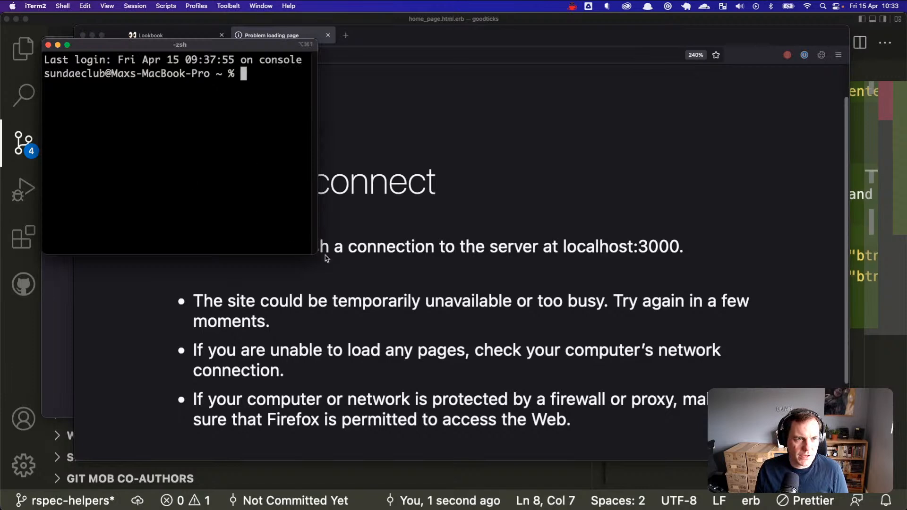
Step: Enlarge the iTerm window and start the Rails server in ~/Sites/goodticks with bin/rails s
left_click_drag(318, 254, 526, 368)
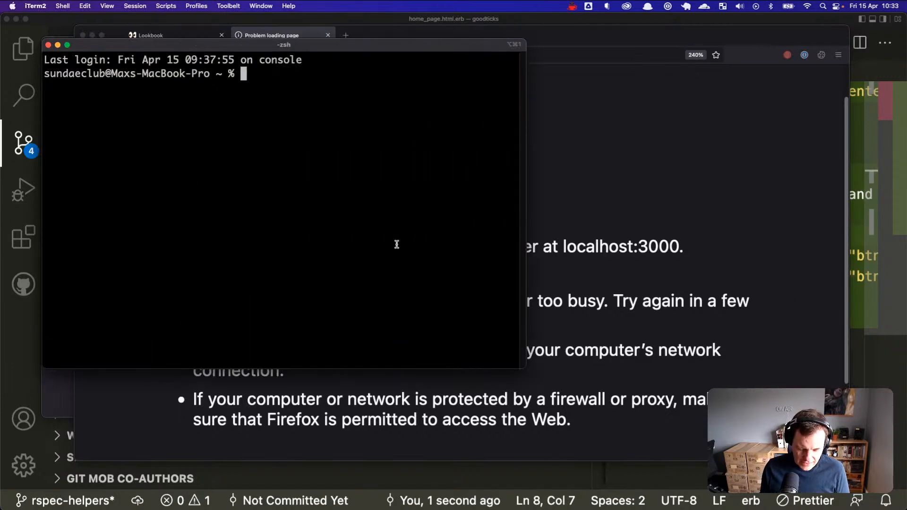
type("bin/")
key("BackSpace")
key("BackSpace")
key("BackSpace")
key("BackSpace")
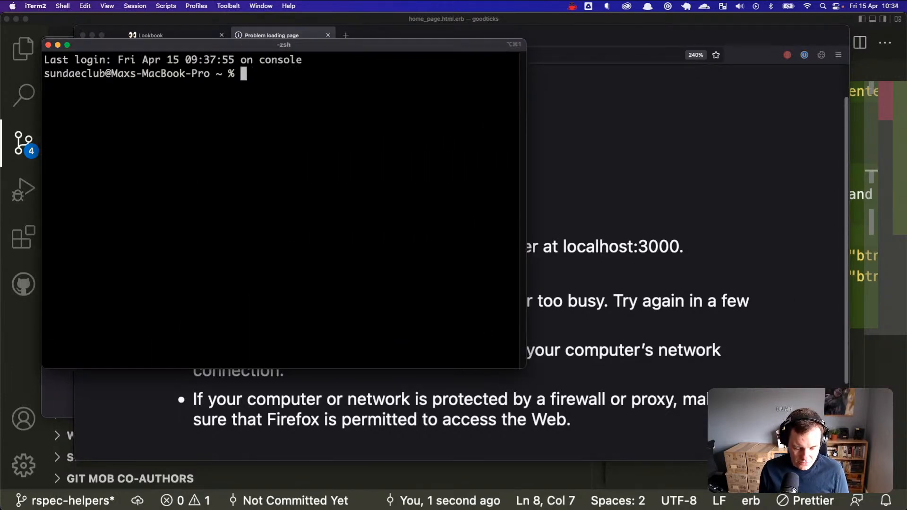
type("cd ~/Sites/")
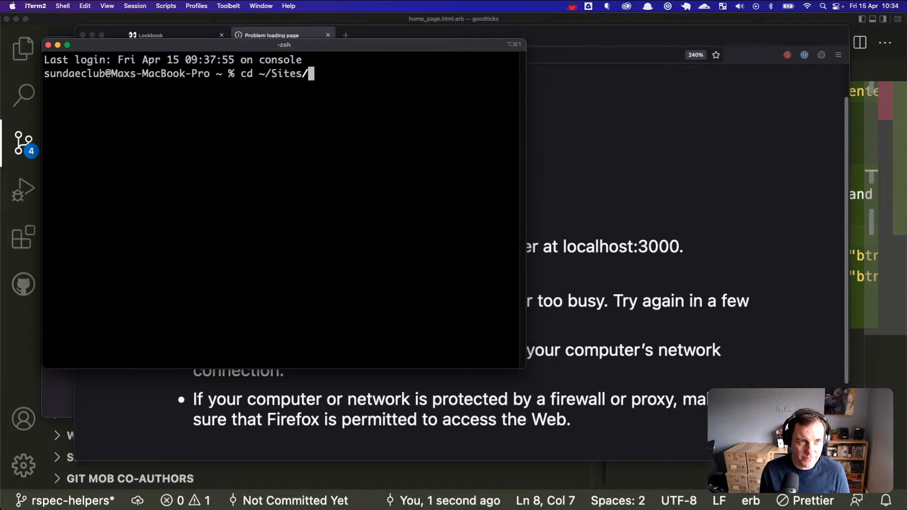
type("go")
key("Tab")
key("Return")
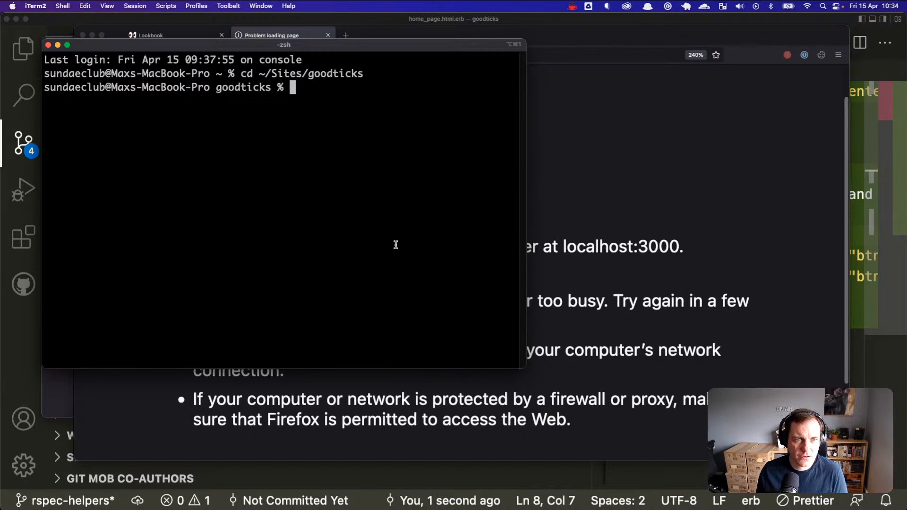
type("bin/ra")
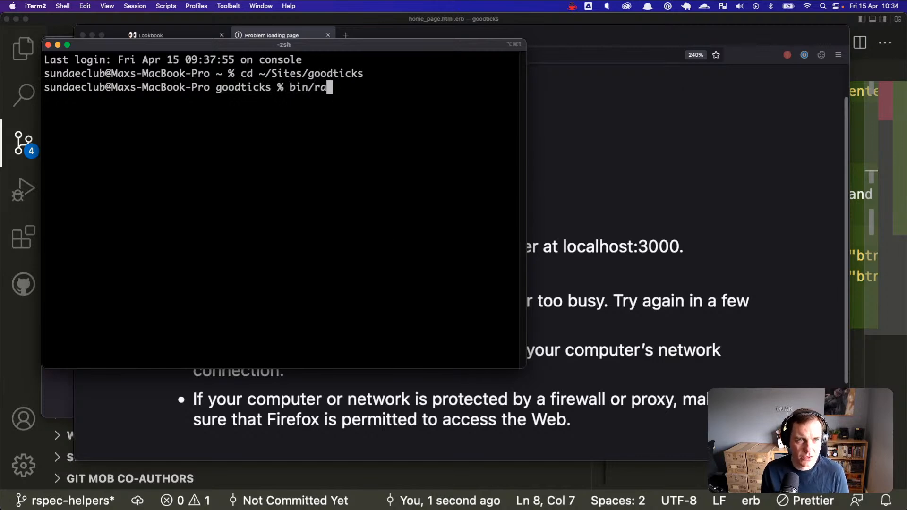
type("ils s")
key("Return")
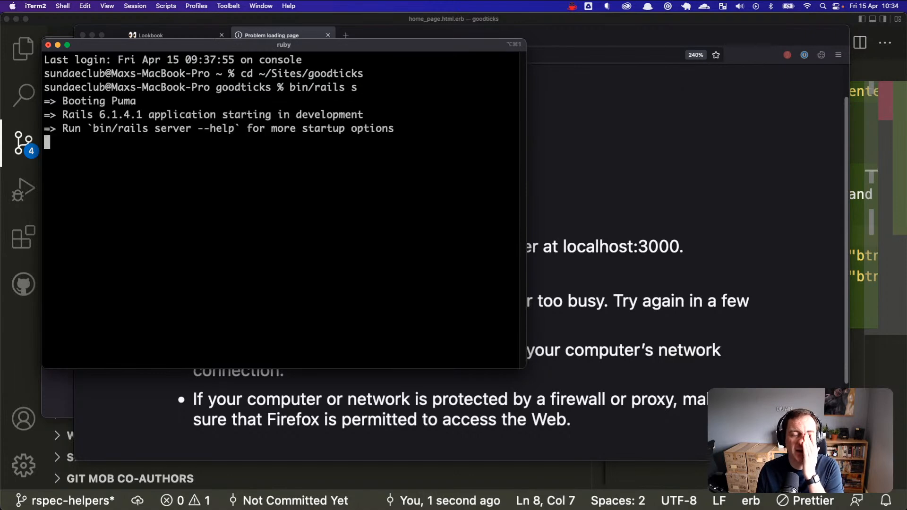
Step: Quit the menu-bar utility, nudge the terminal window, and bring Firefox to the front
left_click(575, 6)
left_click(596, 76)
left_click(573, 6)
left_click(587, 124)
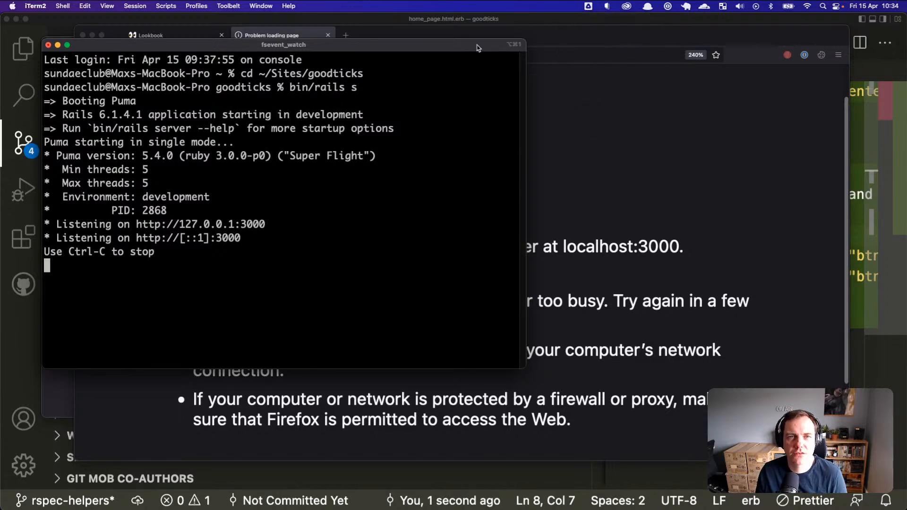
left_click_drag(474, 48, 486, 45)
left_click(662, 172)
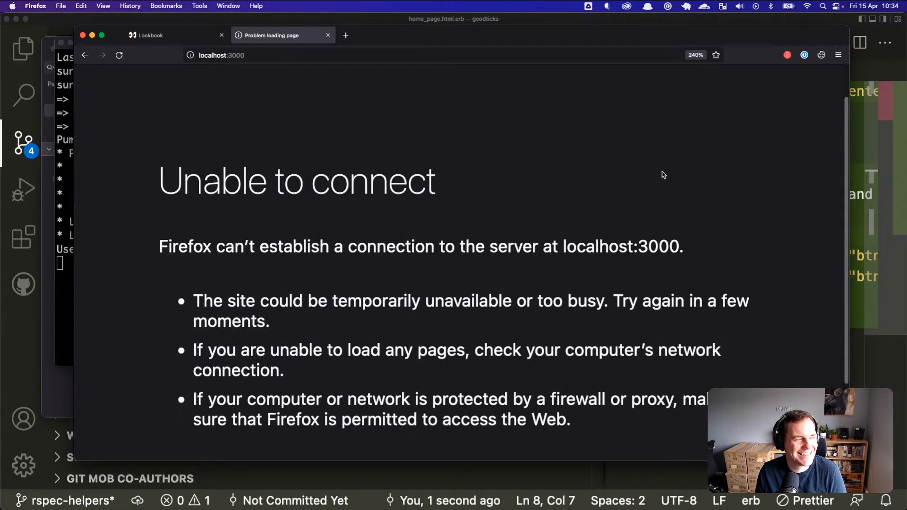
Step: Reload localhost:3000 so the Goodticks home page loads
left_click(377, 56)
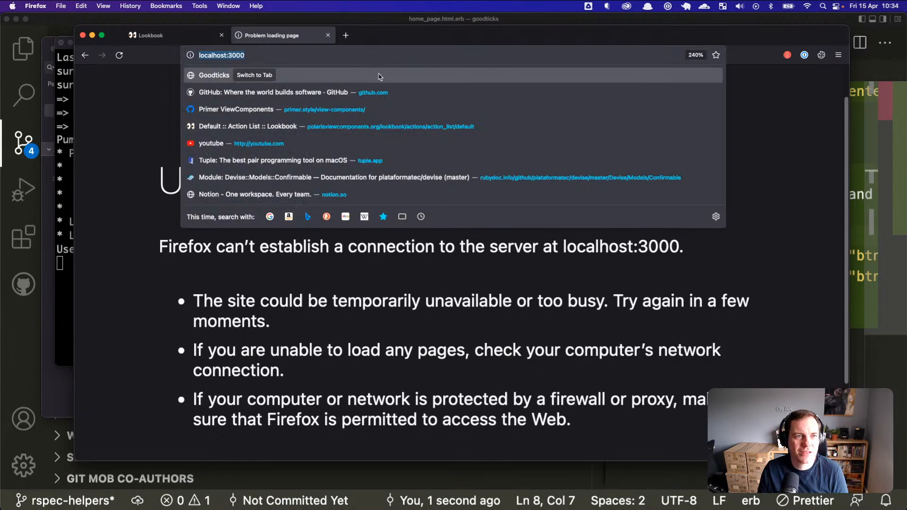
key("super+r")
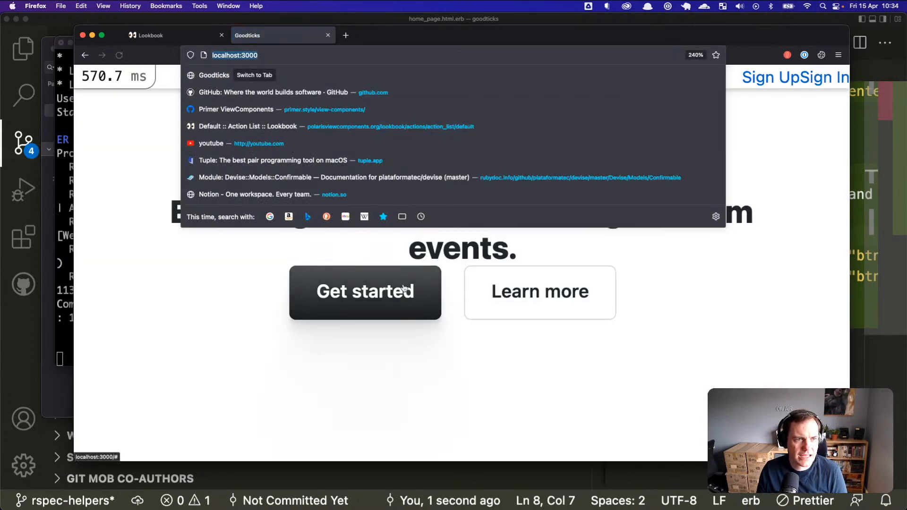
left_click(482, 380)
Step: Select and deselect the home page heading and subtitle text, then follow the Get started link
left_click_drag(302, 167, 506, 304)
left_click(603, 362)
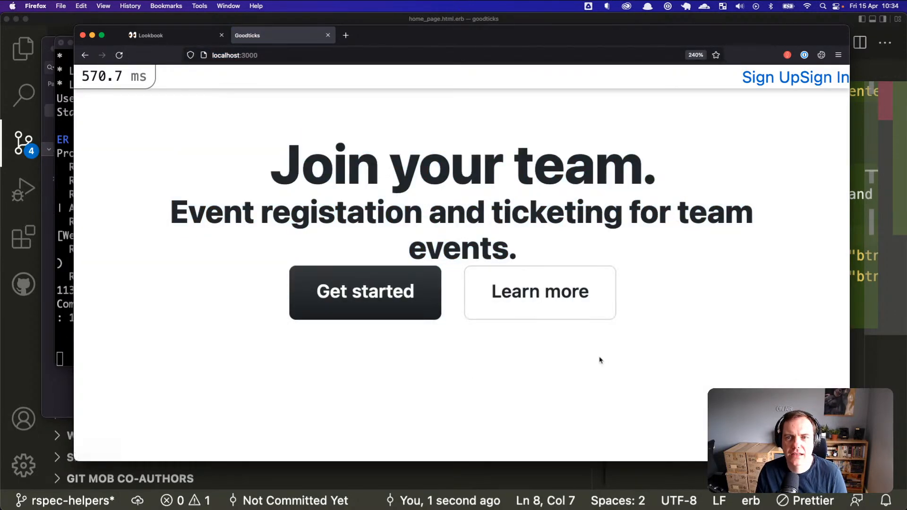
left_click_drag(301, 166, 432, 208)
left_click(432, 208)
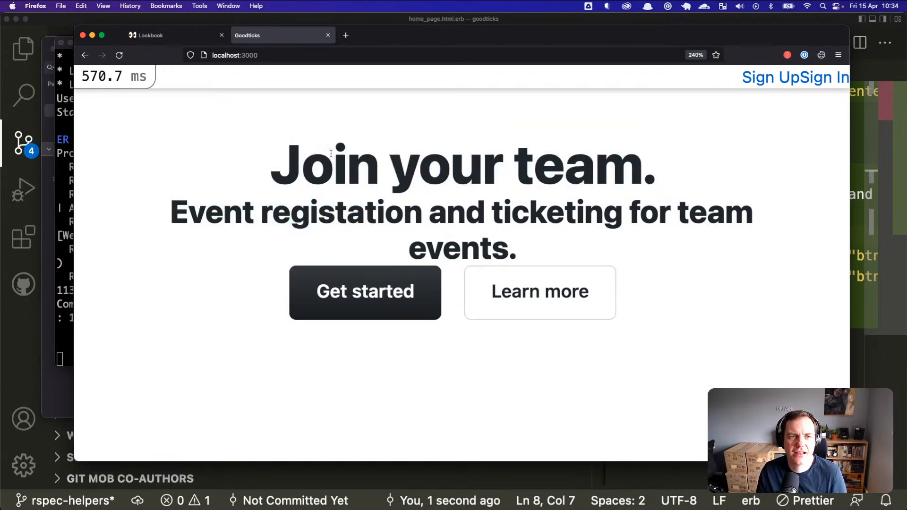
left_click_drag(337, 154, 570, 289)
left_click(652, 350)
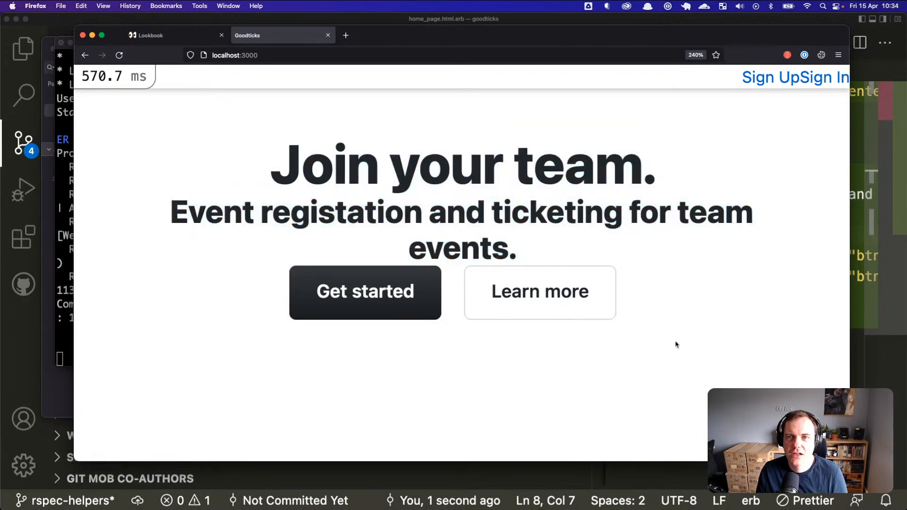
mouse_move(407, 159)
left_mouse_down()
mouse_move(473, 224)
mouse_move(429, 214)
mouse_move(416, 166)
left_mouse_up()
left_click(391, 163)
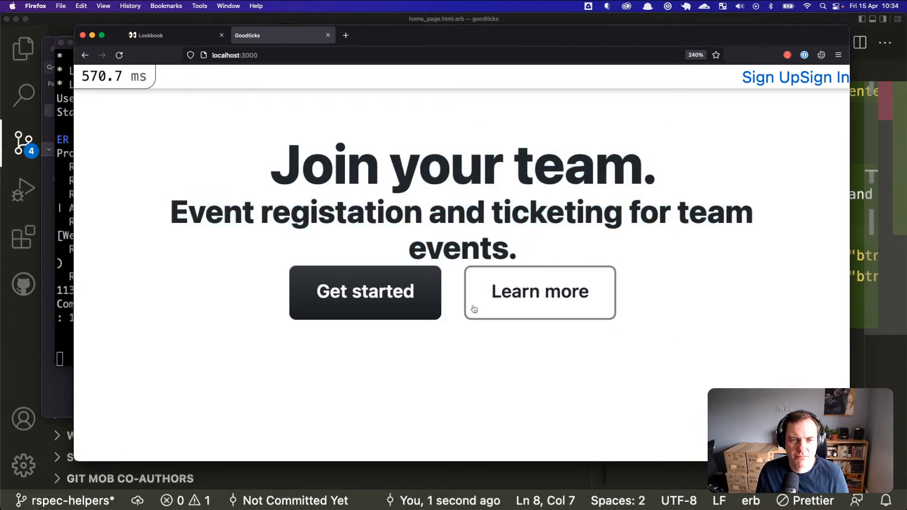
left_click(405, 290)
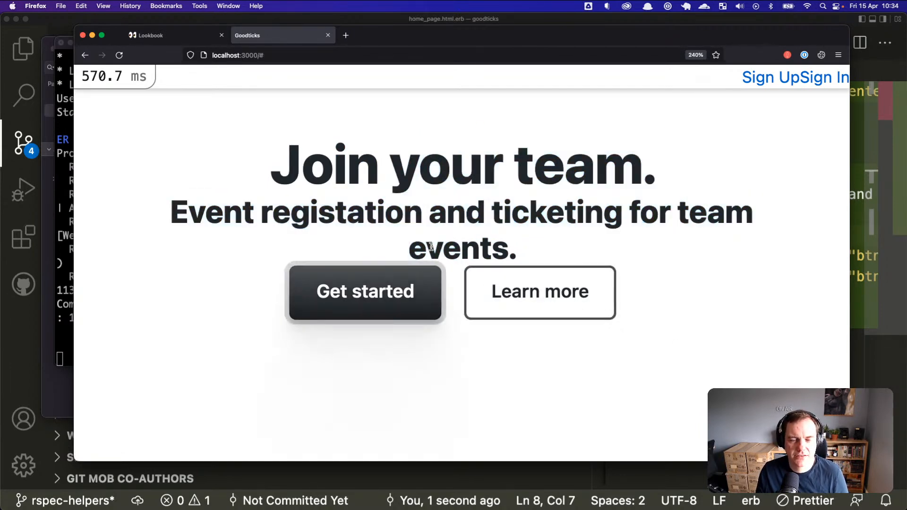
left_click(486, 204)
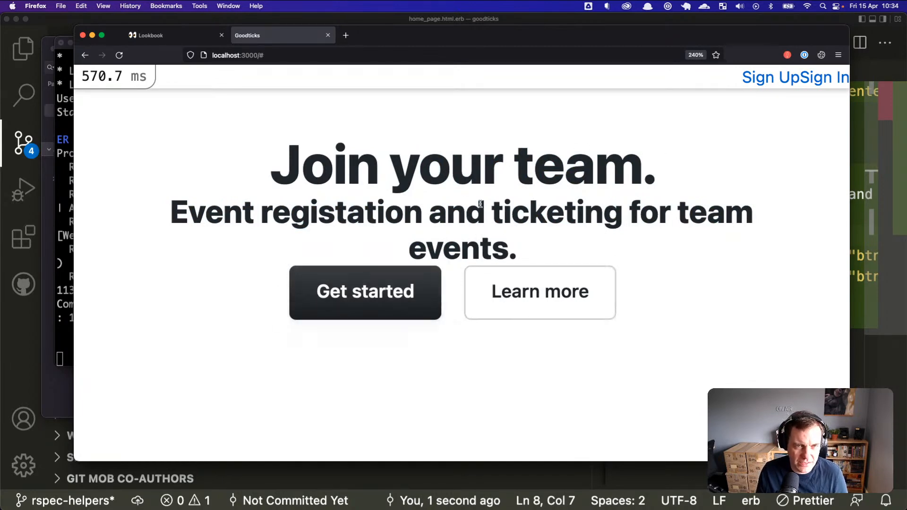
Step: Narrow the Firefox window beside the server log and open the Sign In page
left_click_drag(578, 45, 616, 52)
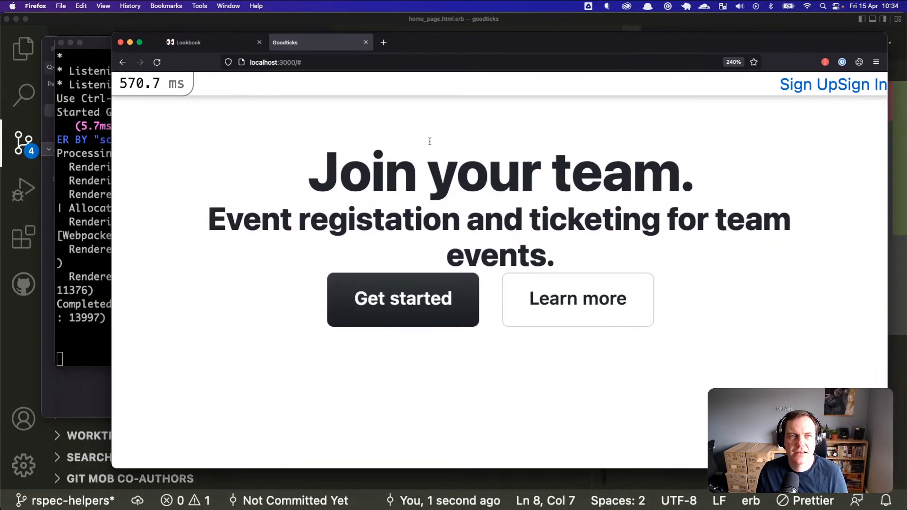
left_click_drag(112, 280, 257, 278)
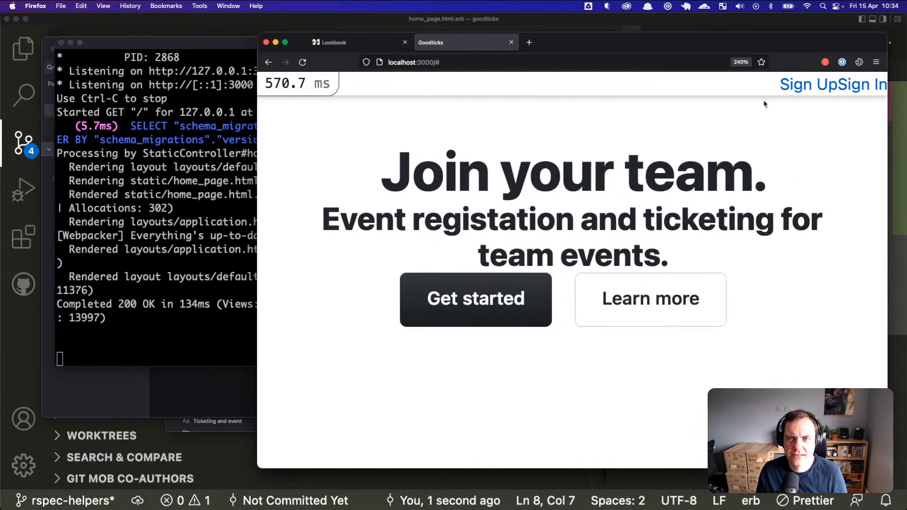
left_click(844, 86)
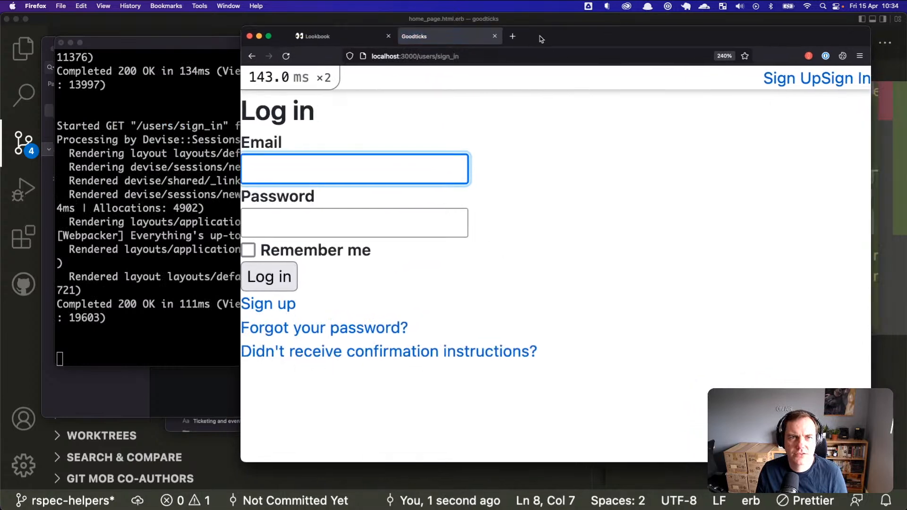
Step: Go back to the Goodticks home page, then Cmd+Tab toward Sketch
left_click_drag(329, 43, 314, 37)
left_click_drag(515, 27, 537, 31)
left_click(230, 57)
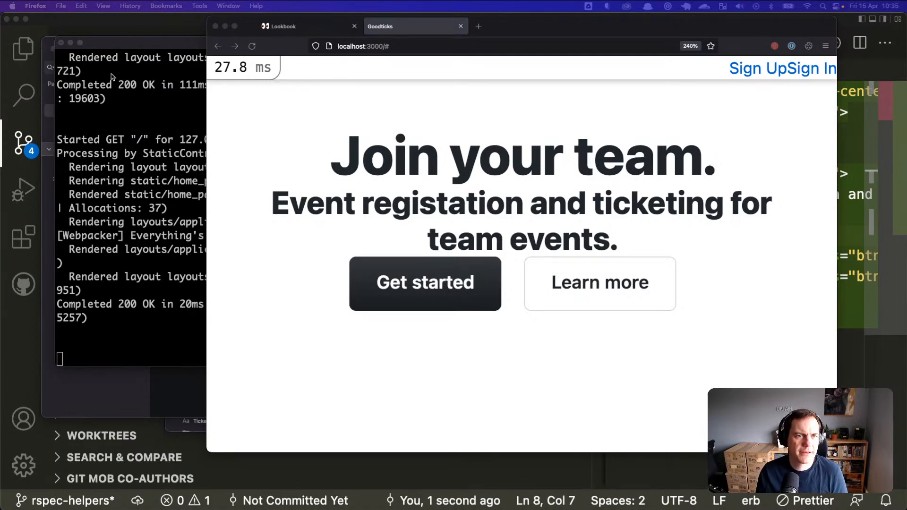
left_click(333, 136)
key("super+Tab")
key("super+Tab")
key("super+Tab")
key("super+Tab")
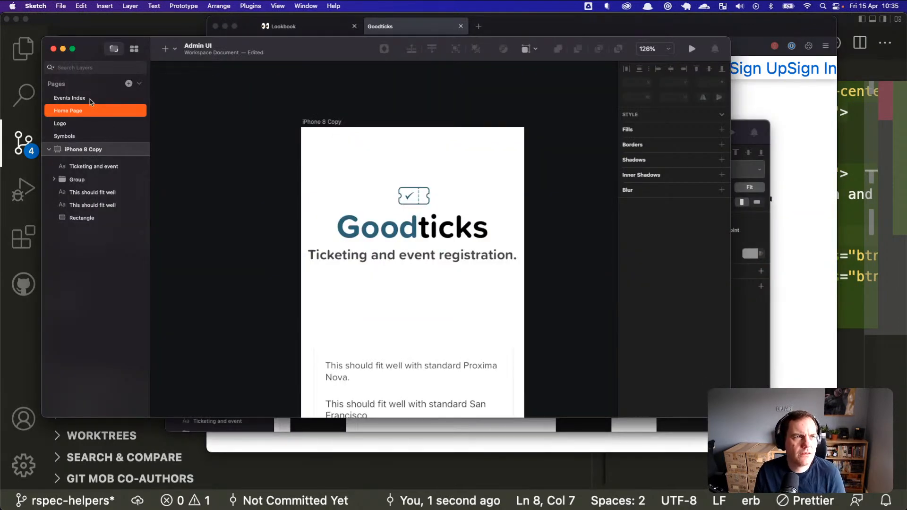
Step: Open the Events Index page and zoom out to survey its artboards
left_click(90, 100)
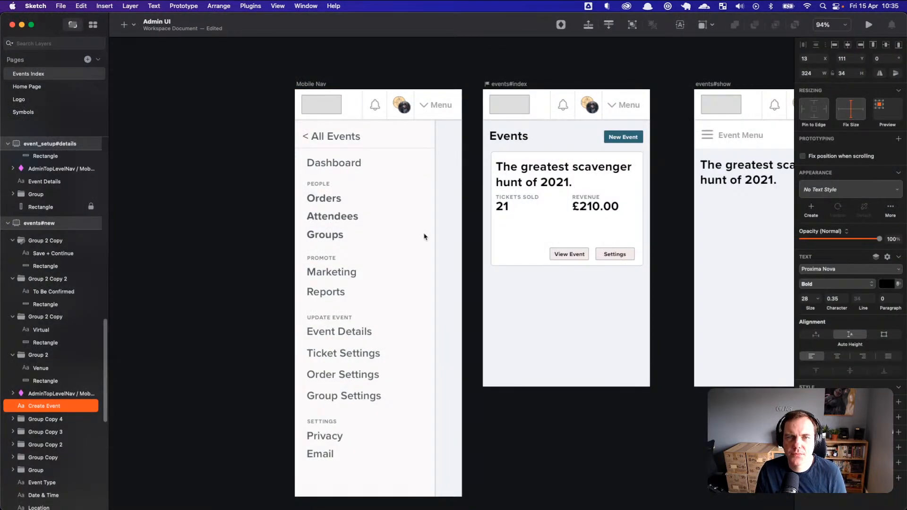
scroll(424, 234, "down", 6)
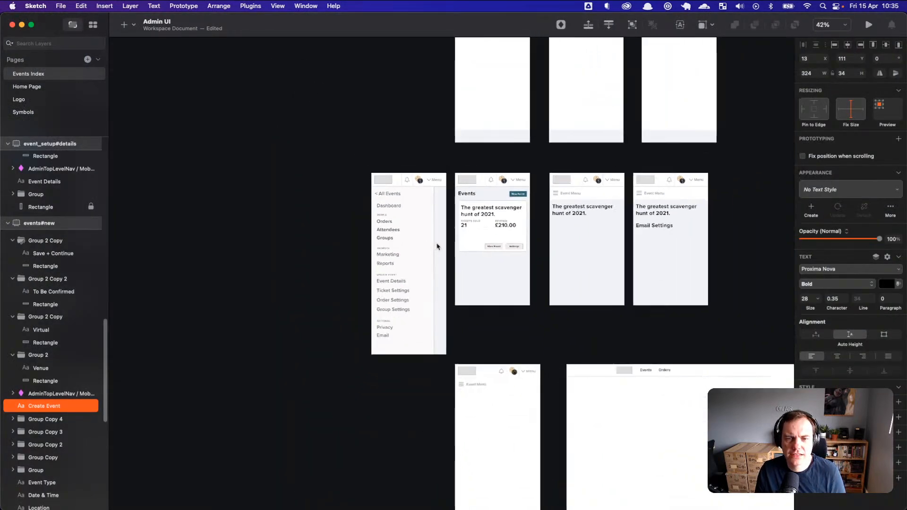
scroll(438, 246, "down", 4)
left_click_drag(689, 173, 649, 240)
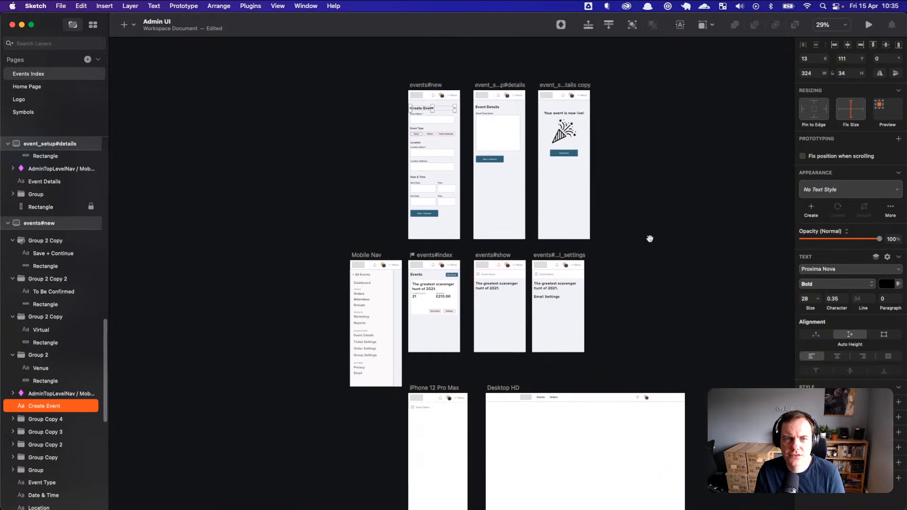
scroll(648, 240, "down", 5)
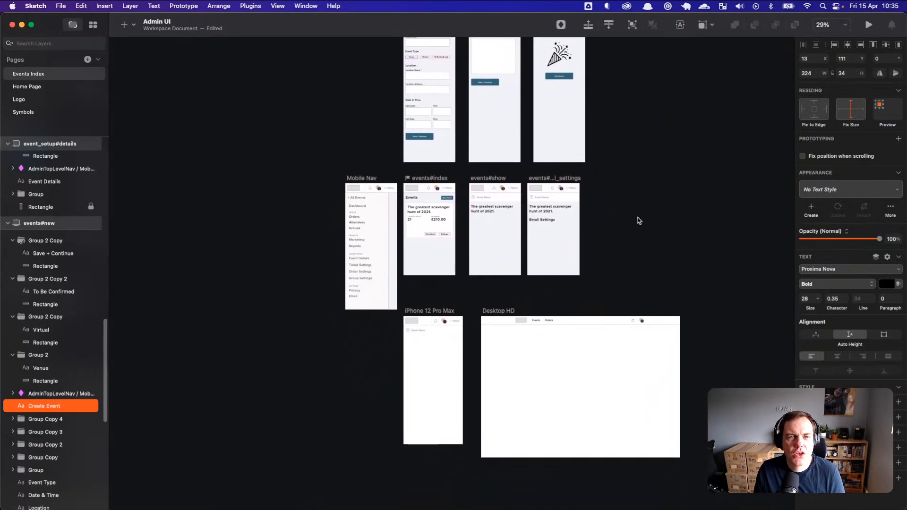
Step: Zoom in on the Desktop HD artboard header with Events, Orders, bell and avatar
scroll(596, 203, "left", 3)
scroll(596, 203, "up", 2)
scroll(594, 204, "up", 3)
scroll(594, 204, "left", 1)
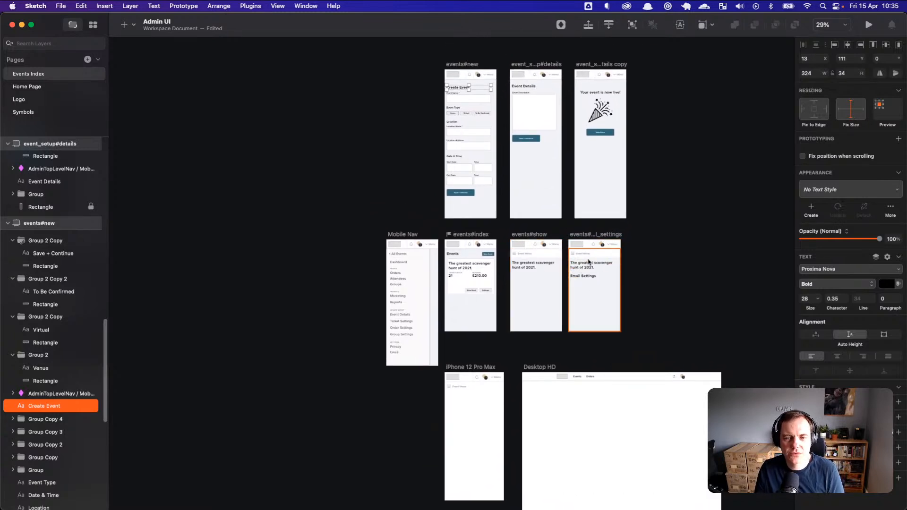
scroll(597, 264, "down", 2)
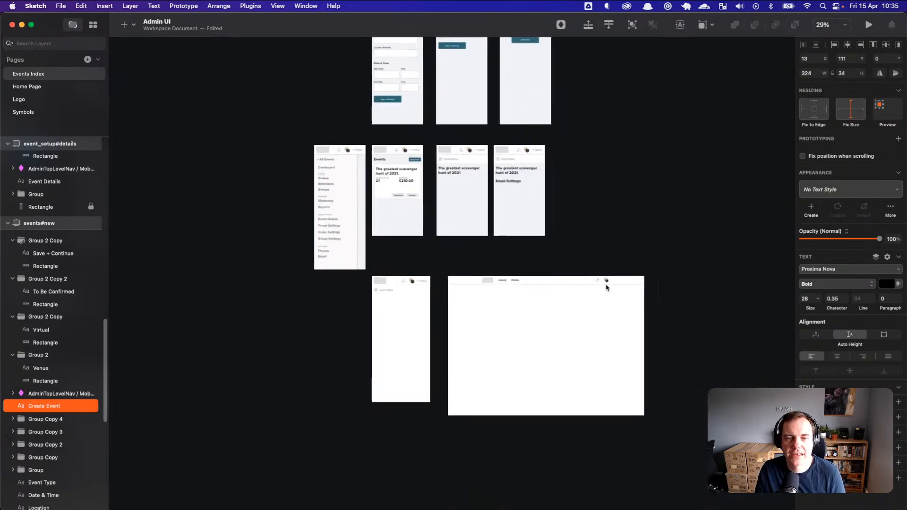
scroll(608, 287, "up", 3)
scroll(607, 287, "up", 5)
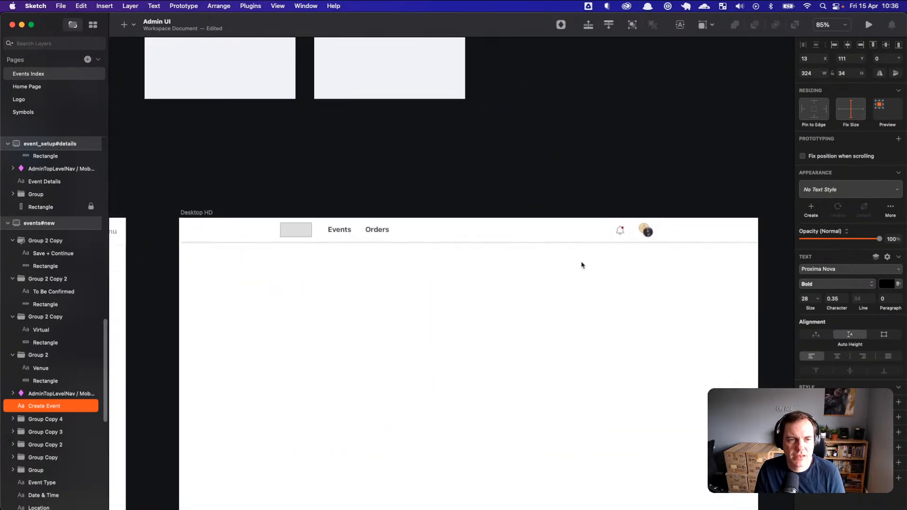
scroll(580, 268, "up", 5)
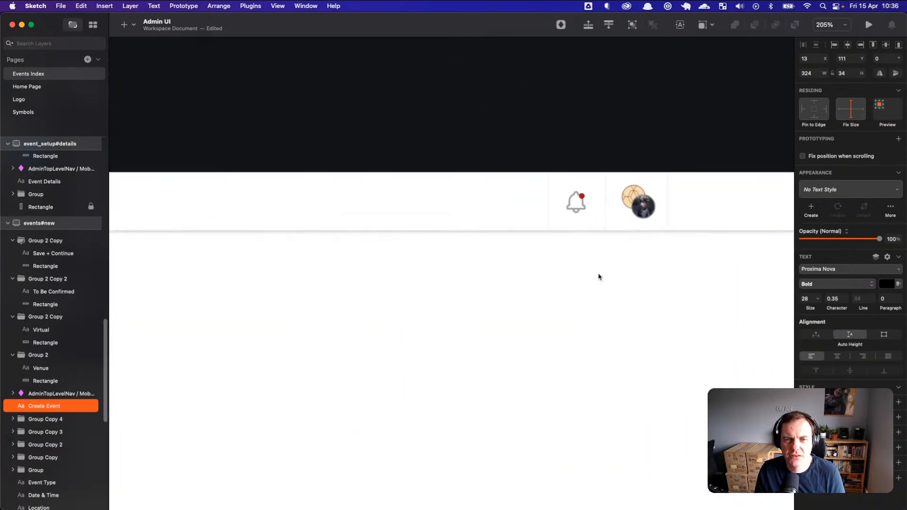
left_click(591, 215)
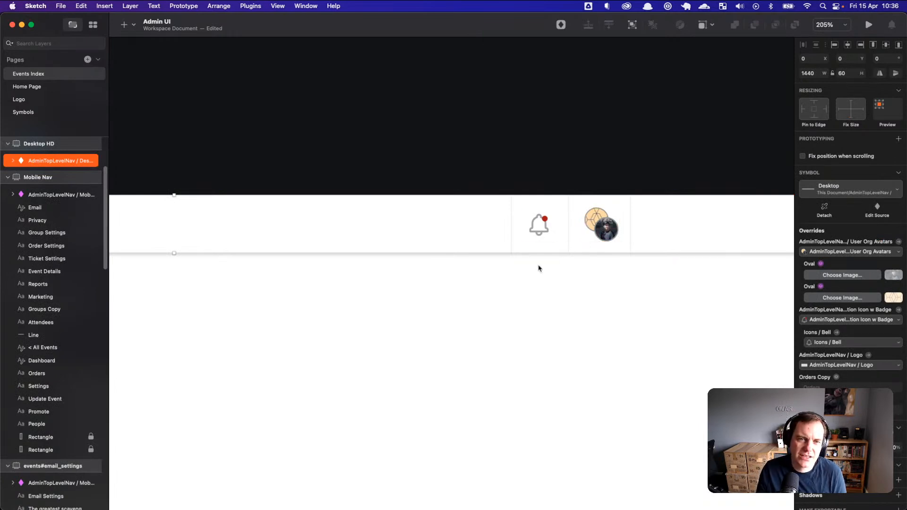
scroll(518, 283, "up", 3)
scroll(501, 285, "down", 3)
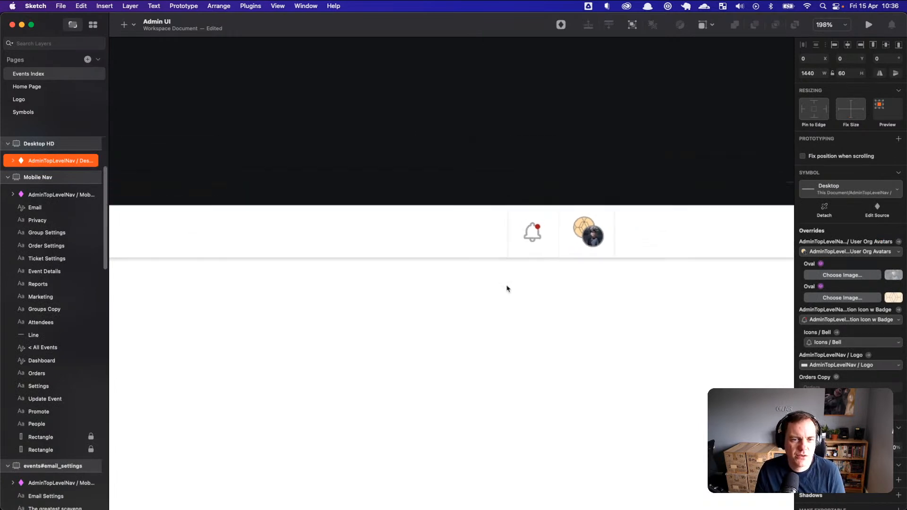
scroll(535, 305, "down", 2)
scroll(474, 297, "left", 5)
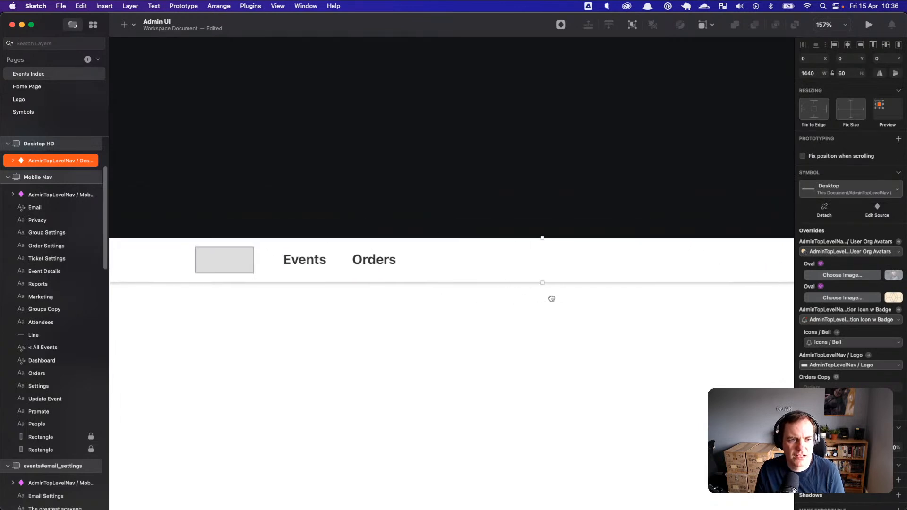
scroll(246, 272, "down", 4)
scroll(260, 282, "down", 1)
scroll(362, 307, "left", 10)
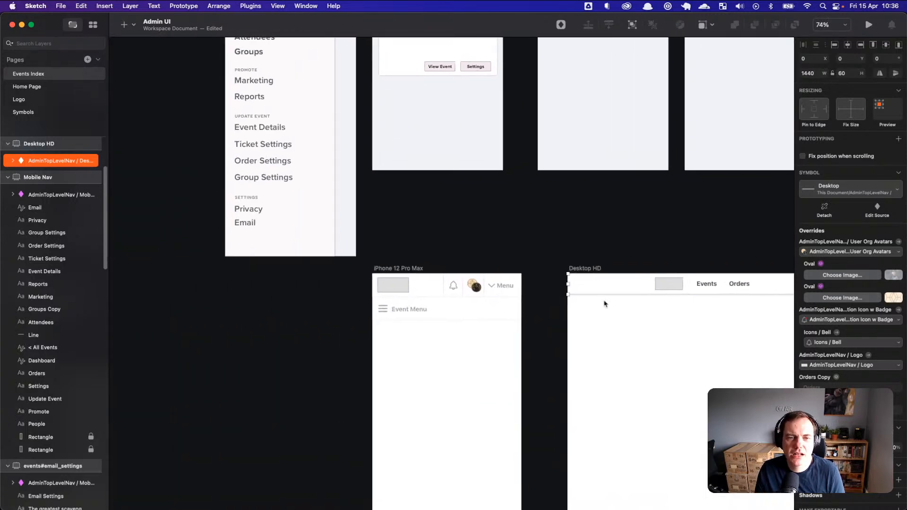
scroll(605, 302, "up", 3)
scroll(520, 303, "left", 3)
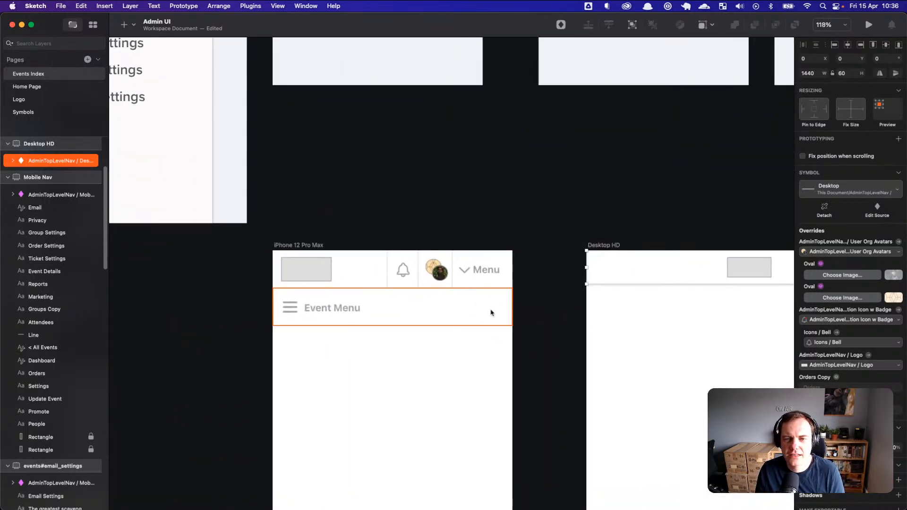
scroll(506, 358, "down", 3)
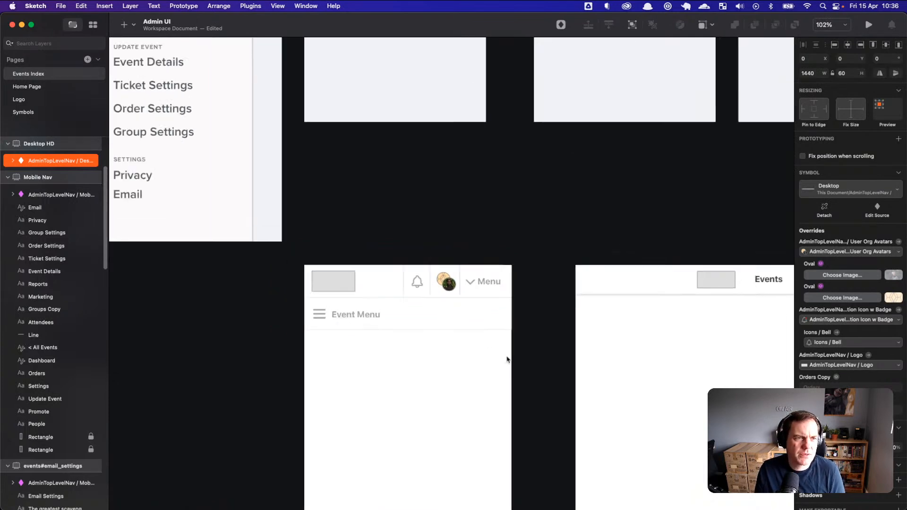
scroll(607, 345, "right", 5)
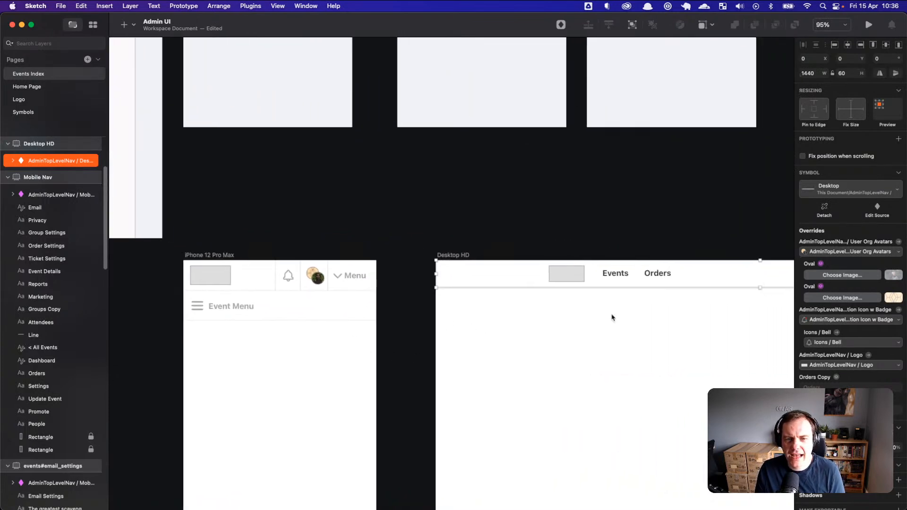
scroll(563, 295, "down", 5)
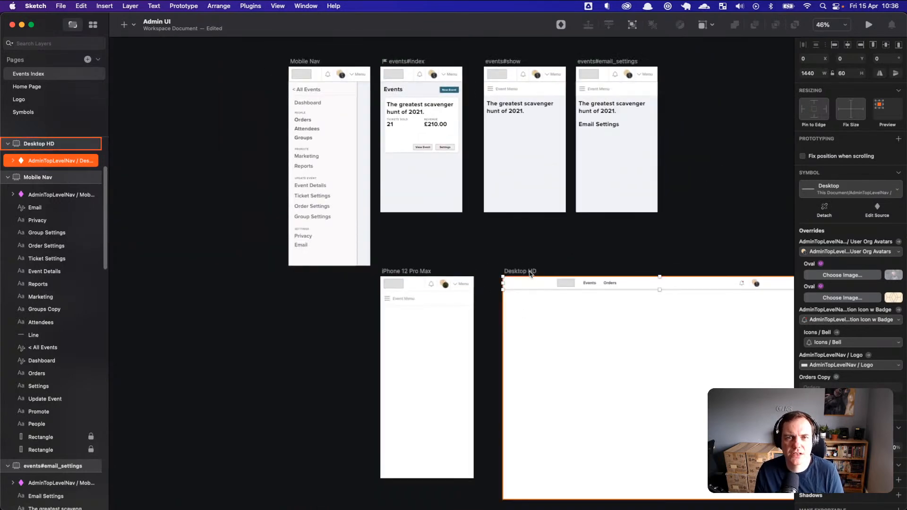
key("super+Tab")
key("super+Tab")
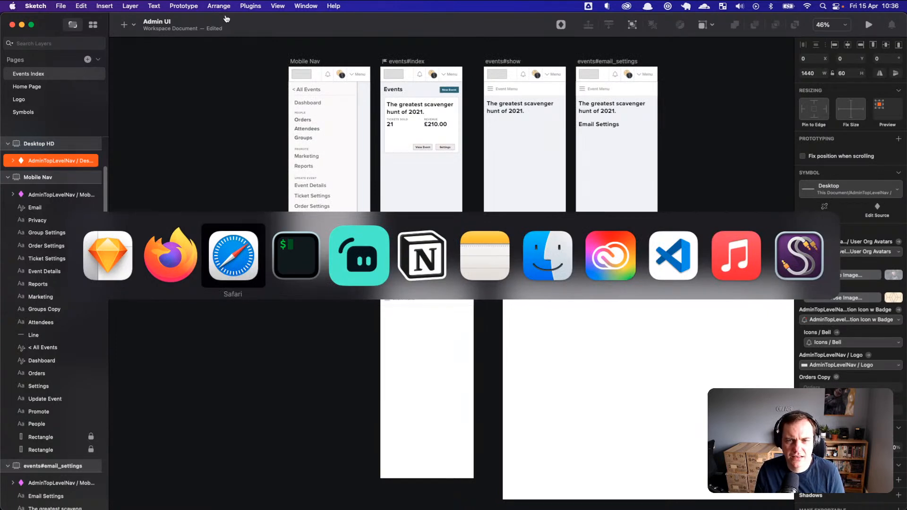
Step: Cycle the Cmd+Tab app switcher to show the localhost Goodticks tab in Firefox
key("super+shift+Tab")
key("super+Tab")
key("super+Tab")
key("super+Tab")
key("super+Tab")
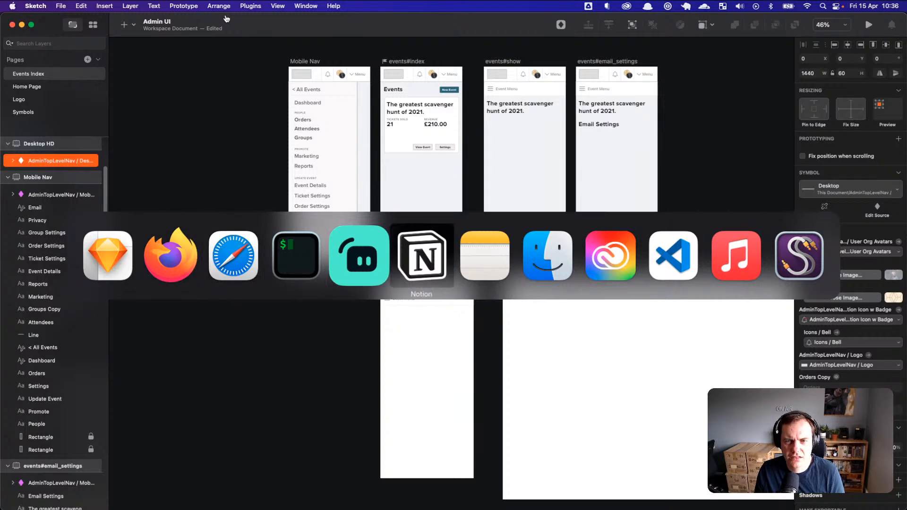
key("super+shift+Tab")
key("super+shift+Tab")
key("super+shift+Tab")
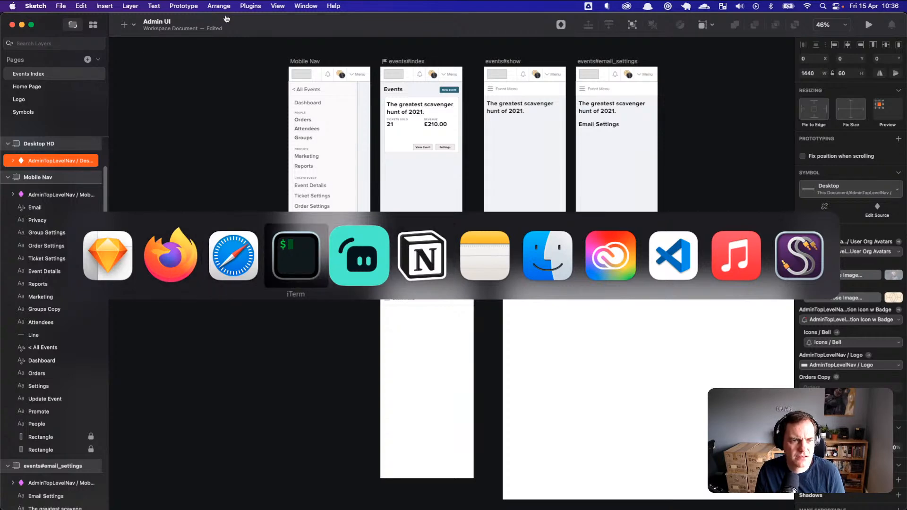
key("super+shift+Tab")
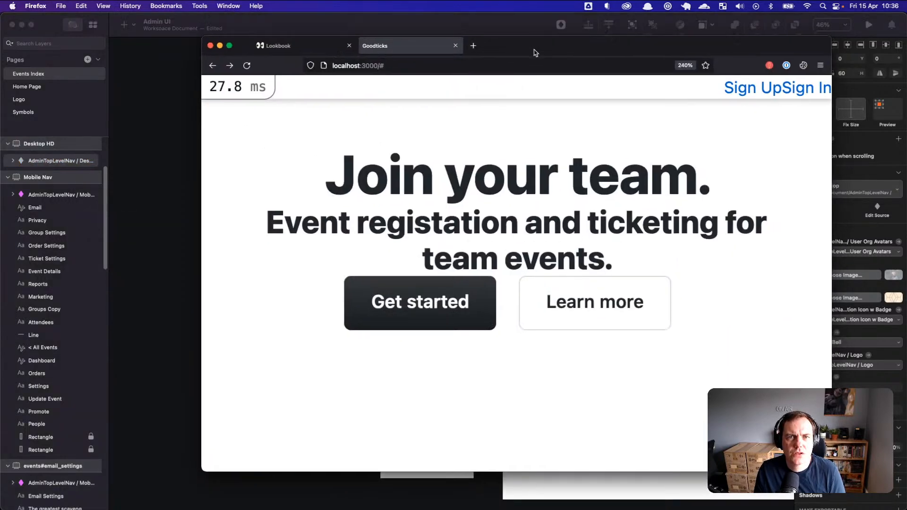
key("super+Tab")
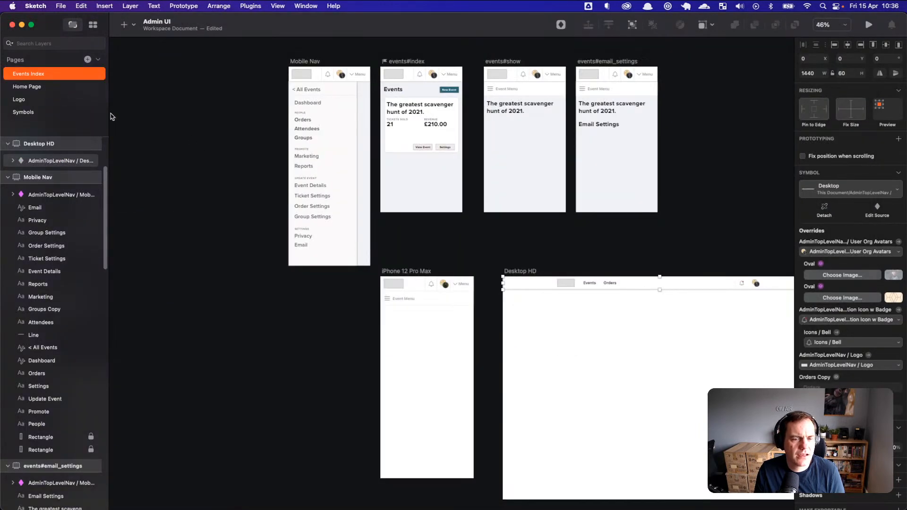
Step: Open the Home Page, bring the iPhone 8 Copy artboard into view, then return to Firefox
left_click(40, 89)
scroll(438, 270, "down", 2)
scroll(441, 278, "up", 4)
left_click_drag(432, 253, 539, 321)
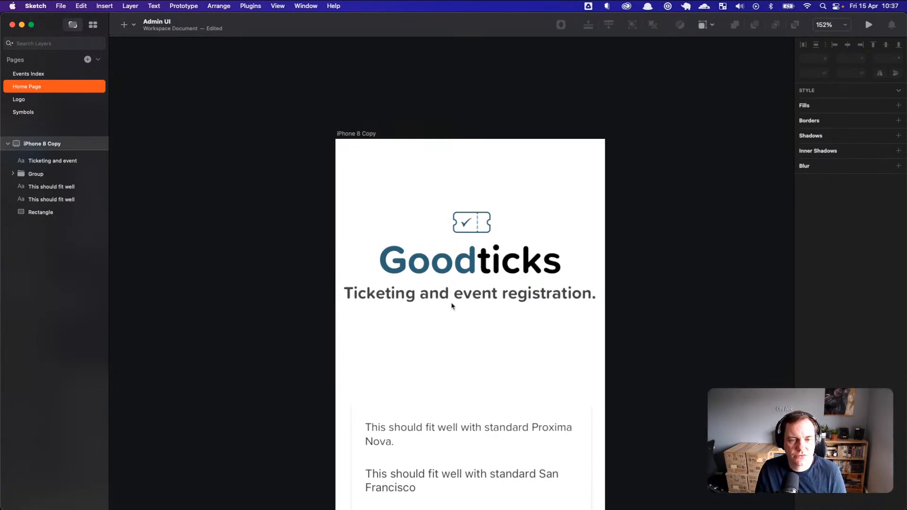
key("super+Tab")
key("super+Tab")
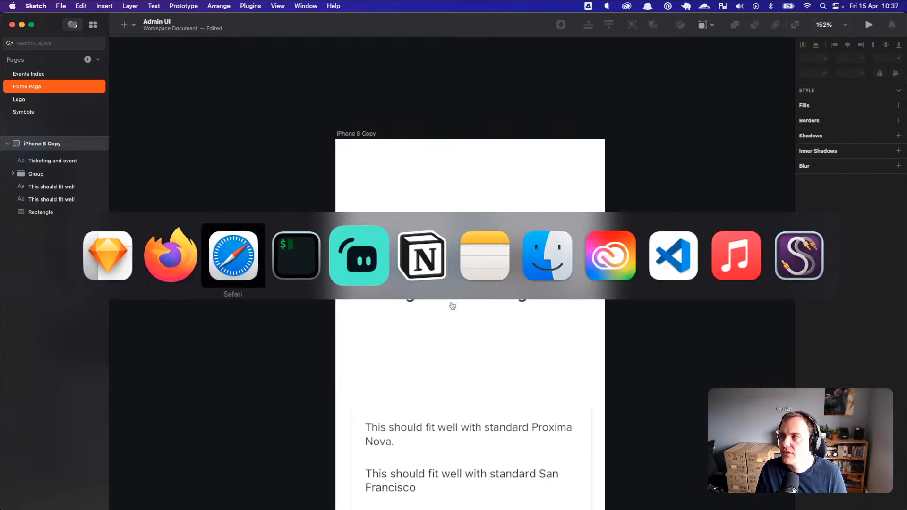
key("super+shift+Tab")
mouse_move(390, 210)
left_mouse_down()
mouse_move(685, 285)
mouse_move(431, 245)
mouse_move(392, 211)
left_mouse_up()
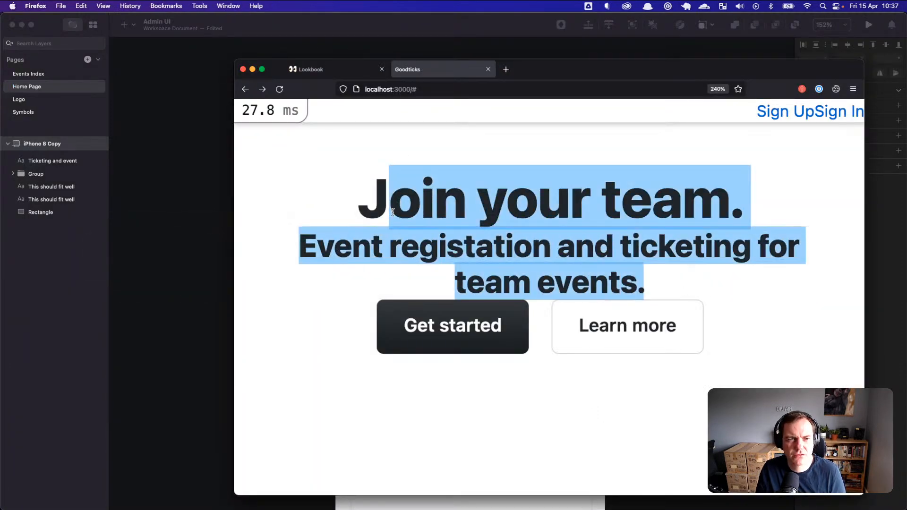
left_click_drag(613, 69, 616, 60)
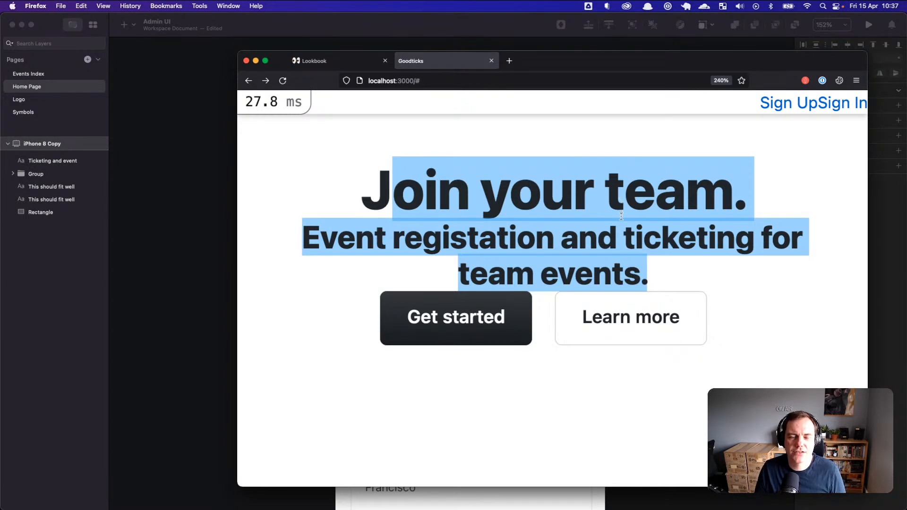
left_click(629, 237)
left_click_drag(657, 268, 373, 178)
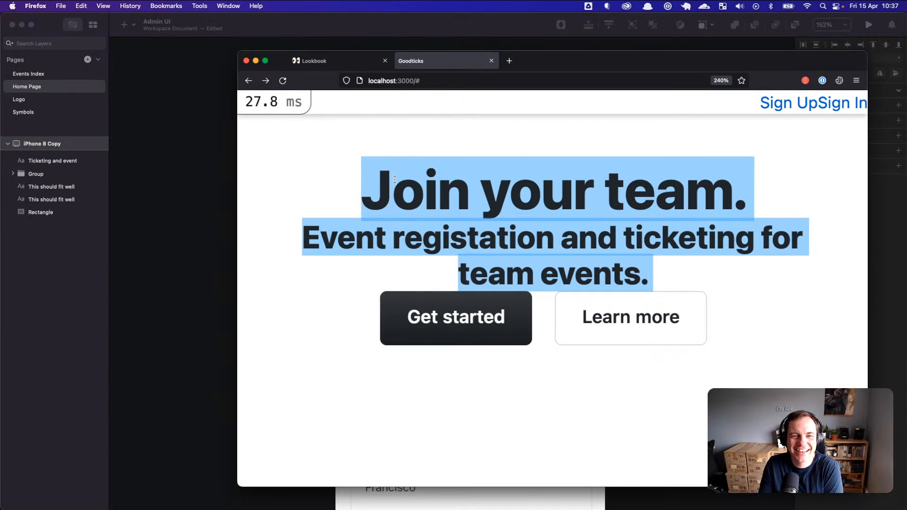
left_click(329, 216)
Step: Open the Events Index page and pan across its Mobile Nav and events artboards
left_click(225, 199)
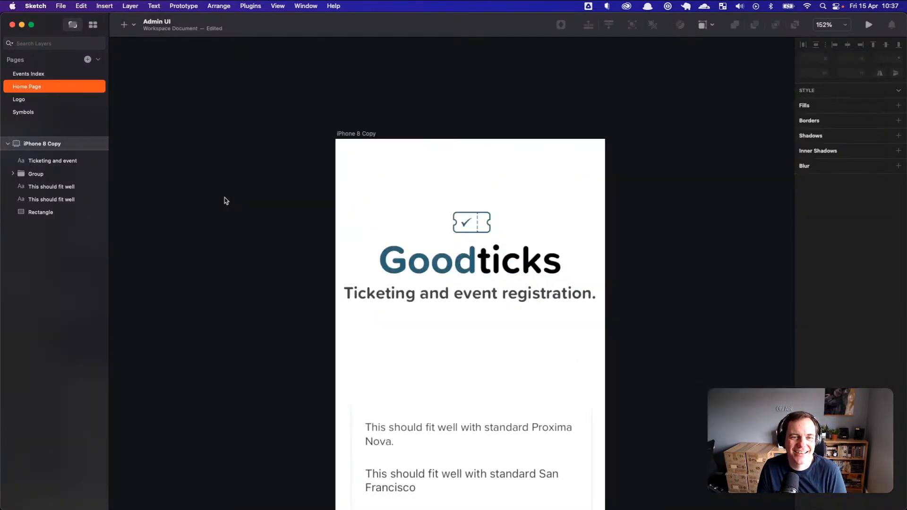
left_click(58, 75)
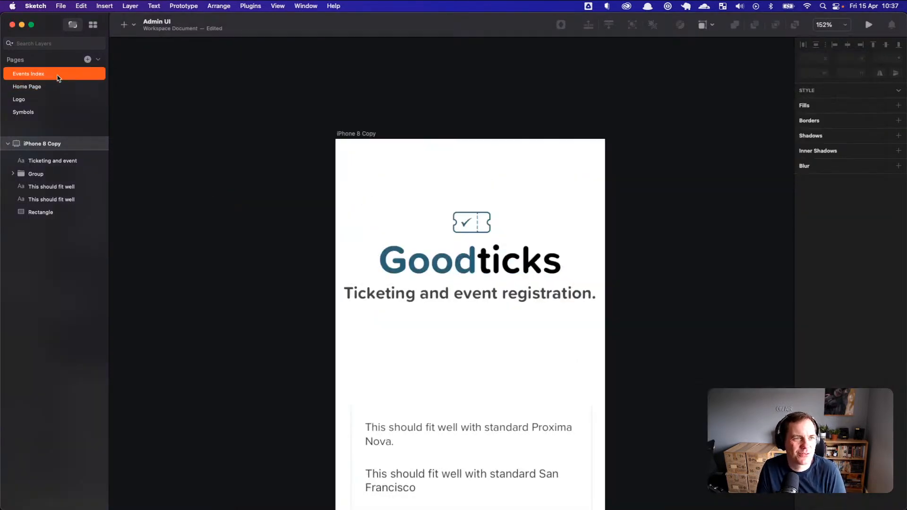
scroll(353, 184, "up", 1)
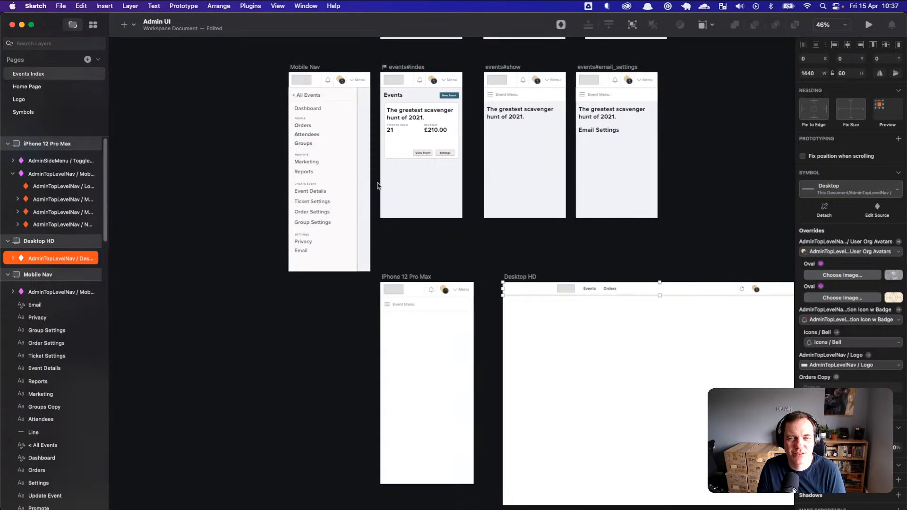
left_click(434, 239)
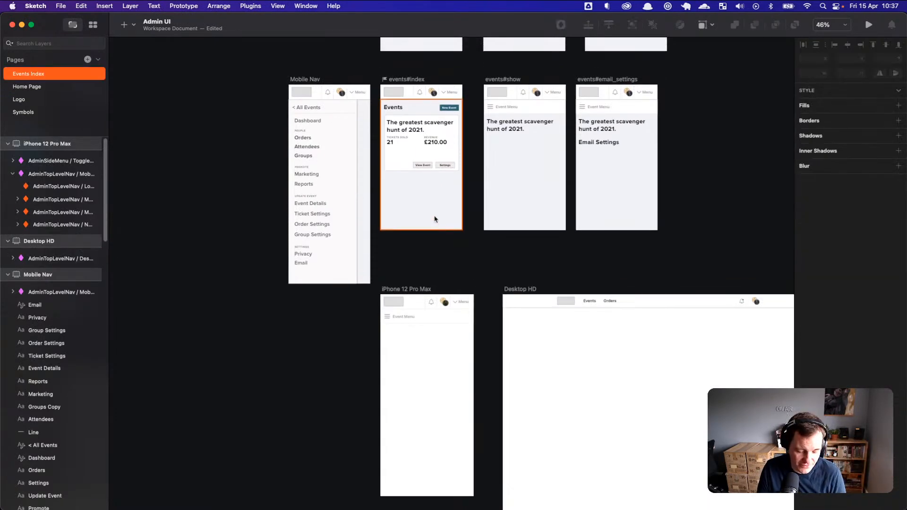
scroll(437, 237, "up", 2)
scroll(439, 256, "up", 1)
left_click_drag(439, 256, 360, 337)
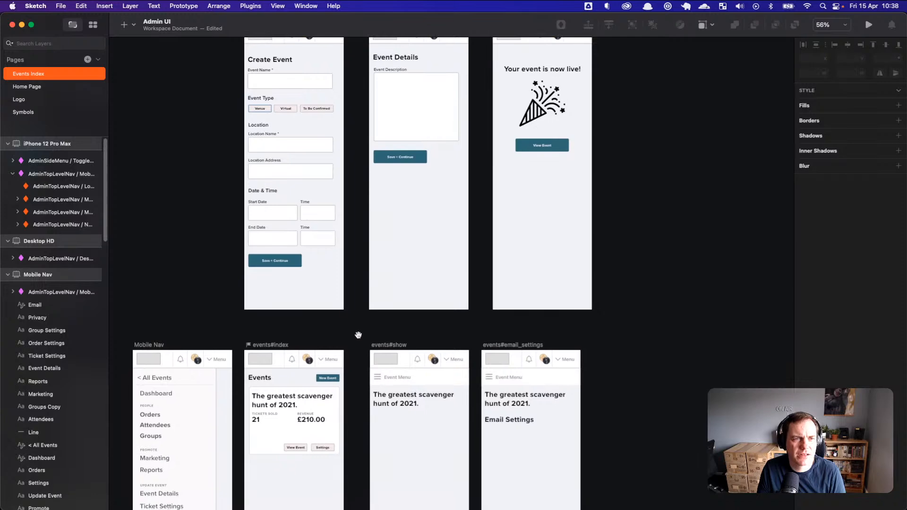
left_click_drag(345, 284, 375, 301)
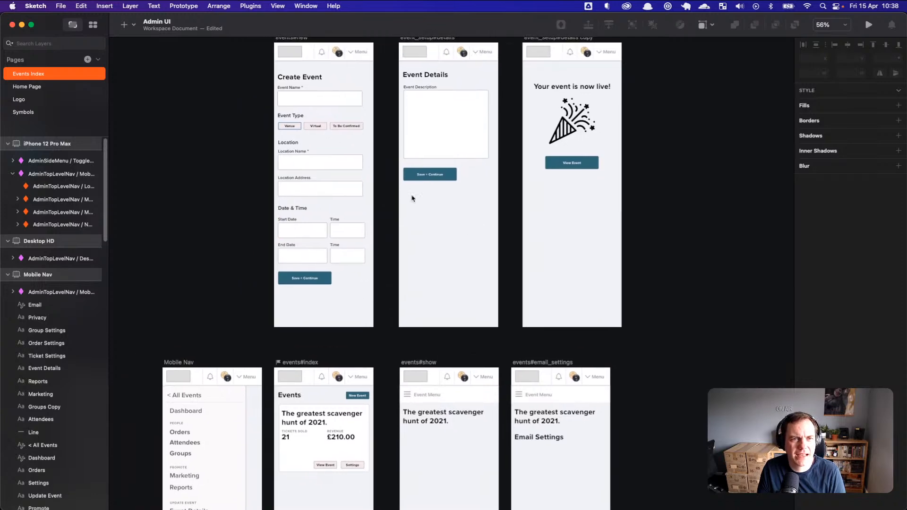
left_click_drag(417, 335, 394, 116)
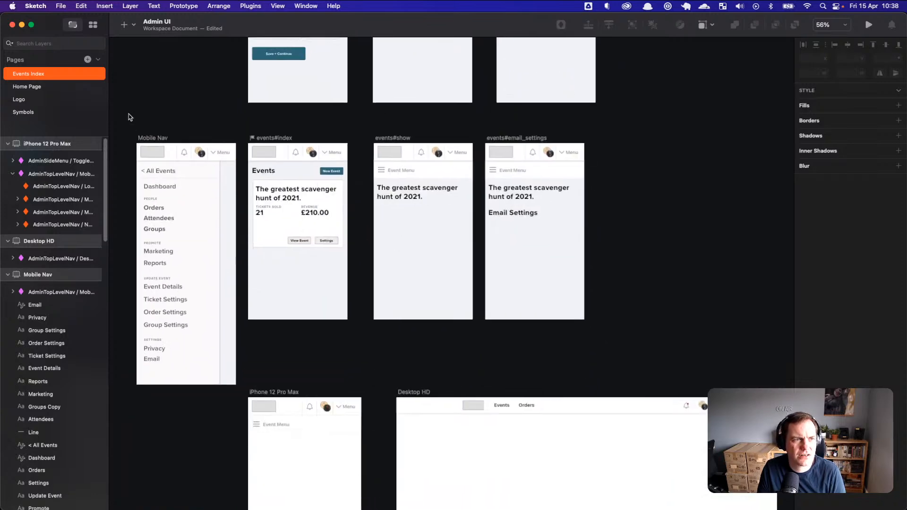
Step: Look through the Home Page, Events Index, Symbols and Logo pages, ending on Logo
left_click(55, 90)
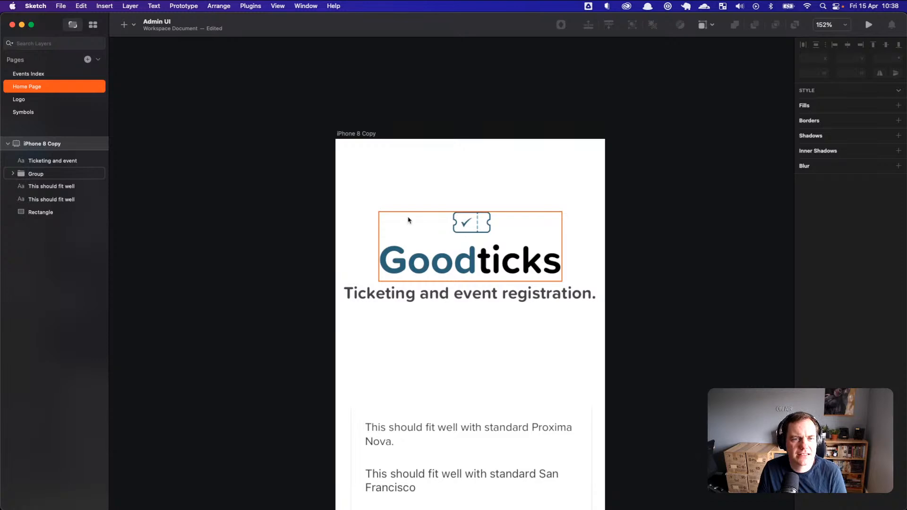
left_click(39, 75)
left_click(37, 86)
left_click(34, 112)
left_click(34, 100)
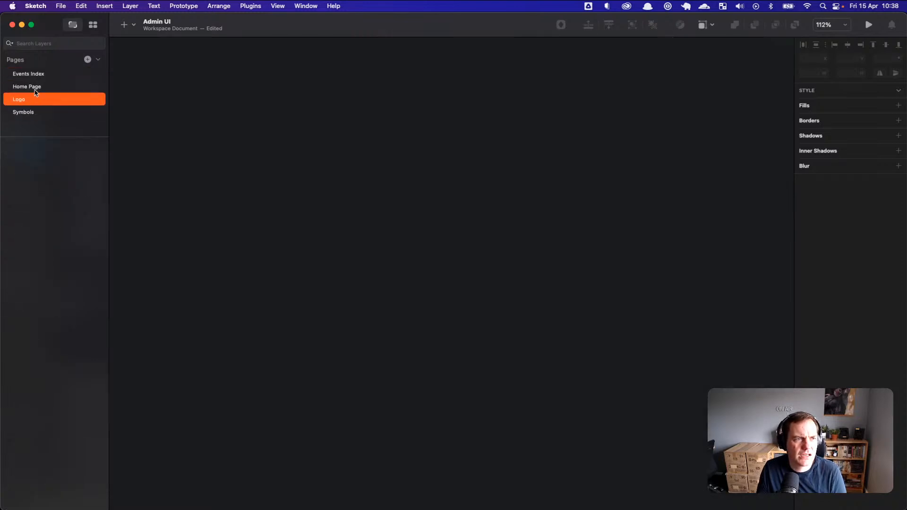
left_click(36, 88)
left_click(41, 76)
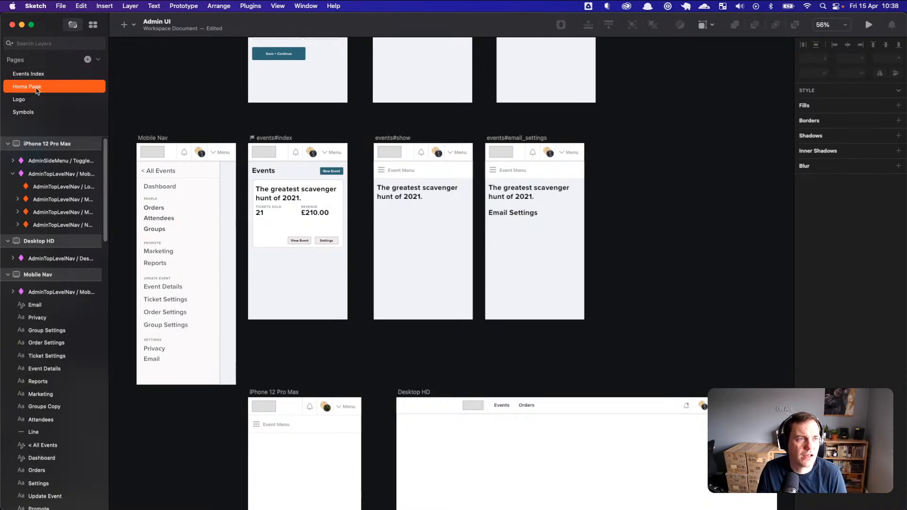
left_click(36, 101)
Step: Add a new page named Components to the Admin UI document
left_click(88, 60)
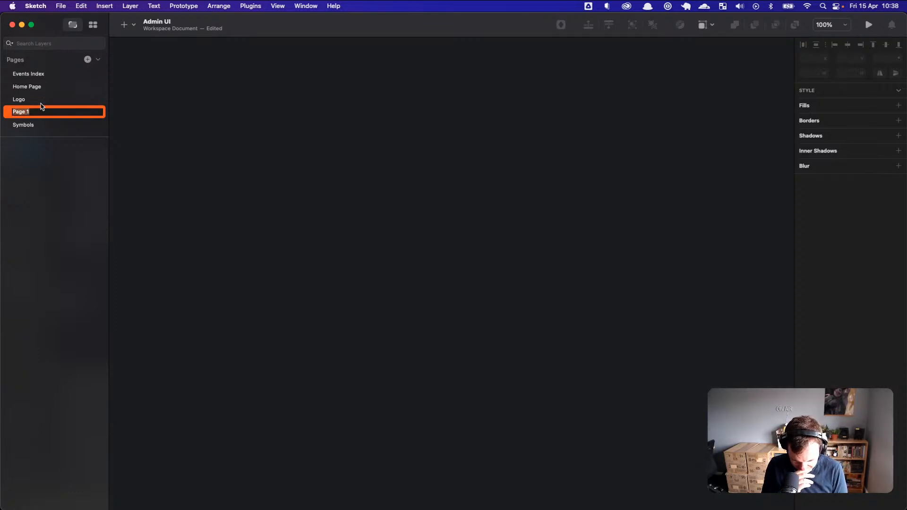
type("Components")
key("Return")
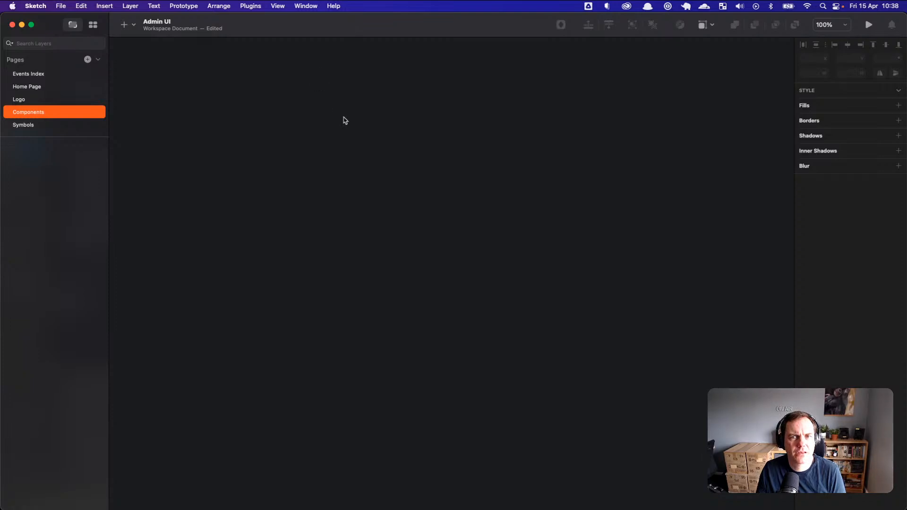
Step: Switch from Sketch back to Firefox via the app switcher
key("super+Tab")
left_click(246, 260)
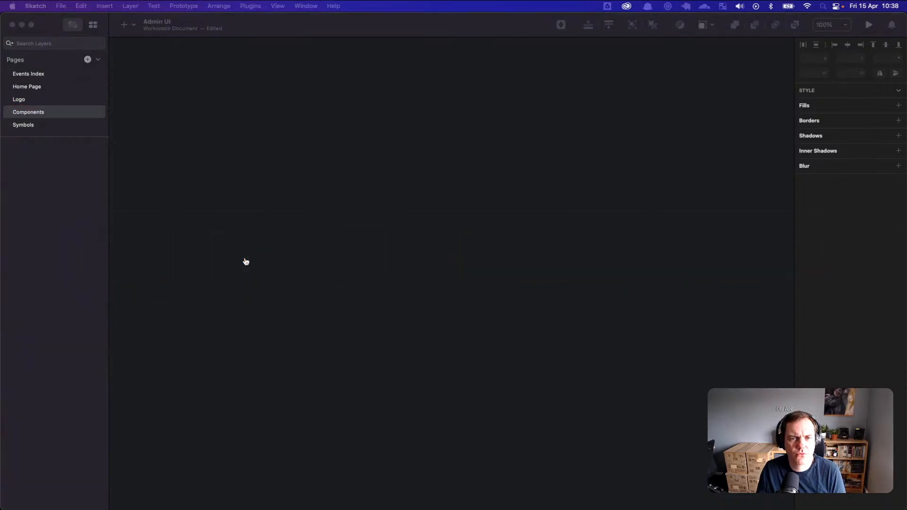
key("super+Tab")
left_click(236, 249)
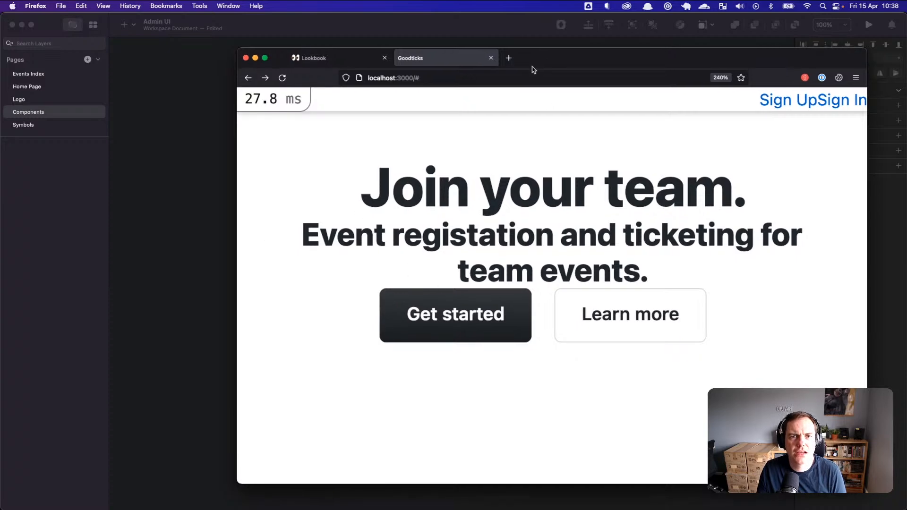
Step: Google 'primer library sketch figma' with the corrected spelling, then open another blank tab
left_click(509, 60)
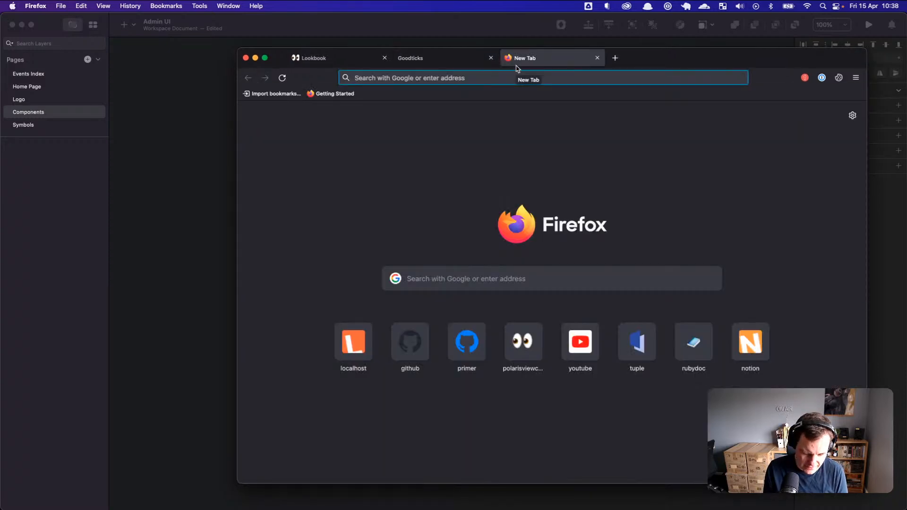
type("primer li")
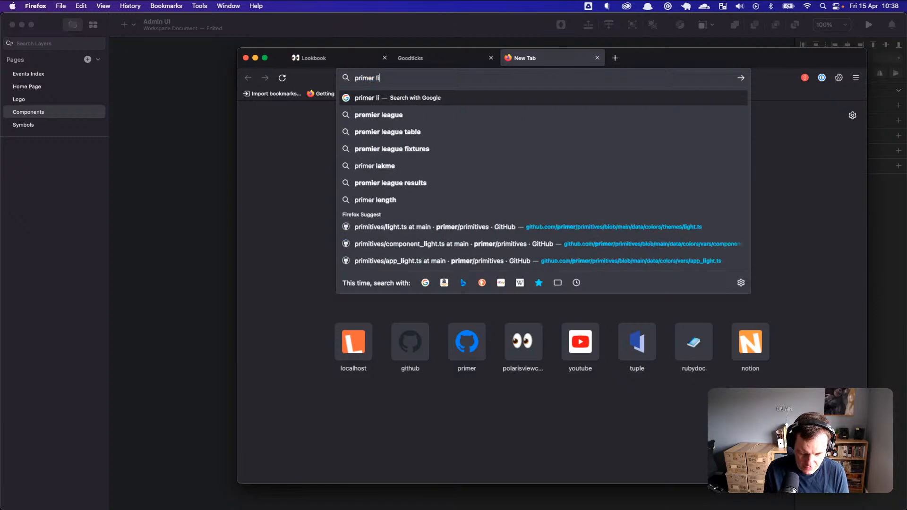
type("brayr sketch figma")
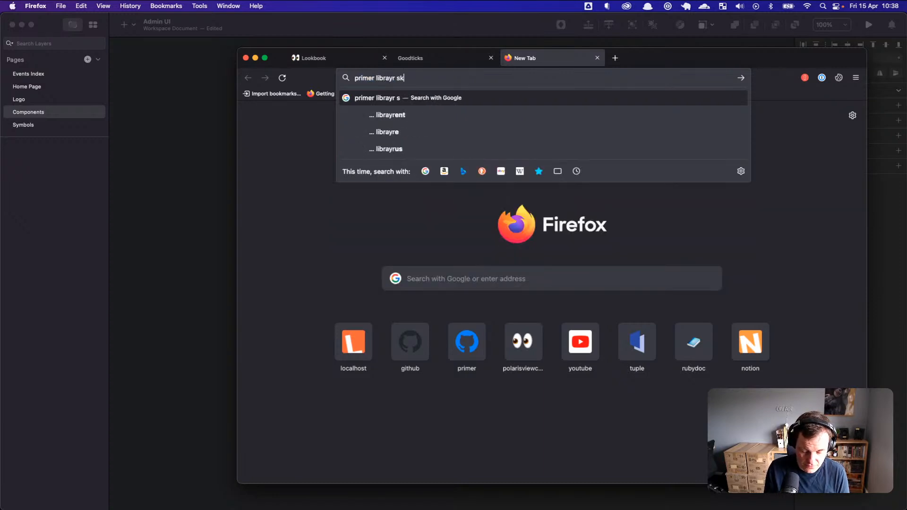
key("Return")
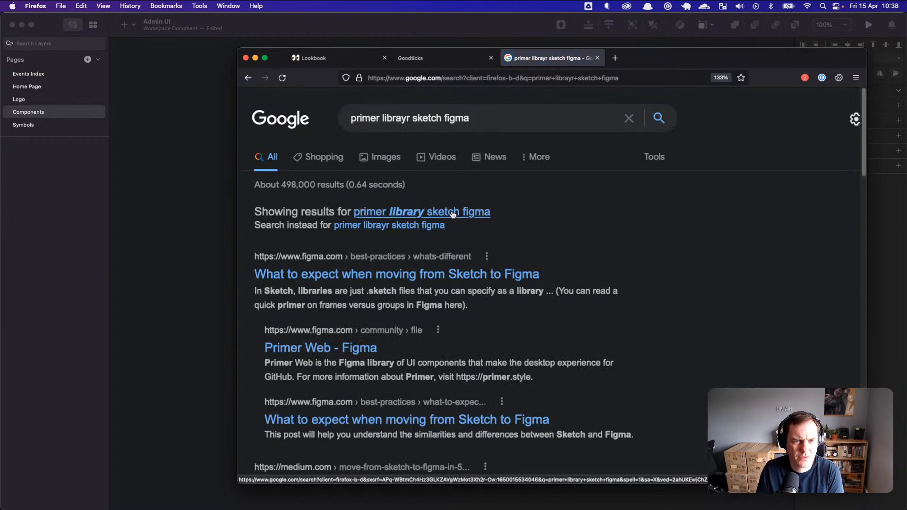
left_click(453, 212)
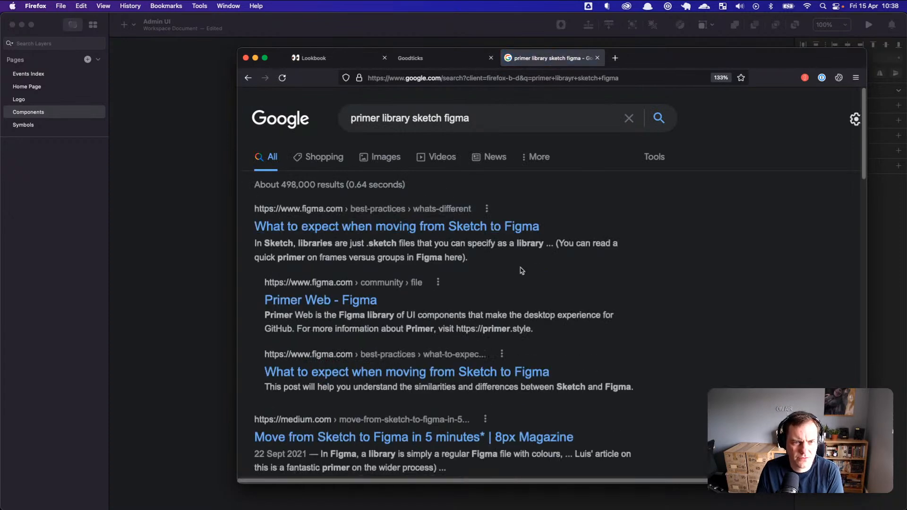
scroll(552, 272, "down", 3)
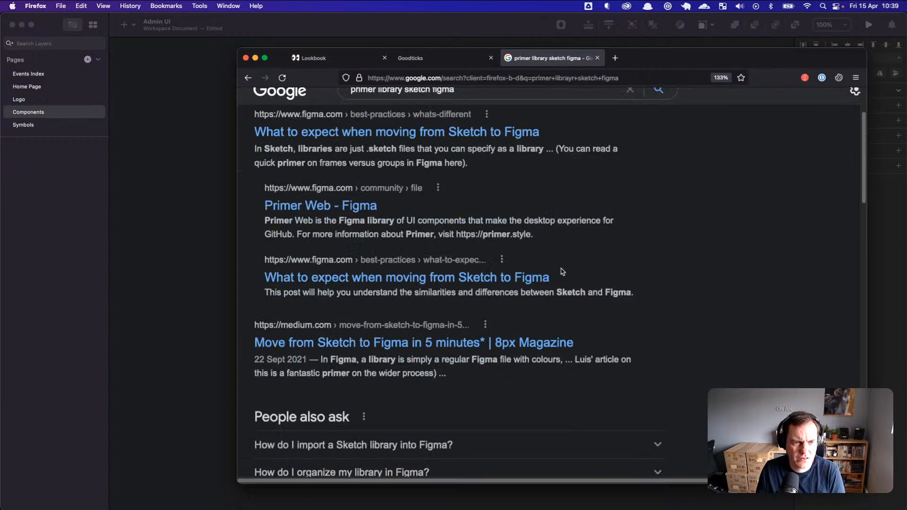
scroll(561, 272, "up", 3)
left_click(615, 58)
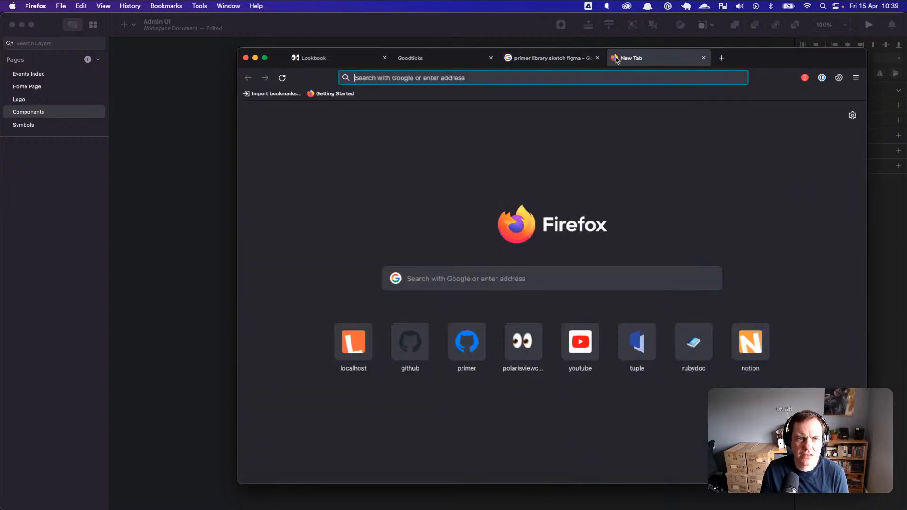
Step: Close the Lookbook tab and open primer.style in the blank tab
left_click(316, 61)
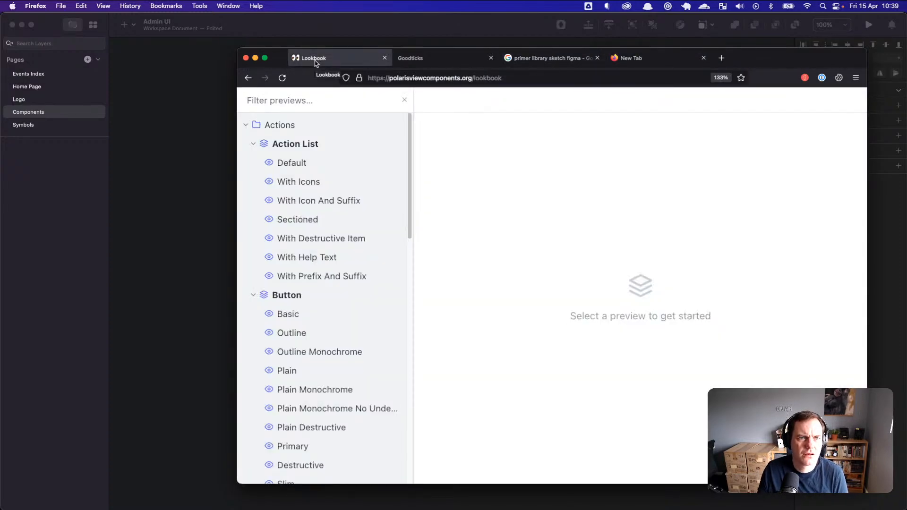
left_click(384, 58)
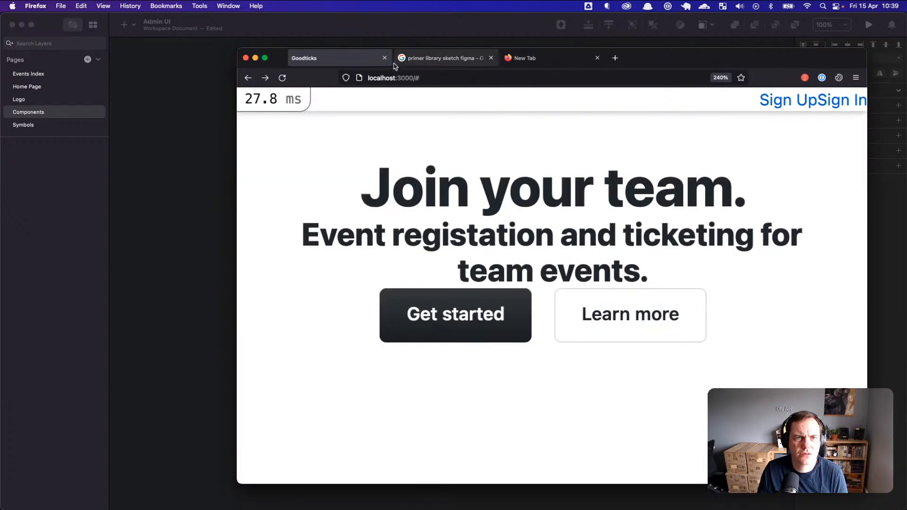
left_click(585, 57)
type("primer.style/")
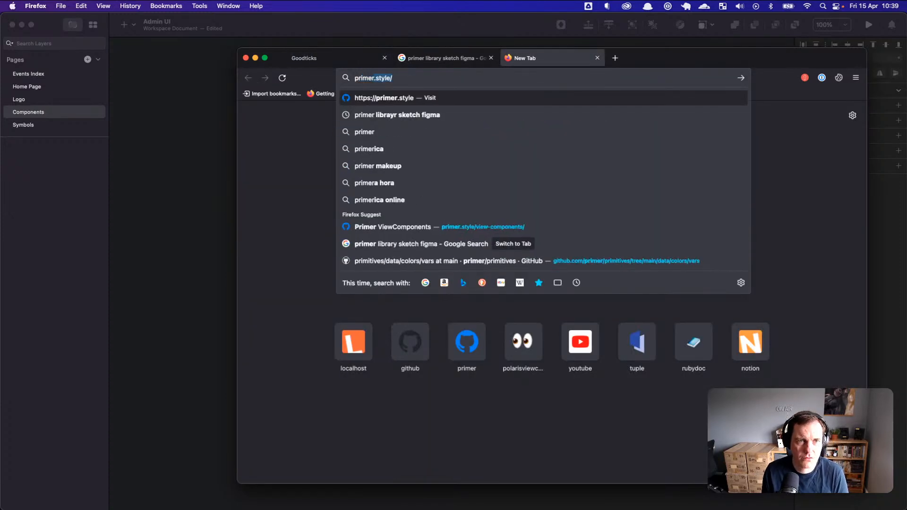
key("Return")
Step: Expand the Design section of Primer's navigation and read the Desktop guidelines page
scroll(576, 192, "down", 5)
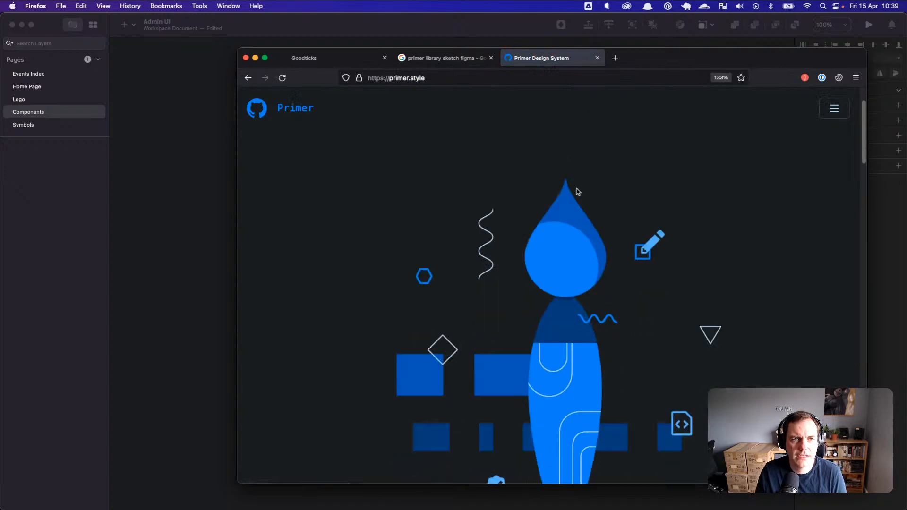
scroll(609, 214, "up", 2)
left_click(834, 109)
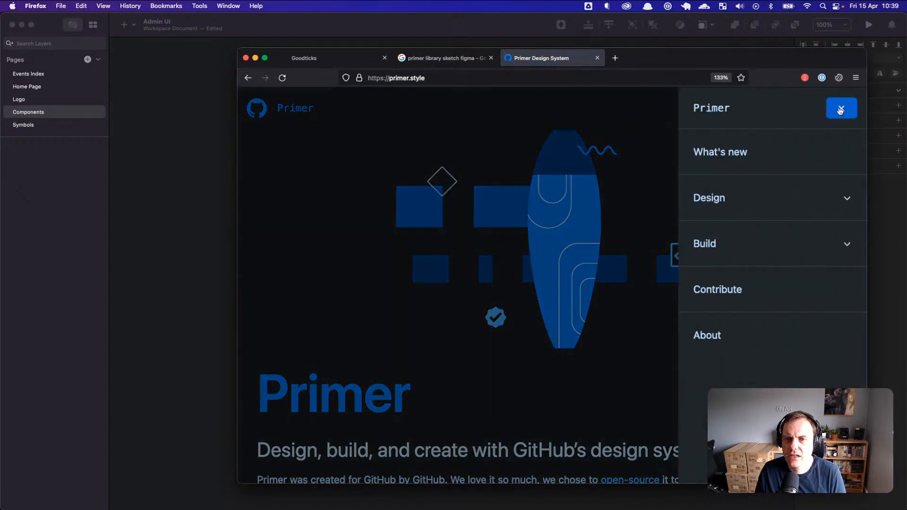
left_click(753, 196)
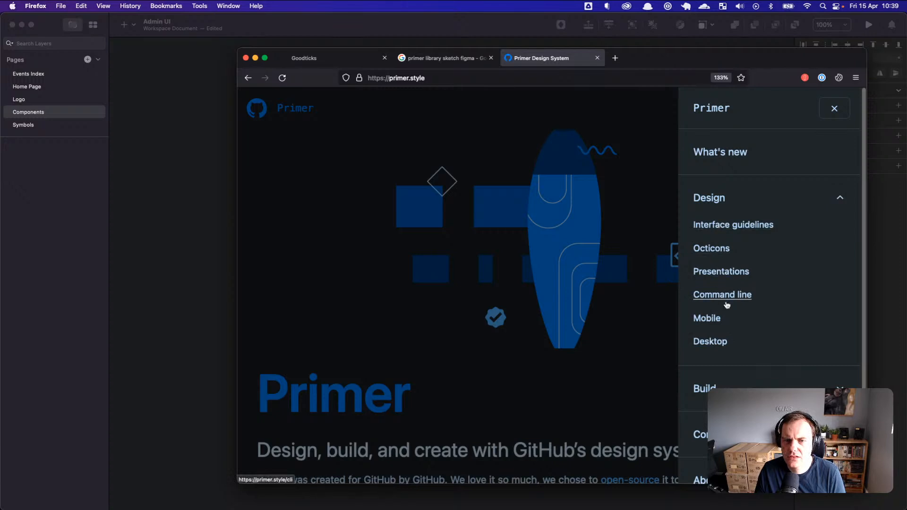
scroll(729, 308, "down", 1)
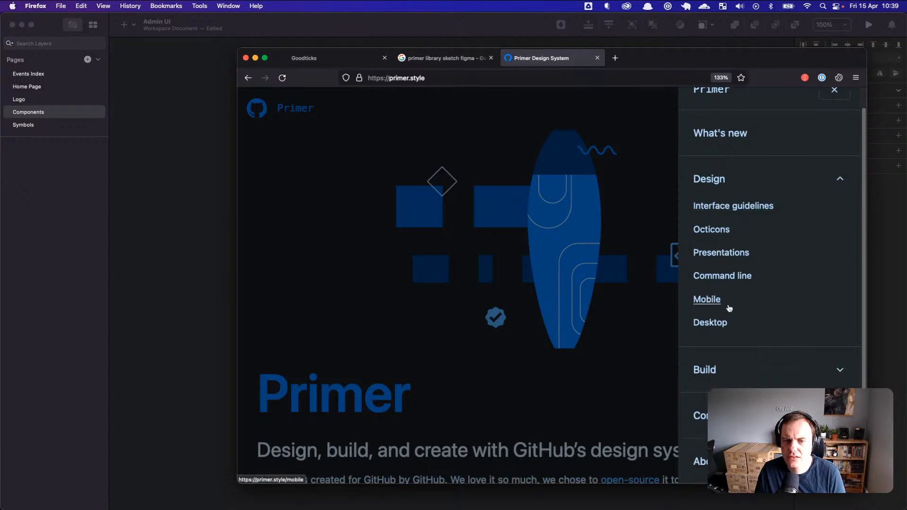
left_click(712, 183)
left_click(714, 198)
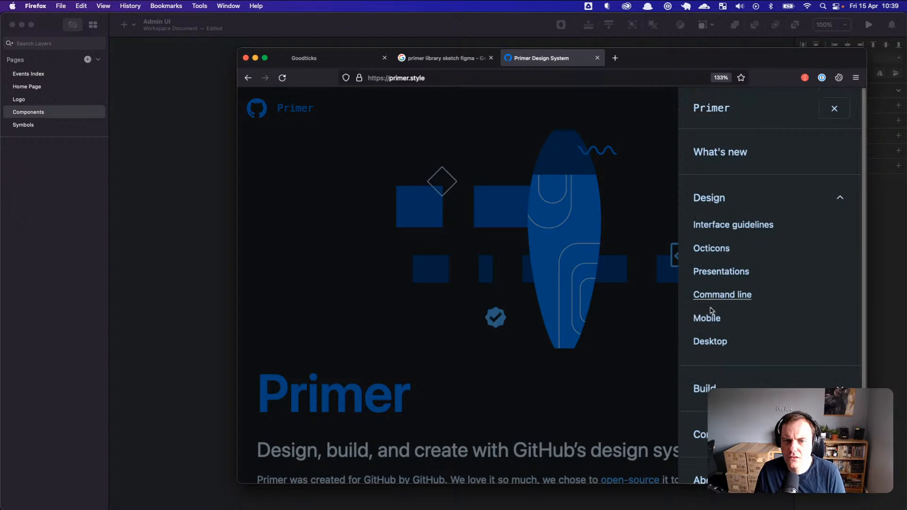
left_click(712, 343)
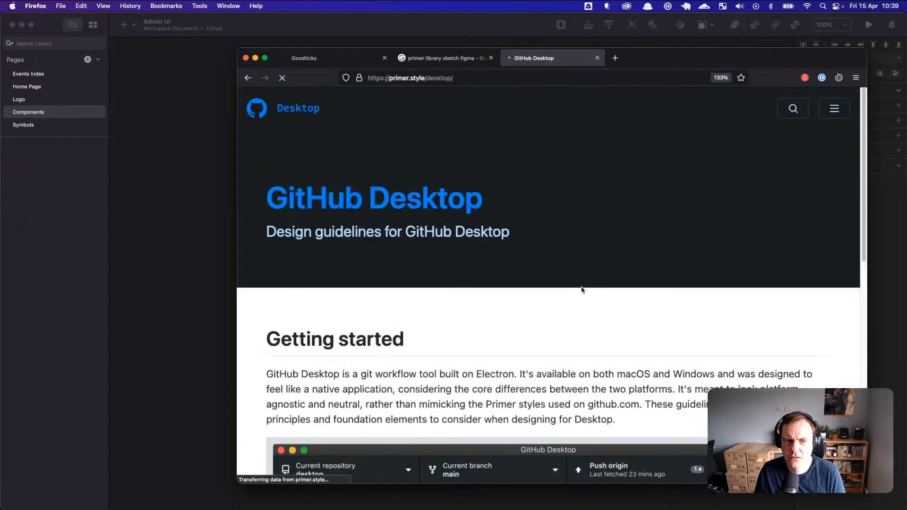
scroll(598, 301, "down", 1)
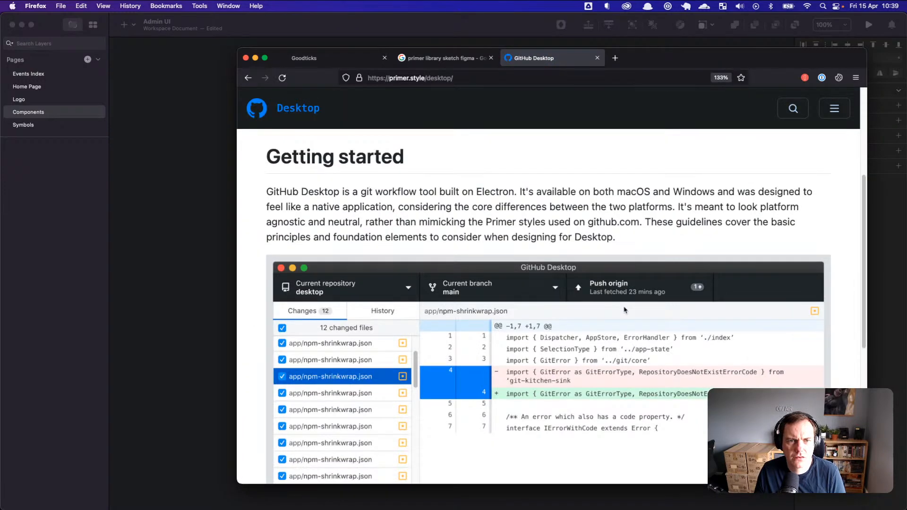
scroll(624, 310, "down", 1)
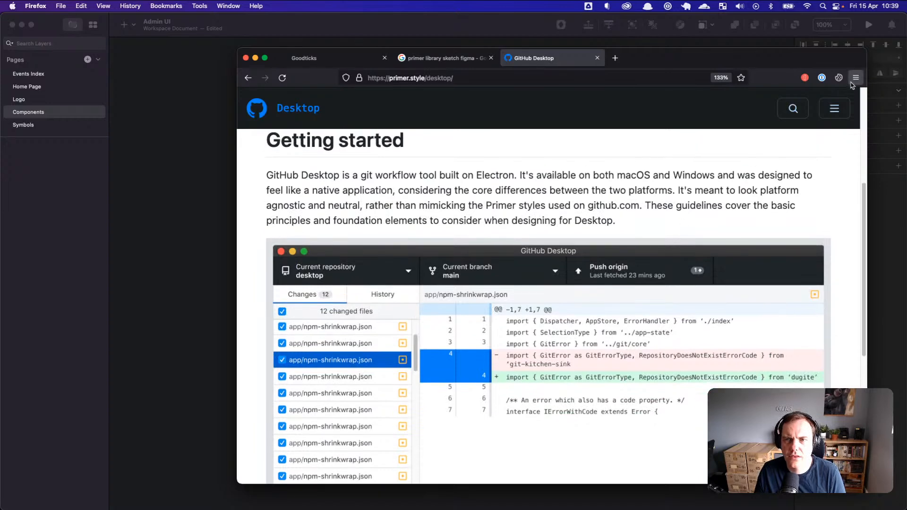
Step: Return to the Primer home page and view the Mobile guidelines page
left_click(834, 110)
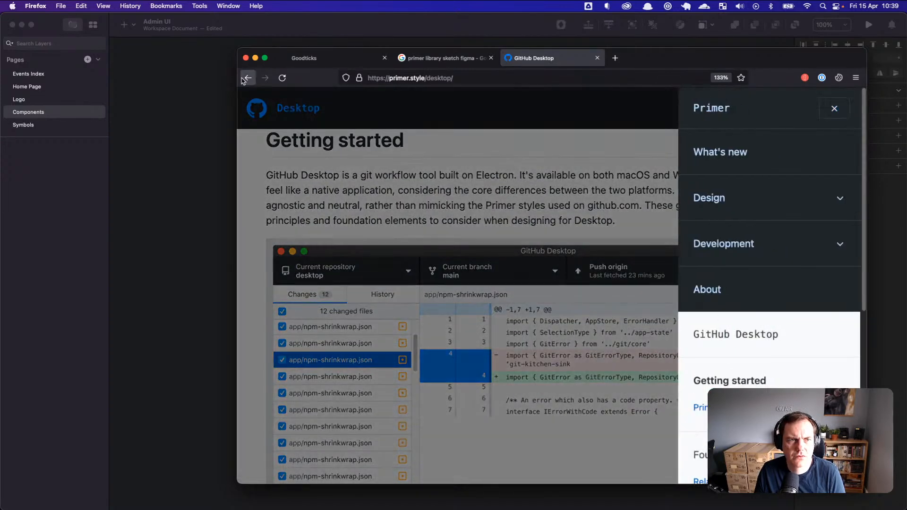
left_click(243, 78)
left_click(704, 321)
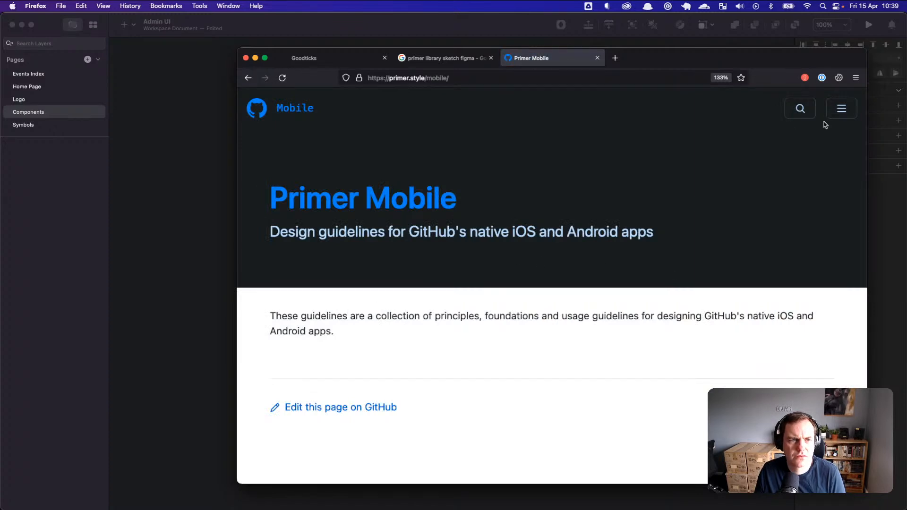
left_click(837, 109)
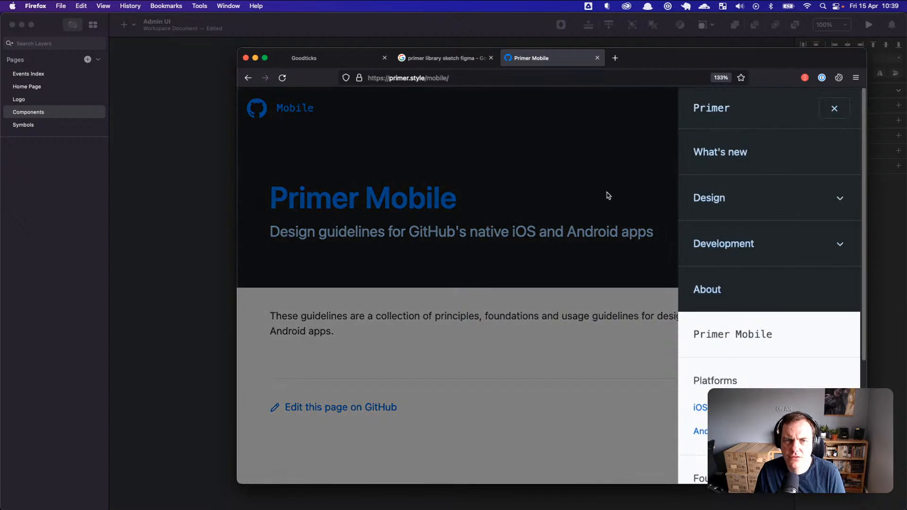
left_click(248, 78)
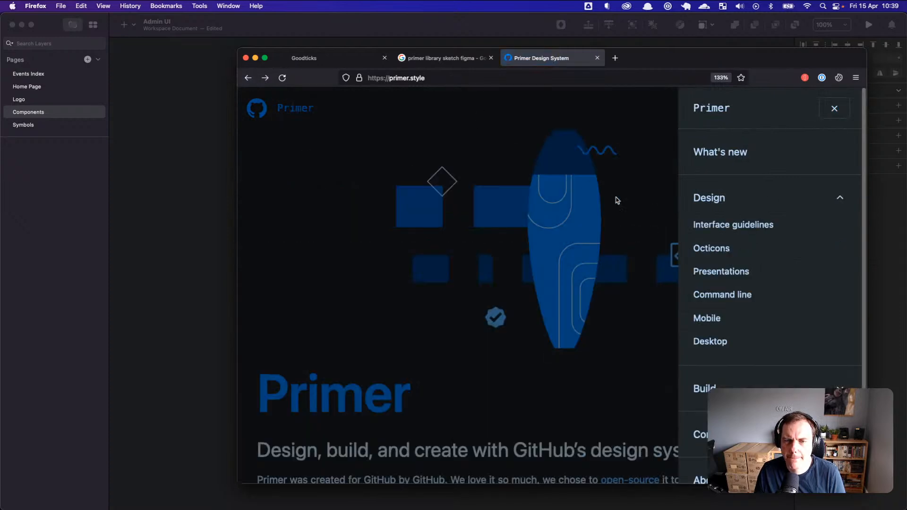
Step: Scroll the Primer home page and browse the About page's team section
scroll(728, 295, "down", 1)
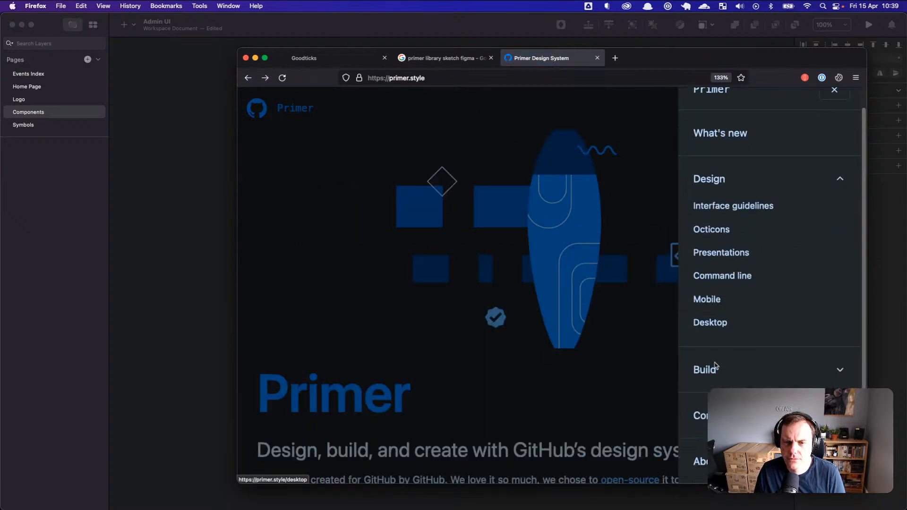
scroll(752, 362, "down", 3)
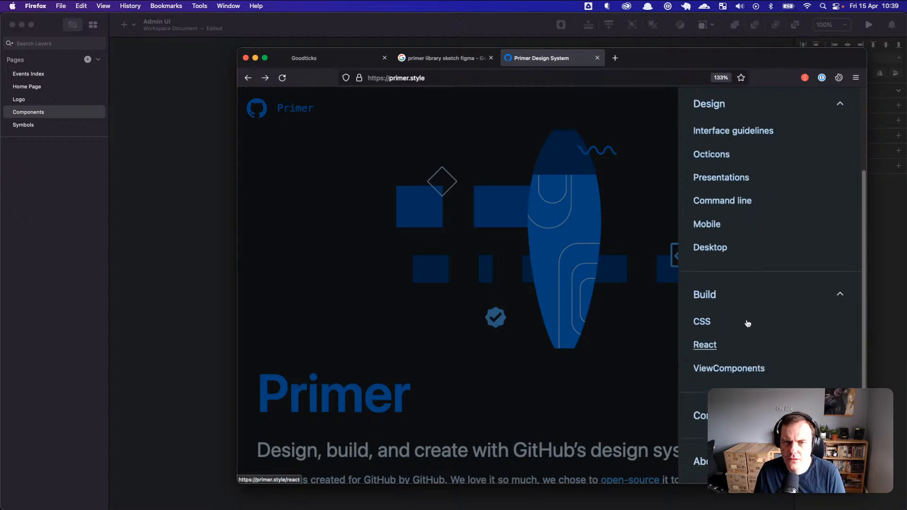
scroll(745, 344, "up", 4)
scroll(727, 359, "down", 4)
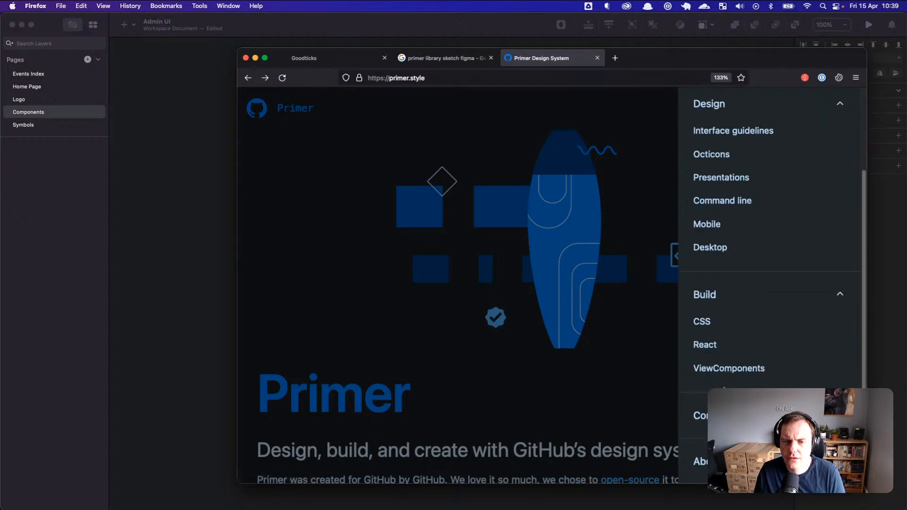
left_click(701, 461)
scroll(517, 243, "down", 5)
scroll(521, 245, "down", 20)
scroll(555, 233, "down", 20)
scroll(555, 232, "down", 20)
scroll(553, 230, "up", 20)
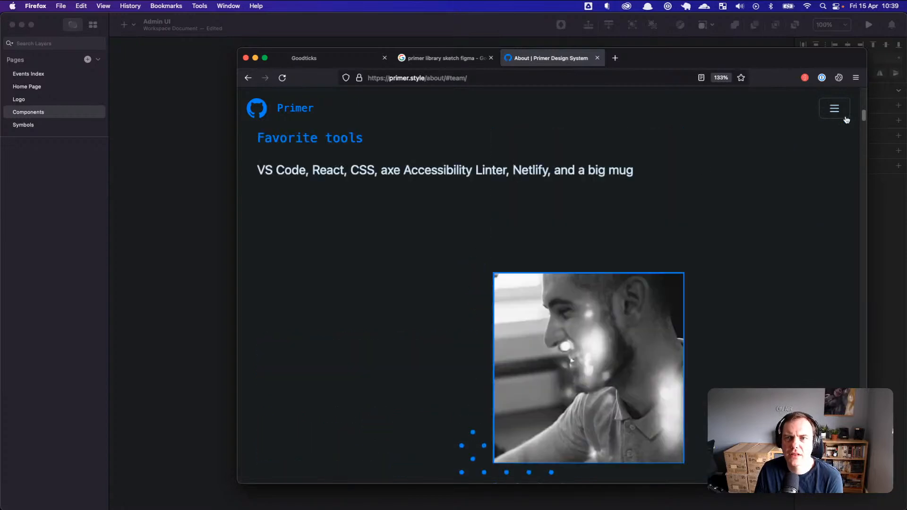
Step: Open the Primer CSS page from the navigation's Build section
left_click(837, 111)
left_click(721, 246)
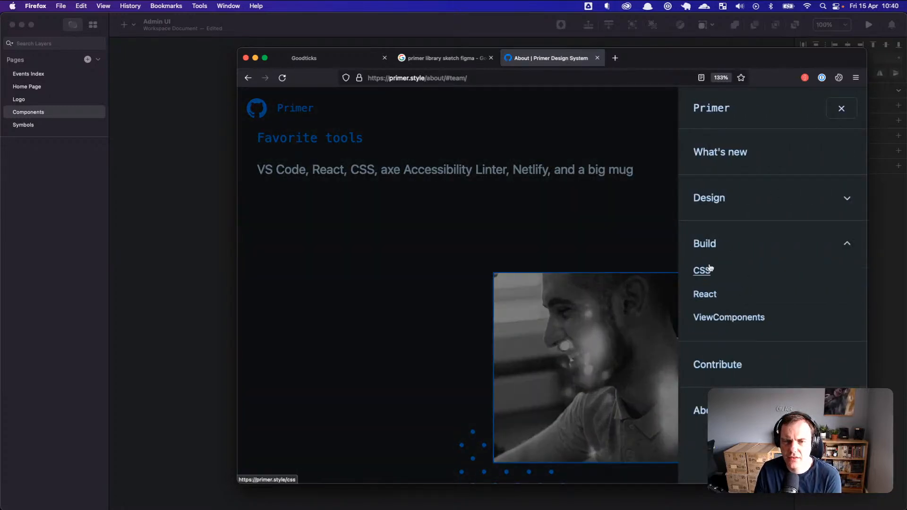
left_click(707, 279)
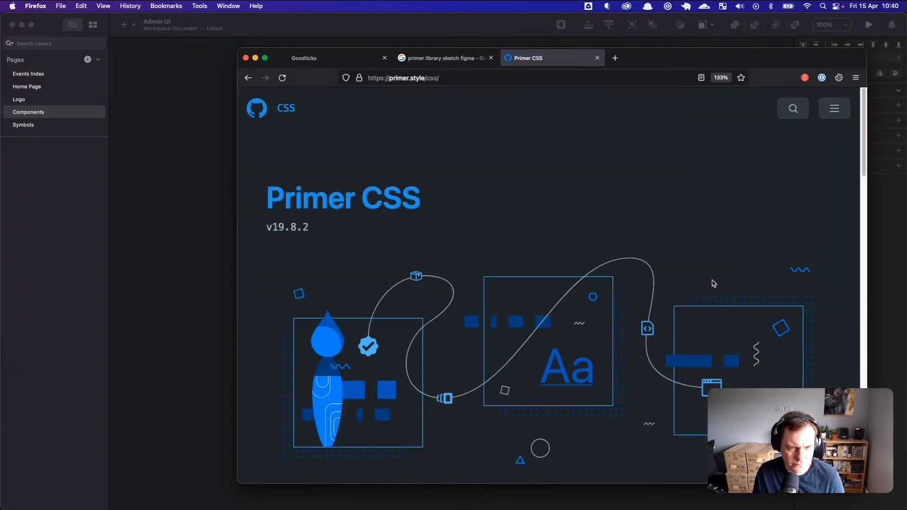
Step: Return to the About page and open the Primer ViewComponents documentation
scroll(662, 268, "down", 10)
scroll(662, 269, "down", 20)
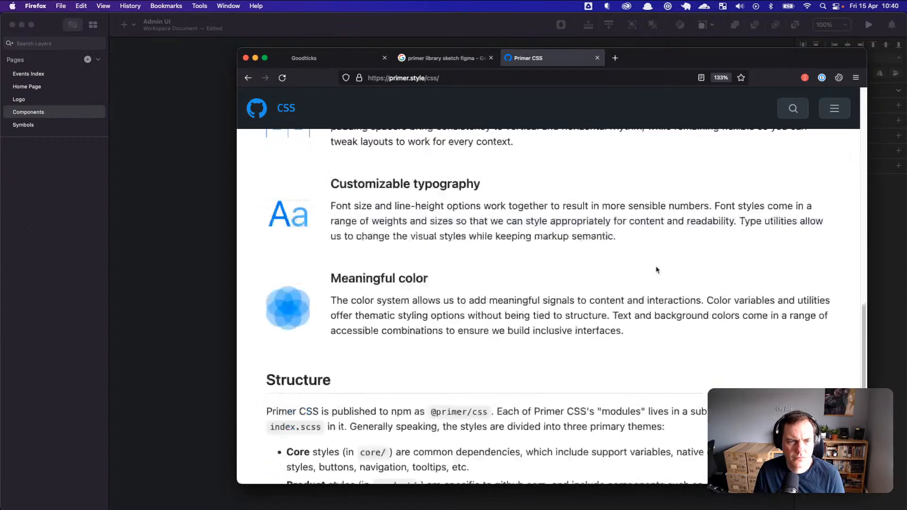
scroll(657, 278, "up", 6)
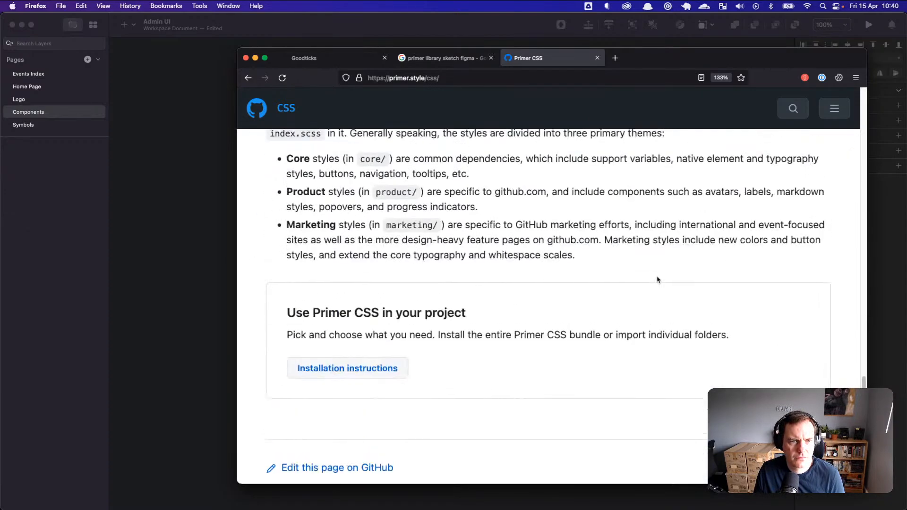
scroll(657, 278, "down", 6)
scroll(657, 279, "up", 15)
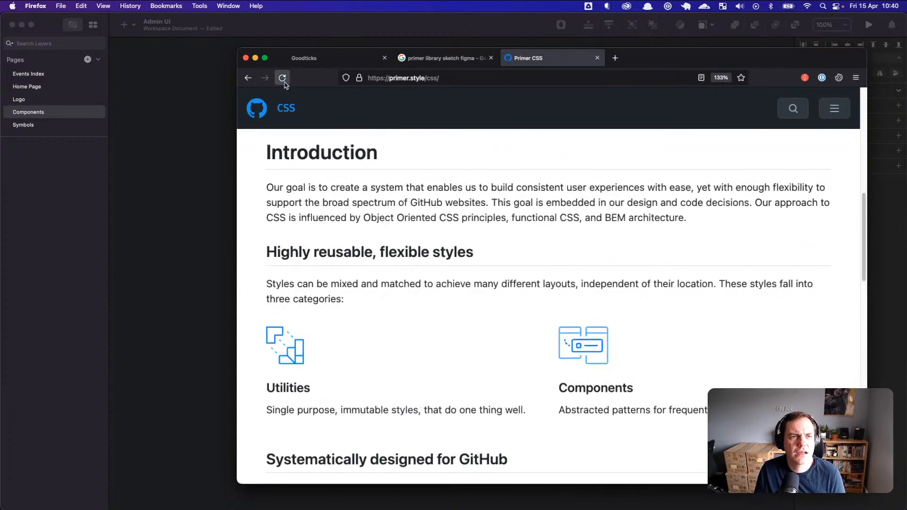
left_click(248, 78)
left_click(841, 199)
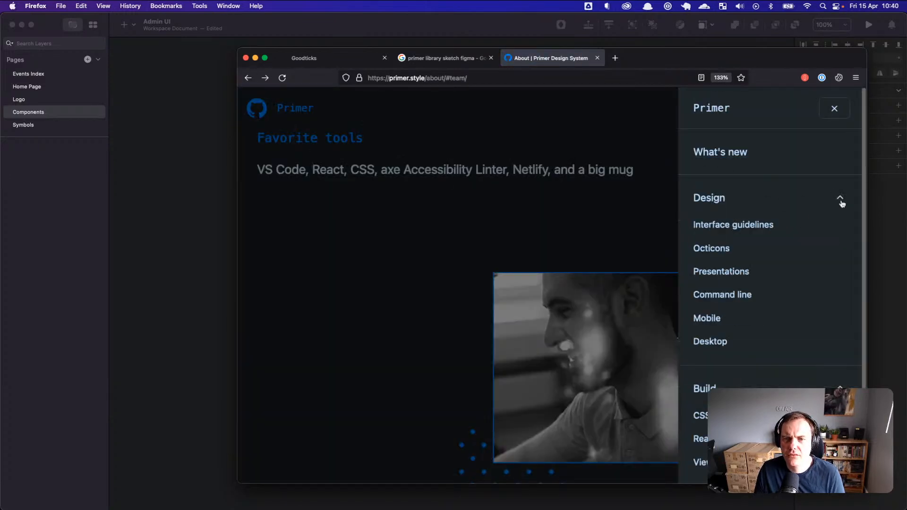
left_click(840, 198)
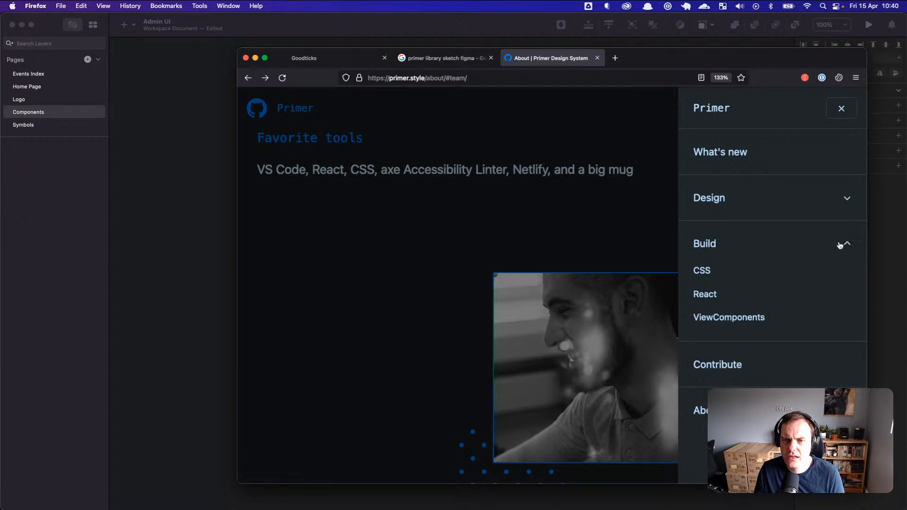
left_click(723, 317)
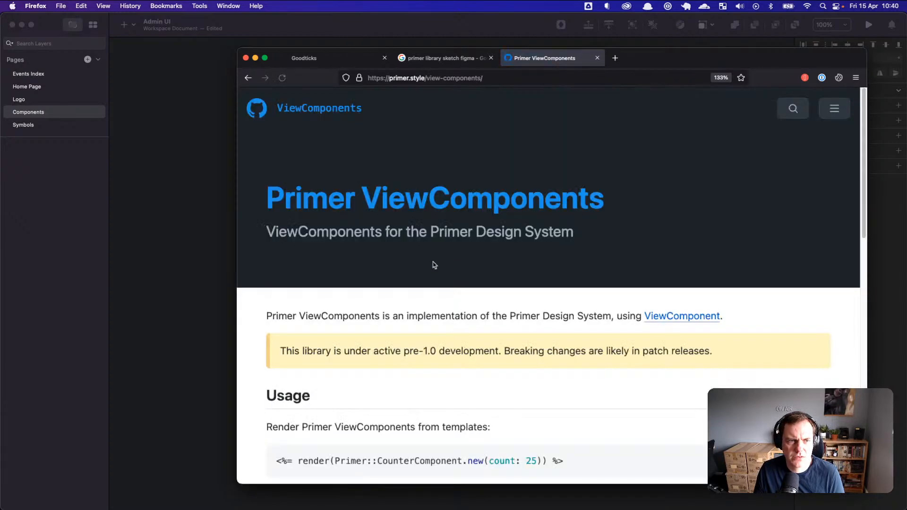
Step: Open the Menu component docs, then its storybook in a new Webpack App tab
left_click_drag(236, 182, 210, 182)
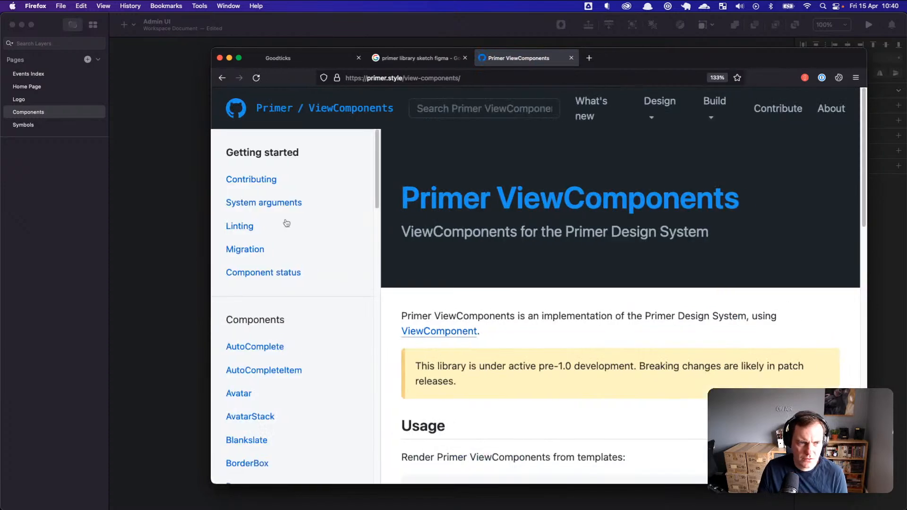
scroll(281, 236, "down", 10)
scroll(278, 248, "down", 15)
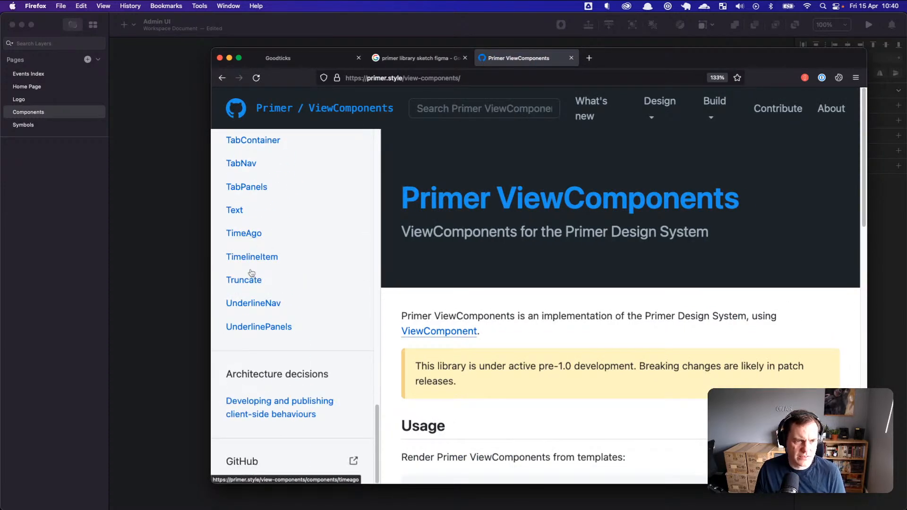
scroll(256, 322, "up", 1)
scroll(256, 322, "up", 5)
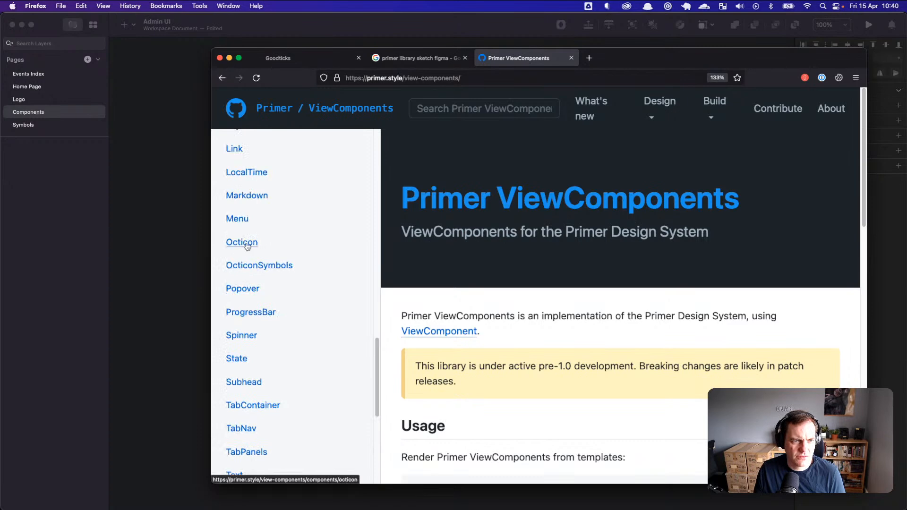
left_click(238, 218)
scroll(519, 258, "down", 1)
left_click(516, 192, "super")
left_click(619, 54)
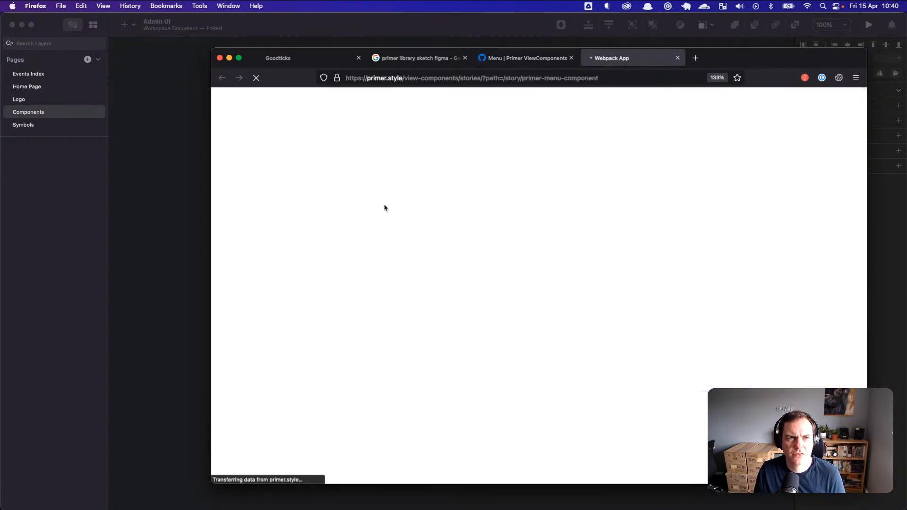
Step: Widen Firefox, review the Storybook Menu story with Items 1–3, then return to the Menu docs tab
left_click_drag(211, 192, 139, 189)
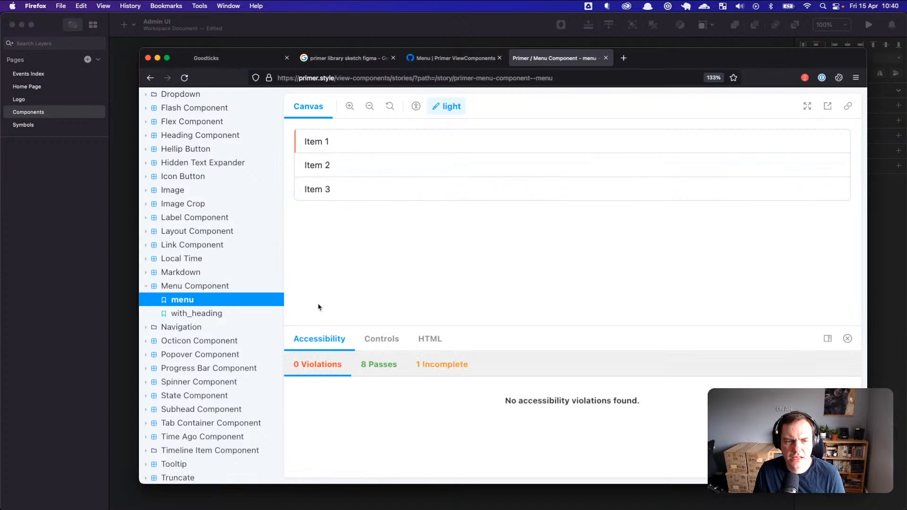
scroll(239, 282, "up", 10)
left_click(263, 109)
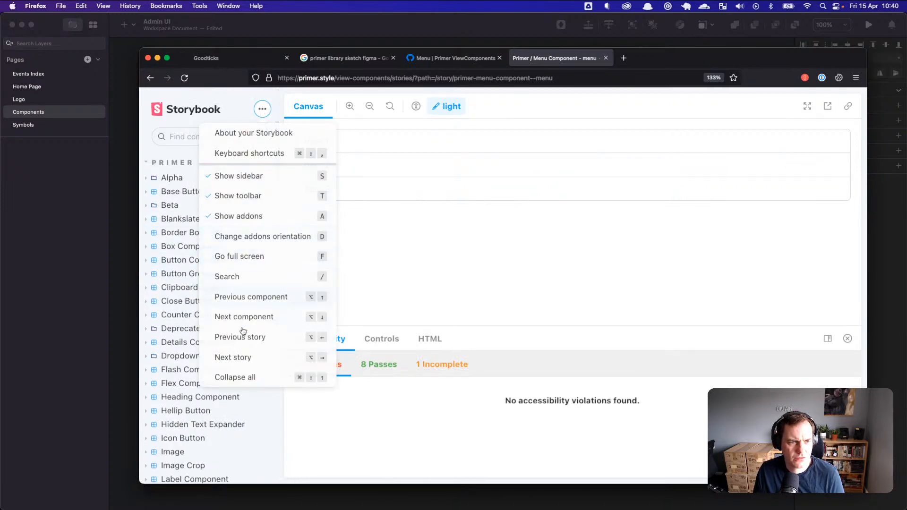
left_click(266, 107)
scroll(198, 215, "down", 10)
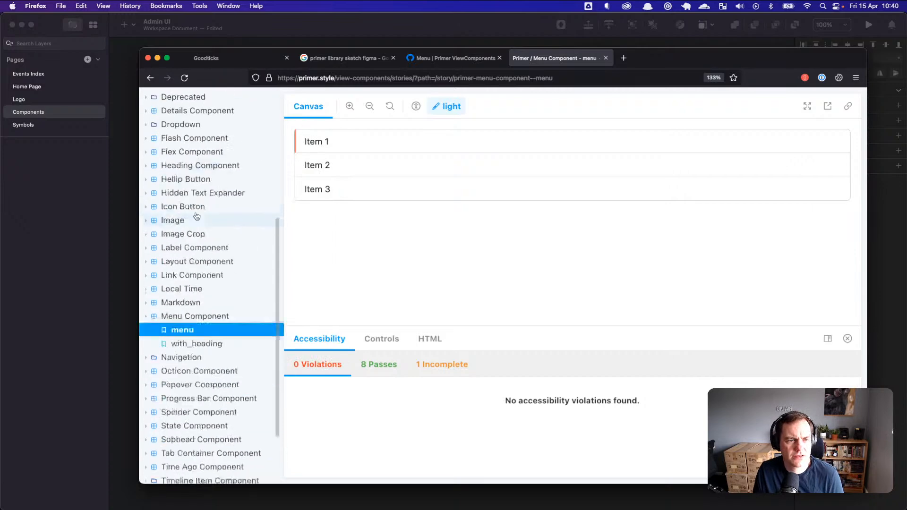
scroll(189, 250, "up", 10)
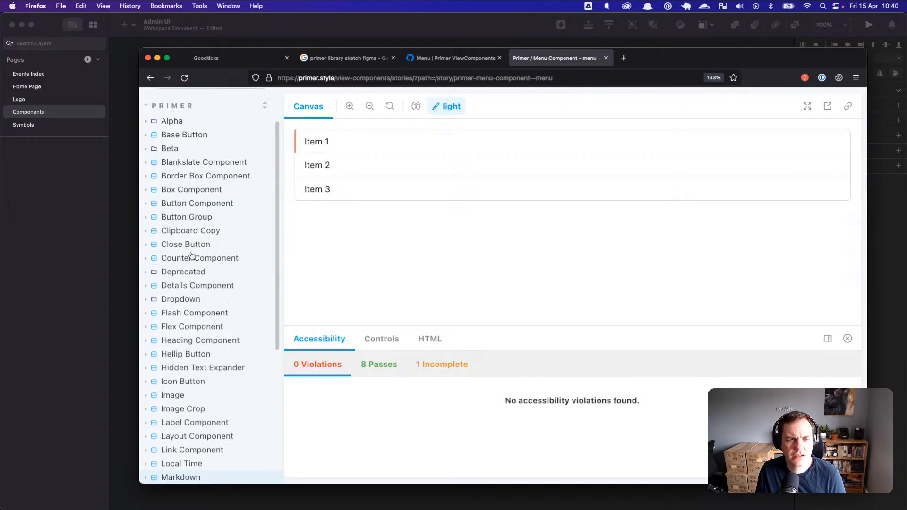
left_click_drag(675, 67, 689, 77)
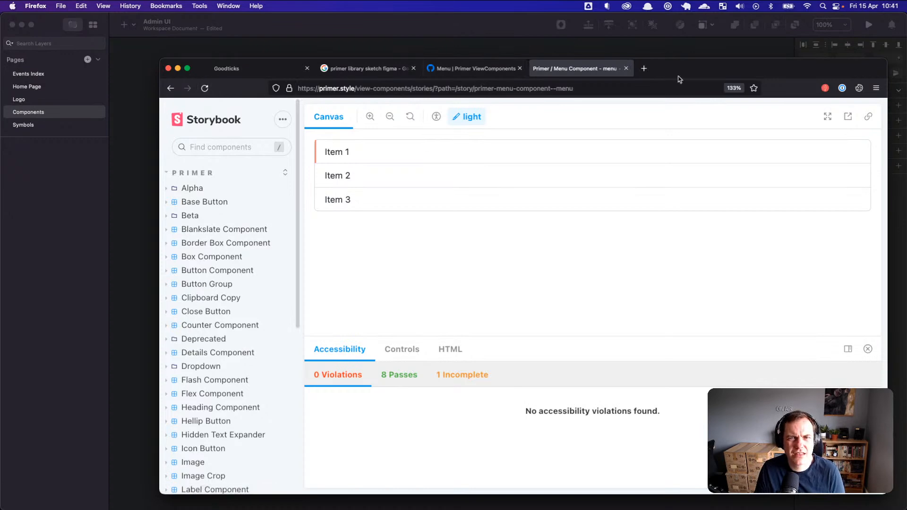
left_click_drag(706, 61, 711, 62)
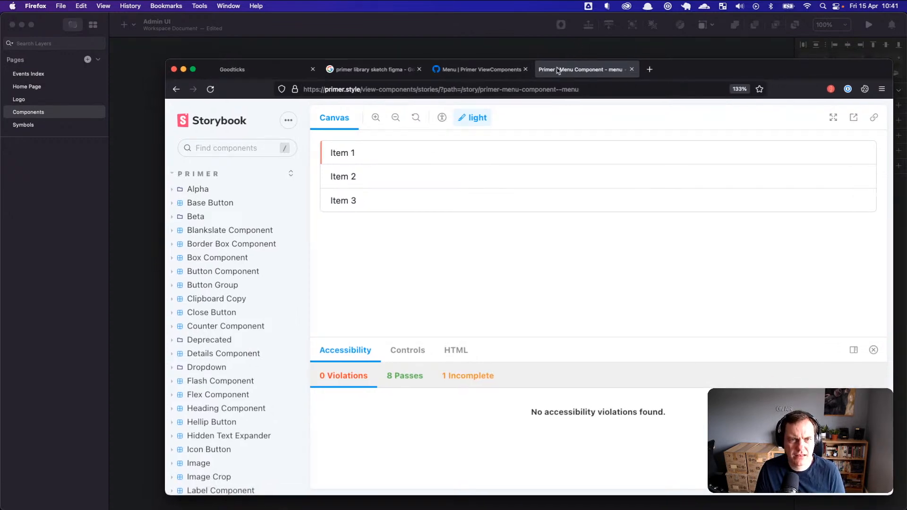
left_click(472, 71)
scroll(293, 198, "up", 15)
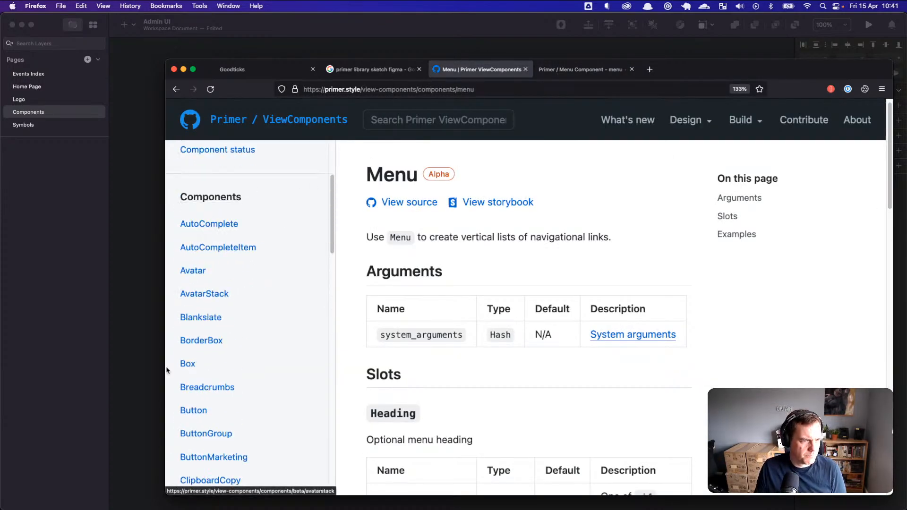
Step: Scroll Primer's Button docs down to Examples > Schemes, then switch to the Sketch document
left_click(189, 410)
scroll(467, 321, "down", 8)
scroll(465, 321, "down", 15)
scroll(465, 322, "down", 4)
scroll(470, 320, "up", 9)
scroll(471, 327, "down", 2)
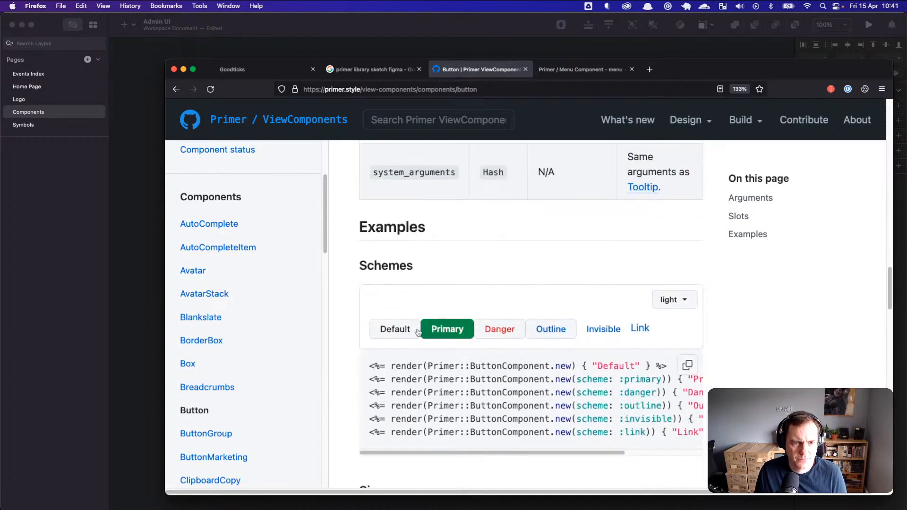
scroll(483, 299, "down", 2)
left_click(112, 162)
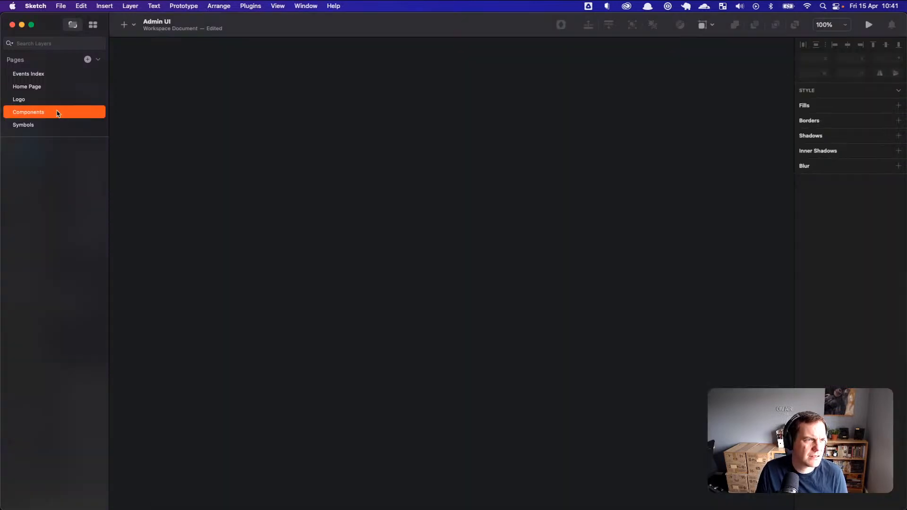
Step: Draw a 772×226 artboard on the Components page and rename it Buttons
left_click(125, 24)
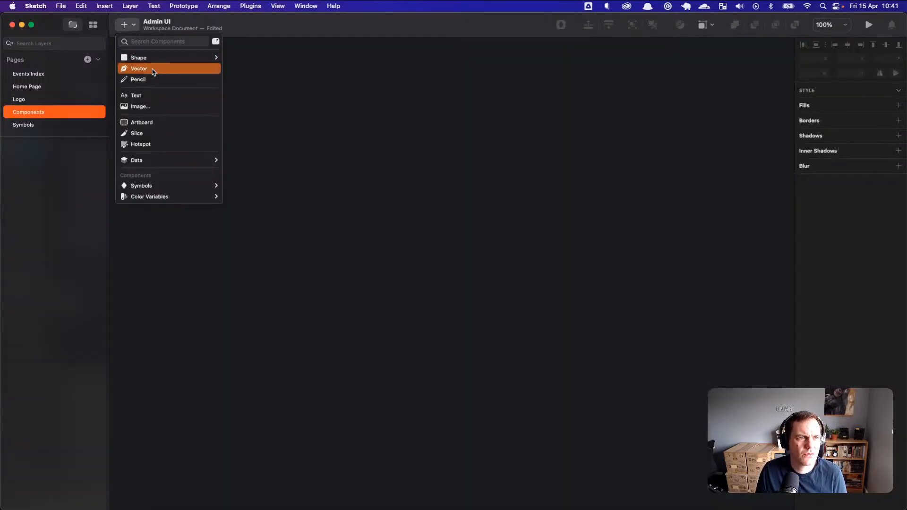
left_click(156, 124)
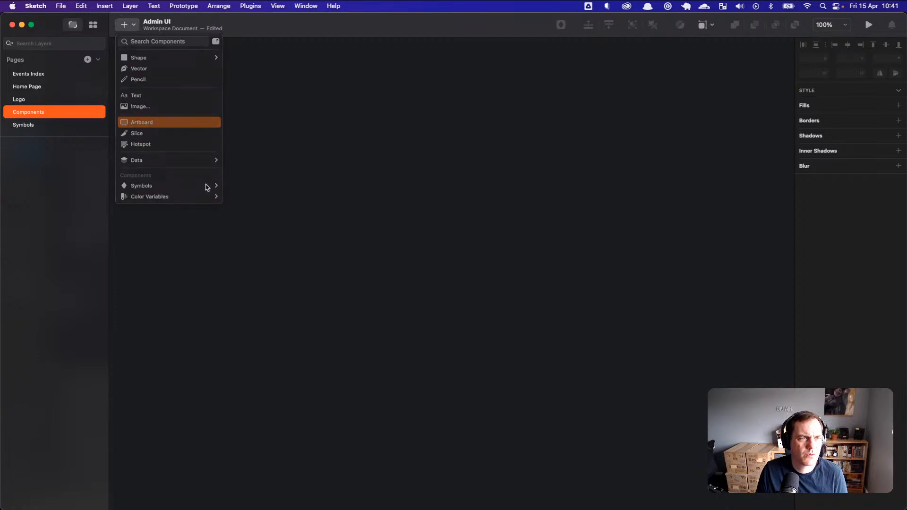
left_click_drag(213, 227, 578, 333)
double_click(42, 144)
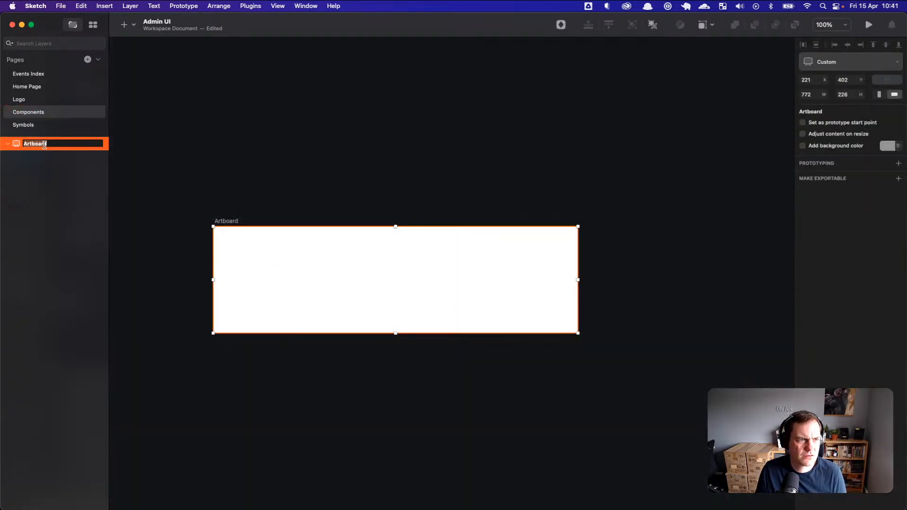
type("Buttons")
key("Return")
key("super+Tab")
Step: Reset the page zoom and scroll the Button docs to the Schemes examples
scroll(438, 211, "up", 2)
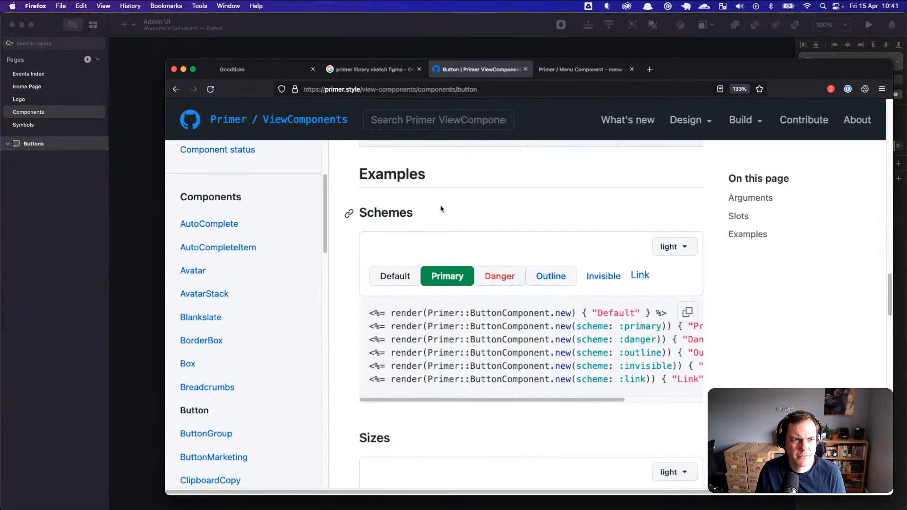
scroll(429, 350, "up", 2)
scroll(449, 355, "down", 3)
scroll(430, 294, "up", 3)
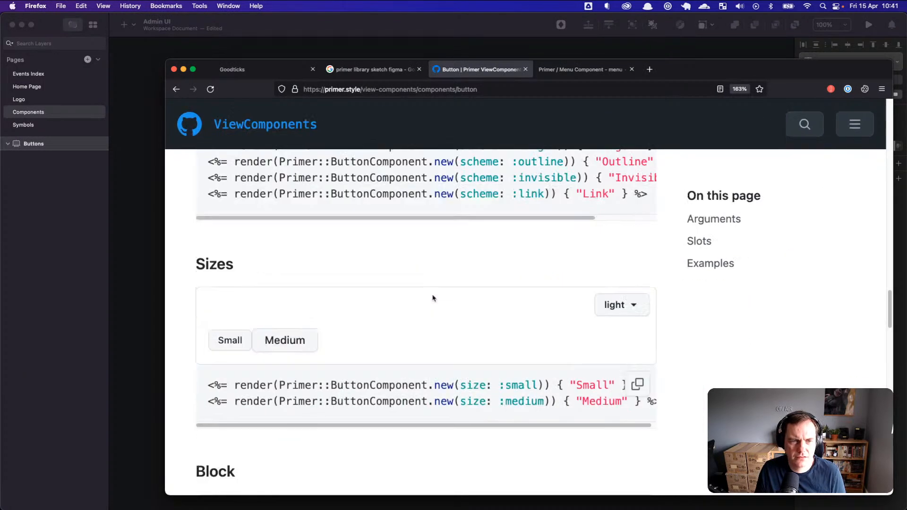
key("super+0")
scroll(468, 312, "up", 2)
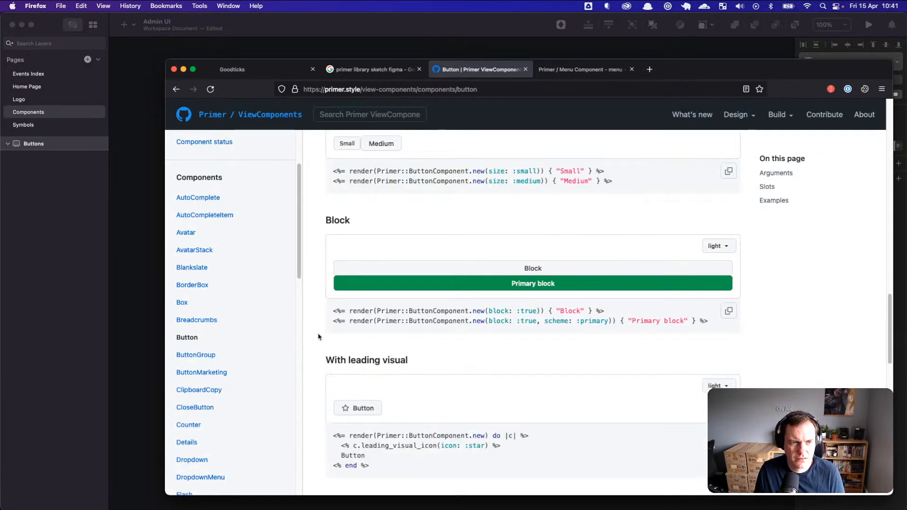
left_click(192, 340)
scroll(442, 349, "down", 3)
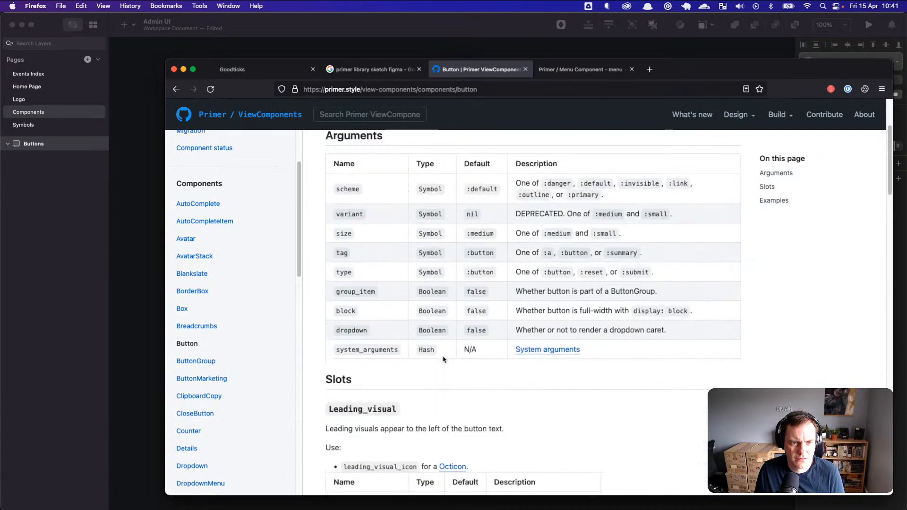
scroll(443, 360, "down", 10)
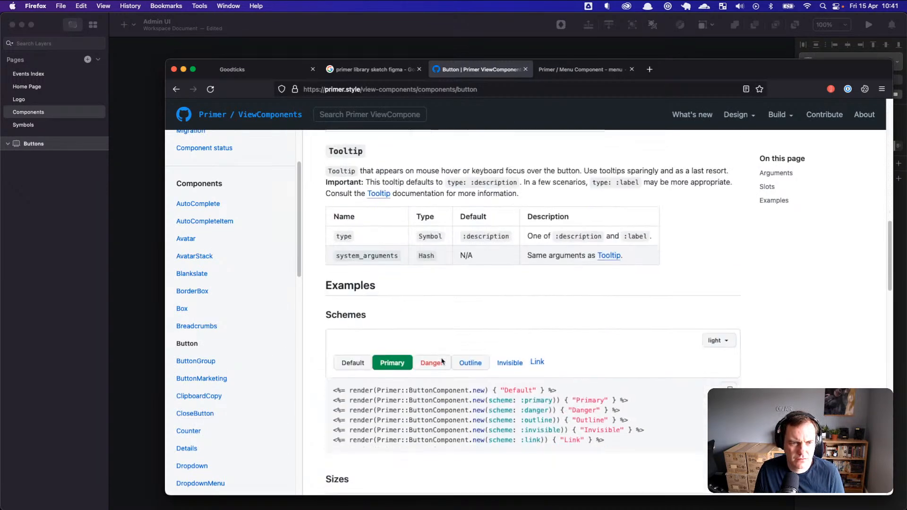
scroll(362, 357, "down", 1)
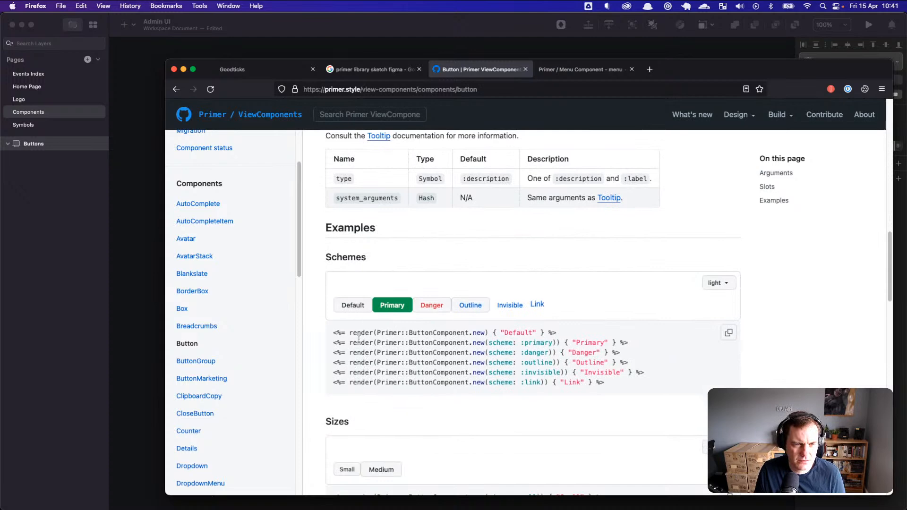
scroll(359, 312, "down", 1)
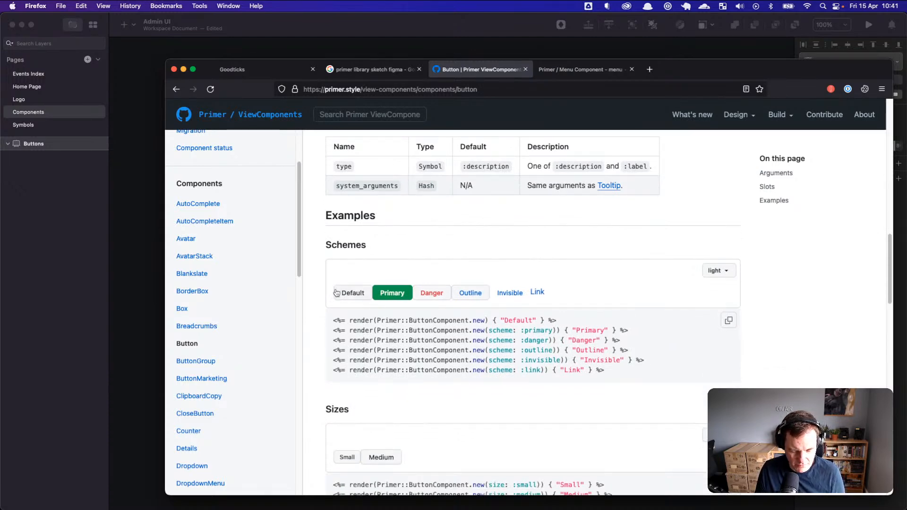
Step: Screenshot the Schemes example buttons to the clipboard and switch to the Goodticks tab
key("super+shift+4")
left_click_drag(327, 279, 562, 305)
left_click(263, 70)
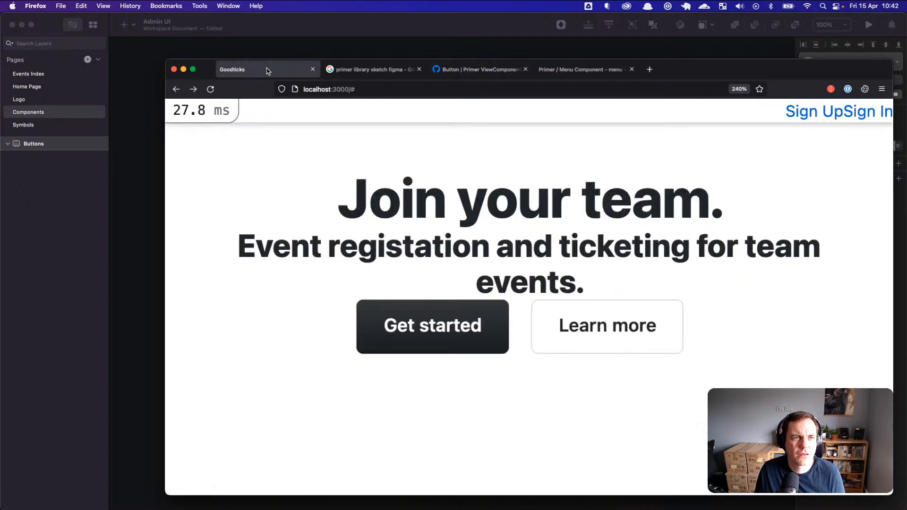
Step: Paste the 497×56 button screenshot onto the Buttons artboard, moved toward its top-left corner
left_click(131, 171)
right_click(309, 280)
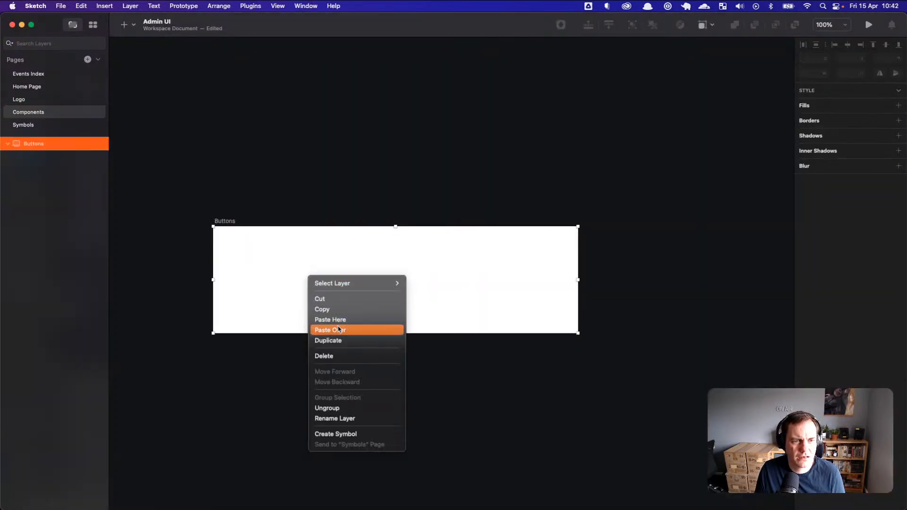
left_click(358, 323)
left_click_drag(375, 305, 346, 269)
left_click(370, 294)
scroll(371, 294, "up", 5)
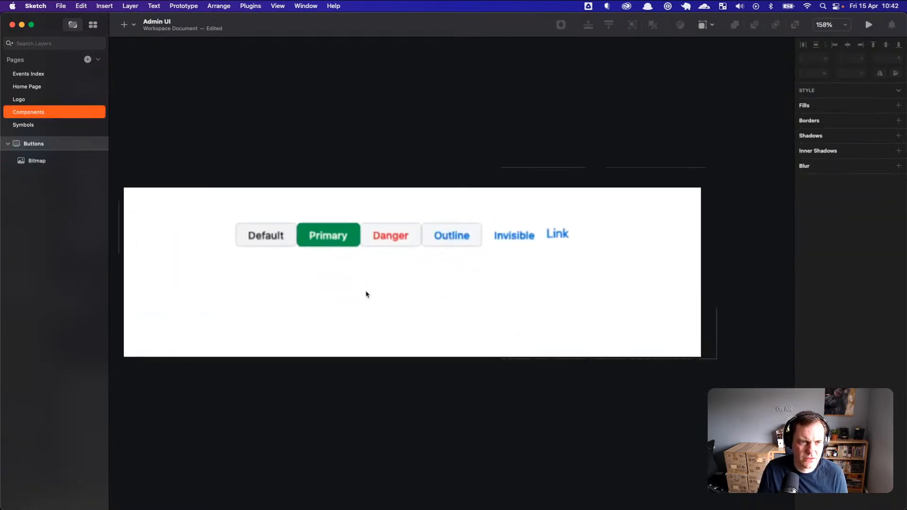
scroll(439, 313, "up", 4)
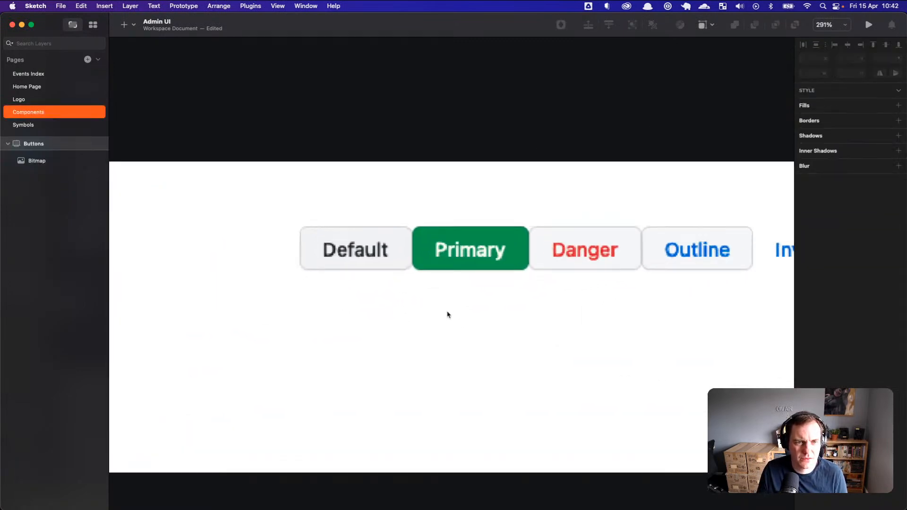
scroll(455, 336, "up", 2)
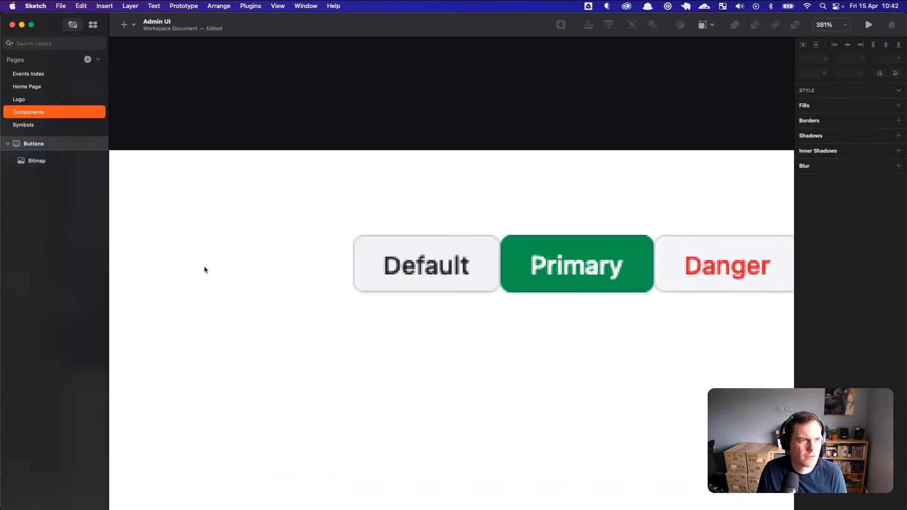
left_click(61, 162)
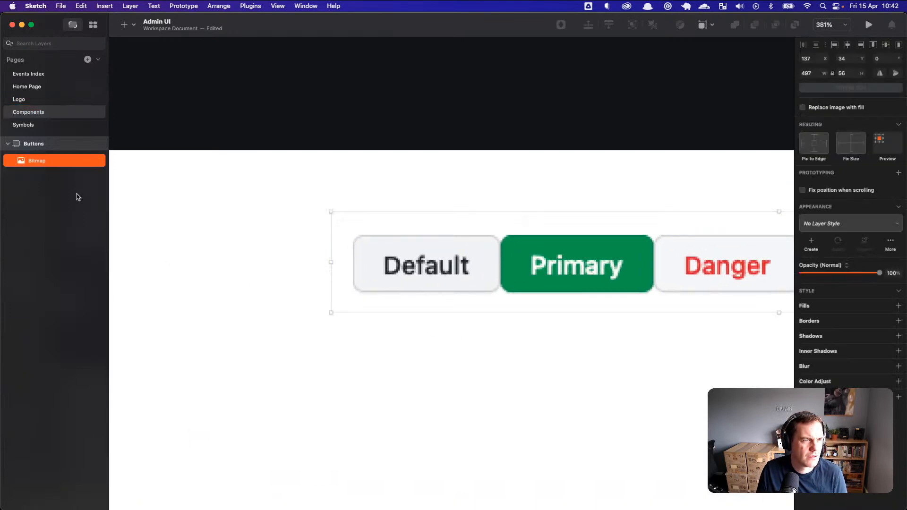
left_click(414, 349)
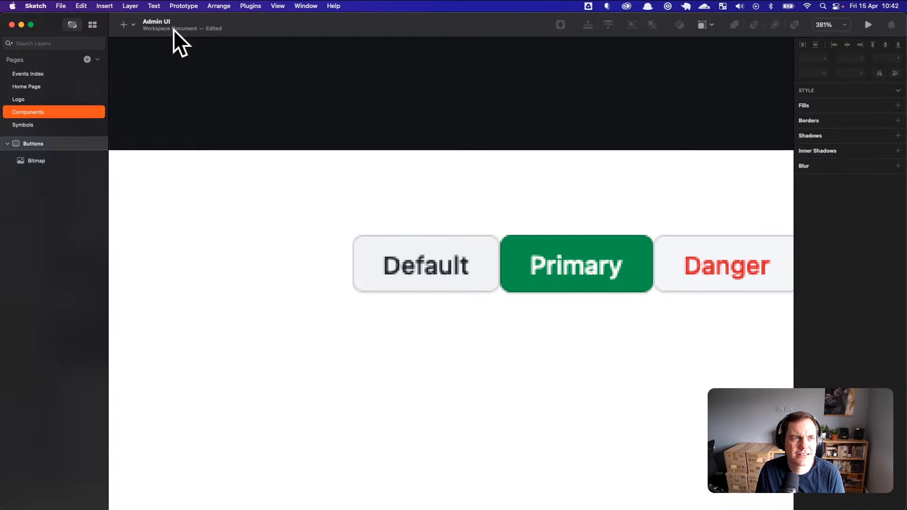
Step: Draw a rectangle over the Default button, make it 32 tall with radius 6, and move it below
left_click(91, 30)
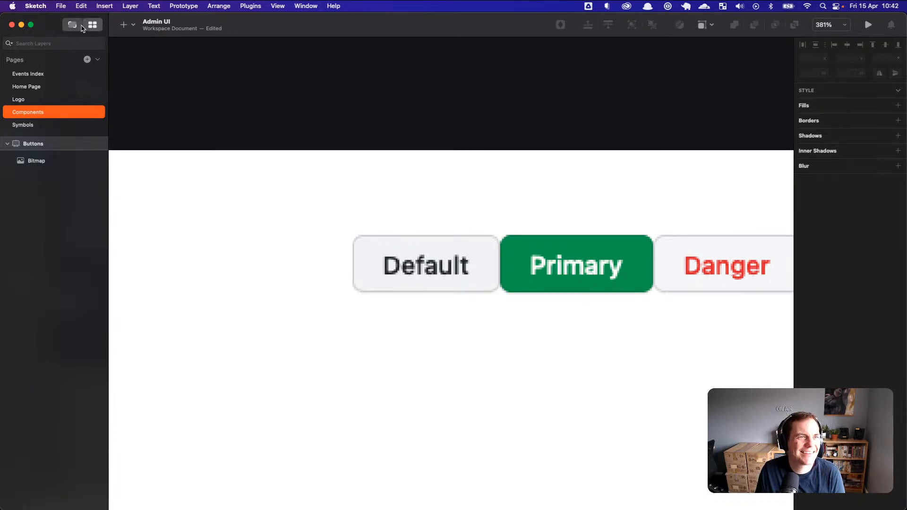
left_click(77, 27)
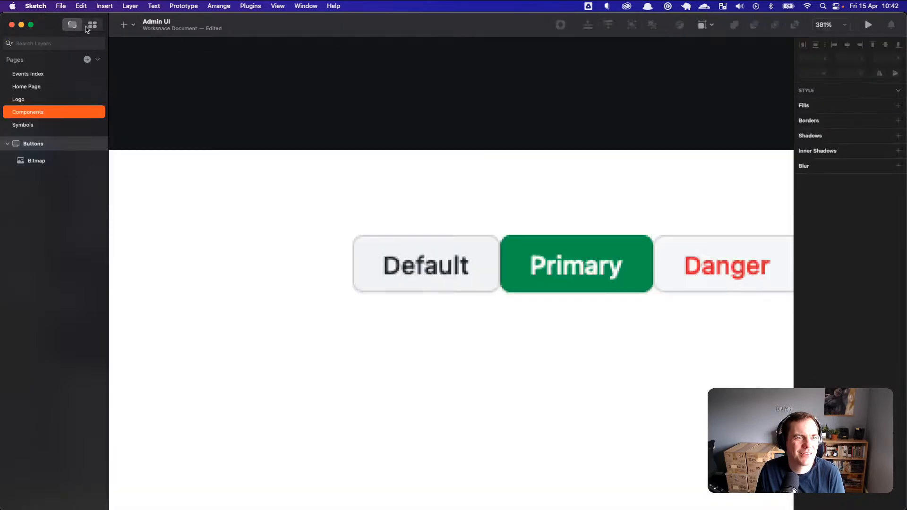
left_click(134, 26)
mouse_move(171, 58)
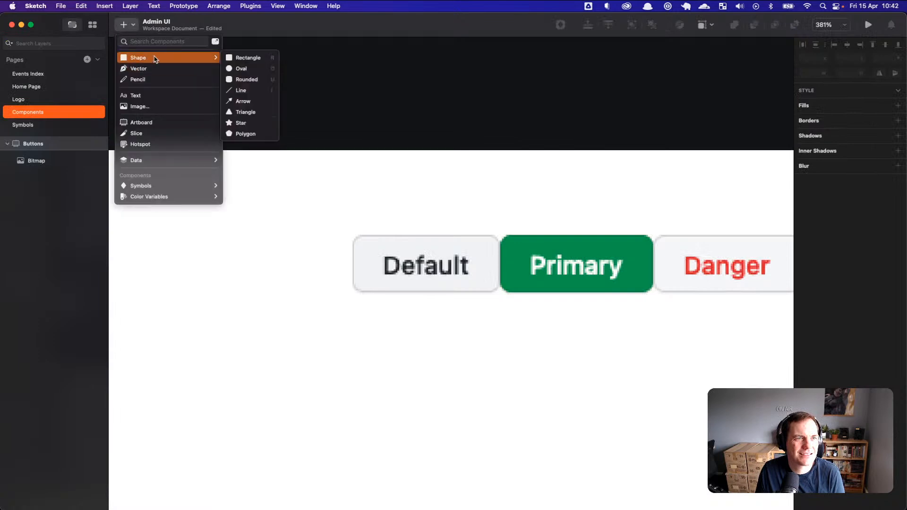
left_click(248, 59)
left_click_drag(353, 236, 501, 291)
scroll(494, 254, "down", 2)
scroll(494, 253, "up", 4)
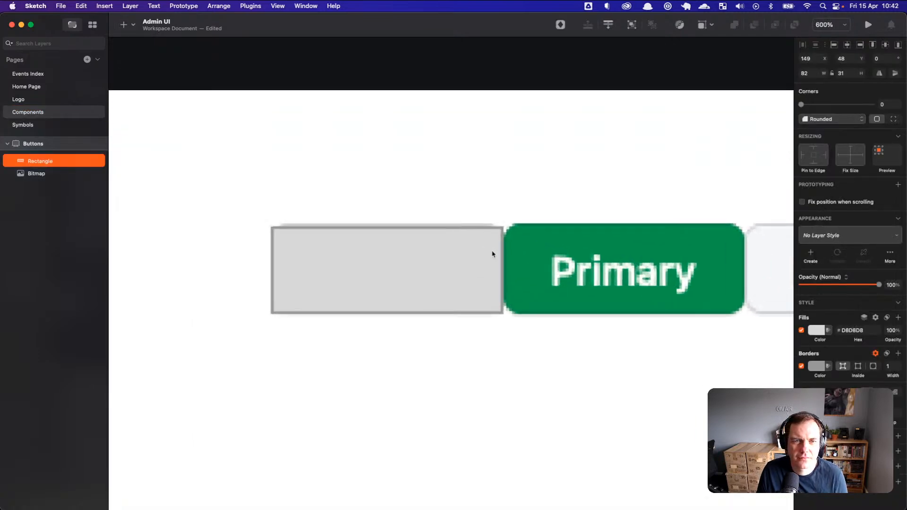
left_click_drag(362, 221, 363, 217)
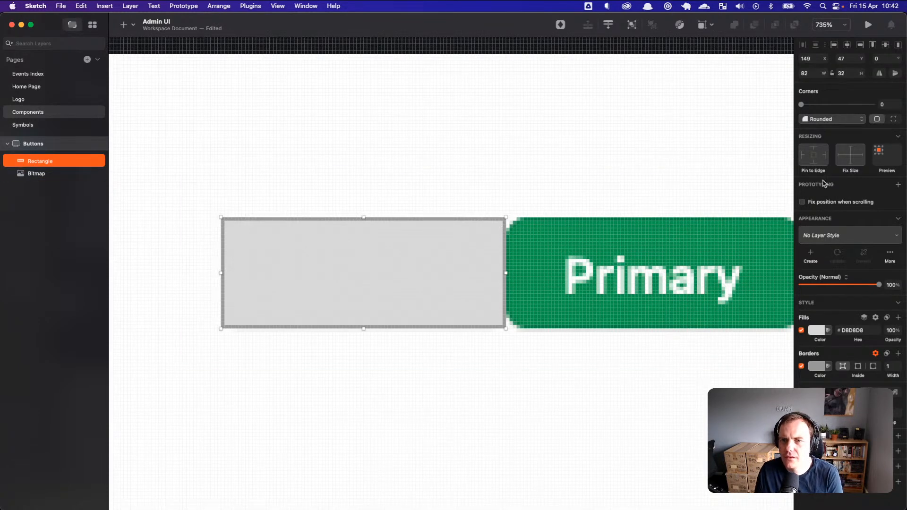
left_click_drag(802, 107, 846, 110)
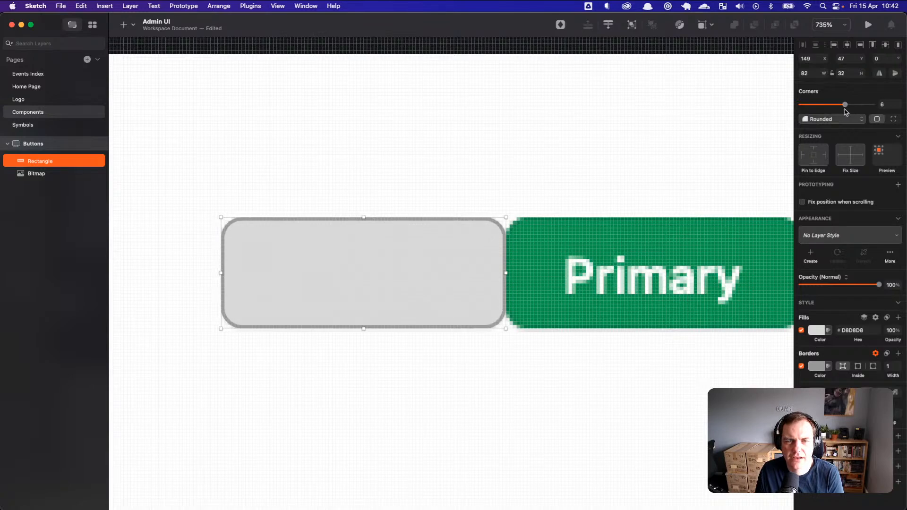
left_click_drag(417, 278, 427, 361)
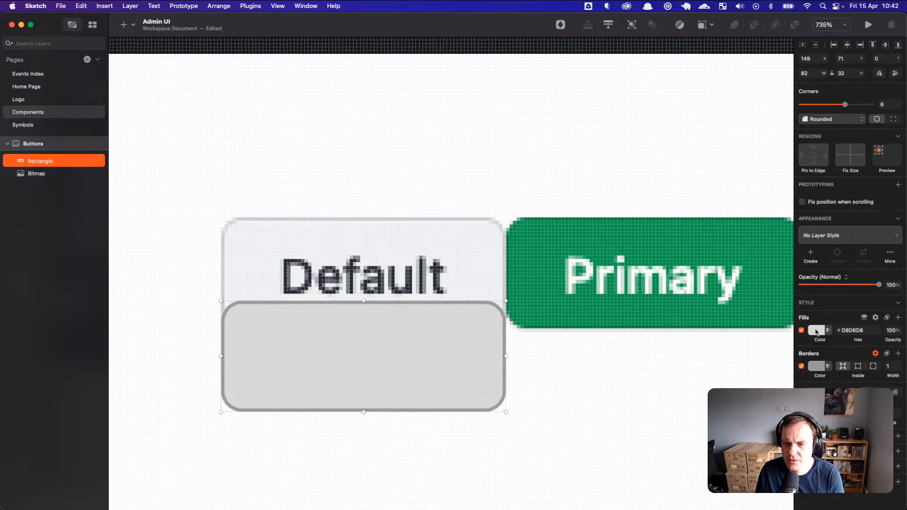
Step: Eyedrop the Default button's colour for the rectangle's border and #F3F4F7 fill, then move it lower
left_click(817, 366)
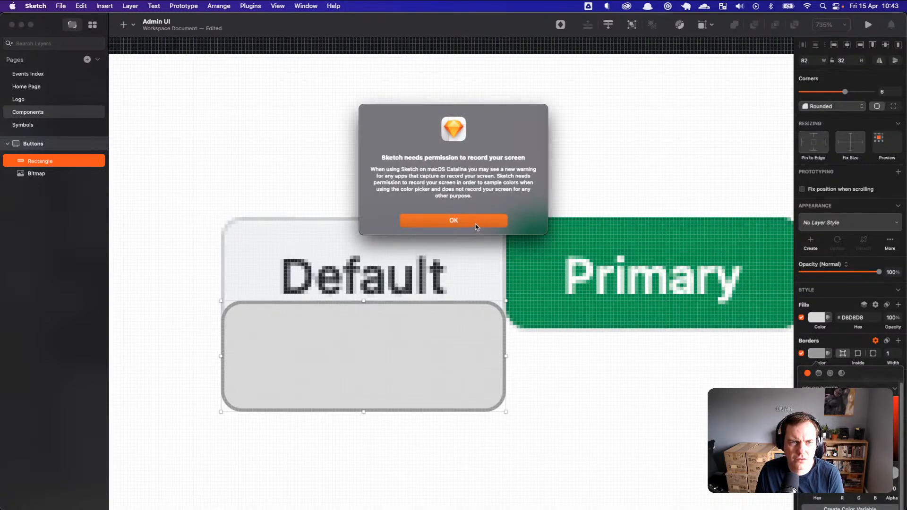
left_click(480, 225)
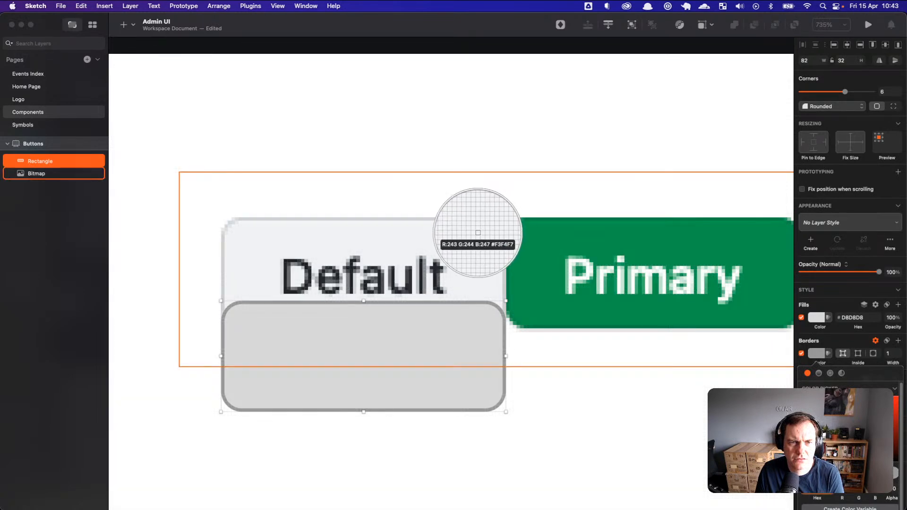
left_click(486, 276)
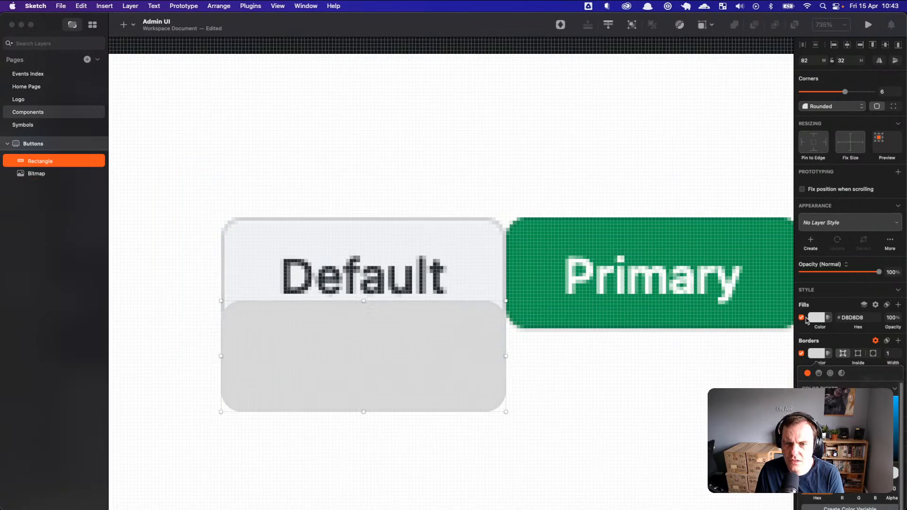
left_click(816, 318)
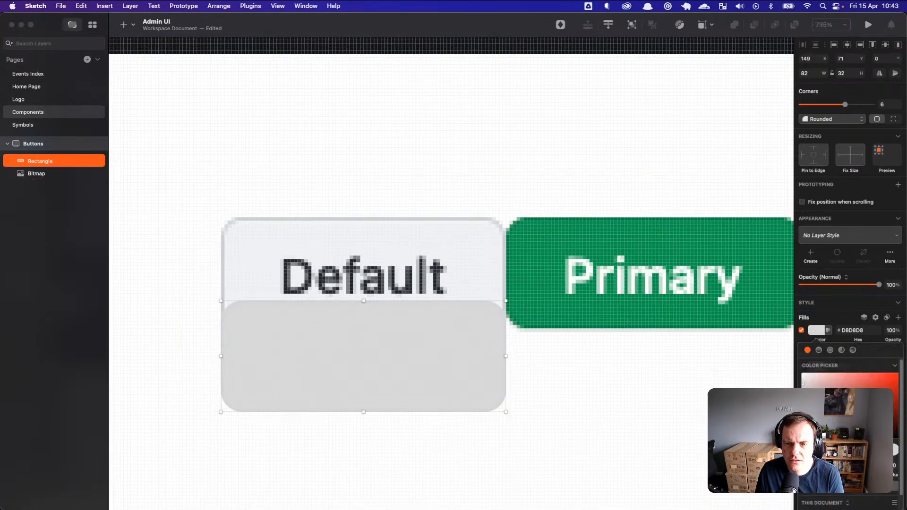
key("ctrl+c")
left_click(476, 263)
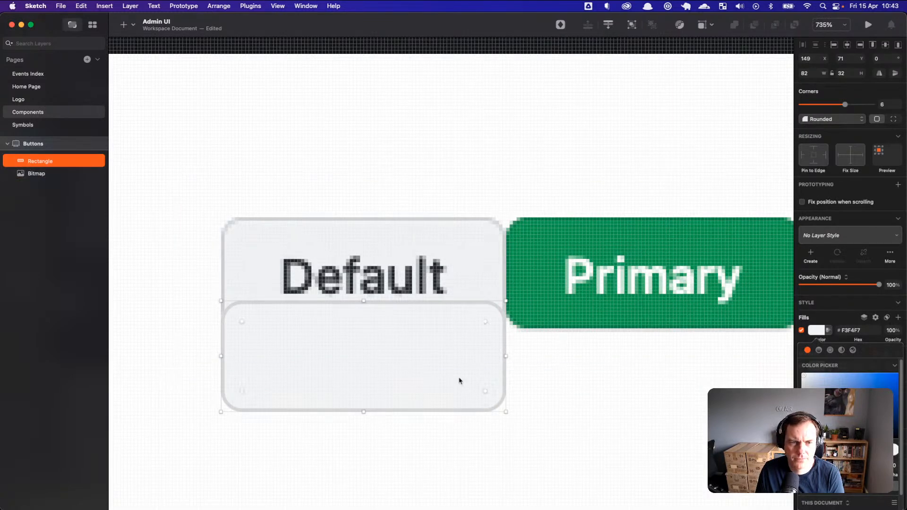
left_click_drag(426, 360, 421, 392)
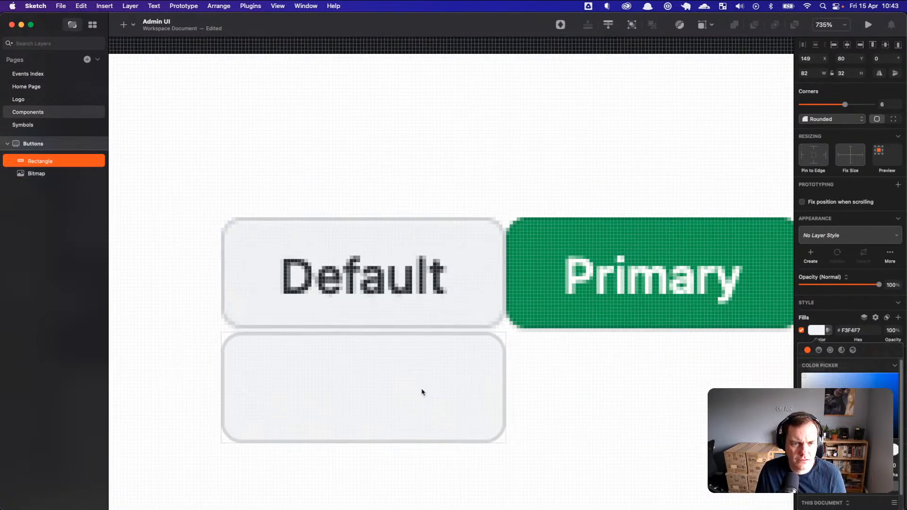
Step: Add a text layer reading 'Default' inside the rectangle
key("t")
left_click(397, 405)
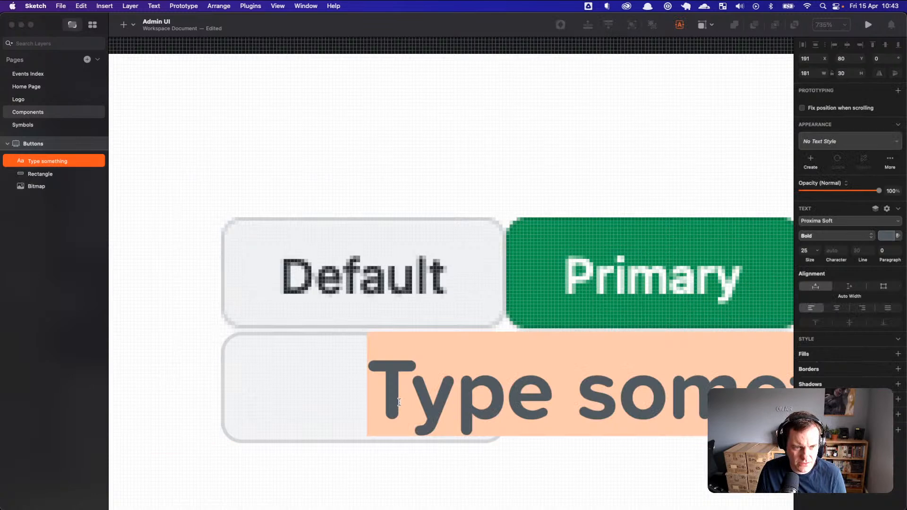
type("Default")
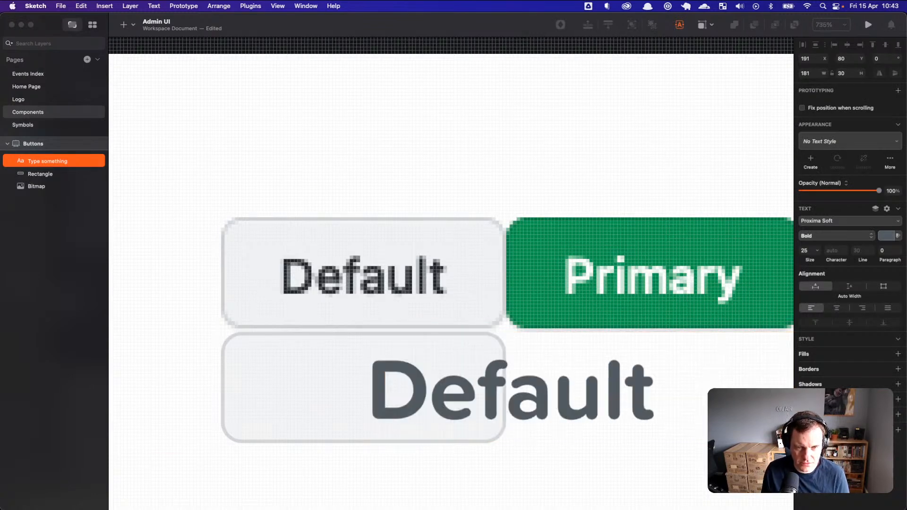
Step: Set the Default text's typeface to SF Pro and its colour to black
double_click(550, 400)
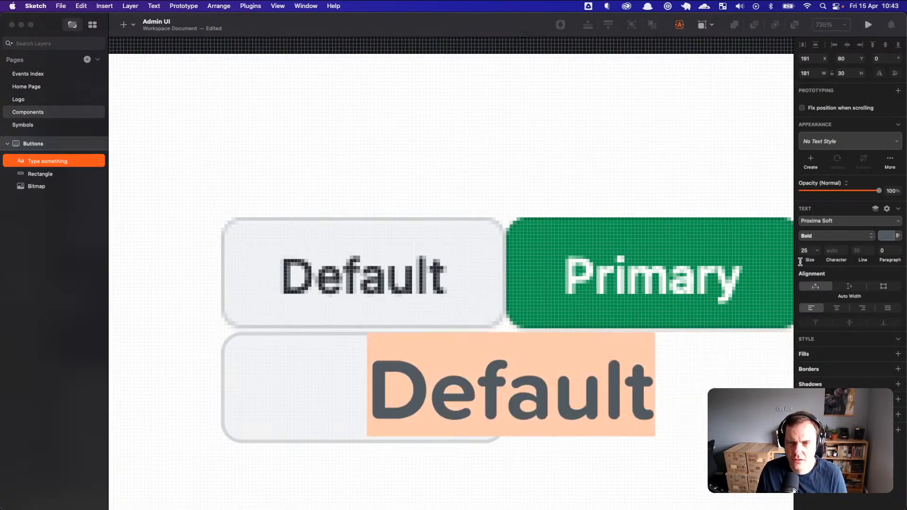
left_click(855, 222)
scroll(845, 341, "down", 3)
scroll(845, 342, "down", 1)
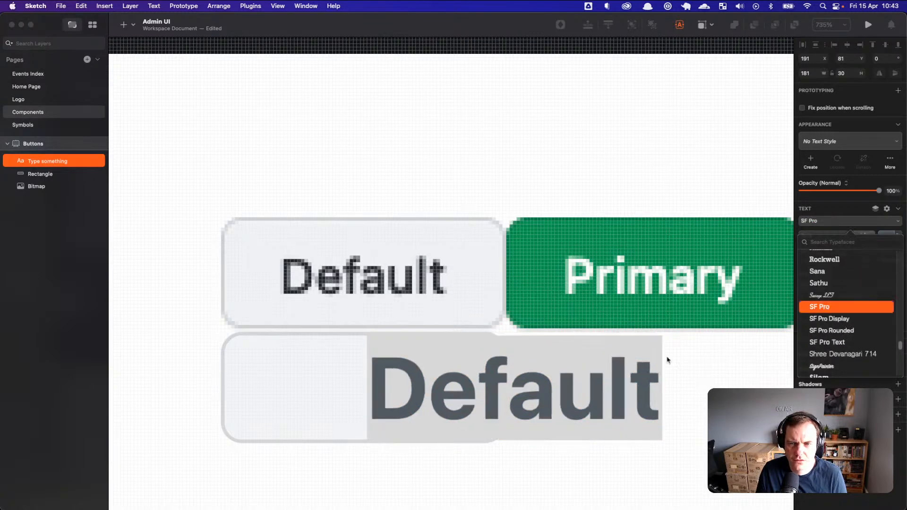
left_click(840, 222)
left_click(895, 237)
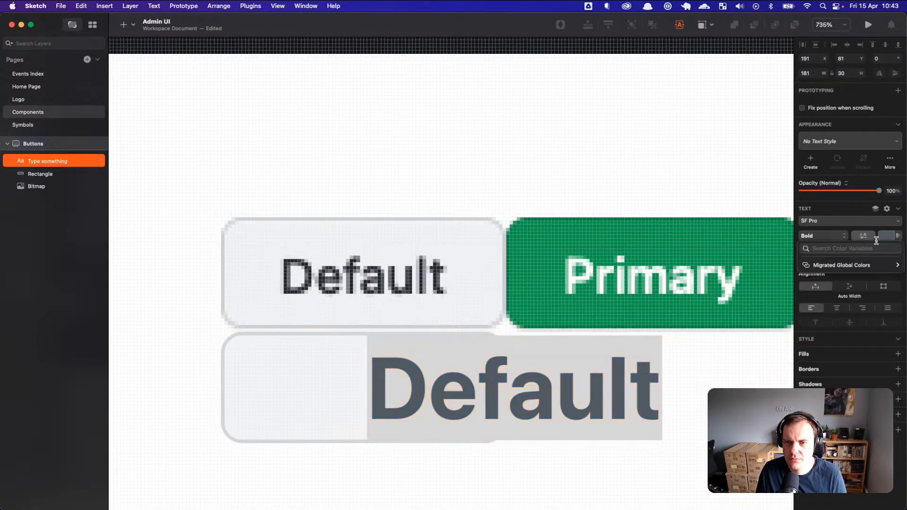
left_click(892, 237)
left_click(881, 239)
left_click_drag(822, 297, 767, 373)
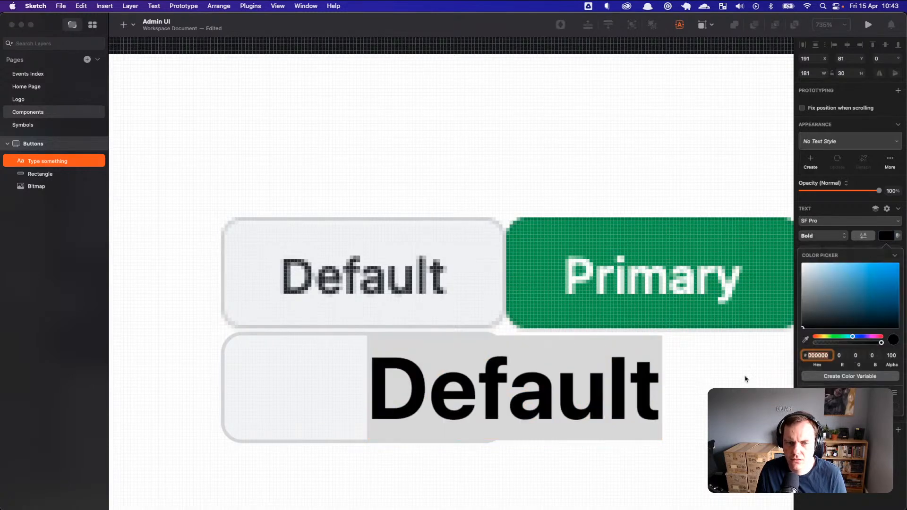
left_click(536, 401)
key("Escape")
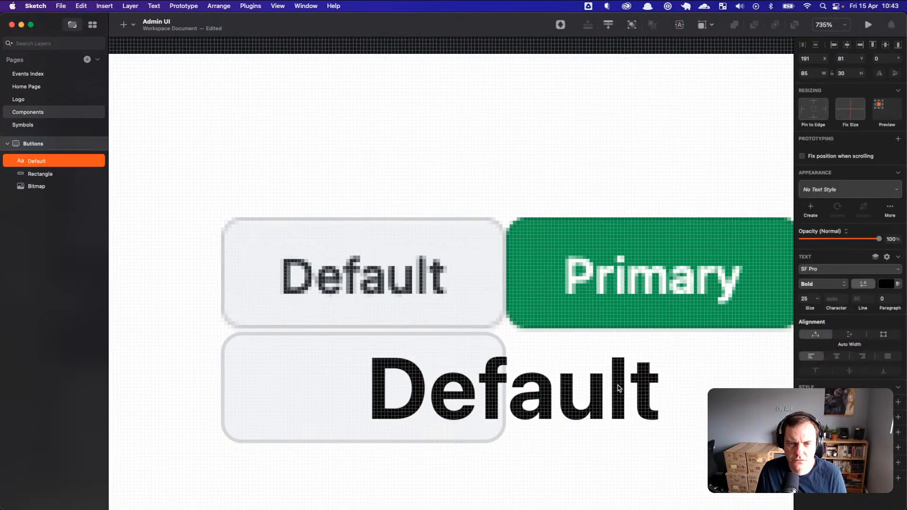
key("Escape")
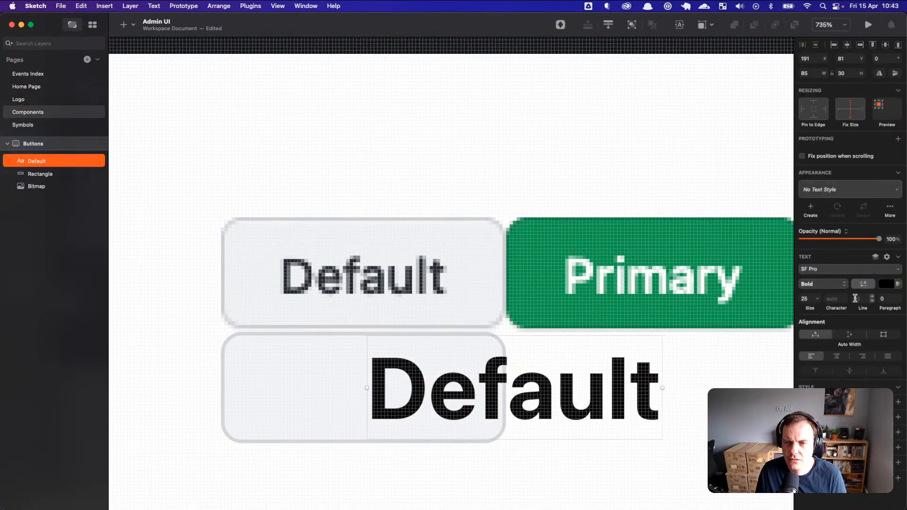
Step: Lay the text over the Default button's label and match it at size 14, Medium weight
mouse_move(810, 309)
left_mouse_down()
mouse_move(799, 308)
mouse_move(813, 309)
left_mouse_up()
left_click_drag(429, 410, 340, 285)
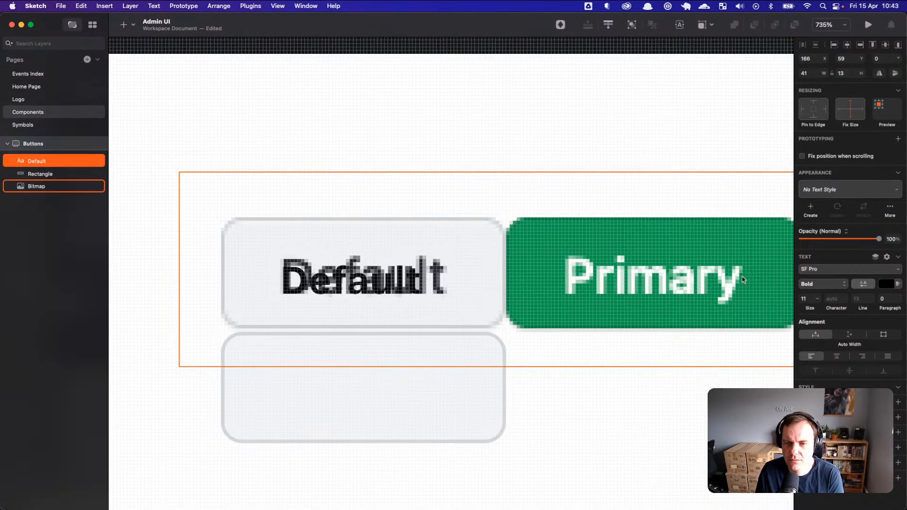
left_click(814, 299)
type("12")
key("Up")
key("Up")
key("Down")
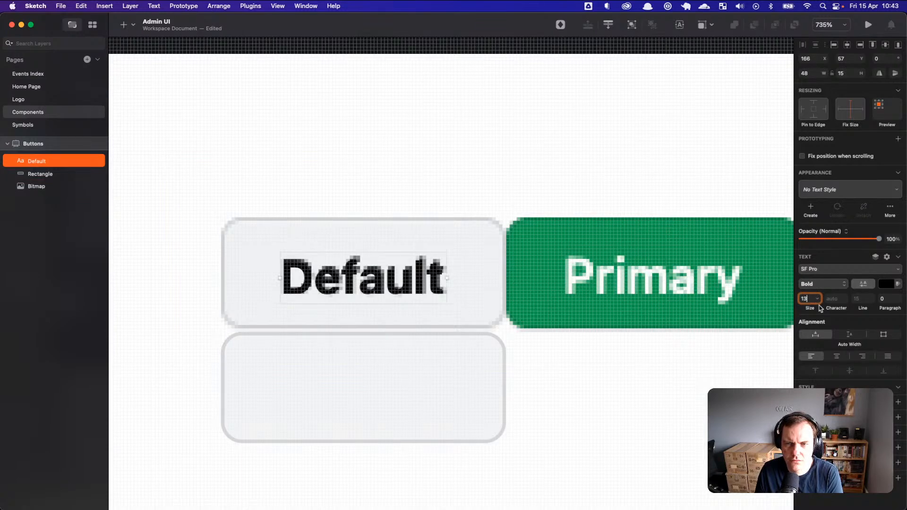
left_click(825, 284)
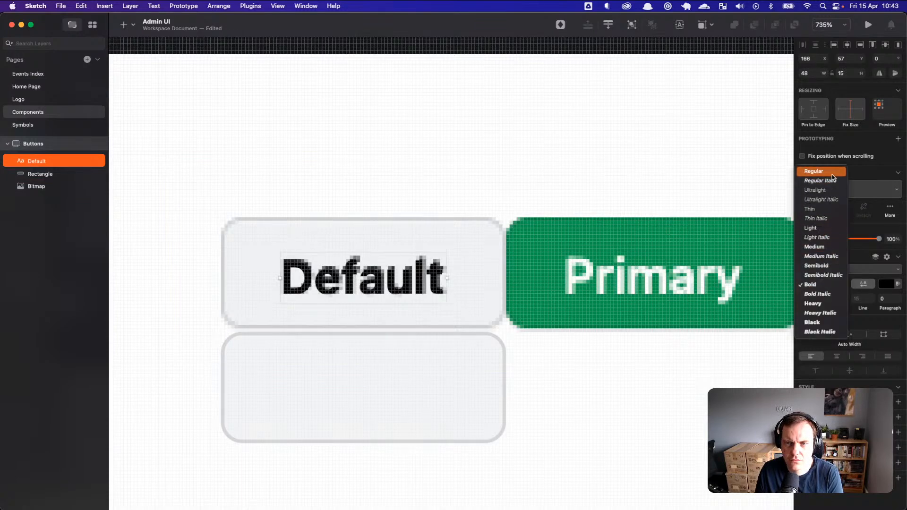
left_click(832, 173)
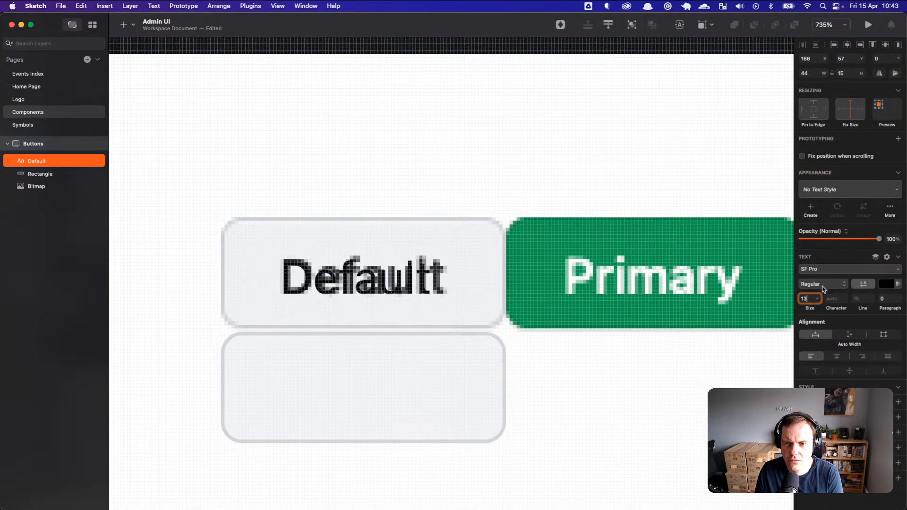
left_click(822, 287)
left_click(826, 361)
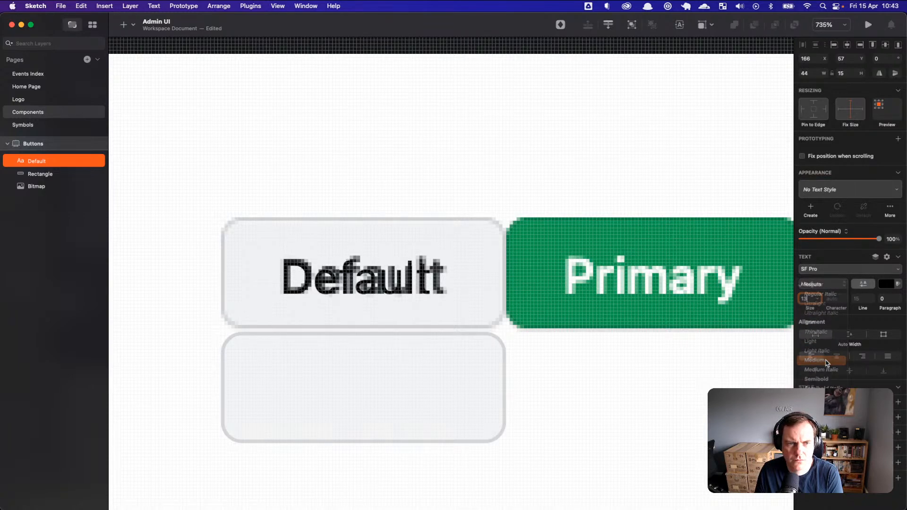
key("Up")
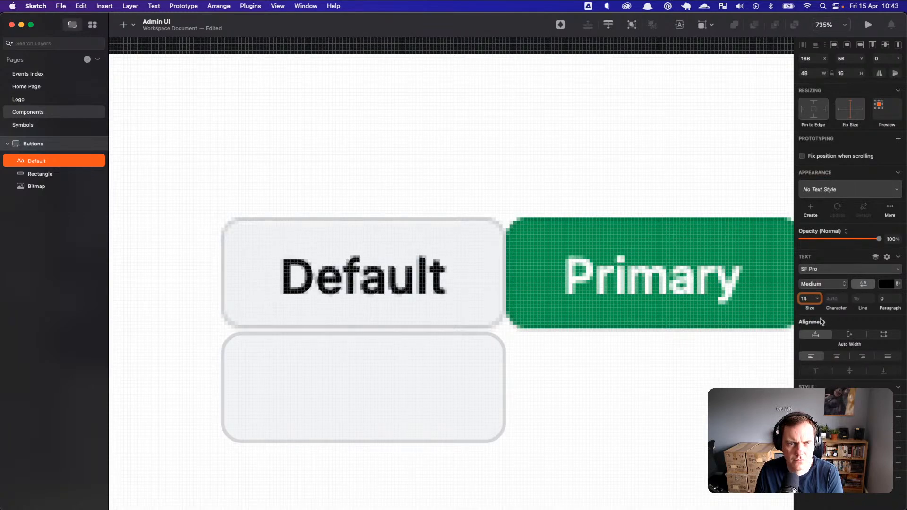
left_click(524, 356)
left_click(423, 285)
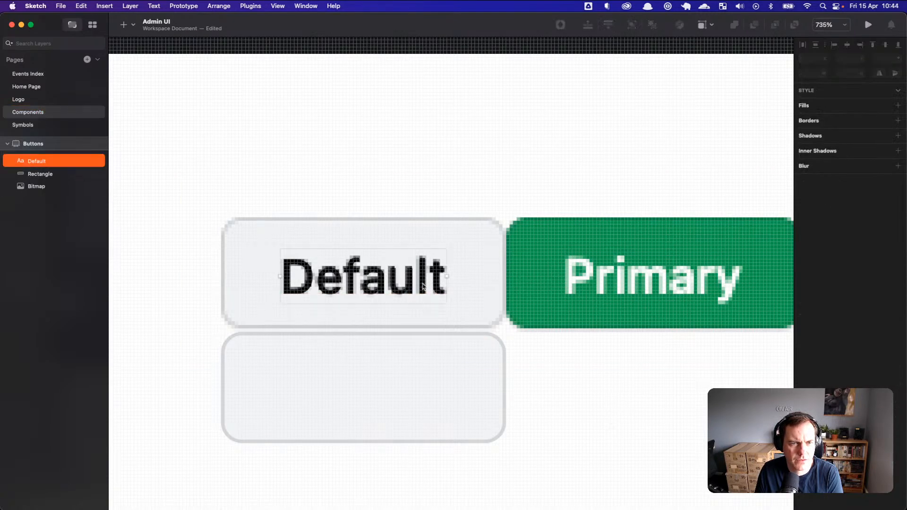
Step: Move the Default text into the rectangle, group both layers, and shift the group down
left_click_drag(422, 285, 422, 394)
left_click(508, 393)
left_click(501, 417)
left_click(565, 411)
left_click(503, 415)
left_click(435, 391, "shift")
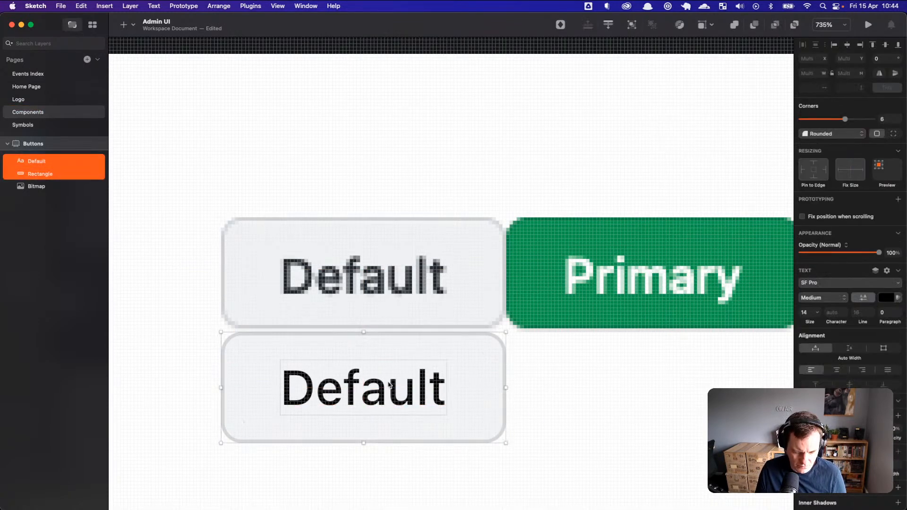
key("super+g")
left_click_drag(486, 394, 482, 425)
Step: Select the reference button screenshot, then switch to Firefox
left_click(500, 277)
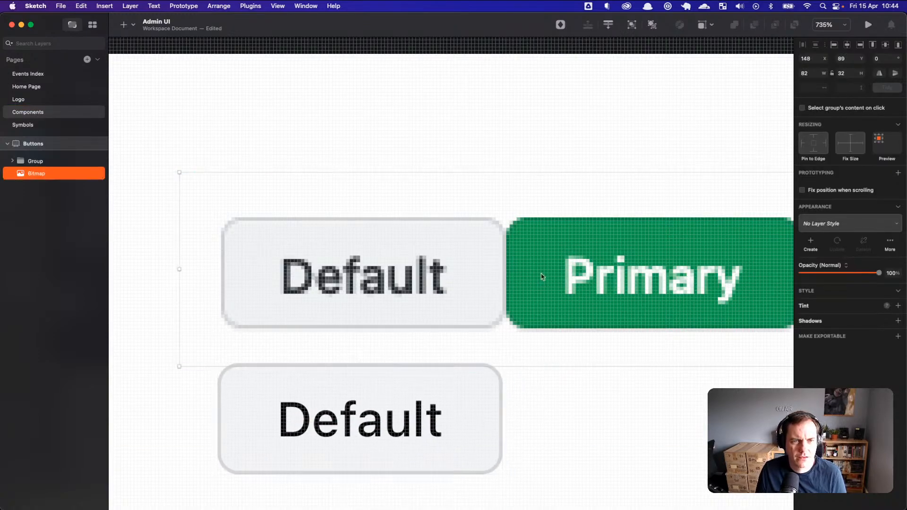
key("super+Tab")
left_click(665, 259)
key("super+Tab")
left_click(255, 253)
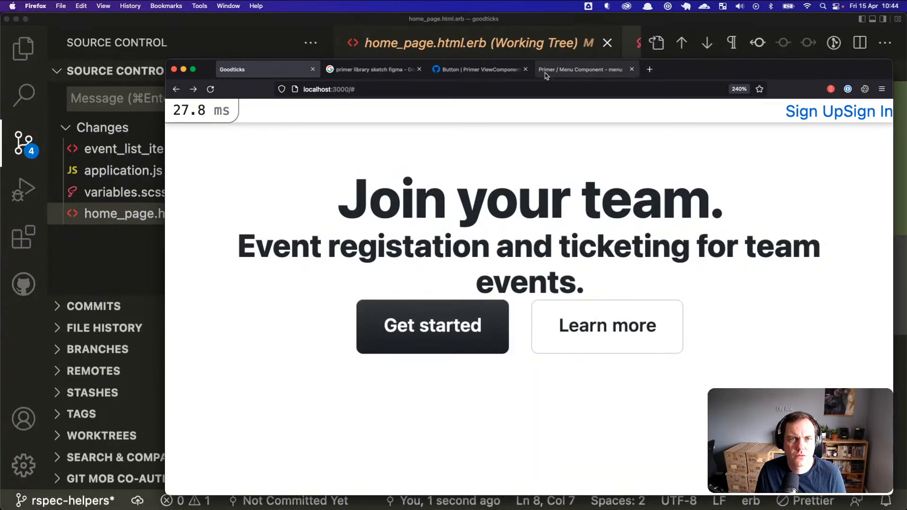
Step: Open the Button Component story in the Primer Storybook tab in Firefox
left_click(547, 76)
left_click(492, 71)
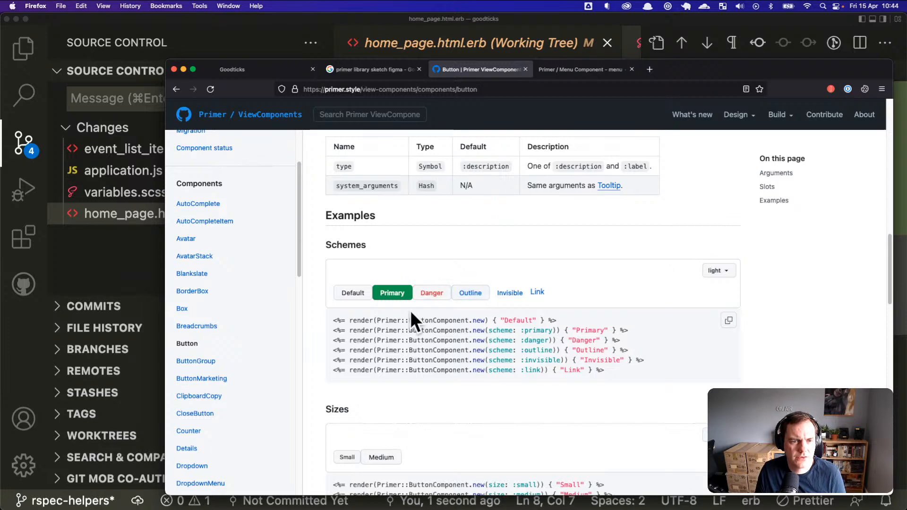
left_click(581, 74)
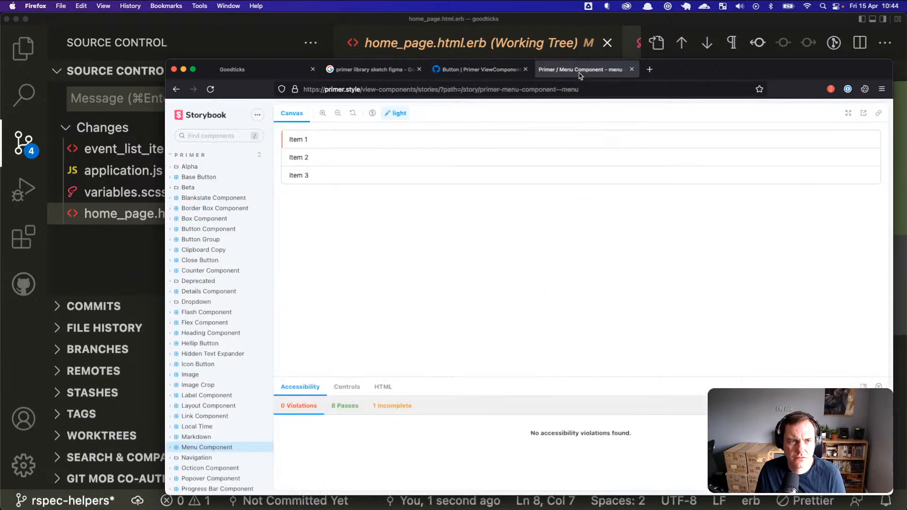
left_click(201, 229)
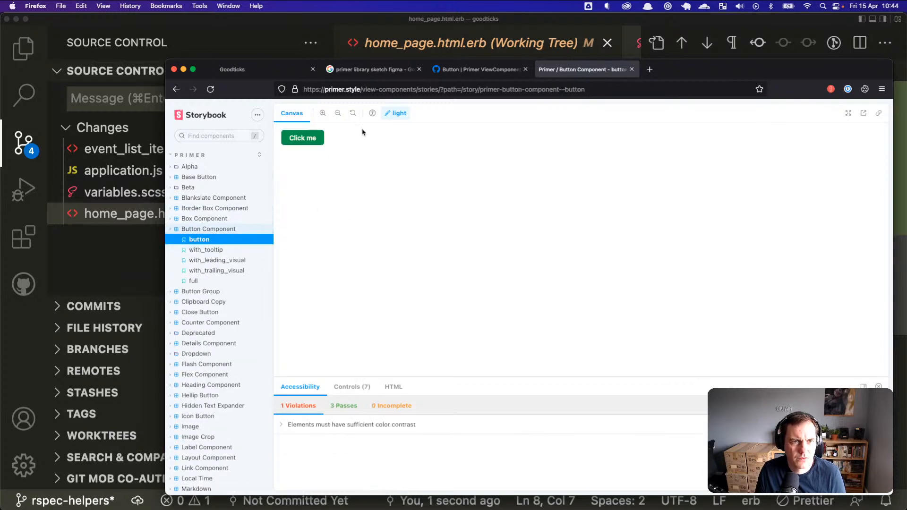
Step: Set the story's Scheme control to default so Click me previews grey
left_click(350, 388)
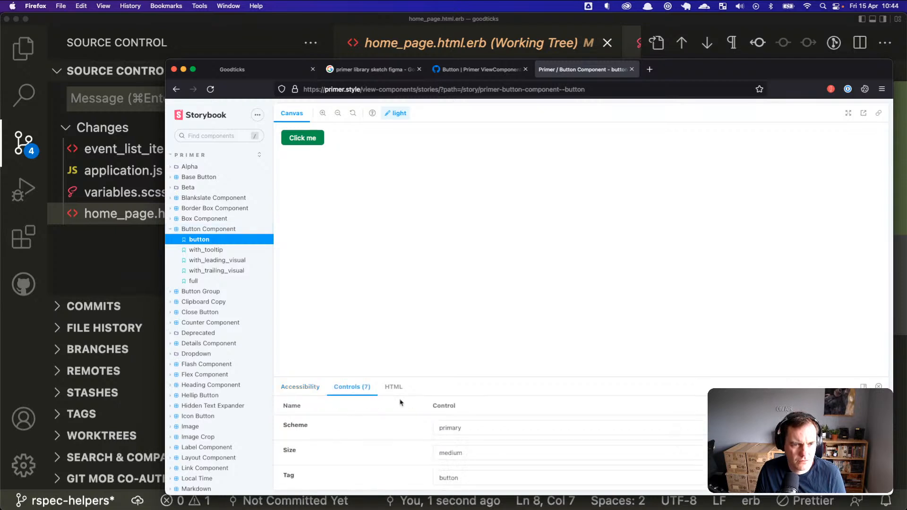
left_click(492, 427)
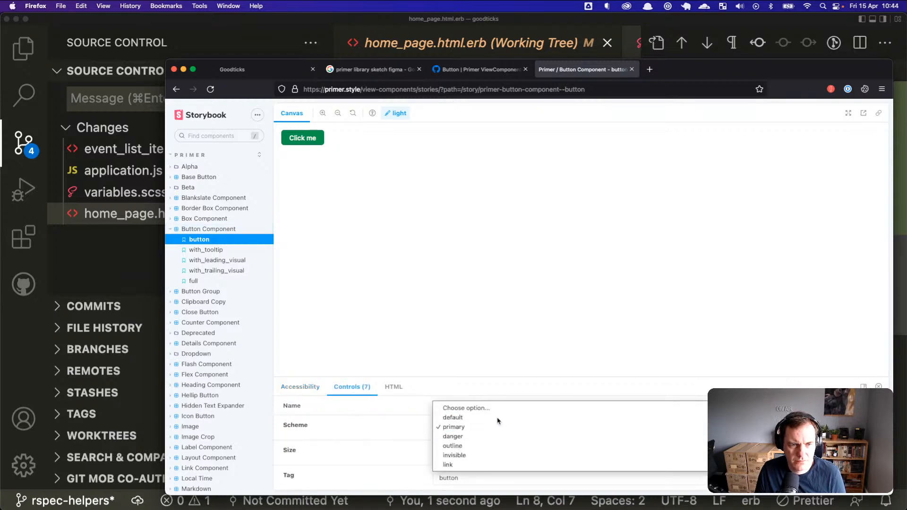
left_click(497, 418)
left_click(473, 301)
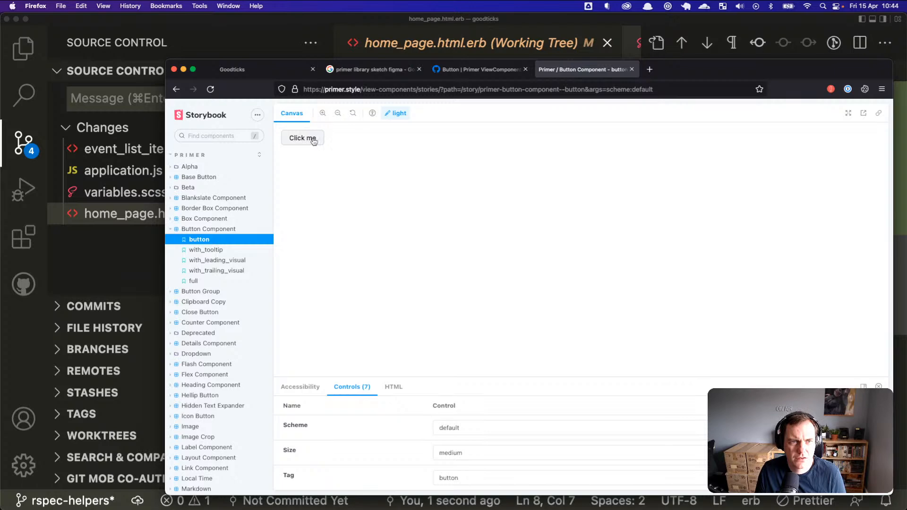
Step: Check the button's generated HTML markup, then switch back to Sketch
left_click(390, 387)
left_click(368, 387)
key("super+Tab")
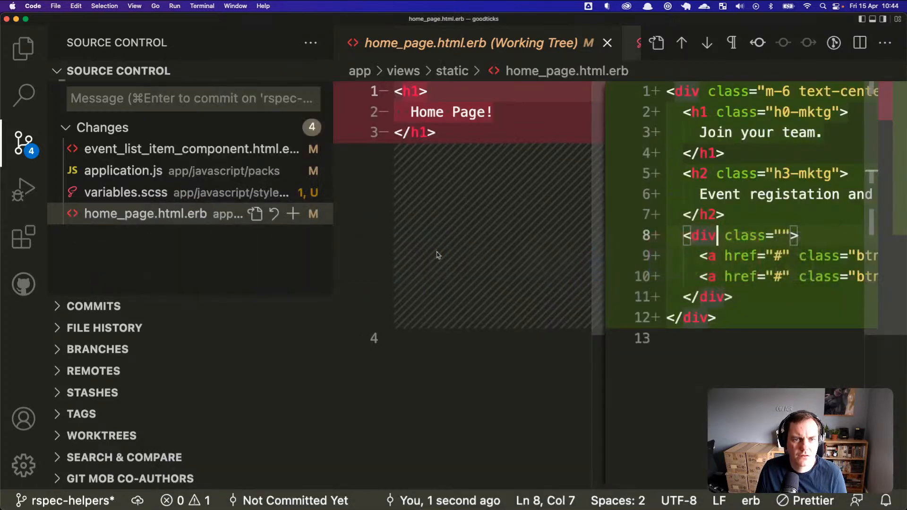
key("super+Tab")
key("super+Tab")
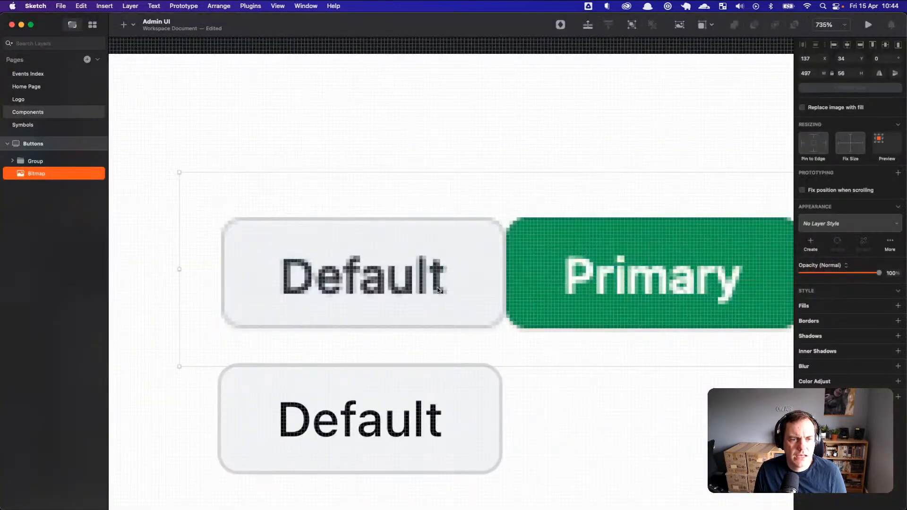
Step: Rename the lower Default button's Group layer to ButtonComponent
left_click(35, 163)
double_click(36, 163)
type("ButtonComponent")
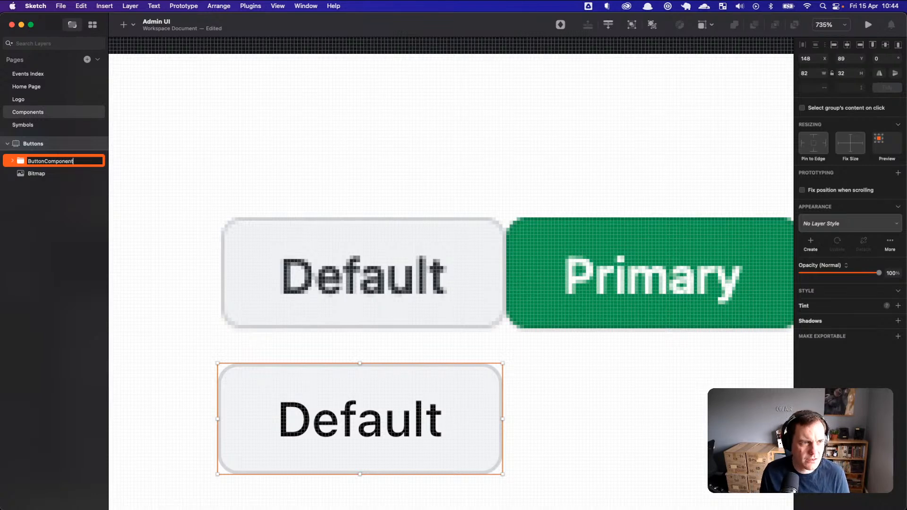
key("Return")
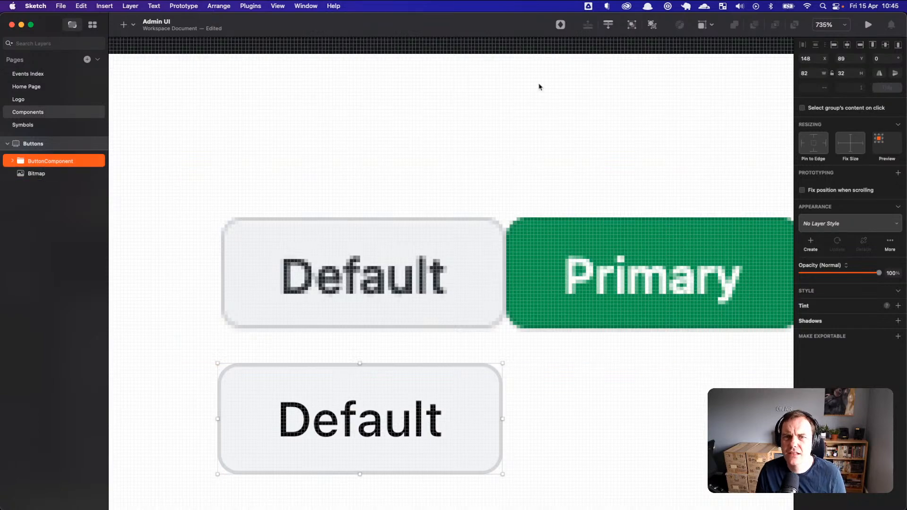
Step: Restore the Sketch window to full screen and open Help > Sketch Help
double_click(491, 28)
mouse_move(339, 39)
left_mouse_down()
mouse_move(344, 2)
mouse_move(323, 5)
left_mouse_up()
left_click(314, 6)
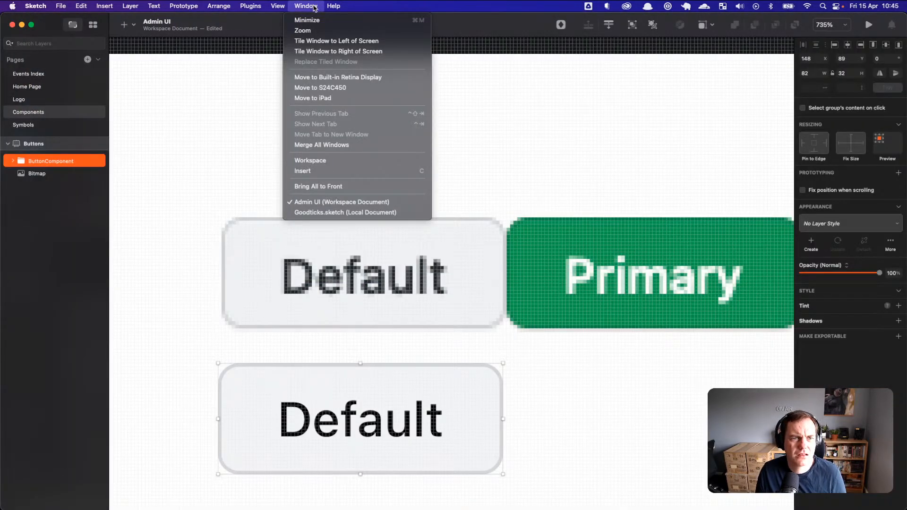
mouse_move(335, 14)
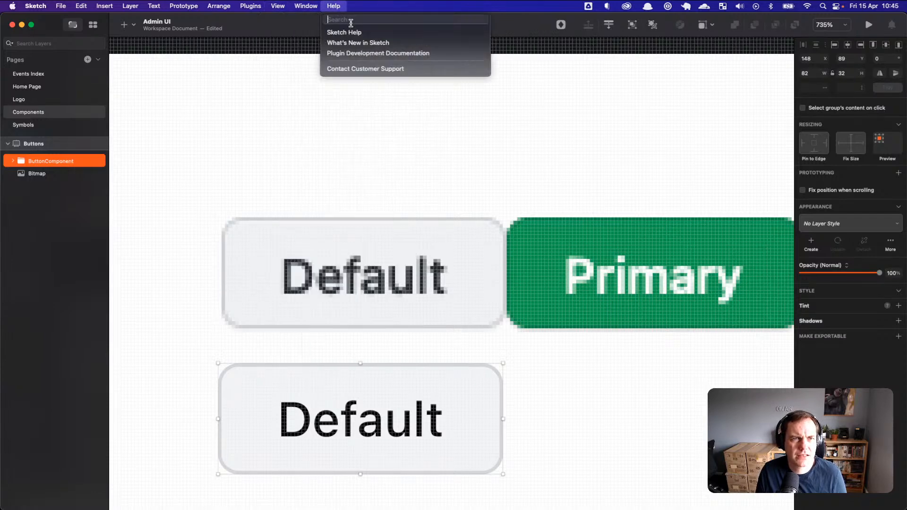
left_click(354, 32)
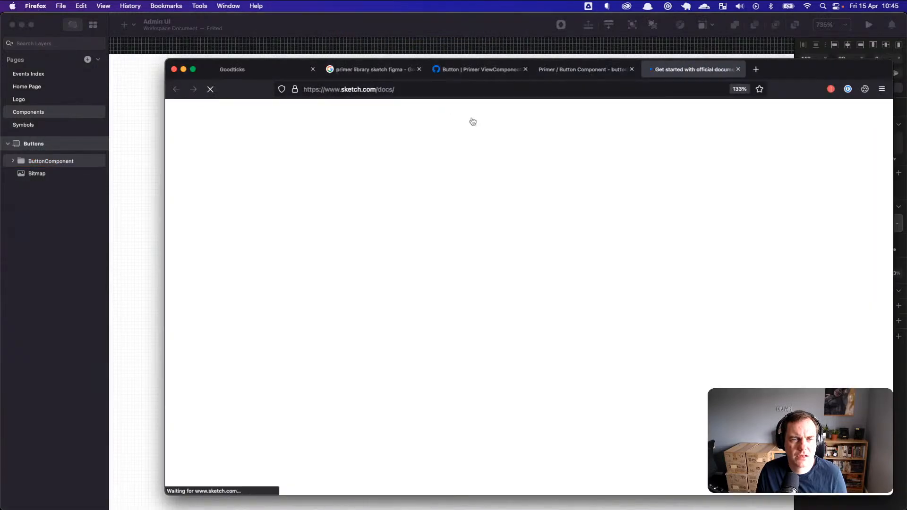
Step: Search the Sketch docs for 'accessibility' instead of 'increase', then return to Sketch
left_click(801, 175)
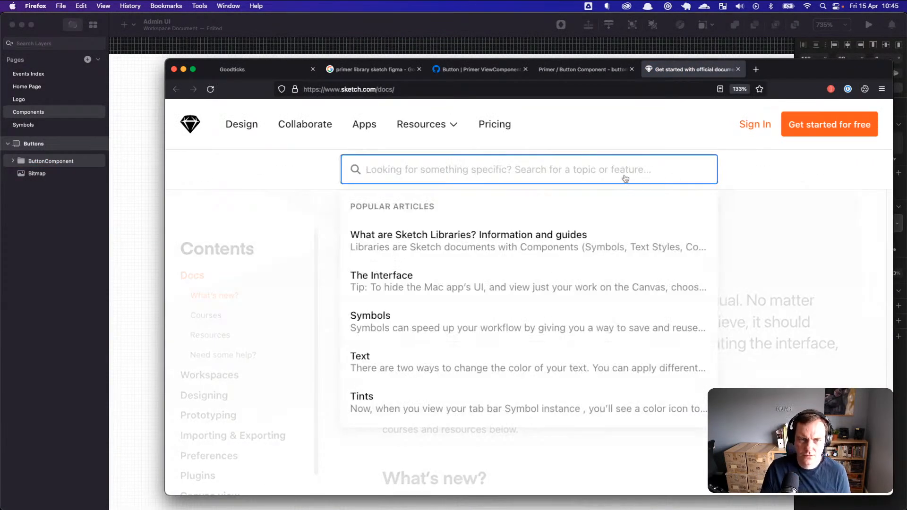
type("increas")
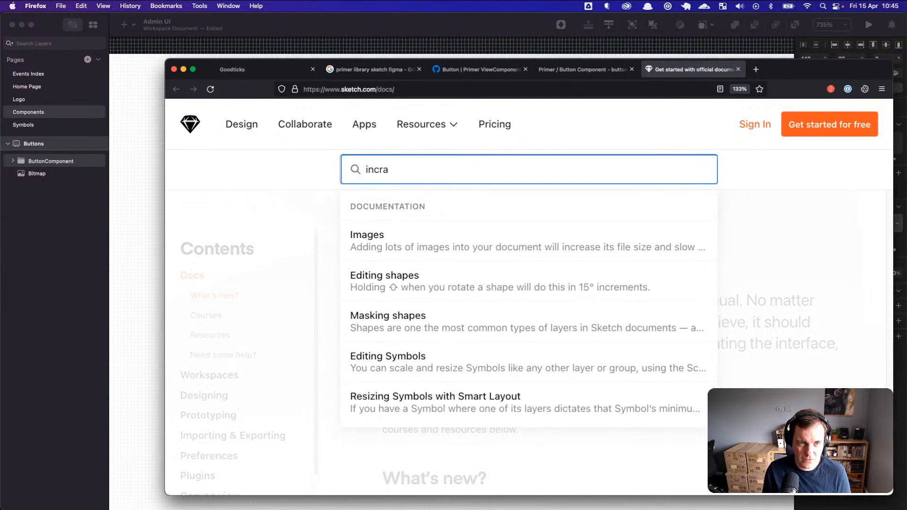
type("e")
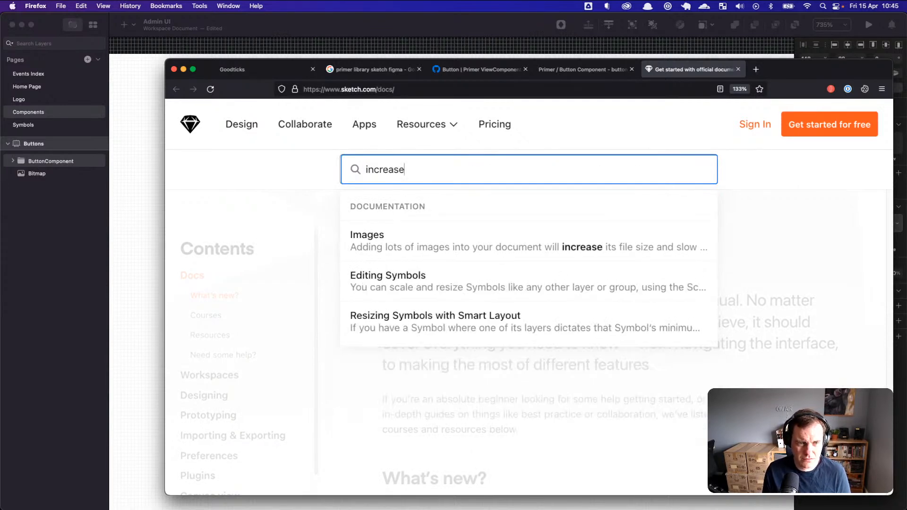
key("super+a")
type("acce")
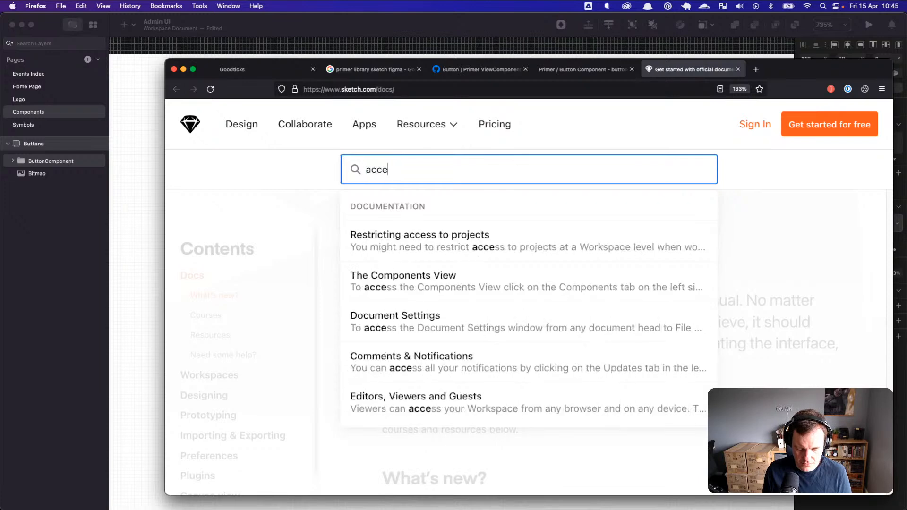
type("ssibility")
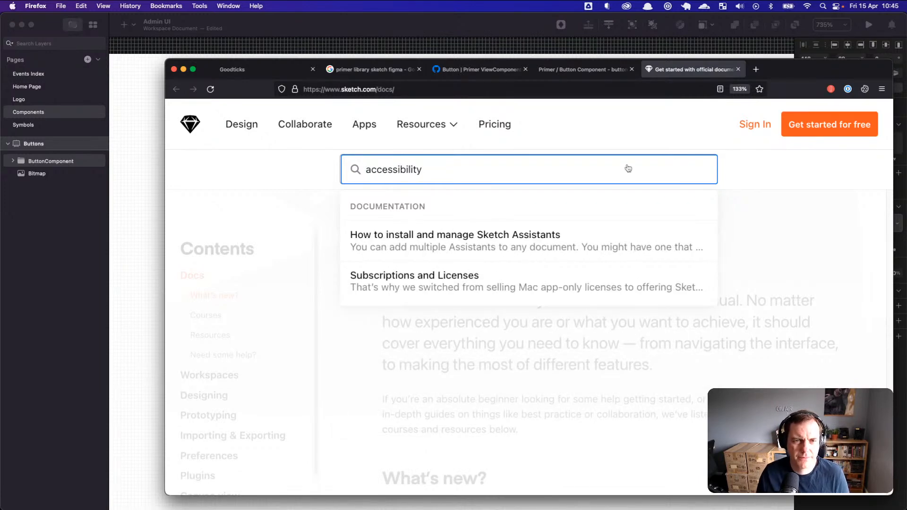
left_click_drag(780, 69, 777, 64)
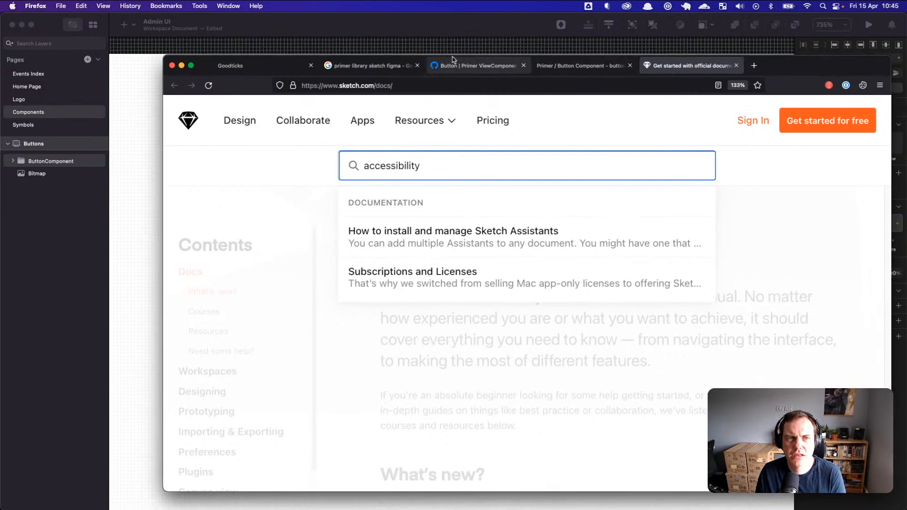
key("super+Tab")
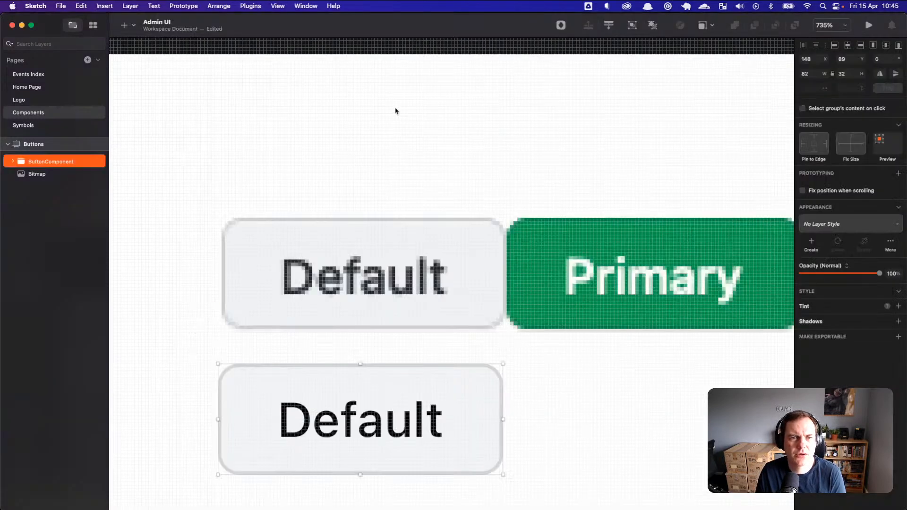
left_click(46, 9)
left_click(59, 39)
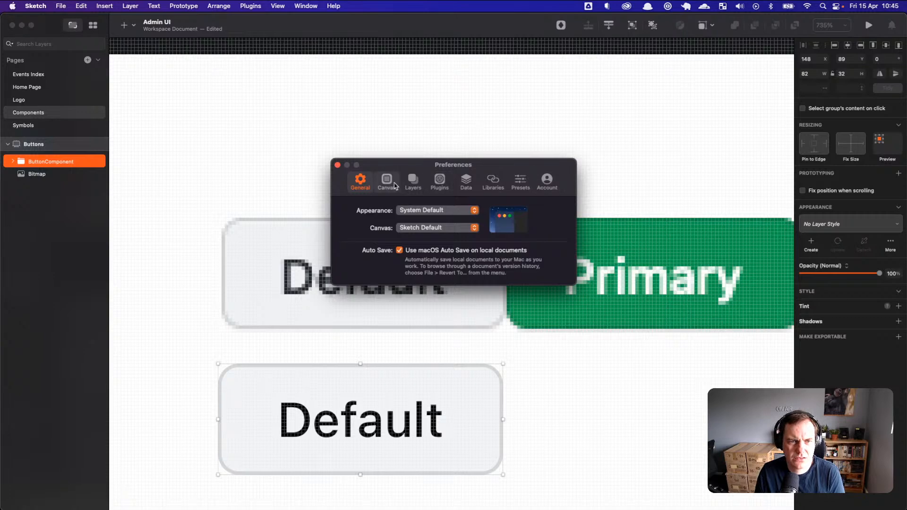
left_click(386, 182)
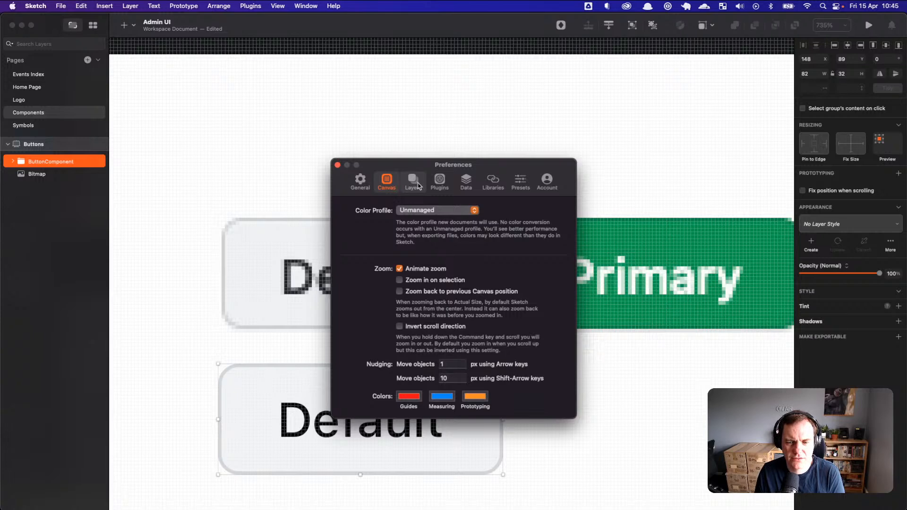
left_click(413, 184)
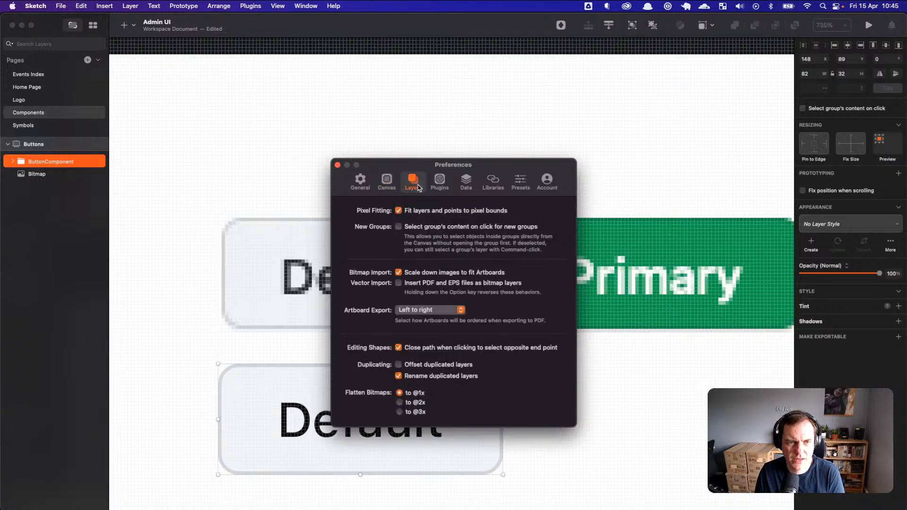
left_click(444, 188)
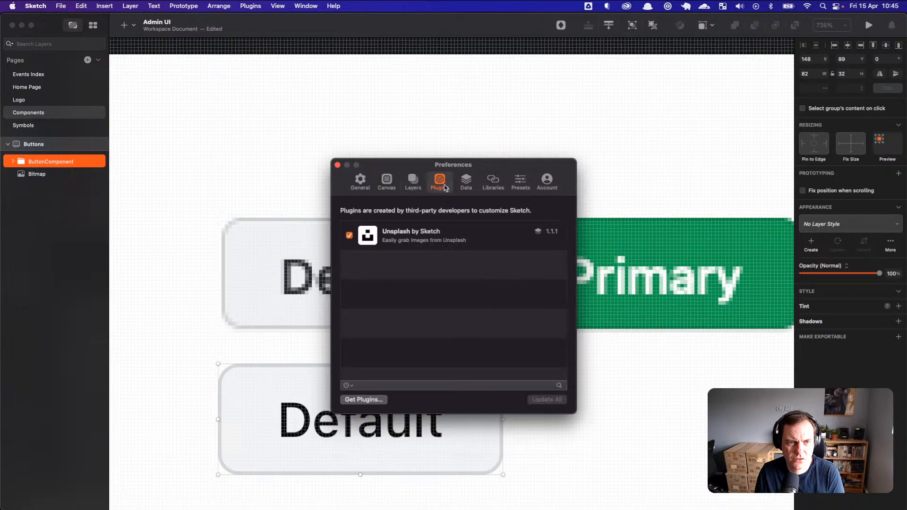
left_click(519, 186)
left_click(493, 183)
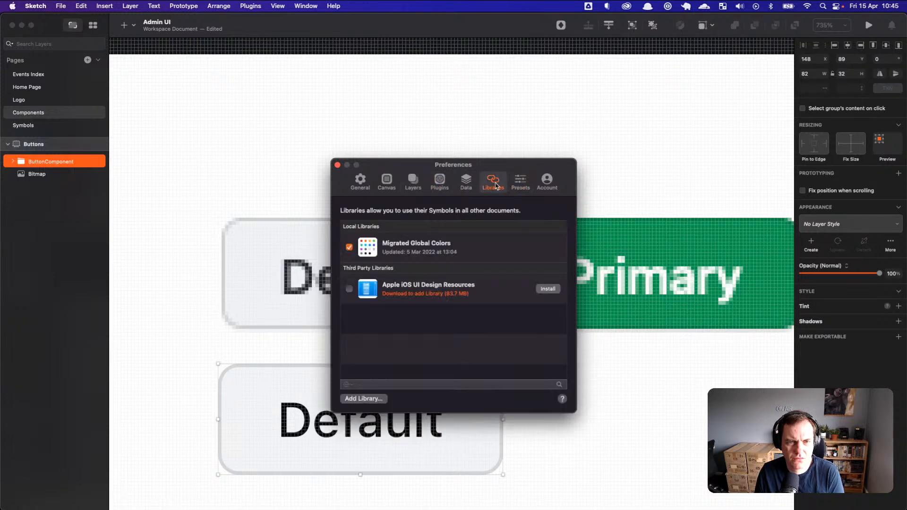
left_click(547, 183)
left_click(338, 165)
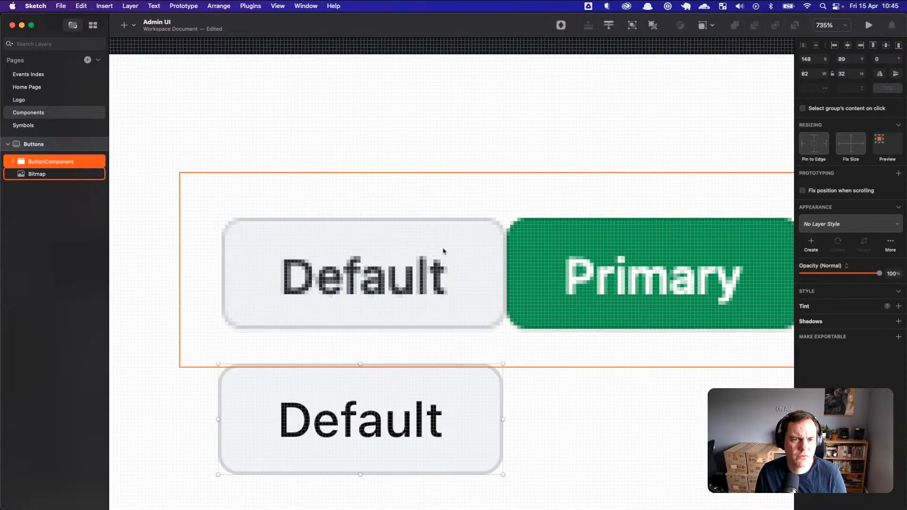
left_click(606, 430)
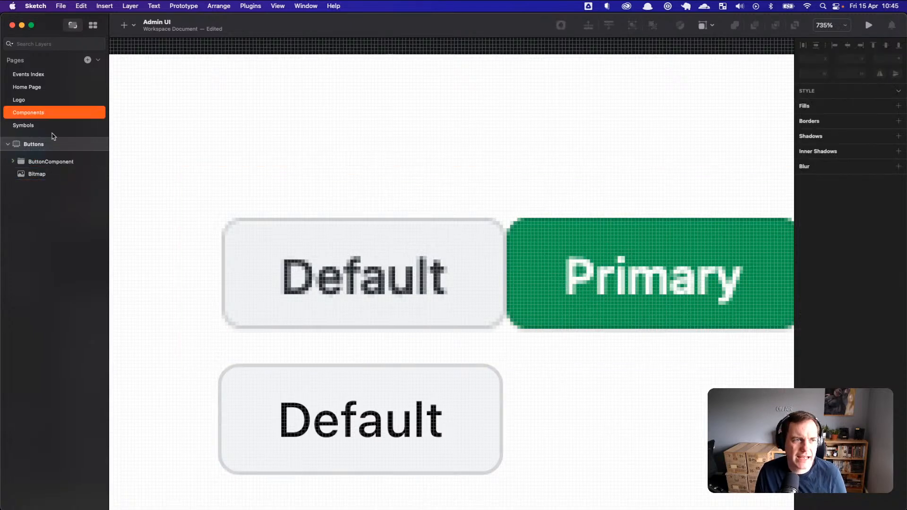
key("super+Tab")
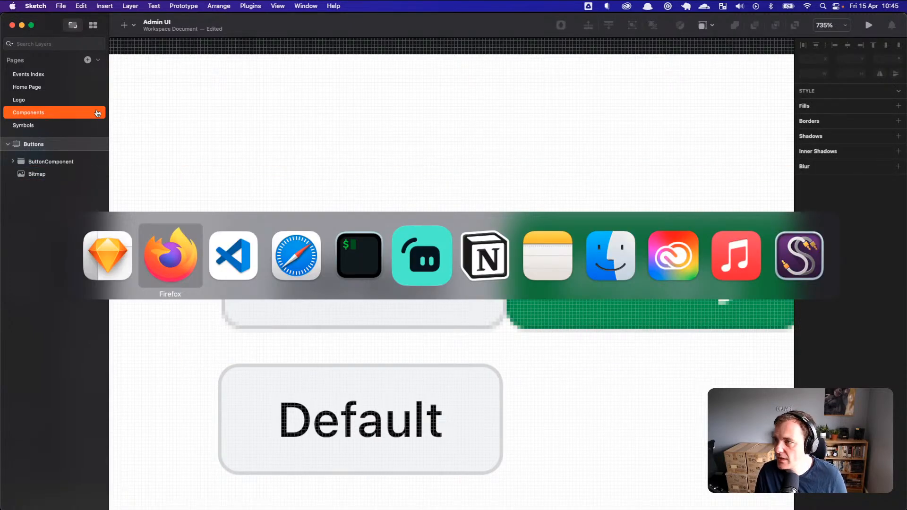
Step: Bring Firefox forward and change the docs search query to 'size'
key("super+shift+Tab")
key("super+Tab")
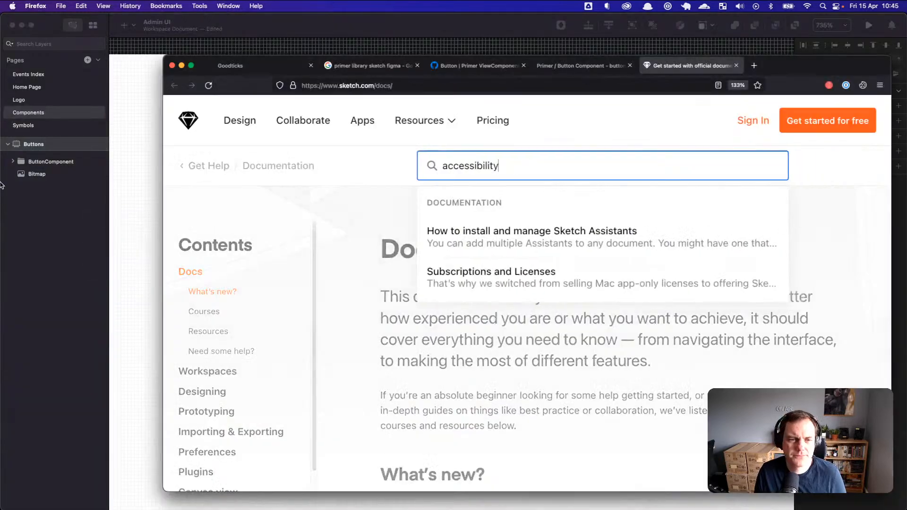
double_click(421, 168)
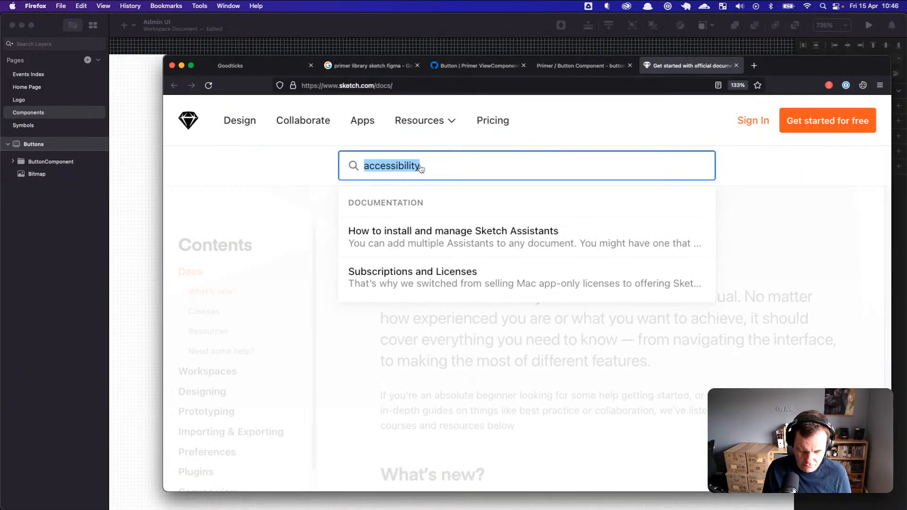
type("size")
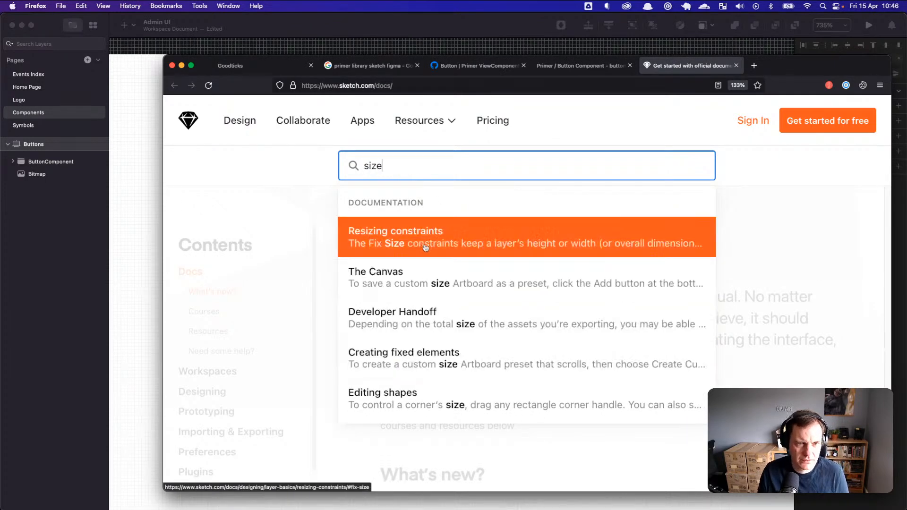
Step: Web-search 'sketch macos font size accessibilty' from the address bar
left_click(562, 85)
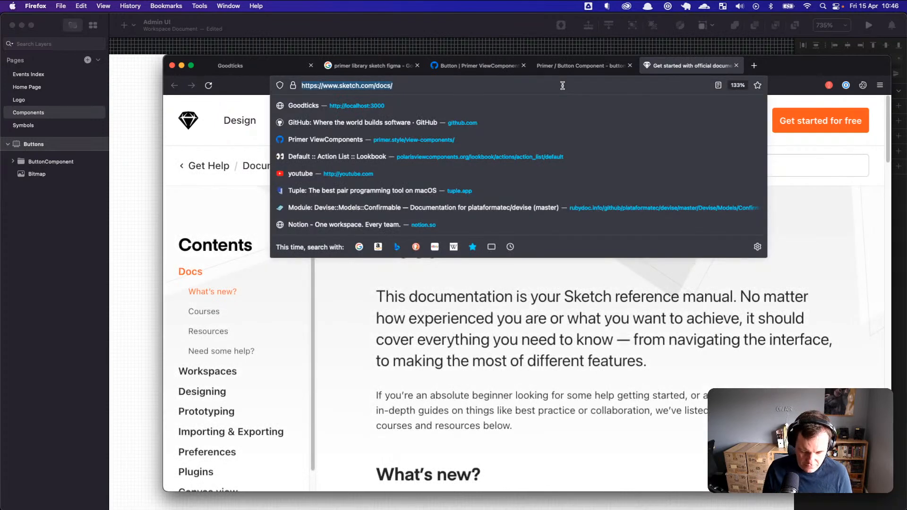
type("sketch macos f")
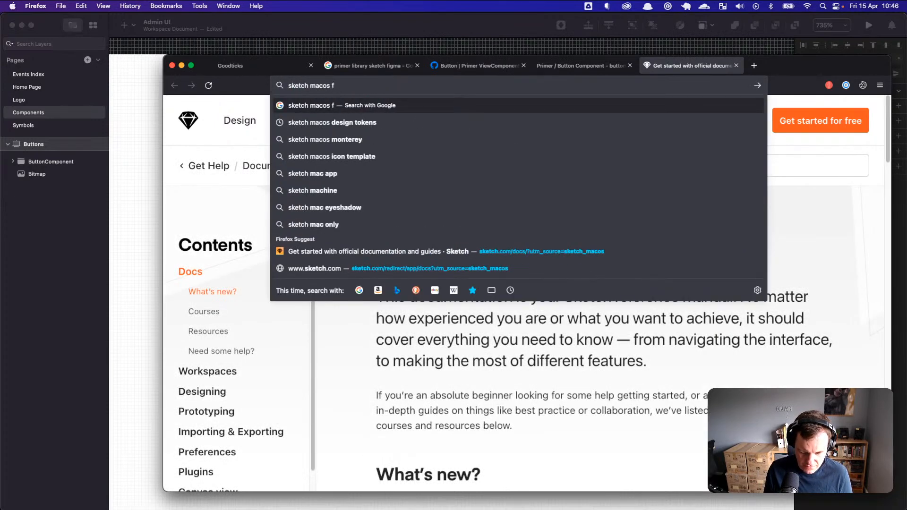
type("ont size")
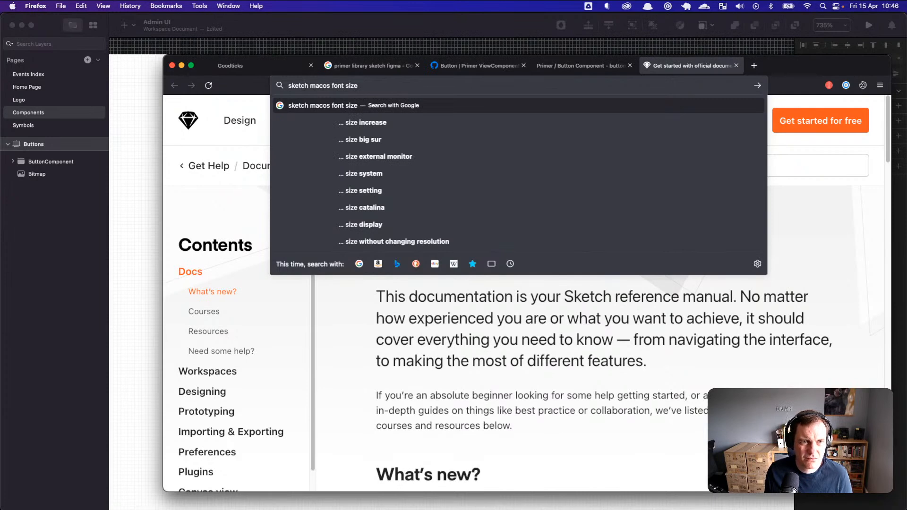
type(" accessibilty")
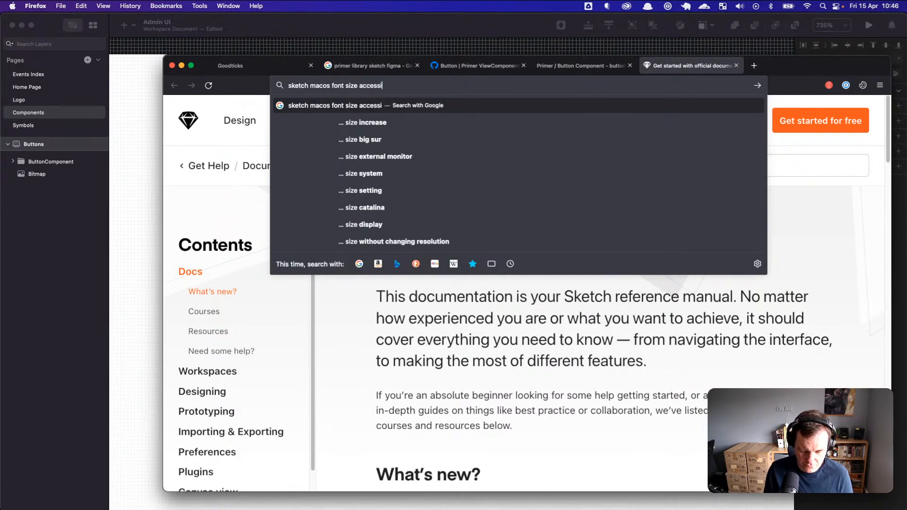
key("Return")
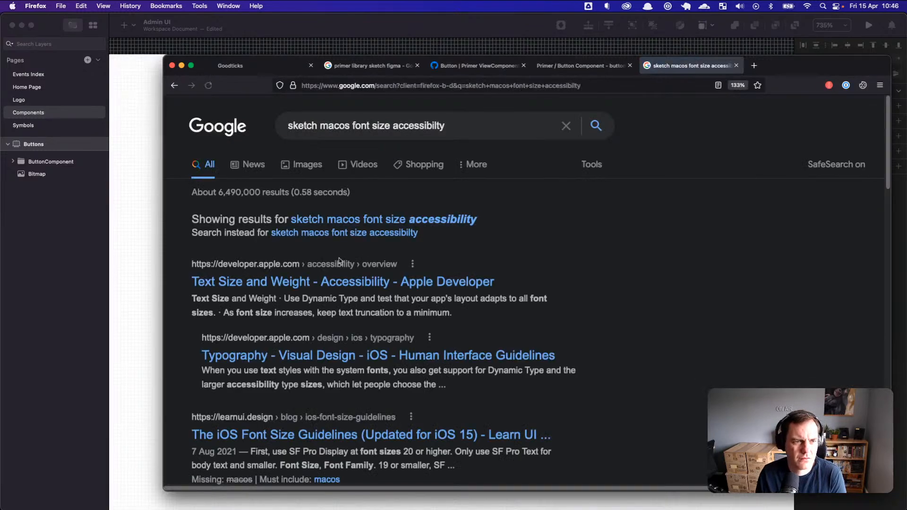
Step: Skim the Google results, close that tab and return to the Sketch design
scroll(369, 286, "down", 7)
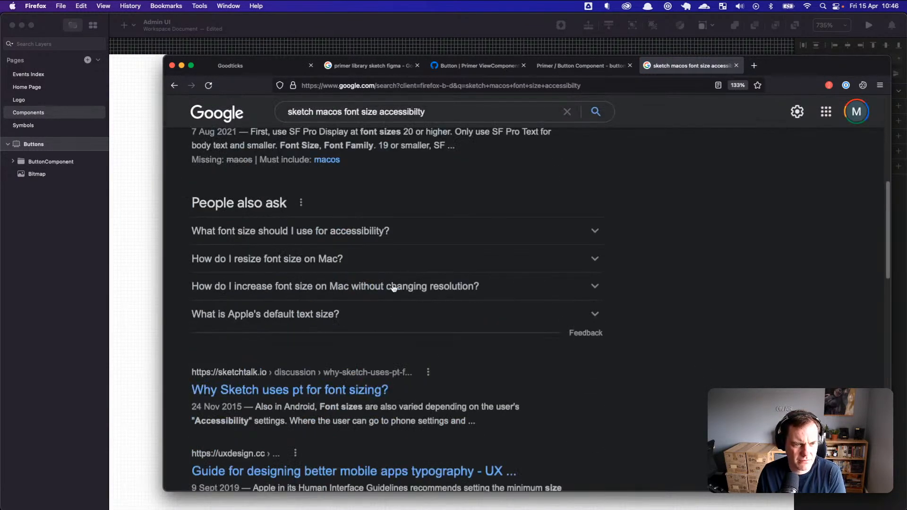
scroll(392, 287, "down", 4)
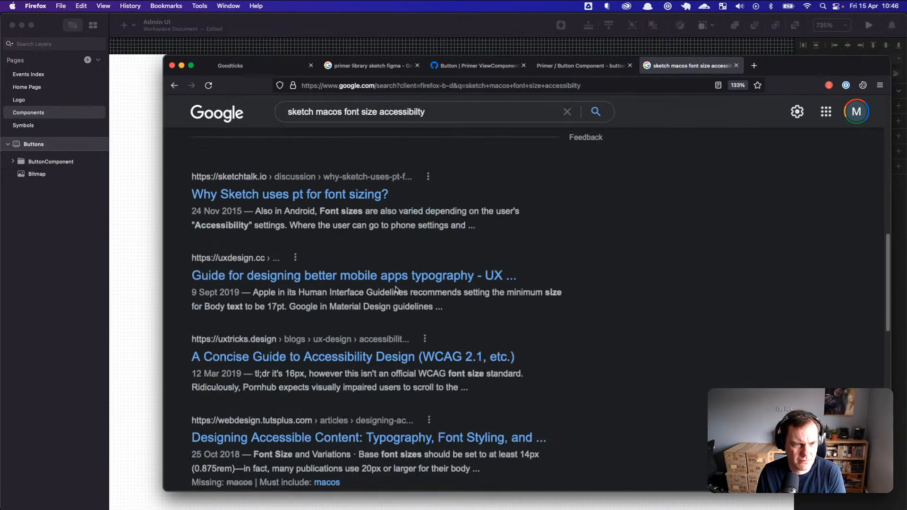
scroll(396, 289, "down", 4)
scroll(396, 290, "down", 3)
scroll(401, 282, "up", 12)
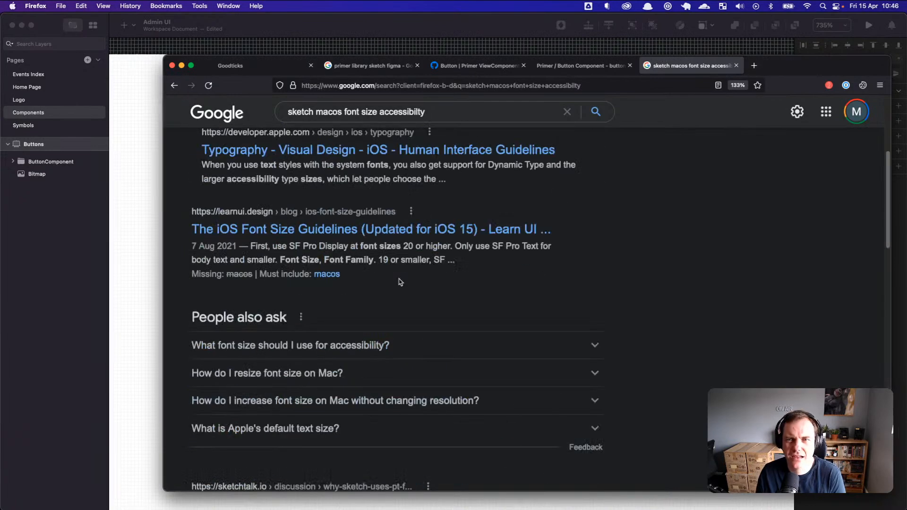
middle_click(707, 65)
left_click(127, 207)
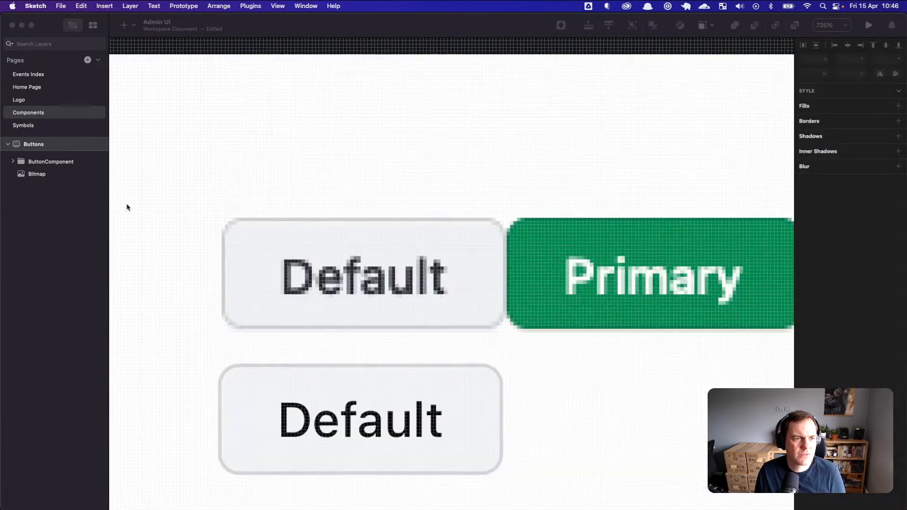
Step: Rename the lower button's group layer to 'ButtonComponent - Default'
left_click(332, 393)
double_click(81, 161)
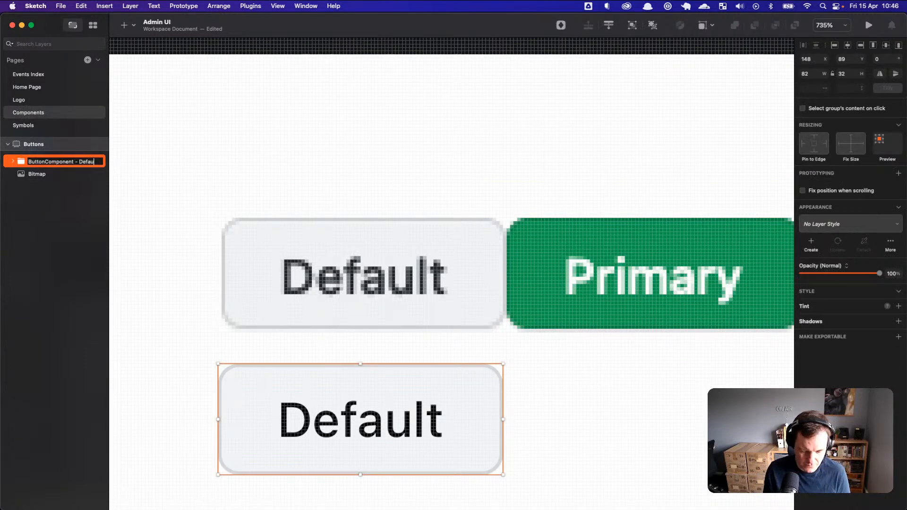
key("Return")
Step: Expand the group and select its Default text layer before switching apps
left_click(60, 209)
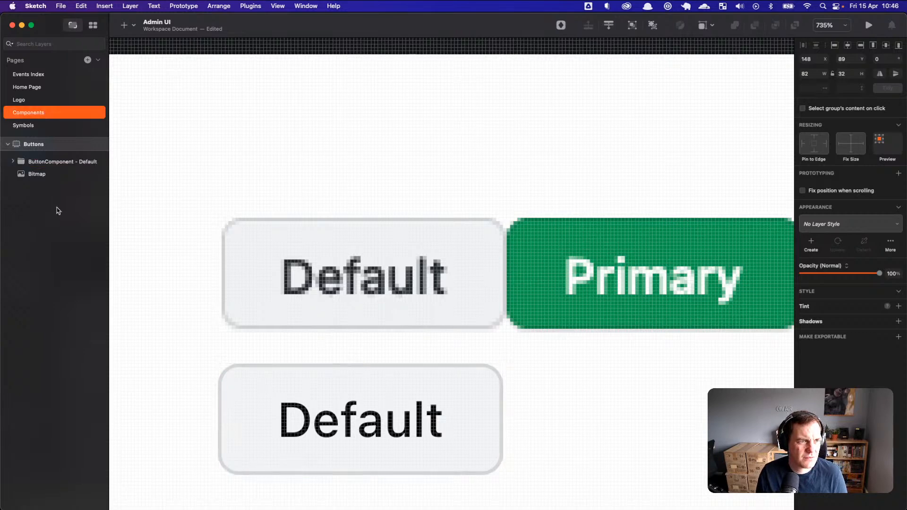
left_click(16, 166)
left_click(12, 162)
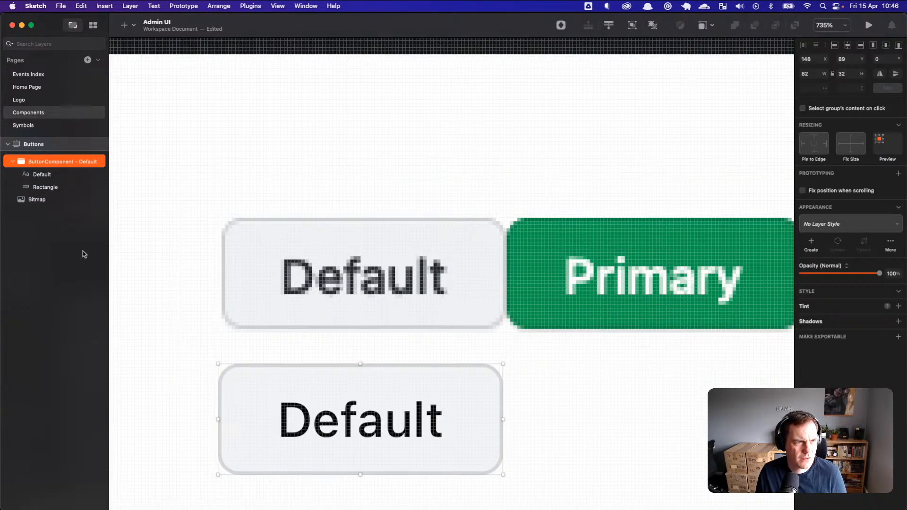
left_click(43, 174)
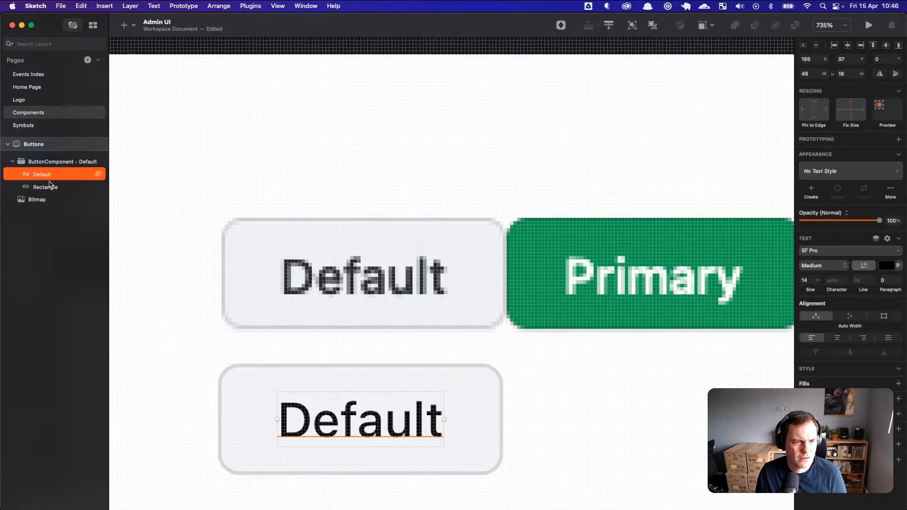
key("super+Tab")
key("super+Tab")
key("super+Tab")
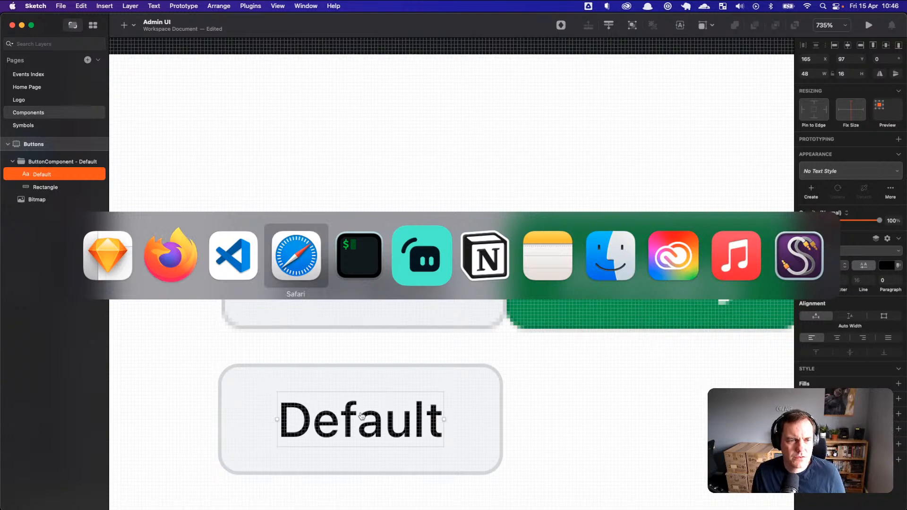
Step: In VS Code, close the home_page diff, home_page, variables.scss and application.css tabs
key("super+shift+Tab")
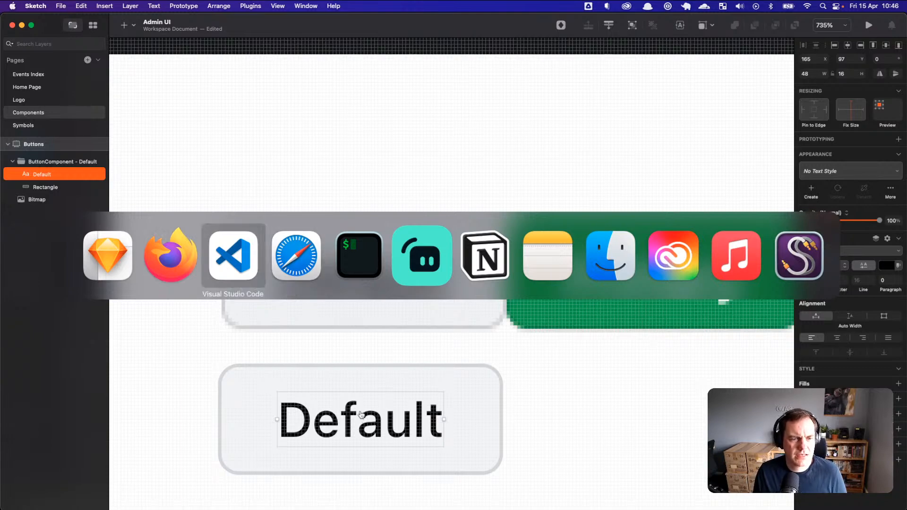
key("super+Tab")
key("super+Tab")
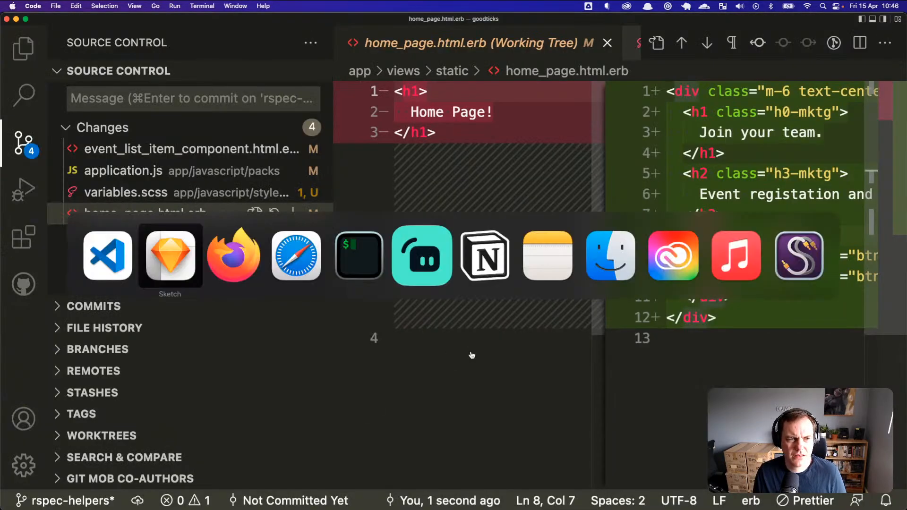
left_click(534, 242)
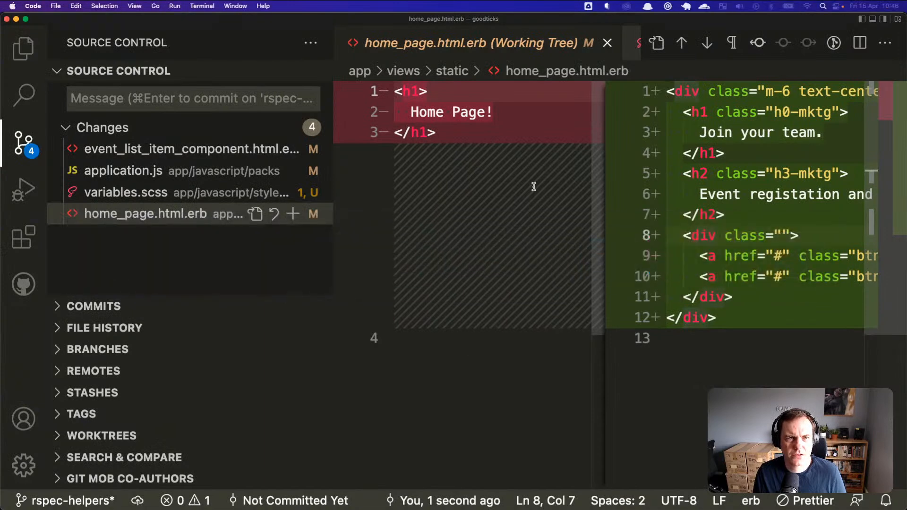
left_click(607, 42)
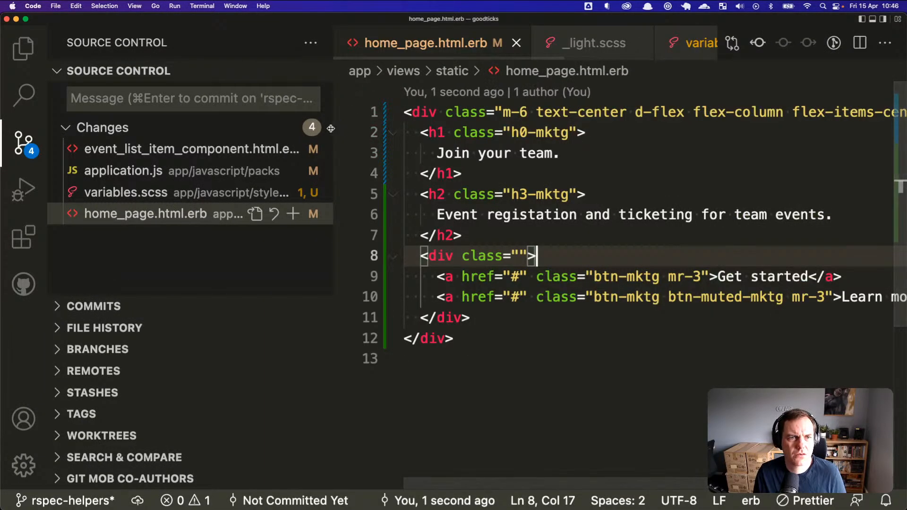
left_click_drag(333, 124, 266, 125)
left_click(451, 42)
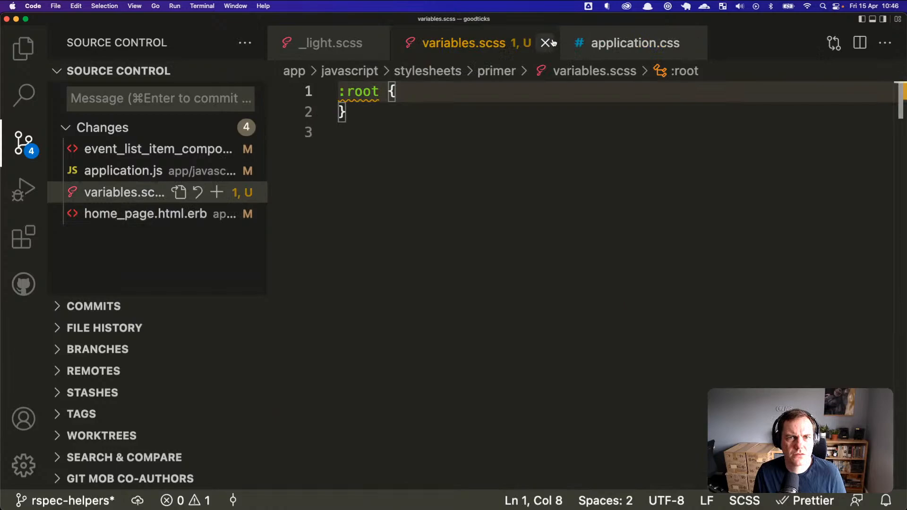
left_click(546, 43)
left_click(524, 43)
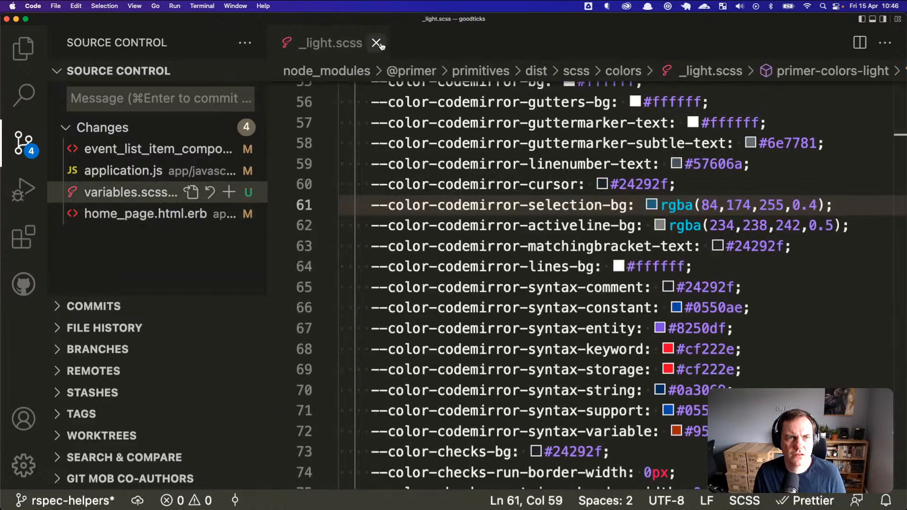
Step: Search _light.scss for 'button' with Cmd+F, then close the find bar
left_click(486, 143)
scroll(489, 179, "up", 12)
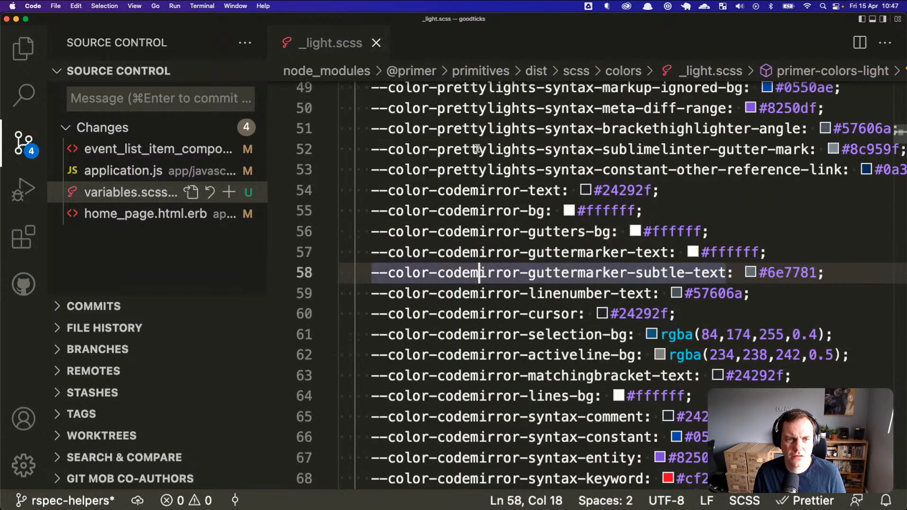
left_click(489, 179)
double_click(489, 179)
key("cmd+f")
type("button")
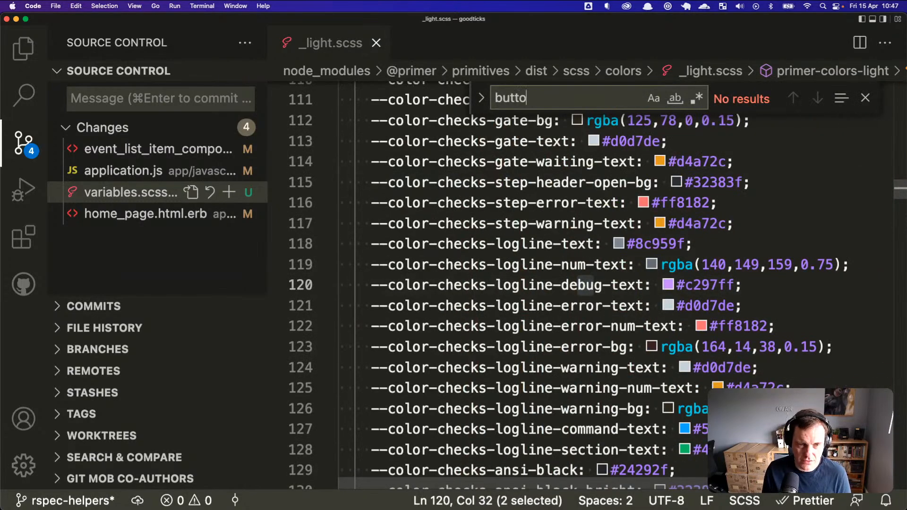
double_click(574, 97)
key("Escape")
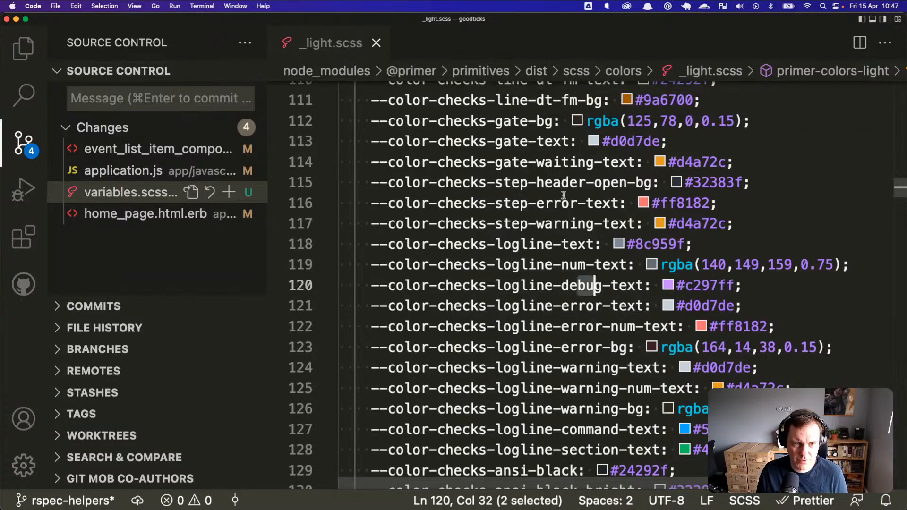
Step: Reveal _light.scss in the Explorer file tree
scroll(586, 284, "up", 20)
scroll(567, 199, "down", 5)
scroll(568, 199, "down", 20)
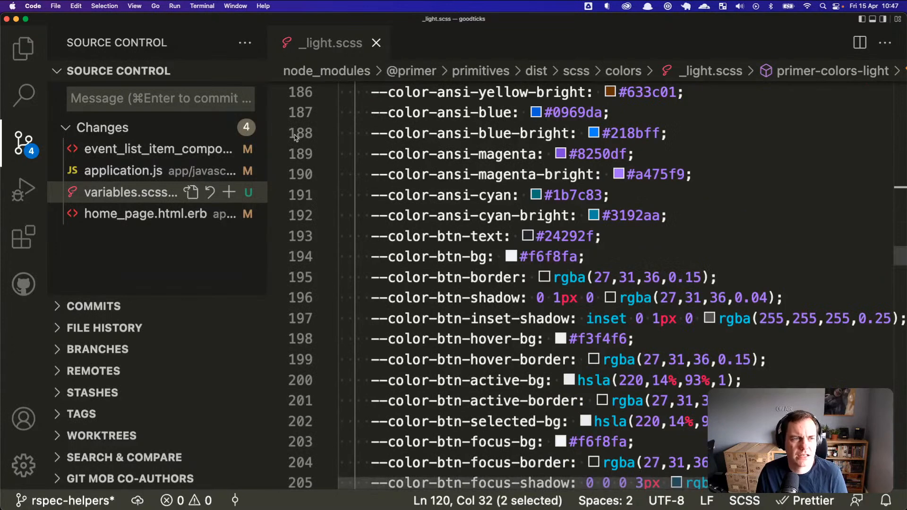
key("super+shift+e")
key("super+Tab")
key("super+shift+Tab")
Step: Scroll _light.scss to locate the --color-btn variables near line 192
scroll(183, 193, "down", 5)
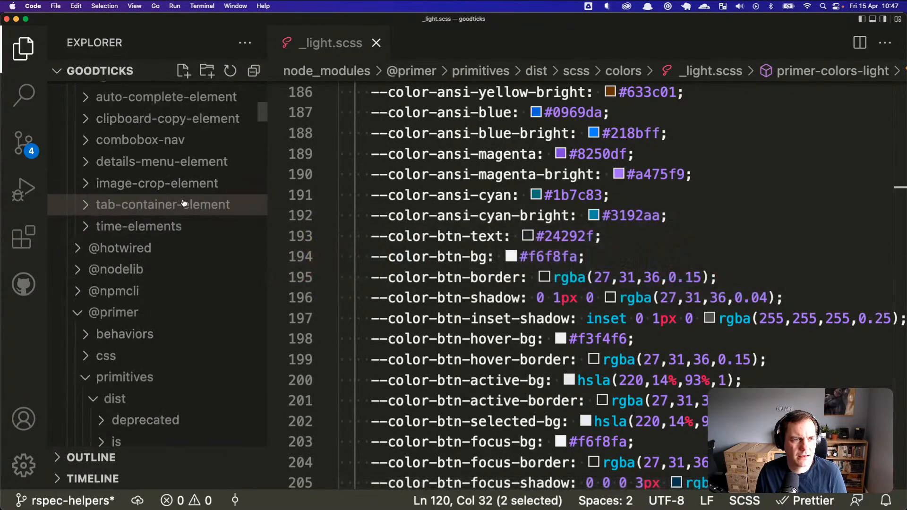
scroll(170, 310, "up", 6)
scroll(171, 310, "up", 15)
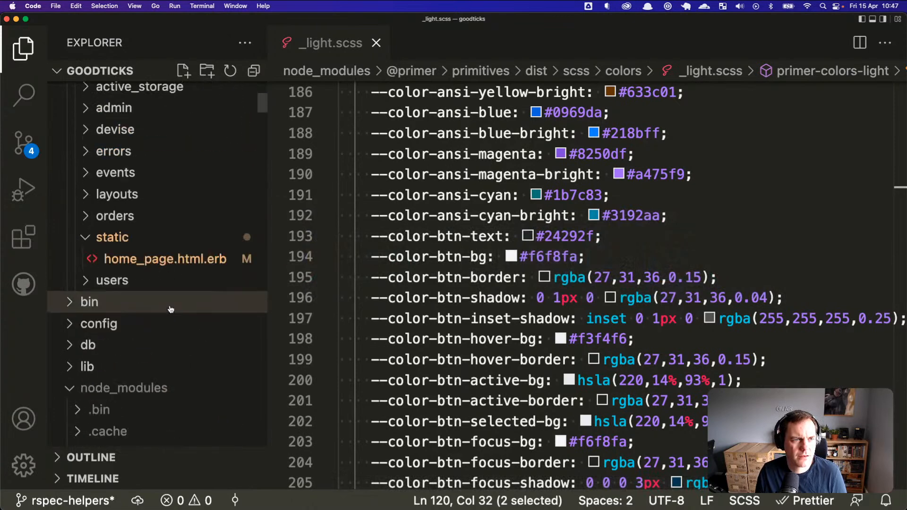
scroll(171, 310, "up", 3)
left_click(536, 216)
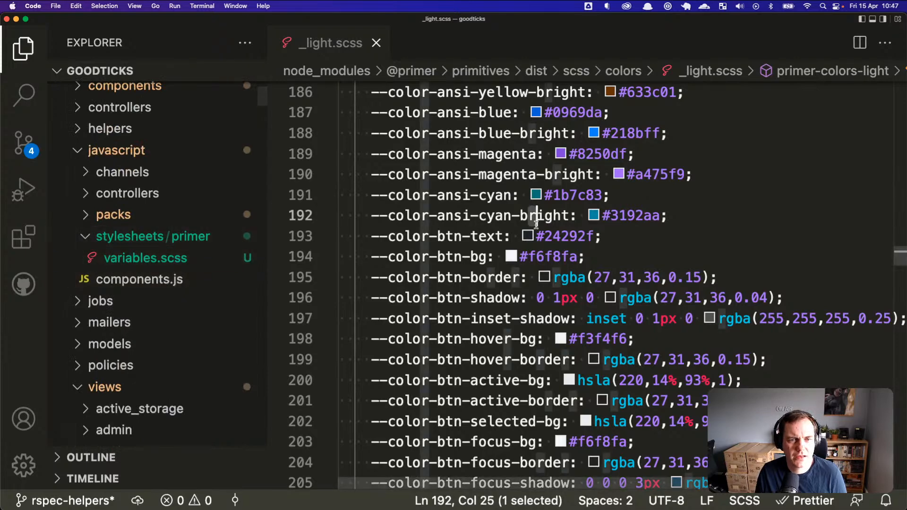
scroll(535, 224, "down", 9)
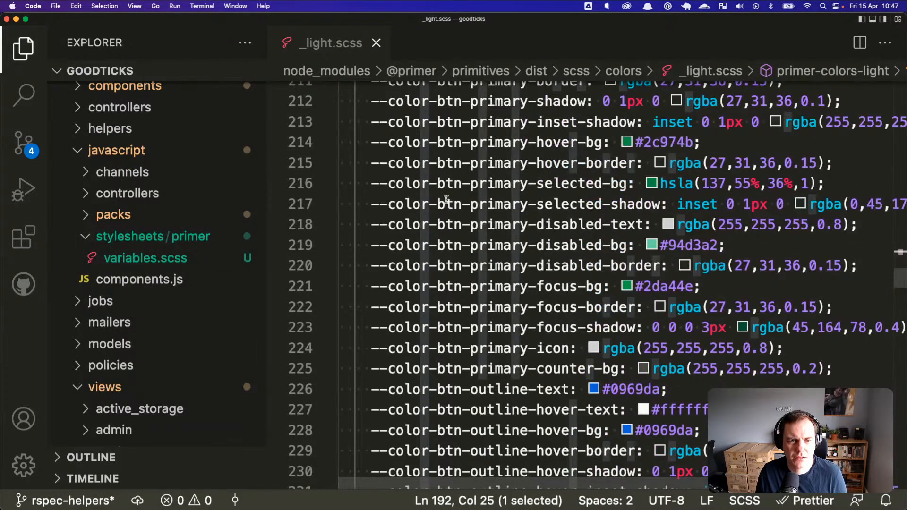
scroll(447, 200, "up", 1)
scroll(449, 202, "up", 2)
scroll(451, 204, "up", 4)
scroll(451, 204, "up", 2)
scroll(452, 215, "down", 1)
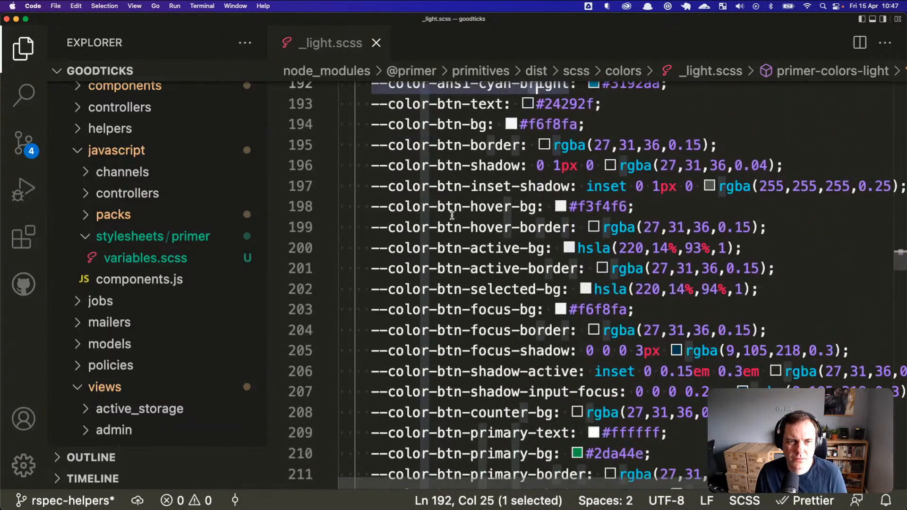
scroll(452, 215, "down", 4)
scroll(452, 215, "up", 2)
scroll(453, 215, "up", 3)
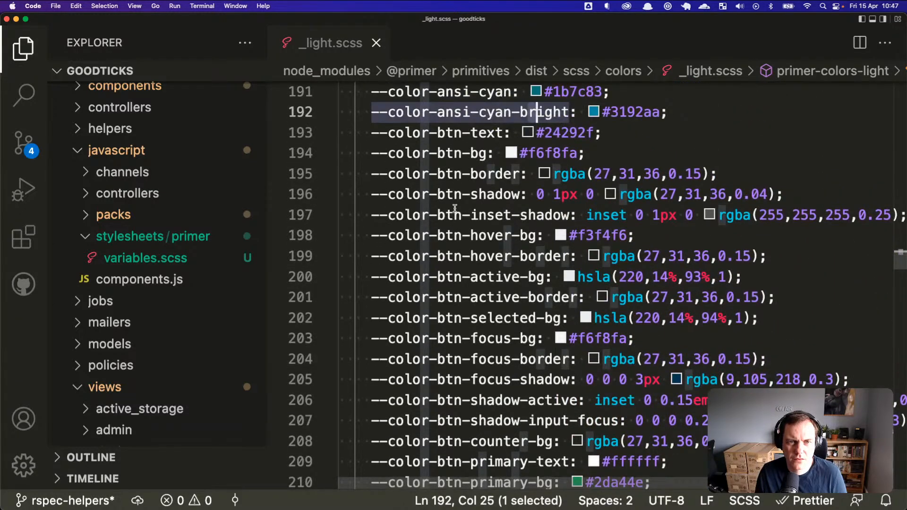
scroll(494, 306, "down", 1)
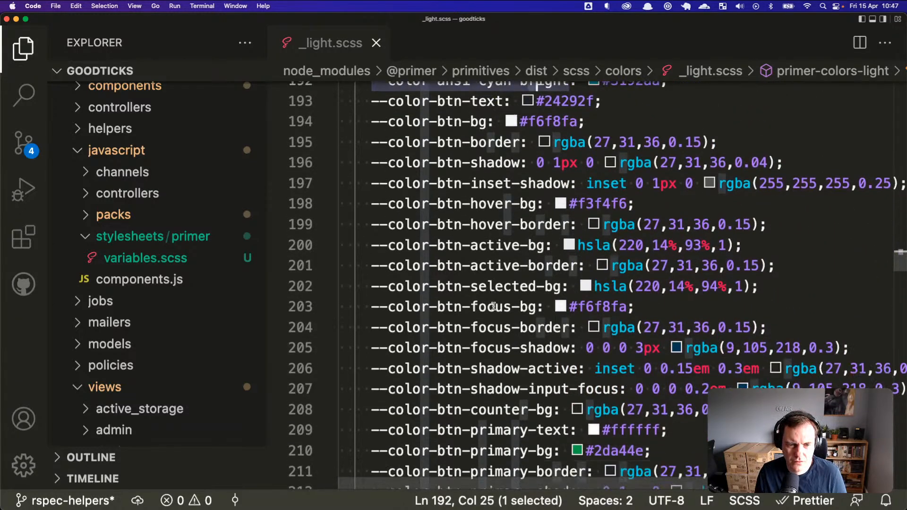
scroll(493, 307, "down", 1)
Step: Select the button variables on lines 201–208, then clear the selection at --color-btn-text
left_click_drag(495, 376, 530, 235)
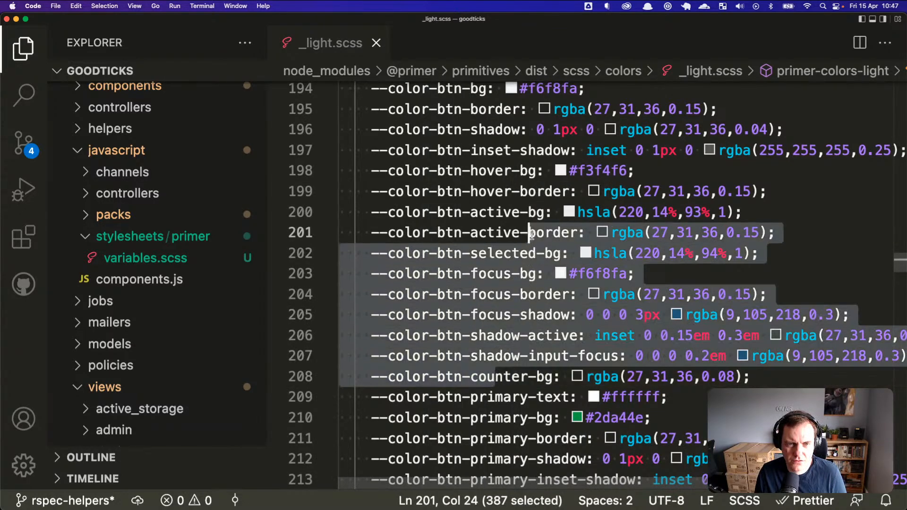
scroll(530, 235, "up", 3)
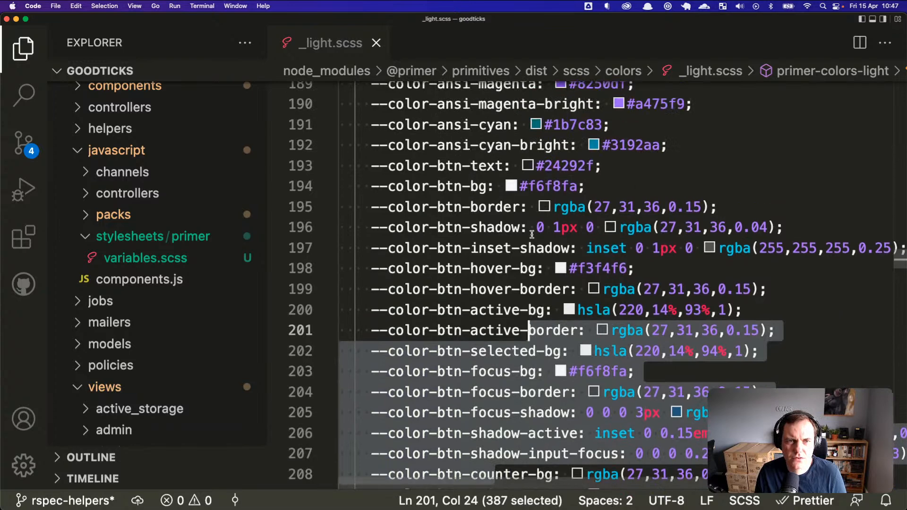
left_click(489, 168)
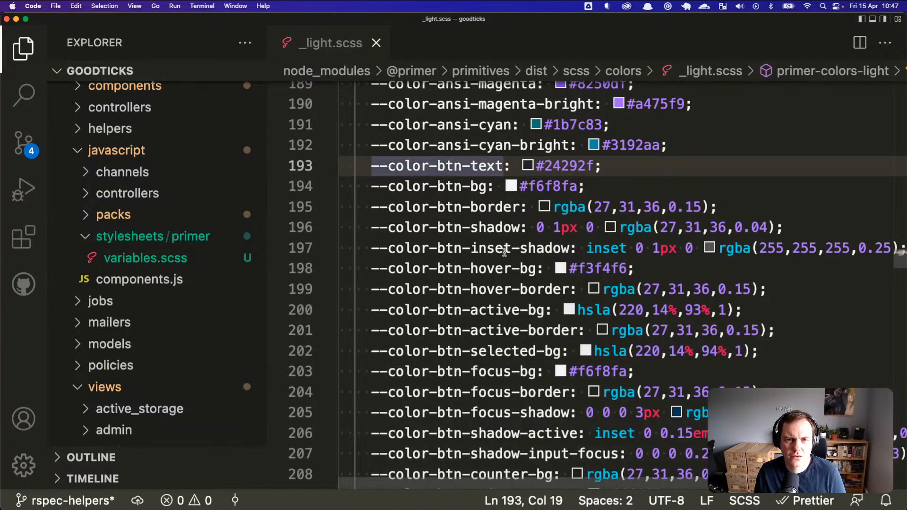
key("super+Tab")
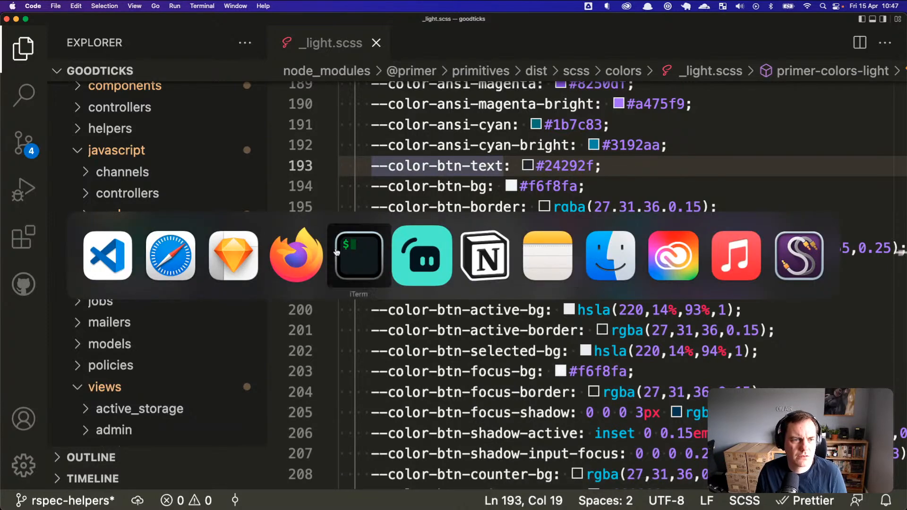
Step: Back in Sketch, open the Default label's text style list
left_click(243, 265)
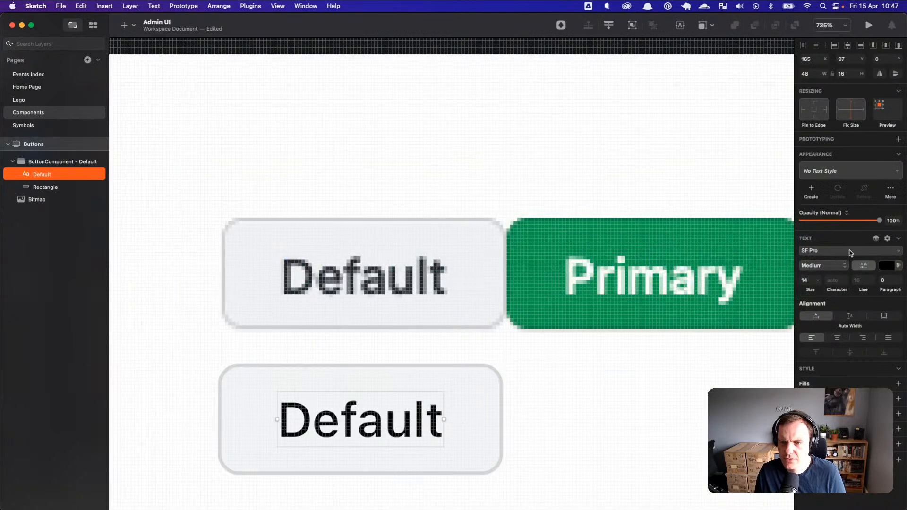
left_click(851, 172)
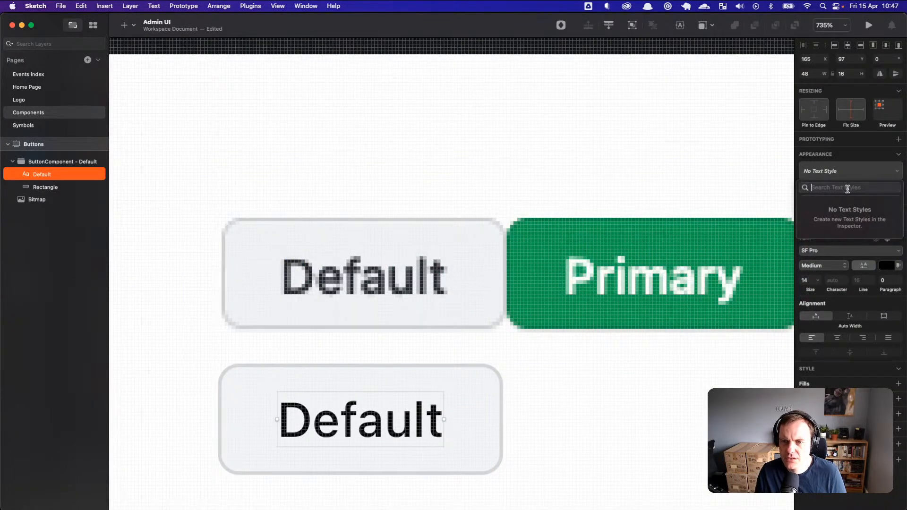
type("ButtonCons")
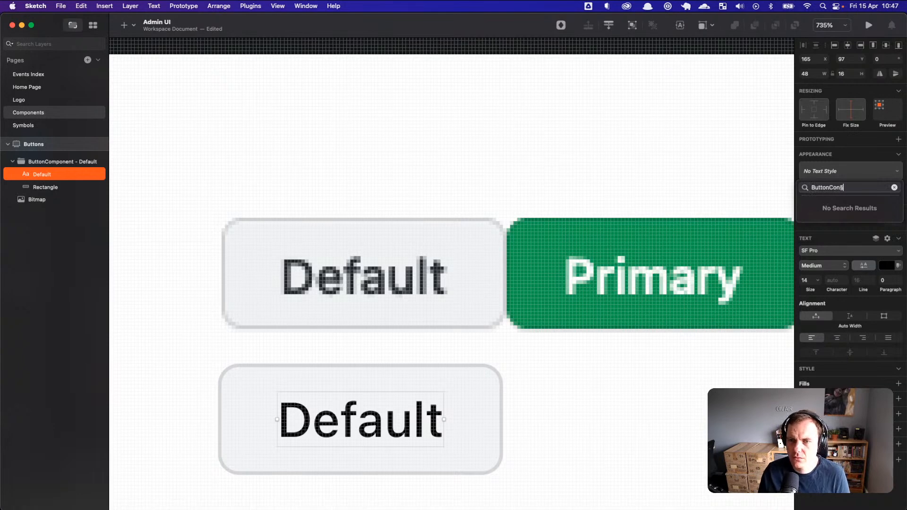
key("Escape")
Step: Create a new text style from the label named ButtonComponent-Default
left_click(810, 192)
double_click(827, 171)
key("super+a")
type("ButtonComponent")
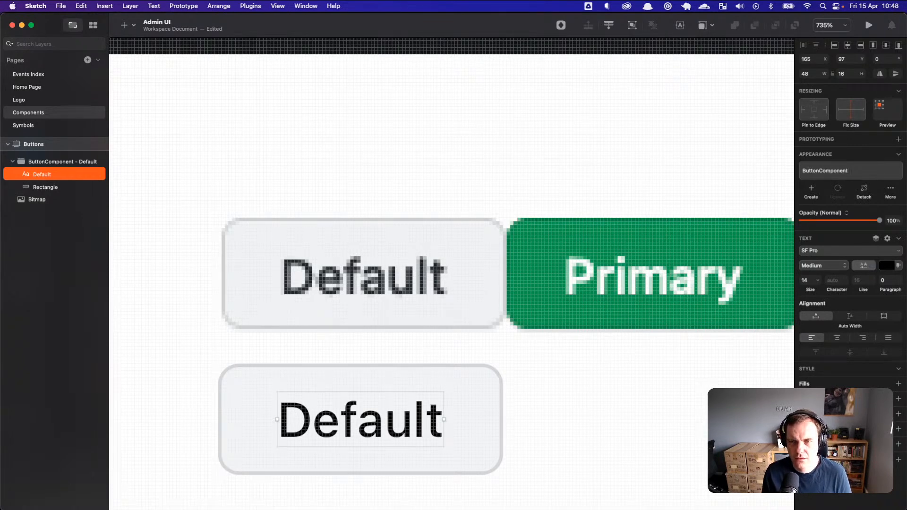
type(" -")
key("BackSpace")
key("BackSpace")
type("-")
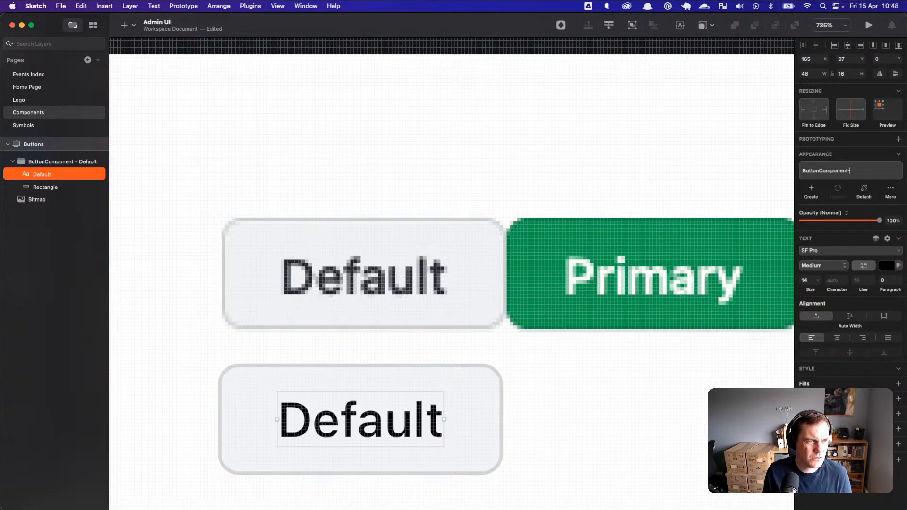
type("Deau")
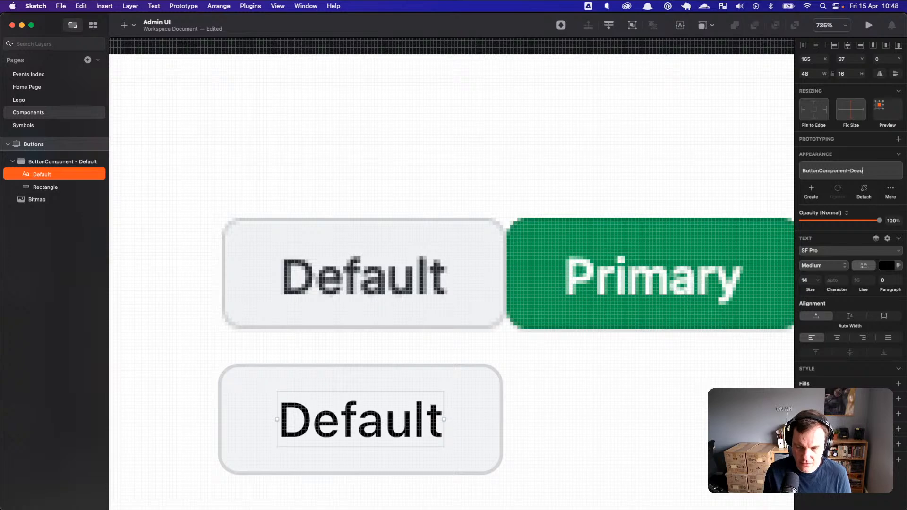
key("BackSpace")
key("BackSpace")
type("fault")
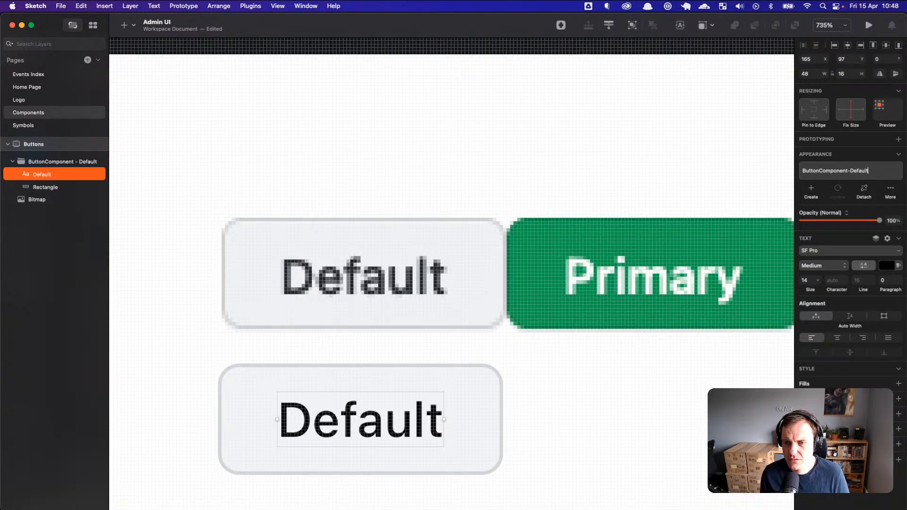
key("Return")
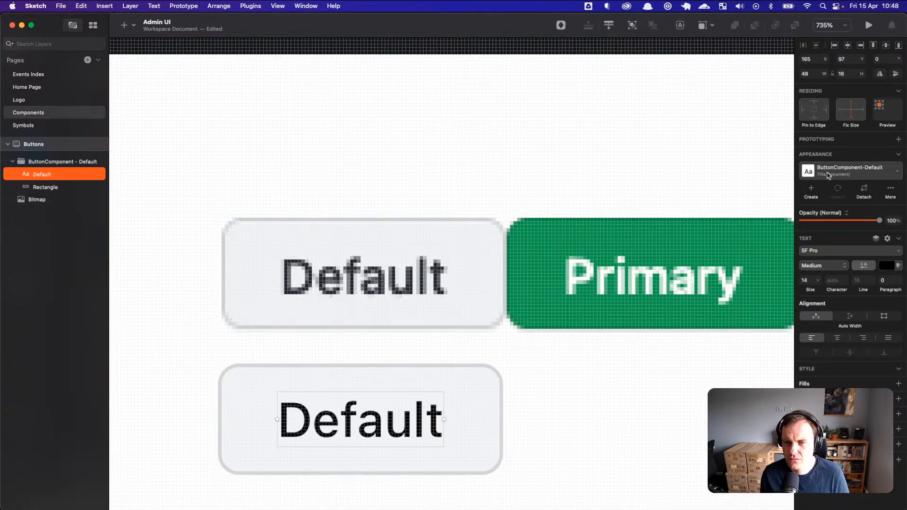
Step: Remove the spaces around the hyphen in the group name, leaving ButtonComponent-Default
left_click(59, 164)
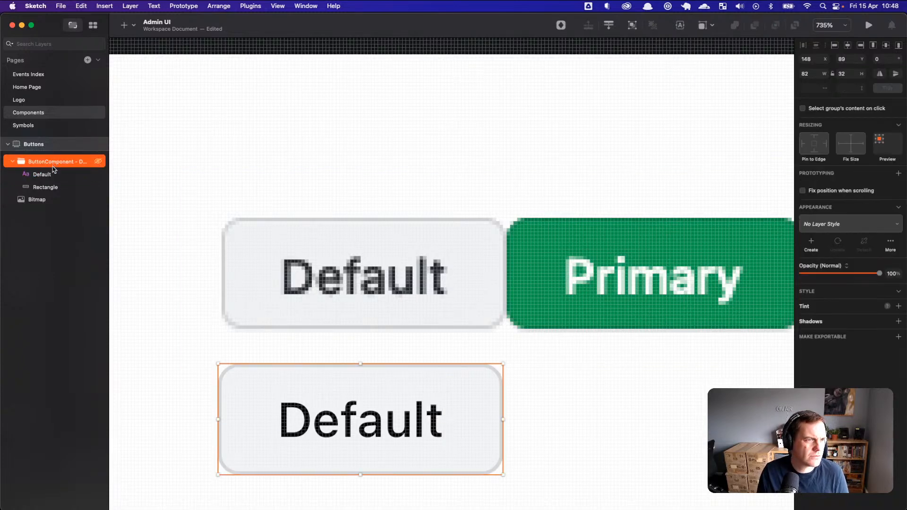
double_click(78, 161)
key("BackSpace")
key("Right")
key("Right")
key("BackSpace")
key("Return")
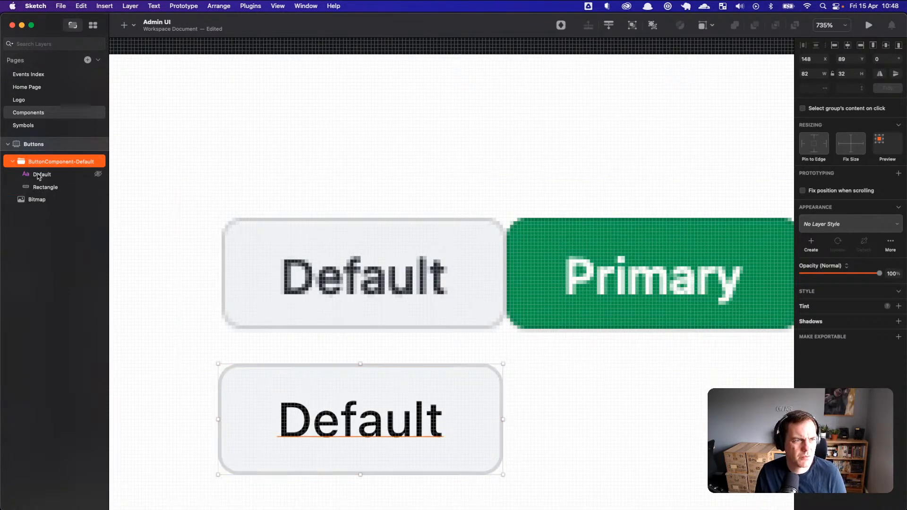
Step: Select the Default text layer and open its text style list
double_click(49, 162)
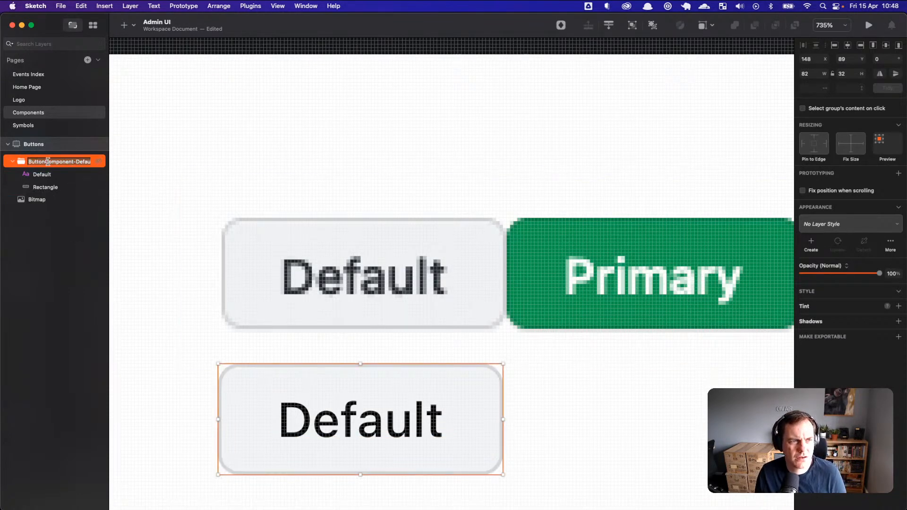
left_click(21, 163)
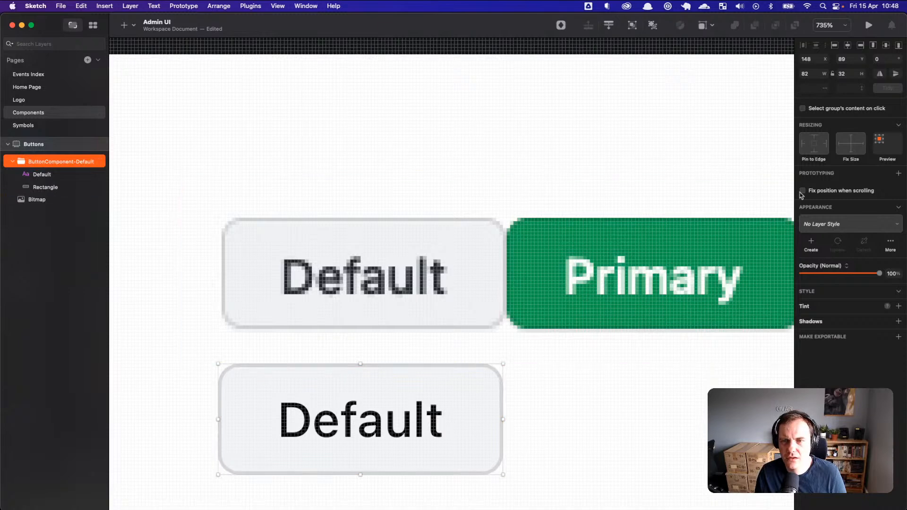
left_click(397, 423)
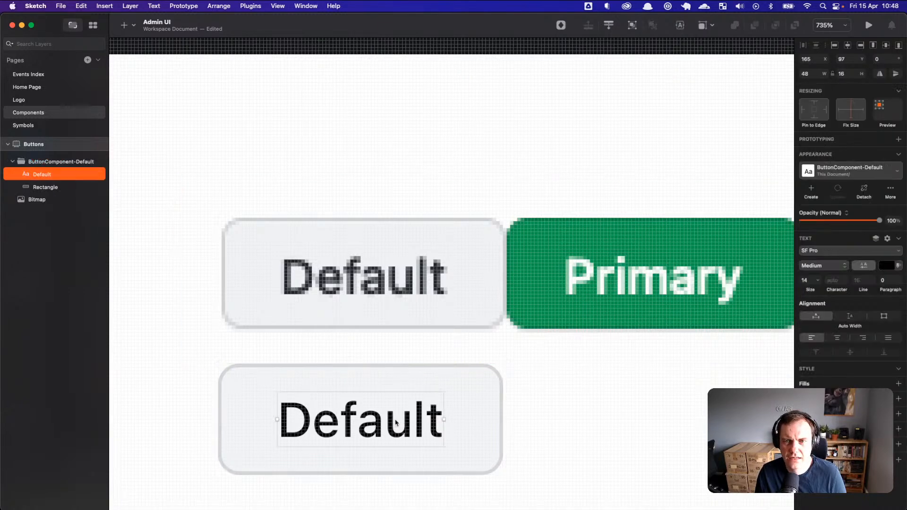
left_click(856, 176)
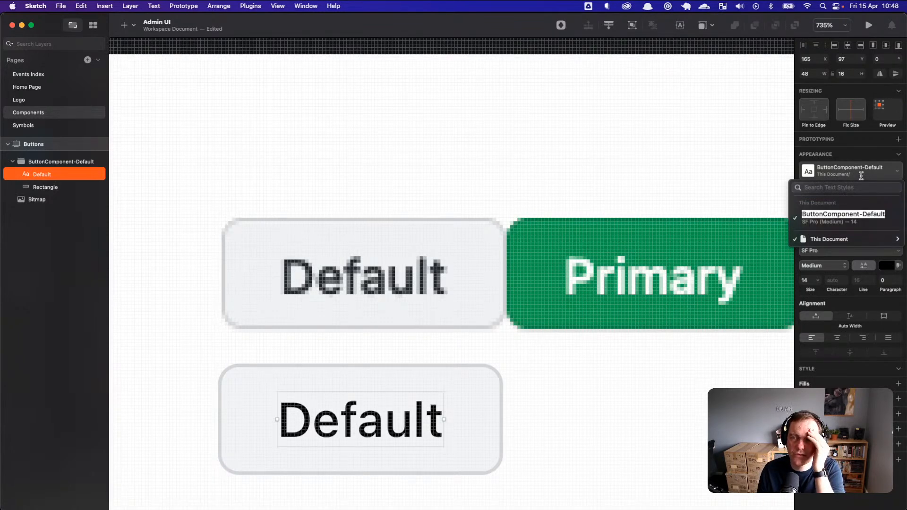
Step: Rename the text style to ButtonComponent/Default so it nests under ButtonComponent
left_click(884, 173)
left_click(884, 173)
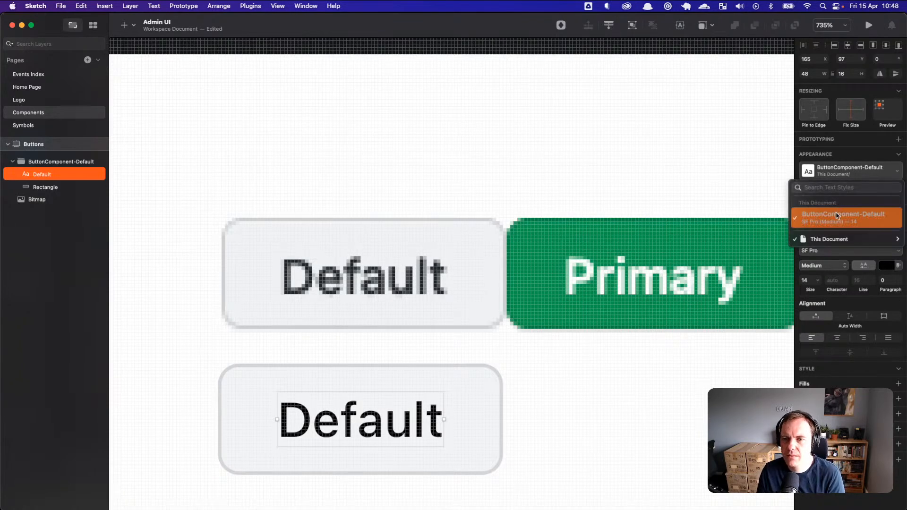
left_click(840, 216)
left_click(890, 188)
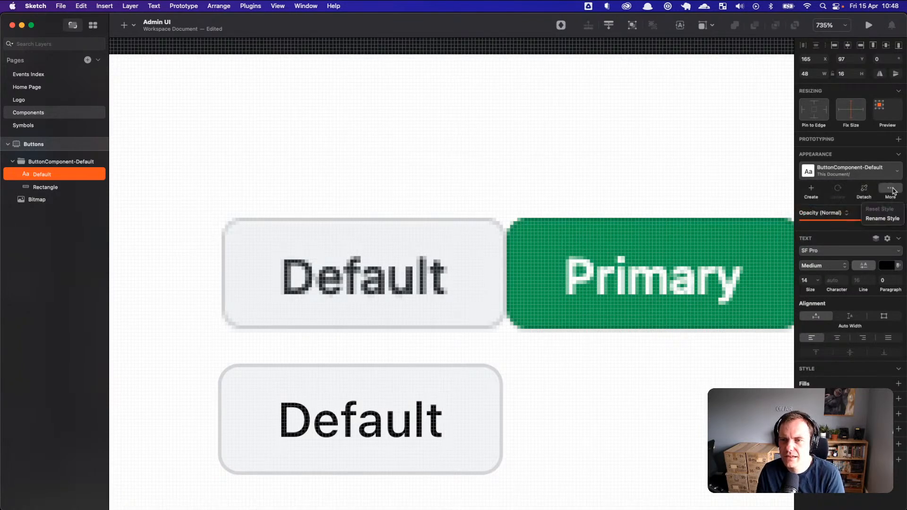
left_click(881, 218)
left_click(850, 171)
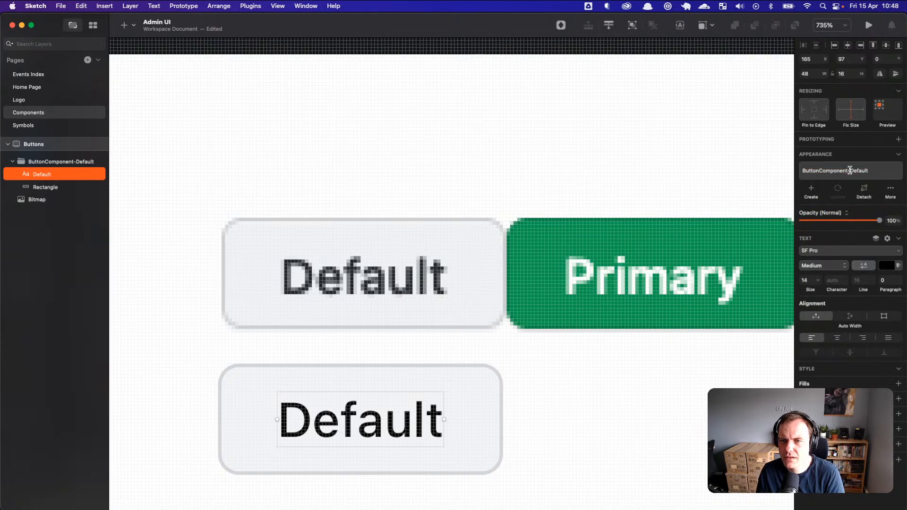
key("BackSpace")
type("/")
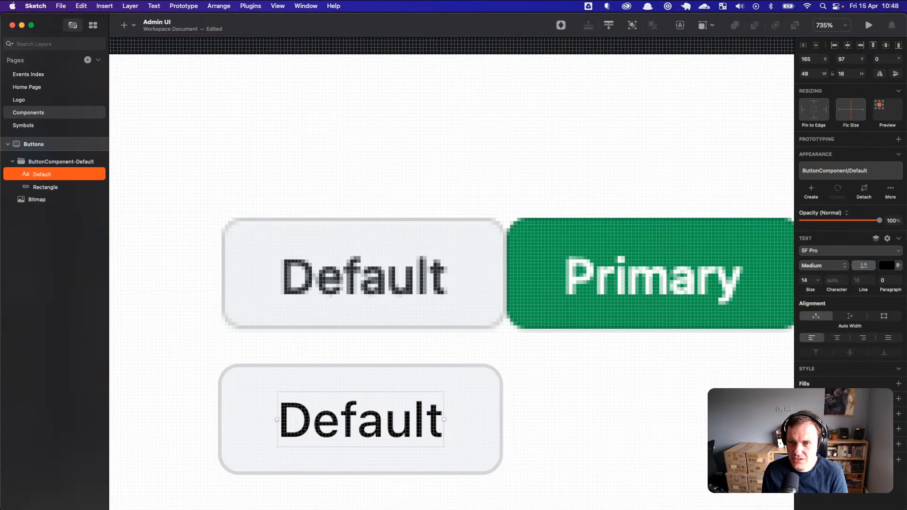
key("Return")
left_click(854, 172)
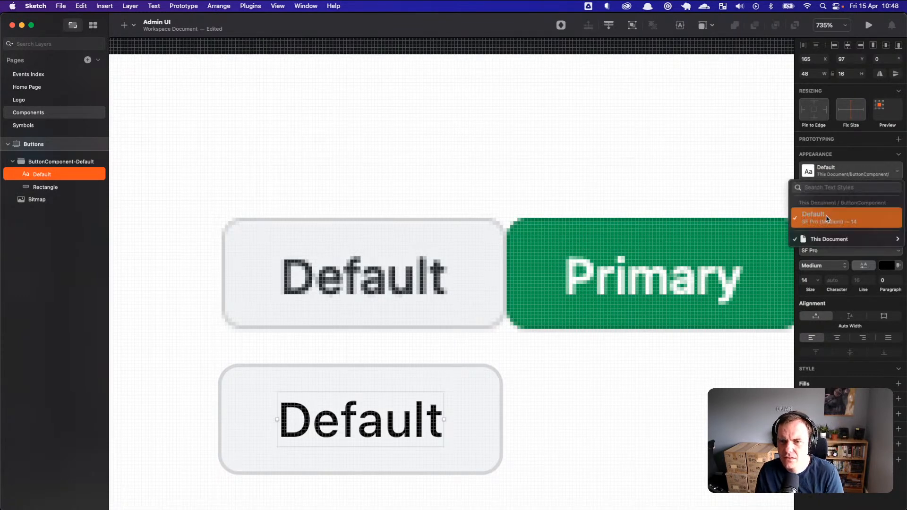
double_click(830, 212)
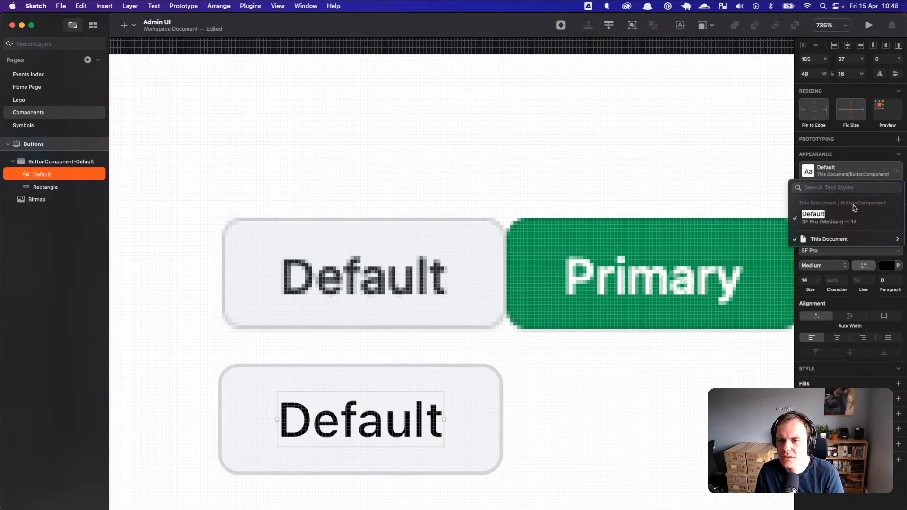
Step: Rename the button group layer to ButtonComponent/Default
left_click(64, 163)
left_click(69, 163)
left_click(89, 161)
key("alt+Left")
key("BackSpace")
type("/")
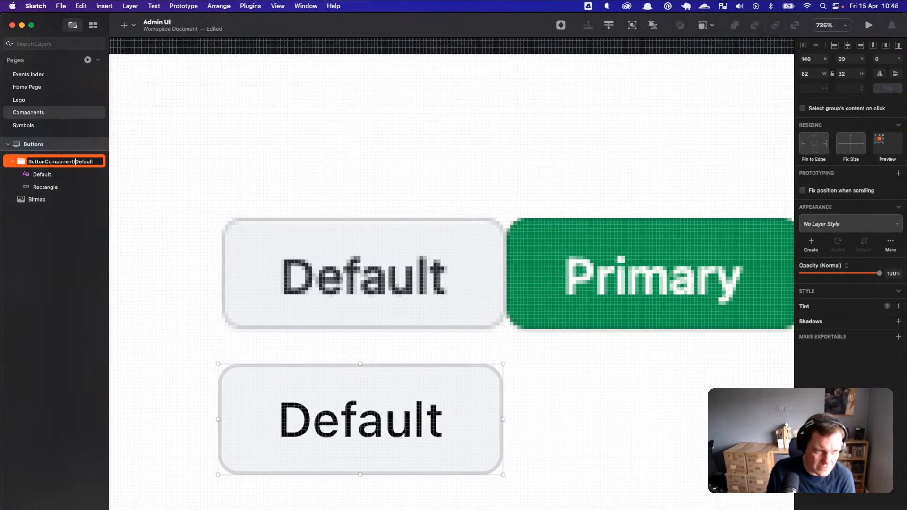
key("Return")
left_click(56, 213)
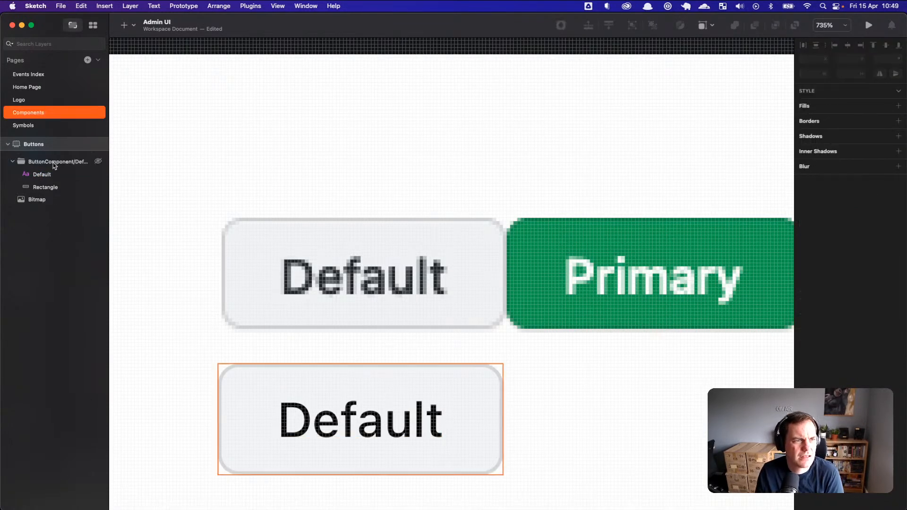
left_click(59, 163)
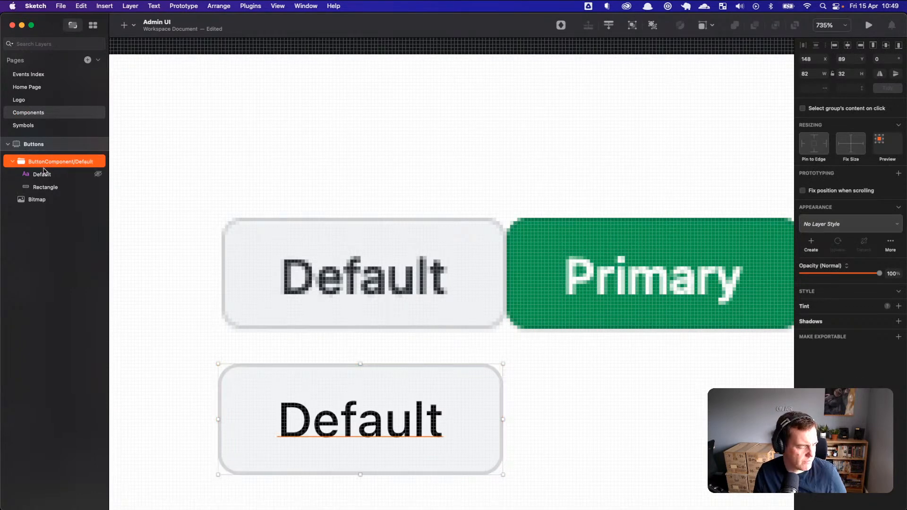
Step: Create a symbol ButtonComponent/Default from the group with Horizontally Center Layout
right_click(47, 168)
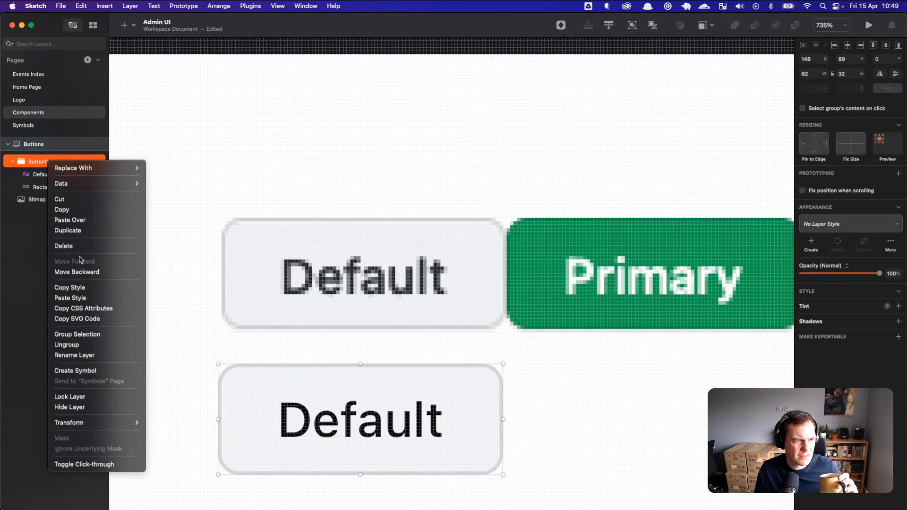
left_click(108, 373)
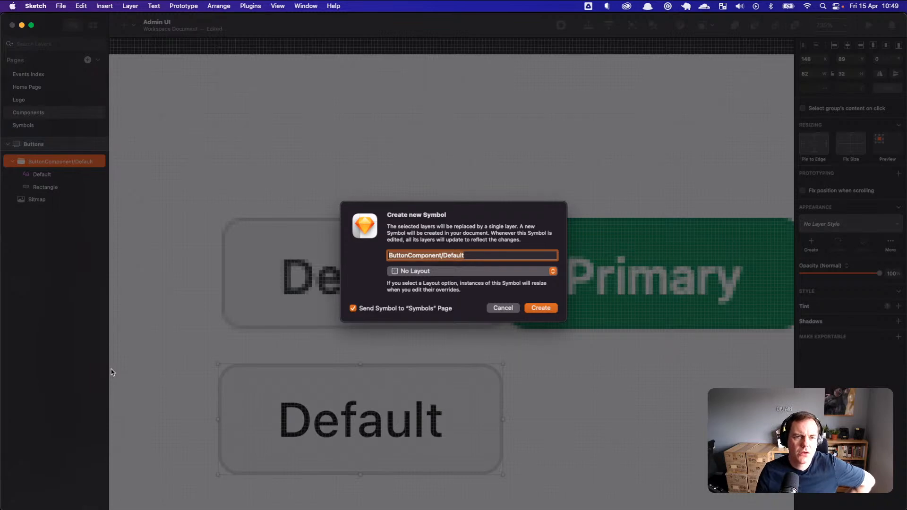
left_click(470, 270)
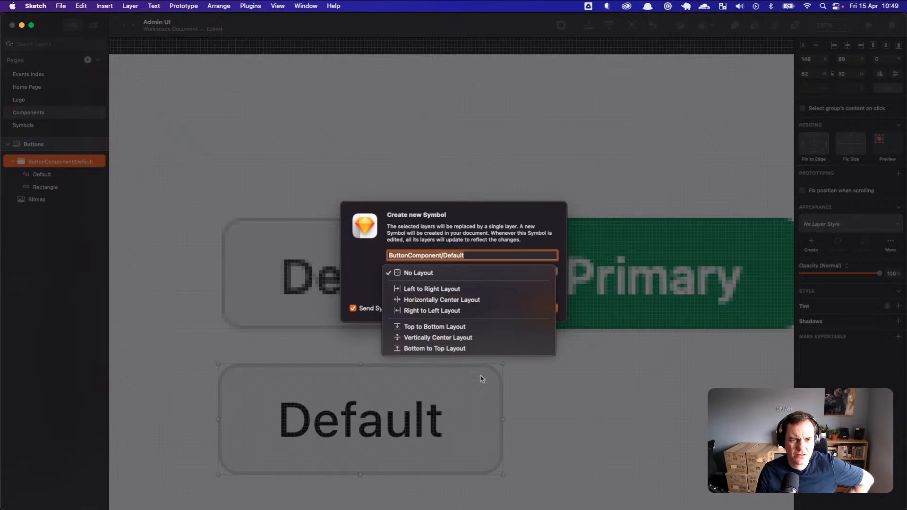
left_click(479, 310)
left_click(452, 277)
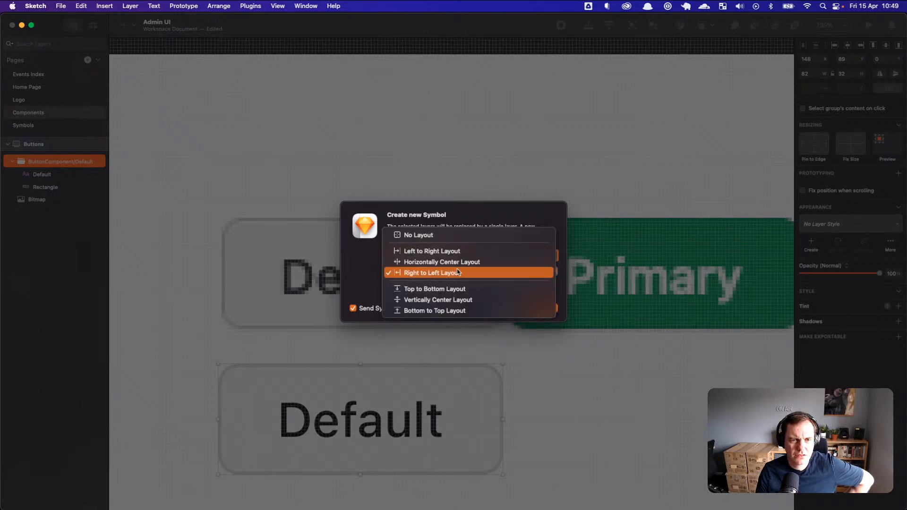
left_click(452, 262)
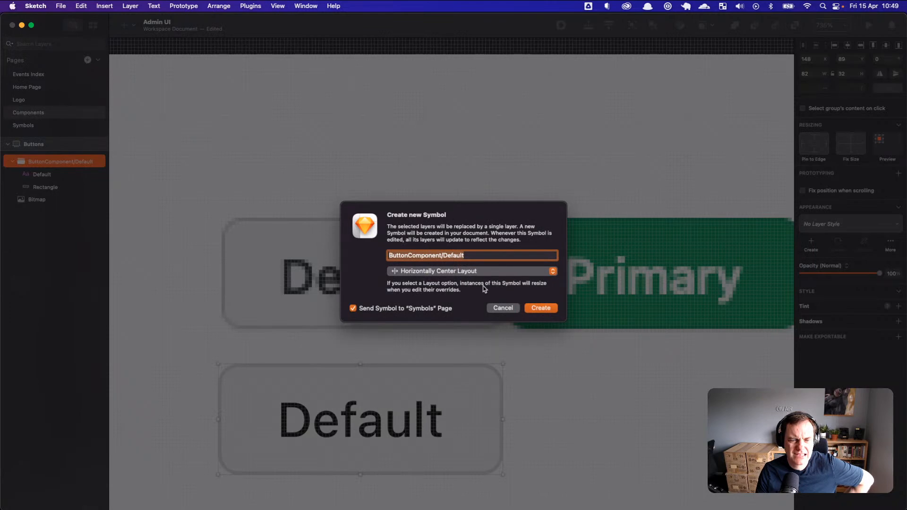
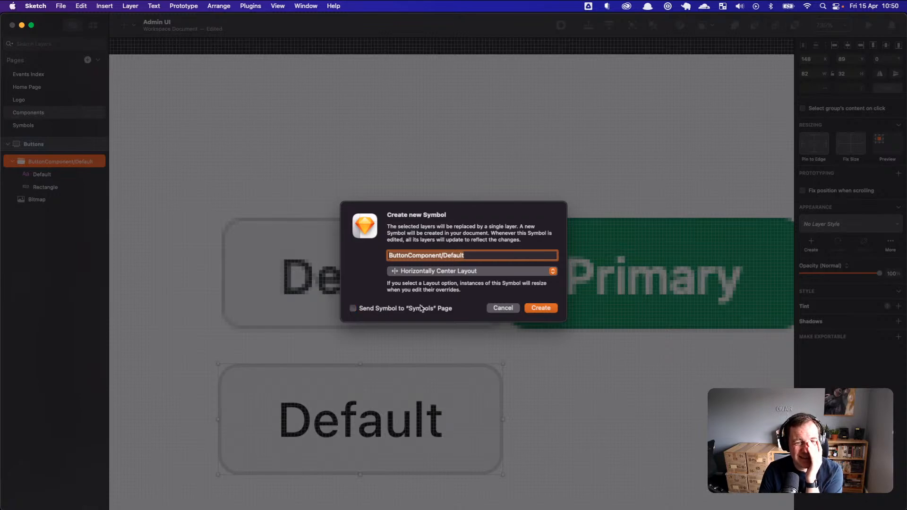
Step: Confirm creating the ButtonComponent/Default symbol and select its new layer
left_click(541, 308)
left_click(72, 238)
left_click(69, 208)
Step: Inspect the new symbol master on the Symbols page, then return to Components
left_click(37, 127)
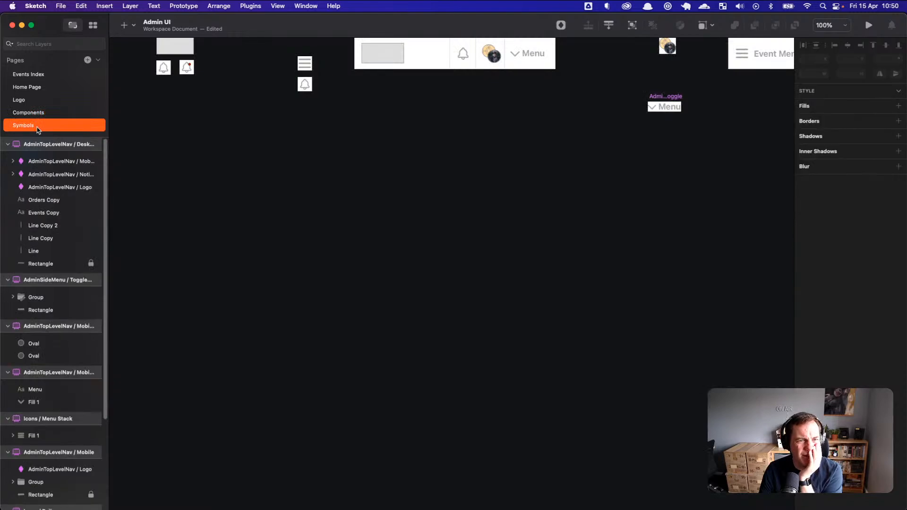
key("super+1")
scroll(396, 256, "down", 8)
scroll(431, 262, "up", 3)
left_click_drag(421, 249, 347, 270)
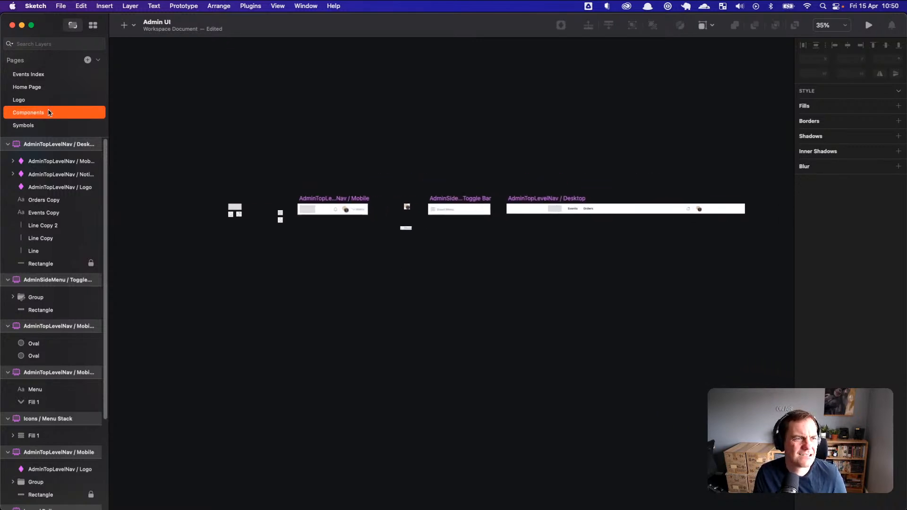
left_click(49, 113)
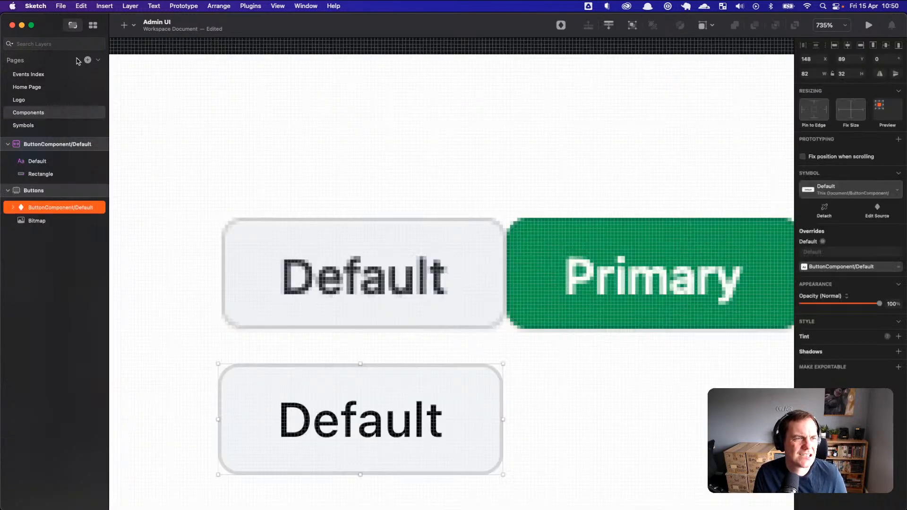
Step: Save Admin UI with all fonts embedded, including Proxima Soft
left_click(61, 6)
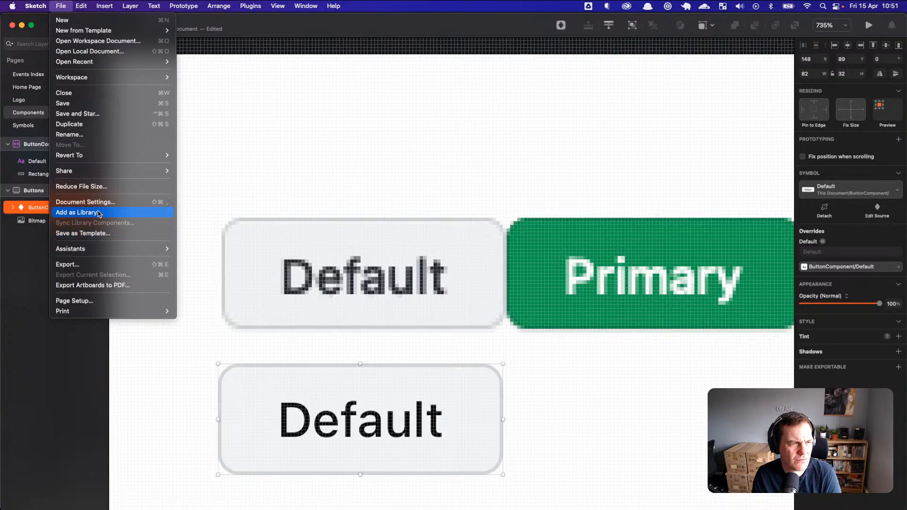
left_click(114, 213)
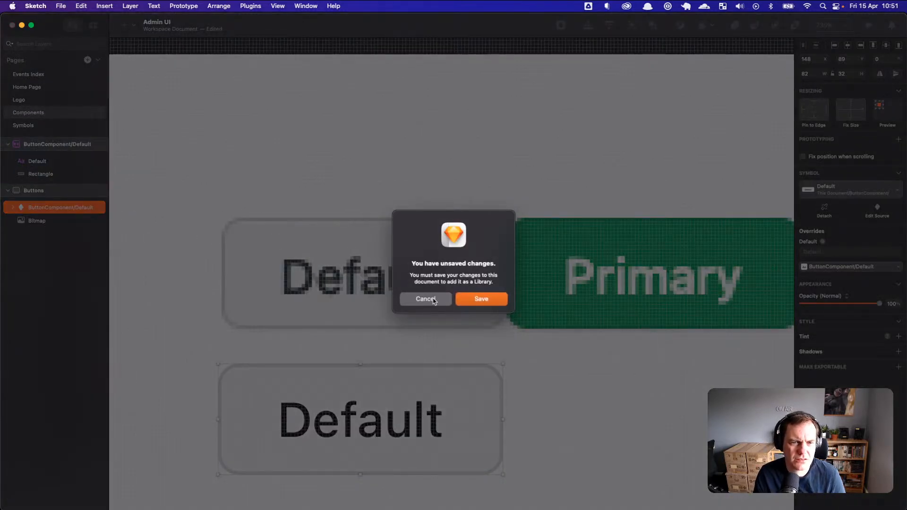
key("Return")
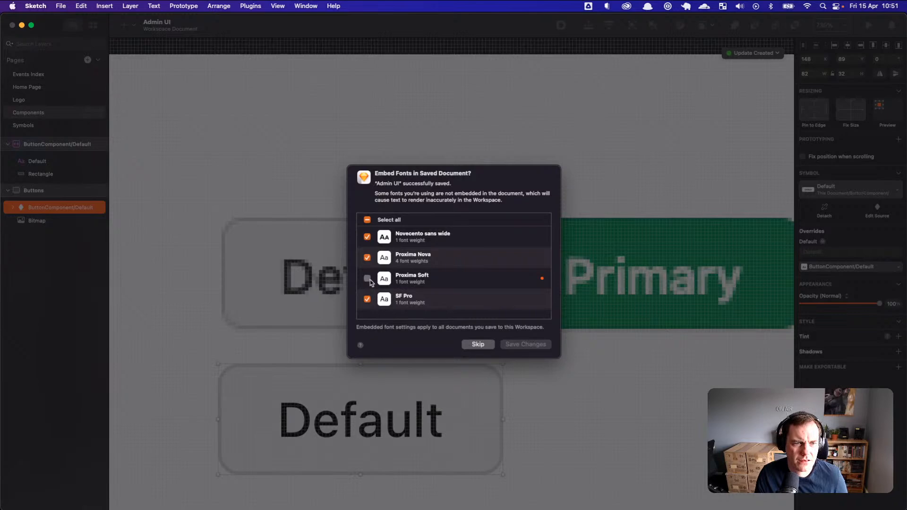
left_click(368, 279)
left_click(542, 279)
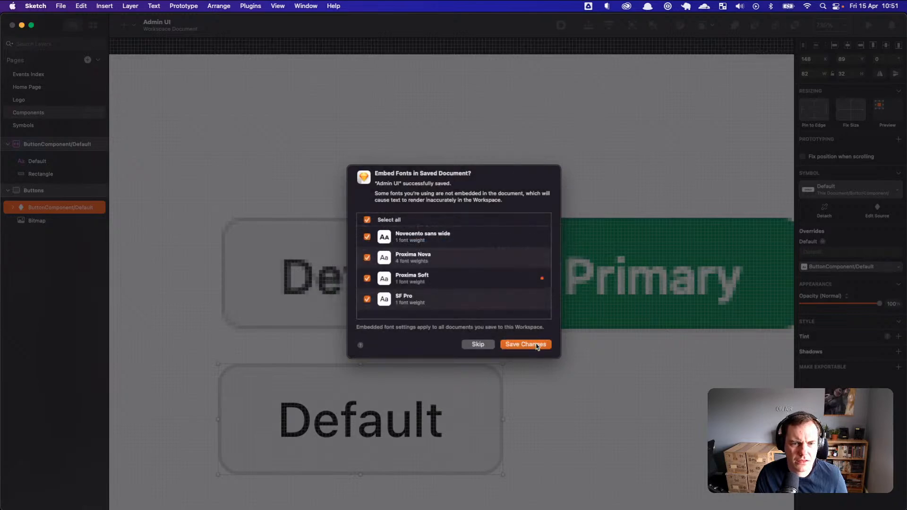
left_click(538, 345)
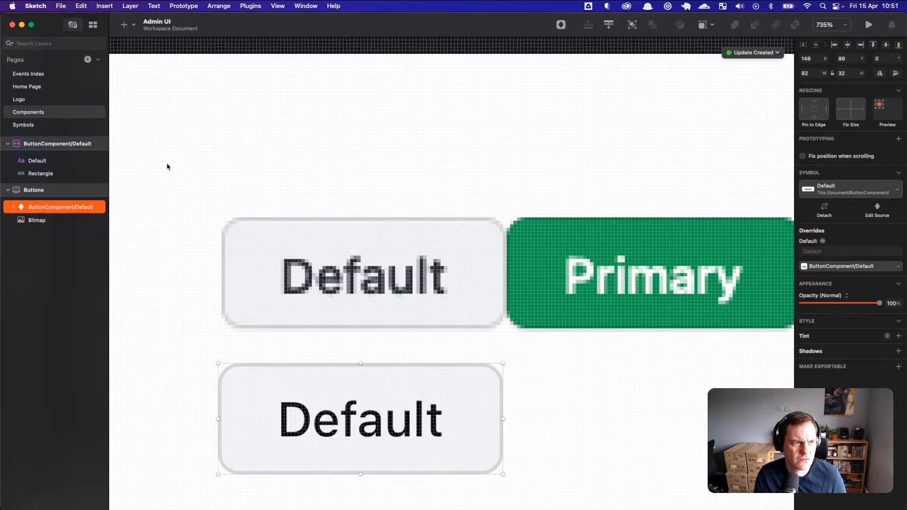
Step: Add the saved Admin UI document as a library and close Preferences
left_click(61, 6)
left_click(94, 211)
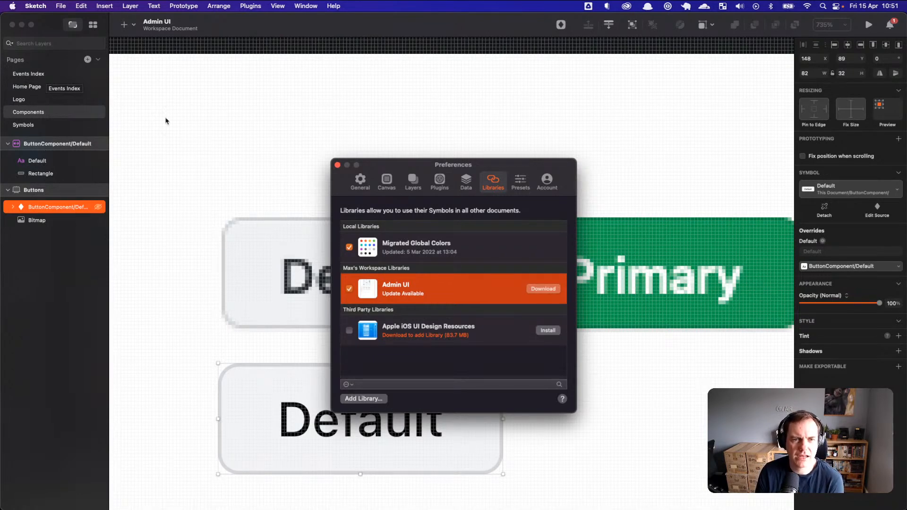
left_click(337, 166)
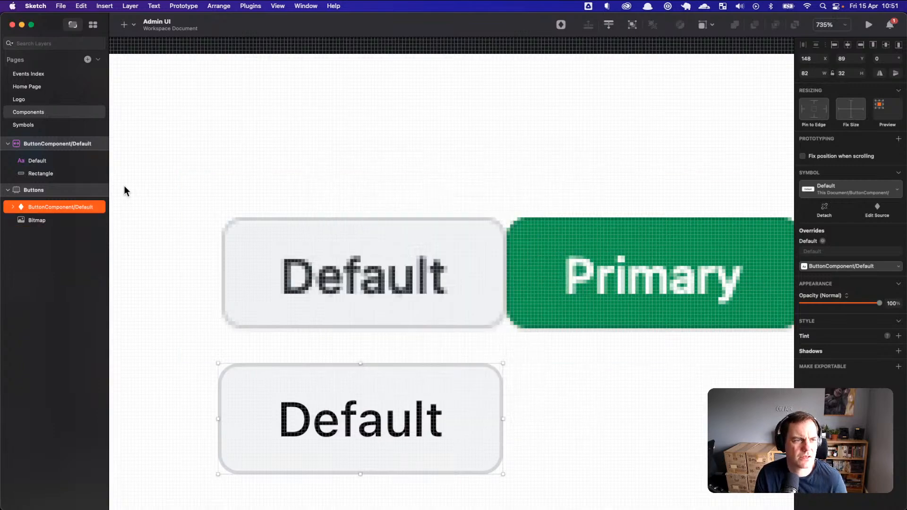
Step: Look through the Symbols, Logo, Home Page and Events Index pages, then return to Components
left_click(34, 113)
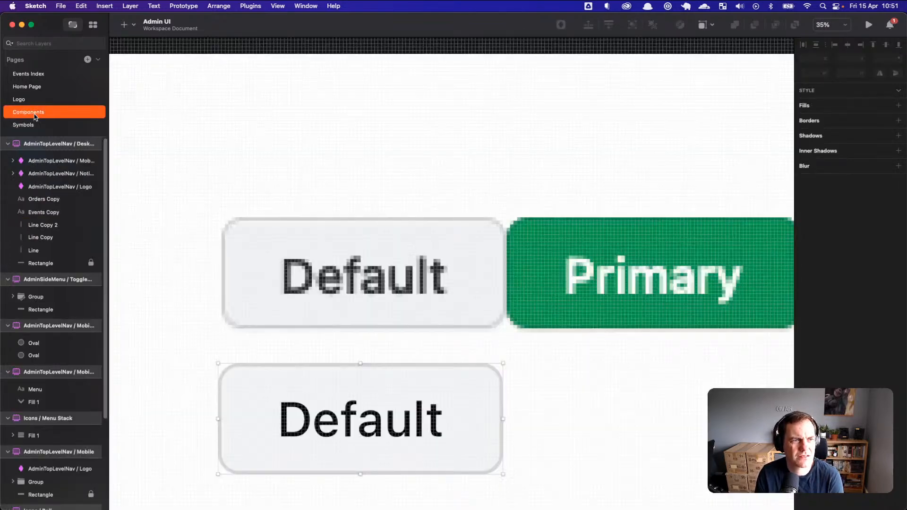
left_click(33, 99)
left_click(36, 89)
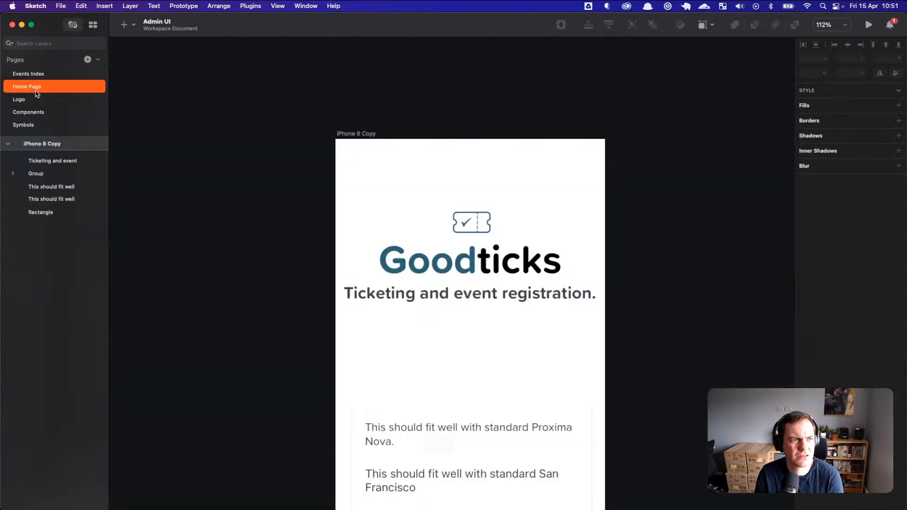
left_click(42, 75)
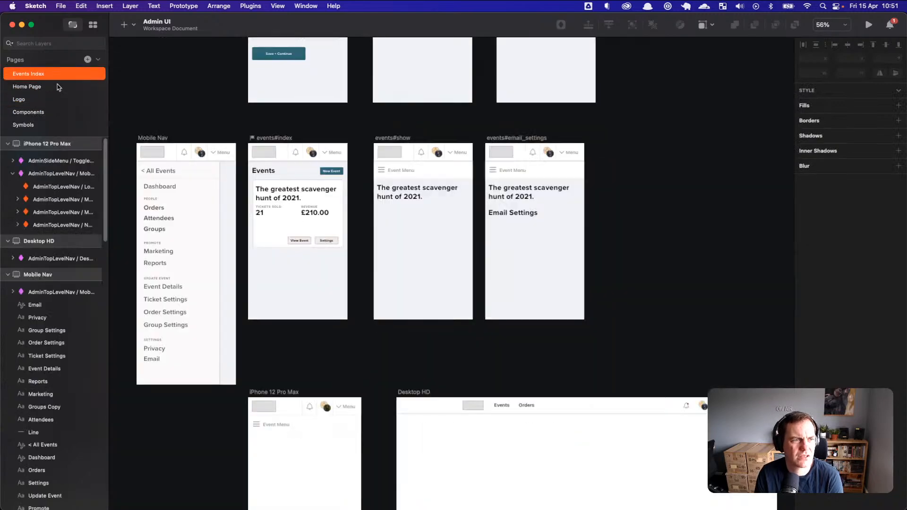
left_click(42, 103)
left_click(40, 112)
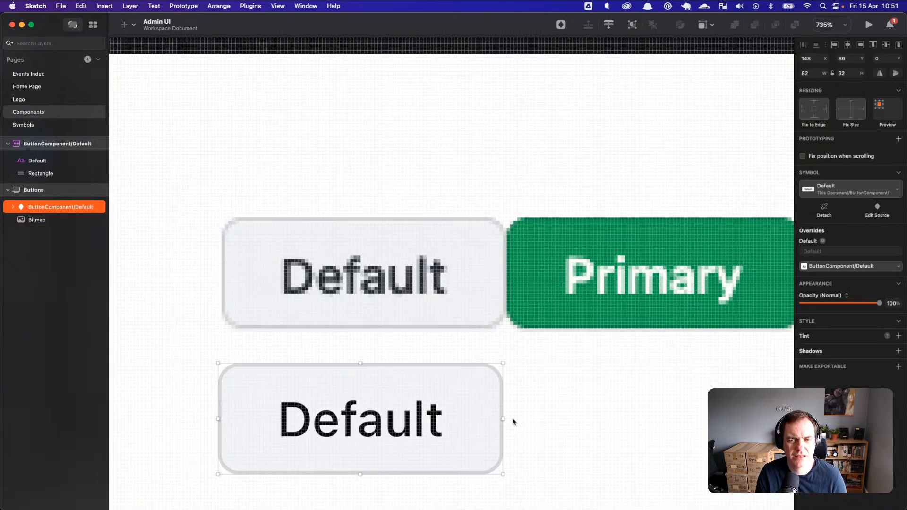
Step: Switch between apps and back to Sketch, clearing the selection on the Components canvas
key("super+Tab")
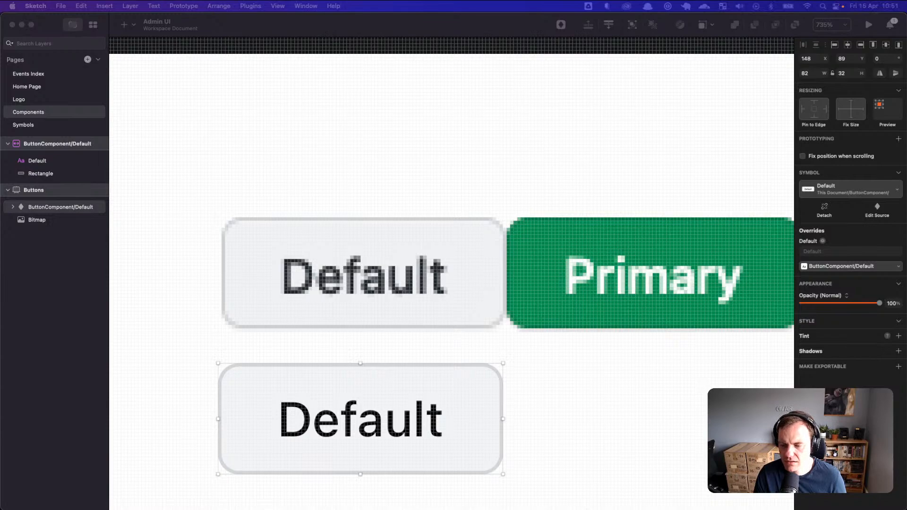
left_click(457, 397)
key("Escape")
scroll(451, 413, "up", 2)
scroll(447, 414, "down", 3)
scroll(496, 359, "down", 2)
scroll(472, 305, "up", 3)
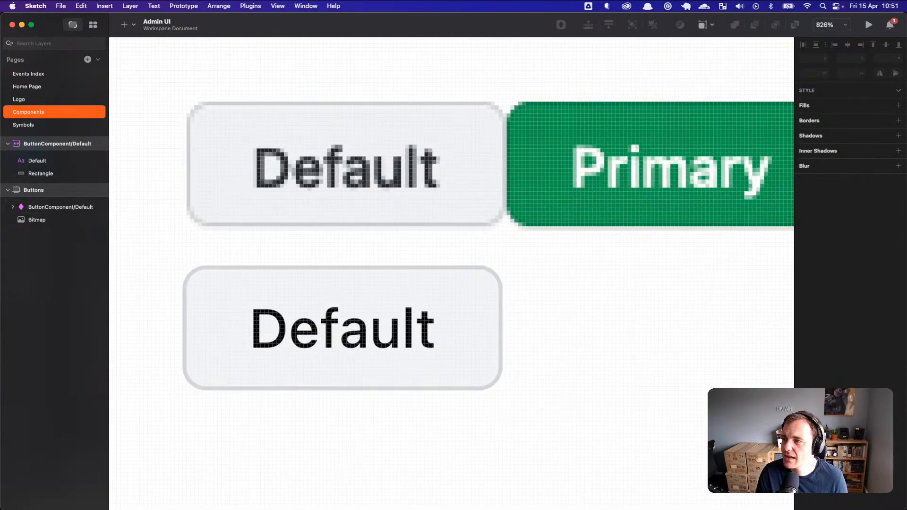
key("super+Tab")
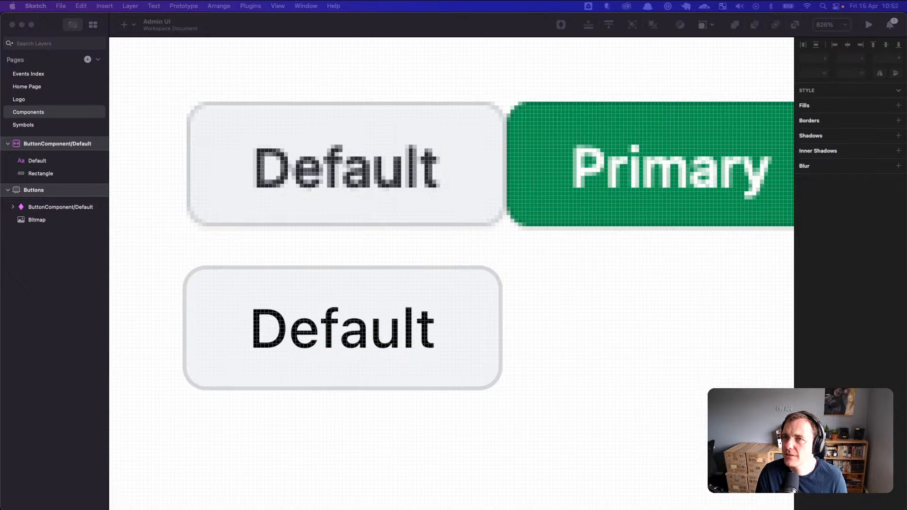
key("super+Tab")
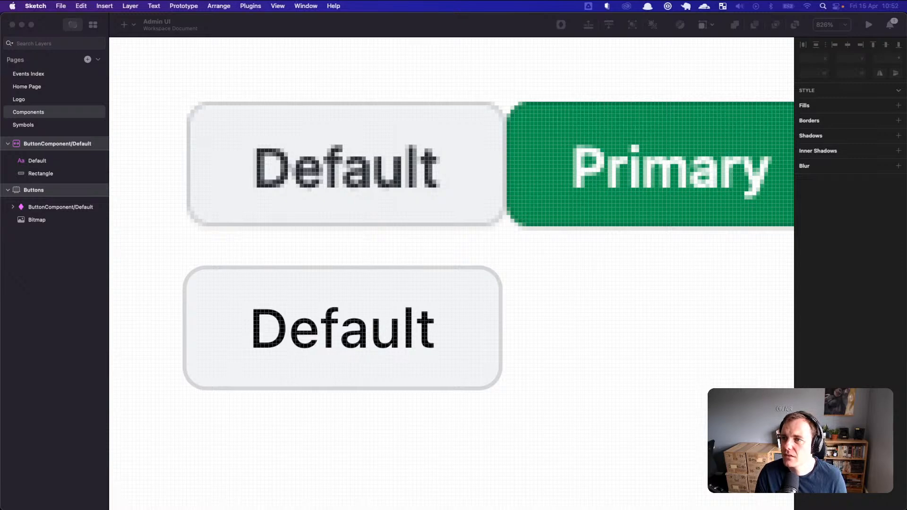
key("super+Tab")
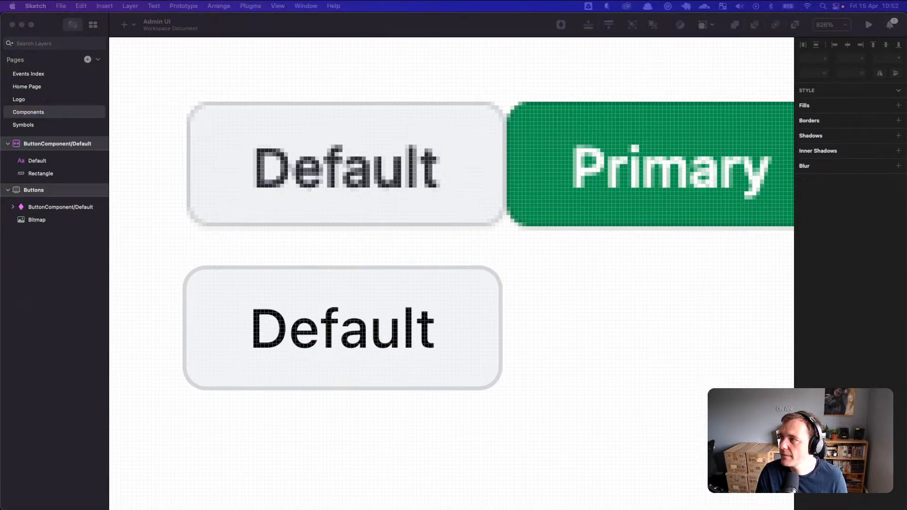
key("super+Tab")
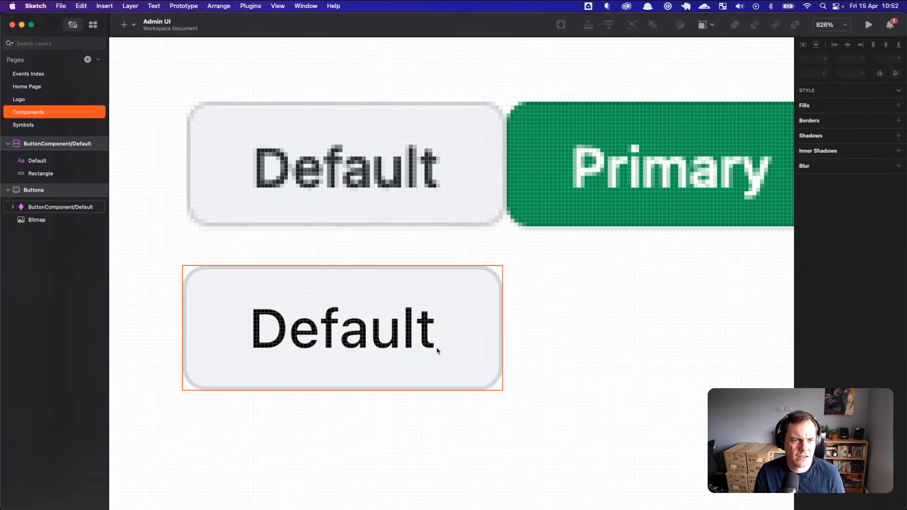
Step: Nudge the lower Default button symbol by about a pixel
left_click(471, 324)
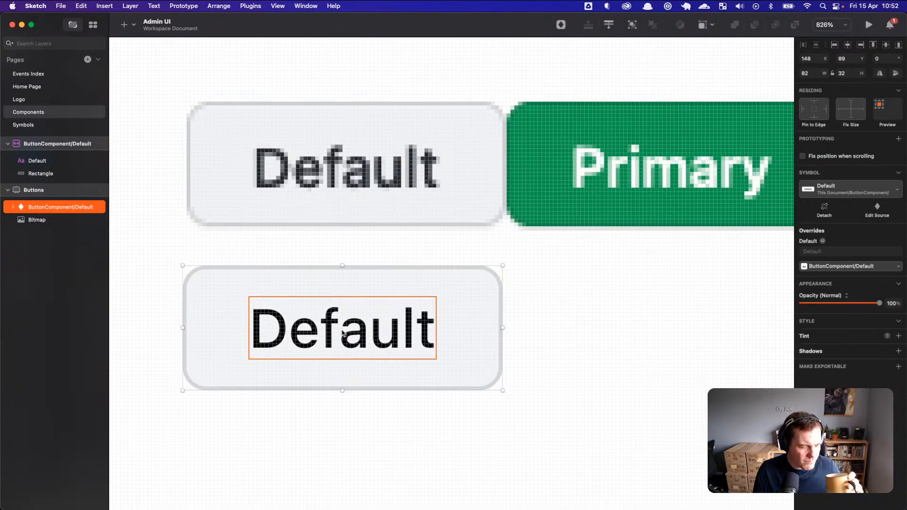
left_click(589, 286)
mouse_move(417, 298)
left_mouse_down()
mouse_move(442, 293)
mouse_move(412, 294)
left_mouse_up()
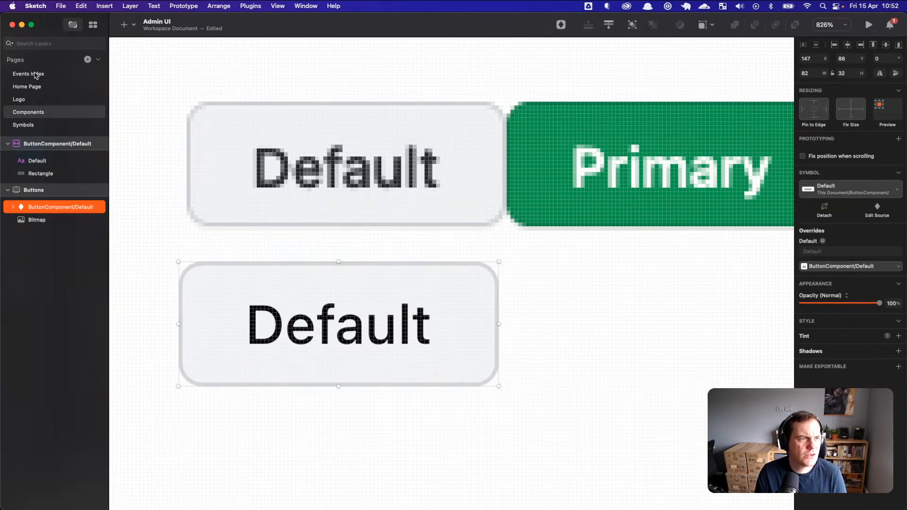
Step: Go to the Events Index page and collapse the expanded mobile nav group
left_click(34, 74)
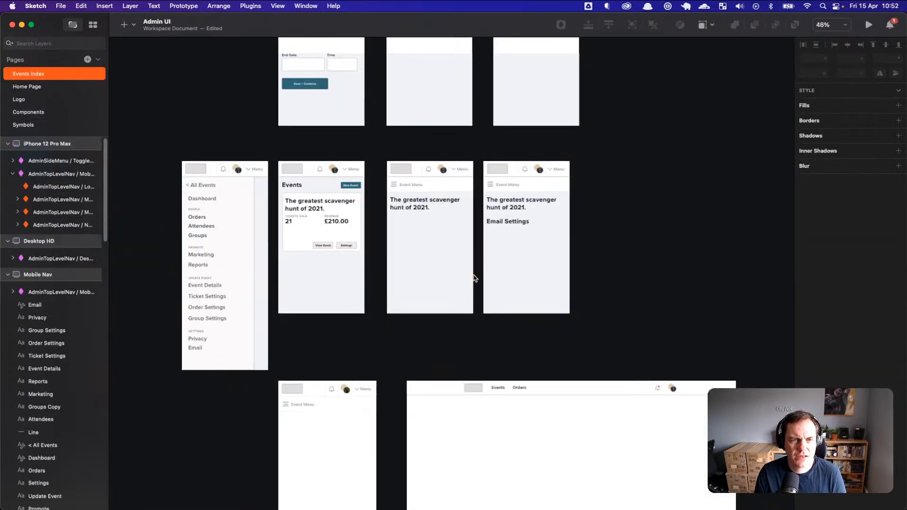
scroll(474, 277, "up", 5)
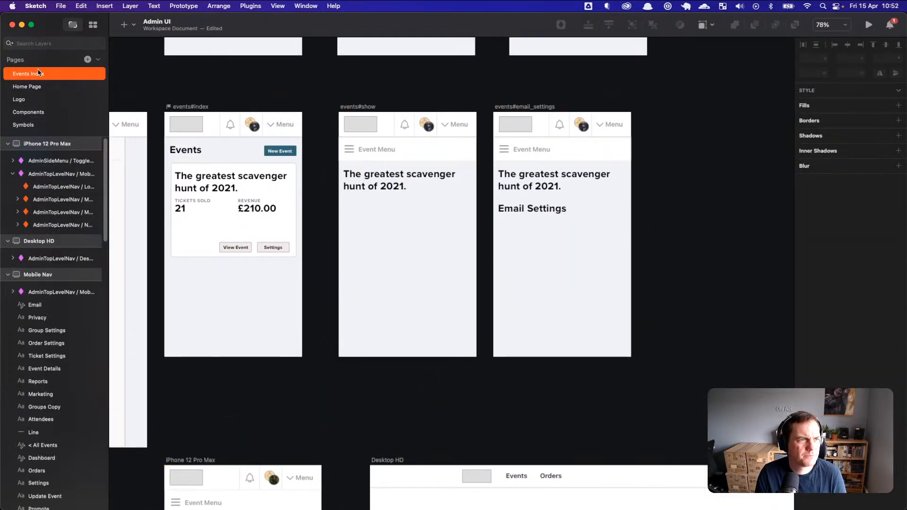
left_click(13, 174)
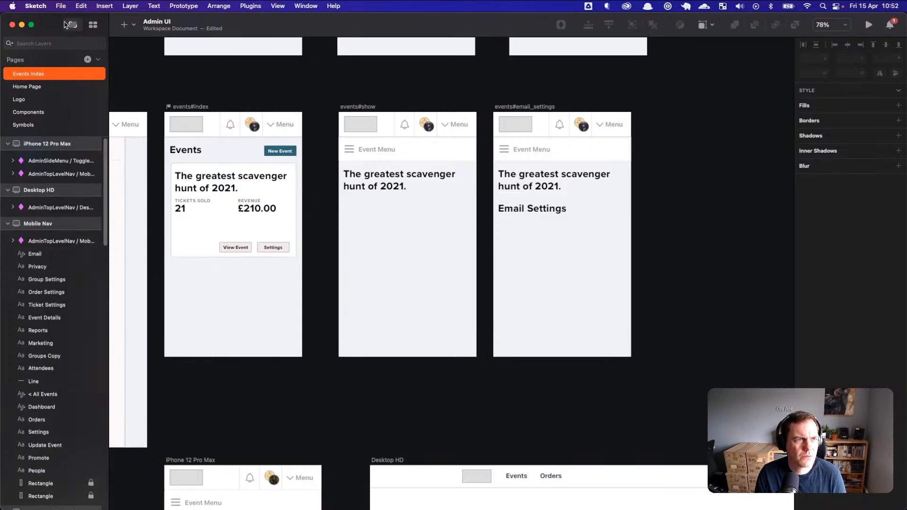
left_click(64, 7)
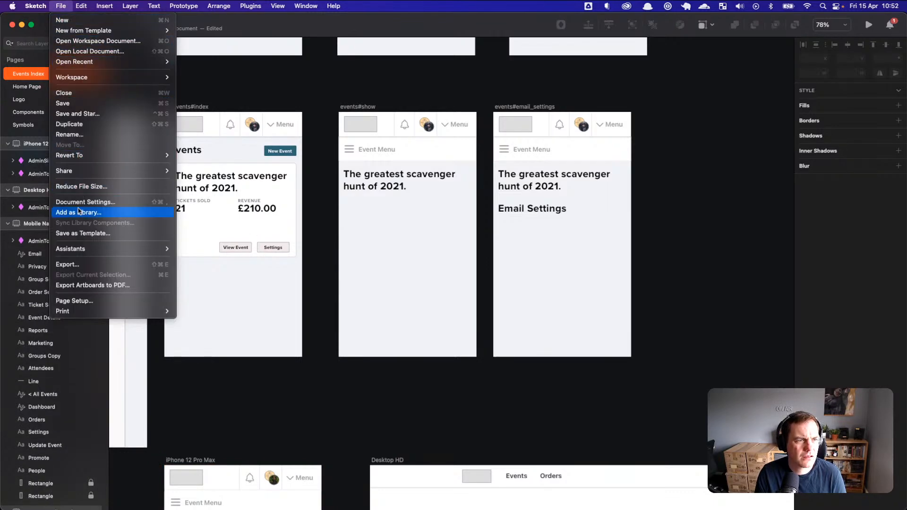
left_click(66, 6)
Step: Insert the ButtonComponent/Default symbol onto the events#show artboard
left_click(126, 24)
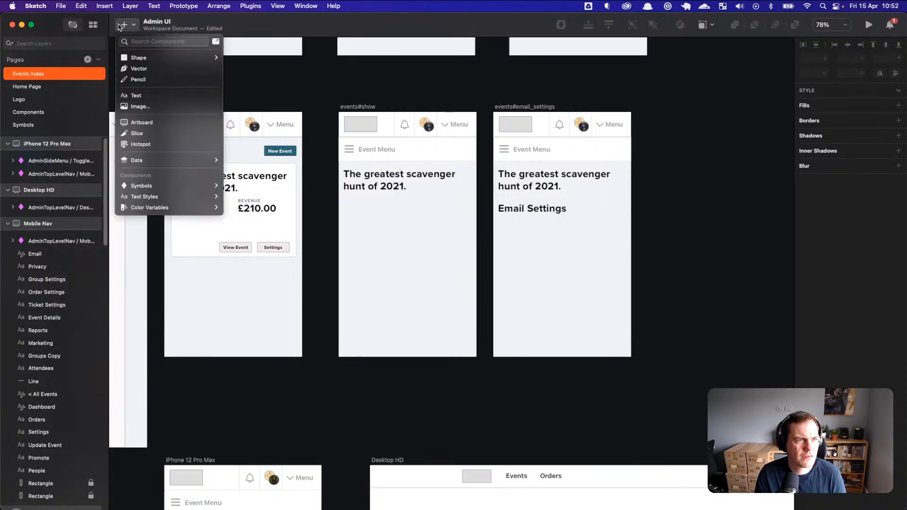
mouse_move(162, 186)
mouse_move(253, 187)
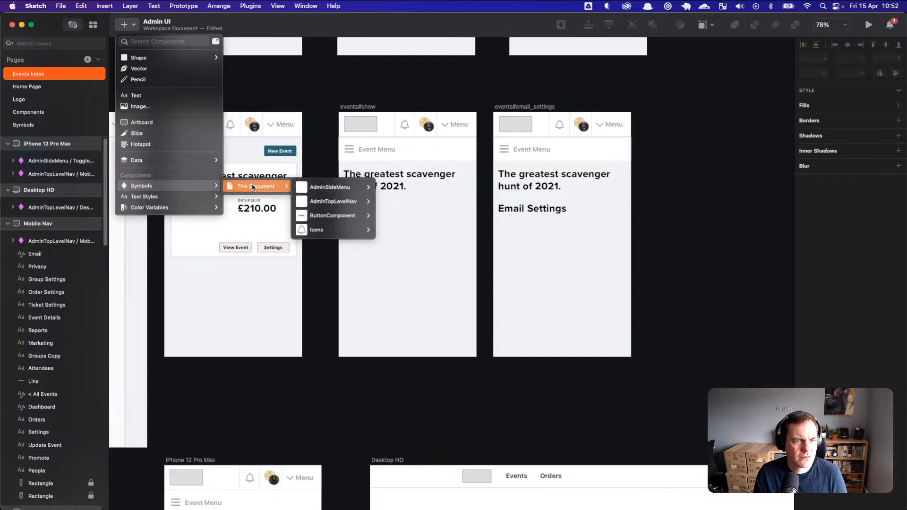
mouse_move(330, 215)
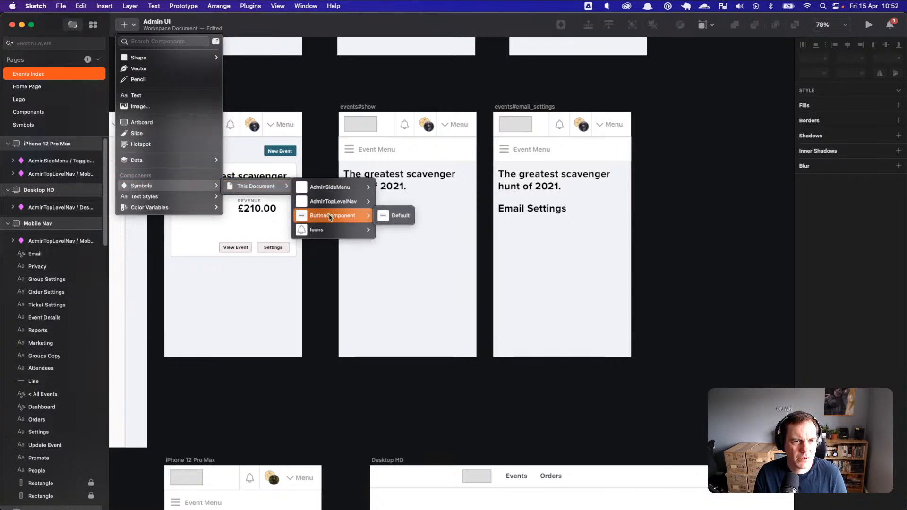
left_click(392, 211)
left_click(414, 221)
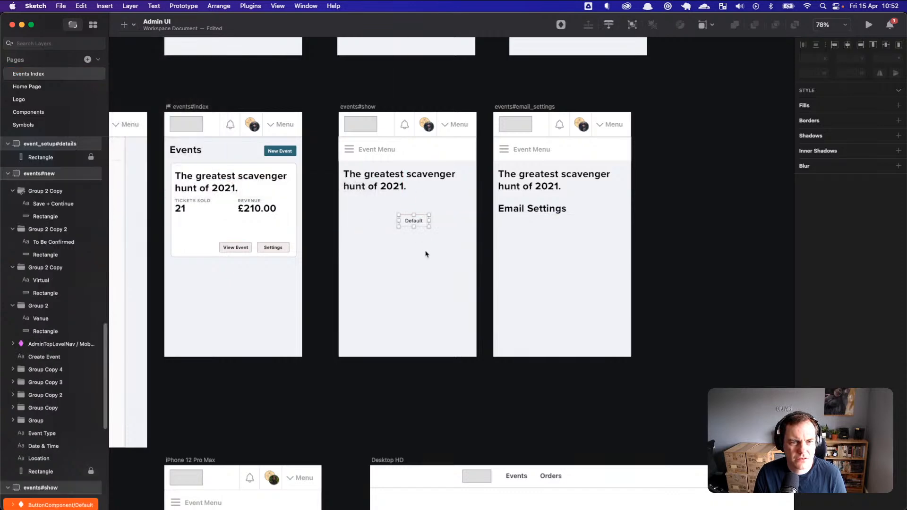
Step: Widen the placed Default button to 332, then go to the Symbols page
left_click(429, 251)
left_click(423, 225)
left_click_drag(429, 220, 521, 224)
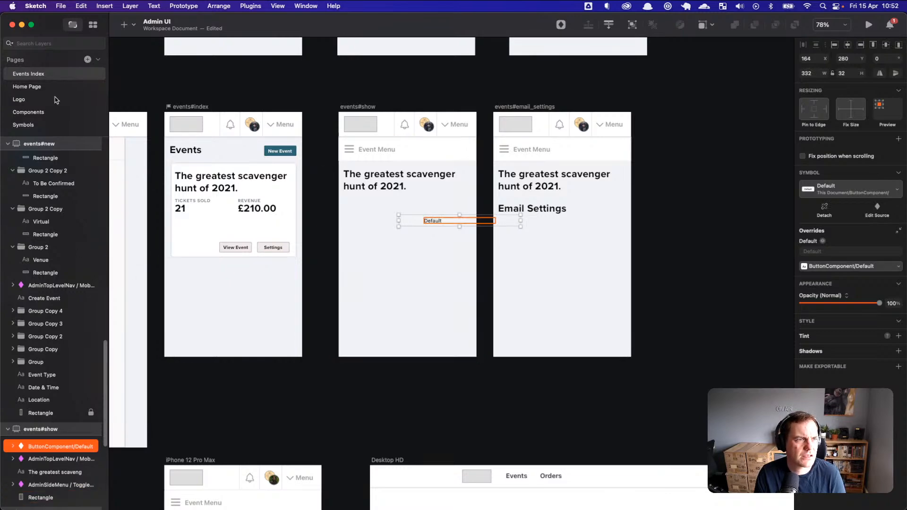
left_click(27, 126)
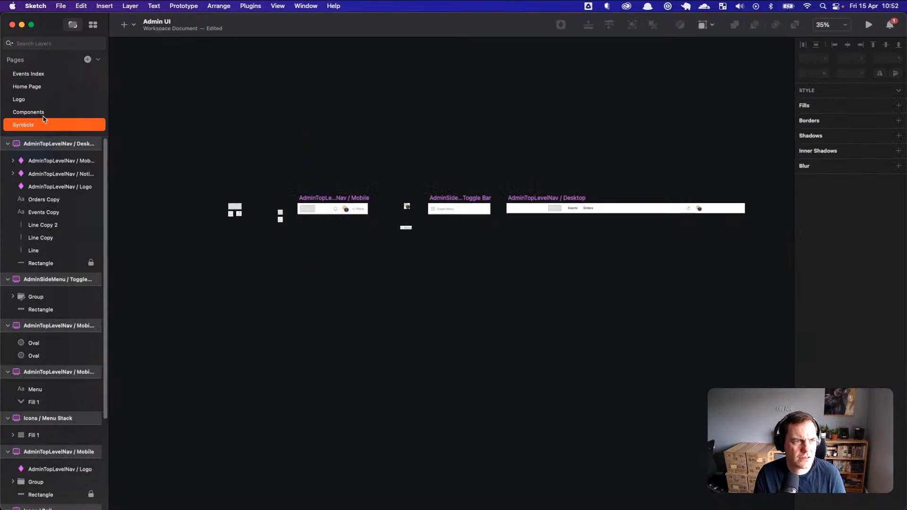
Step: On Components, clear and re-edit the lower Default instance's text override and inspect its layers
left_click(45, 113)
left_click(399, 352)
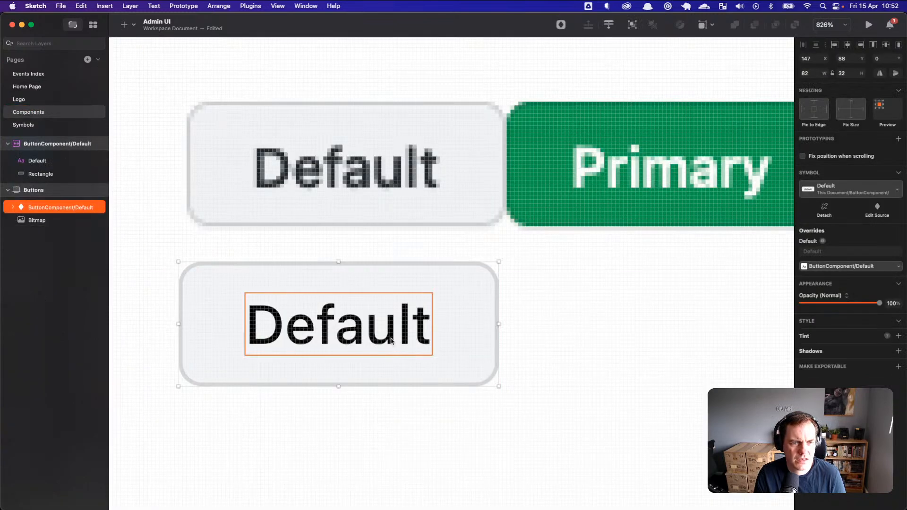
double_click(418, 330)
key("BackSpace")
left_click(437, 328)
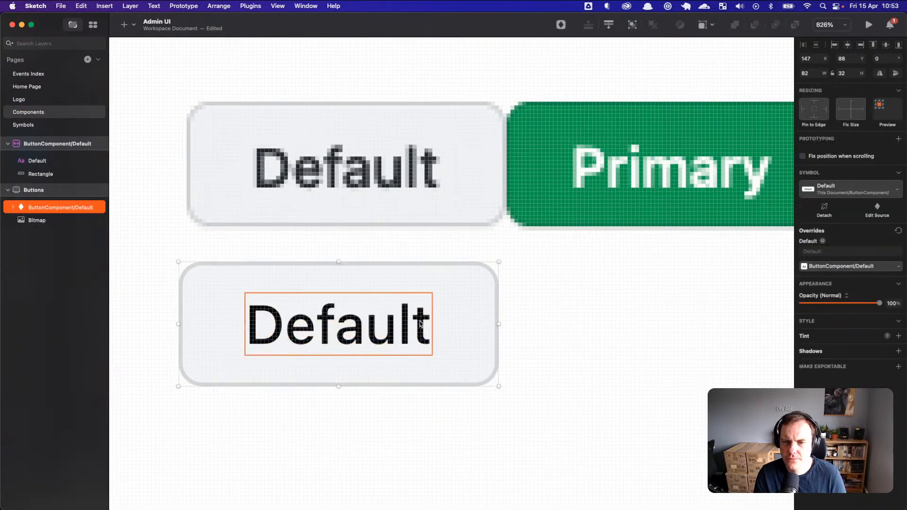
double_click(343, 304)
left_click(11, 209)
left_click(51, 230)
left_click(50, 221)
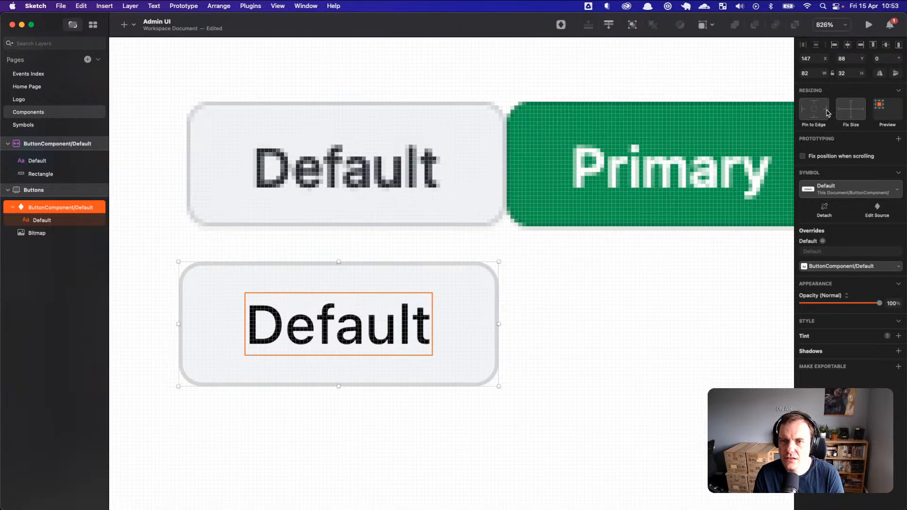
Step: Set Fix Width on the Default instance and nudge it slightly right
left_click(861, 113)
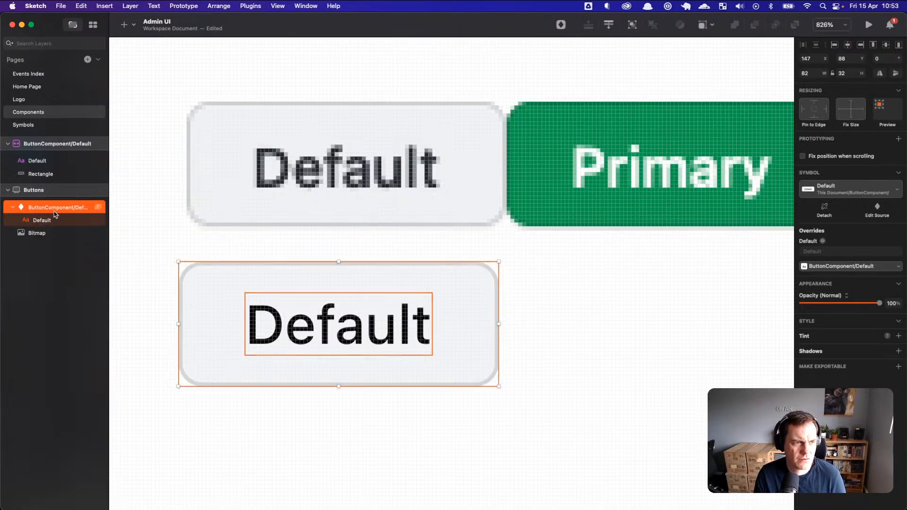
right_click(284, 166)
left_click(60, 211)
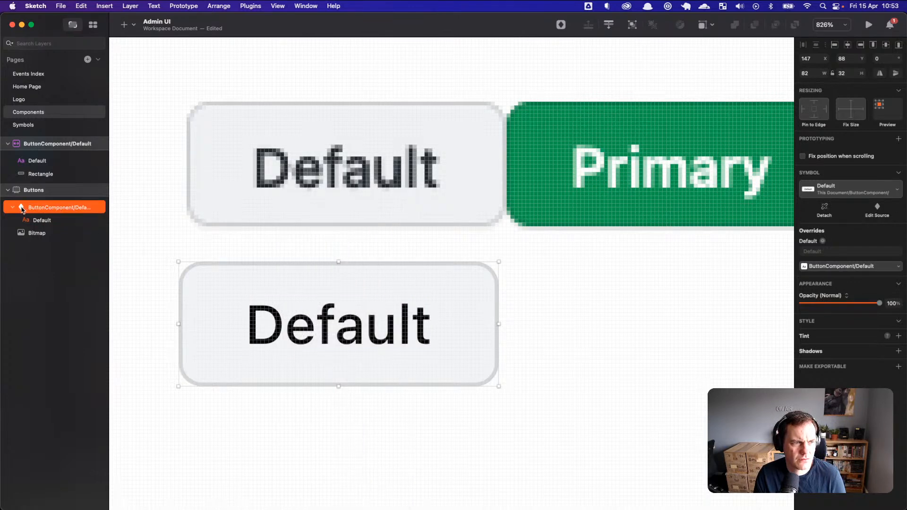
key("Right")
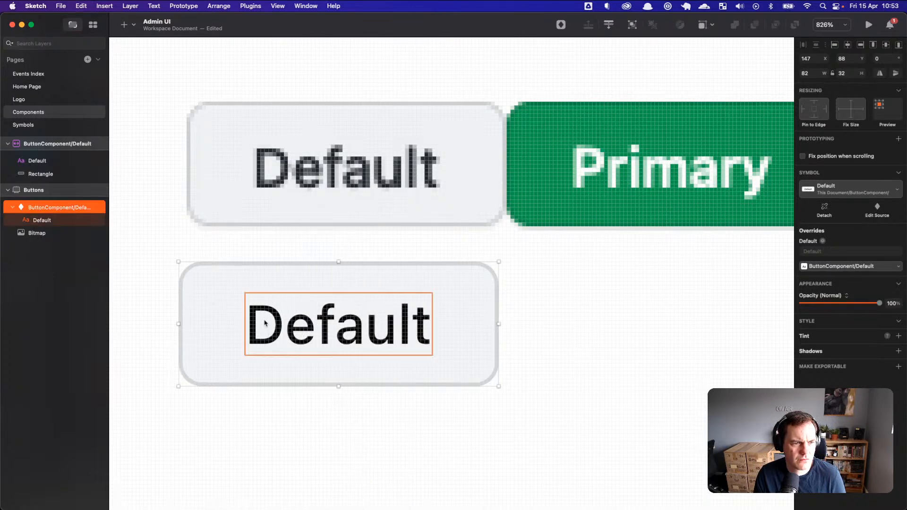
right_click(279, 324)
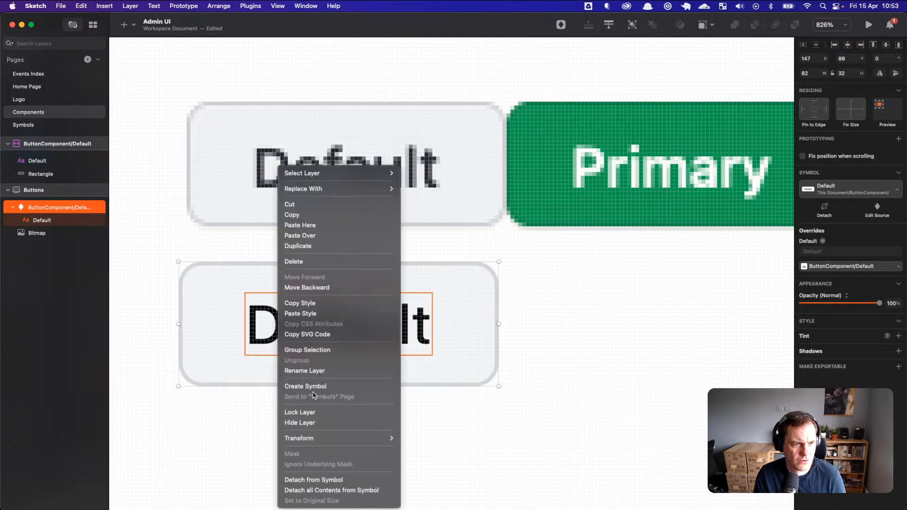
left_click(48, 222)
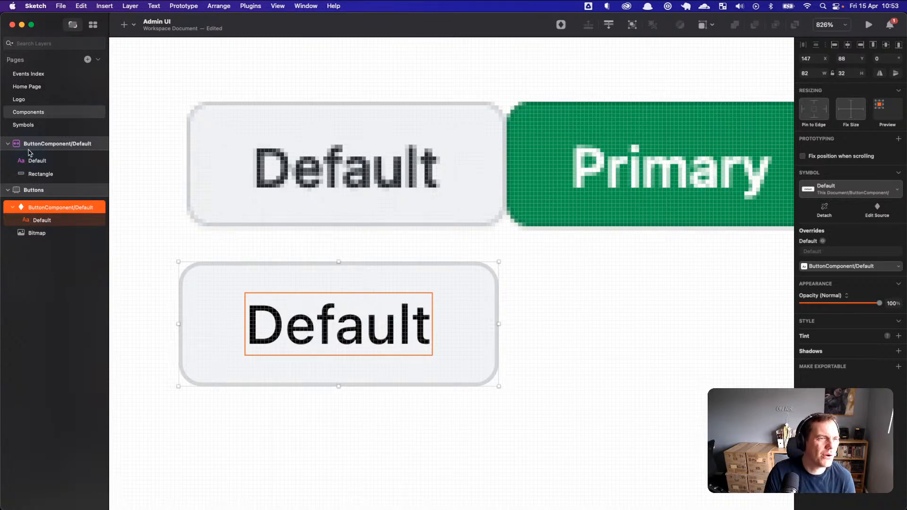
Step: Move the Default button instance under the top button row
left_click(42, 163)
left_click(43, 174)
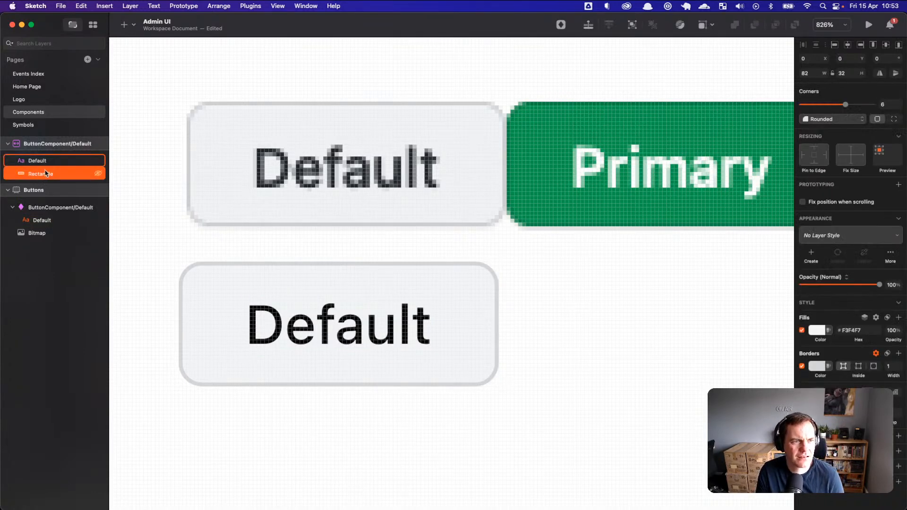
left_click(40, 144)
left_click(33, 162)
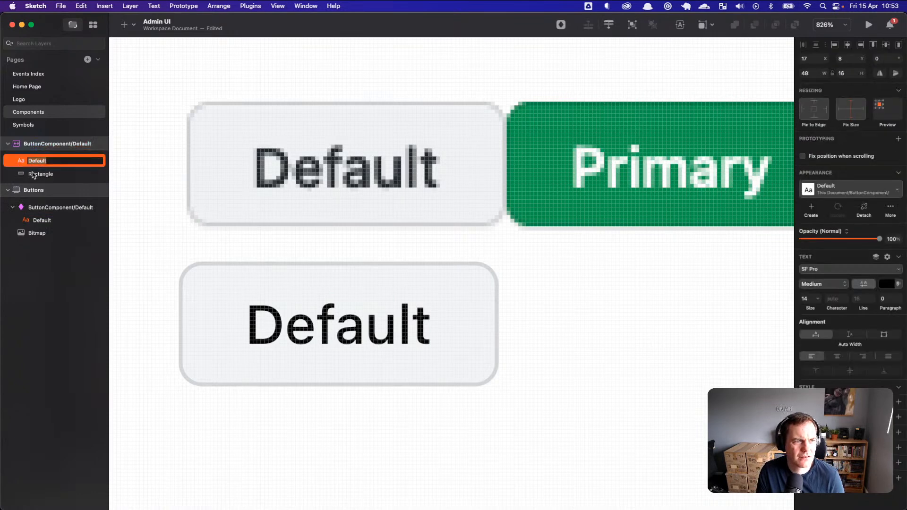
double_click(32, 173)
left_click(19, 163)
left_click(45, 192)
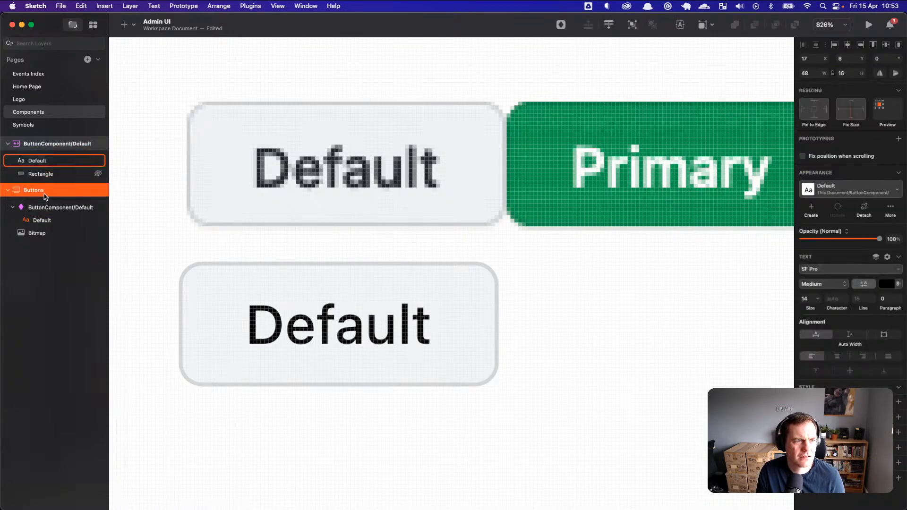
left_click(30, 207)
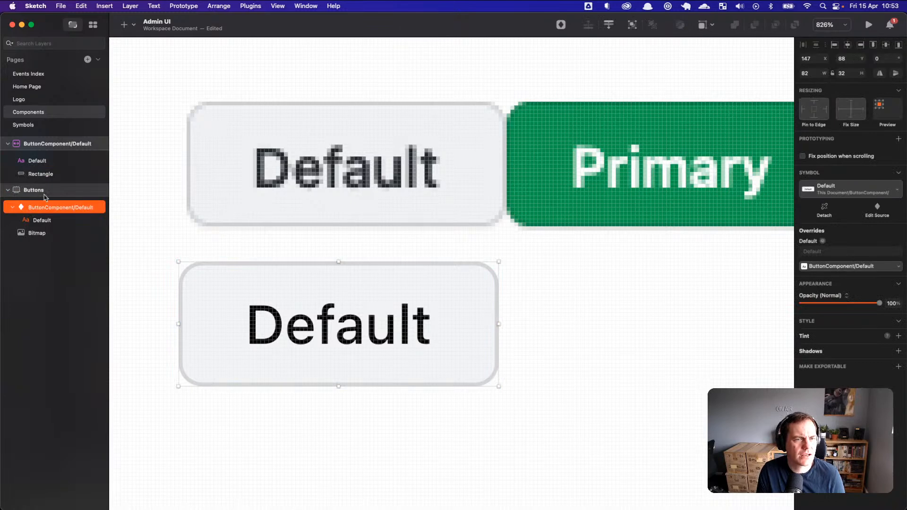
scroll(265, 251, "down", 10)
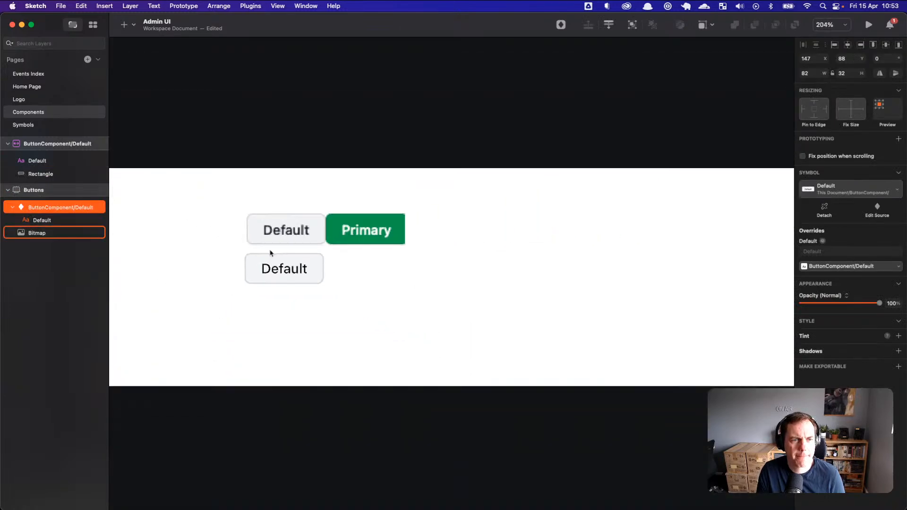
scroll(270, 252, "down", 3)
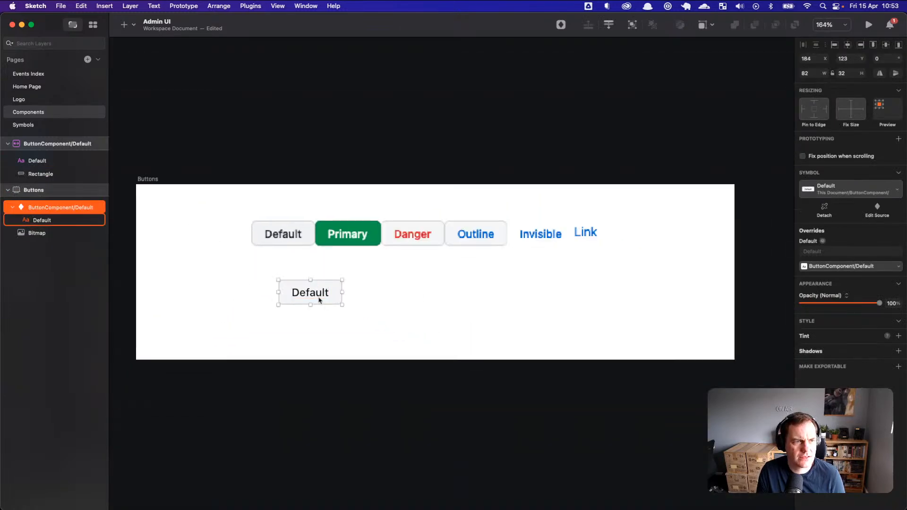
left_click_drag(324, 299, 296, 270)
Step: Send the ButtonComponent/Default symbol source to the Symbols page
left_click(54, 144)
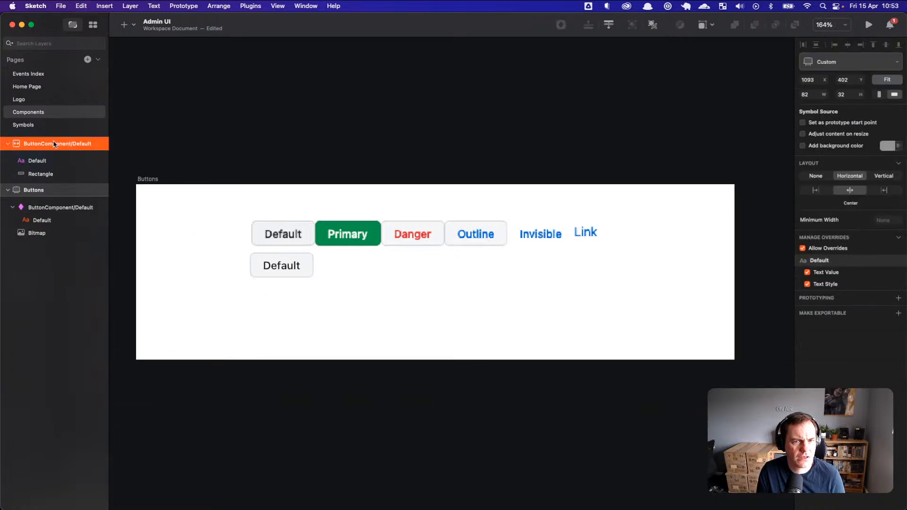
left_click(38, 161)
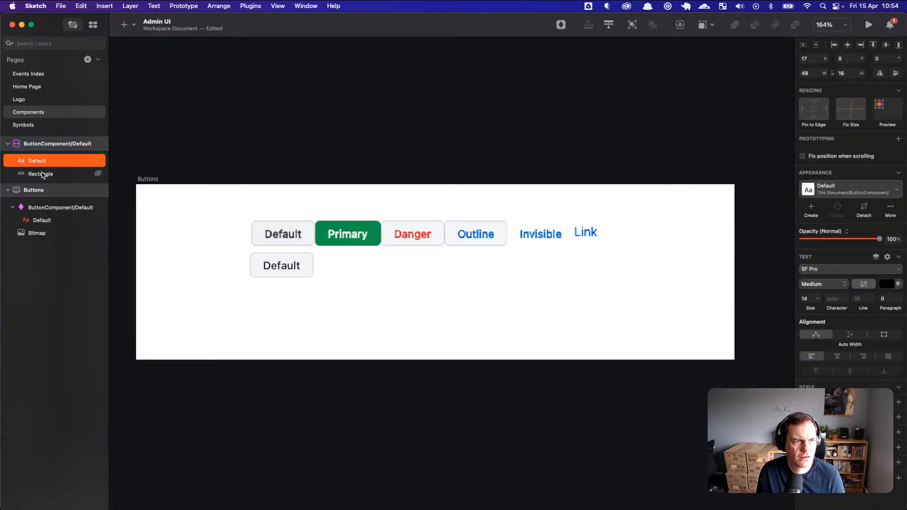
double_click(42, 173)
left_click(37, 160)
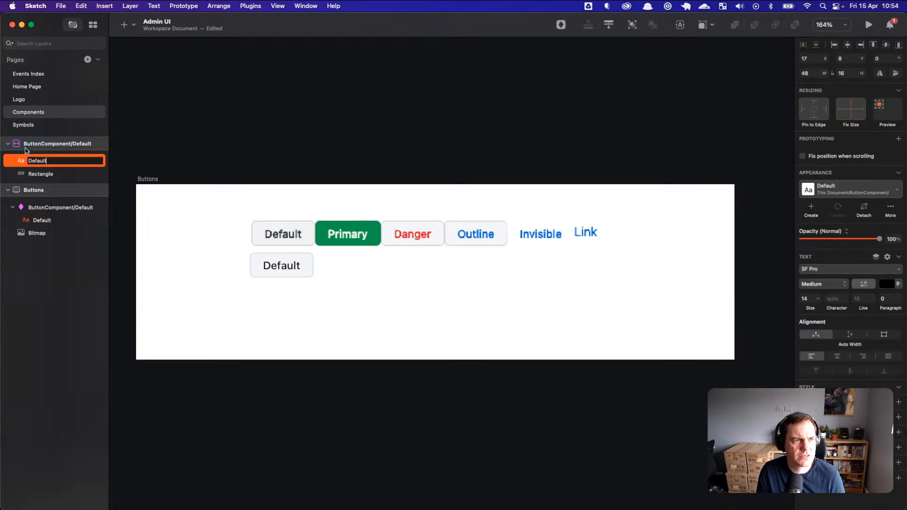
left_click(22, 147)
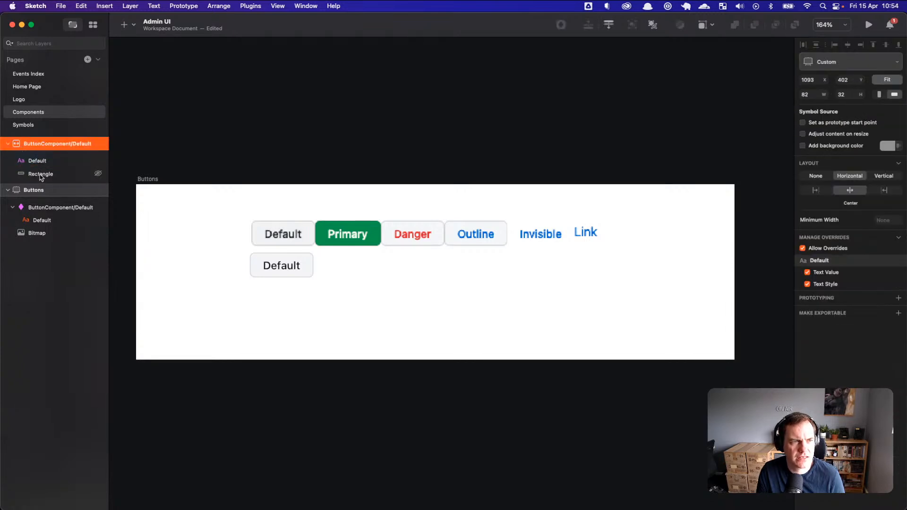
left_click(40, 175)
left_click(37, 160)
left_click(31, 145)
right_click(32, 147)
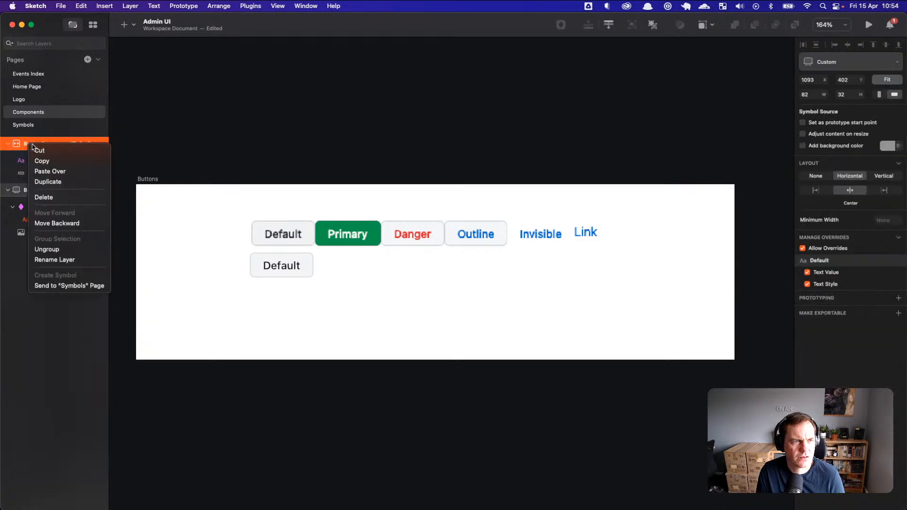
left_click(66, 286)
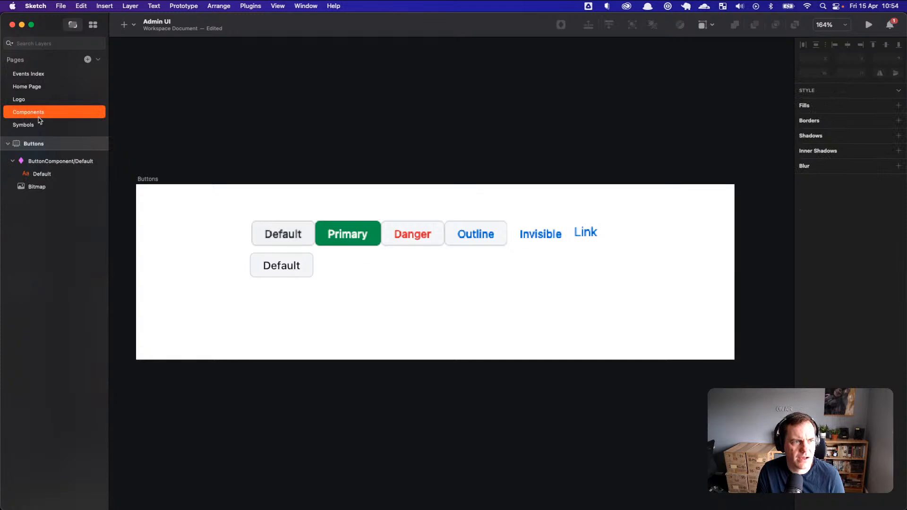
Step: Check the moved button symbol on the Symbols page, then return to Components
left_click(40, 125)
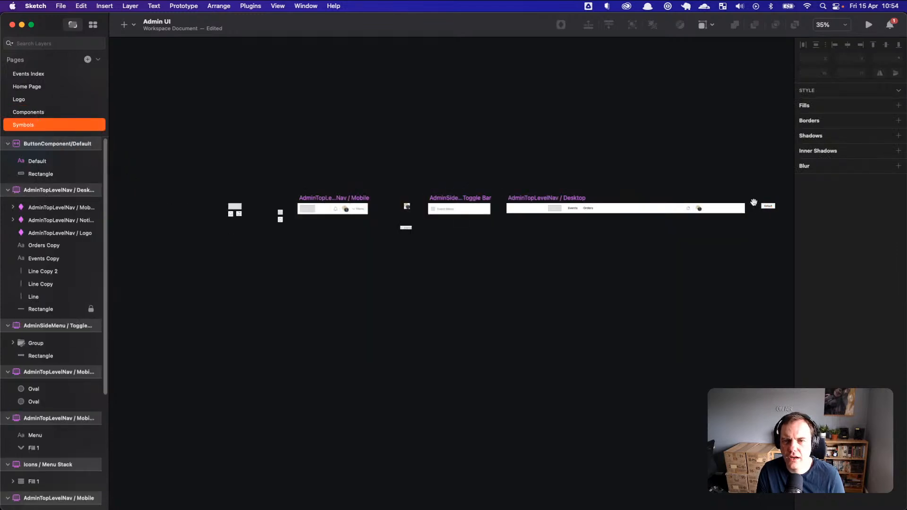
left_click_drag(753, 201, 653, 204)
key("Page_Up")
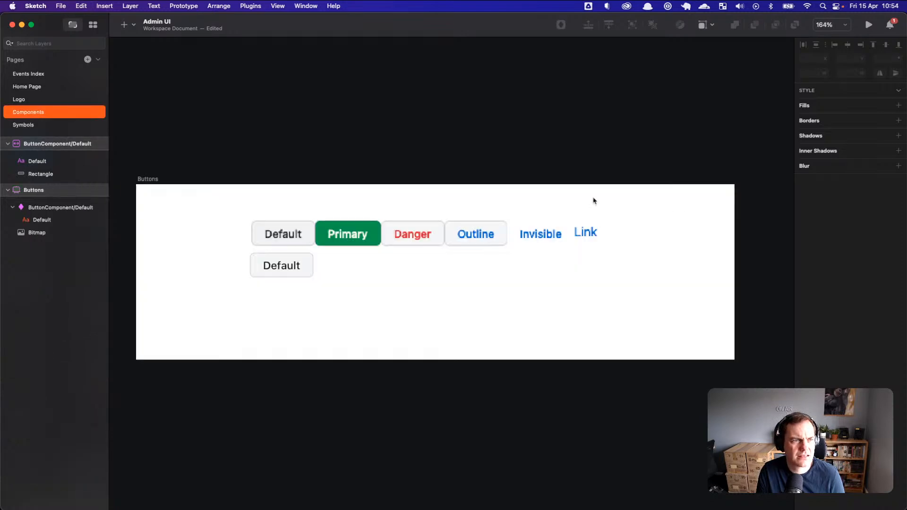
Step: Drag out a stray Default button group copy, then delete it
left_click(41, 145)
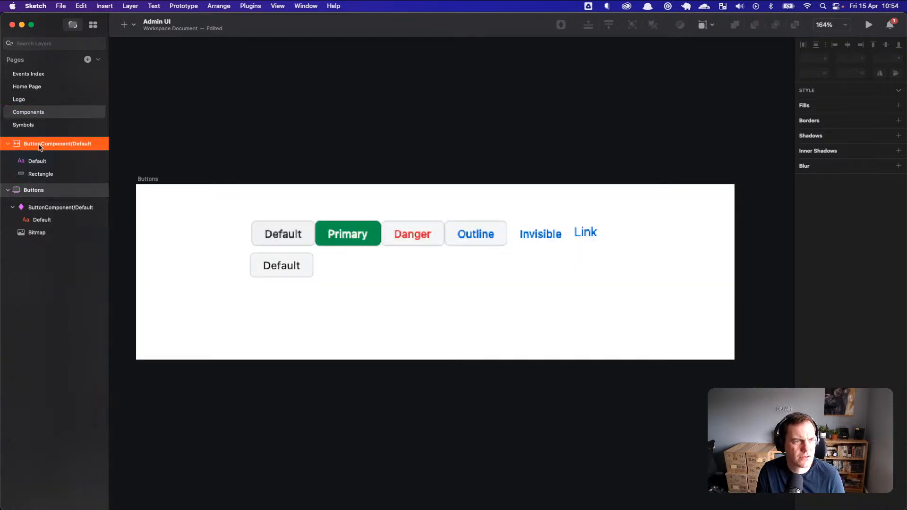
left_click_drag(60, 142, 193, 227)
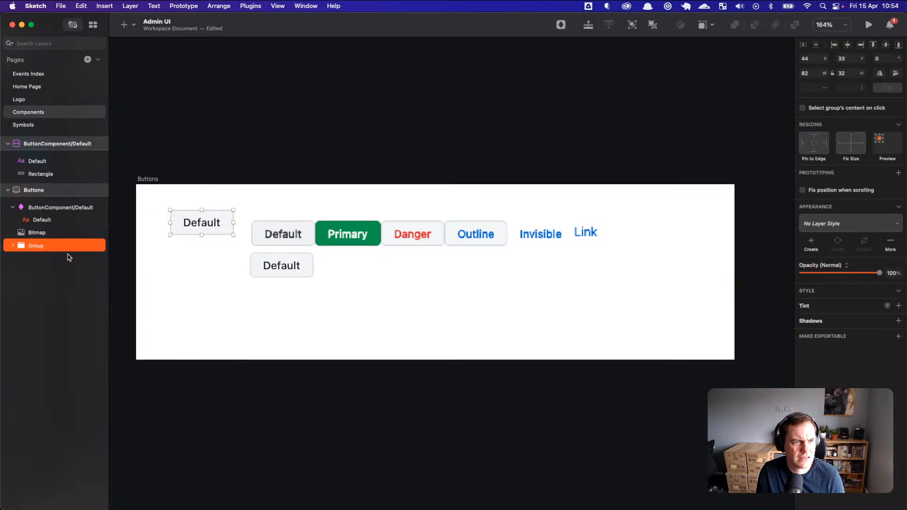
left_click(11, 245)
left_click(43, 259)
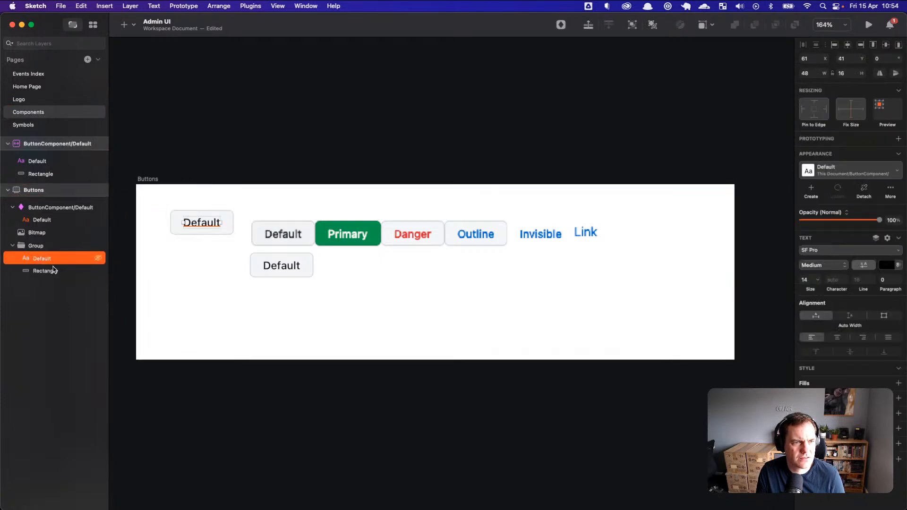
left_click(45, 270)
left_click(180, 285)
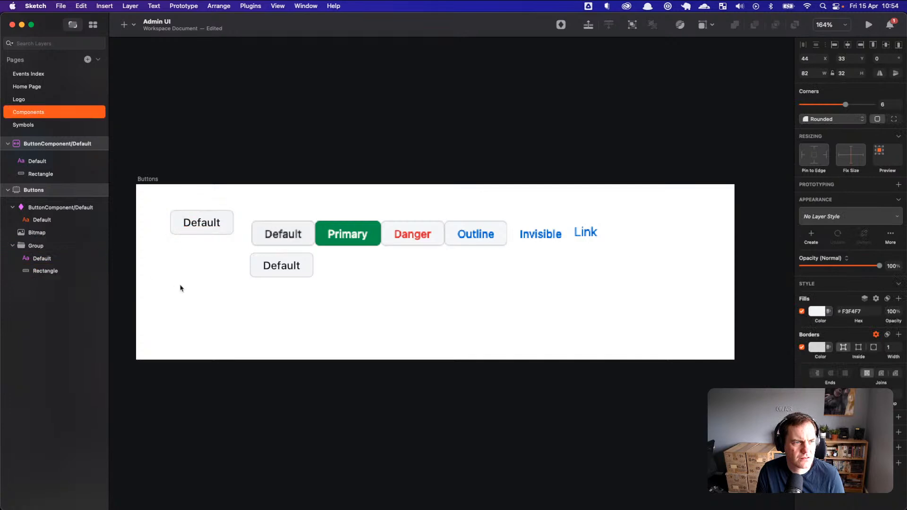
left_click(66, 246)
left_click_drag(189, 224, 191, 226)
key("Delete")
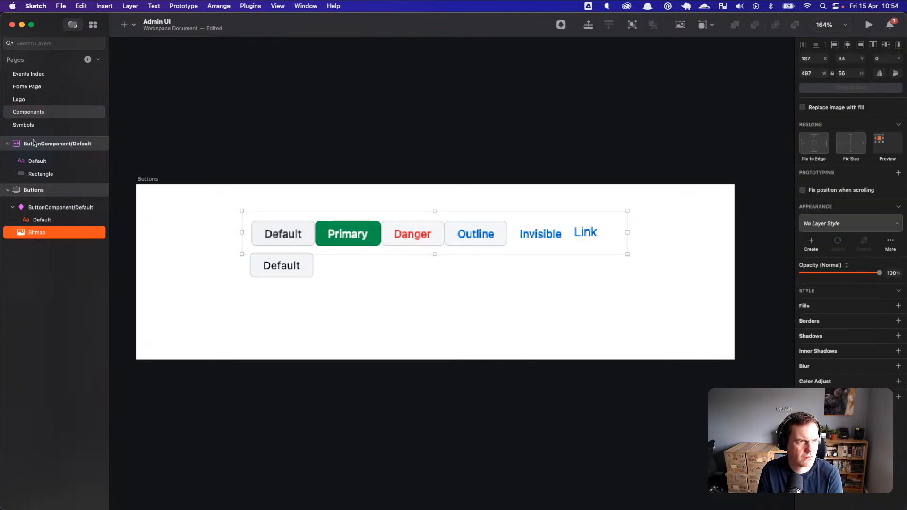
Step: Move the Default instance down and left, then select the source's Rectangle layer
left_click(34, 144)
left_click_drag(316, 226, 335, 204)
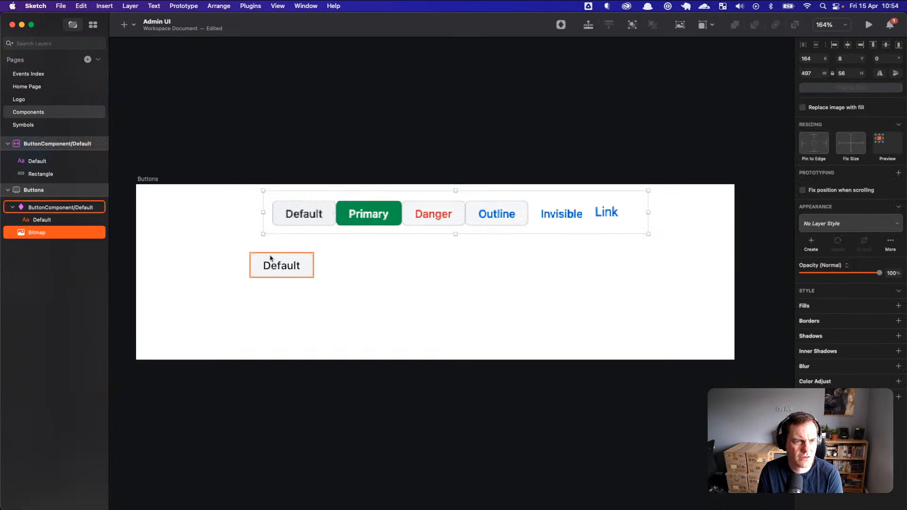
left_click_drag(271, 251, 229, 298)
left_click_drag(278, 268, 233, 306)
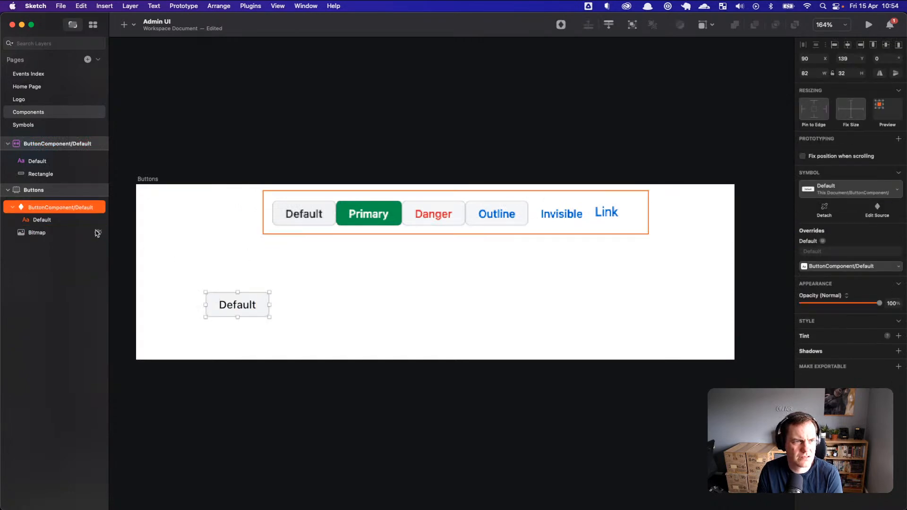
right_click(83, 208)
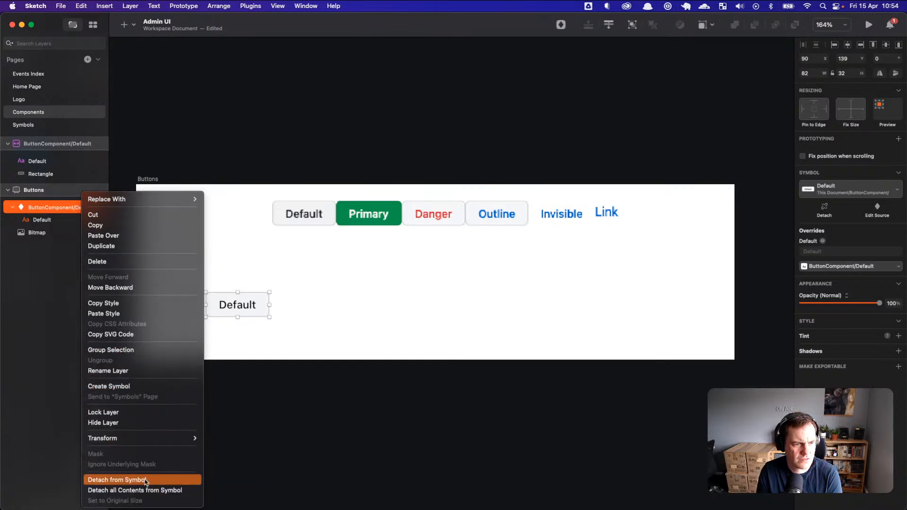
left_click(166, 262)
left_click(71, 161)
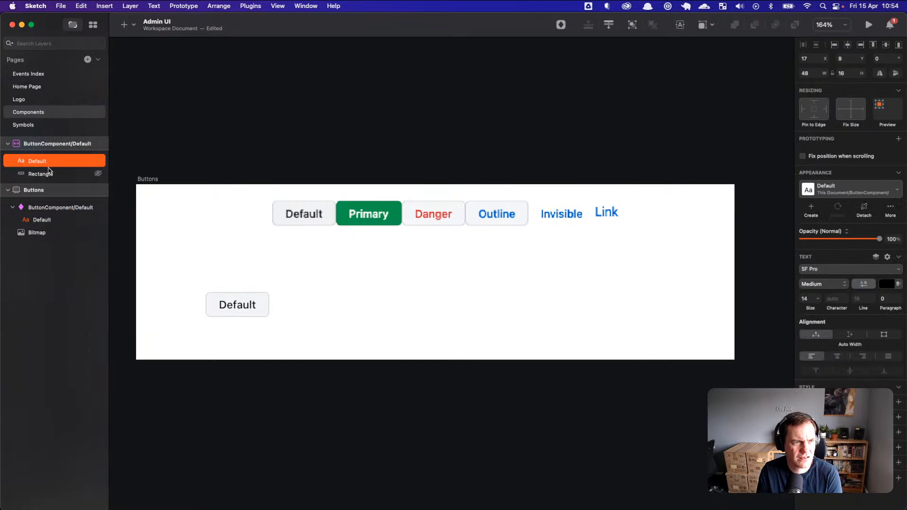
left_click(85, 174)
key("super+r")
scroll(250, 239, "up", 2)
scroll(282, 237, "down", 5)
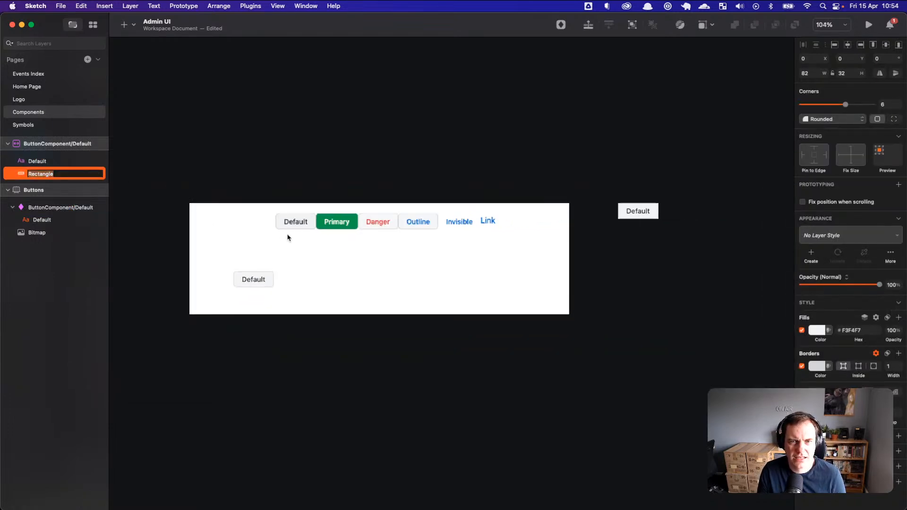
Step: Try moving the ButtonComponent/Default symbol source onto the Buttons artboard, then undo it
left_click(638, 210)
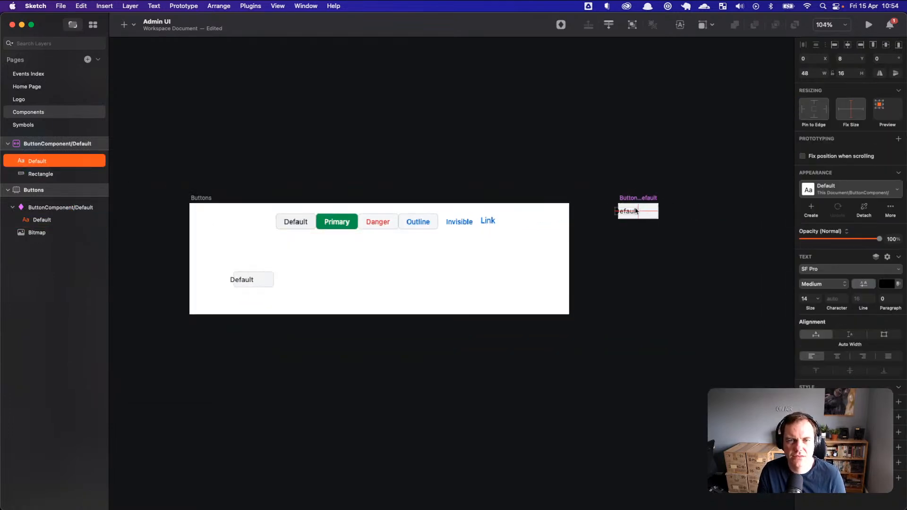
left_click_drag(643, 199, 620, 199)
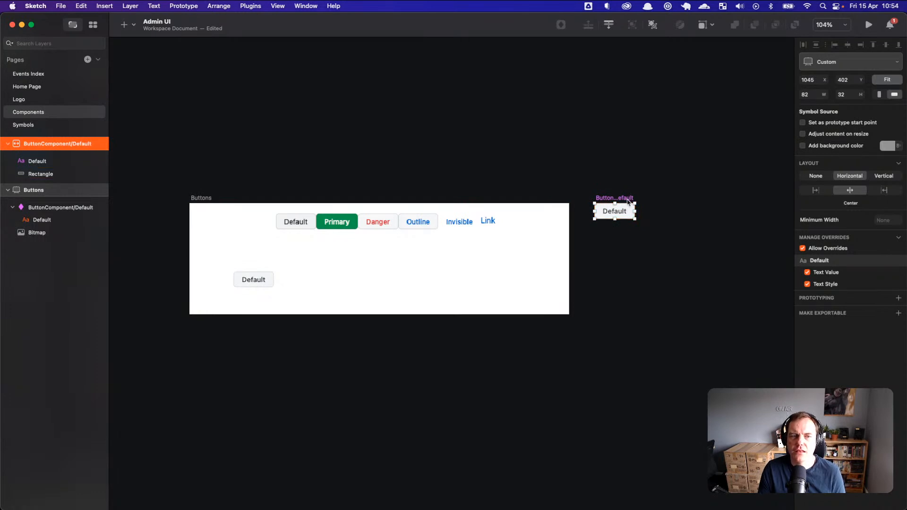
left_click_drag(629, 199, 458, 255)
left_click(486, 282)
scroll(474, 286, "down", 2)
scroll(455, 276, "up", 10)
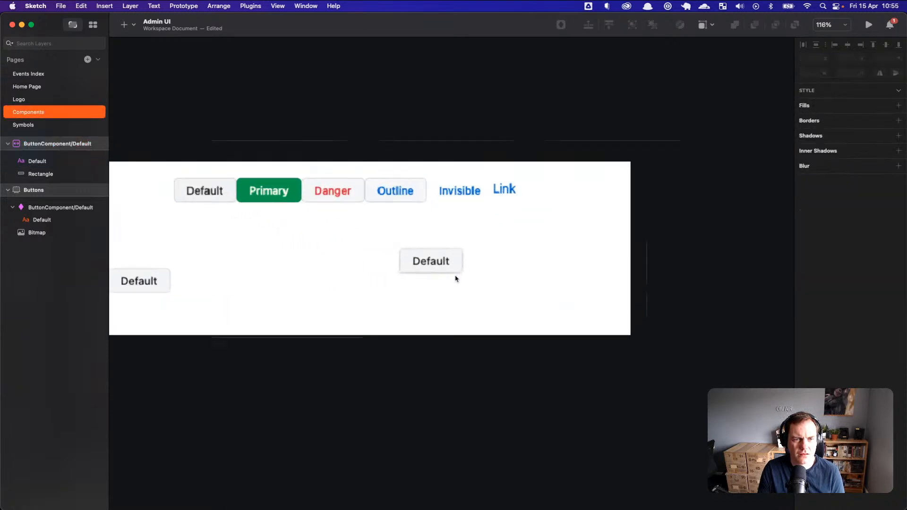
scroll(458, 283, "up", 5)
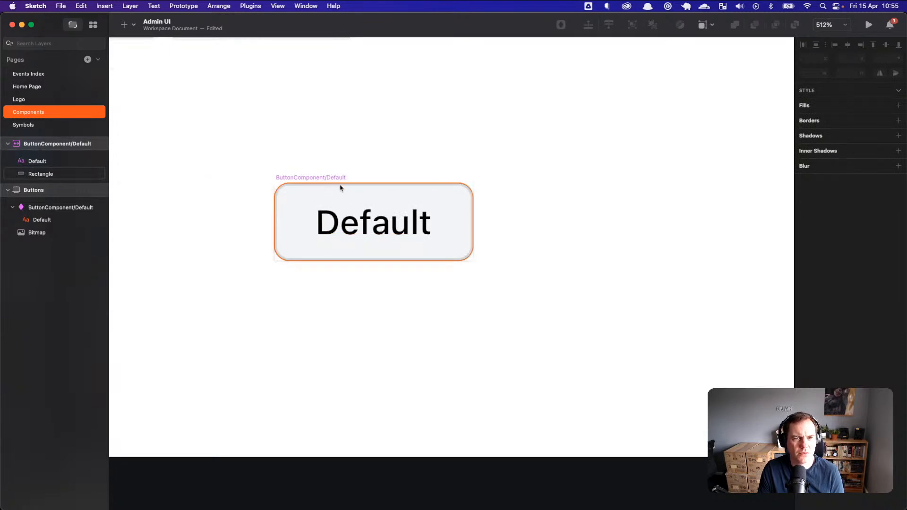
key("super+z")
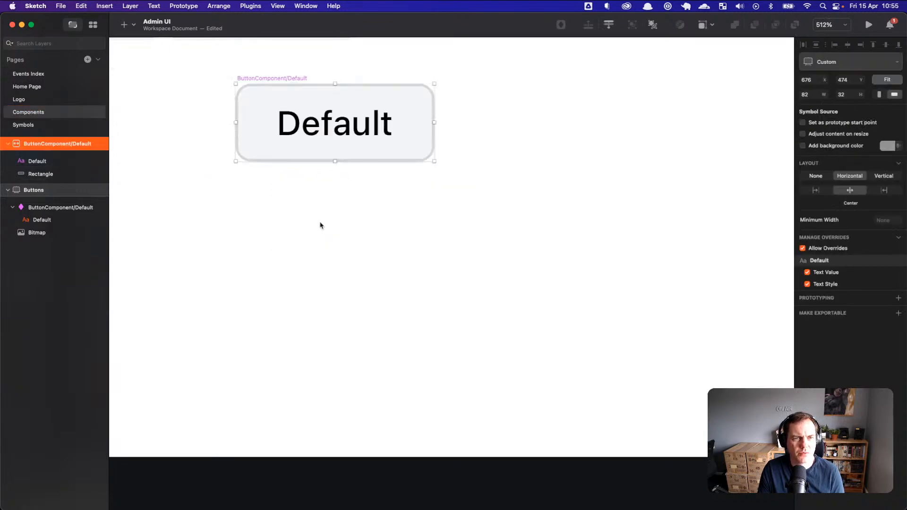
key("super+shift+z")
scroll(381, 231, "up", 2)
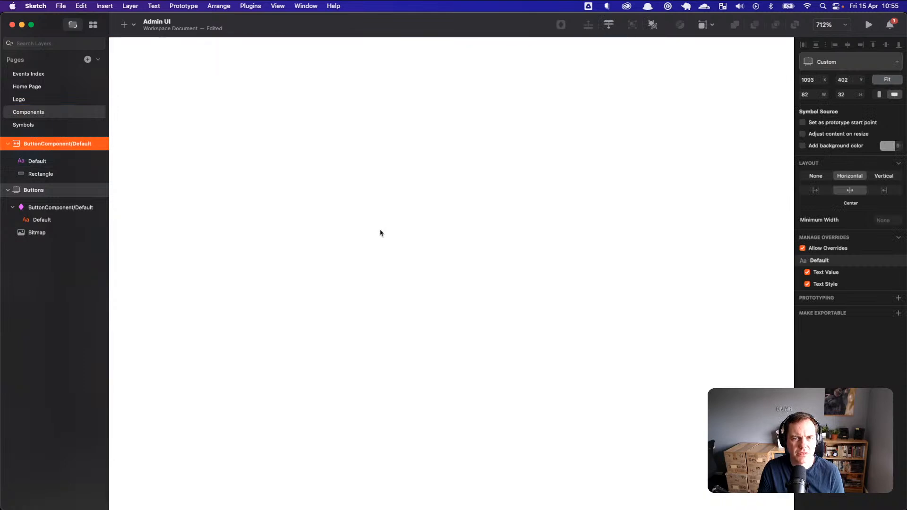
scroll(380, 232, "down", 10)
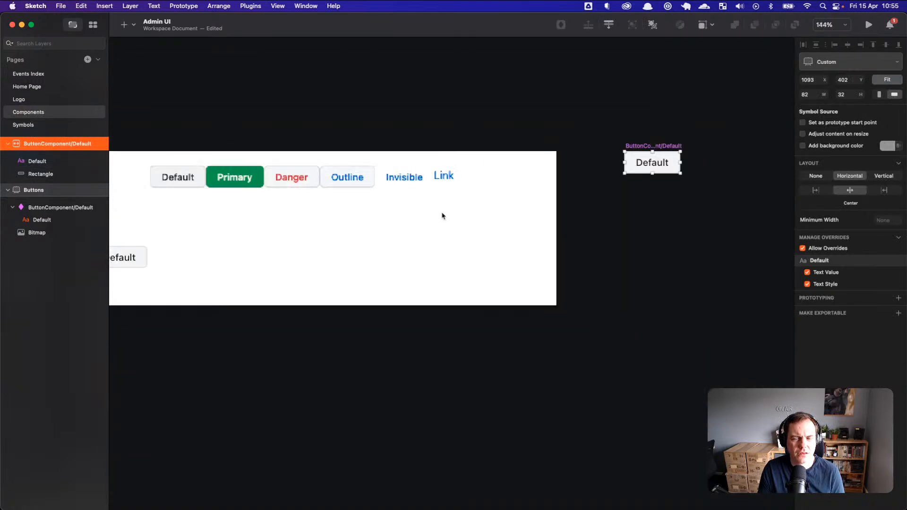
Step: Place the symbol source above the Buttons artboard's top-left at x 221, y 328
left_click_drag(649, 149, 610, 150)
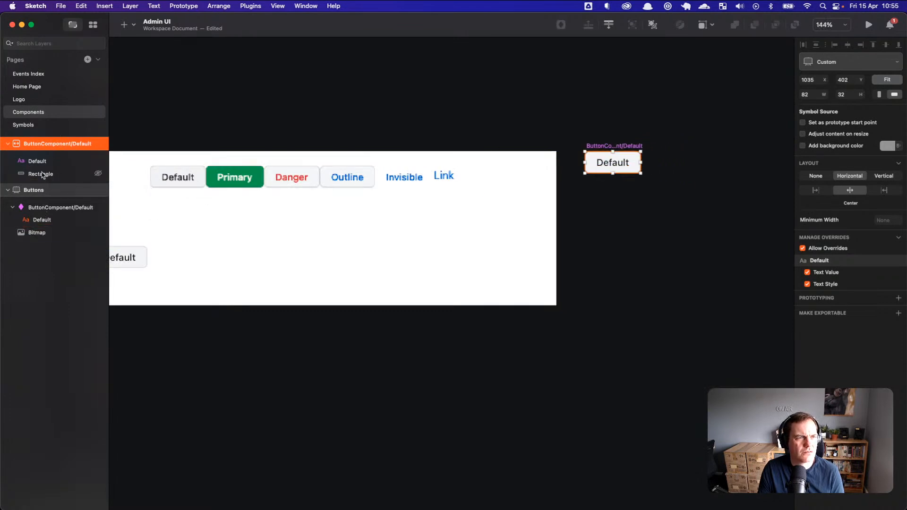
scroll(306, 253, "left", 5)
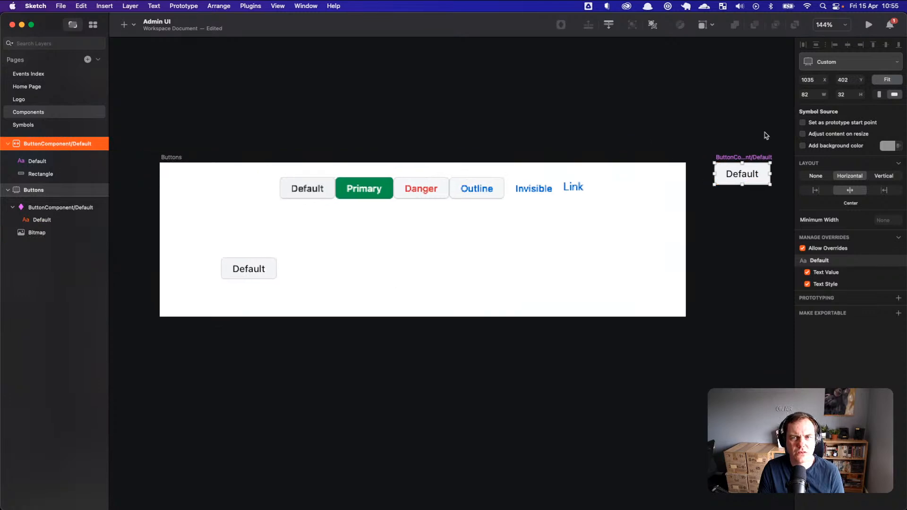
left_click_drag(753, 158, 197, 107)
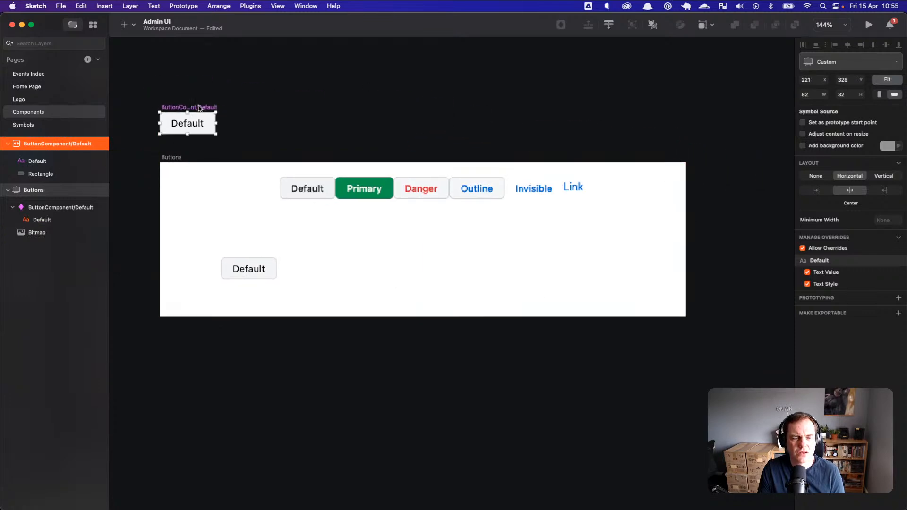
key("super+Tab")
key("super+Tab")
key("super+Tab")
key("super+Tab")
key("super+Tab")
key("super+Tab")
key("super+Tab")
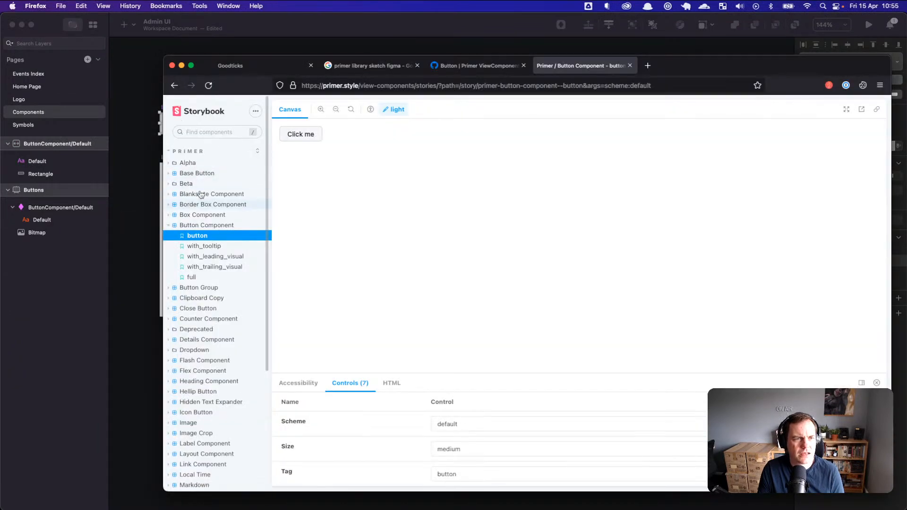
Step: Open the Primer ViewComponents Button docs and scroll through the Components sidebar
left_click(472, 66)
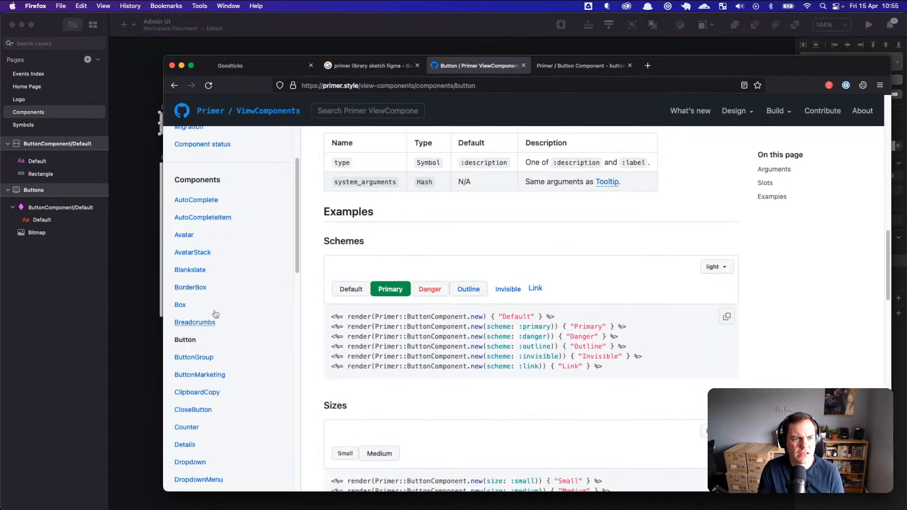
scroll(204, 264, "down", 5)
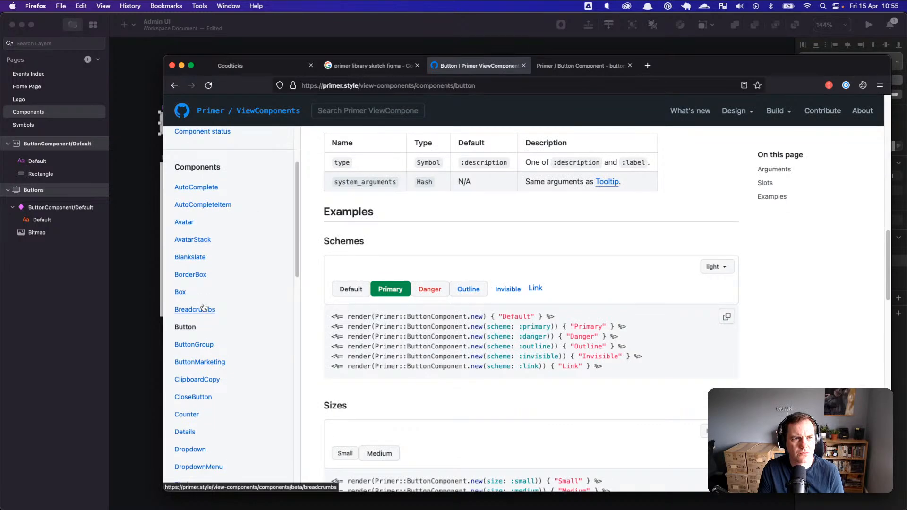
scroll(205, 308, "down", 10)
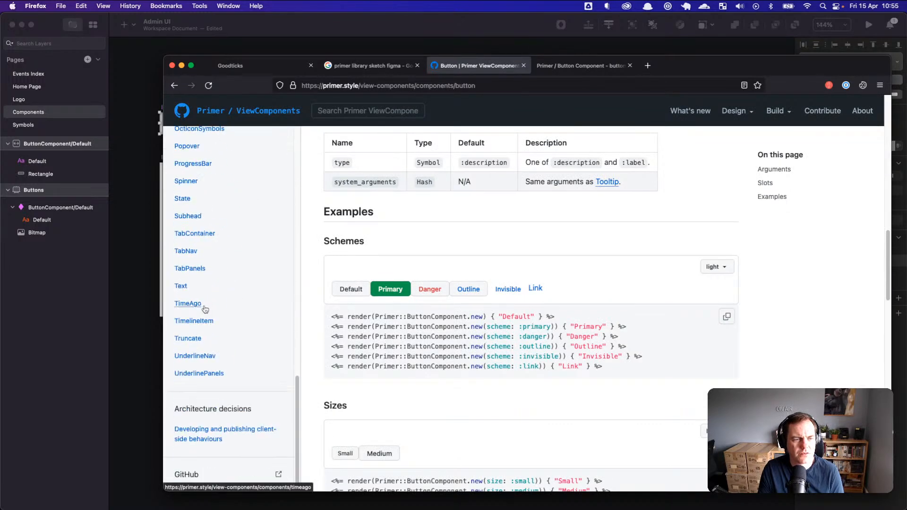
scroll(205, 311, "up", 10)
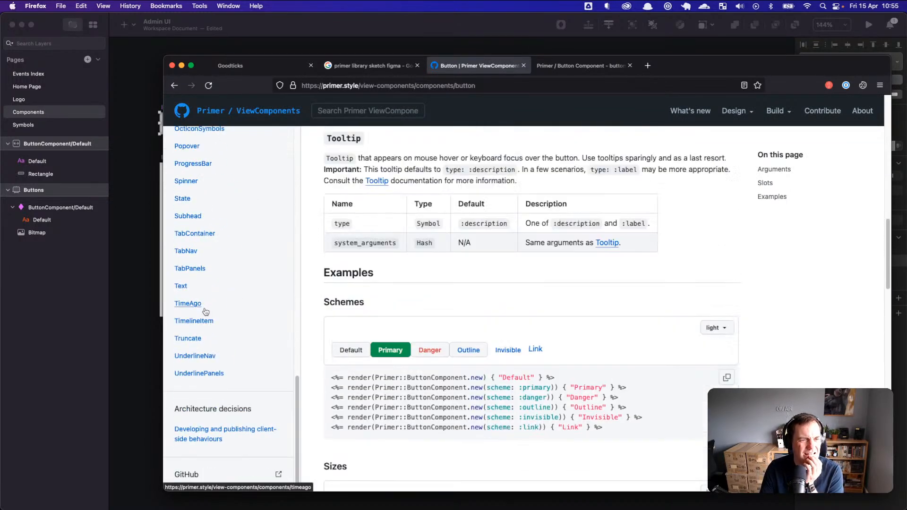
scroll(209, 309, "up", 8)
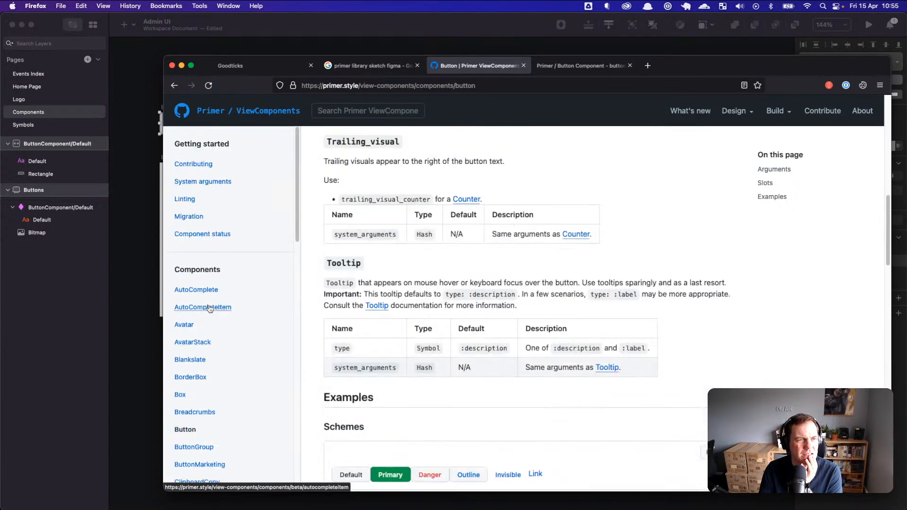
scroll(218, 305, "down", 4)
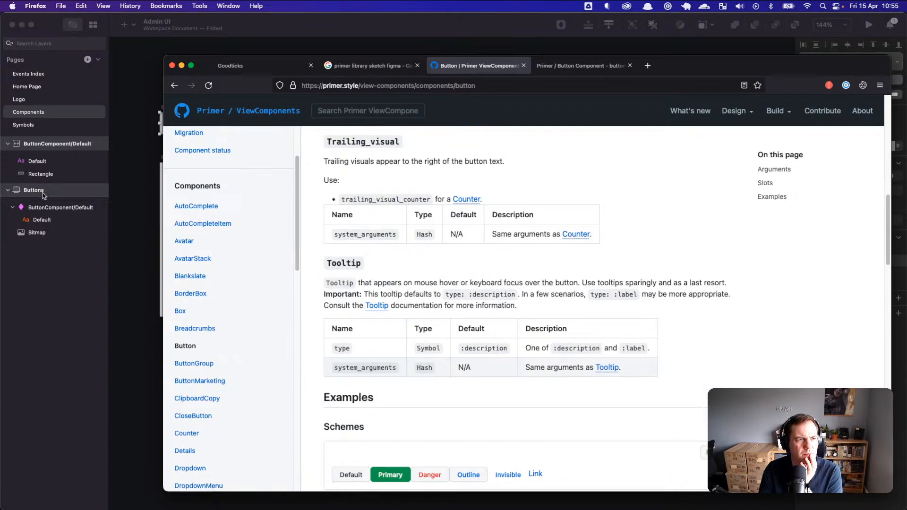
Step: Read the BorderBox documentation page, then bring Sketch back to the front
left_click(190, 293)
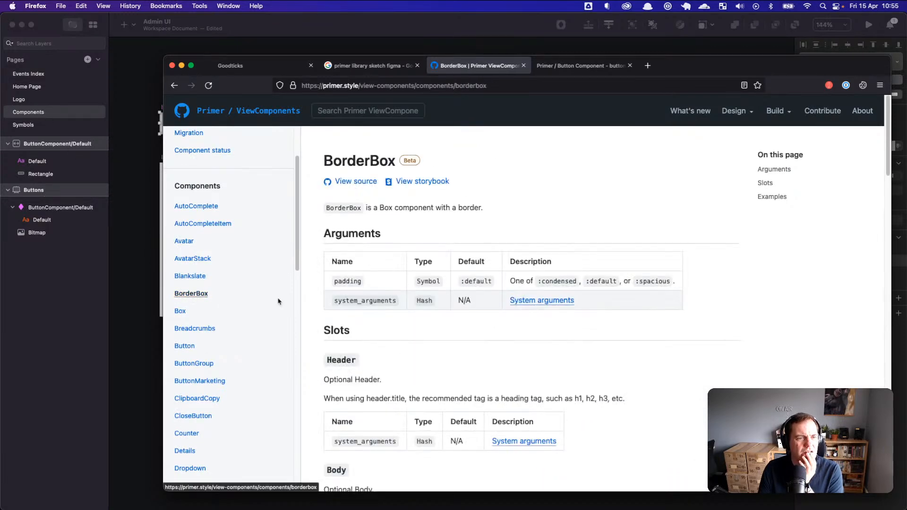
scroll(388, 330, "down", 10)
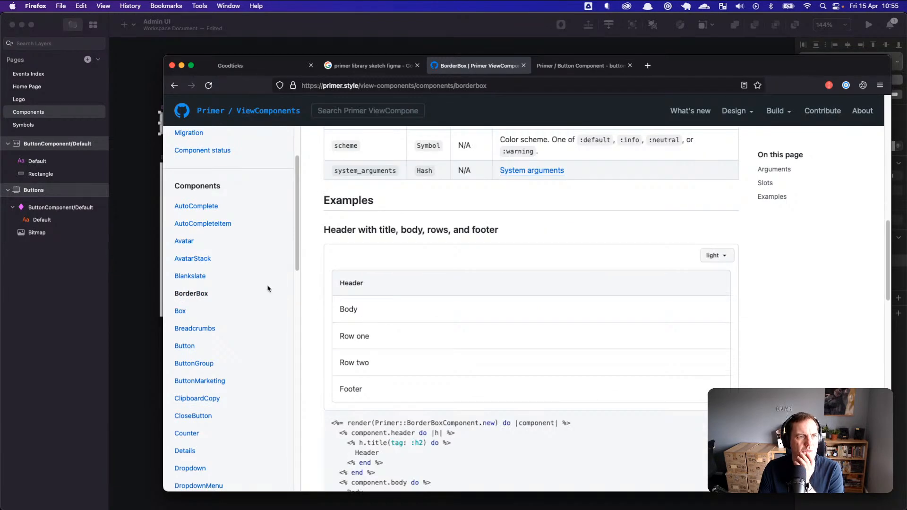
scroll(207, 257, "down", 3)
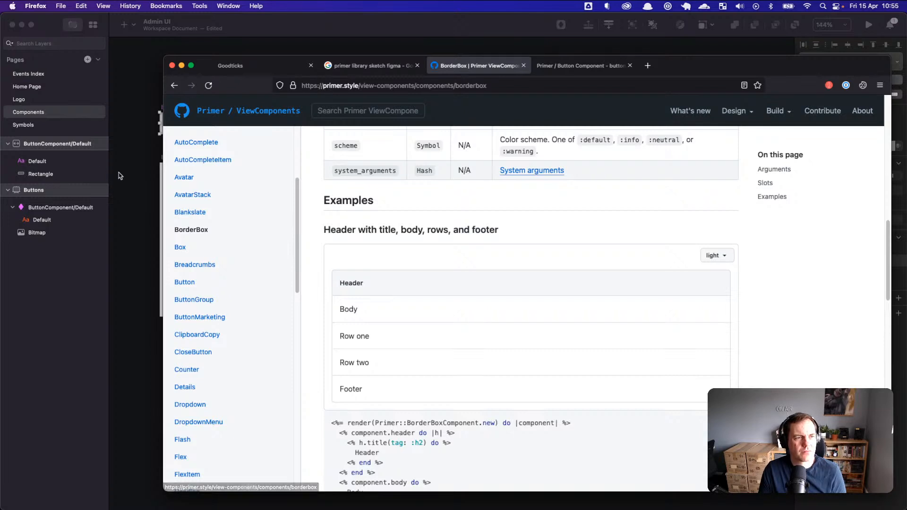
left_click(112, 149)
Step: Select the ButtonComponent/Default symbol source and nudge it slightly down
left_click(231, 161)
left_click(198, 107)
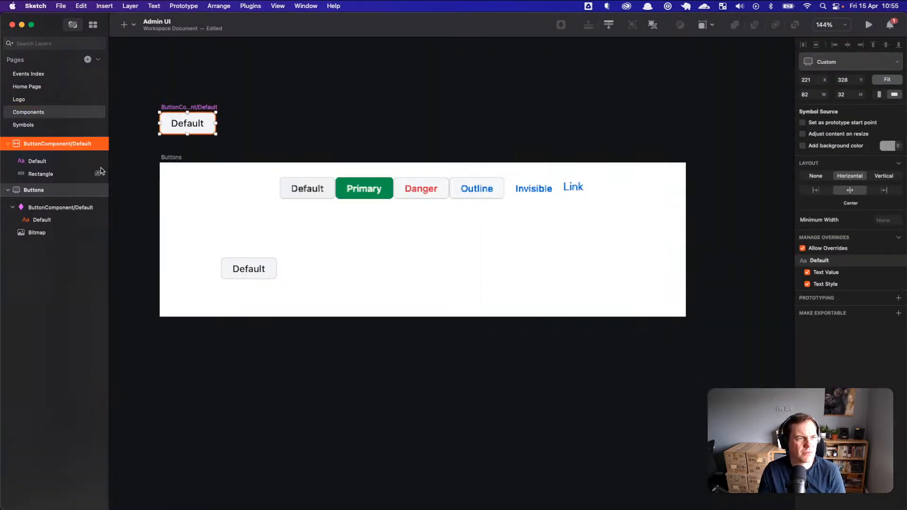
left_click(44, 125)
left_click(66, 113)
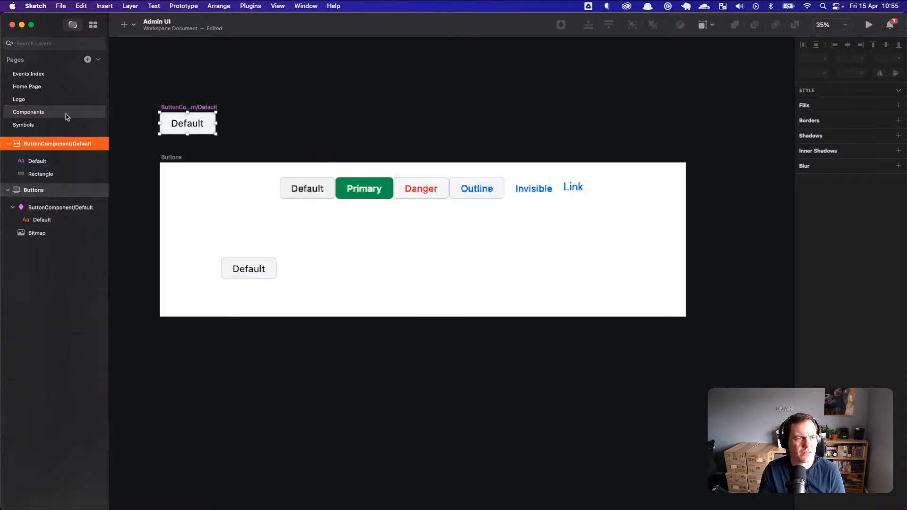
left_click(263, 265)
left_click(198, 124)
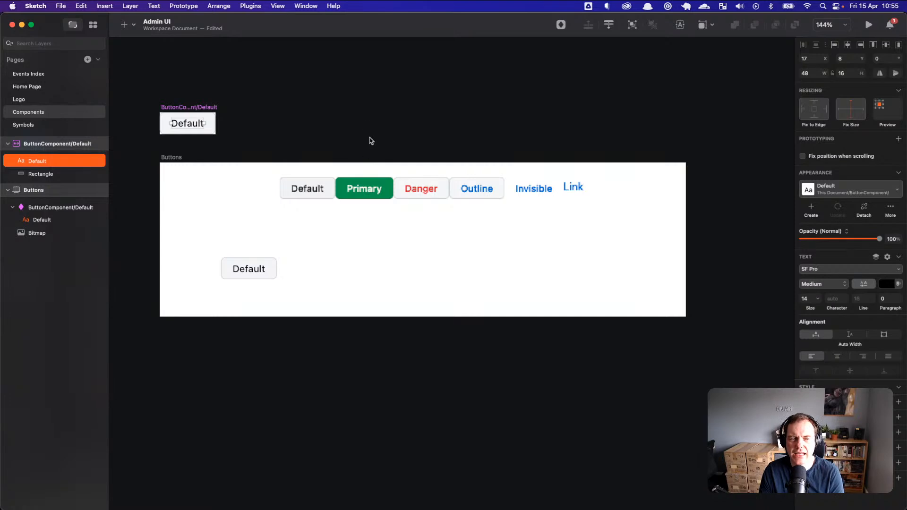
left_click_drag(214, 107, 214, 110)
Step: Pin the Default label to both sides, centre-align it, and save the document
left_click(264, 120)
left_click(195, 126)
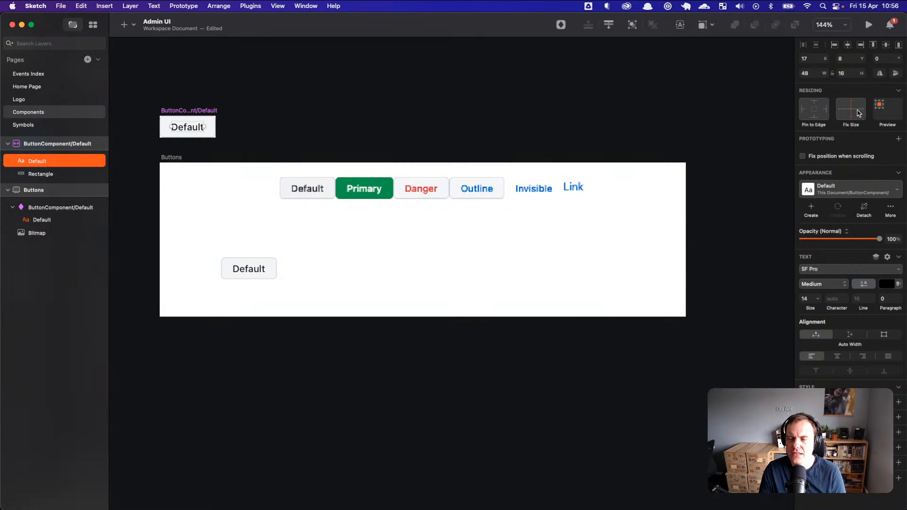
left_click(803, 110)
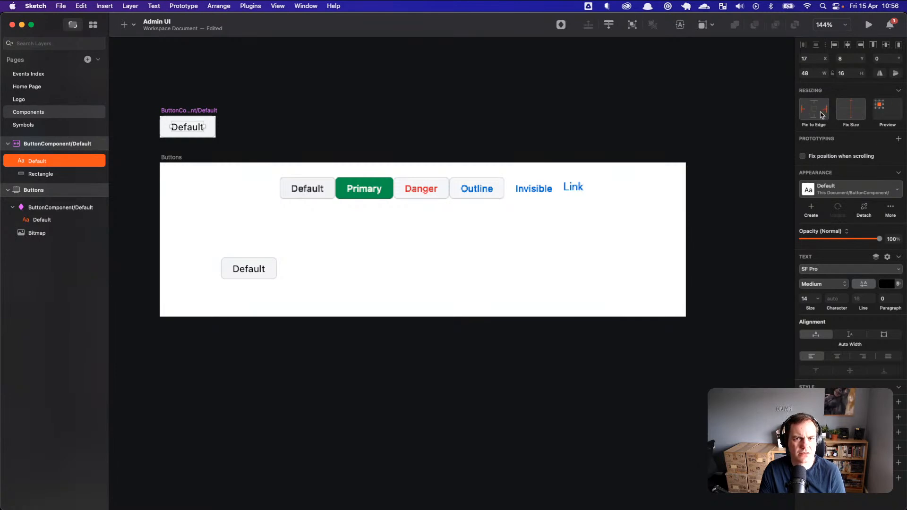
left_click(838, 357)
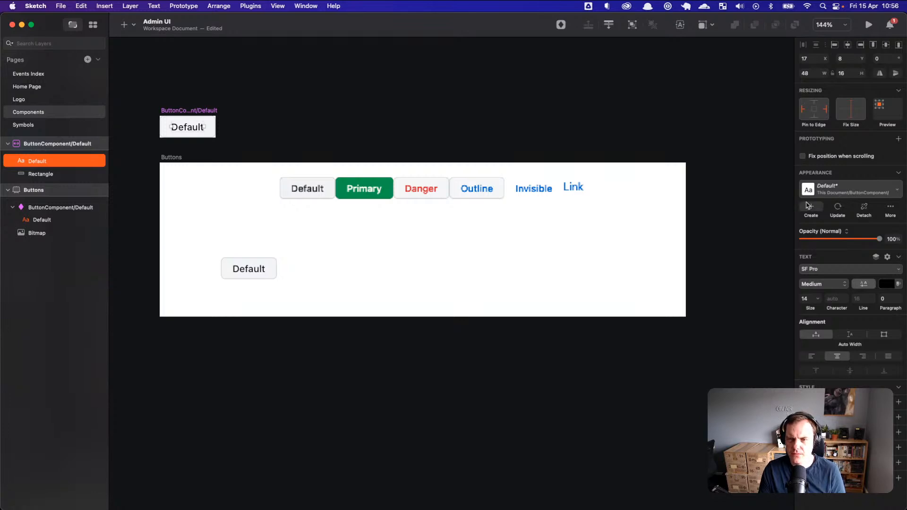
left_click(768, 209)
key("super+s")
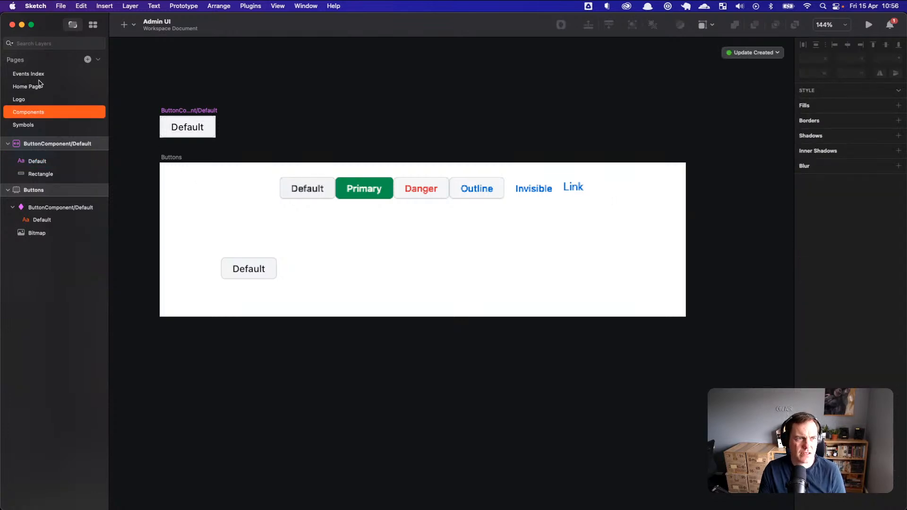
Step: On Events Index, move the Default button instance and narrow it to about 214 px
left_click(41, 74)
left_click_drag(438, 225, 398, 245)
left_click_drag(478, 241, 446, 229)
scroll(430, 243, "down", 2)
scroll(430, 249, "up", 6)
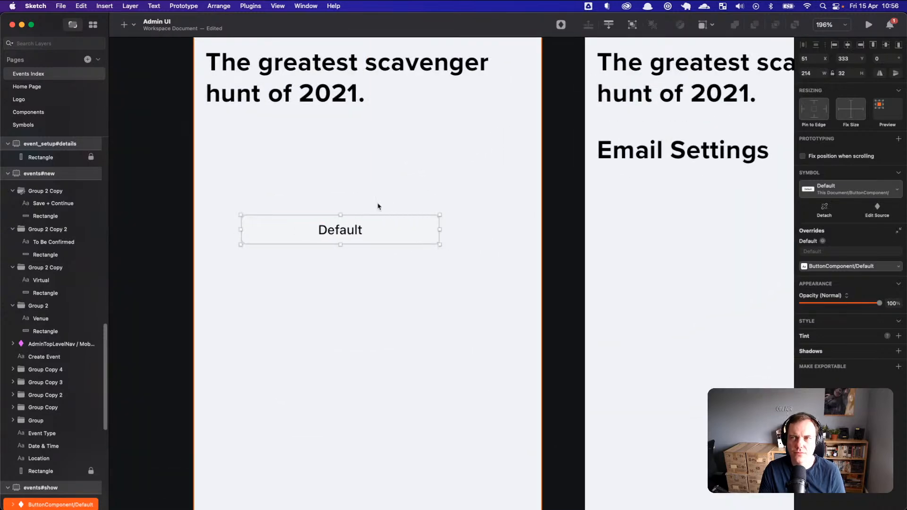
Step: Back on the Components page, select the ButtonComponent/Default symbol
left_click(33, 117)
left_click(265, 270)
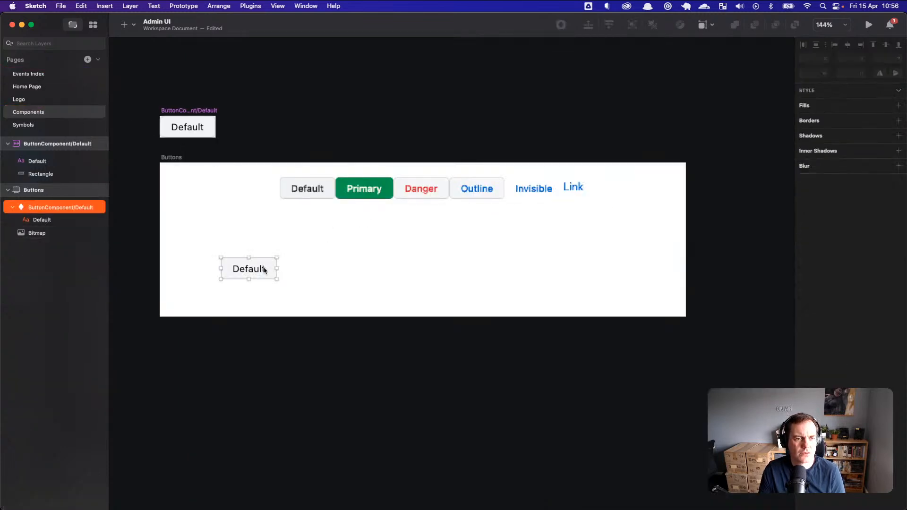
left_click(56, 144)
Step: Duplicate the ButtonComponent/Default symbol and place the copy beside the original
right_click(205, 110)
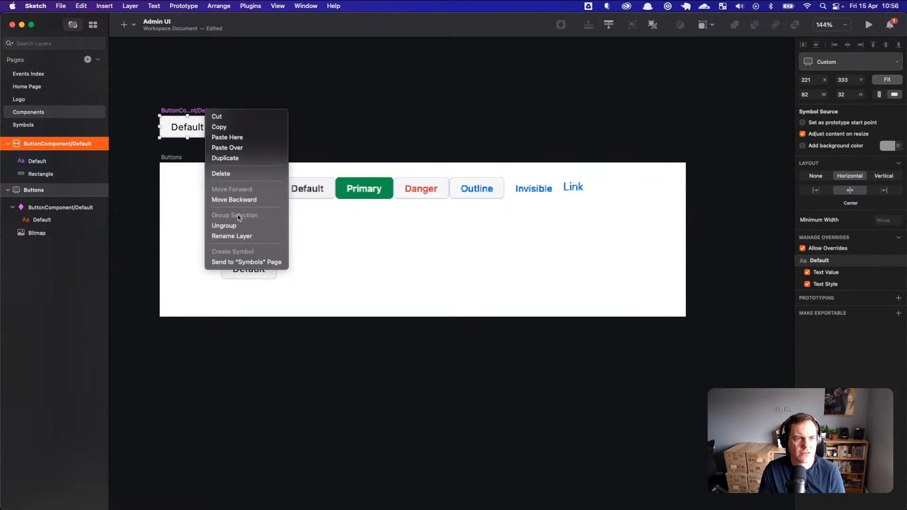
left_click(240, 157)
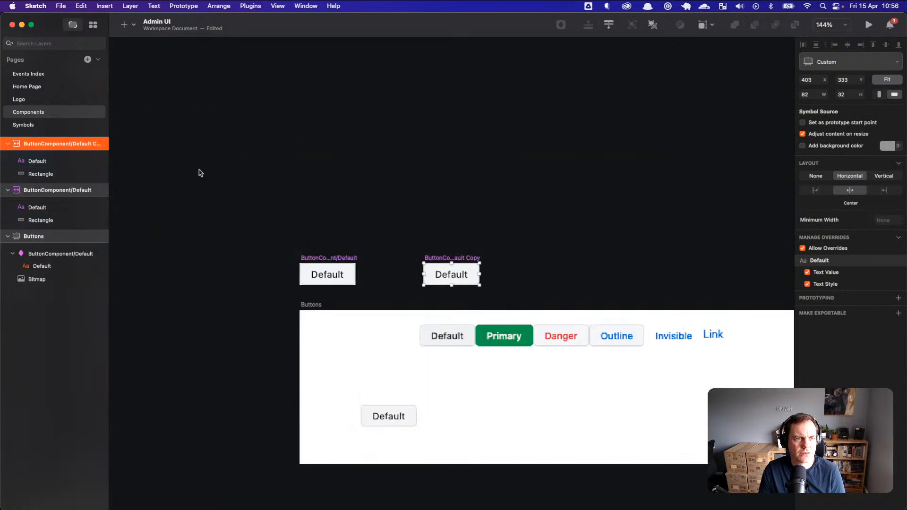
left_click_drag(457, 255, 406, 256)
Step: Rename the copy from 'Default Copy' to ButtonComponent/Primary
double_click(83, 144)
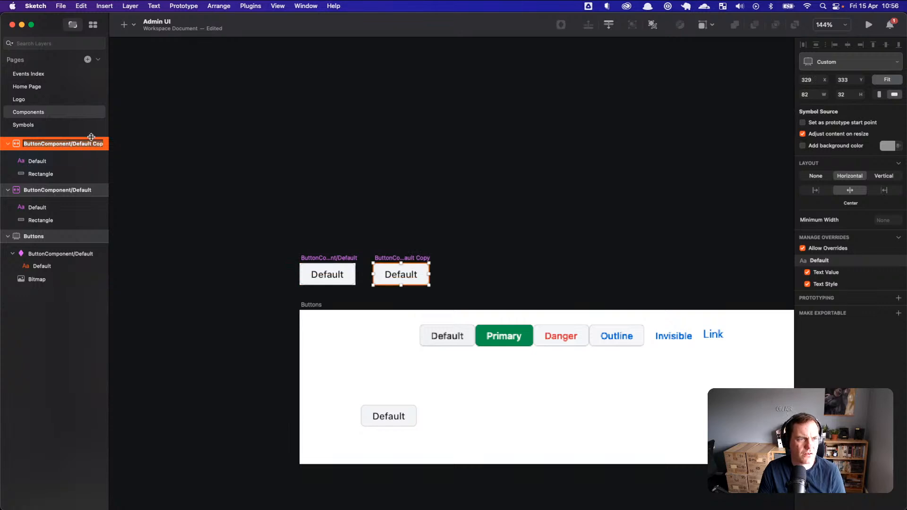
key("Left")
key("super+Right")
key("alt+shift+Left")
key("alt+shift+Left")
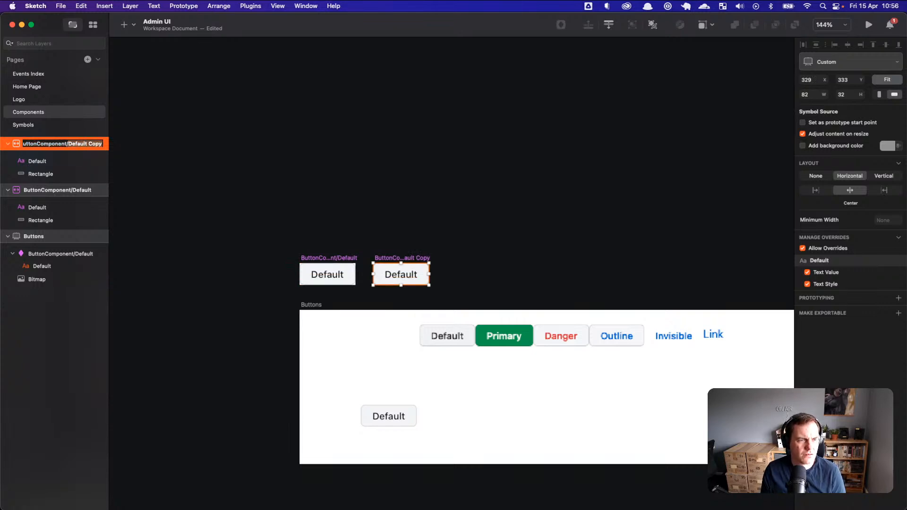
type("Primar")
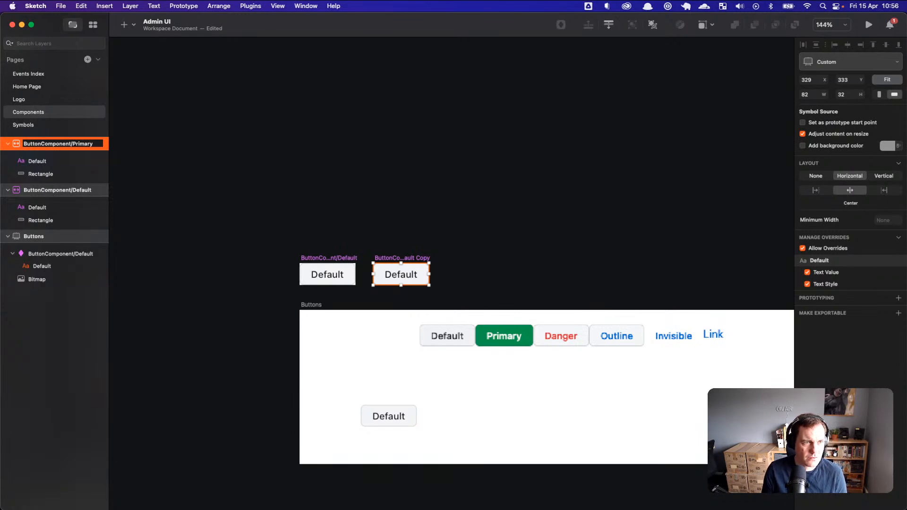
key("Return")
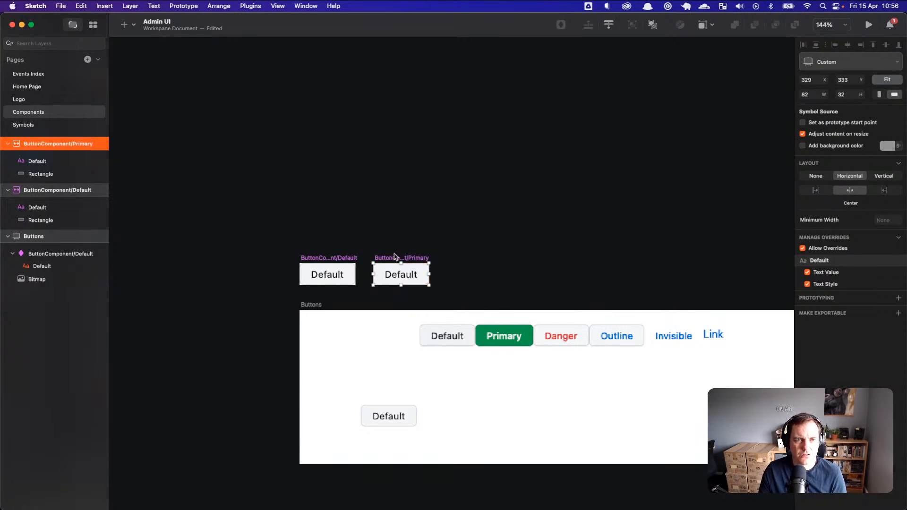
scroll(401, 261, "up", 6)
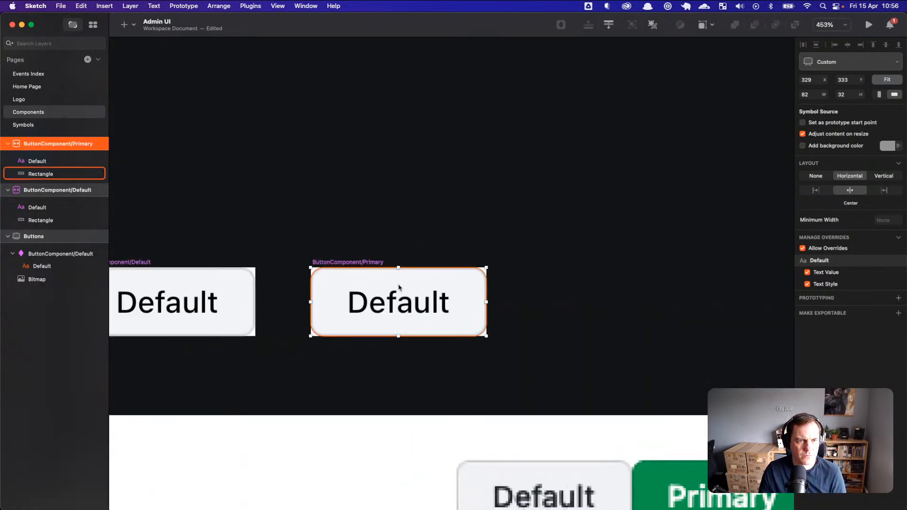
Step: Create layer style ButtonComponentBG/Default from the Default button's background rectangle
left_click(371, 330)
left_click(224, 324)
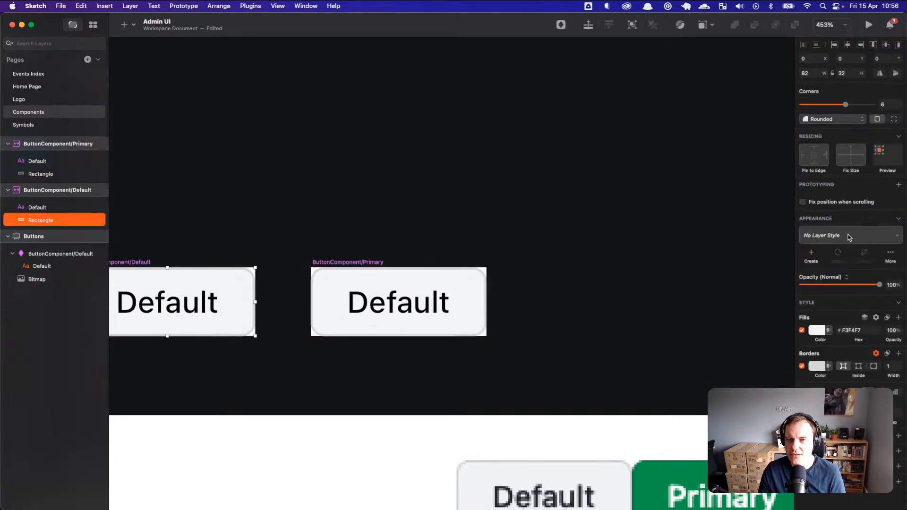
left_click(812, 256)
type("ButtonComponentBG/Default")
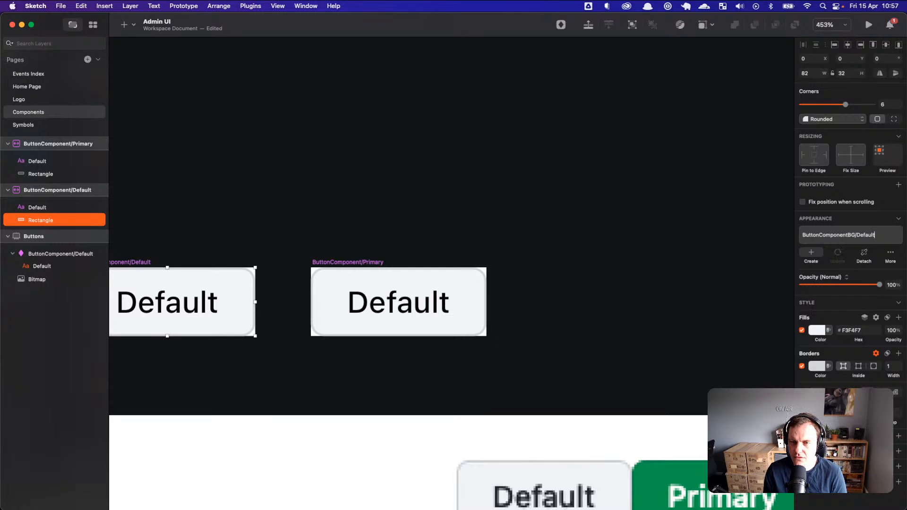
key("Return")
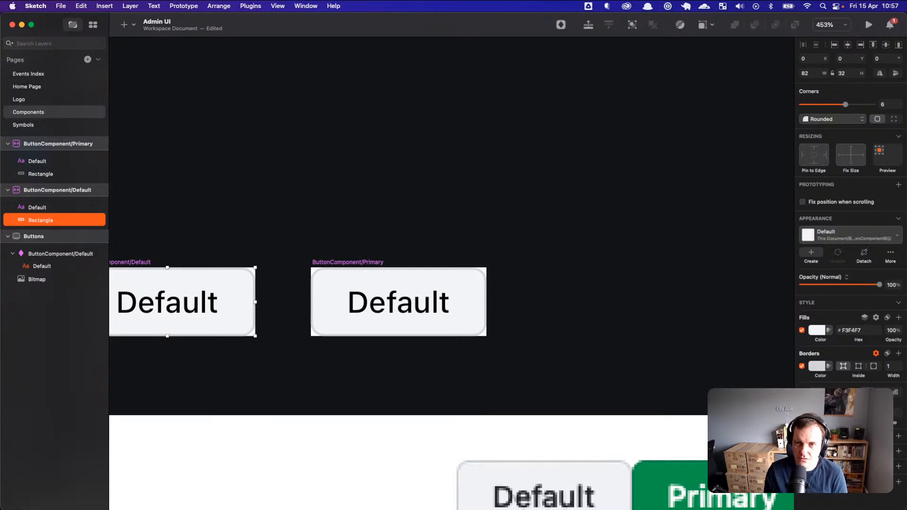
left_click(460, 284)
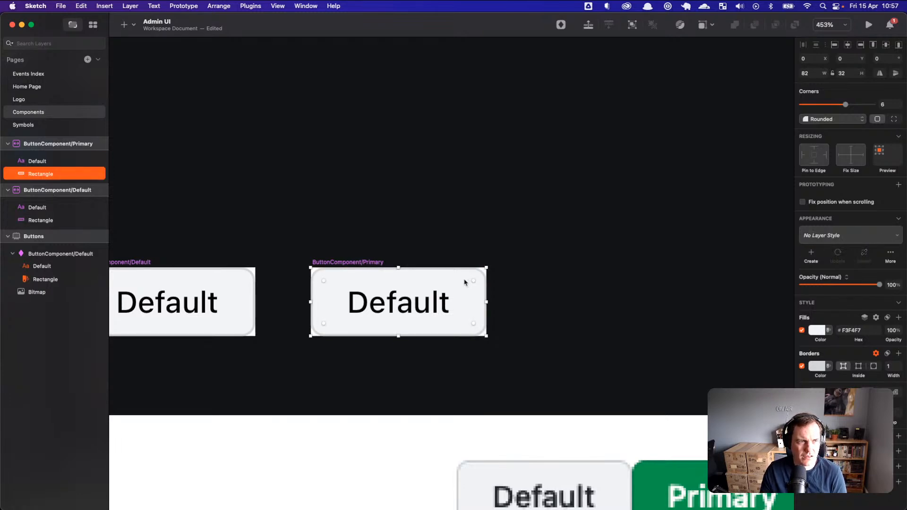
left_click(62, 222)
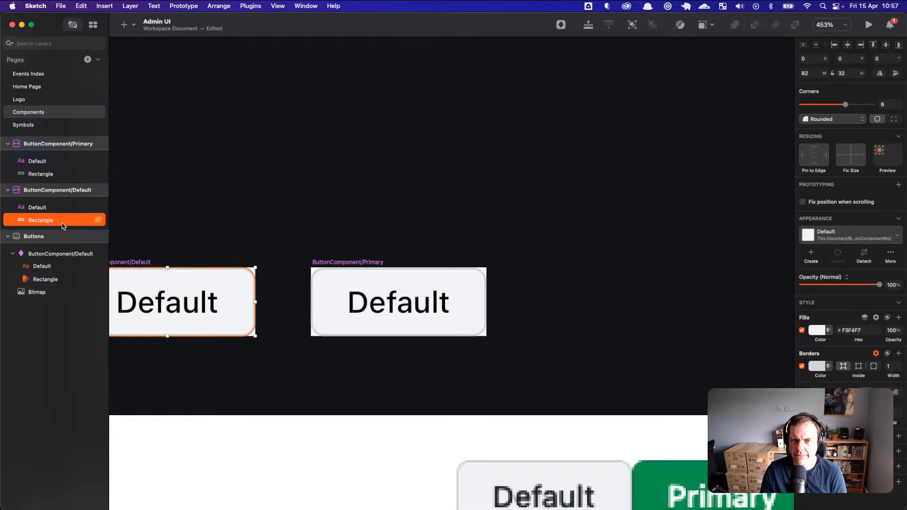
Step: Give the Primary rectangle a #3DA754 fill and an eyedropped matching green border
left_click(54, 176)
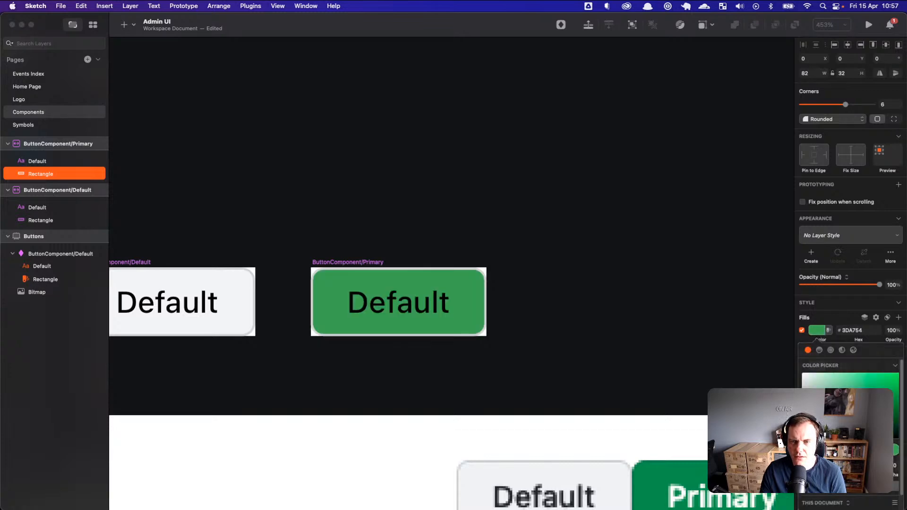
left_click(821, 335)
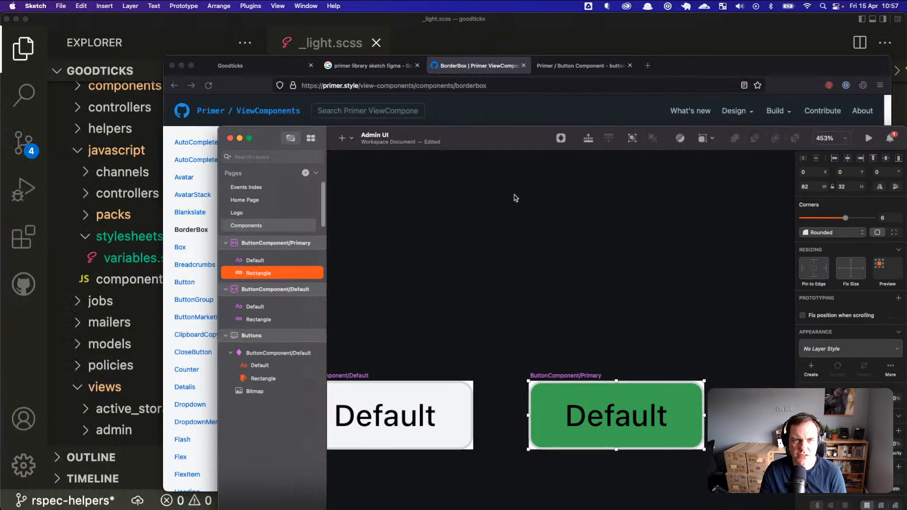
left_click_drag(500, 135, 477, 1)
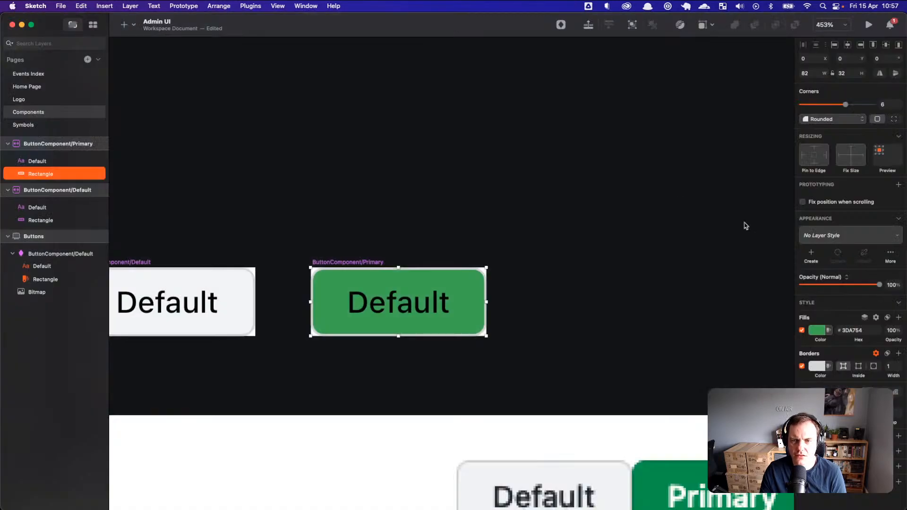
left_click(819, 369)
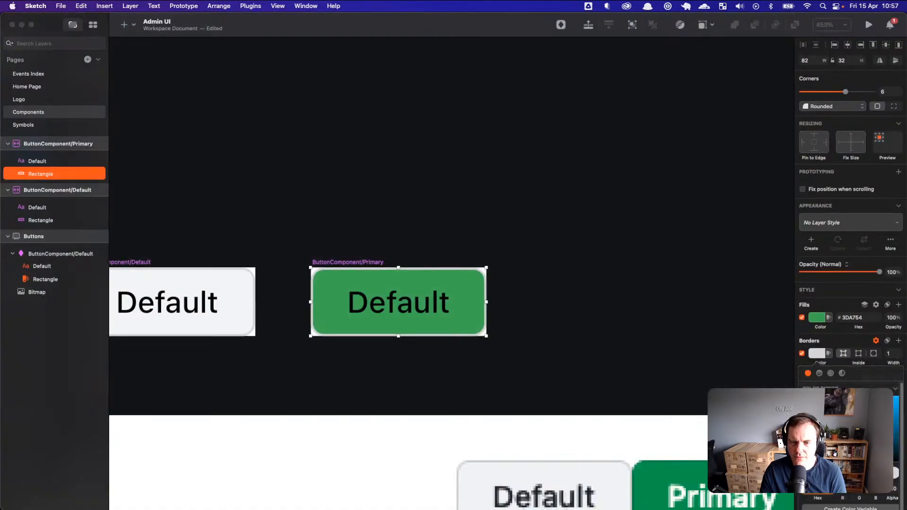
left_click(809, 472)
left_click(735, 472)
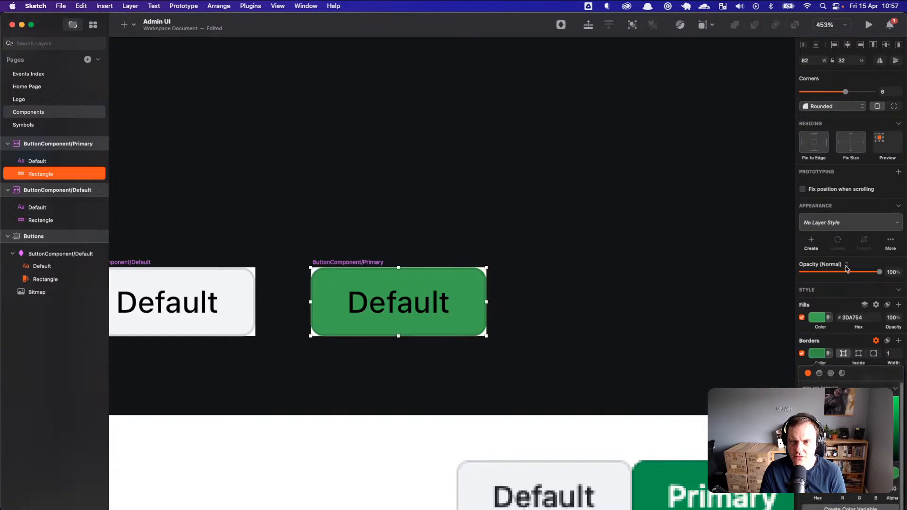
Step: Create a new shared layer style from the green Primary rectangle
left_click(836, 229)
left_click(811, 248)
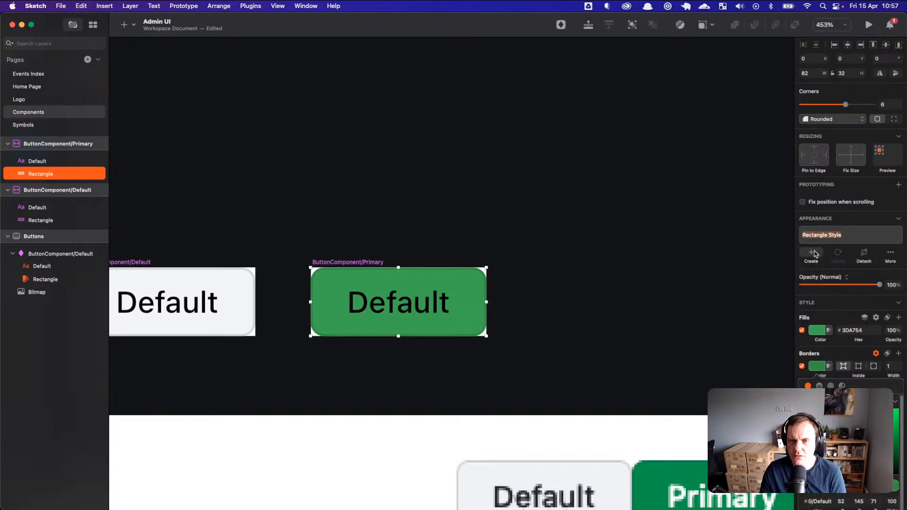
left_click(890, 261)
left_click(741, 176)
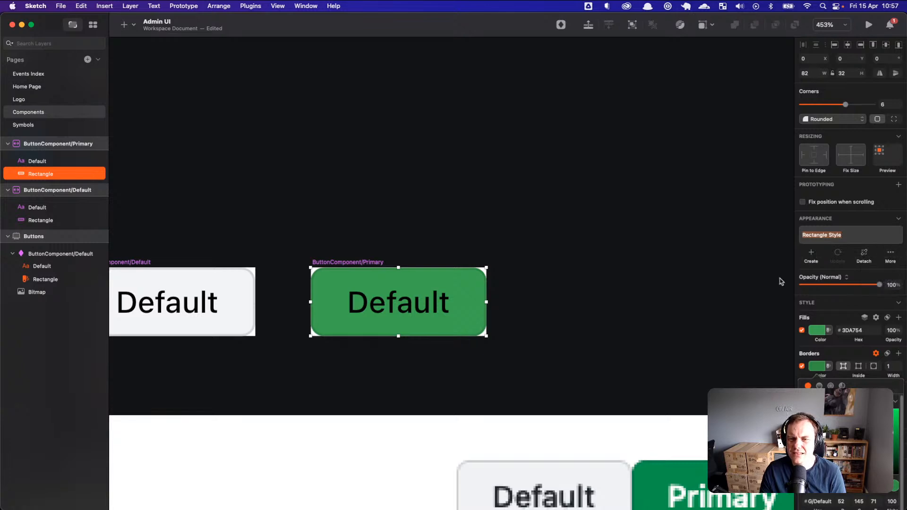
left_click(821, 368)
left_click(846, 235)
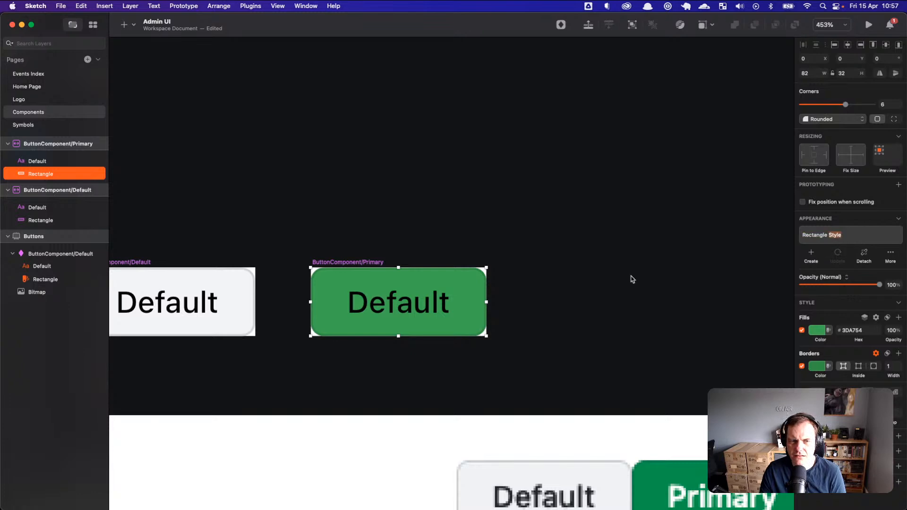
left_click(650, 276)
left_click(451, 284)
left_click(452, 284)
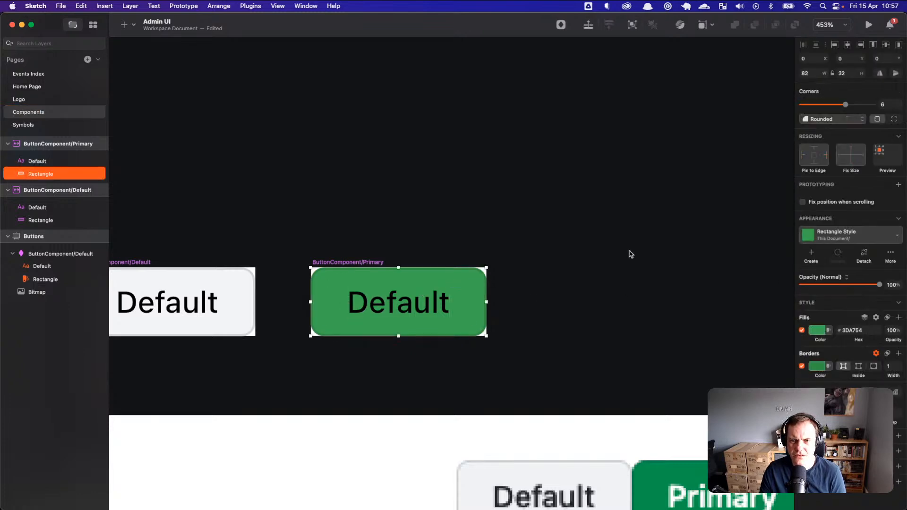
Step: Rename the new layer style to ButtonComponentBG/Primary and check both styles in the list
left_click(840, 239)
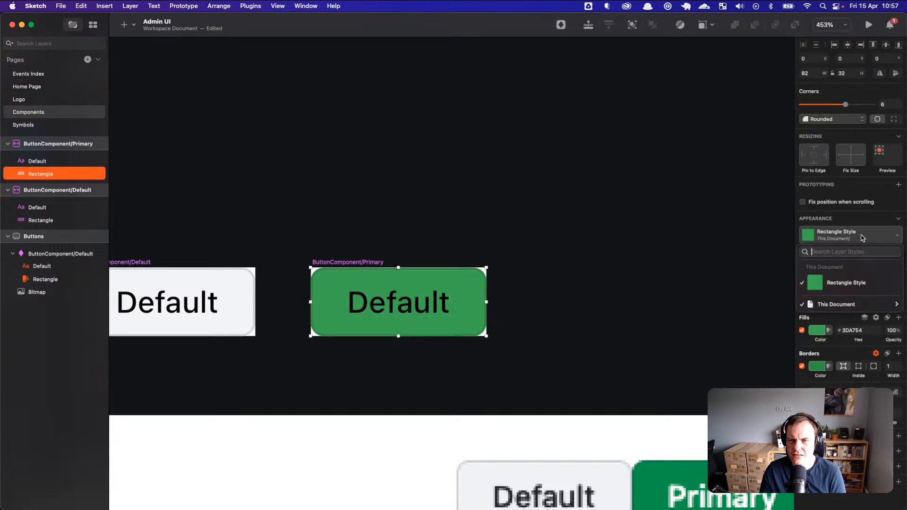
left_click(897, 239)
left_click(890, 254)
left_click(882, 283)
type("ButtonComponentBG/Default")
key("Return")
double_click(853, 242)
type("Primary")
key("Return")
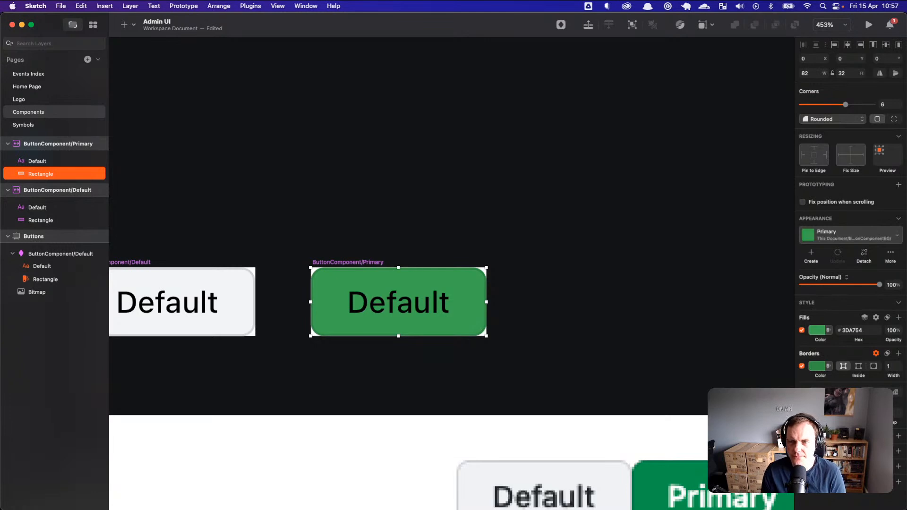
left_click(843, 237)
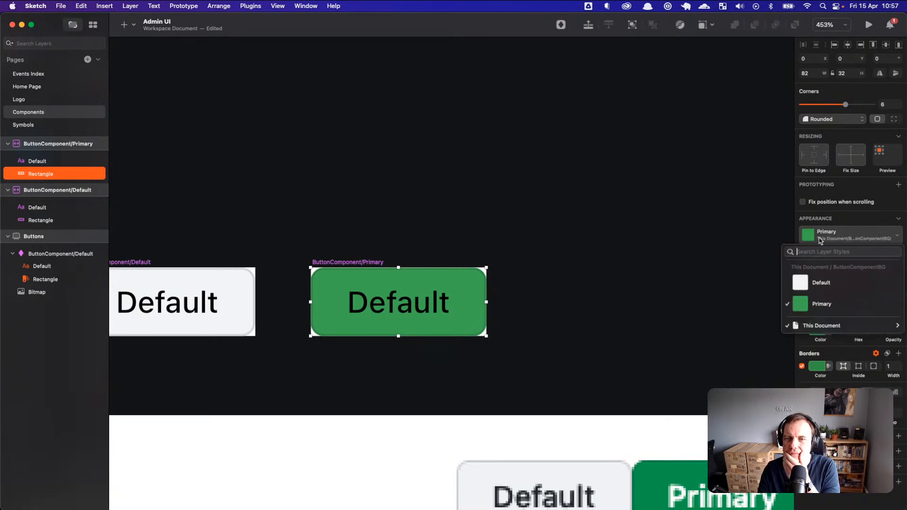
left_click(757, 254)
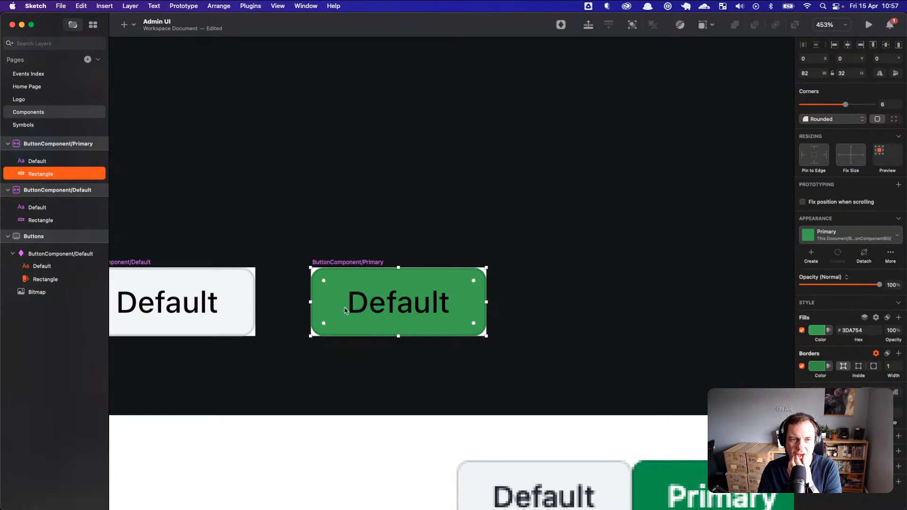
Step: Turn the Primary button's Default label white
left_click(378, 306)
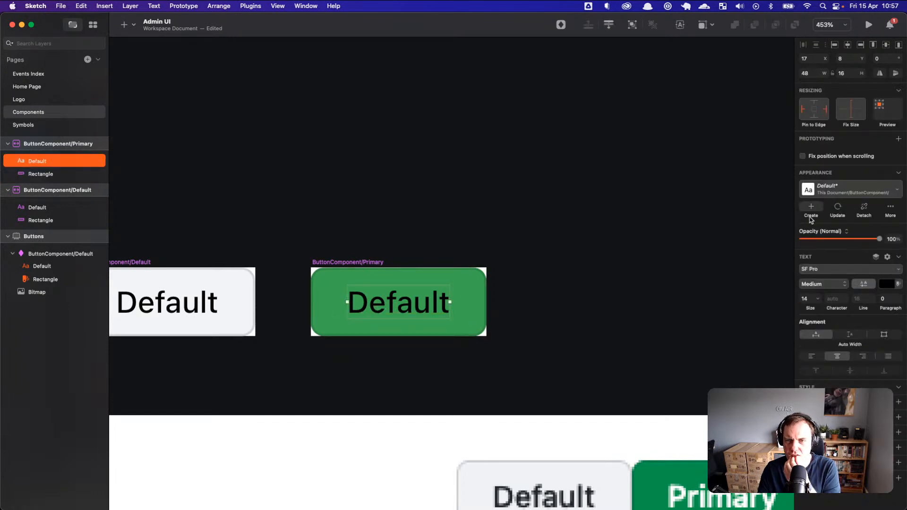
left_click(889, 285)
left_click_drag(838, 321, 770, 297)
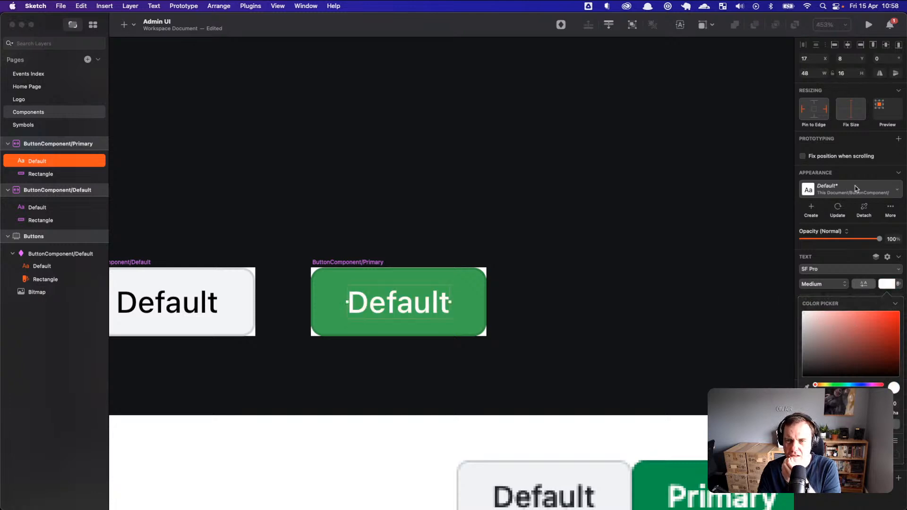
Step: Save the label's formatting as the new text style ButtonComponent/Primary
left_click(882, 191)
left_click(888, 193)
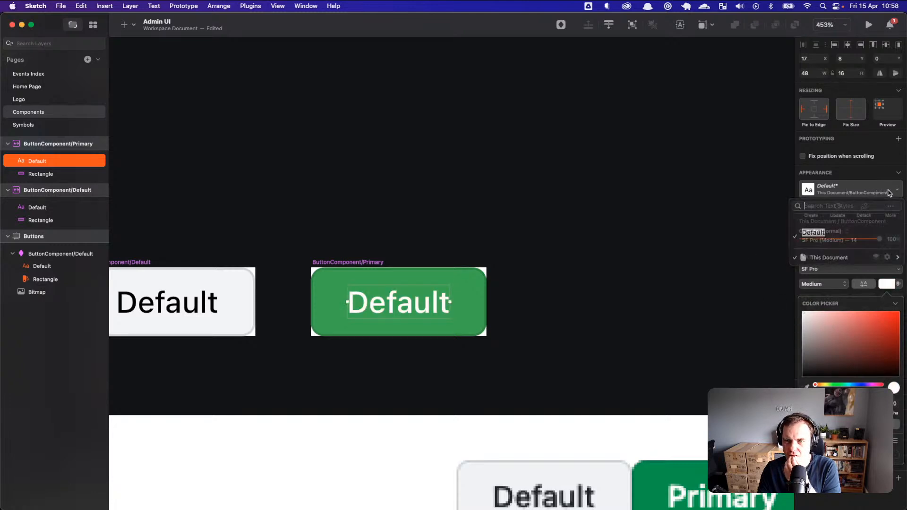
left_click(811, 208)
left_click_drag(854, 189, 891, 189)
type("P")
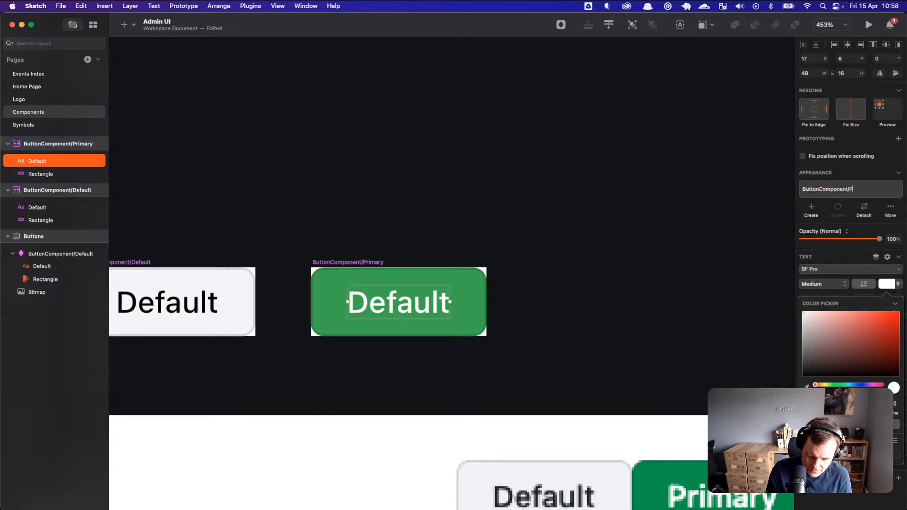
key("Return")
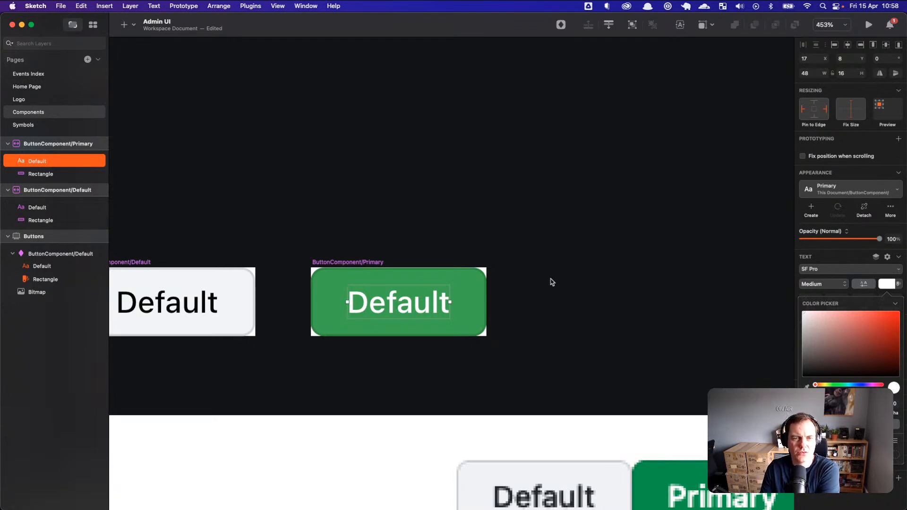
key("Escape")
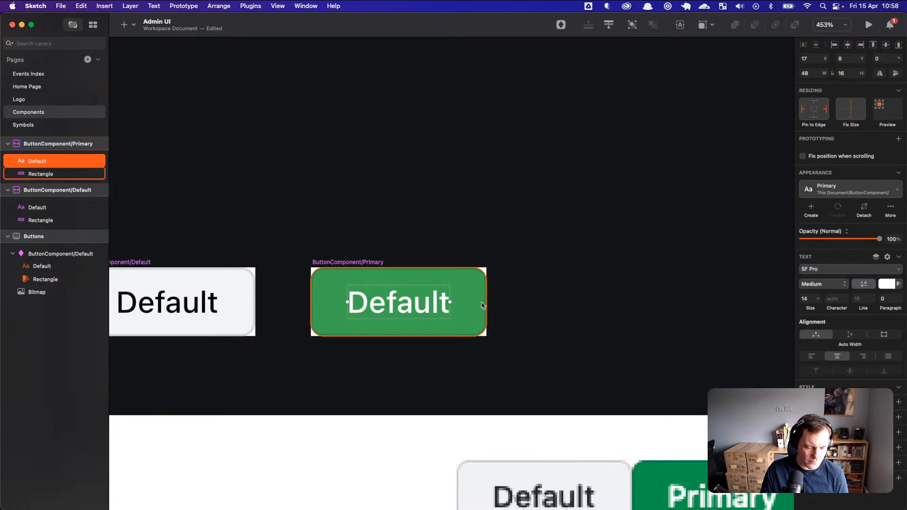
Step: Open the Events Index page
scroll(487, 306, "down", 3)
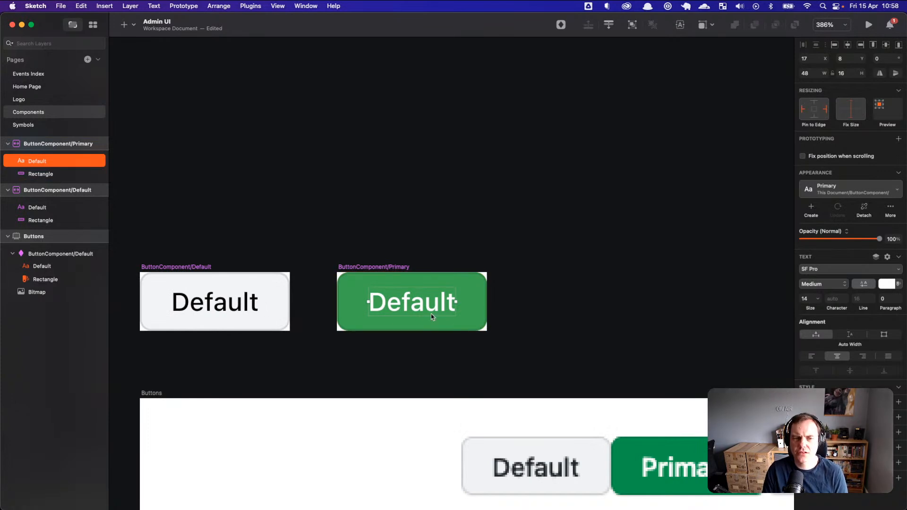
scroll(477, 316, "down", 3)
scroll(478, 317, "up", 3)
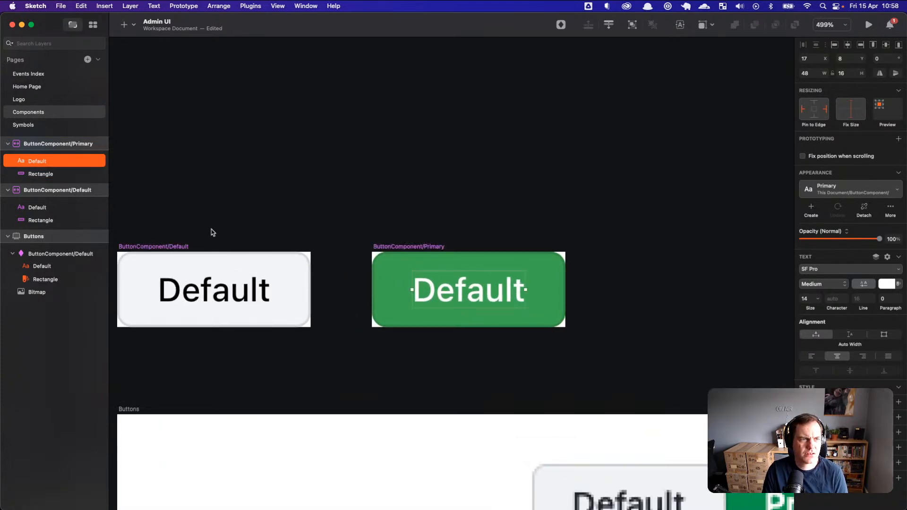
left_click(47, 75)
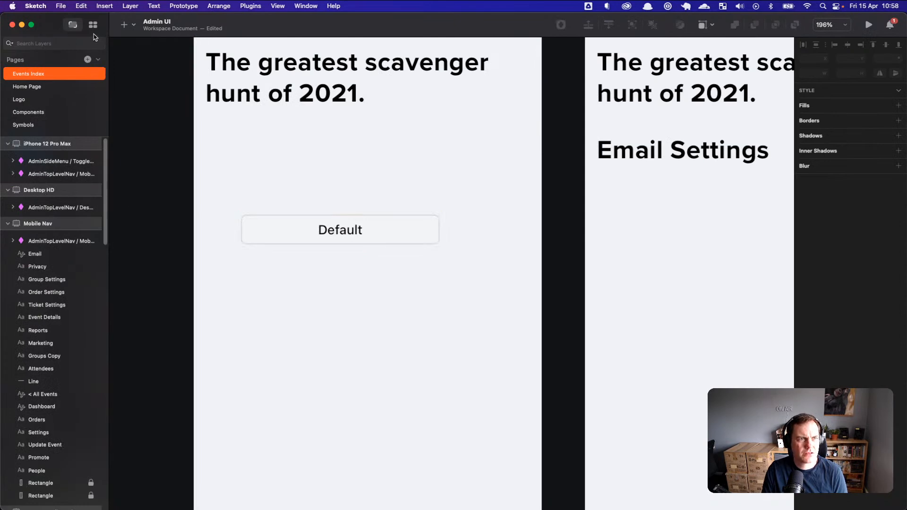
Step: Insert the ButtonComponent/Primary symbol from This Document's symbols
left_click(127, 26)
mouse_move(154, 189)
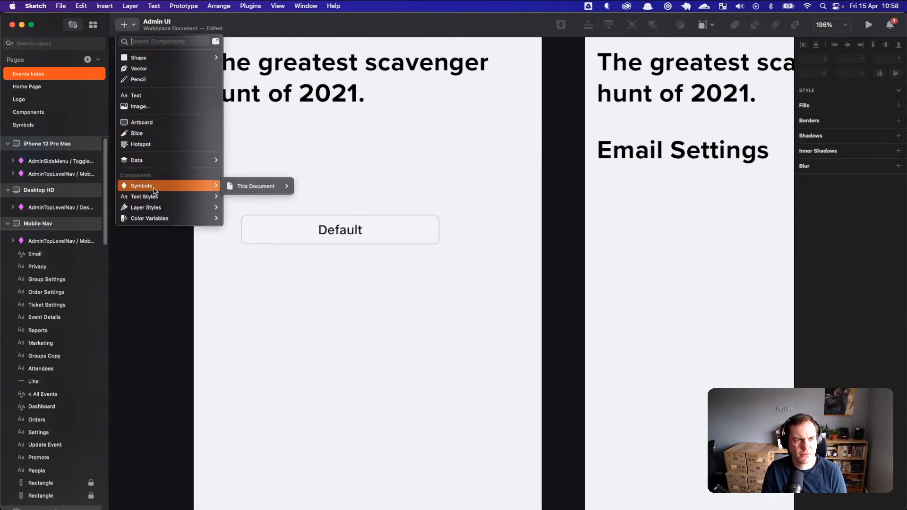
mouse_move(258, 186)
mouse_move(335, 217)
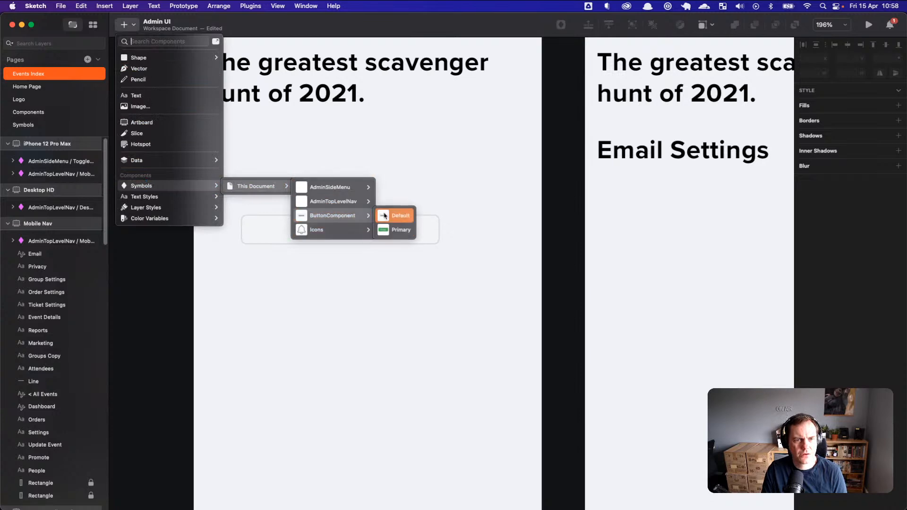
left_click(392, 230)
Step: Place the Primary instance 214 wide just below the Default button, then return to Components
left_click(303, 266)
left_click_drag(379, 279, 439, 278)
left_click_drag(303, 277, 240, 274)
left_click_drag(283, 277, 282, 266)
left_click(340, 197)
left_click(362, 267)
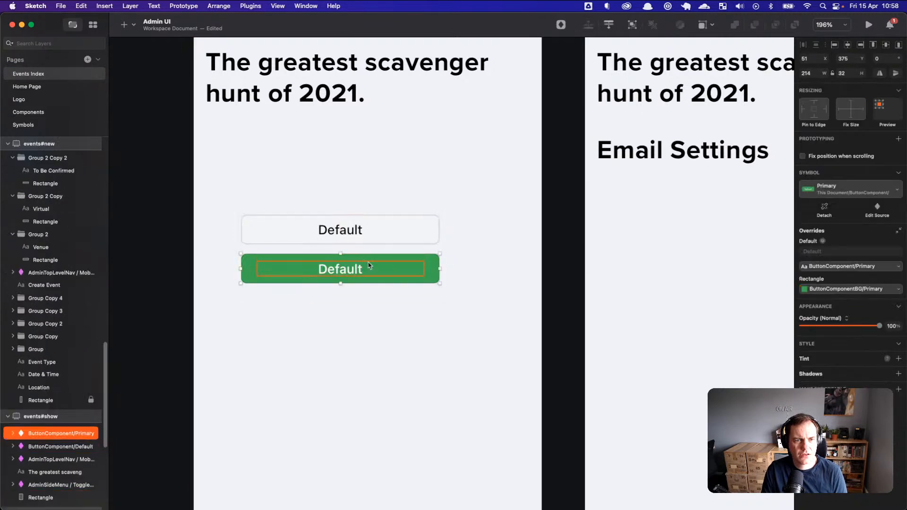
left_click(26, 112)
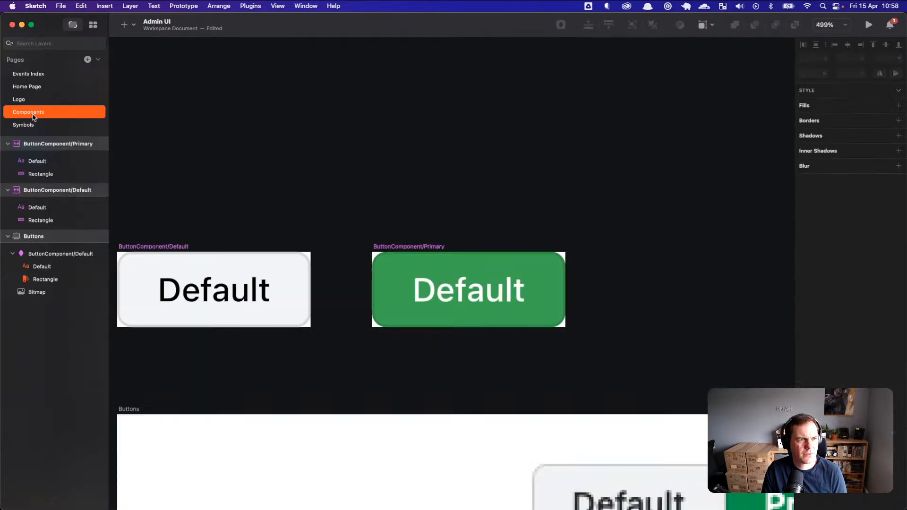
Step: Darken the Primary rectangle's fill to teal-green #356847, then open the Home Page
left_click(406, 246)
scroll(483, 295, "up", 2)
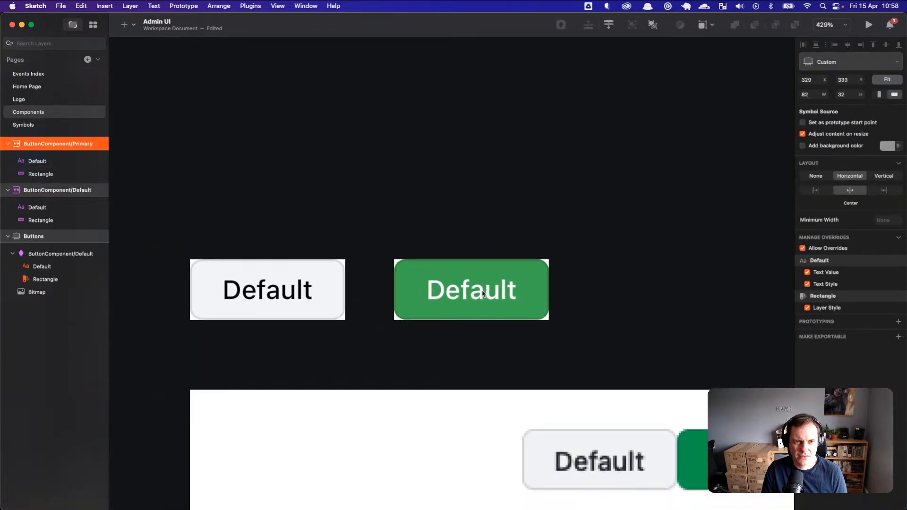
scroll(483, 295, "up", 5)
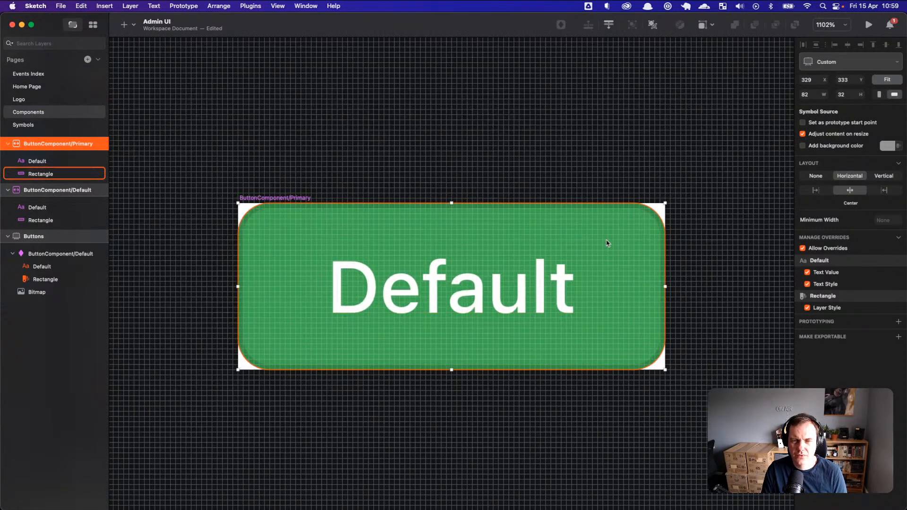
left_click(621, 245)
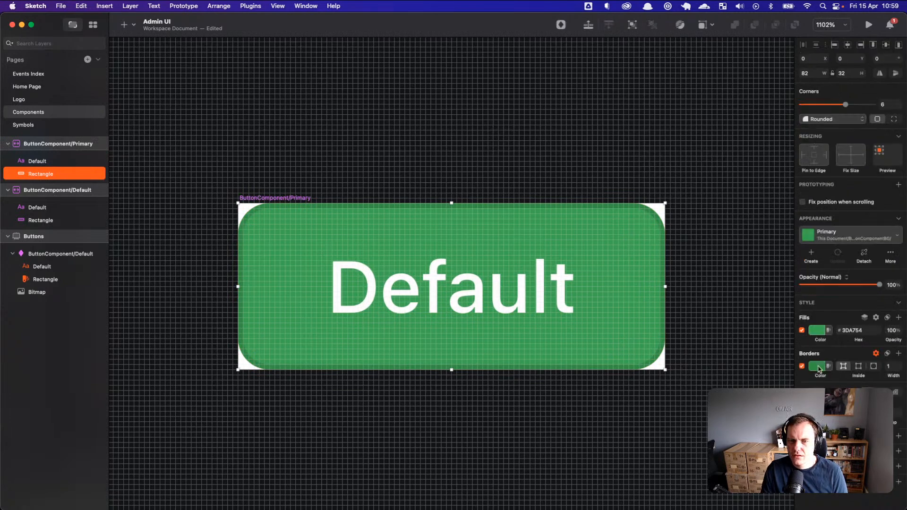
left_click(819, 330)
left_click_drag(863, 396, 841, 414)
left_click_drag(842, 446, 848, 446)
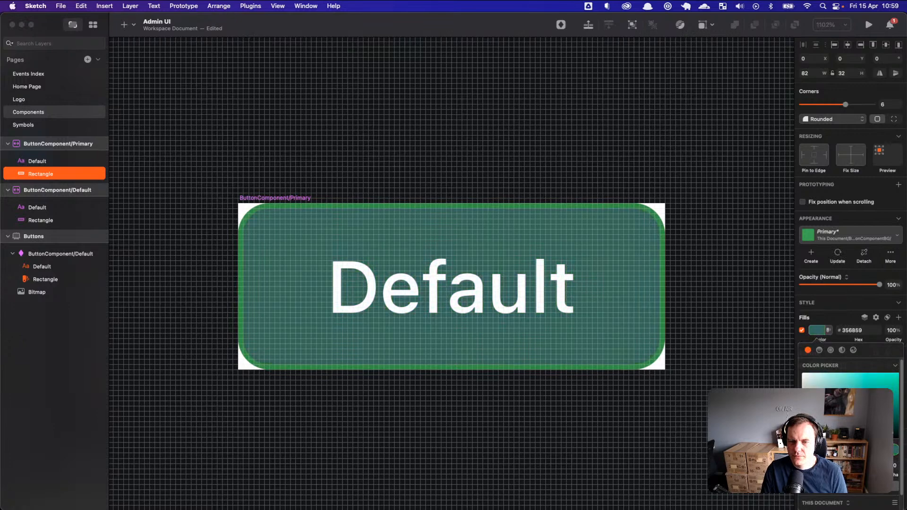
left_click(30, 99)
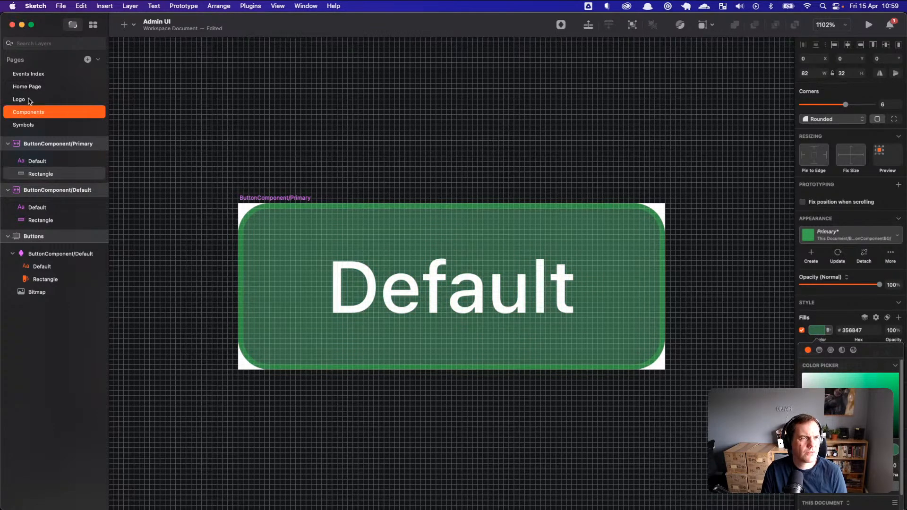
left_click(24, 86)
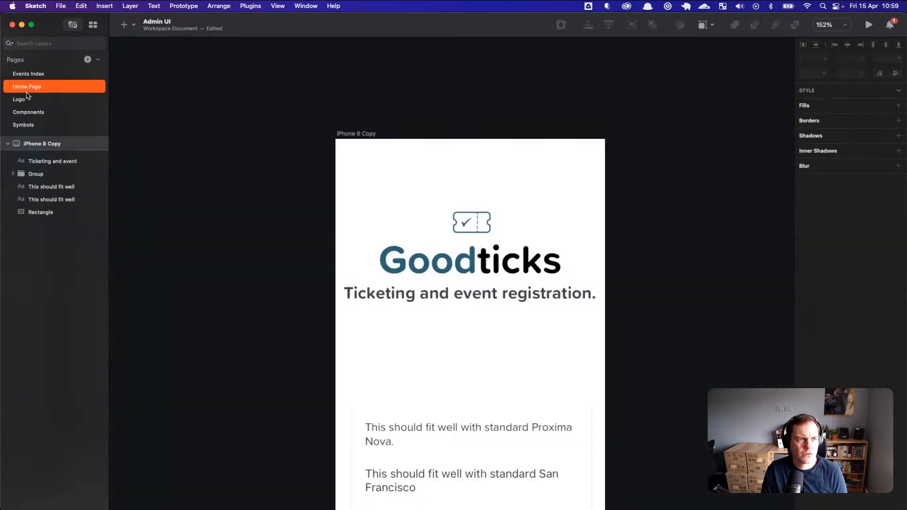
Step: Copy the Goodticks wordmark's text colour hex 2C6176, then go back to Components
left_click(451, 268)
double_click(452, 268)
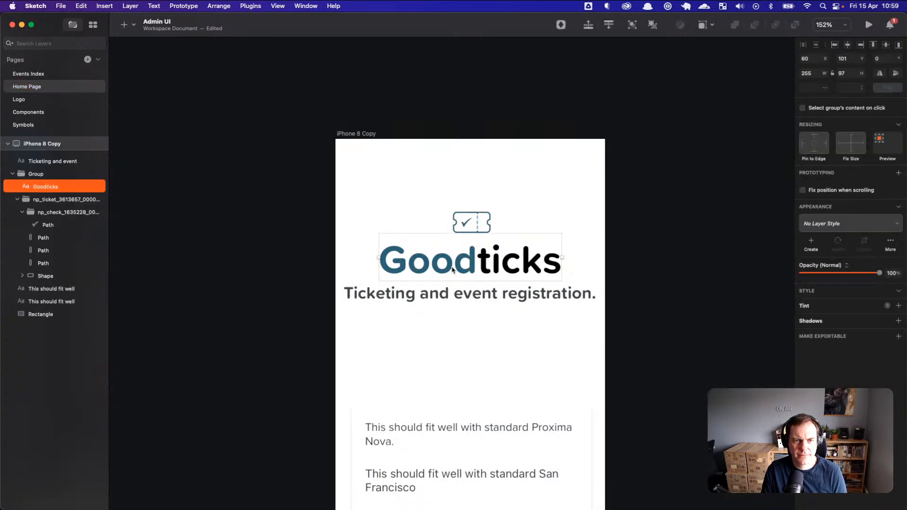
double_click(449, 261)
left_click(449, 261)
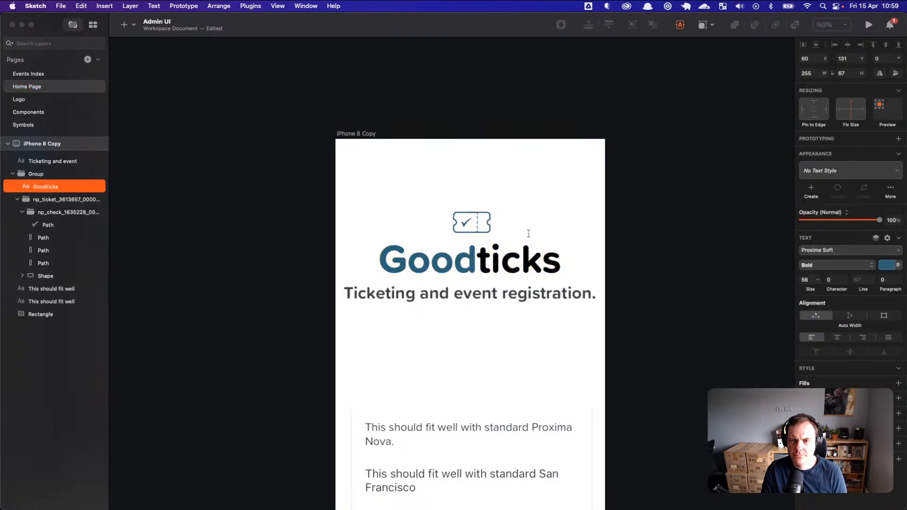
left_click(887, 265)
double_click(821, 384)
key("super+c")
key("Escape")
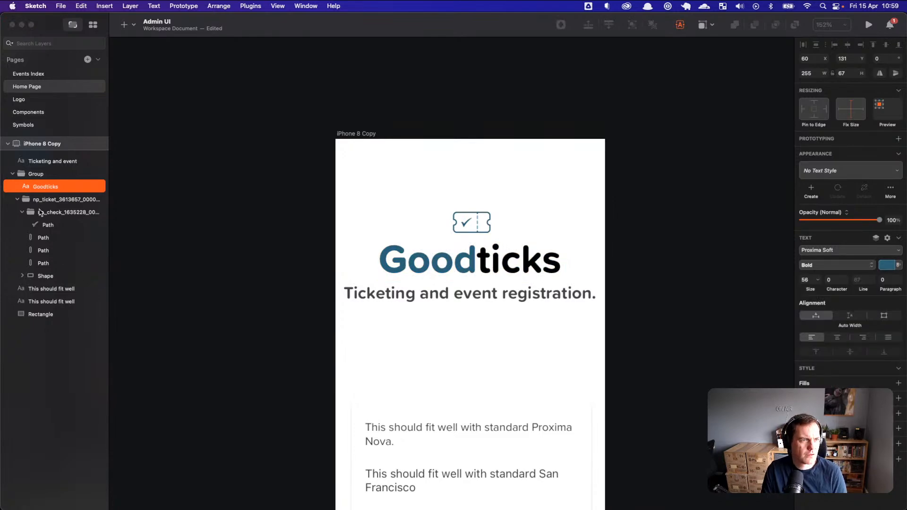
left_click(33, 115)
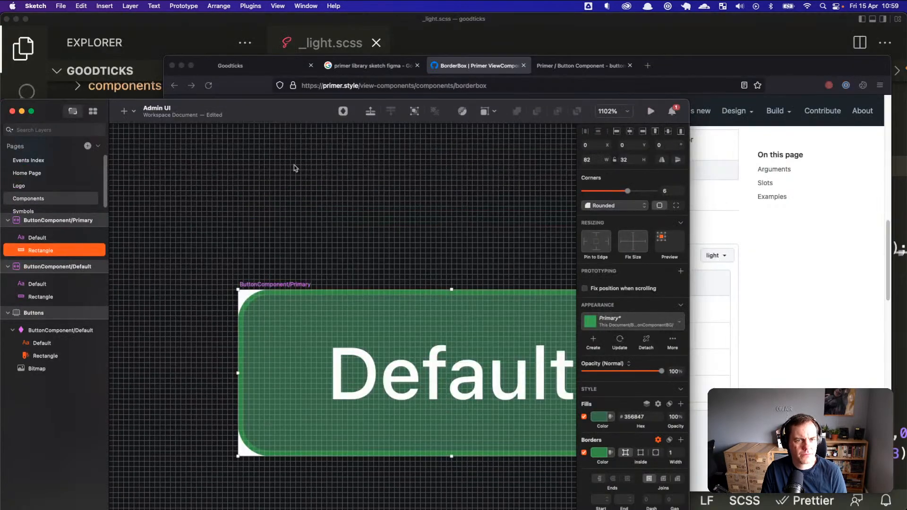
Step: Paste 2C6176 as both the fill and border colour of the Primary rectangle
left_click_drag(639, 106, 679, 2)
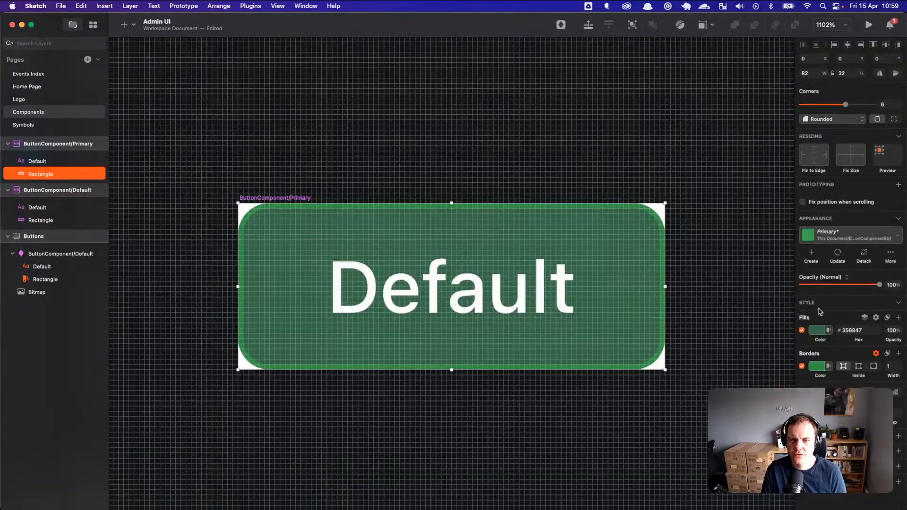
left_click(819, 365)
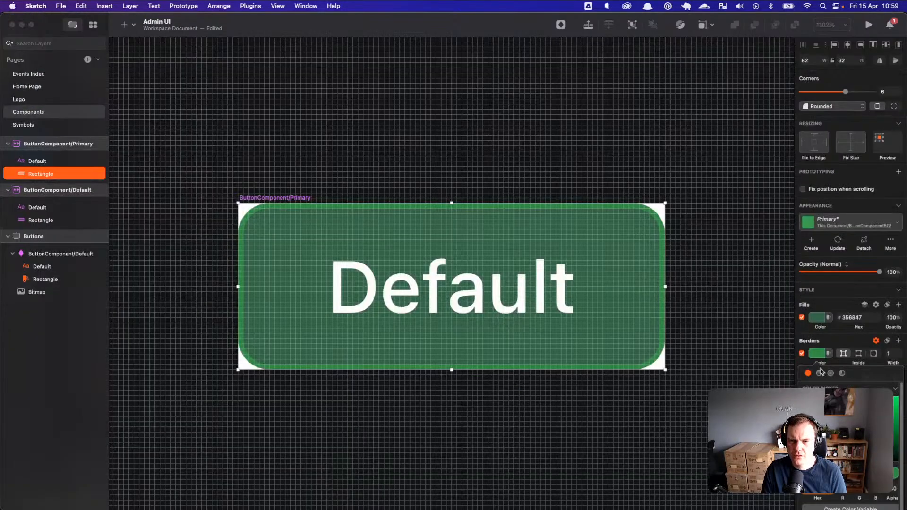
left_click(818, 322)
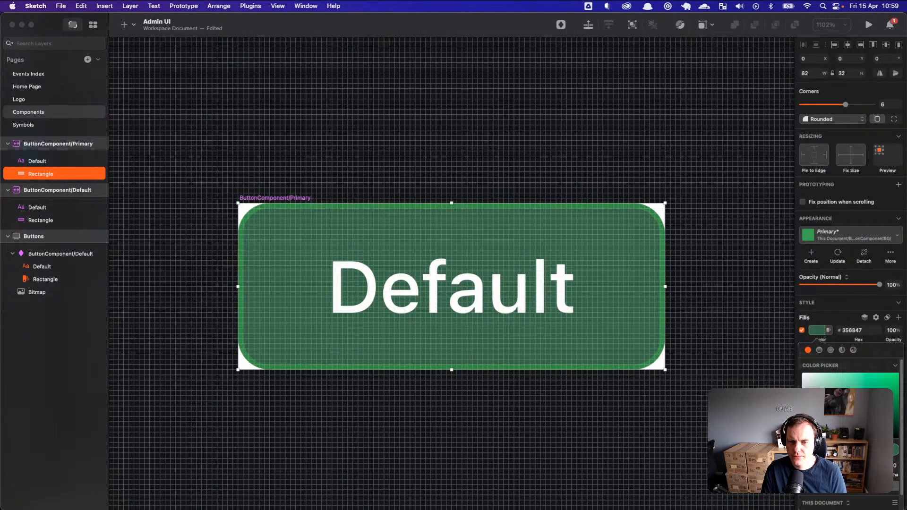
key("Return")
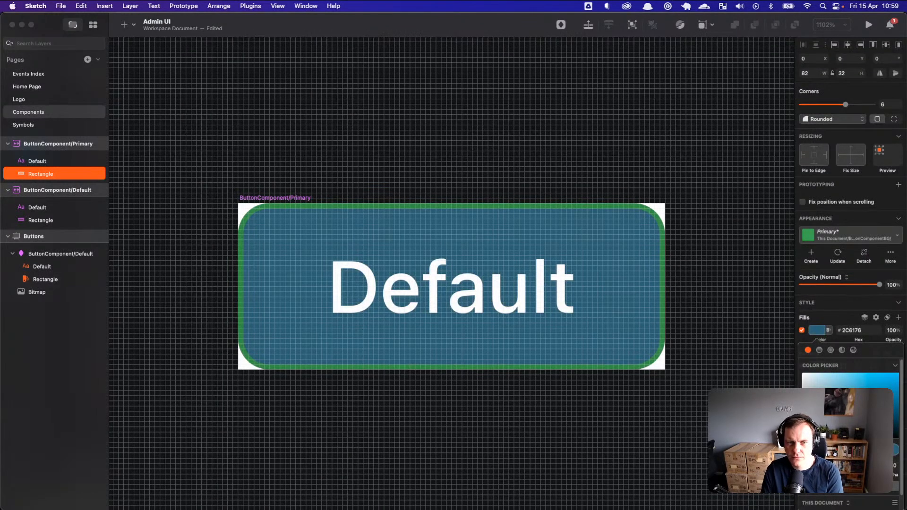
left_click(816, 331)
left_click(817, 367)
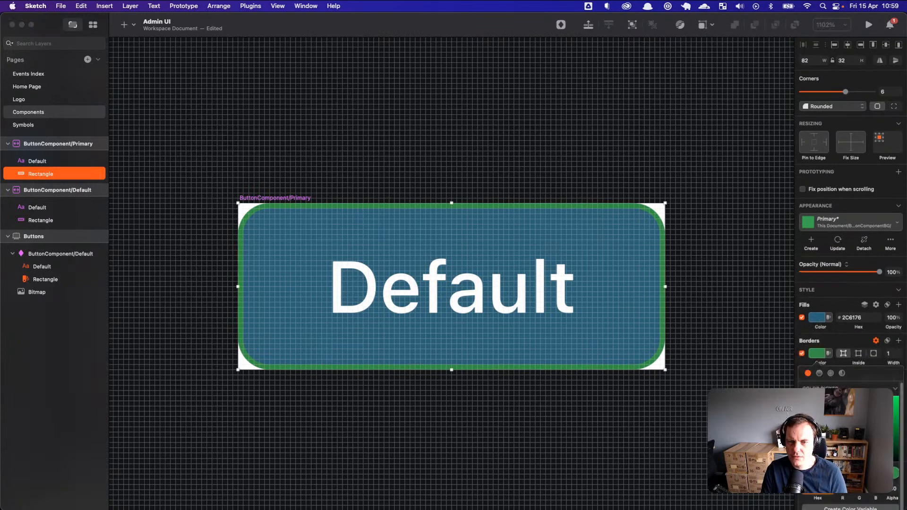
key("Return")
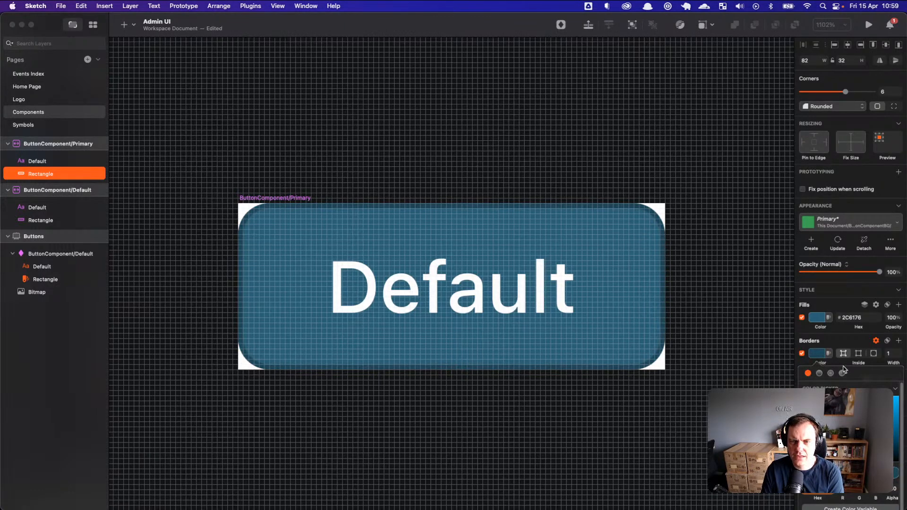
left_click(776, 277)
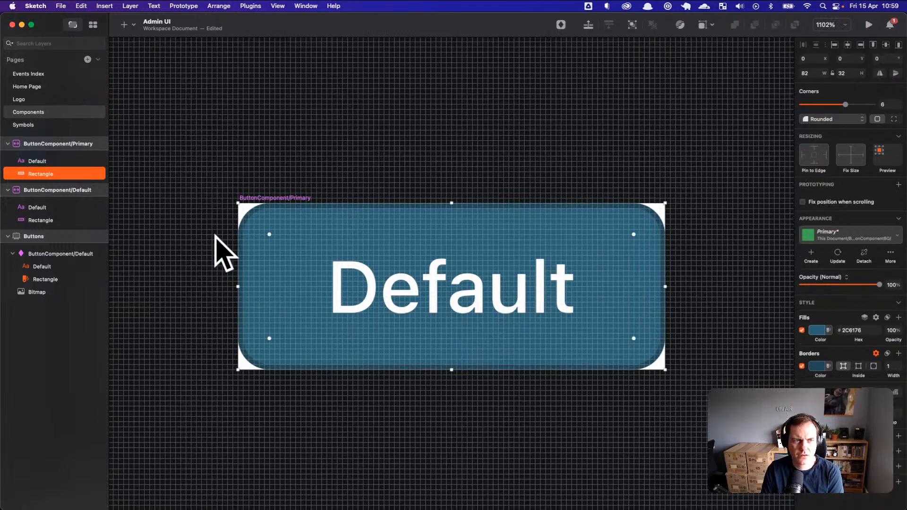
left_click(60, 161)
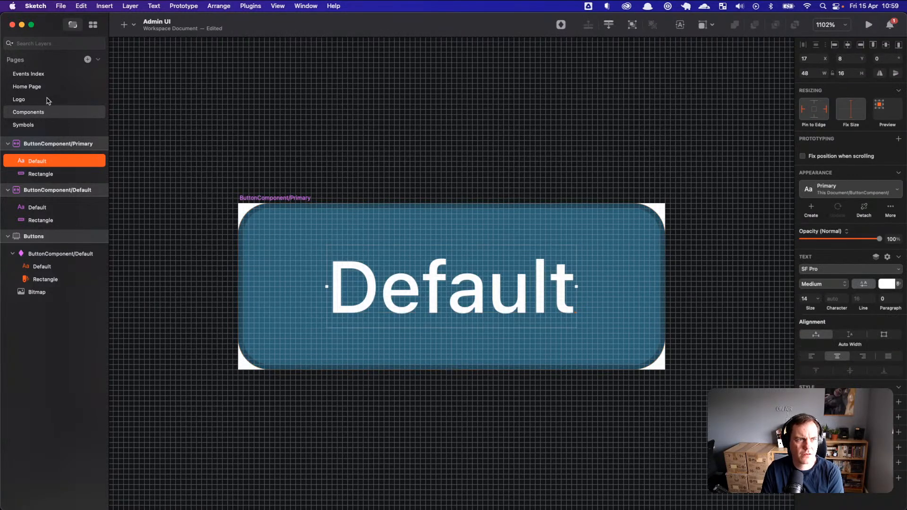
Step: Inspect the teal Primary Default button instance on the Events Index page
left_click(42, 86)
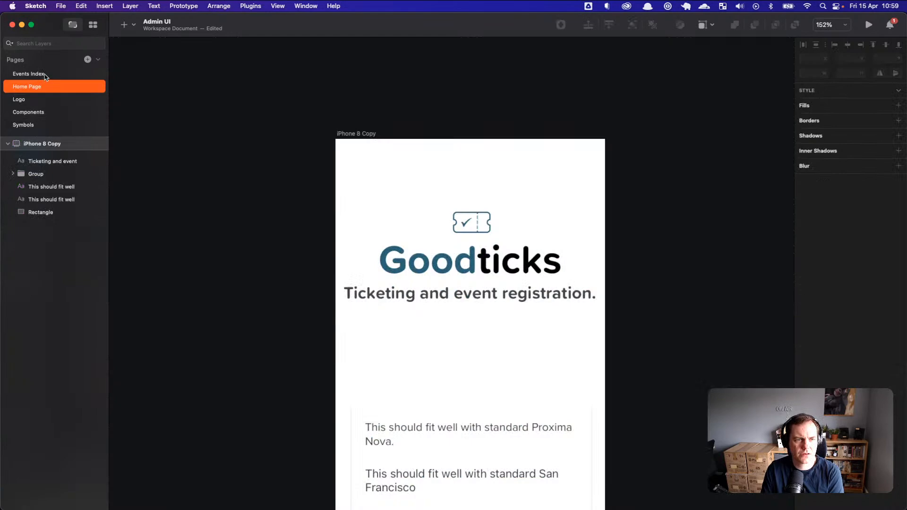
left_click(43, 74)
left_click(383, 284)
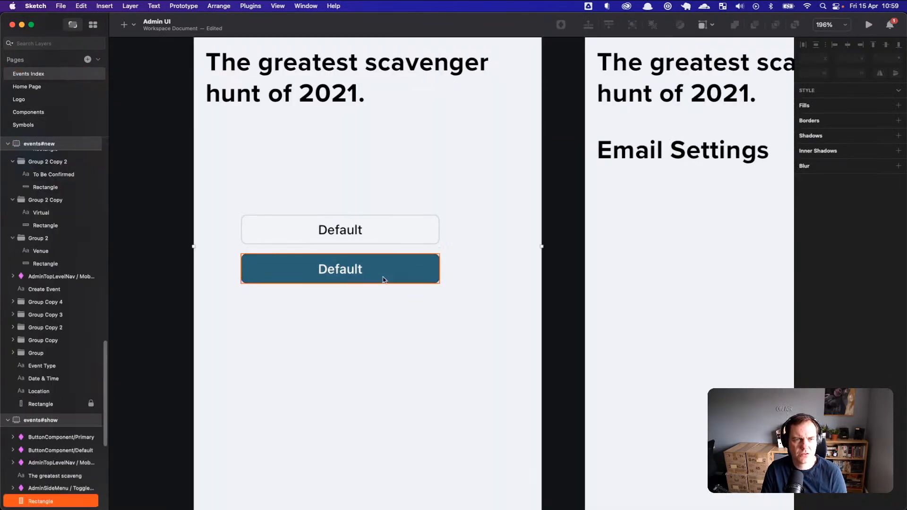
scroll(383, 282, "down", 2)
scroll(383, 282, "up", 10)
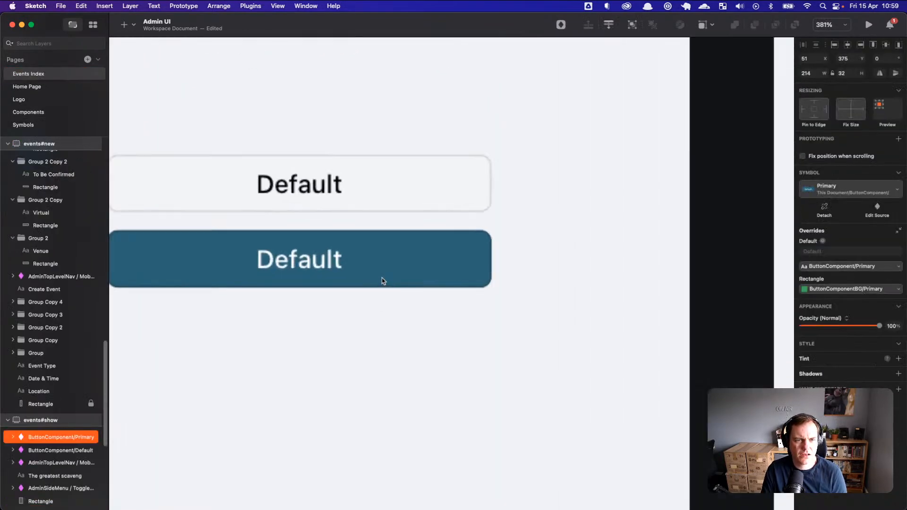
scroll(496, 340, "up", 4)
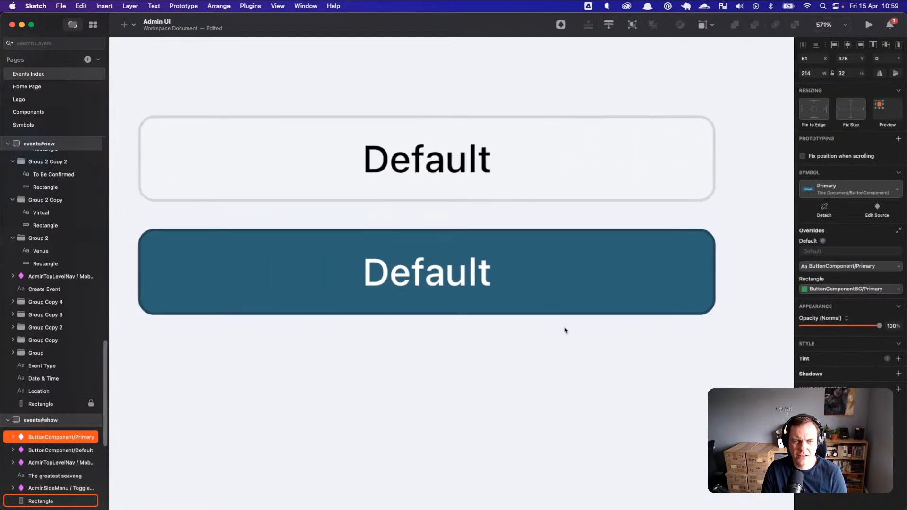
scroll(553, 354, "up", 3)
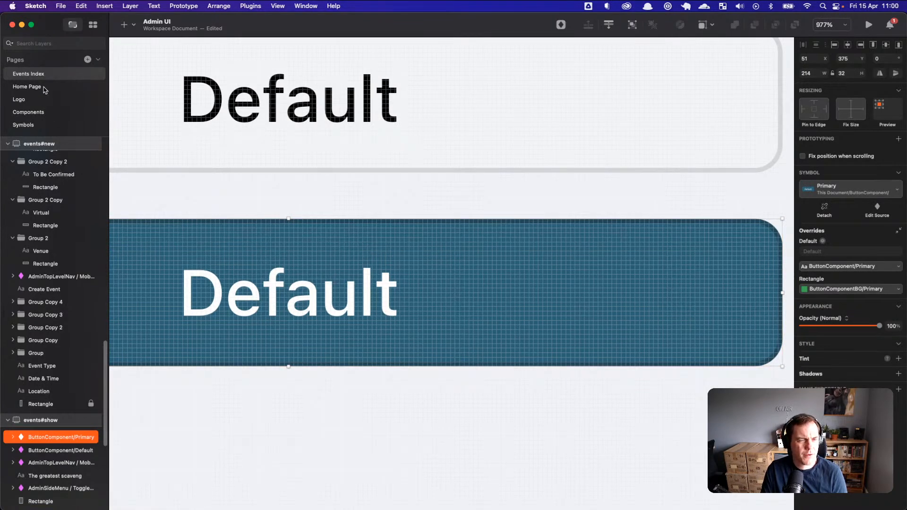
Step: Select the ButtonComponent/Primary symbol master on the Components page
left_click(45, 89)
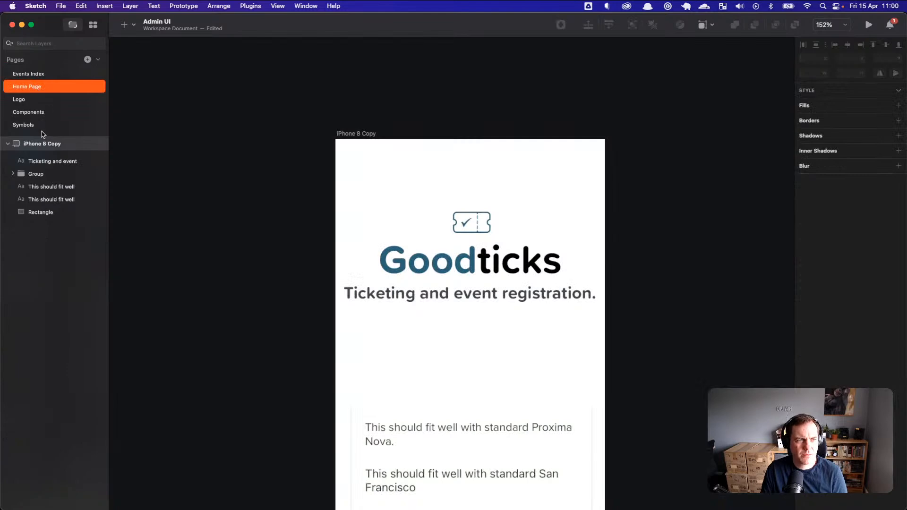
left_click(42, 123)
left_click(41, 112)
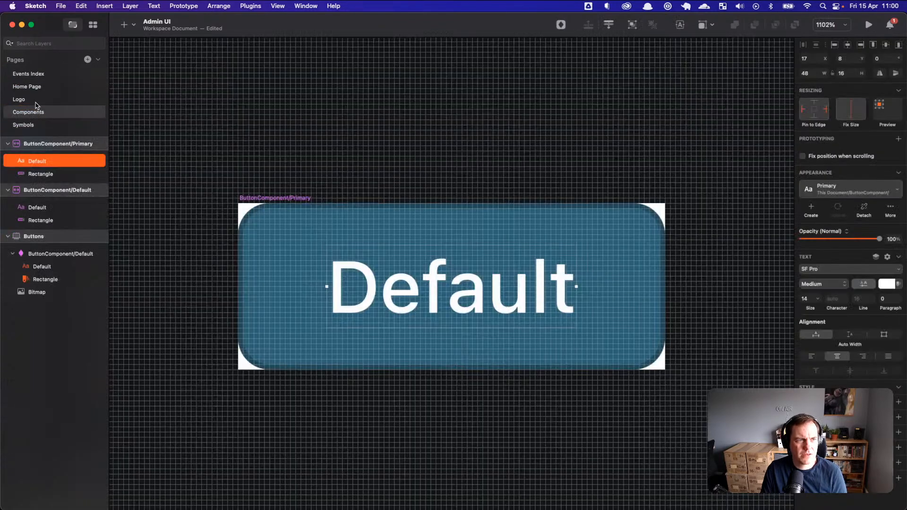
left_click(276, 198)
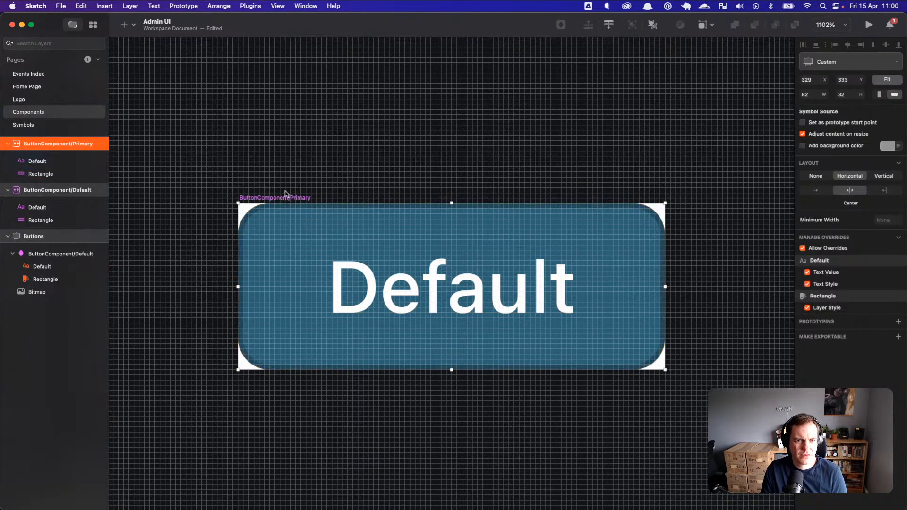
Step: Switch away from Sketch toward the browser with Cmd+Tab
key("super+Tab")
key("super+Tab")
key("super+Tab")
key("super+Tab")
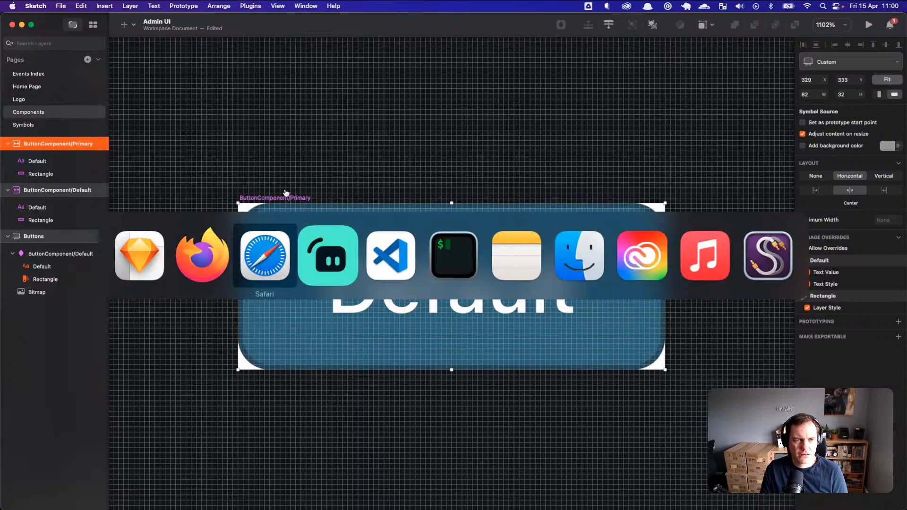
key("super+shift+Tab")
key("super+shift+Tab")
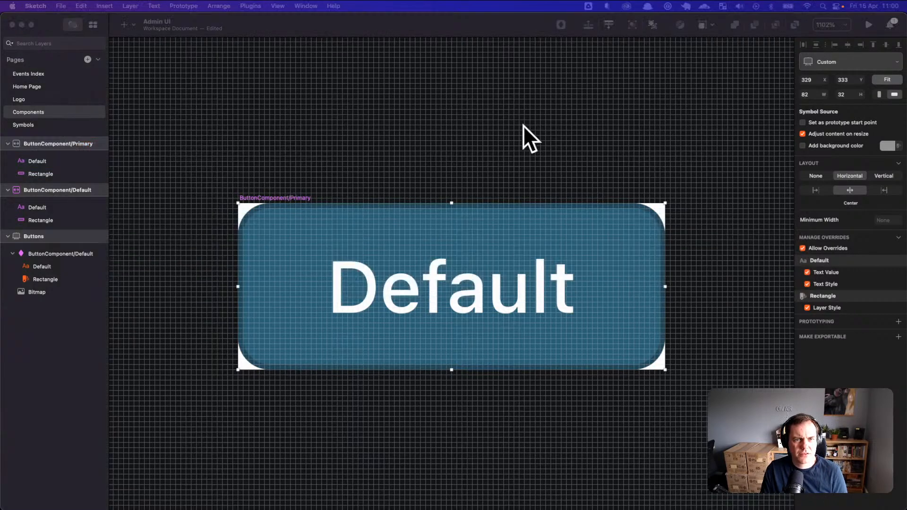
key("super+Tab")
key("super+Tab")
key("super+Tab")
key("super+Tab")
key("super+Tab")
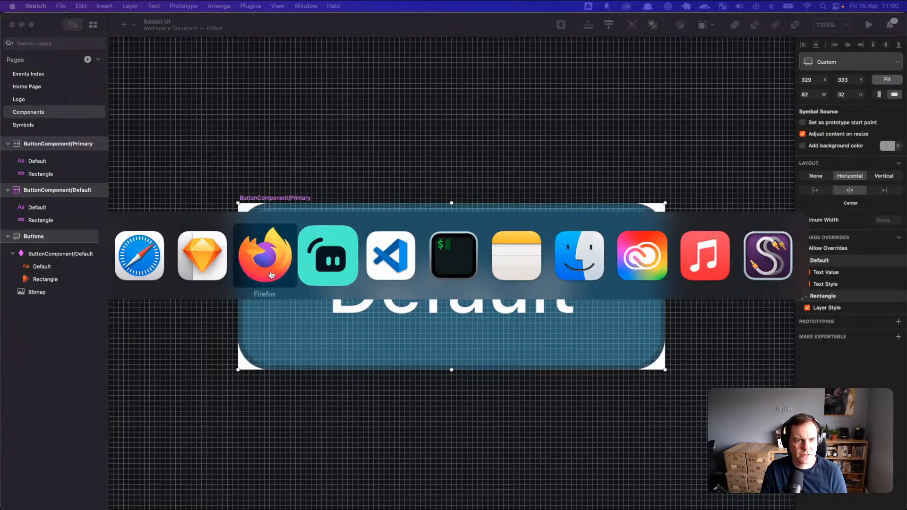
key("super+Tab")
key("super+Tab")
key("super+Tab")
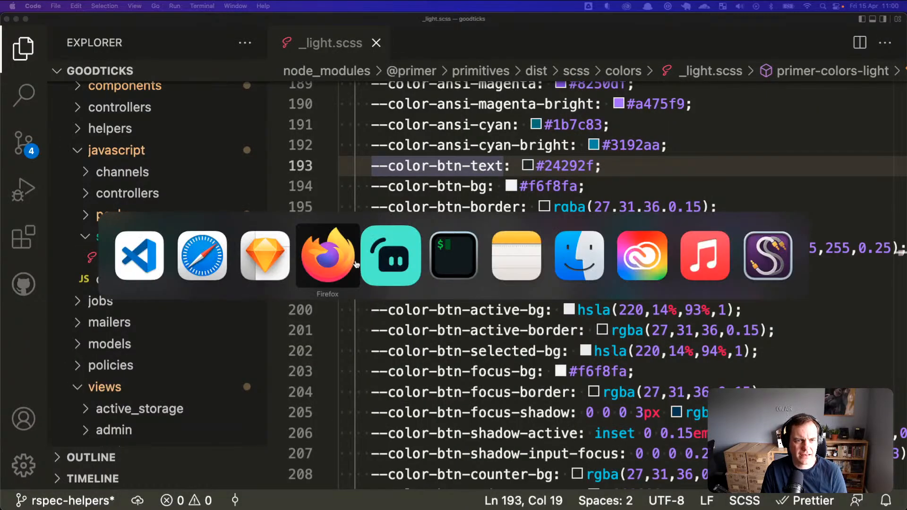
Step: Open the Button component page in the Primer docs
scroll(367, 243, "up", 10)
scroll(371, 237, "down", 15)
scroll(373, 234, "down", 8)
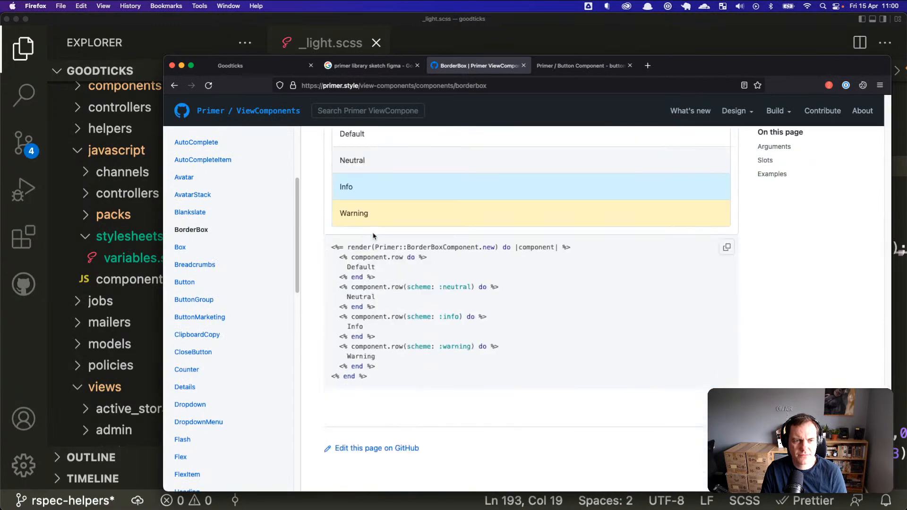
left_click(185, 282)
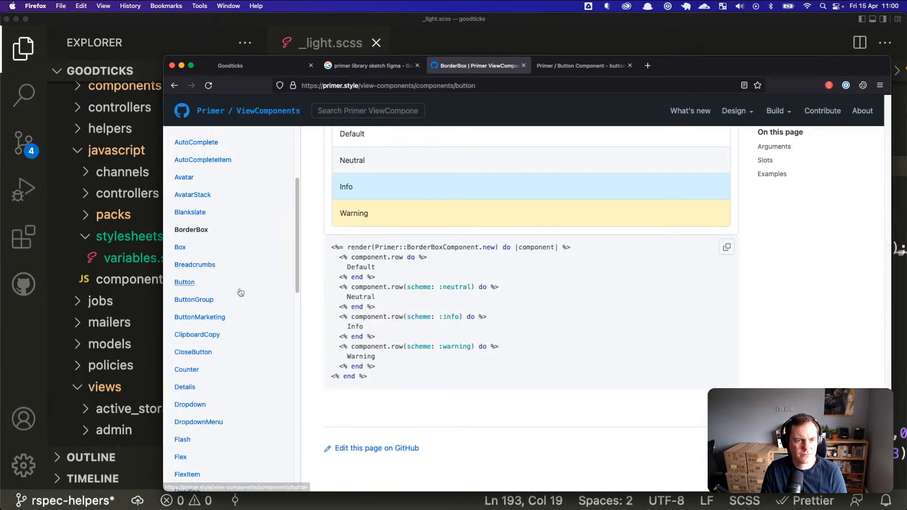
scroll(419, 349, "down", 20)
scroll(392, 331, "up", 1)
Step: Zoom the Primer Button docs to 140% and nudge the browser window
key("super+equal")
key("super+equal")
key("super+minus")
key("super+minus")
key("super+minus")
key("super+minus")
key("super+equal")
key("super+equal")
key("super+equal")
key("super+equal")
scroll(405, 346, "down", 5)
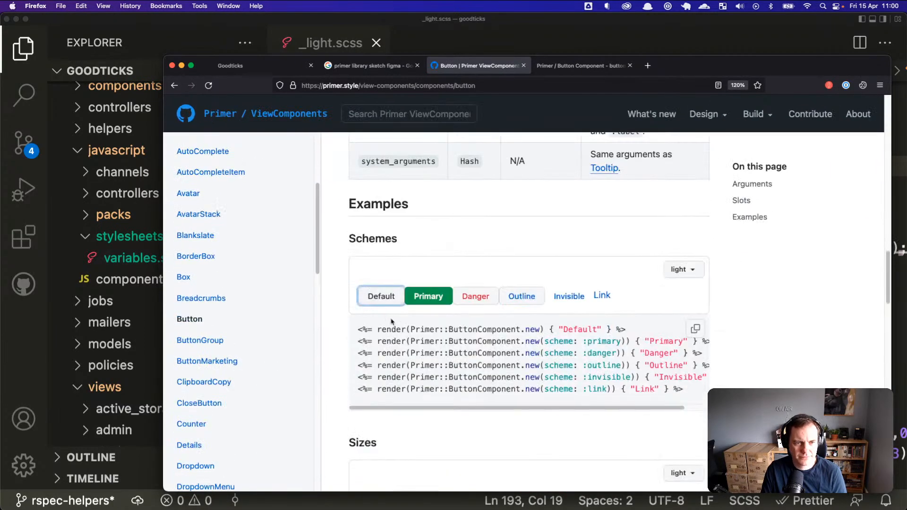
scroll(388, 320, "up", 3)
key("super+equal")
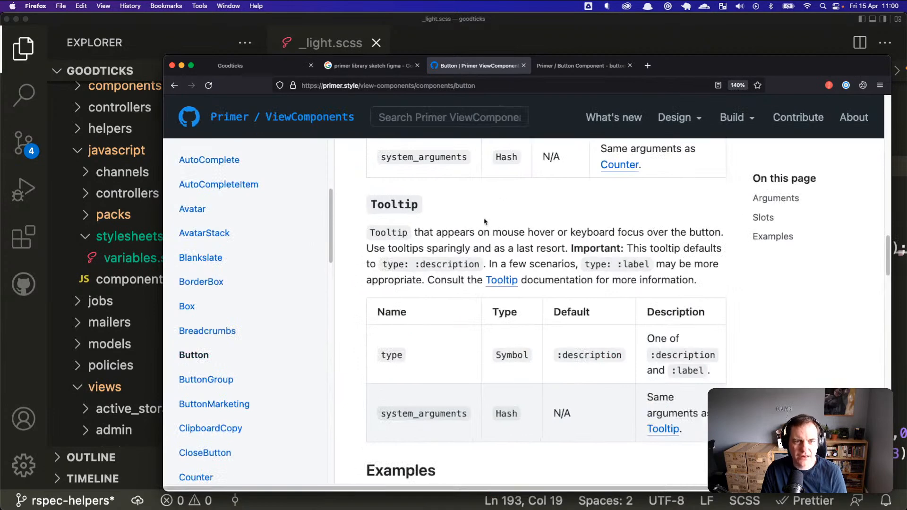
left_click_drag(677, 65, 667, 75)
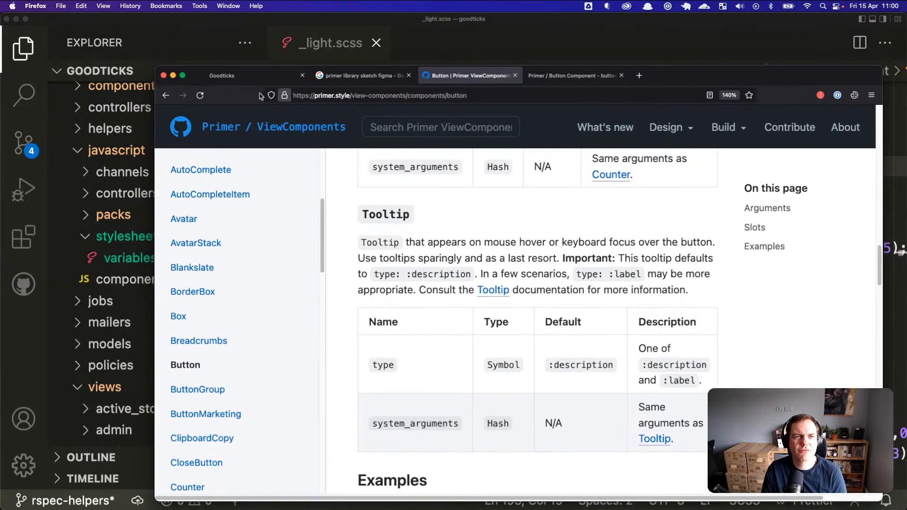
Step: Look through the Goodticks, Primer search and Storybook Button Component tabs
left_click(255, 77)
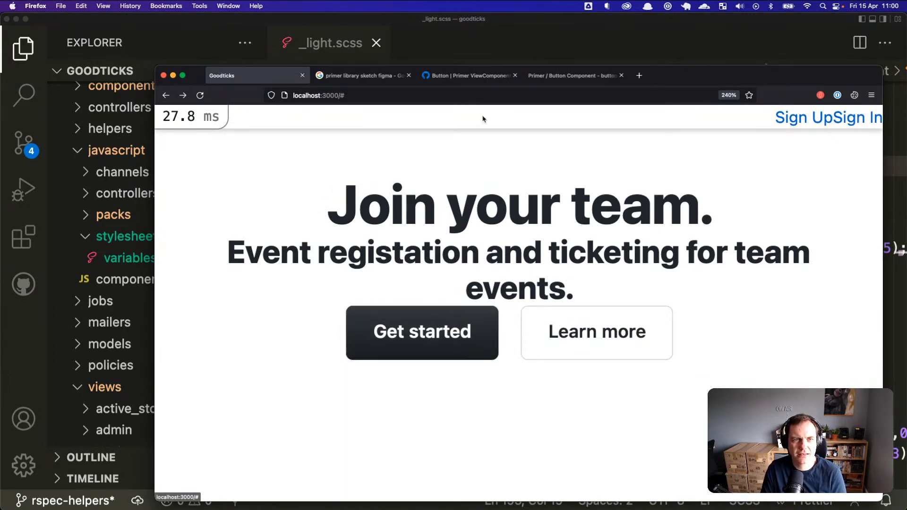
left_click(359, 75)
left_click(537, 76)
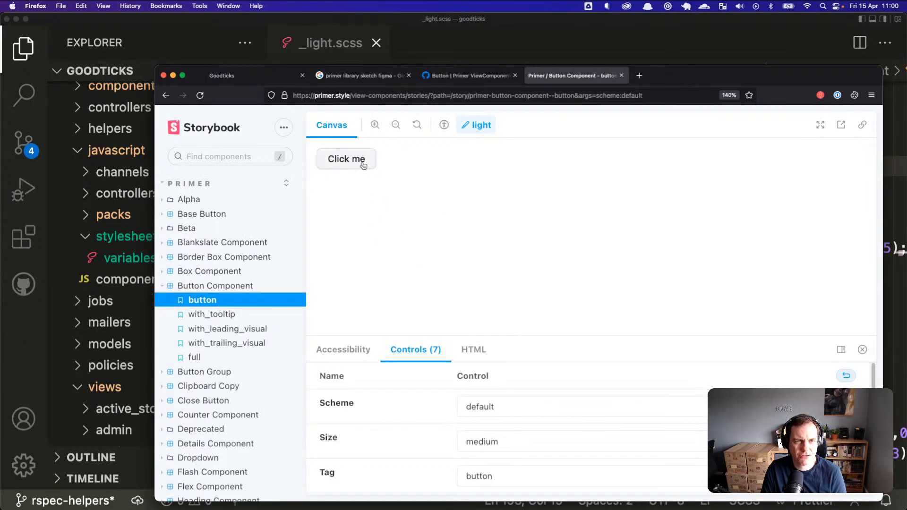
left_click_drag(694, 72, 694, 59)
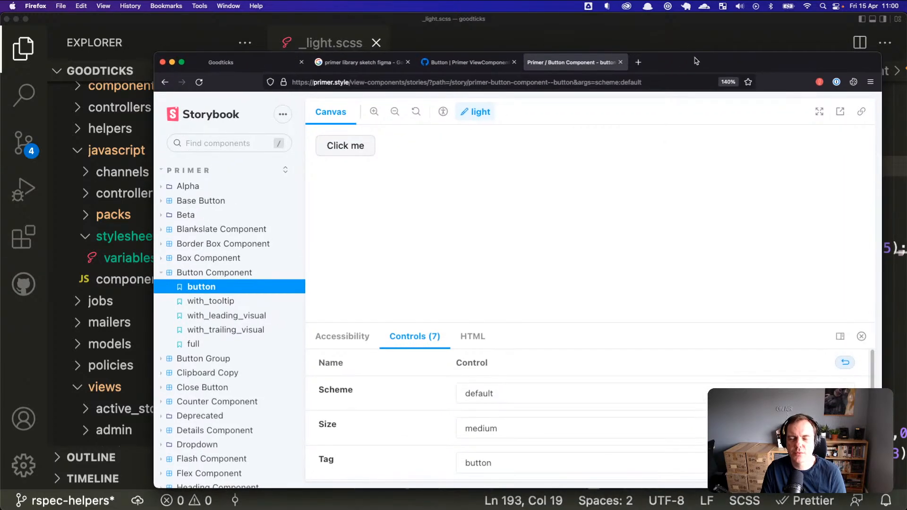
Step: Bring the code editor forward, then switch back toward Sketch
key("super+Tab")
key("super+Tab")
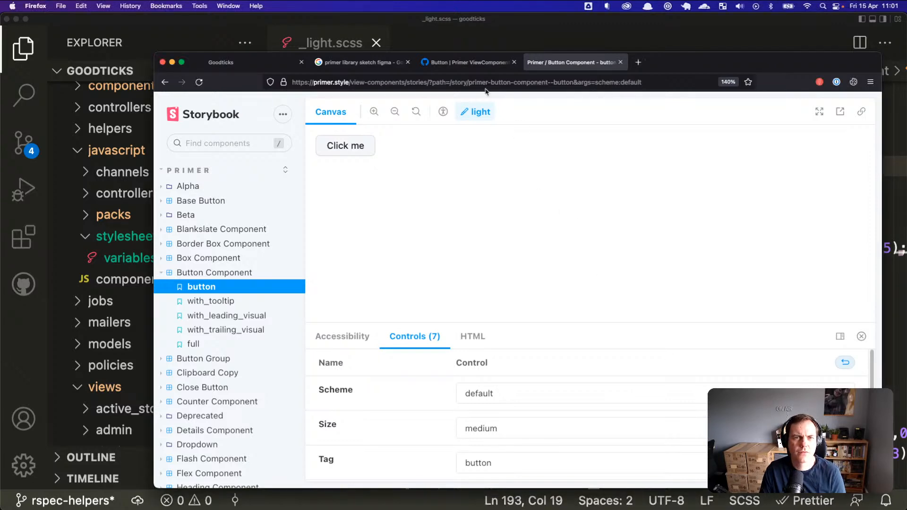
left_click(347, 28)
key("super+Tab")
key("super+Tab")
key("super+Tab")
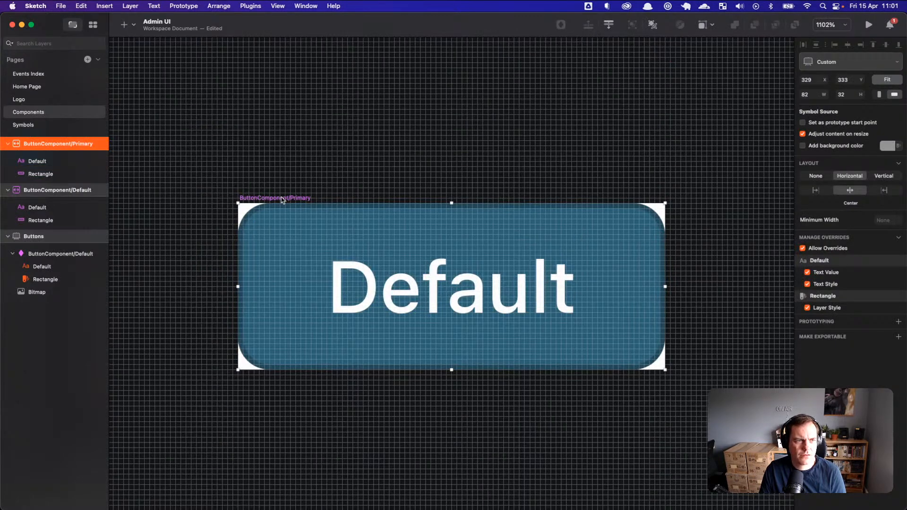
Step: Add a 0/2/4/0 drop shadow to the ButtonComponent/Primary background rectangle
left_click(47, 221)
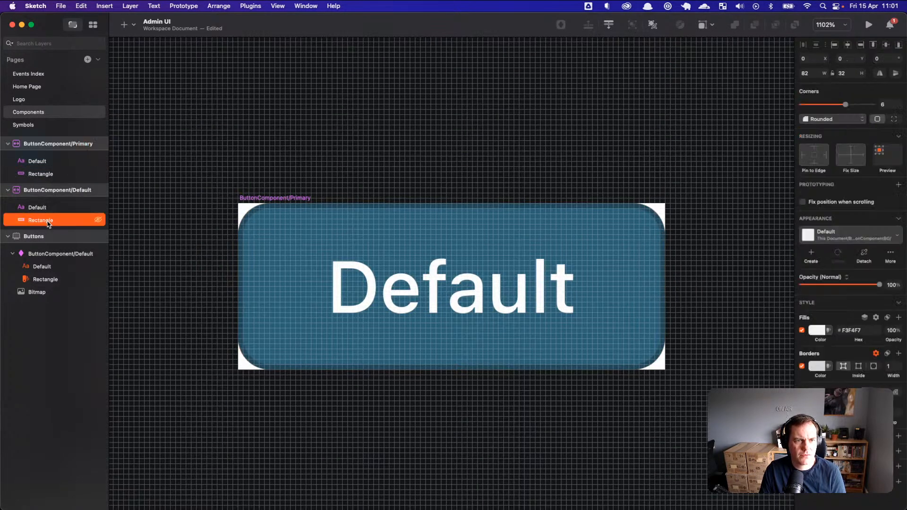
left_click(43, 174)
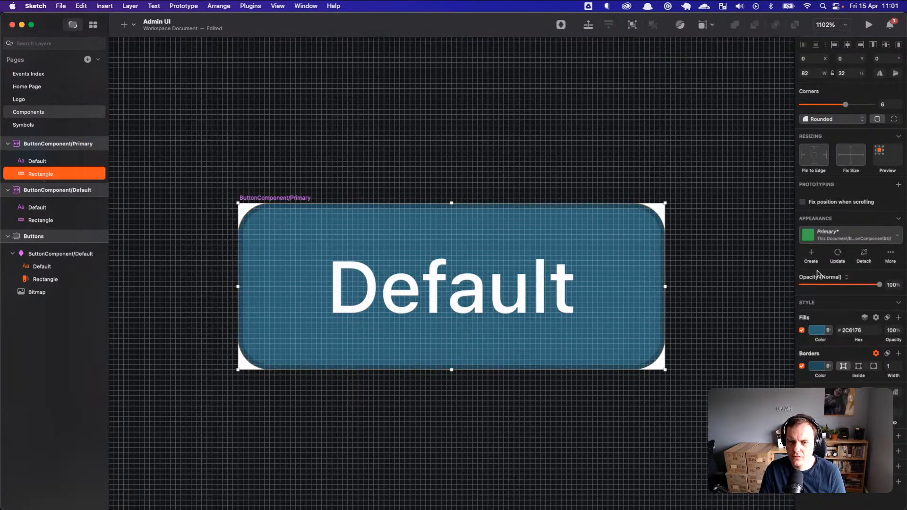
left_click(898, 438)
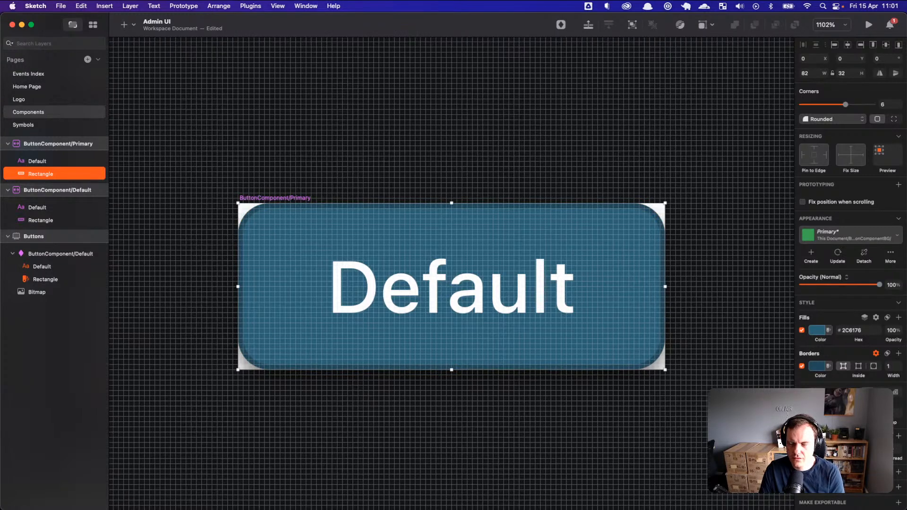
left_click(817, 448)
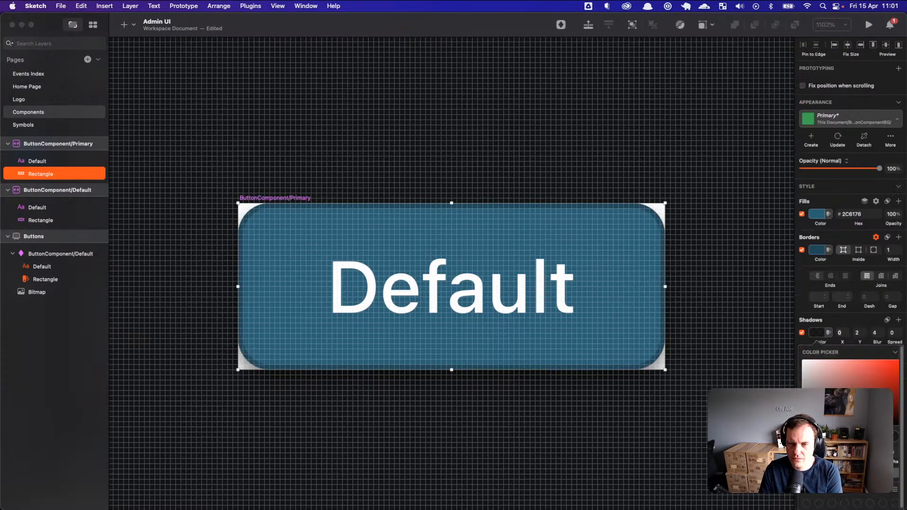
left_click(818, 334)
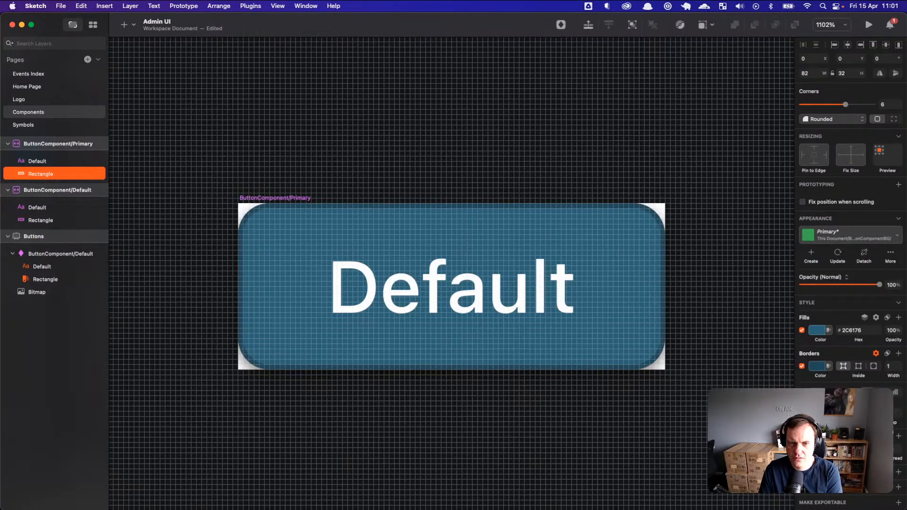
key("Escape")
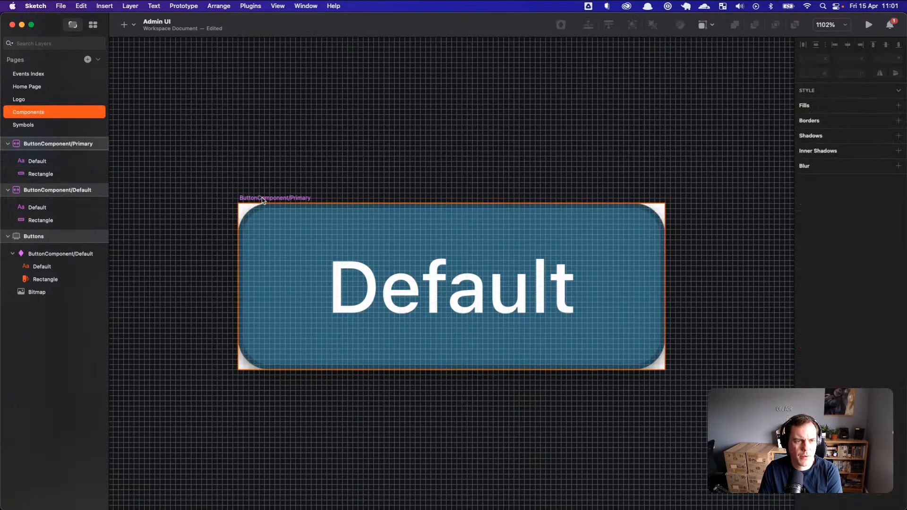
Step: Check the events#show button's background rectangle on the Events Index page
left_click(45, 75)
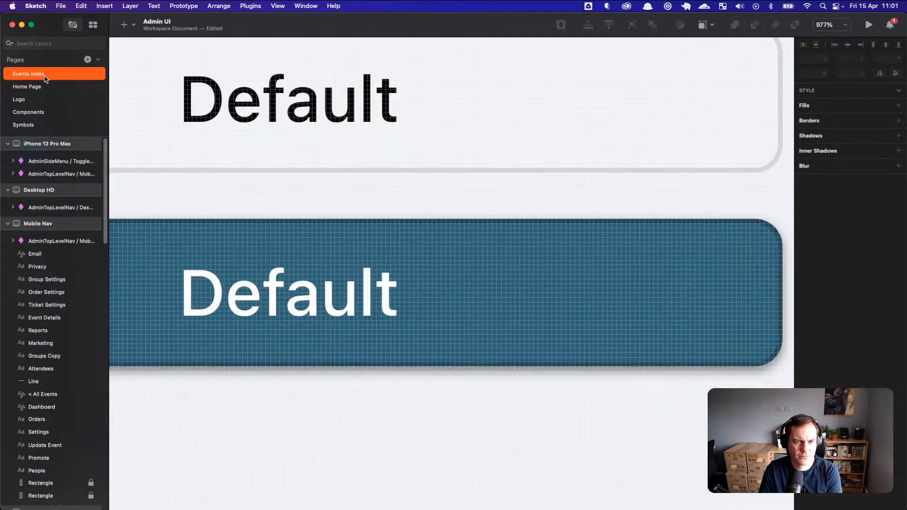
left_click(373, 392)
scroll(376, 388, "up", 2)
scroll(375, 389, "down", 4)
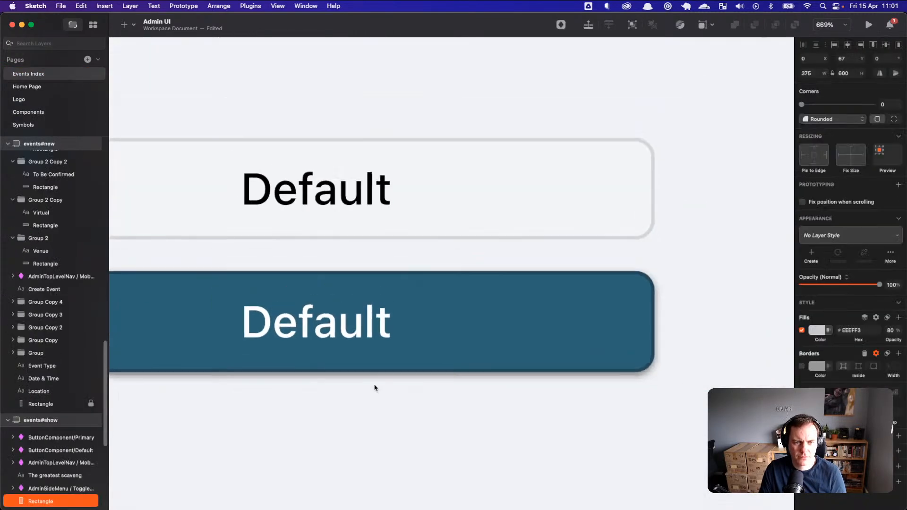
scroll(376, 388, "down", 4)
scroll(355, 399, "left", 2)
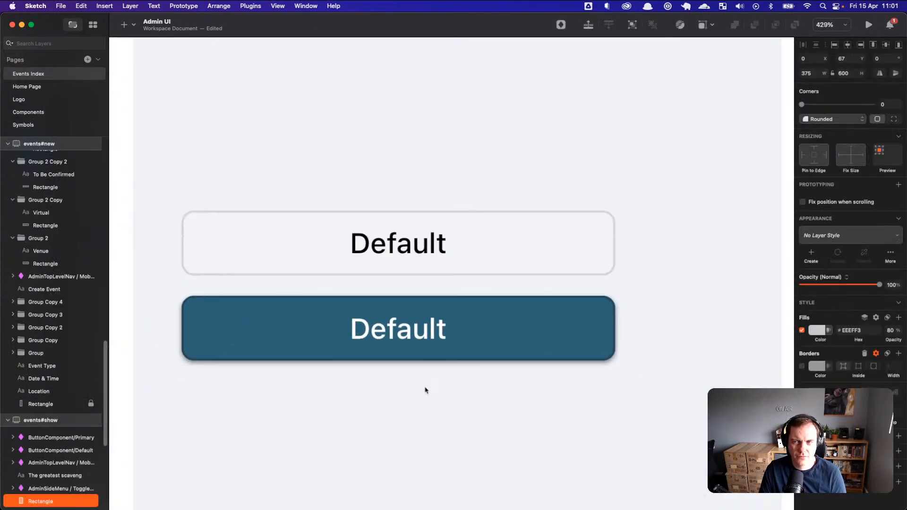
scroll(425, 390, "down", 3)
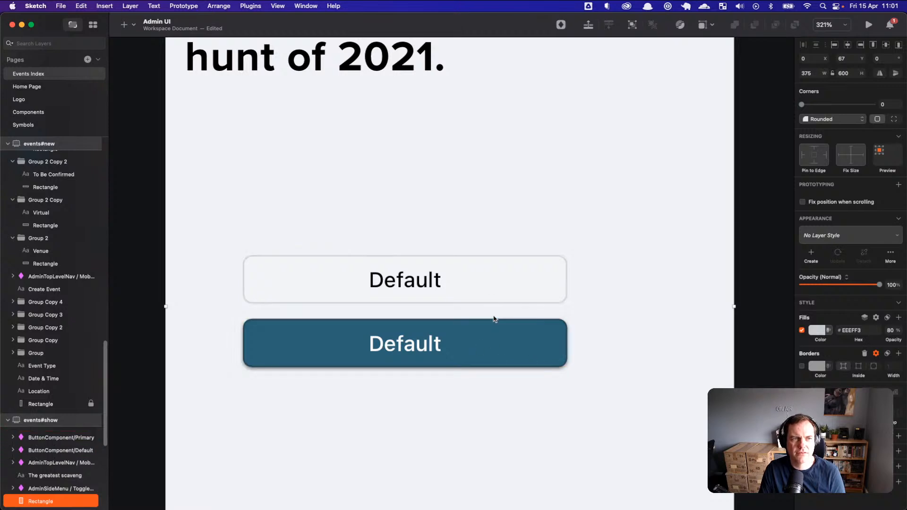
Step: Go through the Logo, Home Page and Symbols pages
left_click(26, 100)
left_click(36, 87)
left_click(64, 126)
Step: Select the Primary button's background rectangle on the Components page
left_click(68, 112)
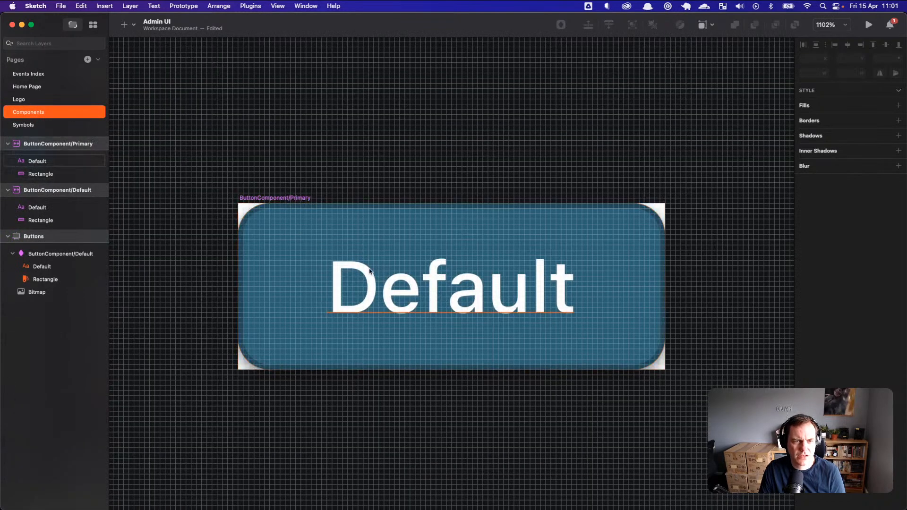
left_click(412, 290)
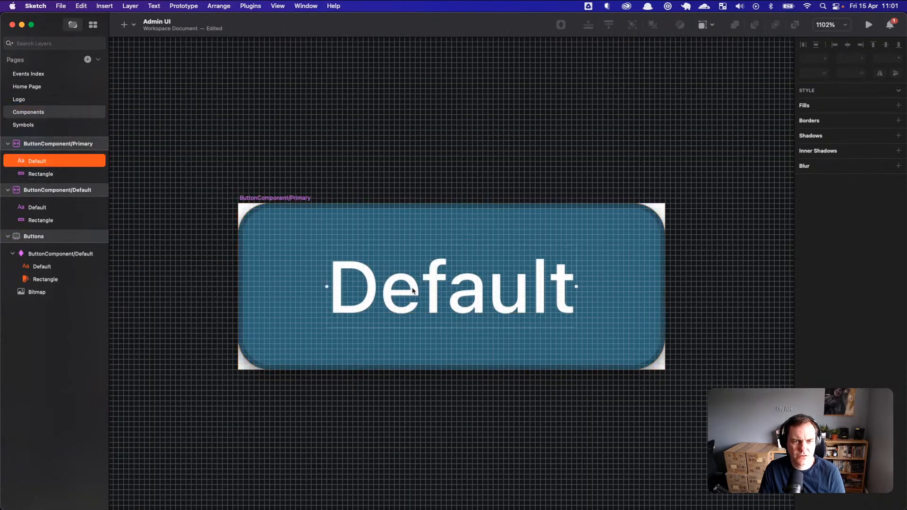
double_click(445, 291)
left_click(458, 185)
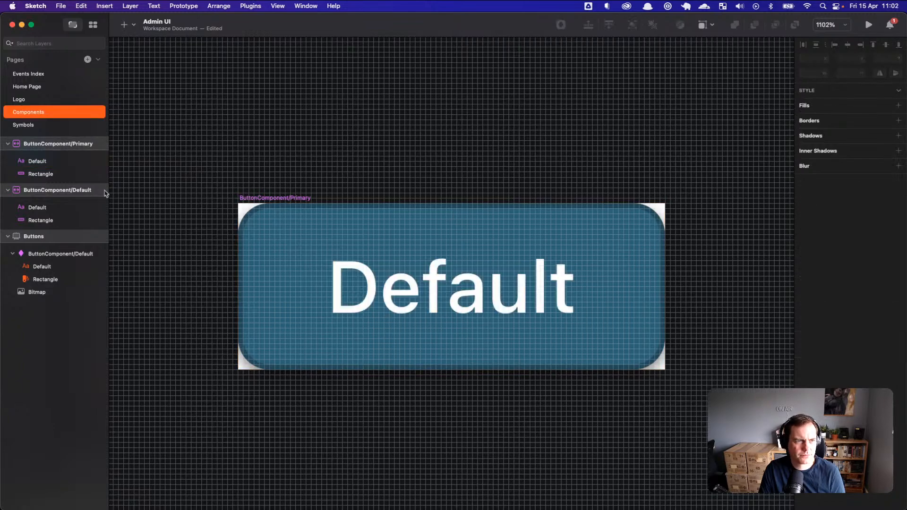
left_click(41, 173)
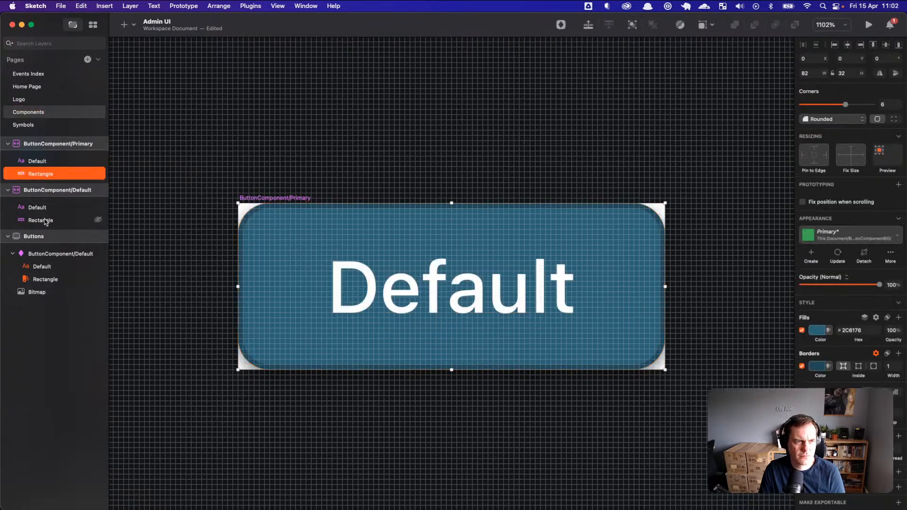
Step: Open the rectangle's #2C6176 fill settings and review its image, fill rule and blend options
left_click(820, 330)
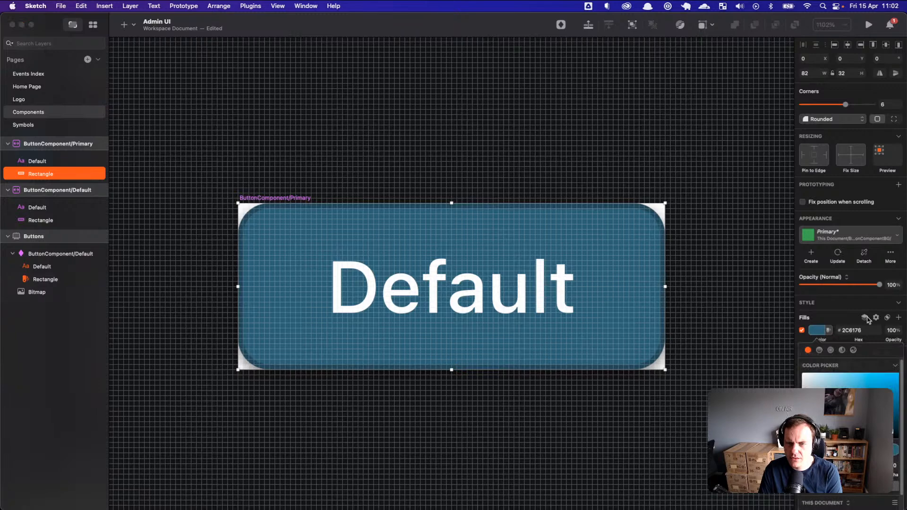
scroll(845, 371, "down", 2)
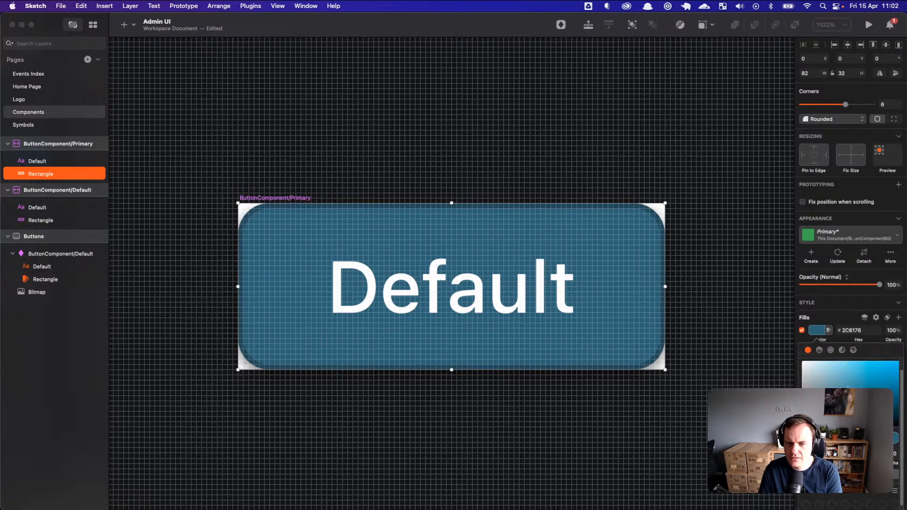
left_click(865, 318)
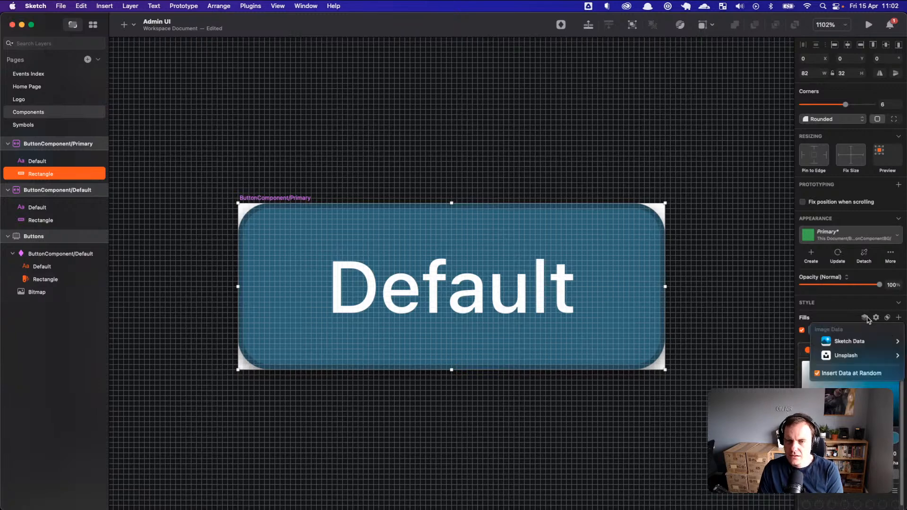
left_click(877, 318)
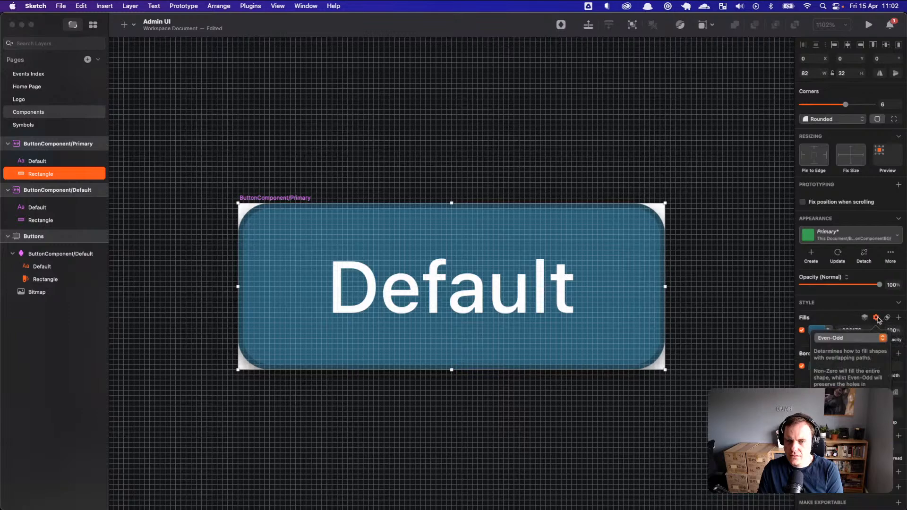
left_click(877, 318)
left_click(887, 318)
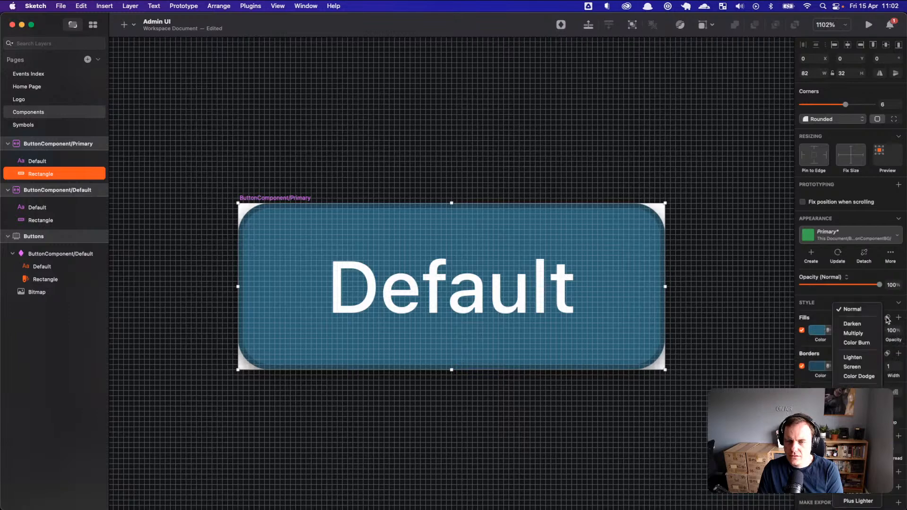
left_click(824, 317)
left_click(853, 331)
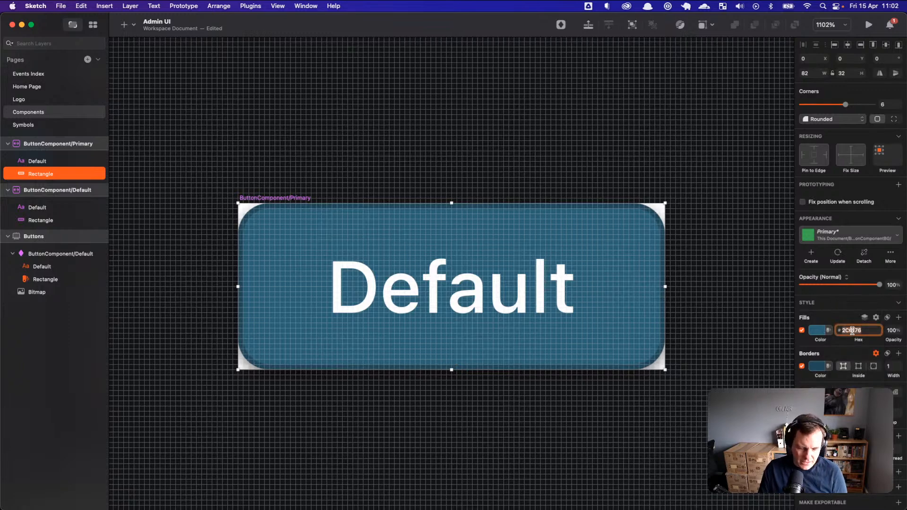
left_click(829, 330)
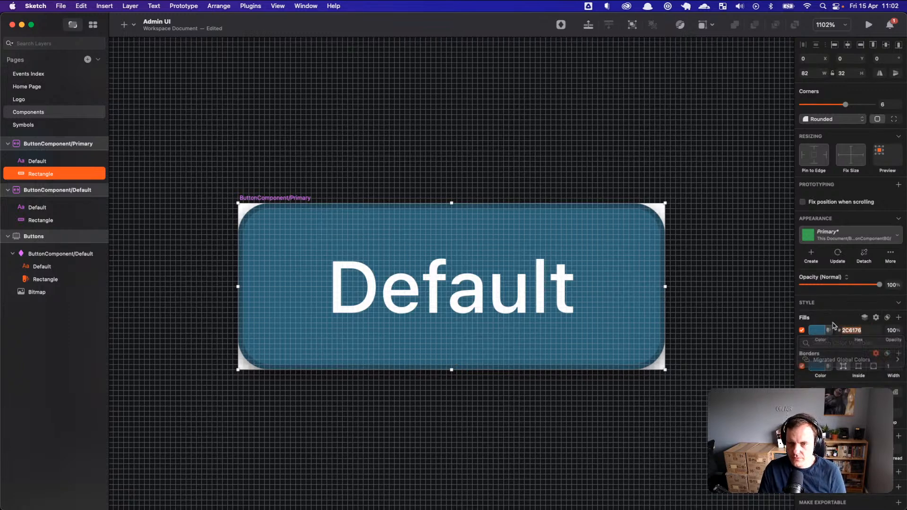
left_click(865, 318)
left_click(817, 330)
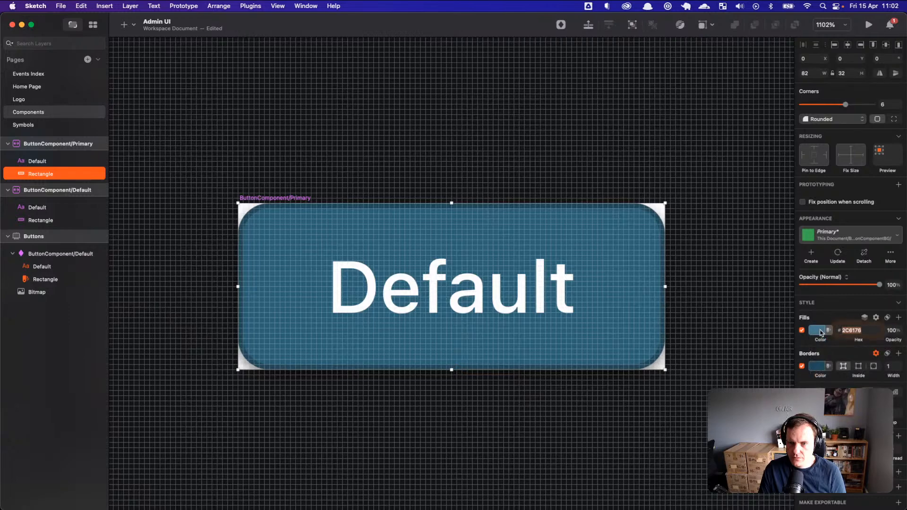
left_click(817, 330)
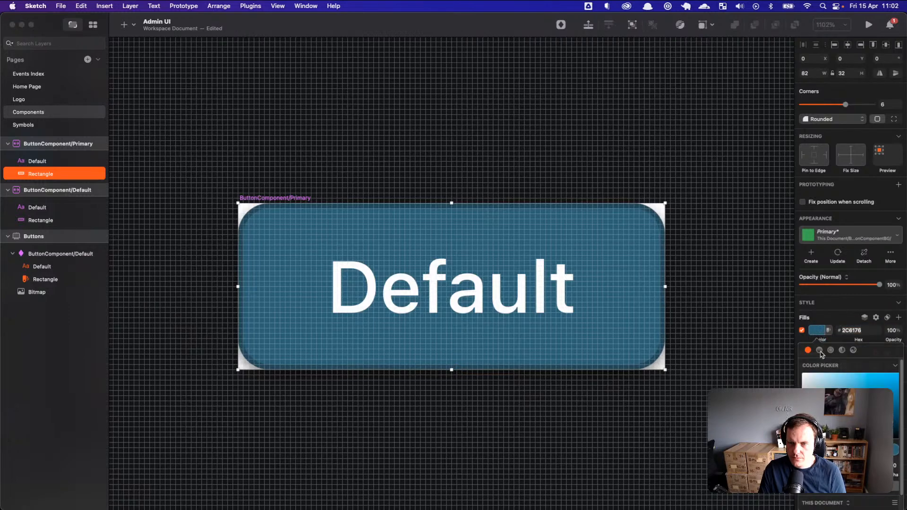
Step: Change the rectangle's fill to an image, trying the noise presets before choosing coloured noise
left_click(853, 351)
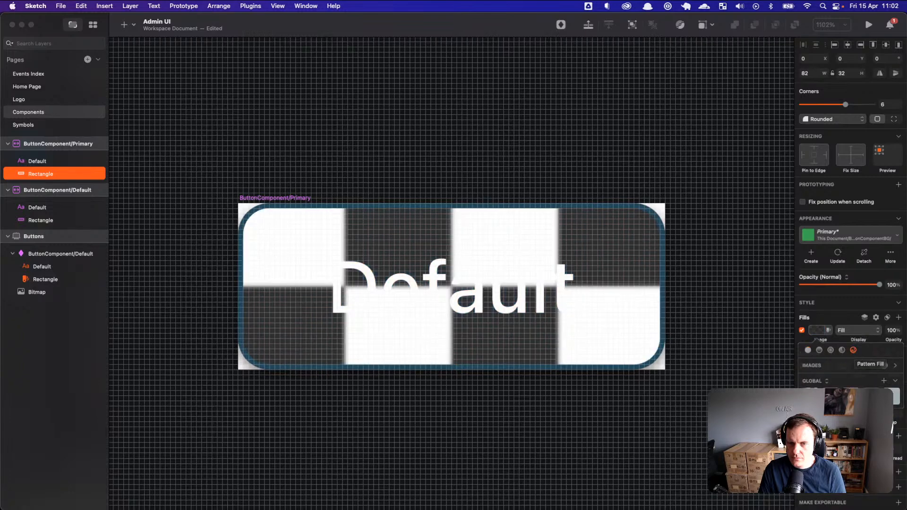
left_click(851, 397)
left_click(871, 397)
left_click(891, 400)
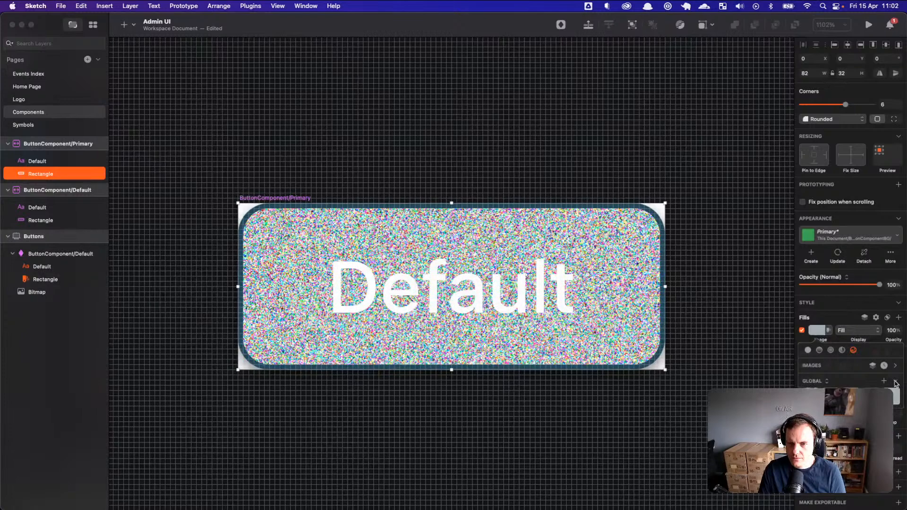
left_click(871, 394)
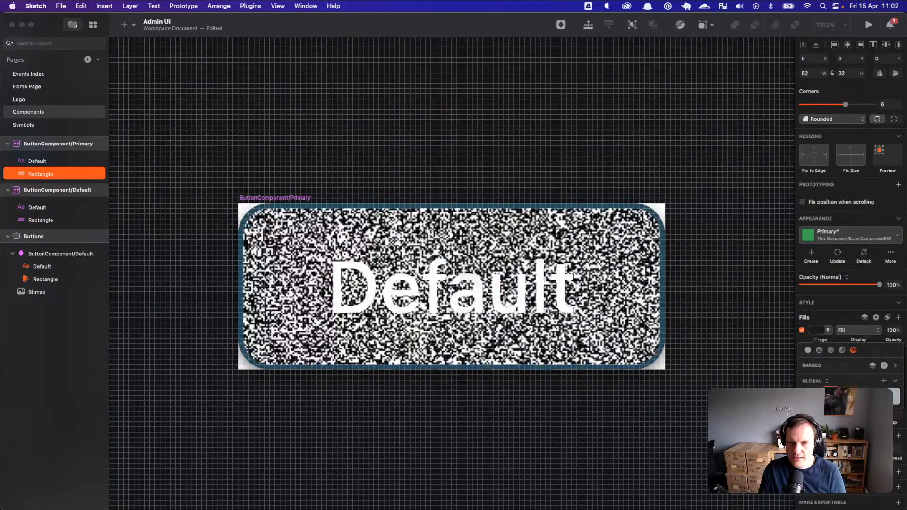
left_click(811, 394)
left_click(897, 401)
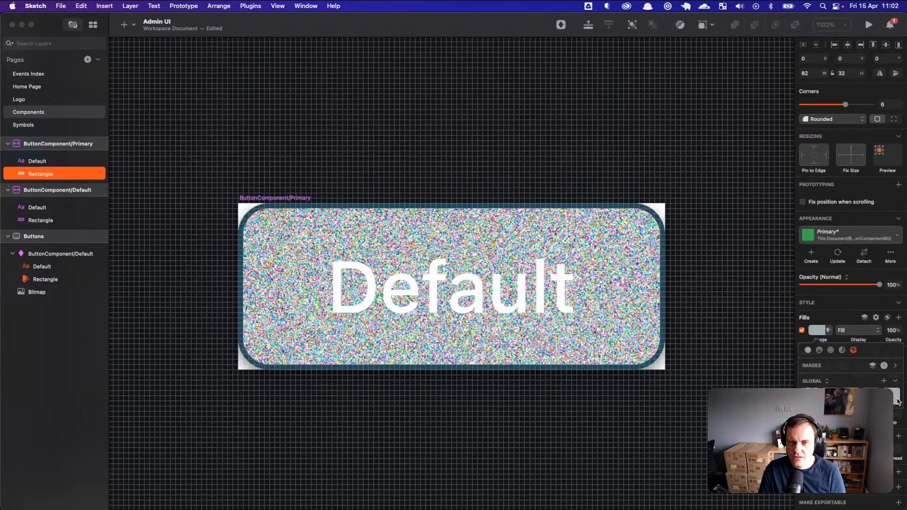
Step: Keep the Global Images collection, close the image settings and add a second fill
left_click(828, 383)
left_click(828, 383)
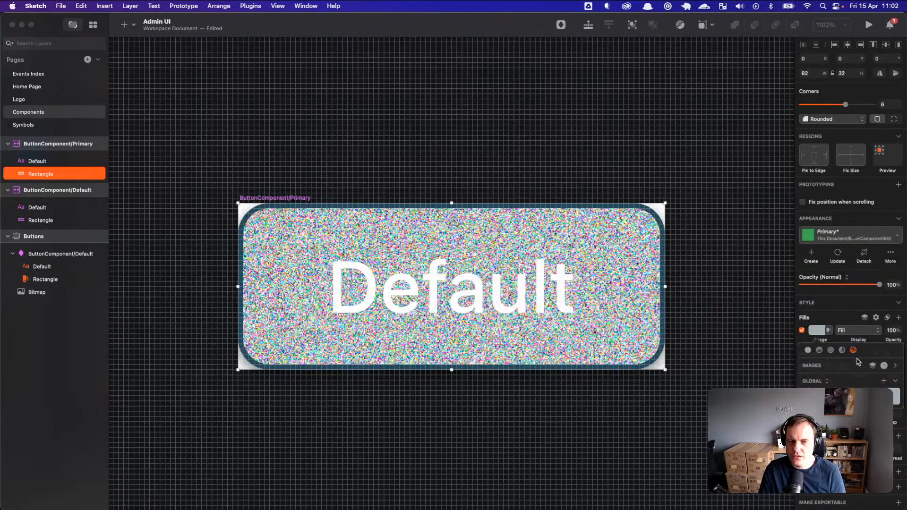
left_click(896, 382)
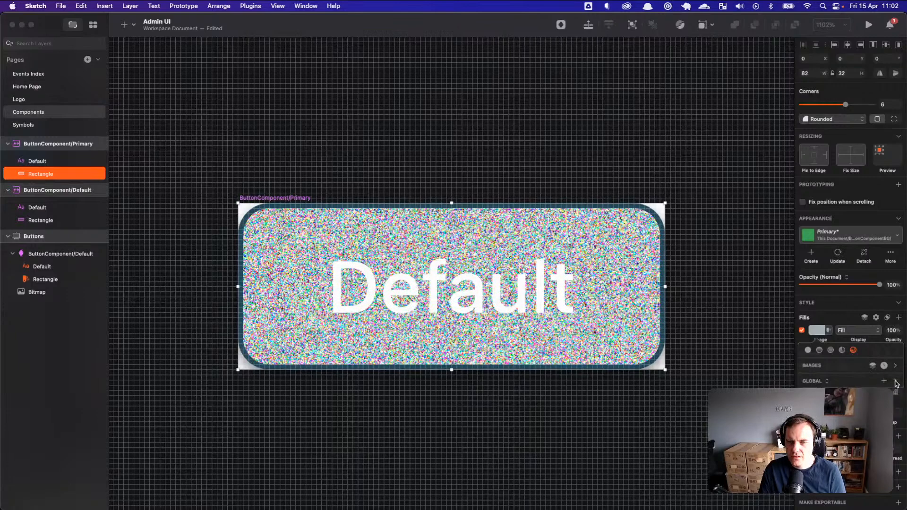
left_click(896, 382)
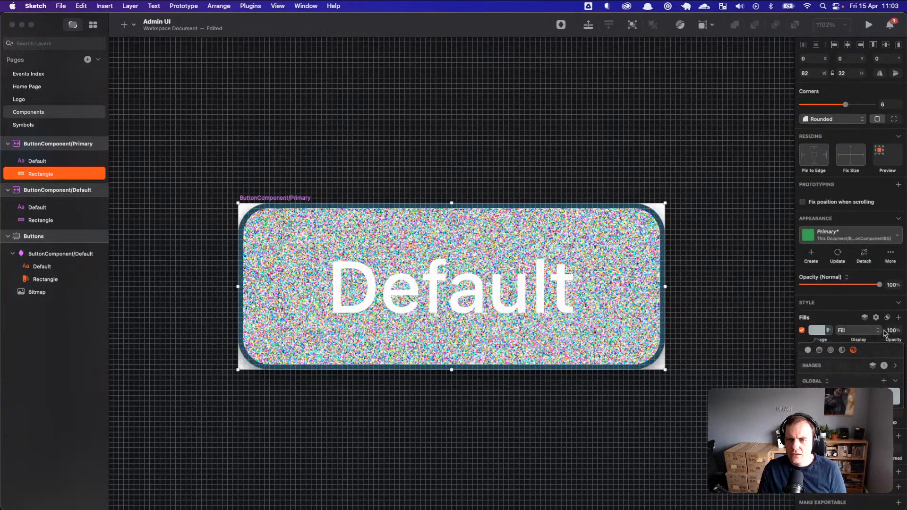
left_click(898, 318)
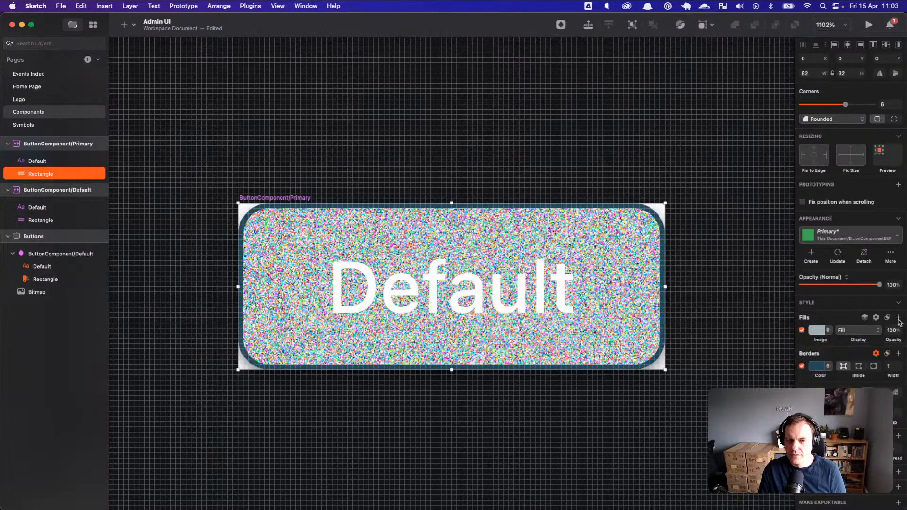
left_click(899, 317)
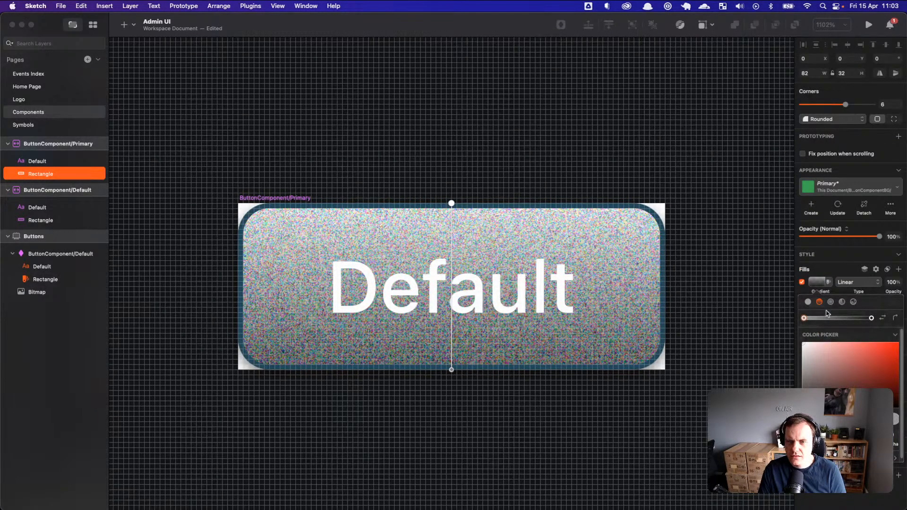
Step: Make the new fill a solid #2C6176 colour
left_click(819, 280)
left_click(828, 282)
left_click(829, 283)
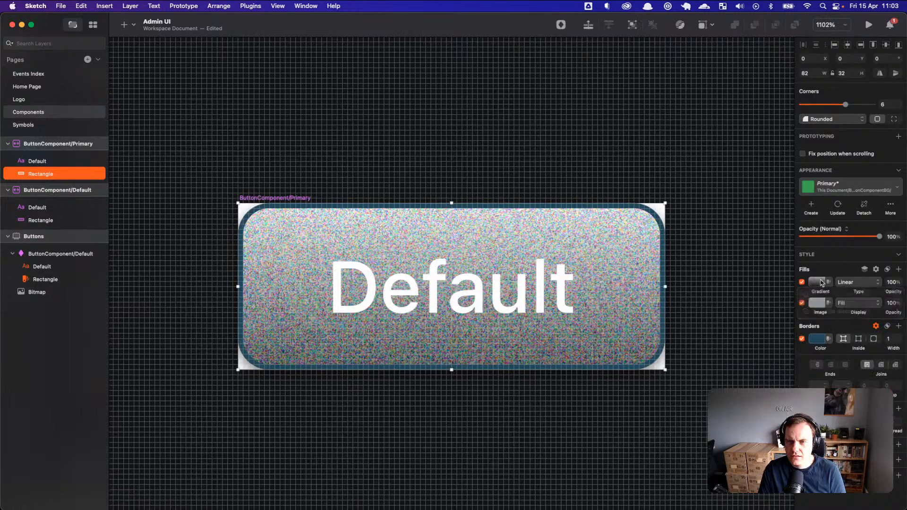
left_click(819, 282)
left_click(808, 302)
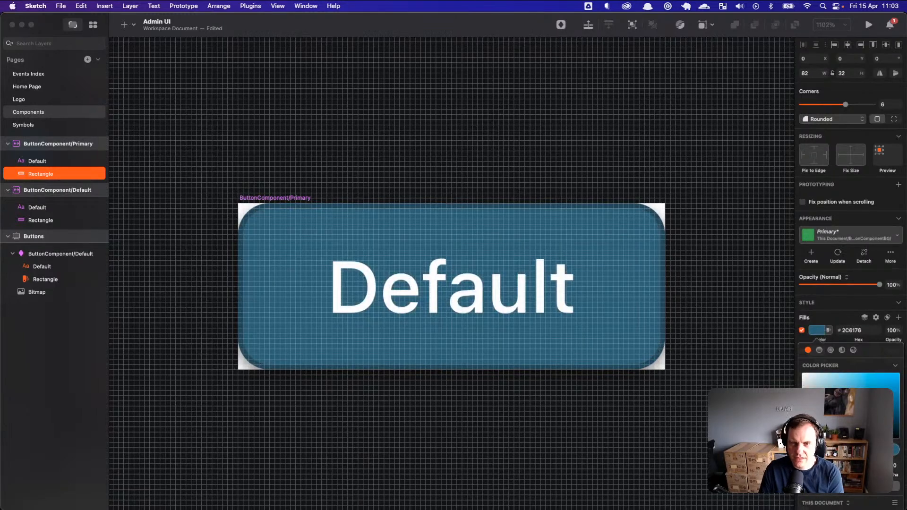
left_click(835, 325)
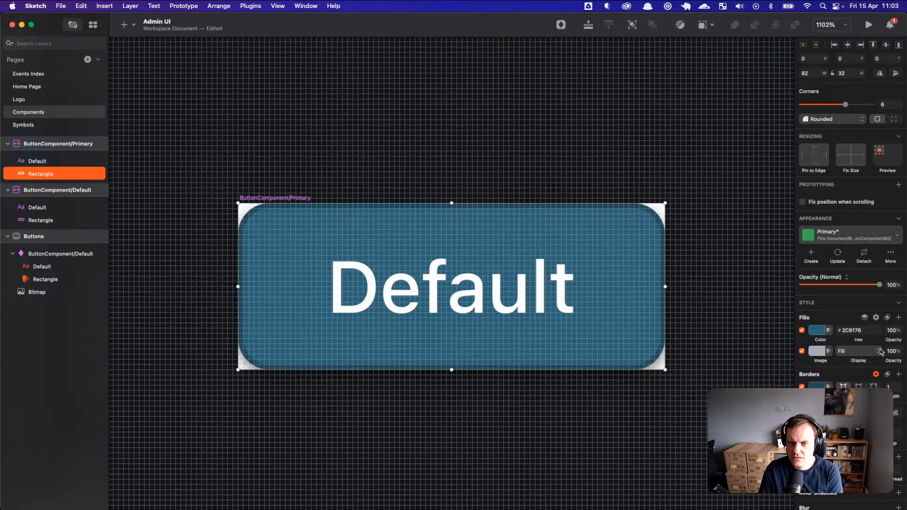
Step: Drag the coloured-noise image fill above the #2C6176 colour fill
left_click(891, 351)
left_click(882, 350)
left_click(802, 352)
left_click_drag(804, 357, 806, 338)
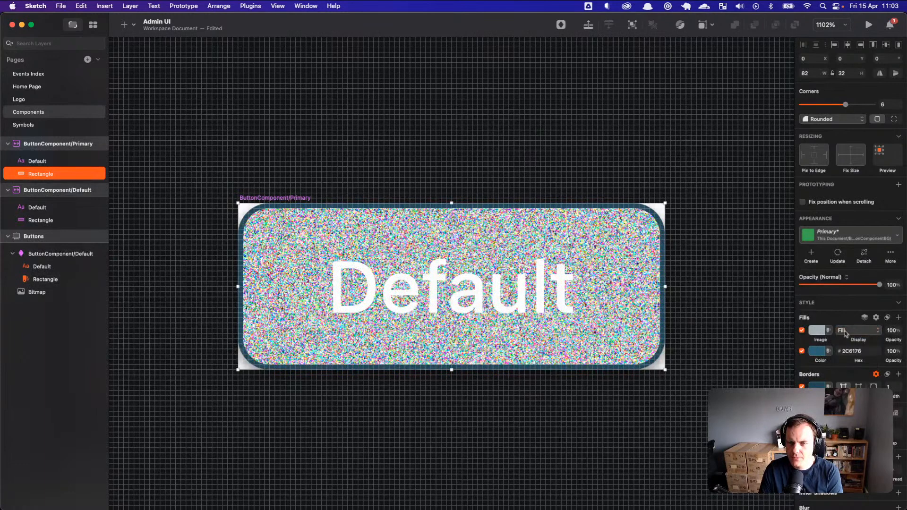
Step: Review the image fill's display modes, image choices and blend settings
left_click(829, 330)
left_click(835, 317)
left_click(863, 331)
left_click(822, 337)
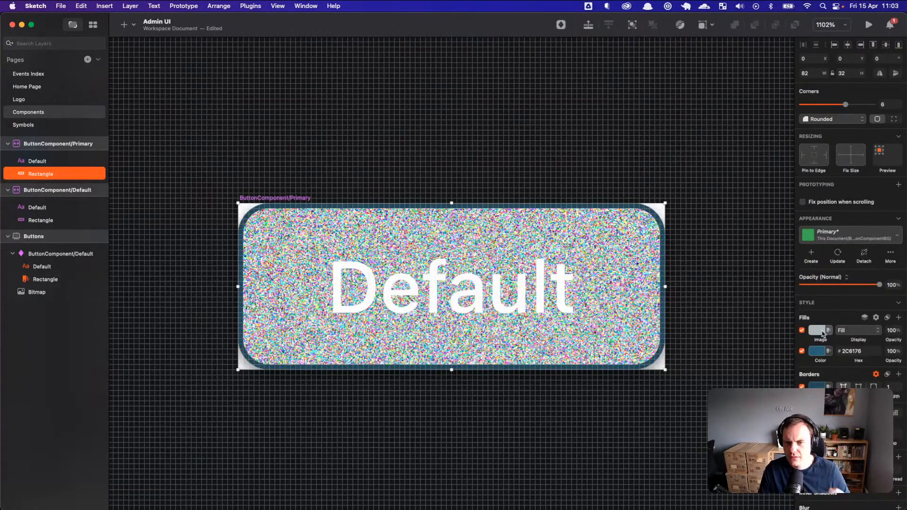
left_click(819, 332)
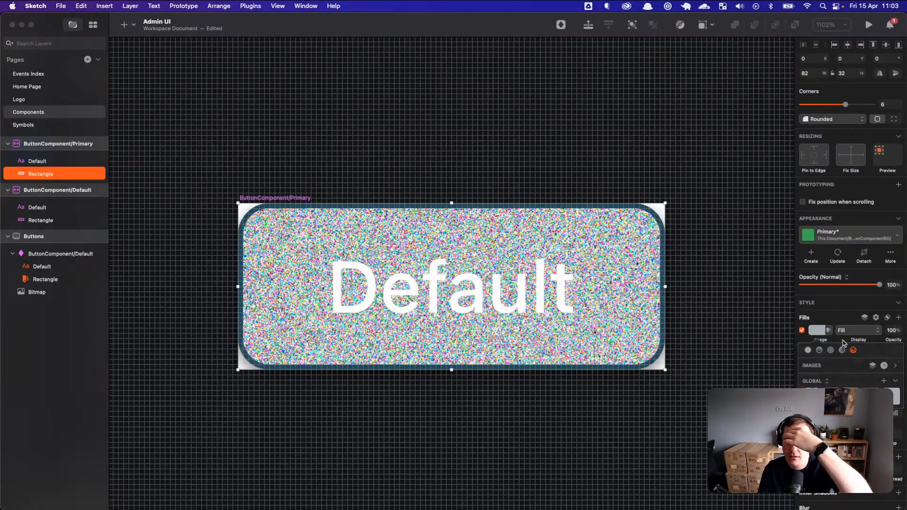
left_click(888, 318)
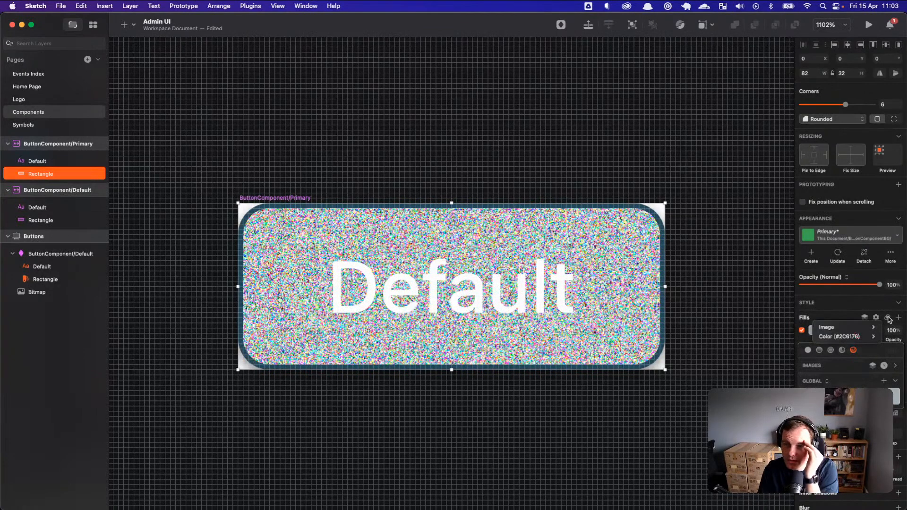
left_click(889, 319)
left_click(877, 318)
left_click(878, 319)
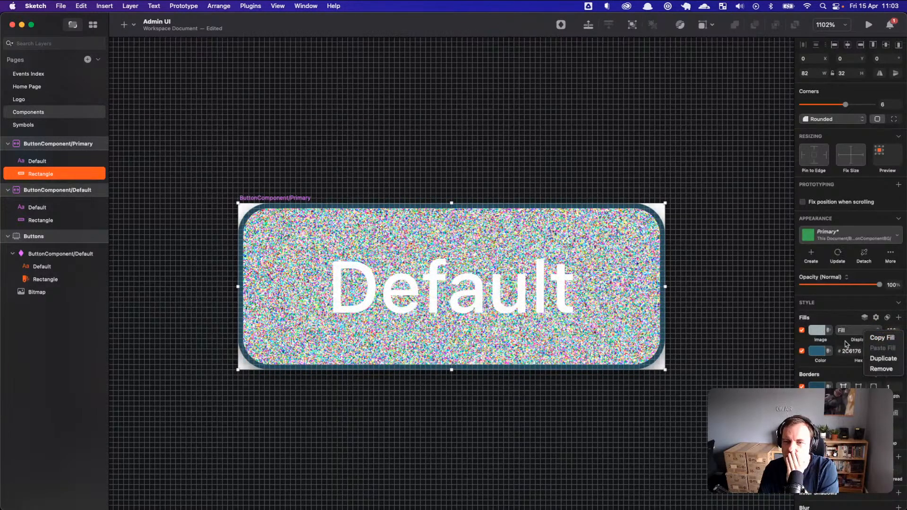
Step: Set the noise image fill's display mode to Tile
right_click(820, 334)
left_click(819, 331)
left_click(818, 330)
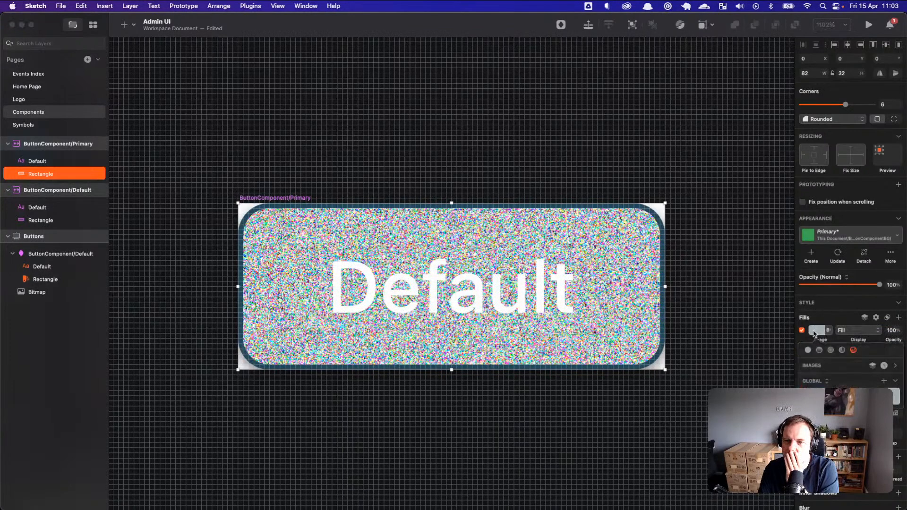
left_click(896, 366)
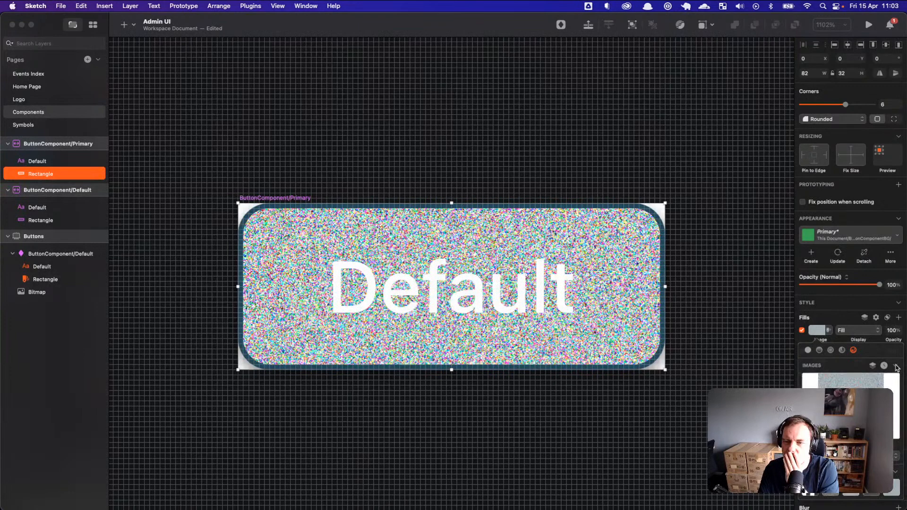
left_click(888, 455)
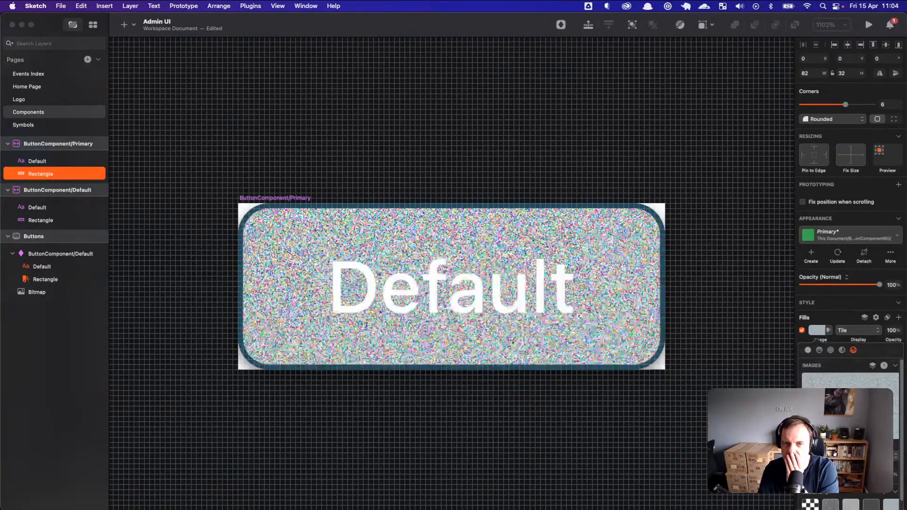
left_click(827, 317)
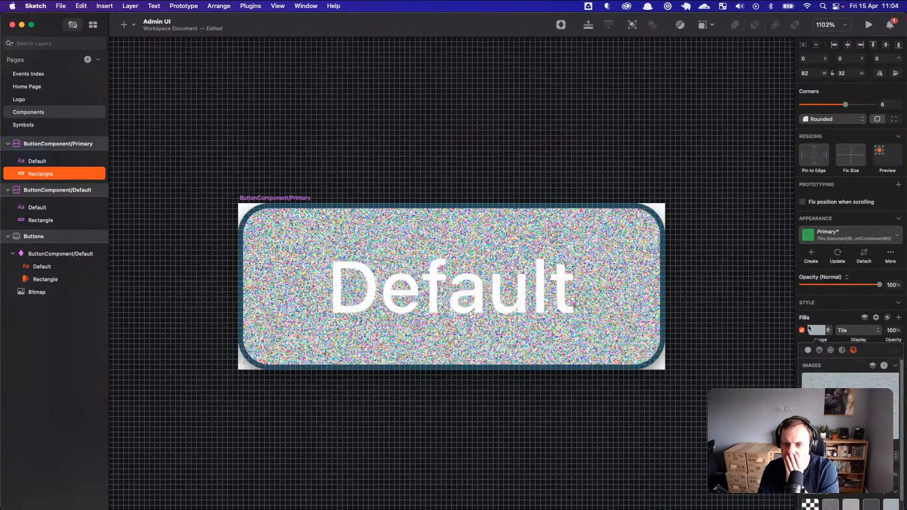
left_click(847, 371)
left_click(895, 366)
left_click(884, 367)
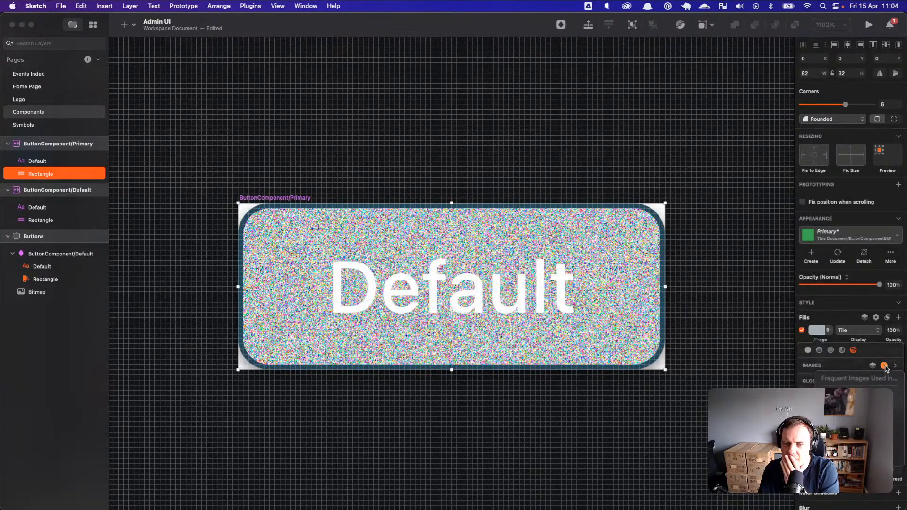
left_click(896, 367)
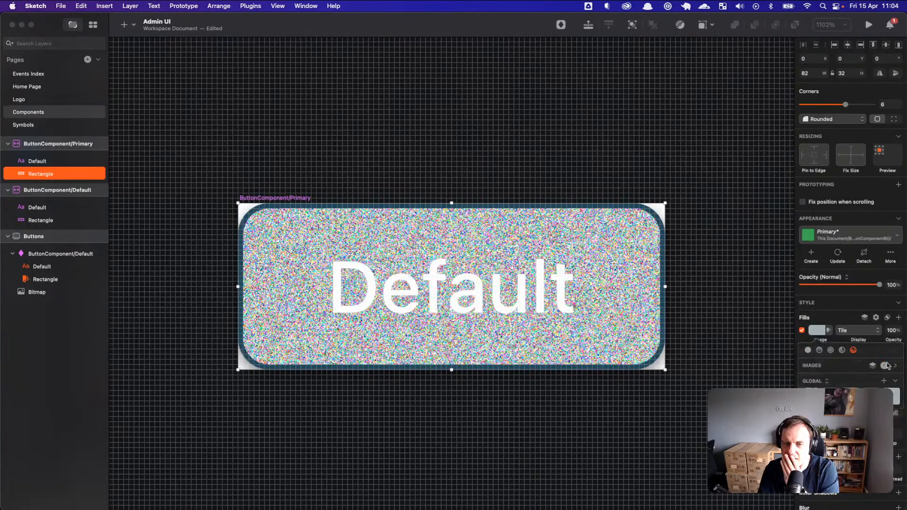
left_click(864, 318)
left_click(858, 331)
left_click(858, 331)
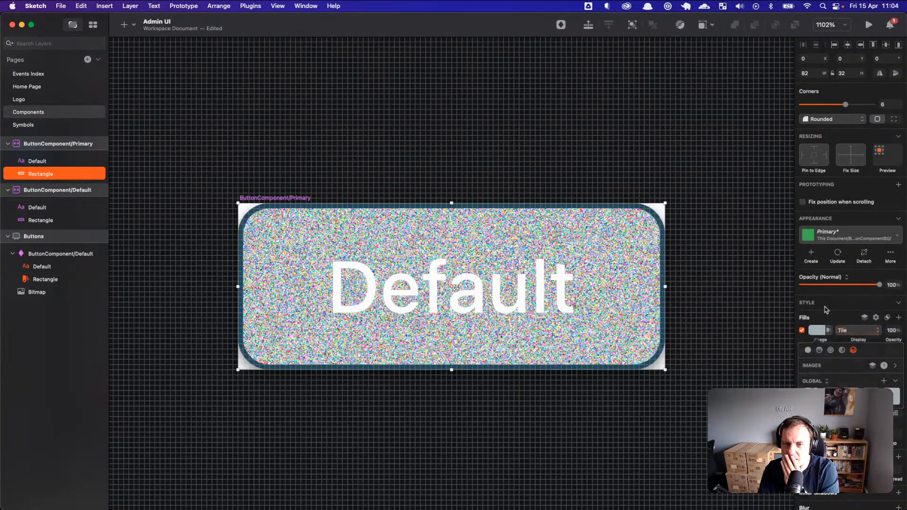
left_click(837, 311)
Step: Compare with the noise fill off, then lower its opacity to 16%
right_click(849, 340)
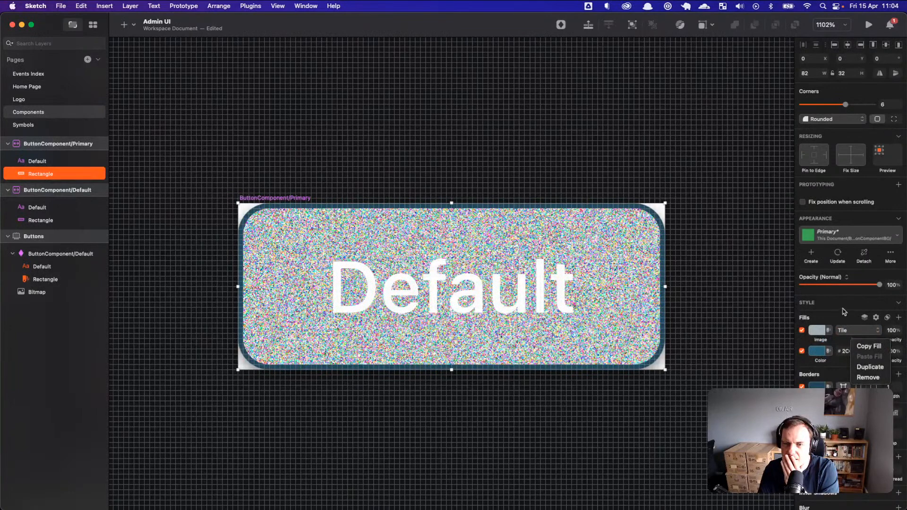
left_click(843, 309)
left_click(803, 330)
left_click(802, 330)
mouse_move(863, 338)
left_mouse_down()
mouse_move(855, 339)
mouse_move(882, 340)
mouse_move(844, 340)
mouse_move(852, 343)
left_mouse_up()
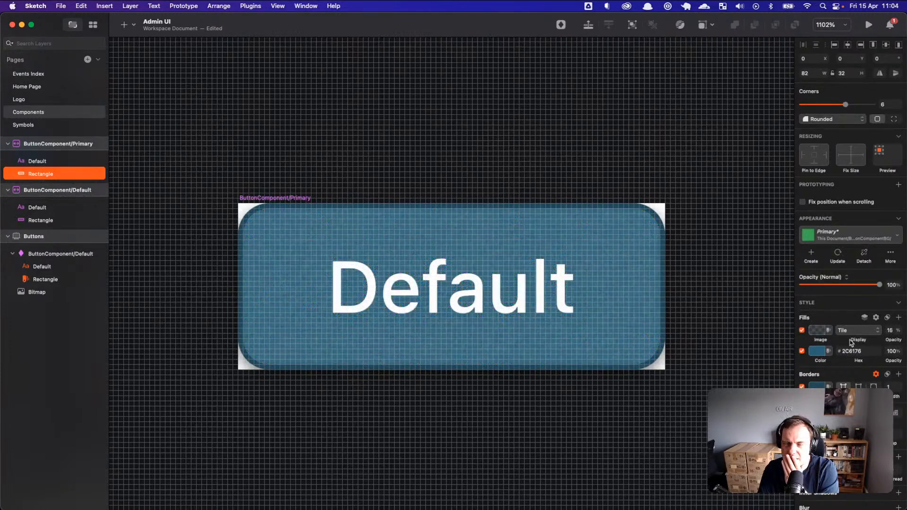
Step: Set the noise image fill's blend mode to Multiply
left_click(887, 318)
mouse_move(876, 327)
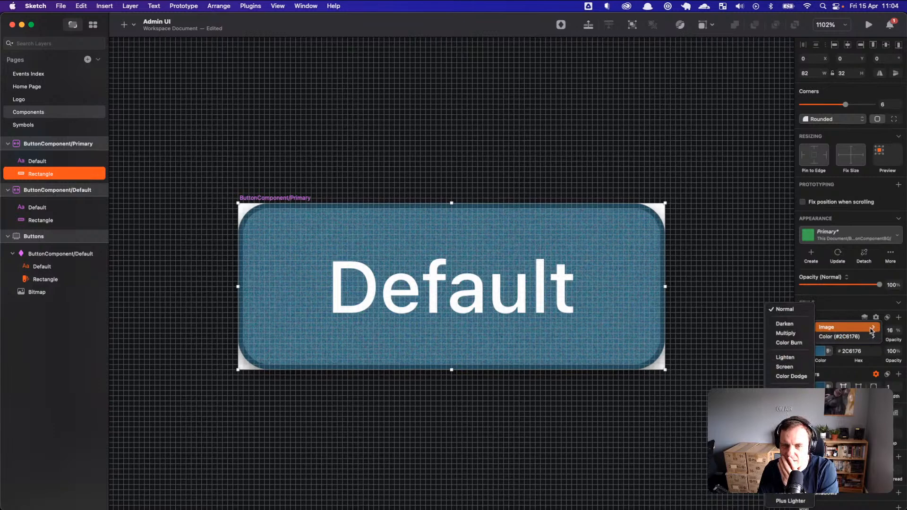
left_click(802, 334)
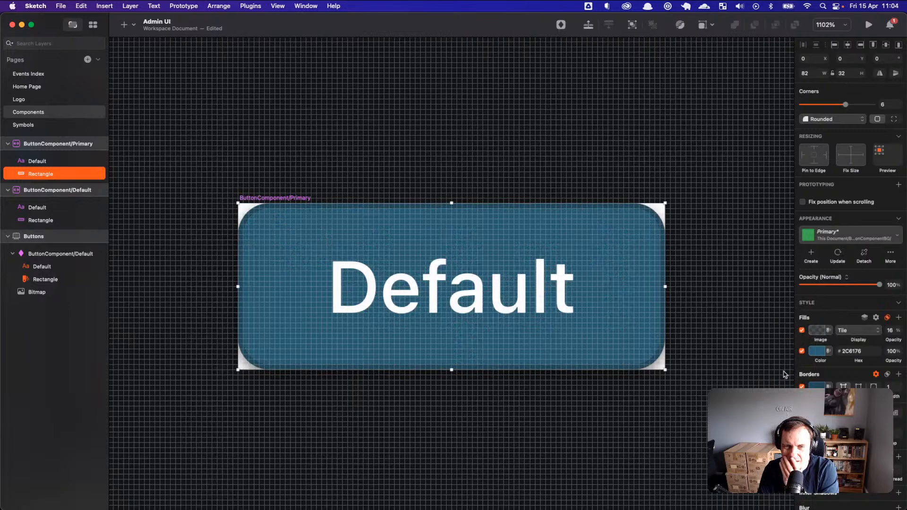
Step: Zoom in and reduce the noise image fill's opacity from 16% to 11%
scroll(611, 314, "up", 5)
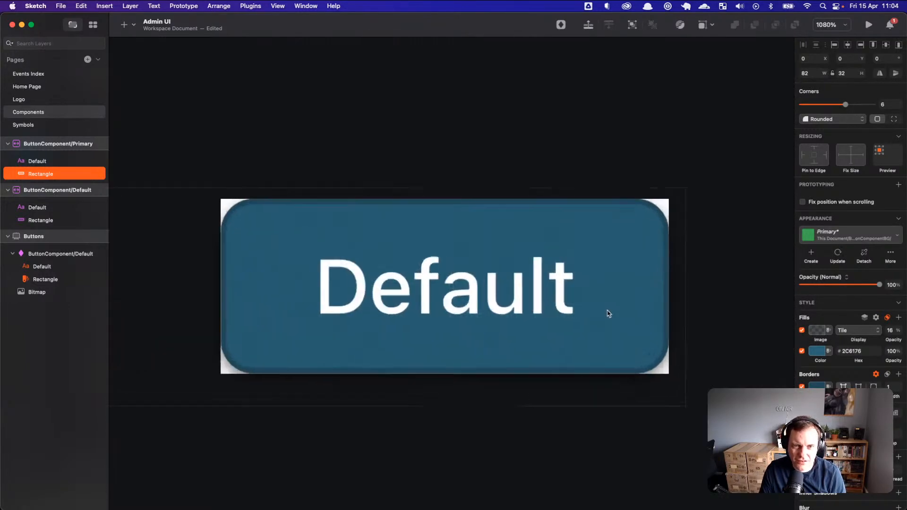
scroll(597, 317, "up", 4)
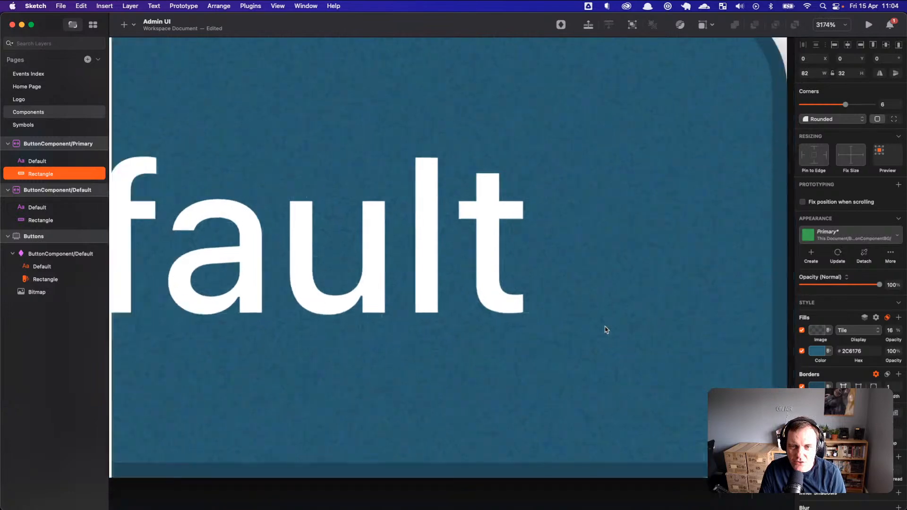
left_click_drag(891, 340, 888, 340)
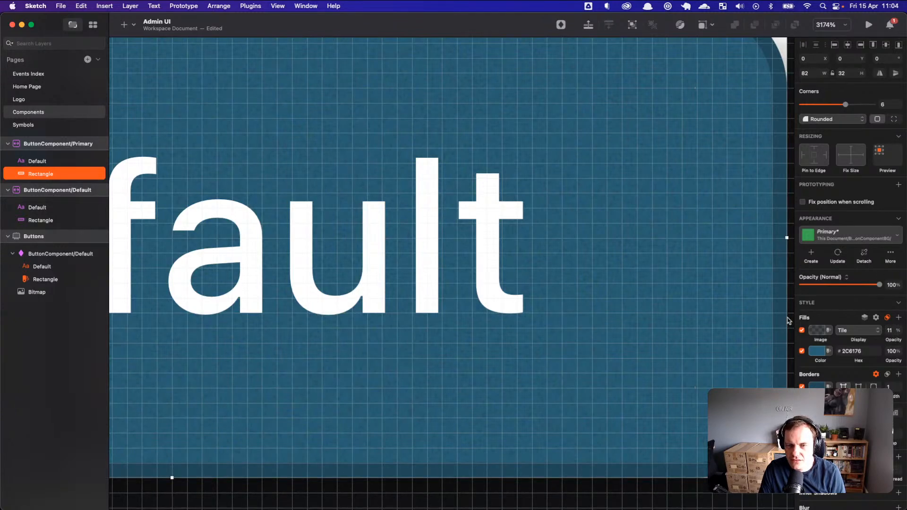
key("Escape")
Step: Zoom out to compare all buttons, then select the ButtonComponent/Primary symbol
scroll(765, 415, "up", 1)
scroll(765, 414, "down", 5)
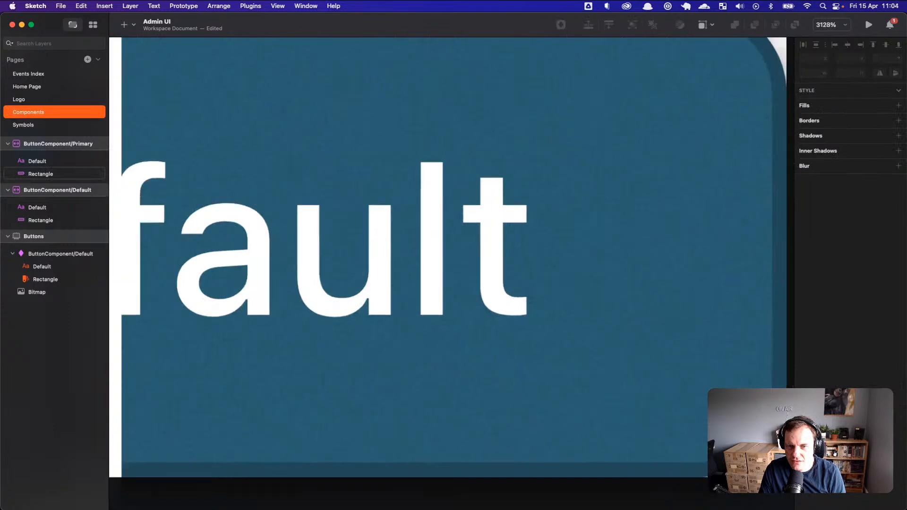
scroll(756, 415, "up", 5)
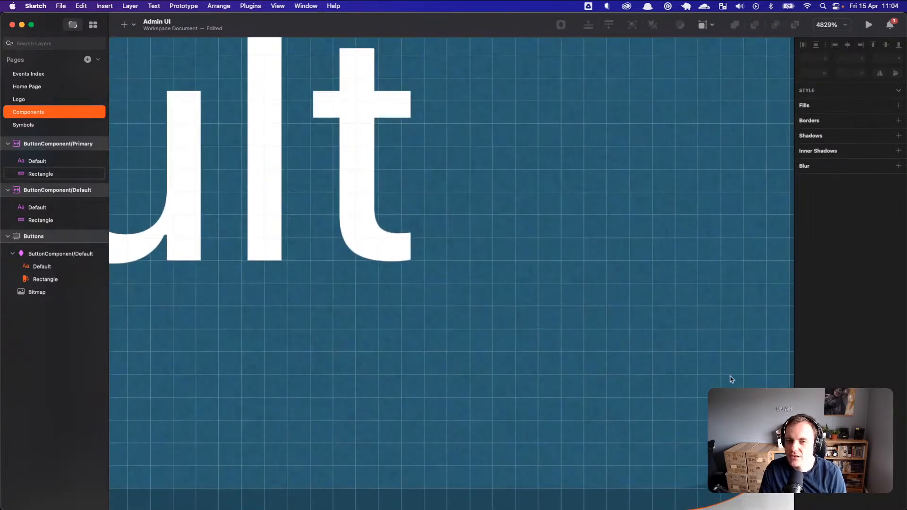
scroll(730, 378, "down", 4)
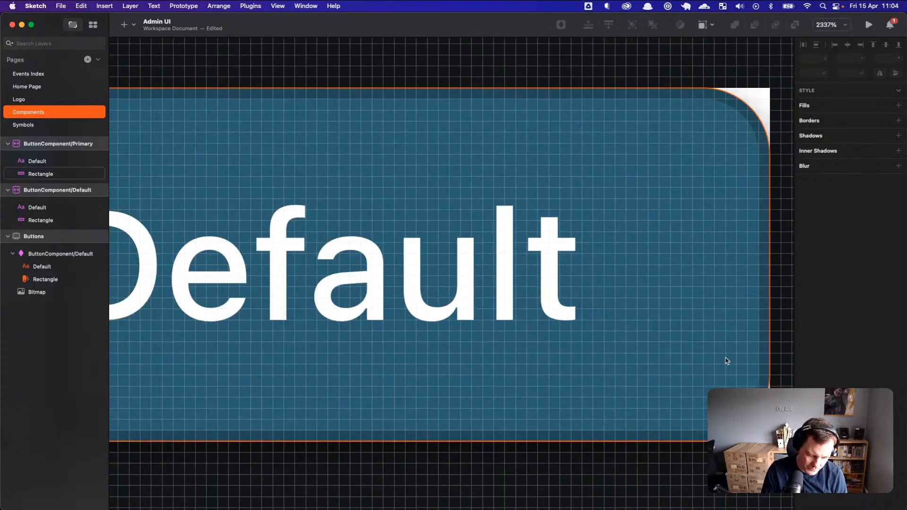
key("super+0")
scroll(458, 297, "up", 1)
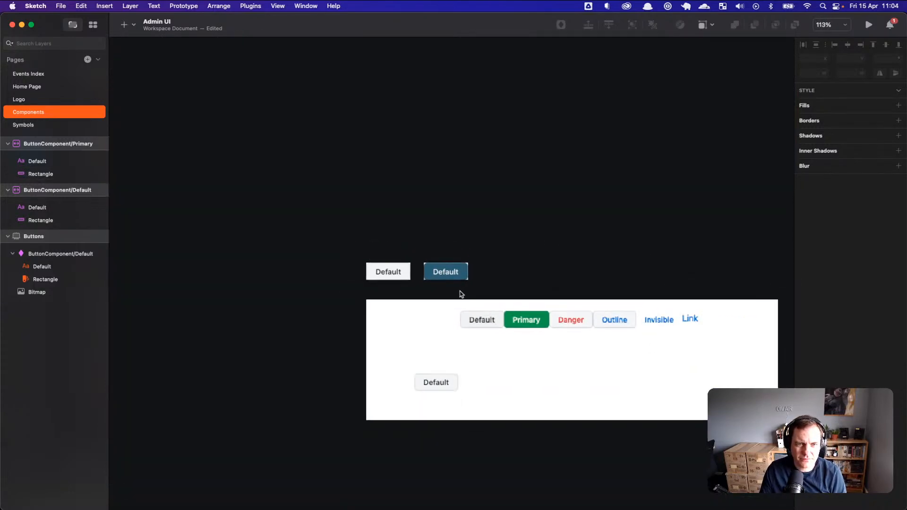
scroll(472, 280, "down", 1)
scroll(425, 277, "up", 3)
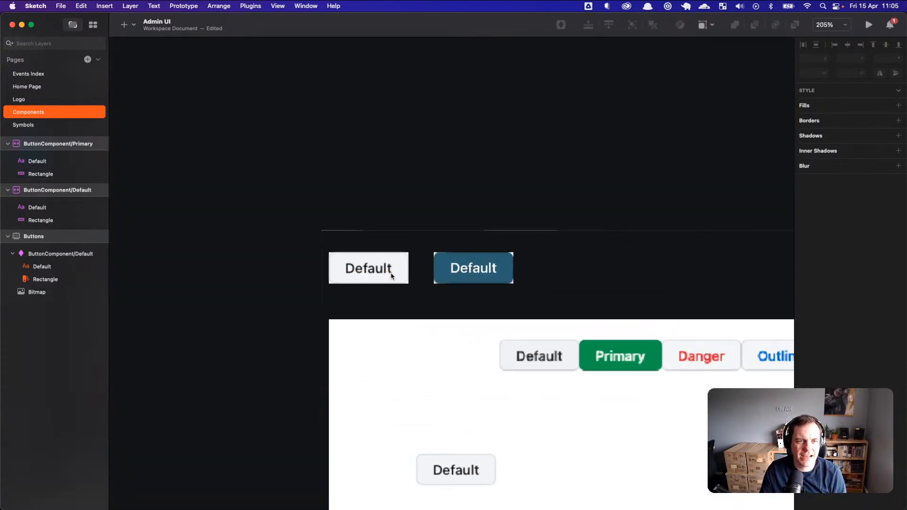
scroll(500, 279, "up", 5)
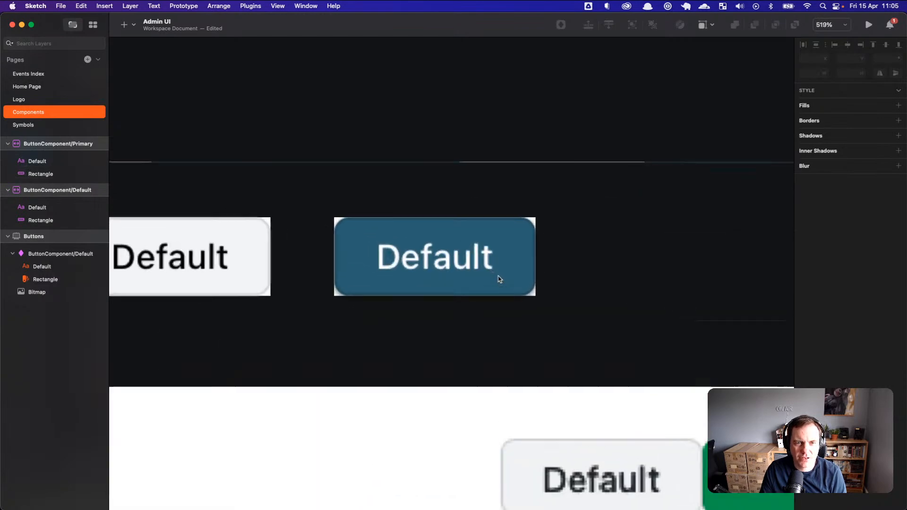
scroll(500, 279, "up", 4)
scroll(508, 298, "down", 2)
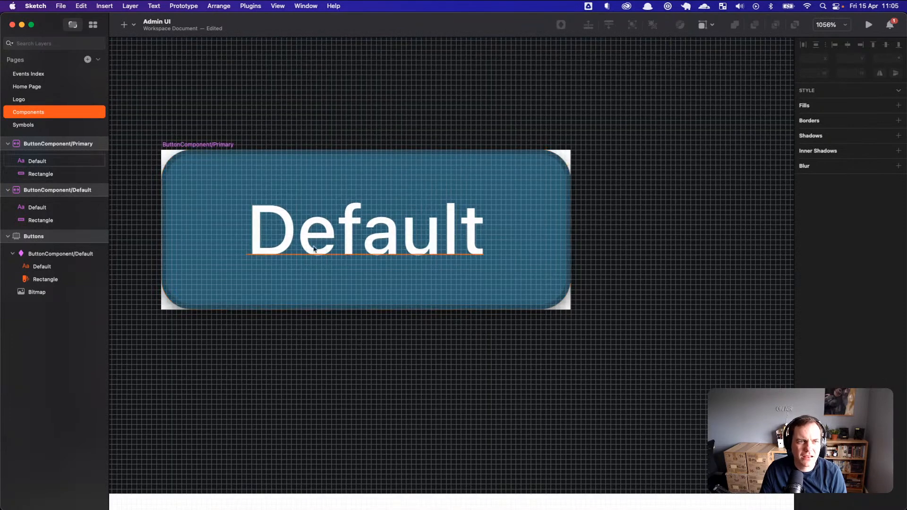
left_click(203, 145)
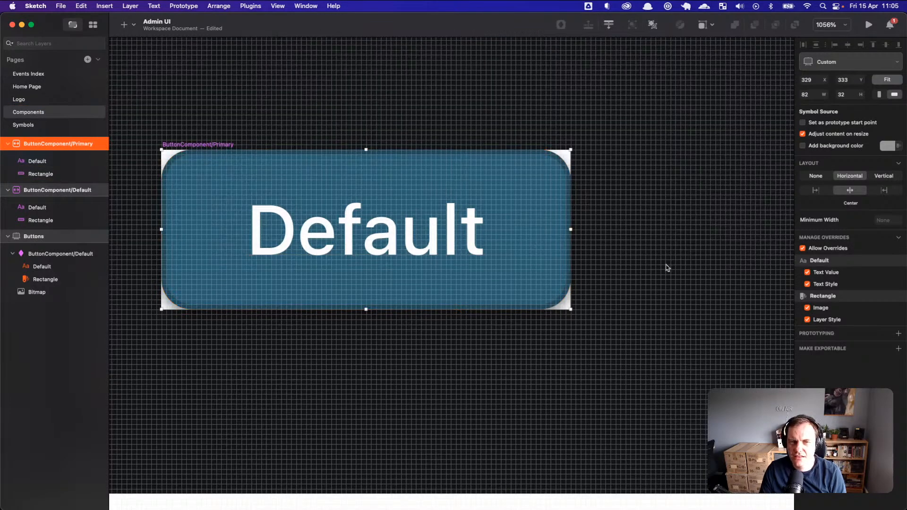
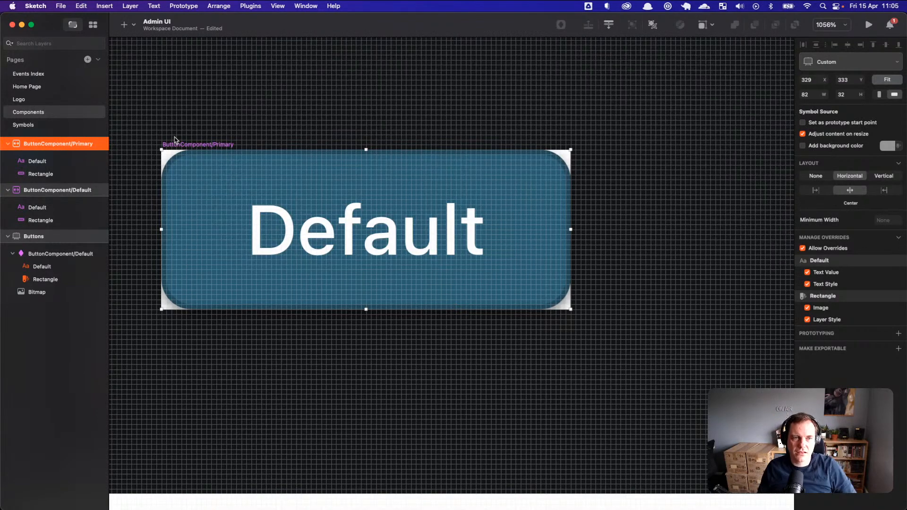
Step: Reselect the Primary symbol and briefly check the background rectangle on the Events Index page
left_click(258, 124)
left_click(214, 145)
scroll(416, 257, "down", 2)
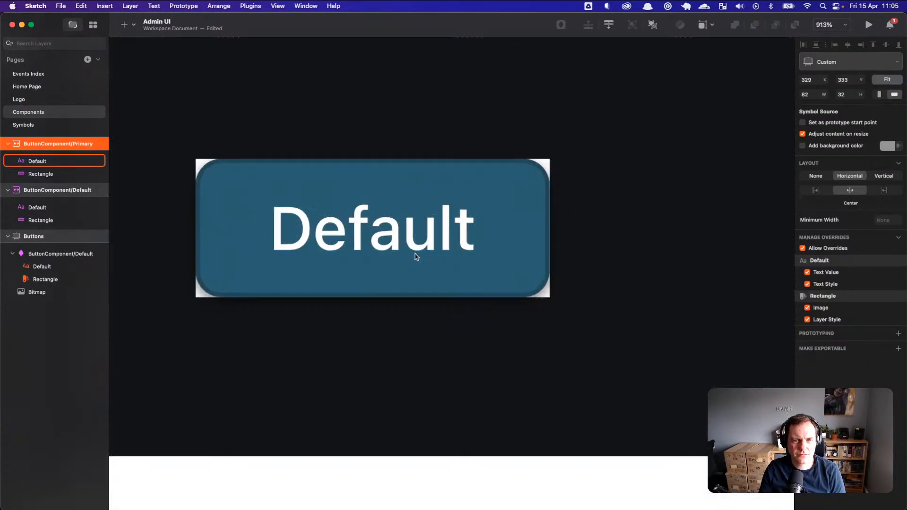
scroll(416, 257, "up", 5)
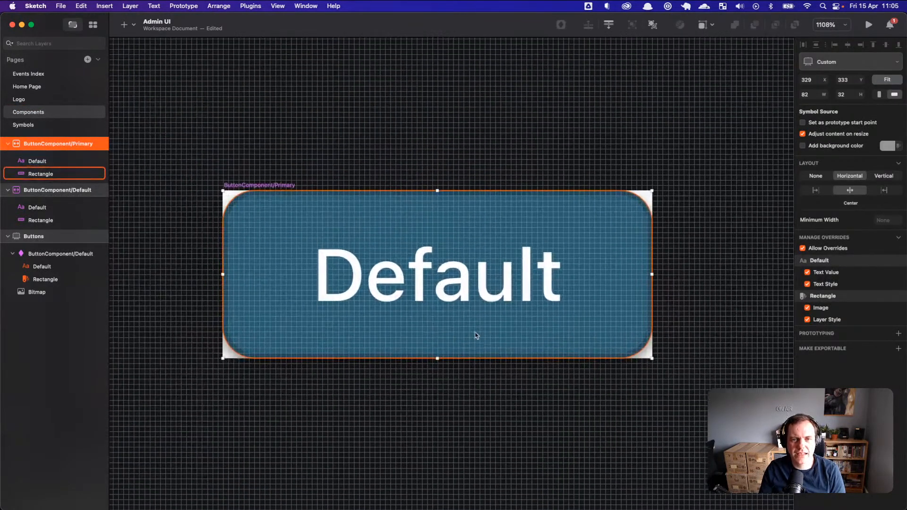
scroll(482, 340, "down", 2)
scroll(488, 375, "up", 3)
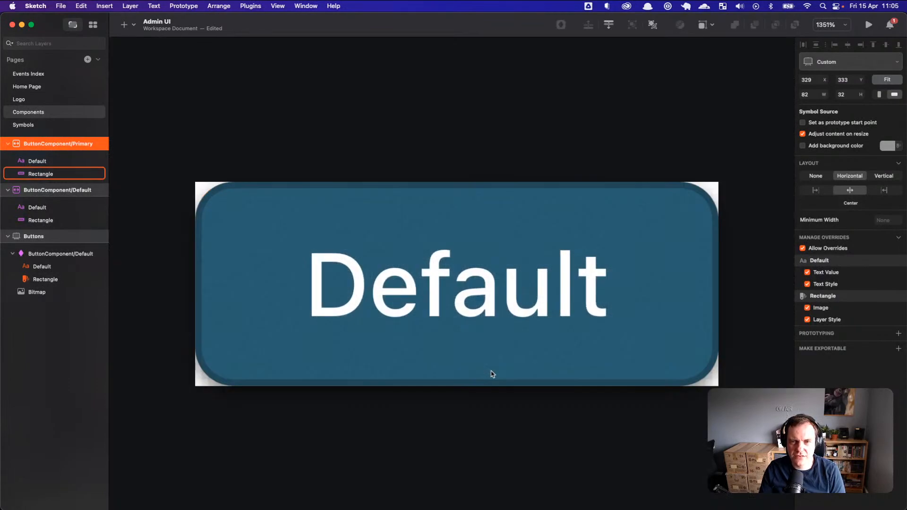
scroll(492, 375, "up", 1)
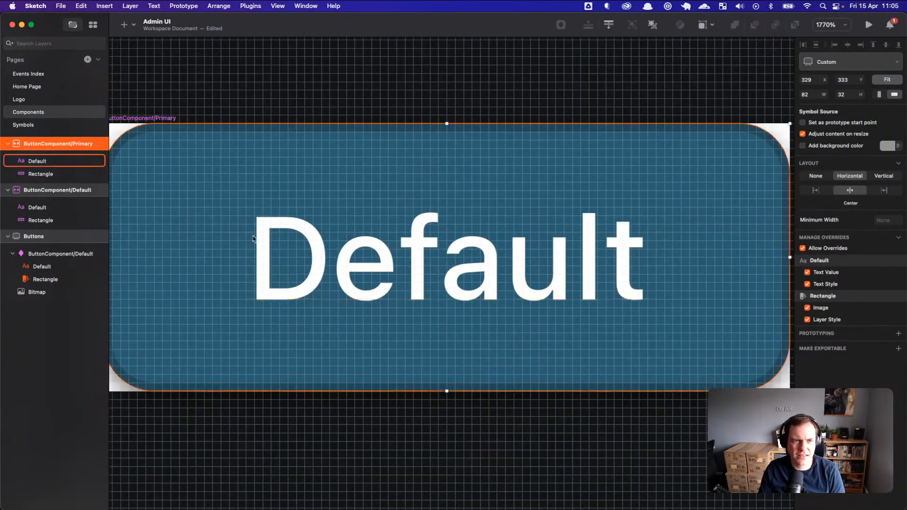
scroll(258, 121, "up", 1)
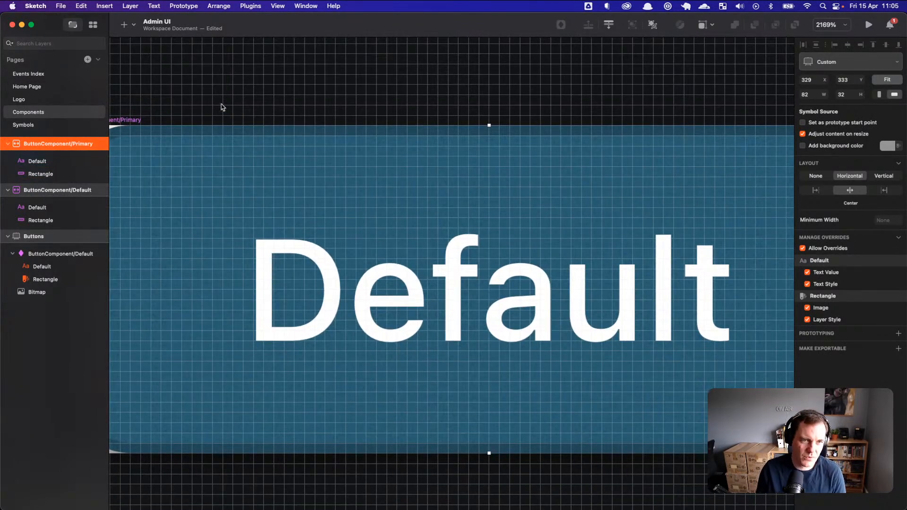
scroll(215, 101, "down", 3)
left_click(28, 74)
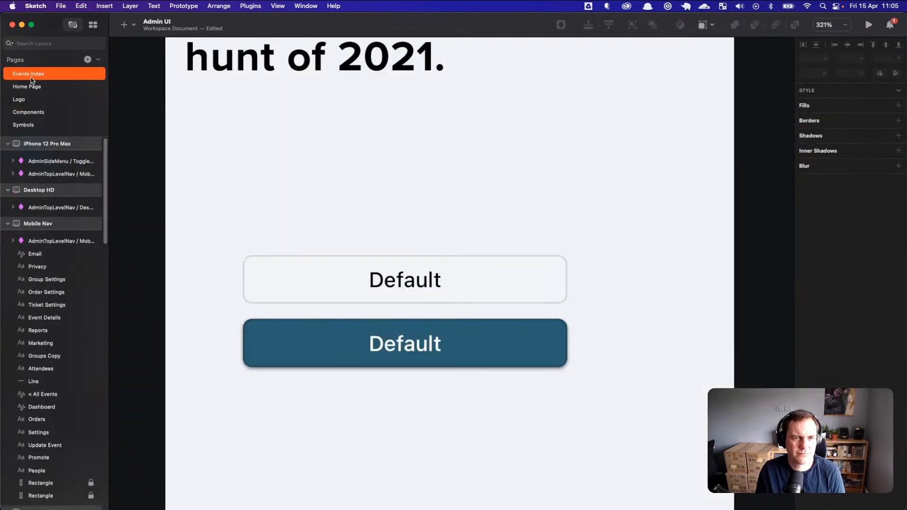
left_click(496, 381)
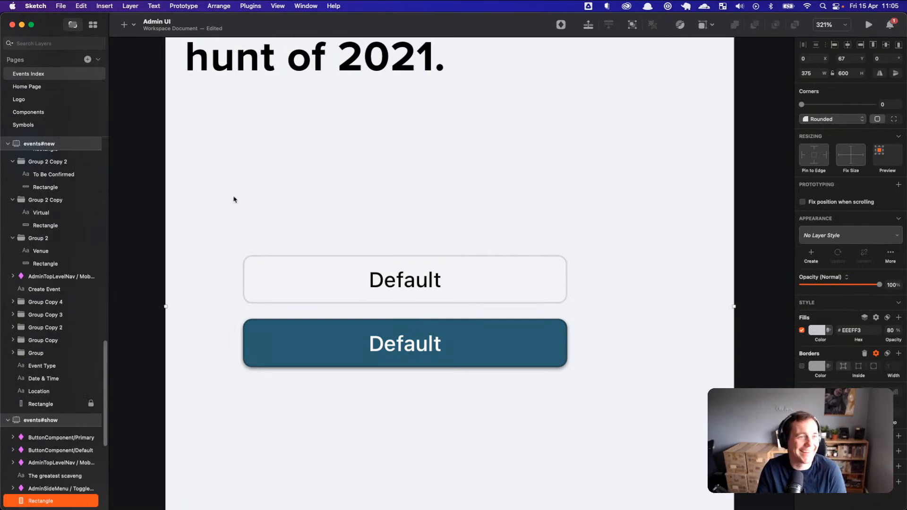
left_click(47, 113)
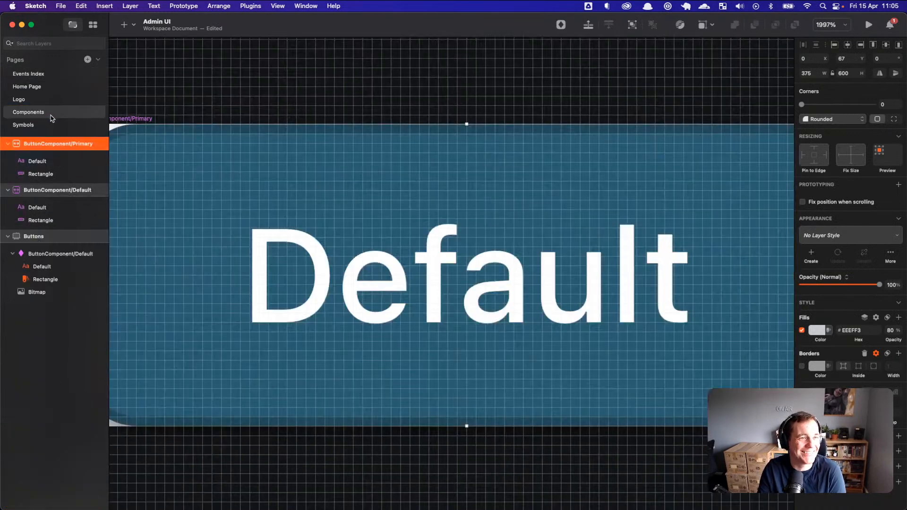
Step: Raise the Primary button rectangle's noise image fill opacity to 19%
left_click(578, 212)
left_click(661, 191)
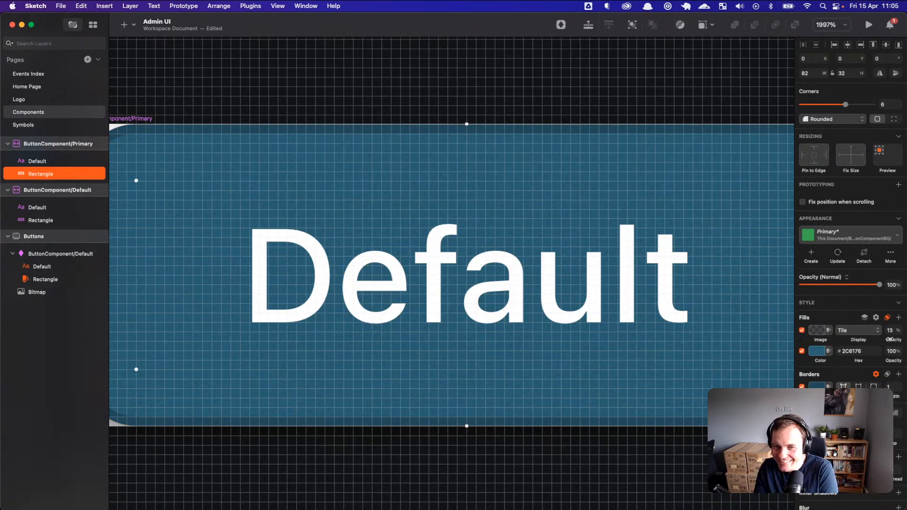
left_click_drag(889, 340, 894, 338)
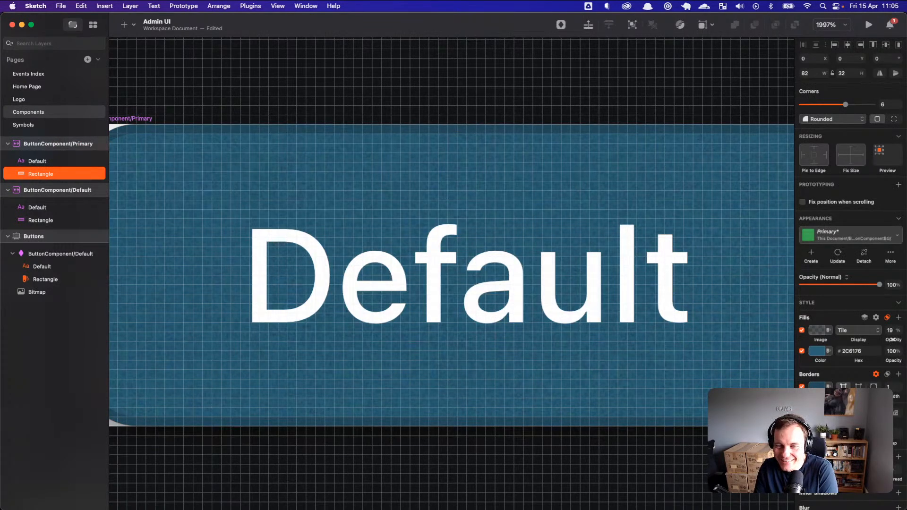
left_click(382, 97)
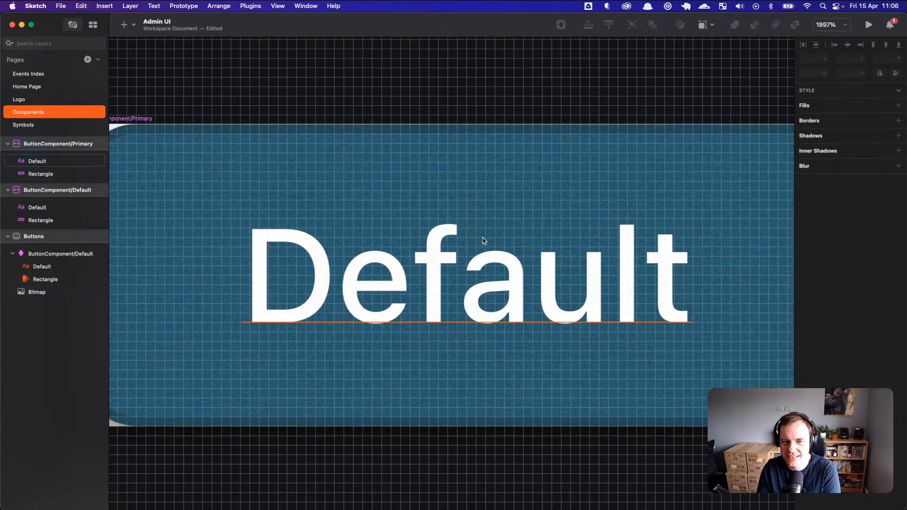
left_click(661, 178)
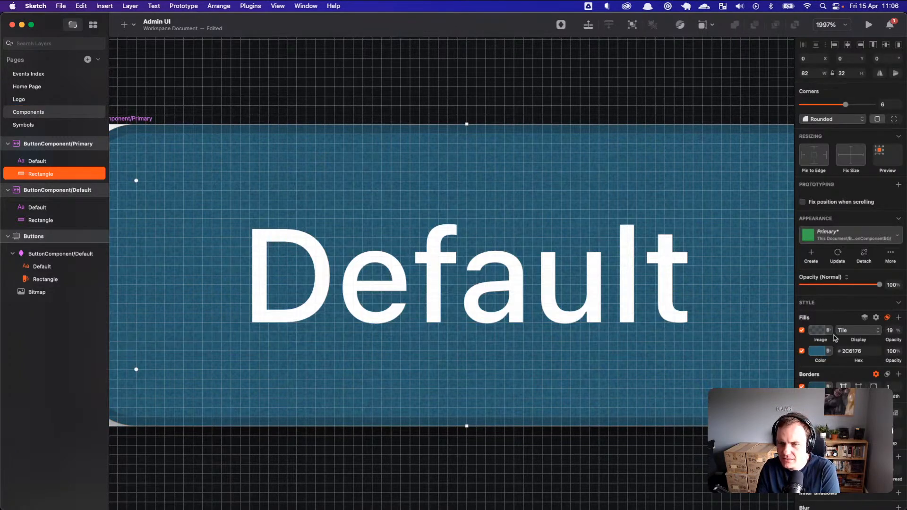
Step: Open the fills' blend-mode menu and close it without changes
left_click(888, 317)
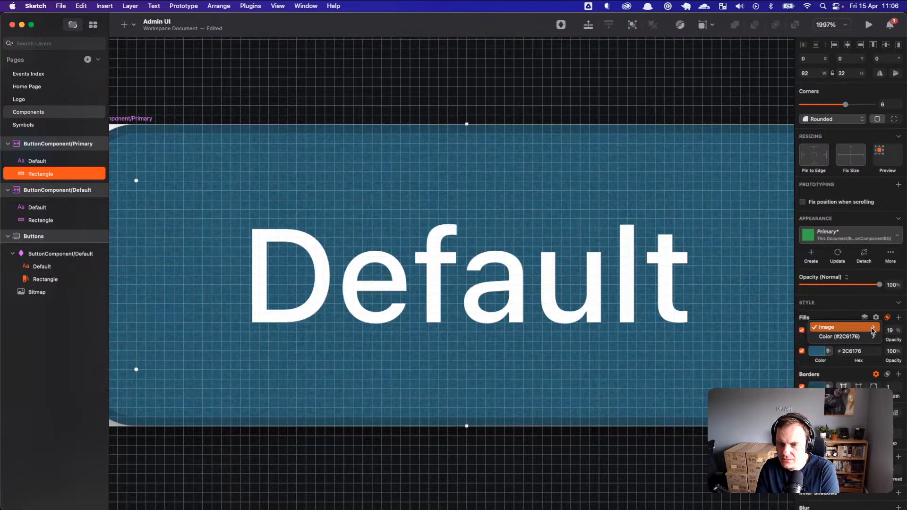
mouse_move(873, 331)
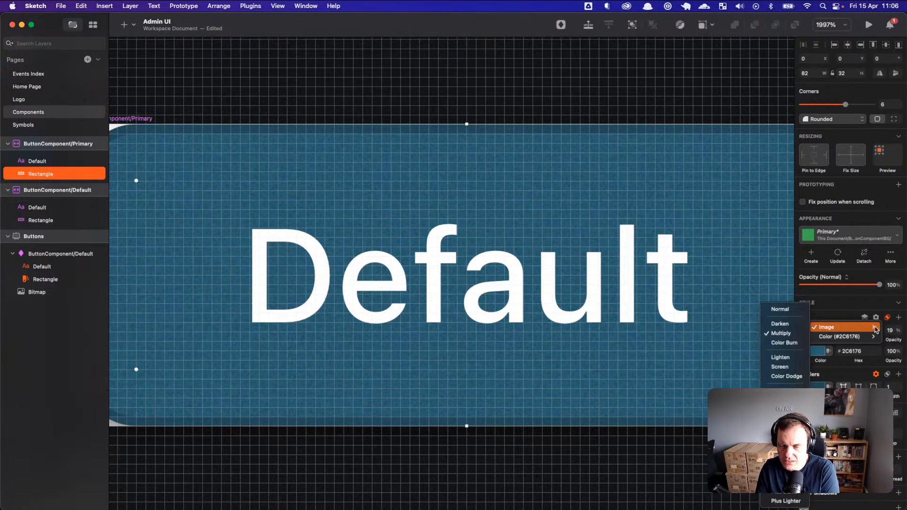
left_click(841, 315)
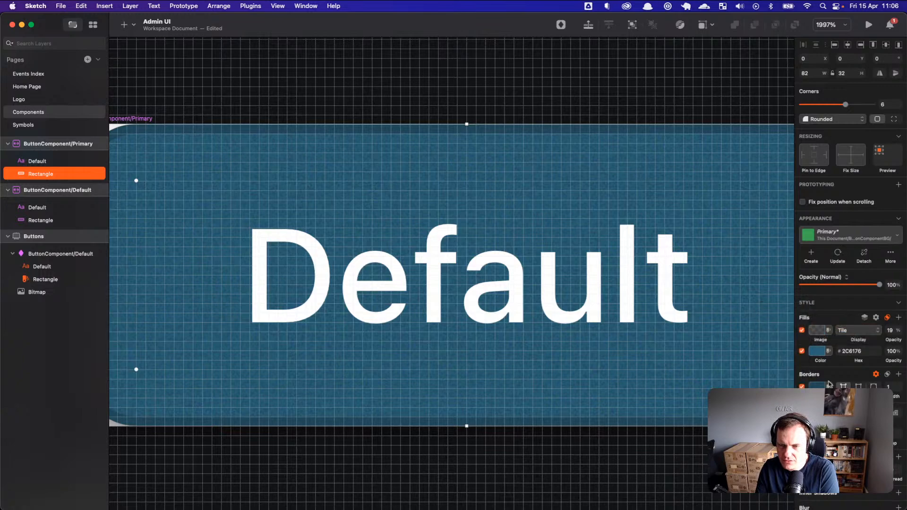
scroll(850, 405, "down", 1)
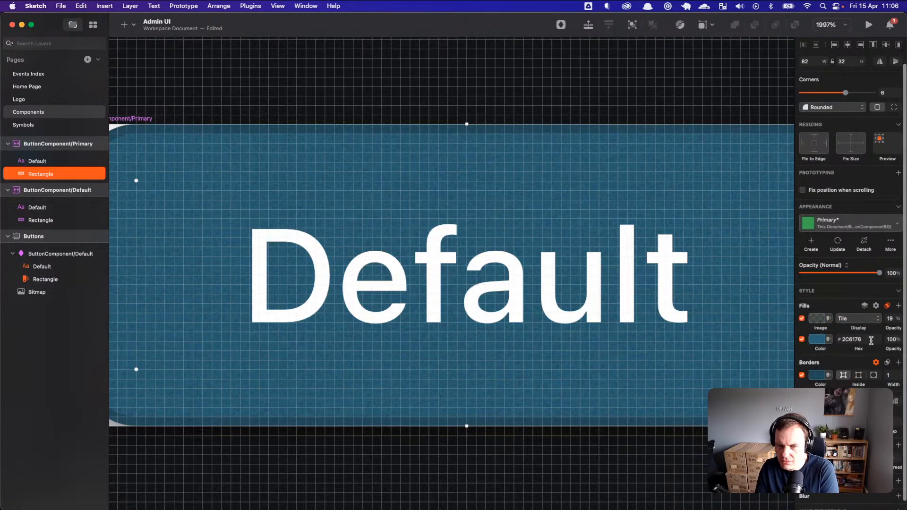
Step: Add a linear gradient fill, nearly transparent at the top and darker toward the bottom
left_click(898, 306)
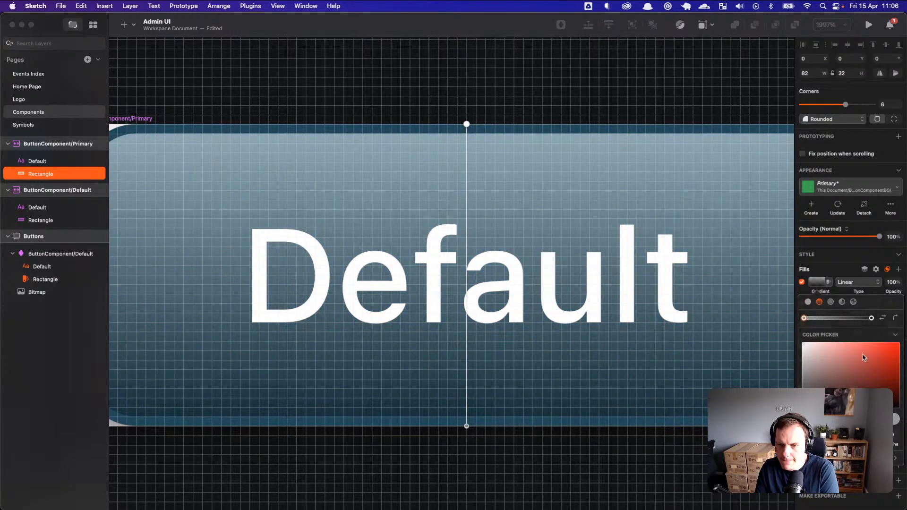
left_click(830, 302)
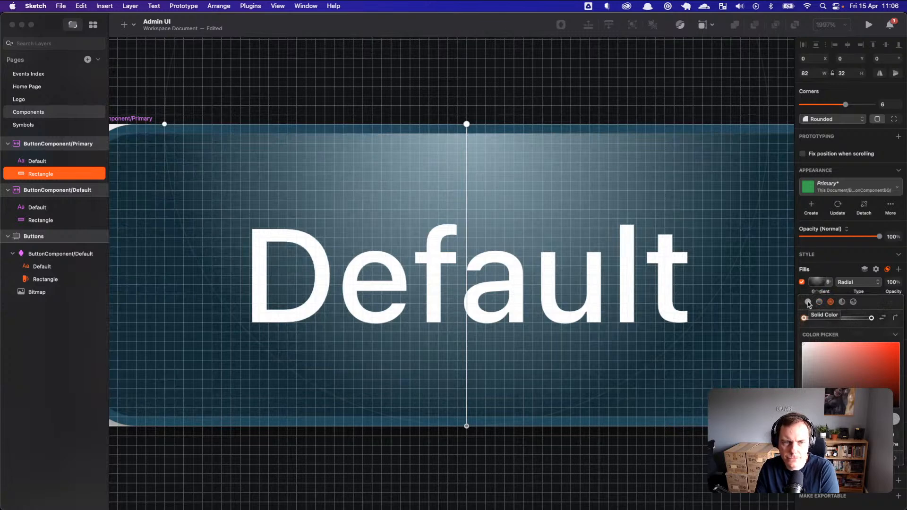
left_click(820, 302)
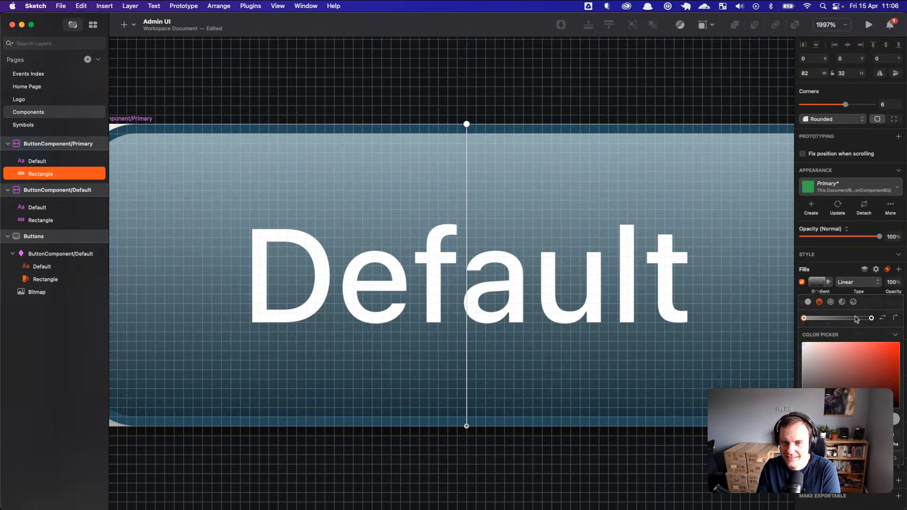
left_click_drag(804, 319, 804, 318)
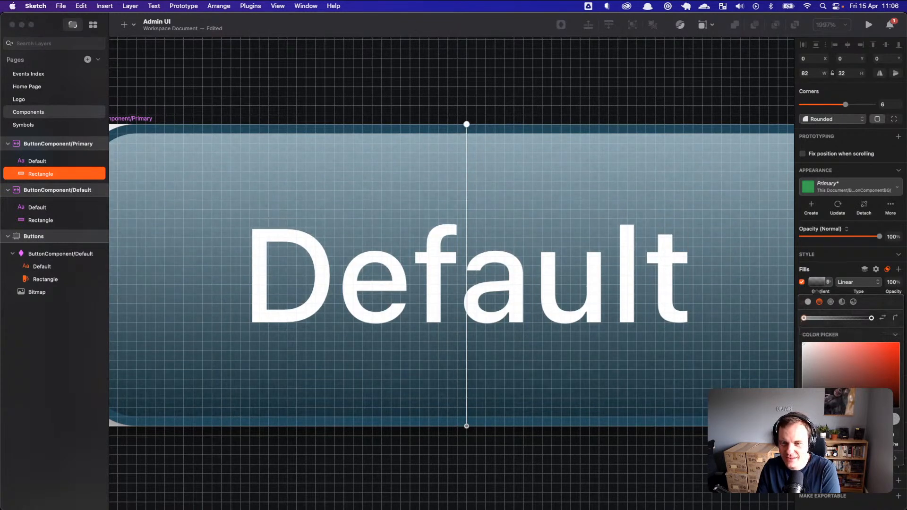
mouse_move(840, 423)
left_mouse_down()
mouse_move(812, 424)
mouse_move(839, 424)
left_mouse_up()
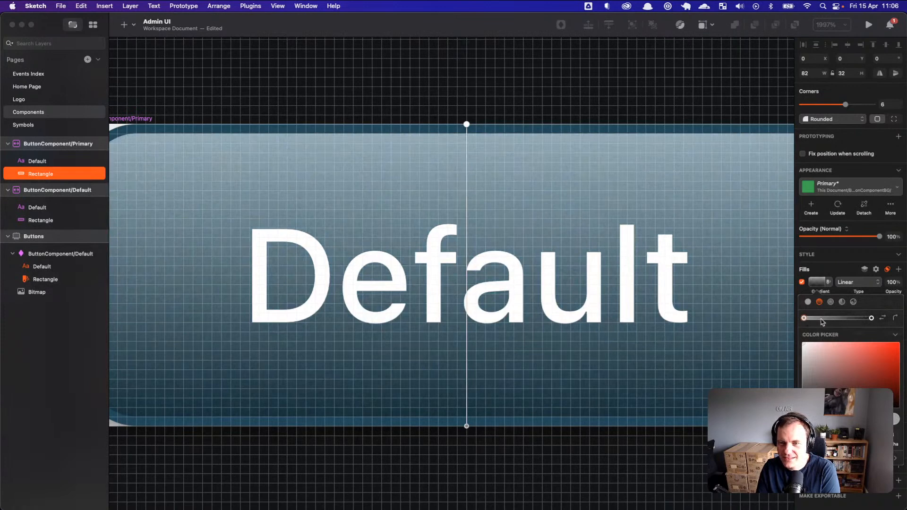
left_click_drag(840, 424, 812, 424)
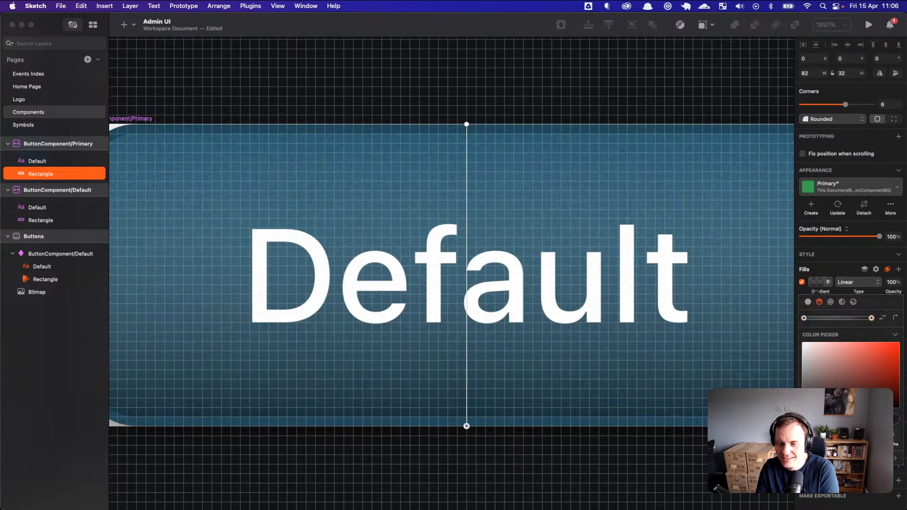
left_click_drag(840, 424, 896, 422)
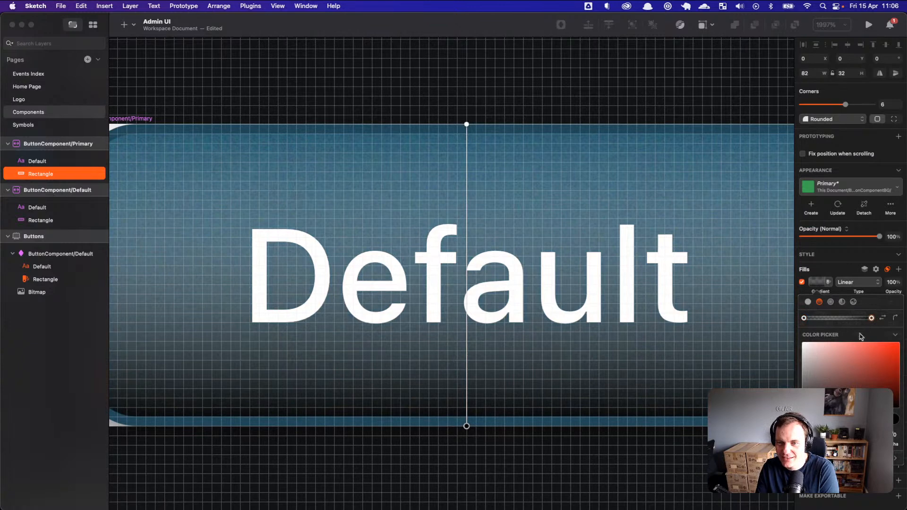
Step: Set the gradient fill's opacity to 42% and keep the layer opacity at 100%
left_click(852, 274)
left_click_drag(894, 291, 871, 296)
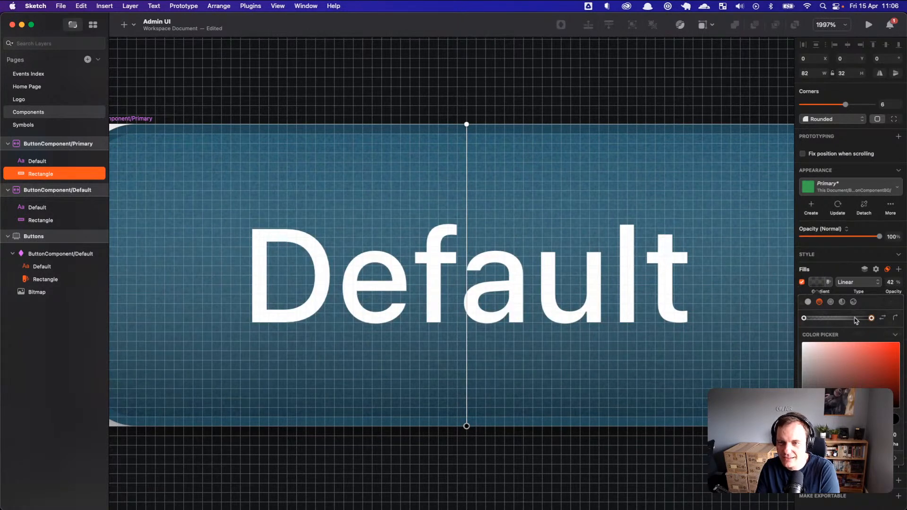
left_click(818, 282)
left_click(818, 284)
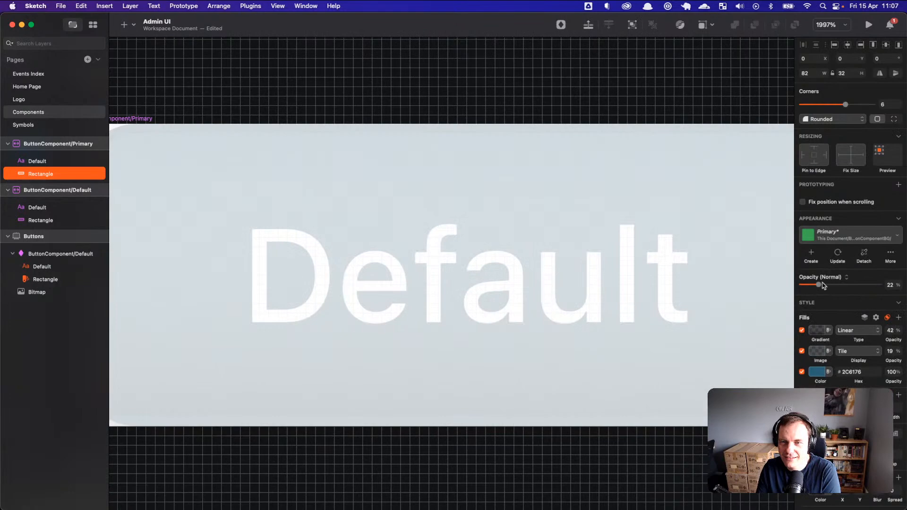
left_click_drag(819, 284, 897, 286)
scroll(704, 368, "down", 6)
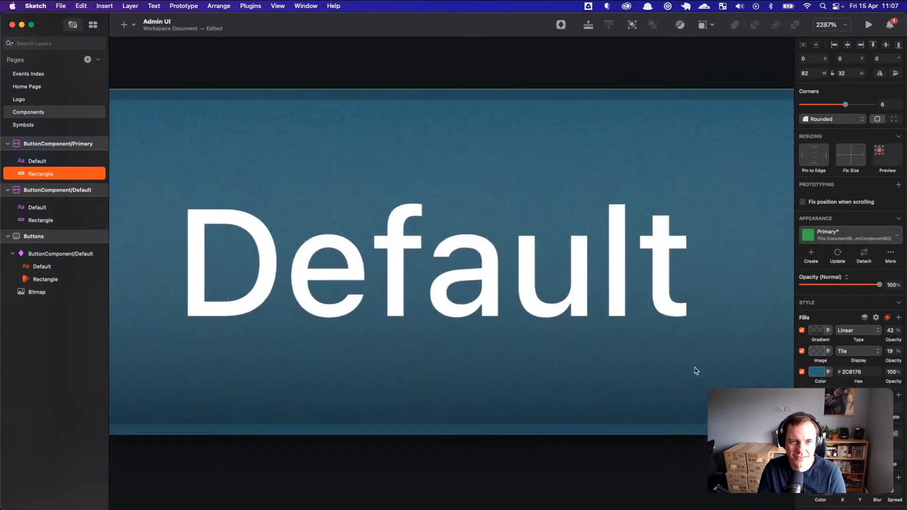
scroll(699, 397, "right", 3)
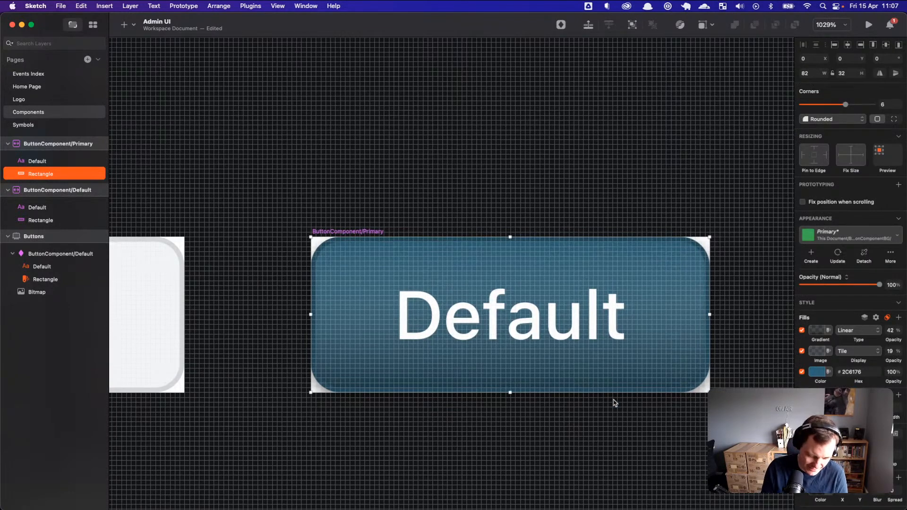
Step: Toggle the layout grid on and off, undo an accidental grouping, and reselect the Primary symbol
mouse_move(634, 383)
key("ctrl+l")
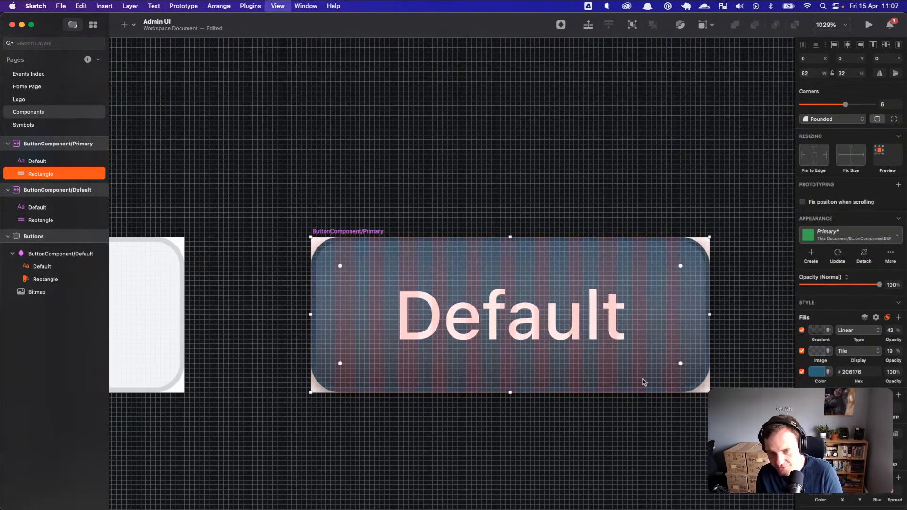
key("ctrl+l")
key("super+g")
key("super+z")
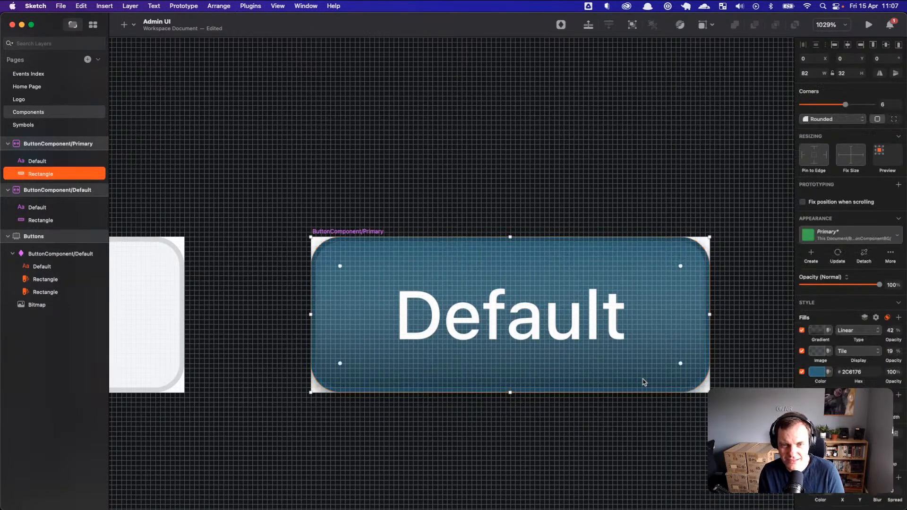
left_click(657, 424)
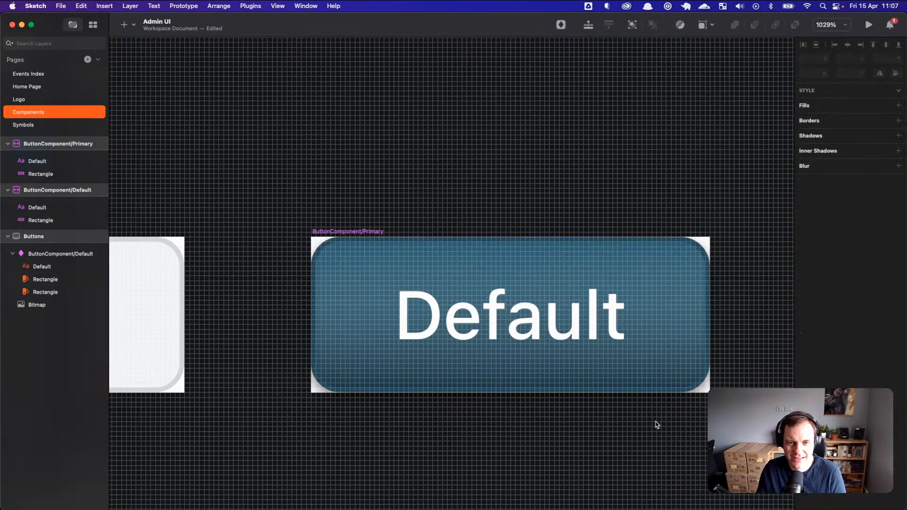
left_click(347, 231)
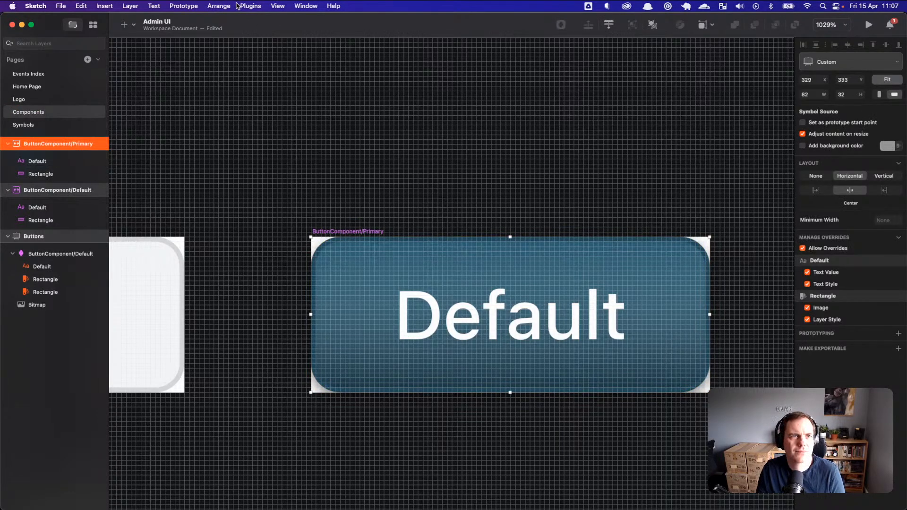
Step: Toggle the canvas grid from the View menu and hide the pixel grid with Ctrl+X
left_click(278, 6)
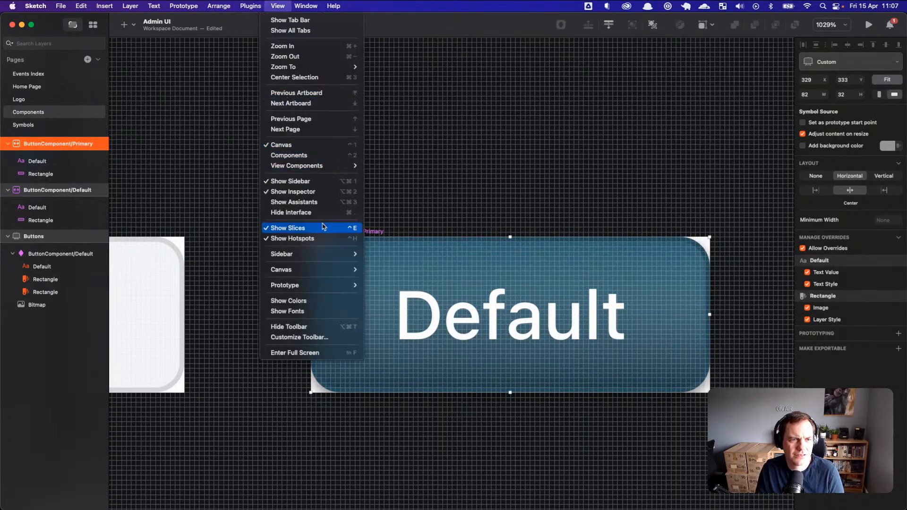
mouse_move(318, 269)
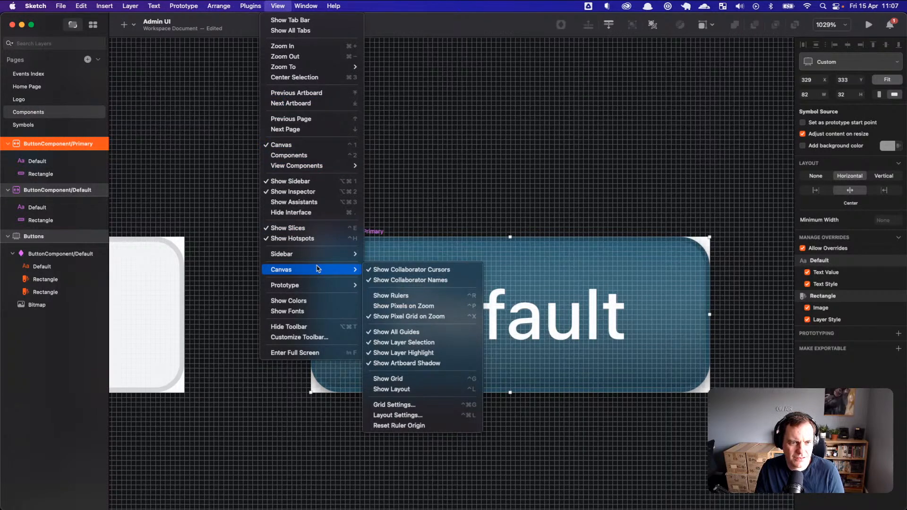
left_click(409, 379)
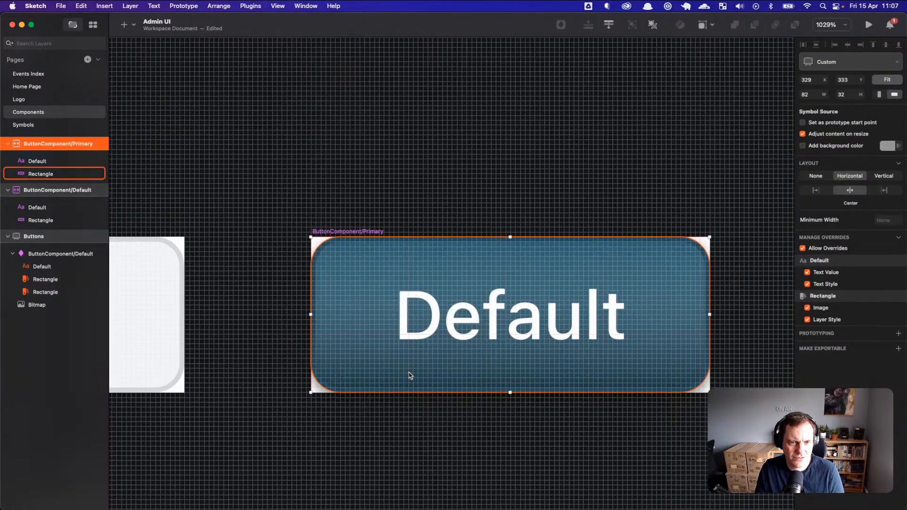
left_click(277, 6)
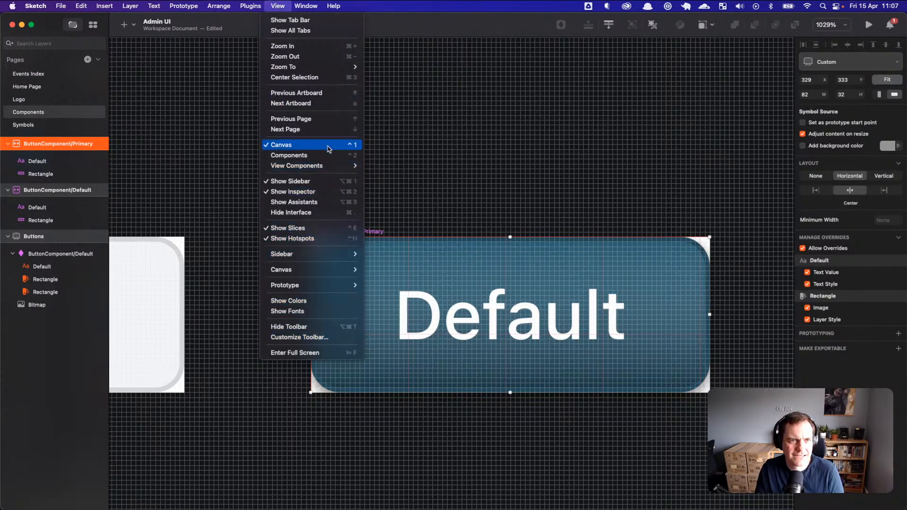
mouse_move(339, 274)
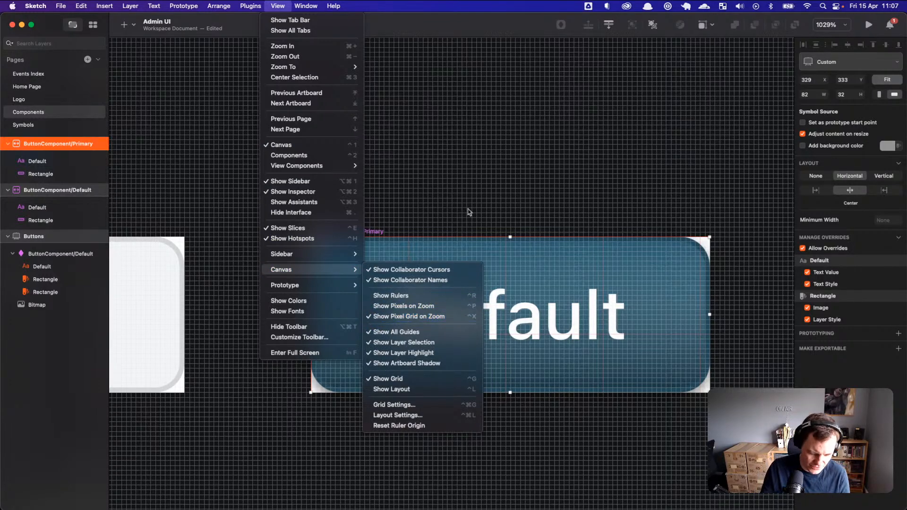
left_click(495, 185)
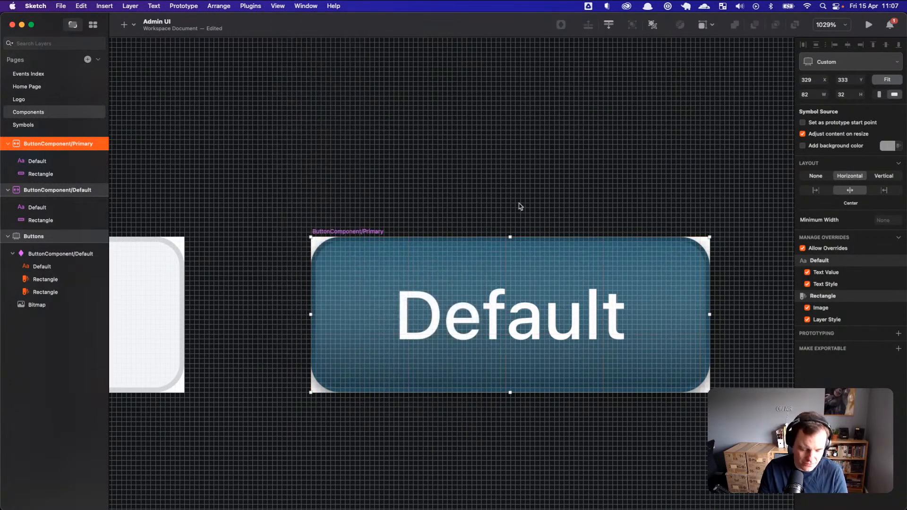
key("ctrl+x")
Step: Zoom in to inspect the Primary button's noise texture up close
left_click(567, 219)
scroll(569, 272, "up", 2)
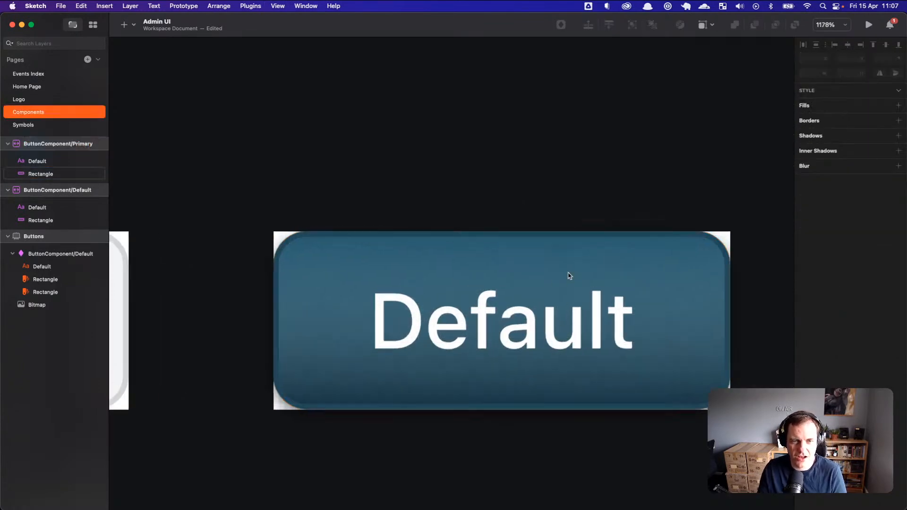
scroll(568, 273, "down", 3)
scroll(573, 279, "up", 5)
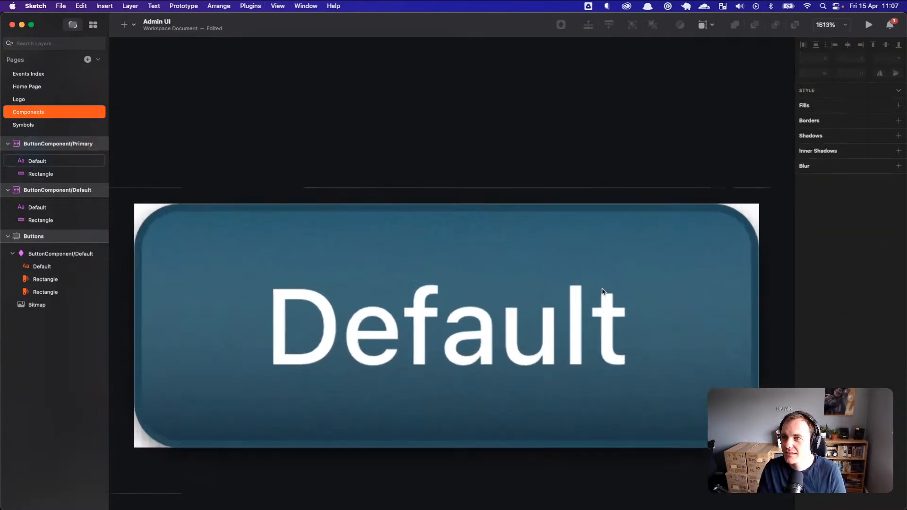
scroll(600, 292, "up", 2)
scroll(574, 293, "down", 3)
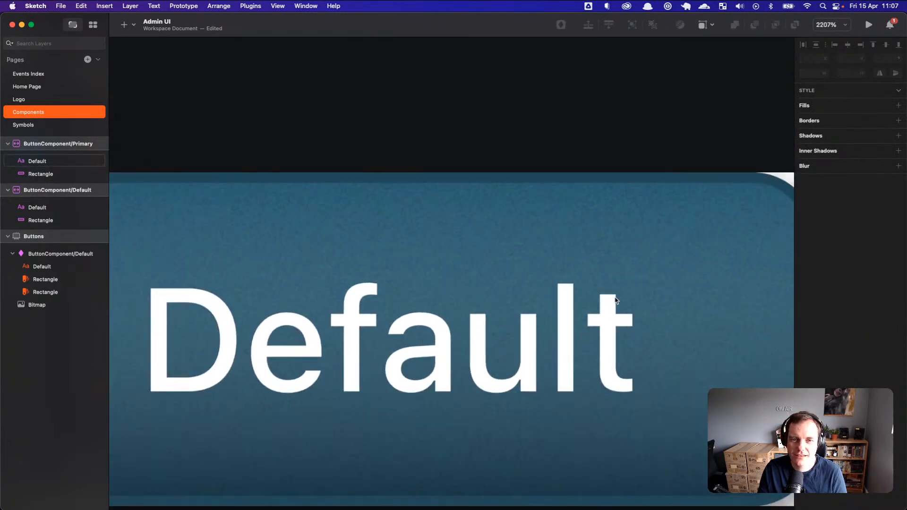
scroll(371, 239, "down", 1)
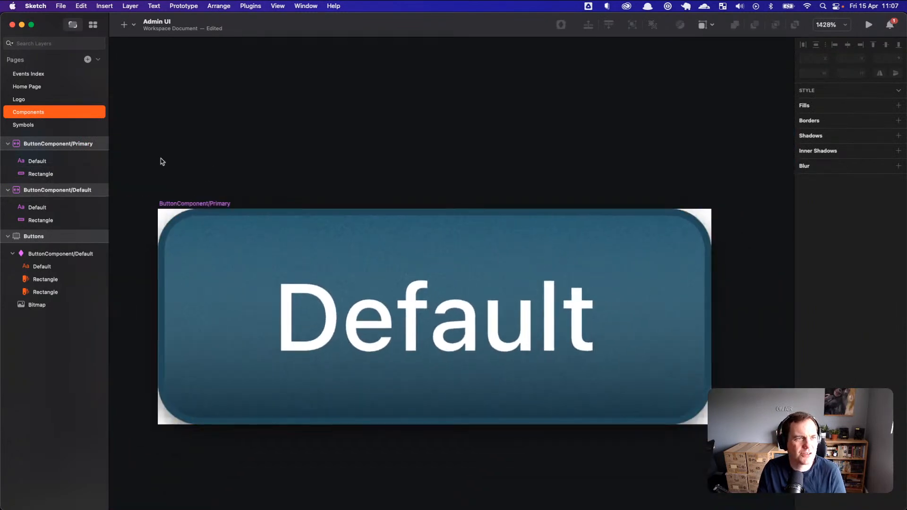
Step: Check the Primary button on Events Index, then reselect its background rectangle on Components
left_click(42, 87)
left_click(42, 74)
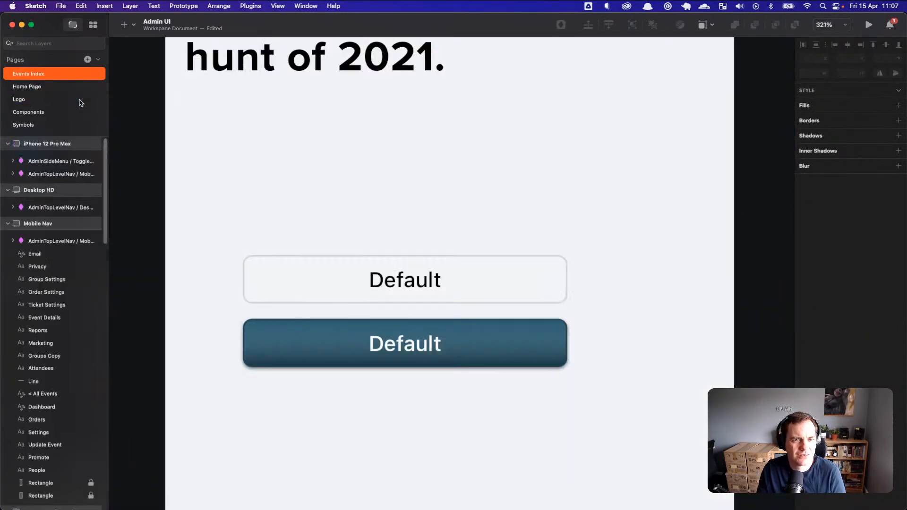
left_click(335, 355)
double_click(340, 348)
right_click(302, 332)
left_click(282, 342)
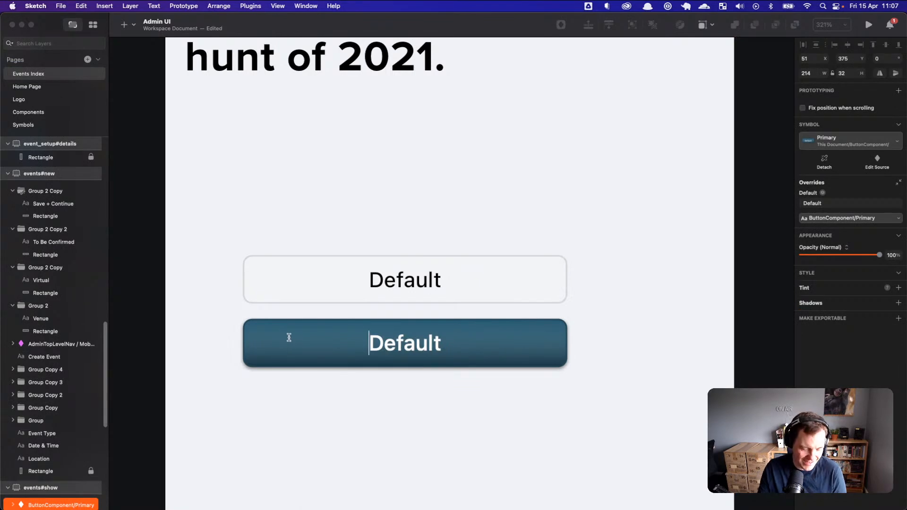
left_click(283, 381)
right_click(297, 345)
left_click(275, 378)
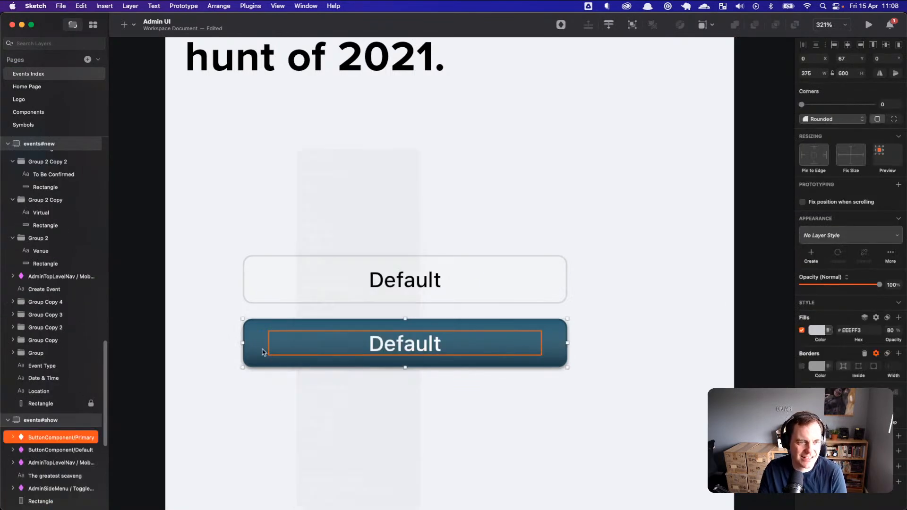
left_click(28, 113)
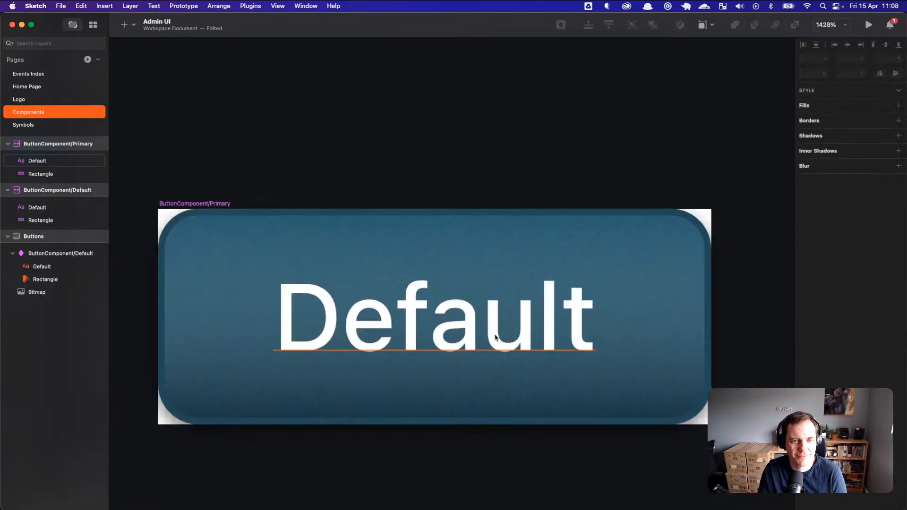
left_click(618, 375)
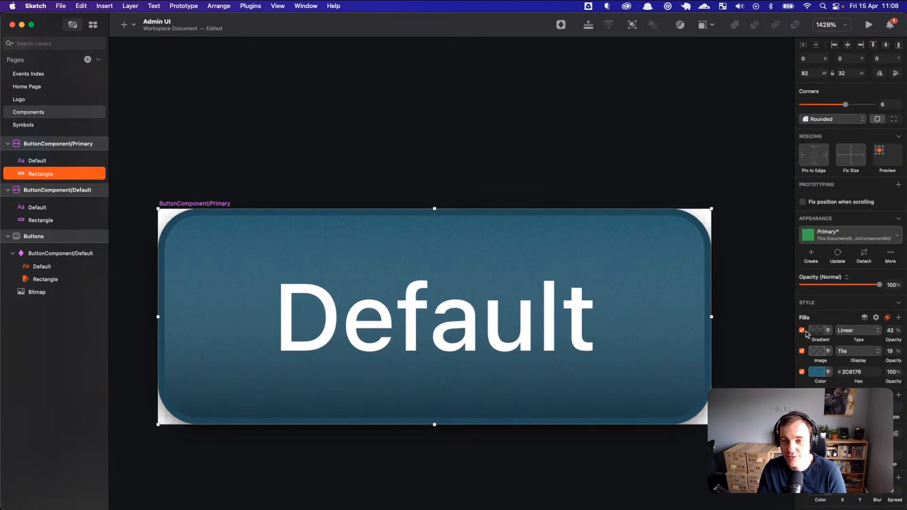
Step: Lower the gradient fill opacity to 23% and the noise image fill to 9%
left_click_drag(889, 341, 884, 341)
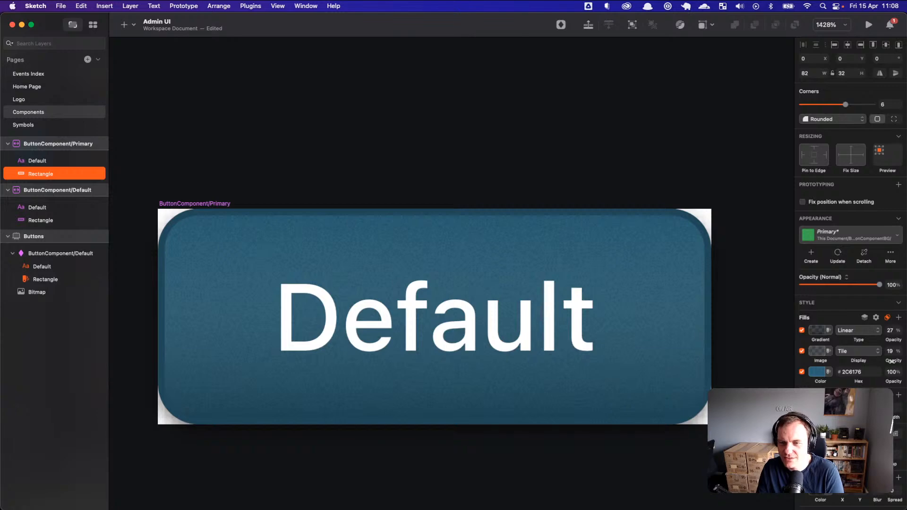
left_click_drag(891, 361, 888, 361)
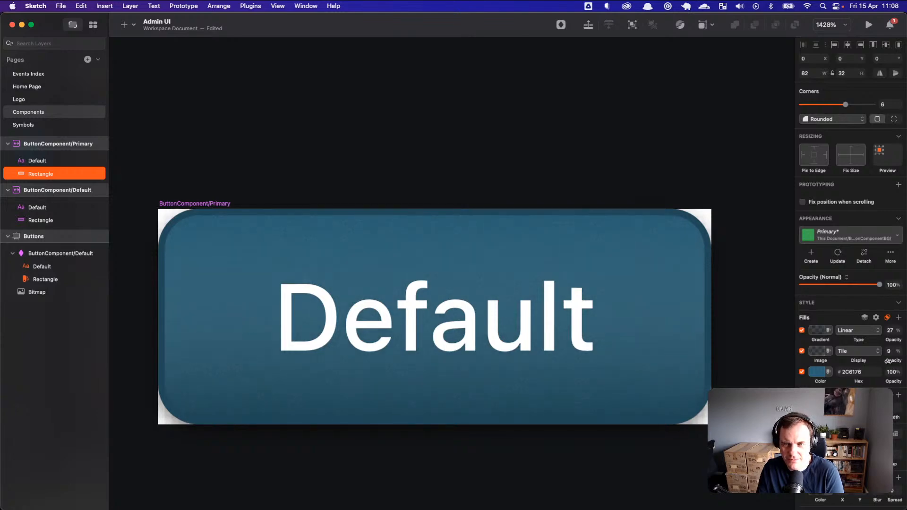
left_click_drag(891, 338, 889, 339)
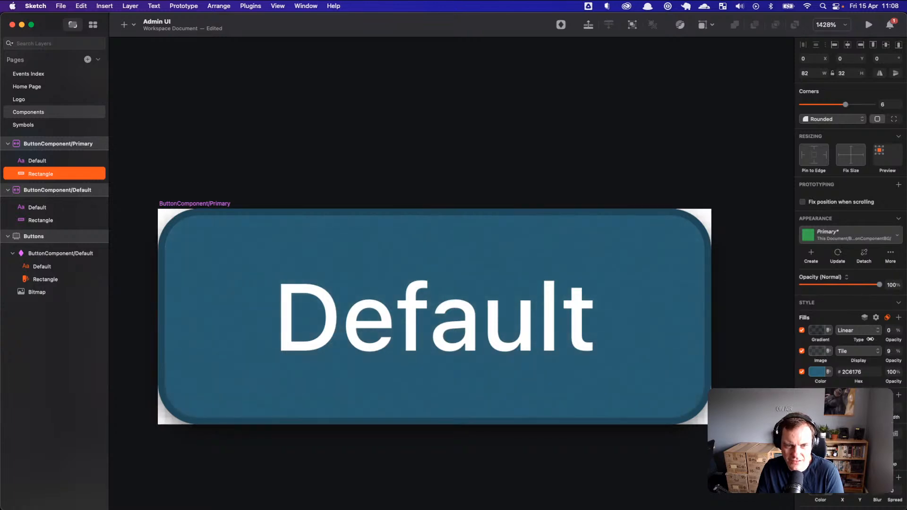
left_click_drag(874, 340, 879, 339)
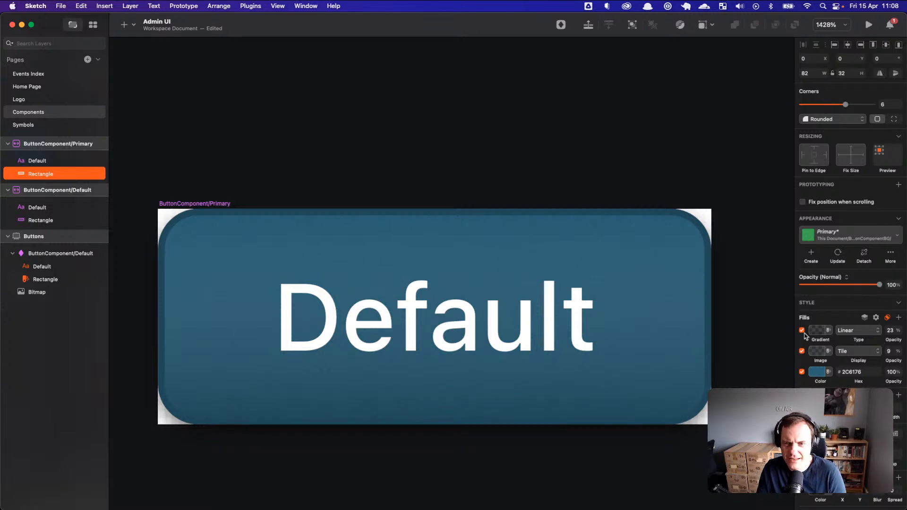
Step: Reduce the Primary button's shadow blur to 1
scroll(850, 283, "down", 2)
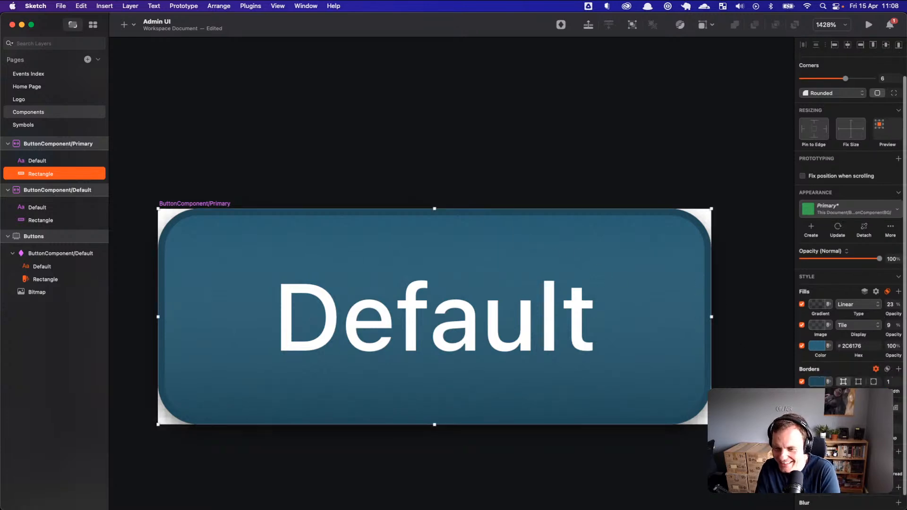
left_click(817, 464)
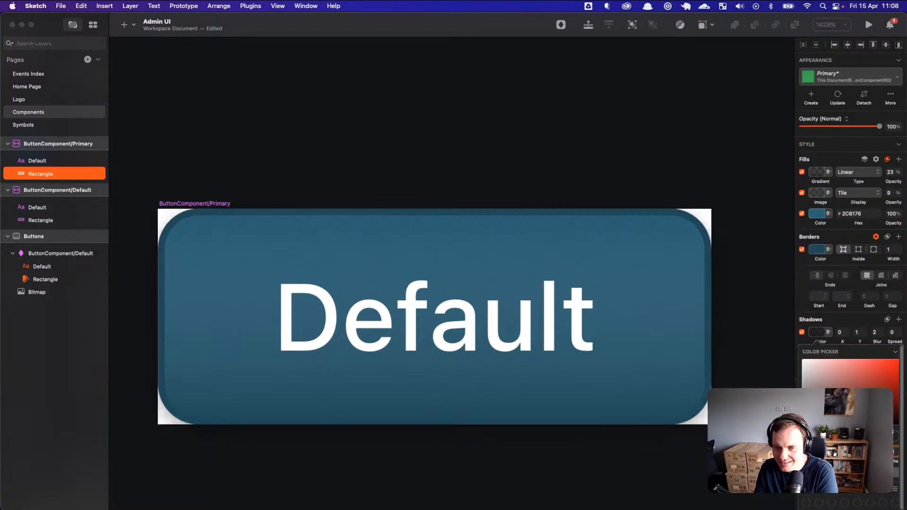
left_click(880, 335)
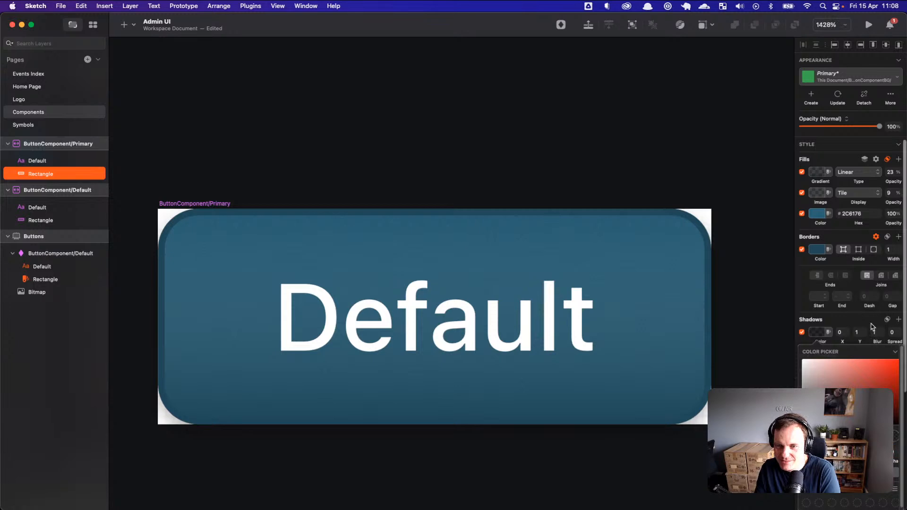
left_click(744, 300)
left_click(42, 76)
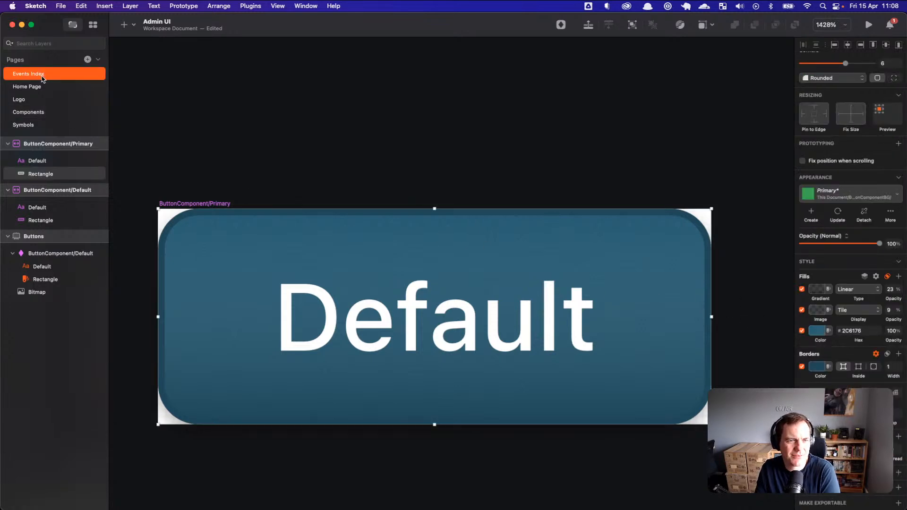
Step: Narrow the blue Primary and white Default buttons to 103 px wide
left_click(430, 413)
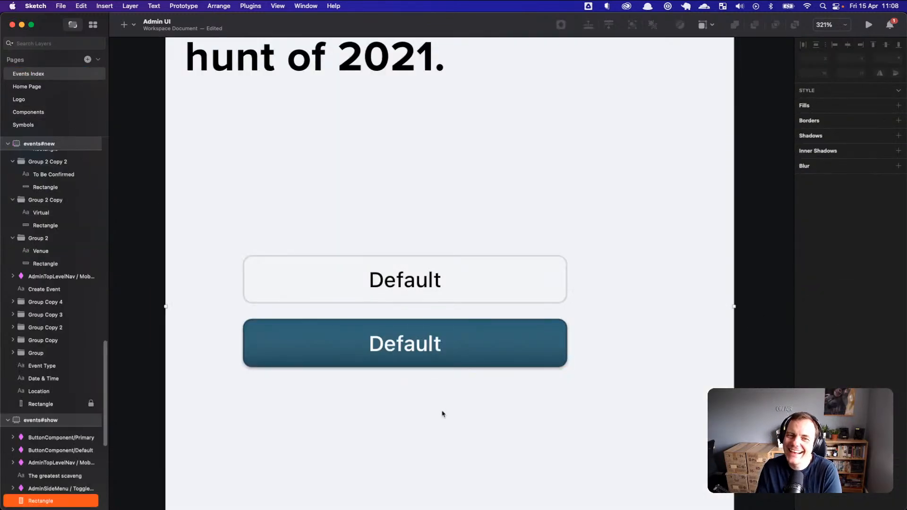
left_click(481, 359)
left_click_drag(567, 343, 399, 340)
left_click(491, 283)
left_click_drag(566, 284, 399, 283)
Step: Open the Primary button instance's ButtonComponent/Primary source on the Components page
left_click(452, 366)
scroll(474, 366, "up", 2)
scroll(475, 366, "down", 3)
scroll(427, 388, "left", 3)
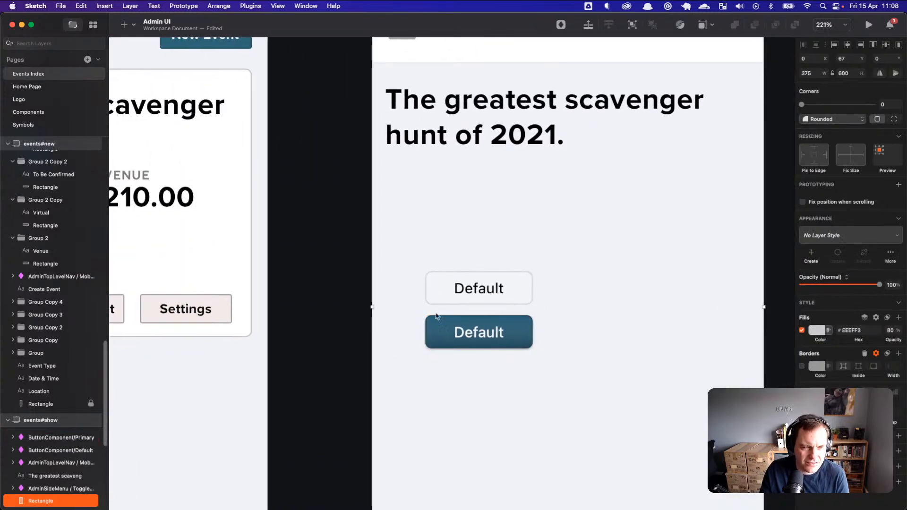
left_click(524, 346)
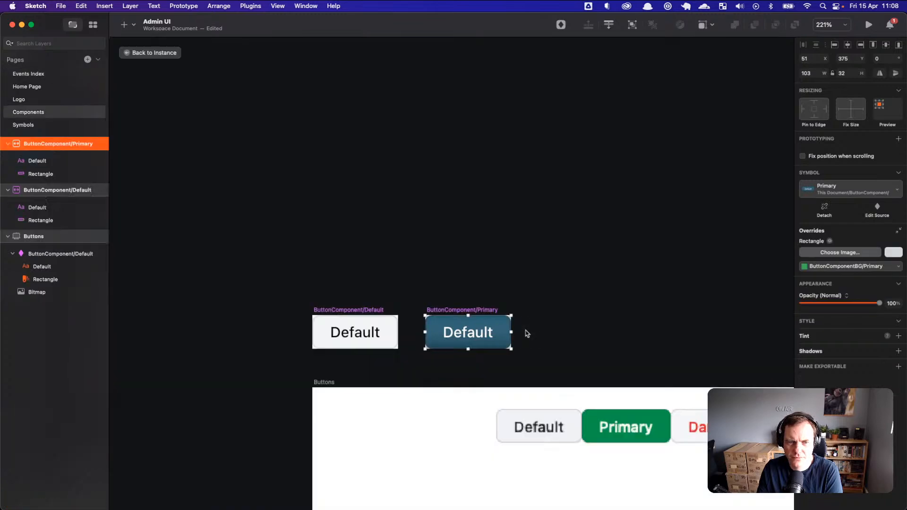
double_click(525, 332)
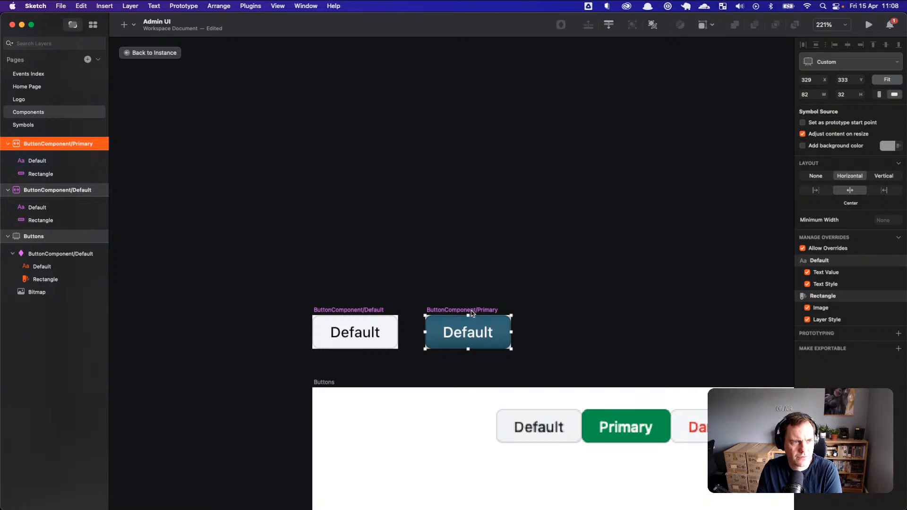
Step: Reapply the shared Primary layer style to ButtonComponent/Primary's background Rectangle from the Appearance dropdown
left_click(75, 174)
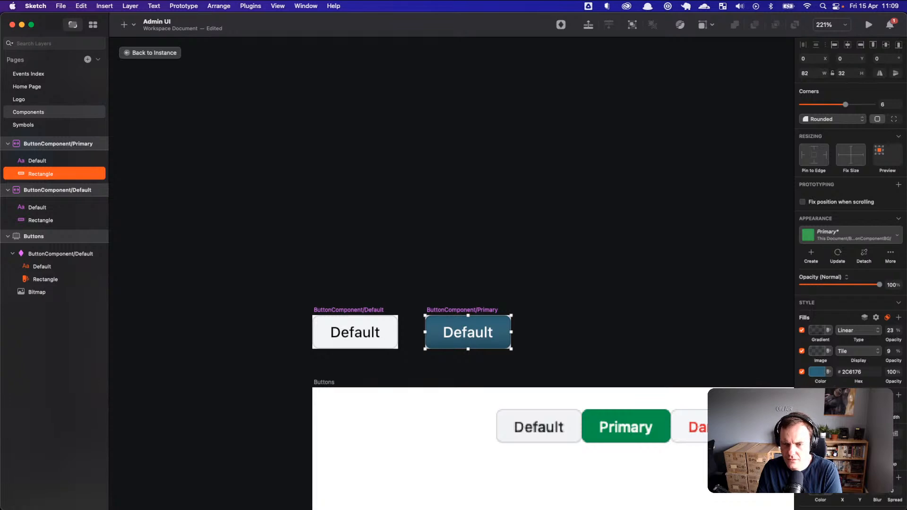
scroll(851, 284, "down", 1)
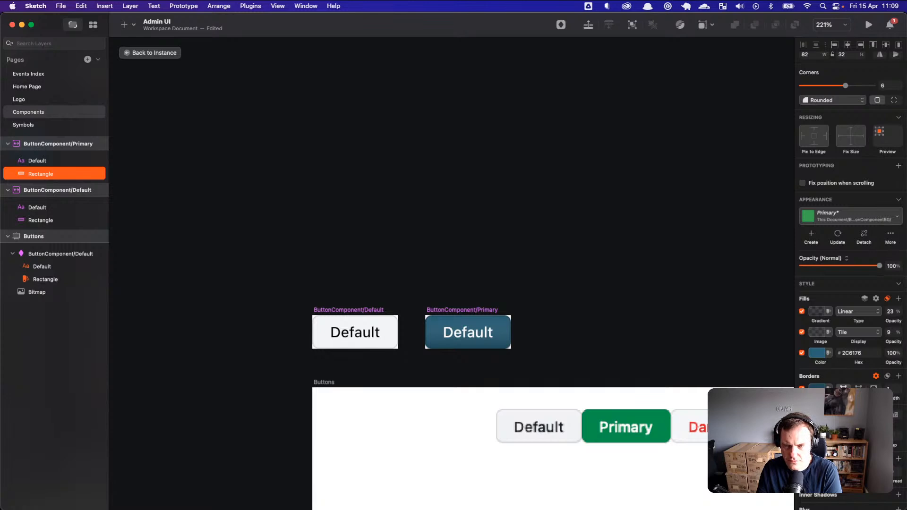
left_click(551, 336)
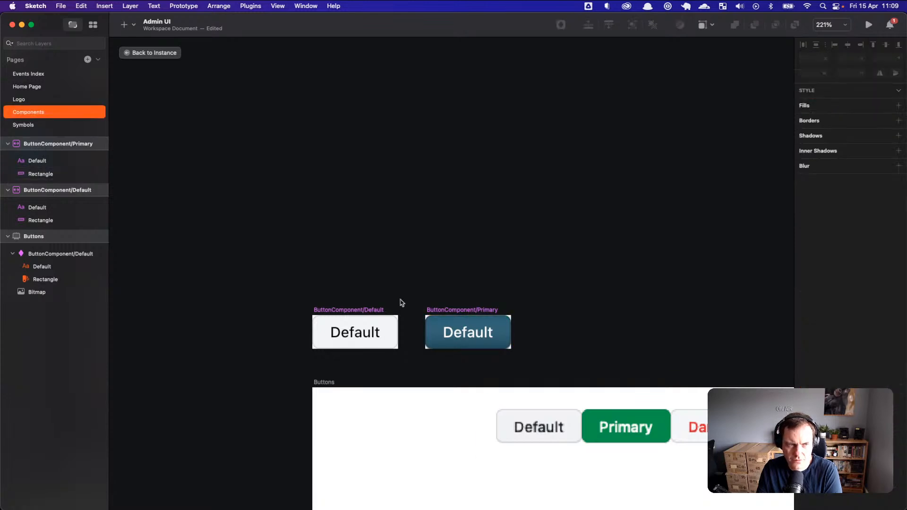
left_click(487, 313)
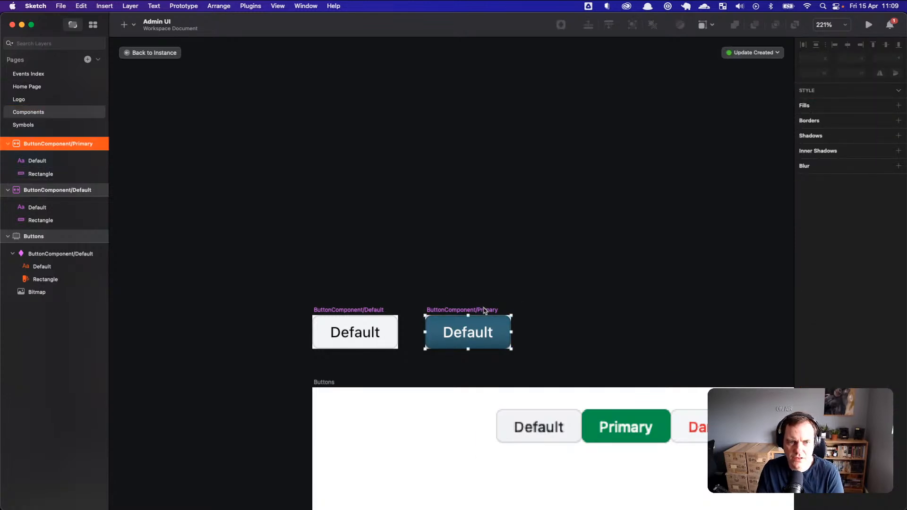
left_click(59, 174)
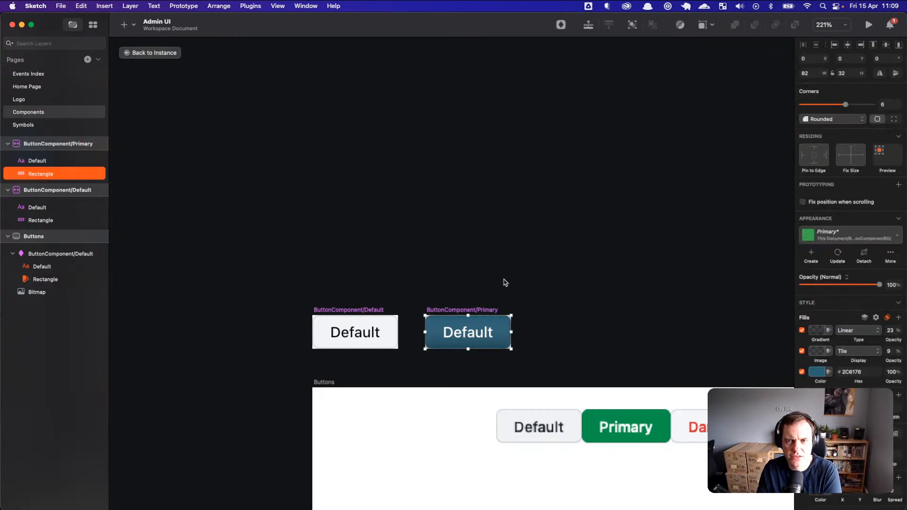
left_click(839, 252)
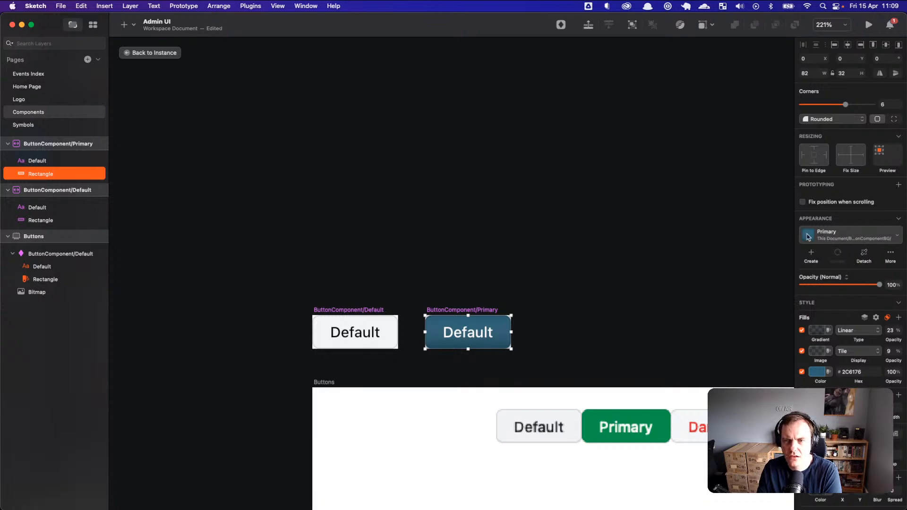
double_click(477, 337)
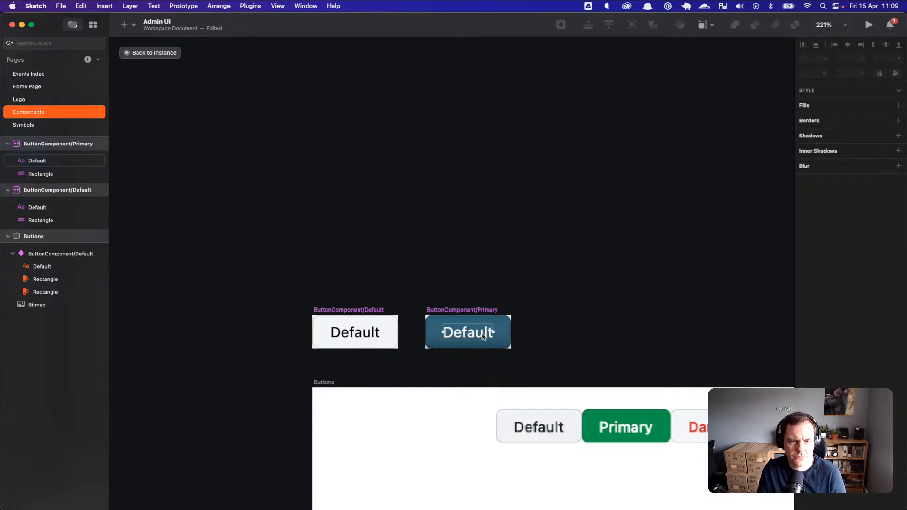
left_click(565, 344)
scroll(579, 372, "up", 2)
scroll(579, 372, "down", 3)
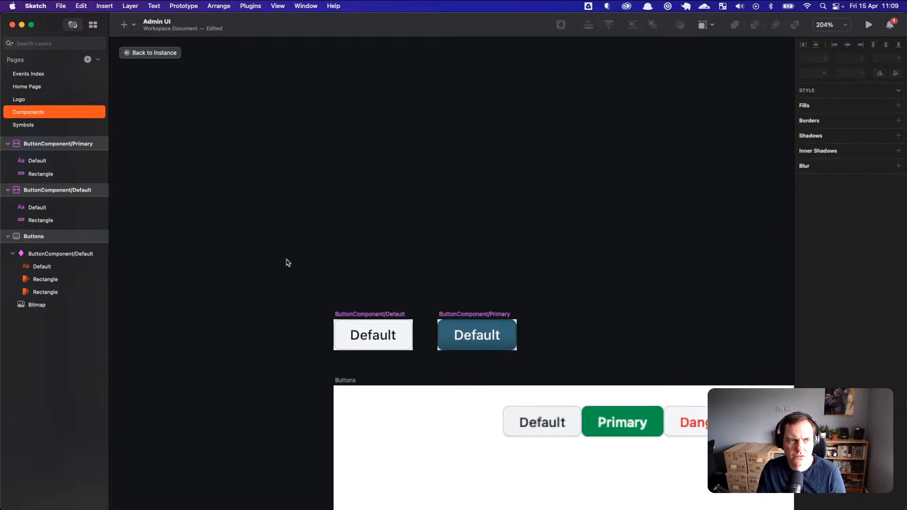
Step: Move the Primary button beside the white Default button on Events Index
left_click(19, 87)
left_click(24, 74)
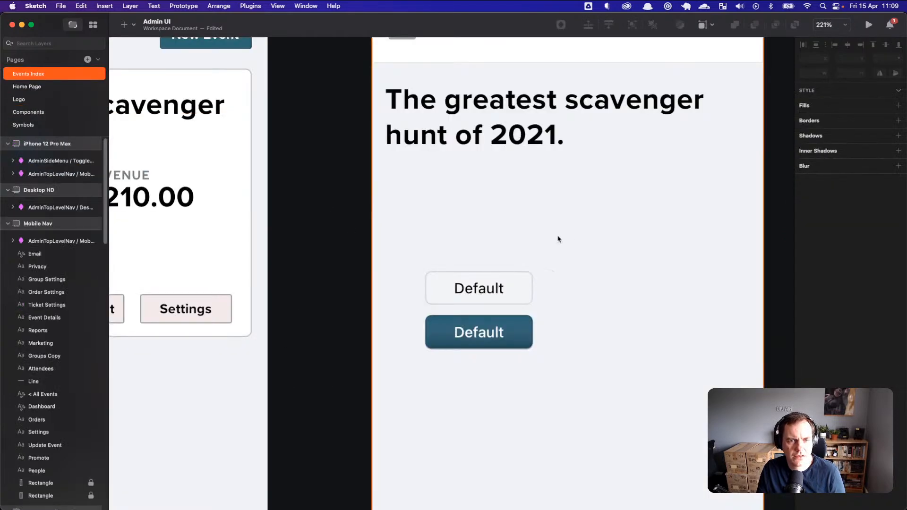
left_click(555, 300)
left_click_drag(515, 331, 630, 286)
Step: Set the white button's label override to 'Cancel'
left_click(501, 291)
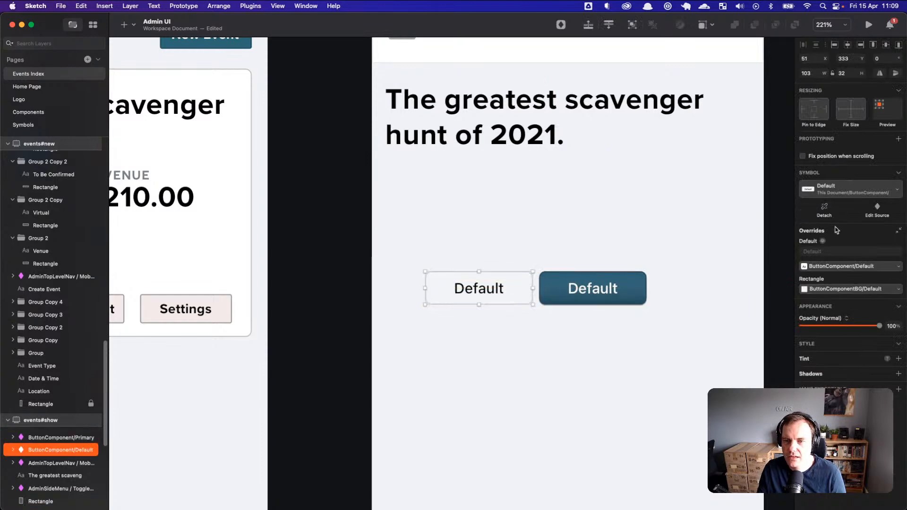
left_click(494, 289)
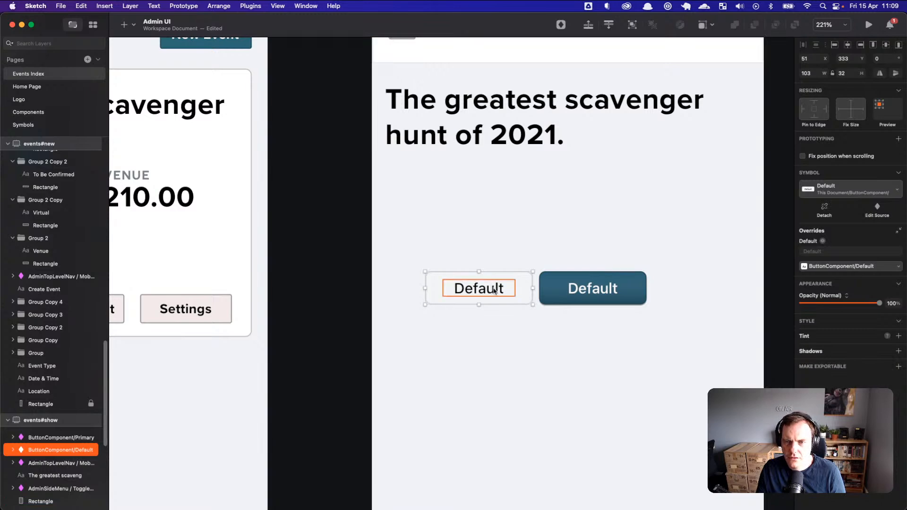
left_click(835, 251)
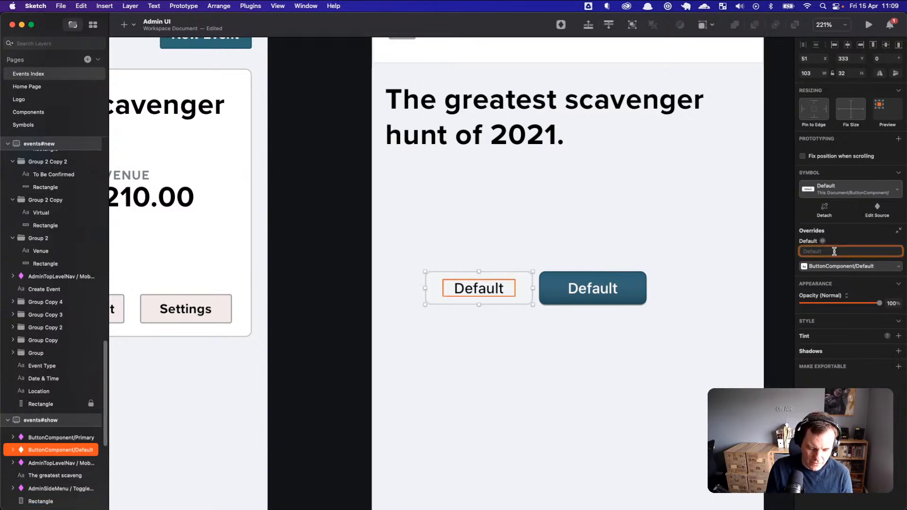
type("Cancel")
key("Return")
key("Tab")
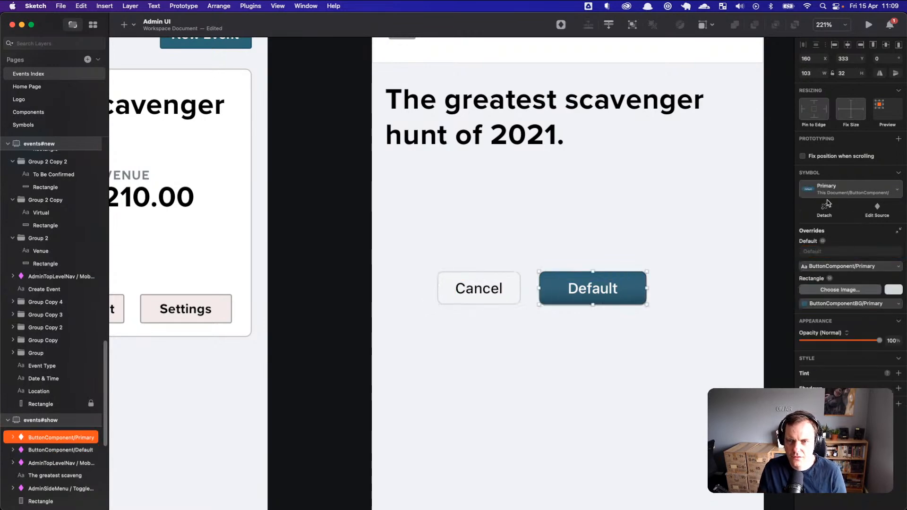
Step: Set the Primary button's label override to 'Save Event'
left_click(831, 251)
type("Save Ecent")
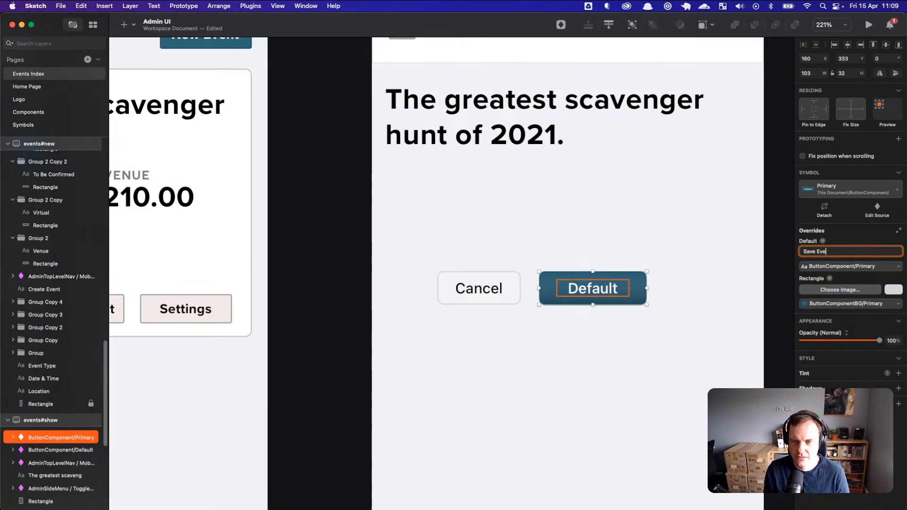
type("nt")
key("Return")
left_click(684, 358)
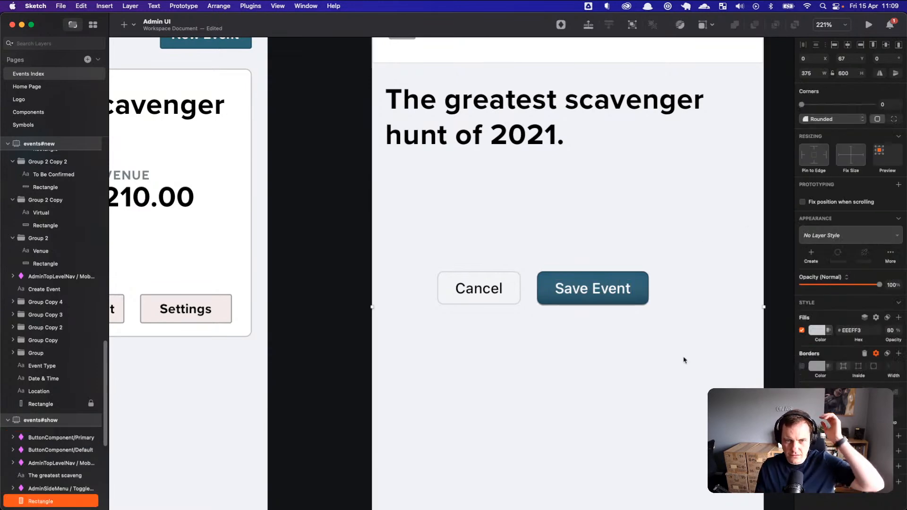
Step: Rearrange the buttons so Save Event sits left of Cancel
left_click(619, 301)
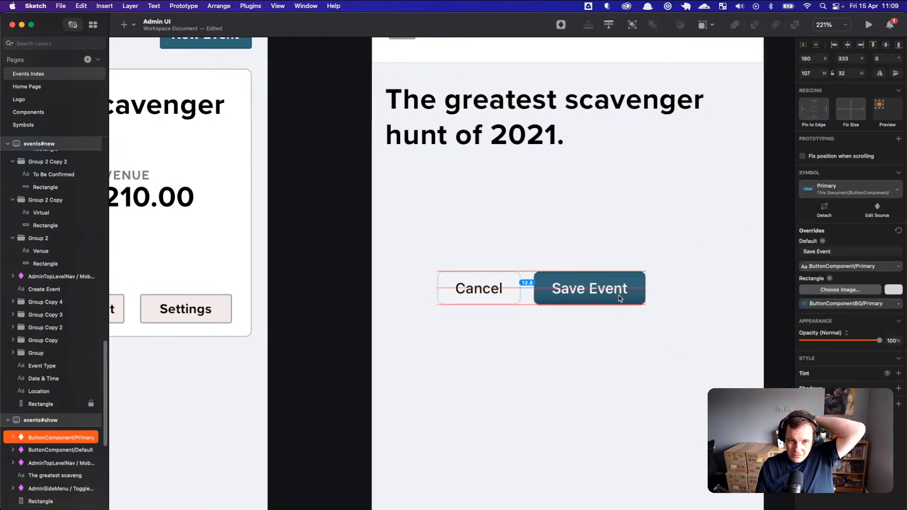
left_click(494, 298)
left_click_drag(451, 298, 498, 297)
left_click_drag(661, 289, 525, 290)
left_click(471, 297)
left_click_drag(471, 297, 534, 291)
left_click(517, 341)
left_click(561, 340)
Step: Open the Save Event button's master and change its background Rectangle's shading
scroll(562, 341, "down", 1)
scroll(562, 343, "down", 2)
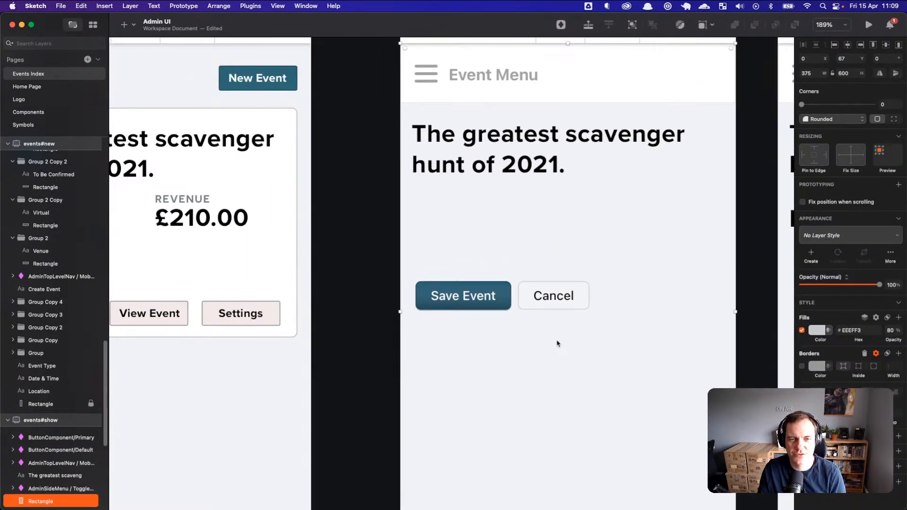
scroll(482, 328, "down", 3)
scroll(482, 331, "up", 5)
scroll(483, 330, "up", 6)
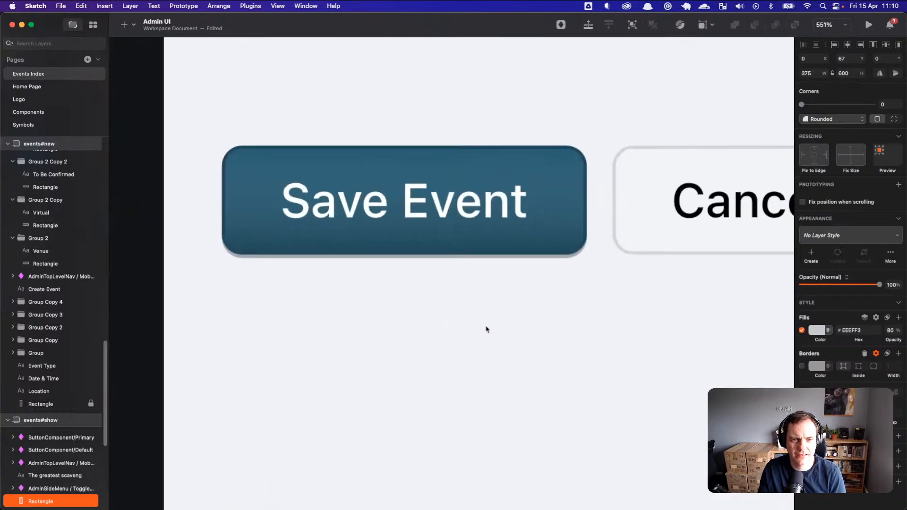
double_click(539, 234)
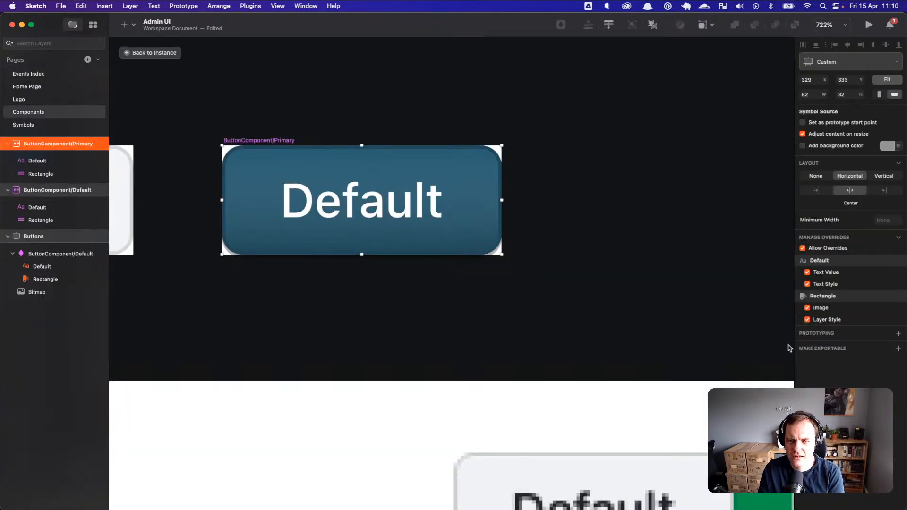
left_click(38, 178)
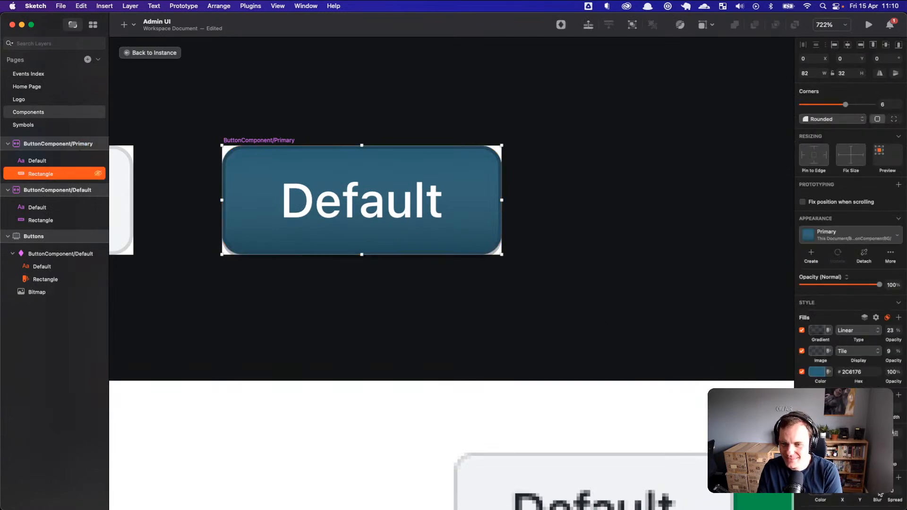
key("Down")
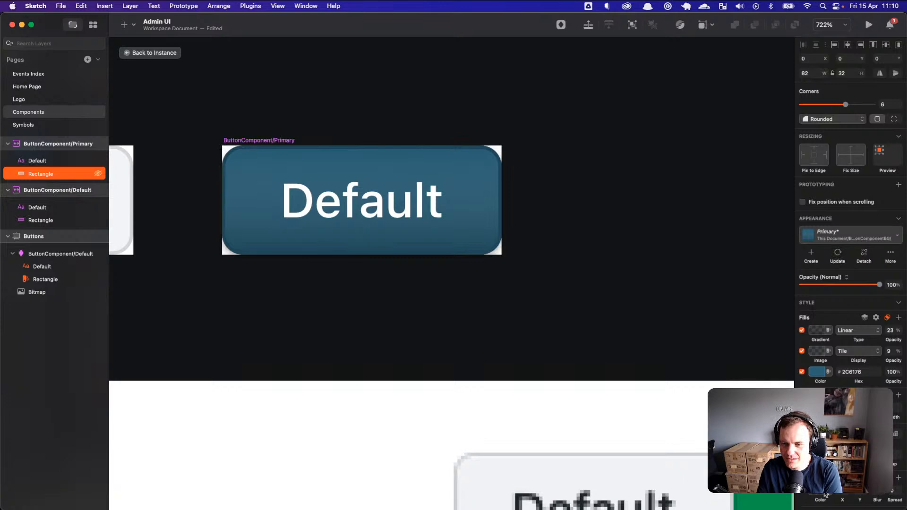
Step: Adjust the rectangle's shadow colour settings and save the document with Cmd+S
left_click(825, 493)
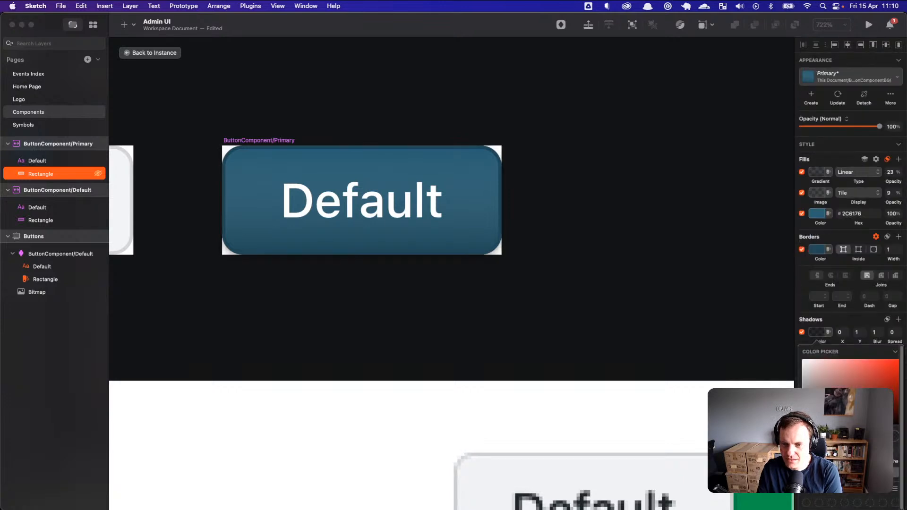
left_click(849, 320)
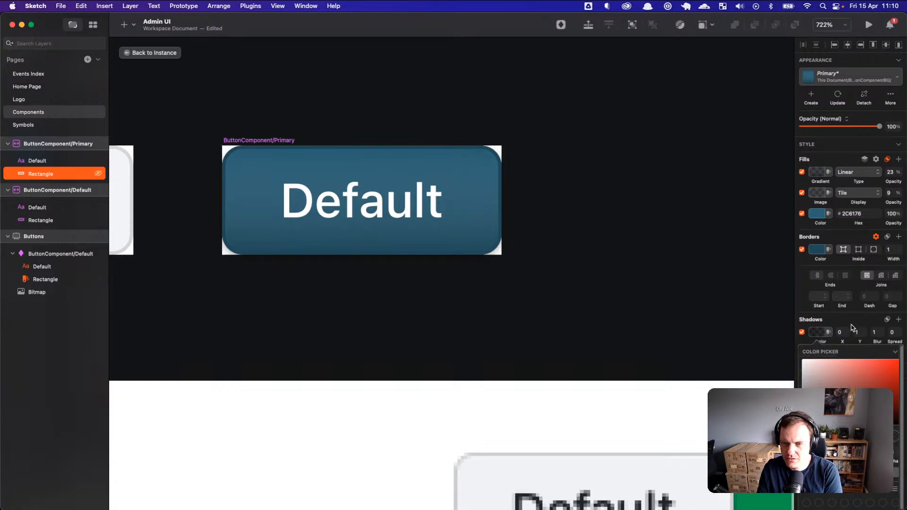
key("Escape")
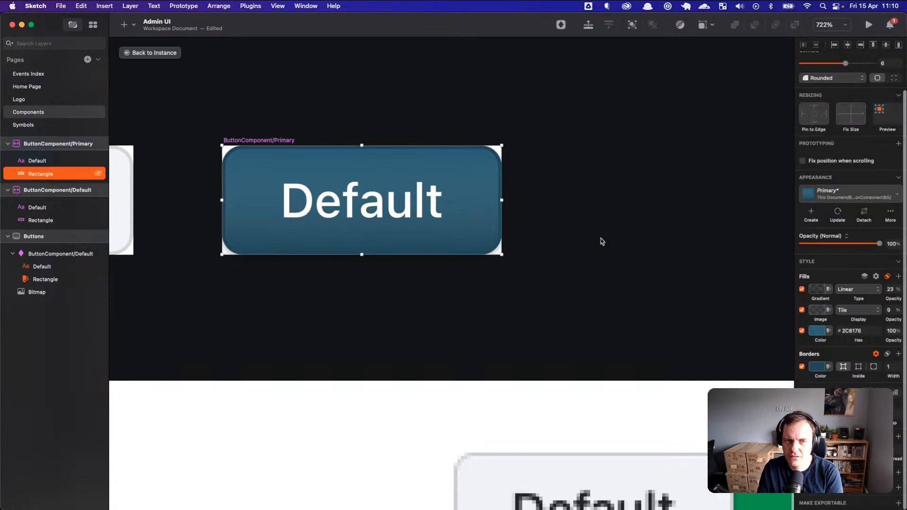
key("super+s")
left_click(28, 74)
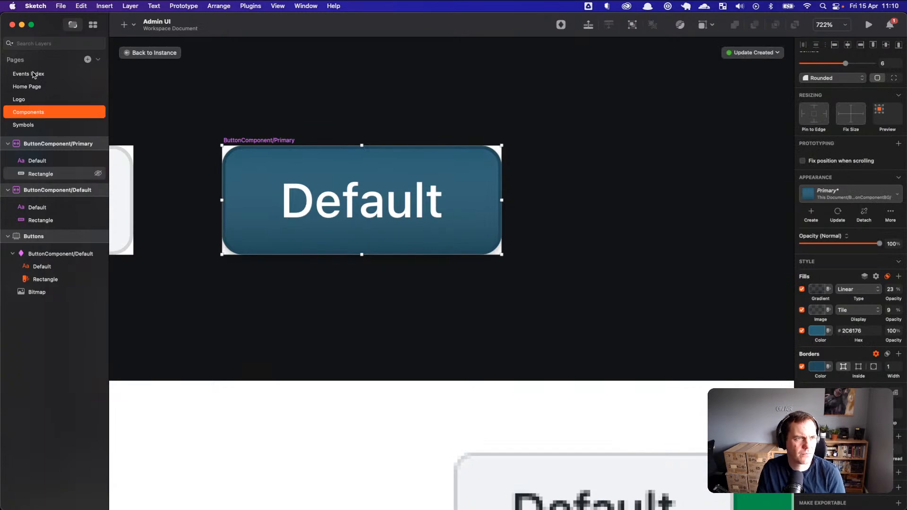
Step: Drag Save Event, then Cancel, from the show artboard onto events#index below the scavenger hunt card
left_click(478, 314)
scroll(482, 313, "down", 5)
scroll(509, 312, "down", 5)
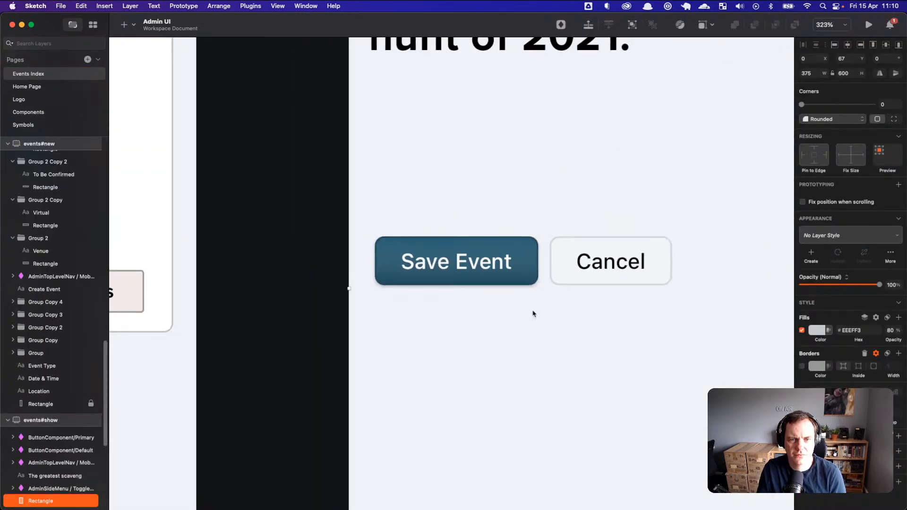
scroll(597, 328, "down", 3)
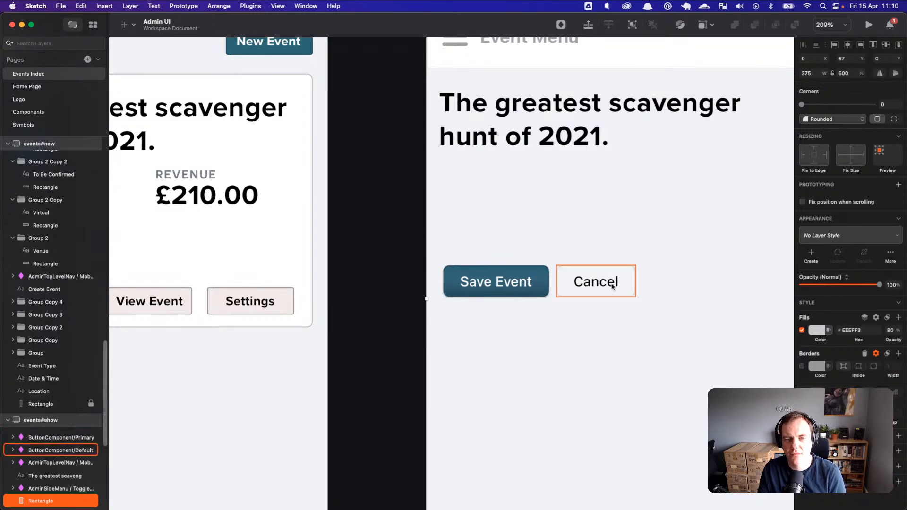
scroll(619, 331, "up", 1)
scroll(620, 331, "down", 1)
scroll(572, 327, "up", 1)
scroll(571, 327, "down", 1)
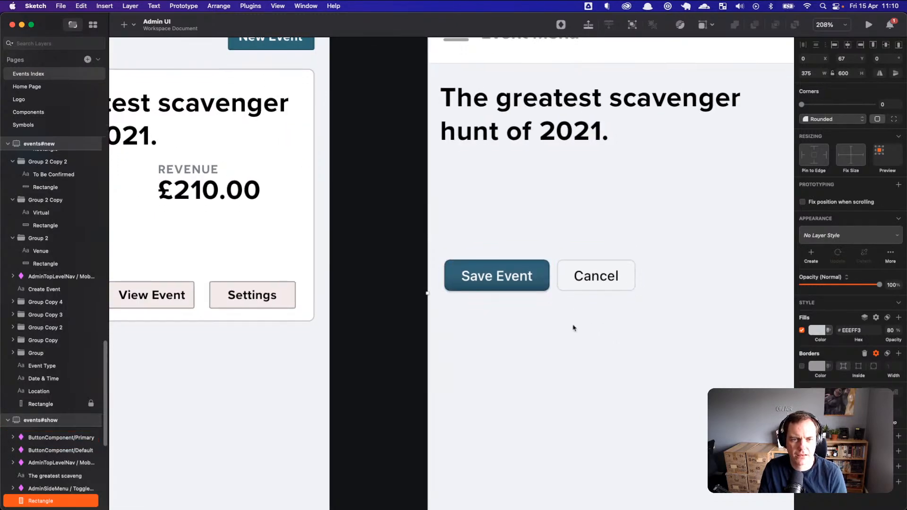
scroll(571, 326, "down", 1)
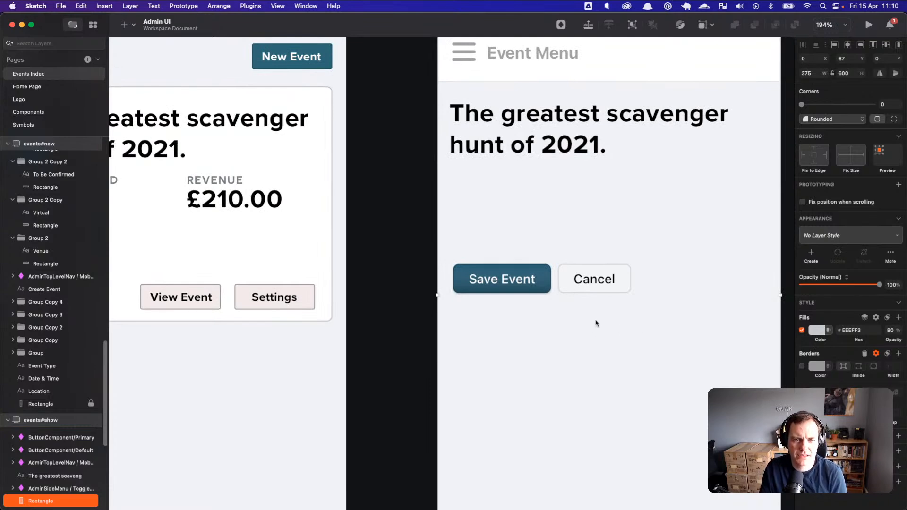
left_click_drag(565, 321, 593, 309)
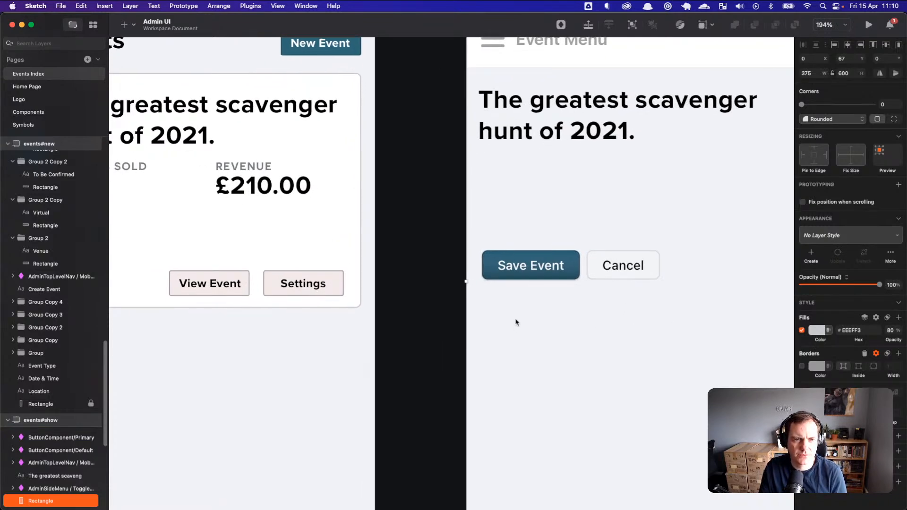
mouse_move(530, 273)
left_mouse_down()
mouse_move(445, 308)
mouse_move(449, 318)
mouse_move(403, 361)
mouse_move(293, 345)
mouse_move(457, 342)
mouse_move(413, 358)
left_mouse_up()
left_click_drag(691, 275, 636, 285)
left_click_drag(736, 254, 323, 334)
Step: Nudge Save Event into place just right of Cancel under the event card, then go to Firefox
left_click(349, 364)
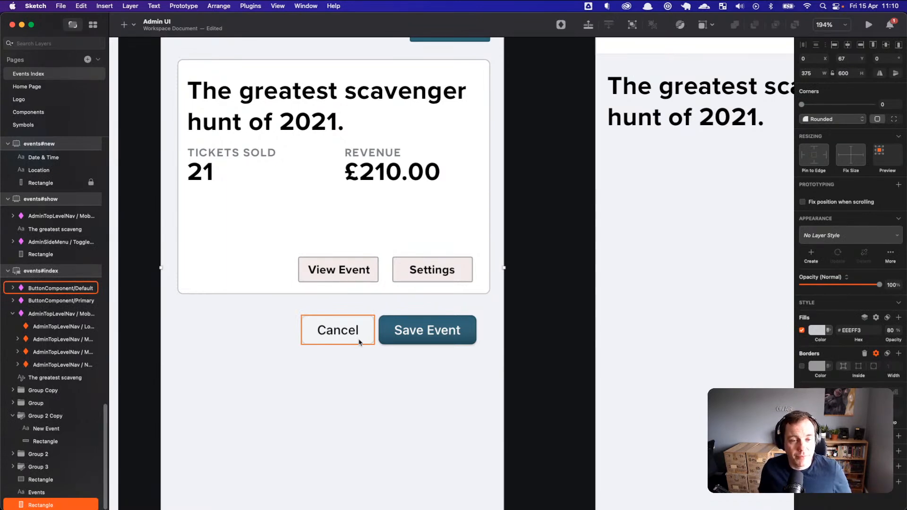
left_click_drag(427, 334, 438, 334)
left_click(445, 370)
left_click(443, 343)
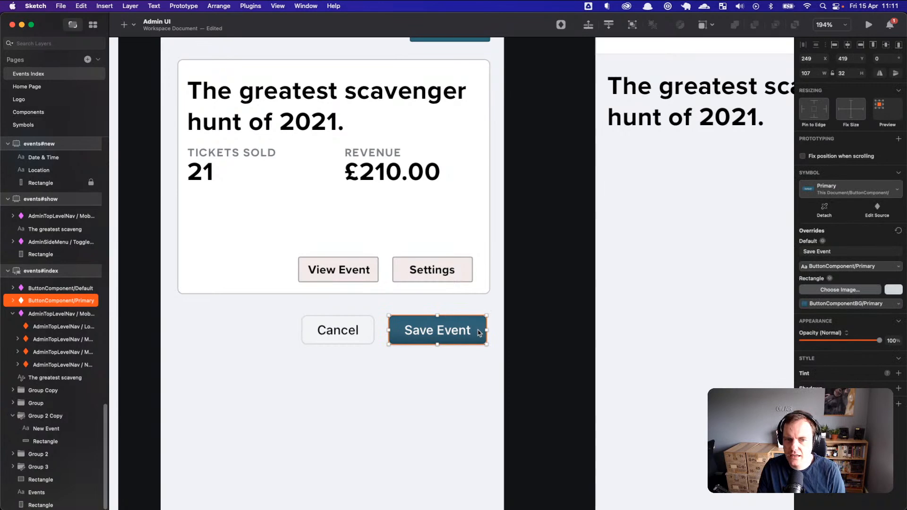
left_click_drag(462, 334, 452, 335)
left_click(451, 334)
double_click(452, 334)
key("super+Tab")
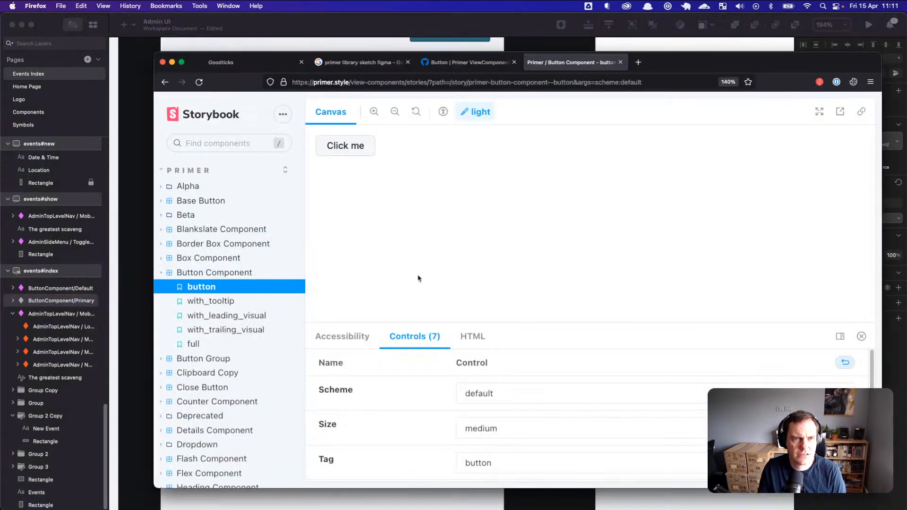
Step: Sign in to the local Goodticks app with the saved test account and its password
left_click(279, 67)
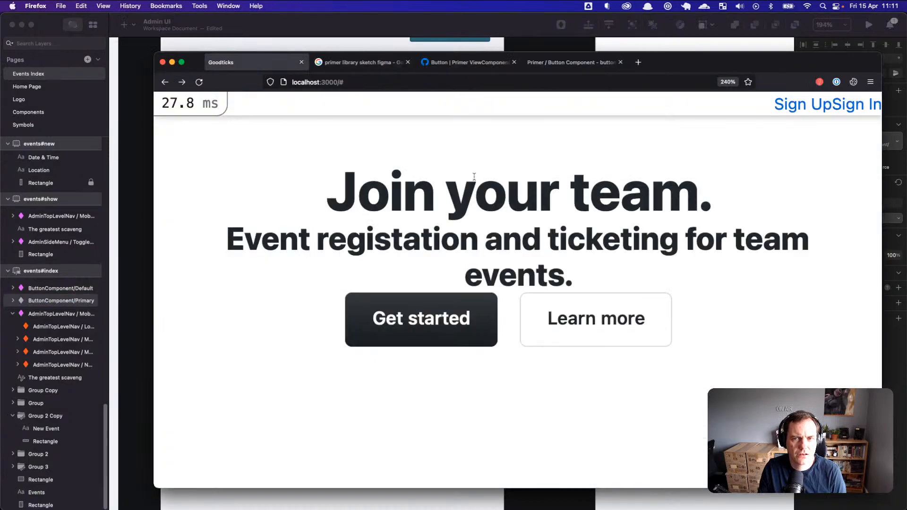
left_click(853, 108)
left_click(305, 187)
type("test")
key("Down")
key("Return")
key("Tab")
type("••••••••")
key("Return")
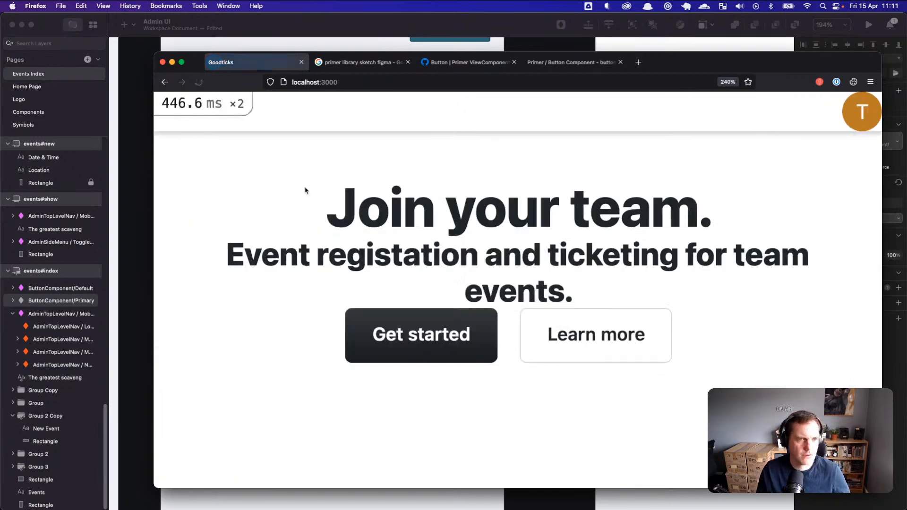
Step: Load the /sundae-club/admin/events page from the address bar
left_click(844, 110)
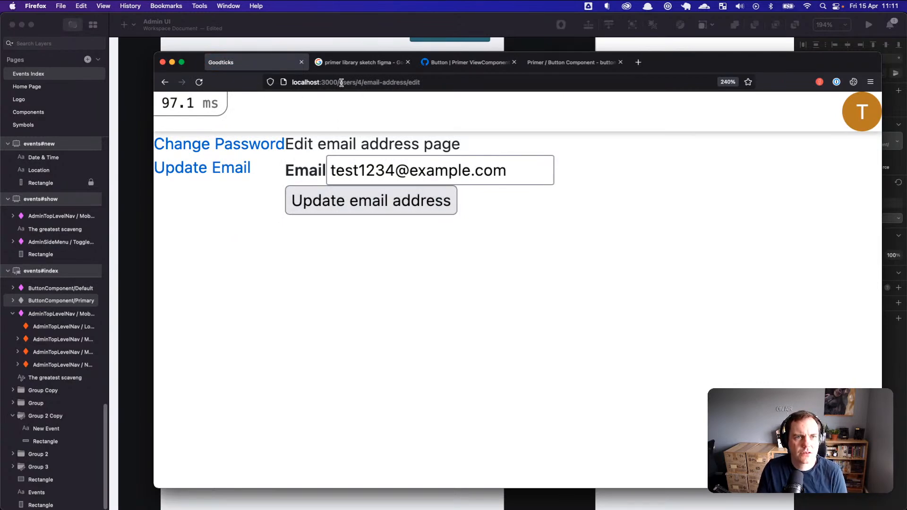
left_click_drag(338, 83, 460, 79)
type("/sun")
key("Down")
key("Return")
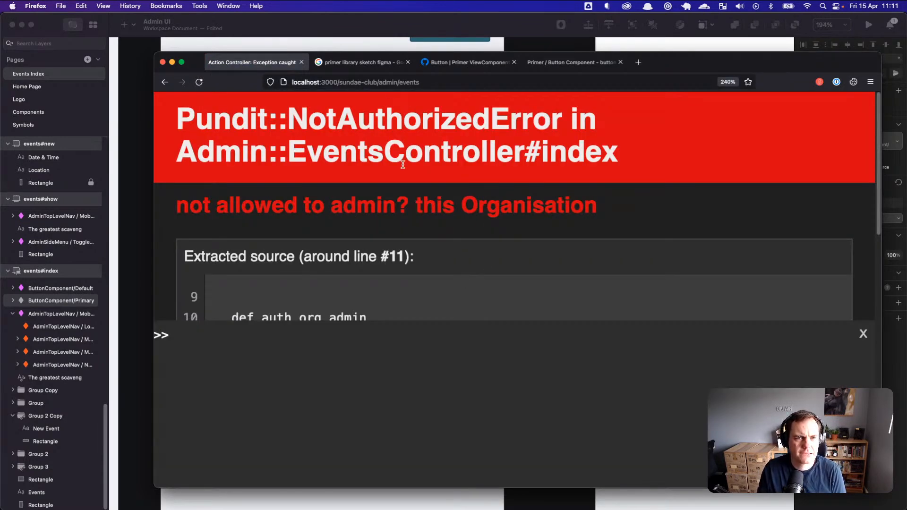
scroll(405, 189, "down", 3)
scroll(405, 189, "up", 3)
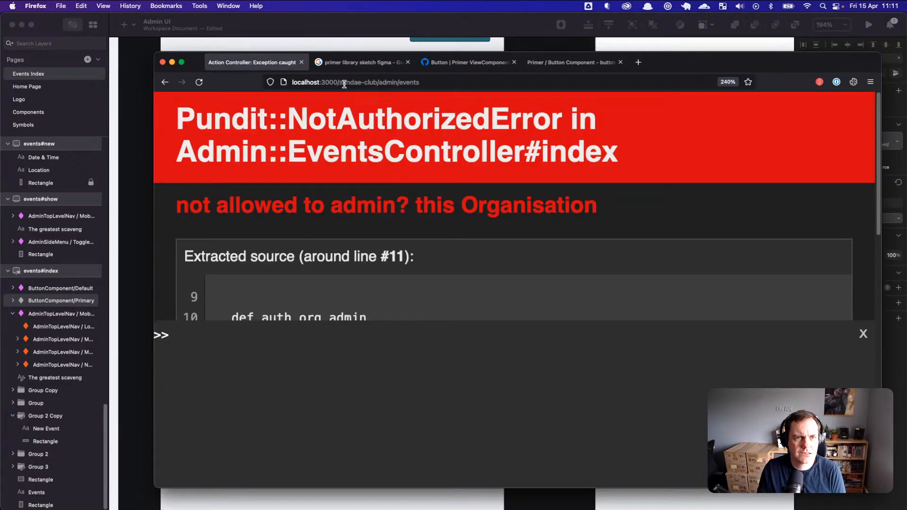
Step: Load /other-org/admin/events to see the green Primary button, then return to Sketch
left_click_drag(339, 82, 483, 85)
type("/o")
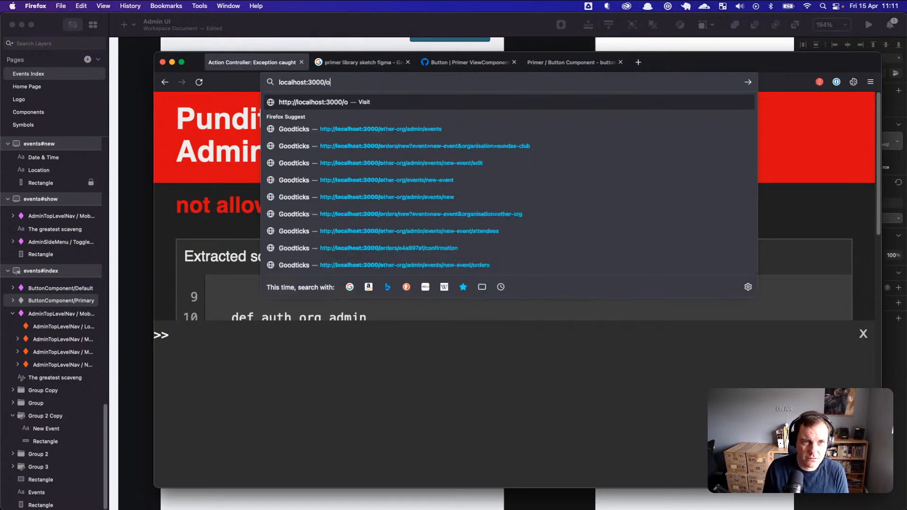
type("th")
key("Down")
key("Return")
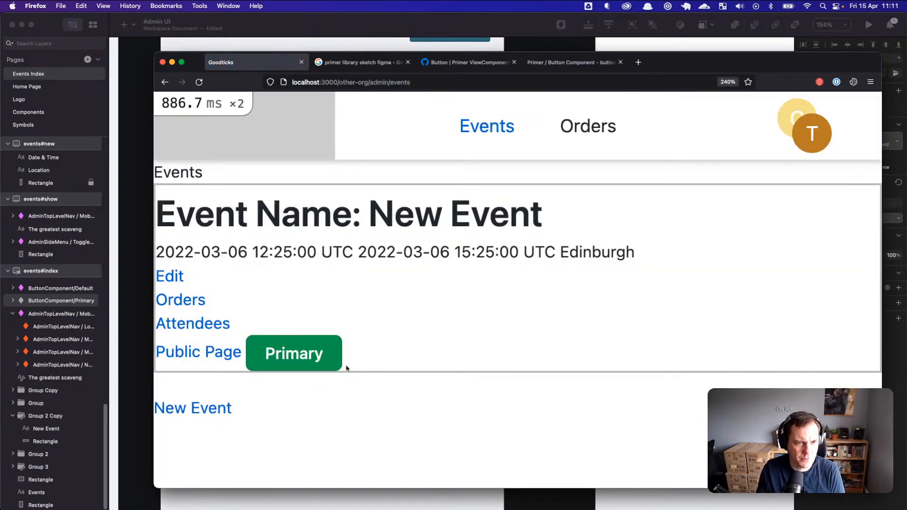
key("super+Tab")
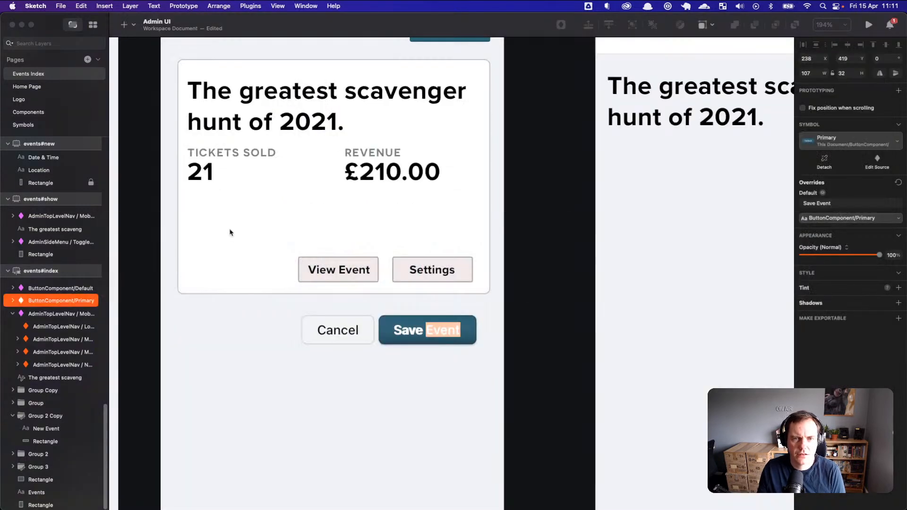
Step: Leave Save Event's label editing and open its ButtonComponent/Primary symbol master on Components
left_click(436, 372)
left_click(434, 337)
double_click(436, 334)
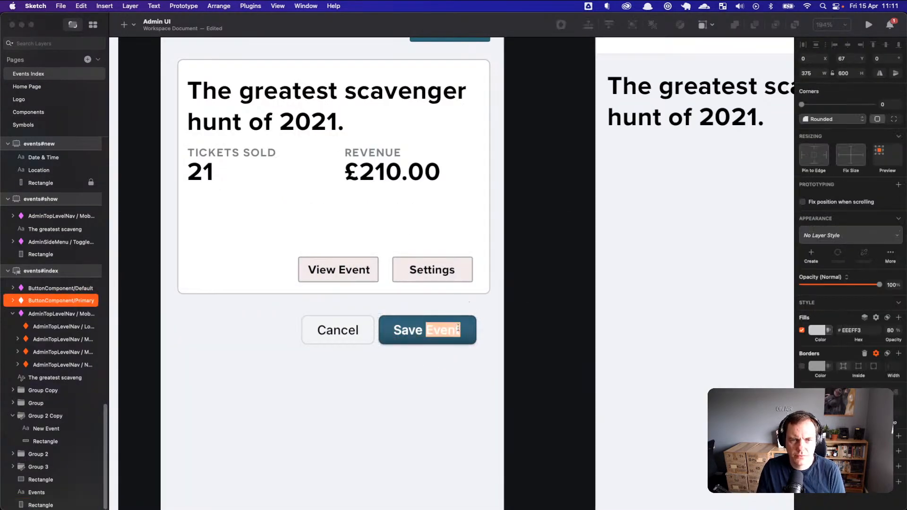
key("Escape")
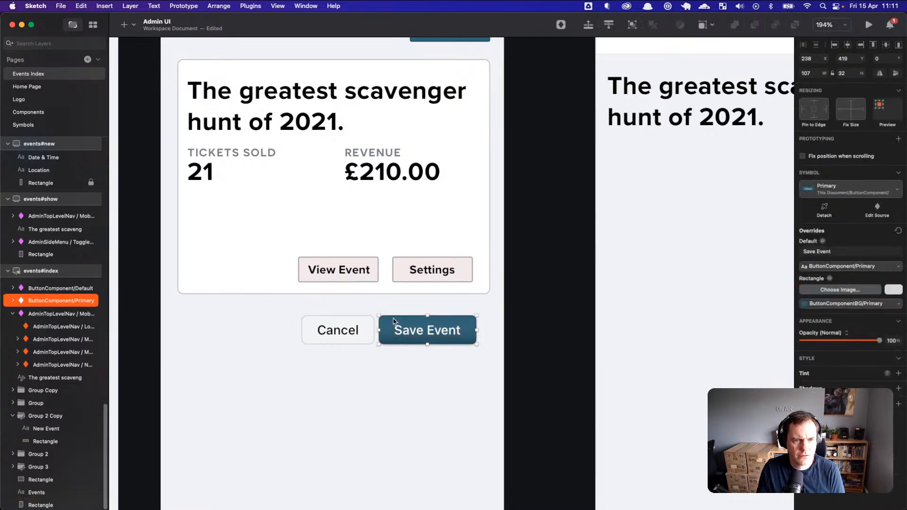
double_click(387, 325)
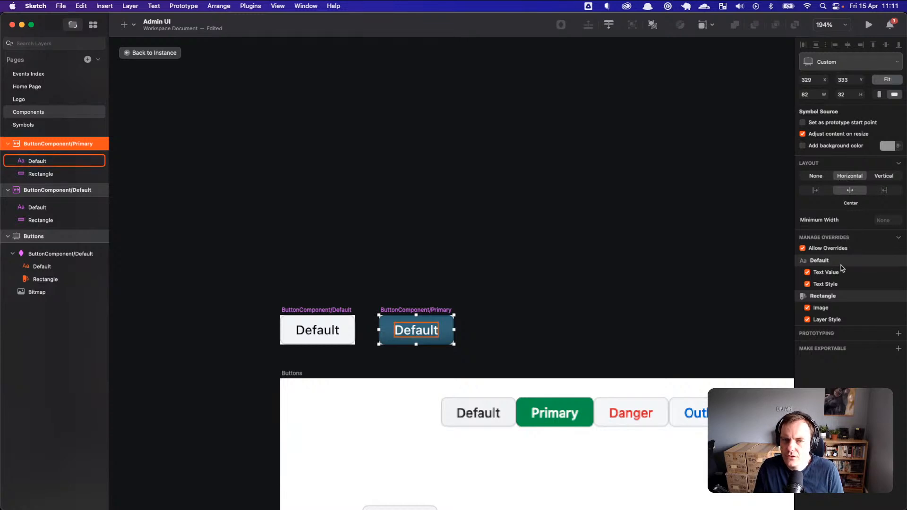
Step: Make the Rectangle's Image and Layer Style non-overridable, then save the document
left_click(808, 308)
left_click(807, 319)
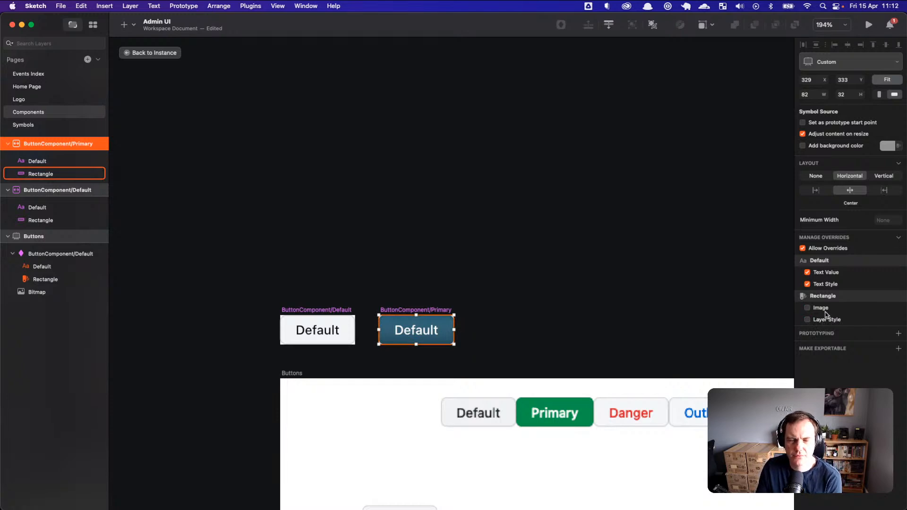
left_click(490, 266)
key("super+s")
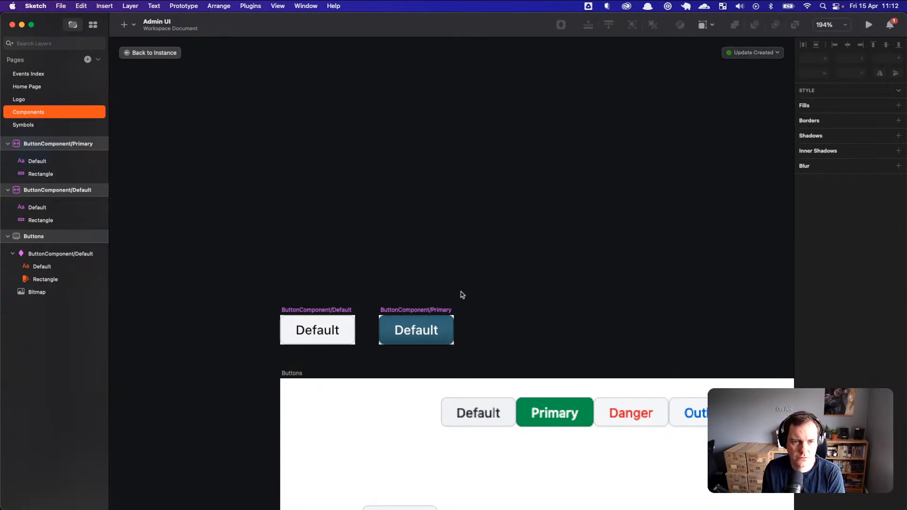
Step: Inspect the Primary rectangle's fills: 23% linear gradient, 9% tiled noise image, #2C6176 colour
scroll(418, 333, "up", 1)
scroll(420, 335, "up", 10)
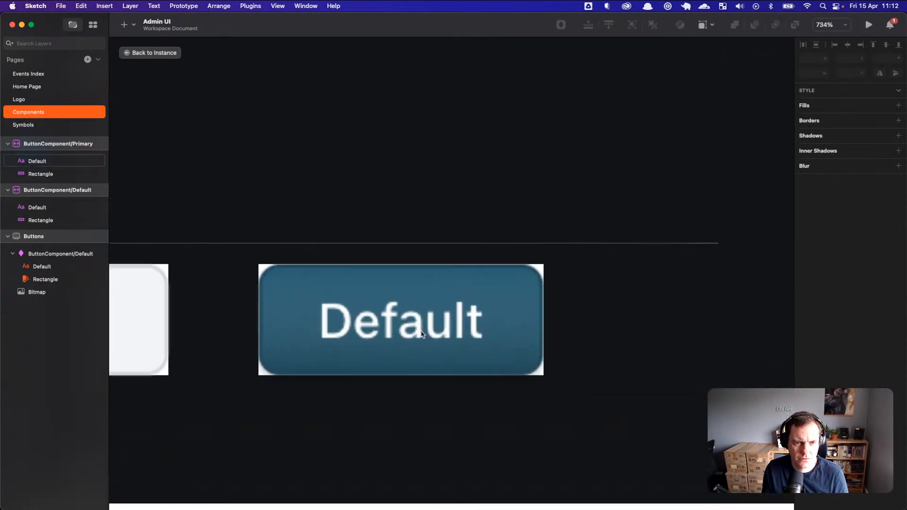
left_click(545, 258)
double_click(545, 257)
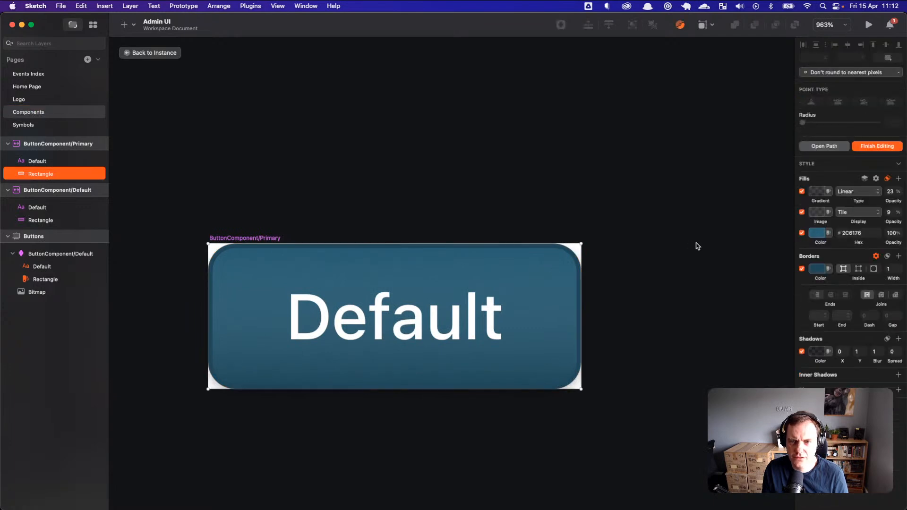
left_click(819, 269)
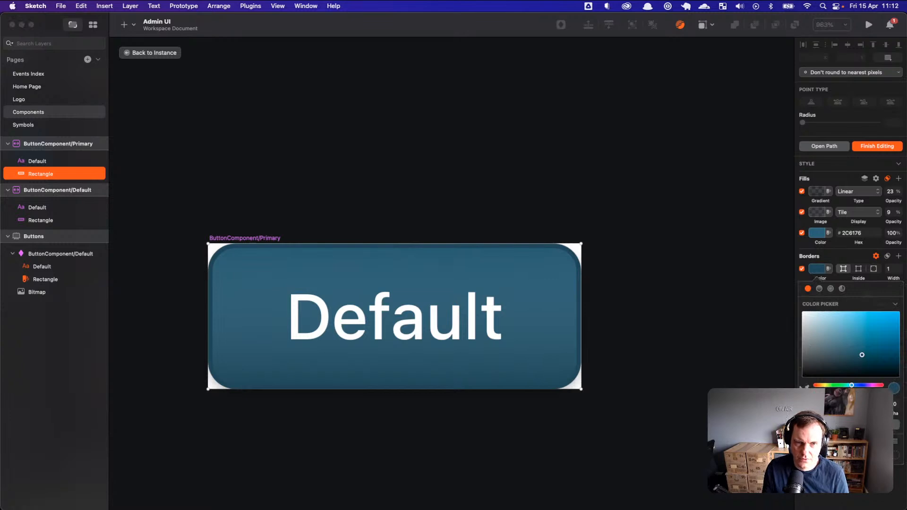
left_click(705, 352)
left_click(735, 325)
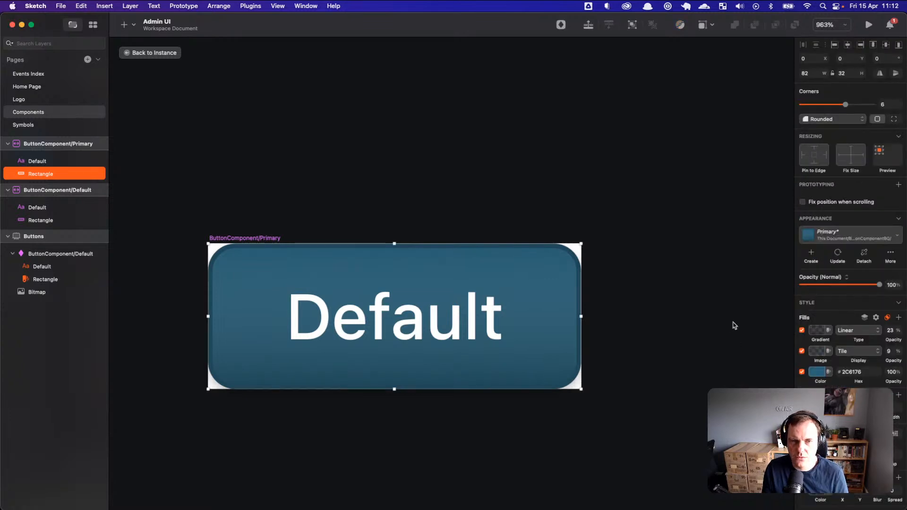
key("super+Tab")
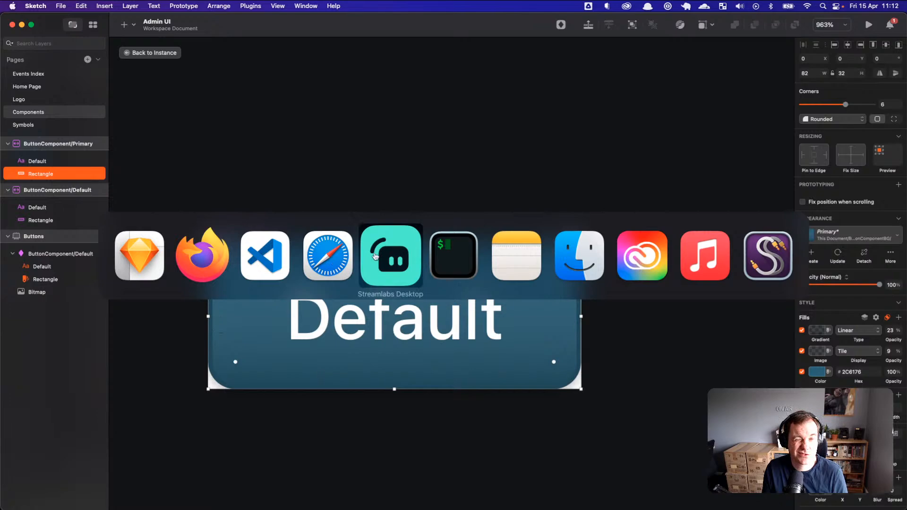
Step: In Source Control, view application.js's changes, then the new variables.scss with its empty :root
left_click(265, 255)
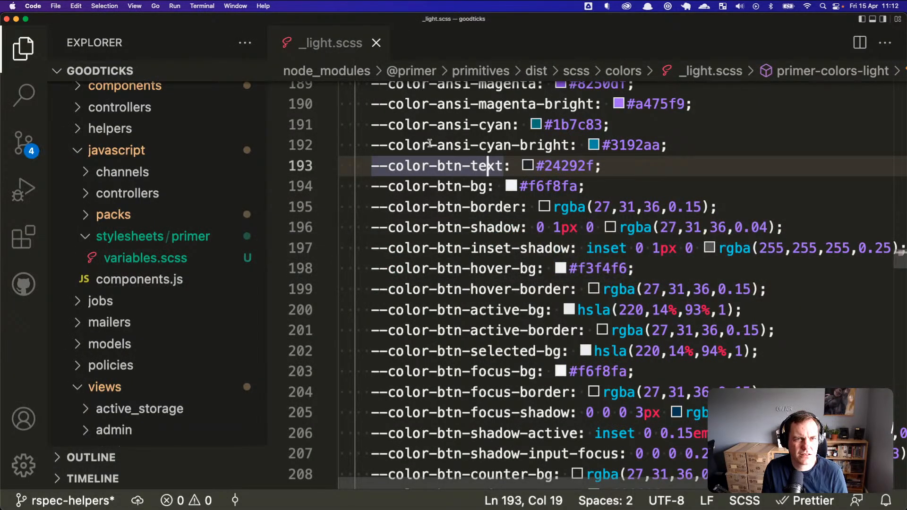
scroll(430, 142, "up", 10)
scroll(142, 189, "up", 3)
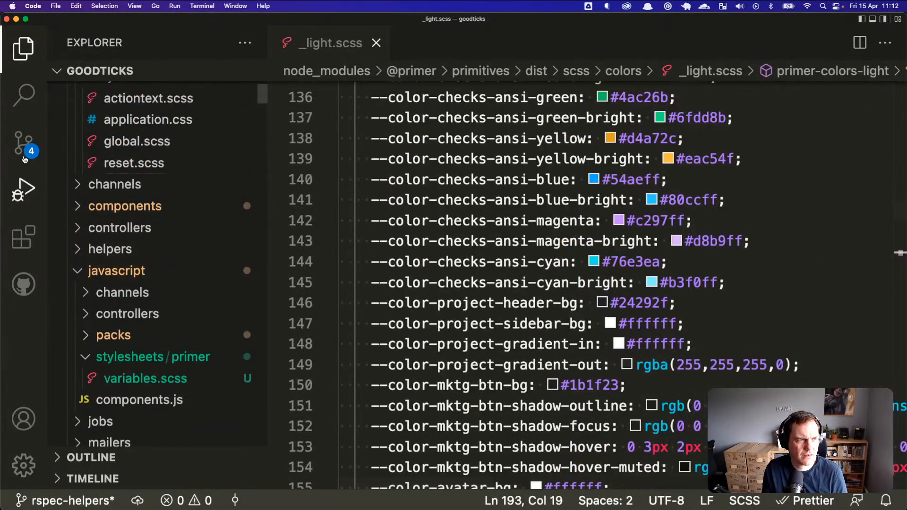
left_click(24, 142)
left_click(110, 170)
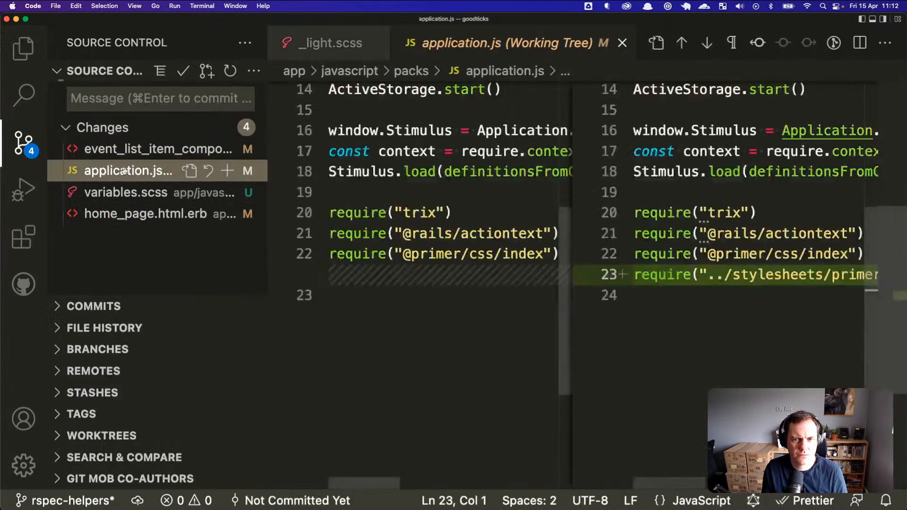
scroll(728, 268, "right", 10)
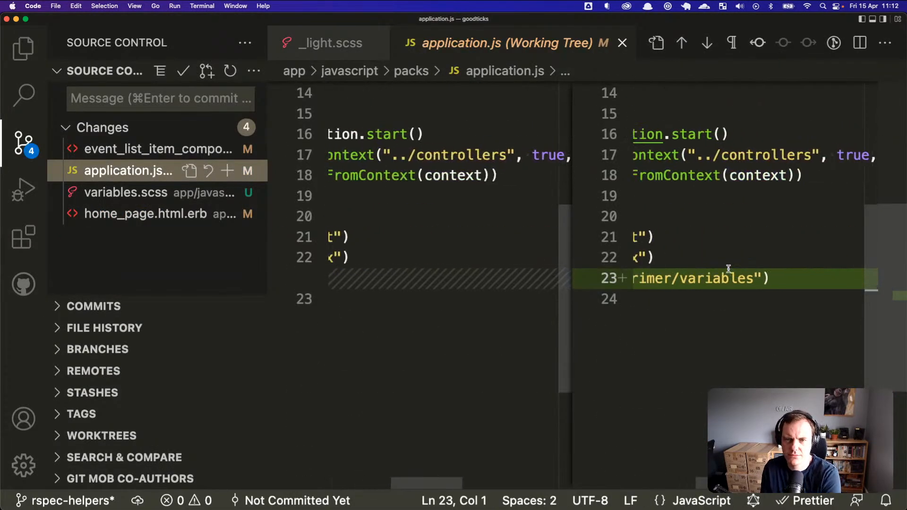
scroll(728, 269, "left", 10)
left_click(141, 192)
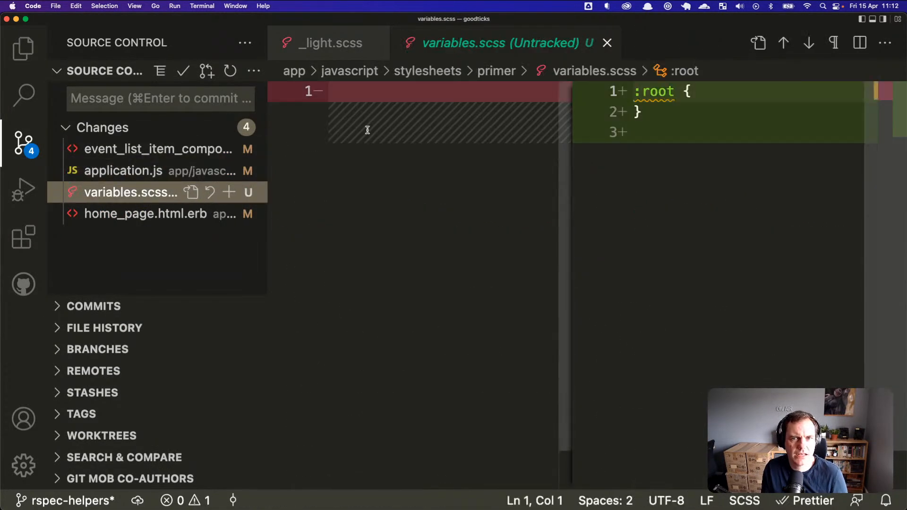
Step: Add a new :root line holding the pasted colour as ': #224858;'
left_click(685, 91)
left_click(707, 91)
key("Return")
type("224858")
key("Home")
type("#")
key("Left")
type(":")
key("End")
type(";")
Step: Name the declaration --brand-colour-primary, correcting the typos along the way
key("Home")
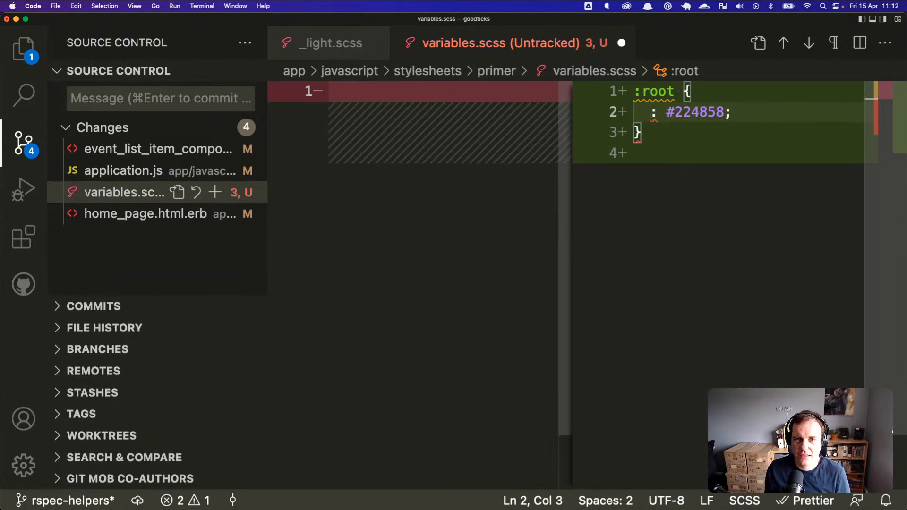
type("--brand-=")
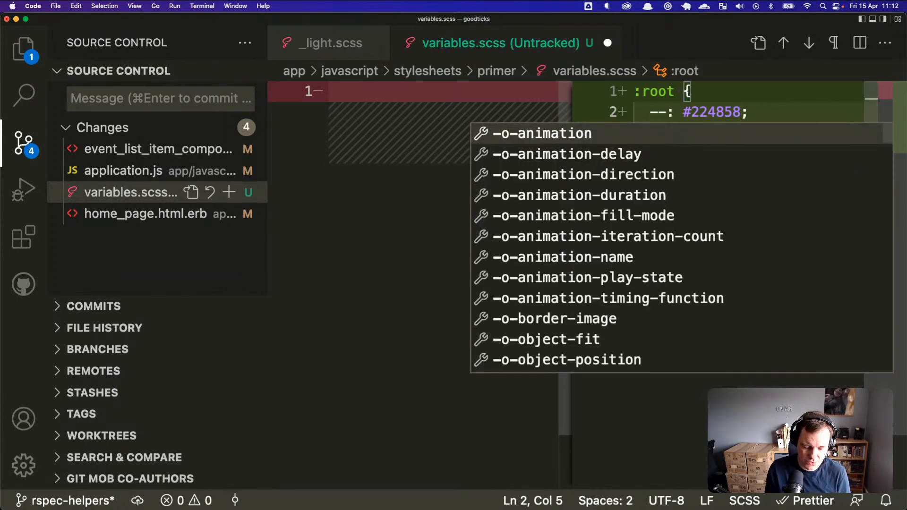
key("BackSpace")
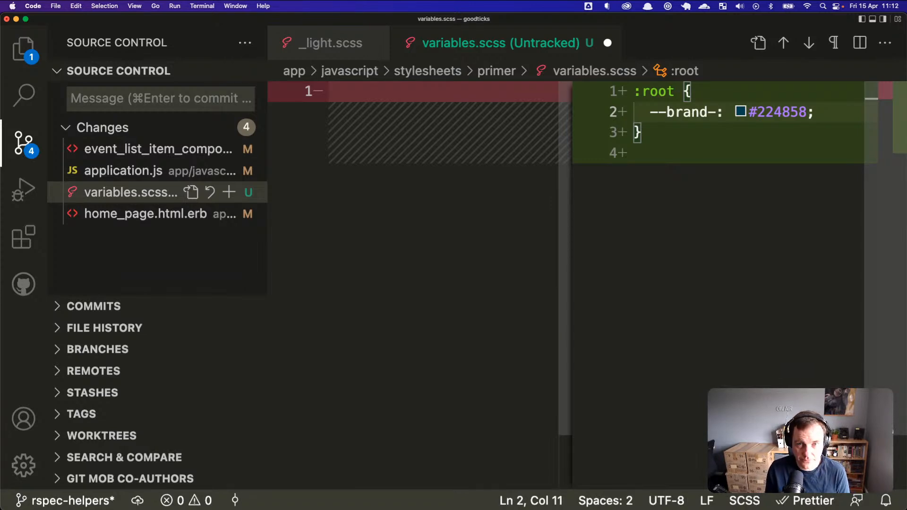
type("color-")
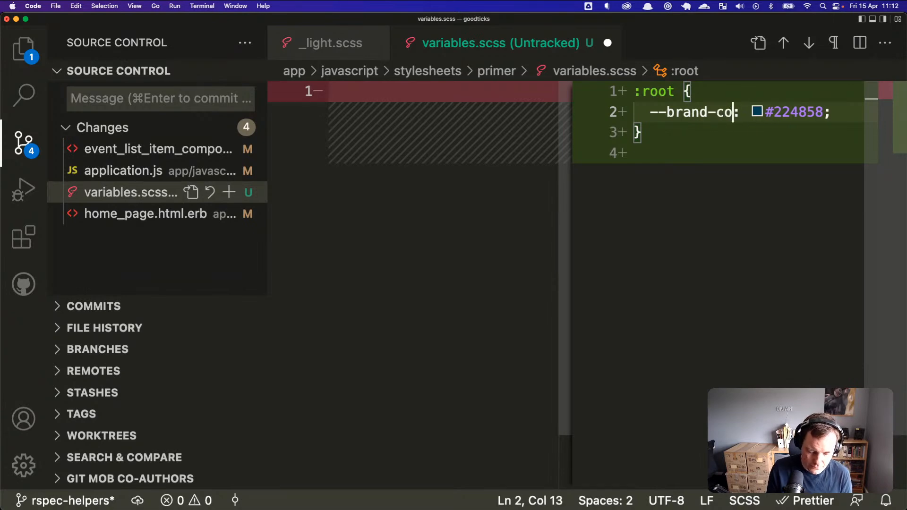
key("BackSpace")
key("BackSpace")
type("ur")
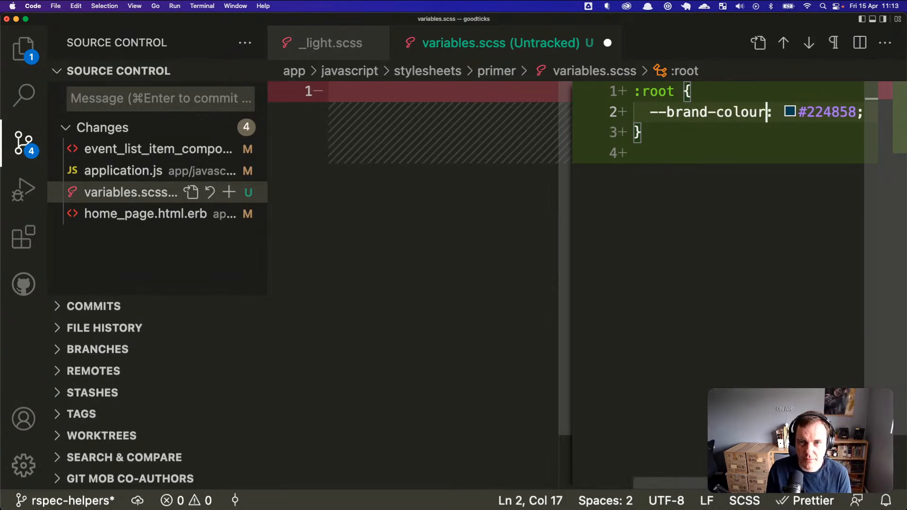
type("-primaru")
key("BackSpace")
type("y")
key("super+Left")
key("Left")
key("Right")
key("Right")
key("Right")
key("Right")
key("Right")
key("Right")
key("Right")
key("Right")
key("Right")
key("shift+alt+Right")
key("Left")
key("Right")
key("Right")
key("Right")
key("Right")
key("Right")
key("BackSpace")
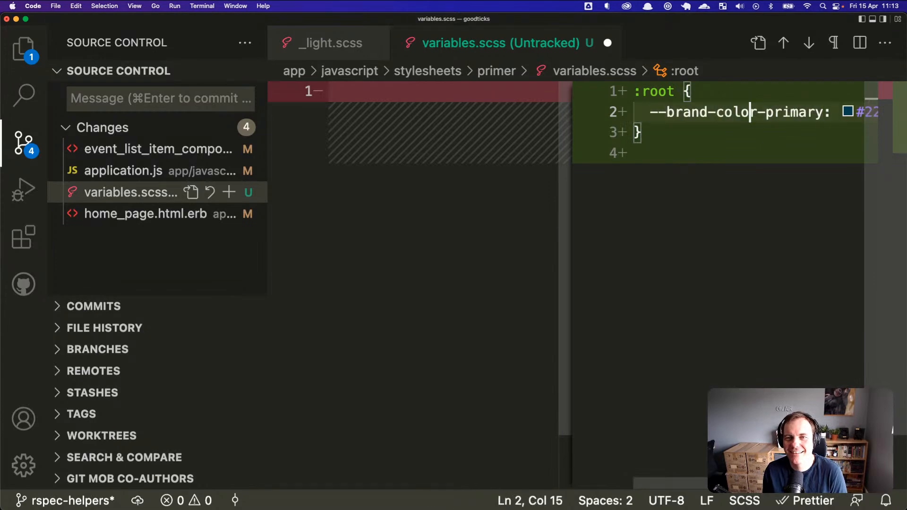
type("u")
Step: Duplicate the --brand-colour-primary declaration onto an indented line 4, then view _light.scss
key("super+Left")
key("shift+super+Right")
key("super+c")
key("Return")
key("Return")
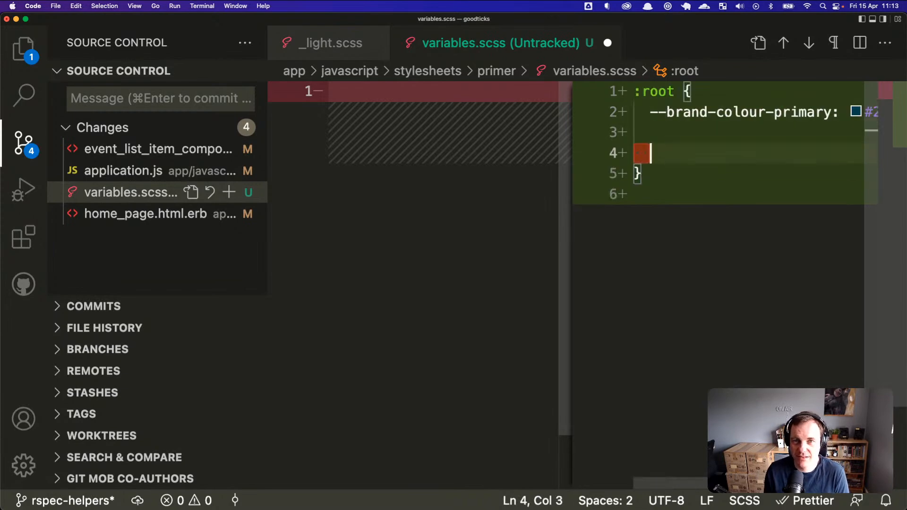
key("BackSpace")
key("super+v")
key("super+Left")
key("Tab")
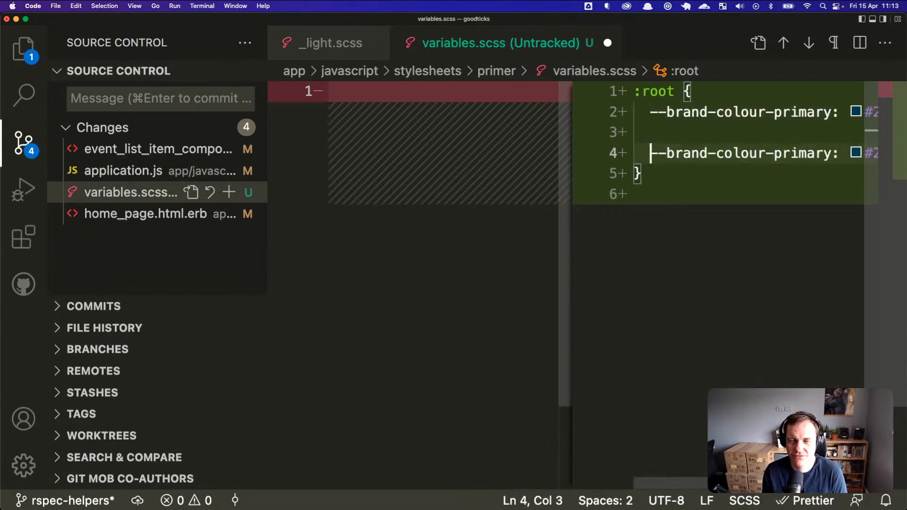
key("Right")
key("Right")
key("Right")
key("Right")
key("Right")
key("Right")
key("Right")
key("Right")
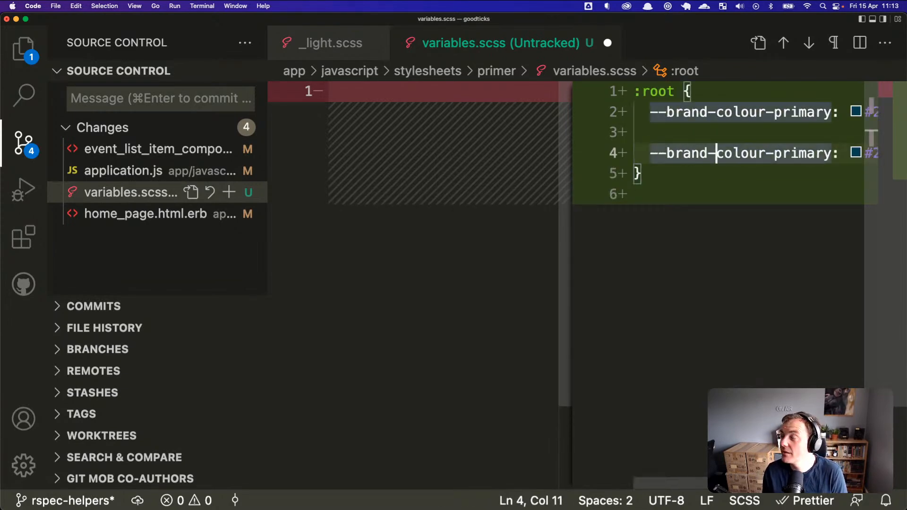
key("Left")
key("Left")
key("Left")
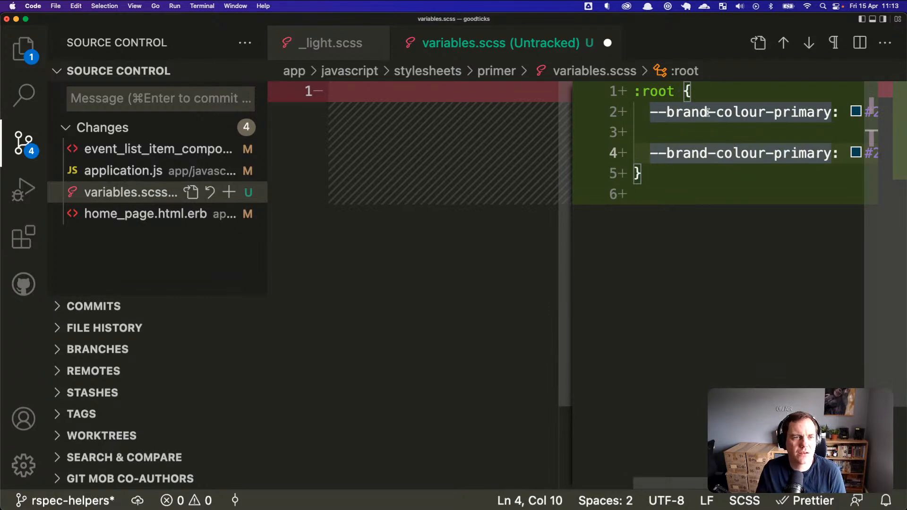
key("super+Tab")
left_click(356, 42)
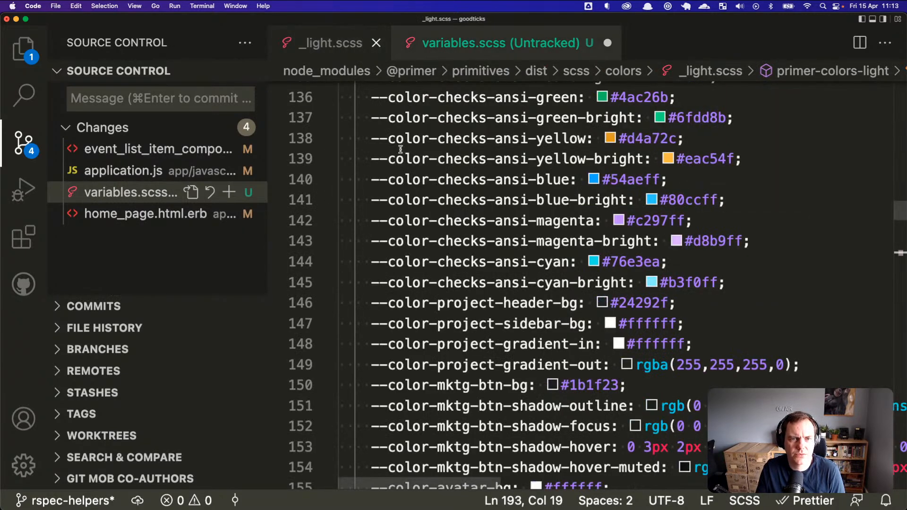
Step: Copy --color-btn-border from line 195 of _light.scss, then select line 4's name in variables.scss
scroll(443, 232, "up", 12)
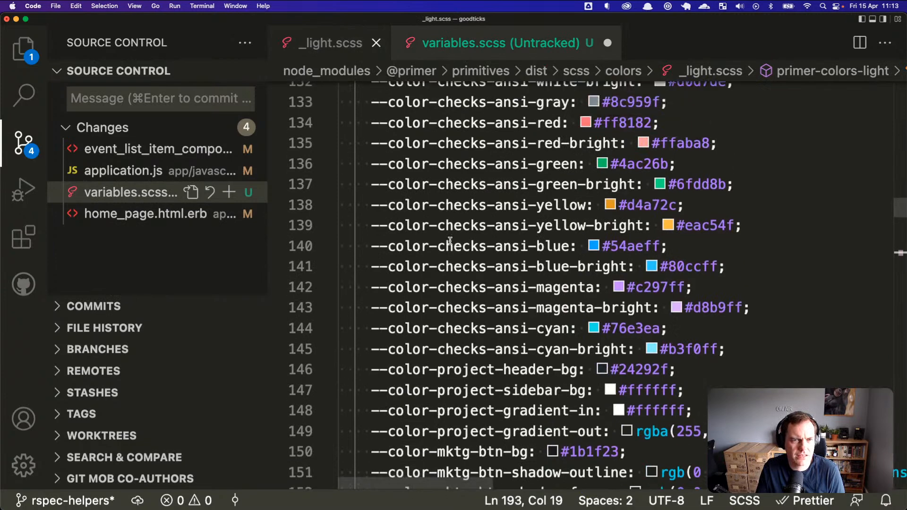
scroll(450, 241, "up", 13)
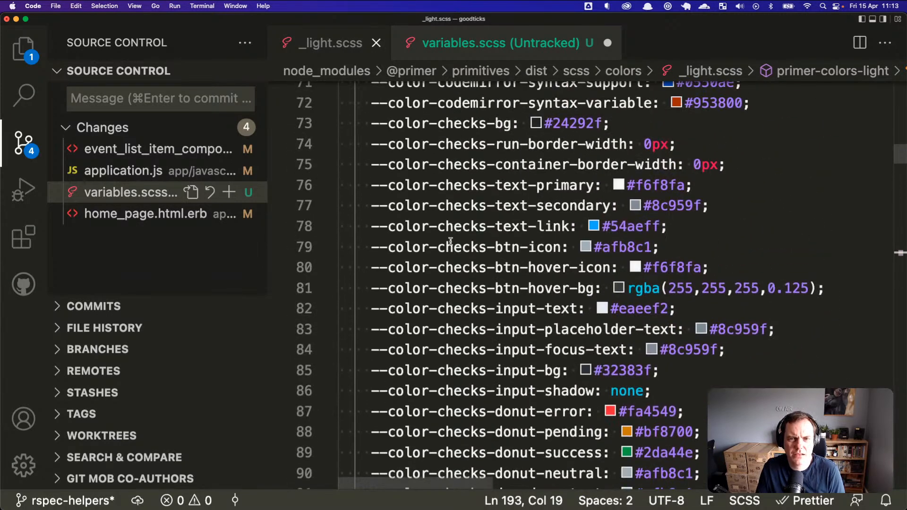
scroll(450, 241, "up", 6)
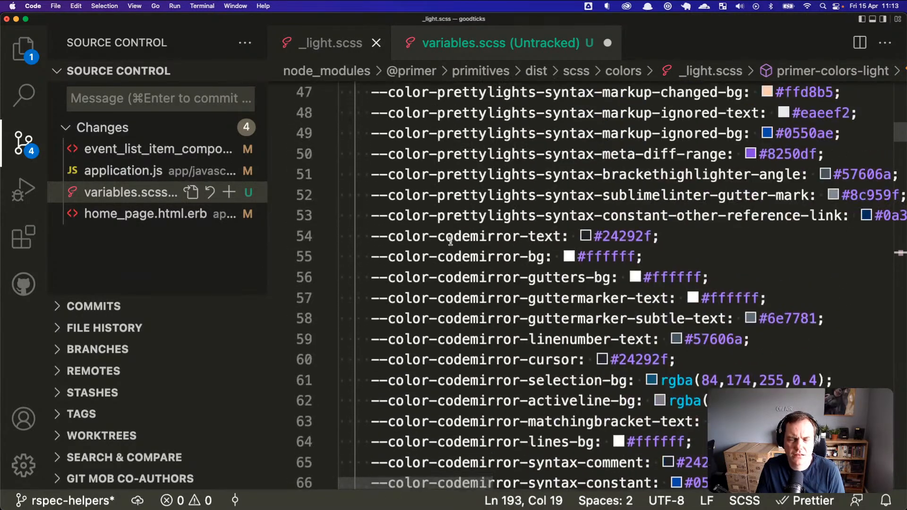
scroll(449, 241, "up", 12)
scroll(450, 241, "down", 13)
scroll(450, 241, "down", 20)
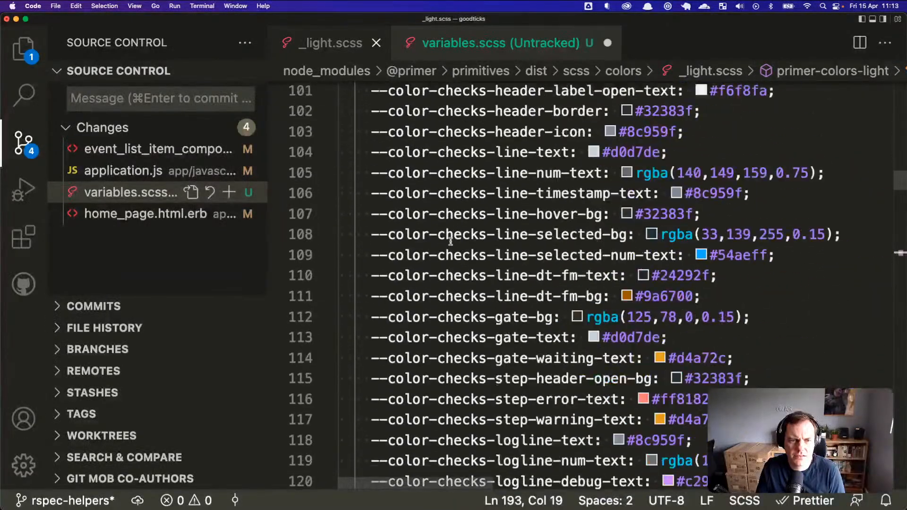
scroll(450, 242, "down", 8)
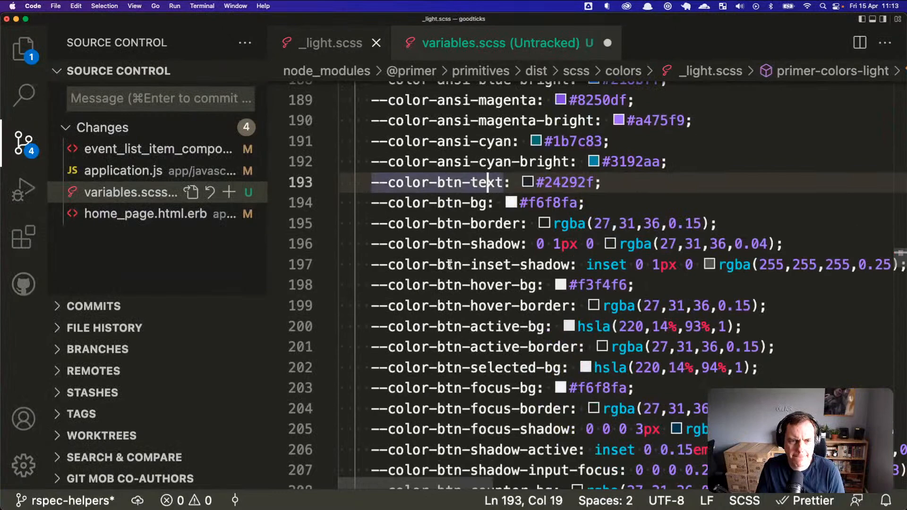
left_click_drag(373, 224, 519, 224)
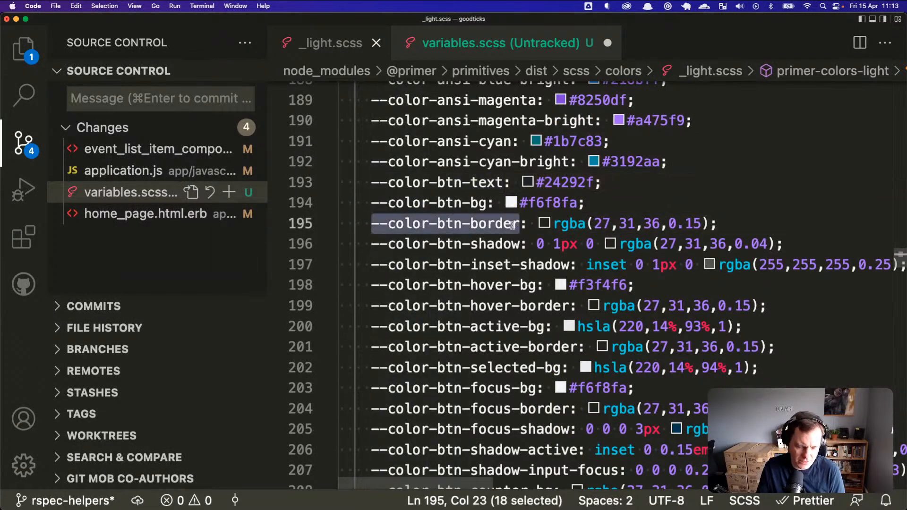
left_click(531, 42)
left_click_drag(652, 153, 746, 152)
Step: Rename line 4 to --color-btn-border and fill its var() with --brand-colour-primary
key("super+v")
type(": var()")
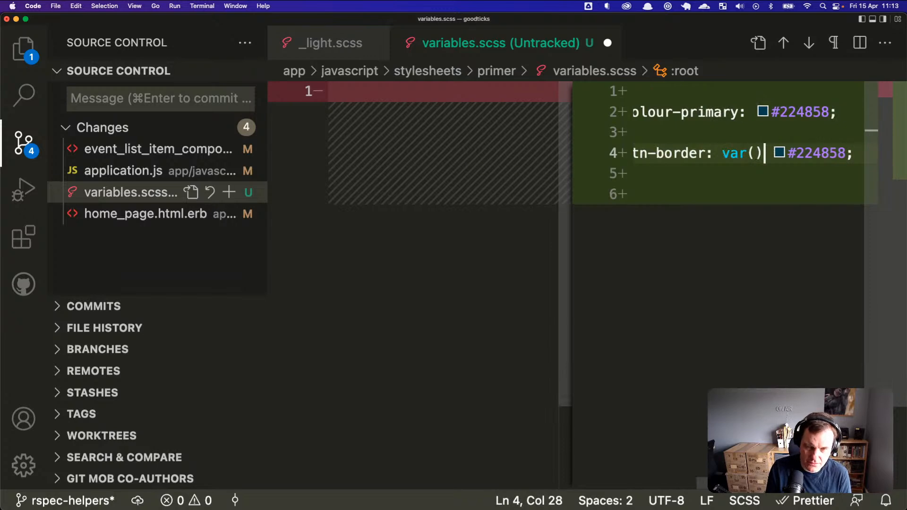
key("super+Up")
key("Down")
key("Right")
key("Right")
key("alt+shift+Right")
key("alt+shift+Right")
key("alt+shift+Right")
key("alt+shift+Right")
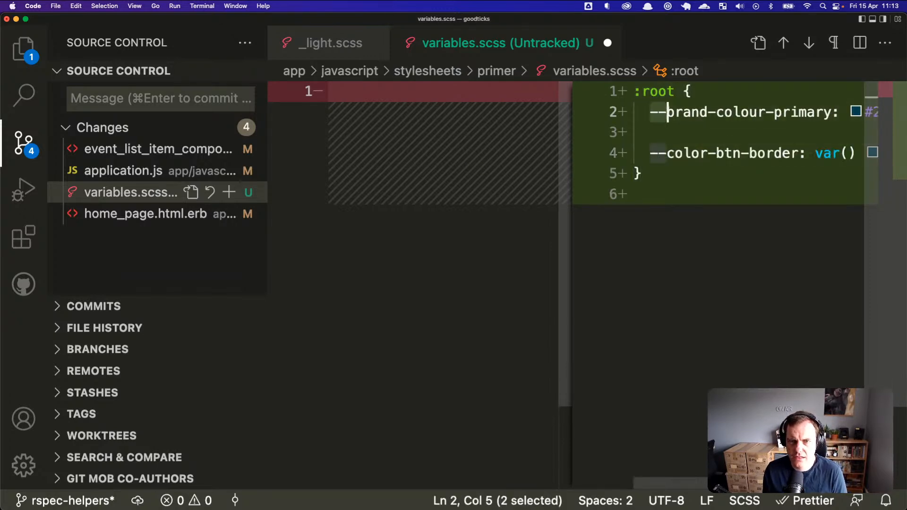
key("Down")
key("Right")
key("alt+Right")
key("alt+Right")
key("alt+Right")
key("alt+Right")
key("Right")
key("Right")
key("alt+Right")
key("Right")
key("super+v")
Step: Delete the leftover #224858 value, save variables.scss, and bring Firefox forward
key("super+Right")
key("Left")
key("alt+shift+Left")
key("BackSpace")
key("BackSpace")
key("BackSpace")
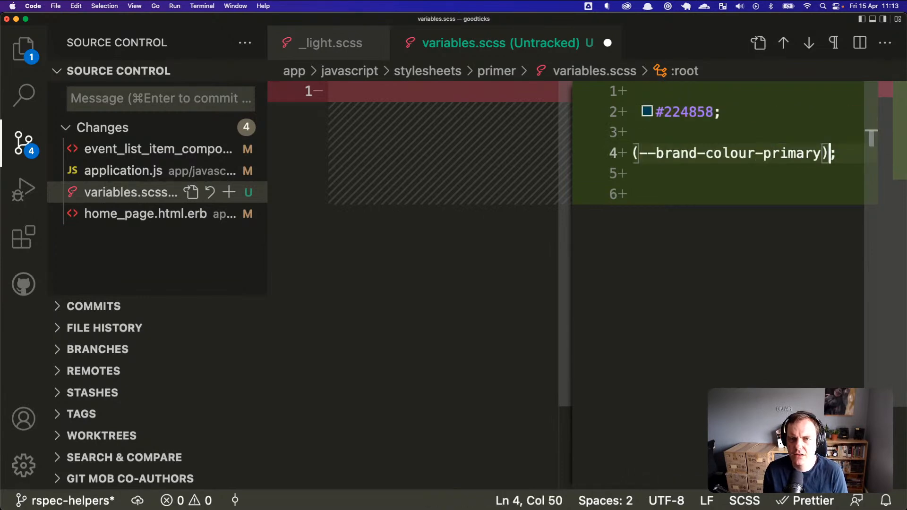
key("super+s")
key("super+Tab")
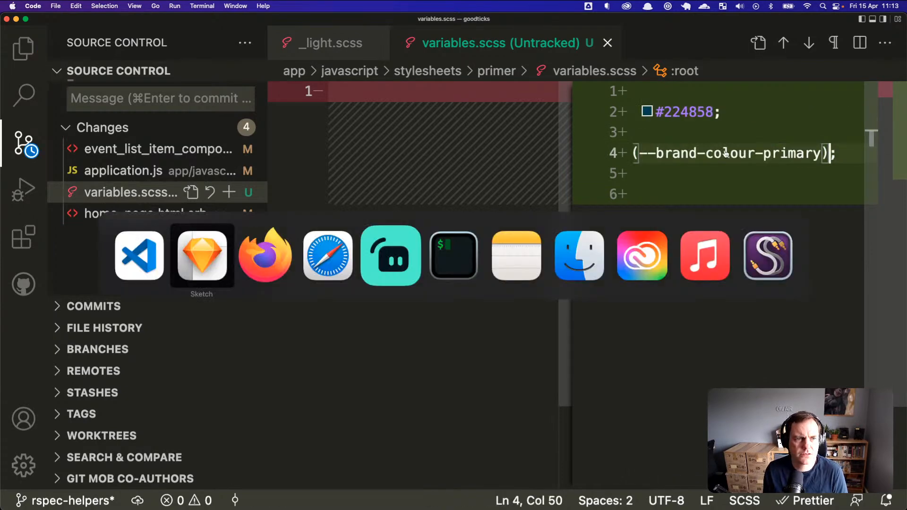
key("super+Tab")
key("super+Tab")
key("super+Tab")
key("super+shift+Tab")
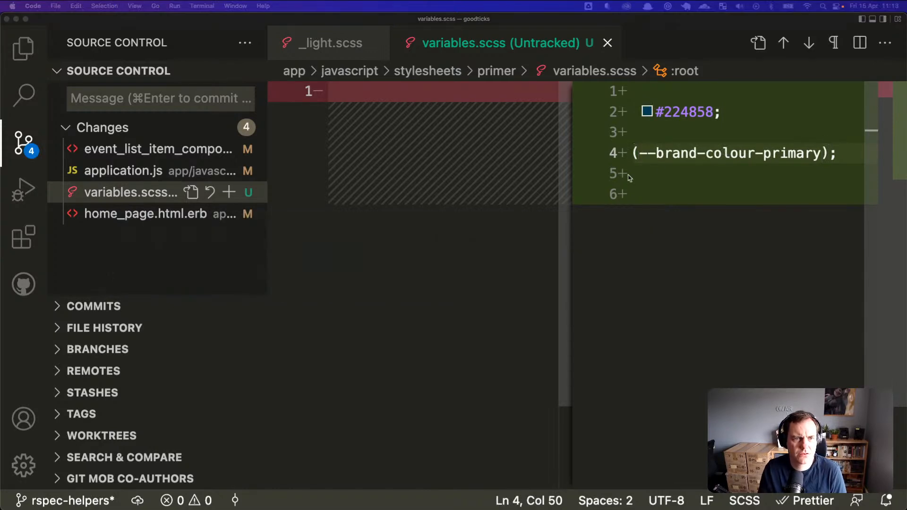
key("super+Tab")
key("super+Tab")
key("super+Tab")
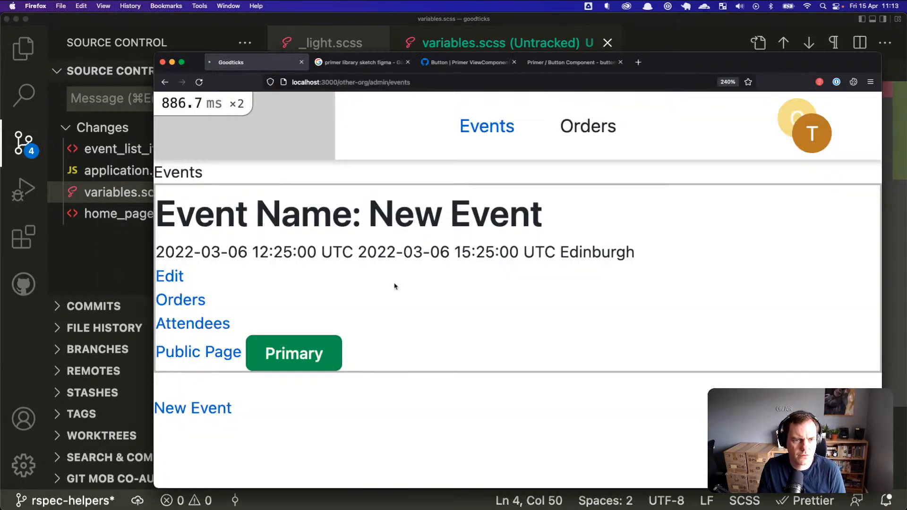
Step: Reload the Firefox events page to pick up the change, and place the caret at the start of line 4 in VS Code
key("super+r")
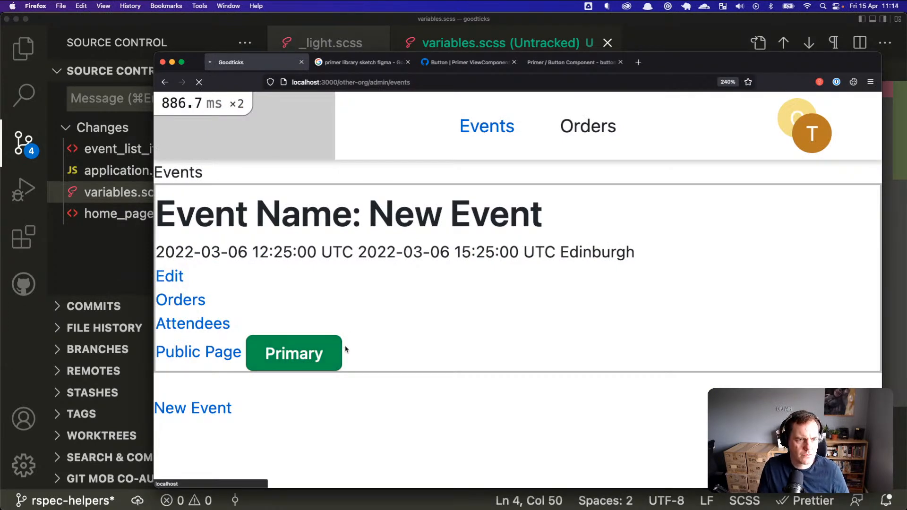
key("super+Tab")
left_click(682, 153)
key("super+Left")
key("super+Tab")
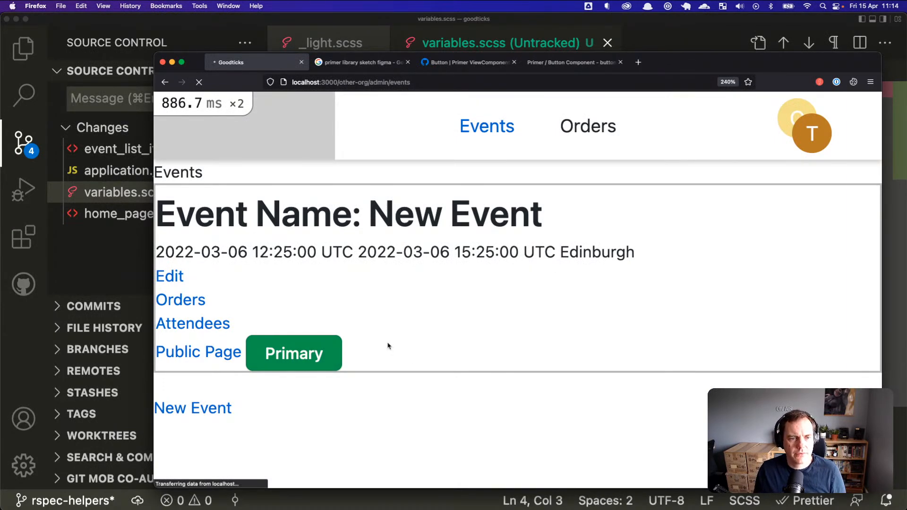
Step: Zoom the events page and inspect the green Primary button in the developer tools
scroll(340, 348, "up", 5)
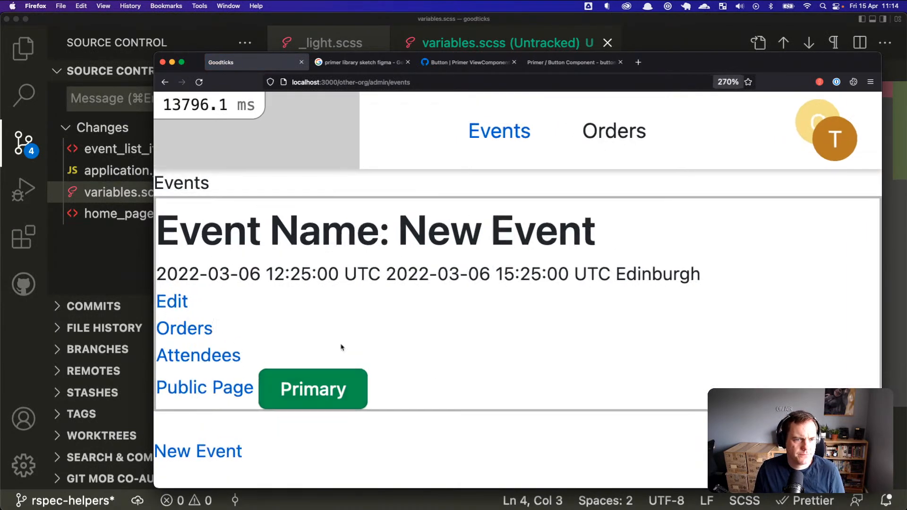
scroll(455, 313, "down", 1)
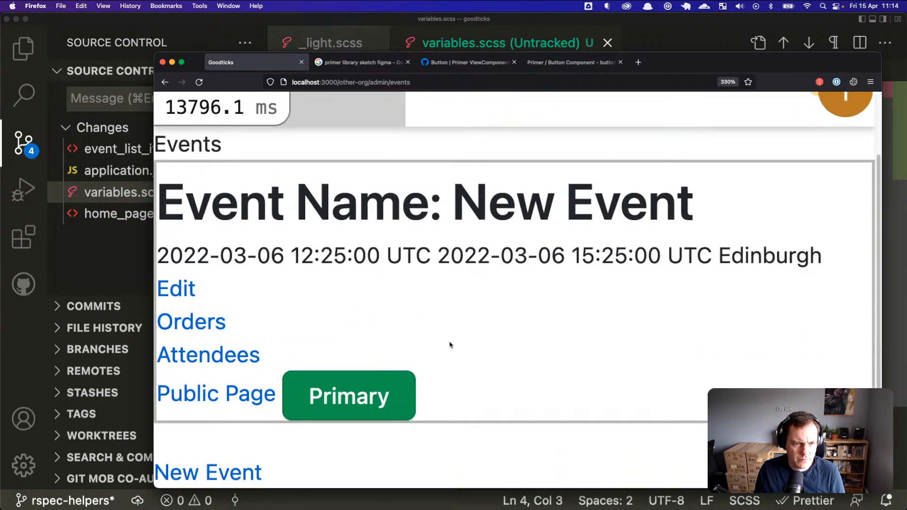
scroll(424, 368, "up", 2)
scroll(436, 384, "down", 3)
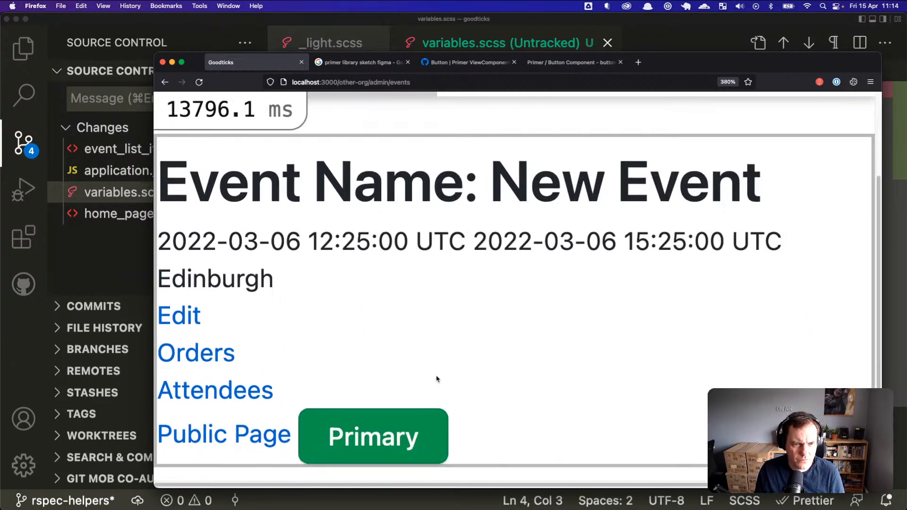
right_click(418, 382)
left_click(477, 486)
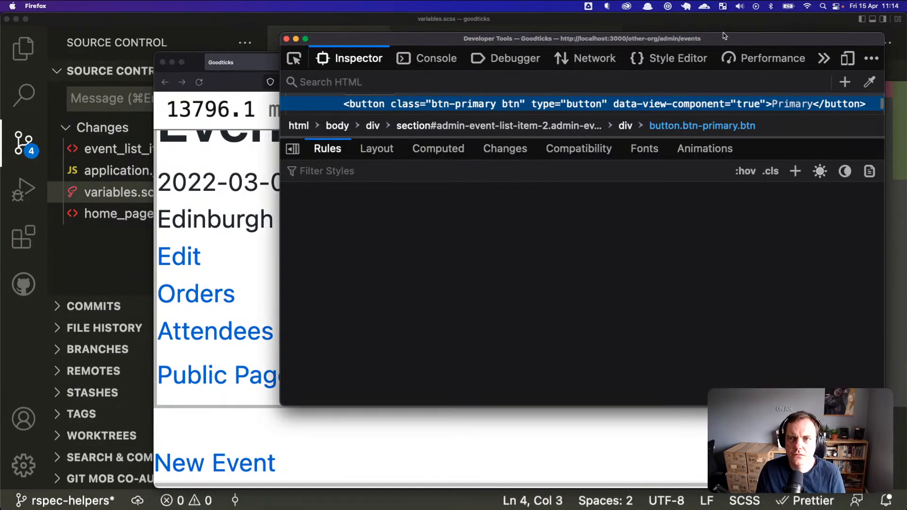
Step: Dock the developer tools at the bottom and inspect the Primary button's .btn-primary border rule
left_click(871, 58)
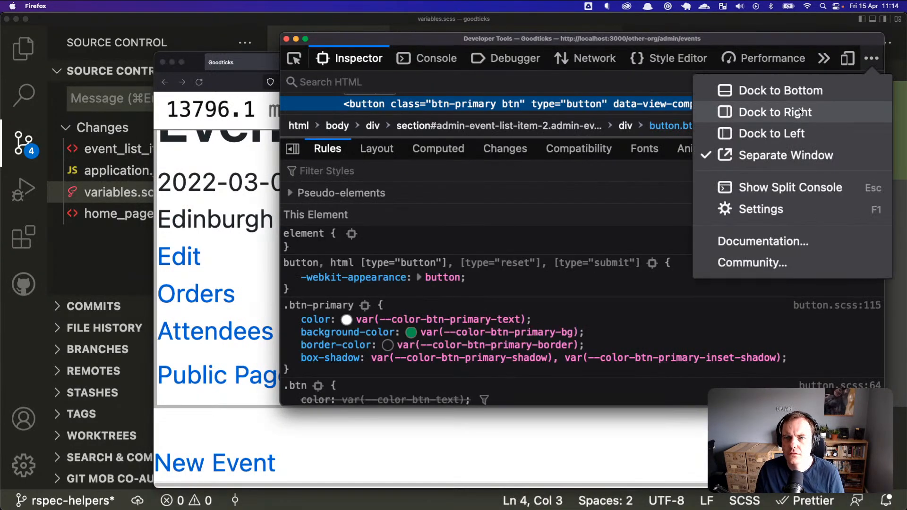
left_click(815, 94)
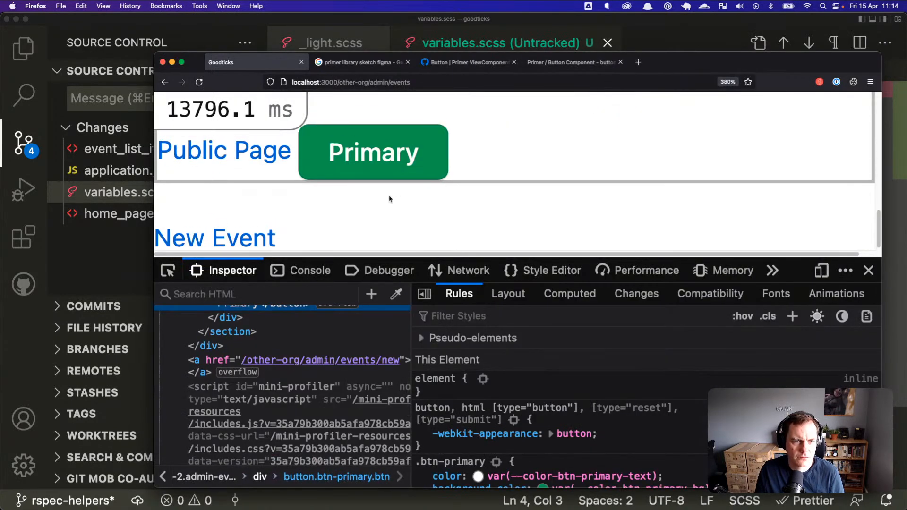
right_click(412, 163)
left_click(446, 294)
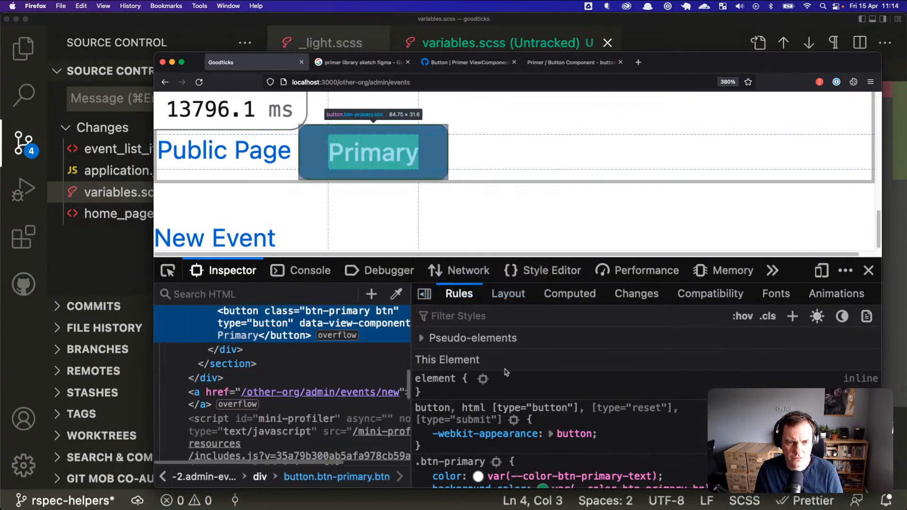
left_click_drag(530, 257, 530, 211)
scroll(537, 378, "down", 1)
scroll(539, 392, "down", 1)
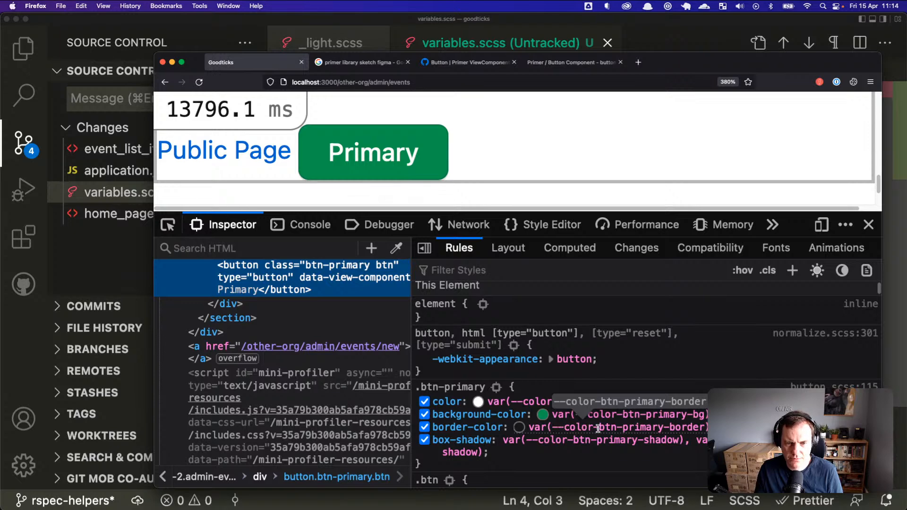
Step: In variables.scss, insert 'primary-' into the border override variable name
key("super+Tab")
key("super+s")
left_click(754, 152)
left_click(746, 152)
left_click(750, 152)
type("primary")
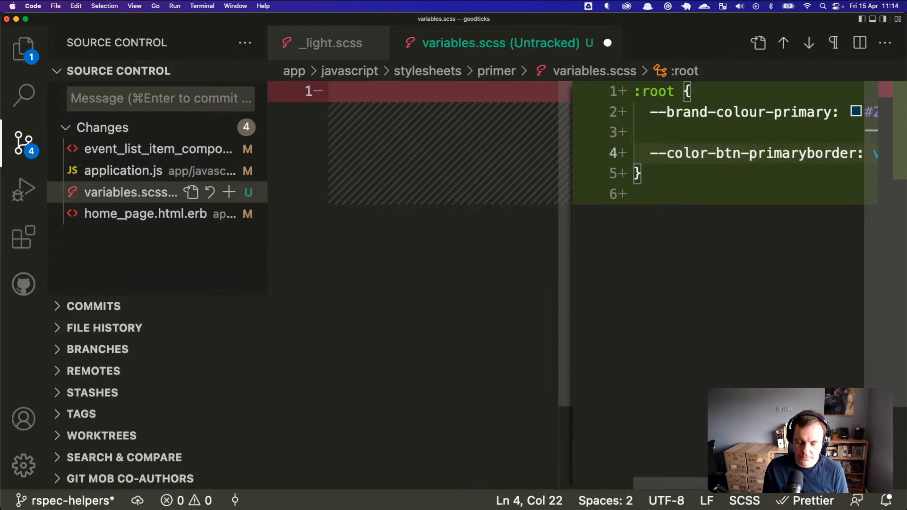
type("-")
Step: Save the --color-btn-primary-border rename and reload the Firefox page to check the button border
key("super+s")
key("super+Tab")
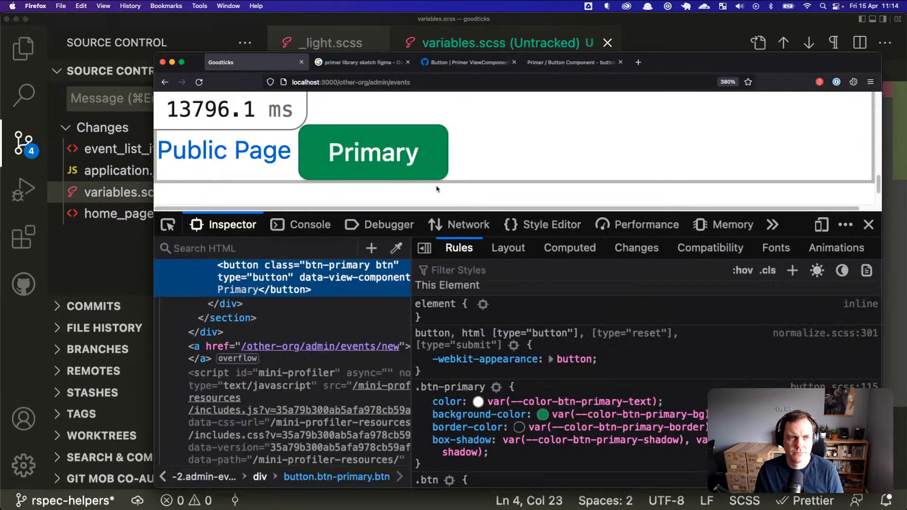
key("super+r")
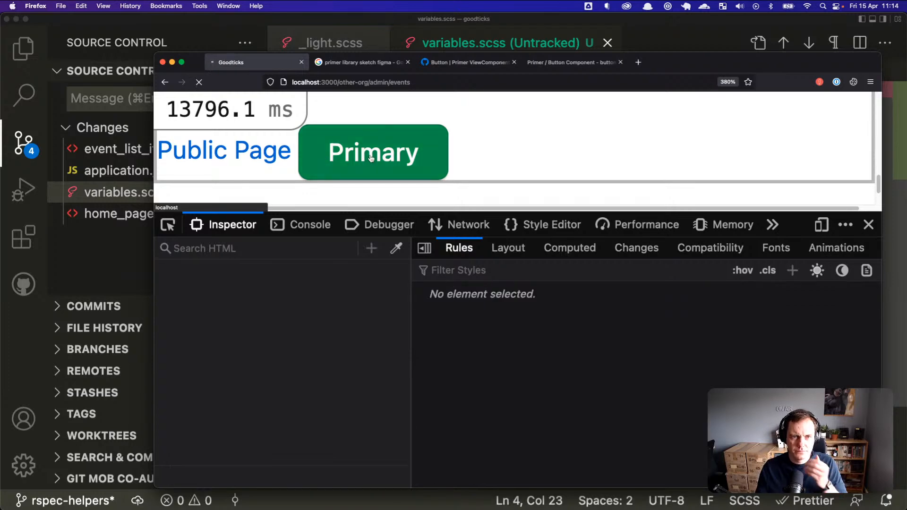
key("super+Tab")
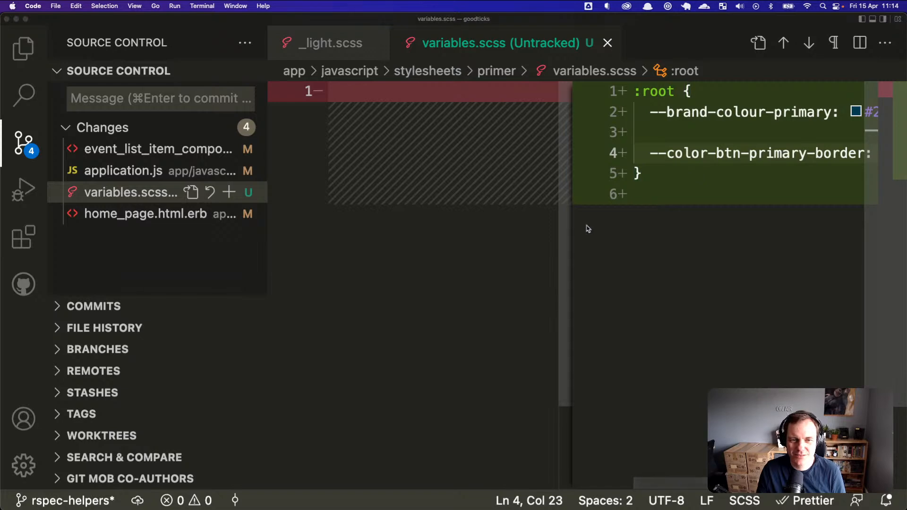
key("super+Tab")
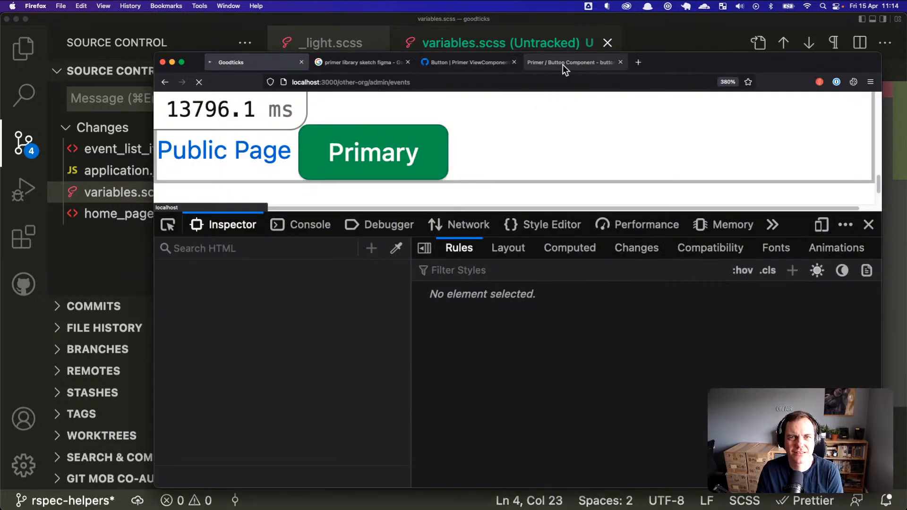
Step: Close the Figma search tab and reposition the Firefox window to show the Primary button
left_click(407, 62)
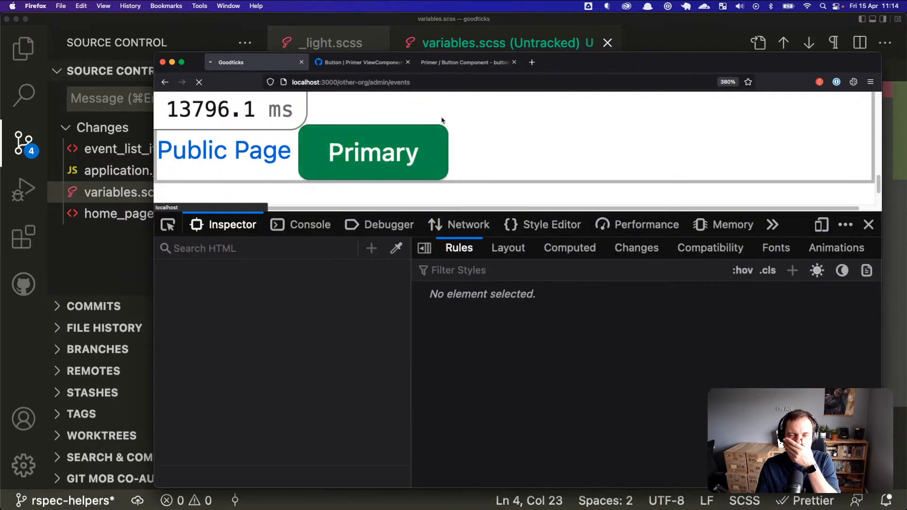
left_click_drag(613, 69, 610, 61)
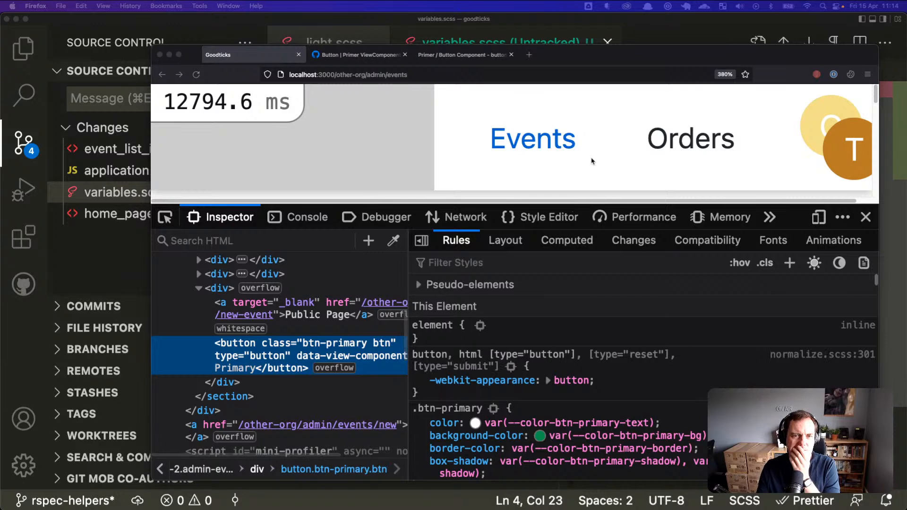
scroll(590, 160, "down", 10)
scroll(528, 149, "up", 1)
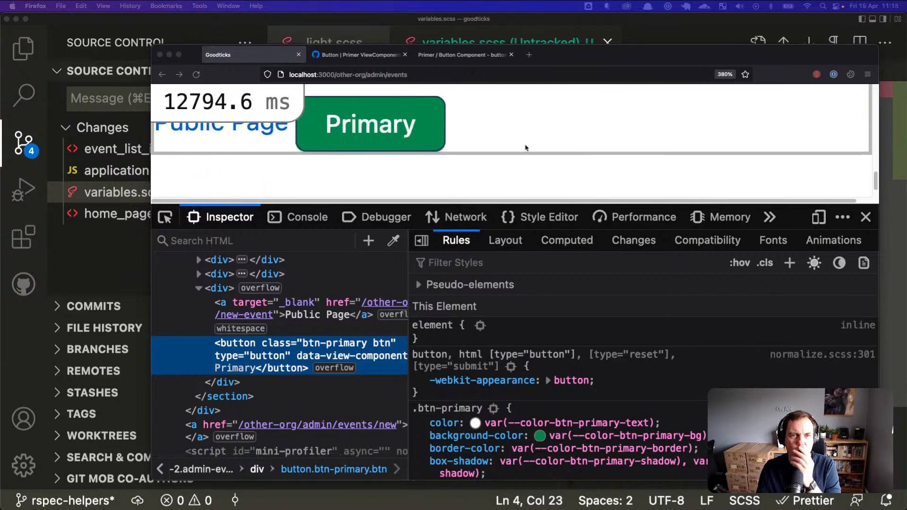
left_click_drag(587, 60, 567, 54)
key("super+Tab")
key("super+Tab")
key("super+Tab")
key("super+Tab")
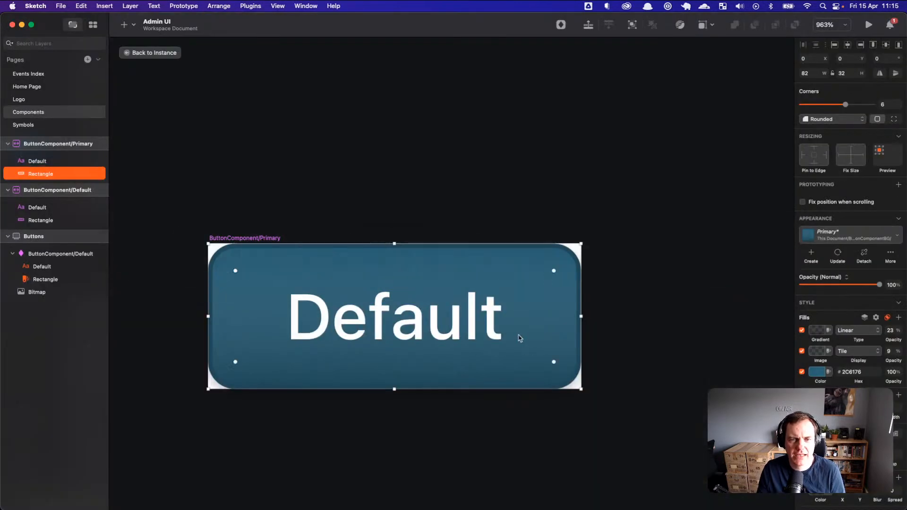
Step: Select the ButtonComponent/Primary Rectangle layer and copy its 2C6176 fill hex value
left_click(682, 320)
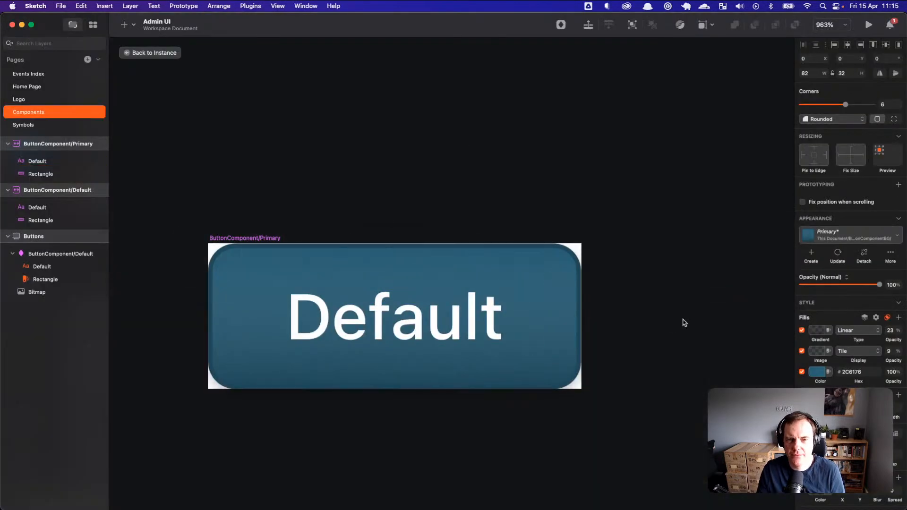
left_click(568, 337)
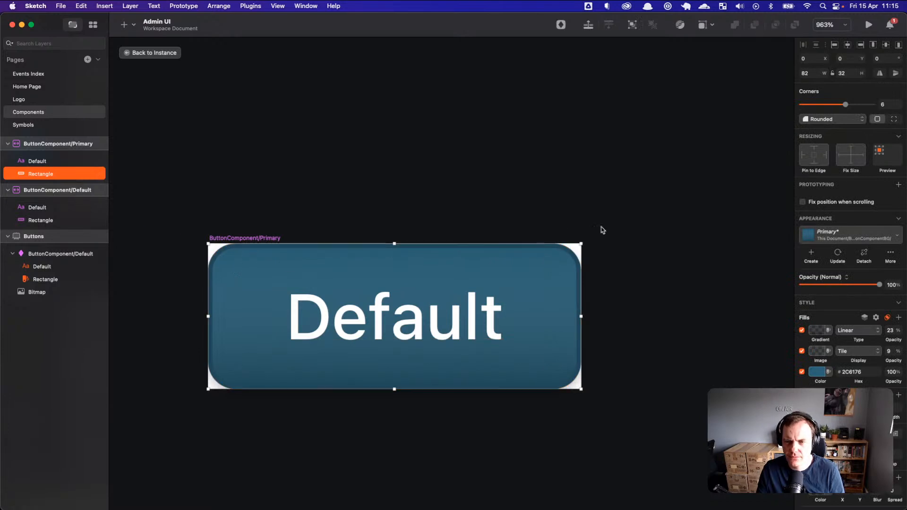
left_click(853, 372)
key("super+c")
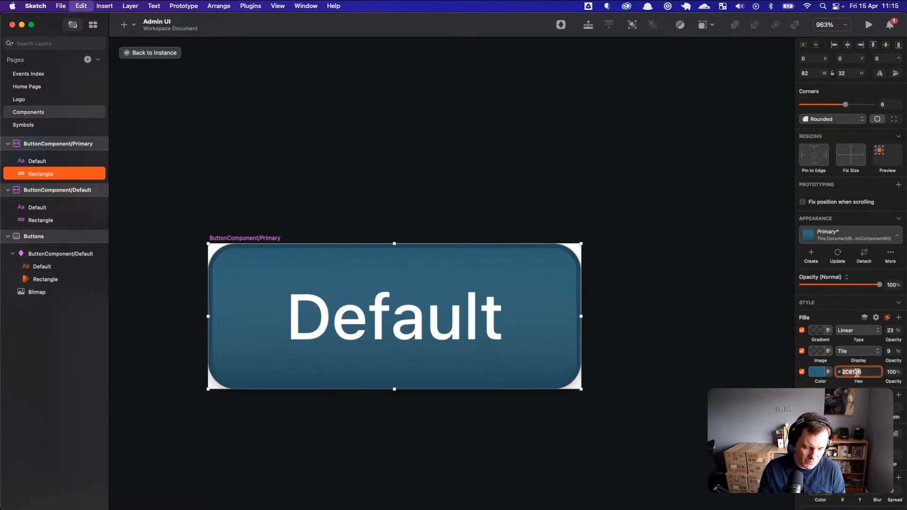
key("super+Tab")
key("super+Tab")
key("super+Tab")
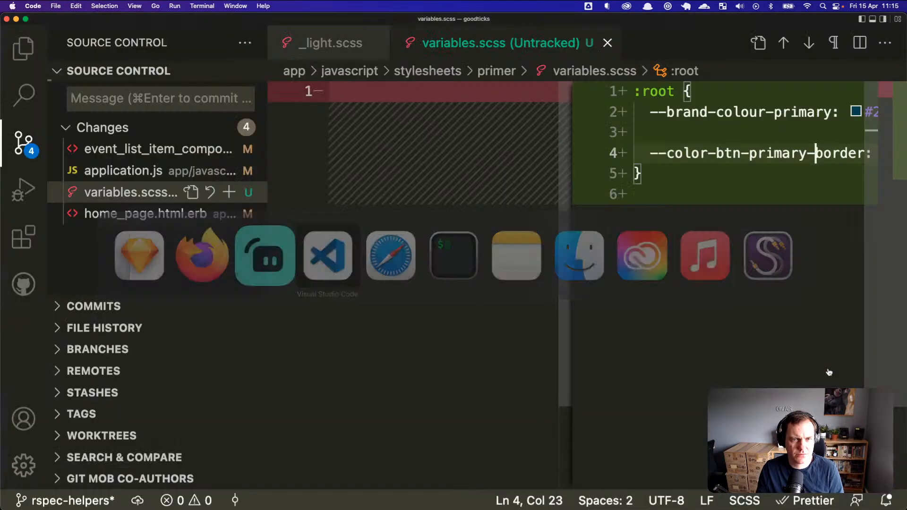
Step: Duplicate the border variable line and take the --color-btn-primary-bg name from _light.scss
left_click(717, 153)
key("shift+alt+Down")
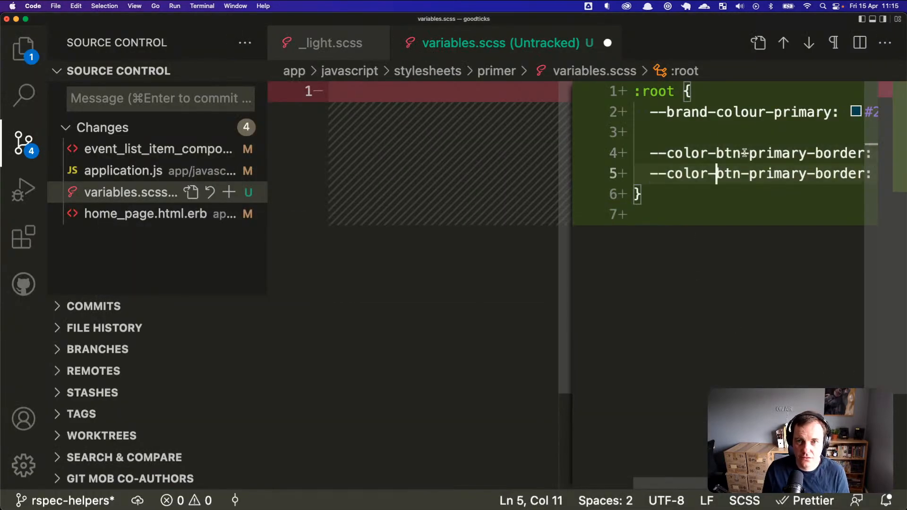
left_click(331, 43)
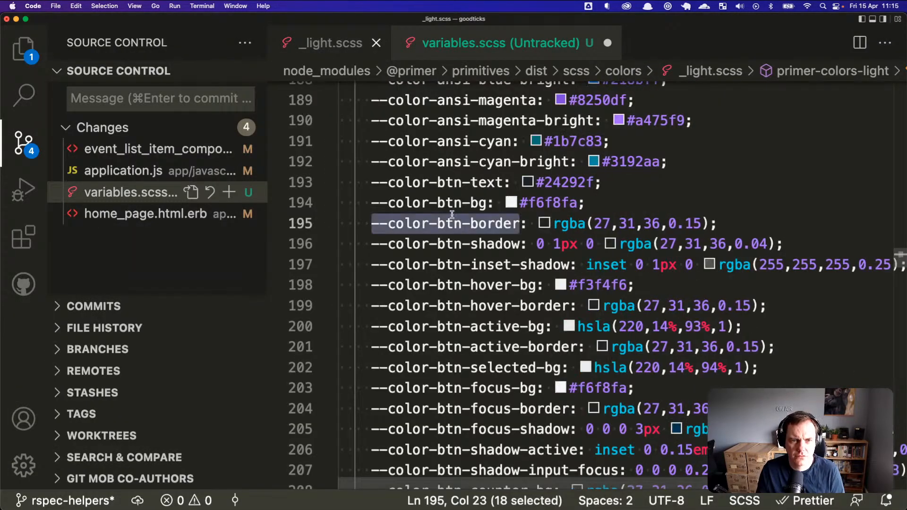
left_click(487, 202)
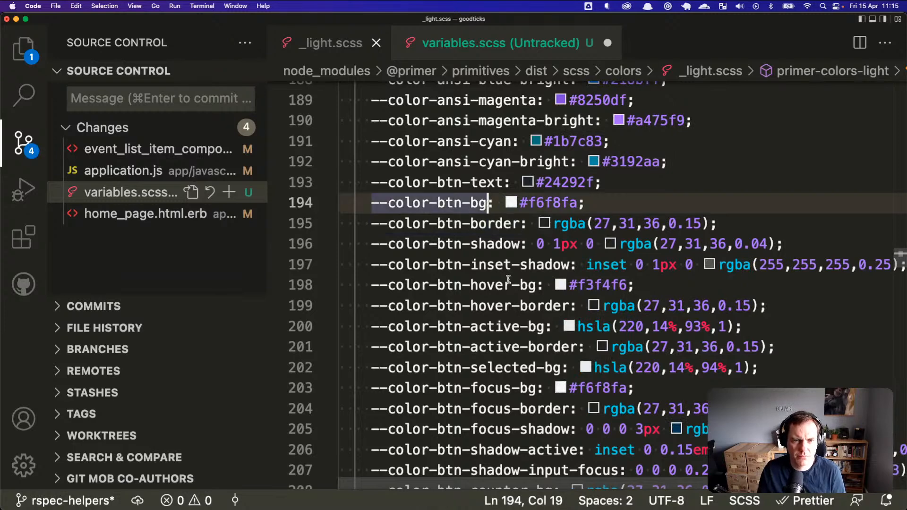
scroll(508, 281, "down", 3)
left_click(553, 364)
key("shift+Home")
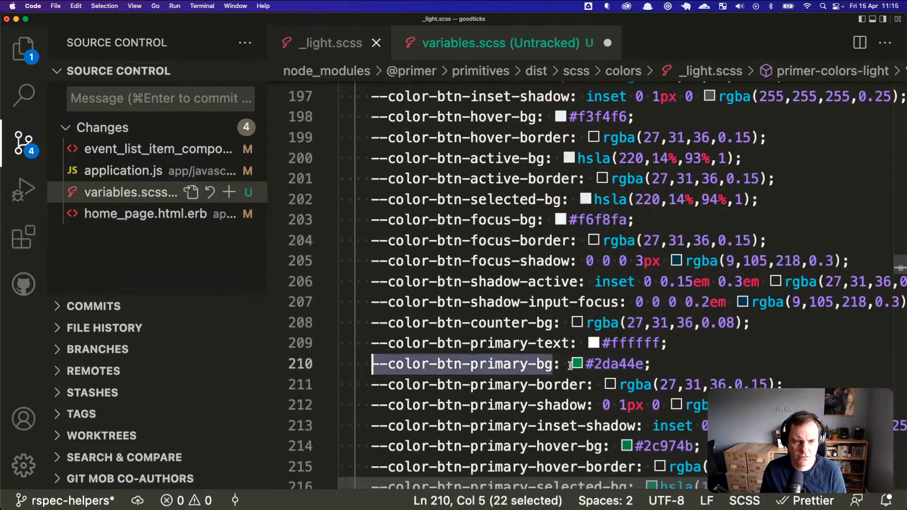
Step: Rename the duplicated line to --color-btn-primary-bg referencing --brand-colour-primary
key("ctrl+Tab")
key("Up")
key("alt+Left")
key("Down")
key("End")
key("Up")
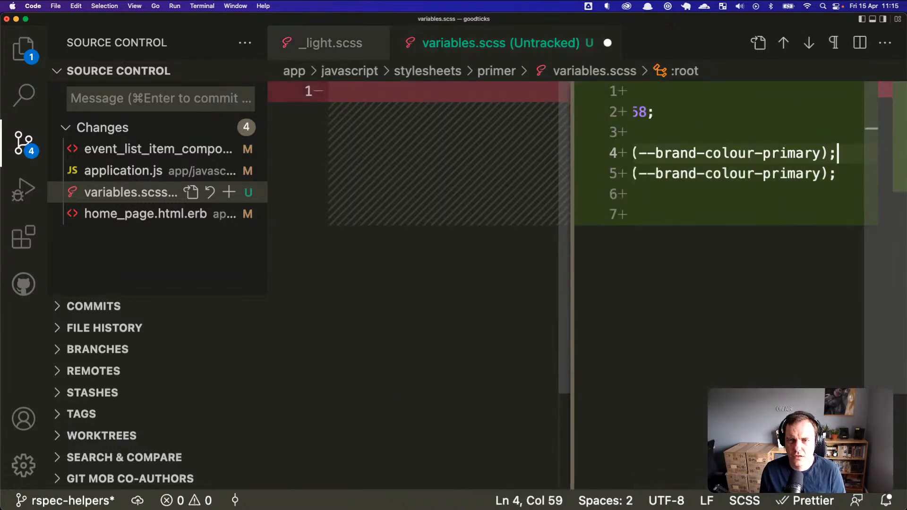
key("Down")
key("Home")
key("Up")
key("alt+shift+Right")
key("alt+shift+Right")
key("alt+shift+Right")
key("alt+shift+Right")
key("alt+shift+Right")
key("super+v")
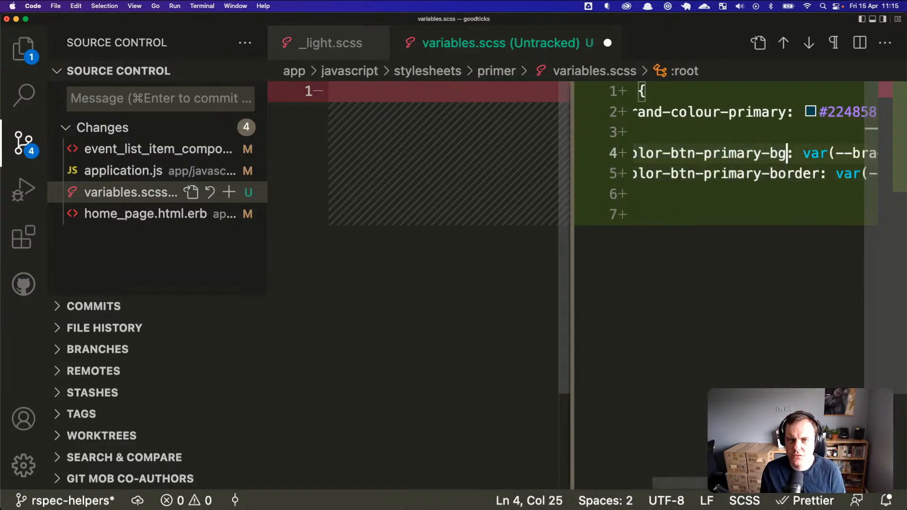
key("End")
key("Left")
key("Left")
key("alt+shift+Left")
key("alt+shift+Left")
key("alt+shift+Left")
key("alt+shift+Left")
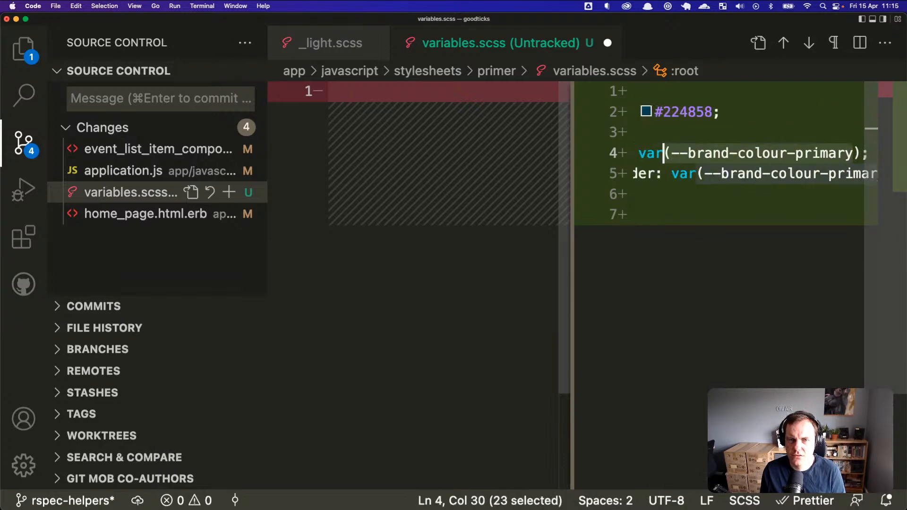
key("shift+Right")
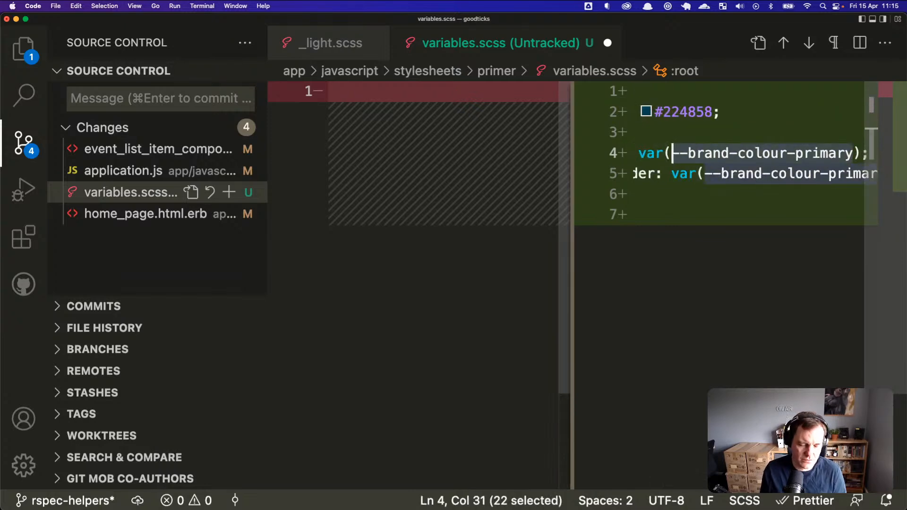
key("Left")
key("Left")
key("Left")
key("Left")
key("Left")
key("Left")
key("Left")
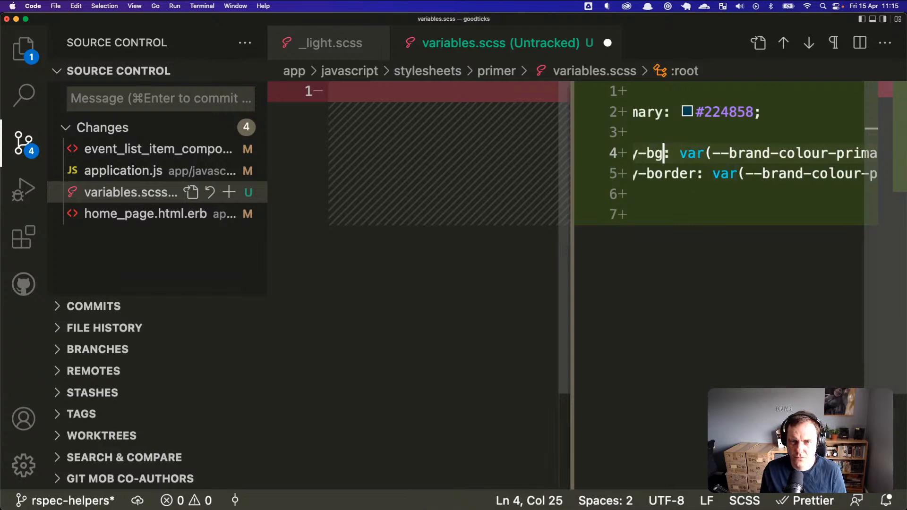
Step: Add a --brand-colour-primary-highlight variable with the value 2C6176
key("Up")
key("Up")
key("shift+alt+Down")
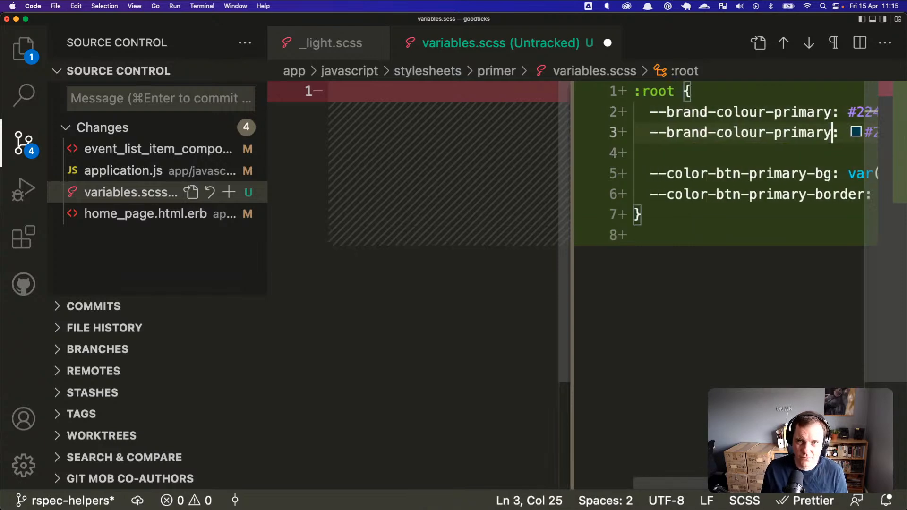
type("-highli")
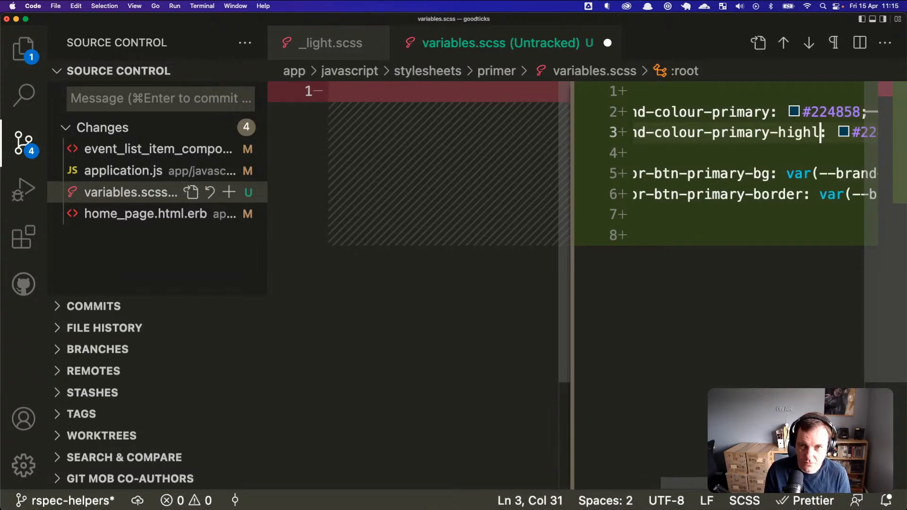
type("ght")
key("Down")
key("Down")
key("Up")
key("Up")
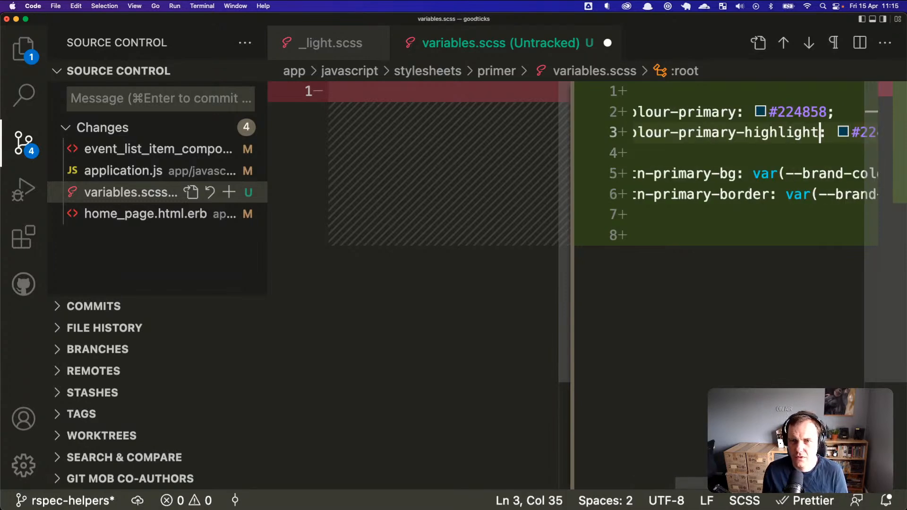
key("super+Right")
key("Left")
key("alt+shift+Left")
key("super+v")
key("super+z")
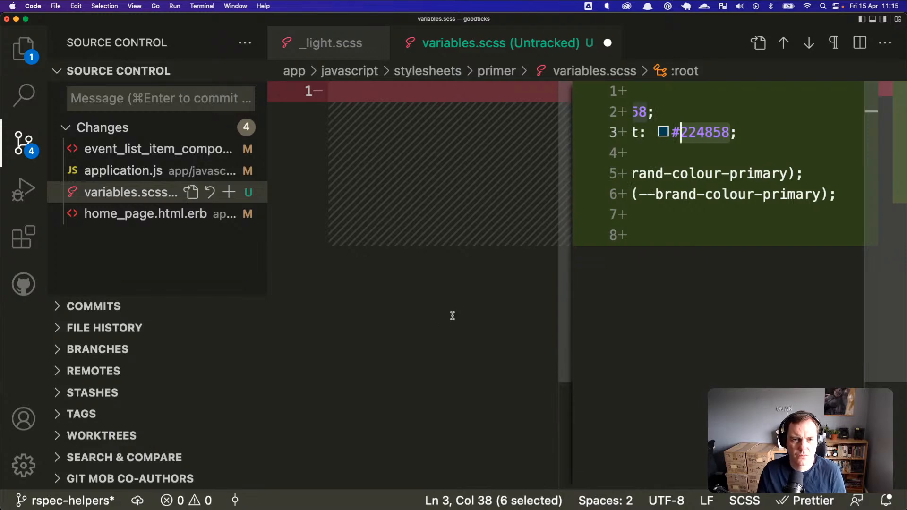
key("super+Tab")
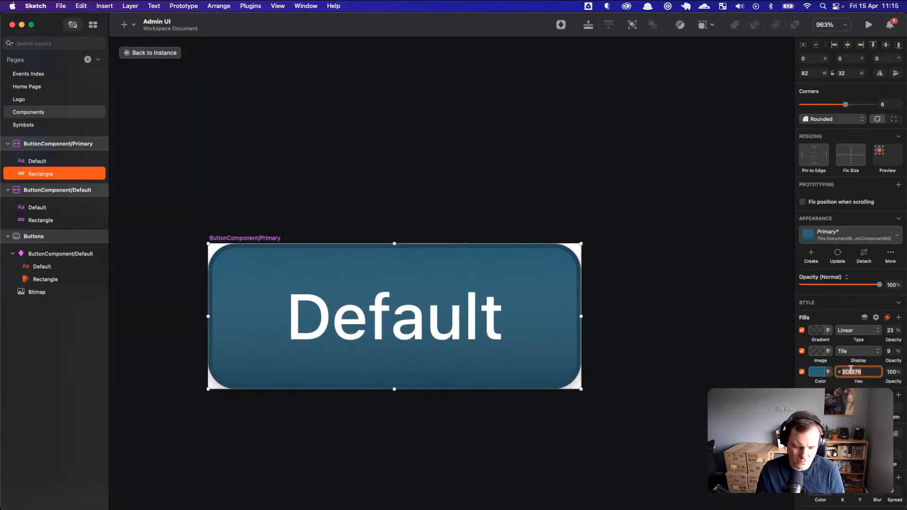
key("super+Tab")
double_click(723, 133)
key("super+v")
Step: Point --color-btn-primary-bg at var(--brand-colour-primary-highlight) and save variables.scss
mouse_move(688, 135)
key("Up")
key("super+Left")
key("Down")
key("alt+shift+Right")
key("alt+shift+Right")
key("alt+shift+Right")
key("alt+shift+Right")
key("alt+shift+Right")
key("shift+Right")
key("shift+Left")
key("Down")
key("Down")
key("Down")
key("super+Right")
key("Up")
key("Left")
key("Left")
key("alt+shift+Left")
key("alt+shift+Left")
key("alt+shift+Left")
key("alt+shift+Left")
key("shift+Right")
key("super+v")
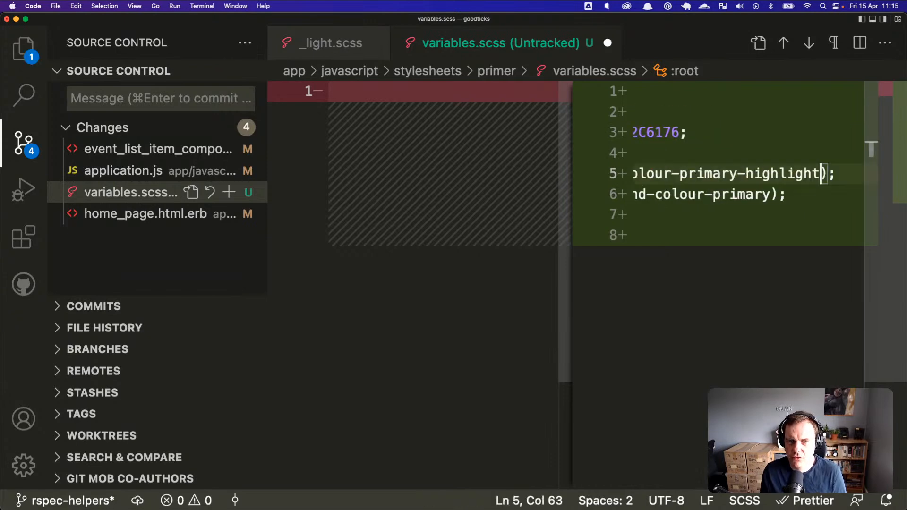
key("super+Left")
key("super+s")
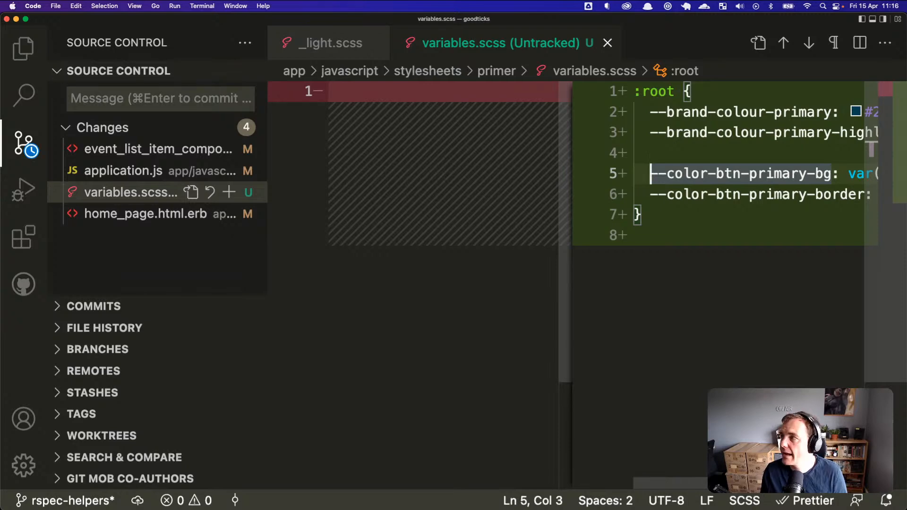
key("super+Tab")
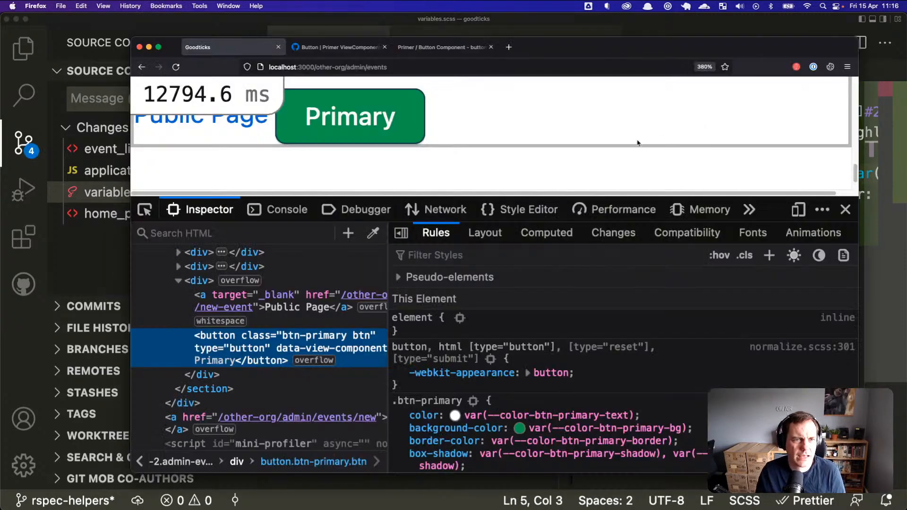
Step: Reload the events page and resize the Firefox window and developer tools panel
key("super+r")
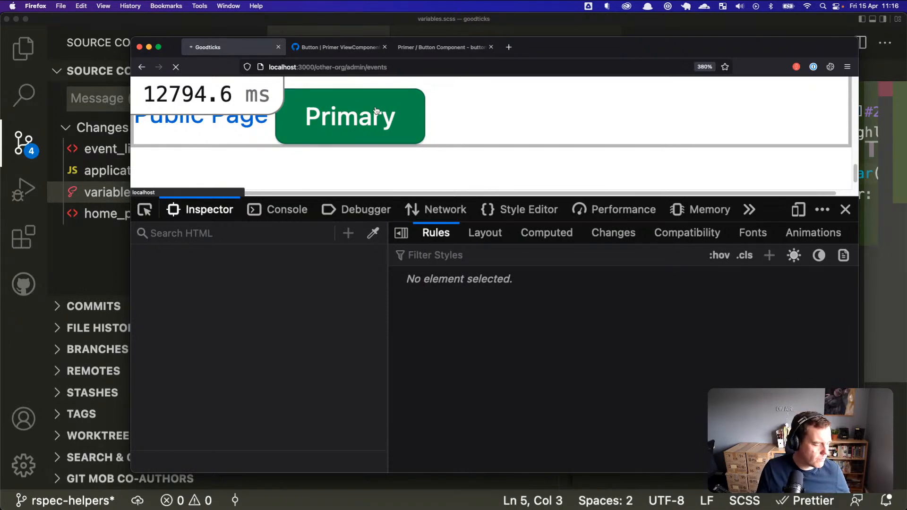
left_click_drag(558, 41, 581, 34)
left_click_drag(881, 465, 873, 477)
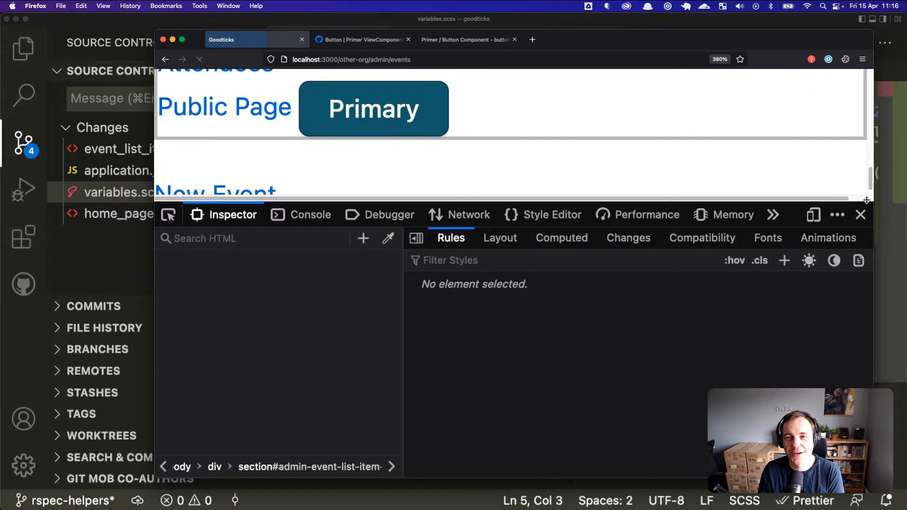
left_click_drag(866, 201, 866, 225)
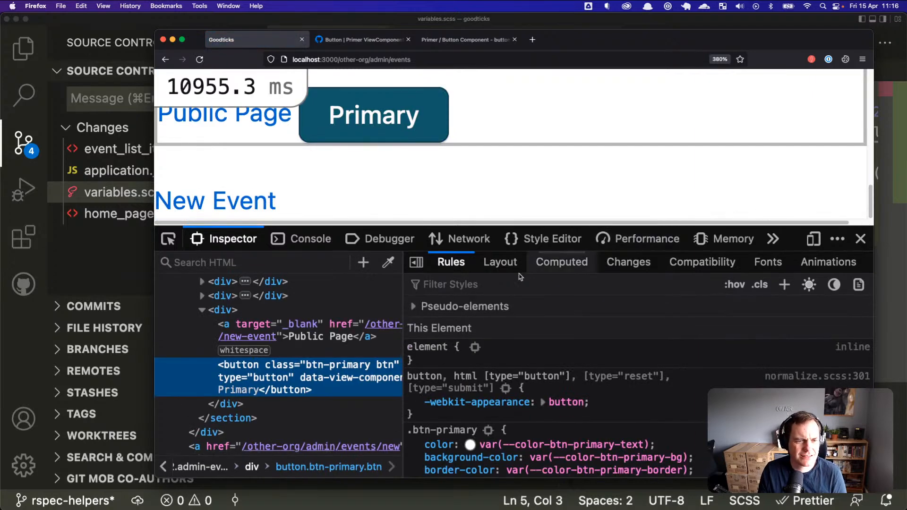
key("super+Tab")
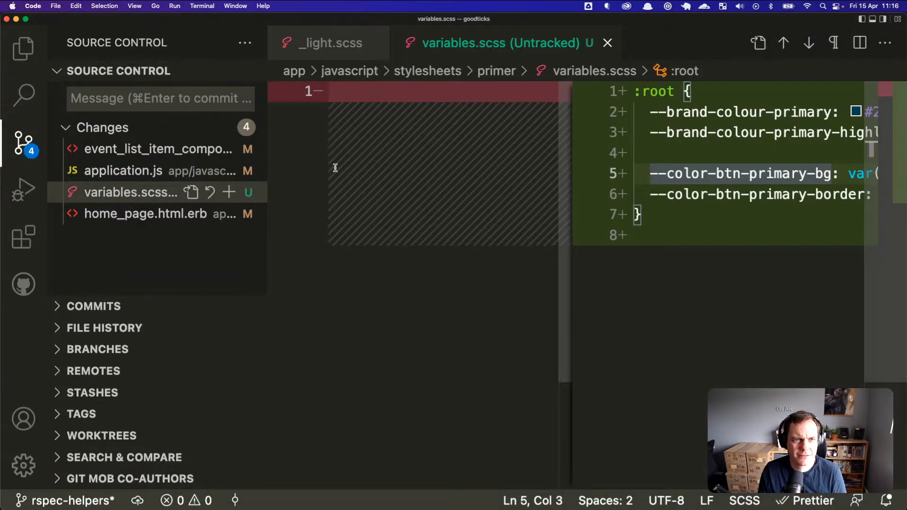
key("super+Tab")
key("super+Tab")
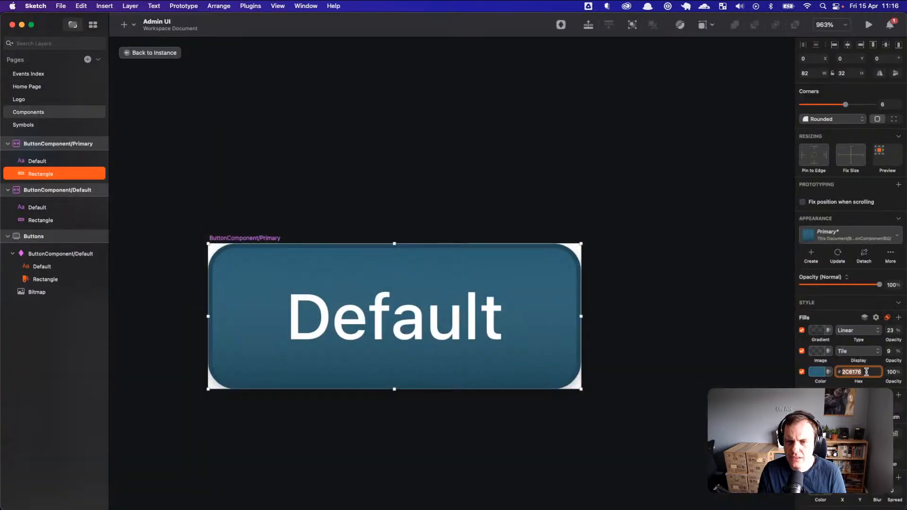
key("super+Tab")
key("super+Tab")
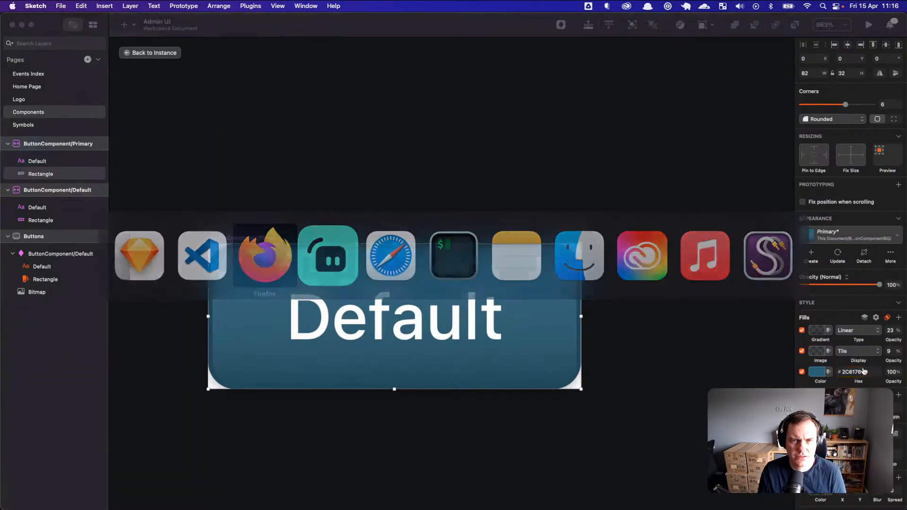
key("super+shift+Tab")
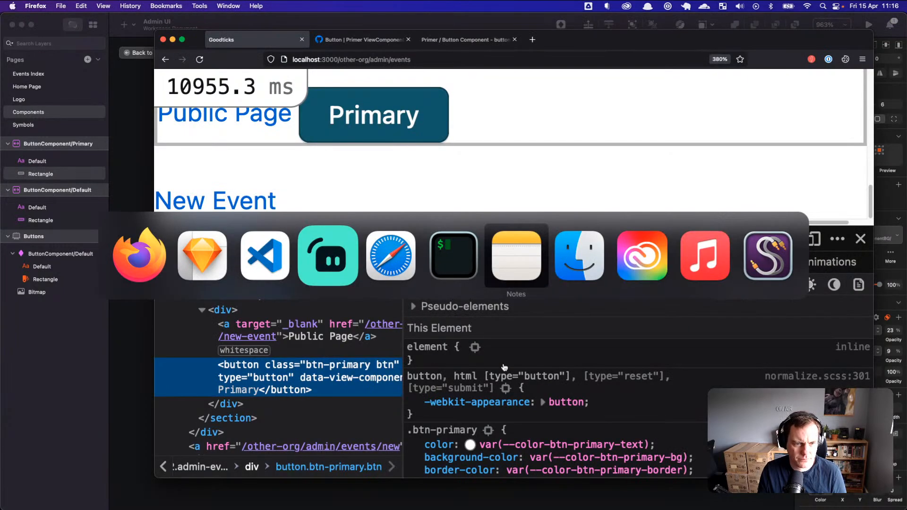
key("Escape")
scroll(493, 366, "down", 2)
Step: Show the Primary button's computed background colour as hex #2c6176 and compare it with Sketch
left_click(577, 266)
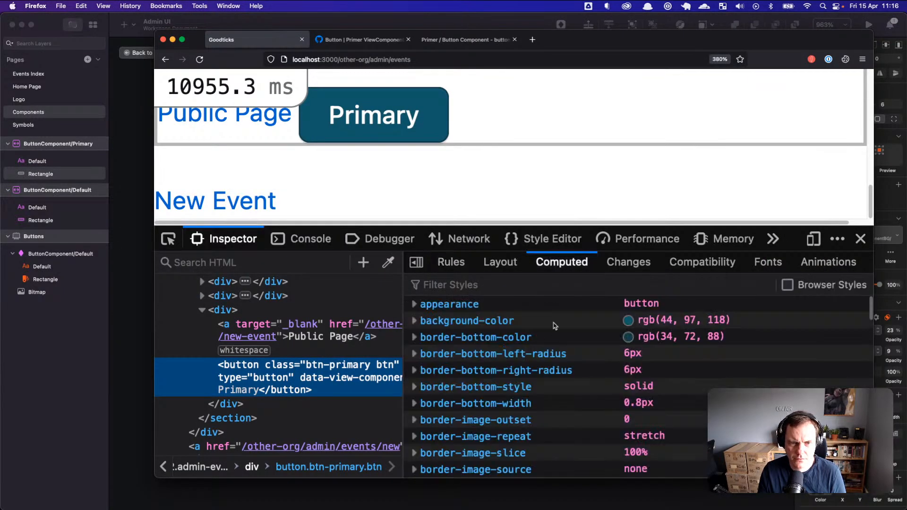
left_click(628, 320, "shift")
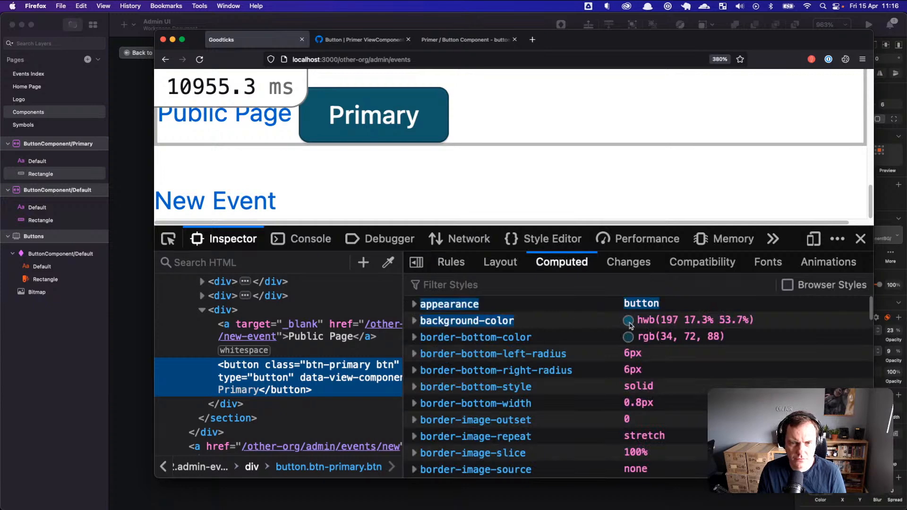
left_click(628, 321, "shift")
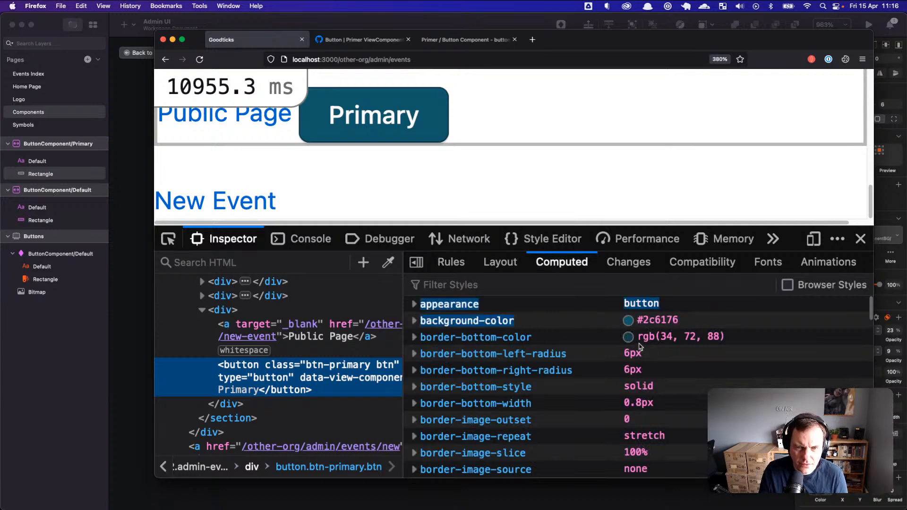
key("super+Tab")
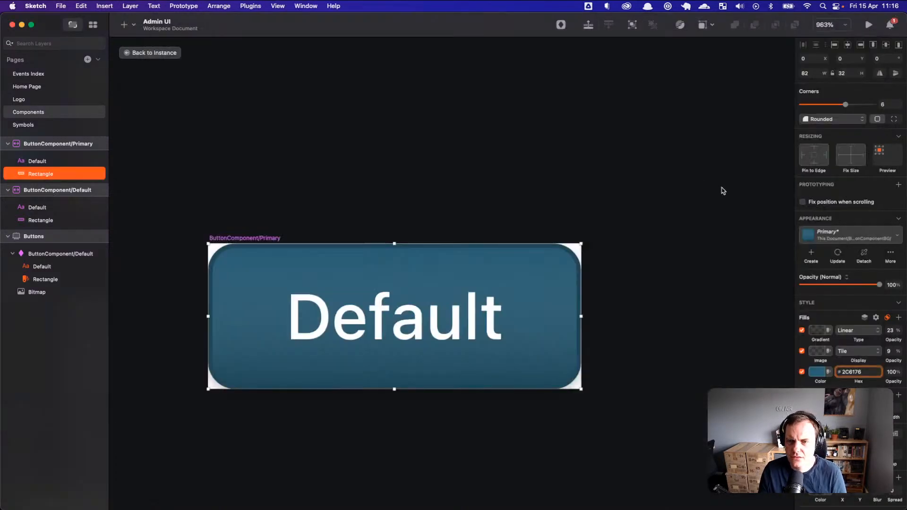
key("super+Tab")
scroll(551, 174, "up", 3)
scroll(581, 166, "down", 1)
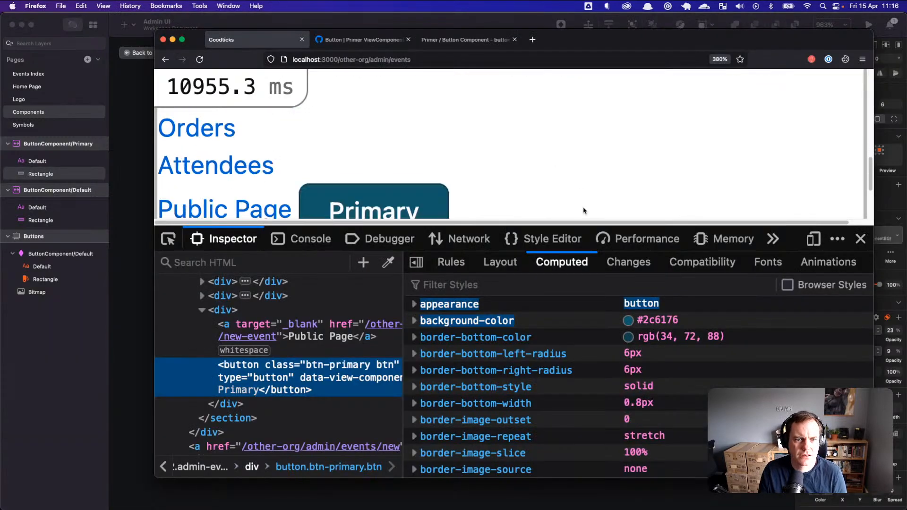
left_click_drag(644, 49, 643, 102)
scroll(603, 210, "down", 1)
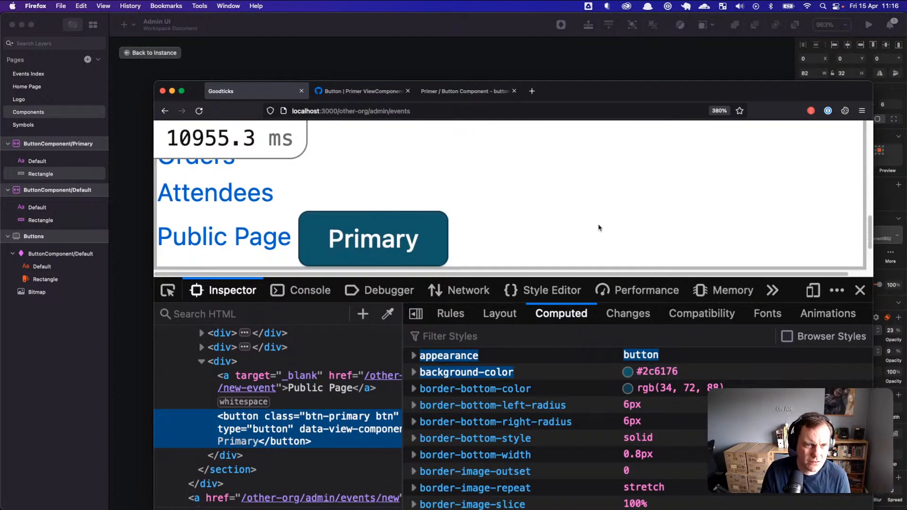
Step: Close the developer tools to view the page with its teal Primary button
left_click(860, 290)
scroll(631, 340, "up", 2)
scroll(630, 334, "down", 2)
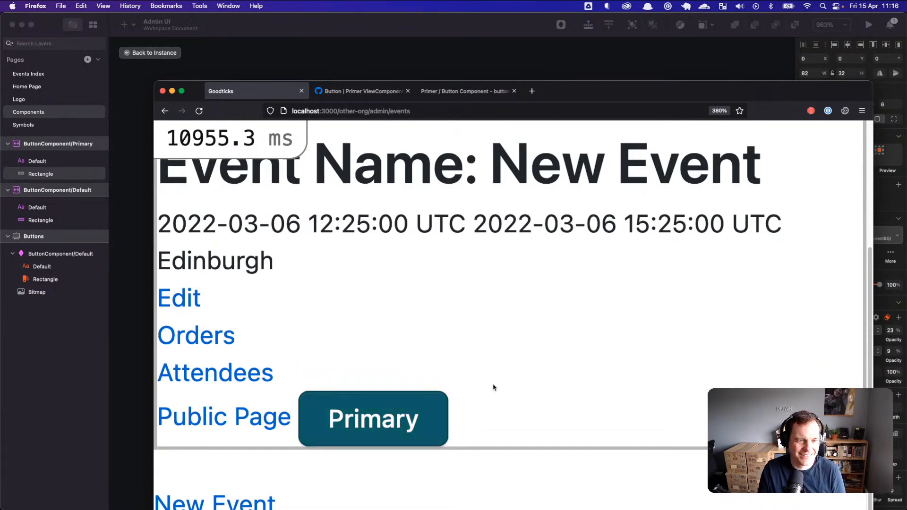
scroll(492, 386, "up", 1)
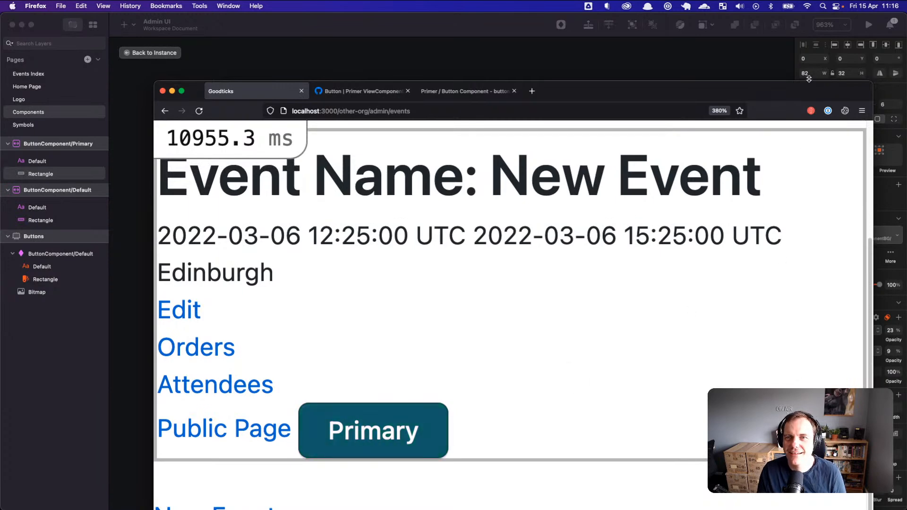
key("super+Tab")
key("super+Tab")
key("super+Tab")
key("super+Tab")
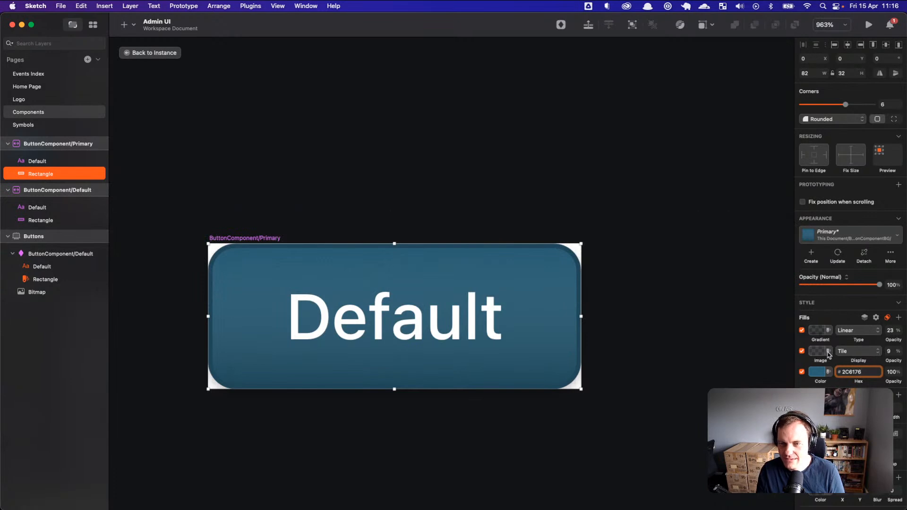
Step: Disable the Primary button's solid colour and gradient fills, then select the ButtonComponent/Primary symbol
right_click(849, 354)
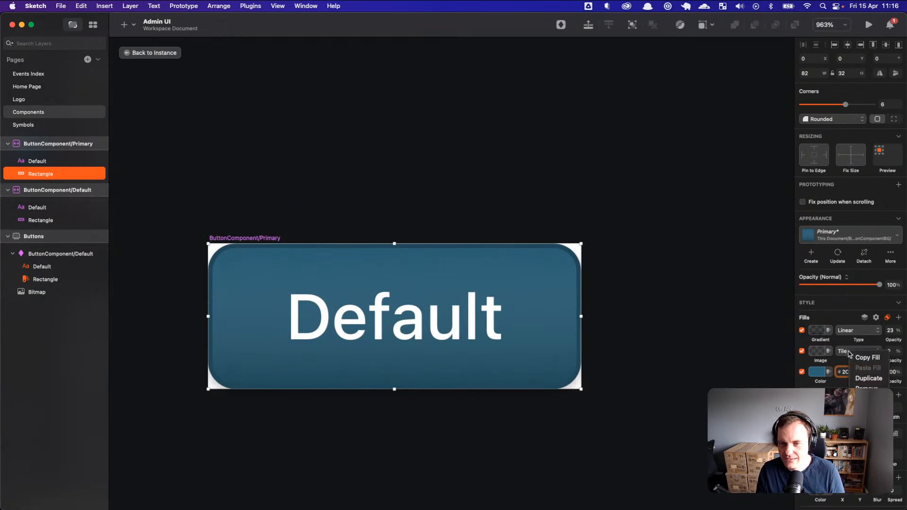
left_click(778, 352)
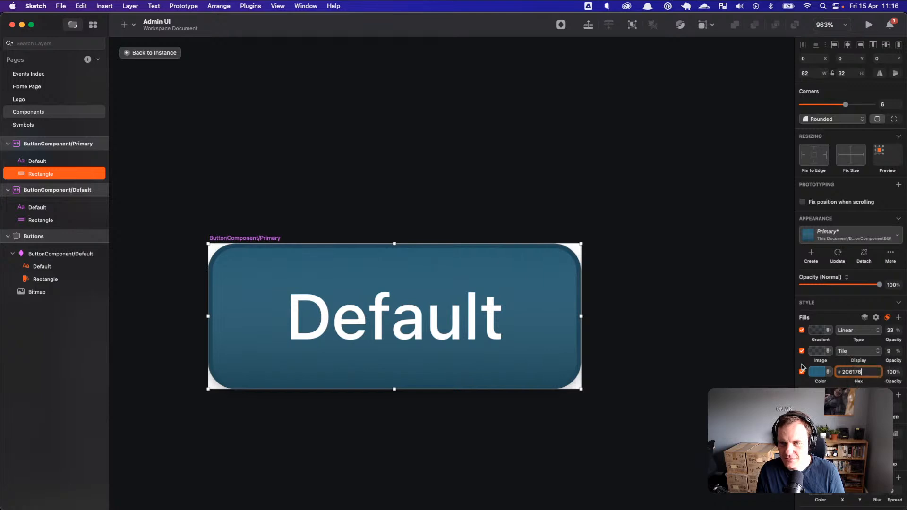
left_click(802, 372)
left_click(802, 330)
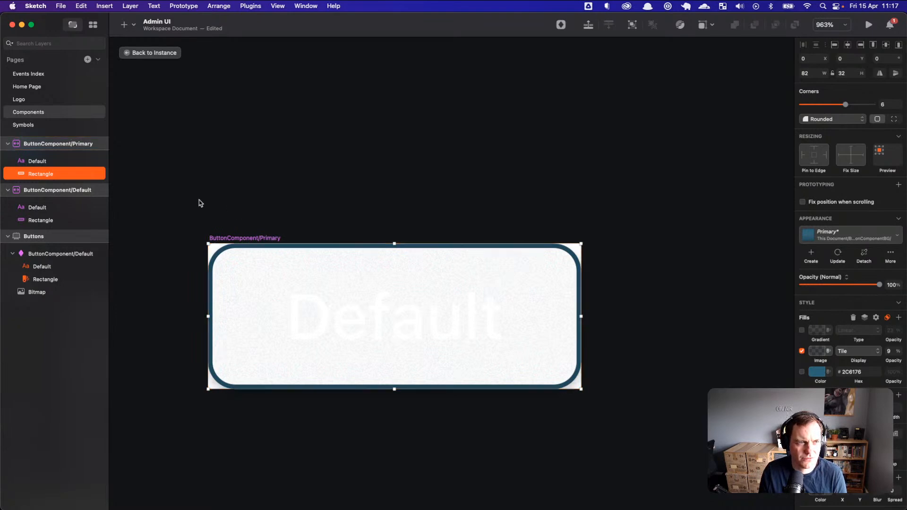
left_click(242, 241)
left_click(243, 242)
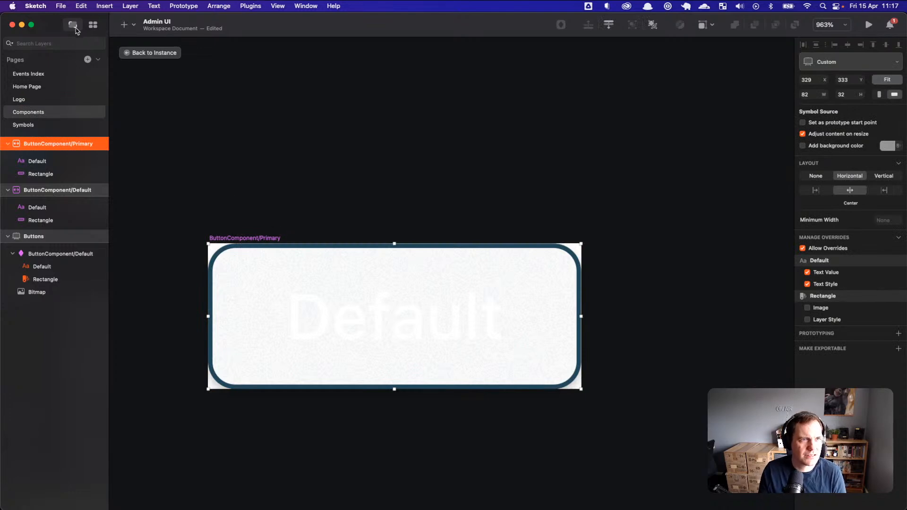
Step: Draw a new artboard beside the button and paste the button's noise-filled rectangle into it
left_click(124, 24)
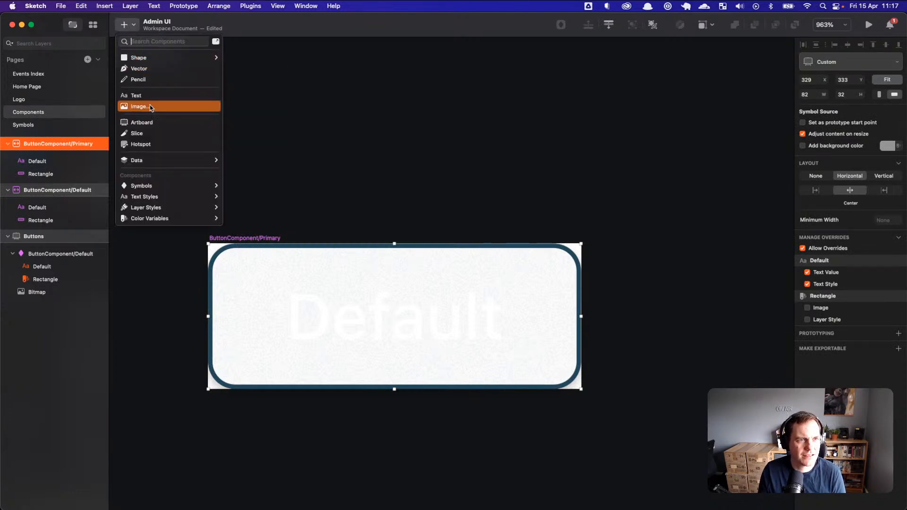
left_click(141, 123)
left_click_drag(603, 244, 749, 388)
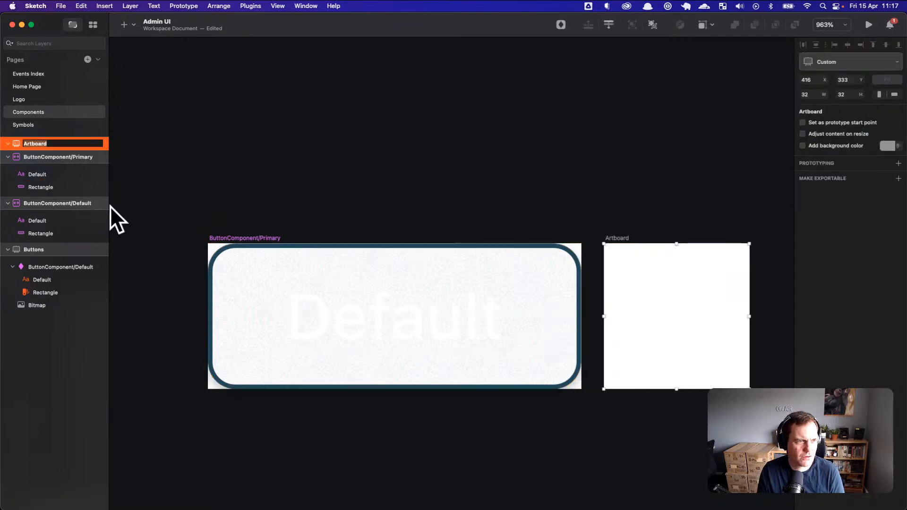
left_click(281, 286)
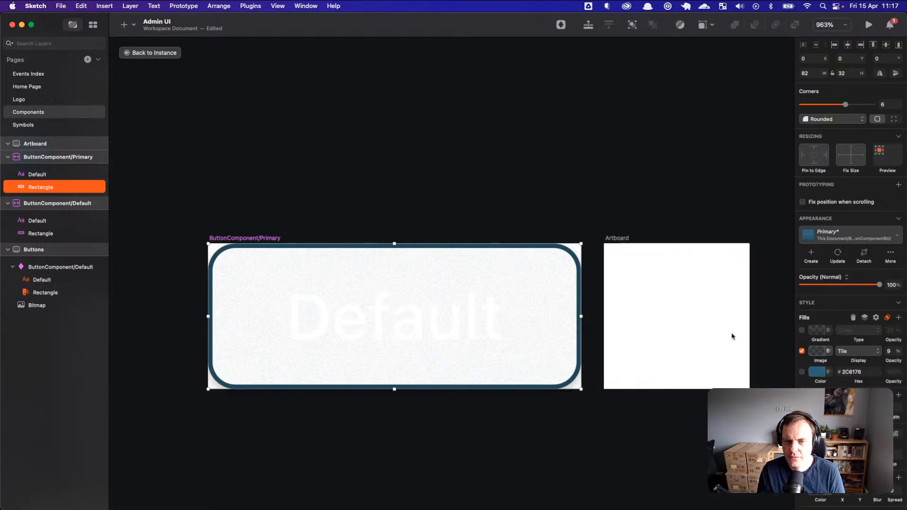
left_click(644, 261)
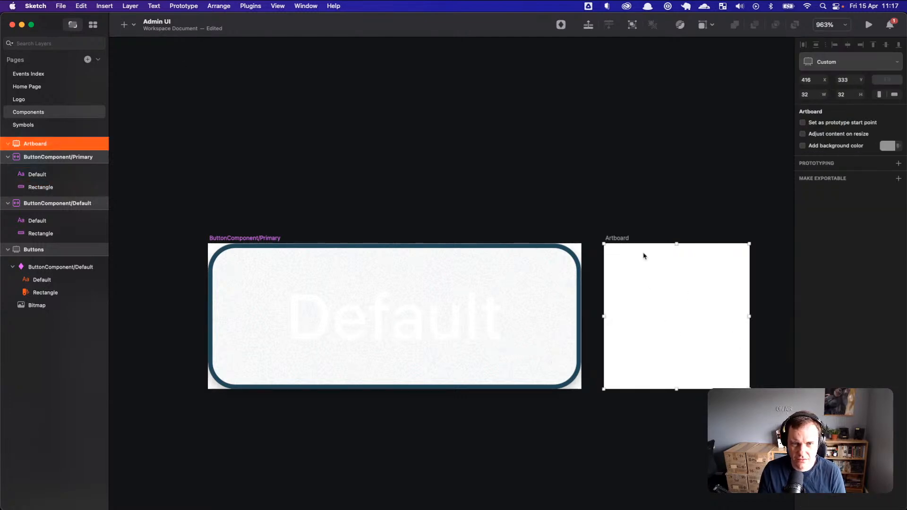
key("super+v")
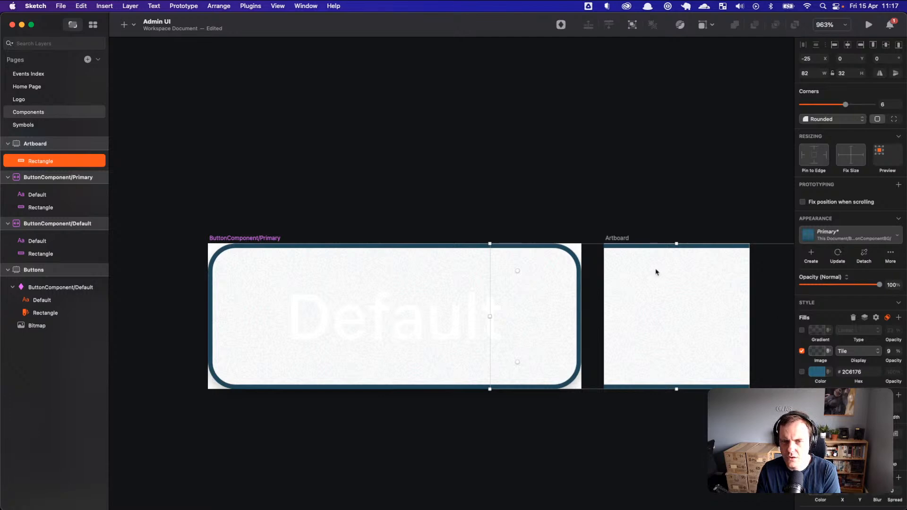
Step: Stretch the pasted rectangle past the artboard's top, bottom and sides so it covers it fully
left_click_drag(676, 243, 676, 239)
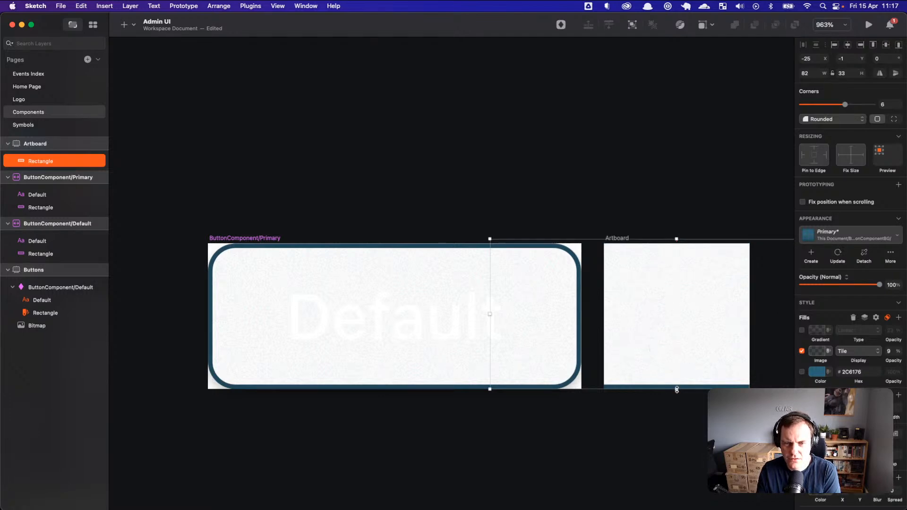
left_click_drag(677, 389, 676, 398)
left_click_drag(492, 318, 588, 320)
left_click_drag(689, 320, 559, 316)
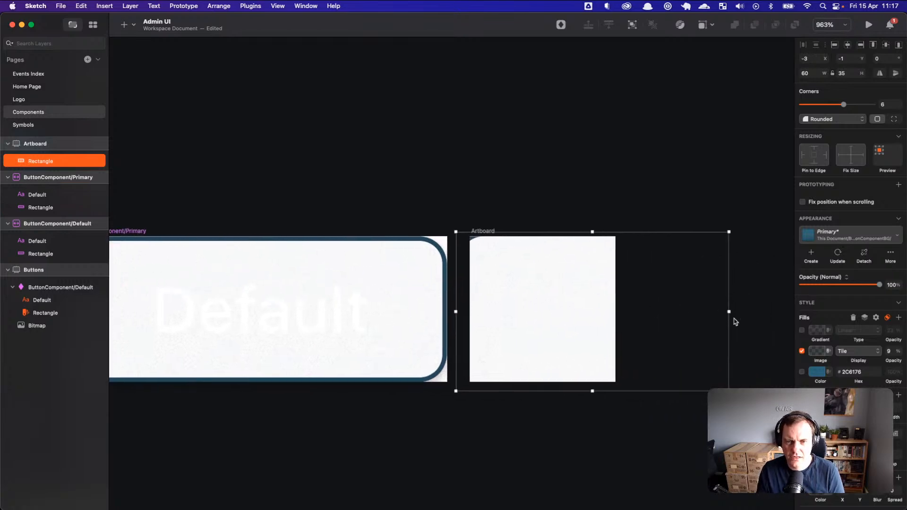
left_click_drag(730, 311, 565, 308)
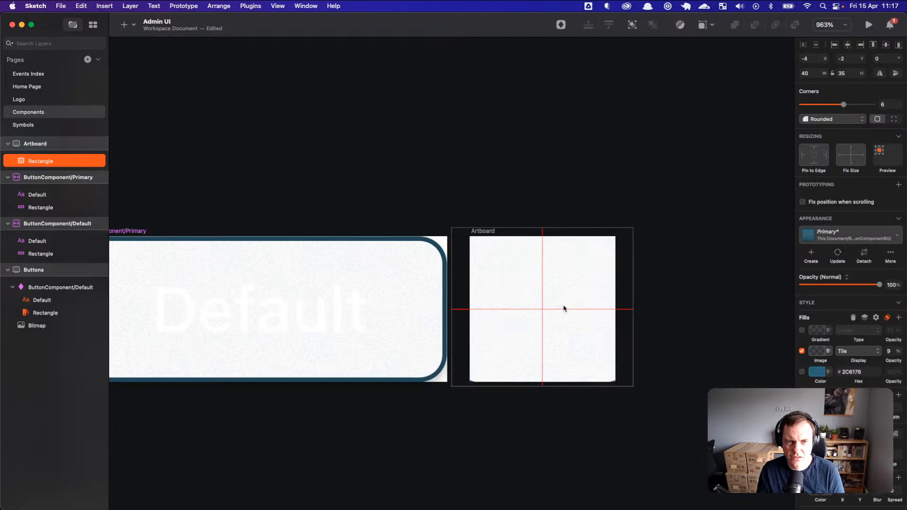
Step: Confirm the artboard is 32 wide and reselect the rectangle inside it
left_click(626, 314)
left_click(556, 263)
left_click(509, 222)
left_click(493, 231)
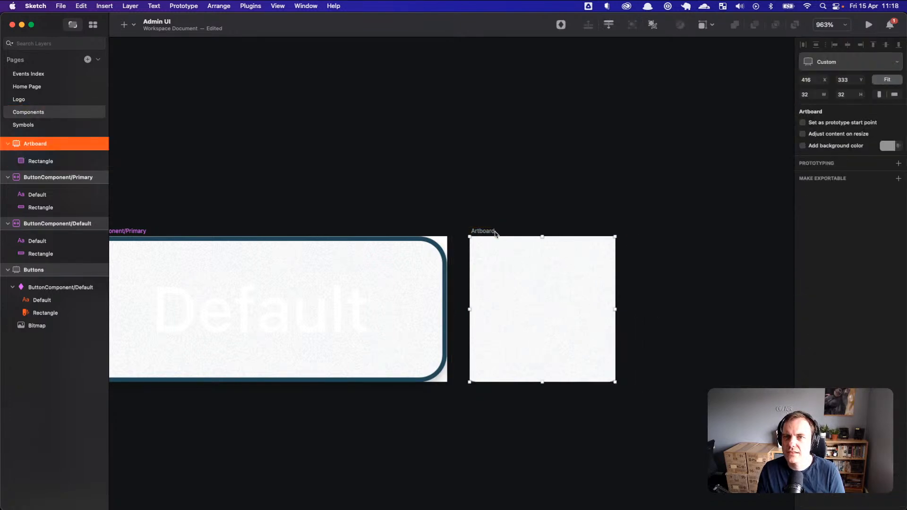
left_click(823, 94)
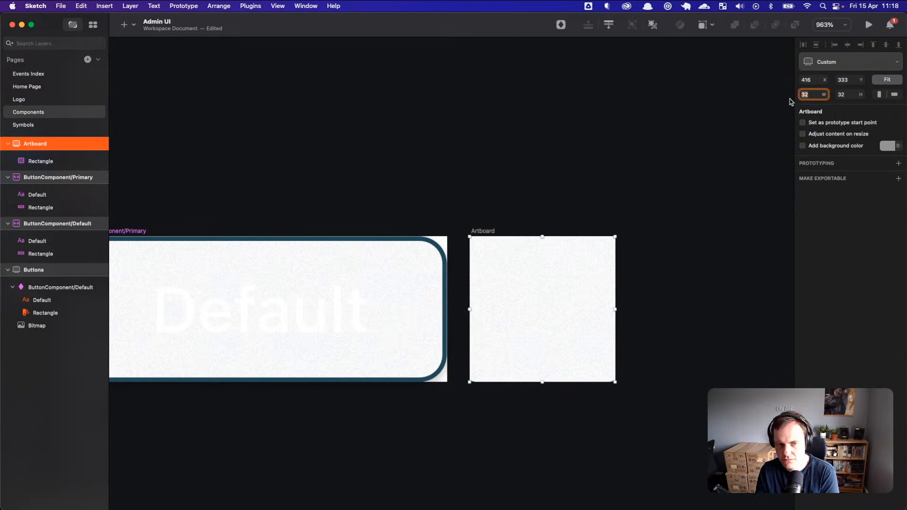
left_click(773, 148)
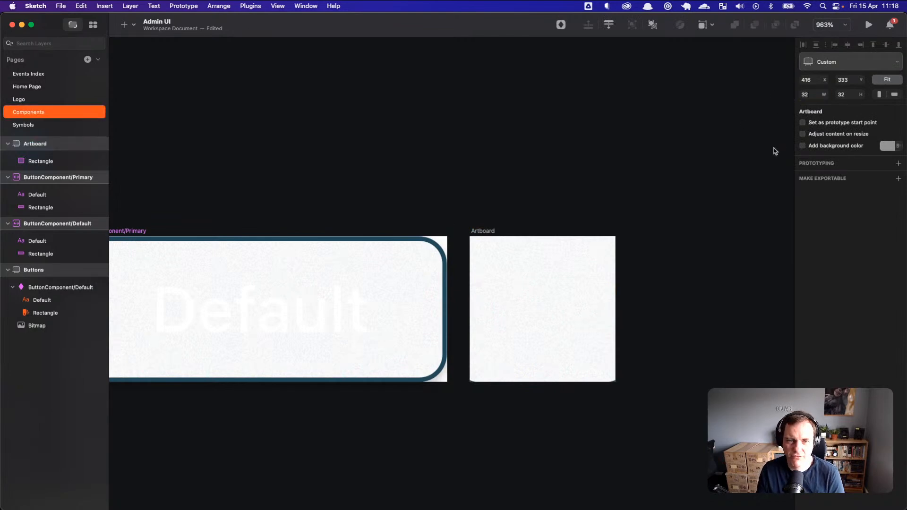
left_click(490, 232)
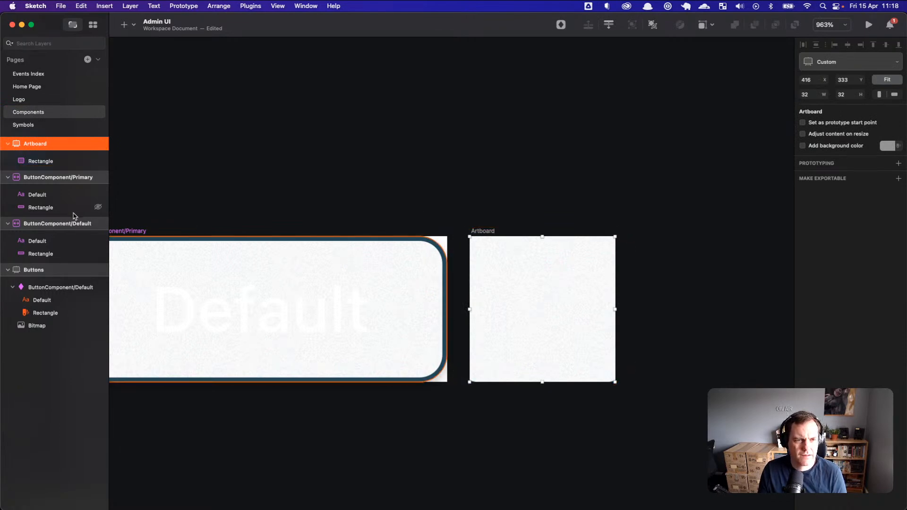
left_click(58, 162)
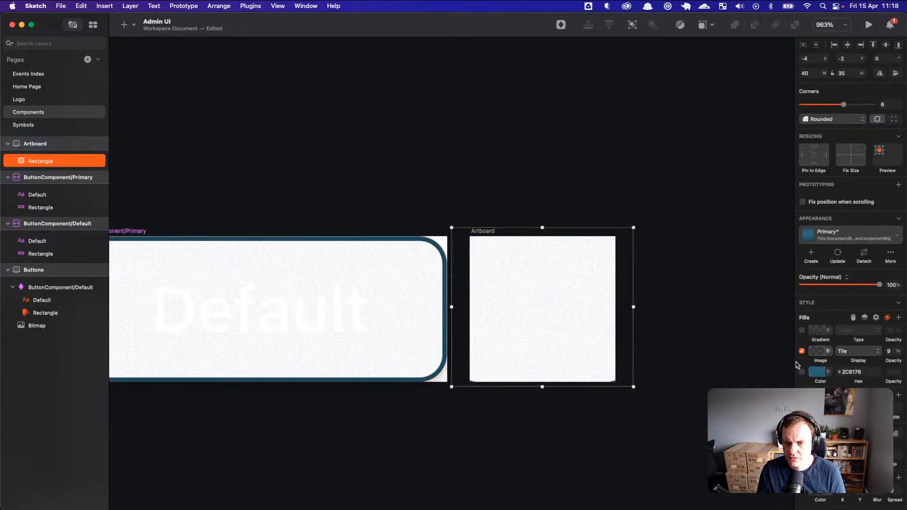
Step: Re-enable the rectangle's #2C6176 colour fill beneath the noise and make the artboard exportable at 1x
left_click(802, 373)
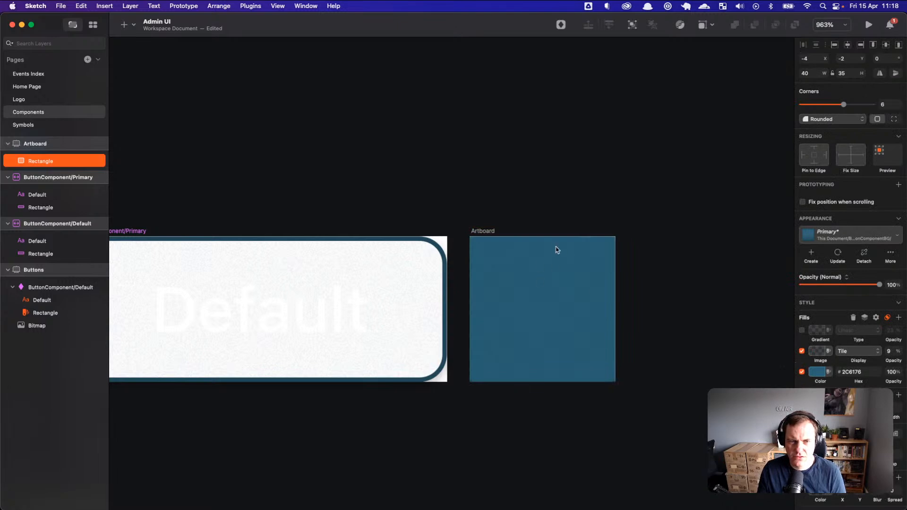
scroll(562, 251, "up", 10)
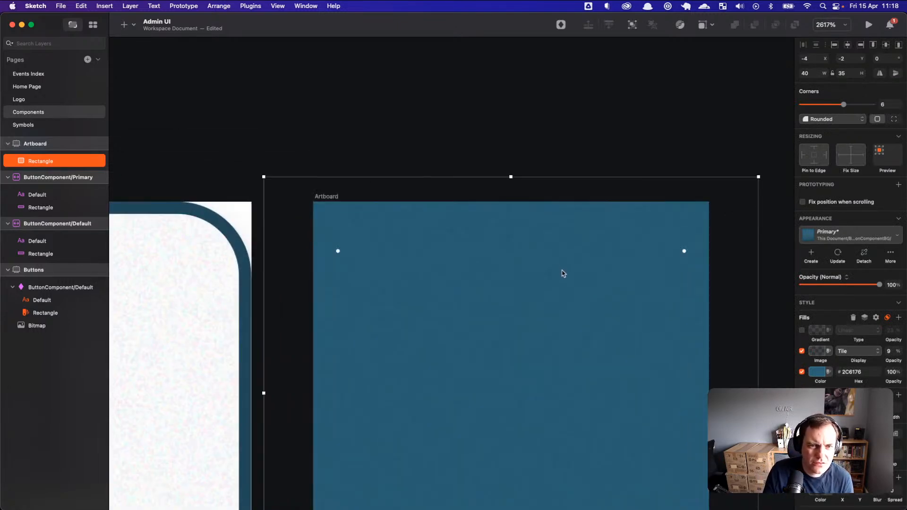
scroll(562, 271, "down", 5)
left_click(457, 230)
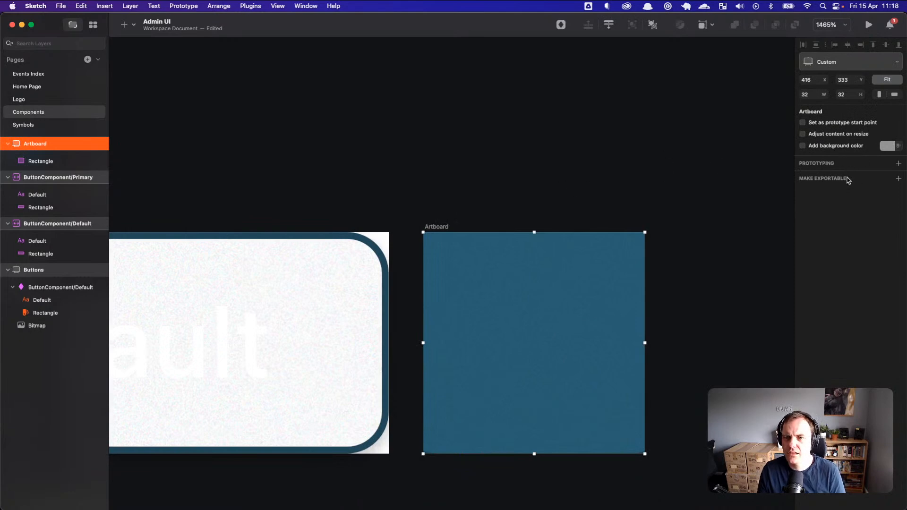
left_click(844, 178)
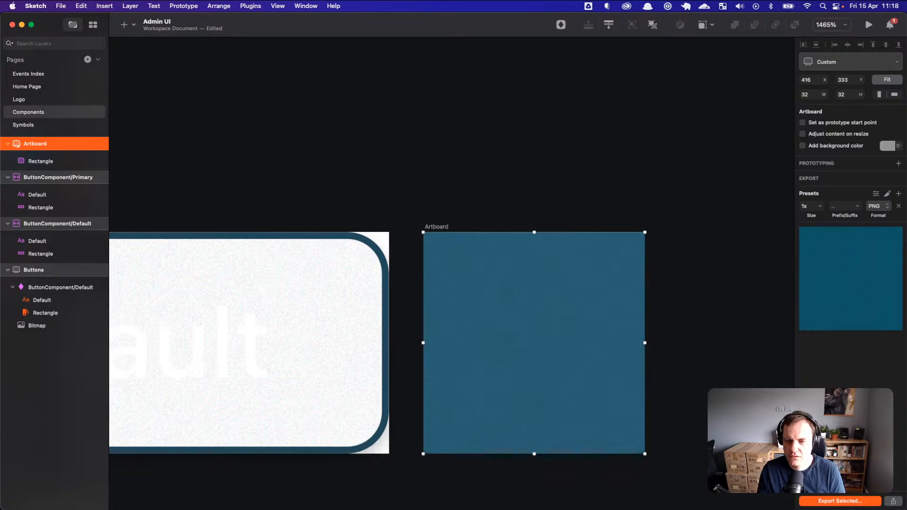
Step: Export the artboard as button_component_primary_bg PNG into the goodticks folder
key("shift+super+e")
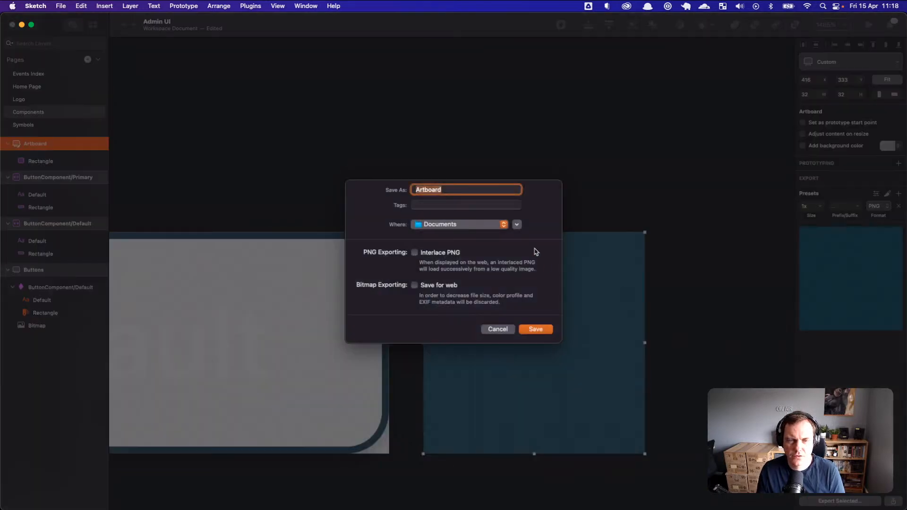
left_click(458, 189)
key("super+a")
type("b")
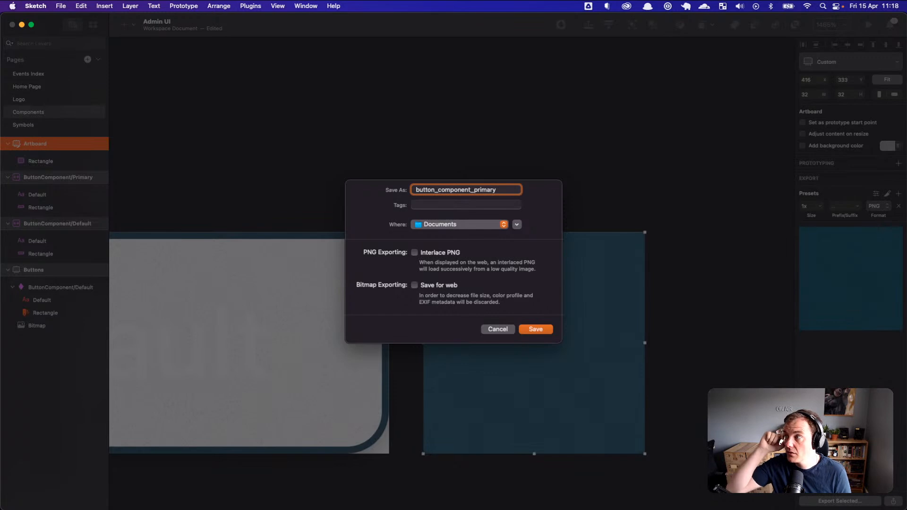
type("_bg")
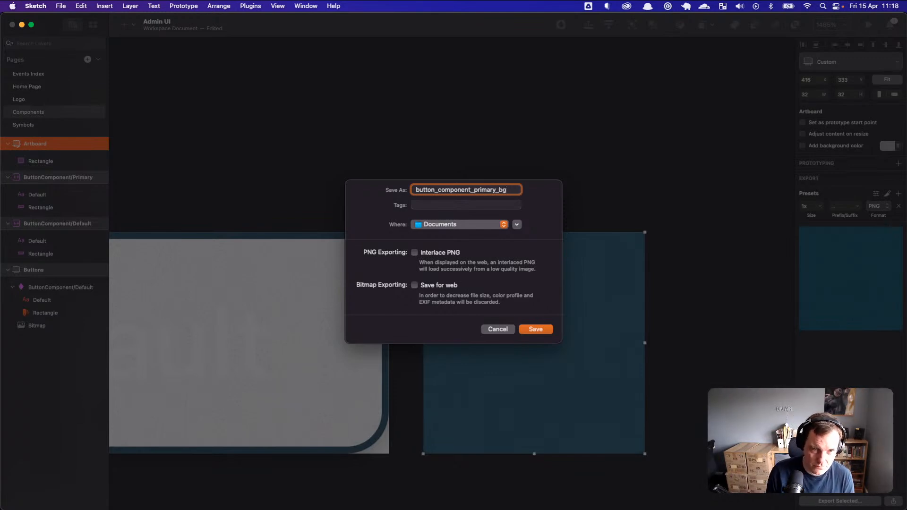
key("super+a")
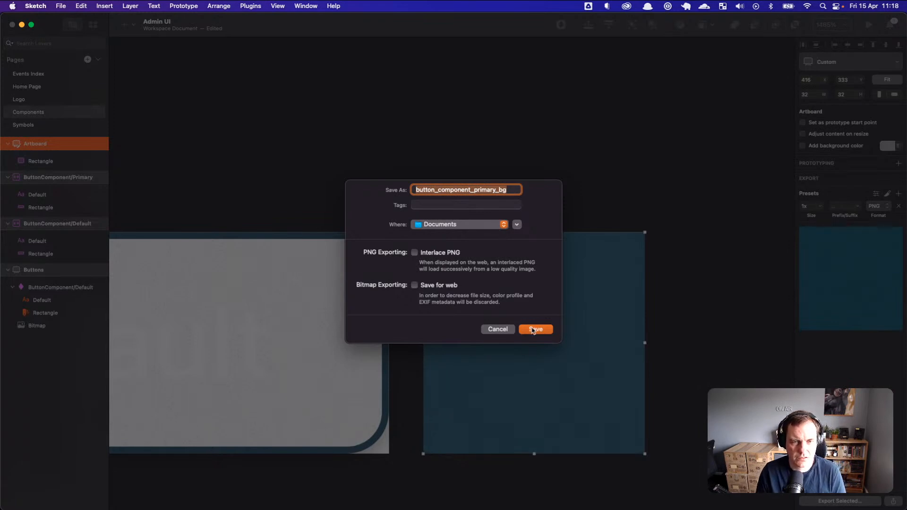
left_click(497, 226)
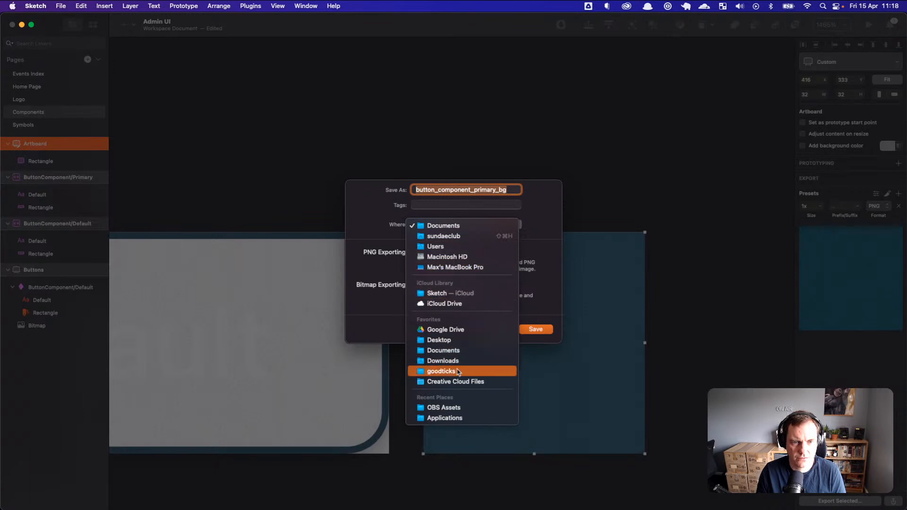
left_click(441, 372)
left_click(533, 329)
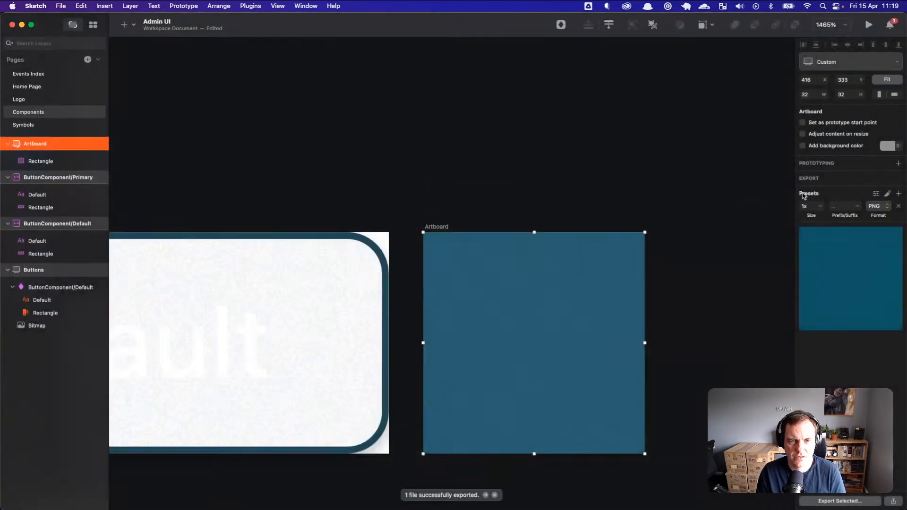
Step: Switch to Visual Studio Code and show the project's Explorer file tree
key("super+Tab")
key("super+Tab")
key("super+Tab")
key("super+Tab")
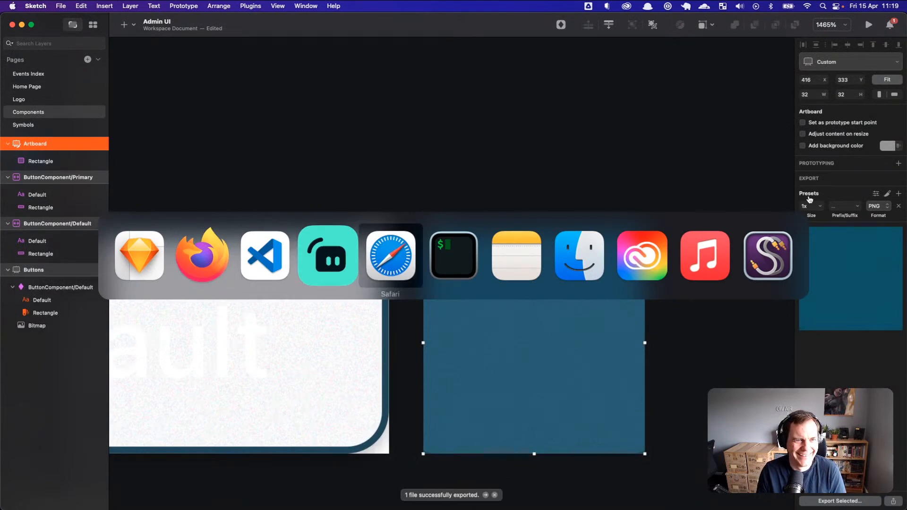
key("super+shift+Tab")
key("super+shift+Tab")
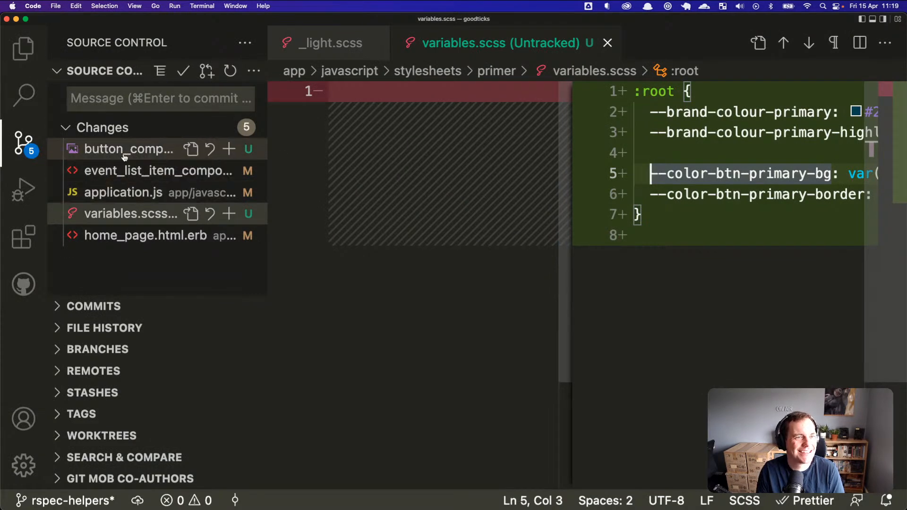
left_click(28, 58)
scroll(260, 189, "up", 2)
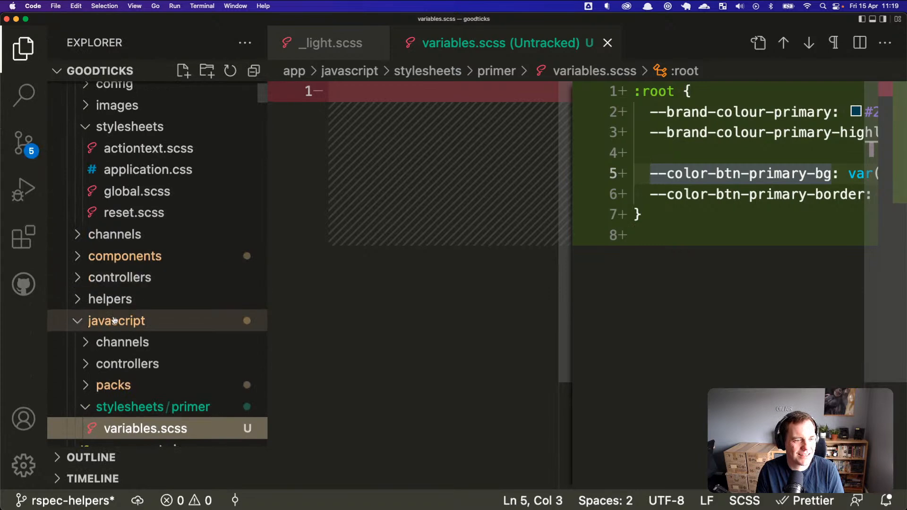
left_click(84, 322)
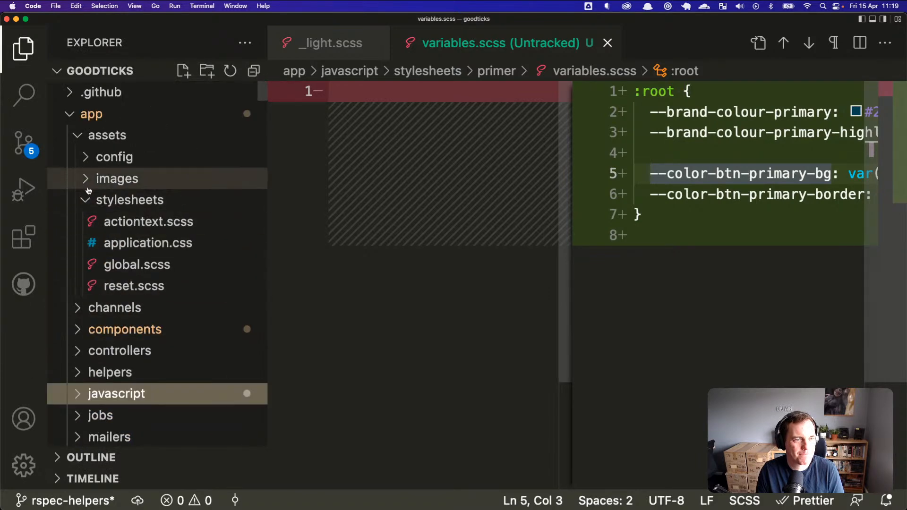
left_click(80, 135)
scroll(90, 218, "down", 5)
left_click(85, 198)
scroll(95, 208, "up", 1)
scroll(89, 229, "up", 5)
scroll(89, 325, "down", 10)
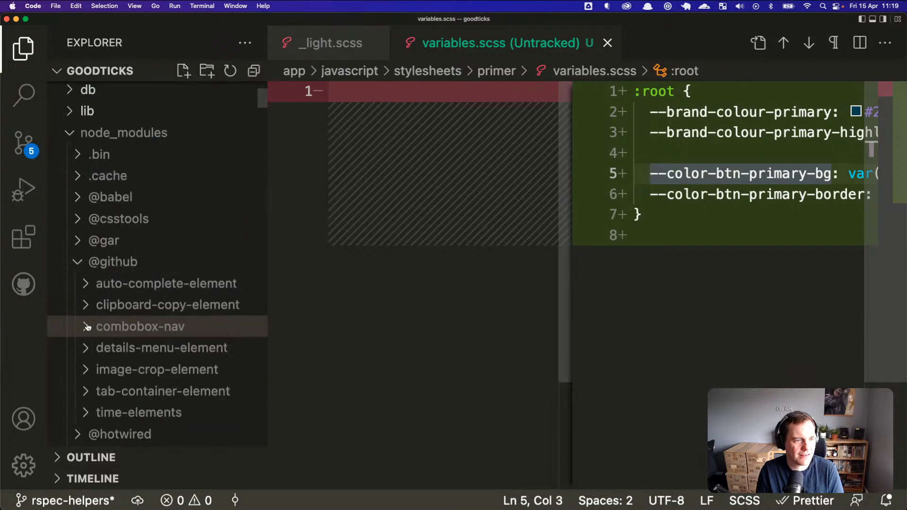
left_click(83, 230)
left_click(254, 72)
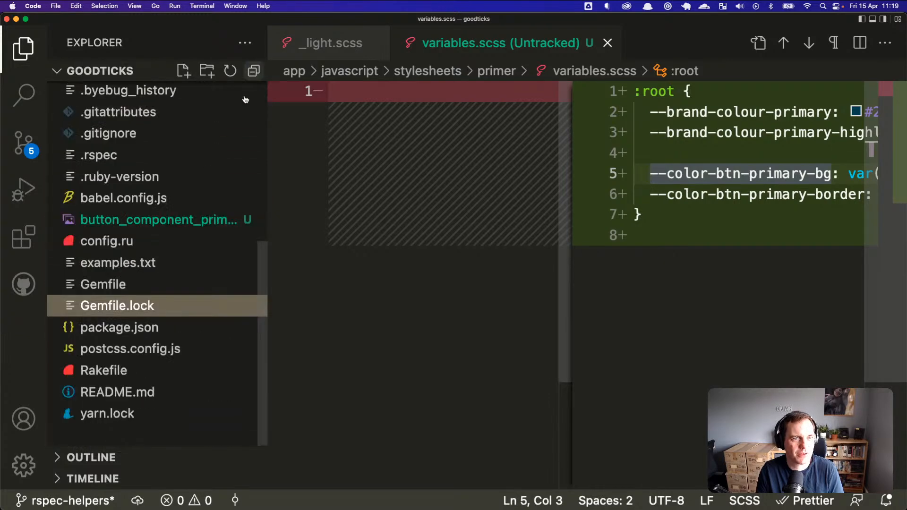
scroll(148, 215, "up", 2)
Step: Move button_component_primary_bg.png from the project root into app/assets/images
right_click(156, 249)
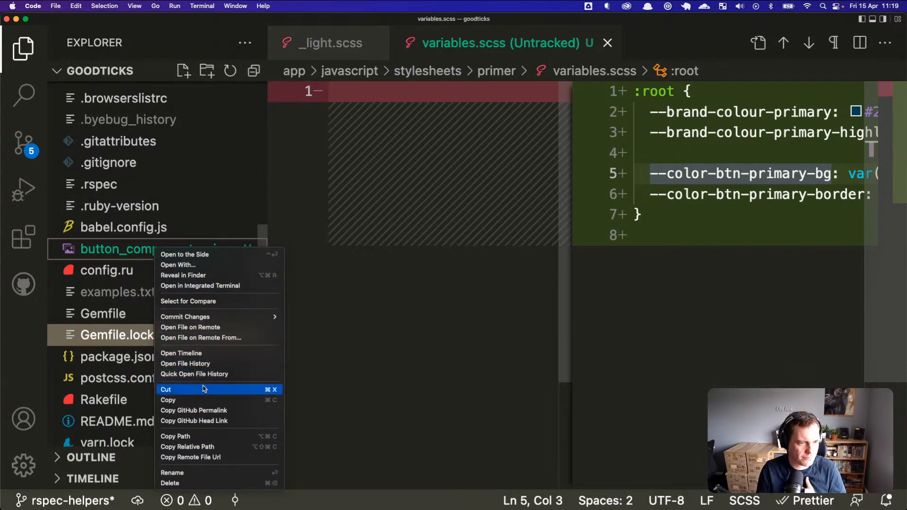
left_click(293, 304)
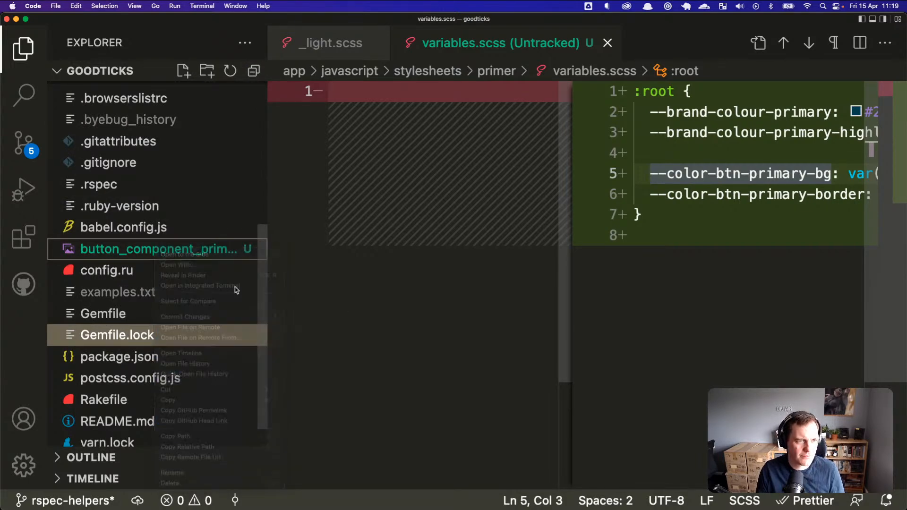
scroll(113, 123, "up", 10)
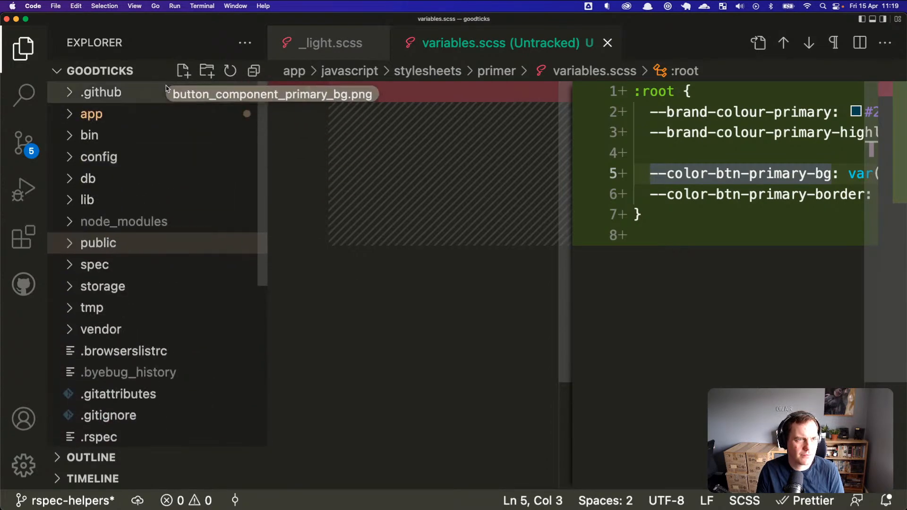
left_click(107, 116)
left_click(111, 136)
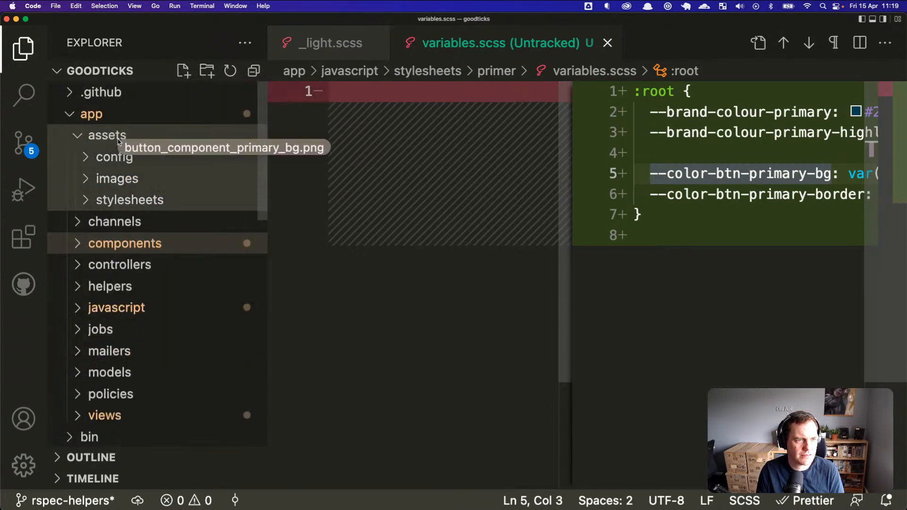
left_click_drag(131, 178, 131, 180)
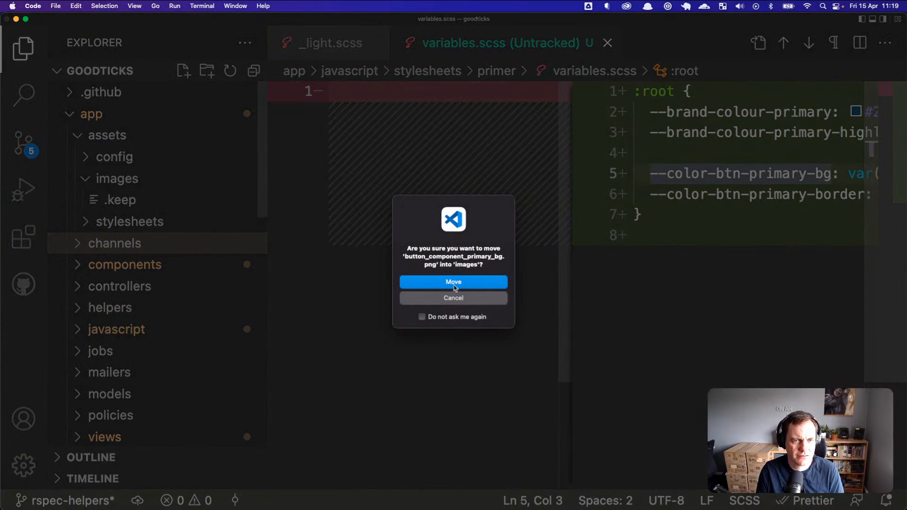
left_click(454, 286)
Step: Open the moved PNG to preview the 32×32 teal noise tile
left_click(142, 287)
left_click(139, 286)
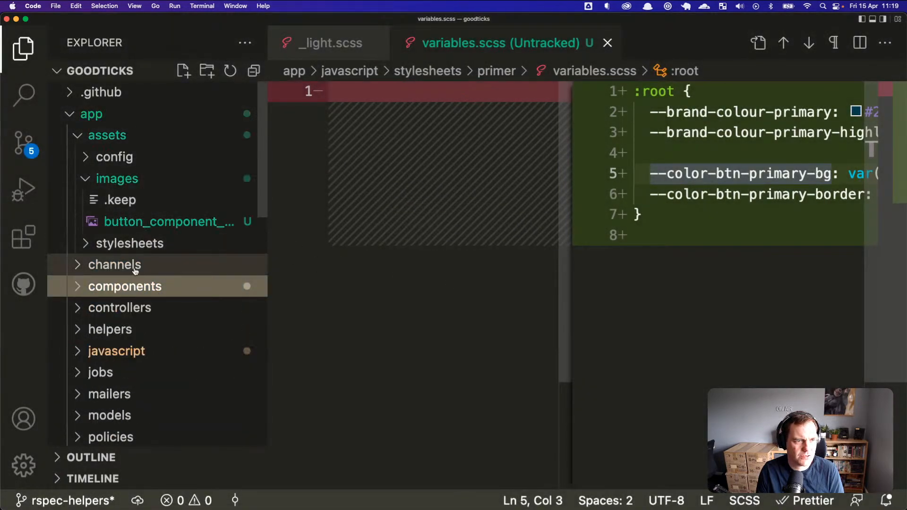
left_click(124, 351)
left_click(124, 352)
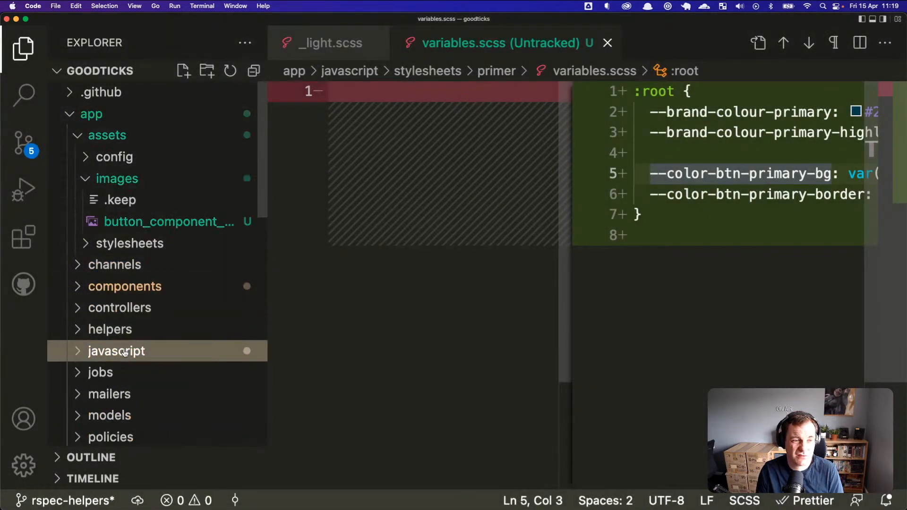
left_click(146, 222)
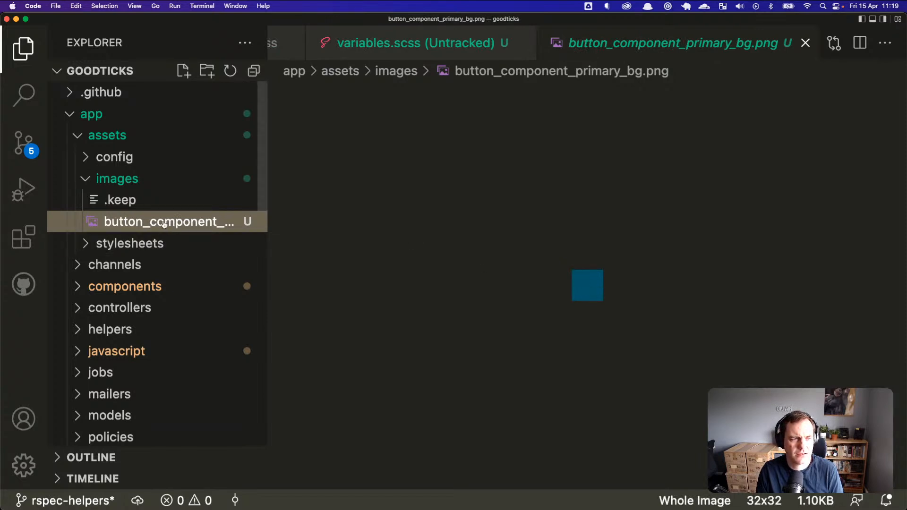
left_click(121, 286)
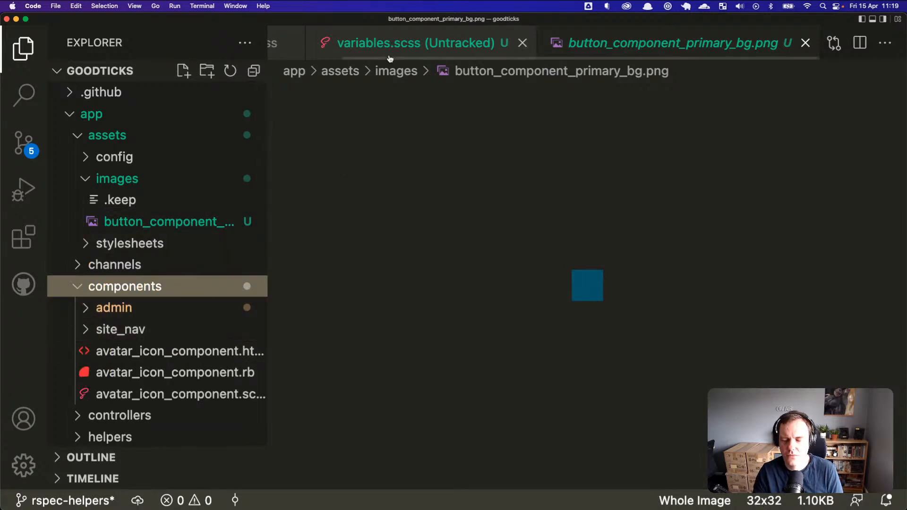
scroll(389, 59, "left", 2)
left_click(471, 43)
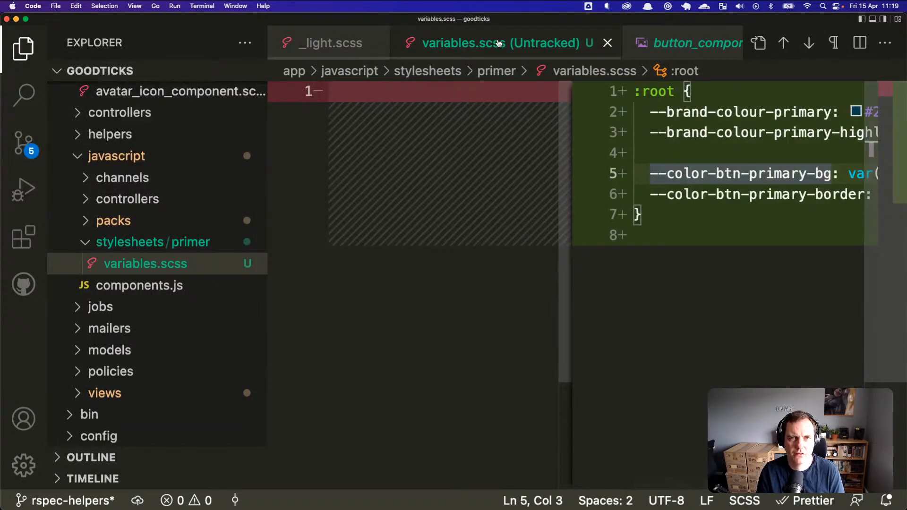
left_click(683, 195)
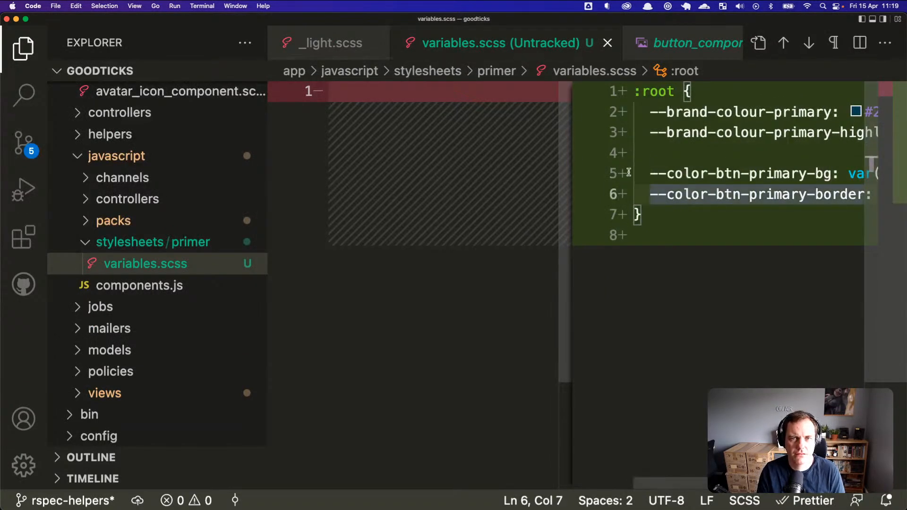
left_click(338, 48)
scroll(579, 178, "down", 3)
scroll(578, 178, "down", 20)
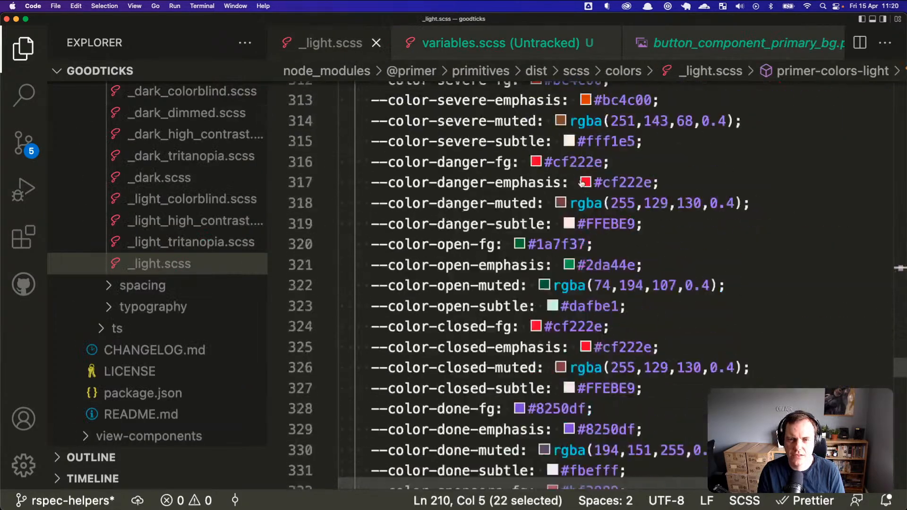
scroll(581, 179, "down", 20)
scroll(586, 180, "up", 20)
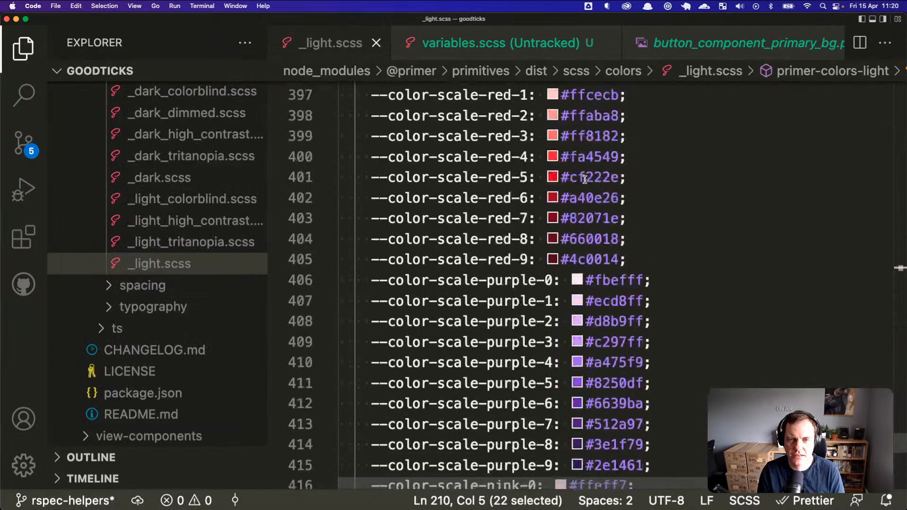
scroll(588, 179, "up", 20)
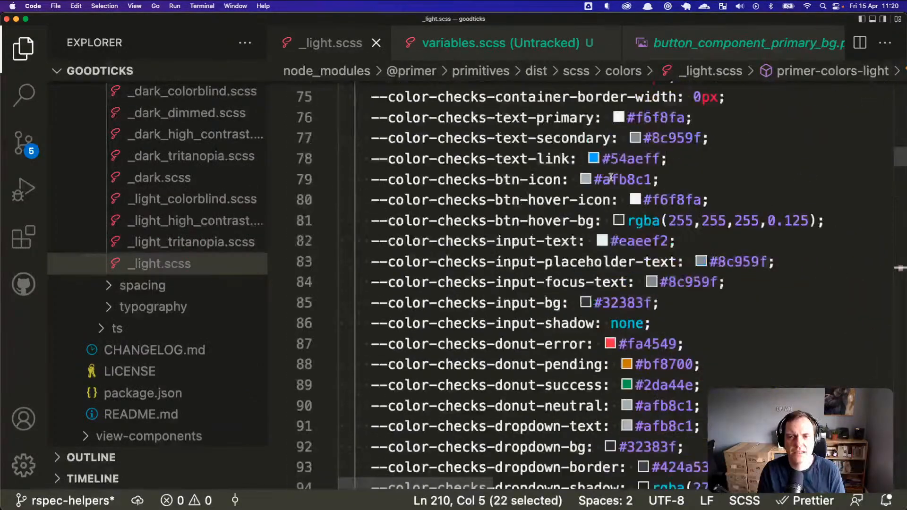
scroll(616, 175, "up", 15)
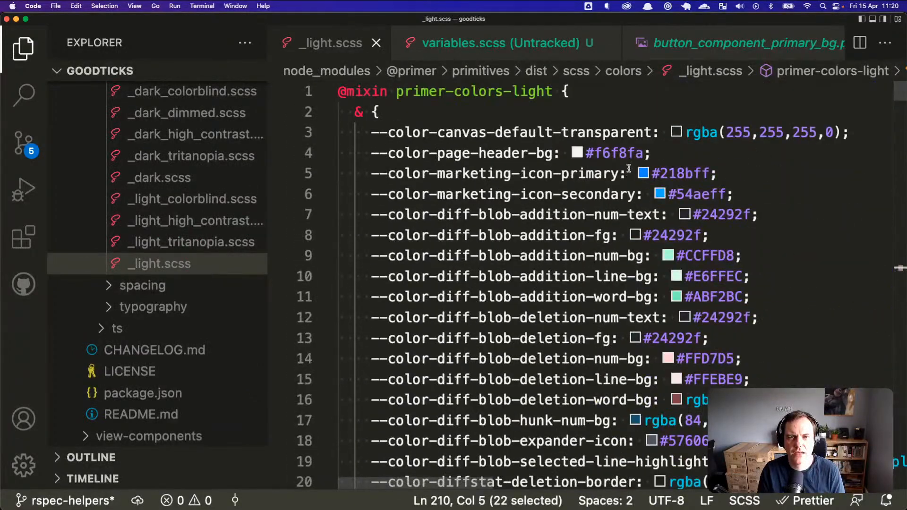
left_click(687, 47)
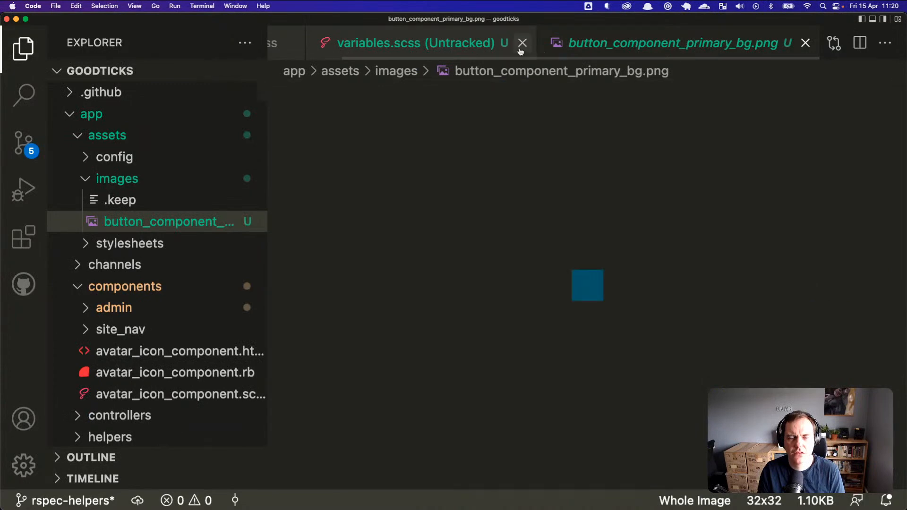
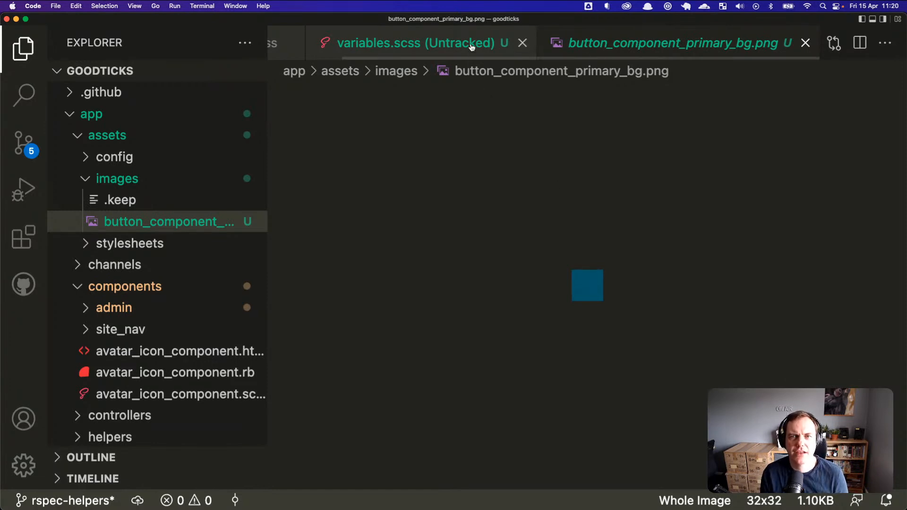
Step: Make the variables.scss tab active again, leaving the button_component_primary_bg.png preview
left_click(471, 47)
left_click(609, 43)
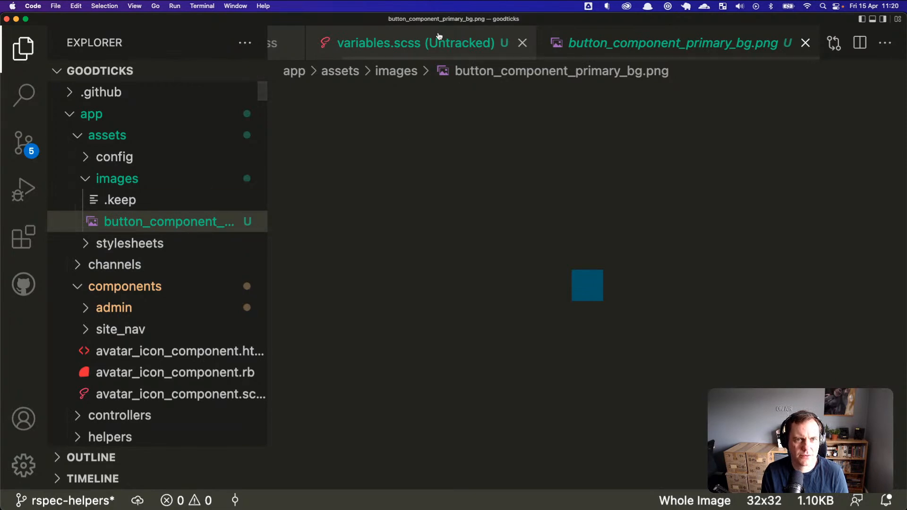
left_click(363, 42)
Step: Copy the --color-btn-primary-bg name from line 5 onto a new line 6
left_click(715, 174)
key("Down")
key("Up")
key("super+Right")
key("super+Left")
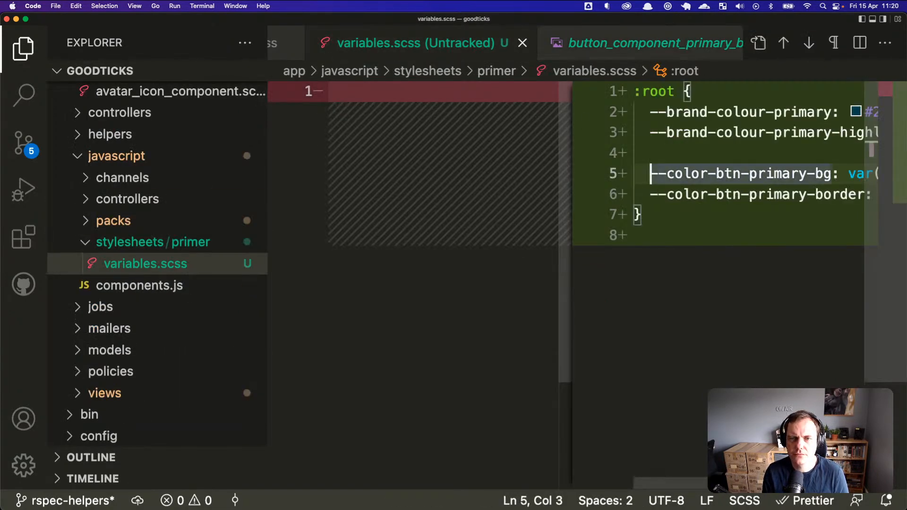
key("alt+shift+Right")
key("alt+shift+Right")
key("alt+shift+Right")
key("alt+shift+Right")
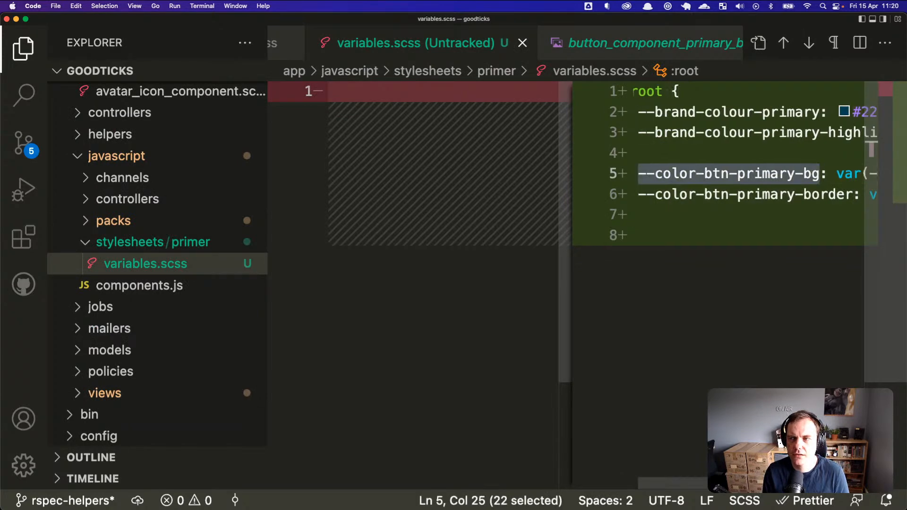
key("super+c")
key("super+Return")
key("super+v")
Step: Finish line 6 as '--color-btn-primary-bg: url();' and bring Firefox forward
type(": ;")
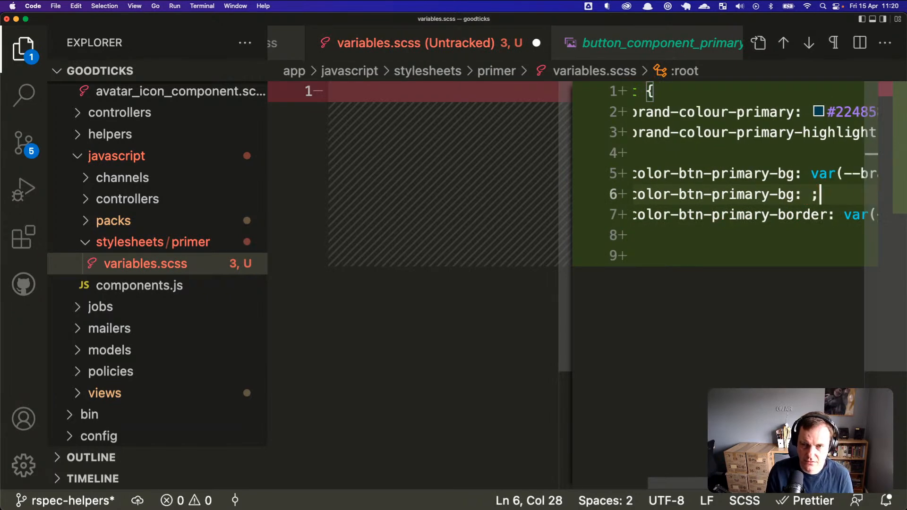
key("Left")
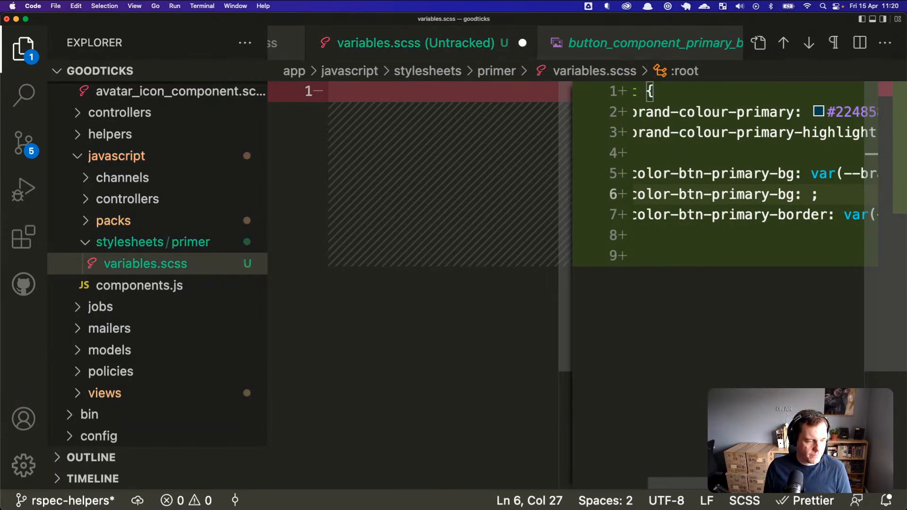
key("super+Tab")
key("super+Tab")
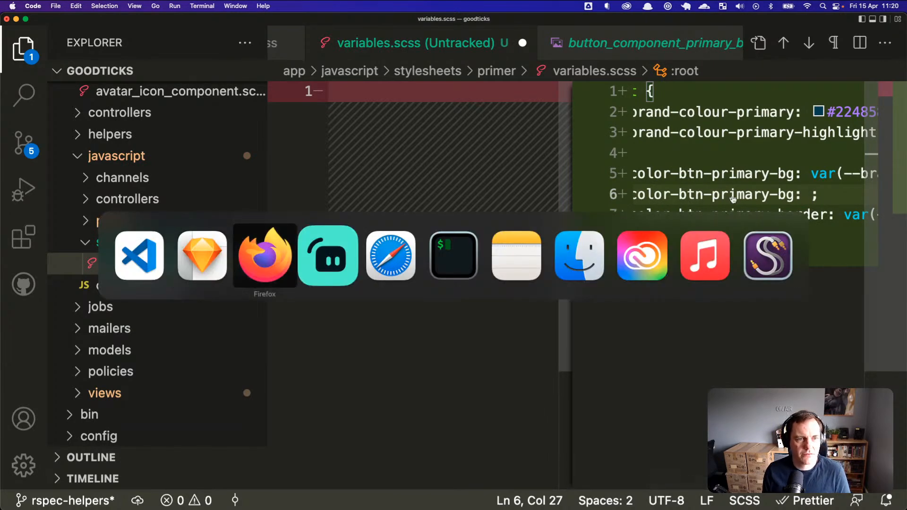
key("super+shift+Tab")
key("super+shift+Tab")
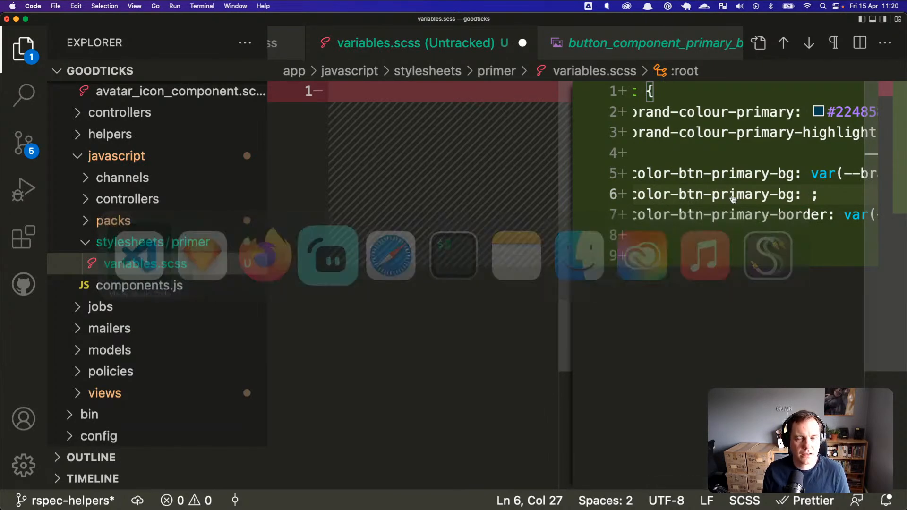
type("url()")
key("Left")
key("Left")
key("End")
key("Left")
key("Left")
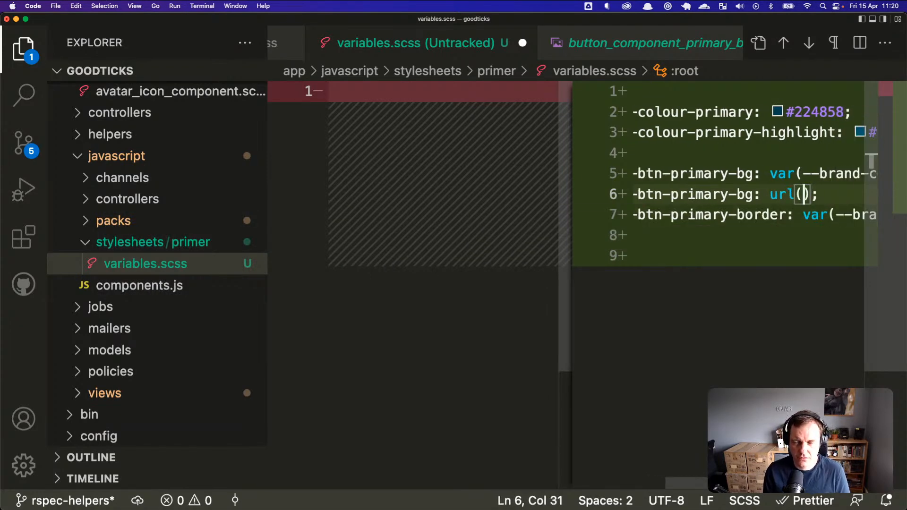
key("super+Tab")
key("super+Tab")
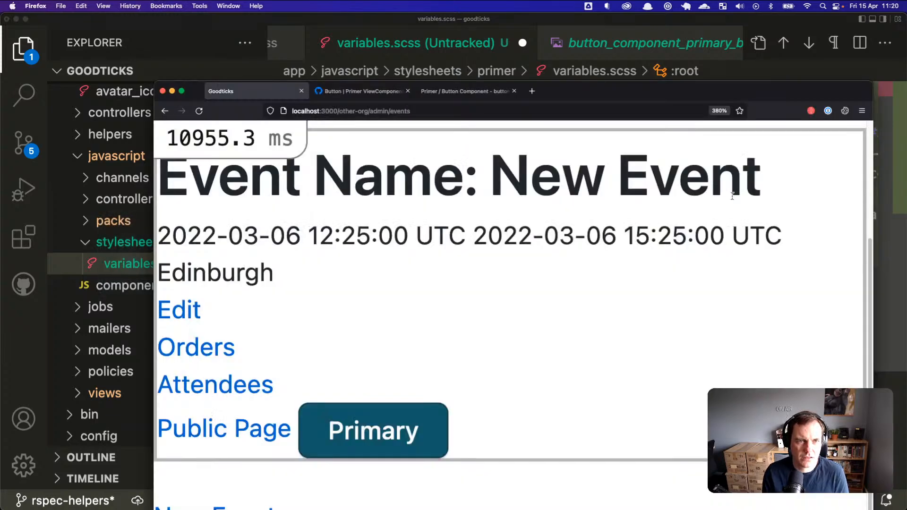
Step: In a new Firefox tab, Google 'rails use asset path for webpack stylesheet'
key("super+t")
type("rails")
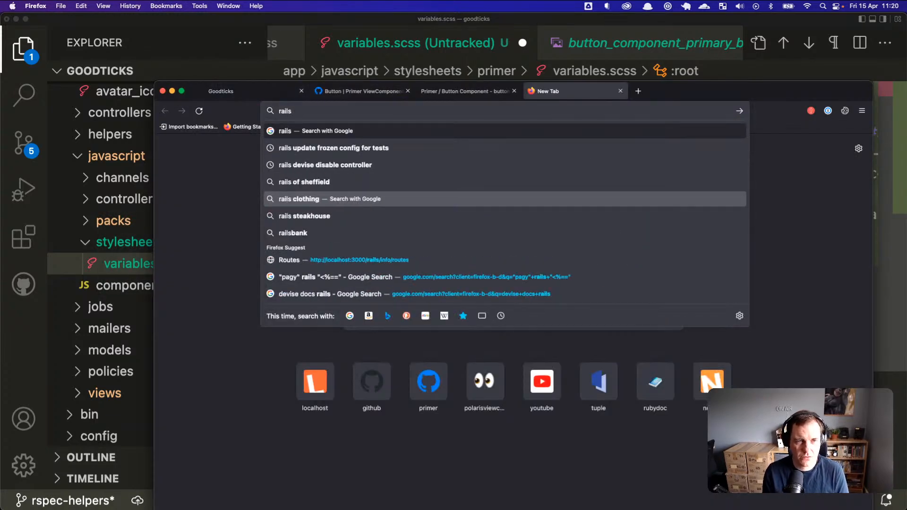
type(" use a")
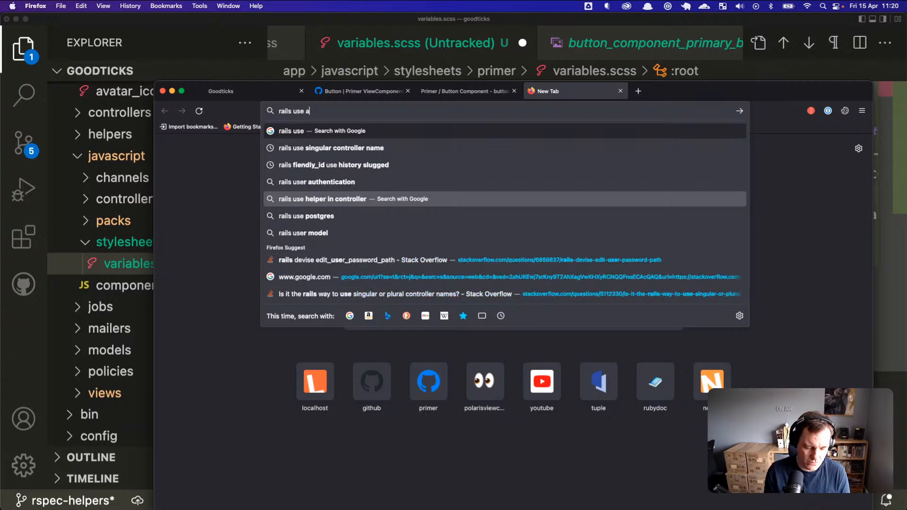
type("sset path for ")
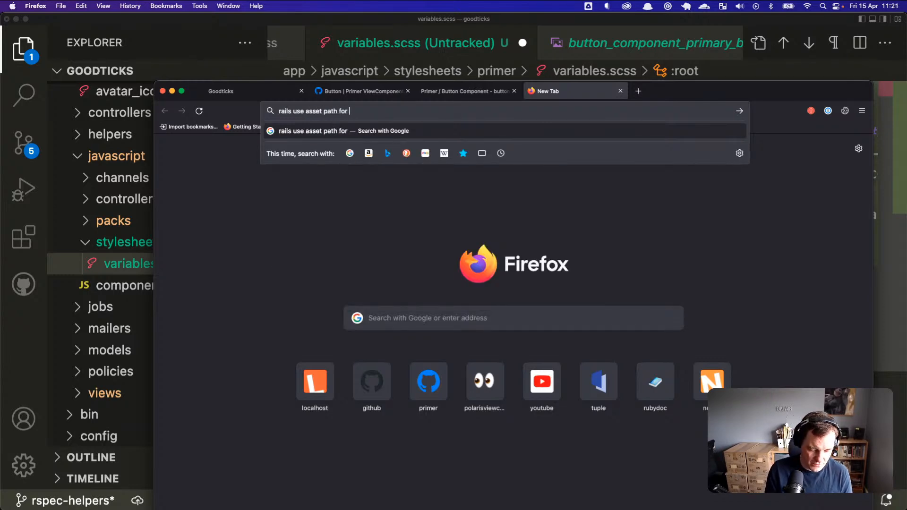
type("webpack s")
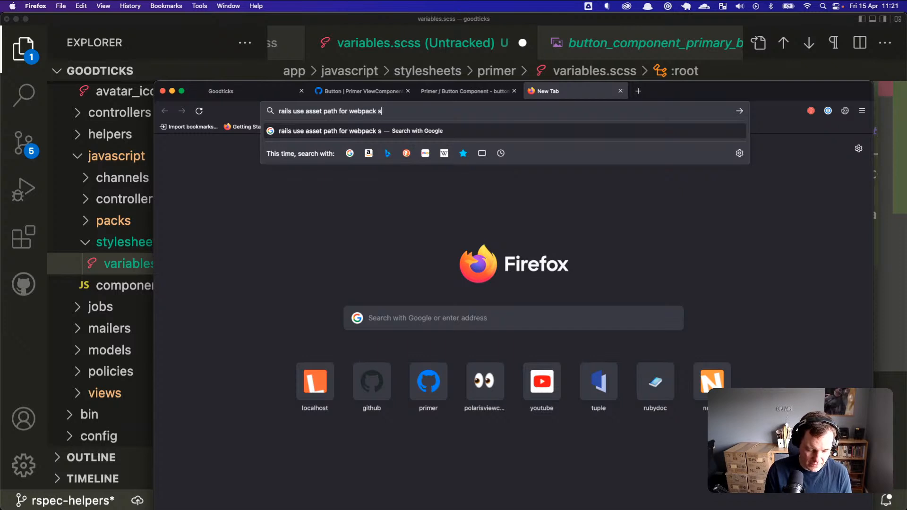
type("tylesheet")
key("Return")
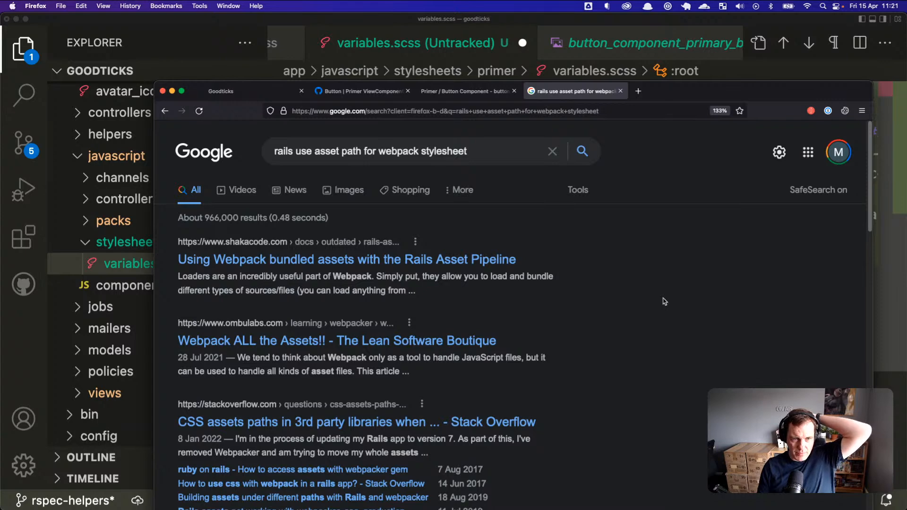
Step: Open three results in background tabs: webpack bundled assets, 'Webpack ALL the Assets!!' and Stack Overflow CSS assets
middle_click(463, 262)
middle_click(352, 342)
scroll(291, 378, "down", 2)
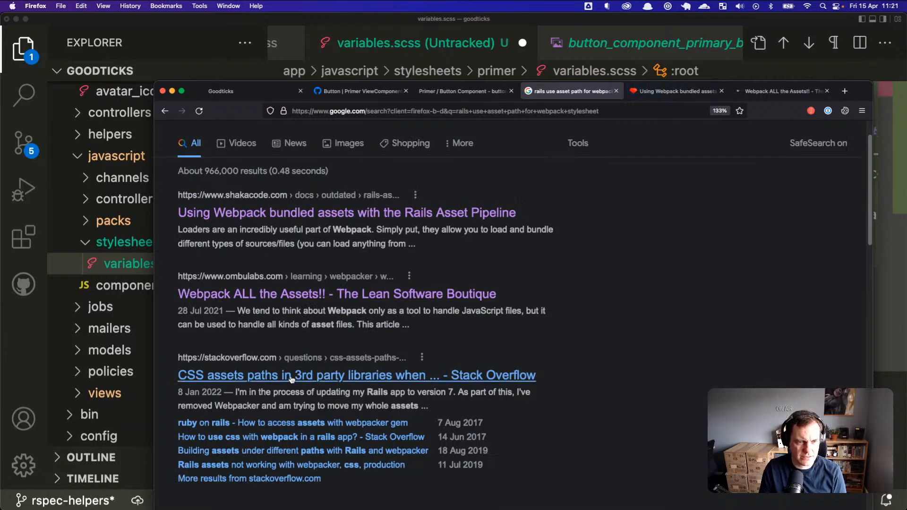
middle_click(291, 379)
Step: Skim the Stack Overflow question, then switch to the 'Webpack ALL the Assets!!' article
left_click(777, 97)
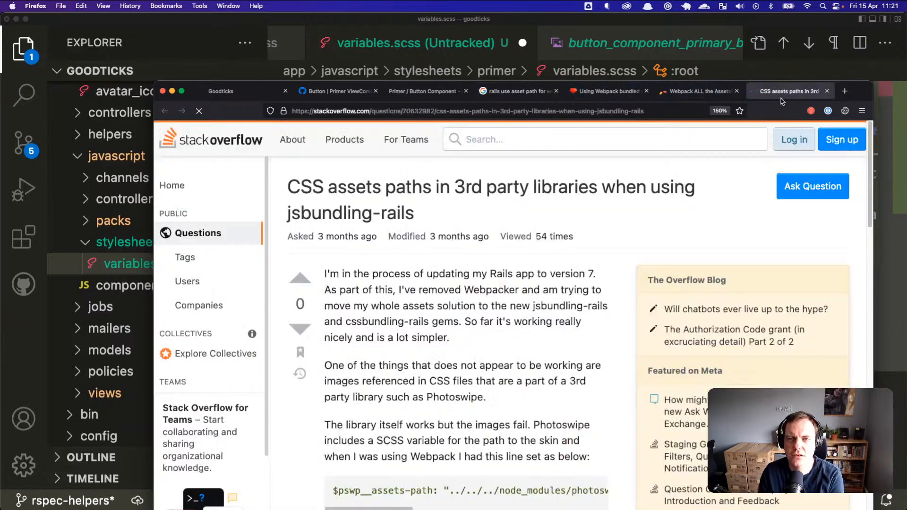
scroll(527, 272, "down", 10)
scroll(526, 274, "up", 4)
scroll(524, 268, "down", 8)
scroll(523, 269, "up", 8)
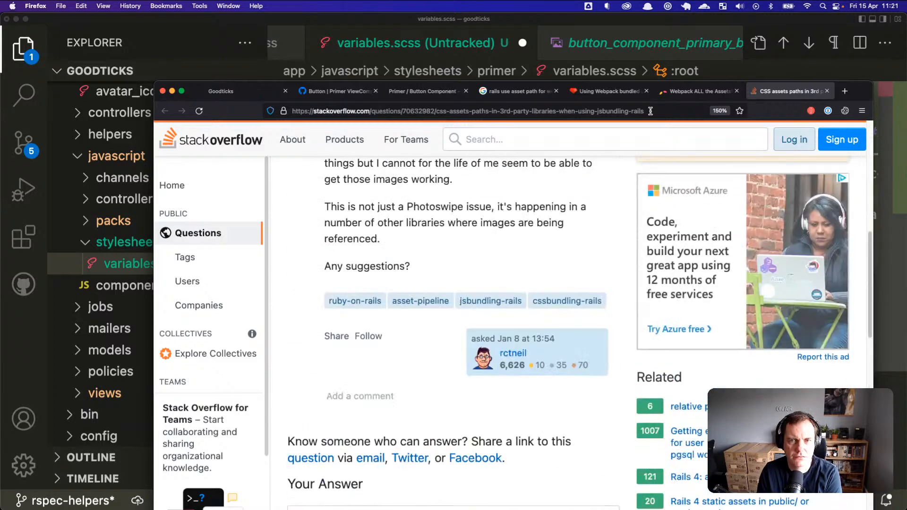
left_click(685, 93)
Step: Scroll the webpack article back to the Files Structure code, then down to Handling Images
scroll(557, 250, "down", 15)
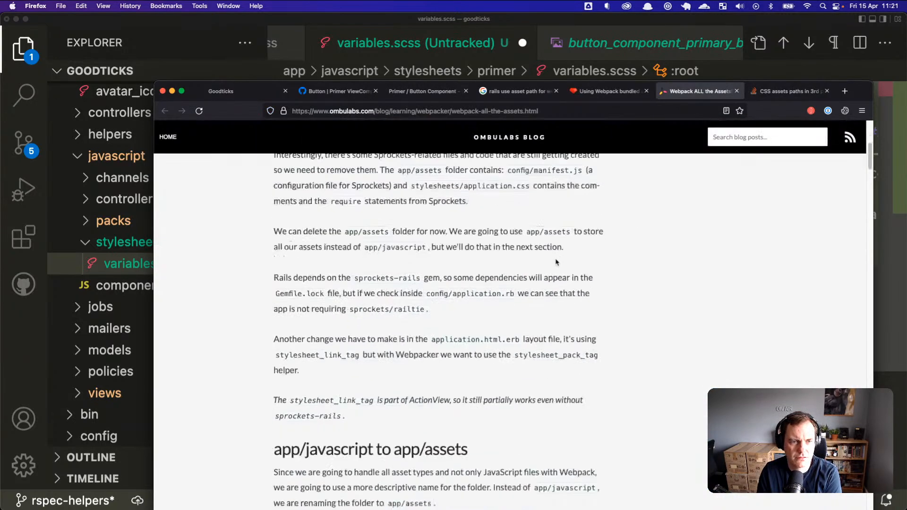
scroll(556, 263, "down", 5)
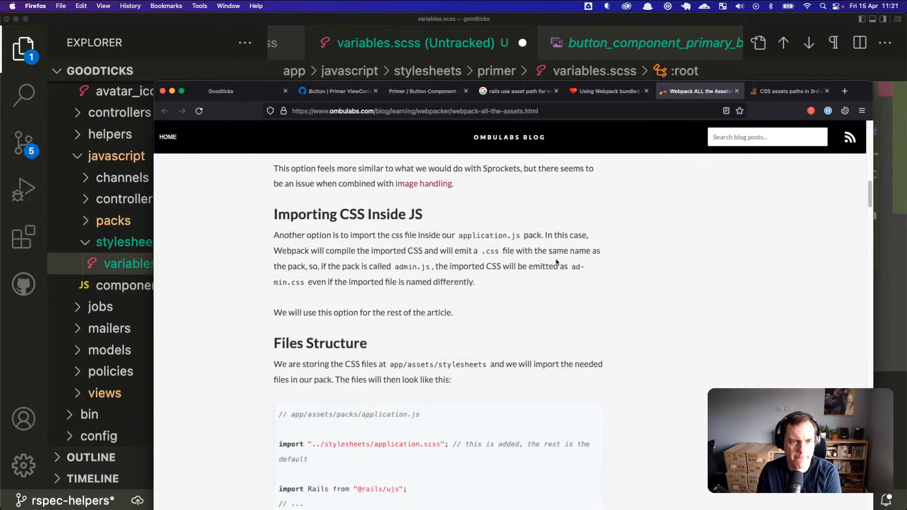
scroll(557, 262, "down", 3)
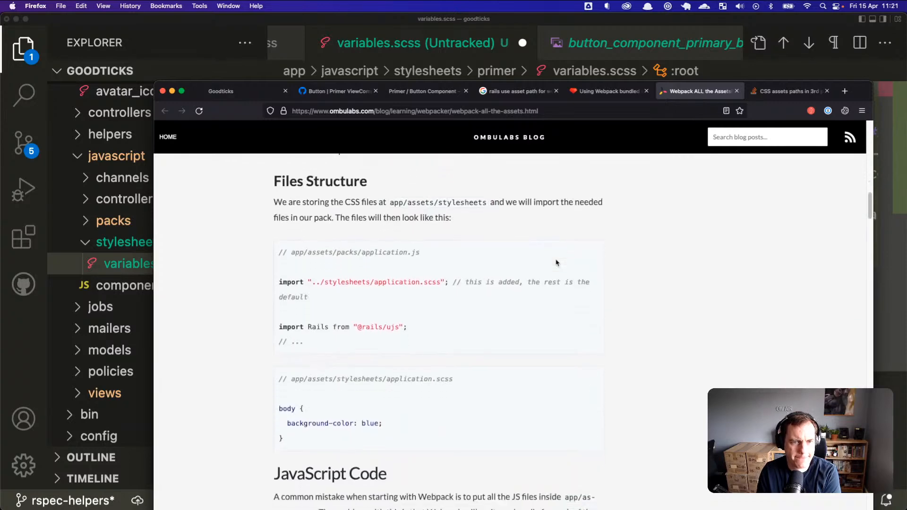
scroll(556, 262, "down", 10)
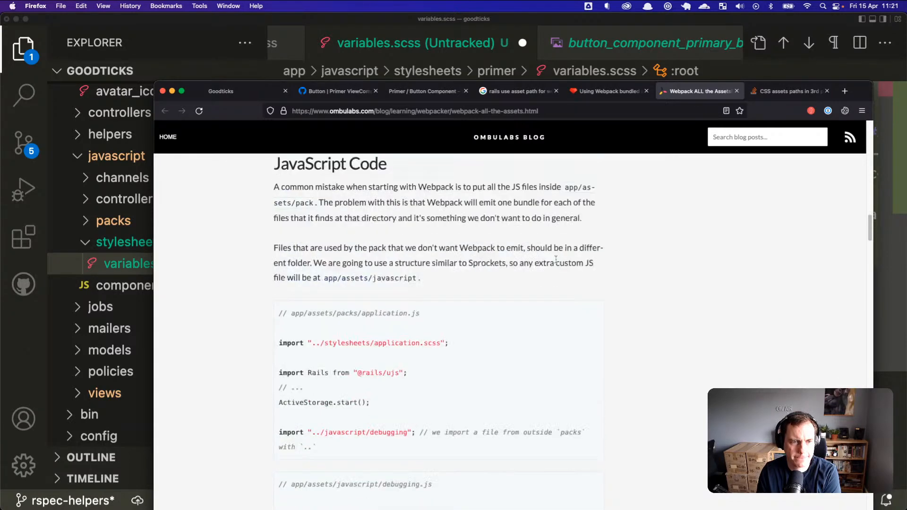
scroll(556, 261, "down", 5)
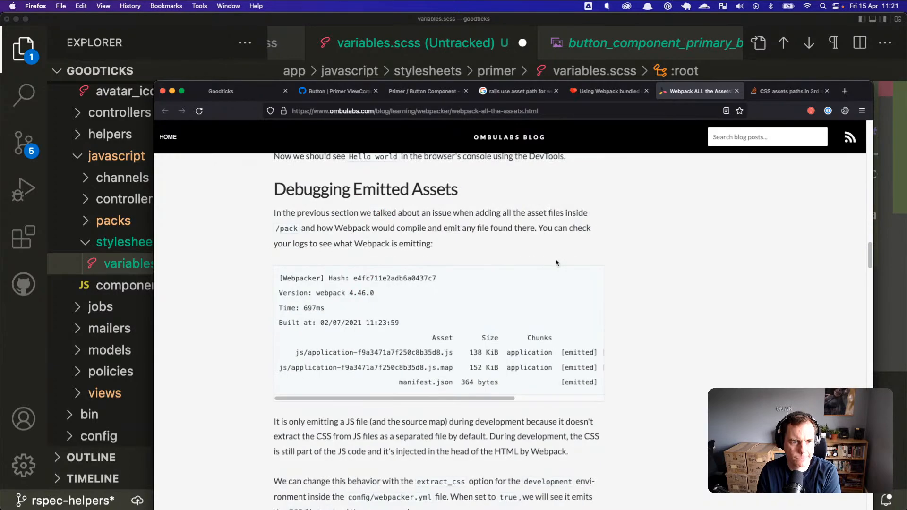
scroll(557, 263, "down", 8)
scroll(557, 260, "up", 10)
scroll(557, 259, "up", 5)
scroll(558, 262, "up", 2)
scroll(559, 262, "up", 7)
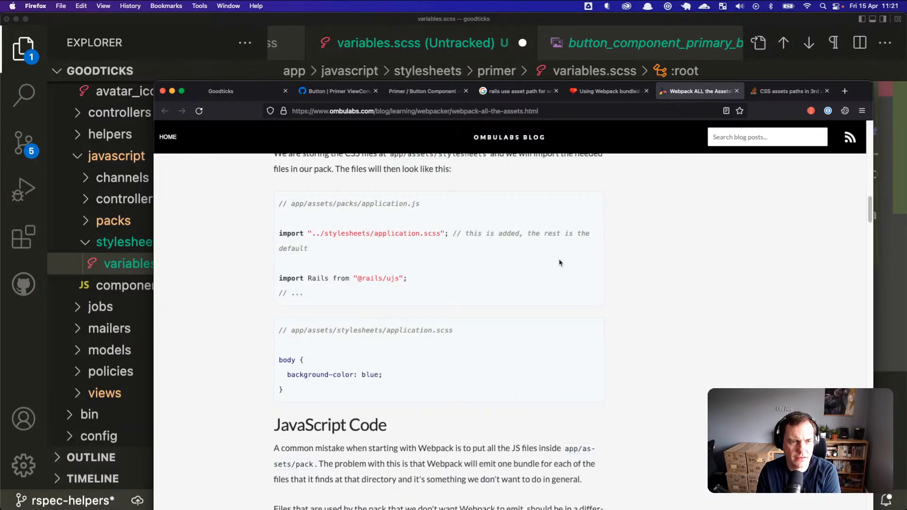
scroll(559, 263, "up", 1)
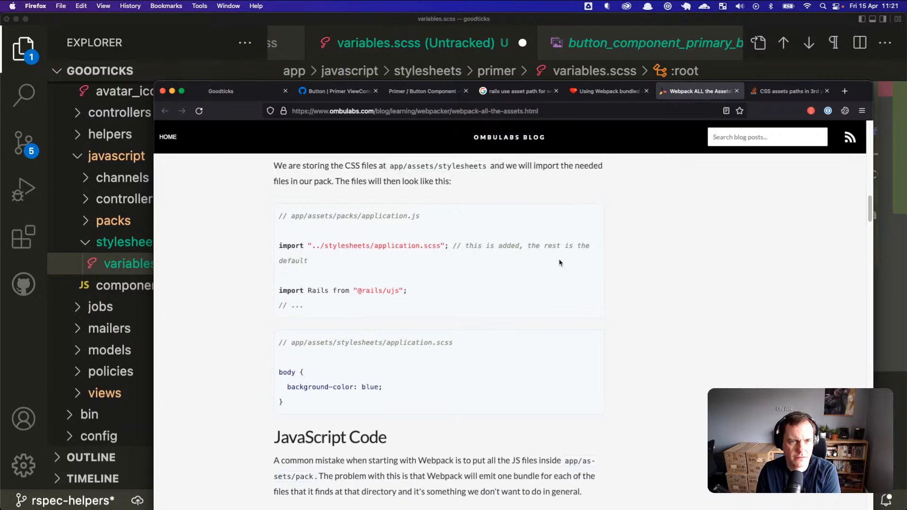
scroll(559, 263, "down", 1)
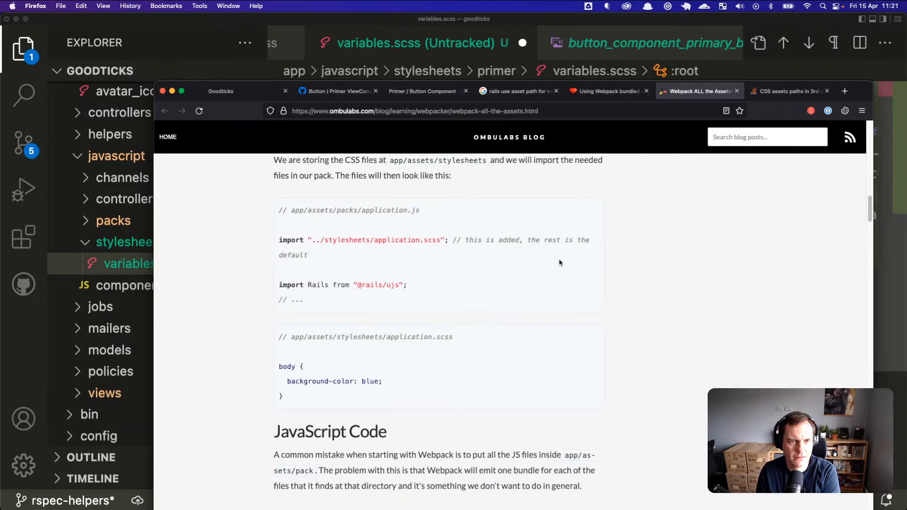
scroll(368, 263, "down", 20)
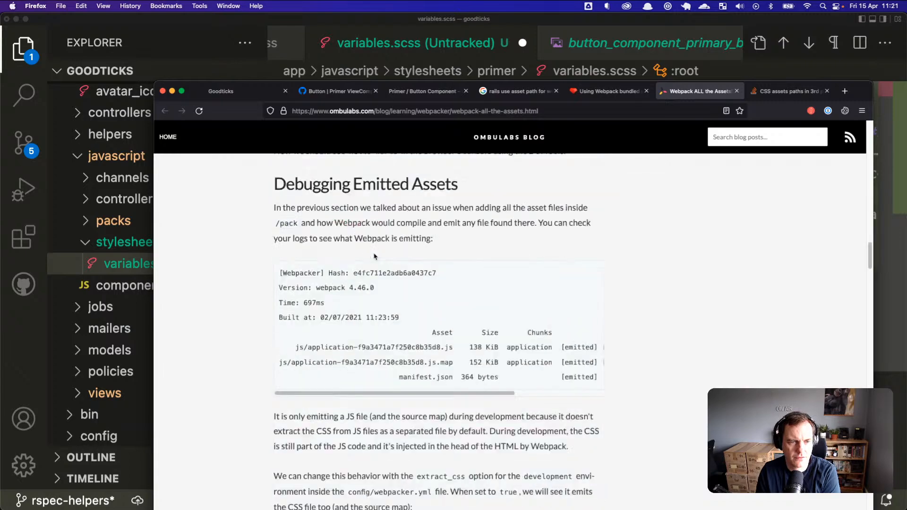
scroll(374, 254, "down", 15)
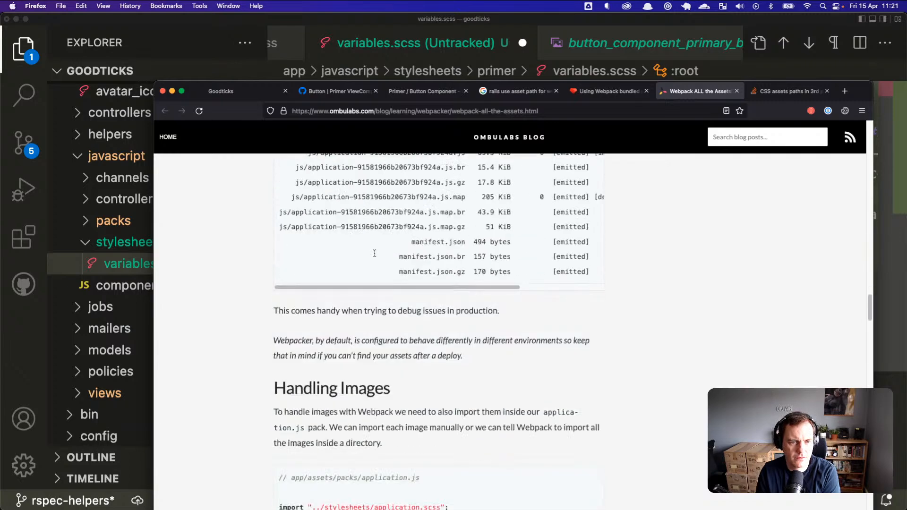
scroll(375, 254, "down", 2)
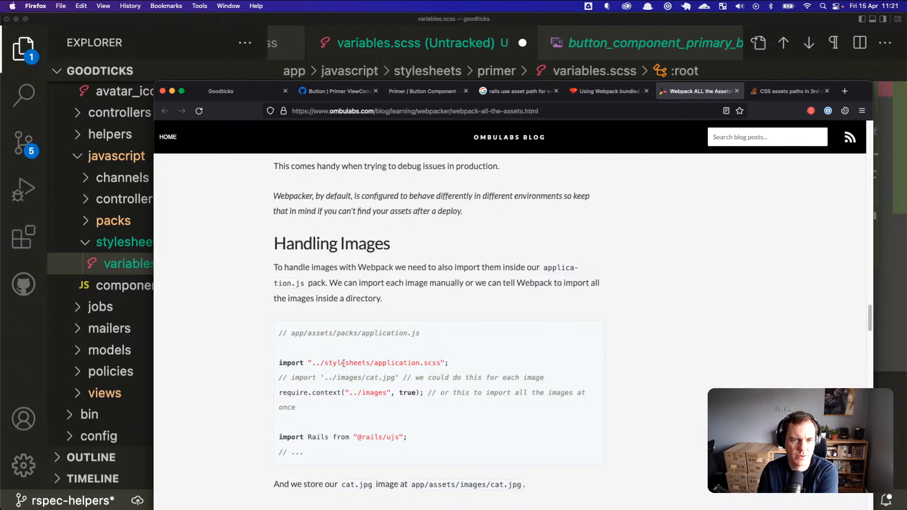
Step: Study the single-image import and require.context images lines in Handling Images
scroll(416, 320, "down", 2)
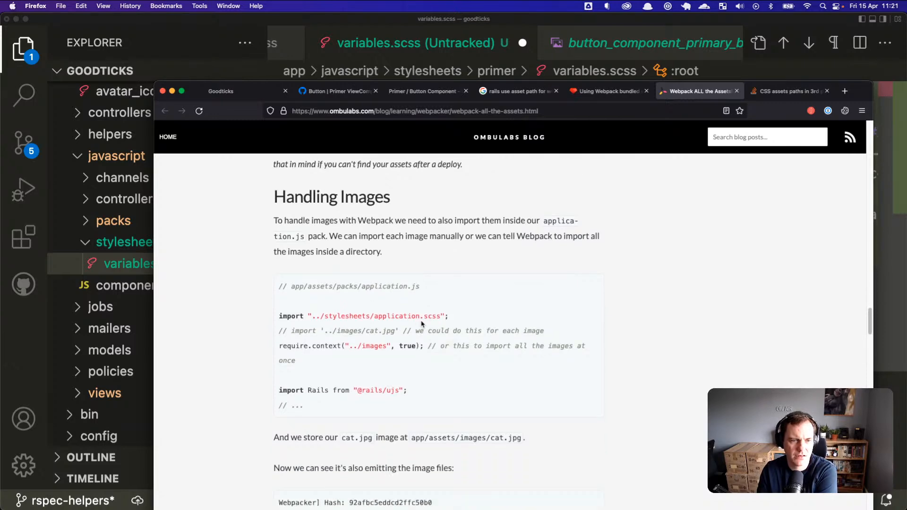
scroll(423, 324, "down", 1)
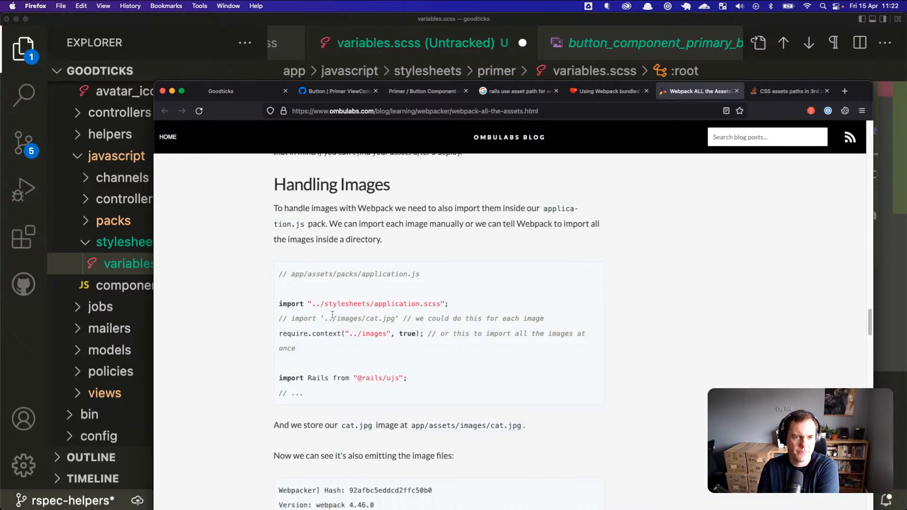
left_click_drag(292, 318, 374, 320)
left_click(372, 320)
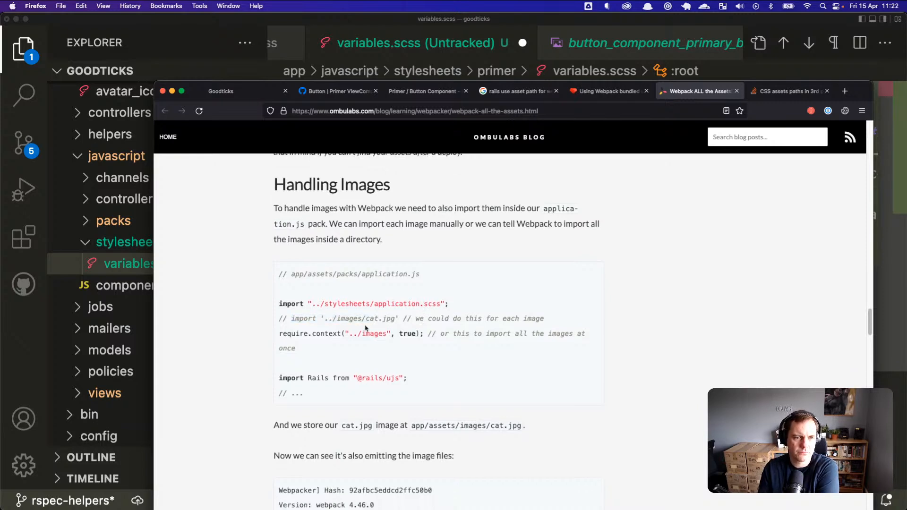
left_click_drag(299, 334, 389, 332)
left_click(401, 332)
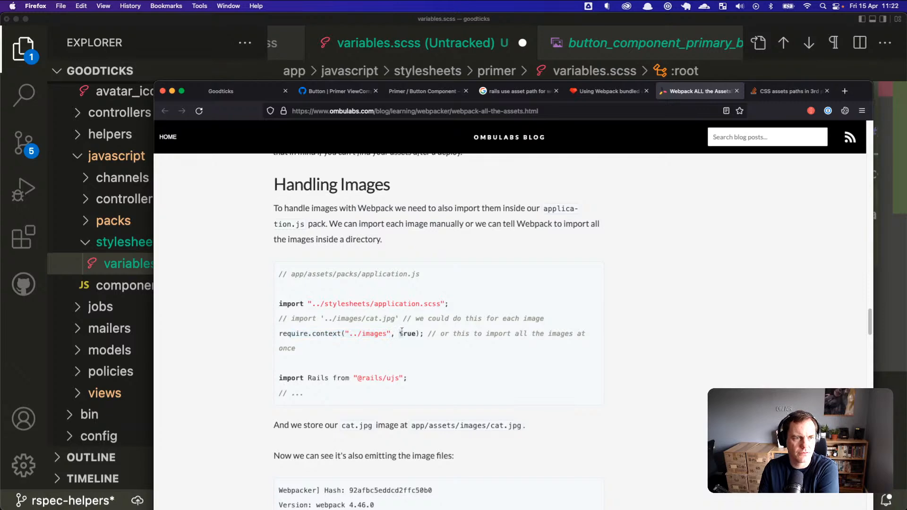
Step: Read on through the fonts section, briefly highlighting its code sample
scroll(420, 349, "down", 2)
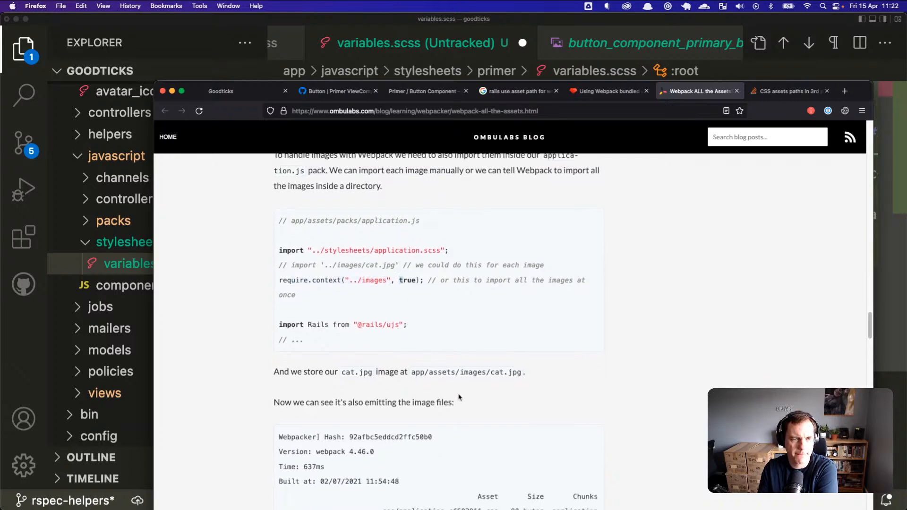
scroll(459, 397, "down", 10)
scroll(458, 395, "down", 1)
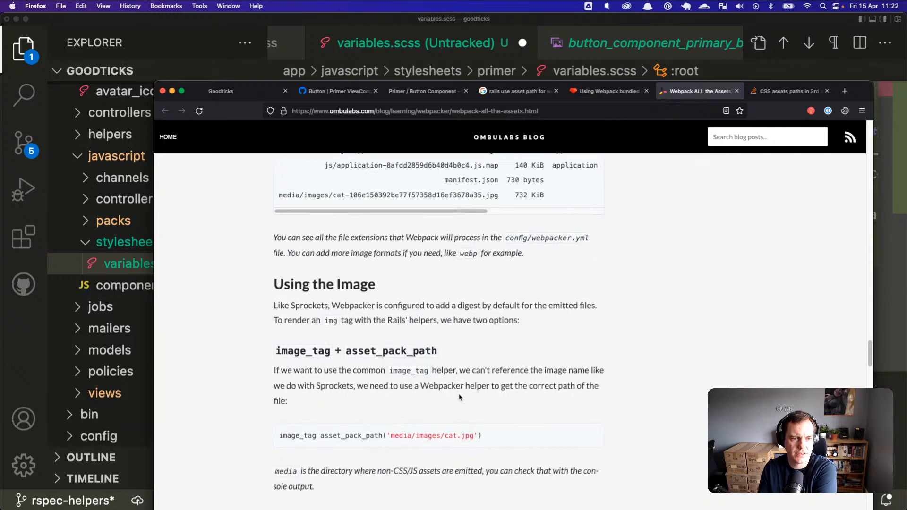
scroll(459, 395, "down", 1)
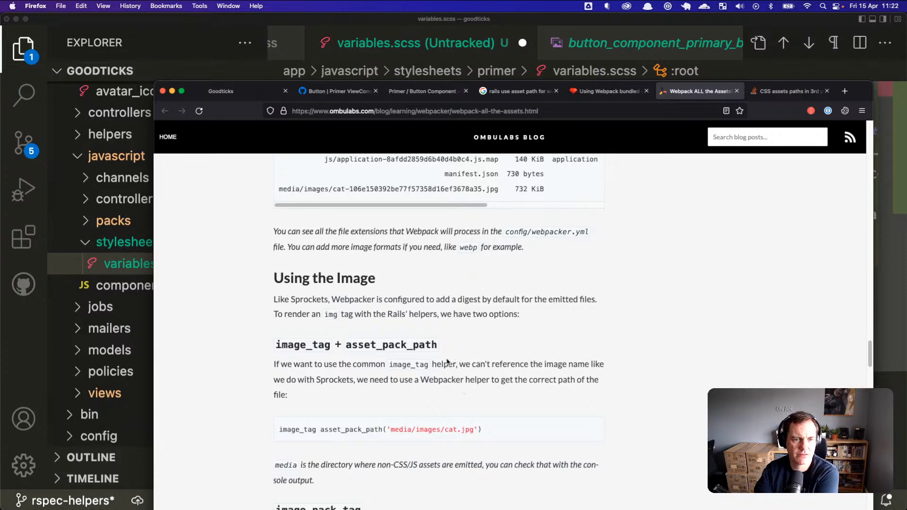
scroll(496, 335, "down", 2)
scroll(514, 330, "down", 1)
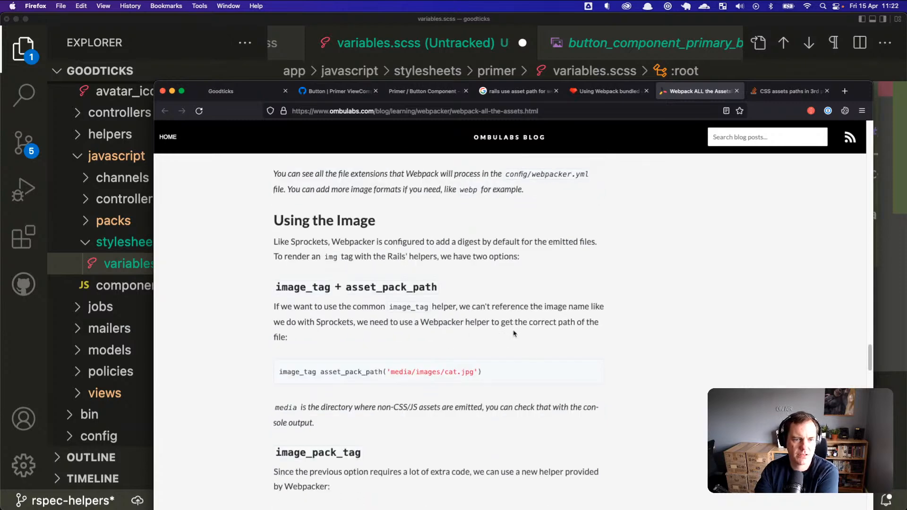
scroll(515, 333, "down", 1)
scroll(531, 325, "down", 1)
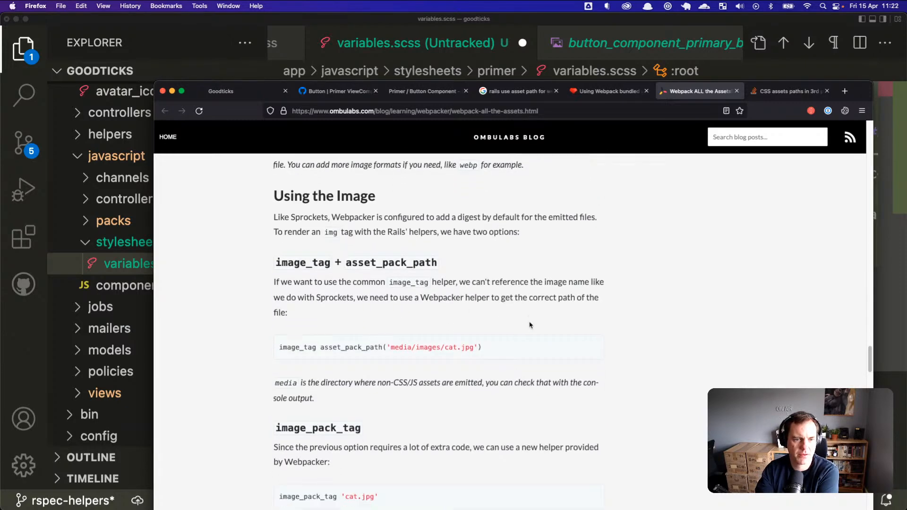
scroll(358, 310, "down", 3)
scroll(359, 310, "down", 5)
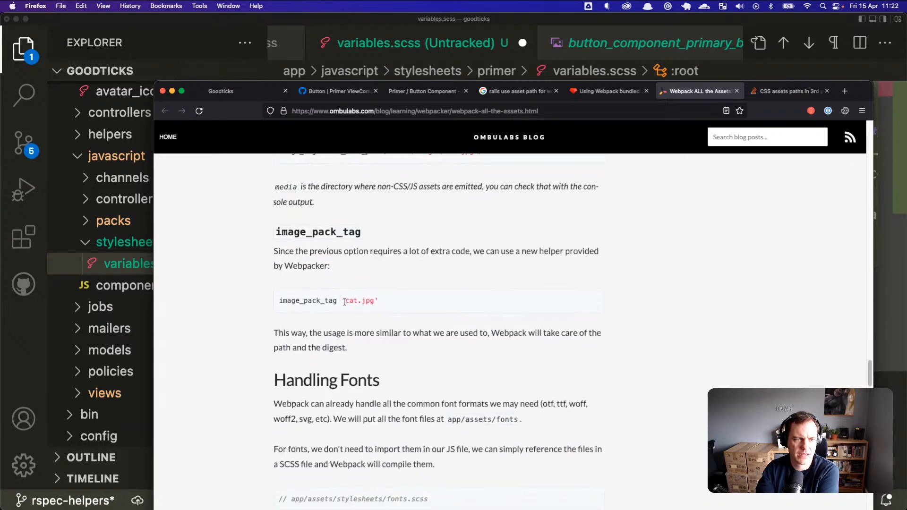
left_click_drag(297, 290, 357, 331)
left_click(363, 325)
Step: Read Handling Videos down to the Conclusion, then shrink the Firefox window and shift it right
scroll(377, 324, "down", 5)
scroll(380, 325, "down", 5)
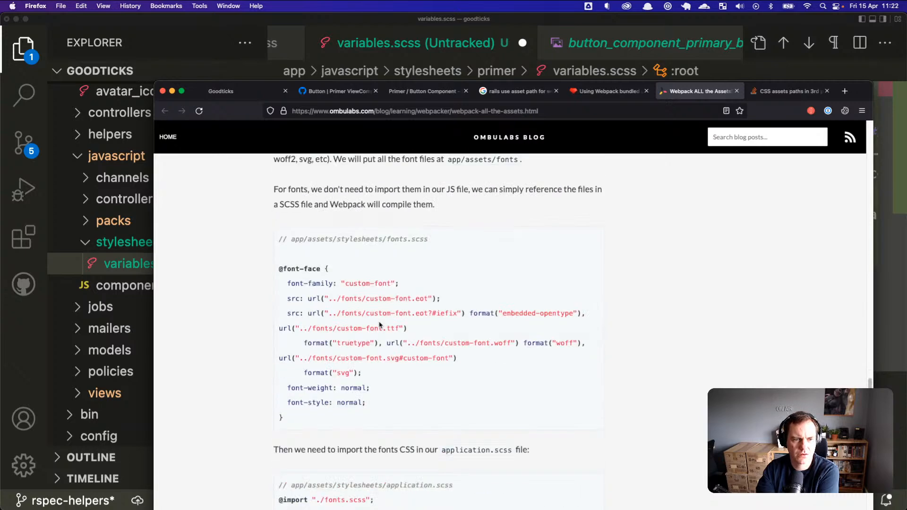
scroll(381, 324, "down", 20)
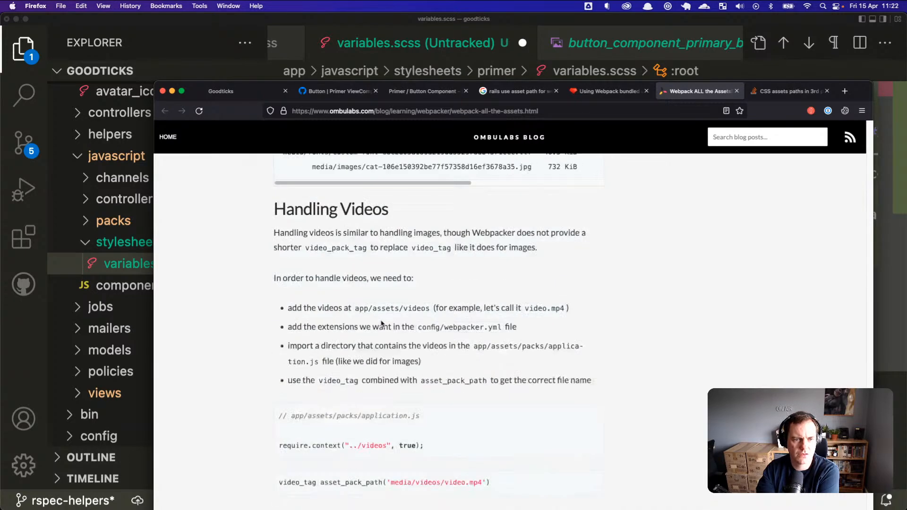
scroll(381, 323, "down", 2)
scroll(381, 322, "down", 20)
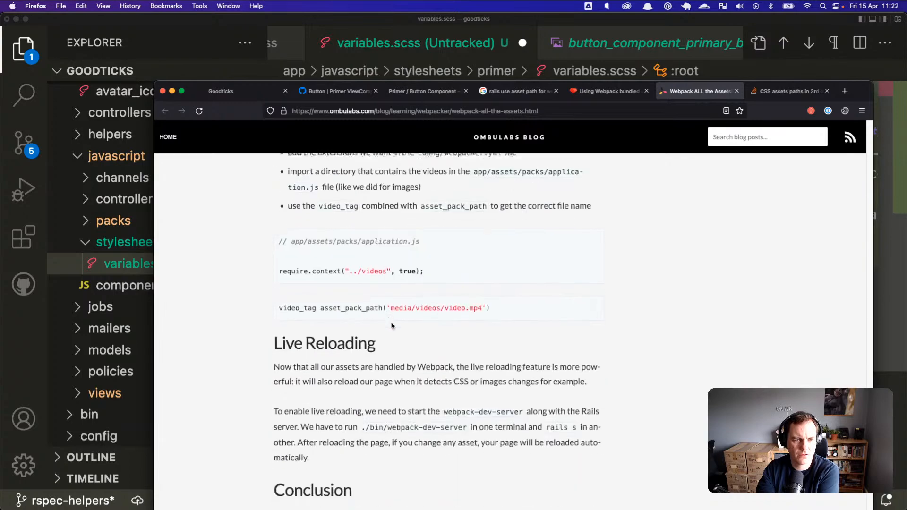
scroll(392, 326, "down", 4)
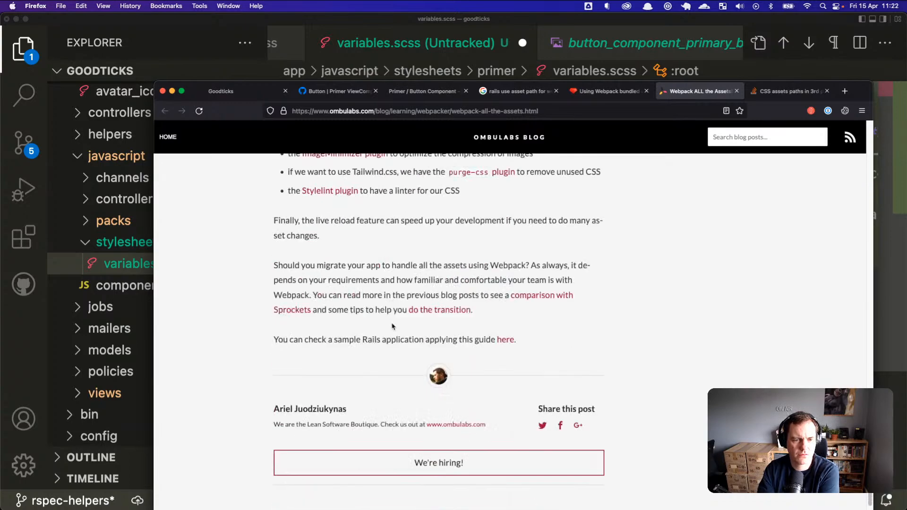
scroll(392, 312, "up", 20)
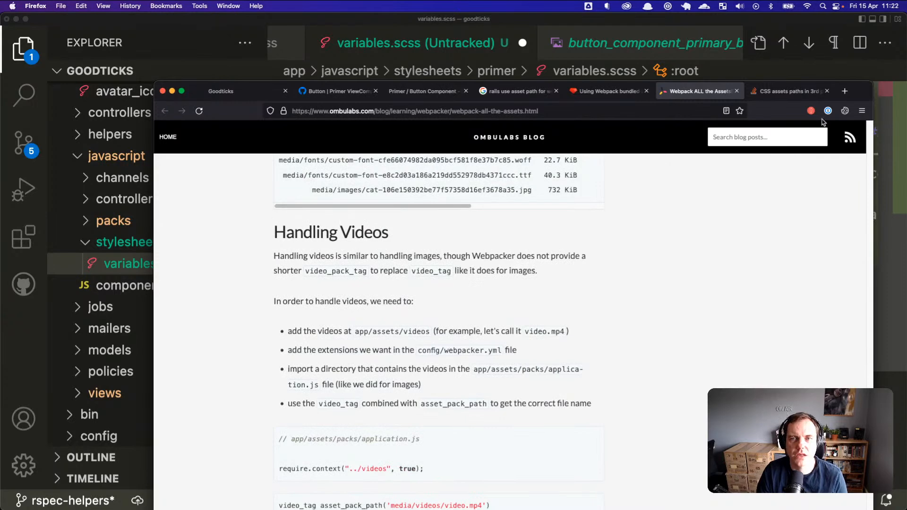
left_click_drag(864, 79, 883, 55)
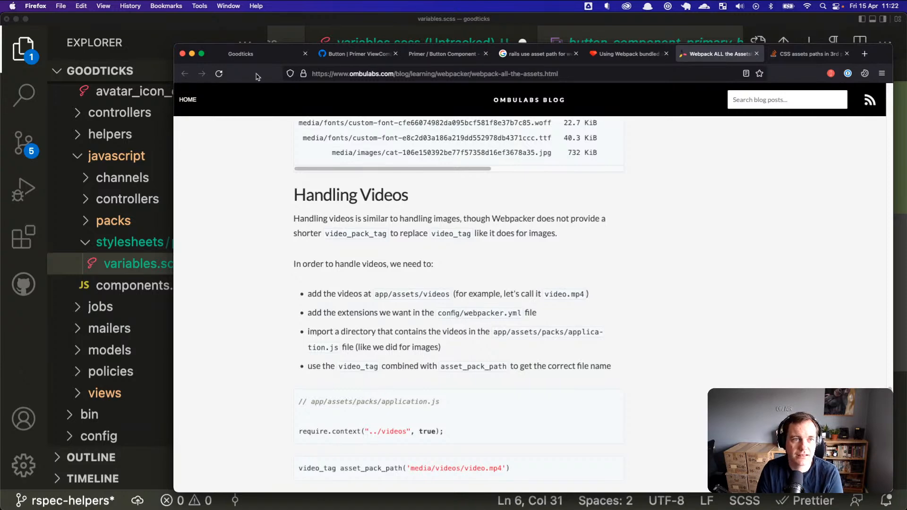
left_click_drag(180, 47, 243, 64)
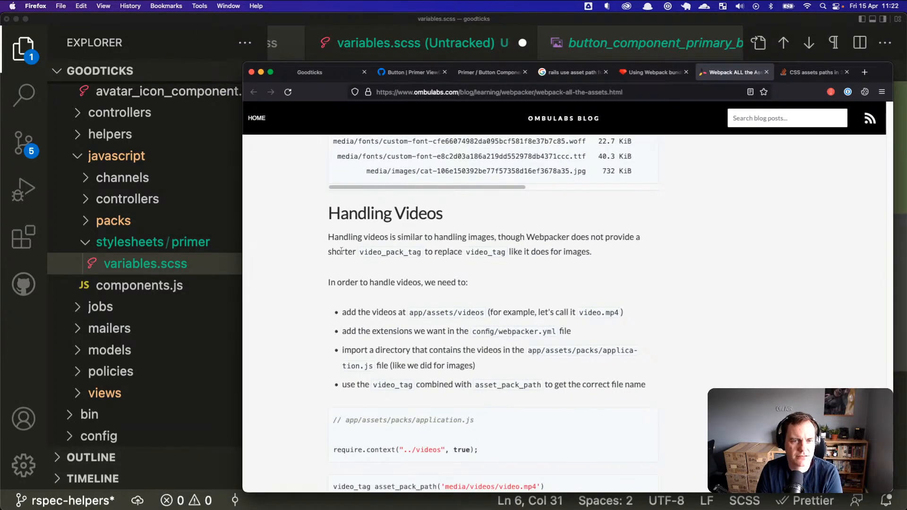
Step: Back in VS Code, put the caret inside the empty url() on the btn-primary-bg line
key("super+Tab")
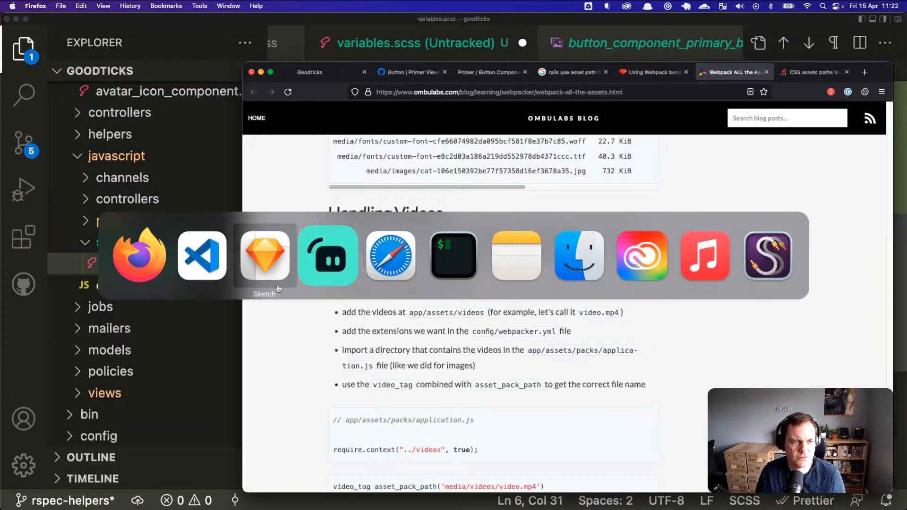
key("super+Tab")
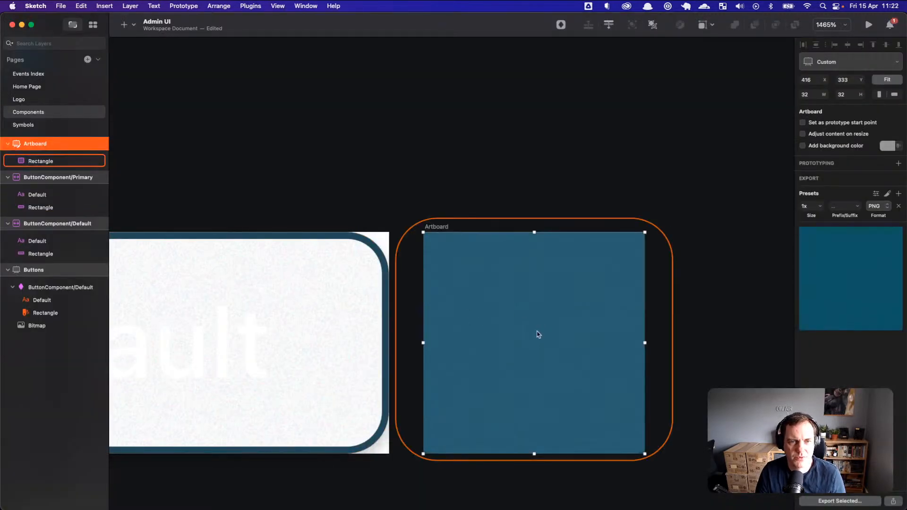
key("super+Tab")
key("Tab")
left_click(737, 195)
left_click(787, 194)
left_click(802, 193)
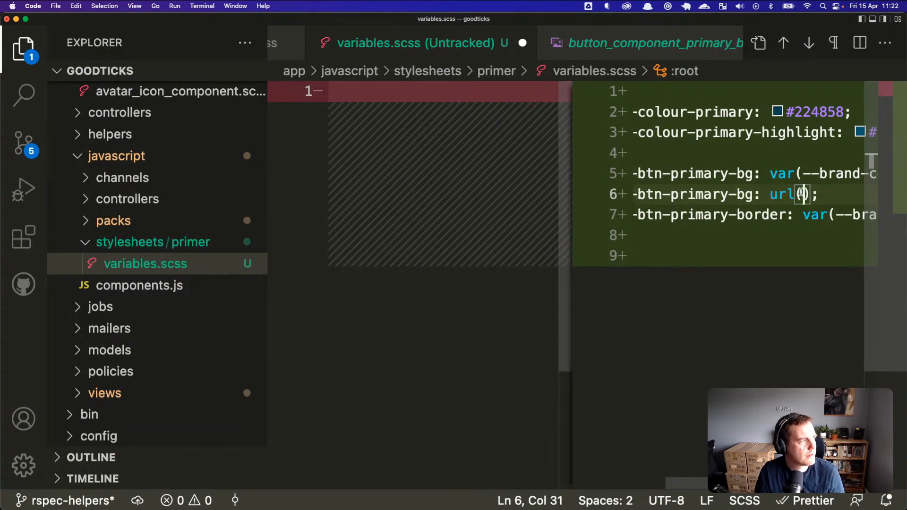
Step: Check global.scss, then create a new 'images' folder inside app/javascript
scroll(112, 156, "up", 10)
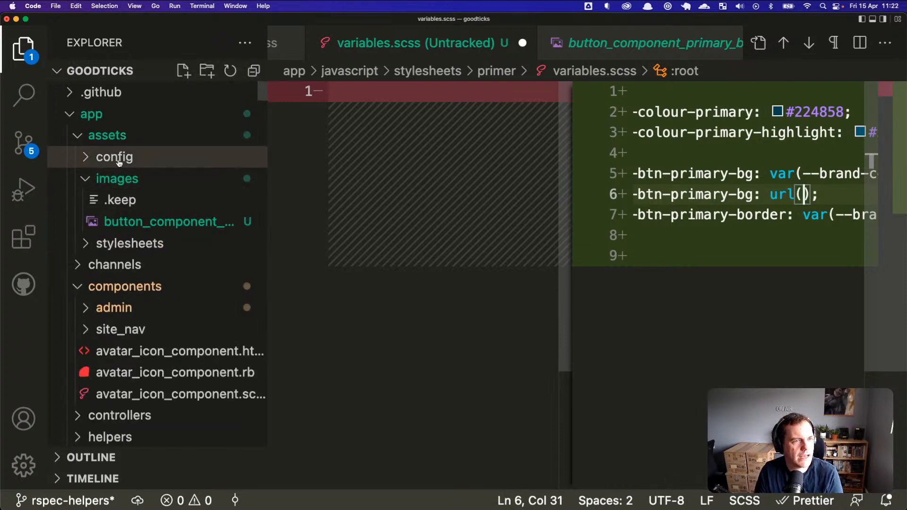
left_click(118, 178)
left_click(122, 200)
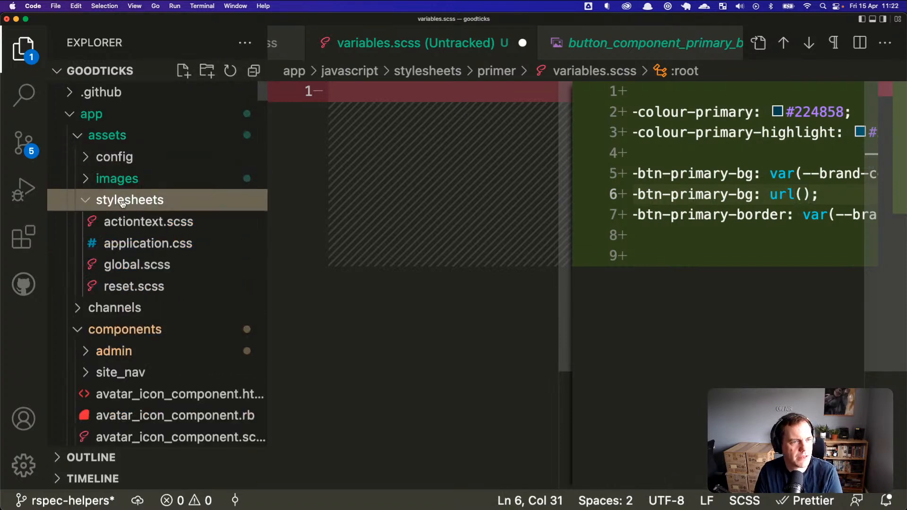
left_click(133, 267)
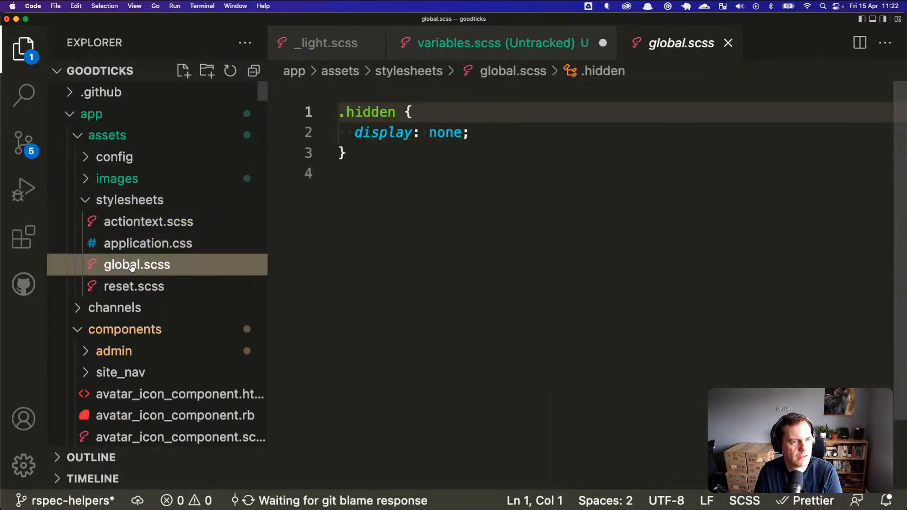
left_click(100, 208)
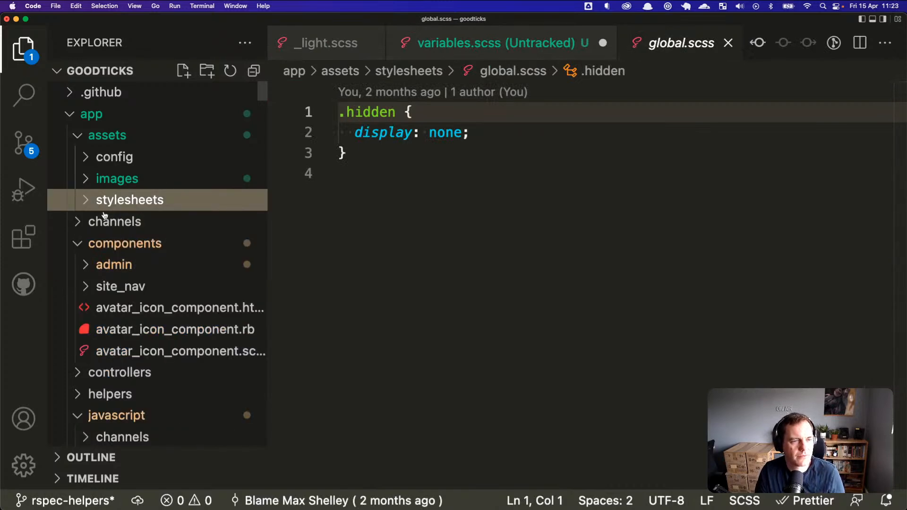
left_click(81, 245)
scroll(119, 319, "down", 2)
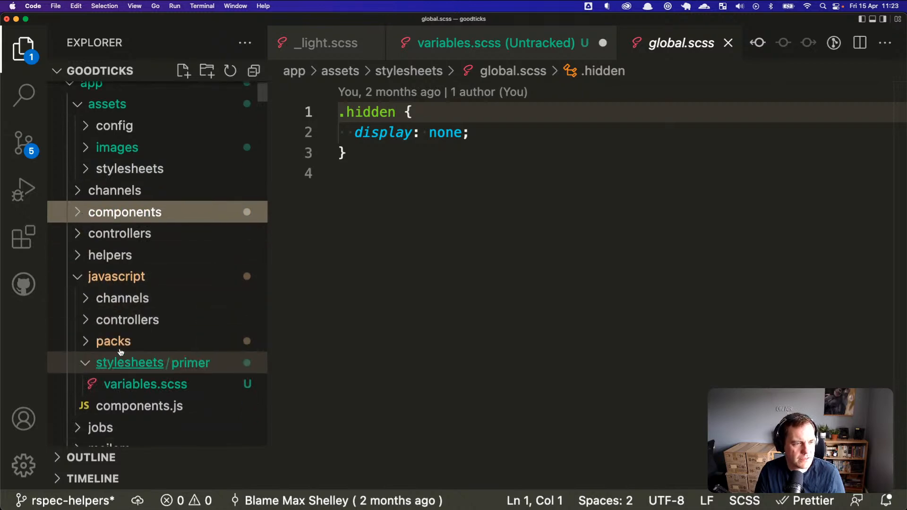
right_click(132, 276)
key("Escape")
type("images")
key("Return")
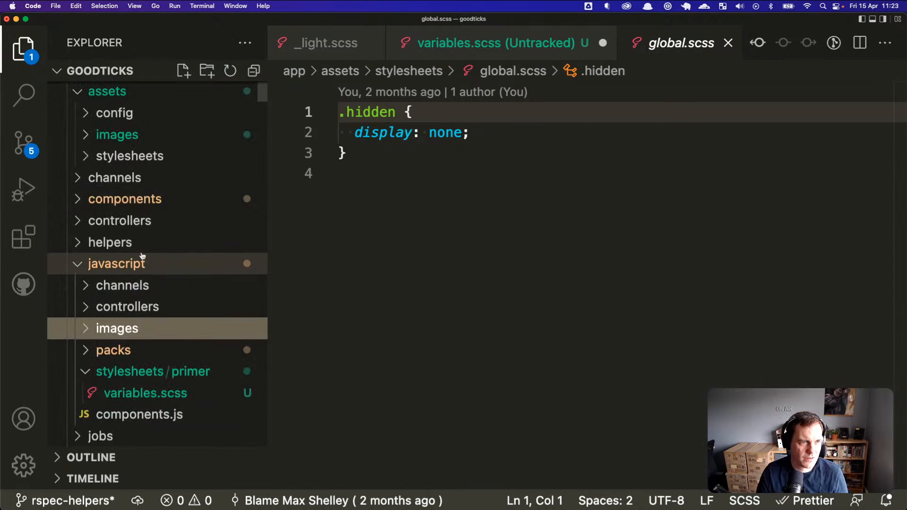
Step: Paste a copy of button_component_primary_bg.png from assets/images into app/javascript/images
left_click(127, 199)
left_click(128, 199)
left_click(126, 137)
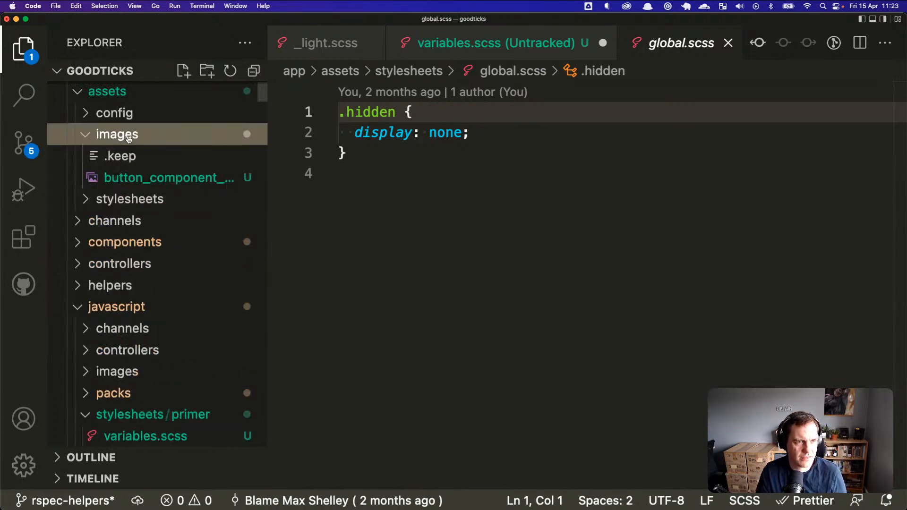
left_click(136, 184)
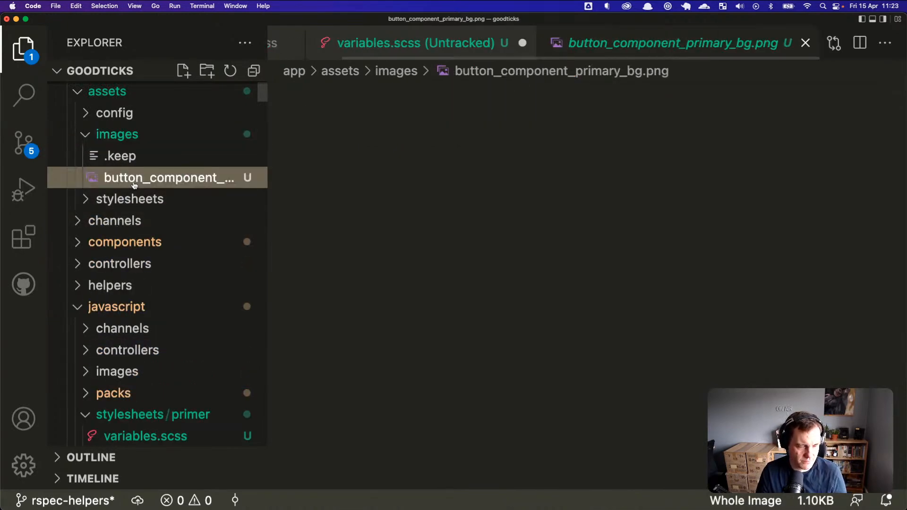
left_click(125, 372)
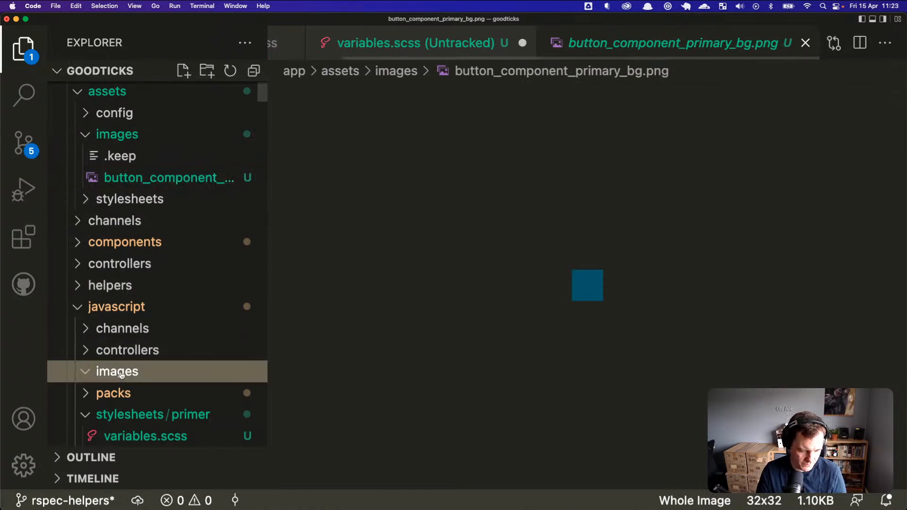
key("super+v")
scroll(134, 350, "down", 5)
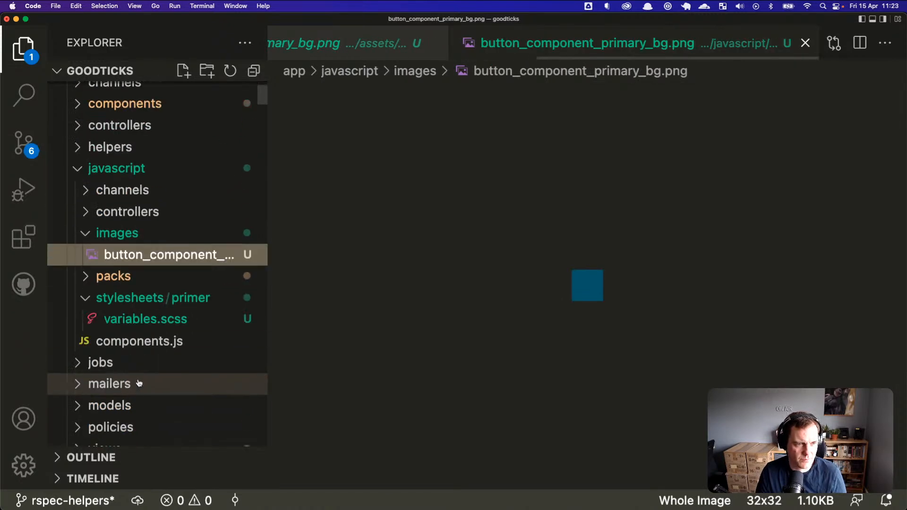
Step: Open packs/application.js and duplicate the controllers require.context line below Stimulus.load
left_click(123, 279)
left_click(125, 297)
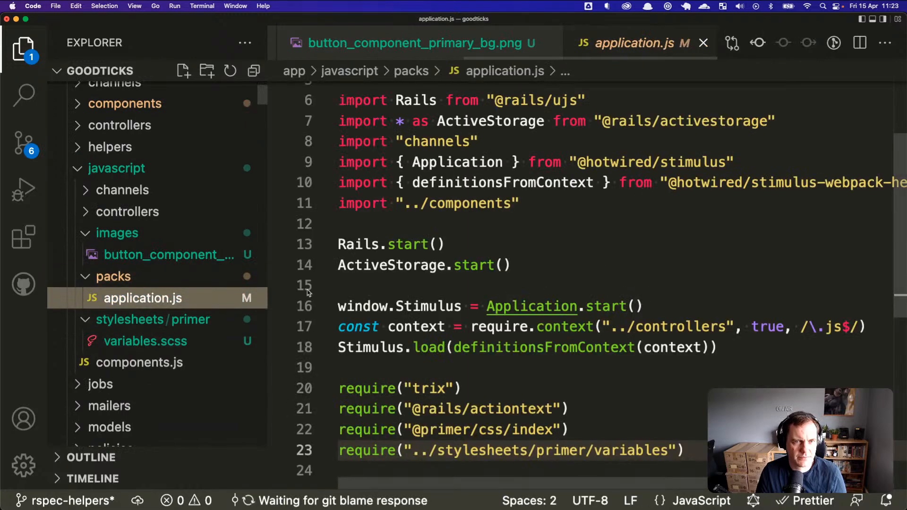
scroll(406, 353, "down", 3)
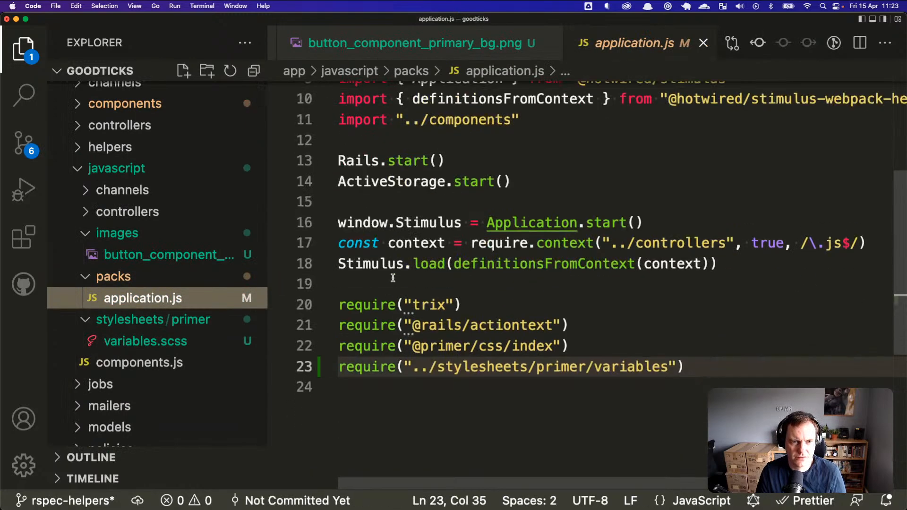
left_click(417, 242)
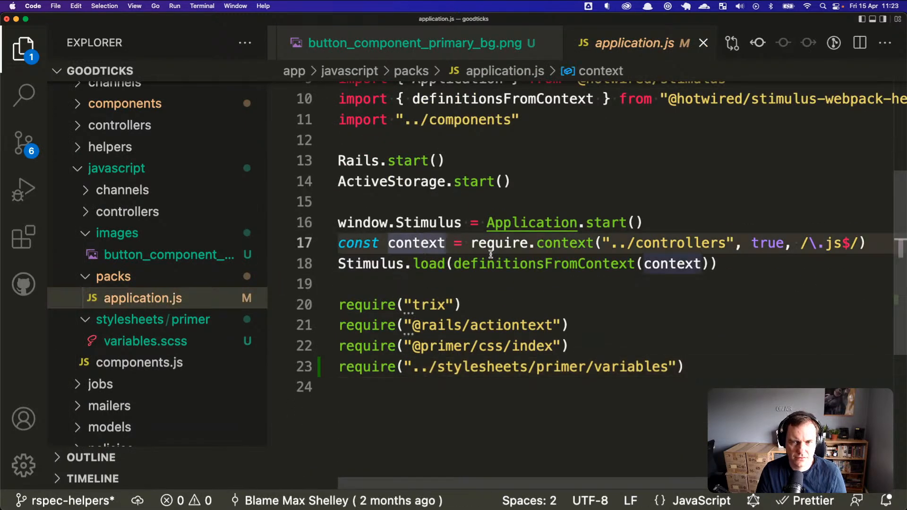
key("shift+alt+Down")
key("alt+Down")
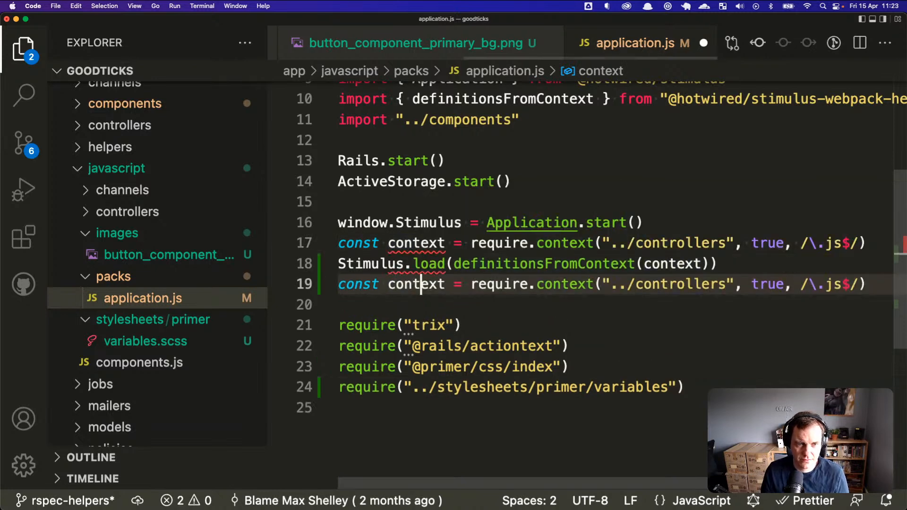
key("alt+Right")
key("alt+Right")
key("alt+Right")
Step: In the Webpack blog, enlarge the text and select the example line requiring the images folder
key("super+Tab")
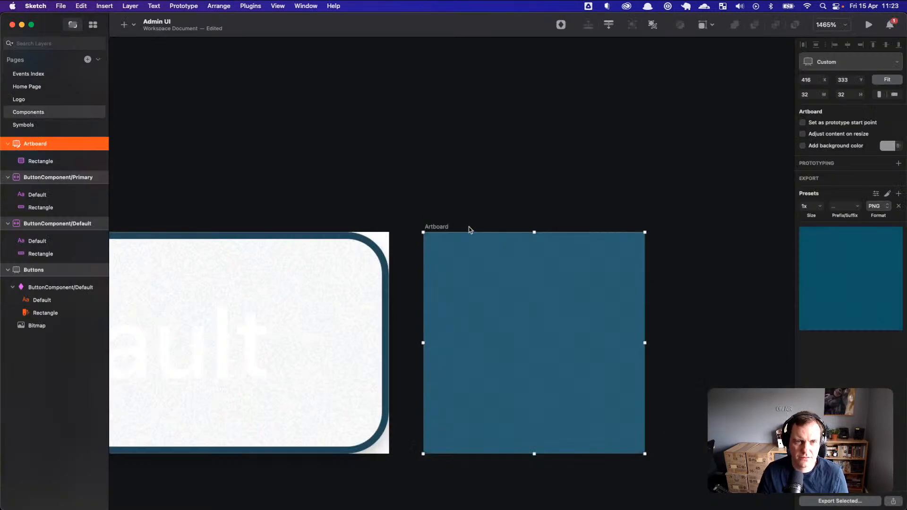
key("super+Tab")
key("super+Tab")
scroll(515, 306, "up", 4)
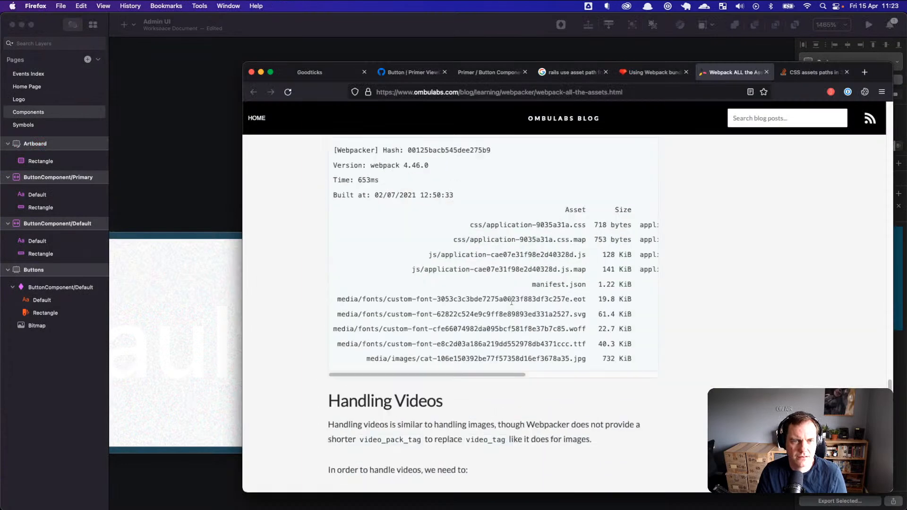
key("super+equal")
key("super+equal")
key("super+equal")
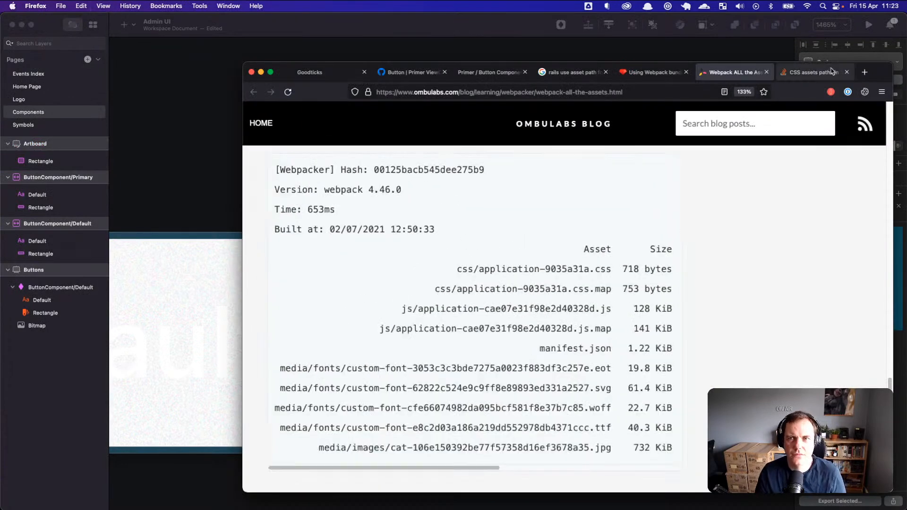
left_click_drag(886, 76, 753, 51)
scroll(377, 208, "up", 6)
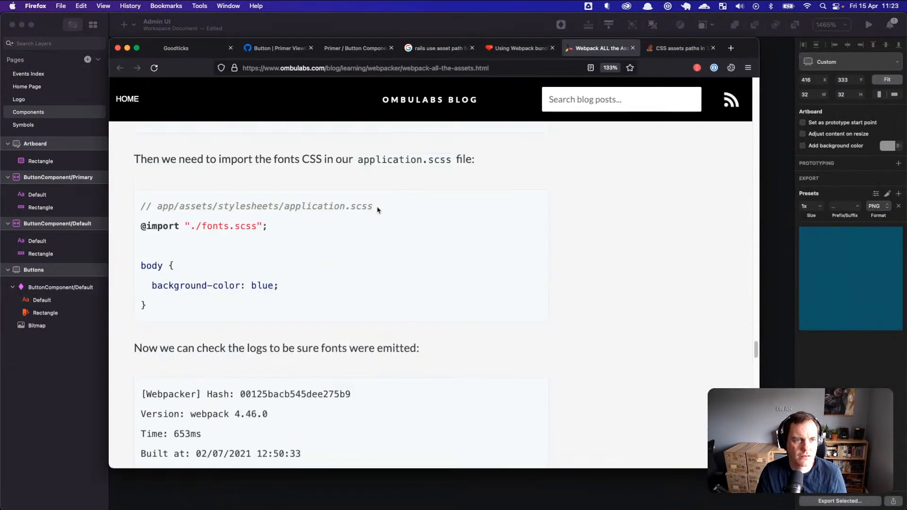
scroll(358, 236, "up", 10)
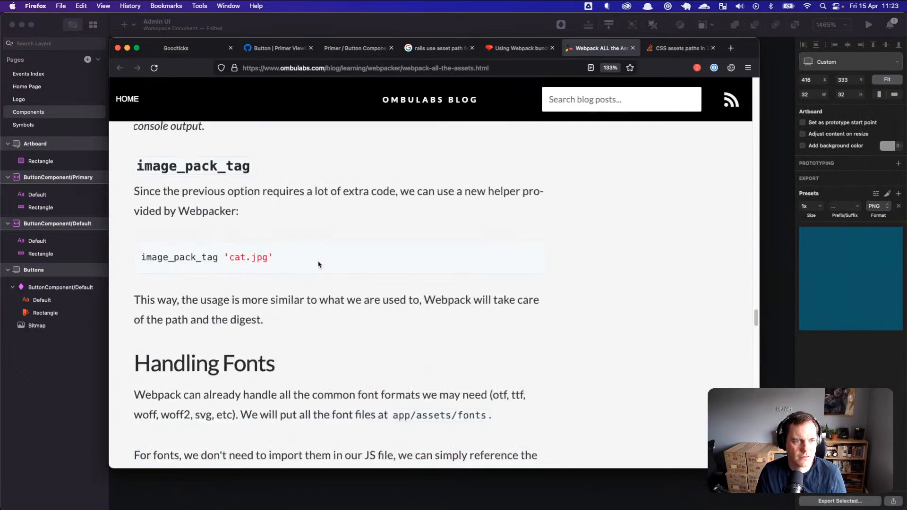
scroll(320, 265, "up", 10)
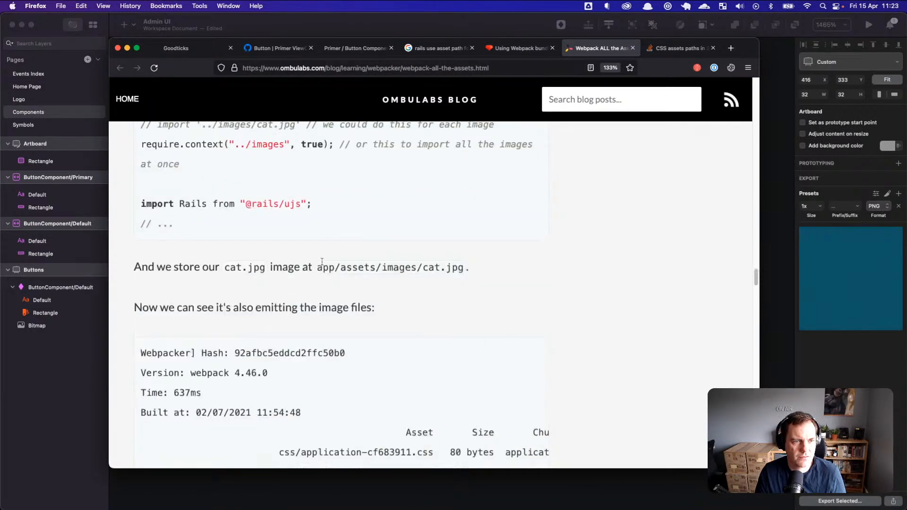
scroll(322, 261, "up", 5)
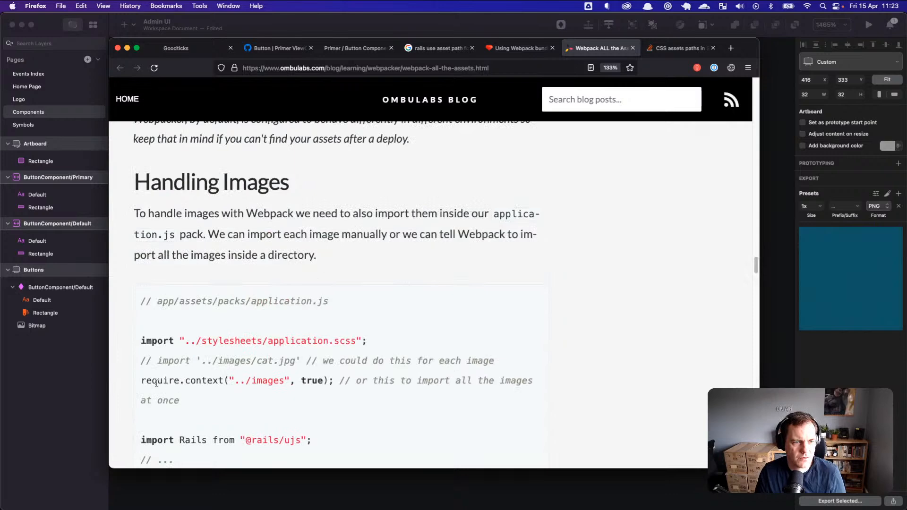
left_click_drag(142, 380, 336, 380)
key("super+c")
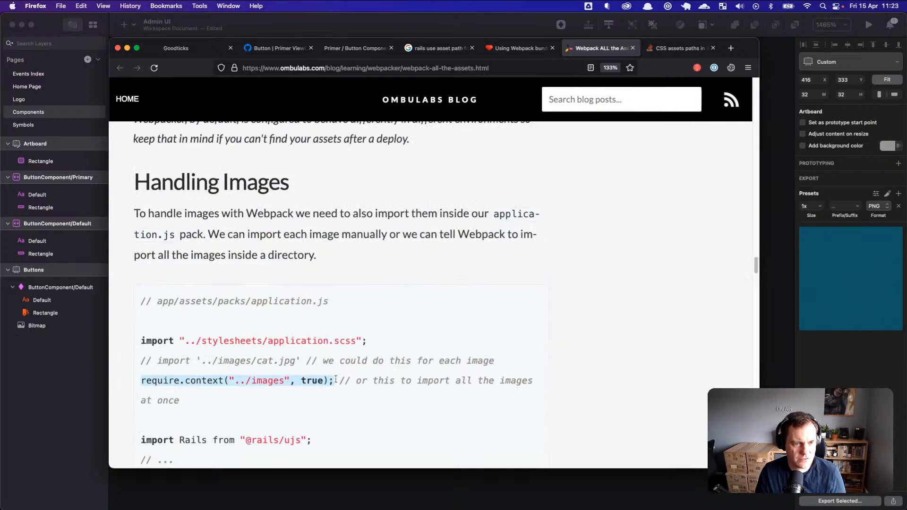
Step: Replace the duplicated line with require.context("../images", true); and save application.js
key("super+Tab")
key("super+Tab")
key("super+Tab")
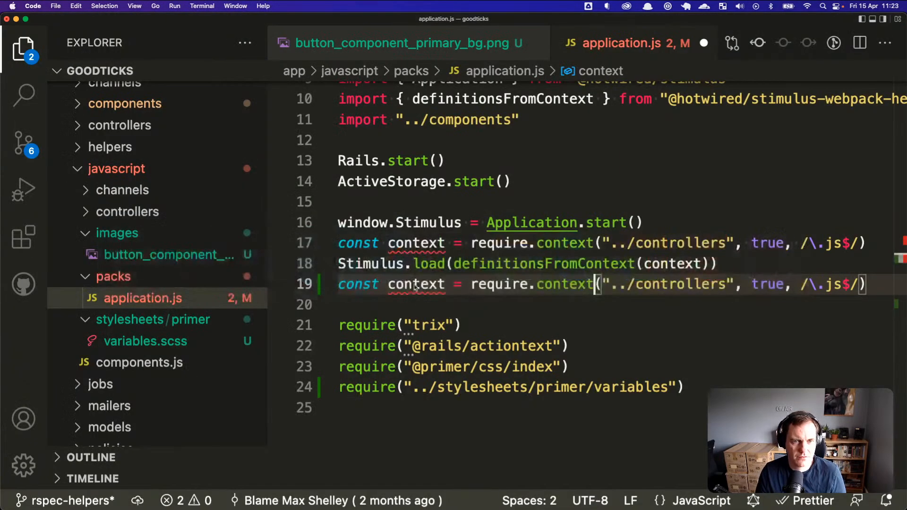
key("super+shift+Left")
key("super+v")
key("super+Left")
key("Return")
key("super+s")
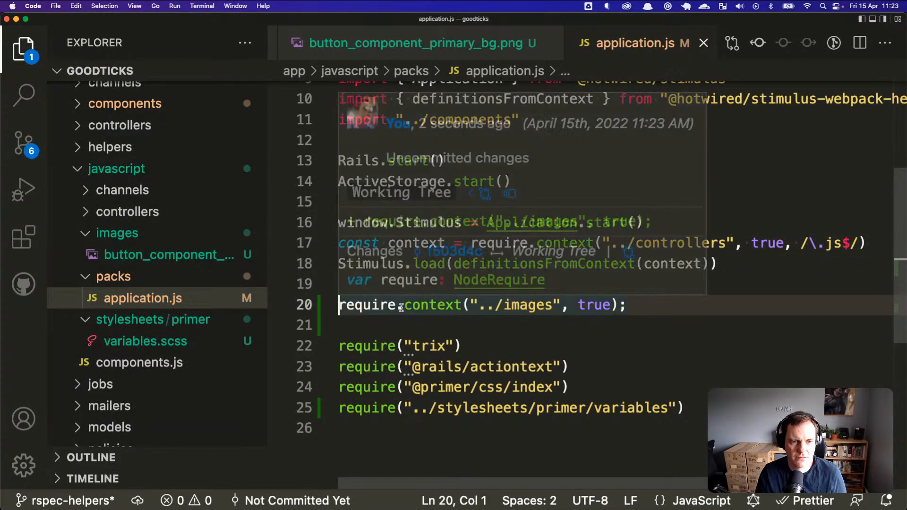
Step: Open variables.scss, adding then undoing blank lines above the :root block
key("super+Tab")
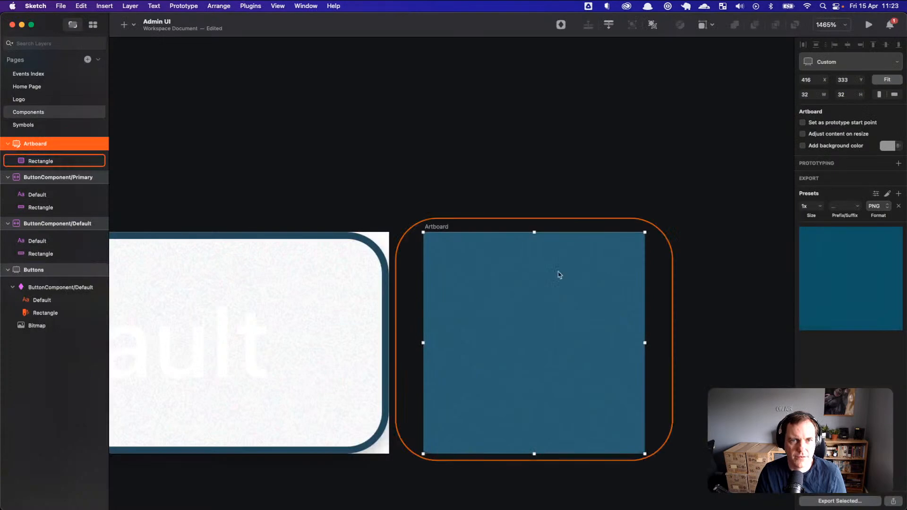
key("super+Tab")
key("super+Tab")
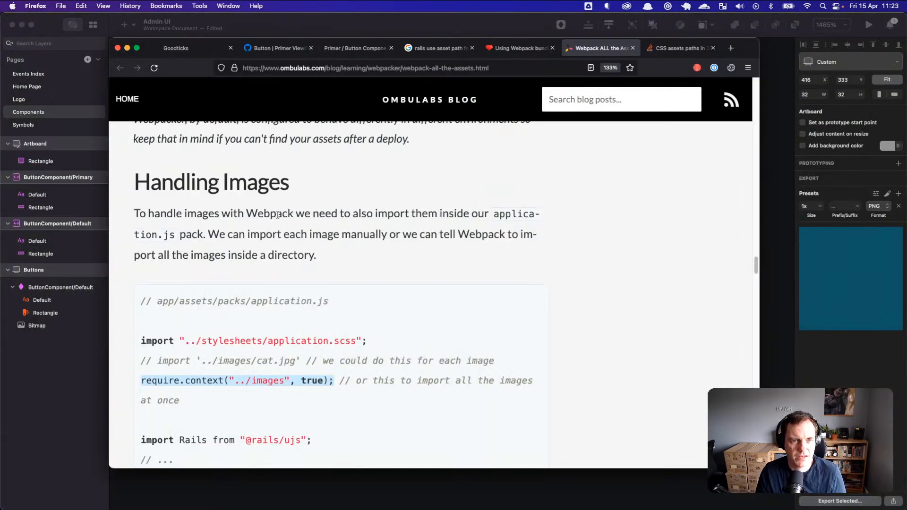
key("super+Tab")
key("super+Tab")
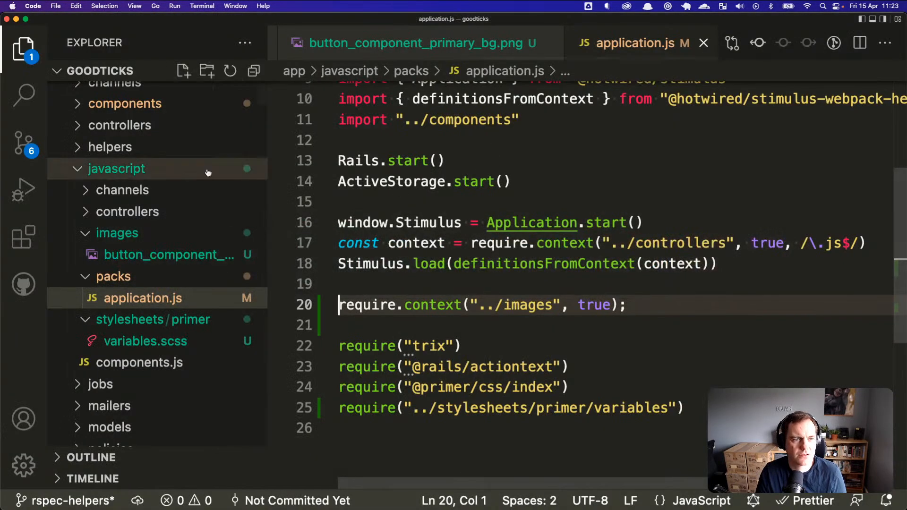
left_click(222, 337)
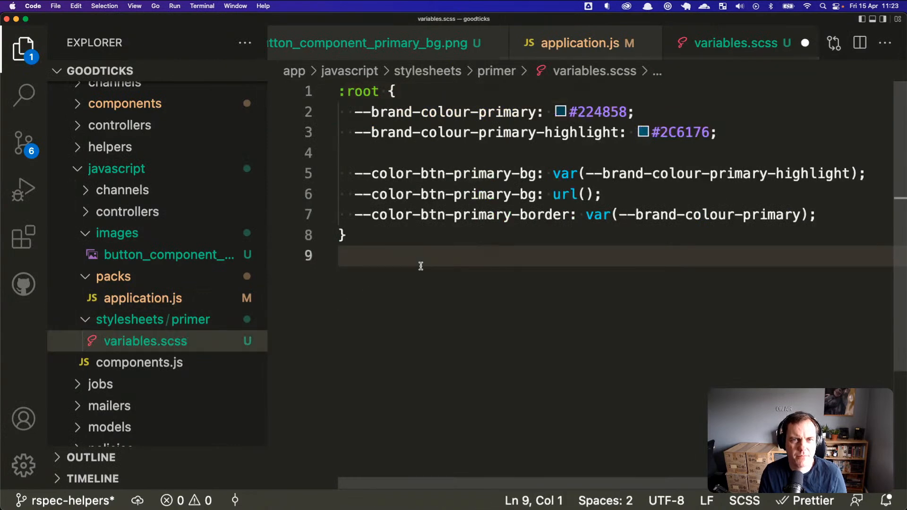
key("super+Up")
key("Return")
key("Return")
key("Up")
key("Up")
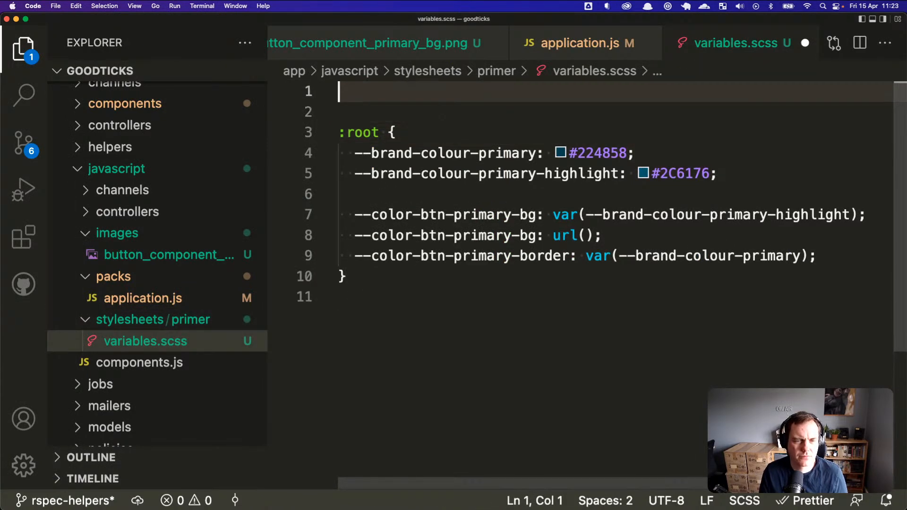
key("super+z")
key("super+Tab")
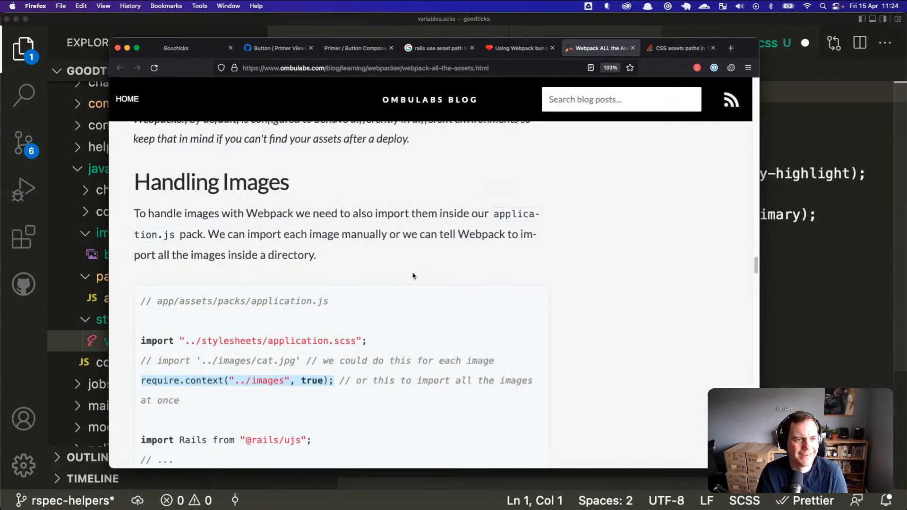
Step: Read down the React on Rails docs, highlighting the asset_pack_path call in the example
scroll(415, 281, "down", 3)
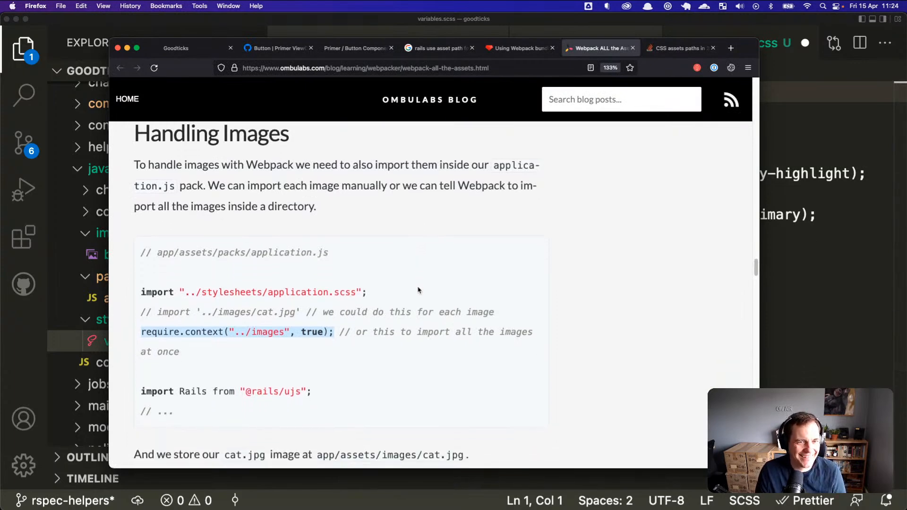
scroll(418, 290, "down", 6)
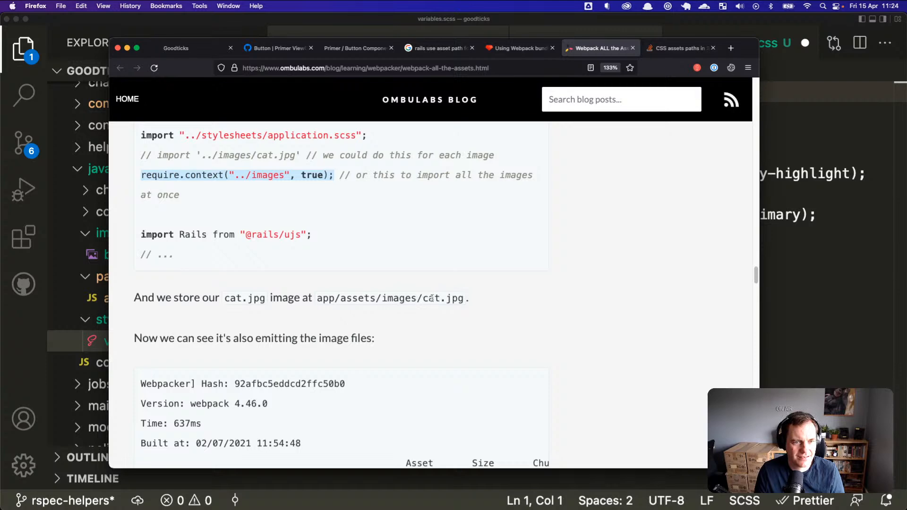
scroll(392, 312, "down", 10)
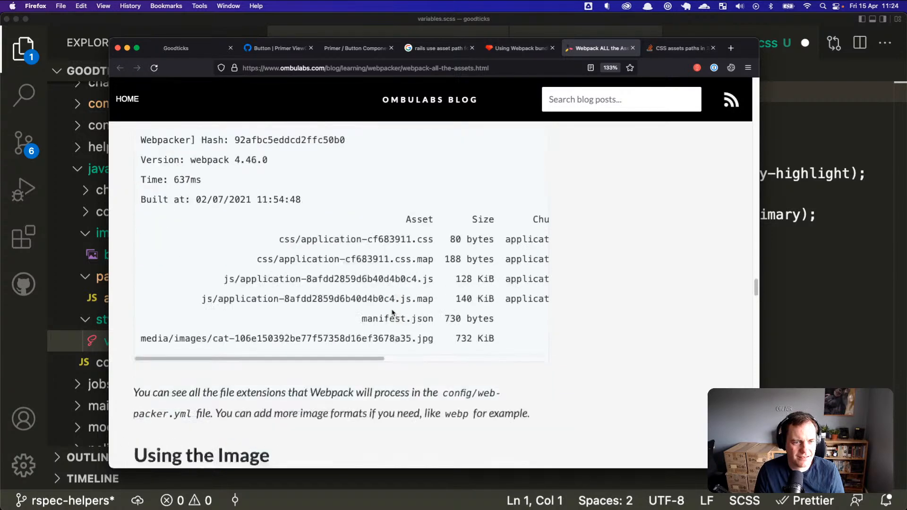
scroll(392, 309, "down", 8)
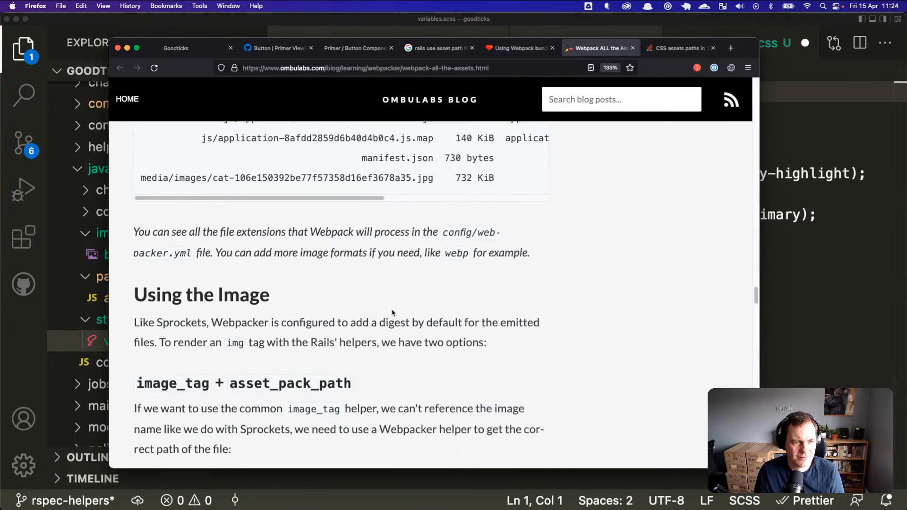
scroll(345, 328, "down", 1)
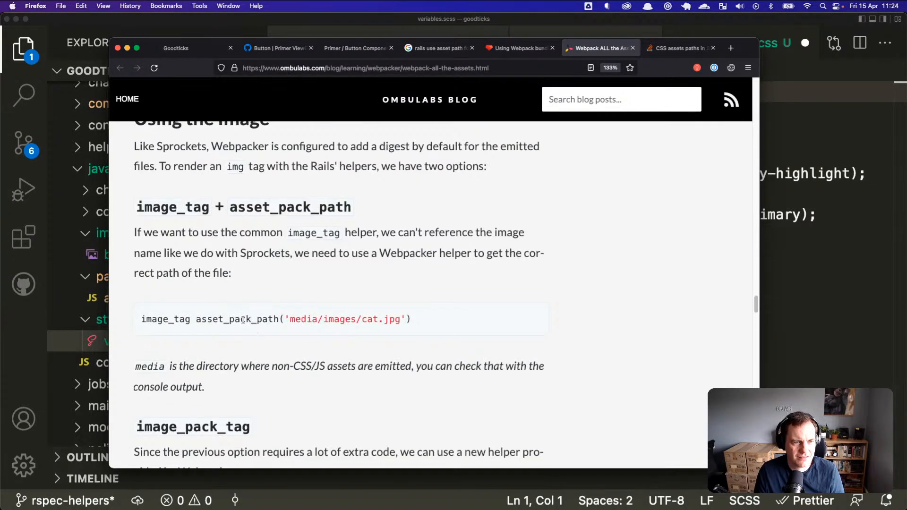
left_click_drag(198, 319, 412, 319)
scroll(427, 347, "down", 6)
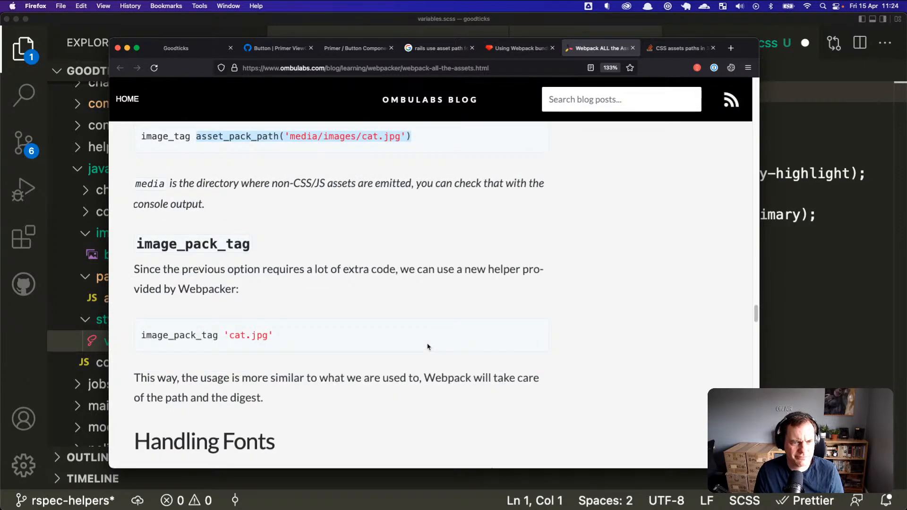
scroll(427, 347, "down", 2)
left_click_drag(204, 236, 239, 322)
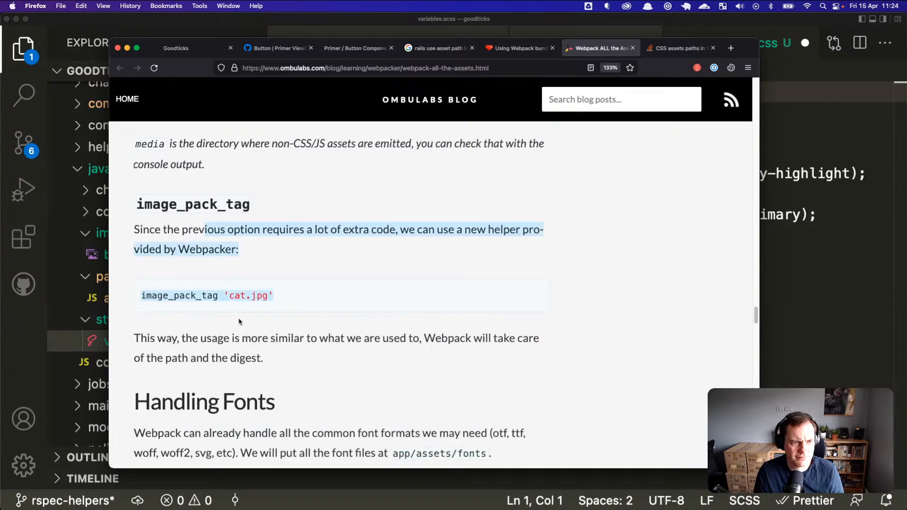
left_click(239, 323)
scroll(259, 327, "down", 10)
Step: Read through the page on using Webpack bundled assets and its code example
left_click(515, 49)
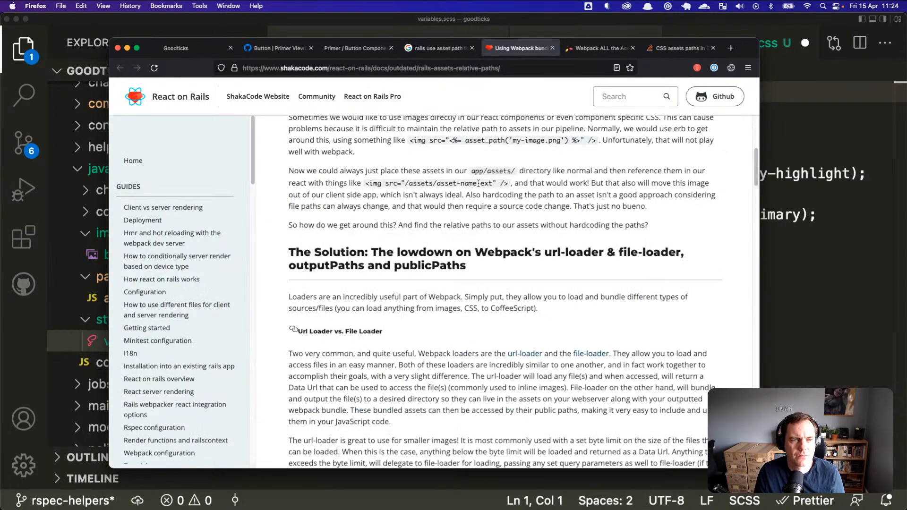
scroll(478, 183, "down", 15)
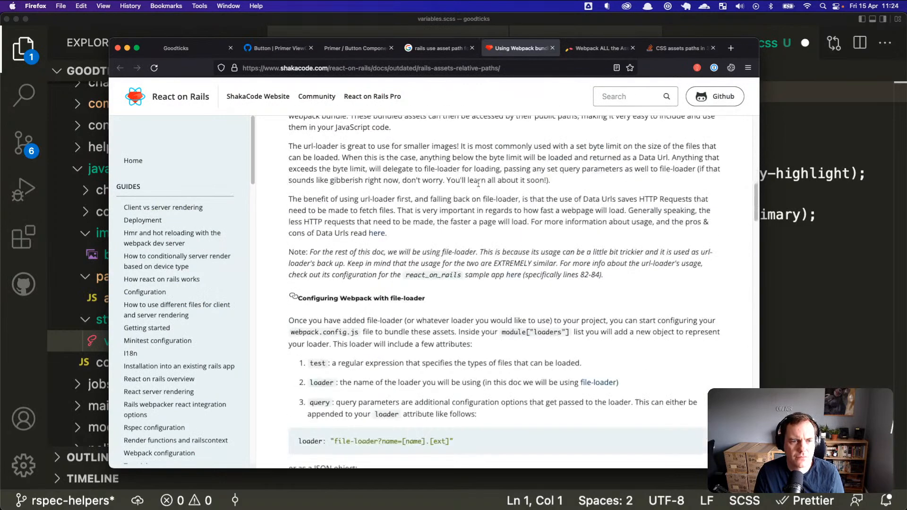
scroll(484, 225, "down", 5)
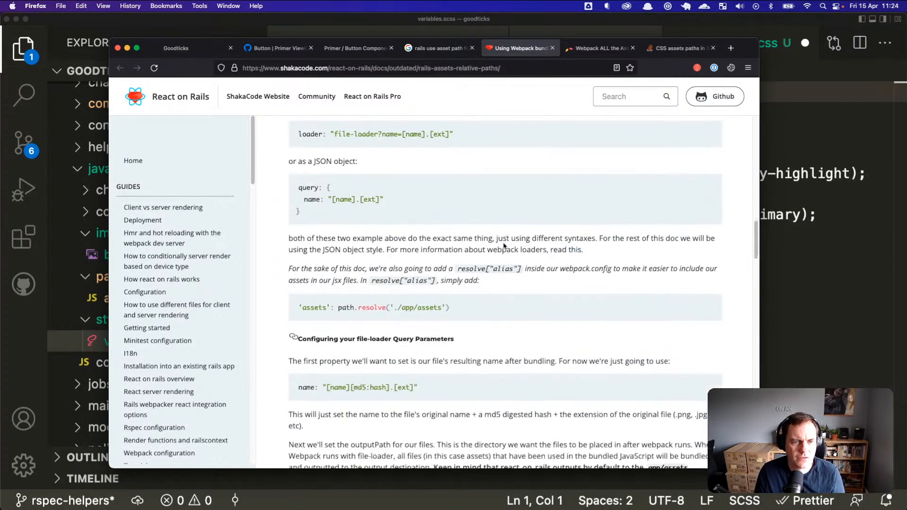
scroll(496, 244, "down", 10)
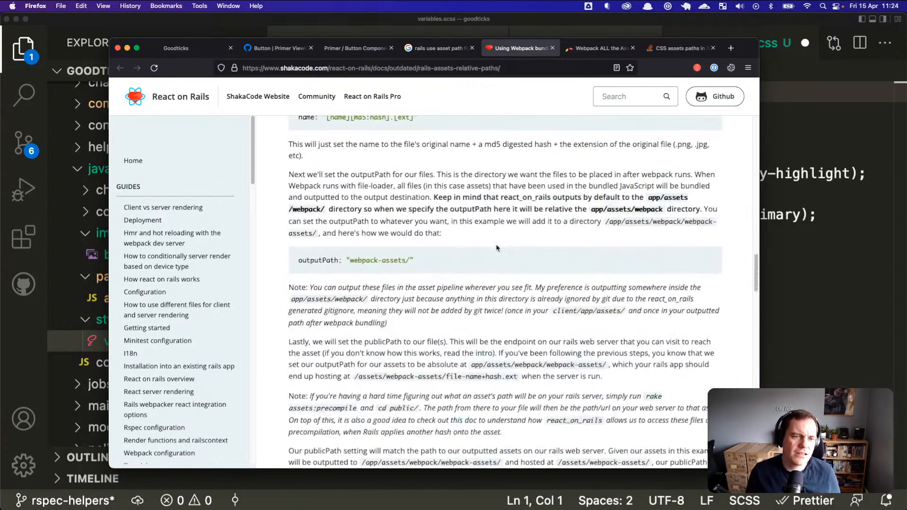
scroll(502, 249, "down", 3)
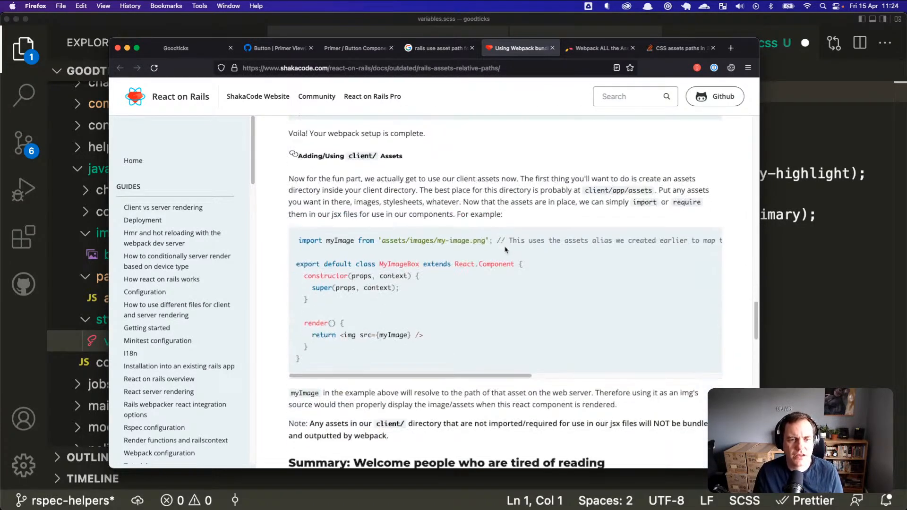
left_click_drag(310, 225, 470, 228)
left_click(441, 279)
scroll(432, 302, "down", 1)
scroll(441, 312, "down", 4)
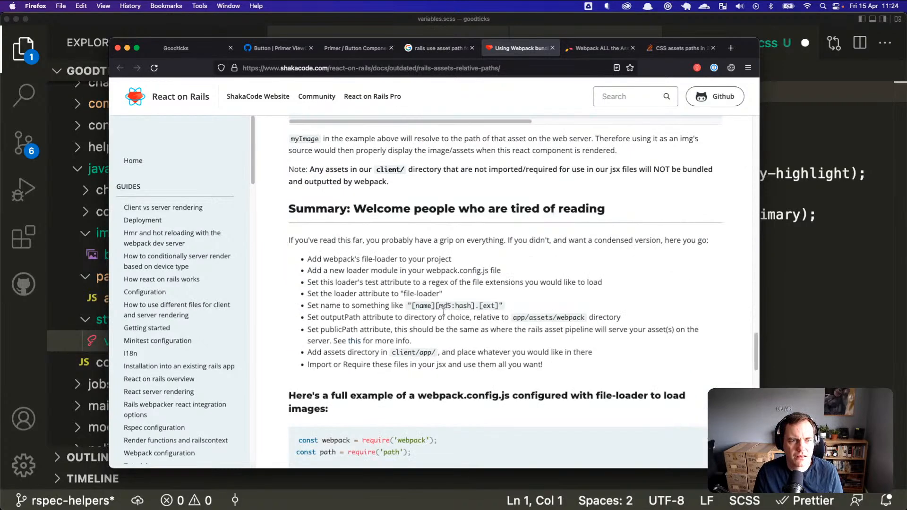
scroll(443, 312, "down", 5)
scroll(443, 316, "down", 10)
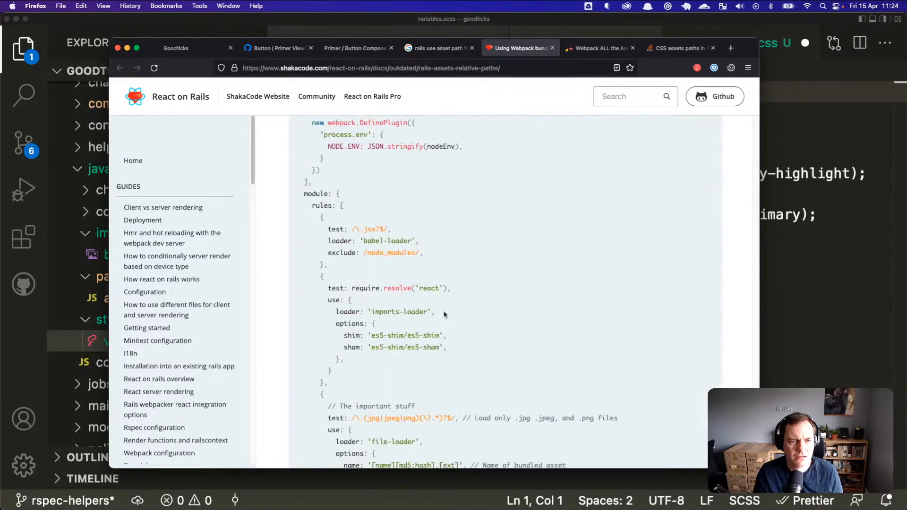
Step: From the Google results, open 'Building assets under different paths with Rails and webpacker' and read the answer
key("super+Tab")
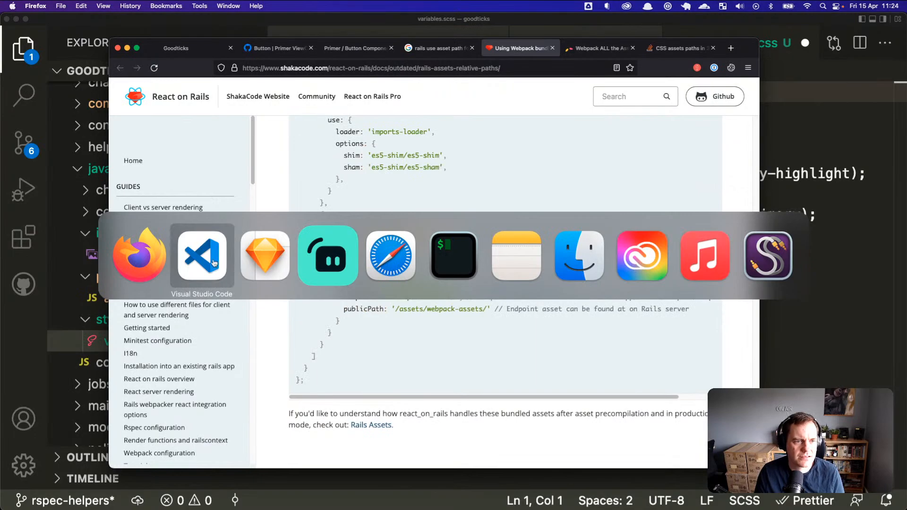
scroll(602, 168, "up", 15)
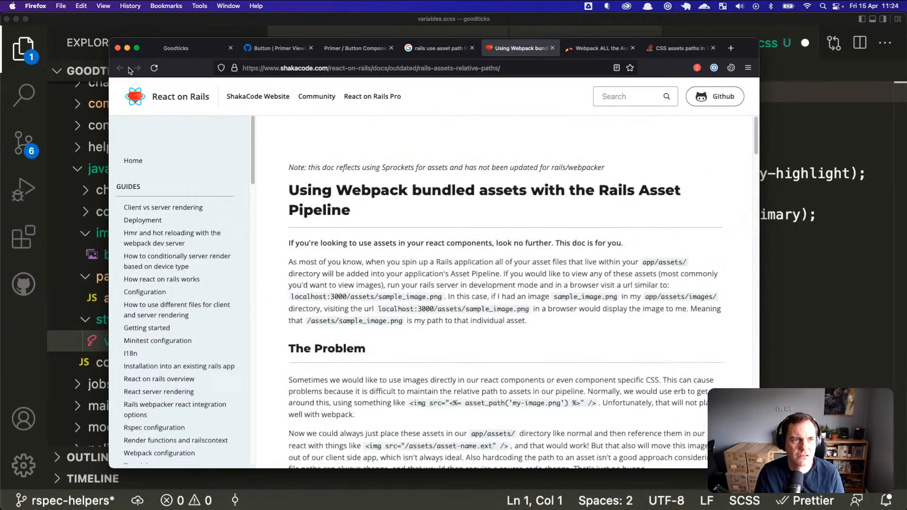
left_click(437, 48)
scroll(452, 256, "down", 4)
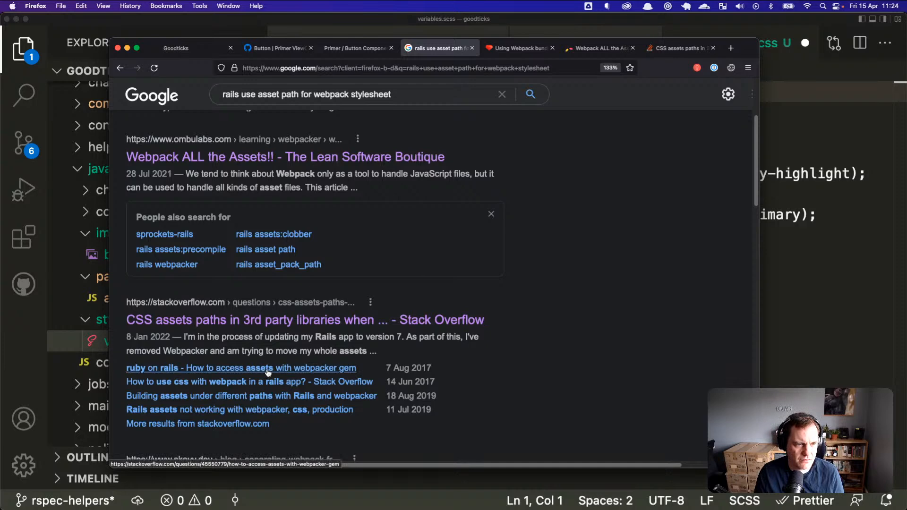
left_click(279, 399)
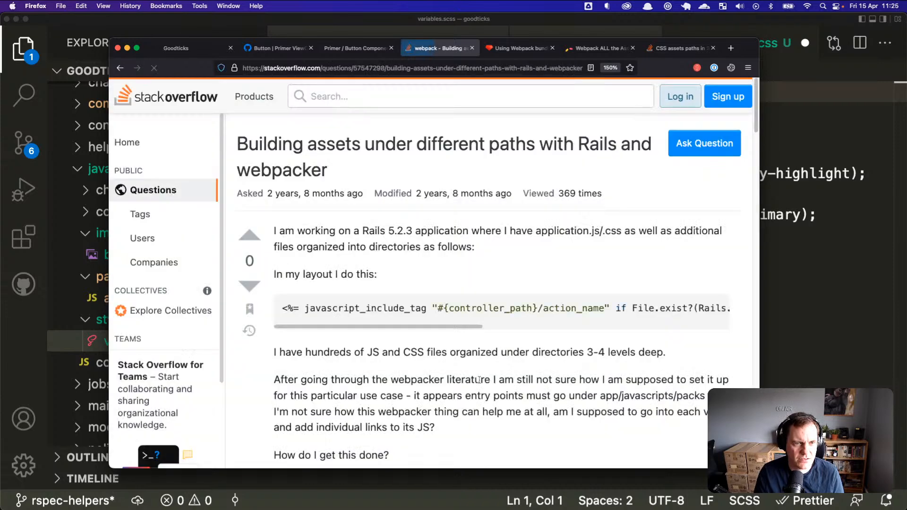
scroll(479, 384, "down", 2)
scroll(480, 384, "down", 10)
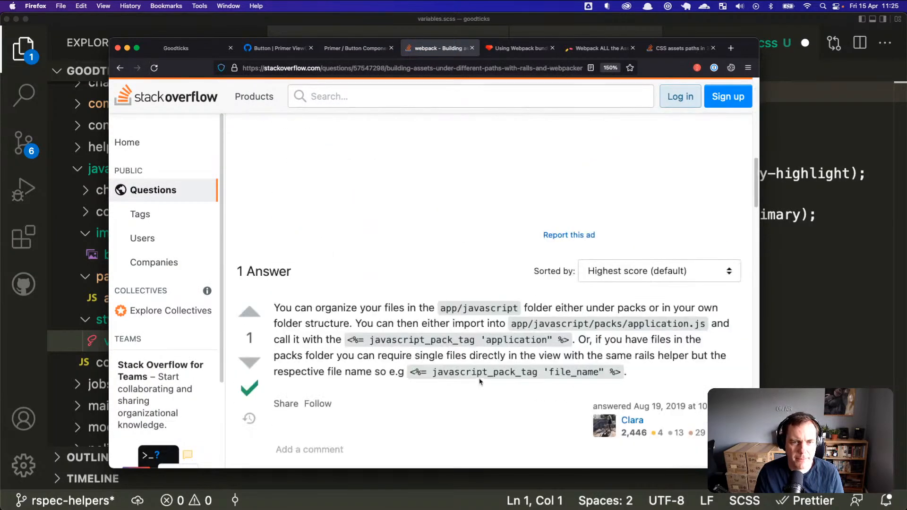
Step: Comment out the var()-based background declaration on line 5 of variables.scss with //
left_click(775, 320)
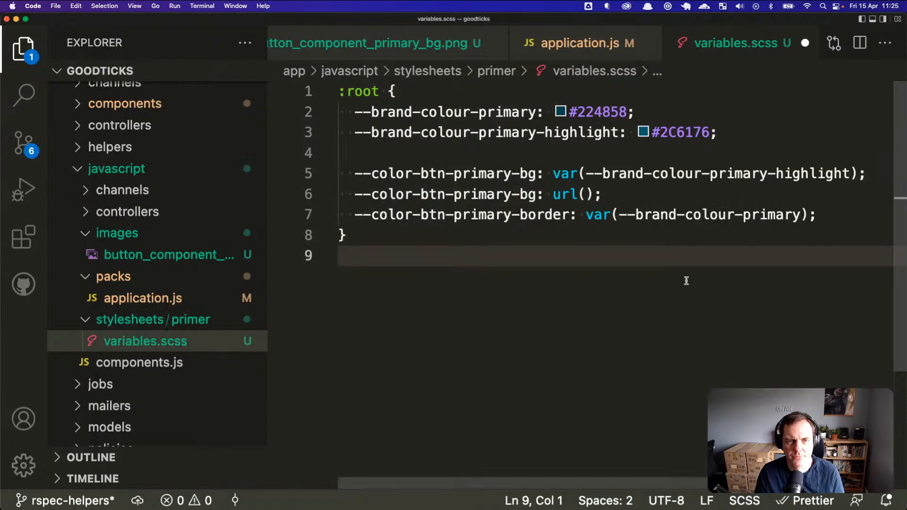
left_click(587, 194)
left_click(575, 175)
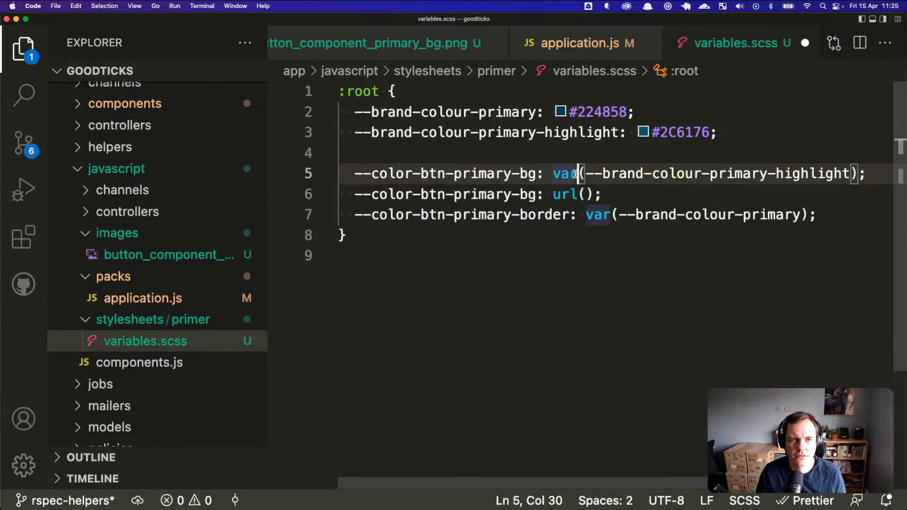
key("super+Left")
key("super+shift+Right")
key("Down")
key("Down")
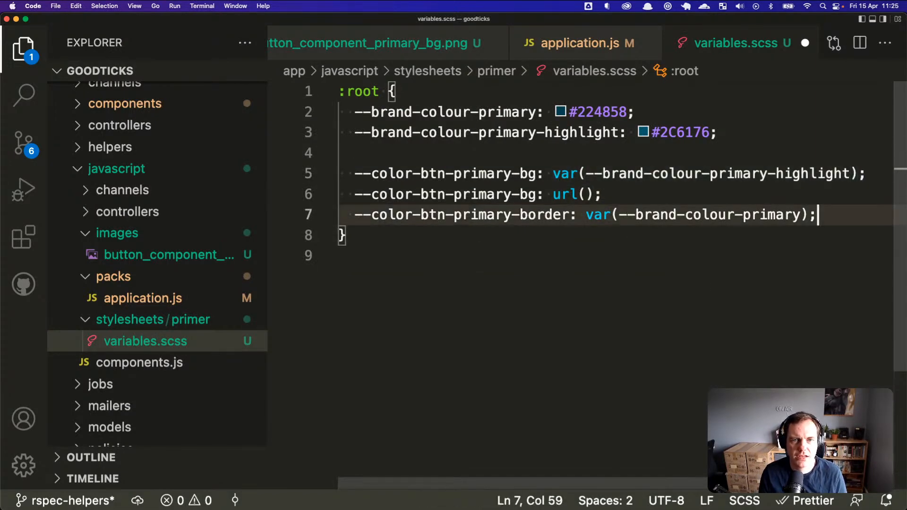
key("Up")
key("Up")
key("super+Left")
type("//")
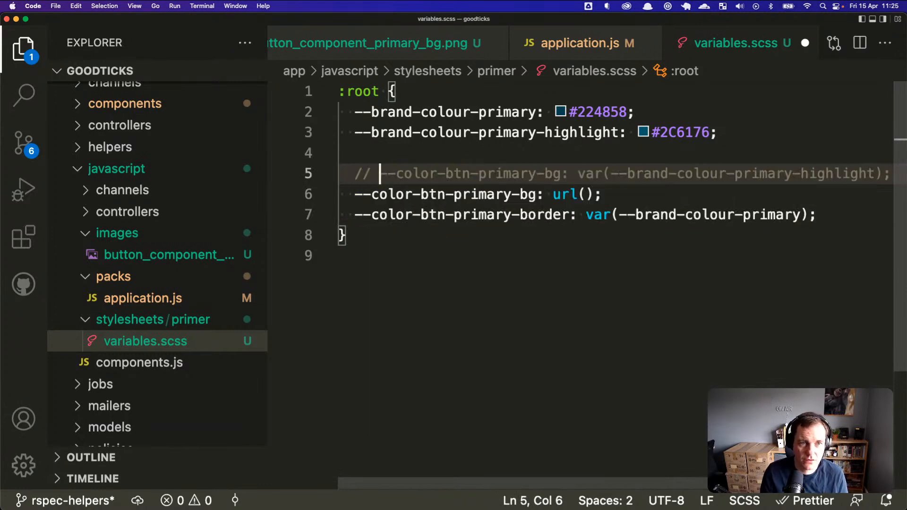
Step: Put SOMEURL inside the url() on line 6 and save variables.scss
key("Down")
key("super+Right")
key("Left")
key("Left")
type("SOMEURL")
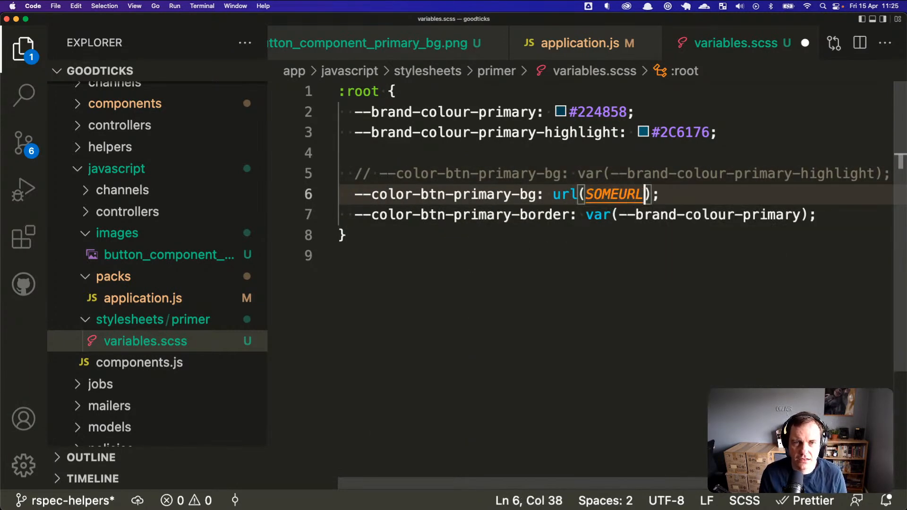
key("super+s")
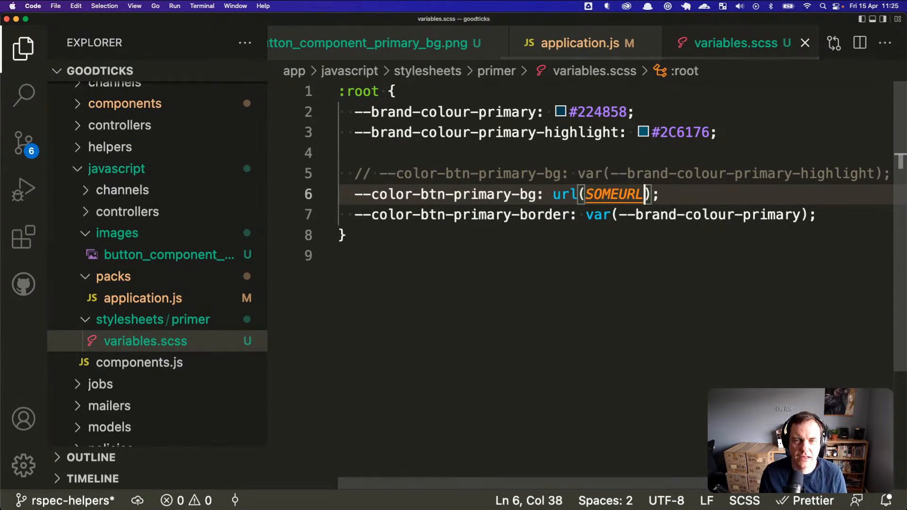
key("super+Tab")
key("super+shift+Tab")
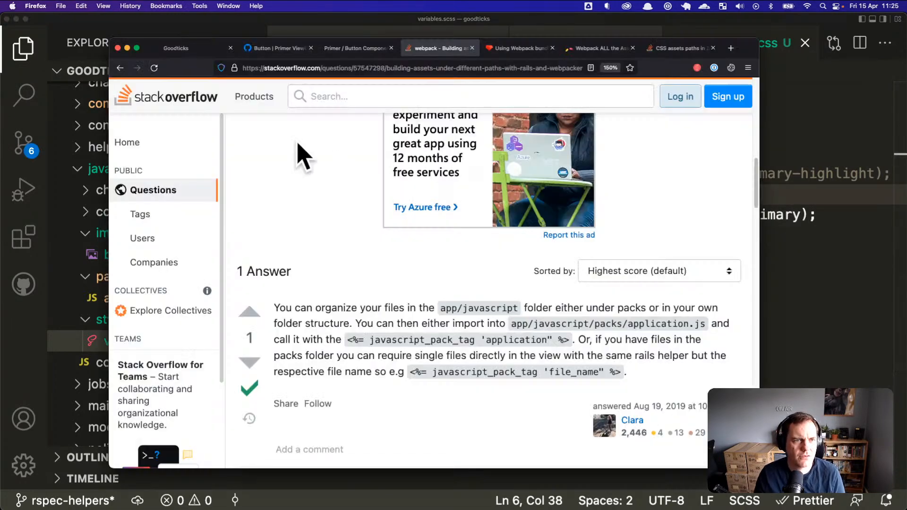
Step: Reload the Goodticks tab in Firefox to check the Primary button's new background
left_click(199, 50)
key("super+r")
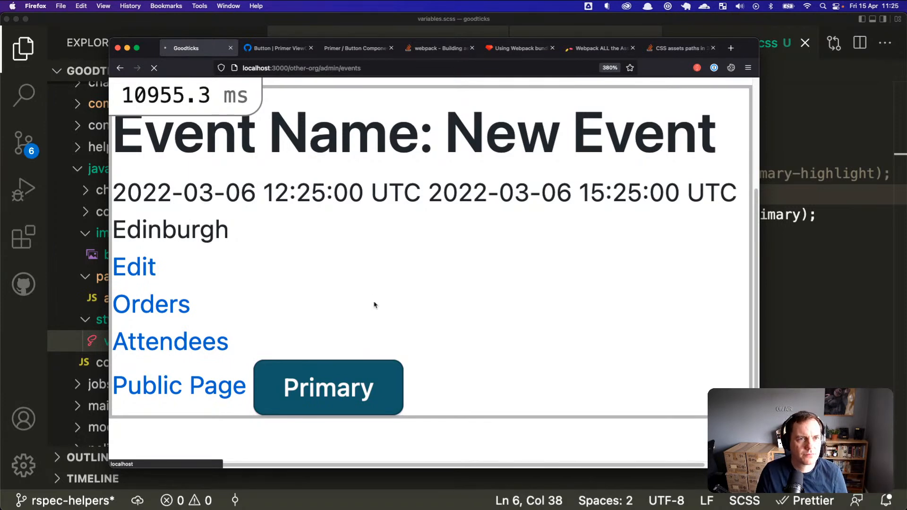
key("super+Tab")
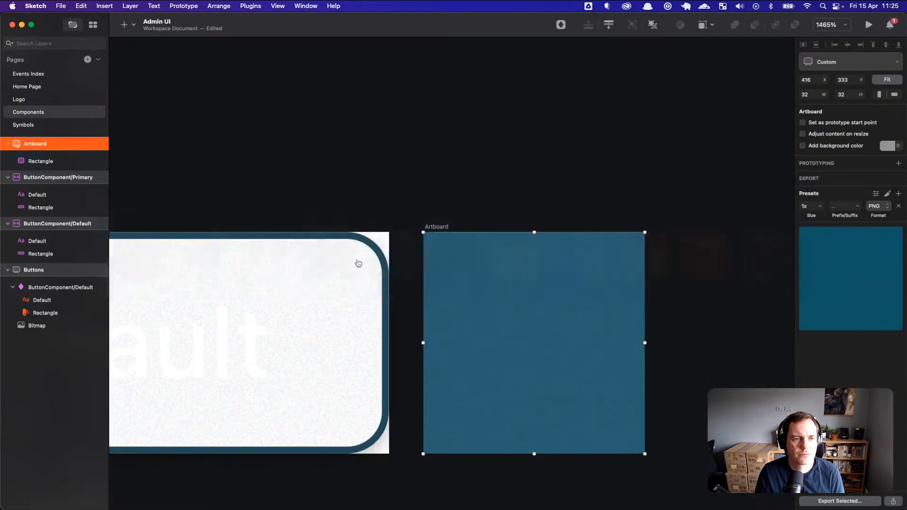
Step: Select the primary button rectangle, enable its solid fill, and toggle the gradient fill to compare
left_click_drag(206, 195, 468, 164)
scroll(468, 227, "up", 1)
scroll(467, 227, "down", 2)
left_click(393, 232)
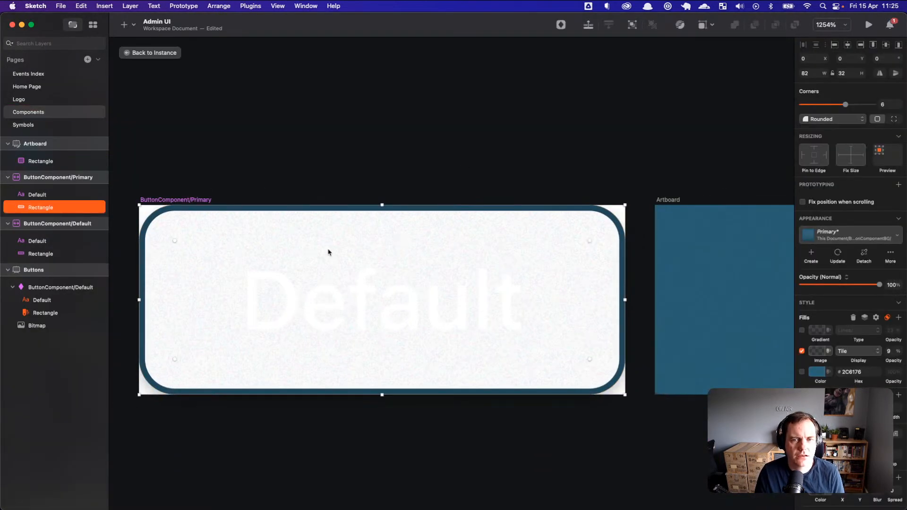
left_click(801, 372)
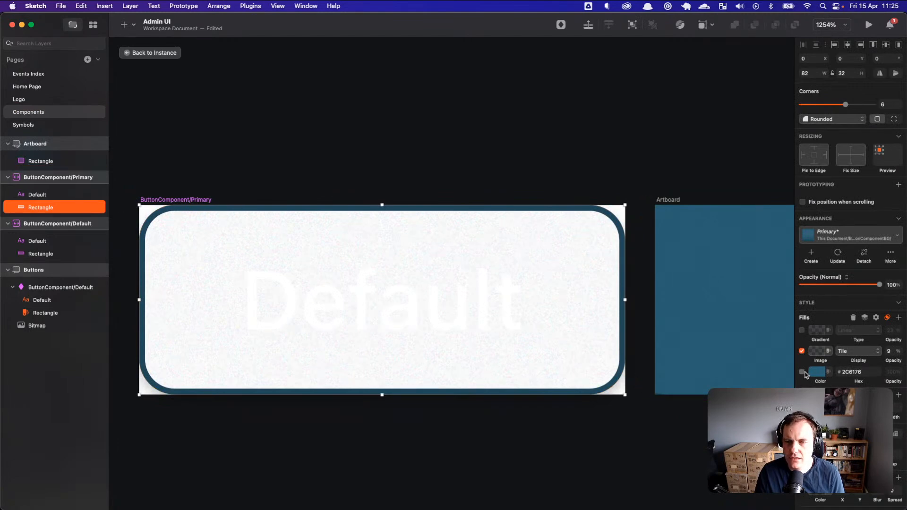
left_click(801, 331)
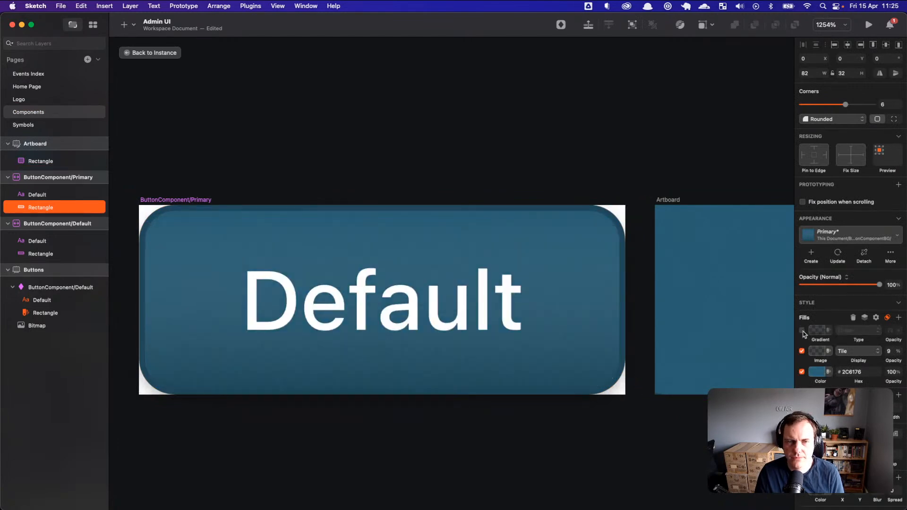
left_click(801, 330)
left_click(801, 330)
left_click(802, 330)
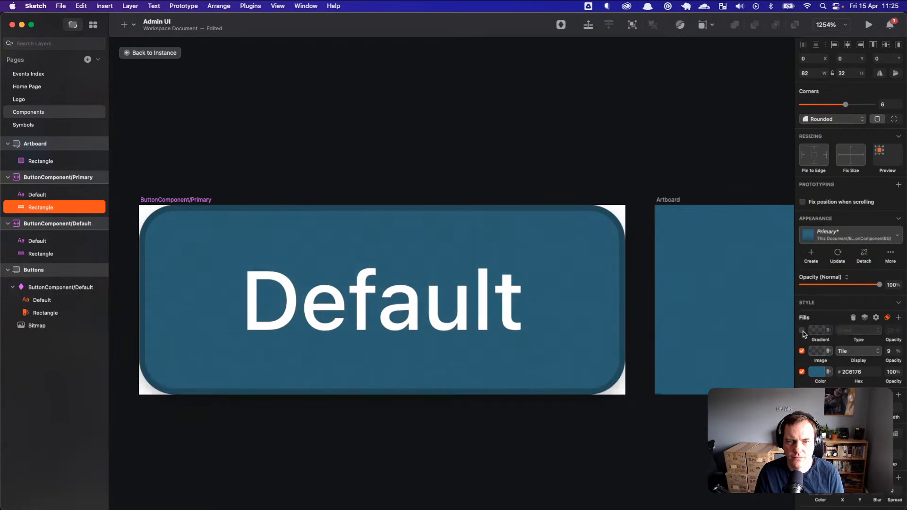
left_click(802, 331)
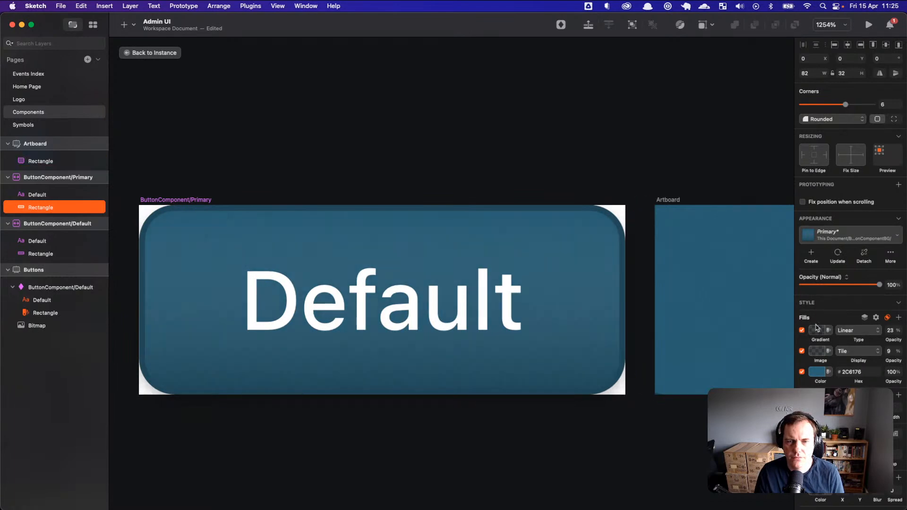
Step: Adjust the gradient fill's left stop colour, keeping the gradient type linear
left_click(821, 332)
left_click(821, 332)
left_click(821, 332)
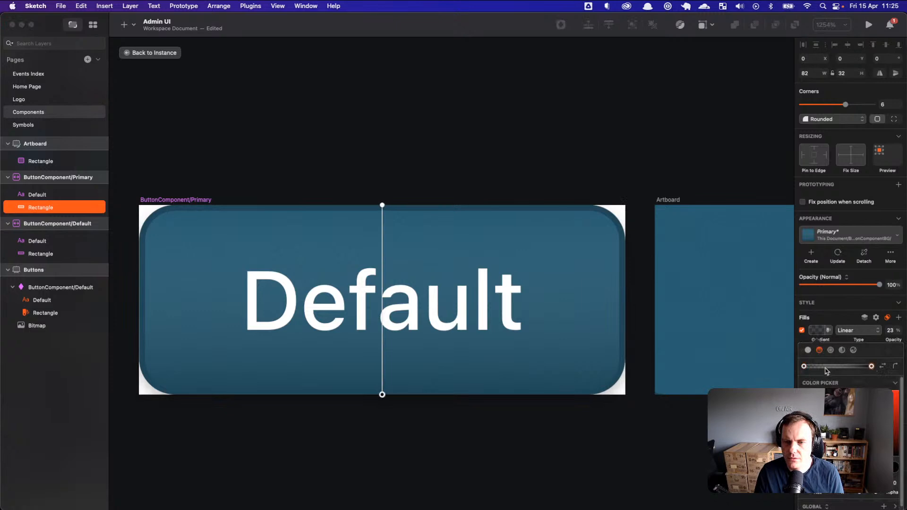
left_click(804, 367)
left_click(803, 455)
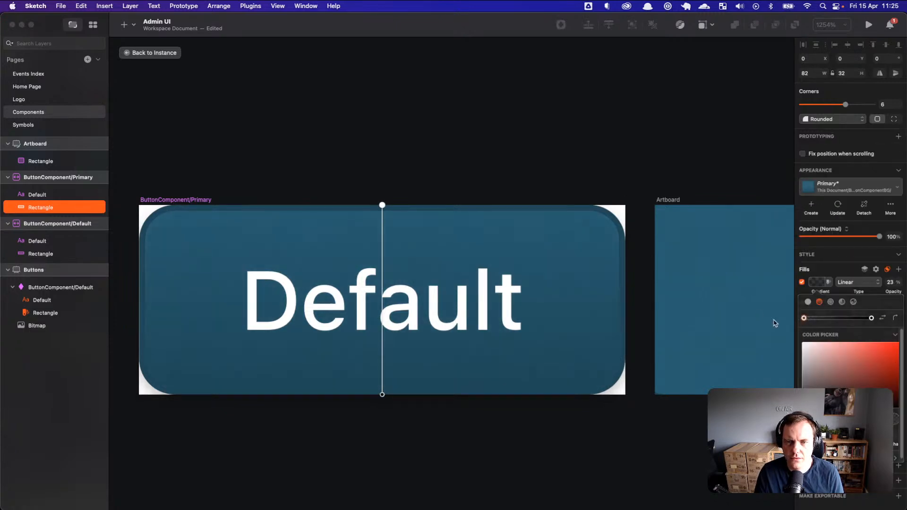
left_click(850, 283)
left_click(862, 284)
left_click(829, 283)
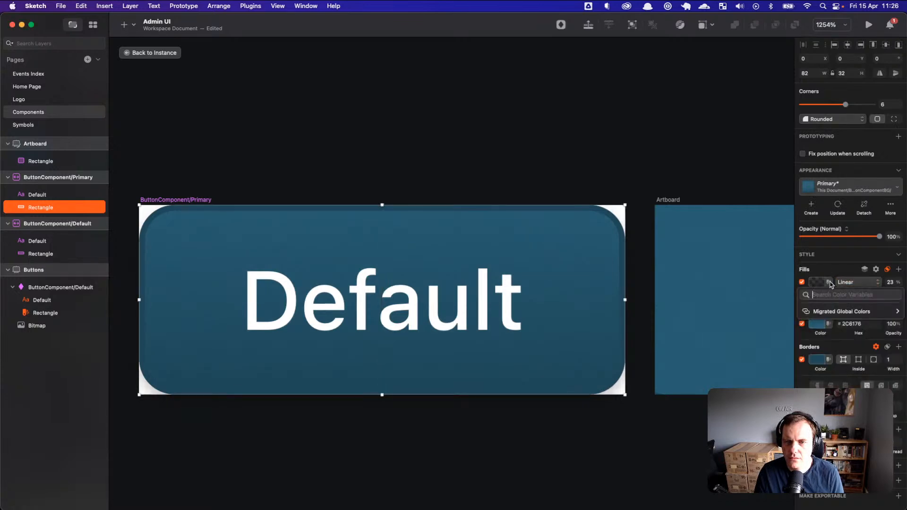
left_click(829, 283)
right_click(818, 283)
left_click(820, 284)
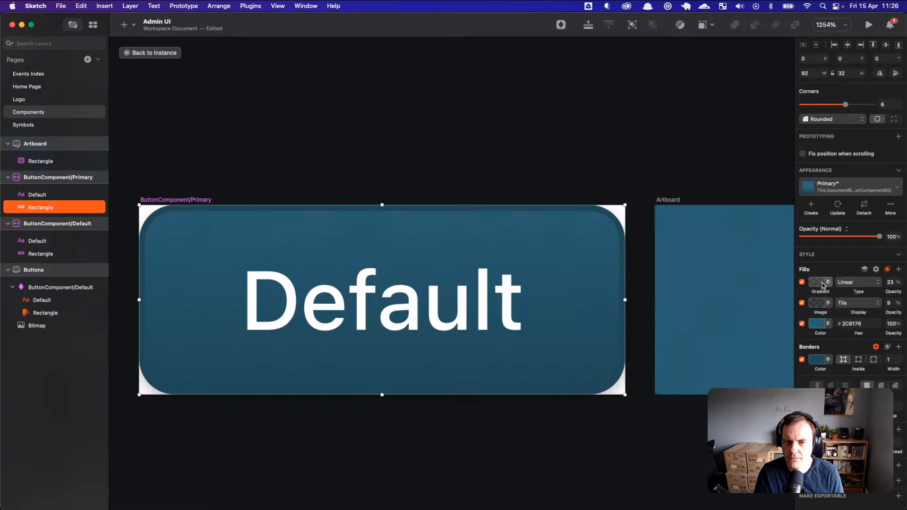
left_click(822, 283)
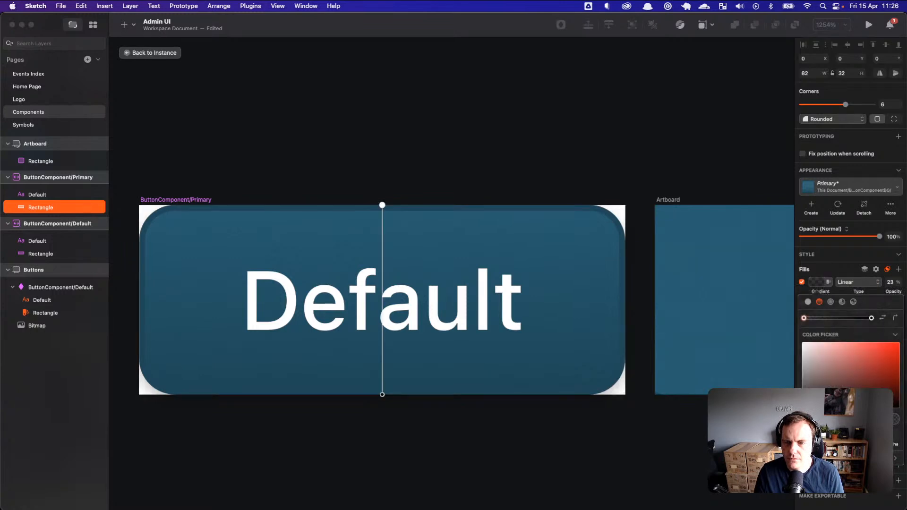
left_click(820, 283)
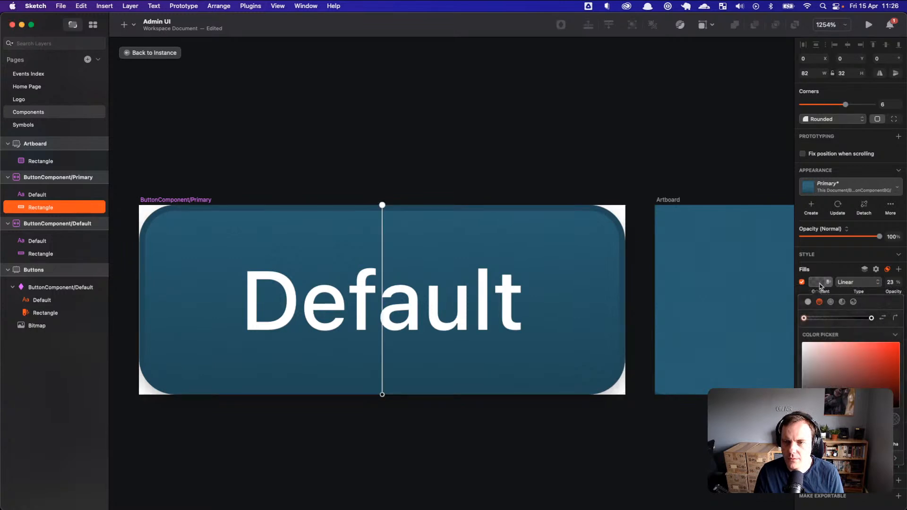
Step: Set the image fill's blend mode to Multiply and lower the gradient fill's opacity
left_click(889, 273)
mouse_move(826, 288)
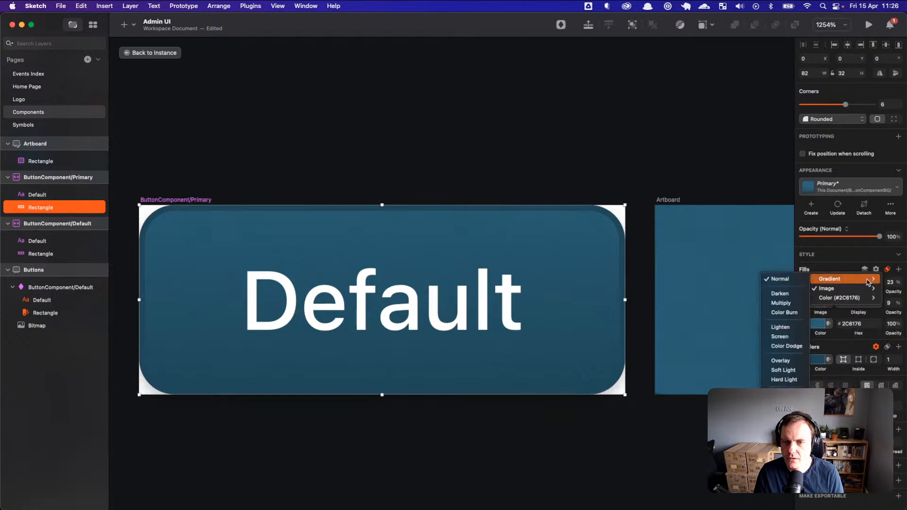
left_click(782, 304)
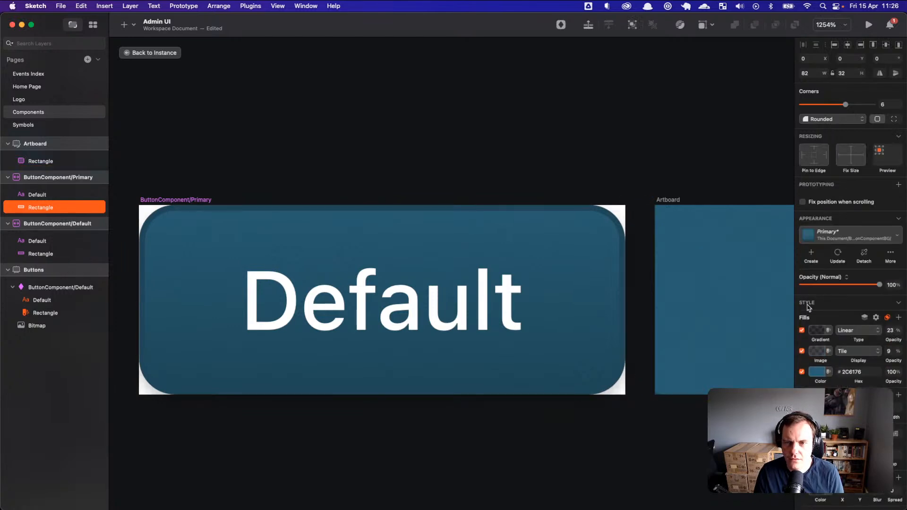
left_click(802, 330)
left_click(801, 330)
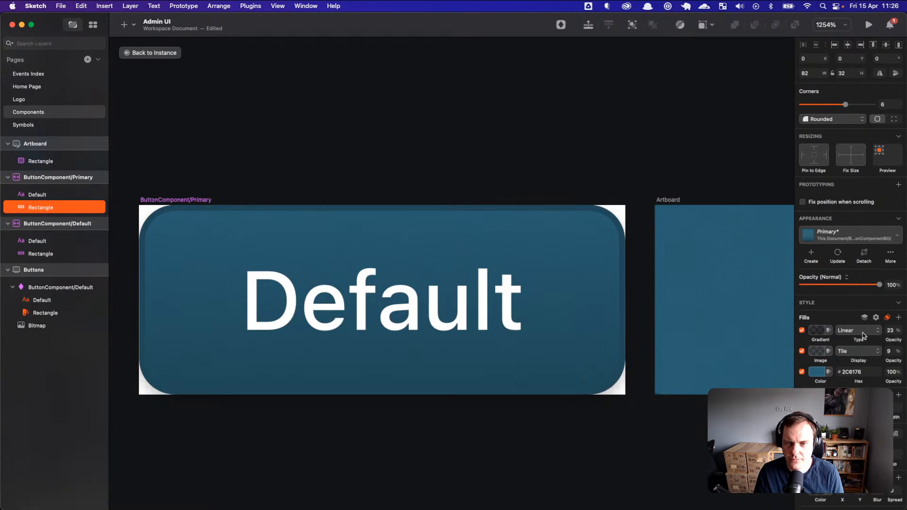
mouse_move(890, 340)
left_mouse_down()
mouse_move(866, 345)
mouse_move(897, 343)
mouse_move(871, 345)
left_mouse_up()
Step: Inspect the Primary button and check its computed background-color and the rules setting it
key("super+Tab")
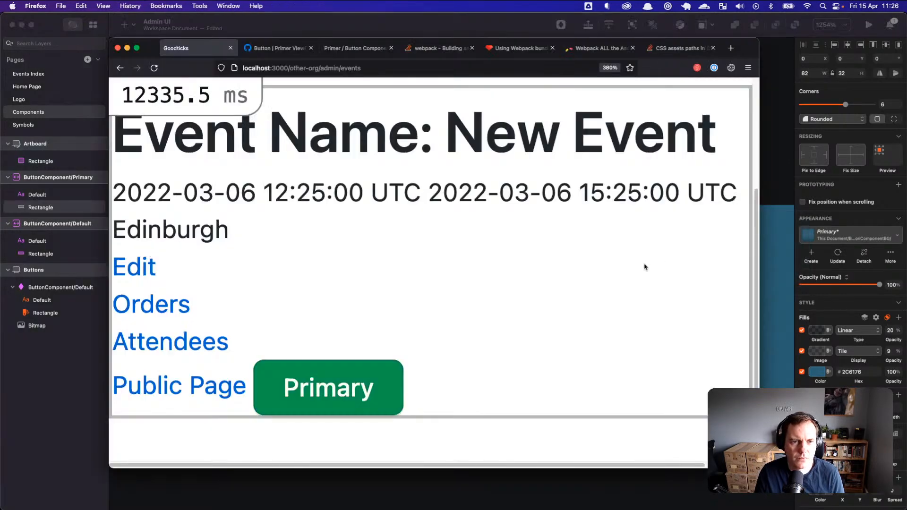
right_click(342, 359)
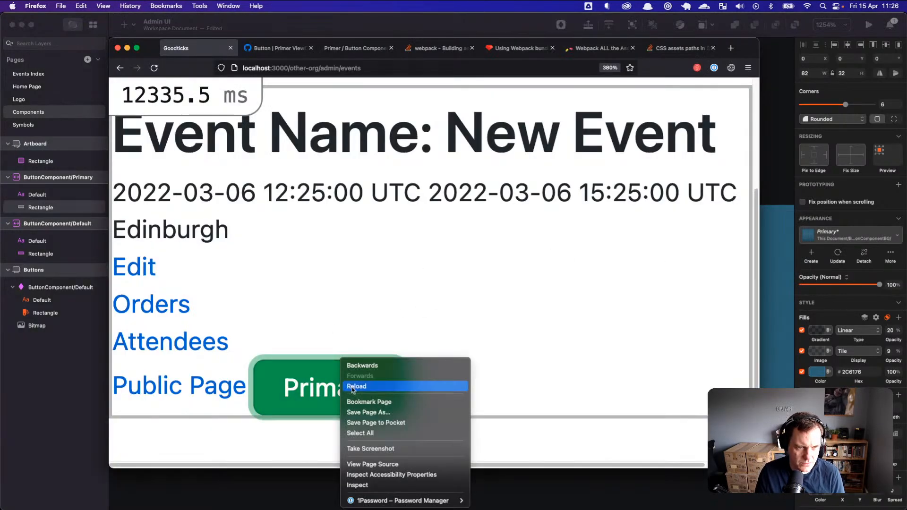
left_click(371, 485)
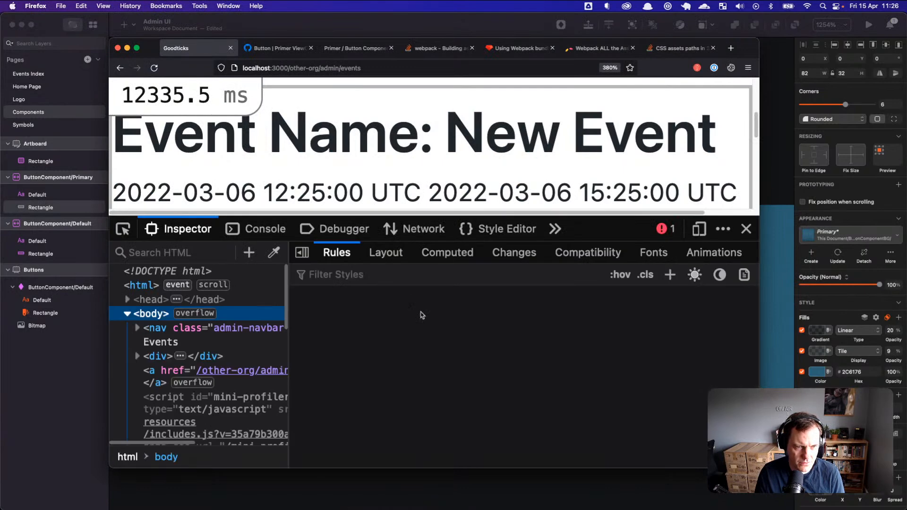
scroll(409, 368, "down", 5)
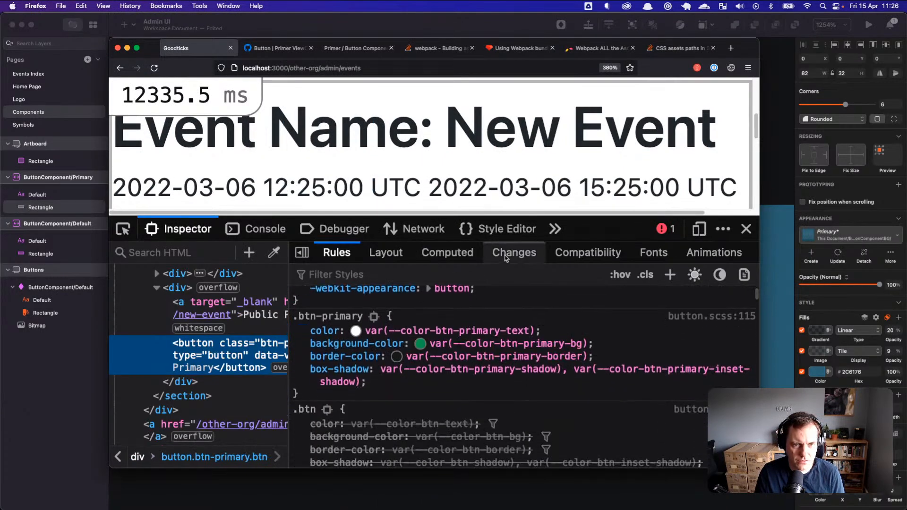
left_click(448, 253)
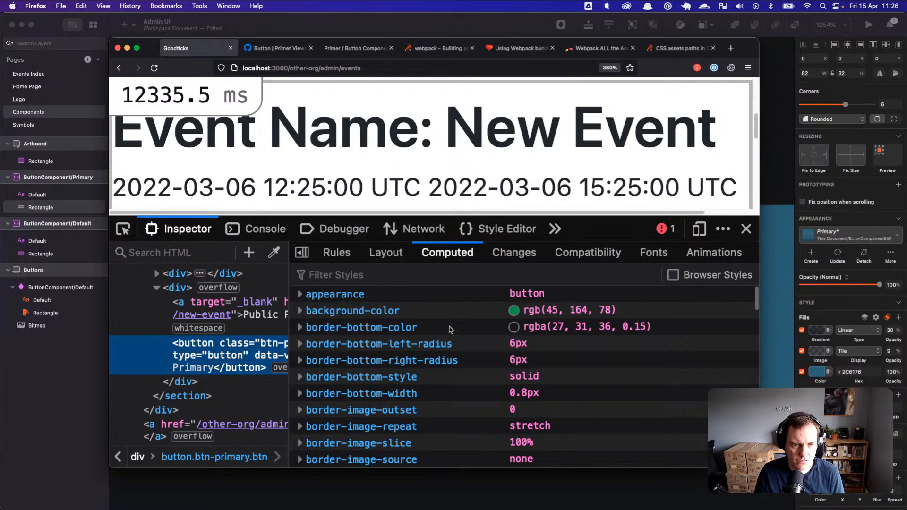
left_click(301, 312)
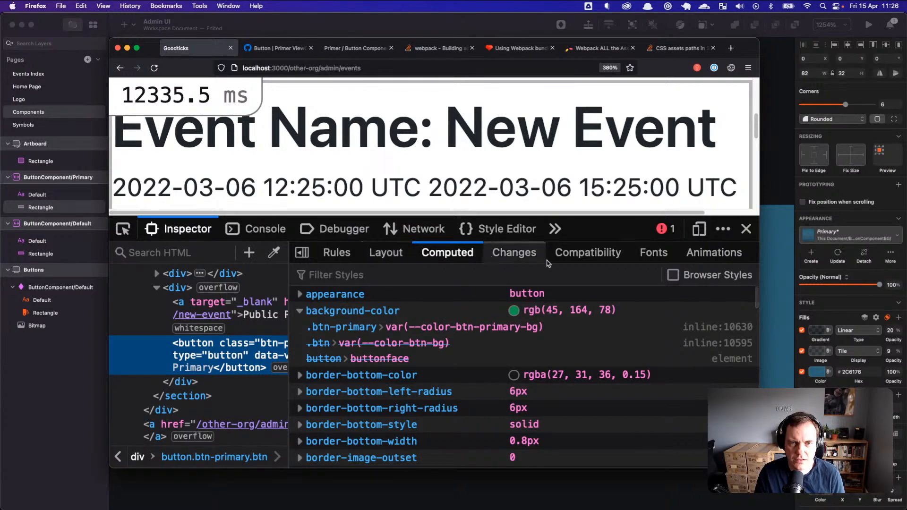
Step: Scroll through the button's Rules tab to find where the background variable is defined
left_click(332, 261)
scroll(478, 362, "down", 10)
scroll(478, 362, "down", 15)
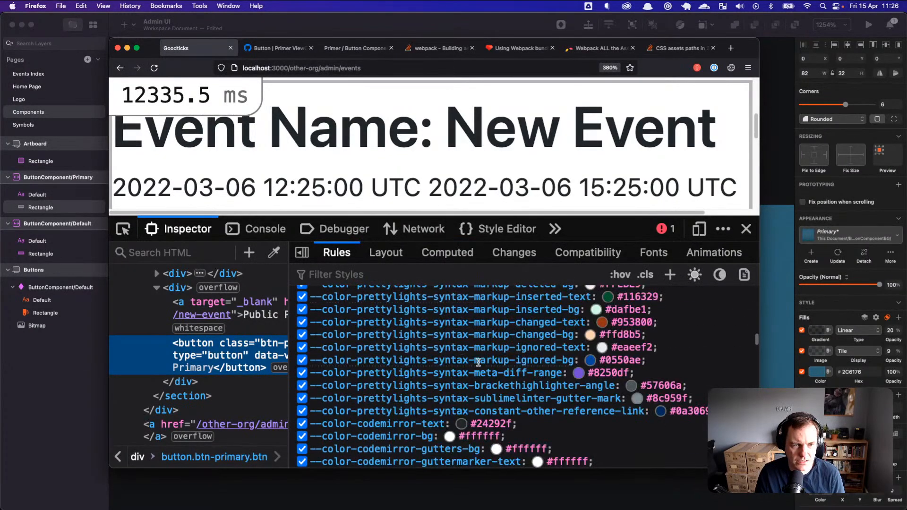
scroll(485, 369, "up", 15)
scroll(485, 369, "up", 8)
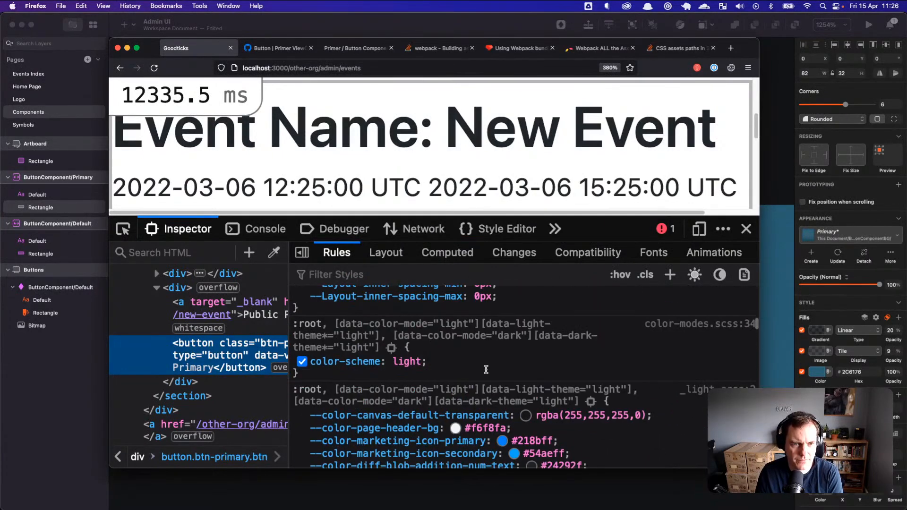
scroll(481, 372, "up", 10)
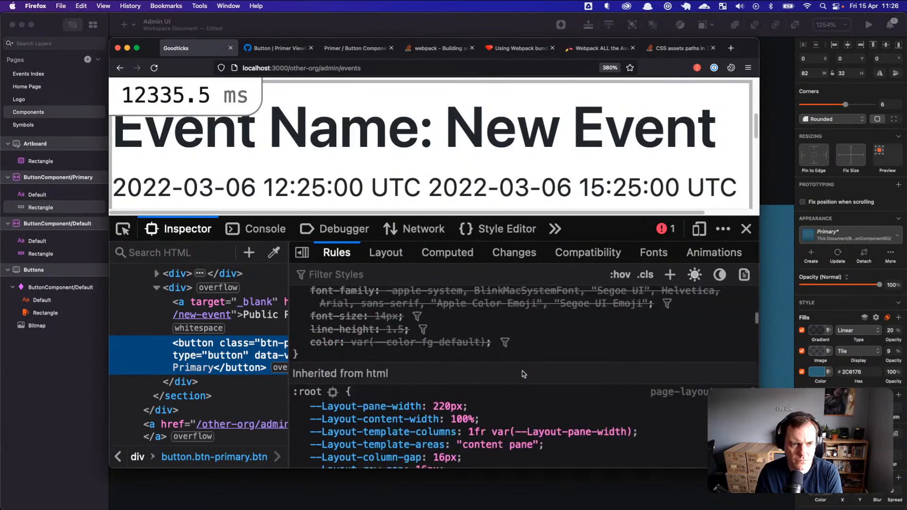
scroll(540, 372, "up", 8)
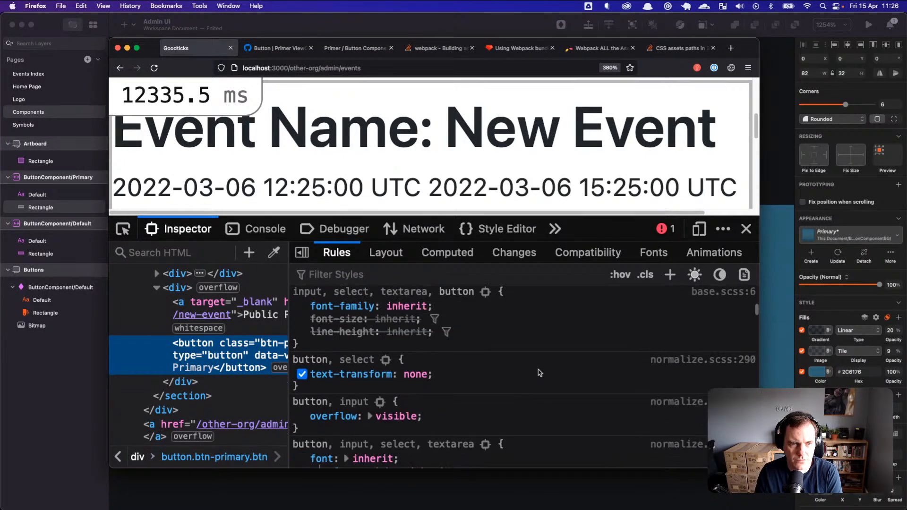
scroll(540, 373, "up", 8)
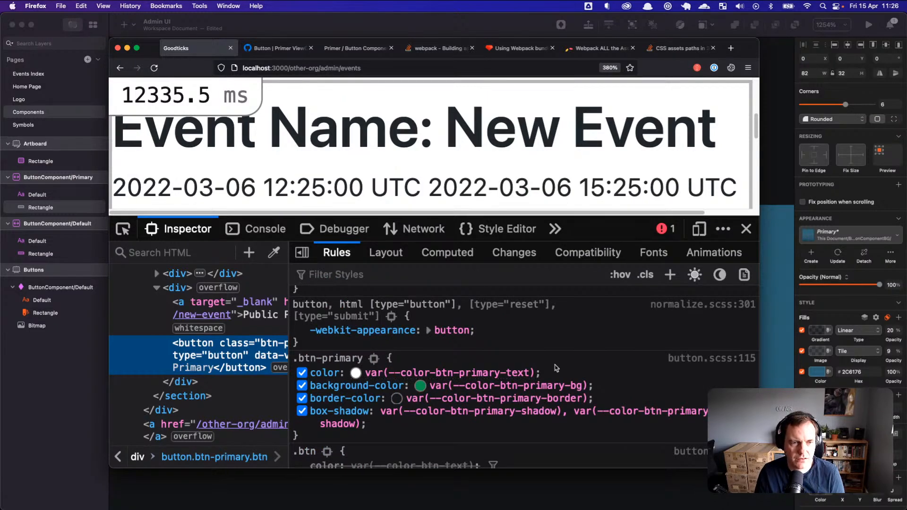
scroll(543, 362, "up", 3)
scroll(541, 359, "down", 15)
scroll(541, 354, "down", 10)
scroll(743, 384, "down", 20)
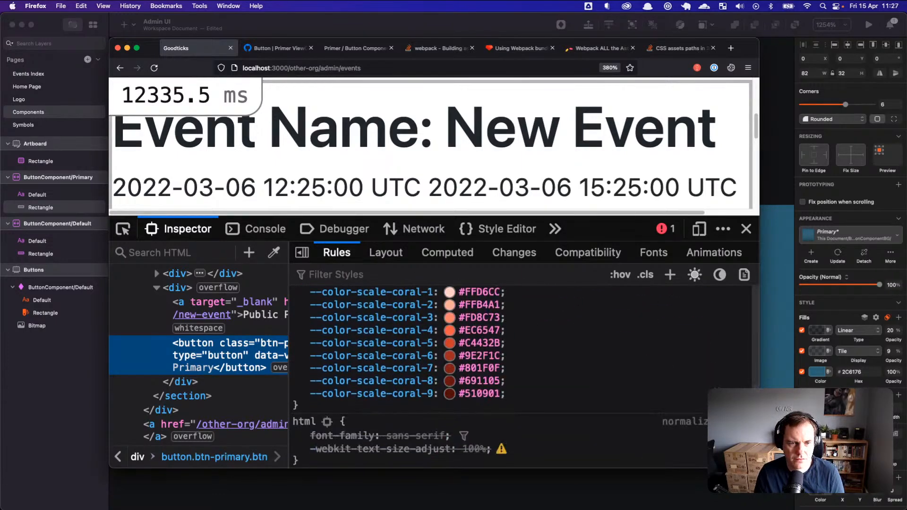
key("super+Tab")
key("super+Tab")
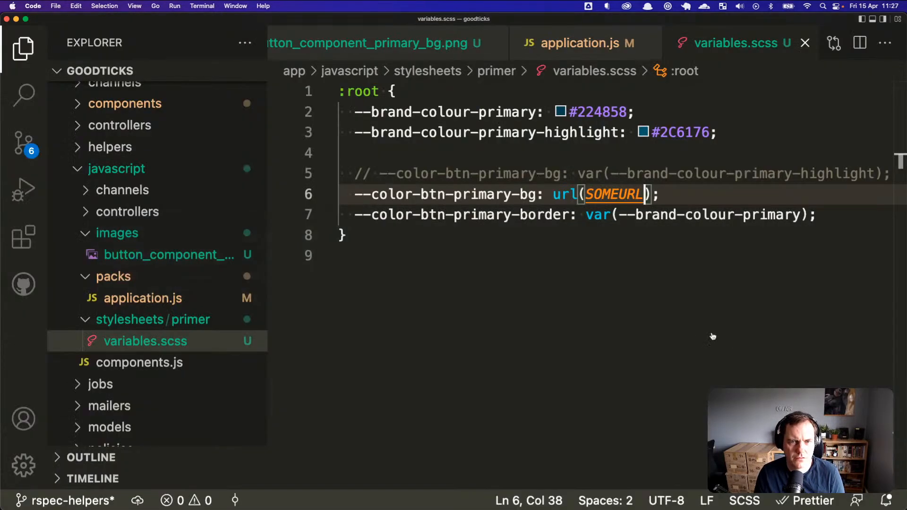
Step: Copy the --color-btn-primary-bg name from line 6 and search for it in the Firefox inspector
left_click(461, 197)
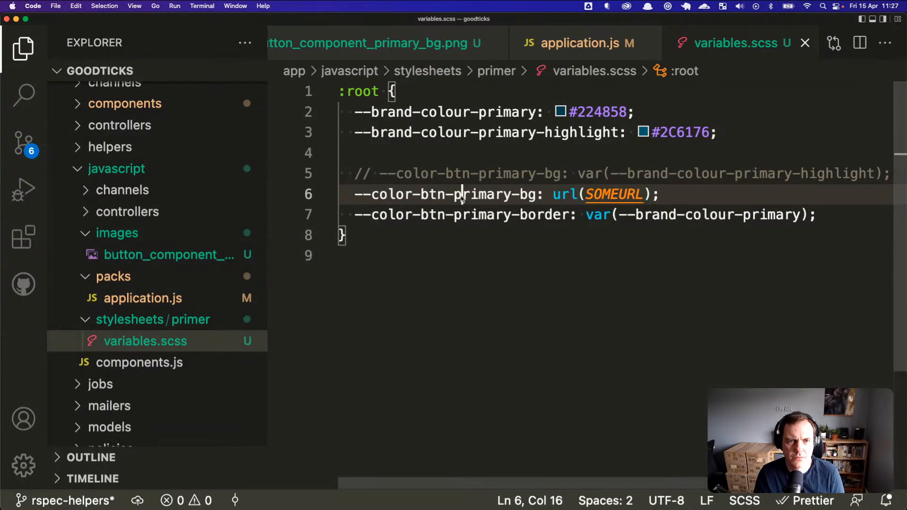
double_click(520, 197)
left_click_drag(520, 198, 358, 197)
key("super+c")
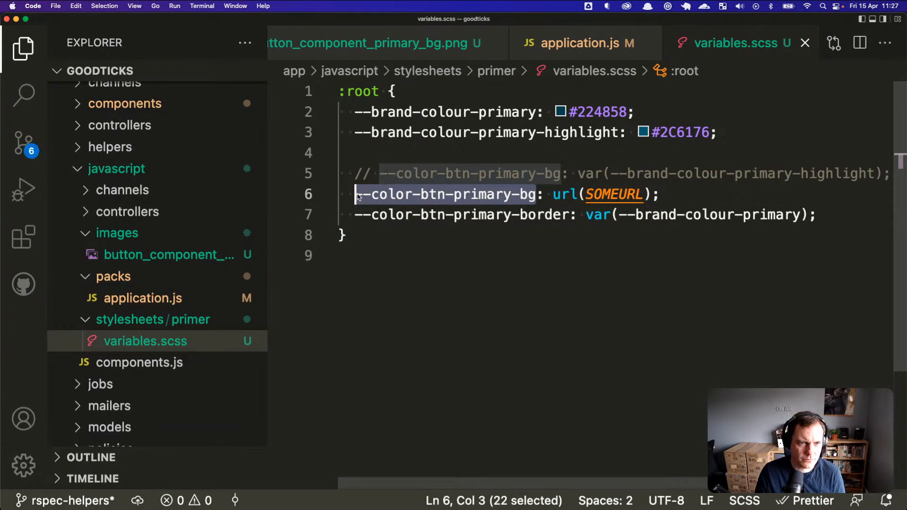
key("super+Tab")
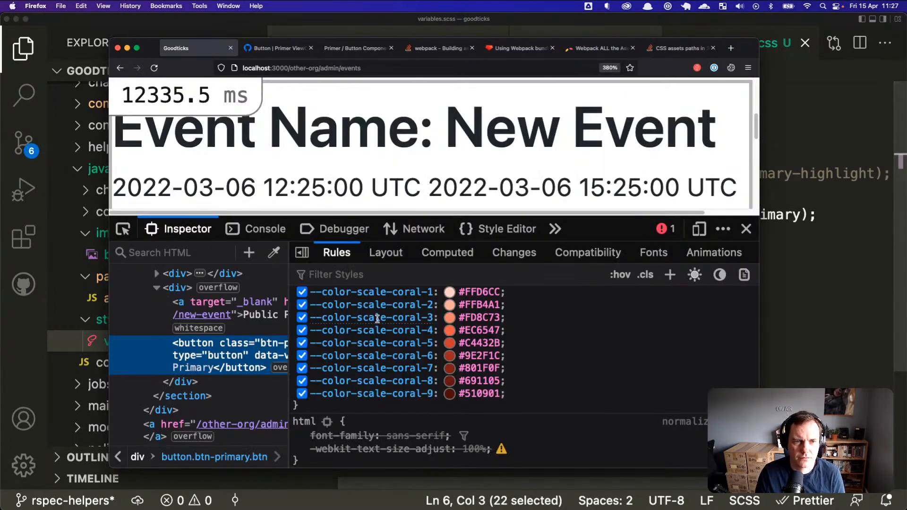
key("super+f")
key("super+v")
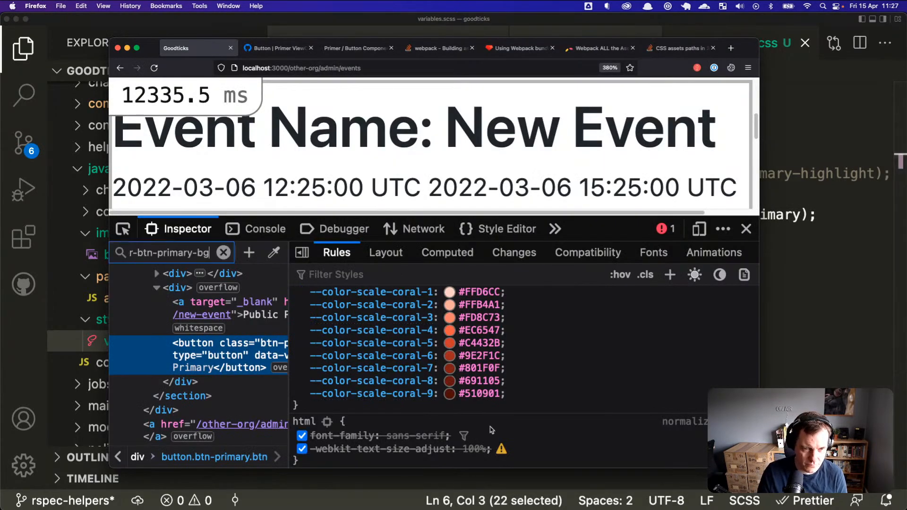
Step: Filter the style rules by --color-btn-primary-bg and scroll through the matches
scroll(504, 345, "up", 1)
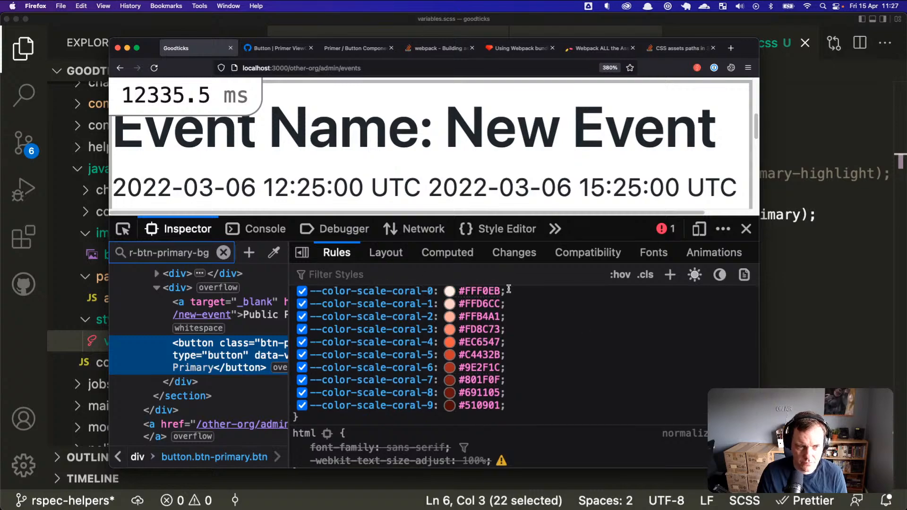
left_click(543, 273)
key("super+v")
scroll(504, 335, "up", 20)
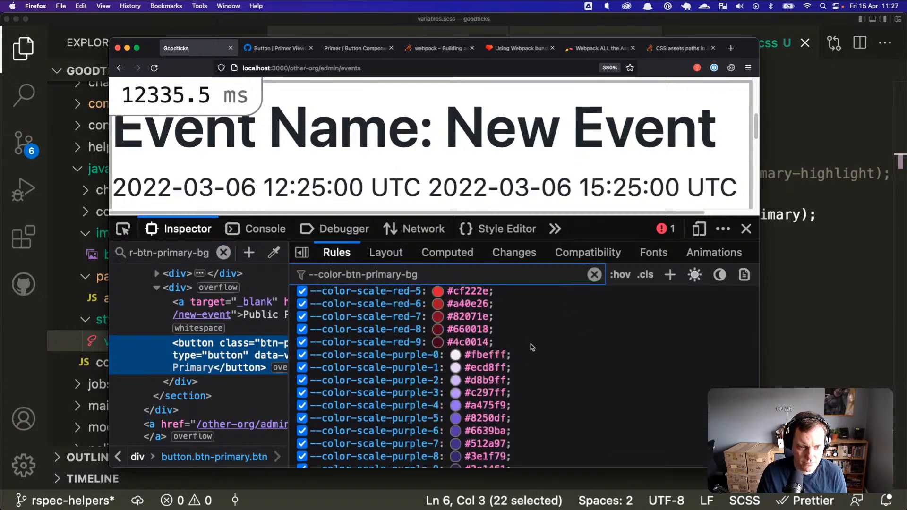
scroll(541, 341, "up", 20)
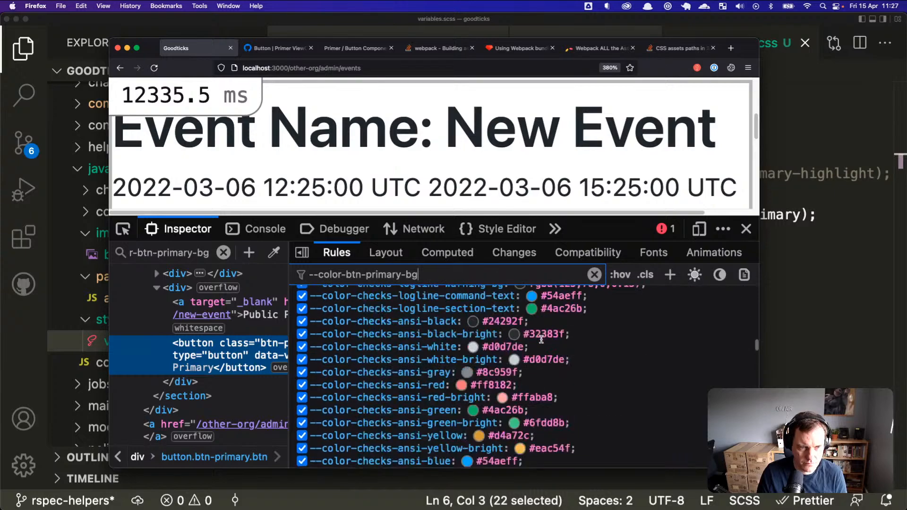
scroll(541, 339, "up", 15)
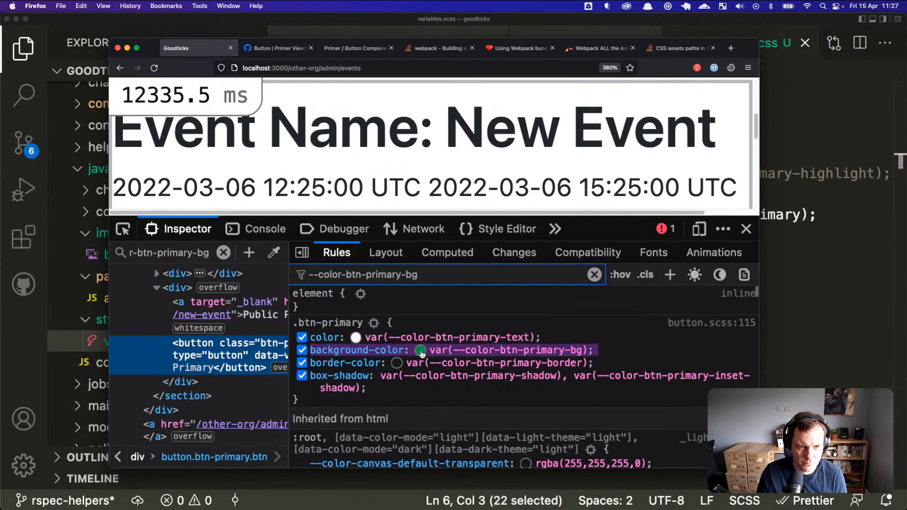
scroll(421, 354, "down", 15)
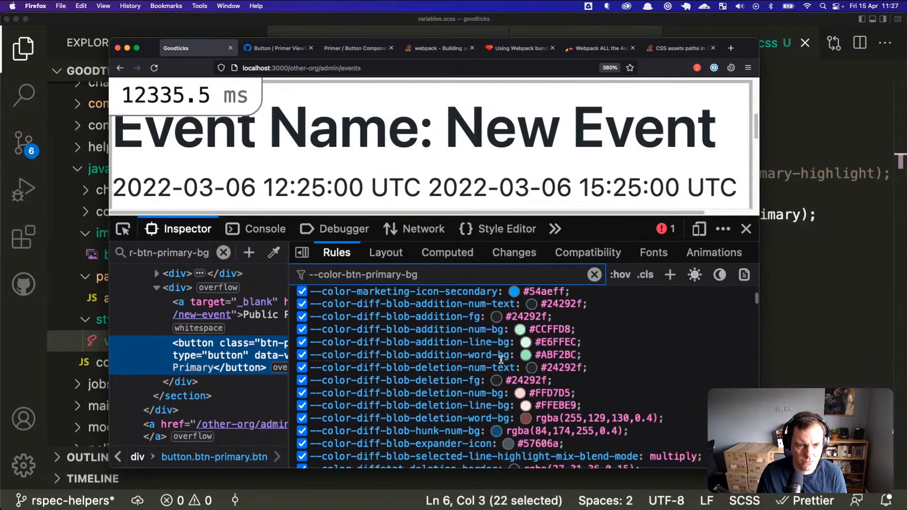
scroll(633, 363, "up", 15)
scroll(349, 393, "down", 5)
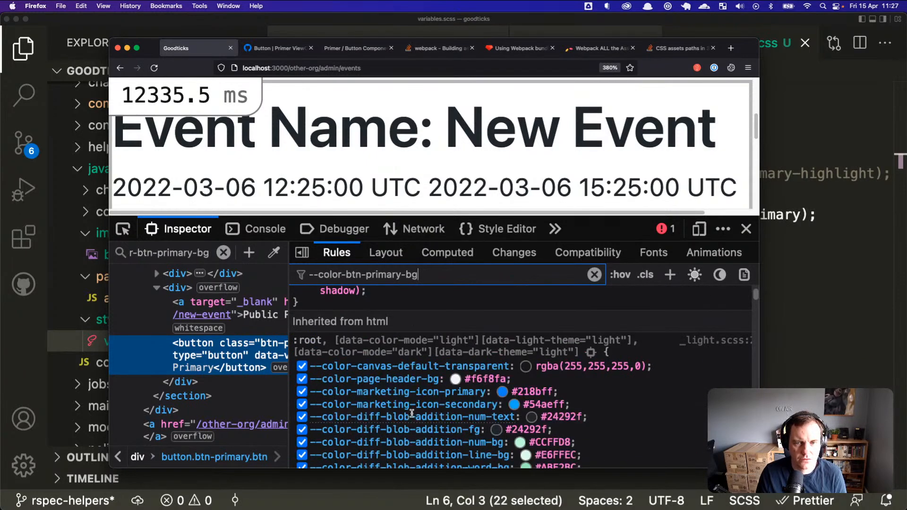
left_click(836, 292)
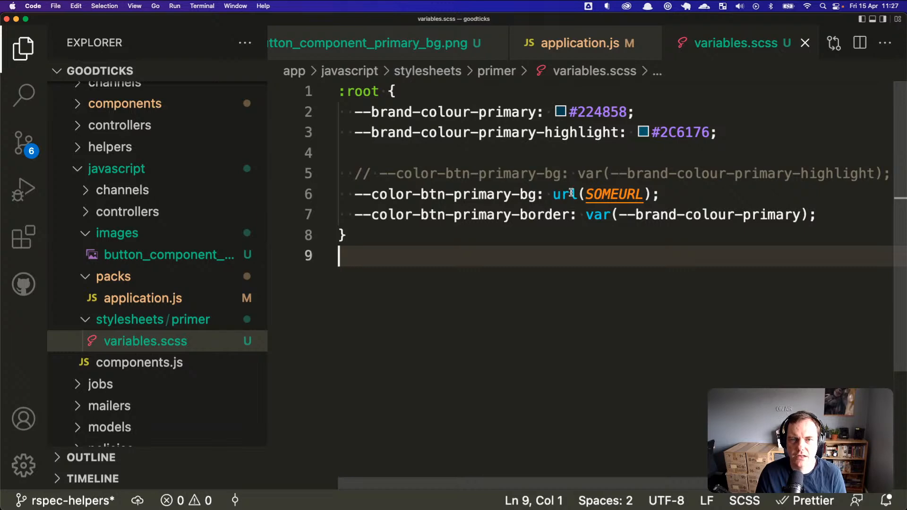
Step: Select the SOMEURL placeholder on line 6 without editing it, then bring Firefox forward
left_click(378, 194)
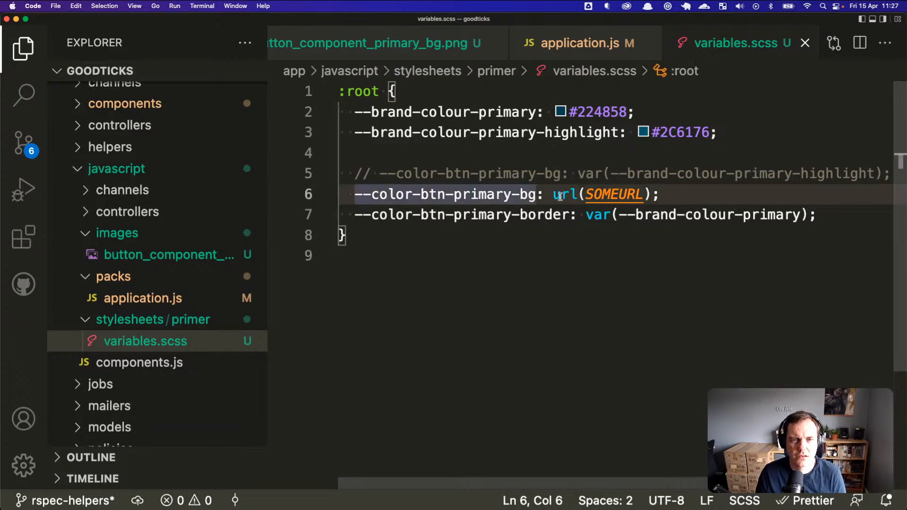
left_click_drag(586, 195, 637, 196)
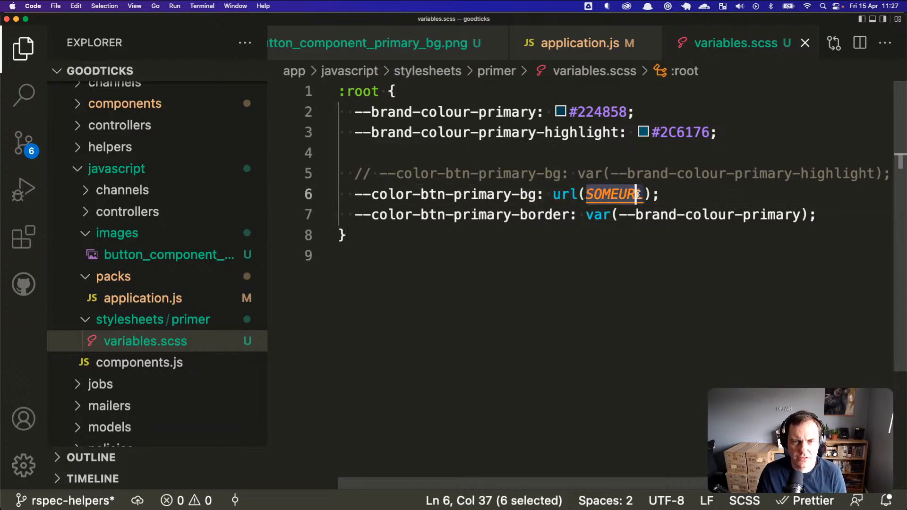
key("super+Tab")
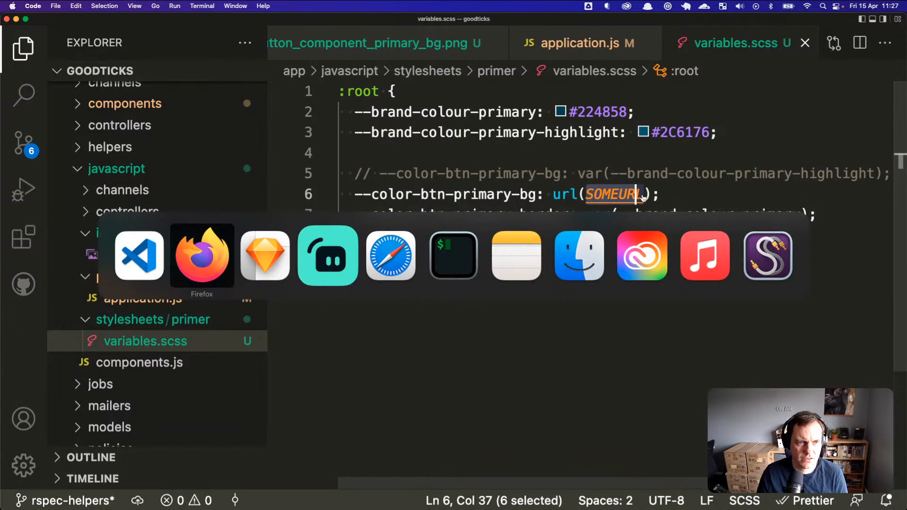
left_click(374, 259)
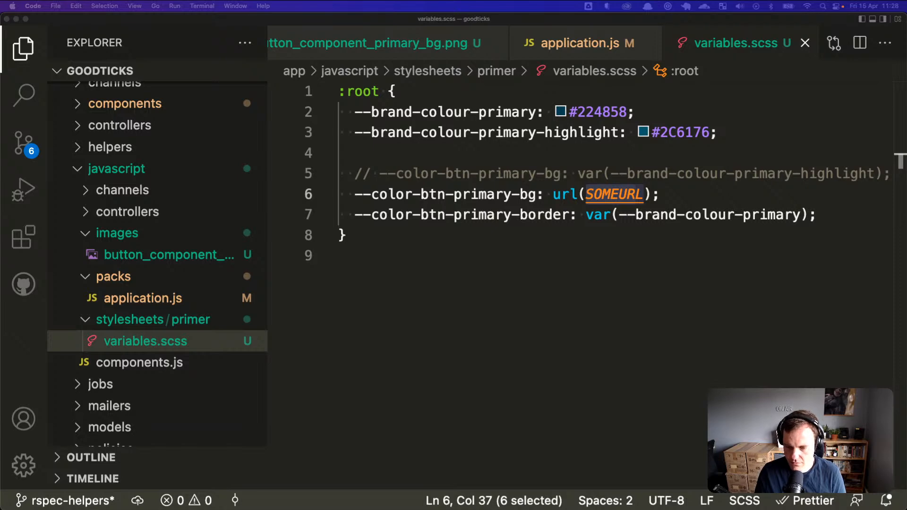
left_click(433, 328)
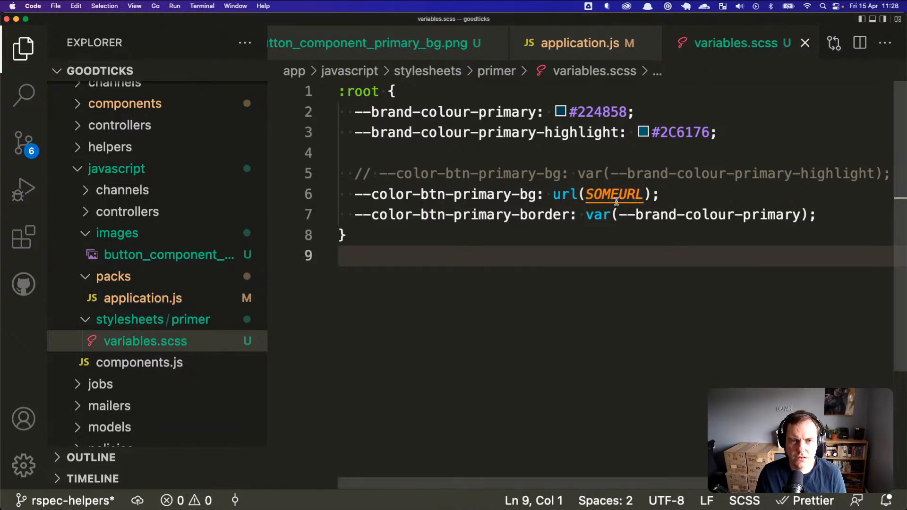
key("super+Tab")
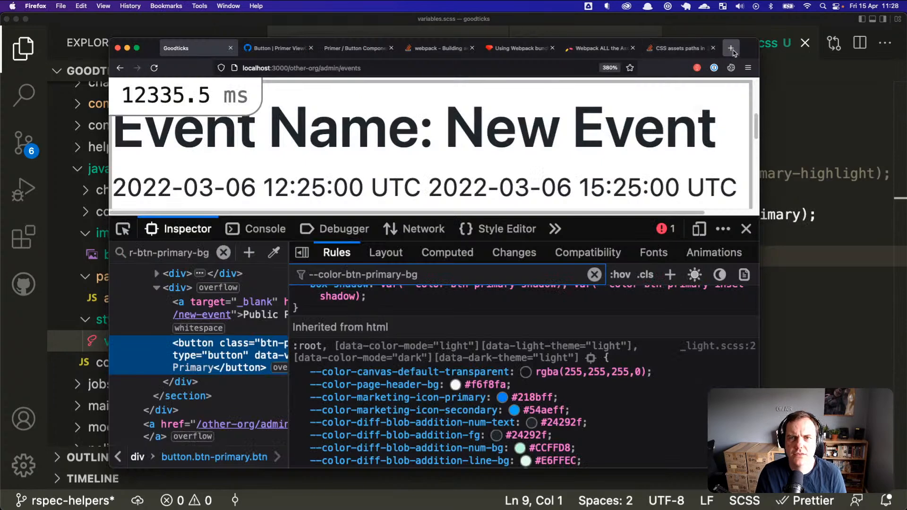
Step: Search Google in a new tab for 'set image as background in css'
left_click(731, 49)
type("set ima")
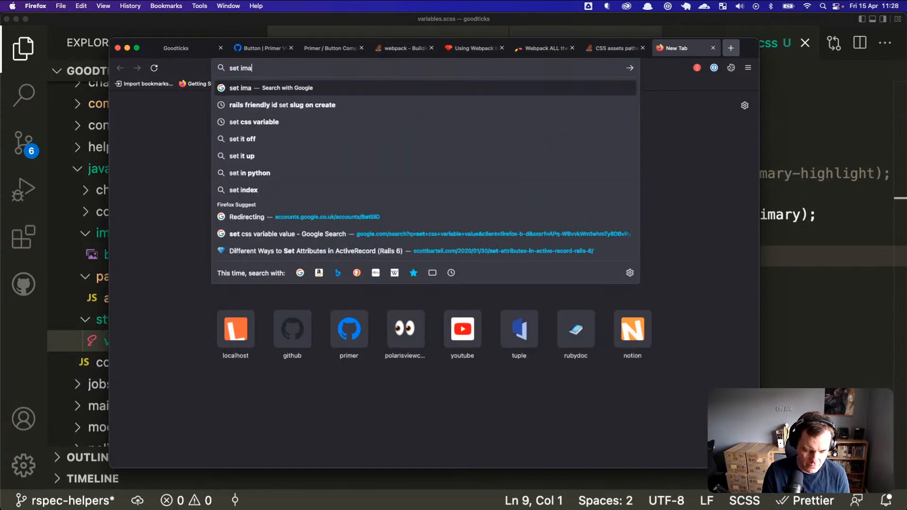
type("ge as background in")
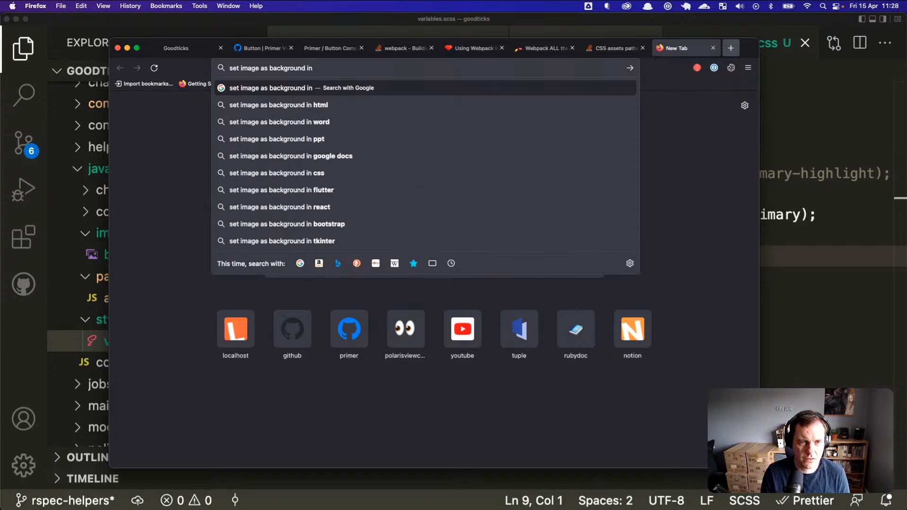
type(" css")
key("Return")
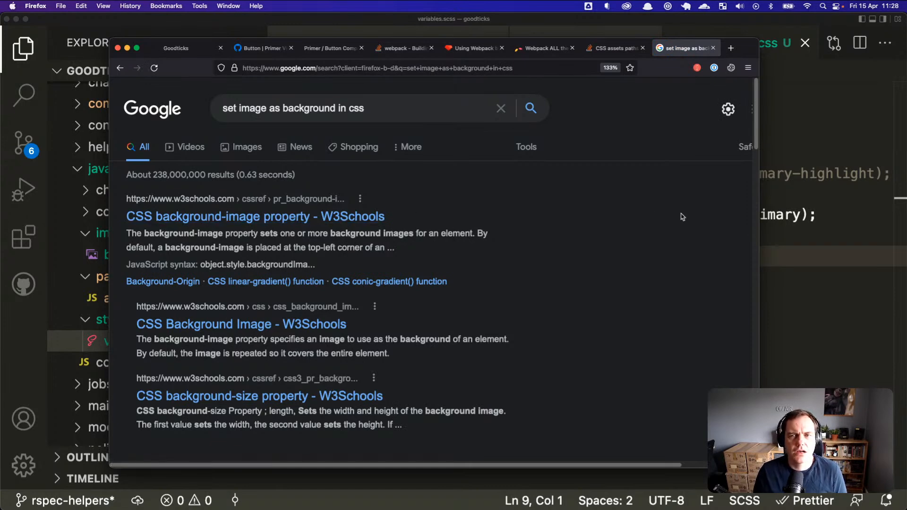
left_click(770, 232)
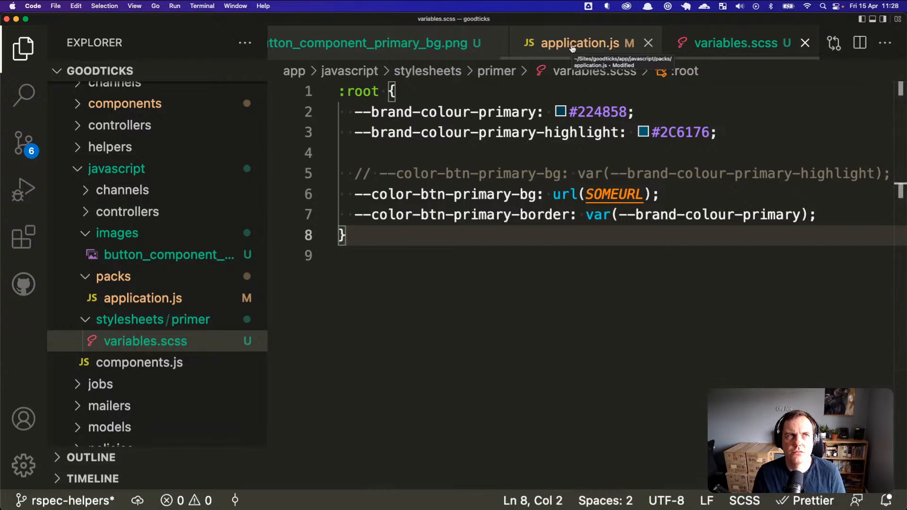
Step: Start a new .btn-primary selector below the :root block in variables.scss
key("super+Tab")
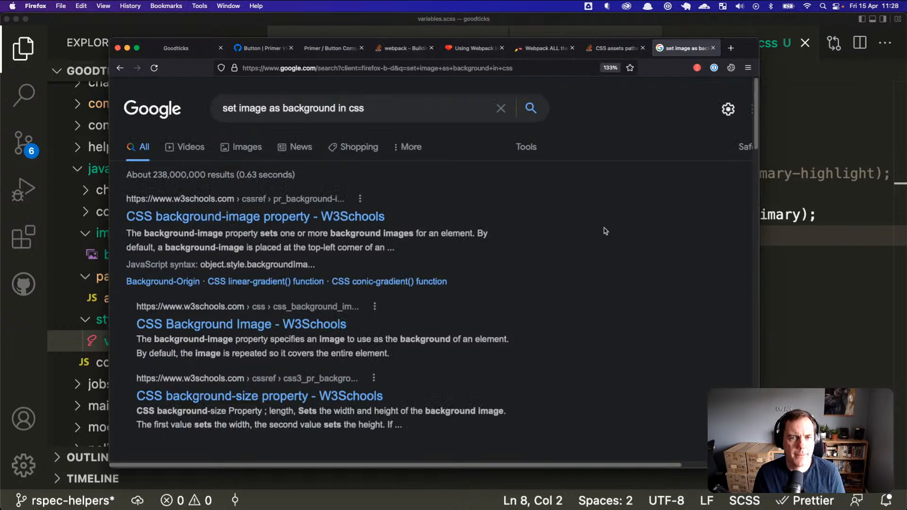
left_click(759, 187)
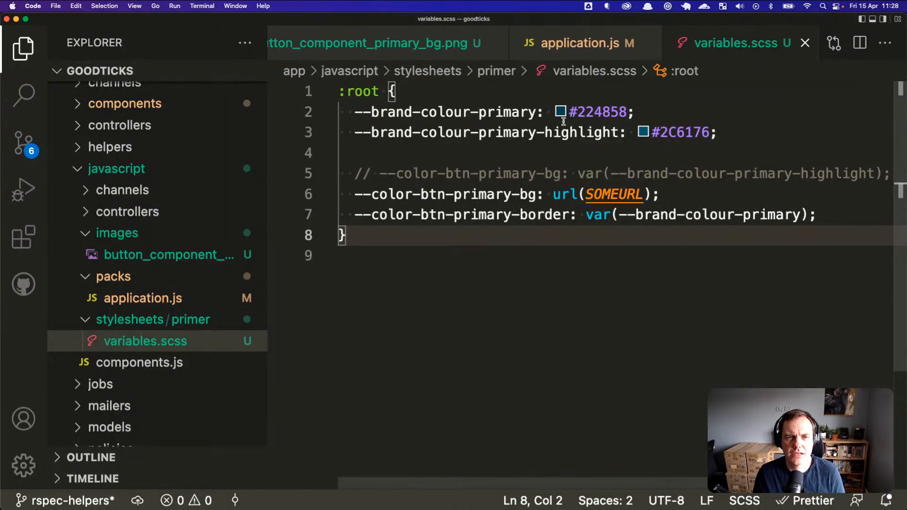
left_click(485, 154)
left_click(381, 237)
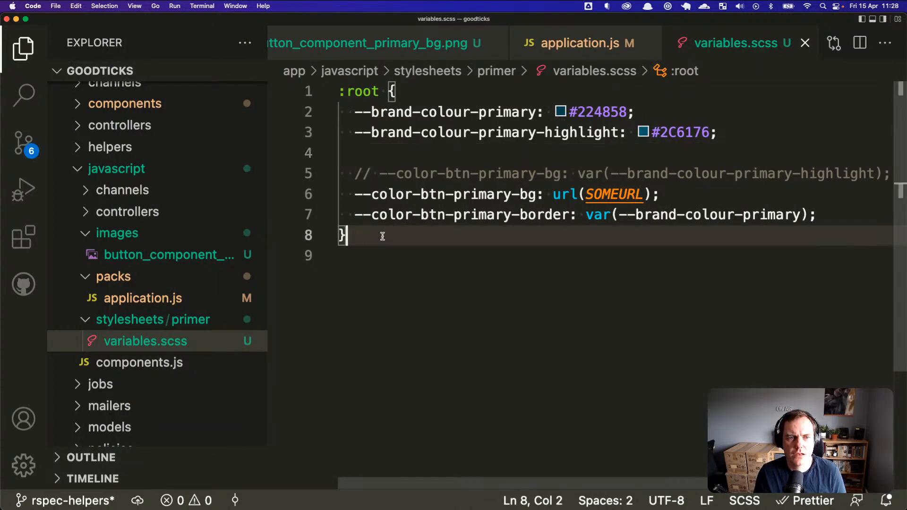
key("Return")
key("Return")
type(".btn-")
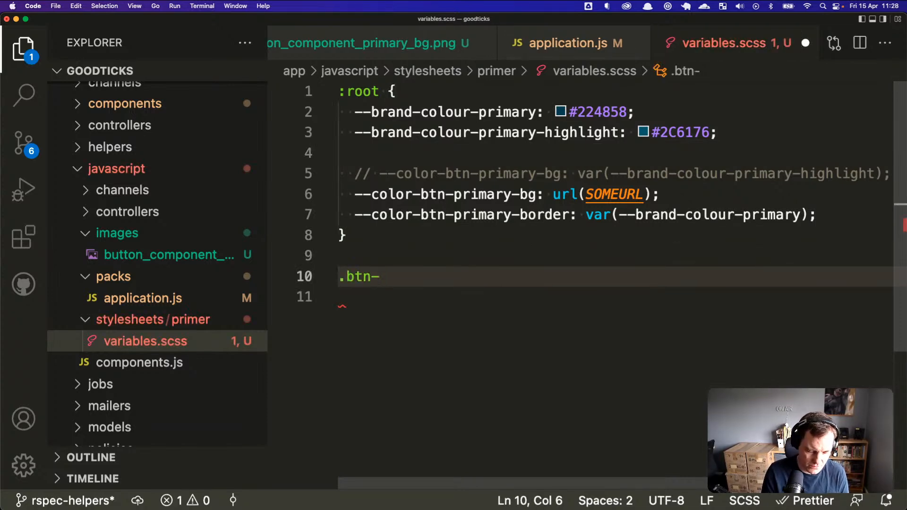
type("parum")
key("BackSpace")
key("BackSpace")
key("BackSpace")
key("BackSpace")
type("ri")
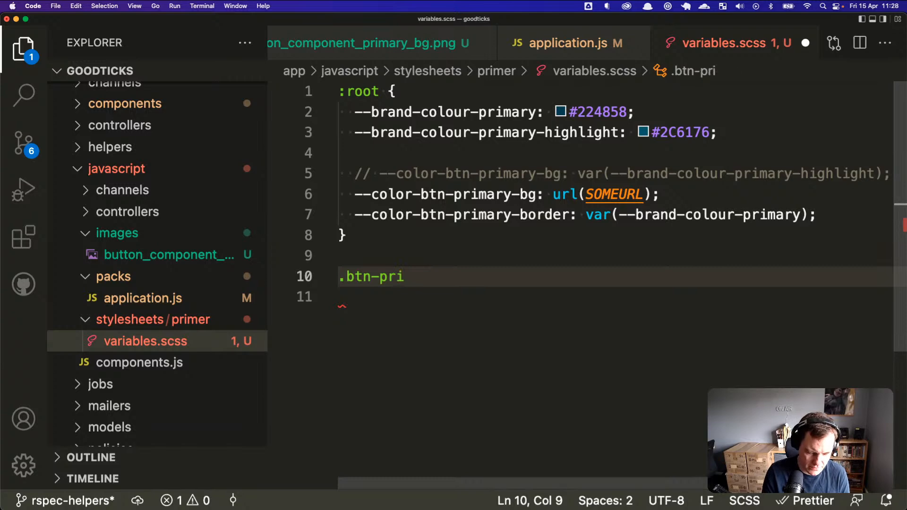
type("mary")
Step: Widen the inspector's markup pane on the Goodticks page in Firefox
key("super+Tab")
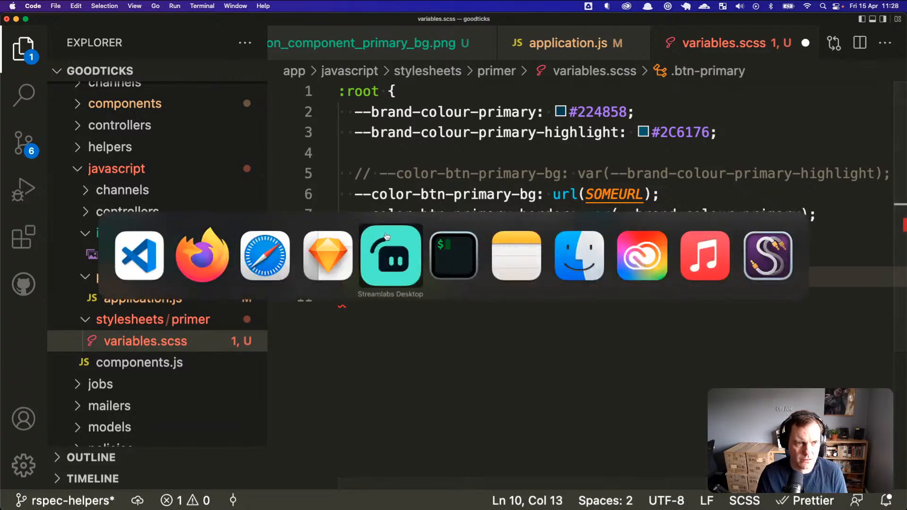
left_click(202, 255)
left_click(192, 48)
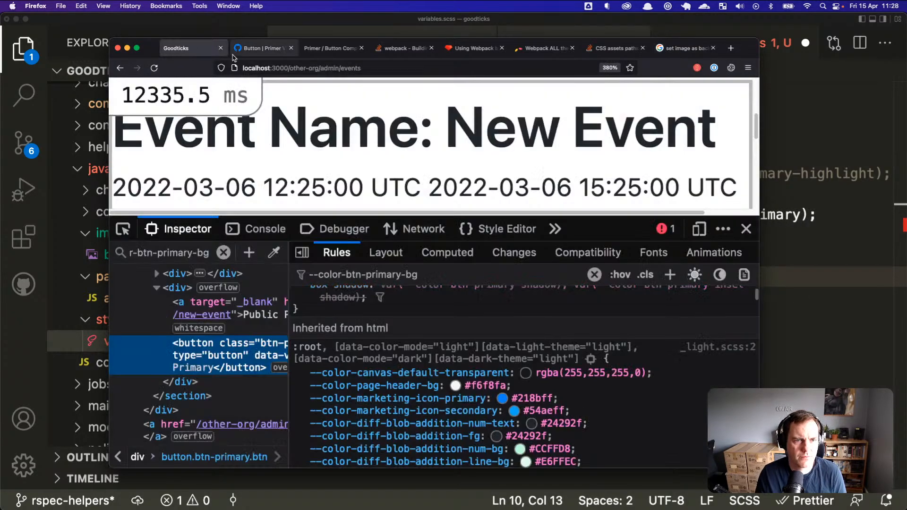
scroll(380, 353, "up", 5)
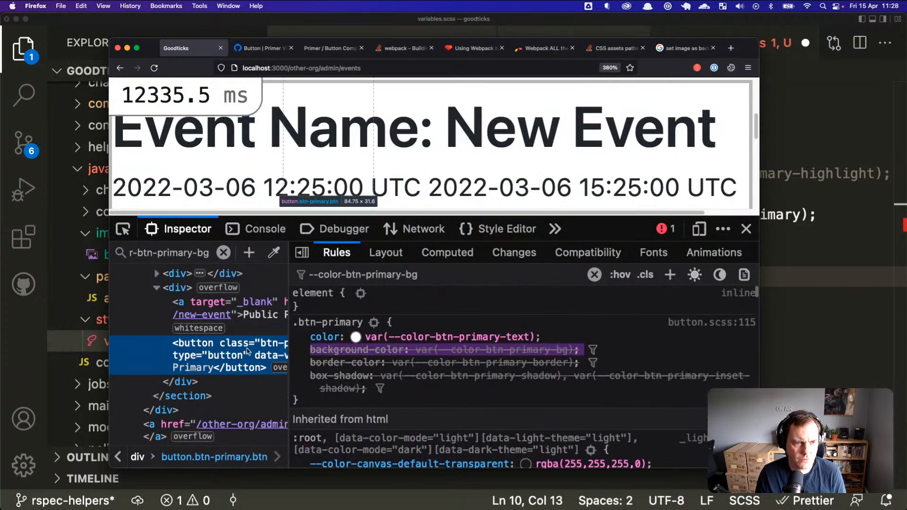
left_click_drag(288, 349, 374, 347)
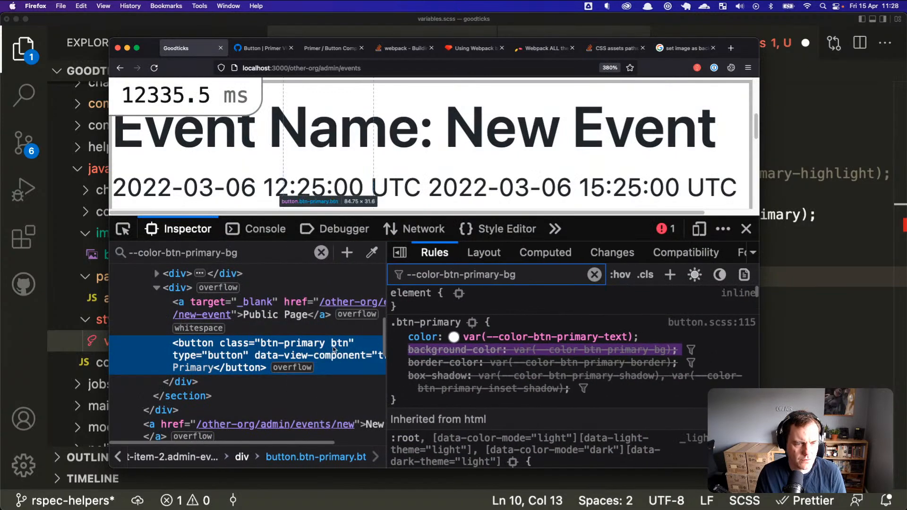
key("super+Tab")
Step: Give .btn-primary a background-image: url() holding the pasted picsum image address, and save
type("{")
key("Return")
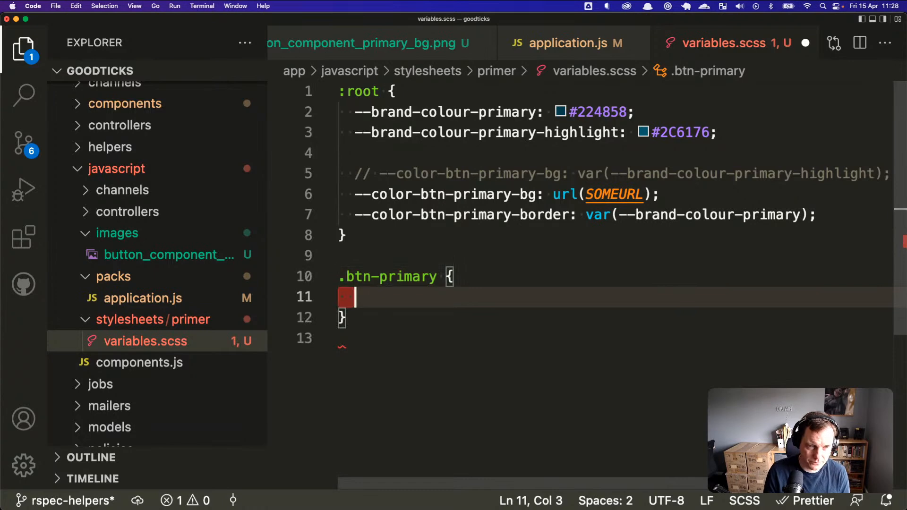
type("back")
key("Down")
key("Down")
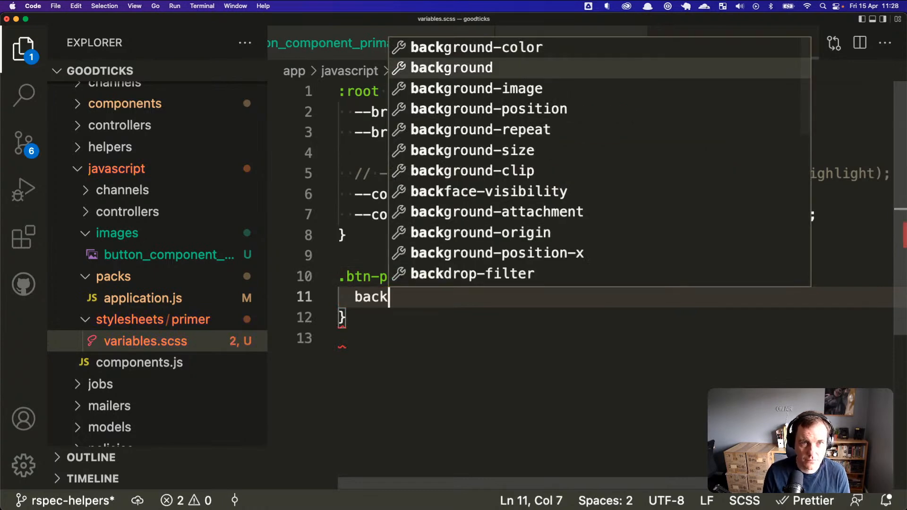
key("Return")
type("url(")
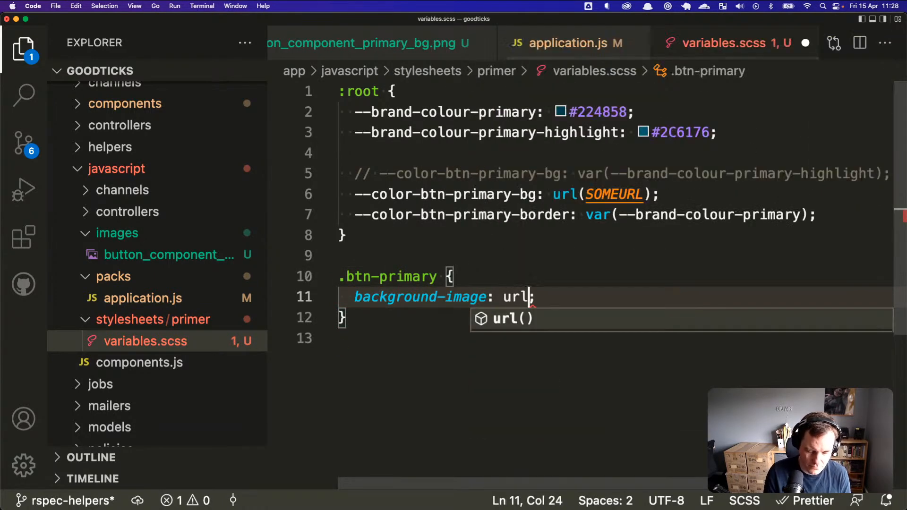
type("https: //i.picsum.photos/id/237/200/300.jpg")
key("super+Left")
key("super+s")
Step: Delete the placeholder url(SOMEURL) variable line and its leftover empty line
key("Up")
key("Up")
key("Up")
key("Up")
key("Up")
key("super+shift+Right")
key("BackSpace")
key("super+shift+Left")
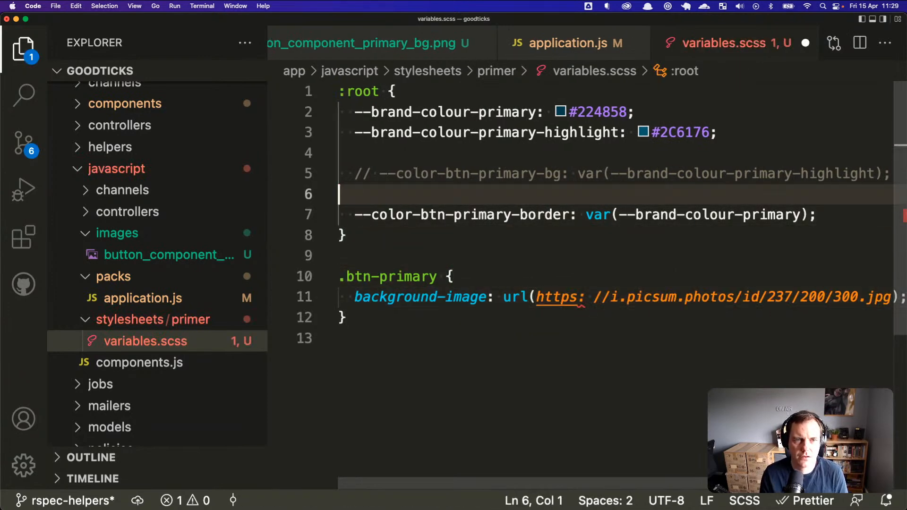
key("BackSpace")
key("BackSpace")
key("Down")
key("Down")
key("Down")
key("Down")
key("Down")
key("Down")
left_click(347, 277)
key("super+Tab")
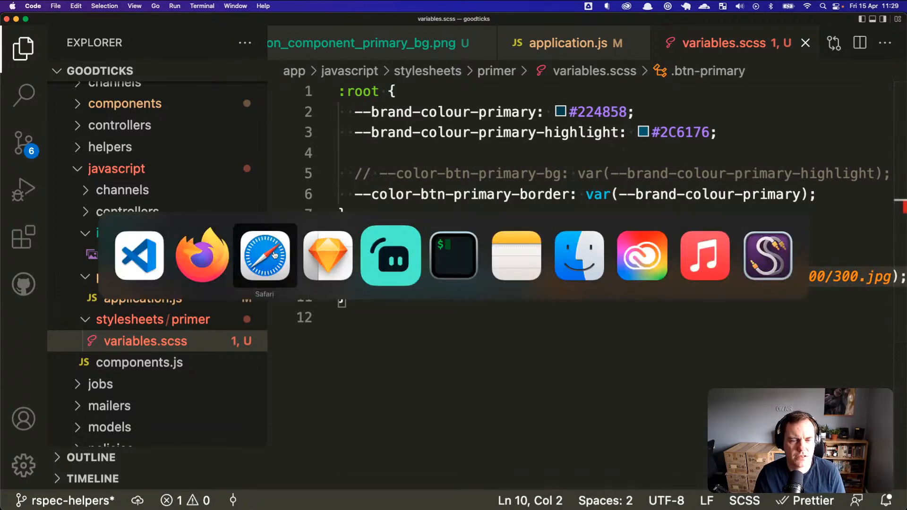
Step: Reload the Goodticks page in Firefox and clear the inspector's style filter
left_click(228, 262)
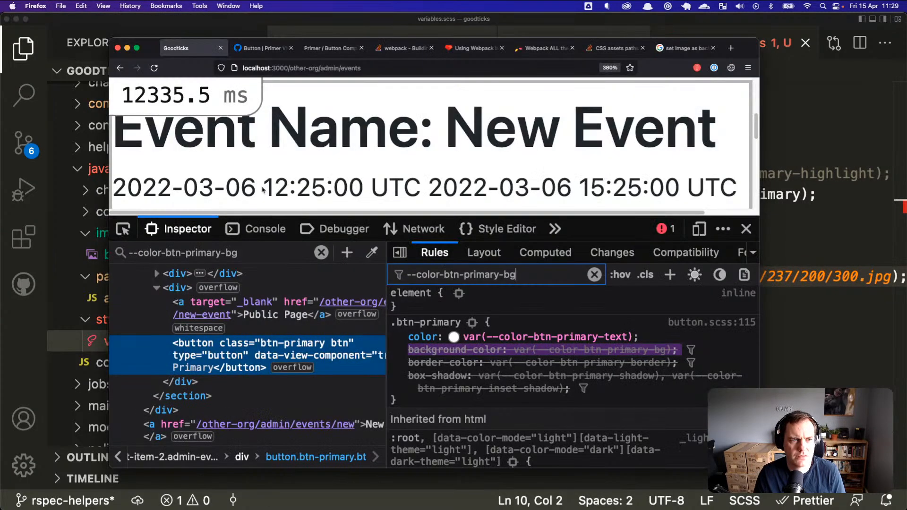
scroll(283, 155, "down", 2)
key("super+r")
scroll(286, 158, "down", 5)
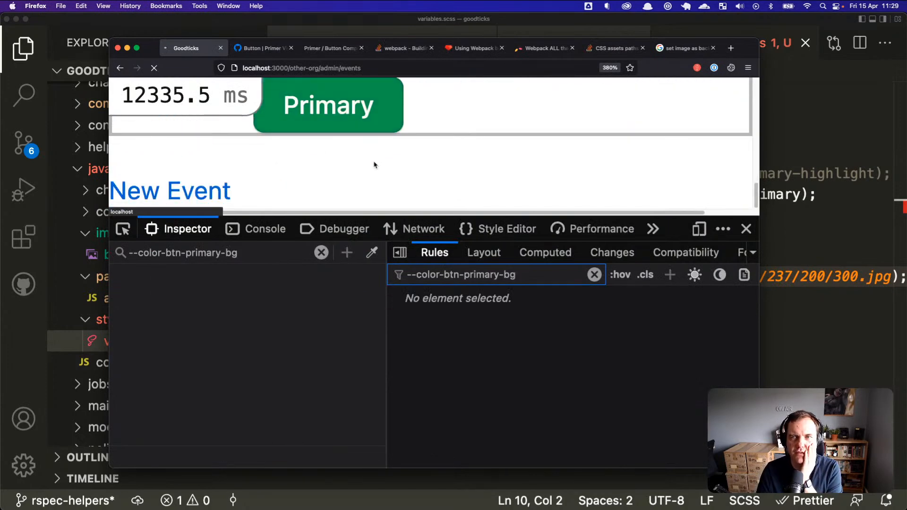
scroll(387, 171, "up", 1)
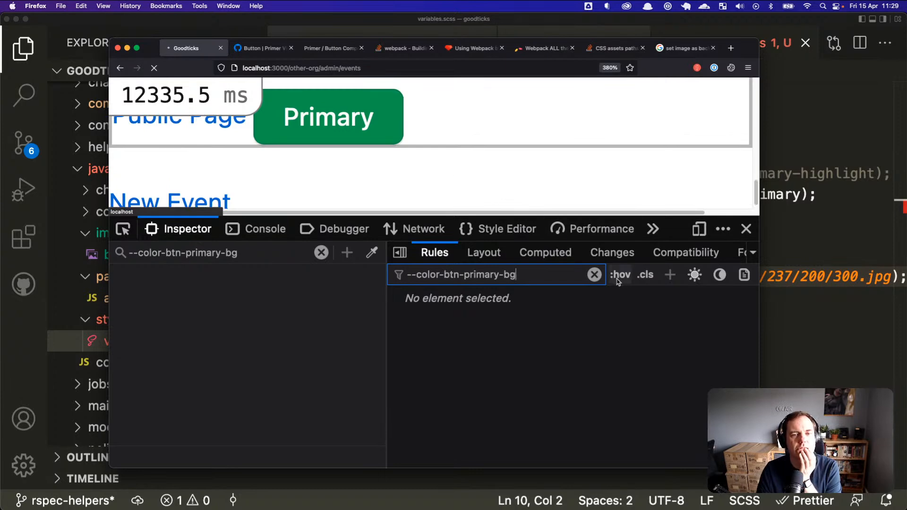
left_click(595, 276)
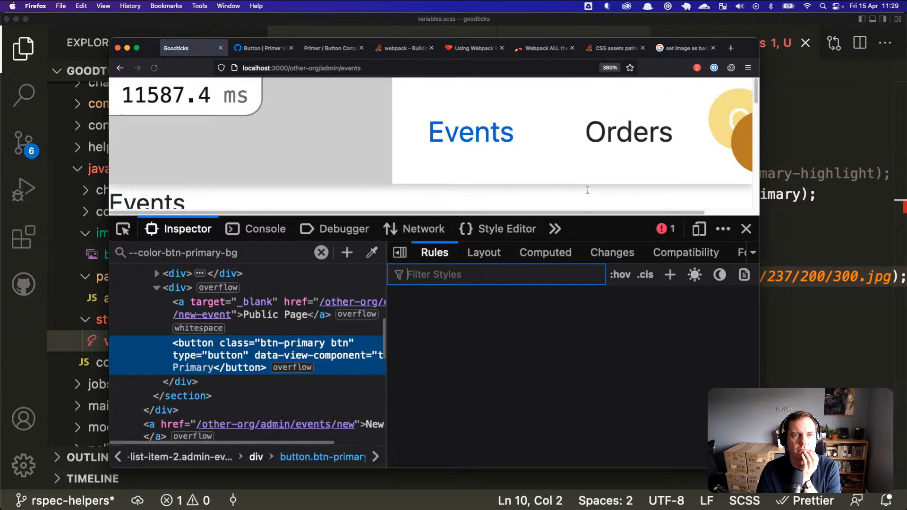
scroll(548, 195, "down", 5)
Step: Inspect the Primary button and scroll through its style rules
right_click(353, 149)
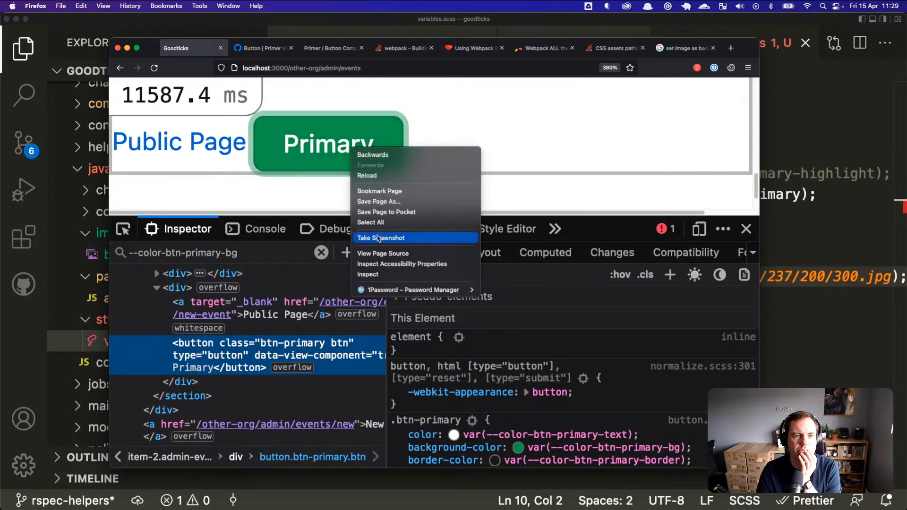
left_click(384, 278)
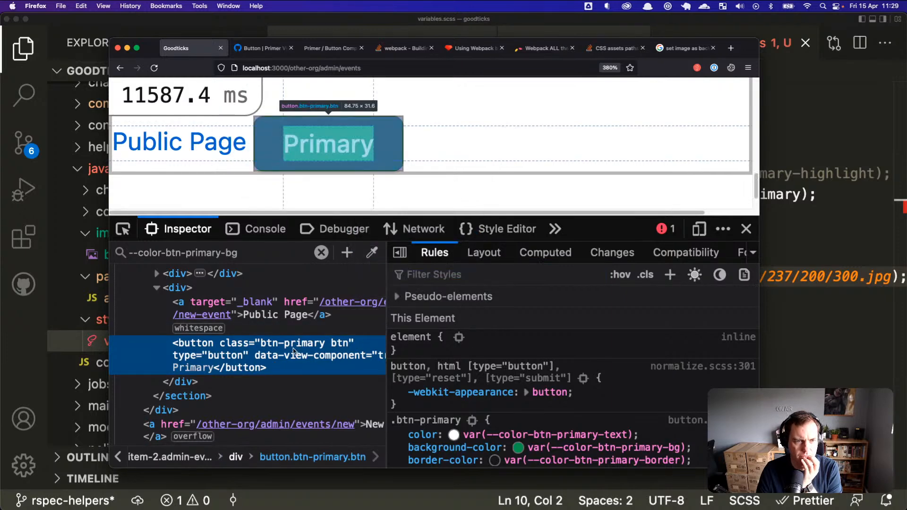
scroll(465, 296, "down", 1)
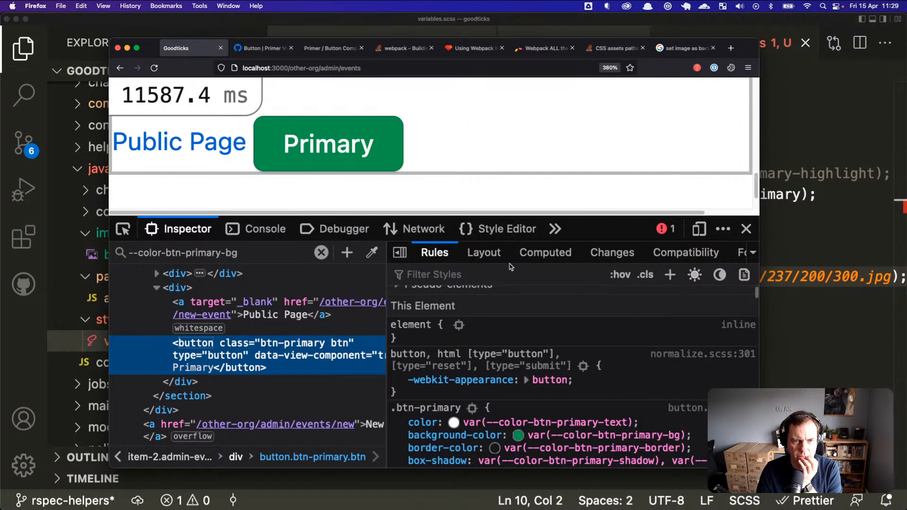
scroll(515, 307, "down", 5)
mouse_move(487, 386)
scroll(486, 387, "down", 10)
scroll(494, 386, "up", 4)
scroll(495, 386, "down", 6)
scroll(494, 386, "down", 10)
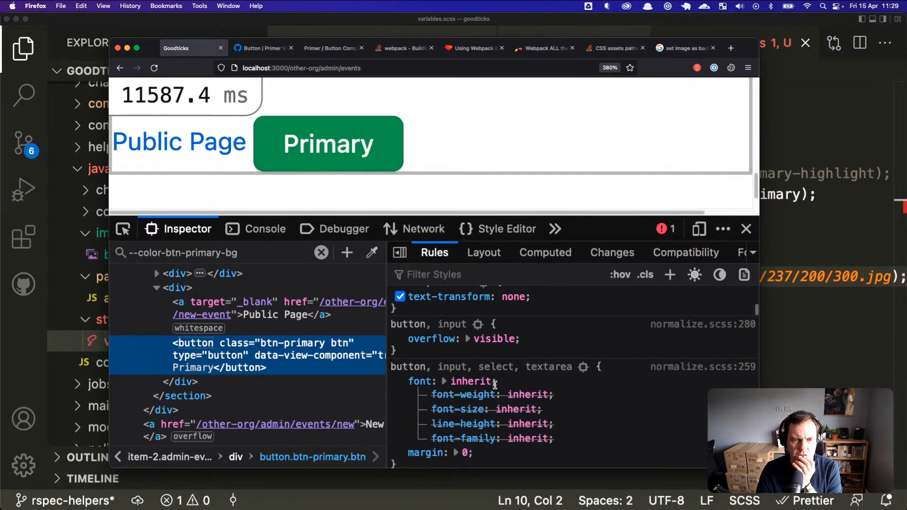
scroll(495, 385, "down", 10)
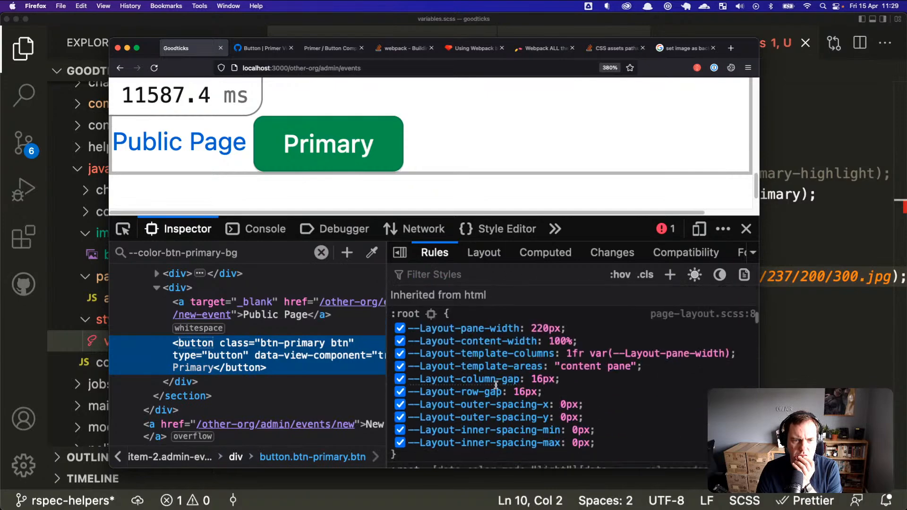
scroll(496, 386, "down", 3)
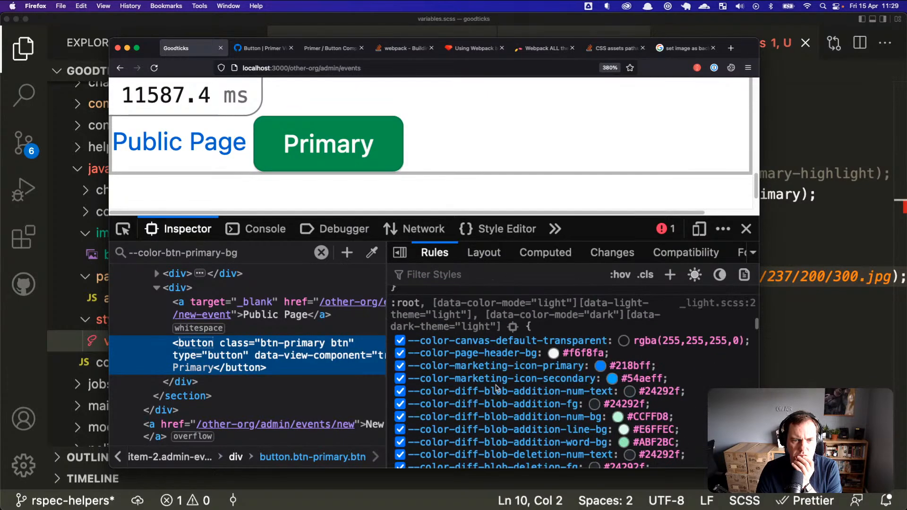
scroll(496, 387, "down", 10)
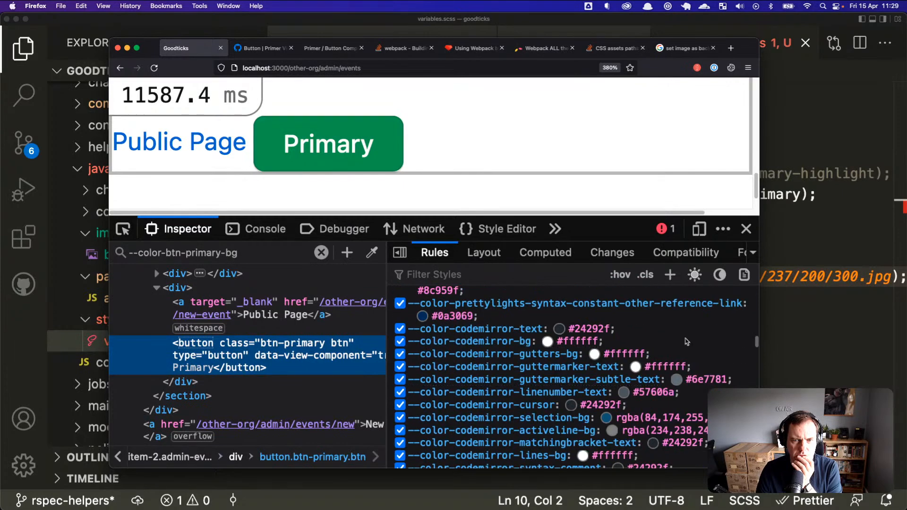
Step: Insert an opening single quote before the picsum URL on line 10
left_click(782, 328)
left_click_drag(350, 235, 348, 325)
left_click(353, 329)
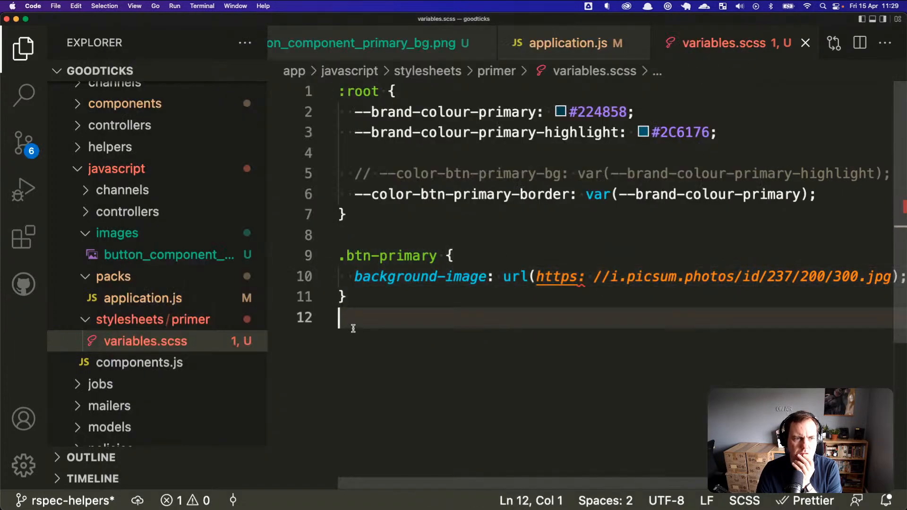
left_click(352, 297)
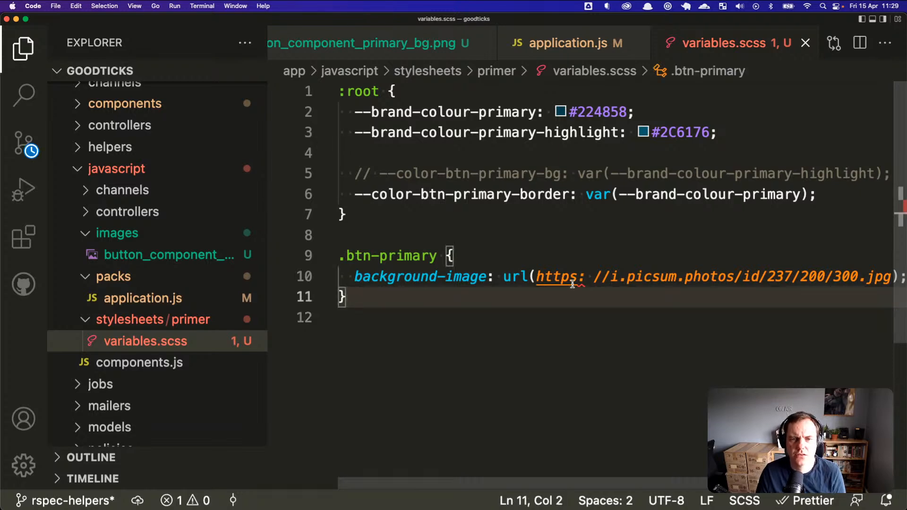
left_click(538, 276)
type("'")
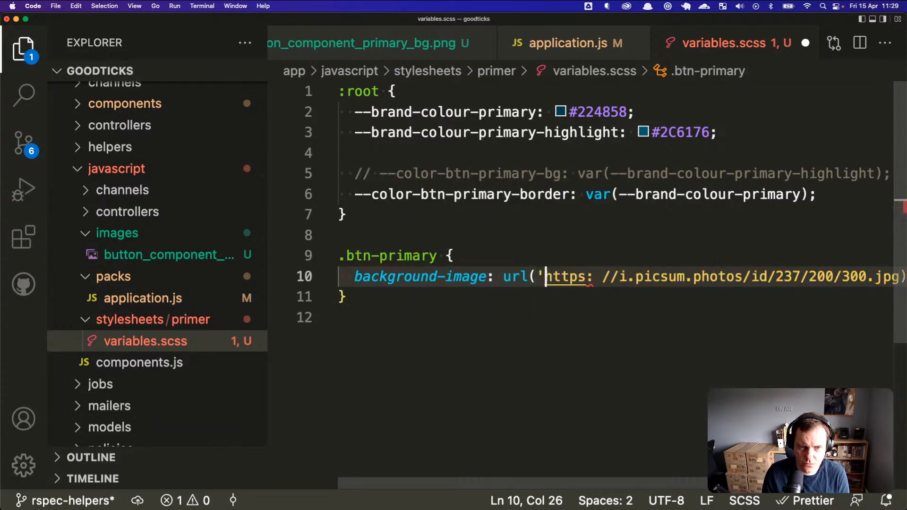
key("super+Right")
key("Left")
key("Left")
Step: Close the quote after .jpg and save variables.scss
type("'")
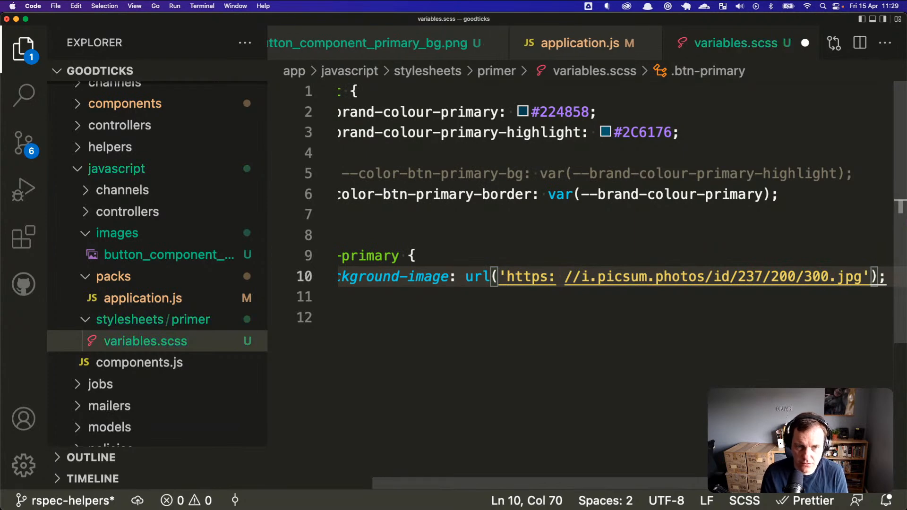
key("super+s")
key("super+Tab")
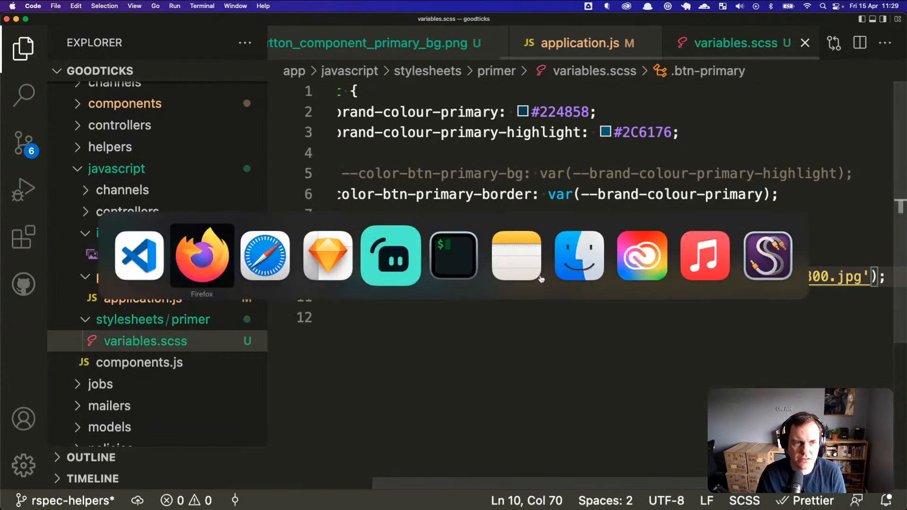
left_click(211, 259)
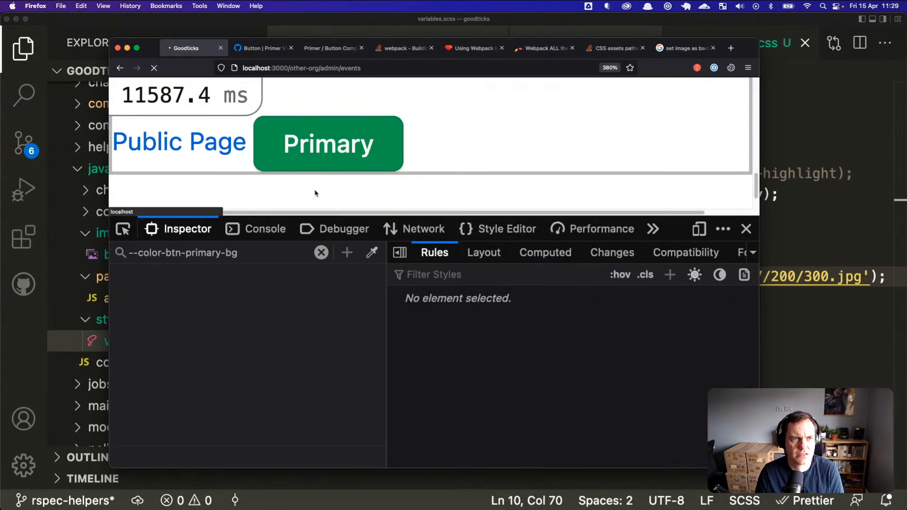
Step: Read the W3Schools background-image reference from the search results, then close it
left_click(685, 47)
left_click(330, 217)
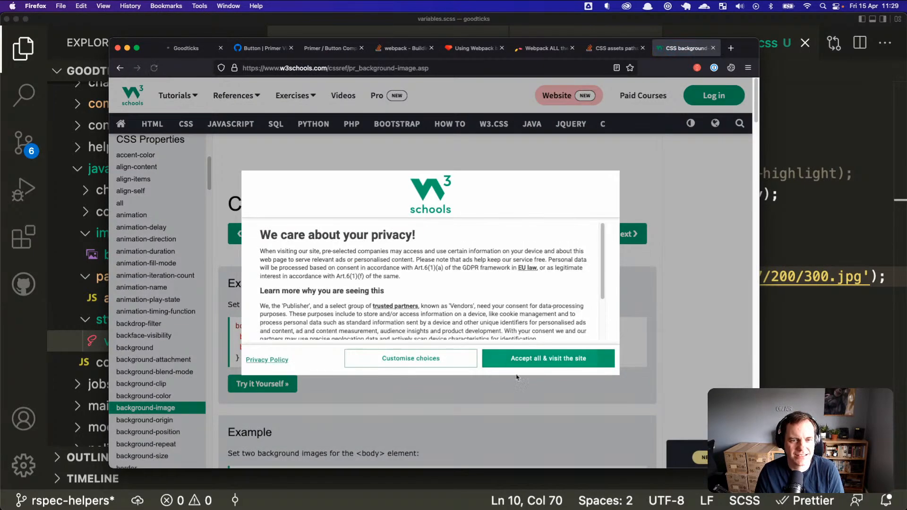
left_click(539, 360)
key("super+w")
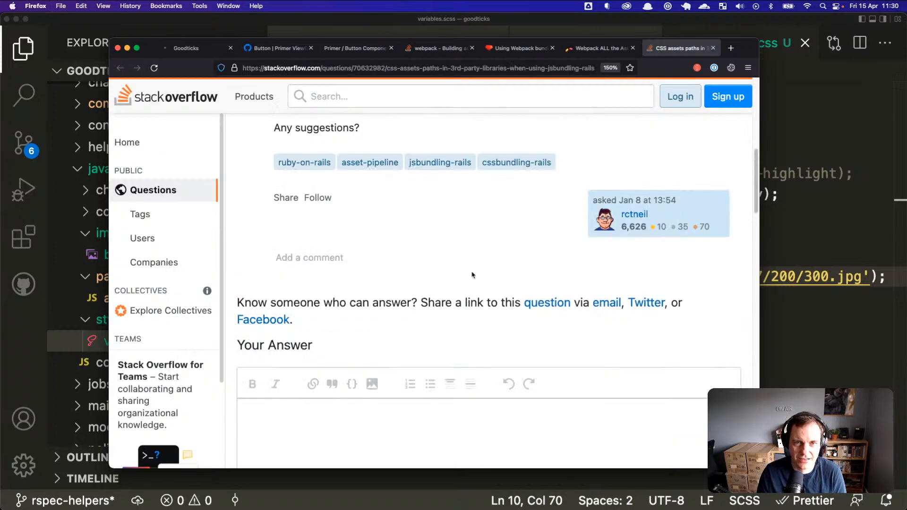
left_click(196, 48)
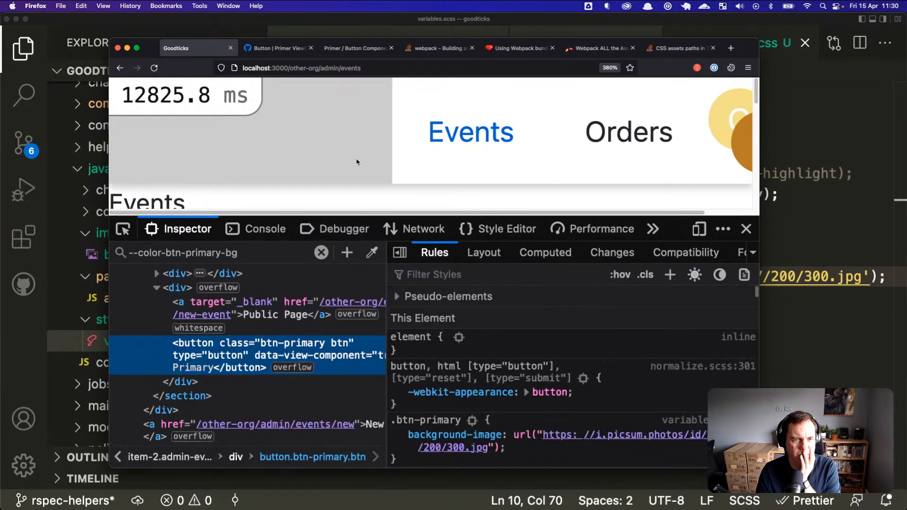
Step: Inspect the Primary button again and check whether its url() background image loads
scroll(366, 158, "down", 5)
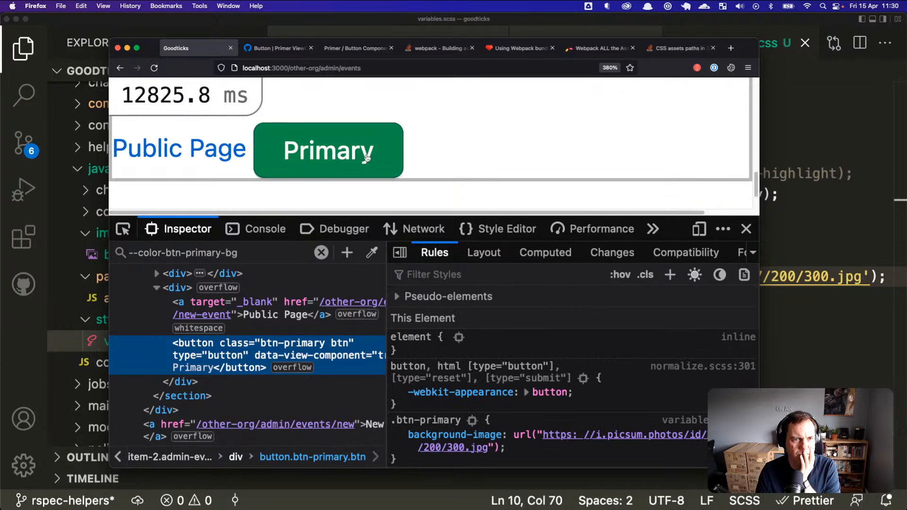
right_click(369, 156)
left_click(406, 279)
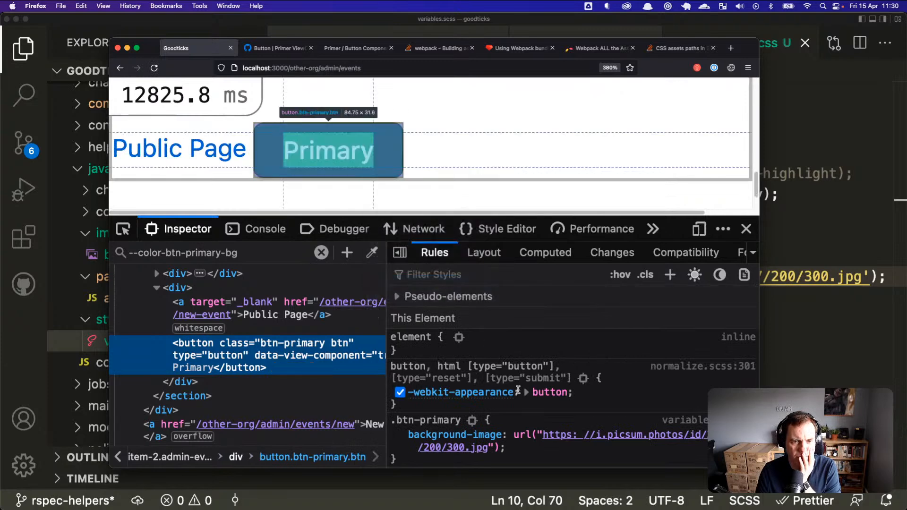
scroll(515, 375, "down", 1)
mouse_move(548, 402)
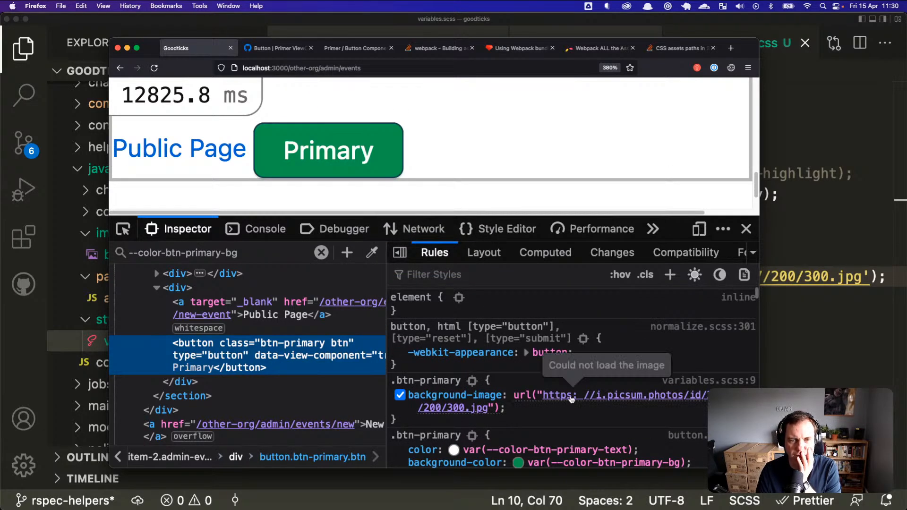
scroll(509, 406, "down", 1)
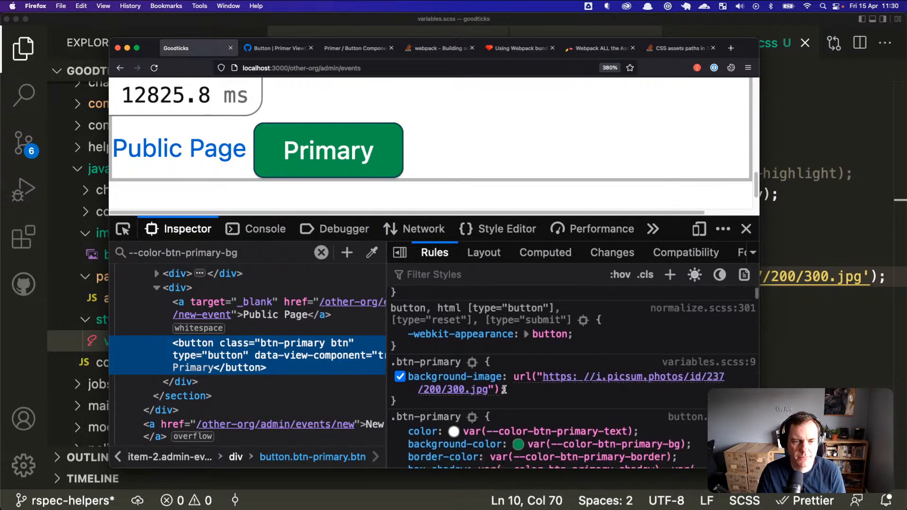
mouse_move(574, 367)
key("super+Tab")
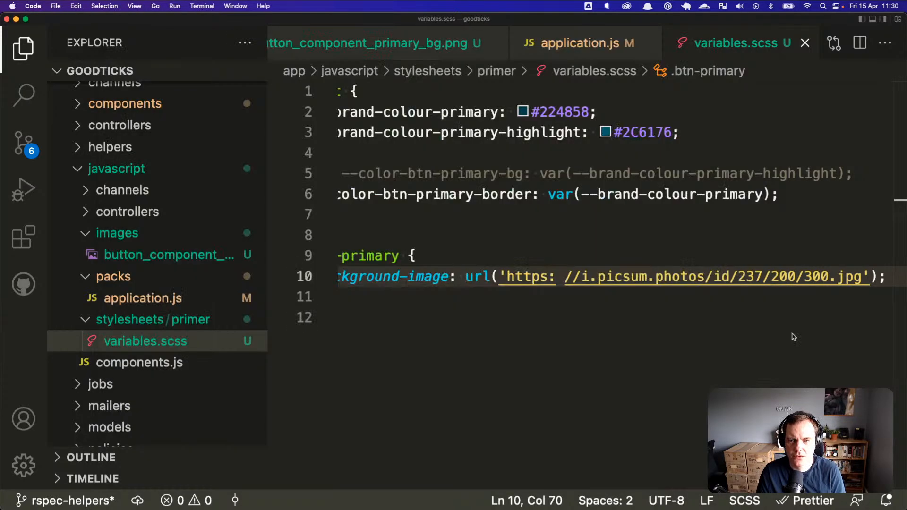
Step: Remove the stray space in 'https: //' on line 10 and reload the Goodticks page
left_click(602, 276)
key("BackSpace")
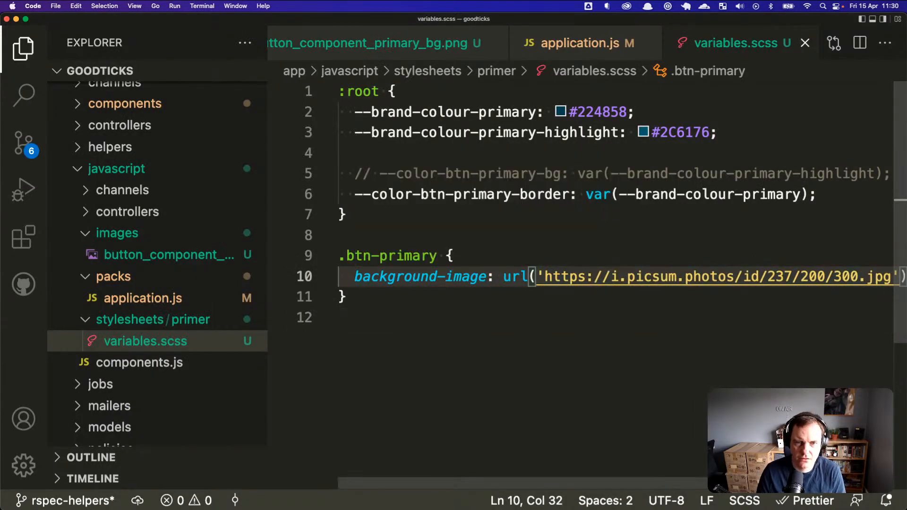
key("super+Tab")
left_click(155, 69)
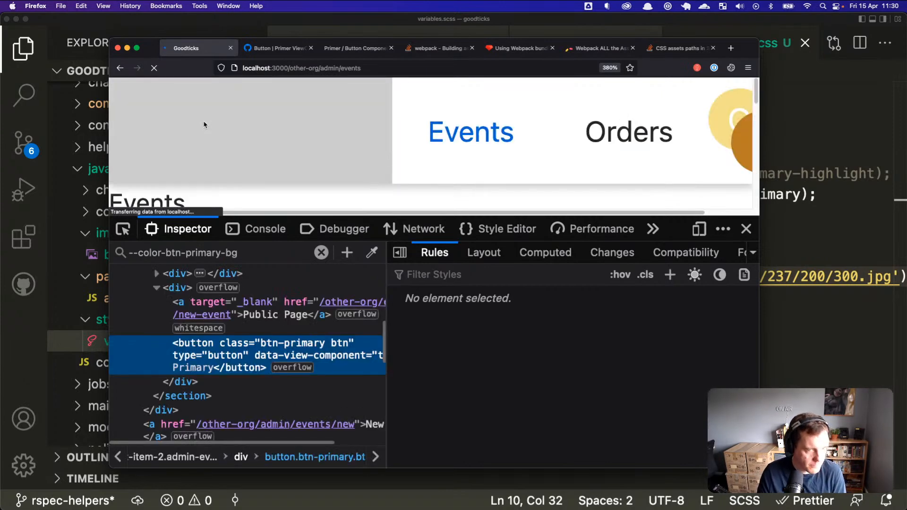
Step: Open the copied background image URL in a new tab, which returns Access denied (error 1020)
scroll(302, 154, "down", 10)
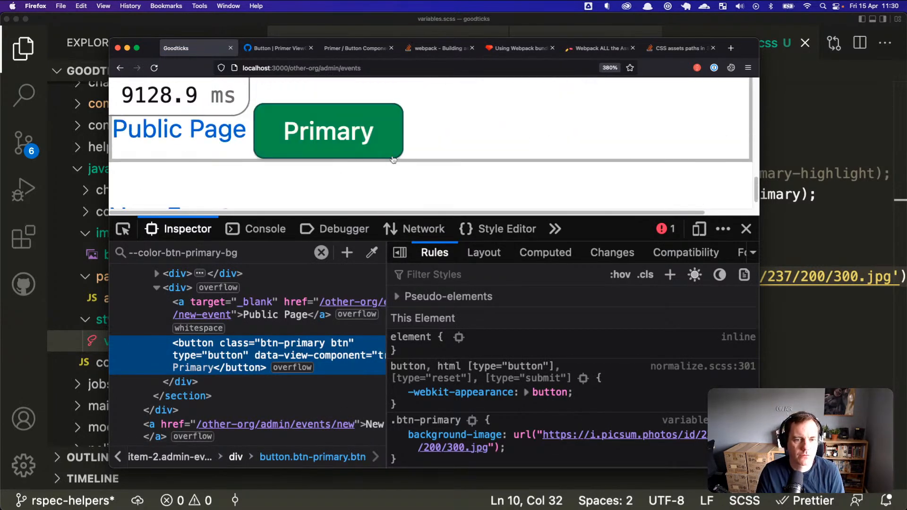
mouse_move(564, 439)
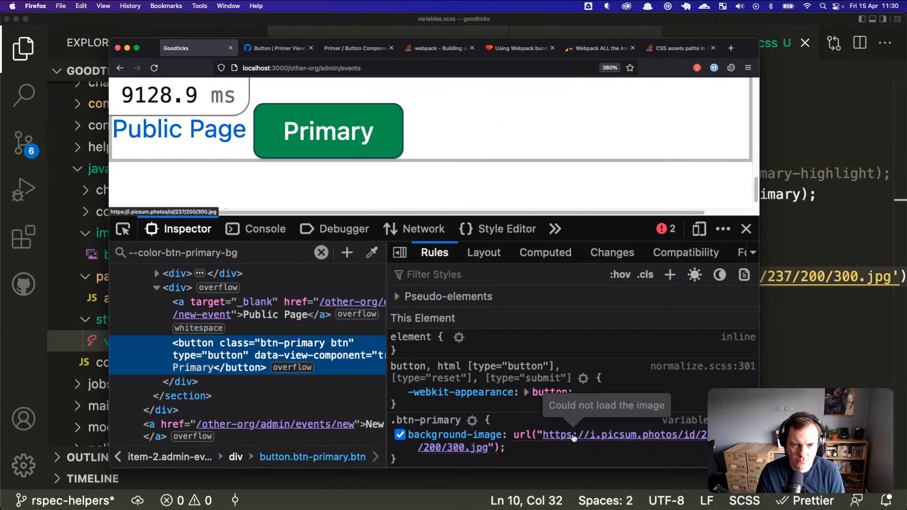
right_click(586, 439)
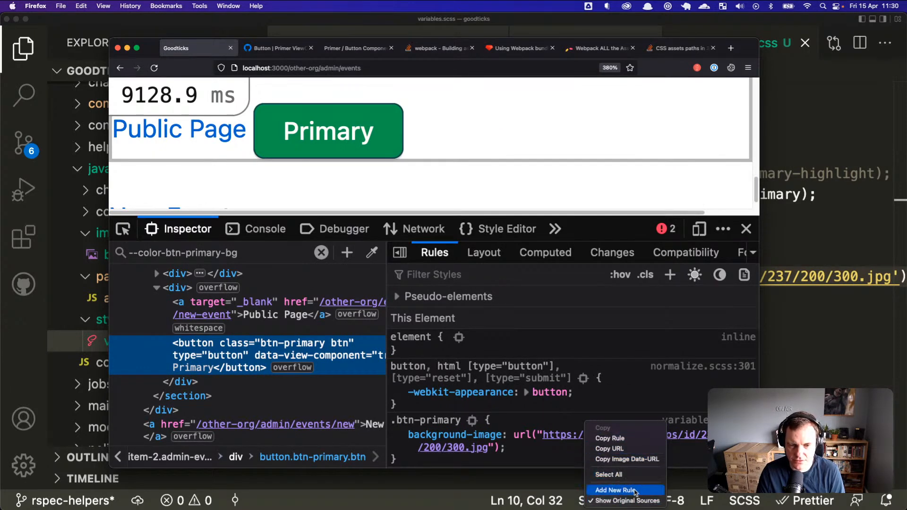
left_click(642, 450)
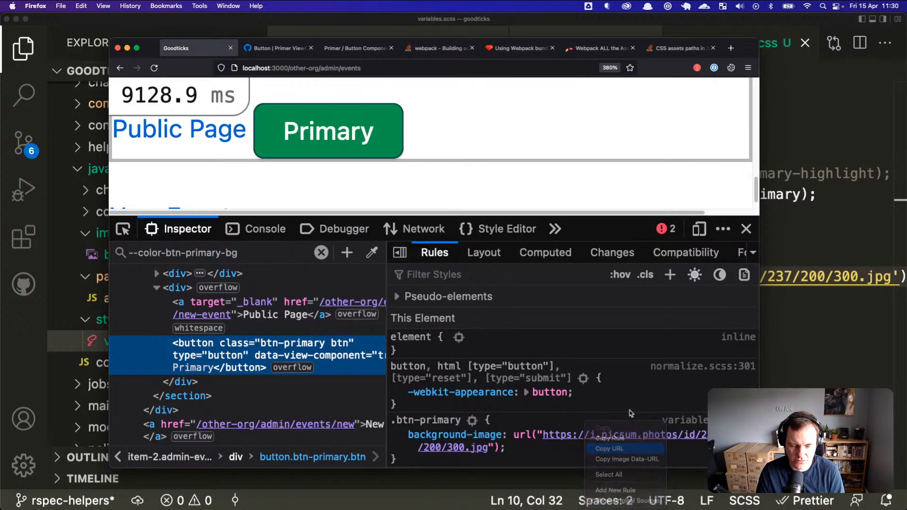
key("super+t")
key("super+v")
key("Return")
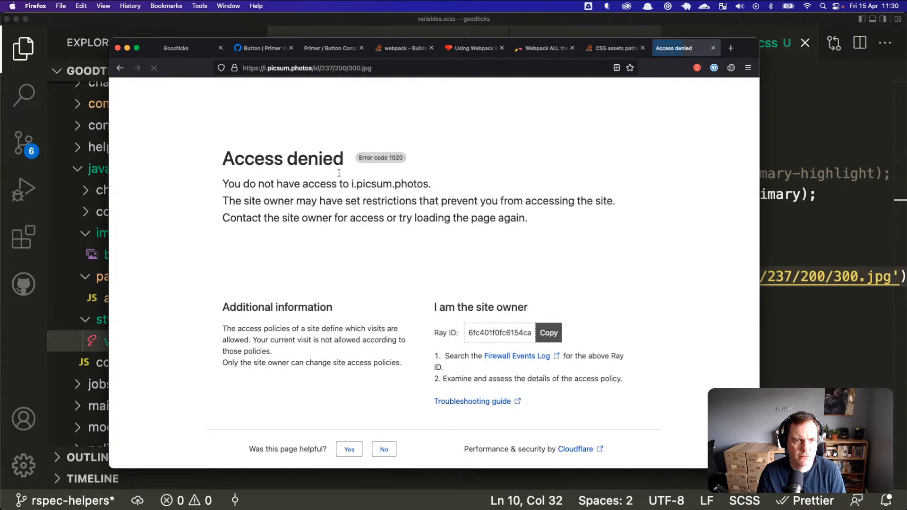
key("super+w")
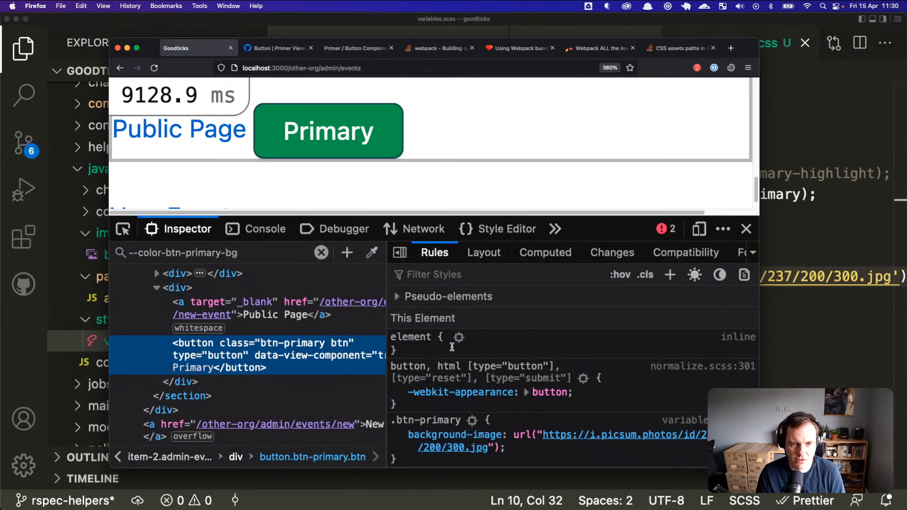
left_click(839, 314)
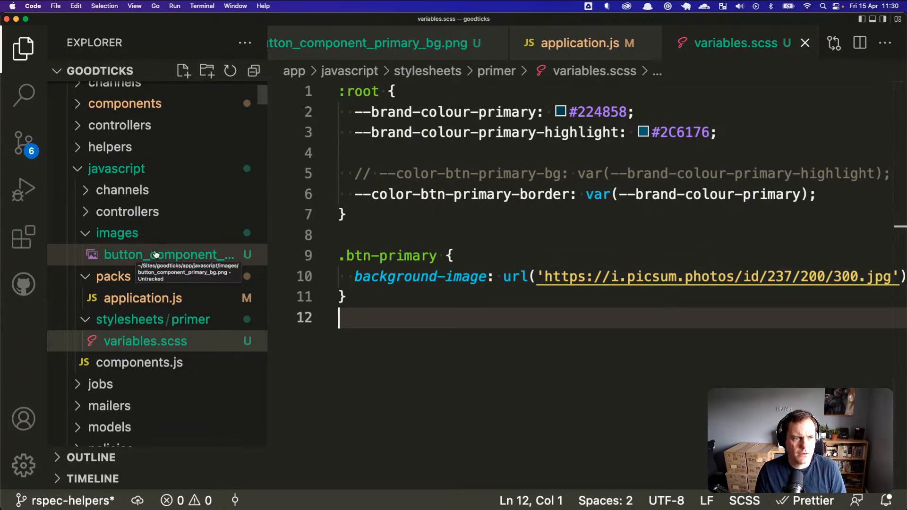
Step: Point the url() at the image's relative path, changing app/javascript to assets
left_click_drag(544, 276, 853, 279)
type("/assets/")
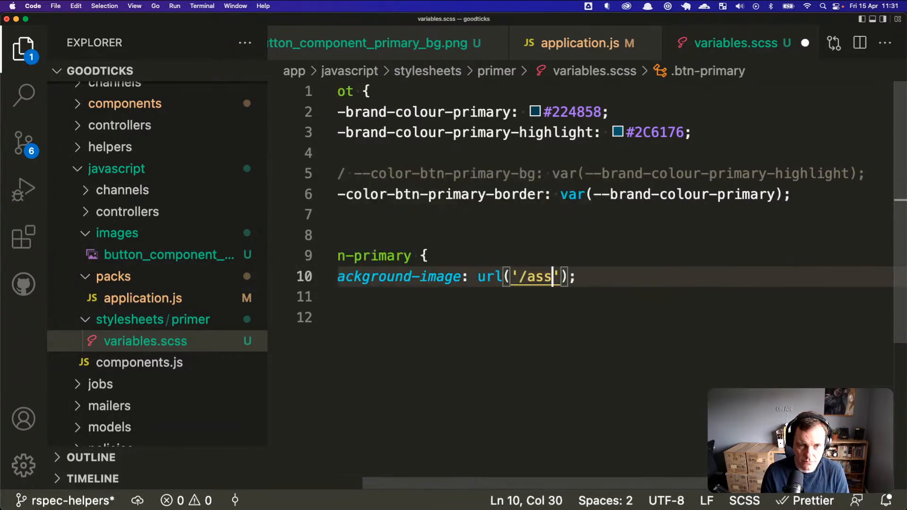
type("images/")
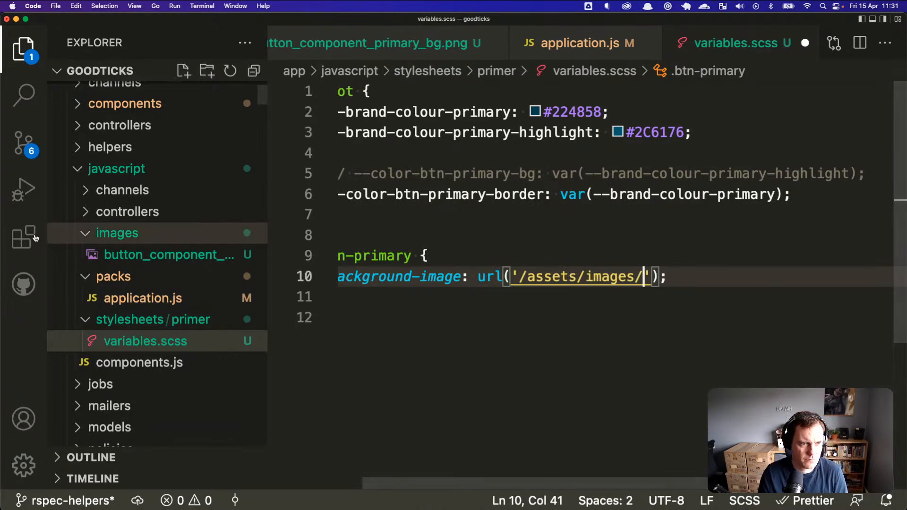
right_click(111, 256)
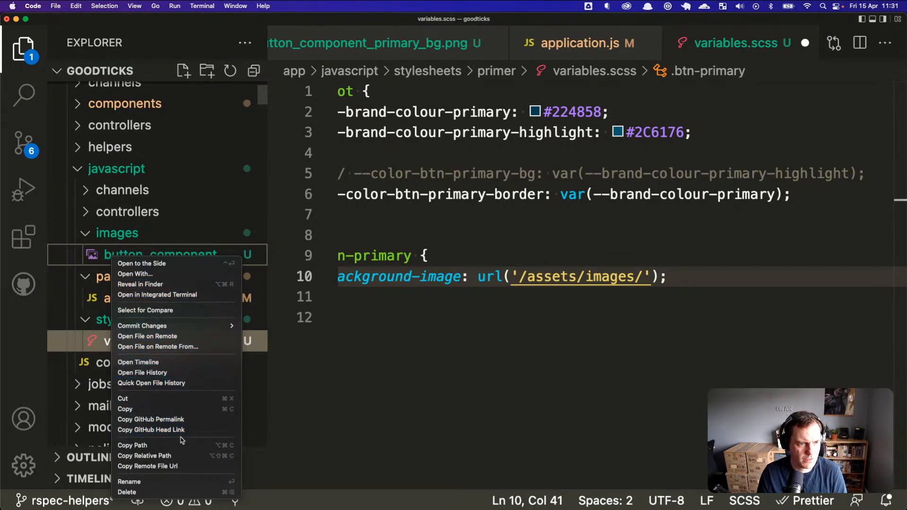
left_click(173, 455)
left_click_drag(522, 277, 645, 277)
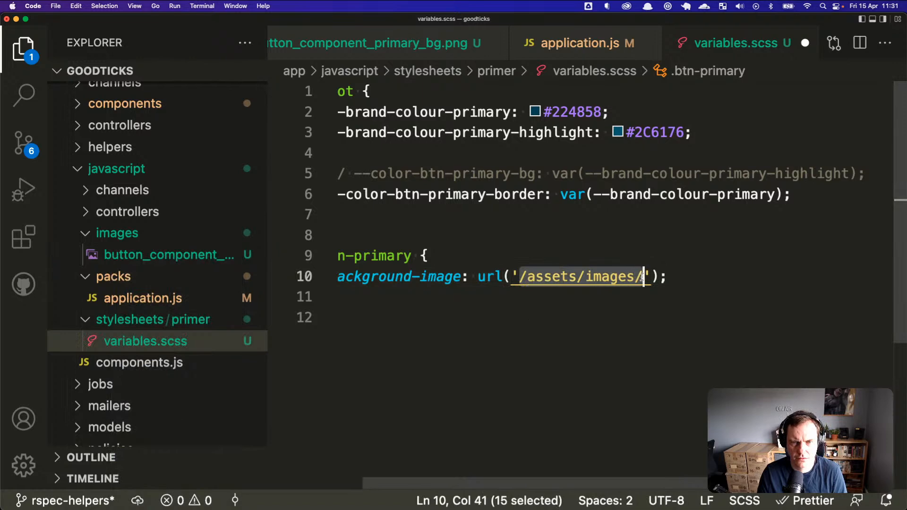
key("super+v")
left_click_drag(443, 277, 557, 276)
type("assets")
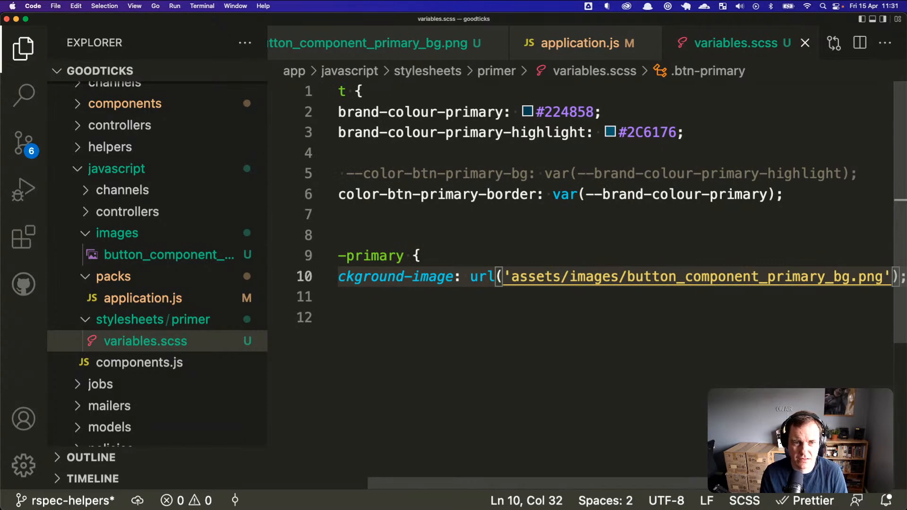
Step: Reload the Goodticks page in Firefox to see the updated Primary button
key("super+Tab")
key("super+Tab")
key("super+Tab")
key("super+Tab")
left_click_drag(511, 276, 837, 276)
key("super+Tab")
key("super+r")
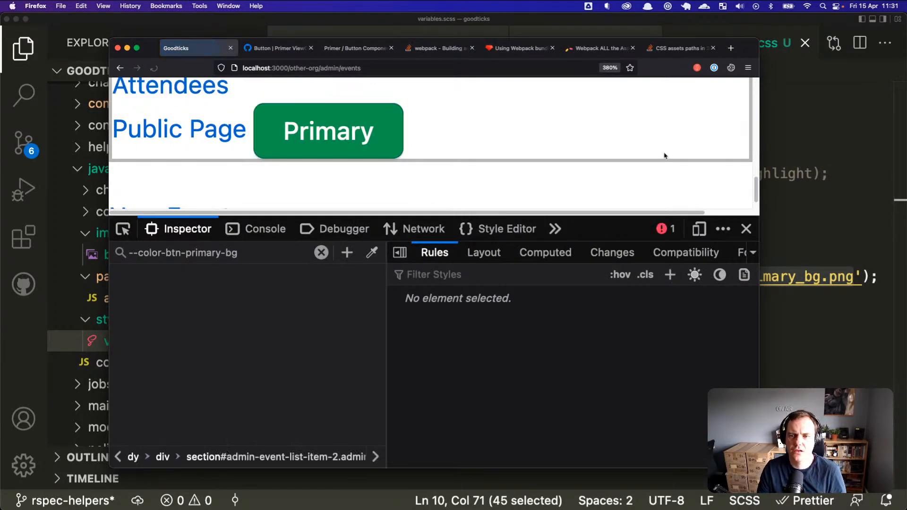
Step: Scroll the Rules panel to find .btn-primary still using background-color var(--color-btn-primary-bg)
scroll(562, 310, "down", 5)
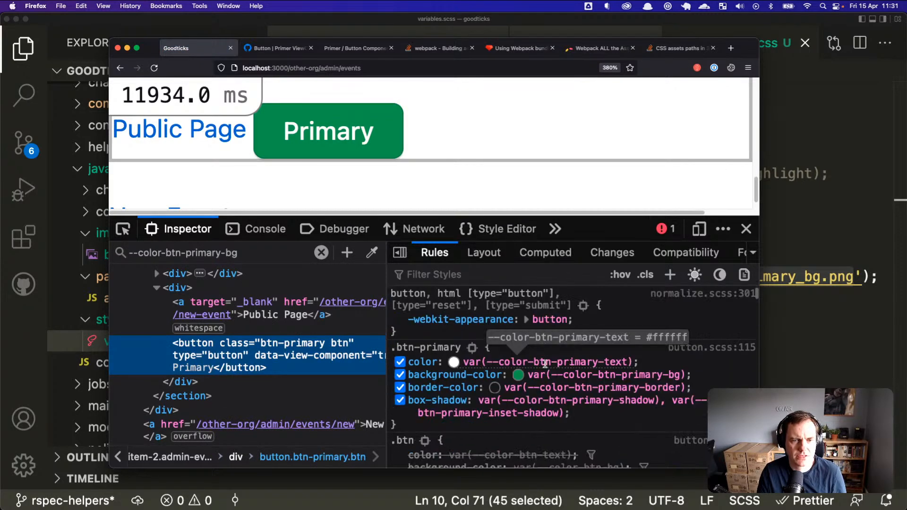
scroll(551, 384, "up", 6)
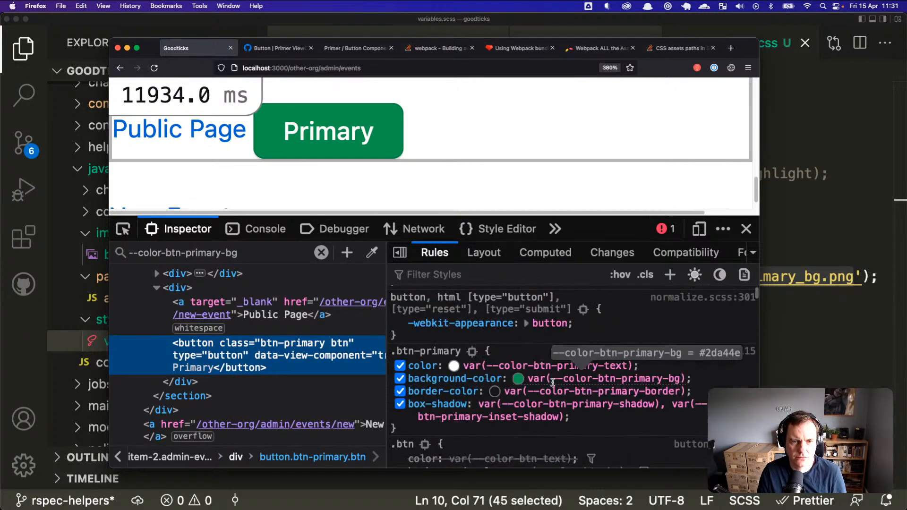
scroll(618, 409, "up", 3)
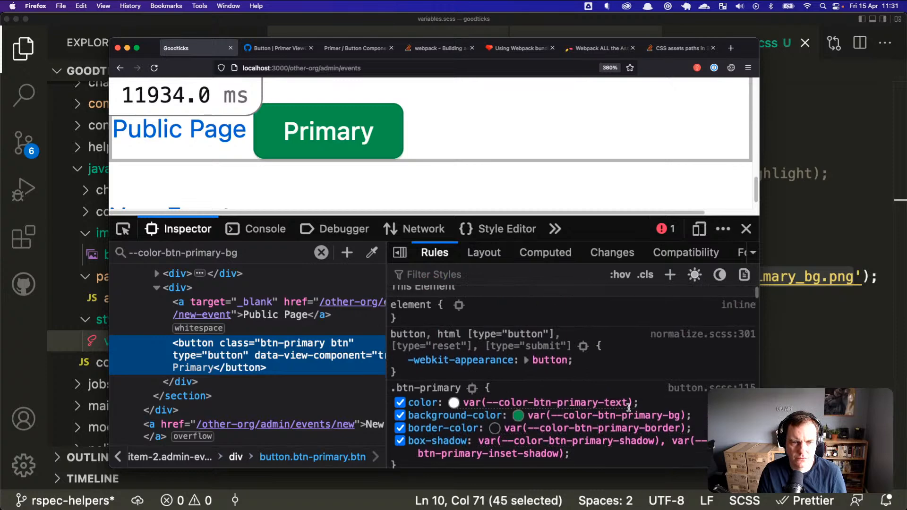
scroll(633, 407, "down", 5)
scroll(636, 406, "down", 8)
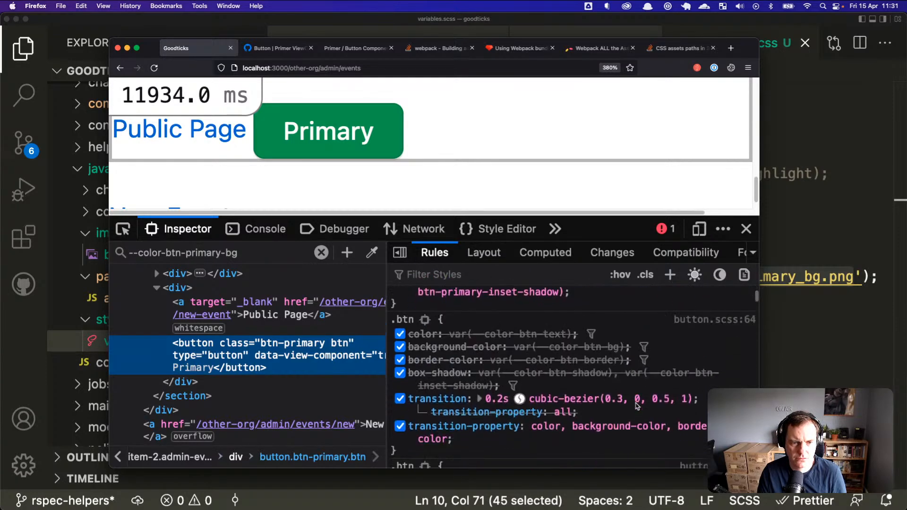
scroll(635, 403, "down", 10)
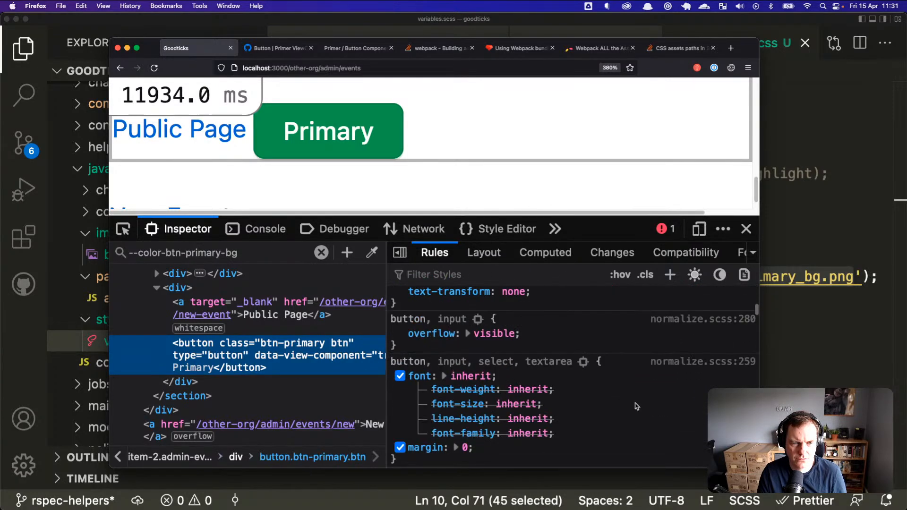
scroll(635, 403, "down", 15)
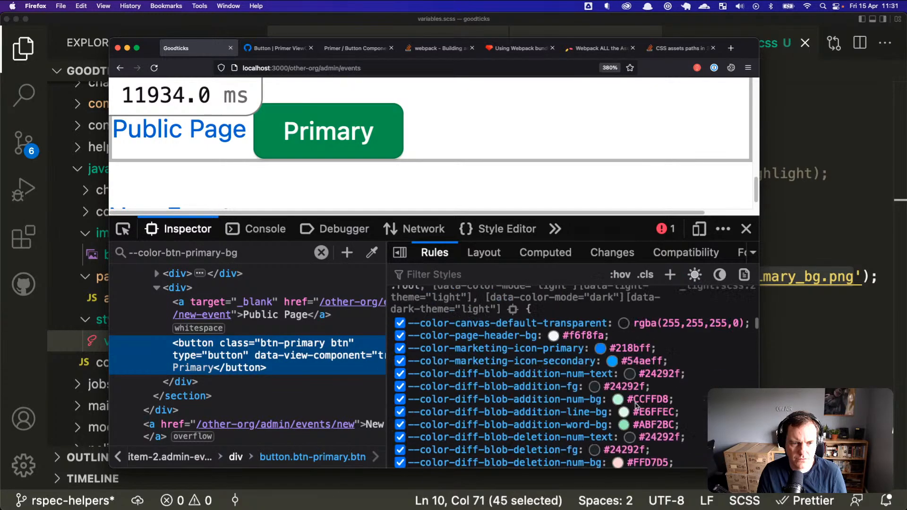
scroll(633, 400, "down", 15)
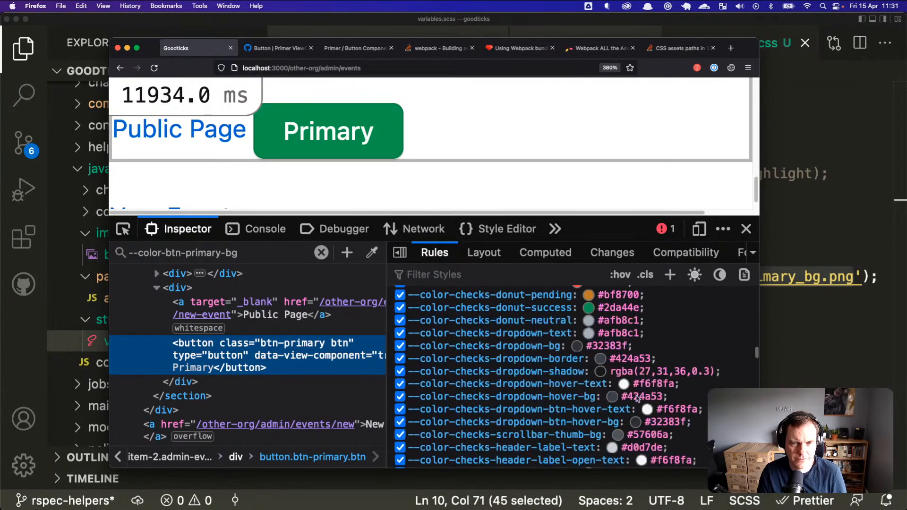
scroll(755, 375, "down", 15)
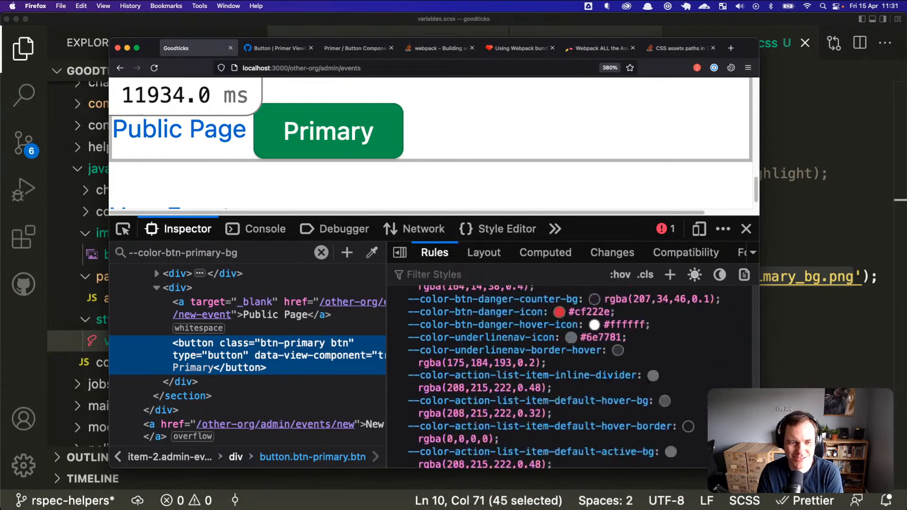
scroll(681, 352, "down", 10)
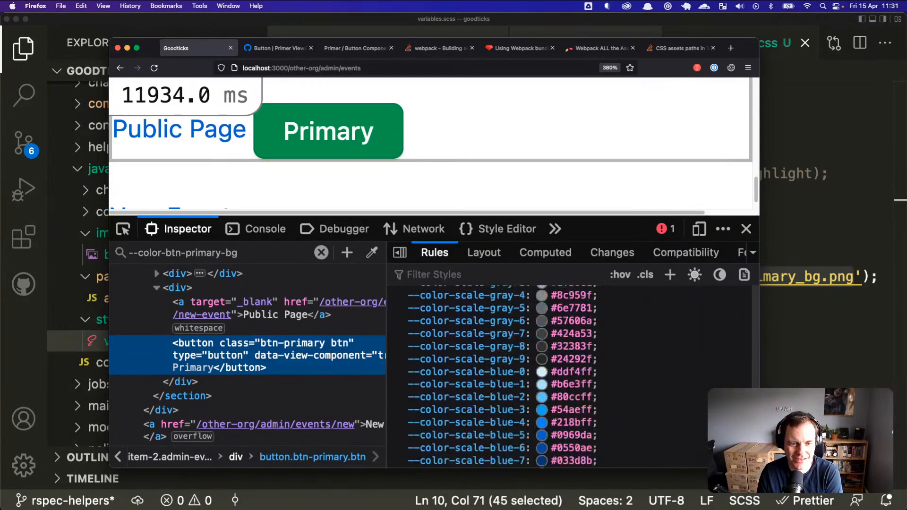
scroll(681, 352, "down", 8)
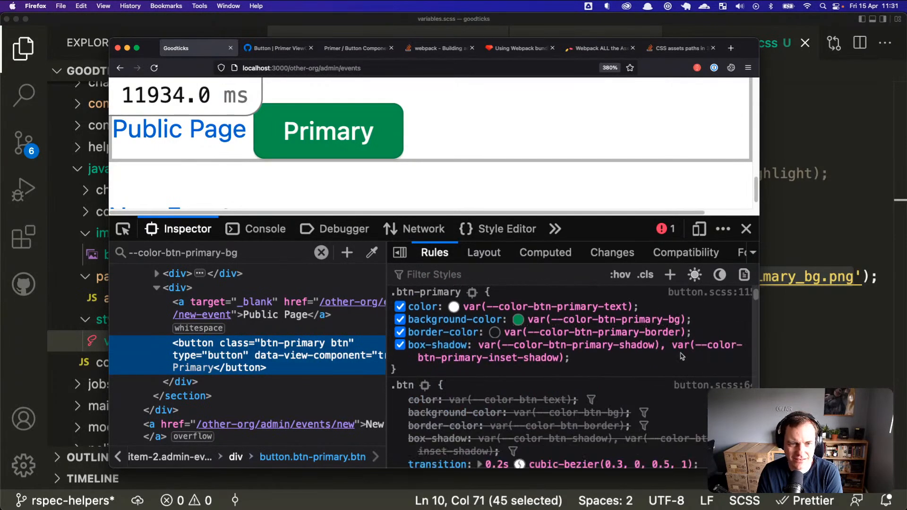
Step: Add a leading '/' to the assets image path in url() and copy the path
key("super+Tab")
left_click(697, 295)
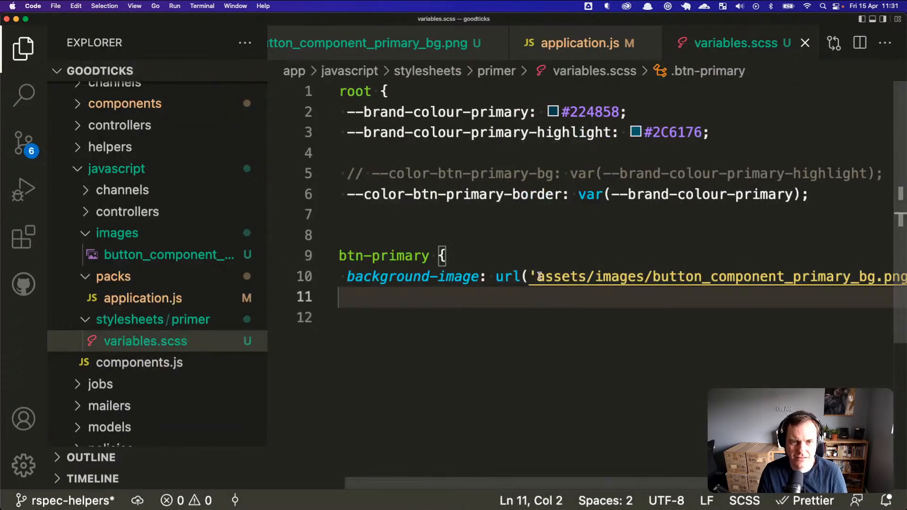
left_click(538, 277)
type("/")
key("Left")
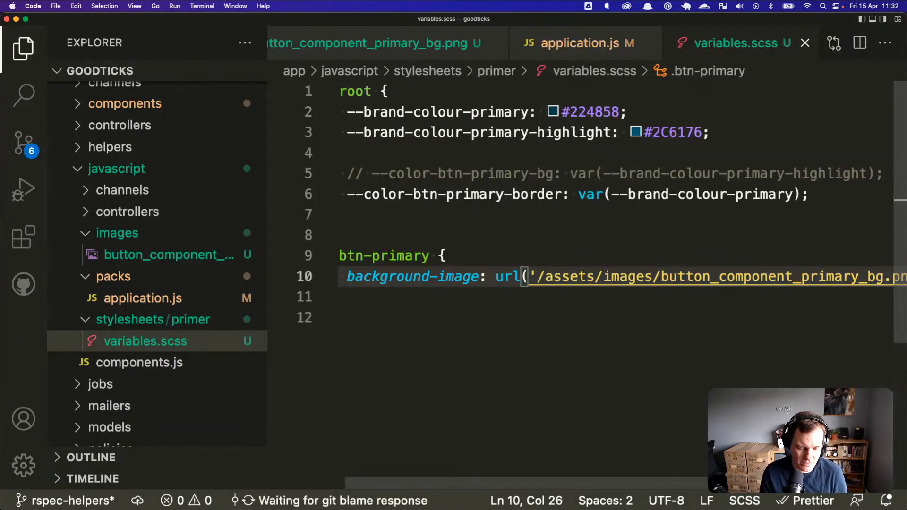
key("Right")
key("shift+End")
key("shift+Left")
key("shift+Left")
key("shift+Left")
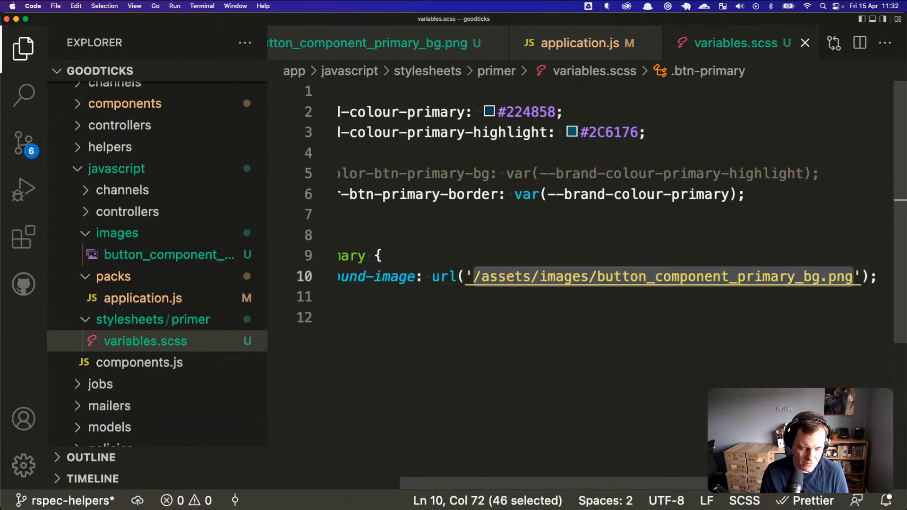
Step: Load /assets/images/button_component_primary_bg.png in Firefox and view its 404 among all network requests
key("super+Tab")
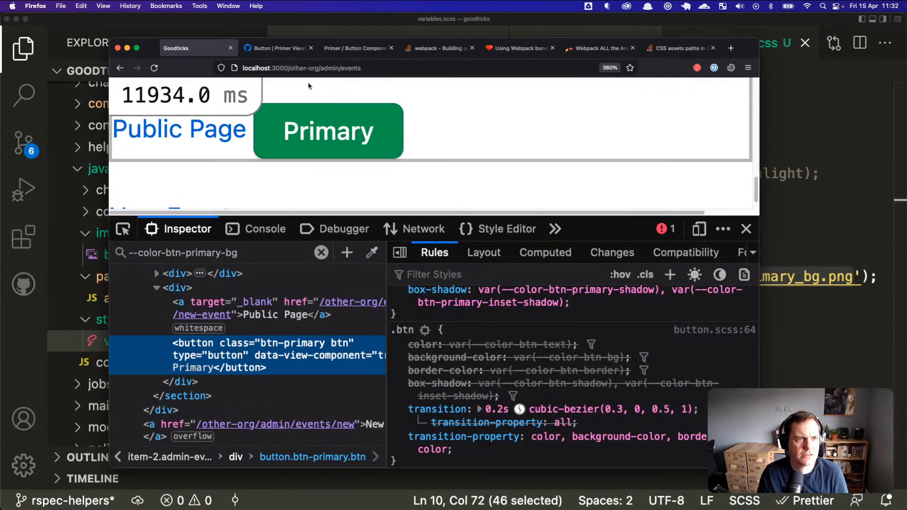
left_click(288, 69)
key("super+v")
key("Return")
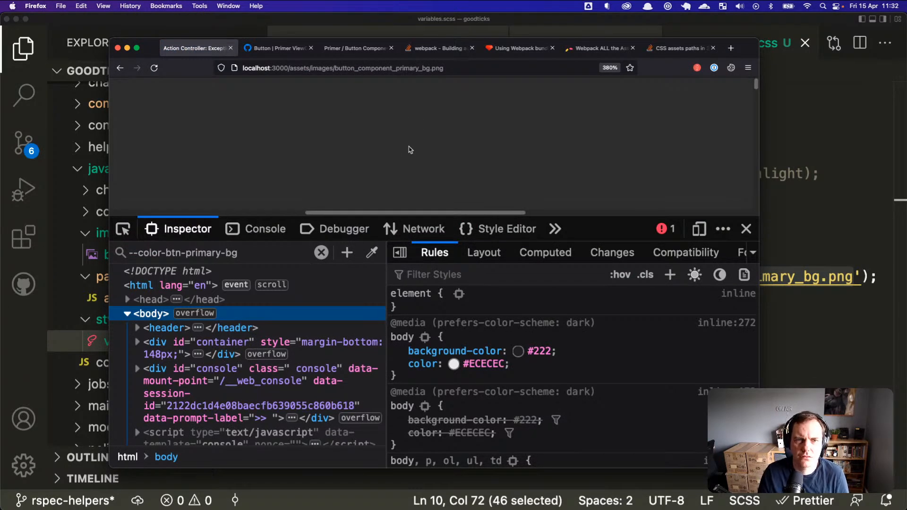
key("super+alt+e")
key("super+r")
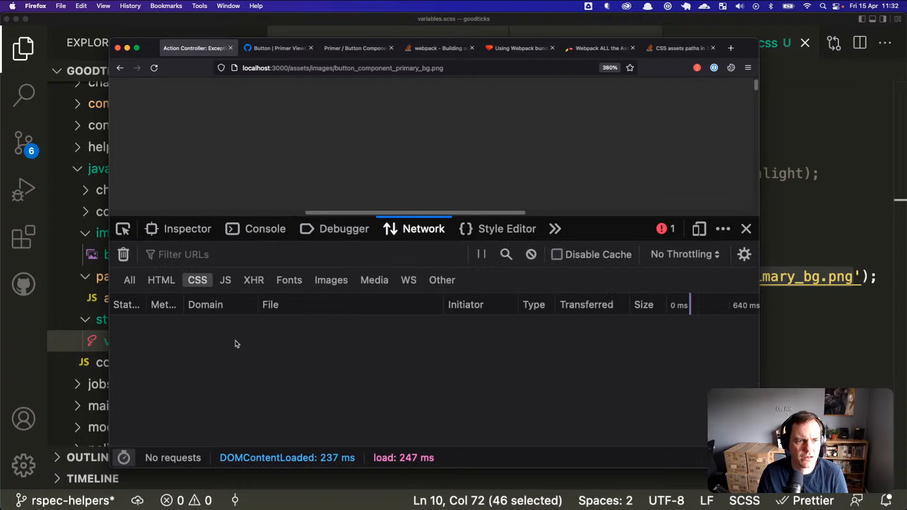
left_click(130, 280)
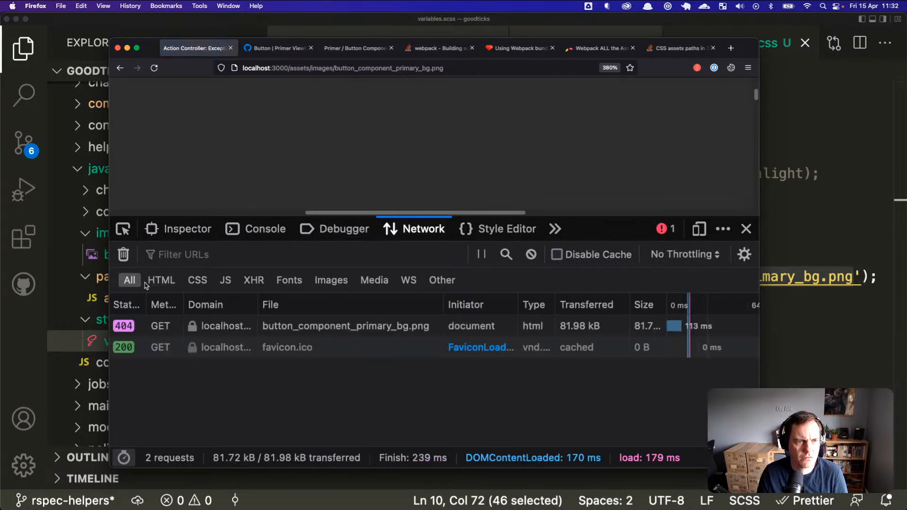
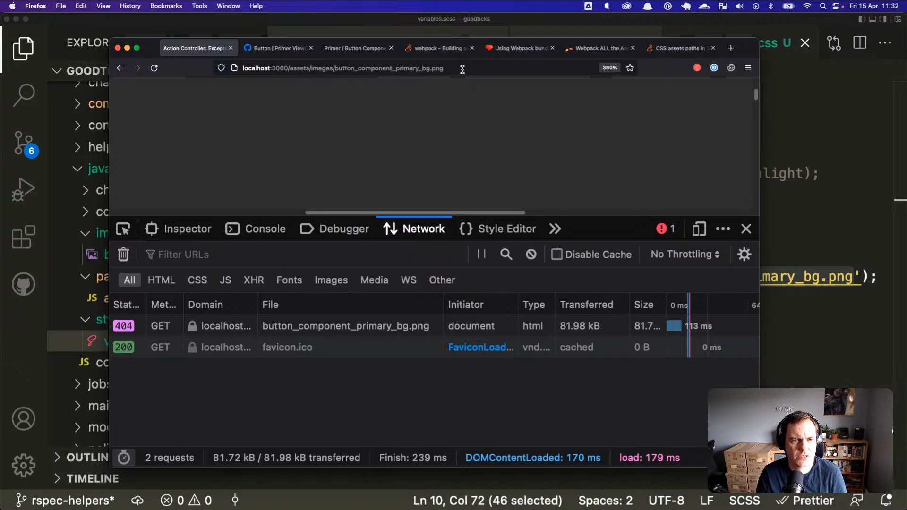
Step: Check the project folder tree in the editor for where the button image lives
left_click(334, 68)
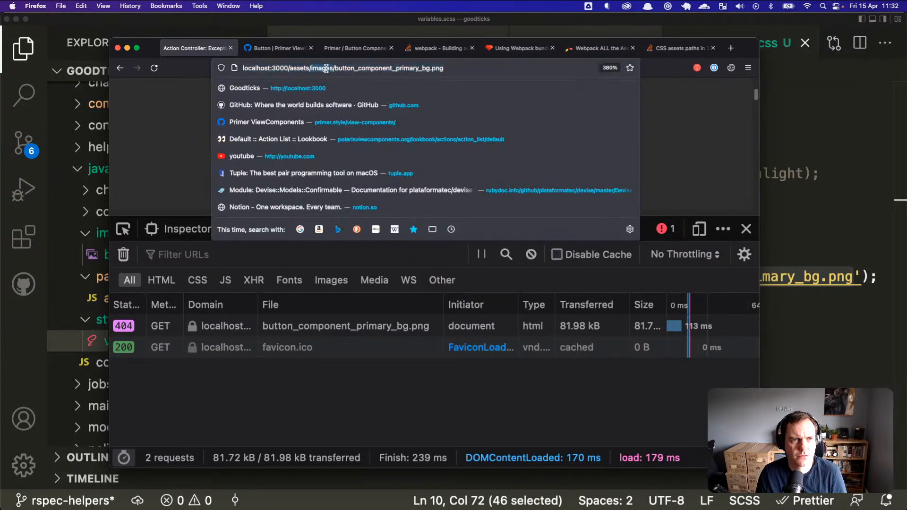
key("super+Tab")
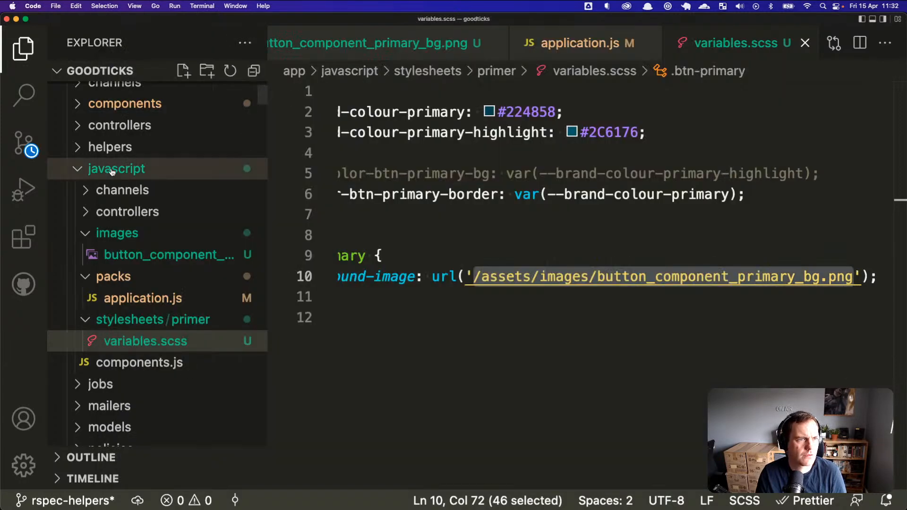
left_click(124, 104)
scroll(126, 137, "up", 7)
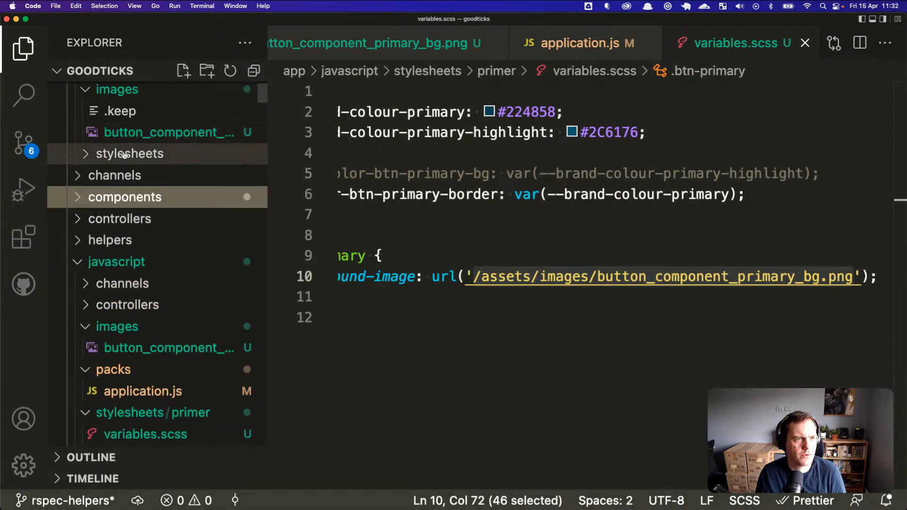
scroll(130, 156, "up", 1)
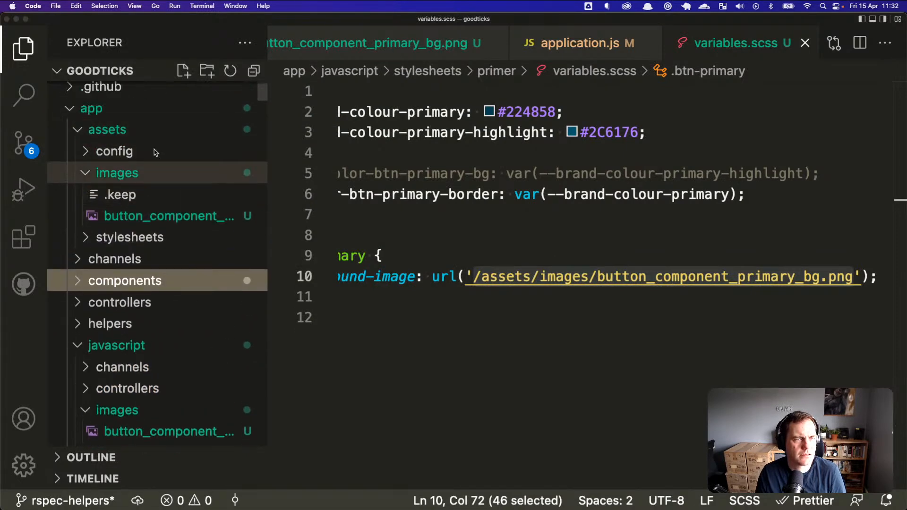
Step: Reload the image at /images/button_component_primary_bg.png without 'assets/'; it still returns 404
key("super+Tab")
key("super+Tab")
left_click(300, 67)
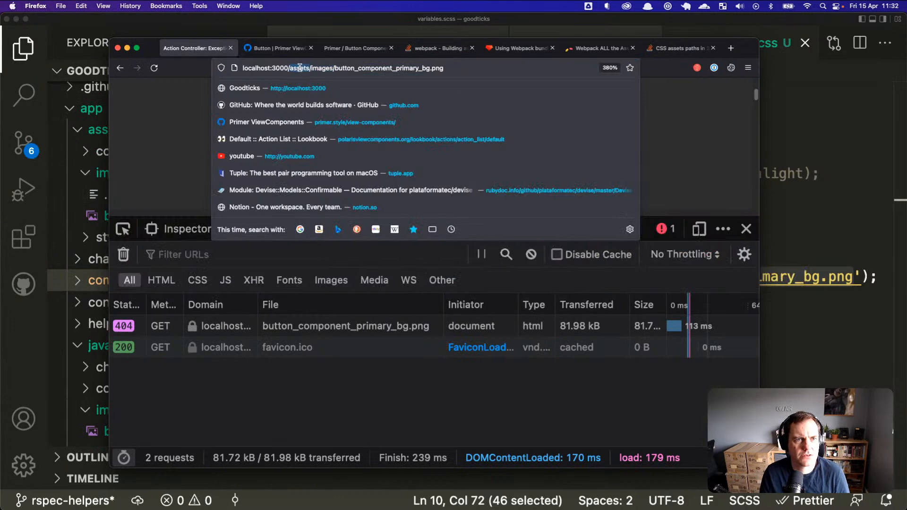
key("BackSpace")
key("BackSpace")
key("Return")
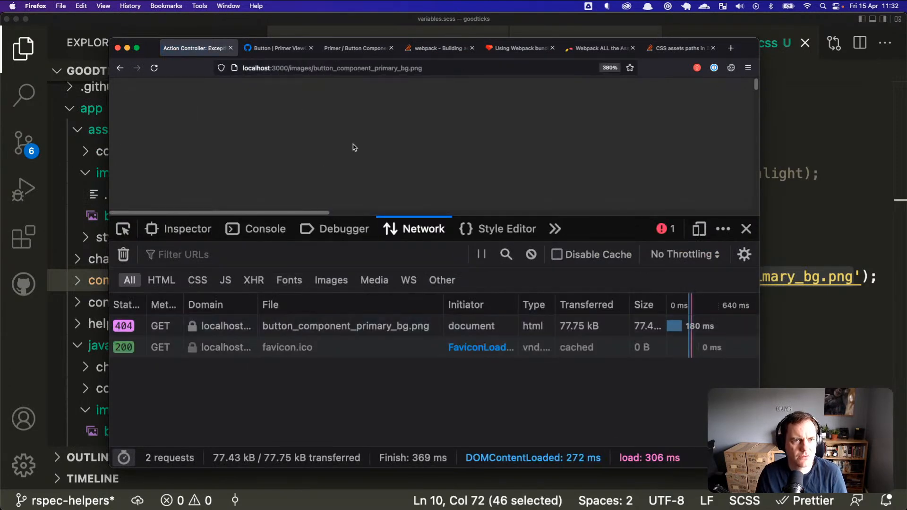
key("super+Tab")
key("super+Tab")
key("super+Tab")
key("super+Tab")
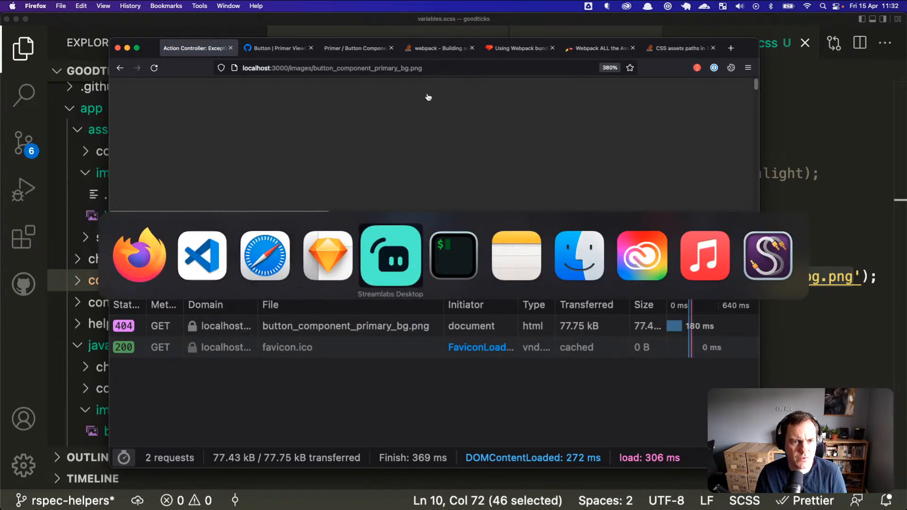
Step: Scroll up to webpack's 'Module not found' error for ./assets/images/button_component_primary_bg.png
scroll(454, 228, "up", 6)
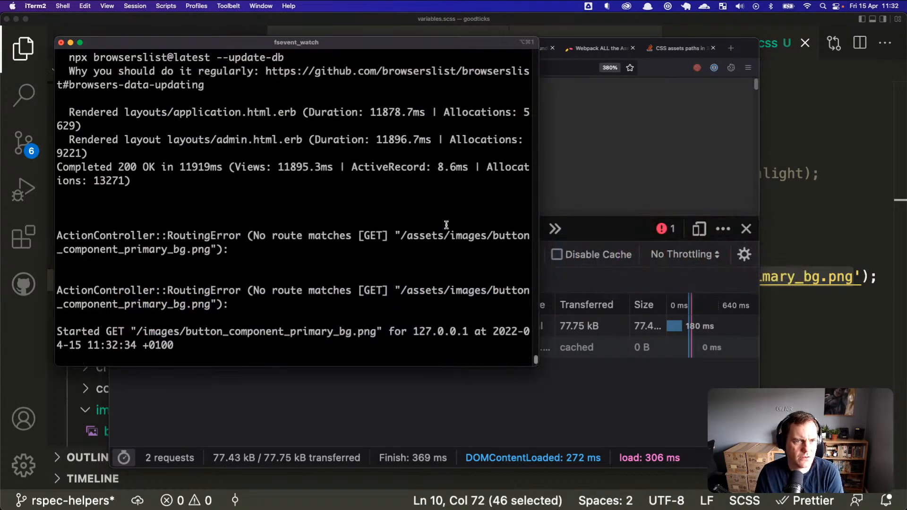
scroll(444, 224, "up", 3)
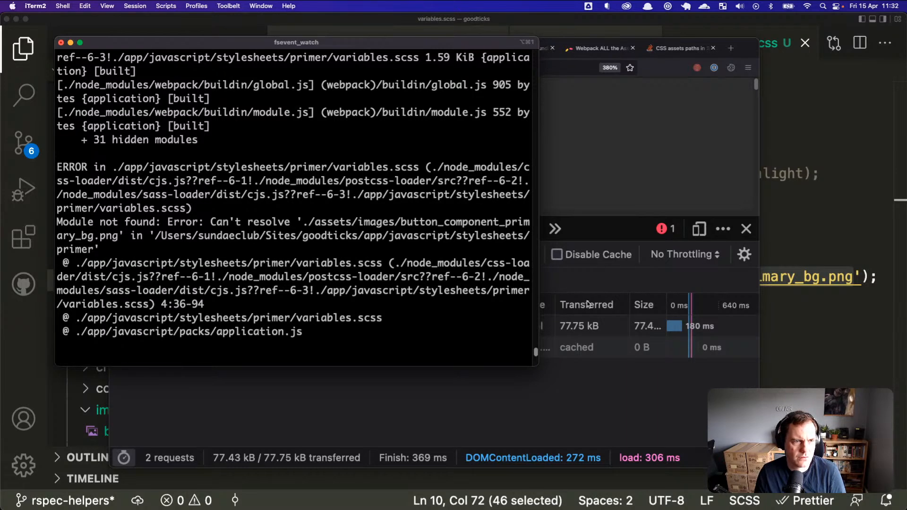
Step: Rewrite the url() image path to start with '../primer/' and check the build output
left_click(838, 276)
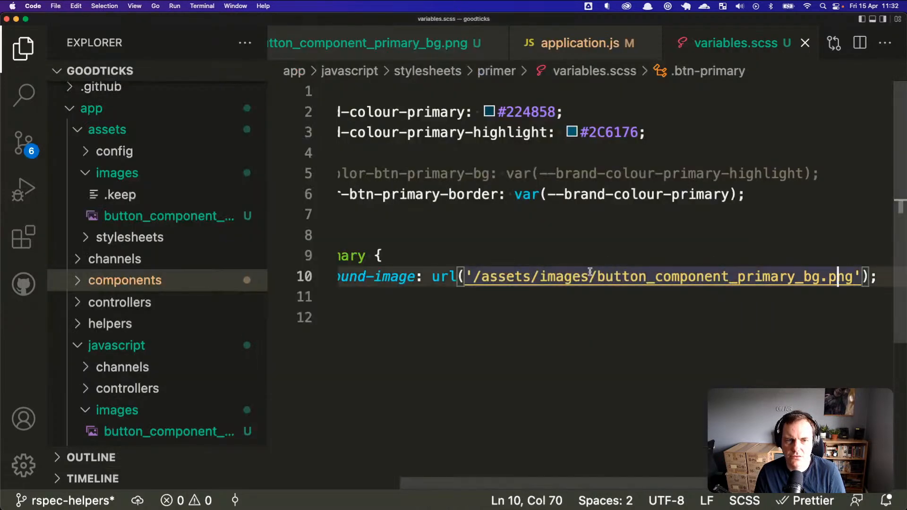
mouse_move(498, 277)
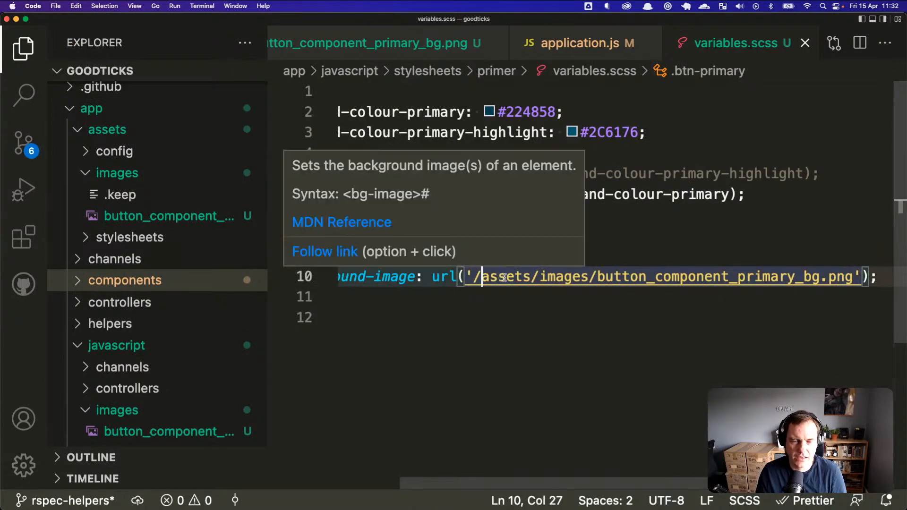
key("BackSpace")
type("../")
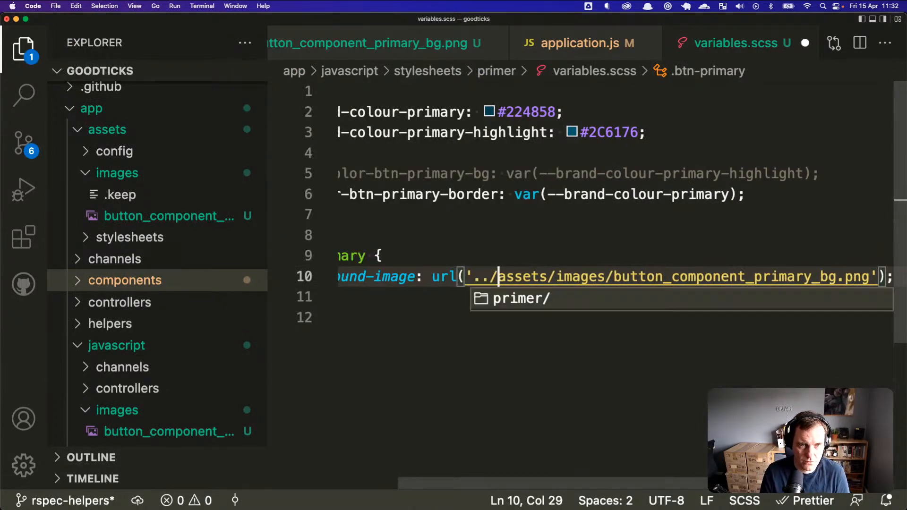
key("Return")
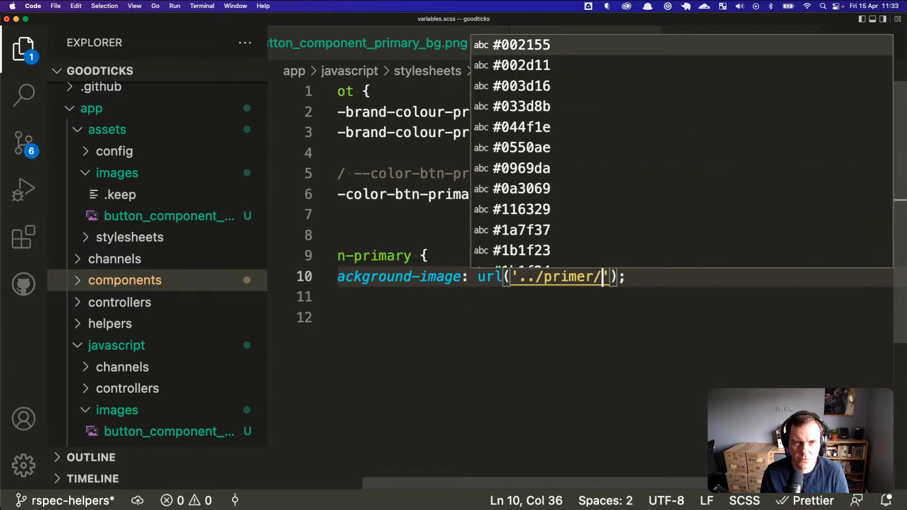
scroll(762, 173, "down", 20)
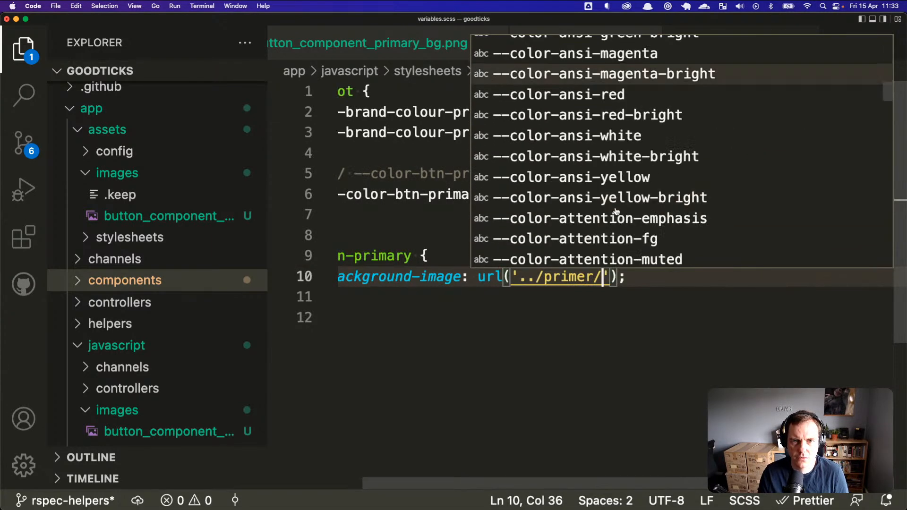
scroll(762, 173, "down", 20)
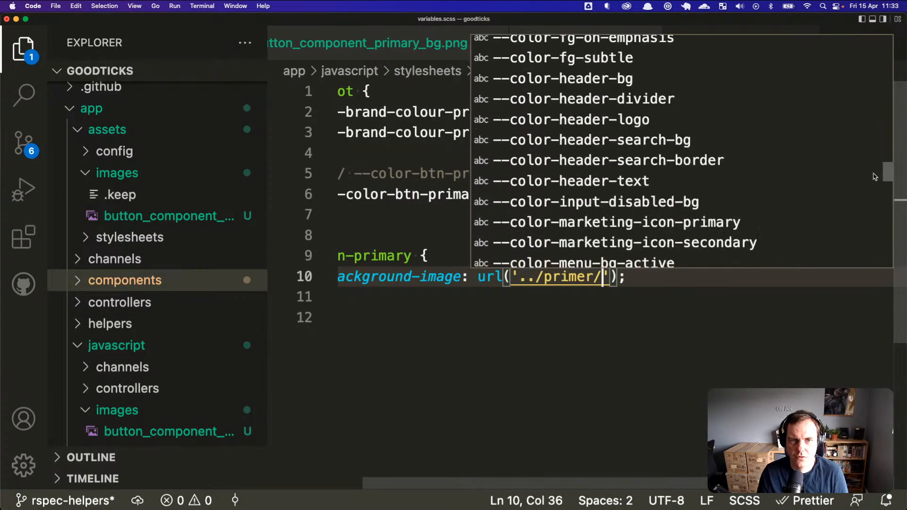
scroll(871, 236, "down", 15)
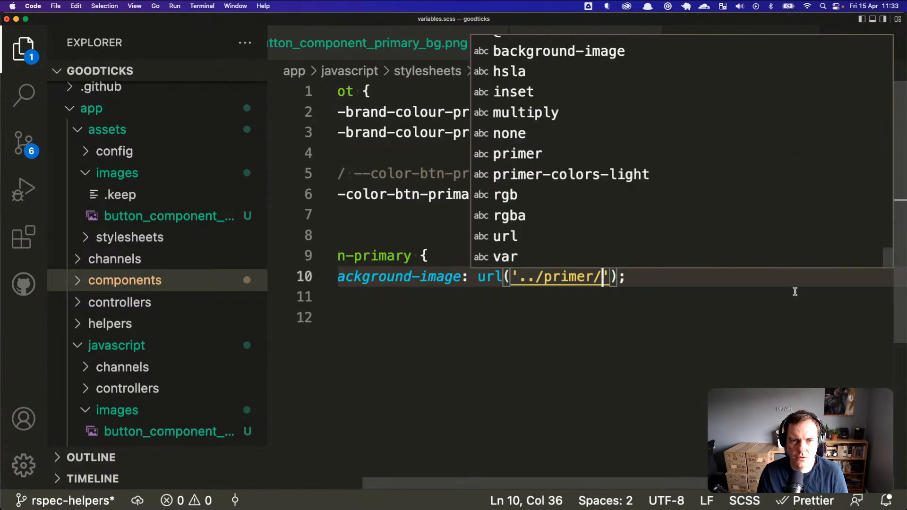
left_click(632, 276)
left_click_drag(510, 275, 610, 276)
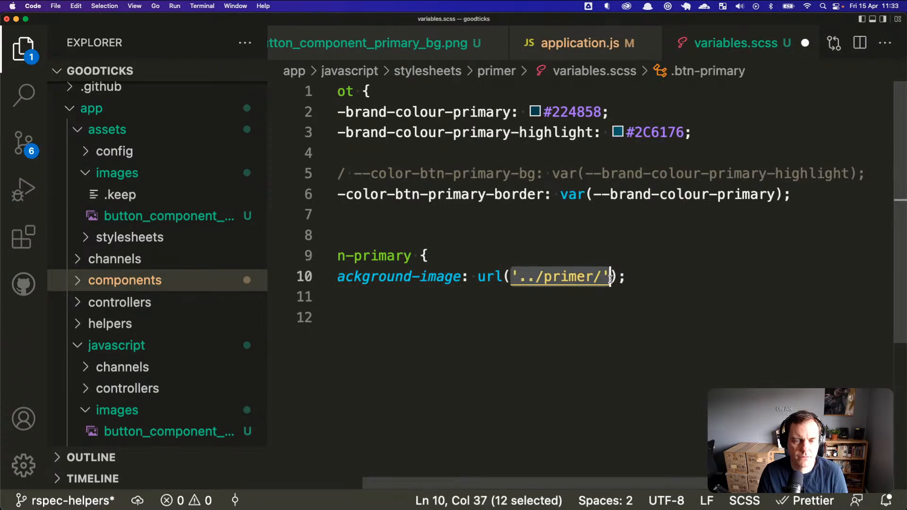
key("super+Tab")
scroll(386, 237, "up", 6)
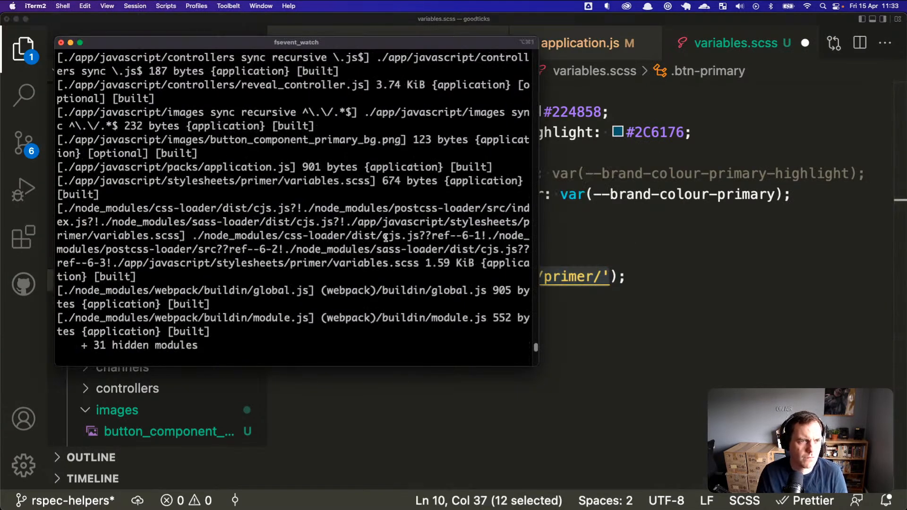
Step: Start an 'import image from' line at the top of variables.scss
left_click(598, 215)
key("super+Up")
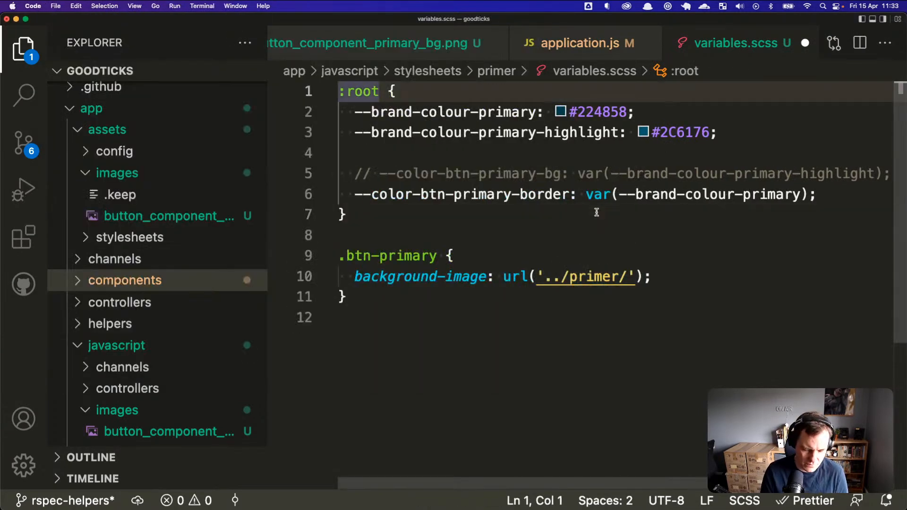
key("Return")
key("Up")
type("import ")
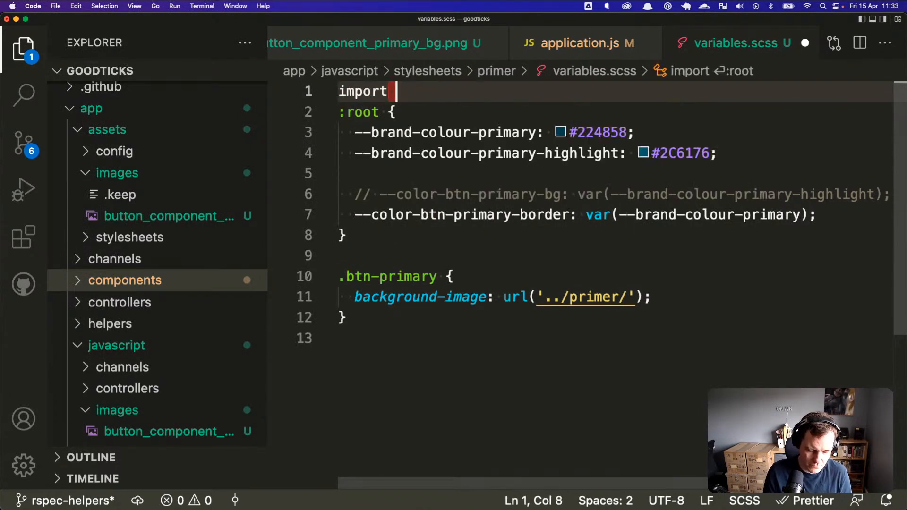
type("image ")
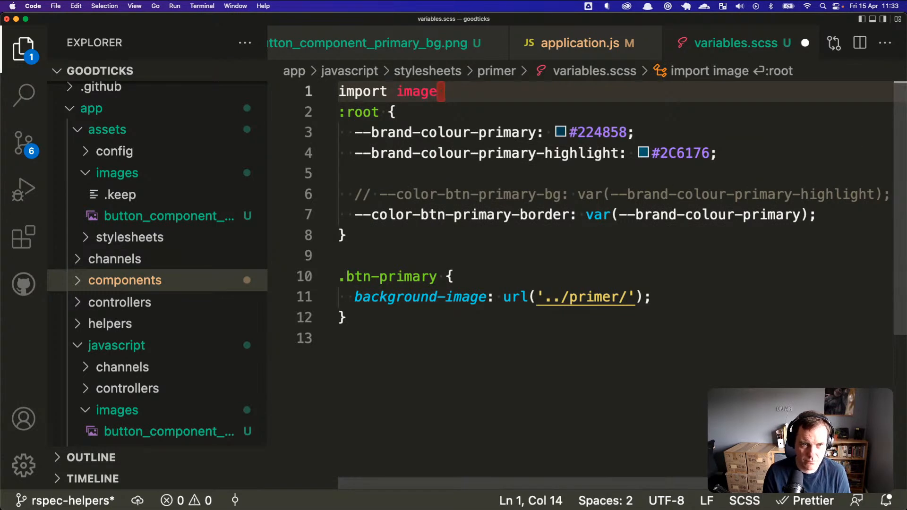
type("from")
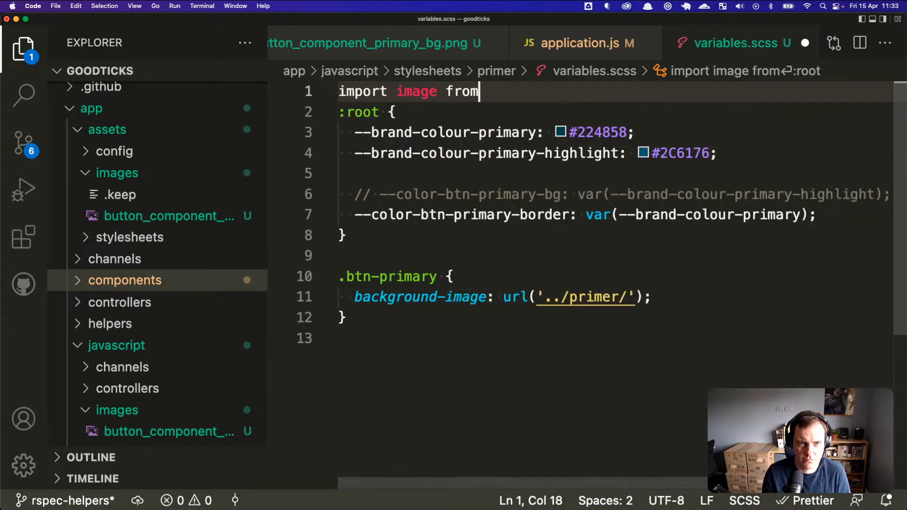
scroll(244, 306, "down", 5)
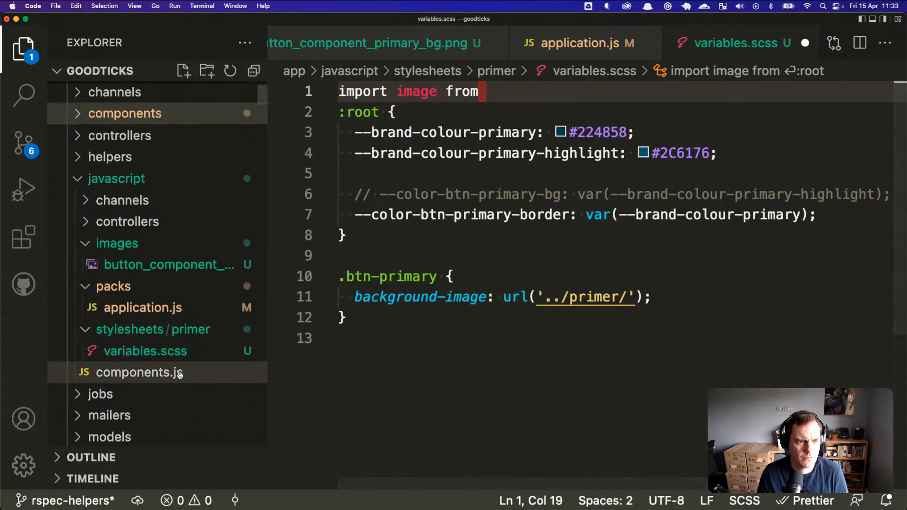
Step: Copy the components import line from application.js
left_click(176, 373)
left_click(172, 310)
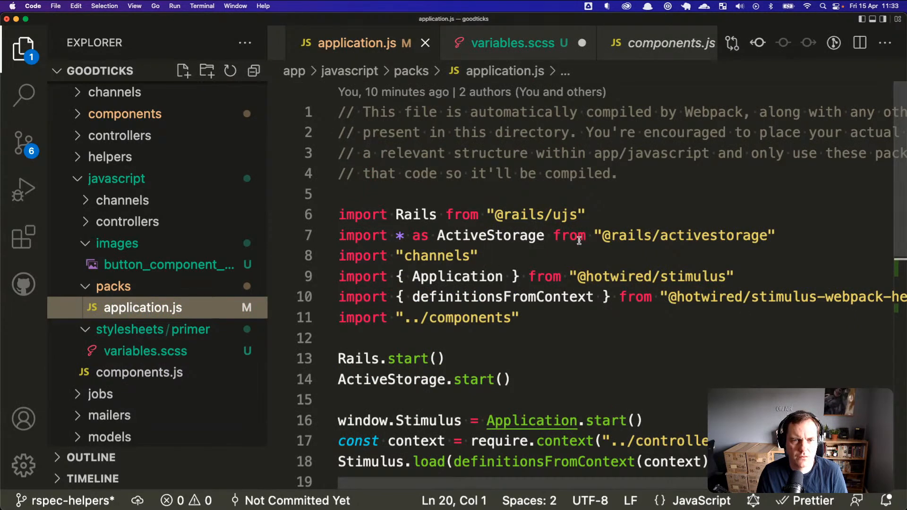
left_click(476, 320)
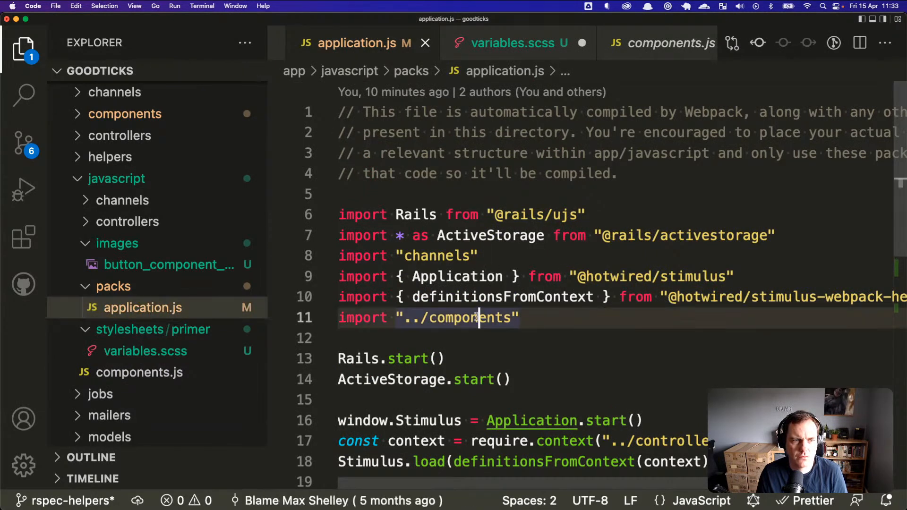
left_click(361, 336)
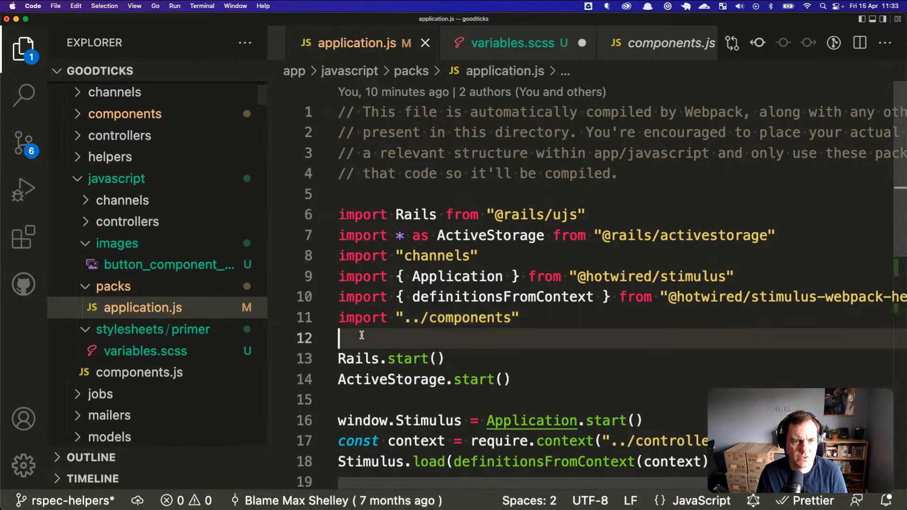
left_click(386, 320)
key("super+Right")
key("super+shift+Left")
key("super+c")
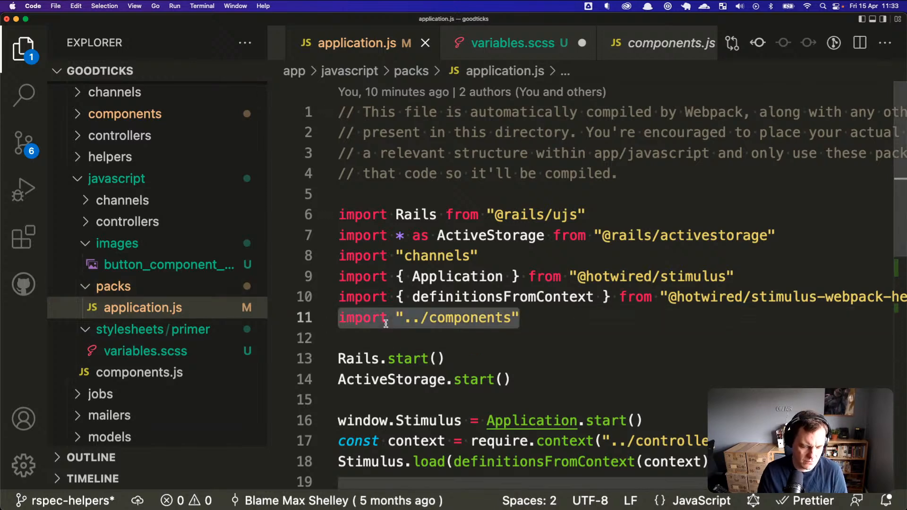
Step: Turn line 1 into an 'import Image from' statement using the pasted import
left_click(206, 351)
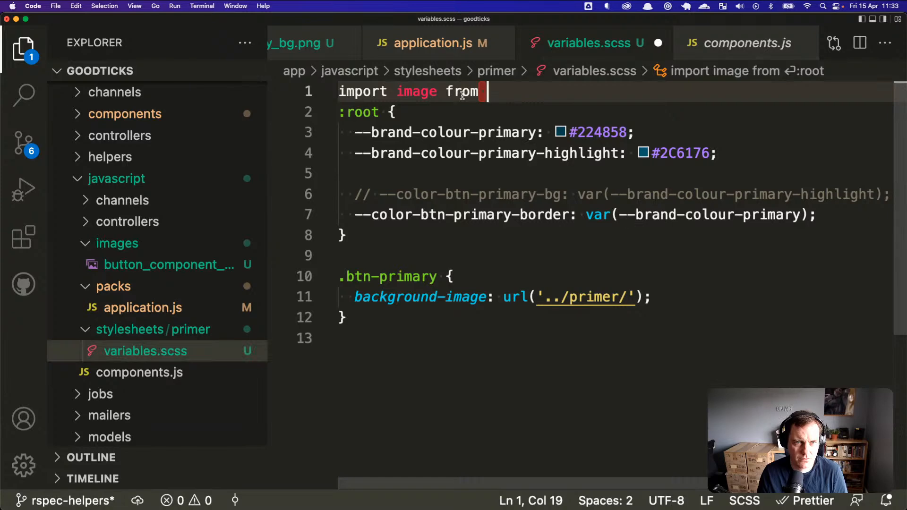
double_click(416, 91)
type("Image")
key("super+Right")
key("super+v")
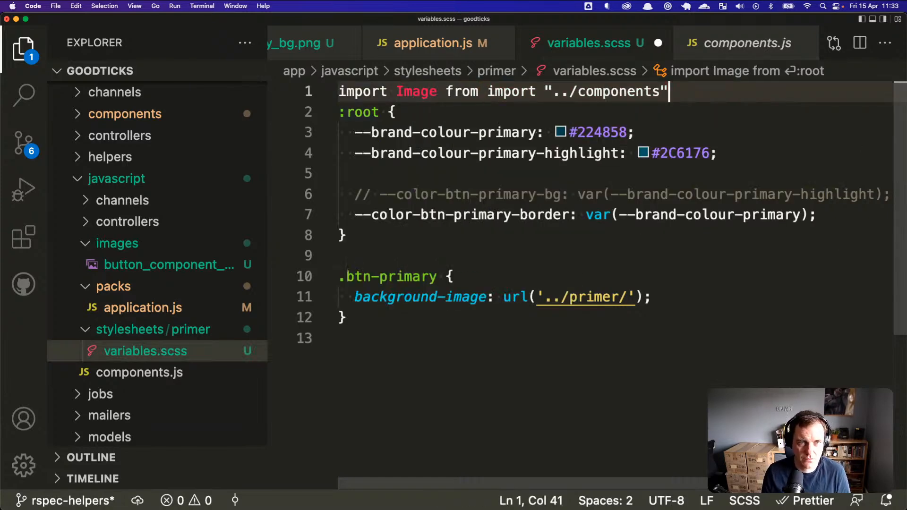
key("alt+Left")
key("alt+Left")
key("alt+Left")
key("alt+shift+Right")
key("BackSpace")
key("Delete")
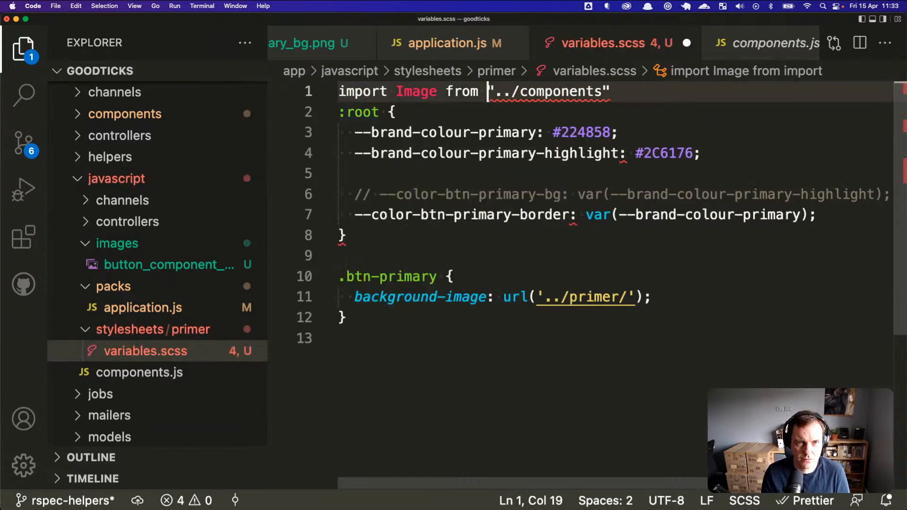
key("Right")
key("Right")
key("Right")
key("Right")
key("alt+shift+Right")
type("i")
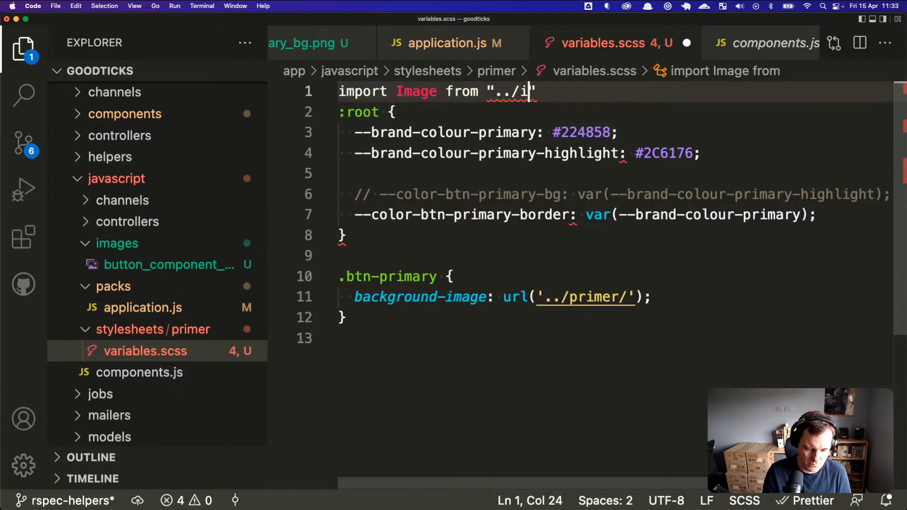
type(";")
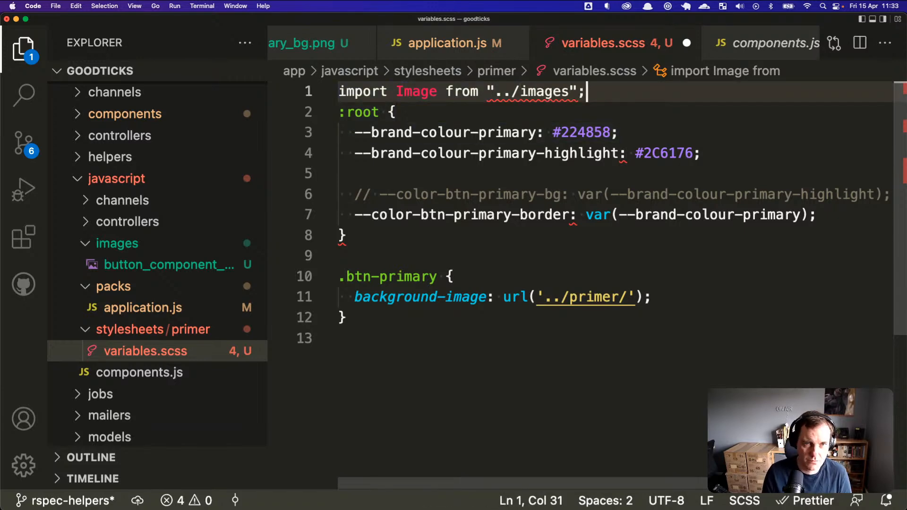
Step: Remove the trial import line and select the ../primer/ url path
key("super+Left")
key("shift+super+Right")
key("BackSpace")
key("Delete")
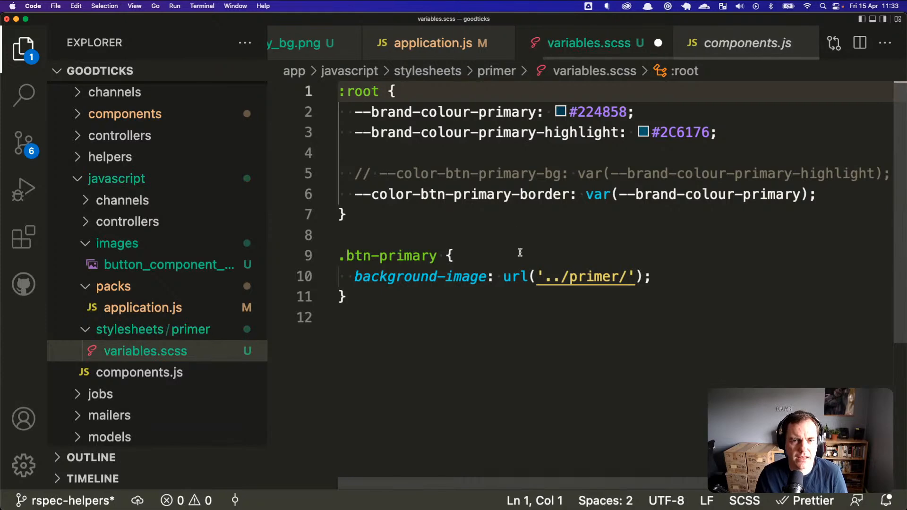
left_click(552, 278)
left_click_drag(547, 278, 633, 277)
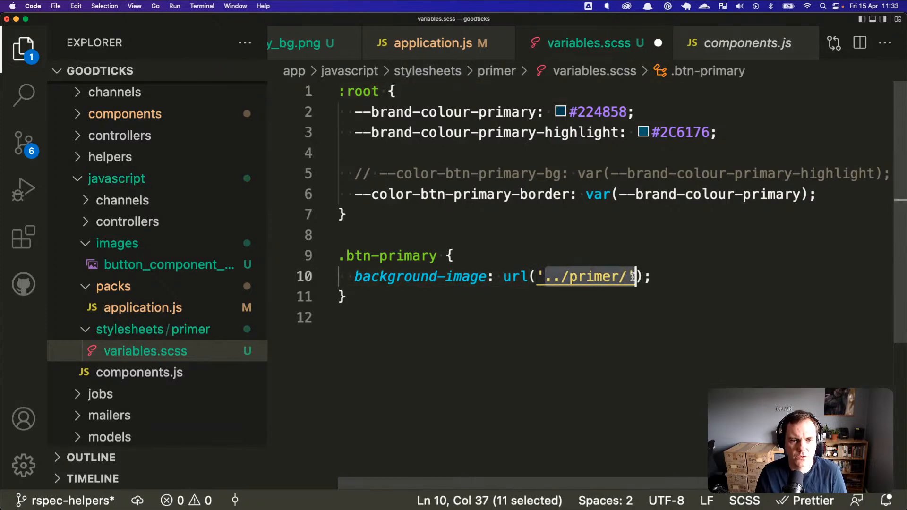
key("super+Tab")
scroll(354, 247, "up", 5)
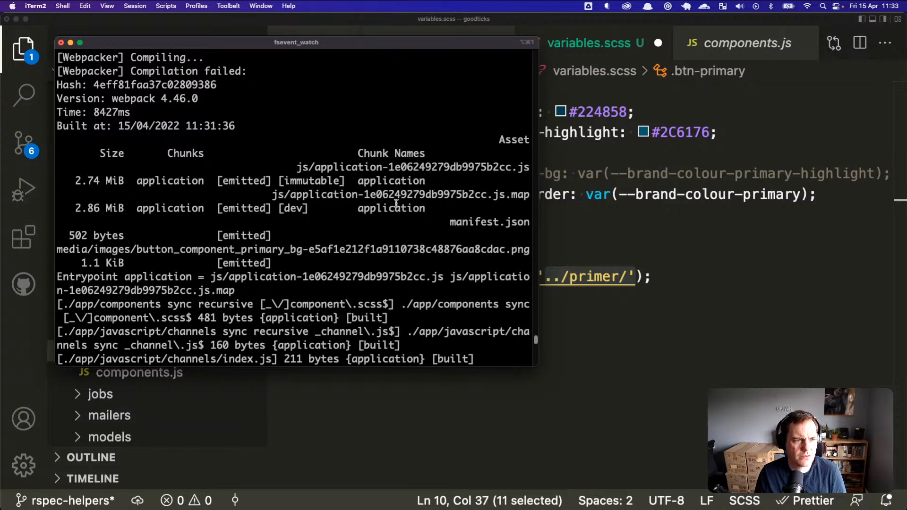
Step: Widen the iTerm2 window and mark the emitted media/images button PNG path
left_click_drag(540, 260, 868, 259)
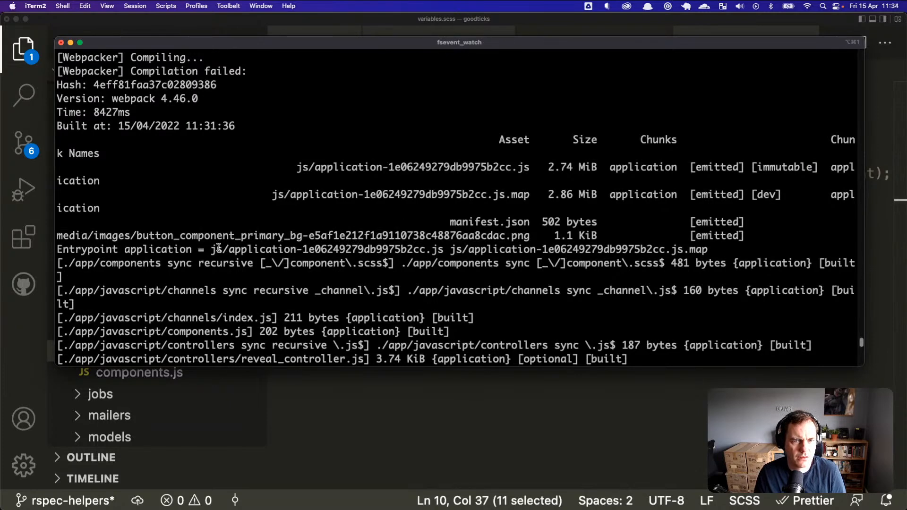
left_click_drag(83, 235, 377, 235)
left_click(51, 198)
key("super+Tab")
double_click(122, 175)
scroll(196, 168, "up", 2)
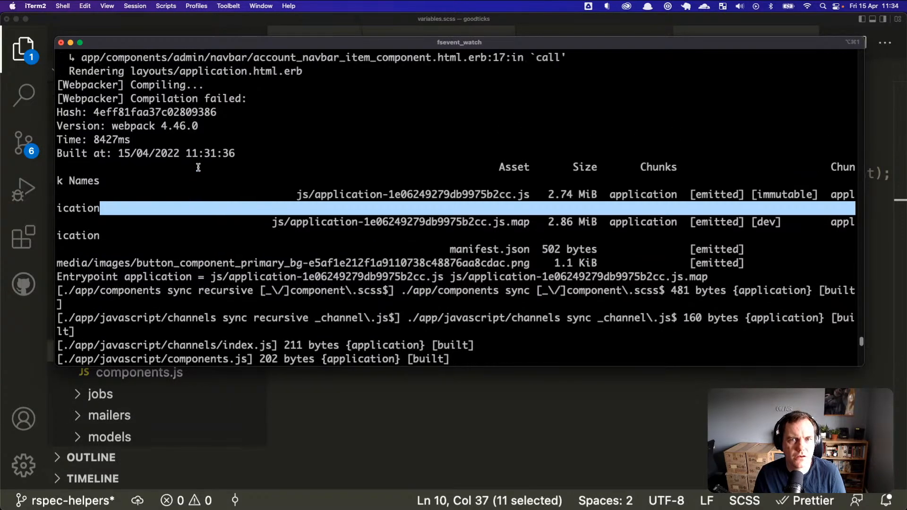
Step: Select the ../primer/ path inside url() in variables.scss
left_click(608, 390)
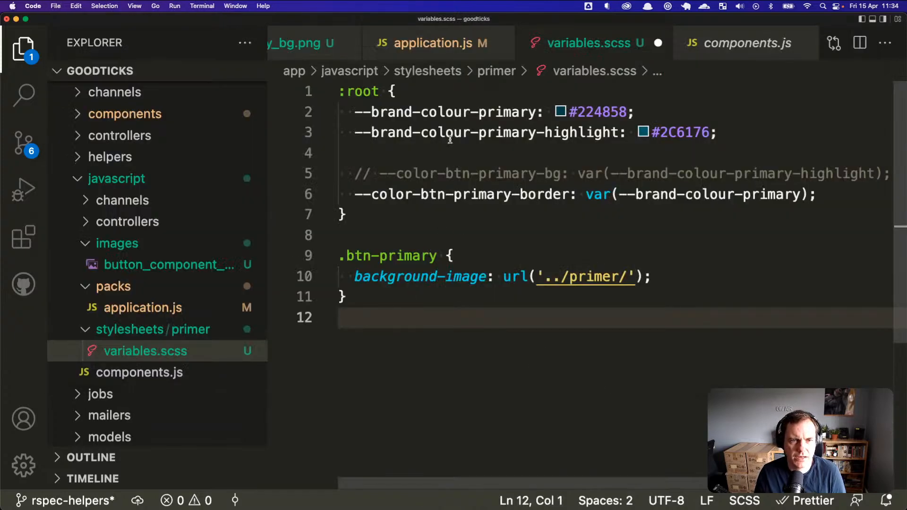
left_click_drag(561, 276, 539, 275)
key("super+Tab")
key("super+Tab")
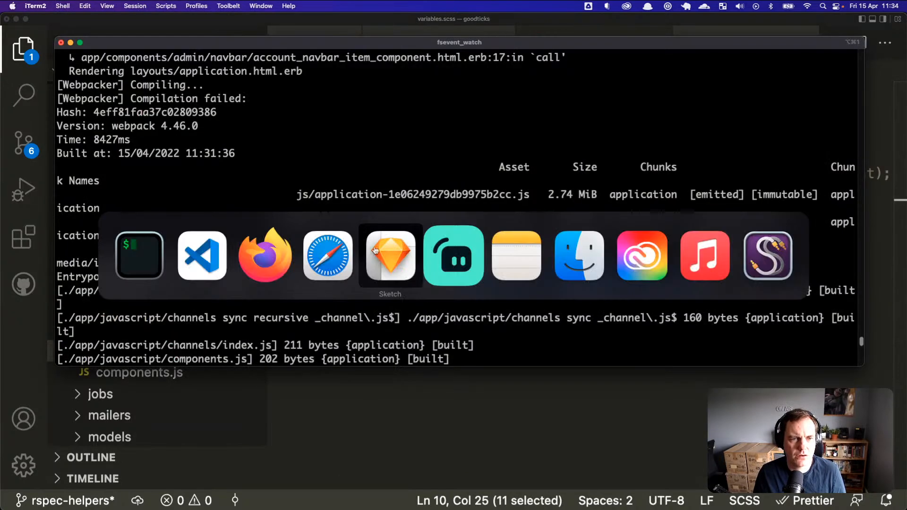
key("Escape")
key("super+Tab")
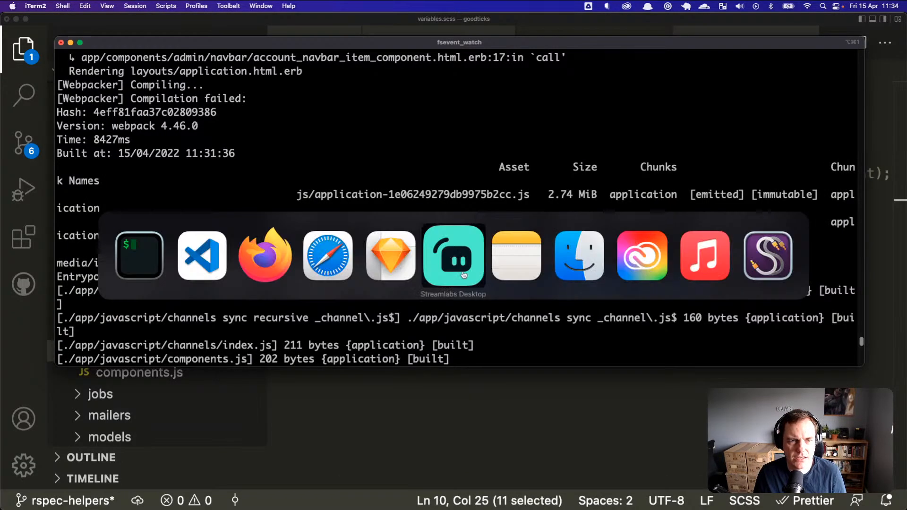
Step: Delete the quoted path inside url(), leaving it empty
left_click(214, 254)
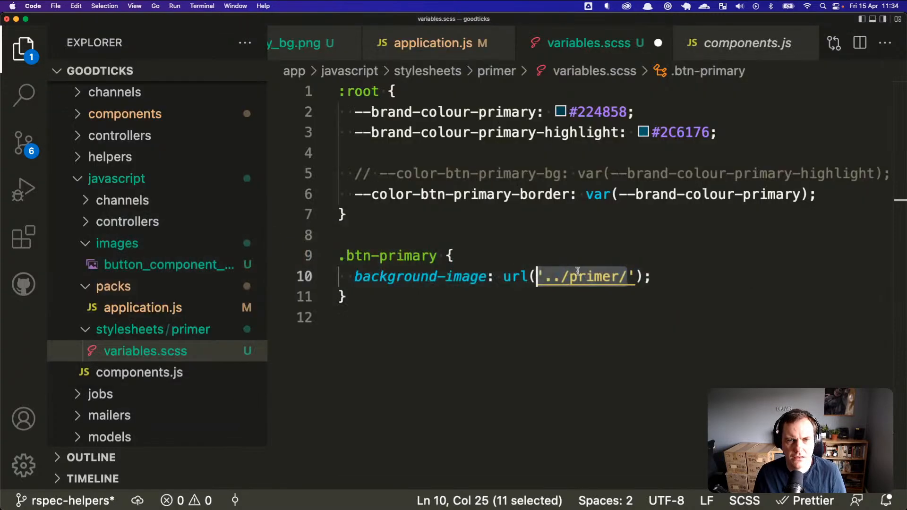
left_click(560, 277)
left_click(537, 277)
key("shift+Right")
key("shift+Right")
key("shift+Right")
key("shift+Right")
key("shift+Right")
key("shift+Right")
key("shift+Right")
key("shift+Right")
key("shift+Right")
key("shift+Right")
key("shift+Right")
key("shift+Right")
key("shift+Right")
key("shift+Left")
key("BackSpace")
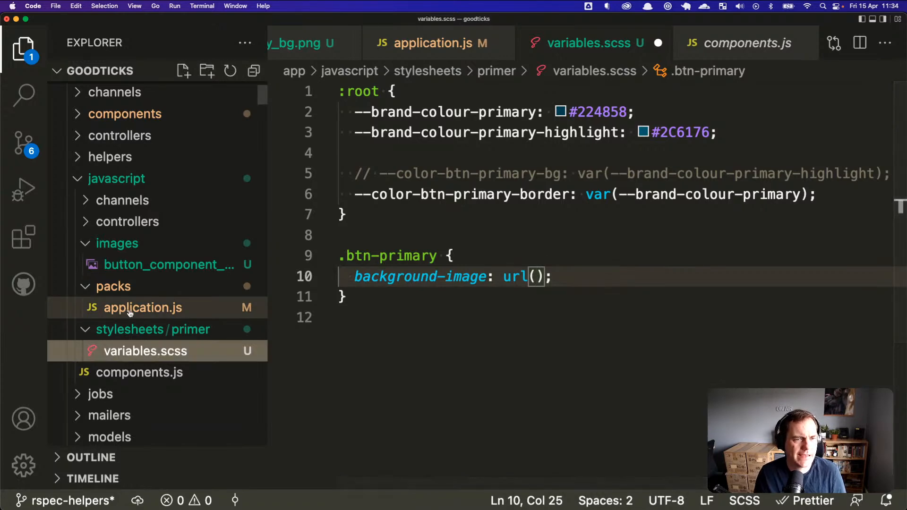
Step: Review the require lines in application.js, then go back to variables.scss
left_click(156, 308)
scroll(456, 330, "down", 5)
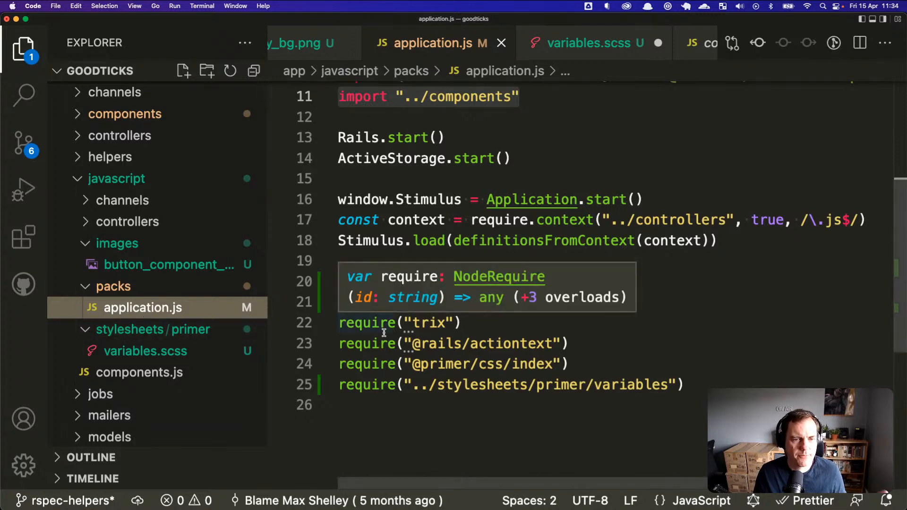
left_click(565, 368)
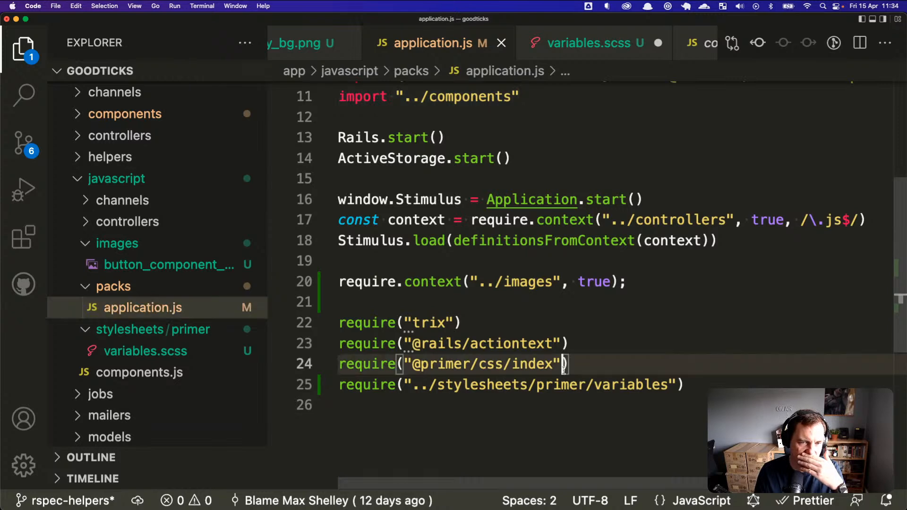
left_click(160, 355)
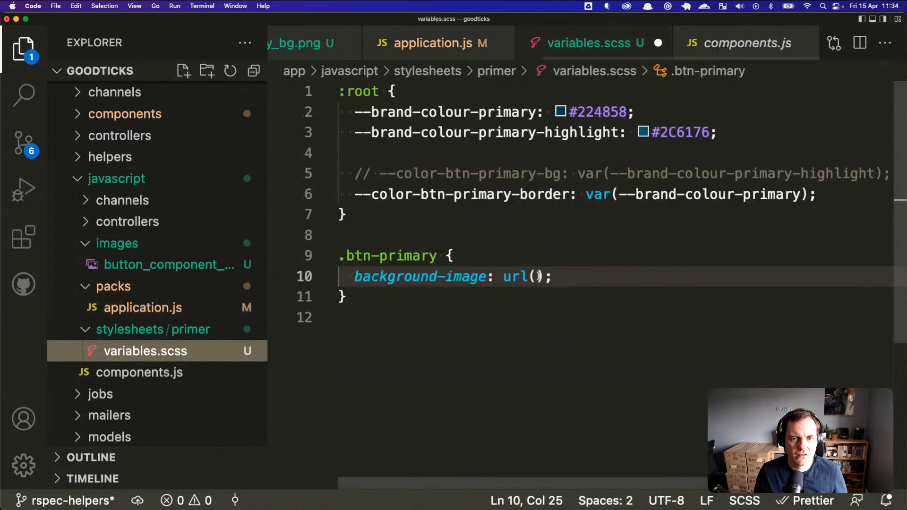
left_click(535, 277)
key("super+Tab")
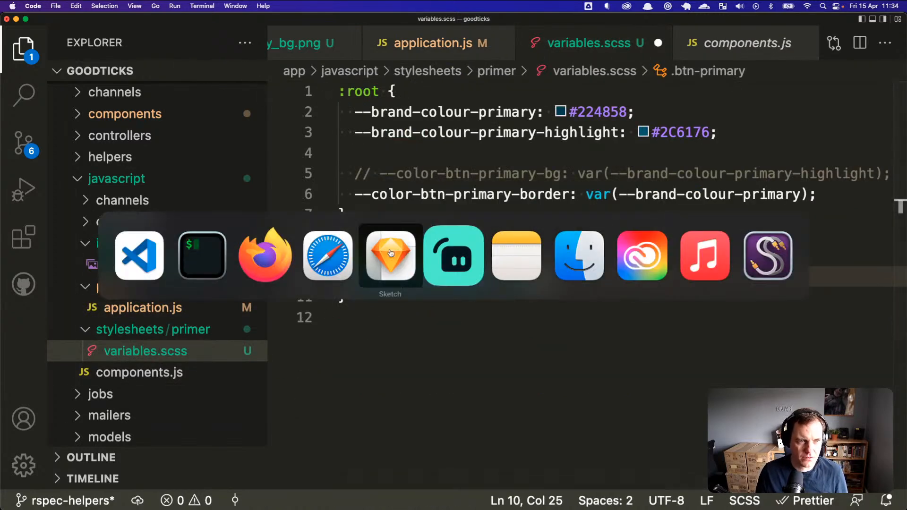
Step: Close the CSS assets paths Stack Overflow question in Firefox
left_click(265, 255)
left_click(676, 52)
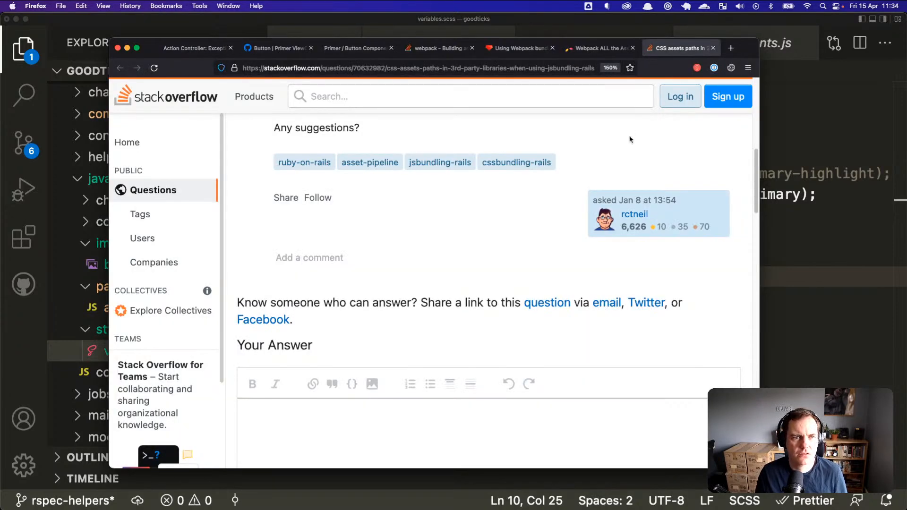
scroll(626, 146, "up", 10)
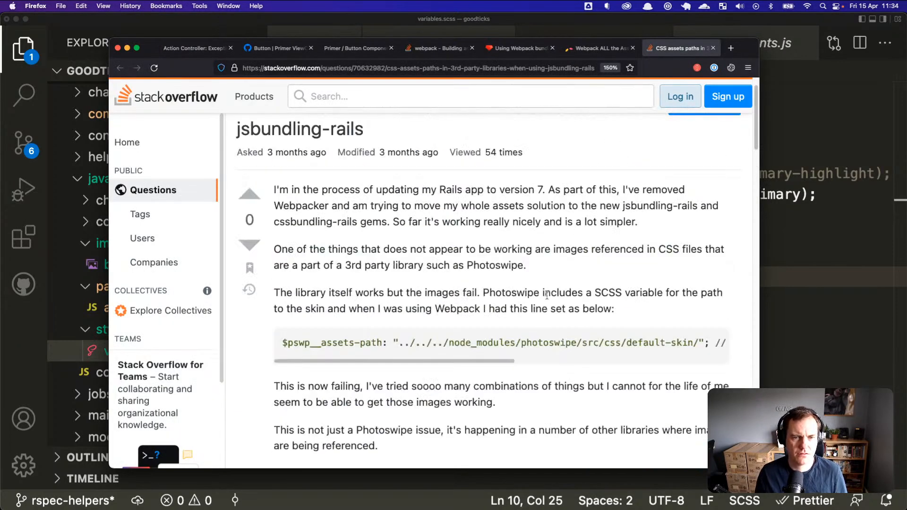
scroll(500, 364, "down", 4)
key("super+w")
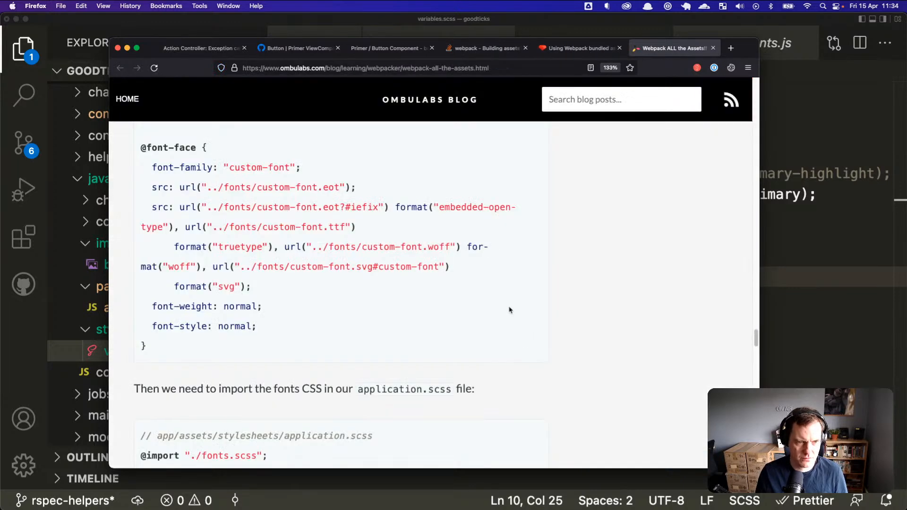
Step: Skim the Using Webpack bundled assets doc and Building assets question, then return to Google results
scroll(510, 312, "down", 4)
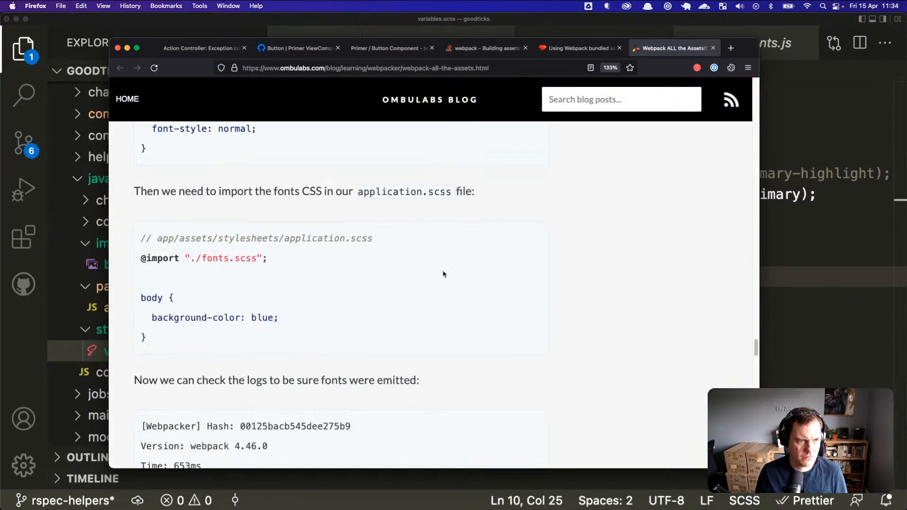
scroll(263, 255, "down", 3)
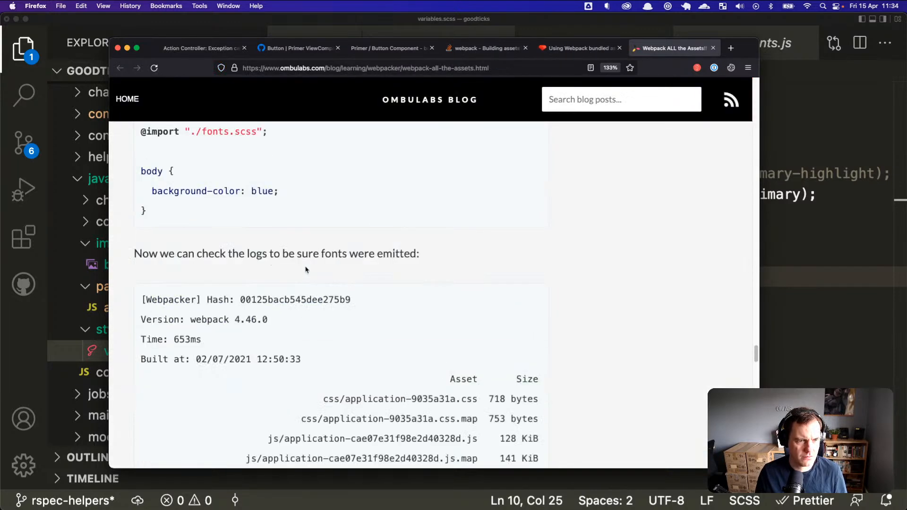
left_click(577, 47)
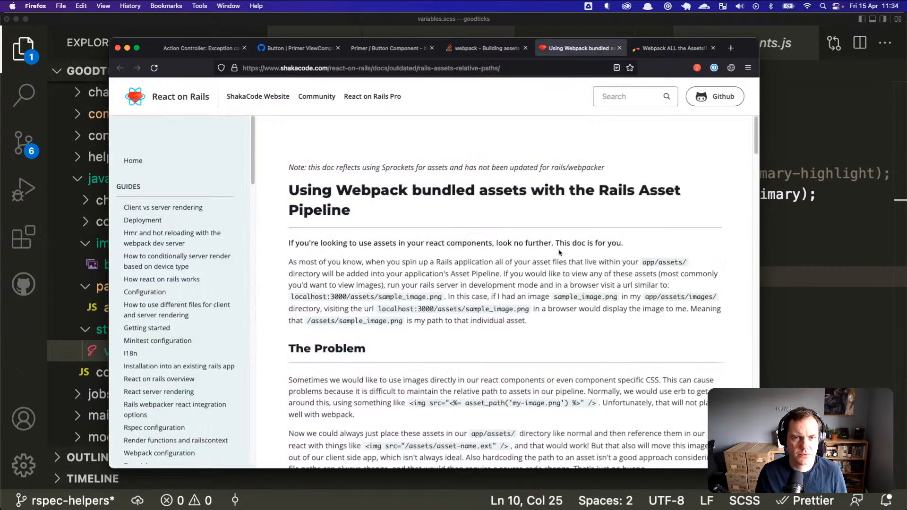
scroll(564, 253, "down", 4)
scroll(558, 249, "down", 15)
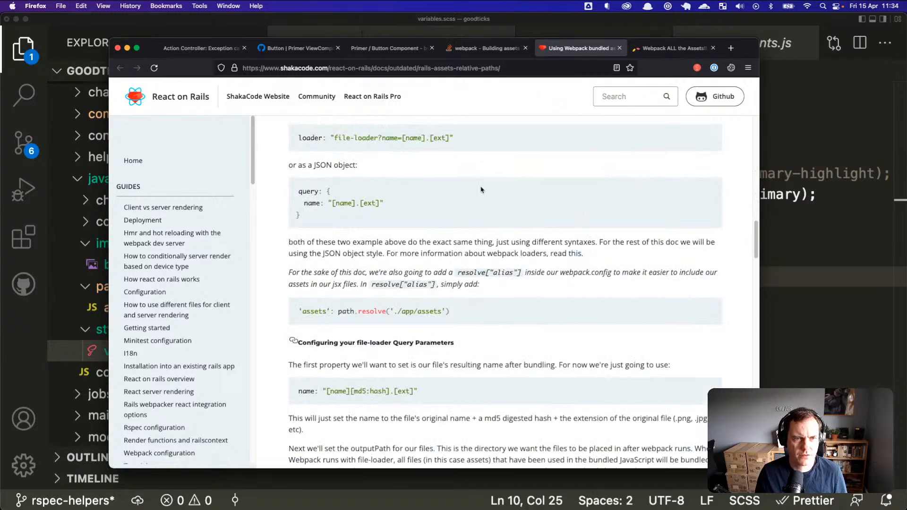
left_click(491, 48)
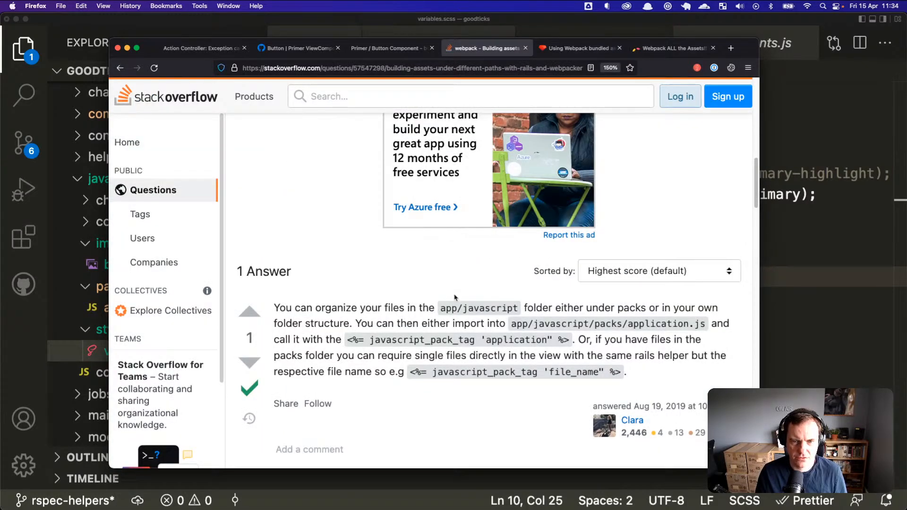
scroll(523, 341, "down", 4)
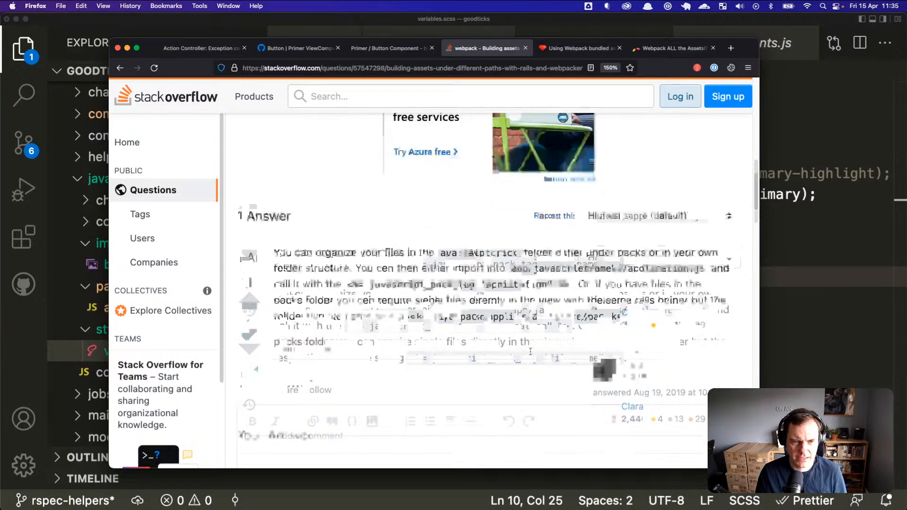
scroll(491, 296, "up", 13)
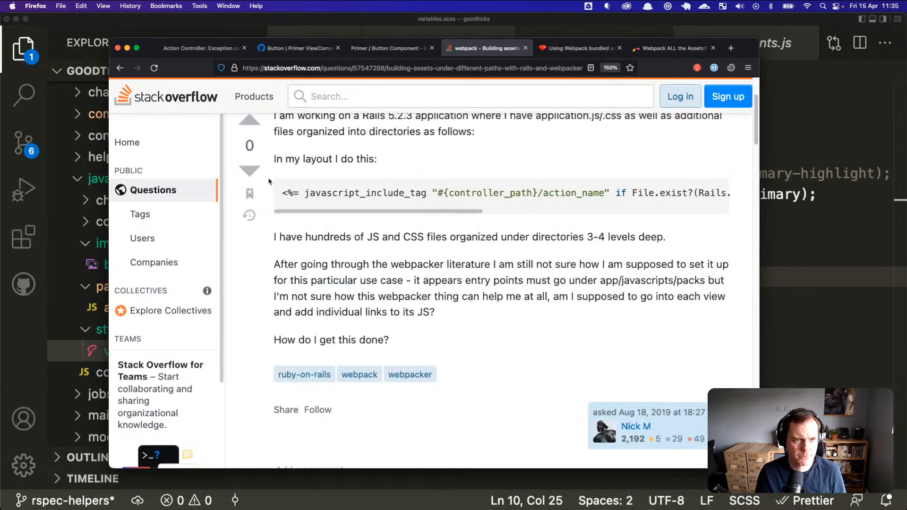
left_click(120, 67)
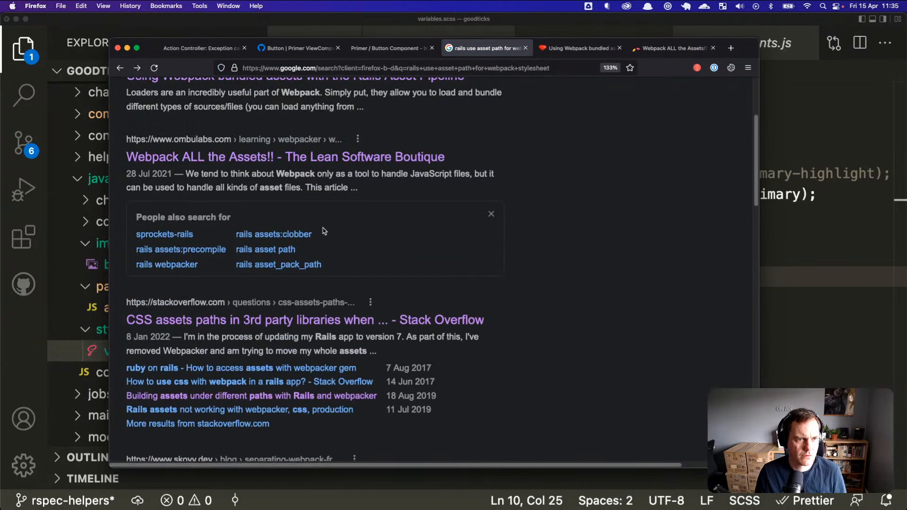
Step: Revise the query to 'rails use asset in scss for webpack stylesheet' and search
scroll(374, 303, "down", 2)
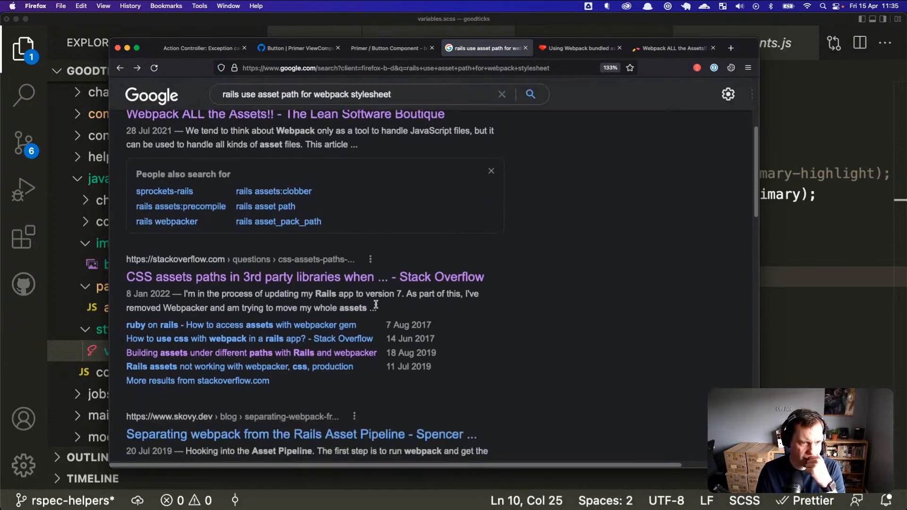
scroll(376, 304, "down", 1)
scroll(328, 308, "down", 1)
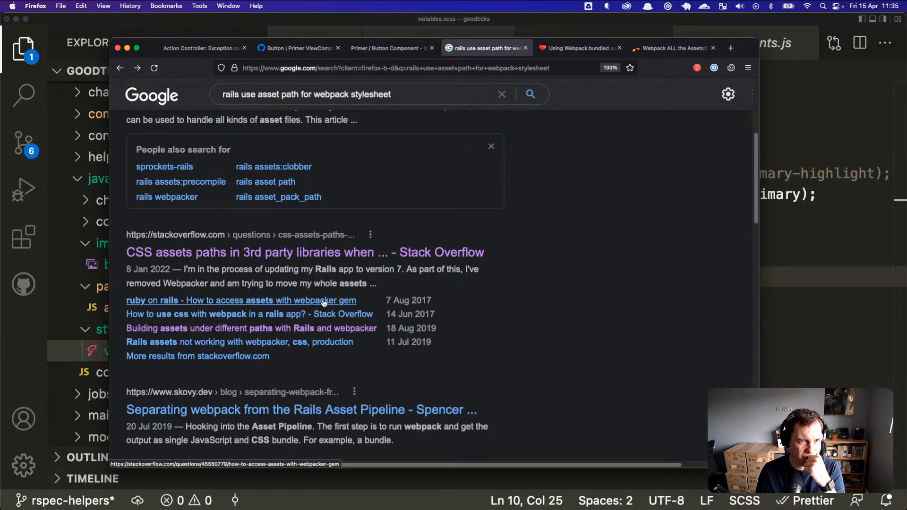
scroll(325, 303, "down", 2)
scroll(325, 304, "down", 8)
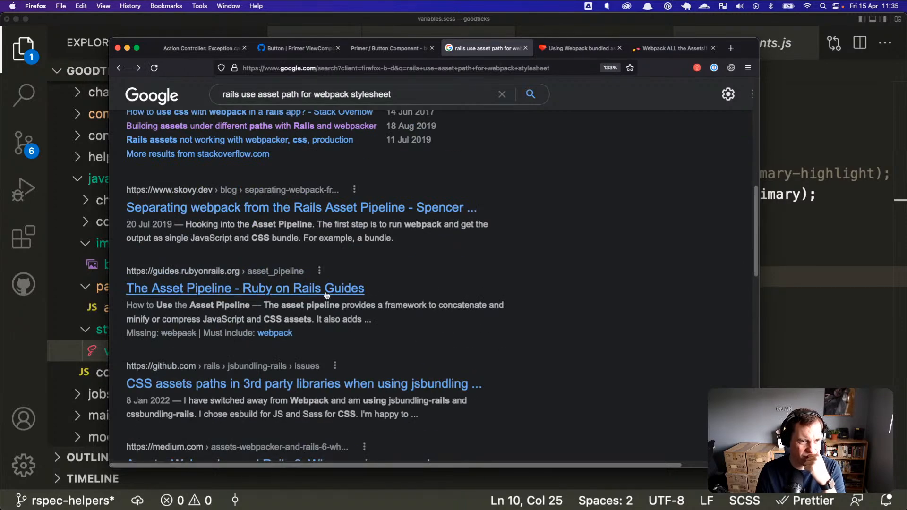
scroll(326, 301, "up", 15)
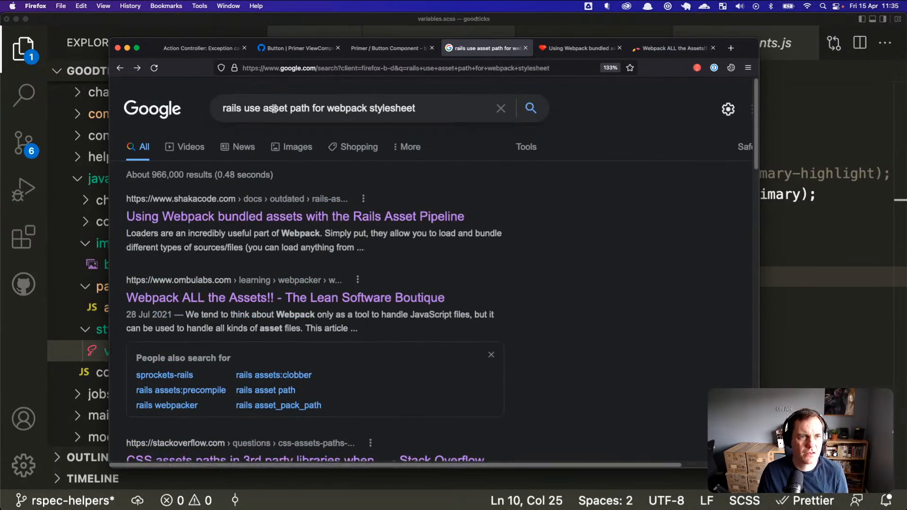
double_click(301, 109)
key("BackSpace")
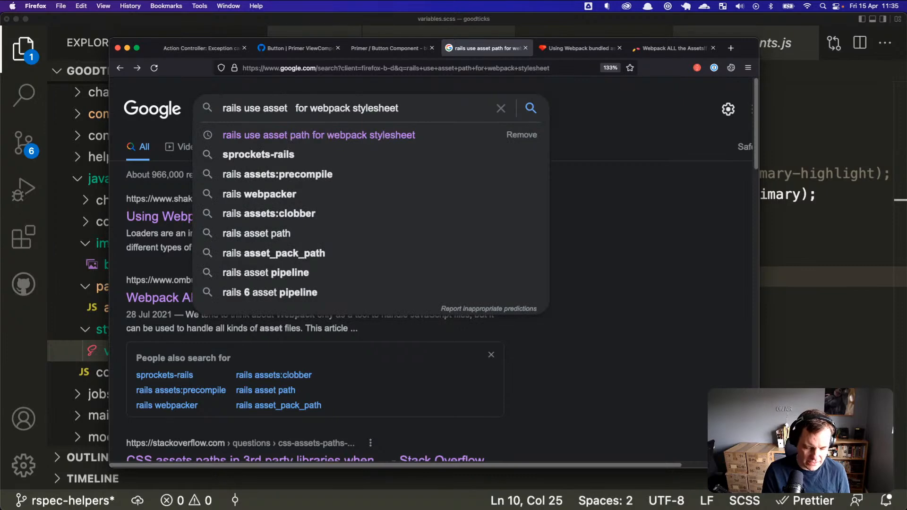
type("in scss")
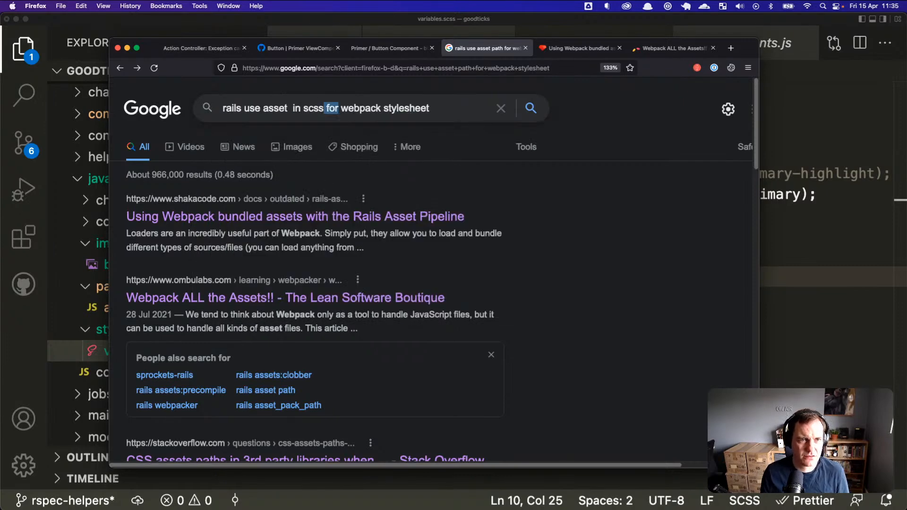
key("BackSpace")
key("Return")
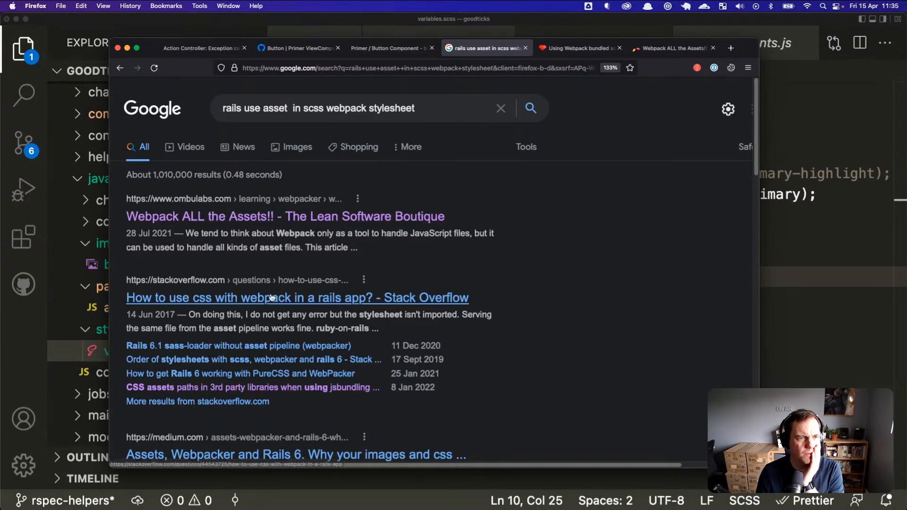
left_click(302, 298)
scroll(477, 326, "down", 6)
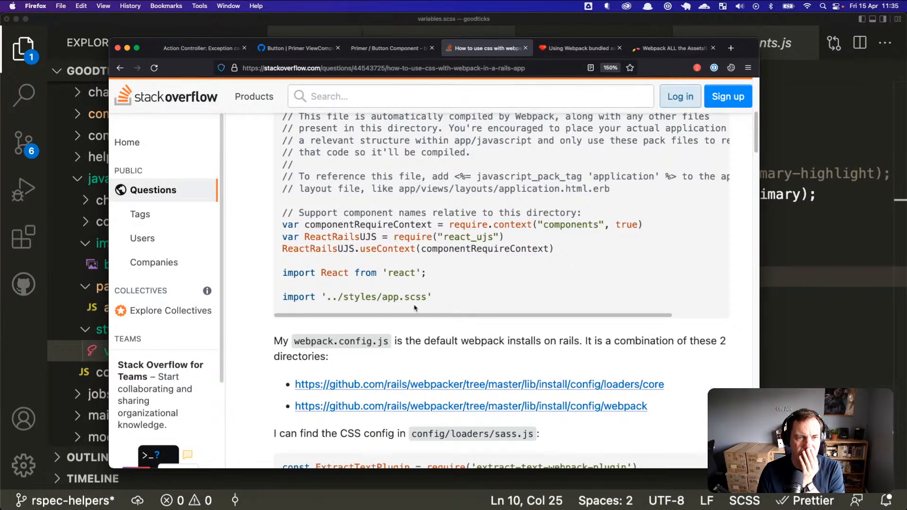
scroll(414, 307, "down", 5)
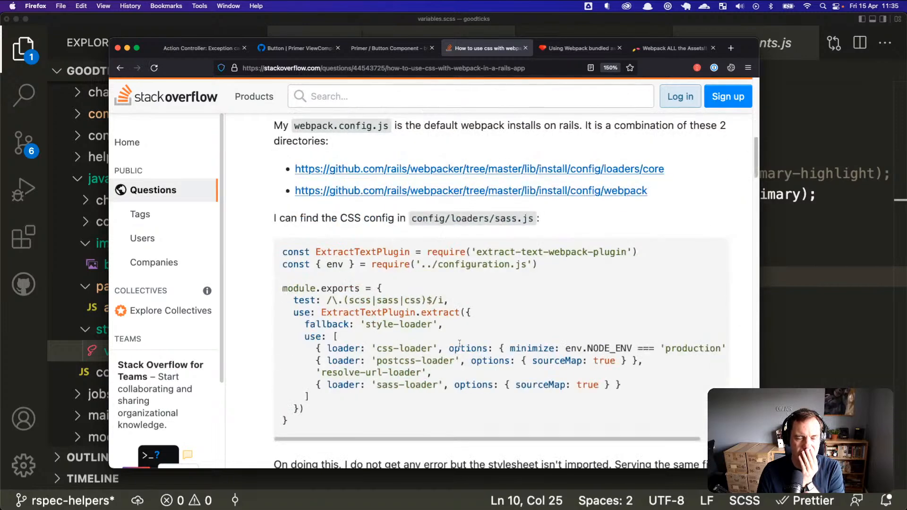
scroll(460, 343, "down", 20)
scroll(462, 345, "up", 20)
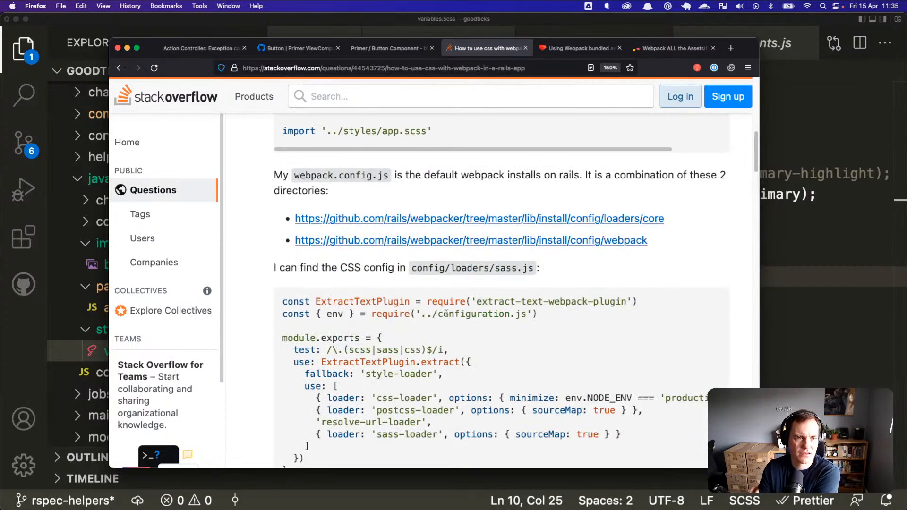
scroll(448, 314, "down", 3)
scroll(291, 202, "up", 12)
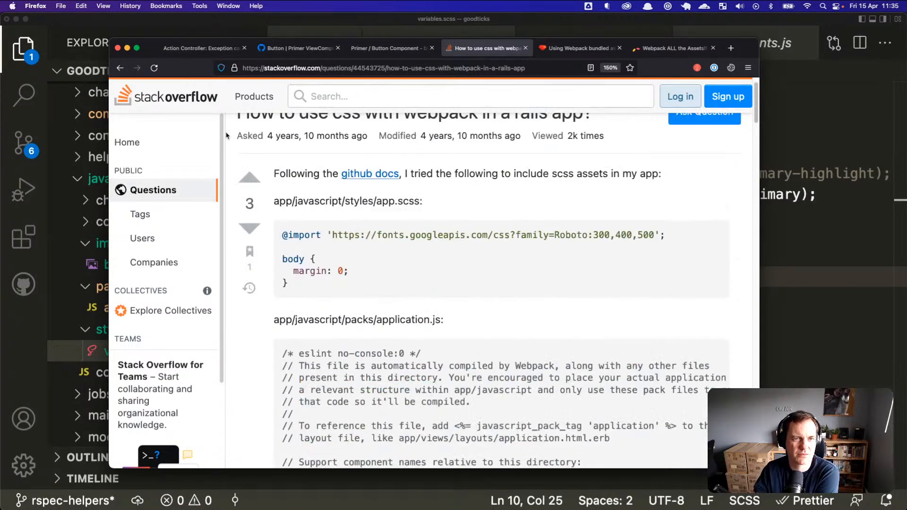
key("super+Left")
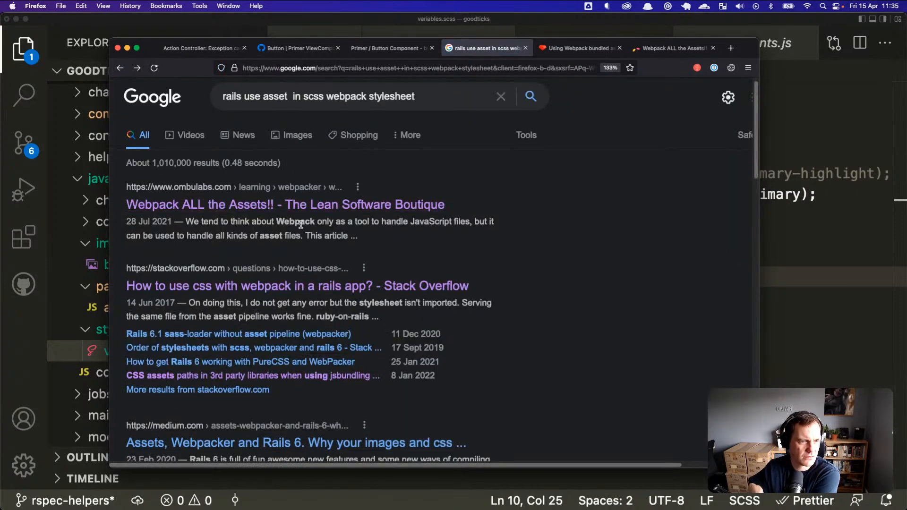
left_click(345, 334)
scroll(474, 306, "down", 6)
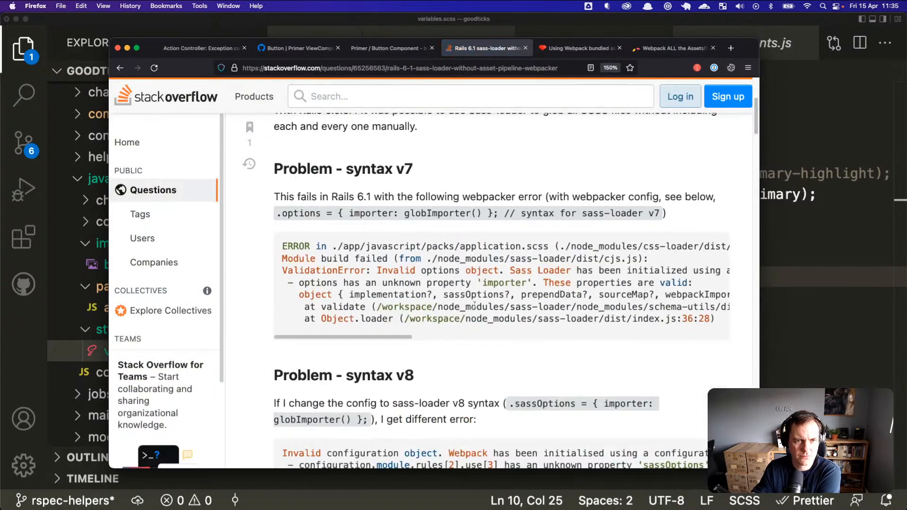
scroll(474, 306, "down", 4)
scroll(475, 309, "down", 15)
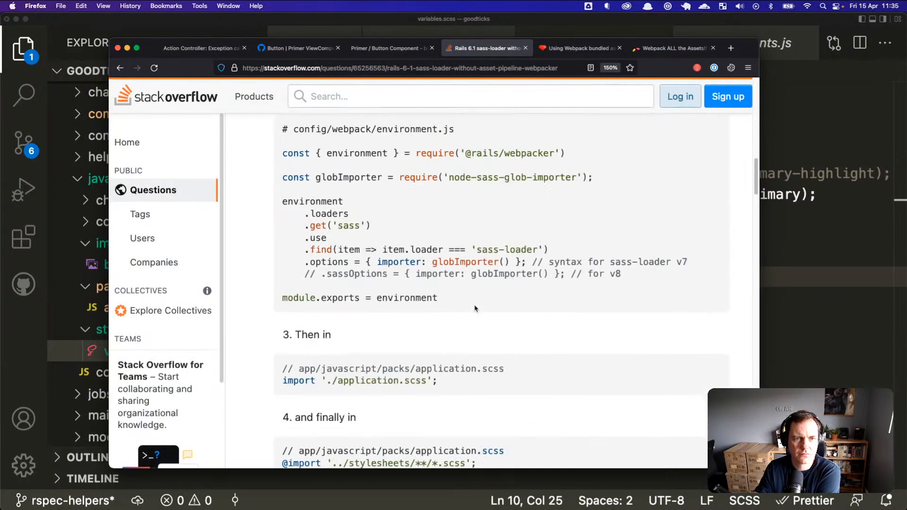
scroll(474, 306, "down", 10)
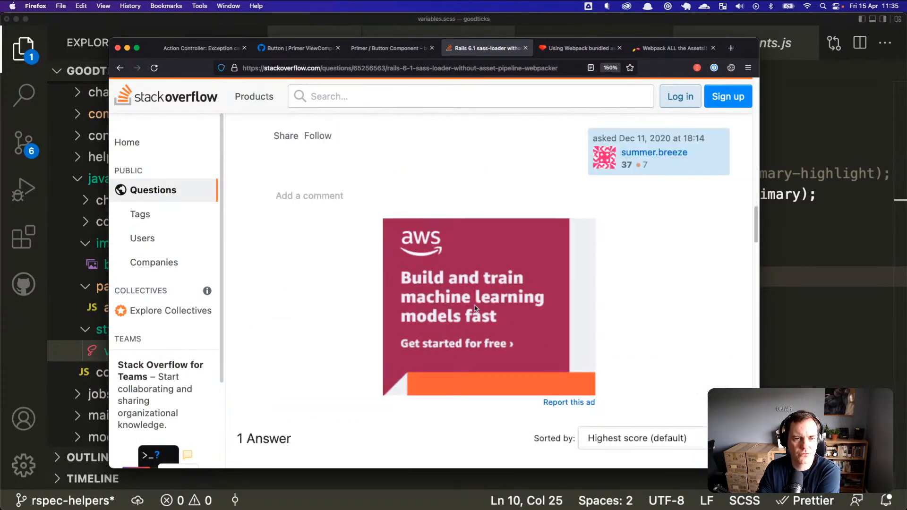
scroll(474, 307, "down", 6)
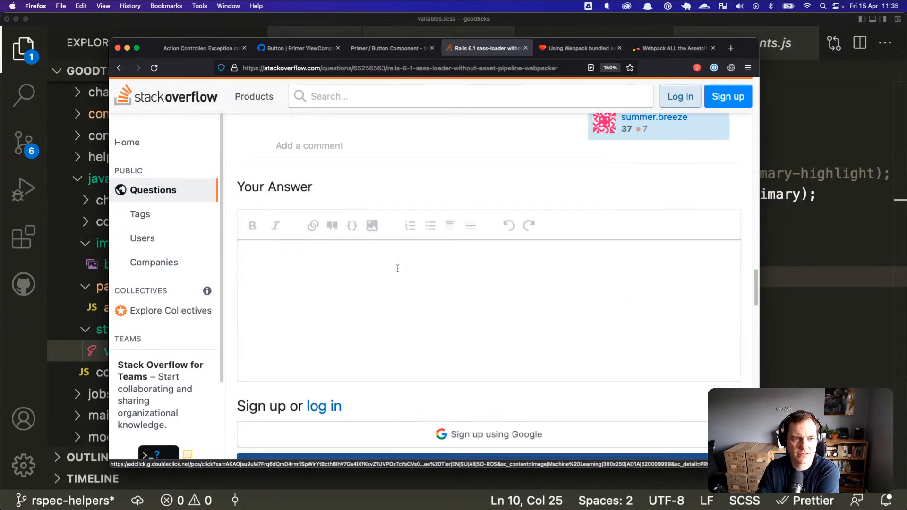
left_click(120, 67)
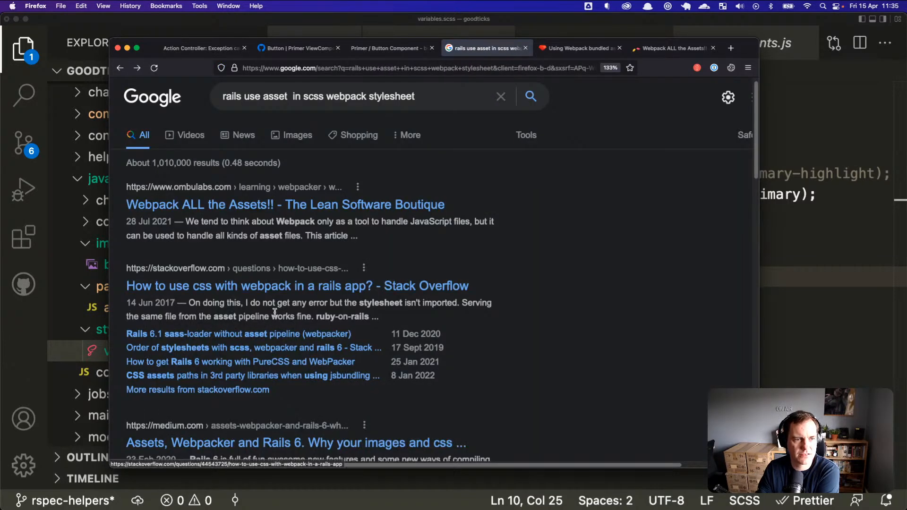
left_click(282, 367)
scroll(532, 318, "down", 4)
scroll(531, 317, "down", 2)
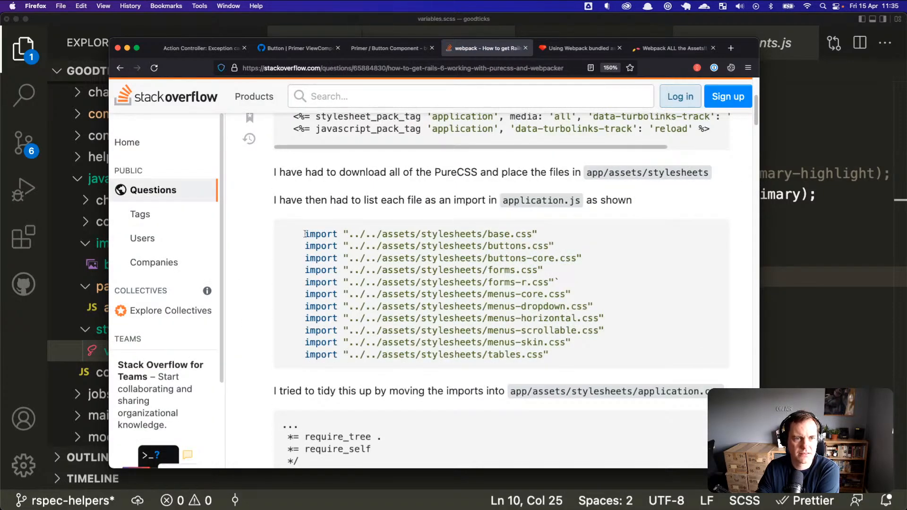
scroll(331, 241, "down", 6)
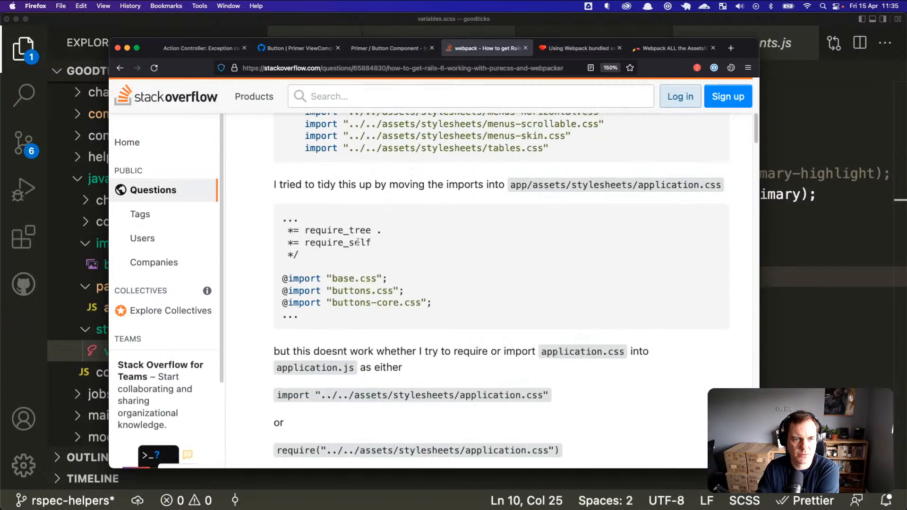
scroll(366, 251, "down", 12)
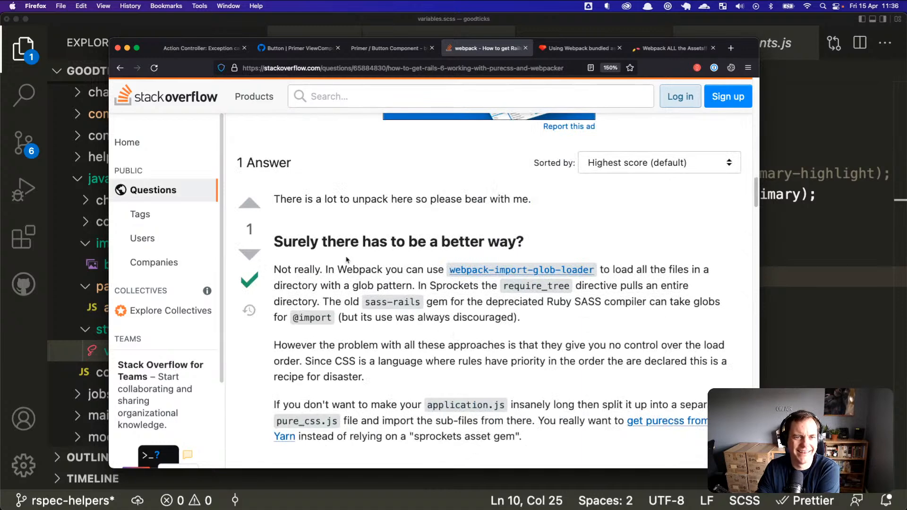
scroll(334, 249, "up", 1)
mouse_move(278, 246)
left_mouse_down()
mouse_move(524, 247)
mouse_move(294, 246)
left_mouse_up()
left_click_drag(275, 273, 324, 276)
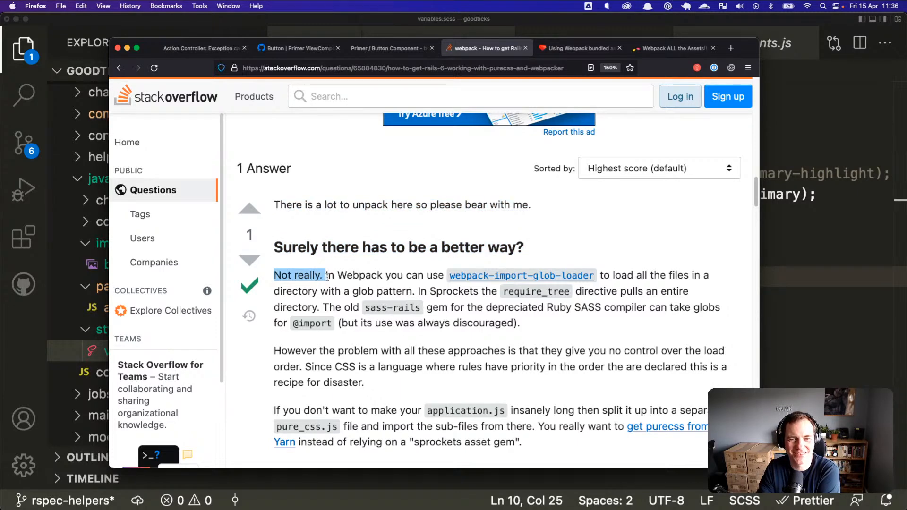
left_click(326, 276)
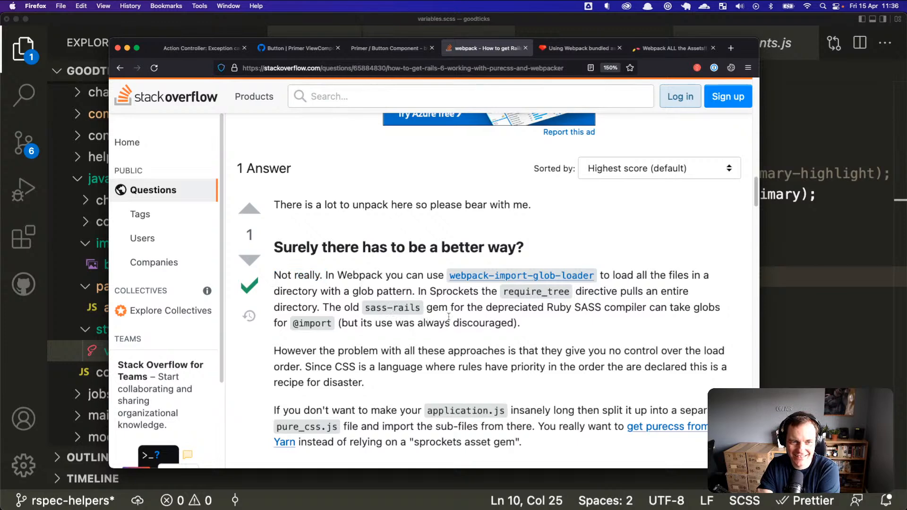
scroll(492, 325, "down", 3)
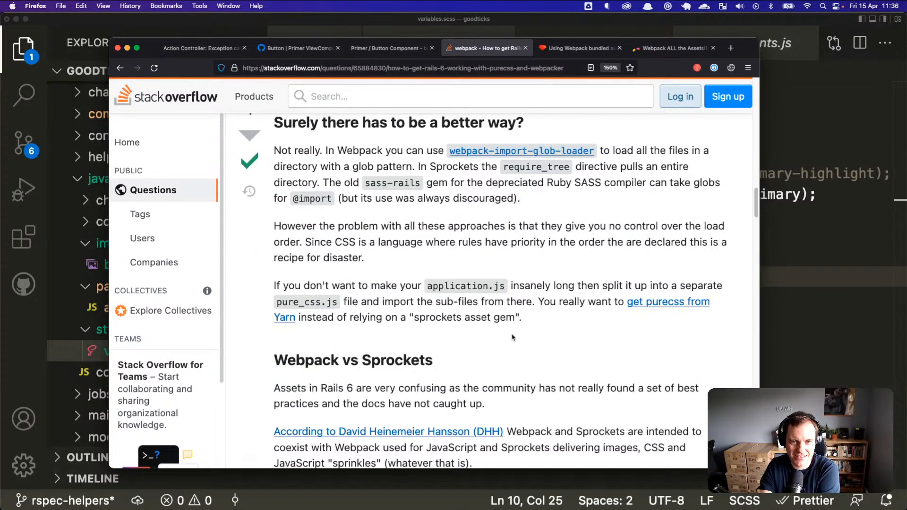
scroll(512, 338, "down", 3)
scroll(532, 328, "down", 10)
scroll(533, 328, "down", 4)
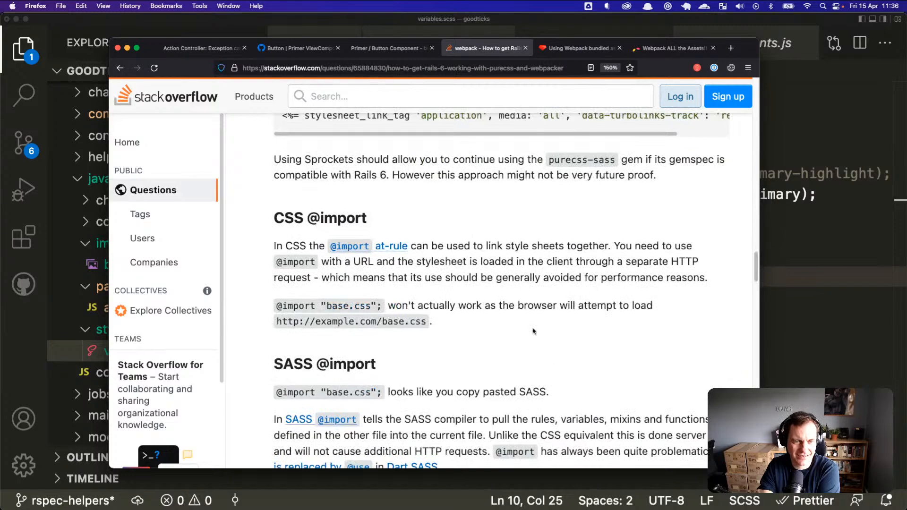
scroll(533, 331, "down", 4)
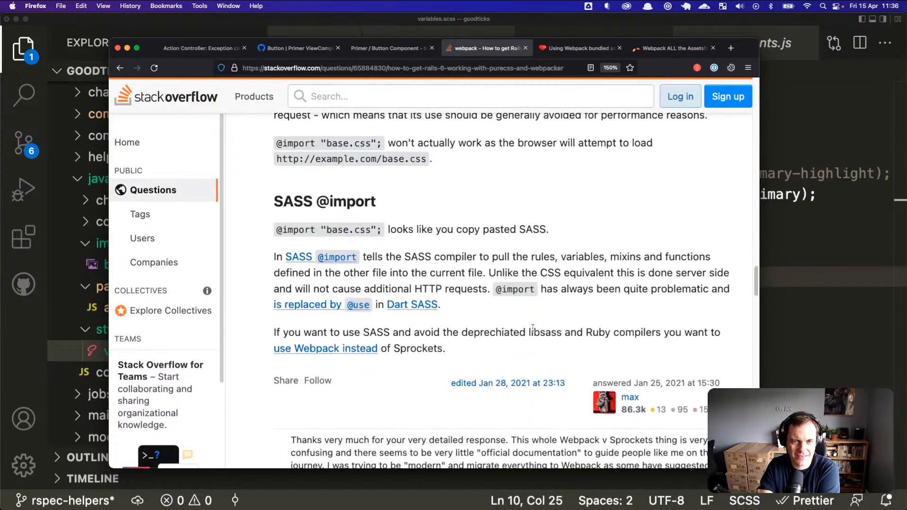
scroll(533, 328, "down", 6)
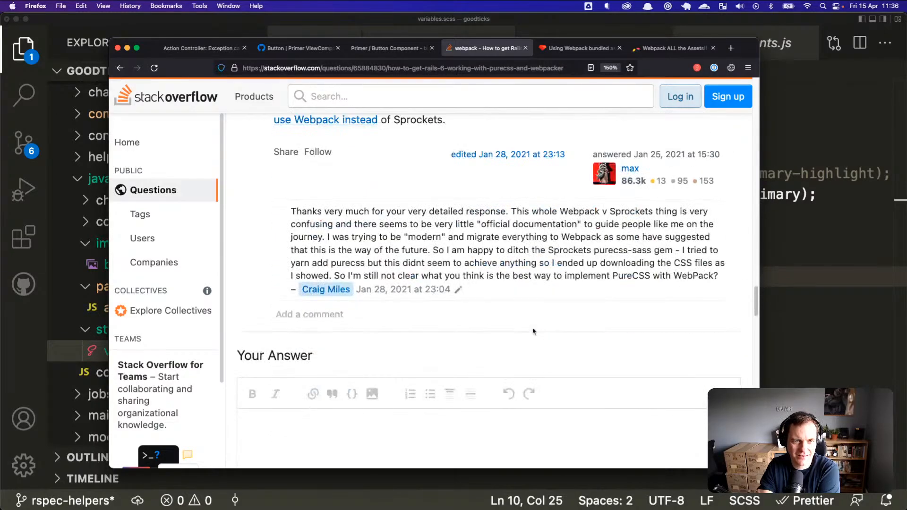
scroll(534, 331, "up", 1)
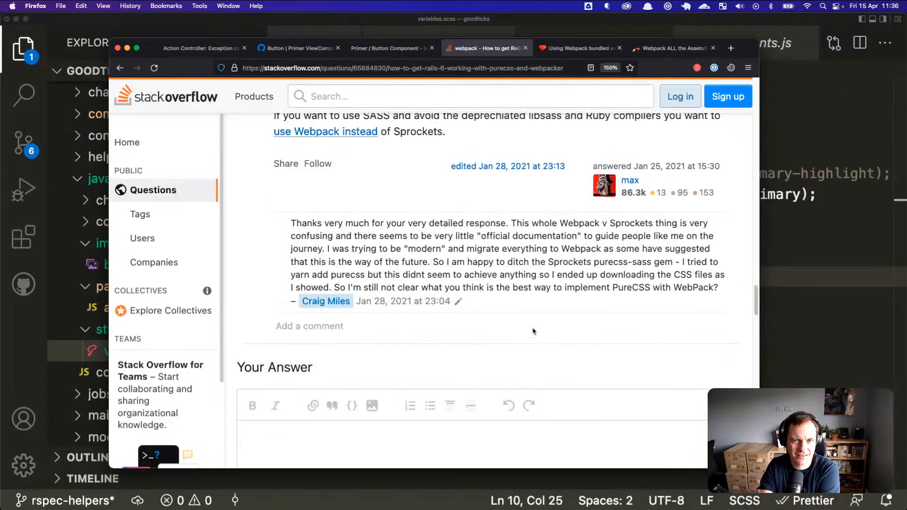
left_click_drag(434, 236, 477, 249)
left_click(513, 264)
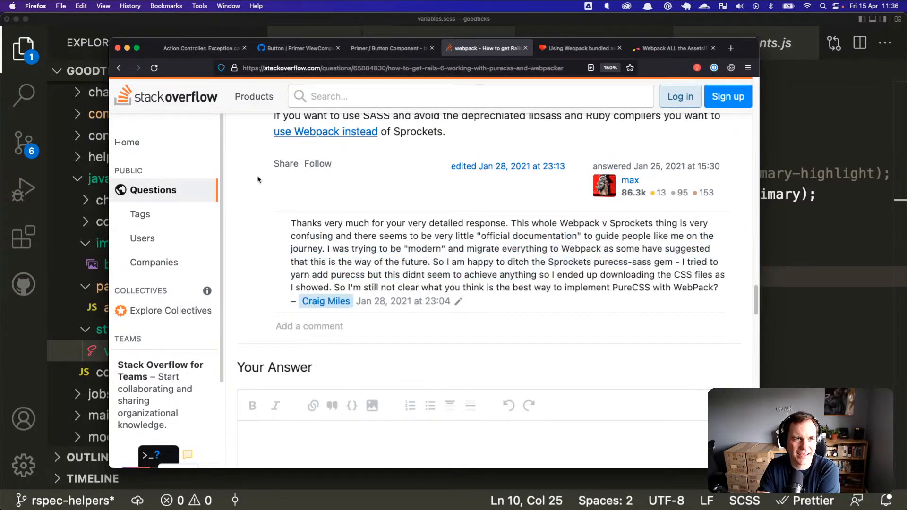
left_click(120, 67)
Step: Show more results from stackoverflow.com only
scroll(305, 233, "down", 3)
left_click(262, 335)
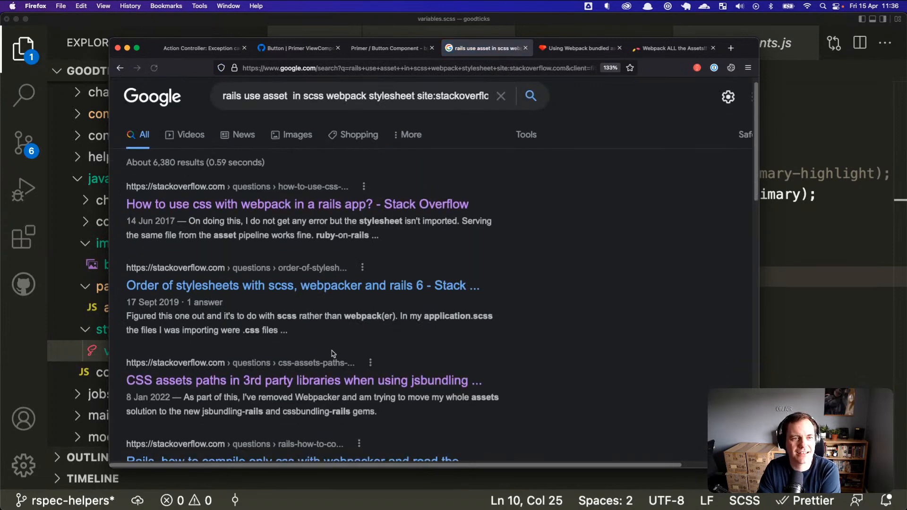
scroll(330, 353, "down", 5)
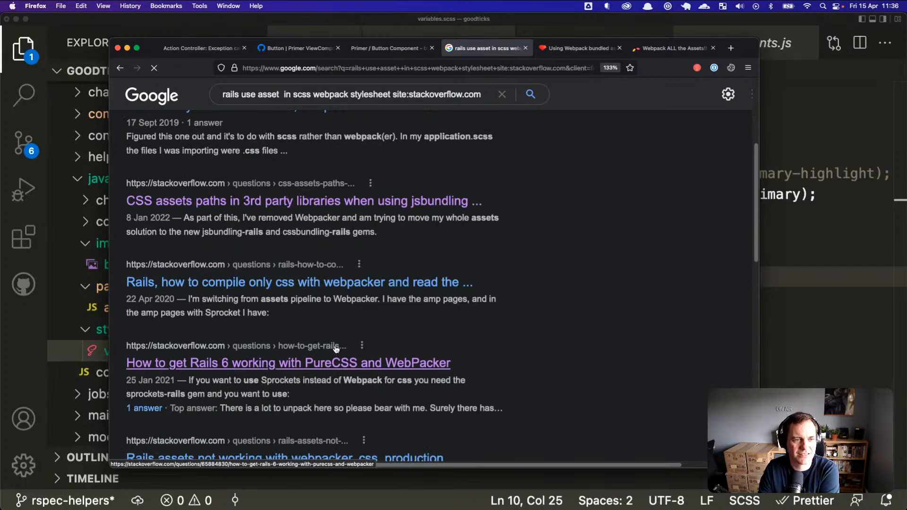
scroll(336, 350, "down", 1)
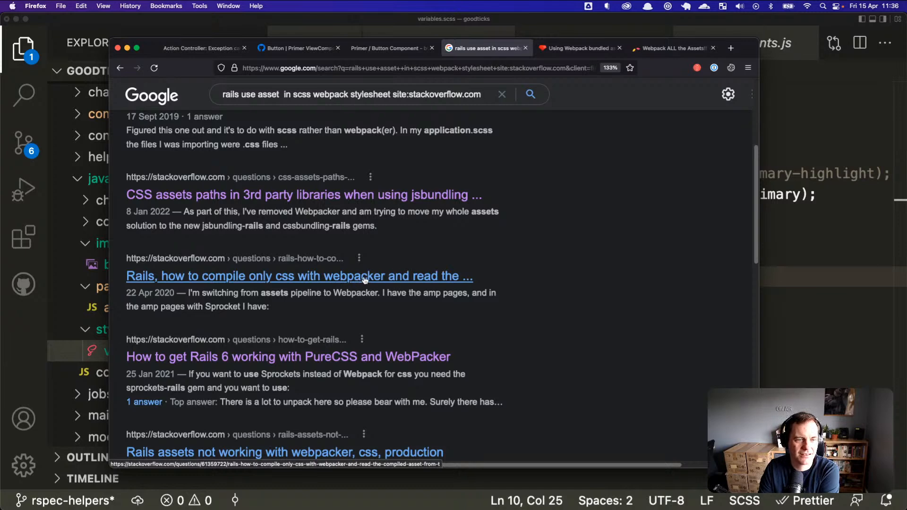
scroll(364, 279, "down", 2)
scroll(356, 338, "down", 1)
Step: Read the 'Rails assets not working with webpacker, css, production' question
left_click(360, 364)
scroll(443, 366, "down", 2)
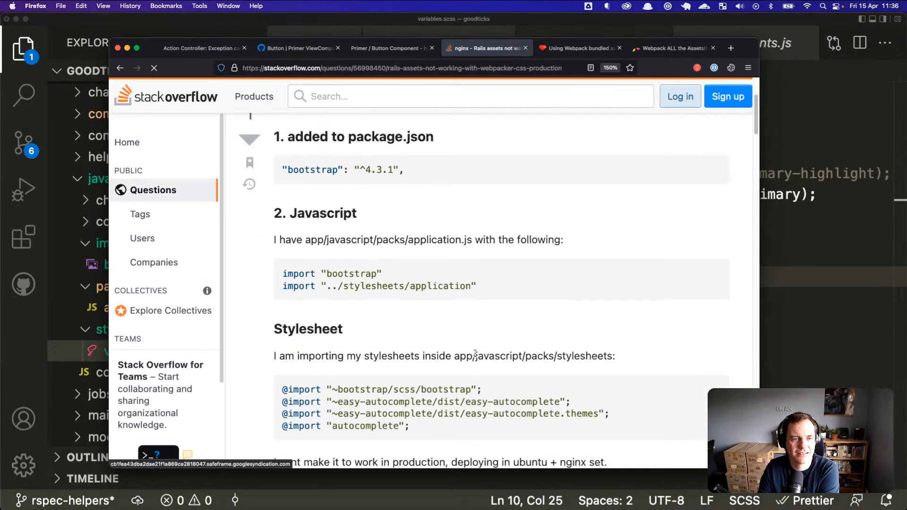
scroll(473, 359, "down", 4)
scroll(475, 356, "down", 20)
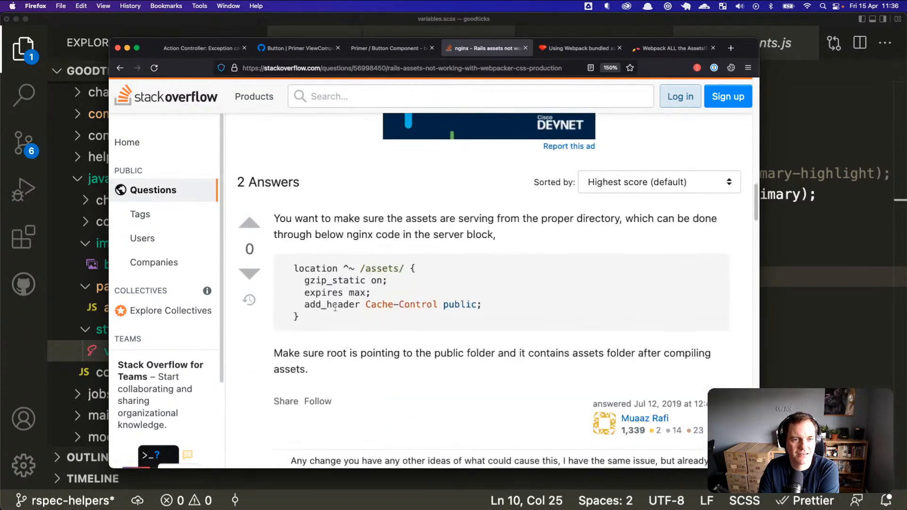
scroll(336, 308, "down", 15)
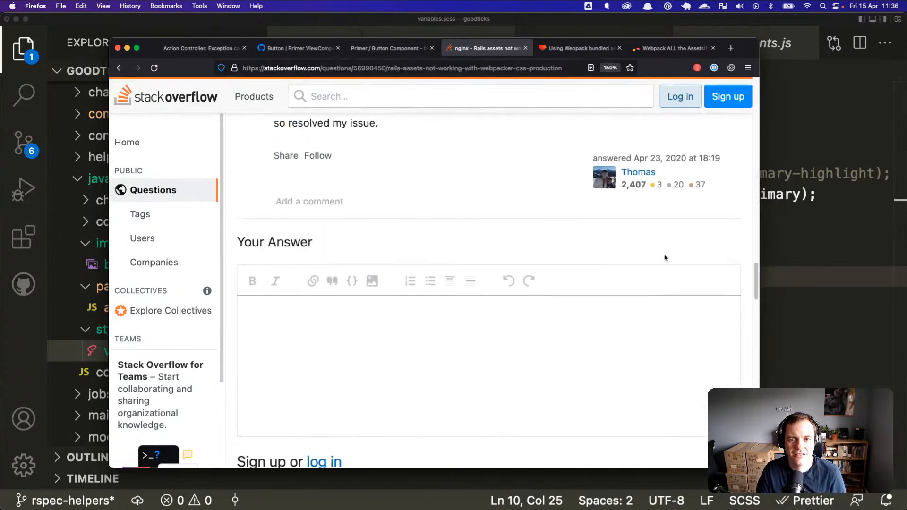
left_click(784, 234)
Step: Delete the background-image declaration and its empty line, then save variables.scss
left_click(536, 275)
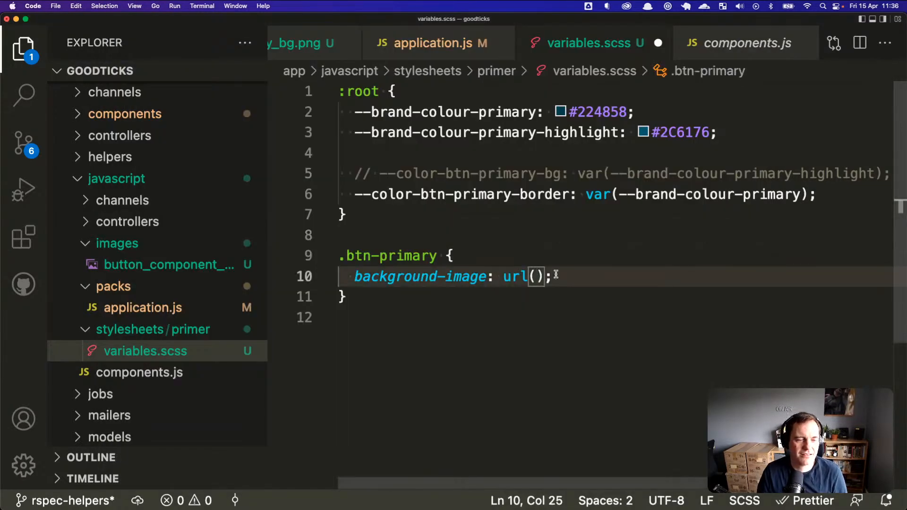
key("super+Left")
key("super+shift+Right")
key("super+Left")
key("BackSpace")
key("super+shift+Right")
key("BackSpace")
key("BackSpace")
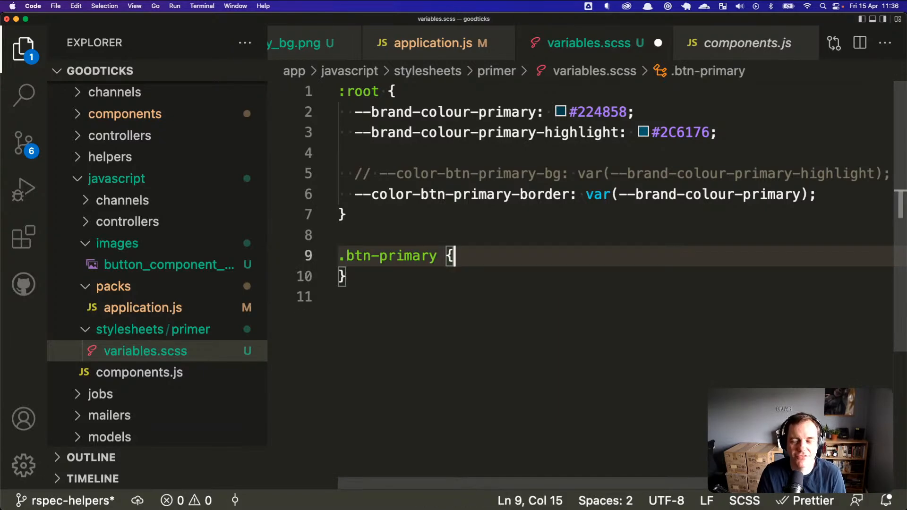
key("super+s")
Step: Look over the Primer Button component story and ViewComponents Button docs in Firefox
key("super+Tab")
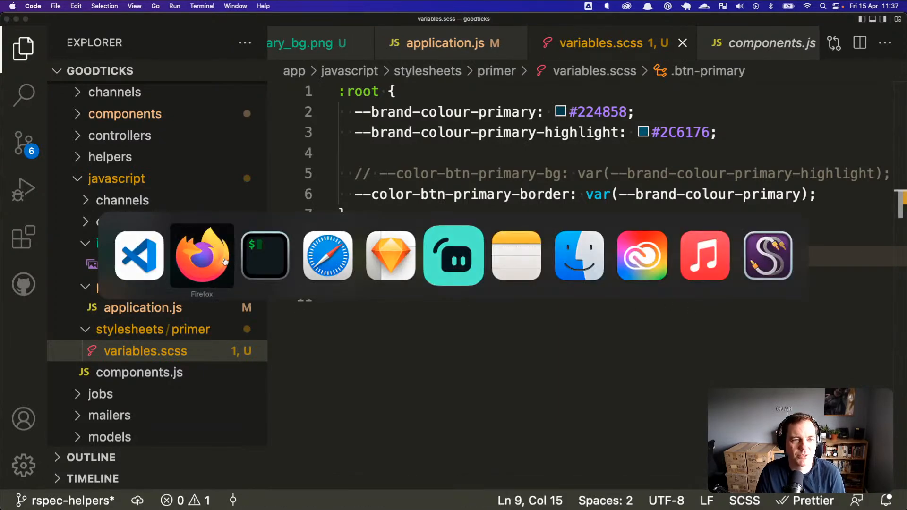
left_click(208, 270)
scroll(538, 211, "up", 12)
scroll(538, 213, "up", 10)
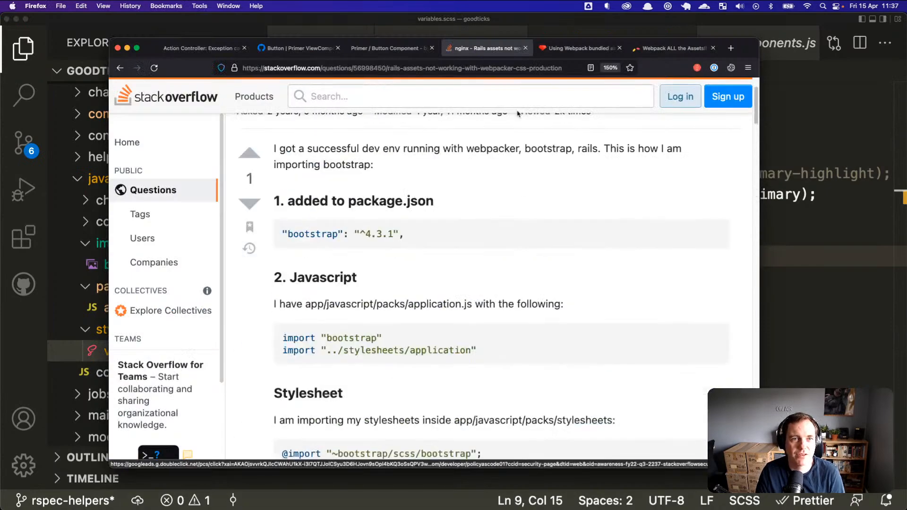
left_click(385, 48)
left_click(298, 48)
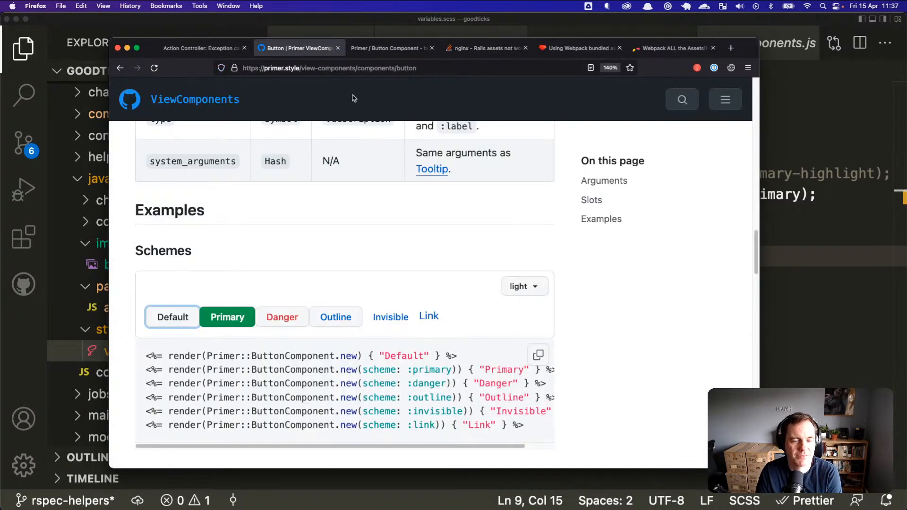
key("super+Tab")
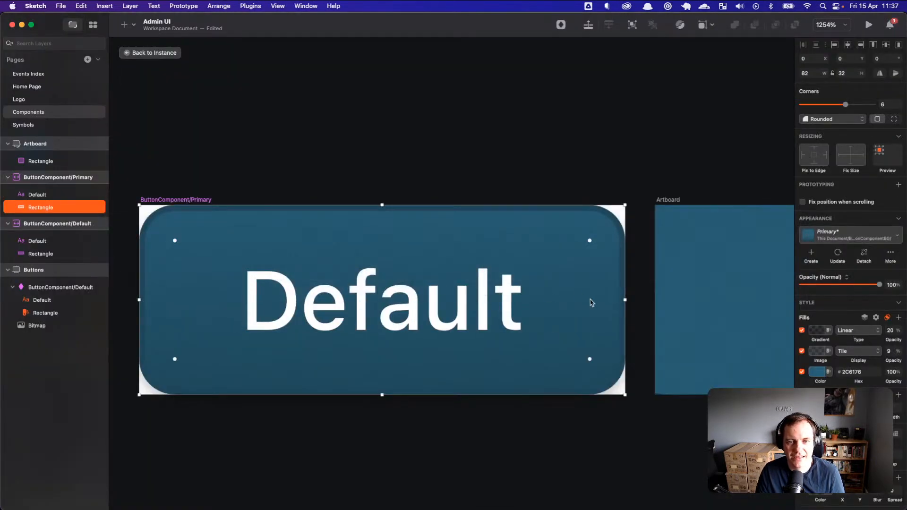
Step: Go back from the button symbol to the Save Event button instance on Events Index
left_click(517, 415)
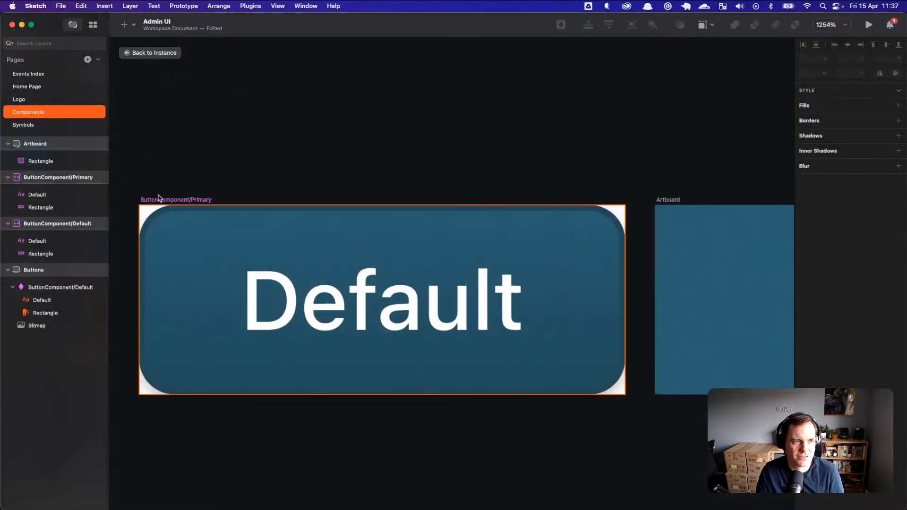
scroll(197, 199, "down", 5)
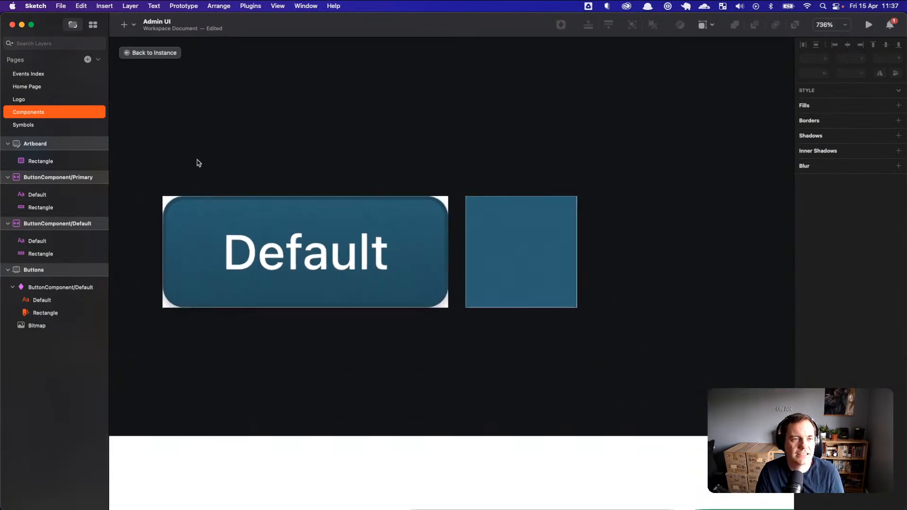
left_click(154, 53)
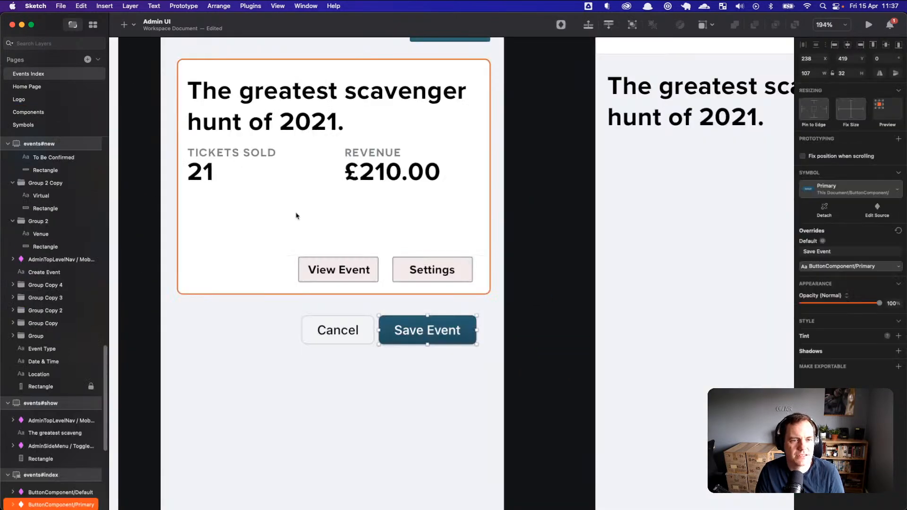
scroll(469, 347, "up", 8)
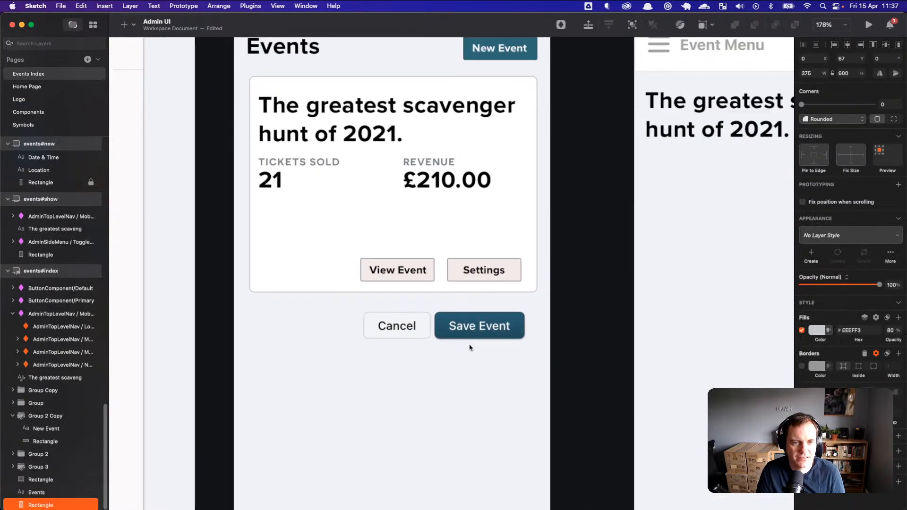
left_click_drag(516, 386, 539, 395)
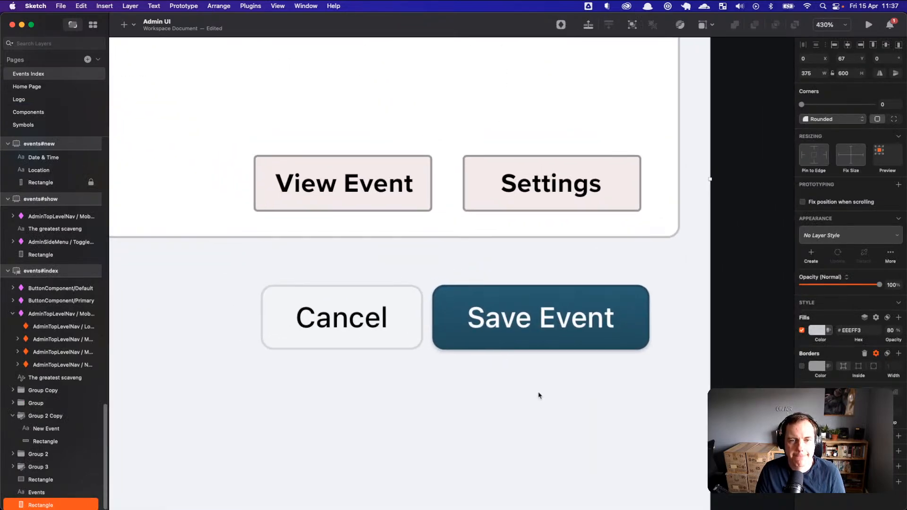
key("super+Tab")
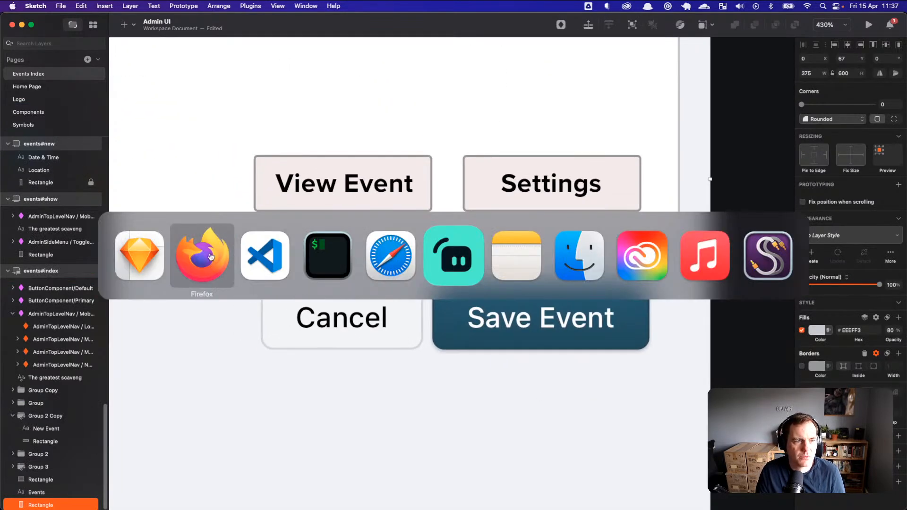
Step: Delete the empty .btn-primary rule from variables.scss
key("super+Tab")
key("super+Tab")
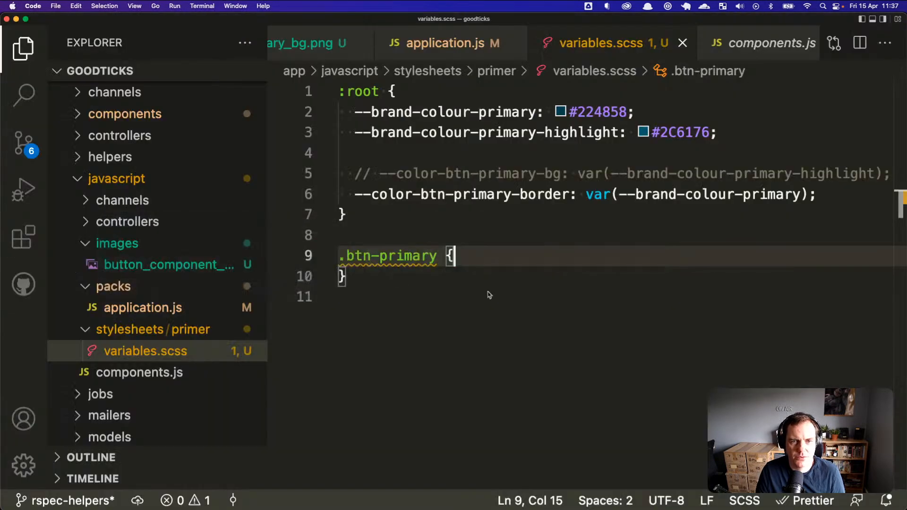
left_click_drag(361, 288, 330, 250)
key("BackSpace")
key("BackSpace")
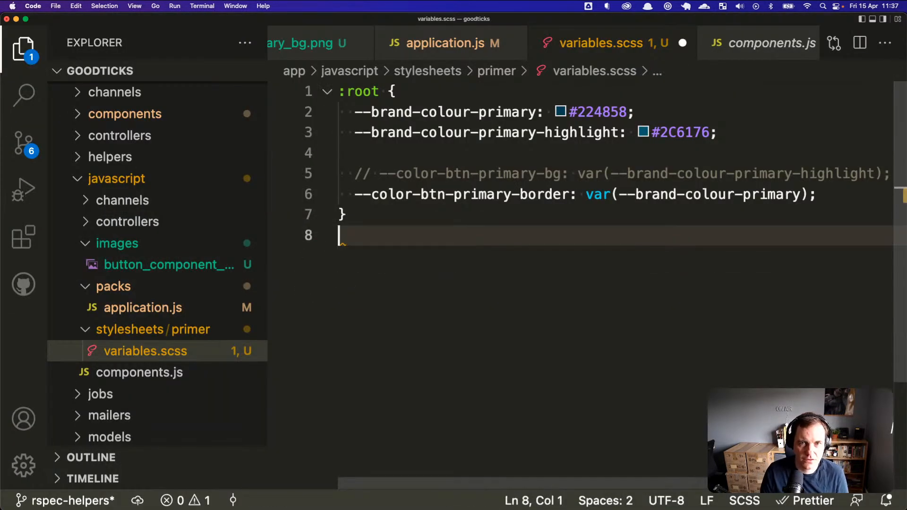
Step: Uncomment the --color-btn-primary-bg variable on line 5 and insert a new line inside :root
left_click_drag(372, 175, 377, 178)
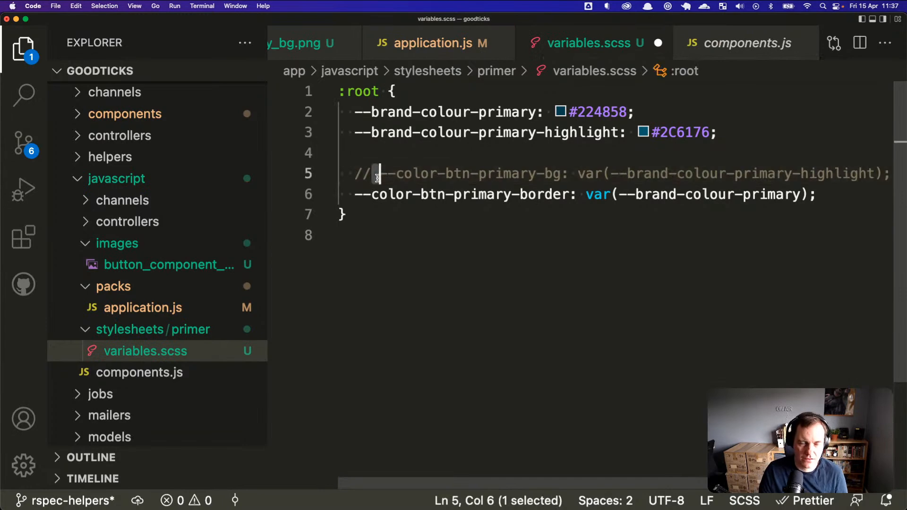
left_click(364, 175)
key("shift+super+Left")
key("BackSpace")
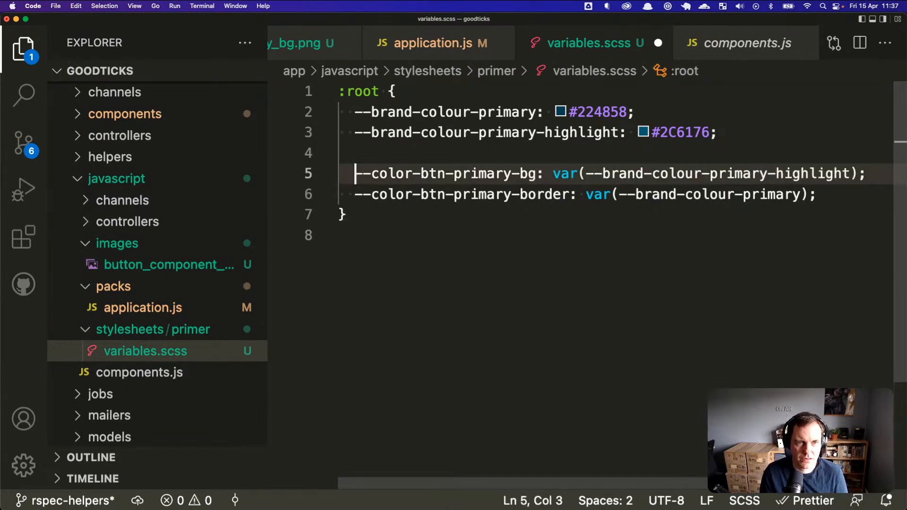
key("Down")
key("Down")
key("Up")
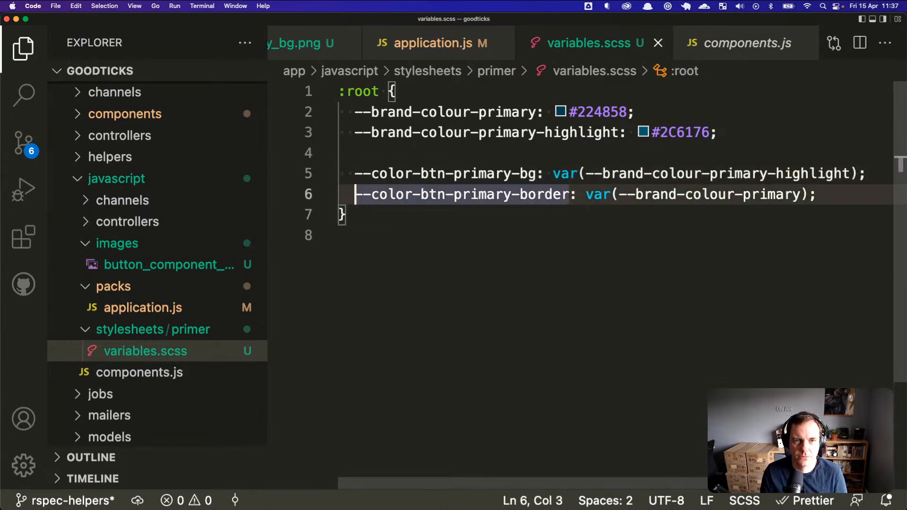
key("super+Return")
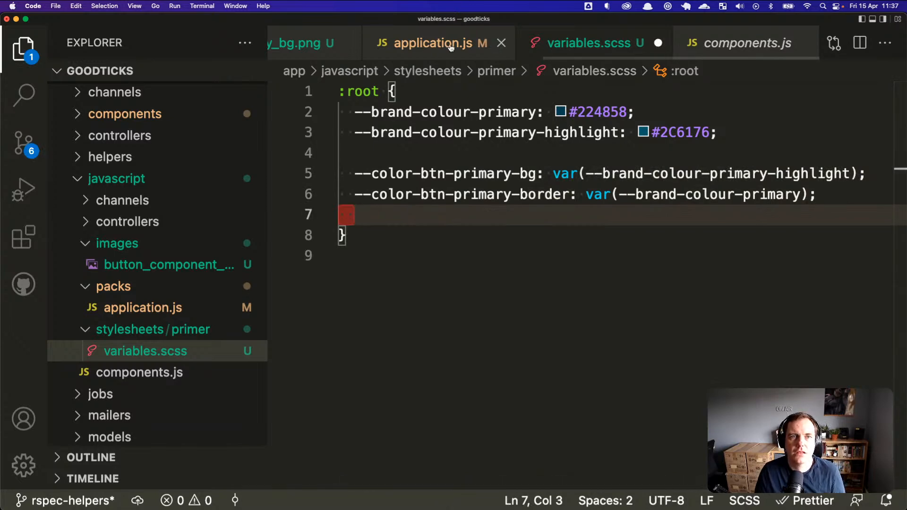
Step: Glance at application.js and the button image, then close application.js and the changes view
left_click(425, 44)
left_click(304, 44)
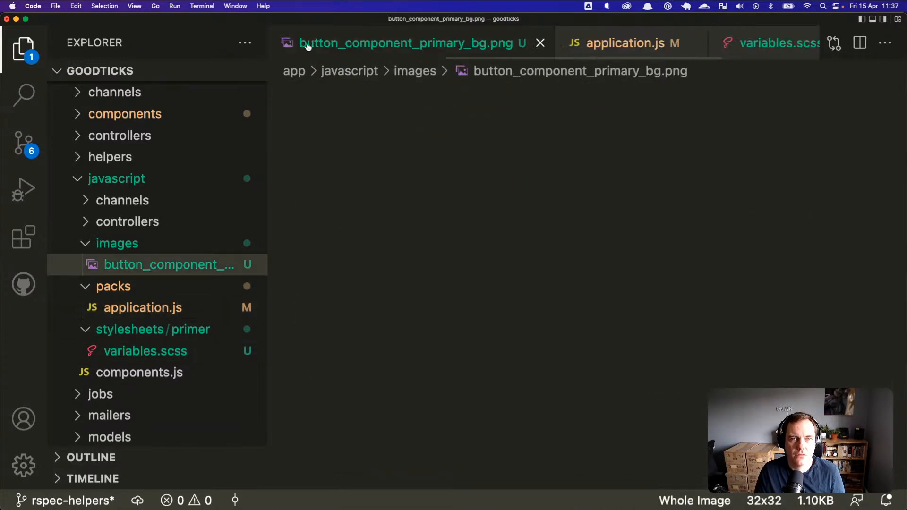
left_click(450, 43)
key("super+w")
left_click(370, 51)
left_click(500, 43)
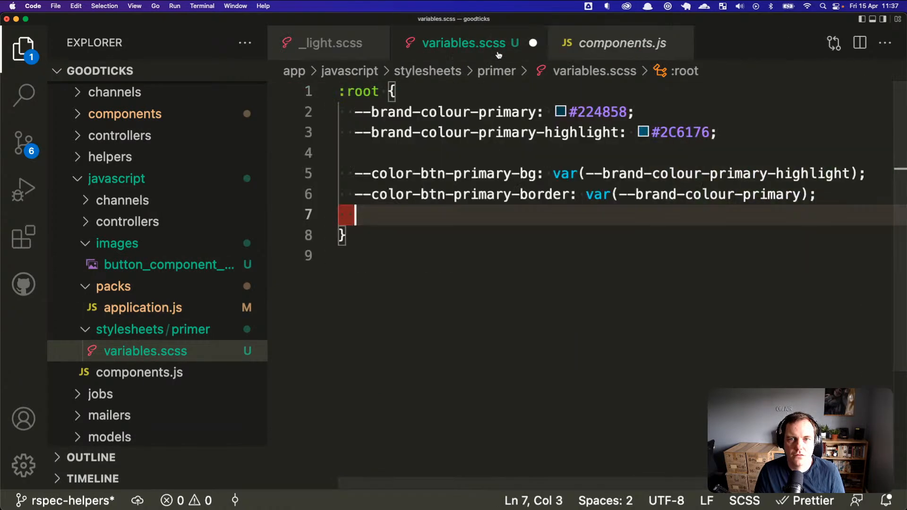
Step: Search Primer's _light.scss colour file for 'box' variables
left_click(335, 43)
left_click(512, 235)
scroll(514, 241, "down", 3)
scroll(514, 243, "down", 12)
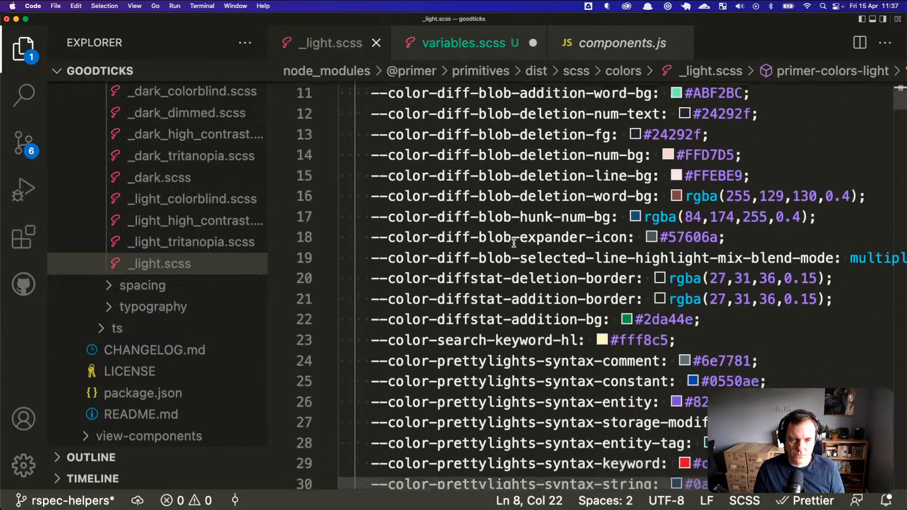
scroll(513, 243, "down", 4)
left_click(554, 265)
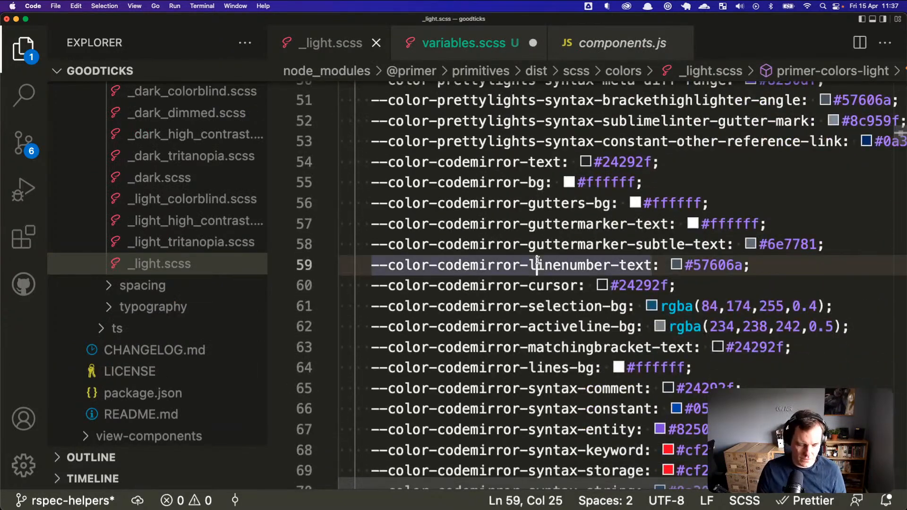
key("super+f")
type("box")
key("Escape")
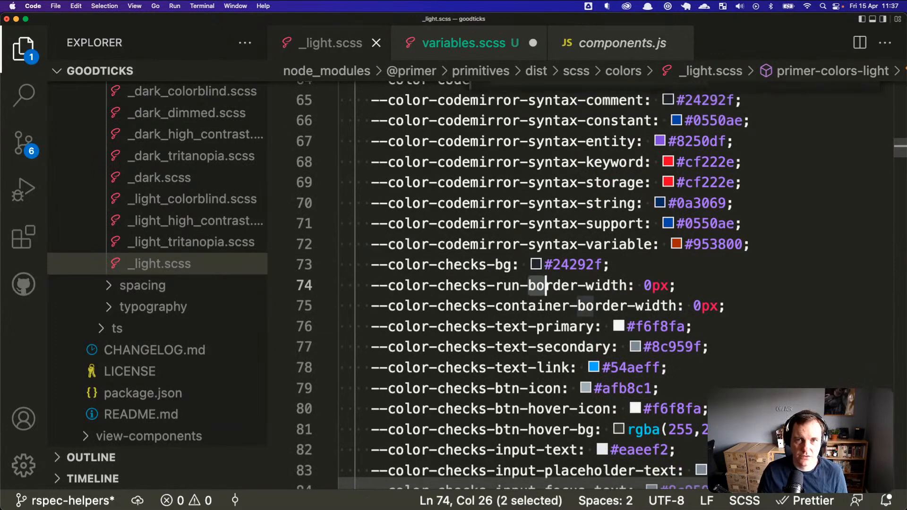
Step: Close components.js and add blank lines below the :root block in variables.scss
left_click(577, 55)
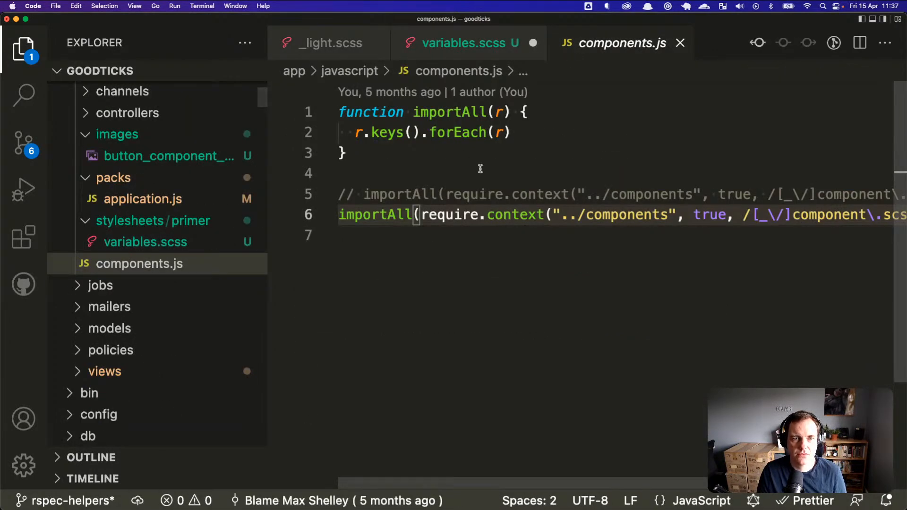
key("super+w")
left_click(416, 51)
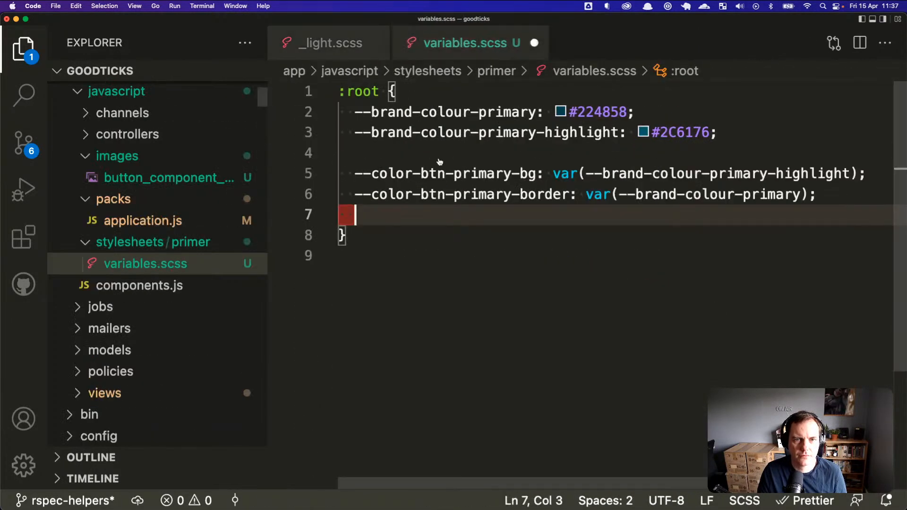
key("Down")
key("Return")
key("Return")
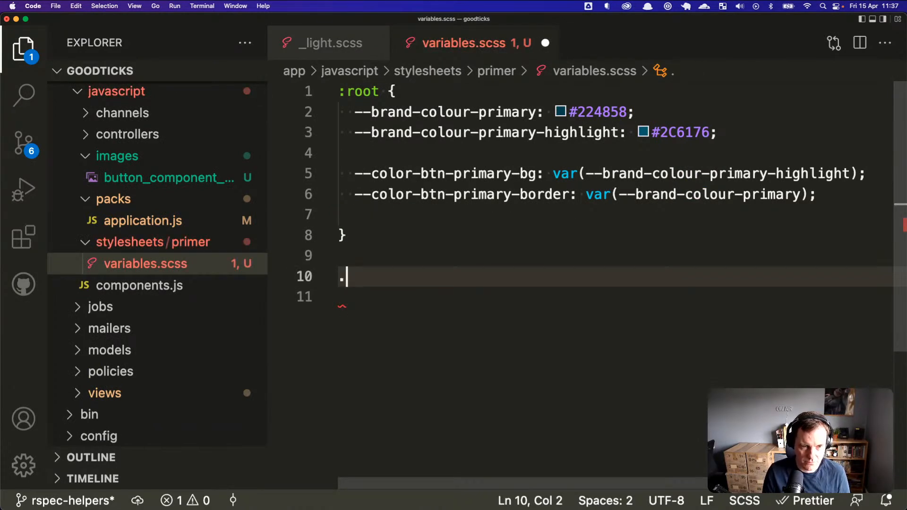
Step: Write .btn-primary { box-shadow: 0px 1px 1px rgba(0,0,0,0.25); } and save the stylesheet
key("super+Tab")
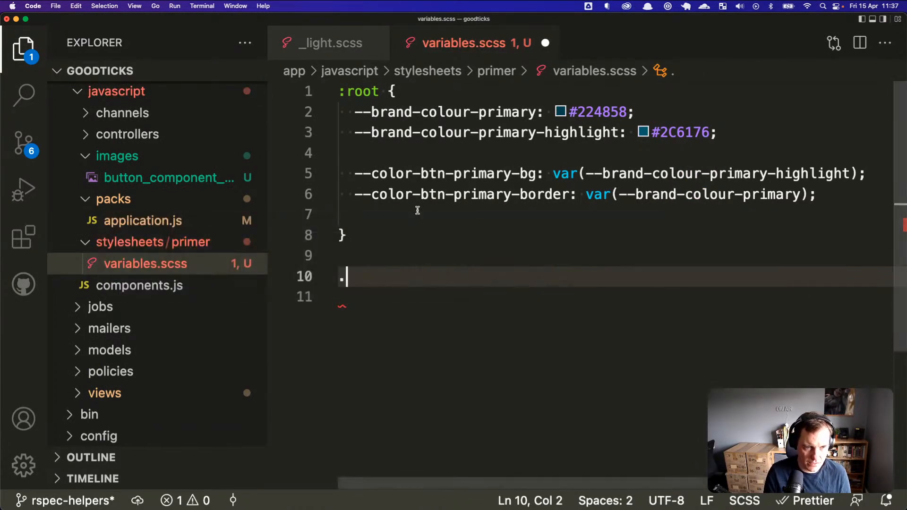
type("btn-primary {")
key("Return")
type("box")
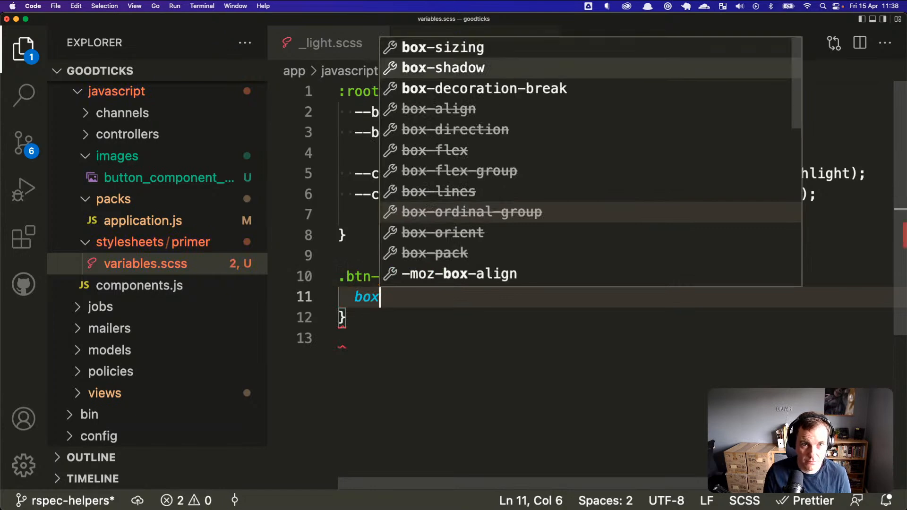
key("Return")
type("0px")
type(" 0px")
key("BackSpace")
key("BackSpace")
key("BackSpace")
key("BackSpace")
type("1px 1px rgba(")
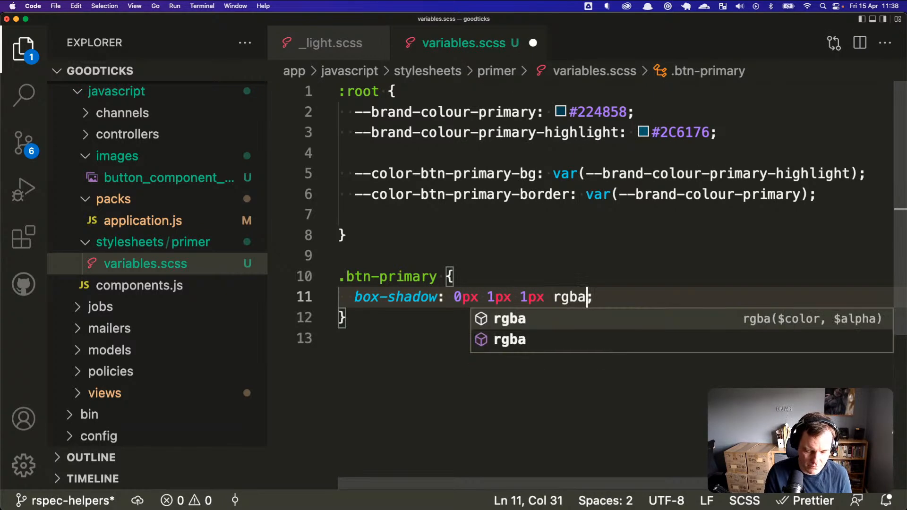
type("0,0,0,0")
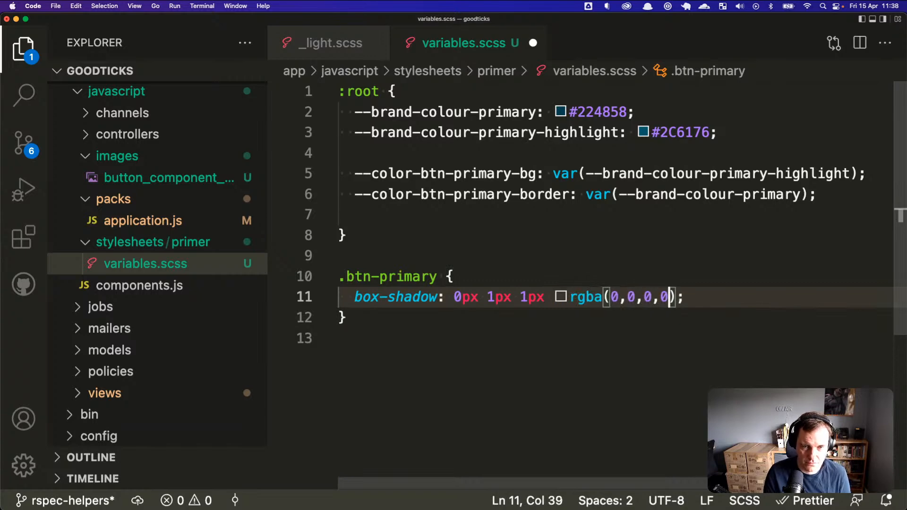
type(".25")
key("Left")
key("Left")
key("Left")
key("Left")
key("Left")
key("Left")
key("Left")
key("Left")
key("Left")
key("Left")
key("End")
key("super+Tab")
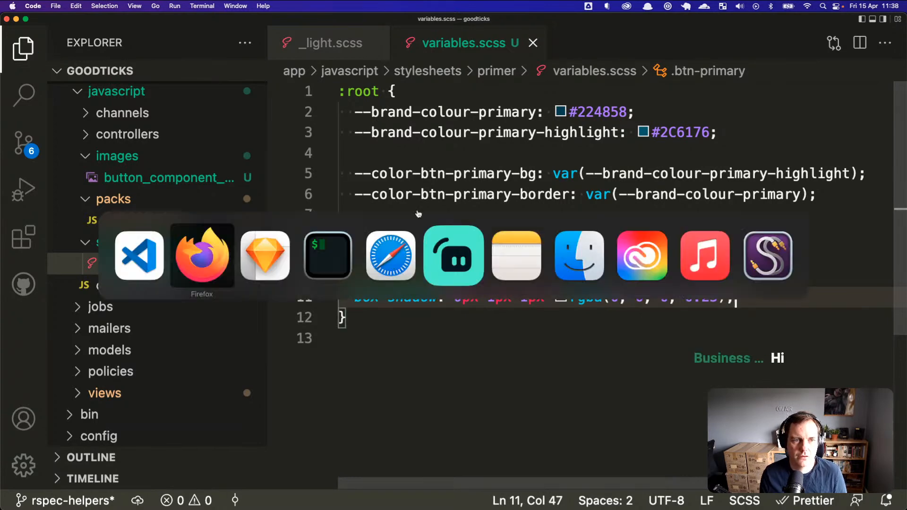
Step: Go back to the sundae-club events page in Firefox, reload it and close DevTools
key("super+Tab")
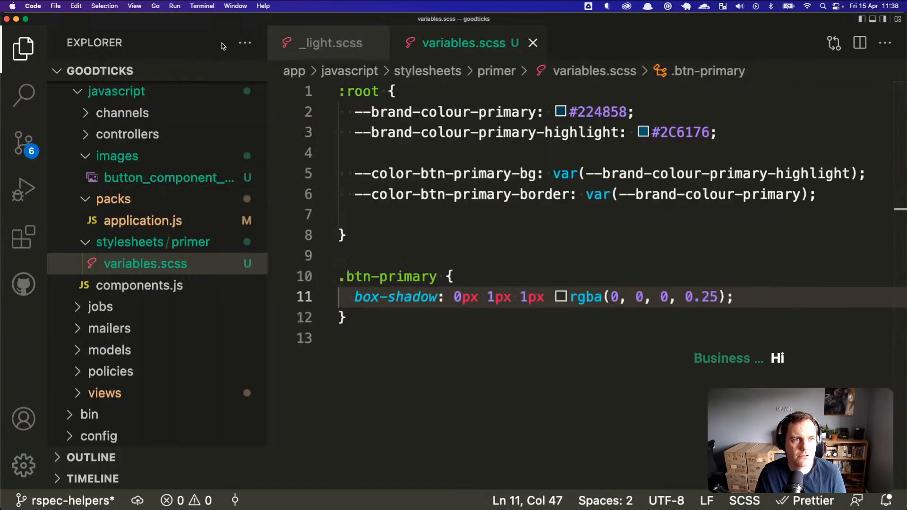
key("super+Tab")
left_click(213, 49)
key("super+r")
scroll(339, 201, "right", 5)
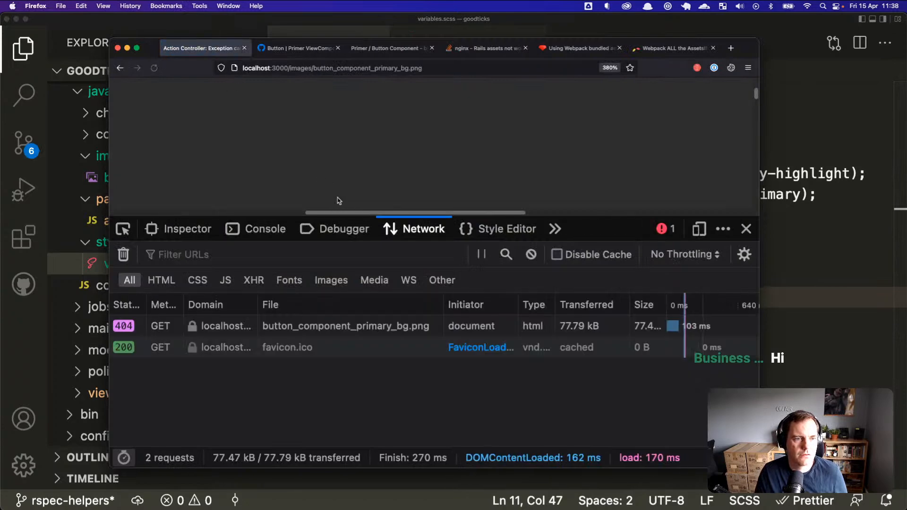
left_click(119, 69)
left_click(119, 69)
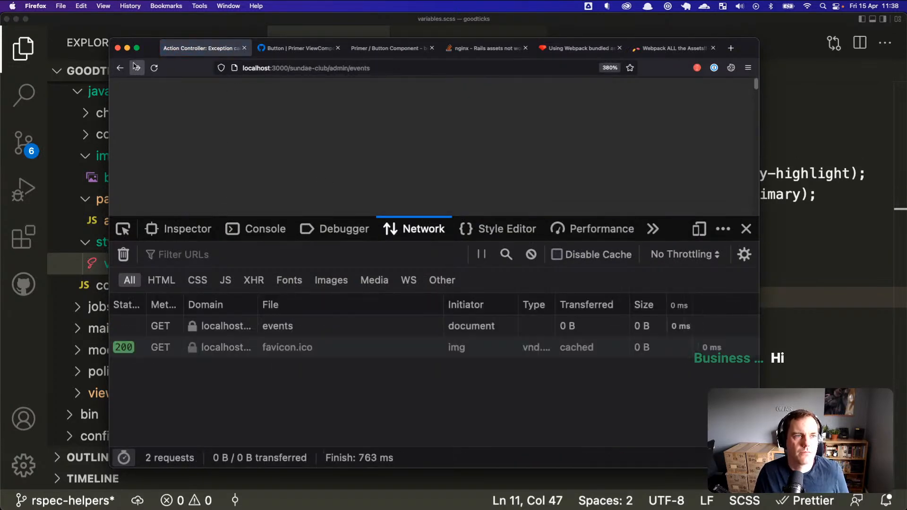
left_click(154, 68)
left_click(746, 229)
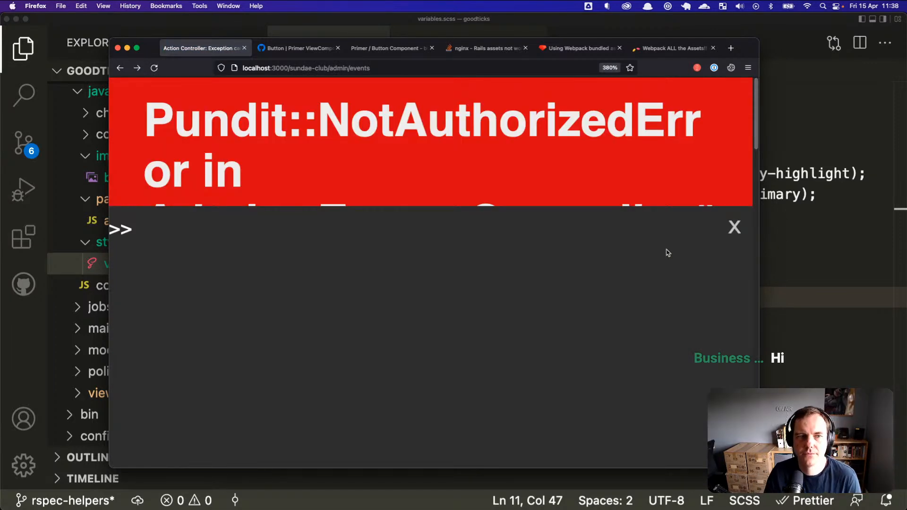
Step: Load localhost:3000/other-org/admin/events and close the console overlay
left_click_drag(288, 68, 421, 78)
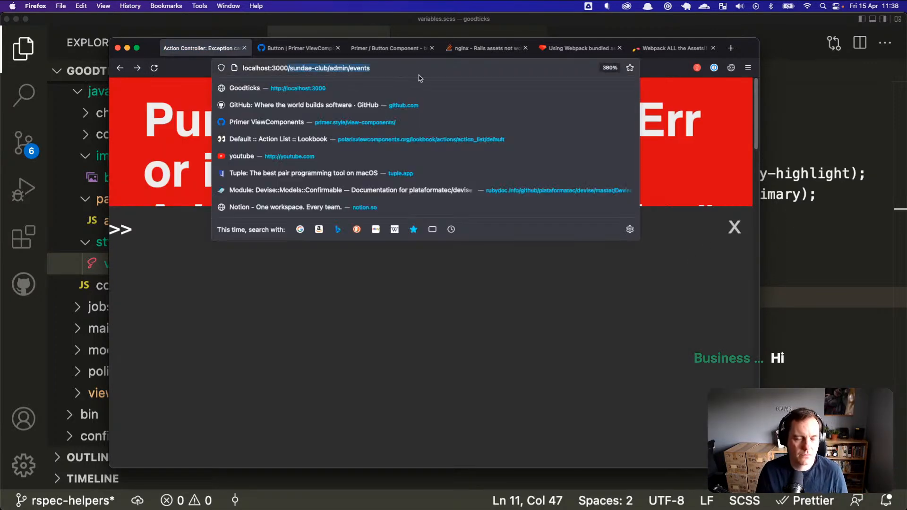
type("/other")
key("Down")
key("Down")
key("Up")
key("Return")
left_click(736, 229)
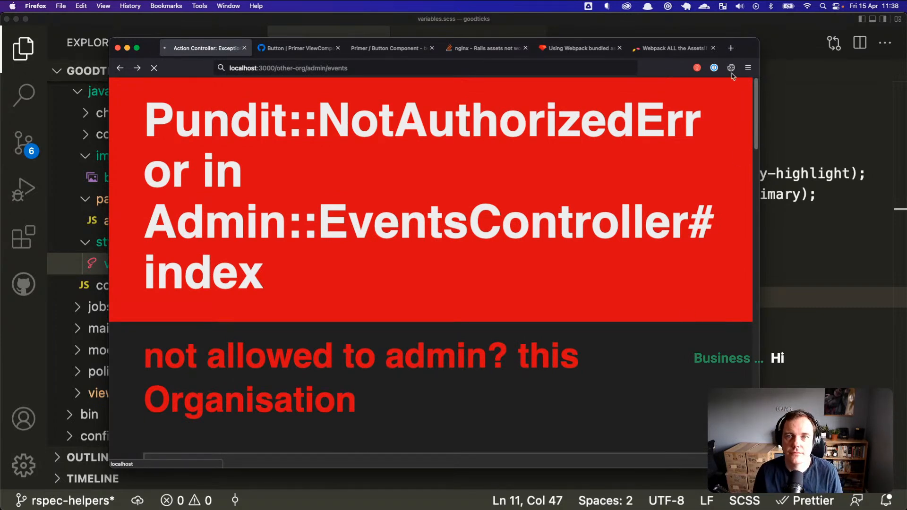
Step: Enlarge the Firefox window and scroll down to the Primary button
left_click_drag(759, 41, 809, 28)
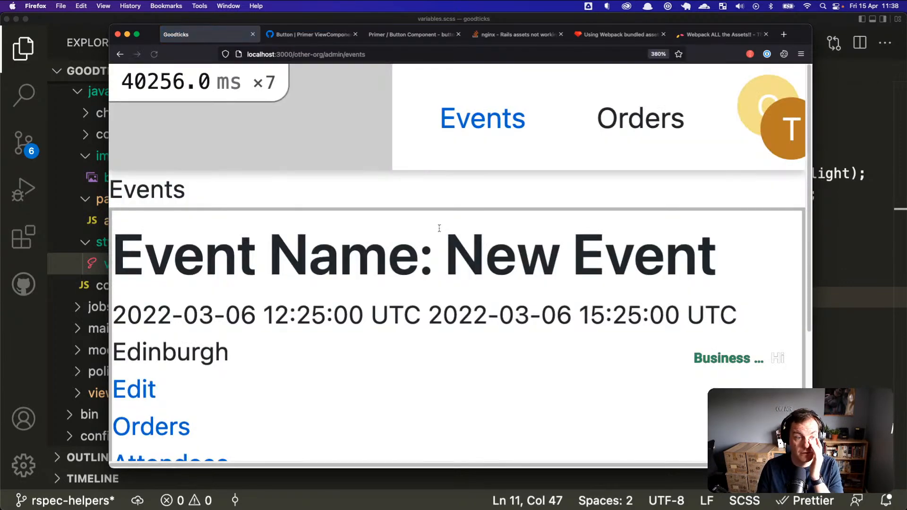
scroll(435, 271, "down", 3)
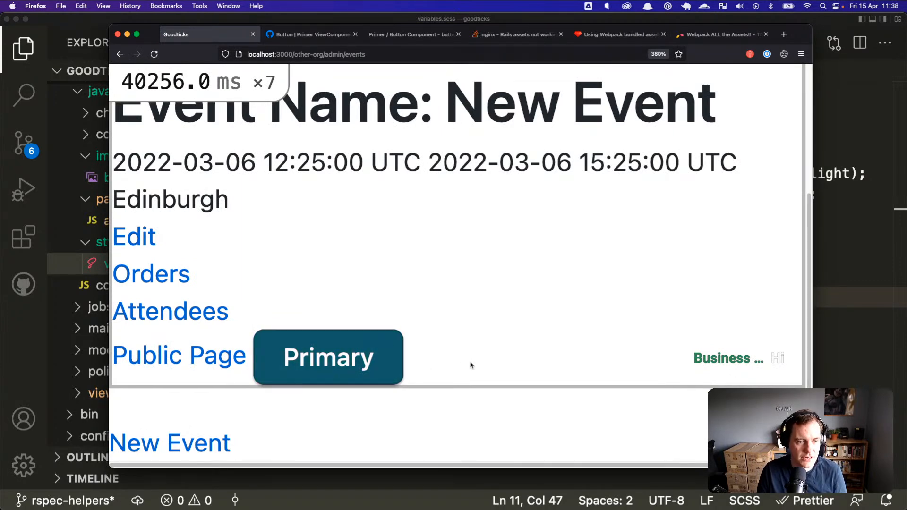
key("super+Tab")
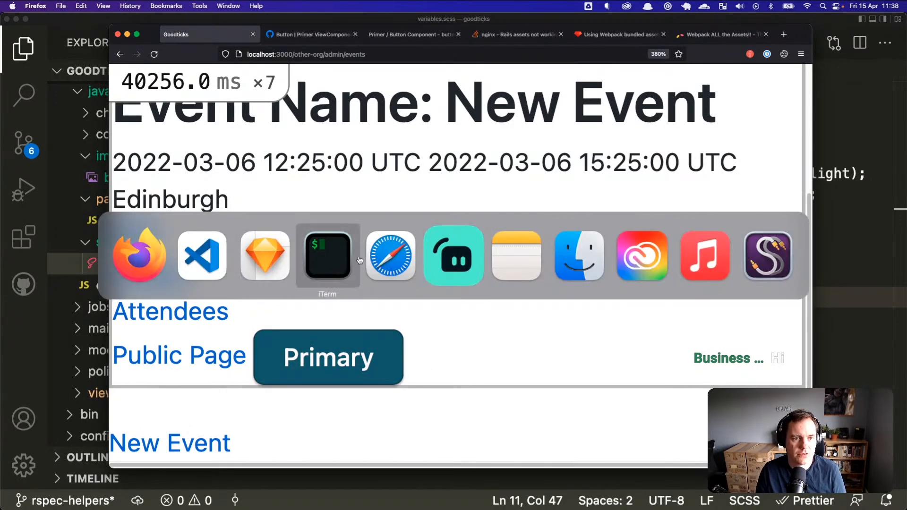
left_click(396, 259)
key("super+Tab")
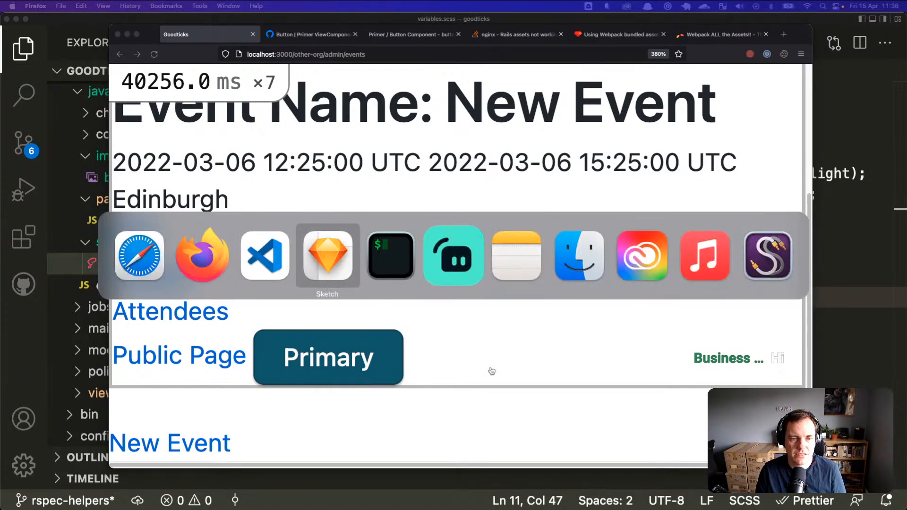
key("super+Tab")
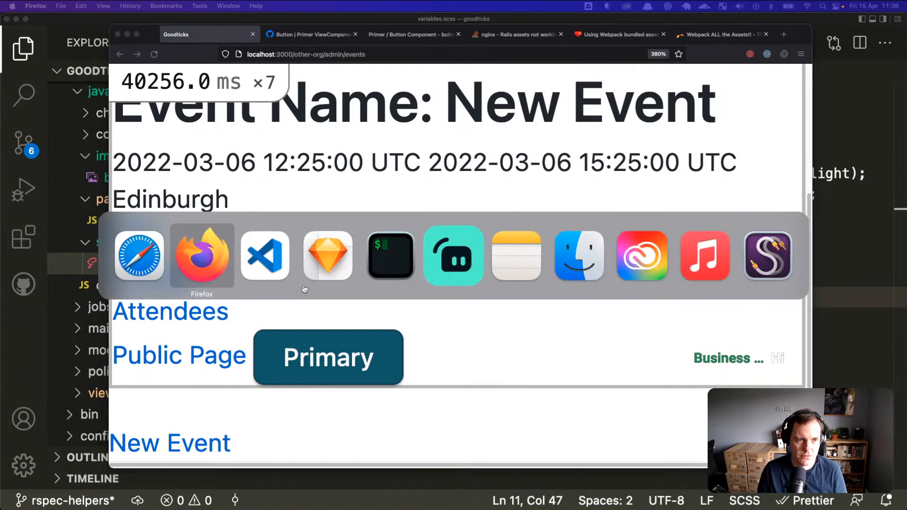
Step: Find and copy the --color-btn-primary-hover-bg name in Primer's _light.scss
left_click(264, 258)
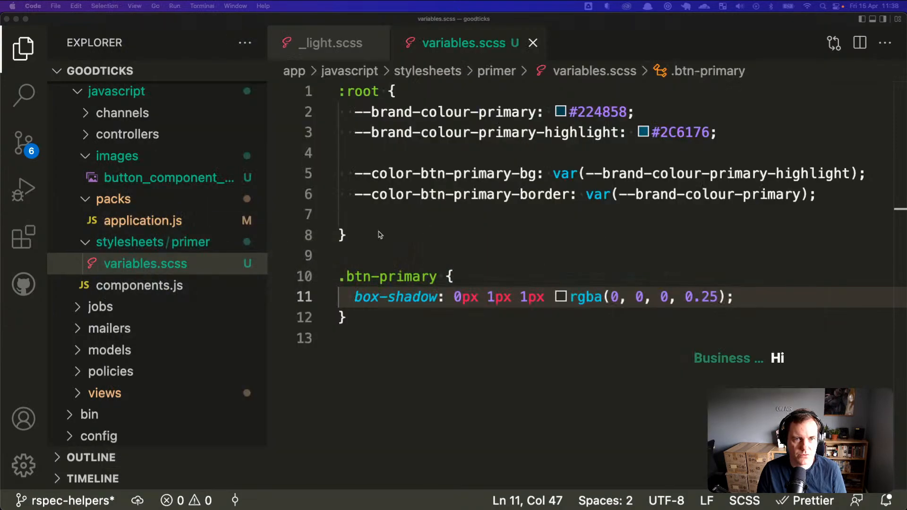
left_click(420, 175)
key("Down")
key("Up")
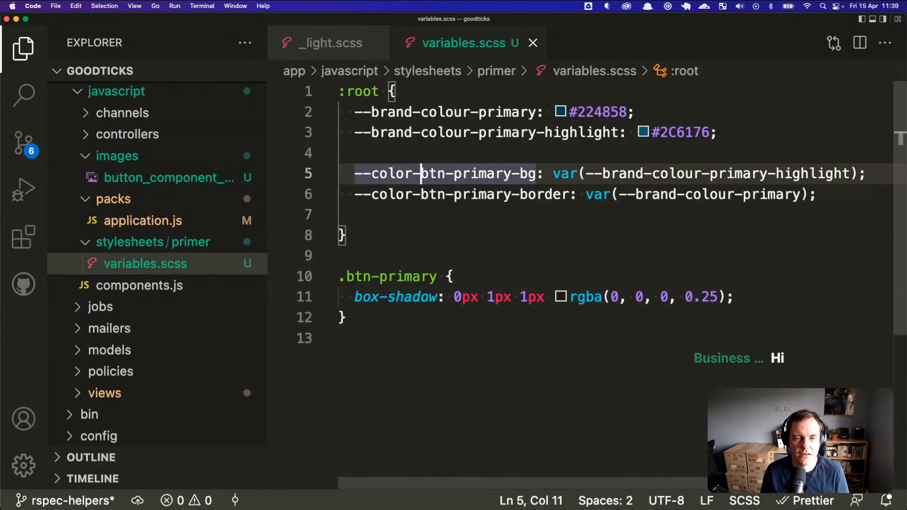
left_click(362, 58)
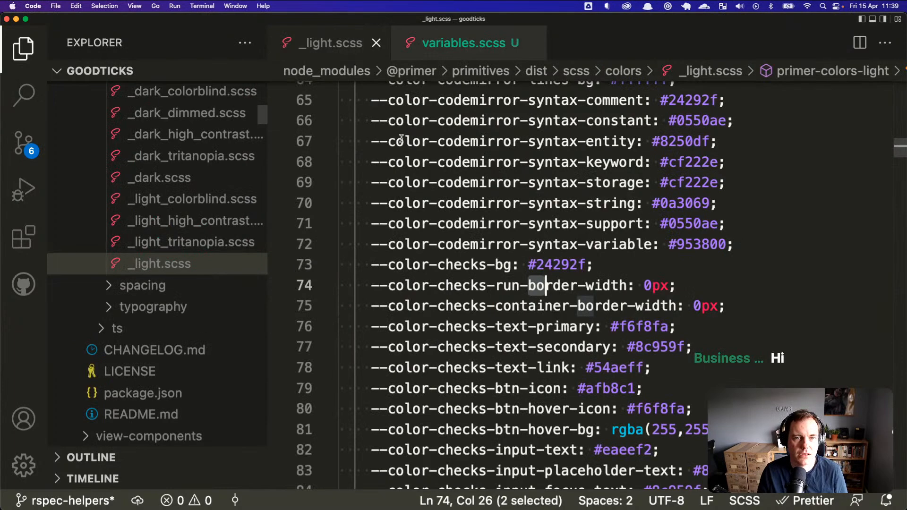
scroll(483, 284, "up", 20)
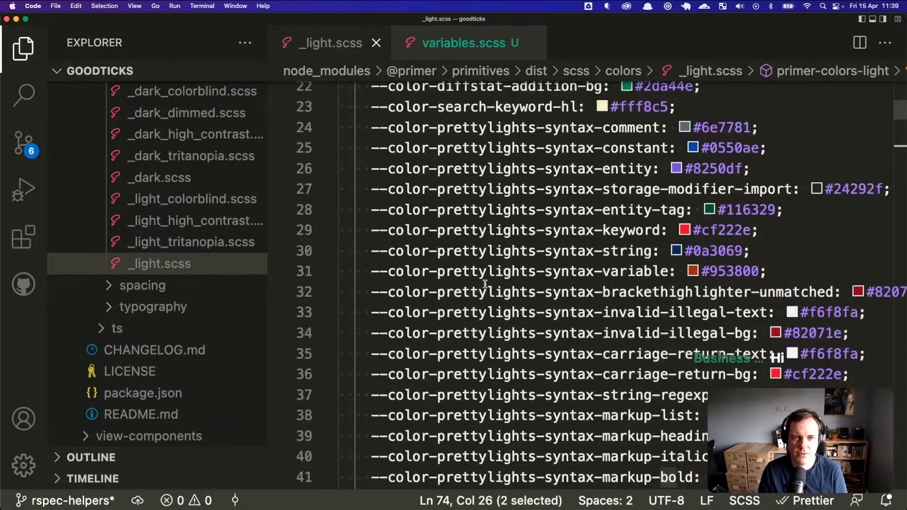
scroll(485, 285, "down", 10)
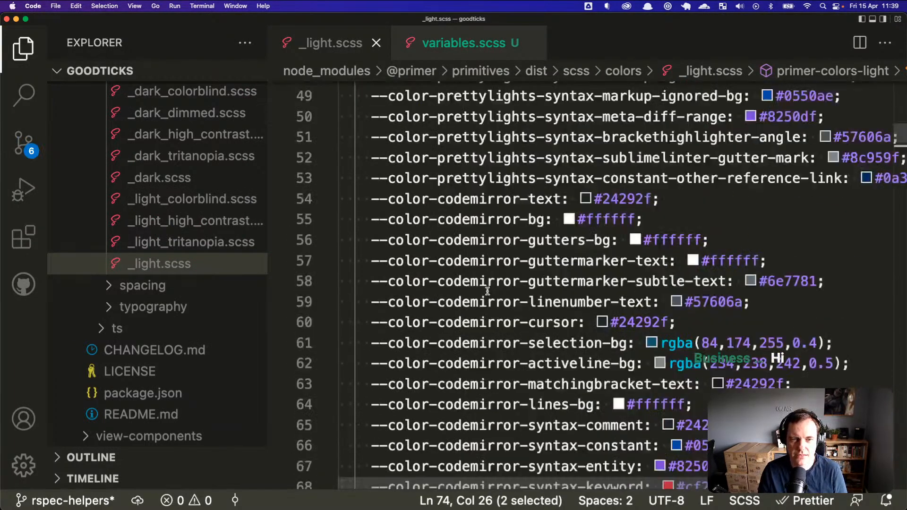
scroll(487, 291, "down", 20)
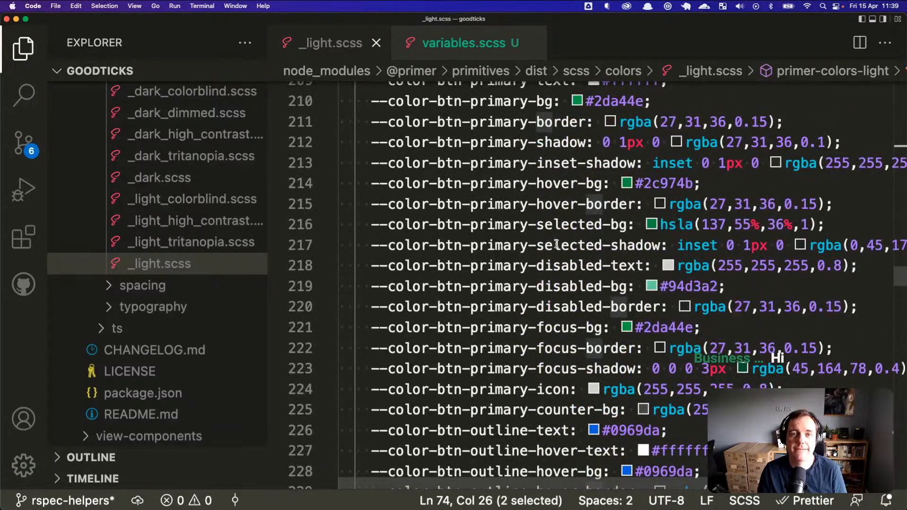
left_click(555, 184)
key("Right")
key("Right")
key("Right")
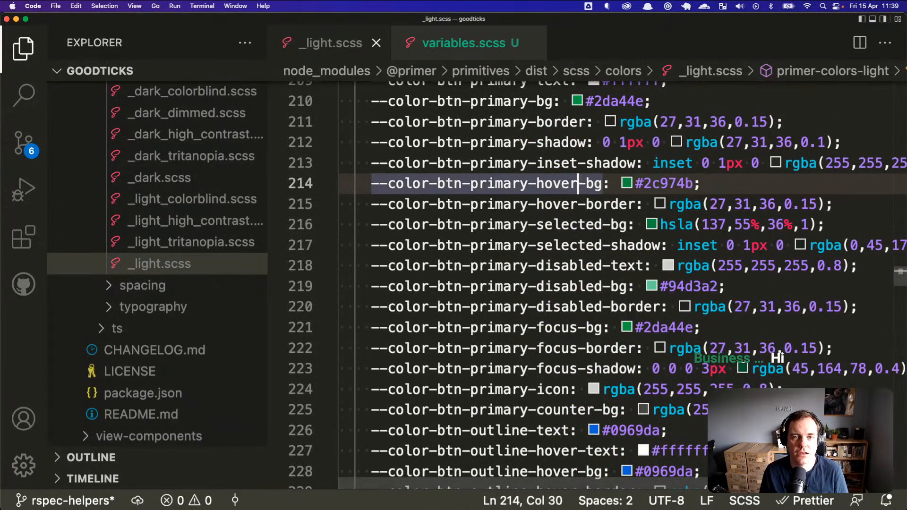
key("super+shift+Left")
key("super+c")
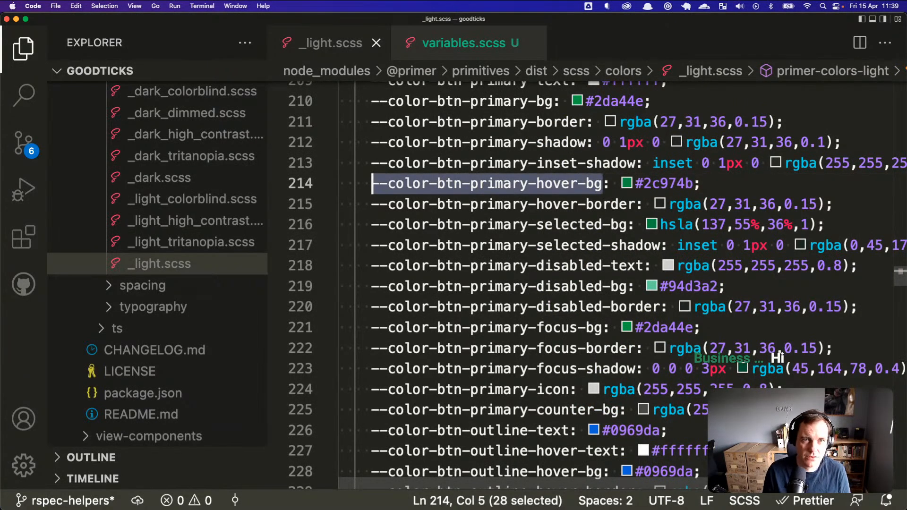
Step: Paste --color-btn-primary-hover-bg on a new indented line 7 in the :root block
key("ctrl+Tab")
key("Down")
key("super+Right")
key("Return")
key("super+v")
key("super+Left")
key("Tab")
Step: Add a colon after the hover variable name, then open application.js
key("Up")
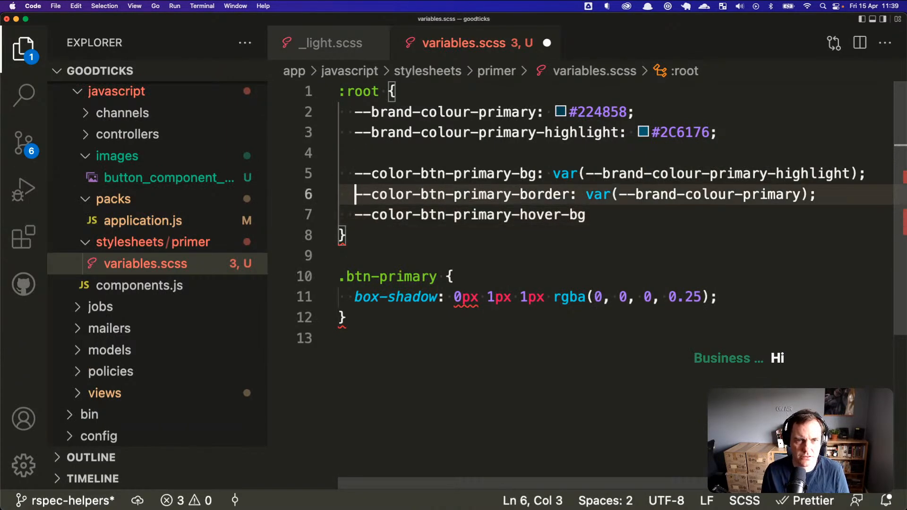
key("Up")
key("Down")
key("Down")
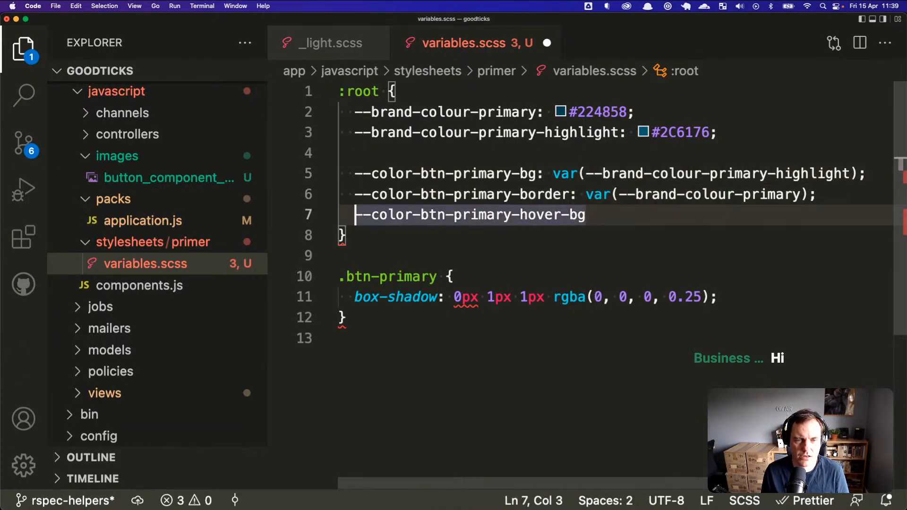
key("super+Right")
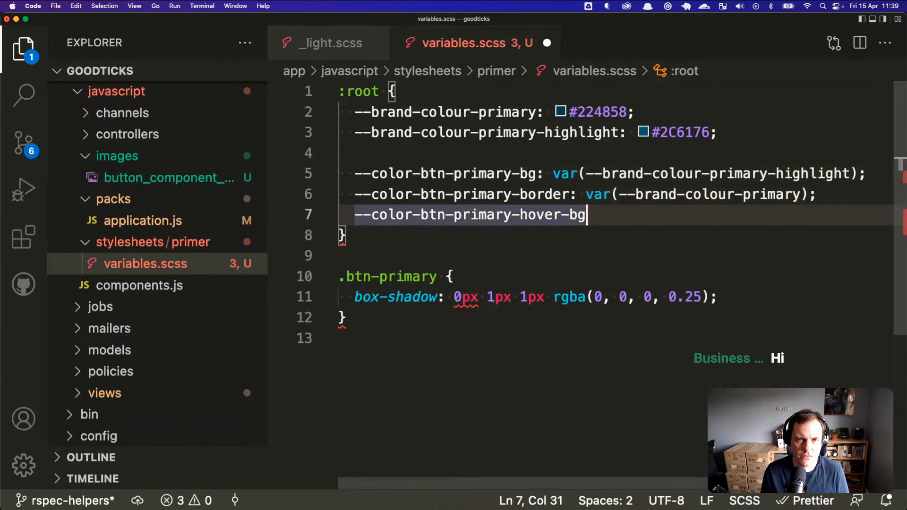
type(":")
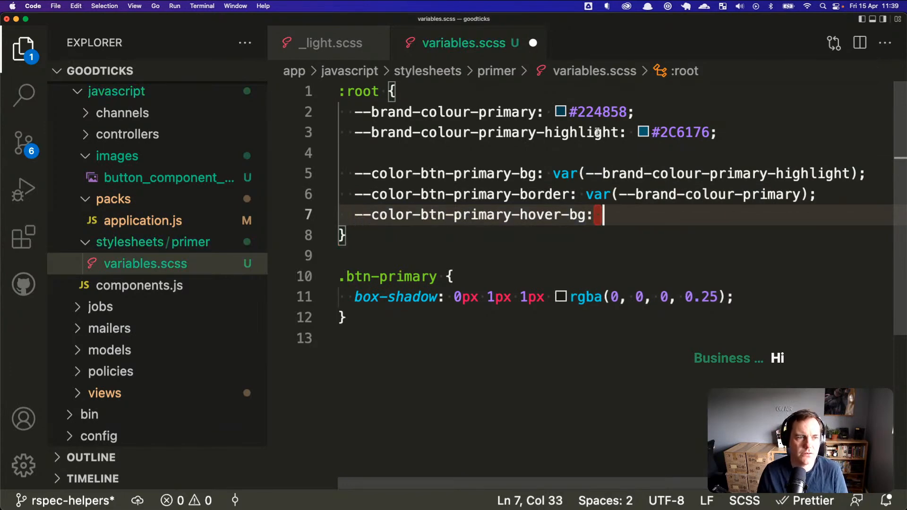
left_click(158, 220)
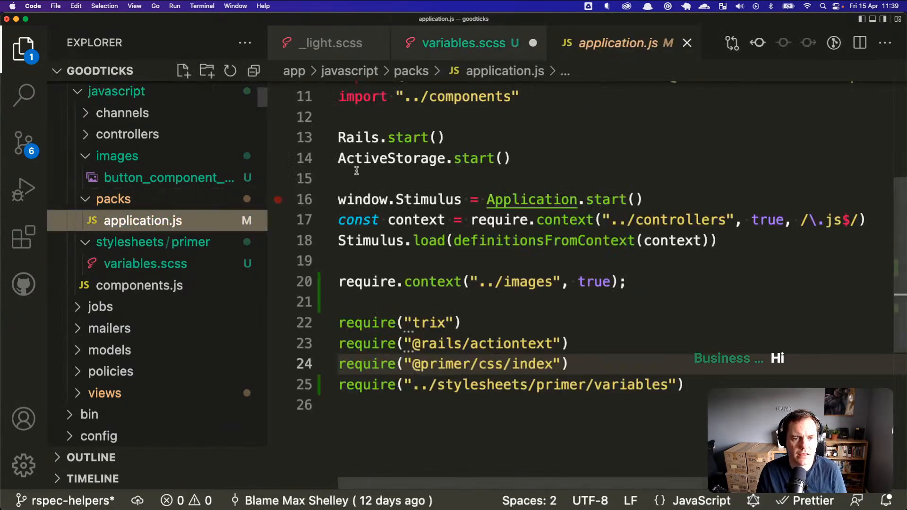
left_click(335, 43)
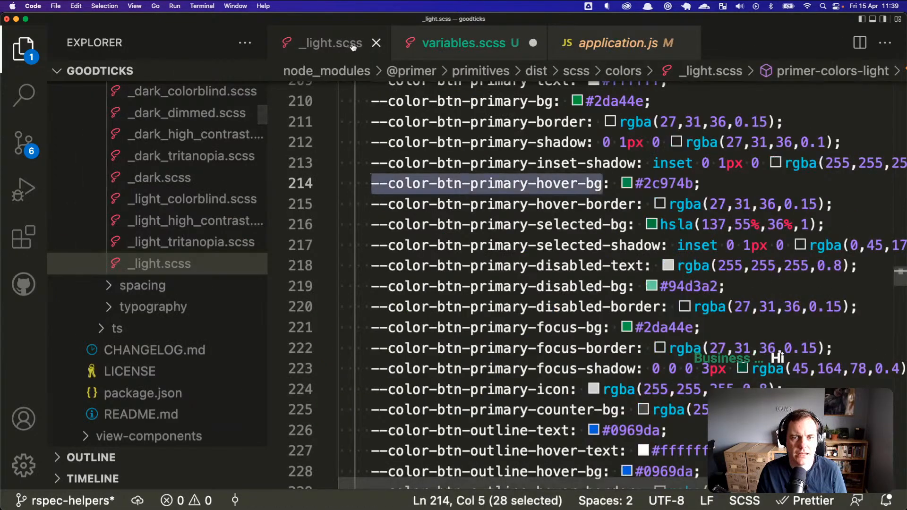
scroll(456, 168, "up", 3)
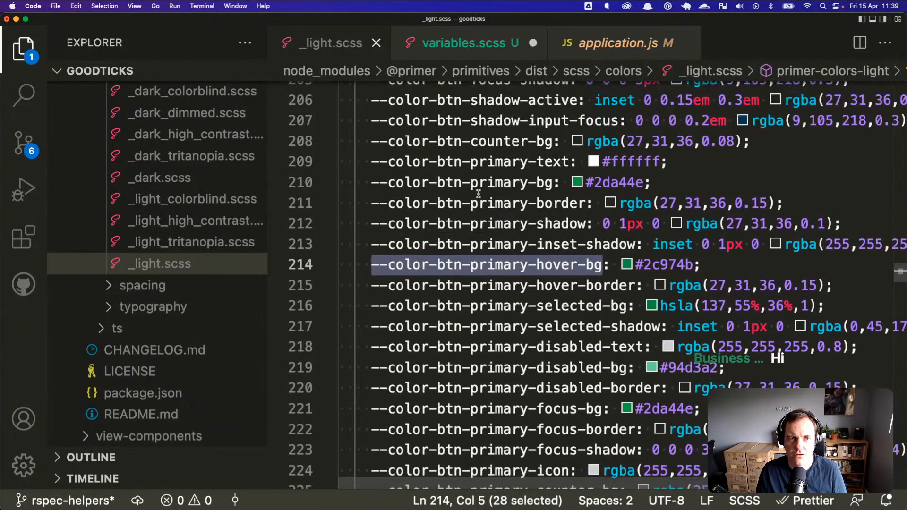
scroll(478, 194, "up", 10)
scroll(478, 193, "down", 8)
scroll(478, 193, "down", 4)
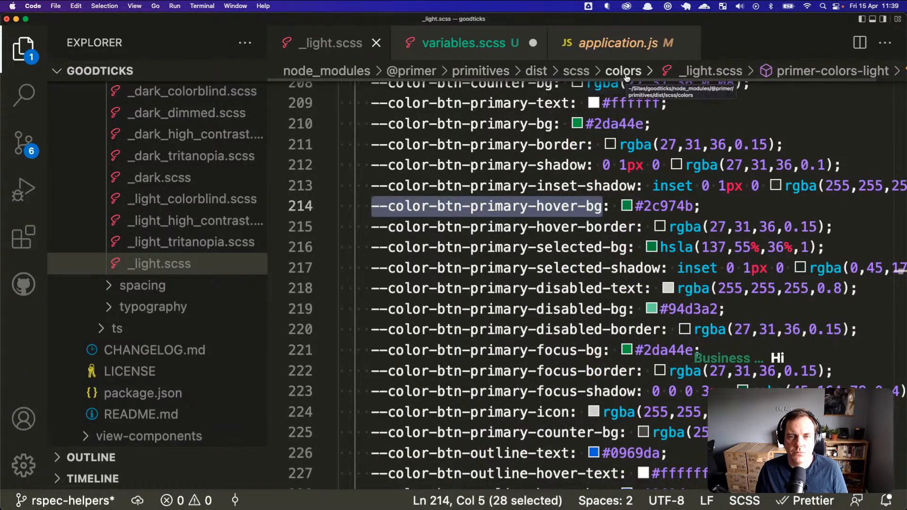
scroll(690, 190, "down", 20)
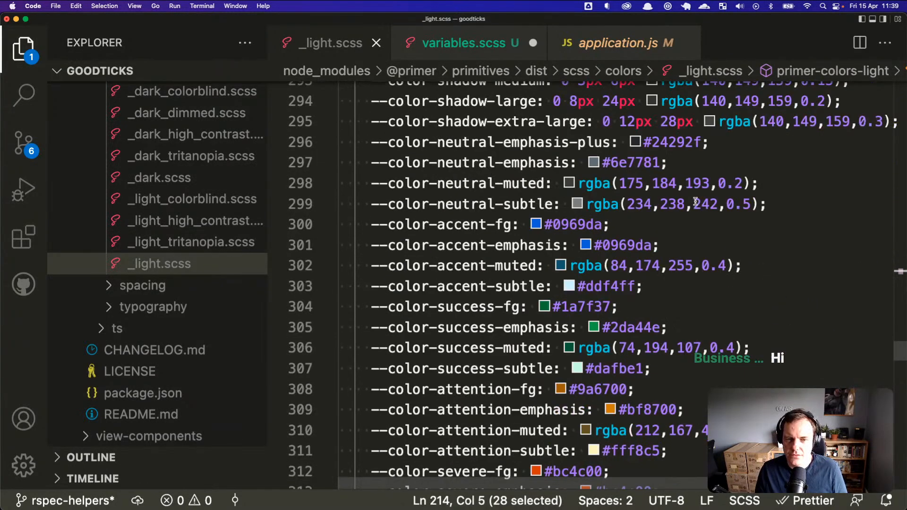
scroll(696, 202, "down", 5)
scroll(696, 202, "down", 20)
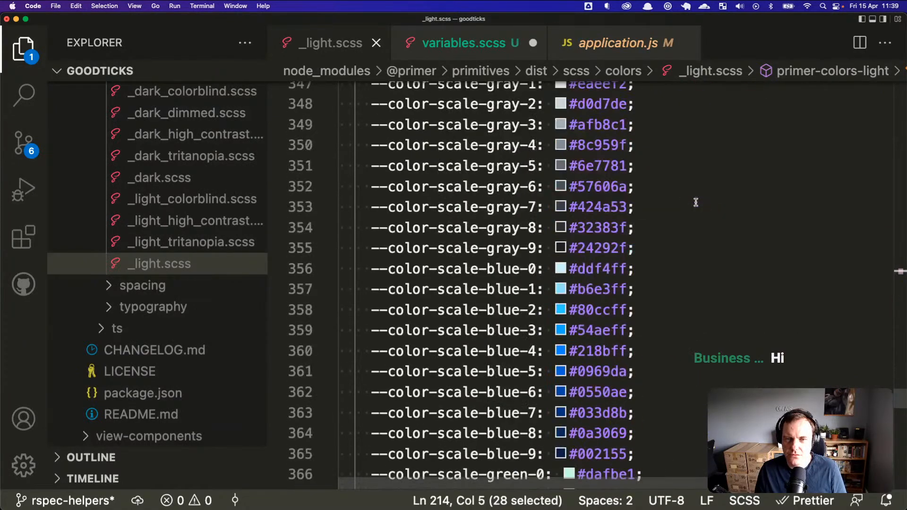
scroll(697, 200, "up", 14)
scroll(697, 200, "up", 20)
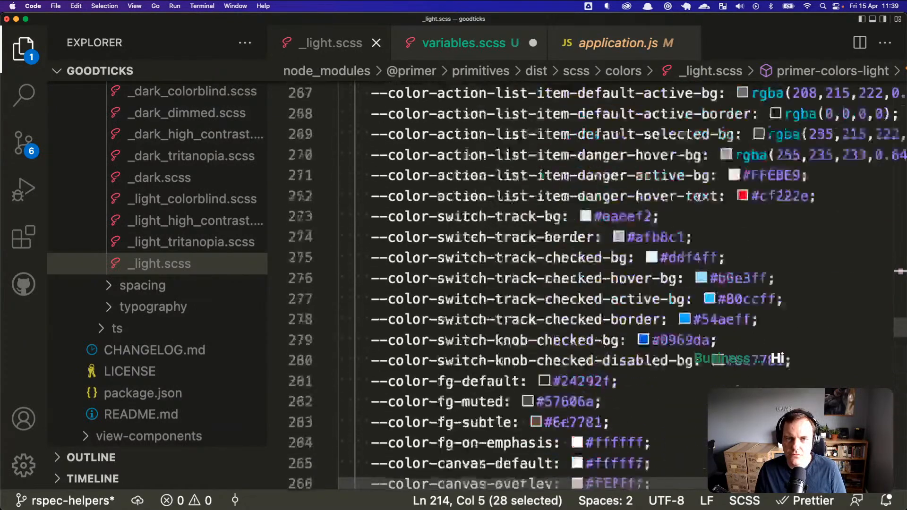
scroll(698, 199, "up", 20)
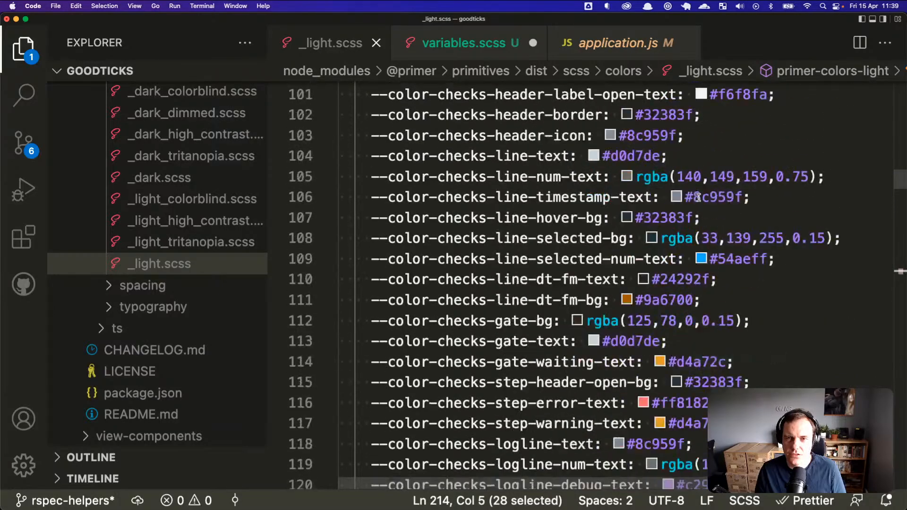
scroll(698, 198, "up", 10)
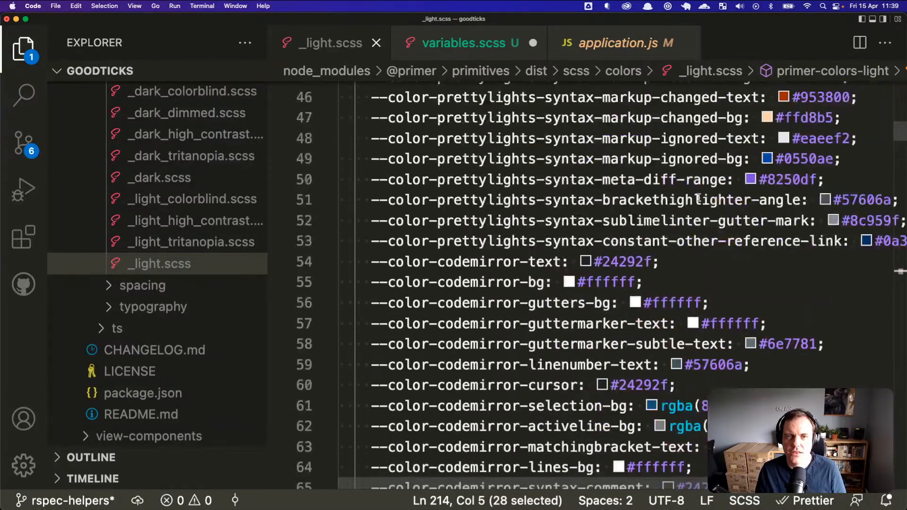
scroll(696, 192, "up", 10)
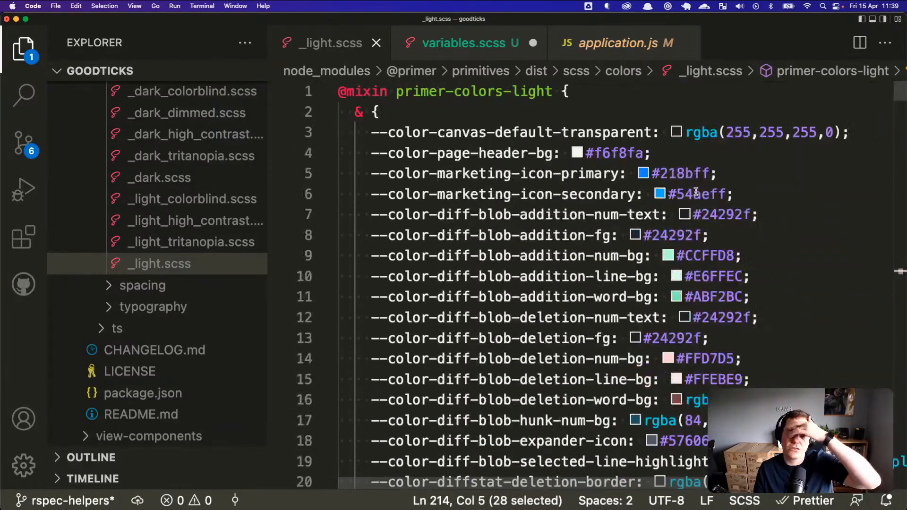
Step: Browse the breadcrumbs to dist > js > colors and open light.js
left_click(623, 72)
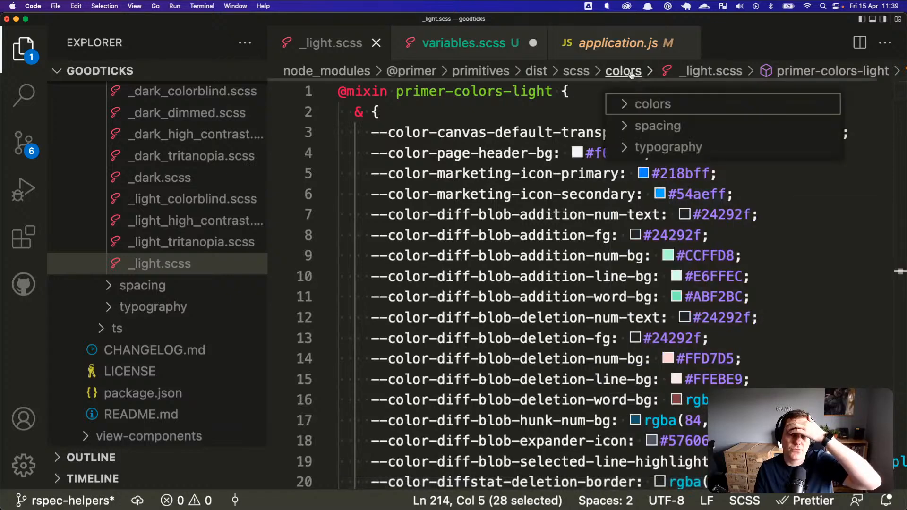
left_click(630, 106)
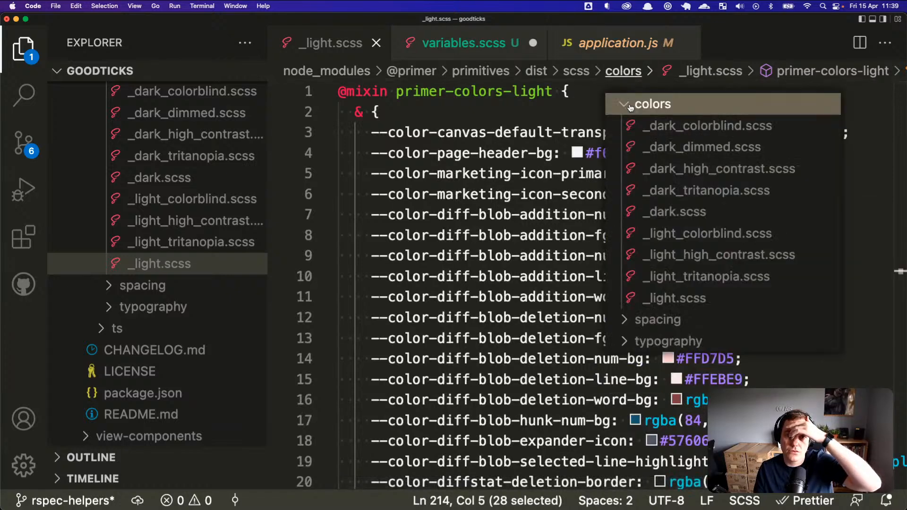
left_click(576, 73)
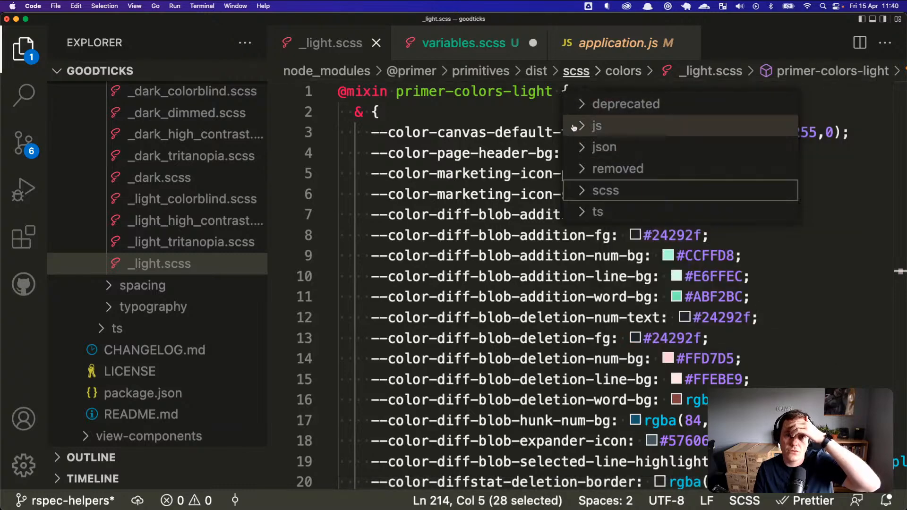
left_click(537, 71)
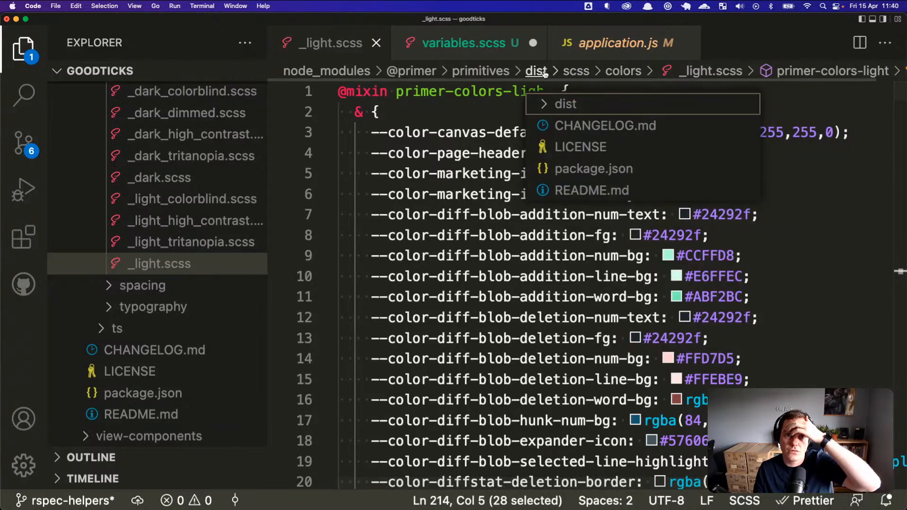
left_click(552, 110)
left_click(555, 147)
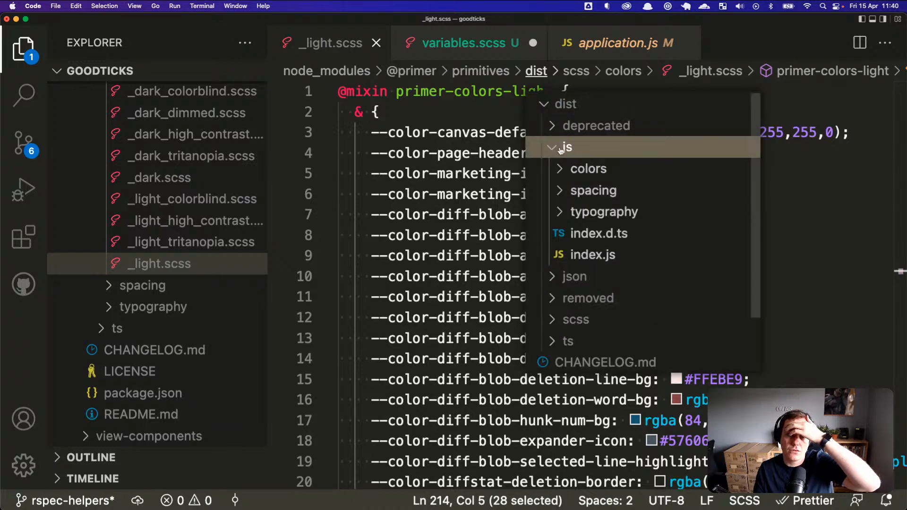
left_click(573, 169)
scroll(629, 199, "down", 5)
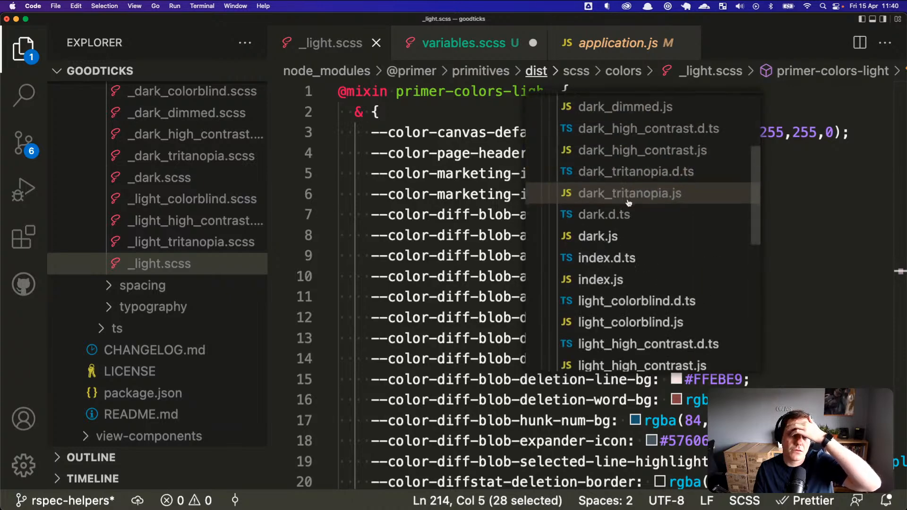
scroll(607, 251, "down", 3)
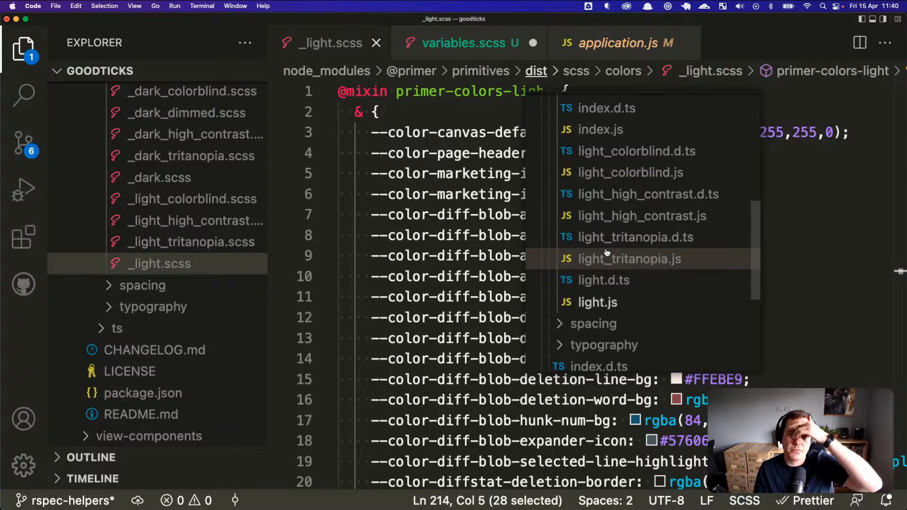
left_click(599, 301)
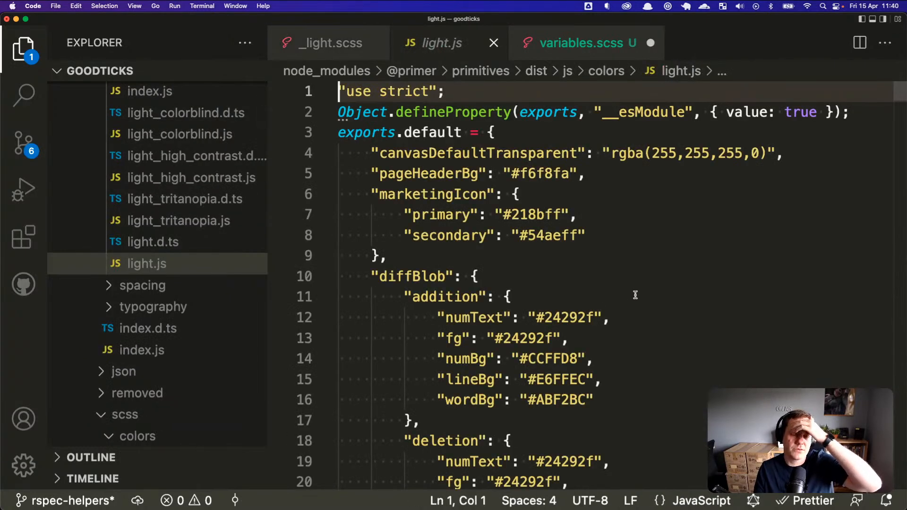
Step: Compare light.js against _light.scss and variables.scss, ending on variables.scss
scroll(635, 294, "down", 7)
scroll(634, 293, "up", 3)
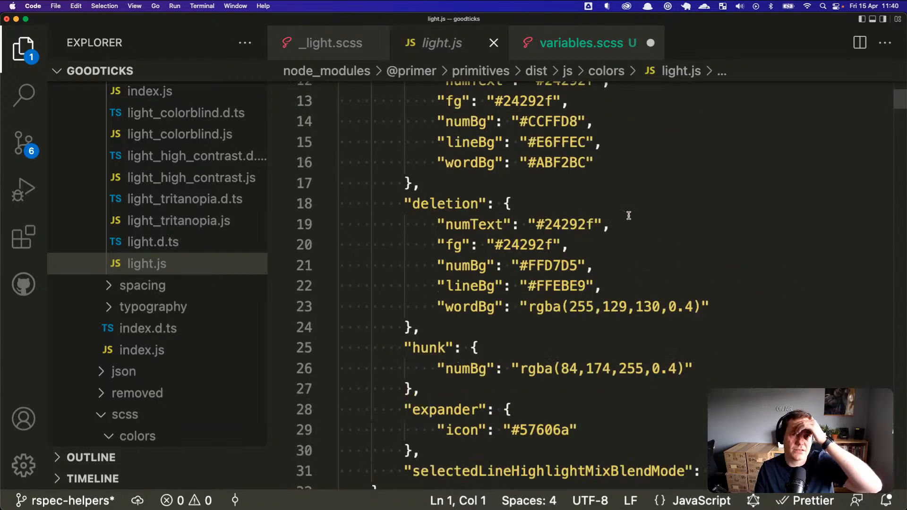
left_click(338, 47)
left_click(551, 48)
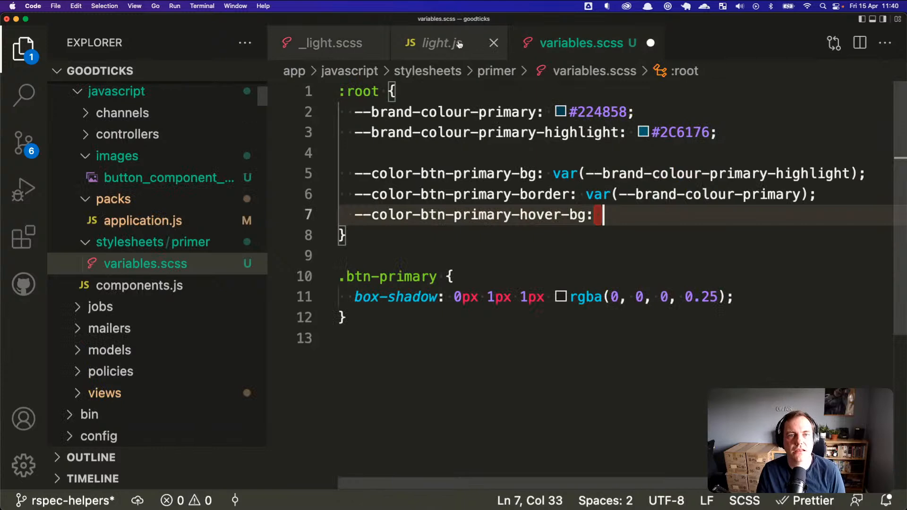
left_click(453, 45)
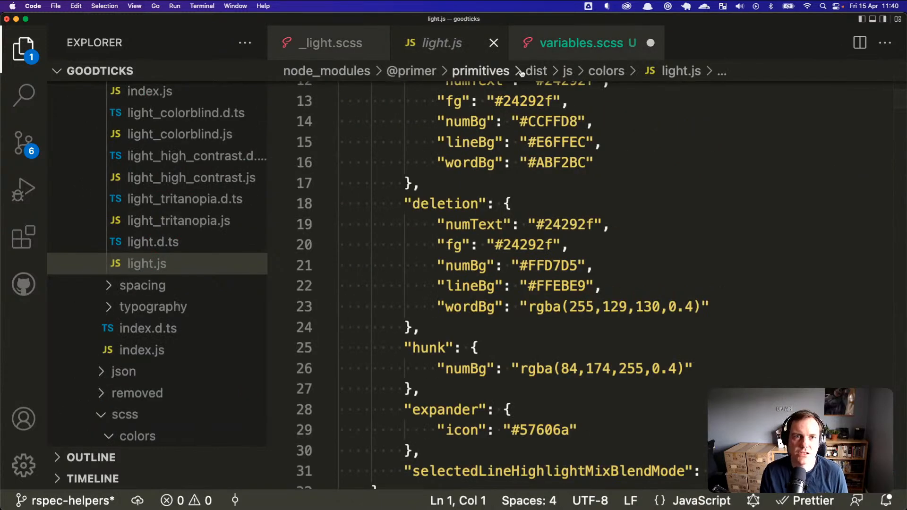
scroll(635, 95, "up", 4)
left_click(613, 47)
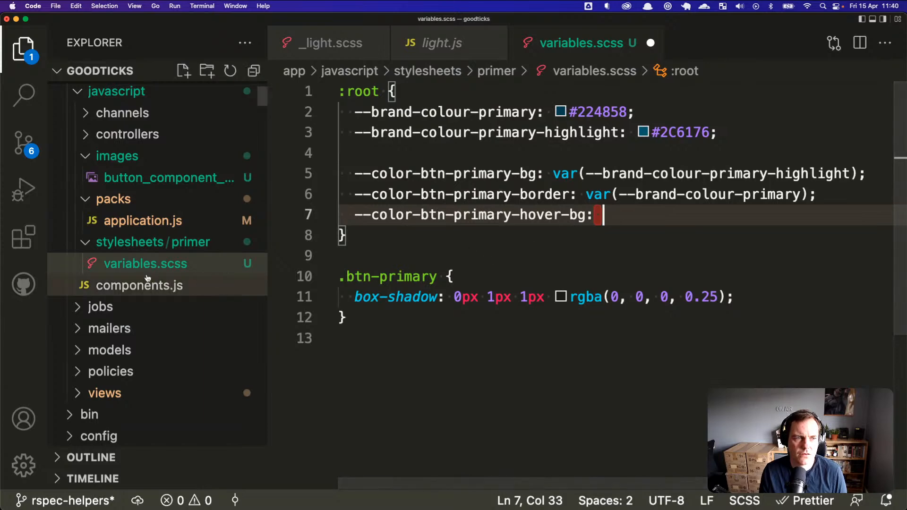
scroll(91, 244, "up", 1)
scroll(94, 251, "up", 3)
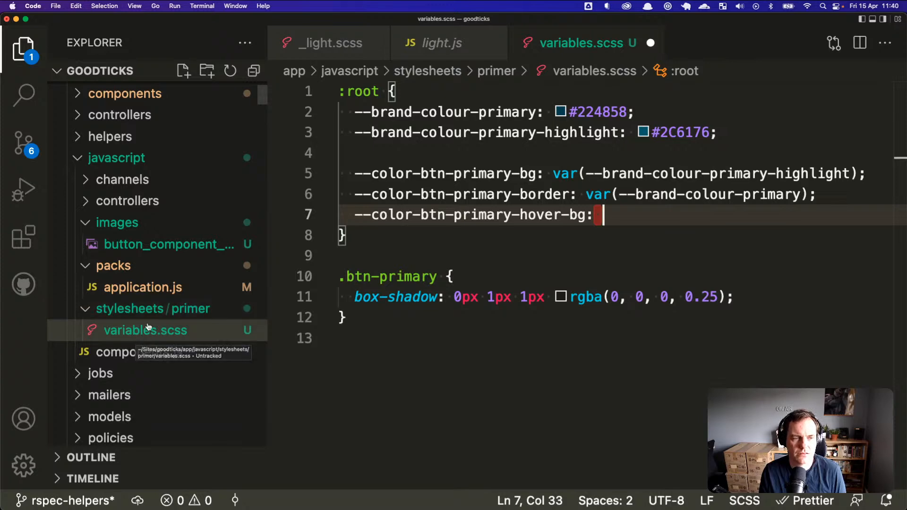
key("super+Tab")
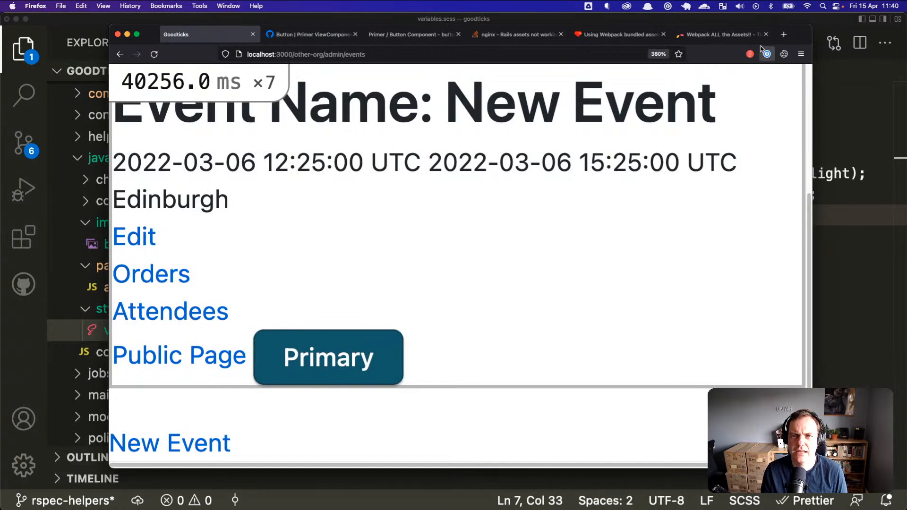
Step: Search the web for 'scss darken' and open the sass:color documentation
left_click(784, 34)
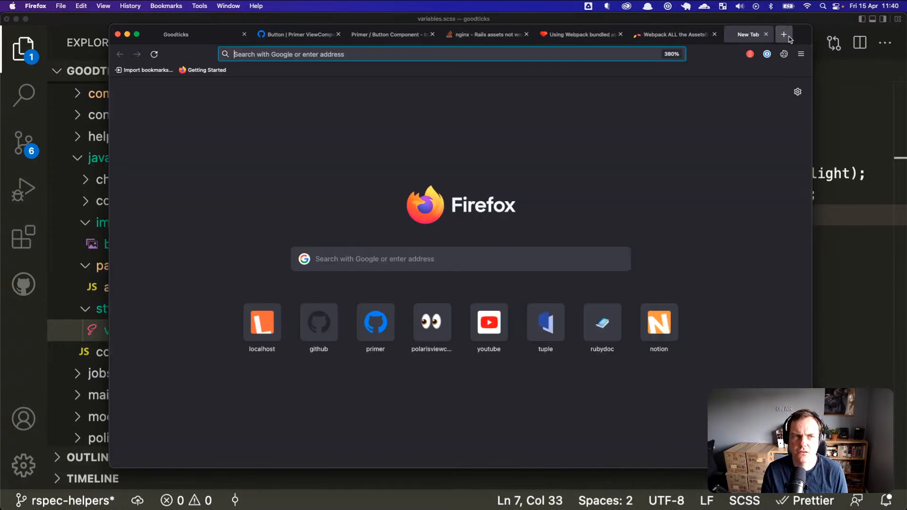
type("scss")
type("rken")
key("Return")
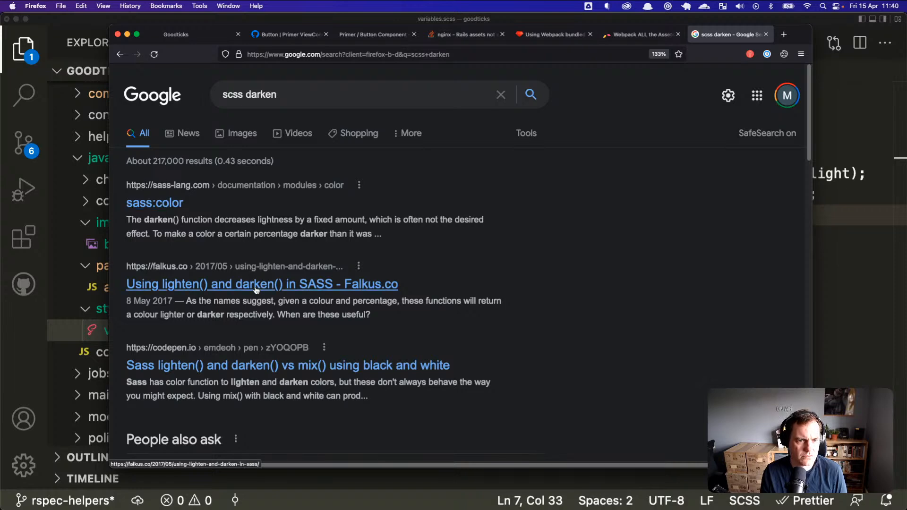
left_click(257, 285, "super")
left_click(158, 204, "super")
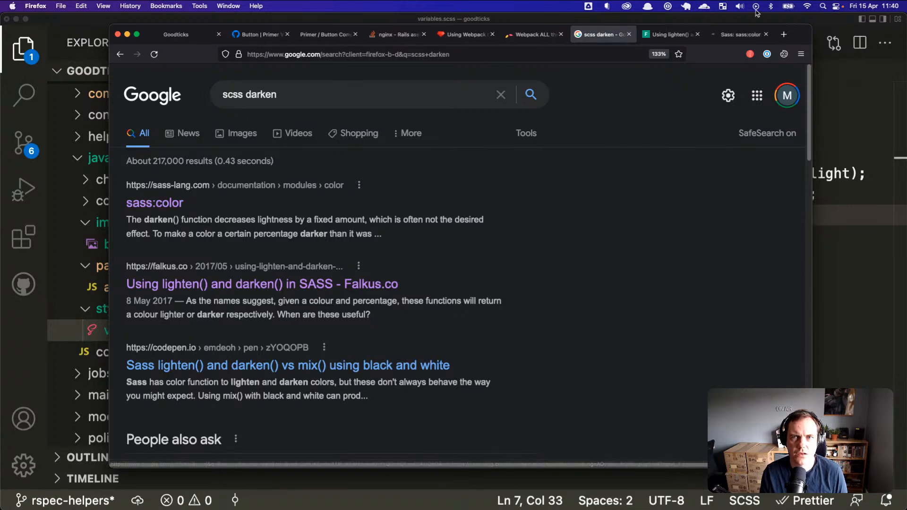
left_click(750, 36)
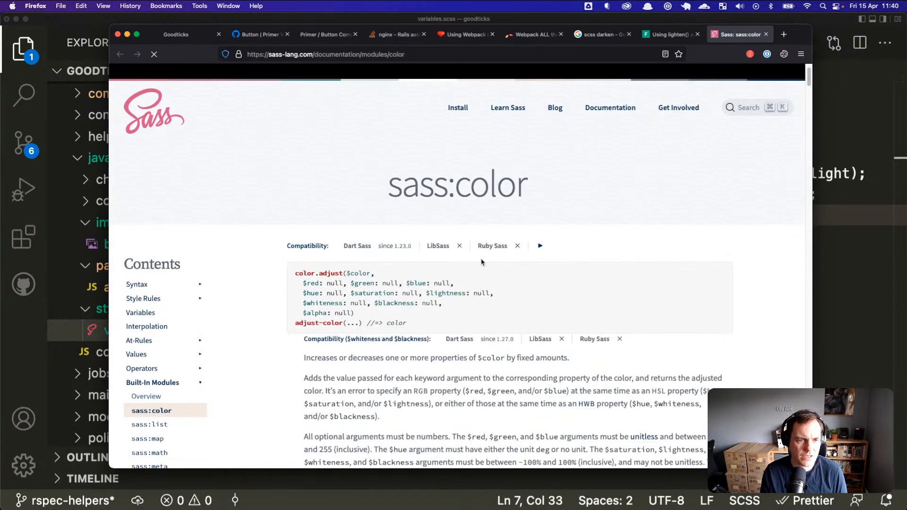
Step: Enlarge the docs text and find 'darken' on the sass:color page
scroll(382, 304, "down", 6)
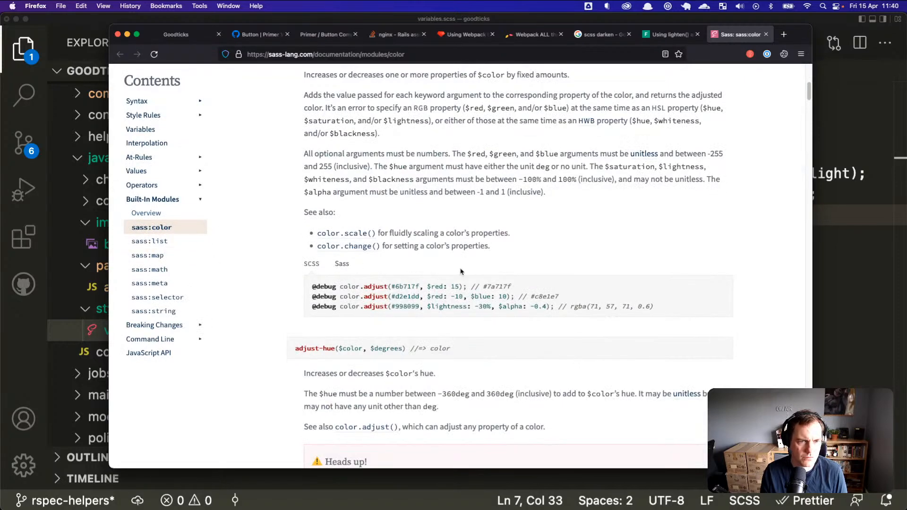
key("super+equal")
key("super+equal")
key("super+equal")
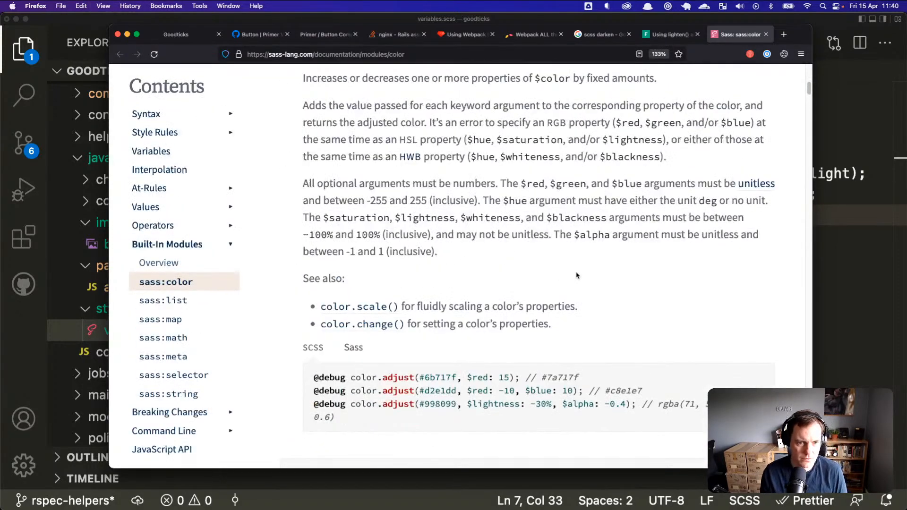
scroll(576, 275, "down", 5)
scroll(579, 280, "down", 5)
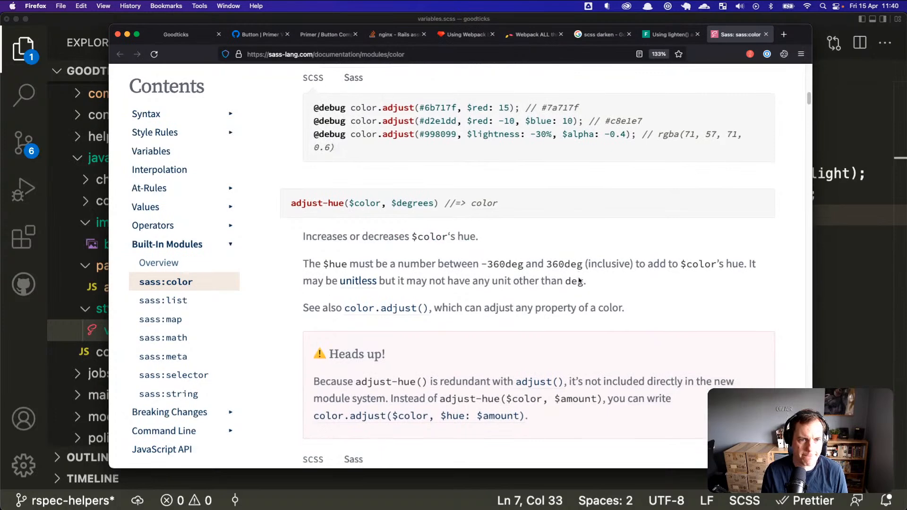
key("super+f")
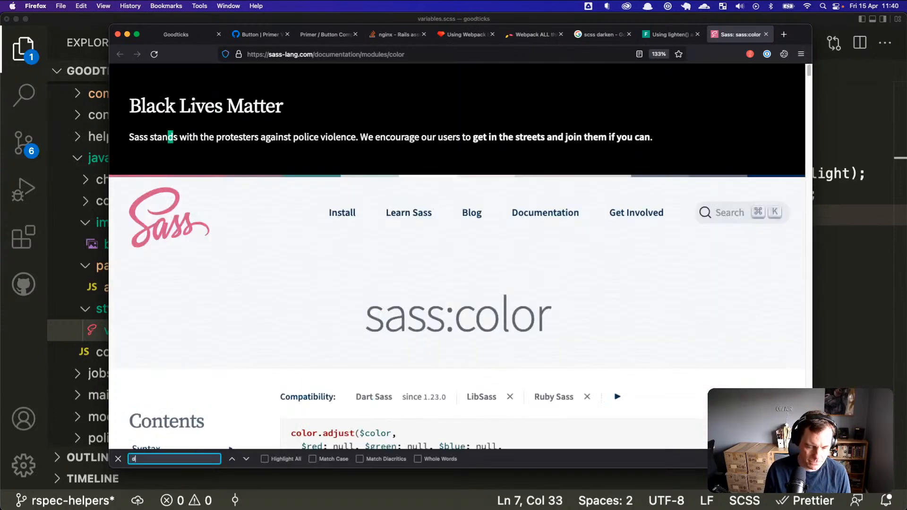
type("darken")
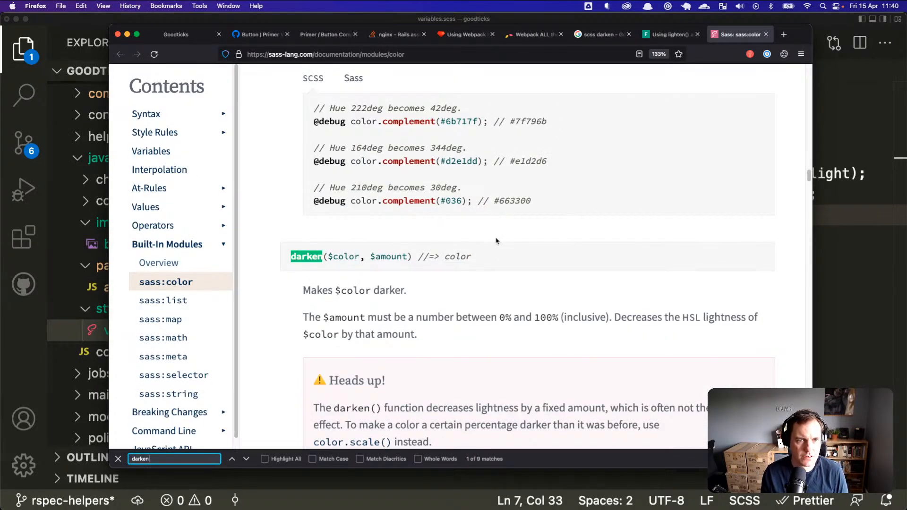
scroll(508, 319, "down", 1)
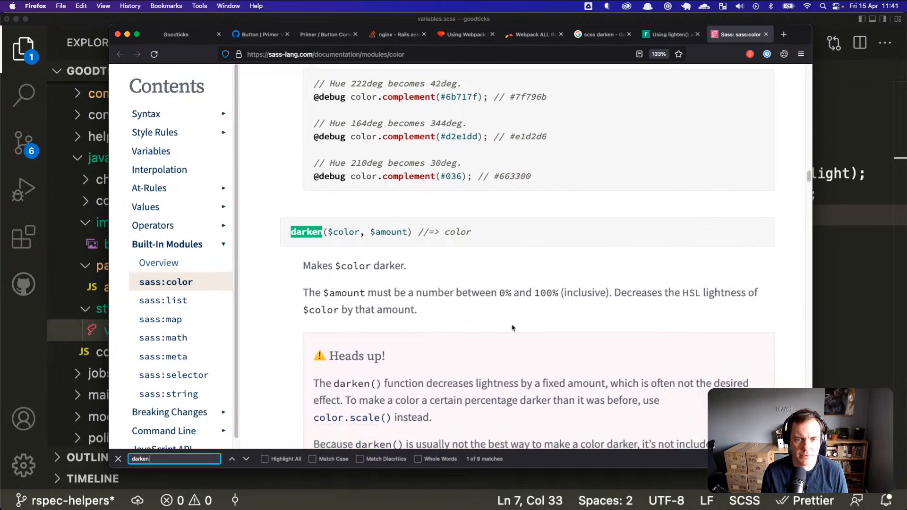
Step: Type darken( as the --color-btn-primary-hover-bg value in variables.scss
key("super+Tab")
left_click(603, 216)
type("darken(")
left_click(669, 194)
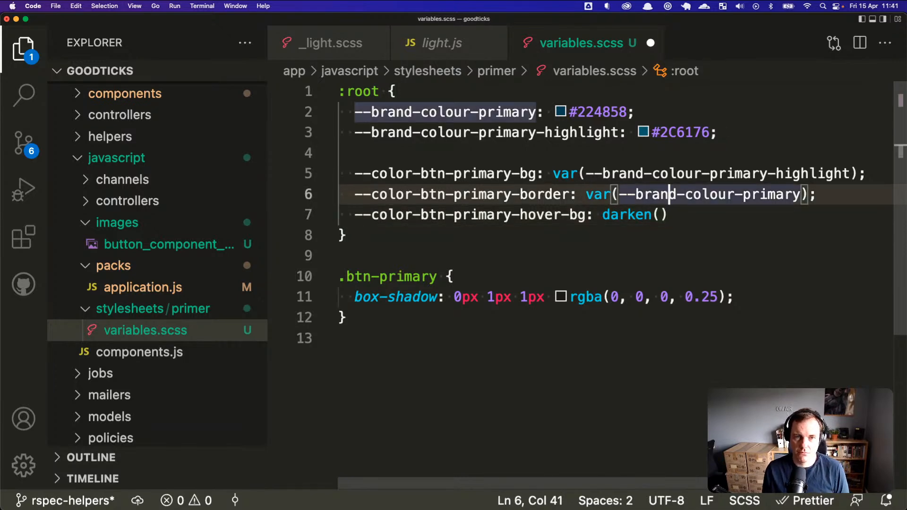
Step: Fill darken() with var(--color-btn-primary-bg), 10 and save variables.scss
key("Left")
key("Left")
key("Left")
key("Left")
key("Left")
key("Left")
key("Left")
key("Left")
key("Up")
key("Left")
key("Left")
key("Left")
key("Left")
key("Left")
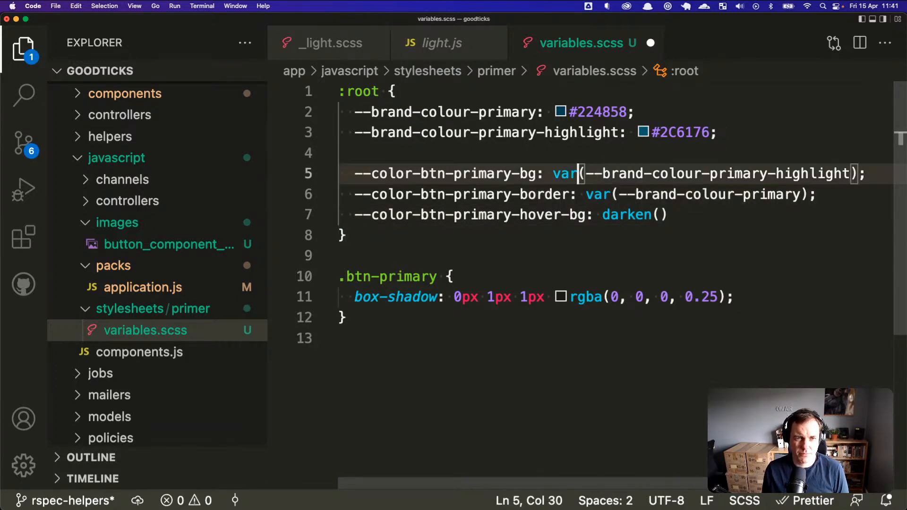
key("Left")
key("Left")
key("Left")
key("alt+shift+Left")
key("Down")
key("Down")
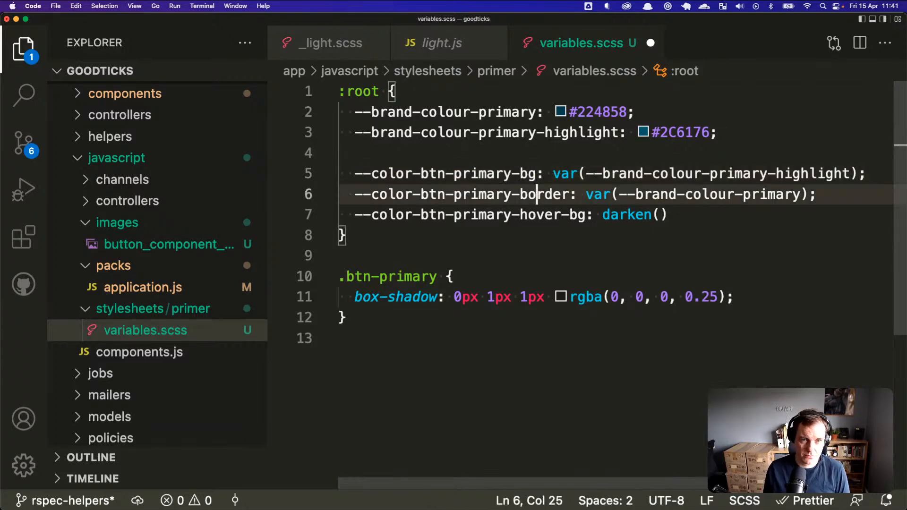
key("super+Right")
key("Left")
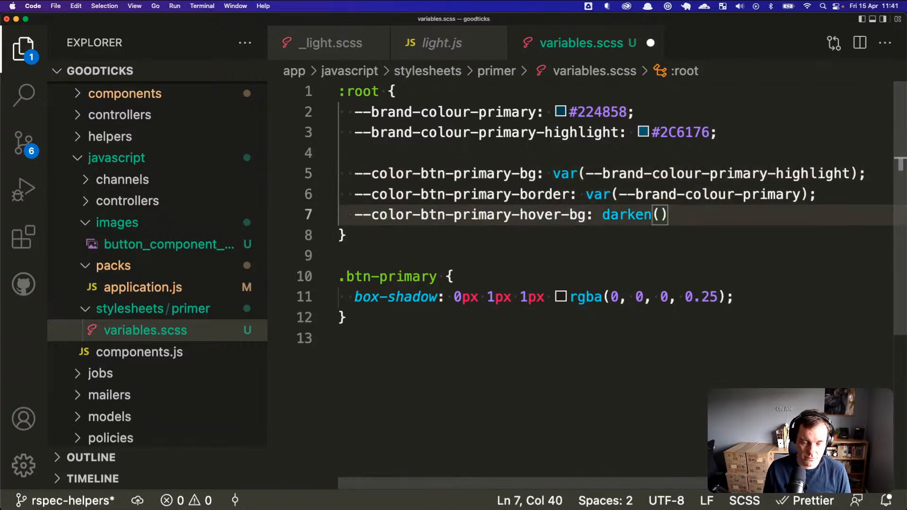
type("var")
type("(--color-btn-primary-bg")
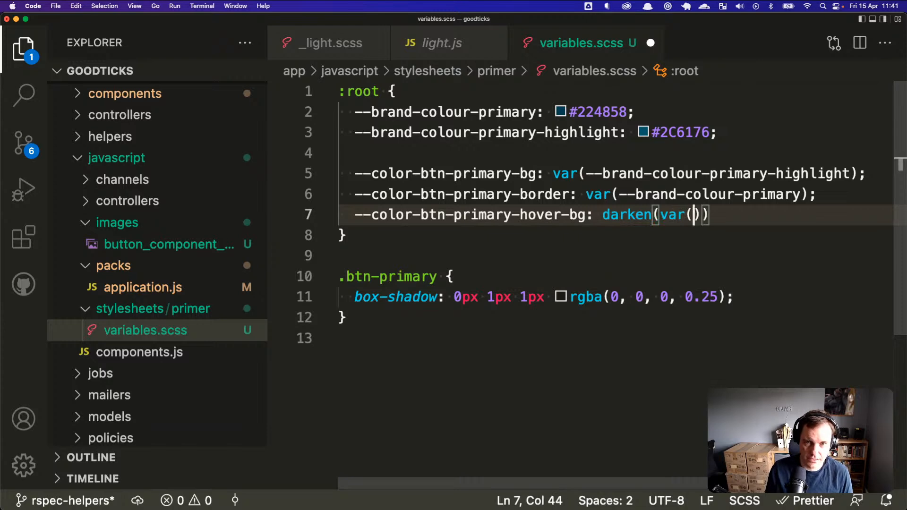
type(")")
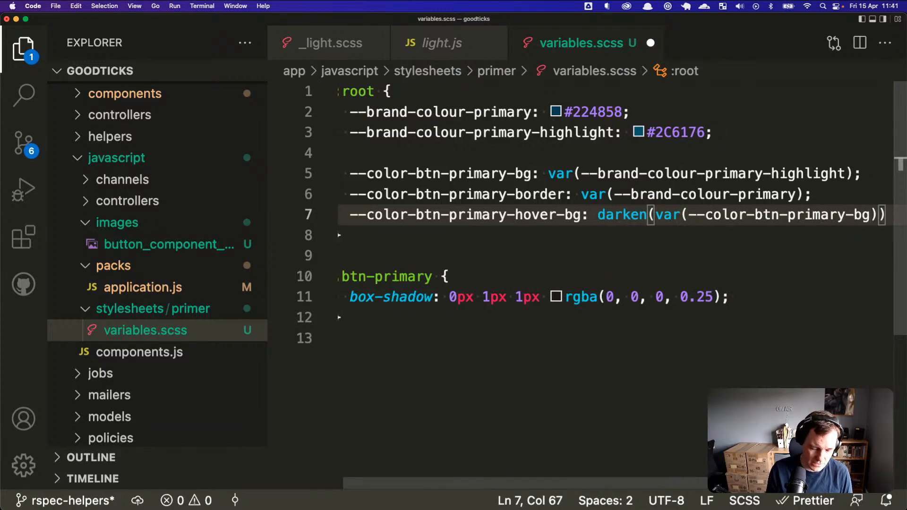
type(", 10")
key("super+s")
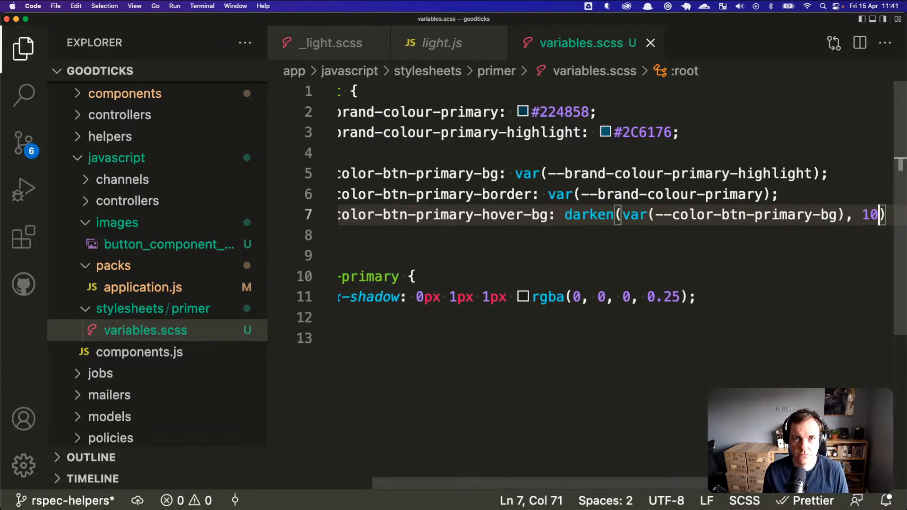
Step: Reload the Goodticks events page in Firefox
key("super+Tab")
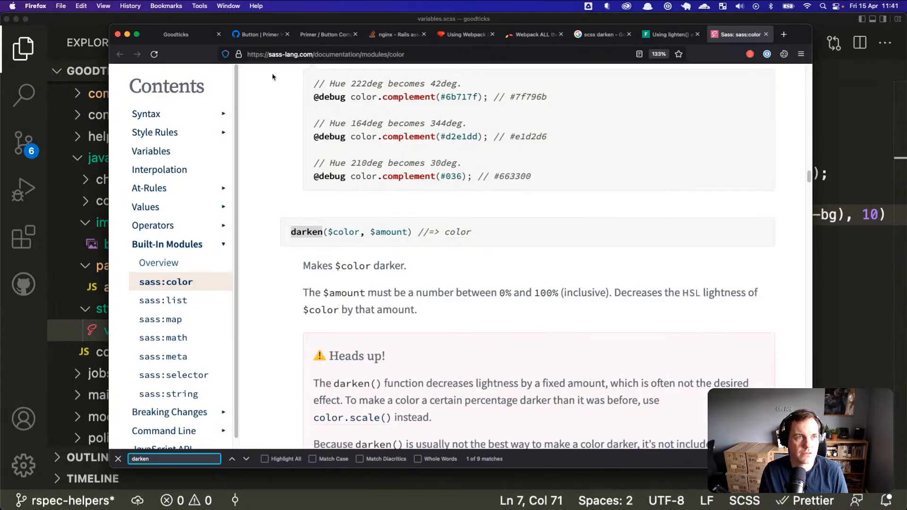
left_click(191, 39)
key("super+r")
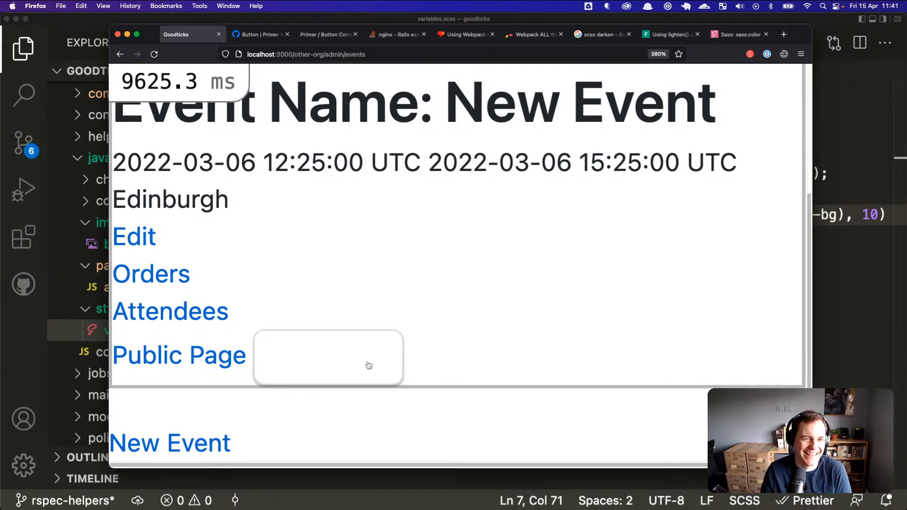
Step: Make the darken amount 10% and skim the Sass darken documentation
key("super+Tab")
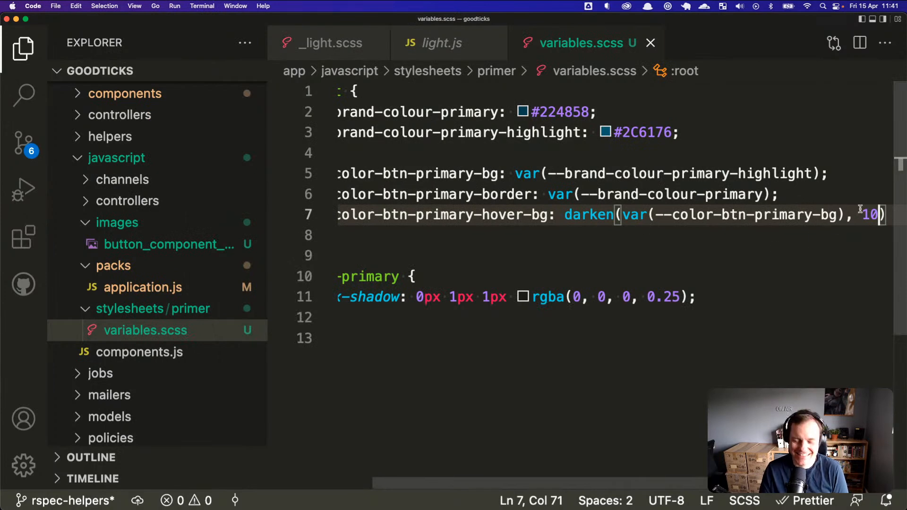
type("%")
key("super+Tab")
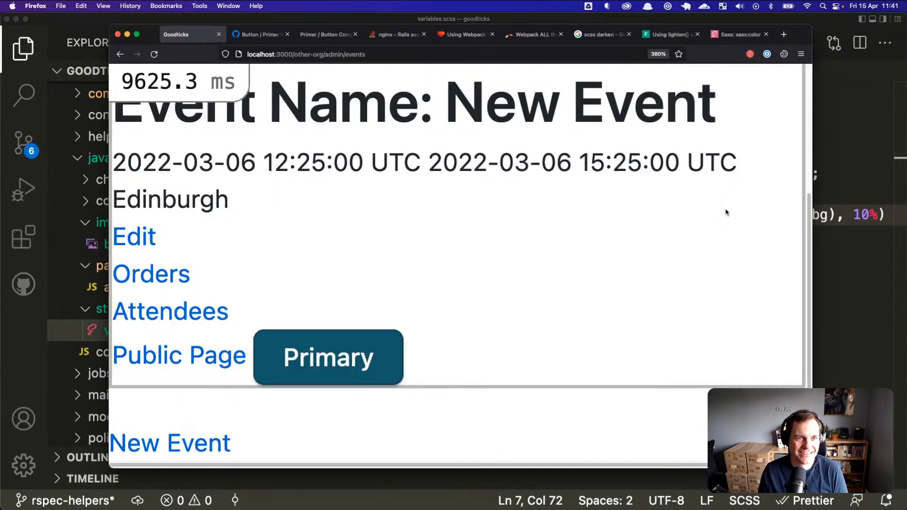
left_click(730, 35)
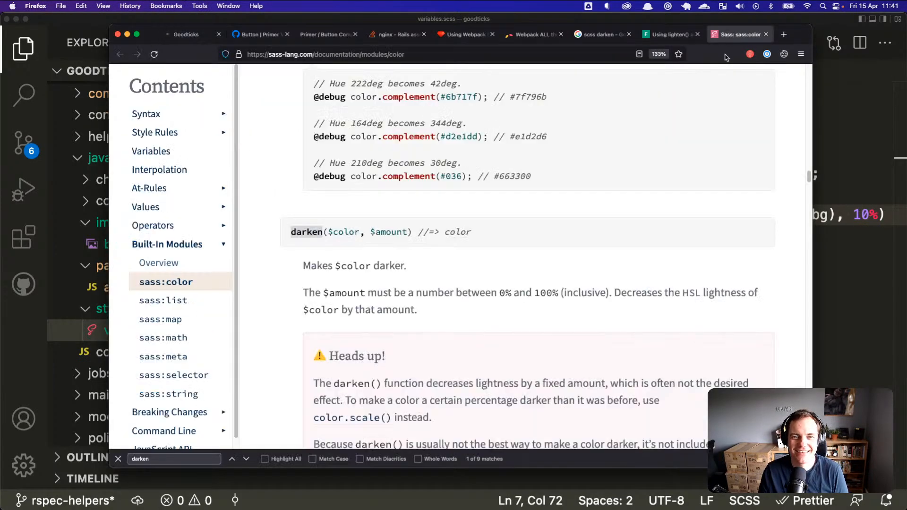
scroll(585, 273, "down", 1)
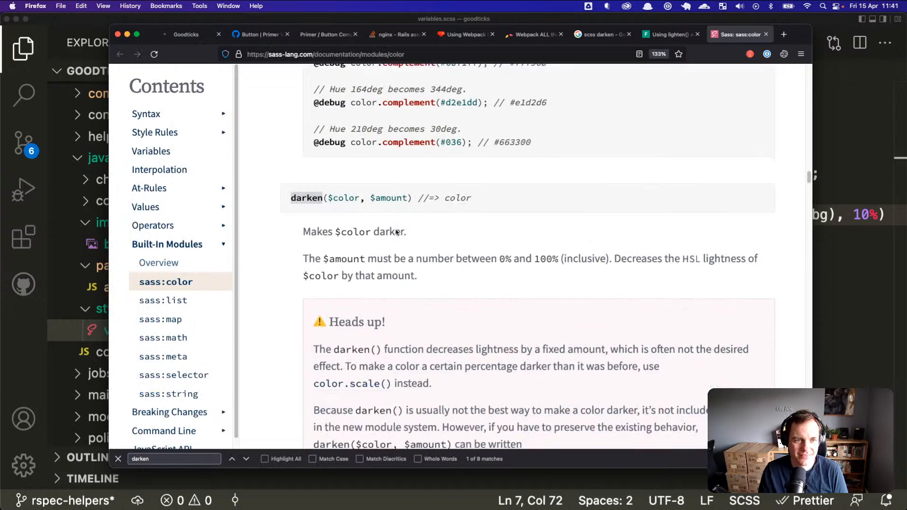
scroll(426, 258, "down", 6)
scroll(461, 333, "down", 3)
Step: Zoom in and reload the Goodticks events page to see the Primary button's pale hover
key("super+Tab")
key("super+Tab")
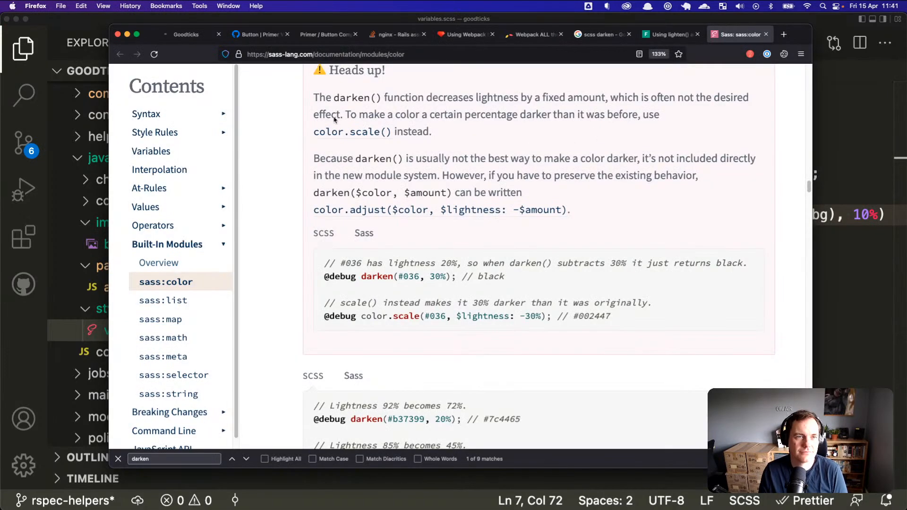
left_click(199, 34)
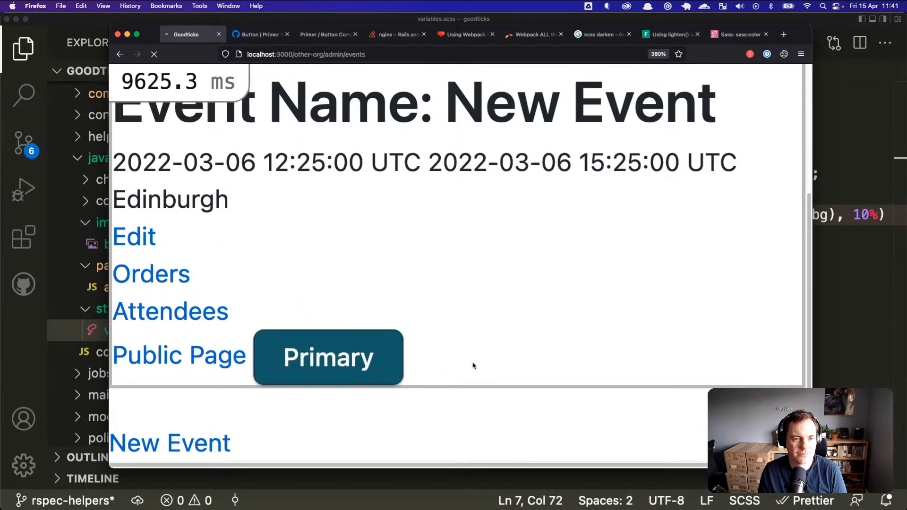
key("super+plus")
scroll(468, 329, "down", 4)
key("super+r")
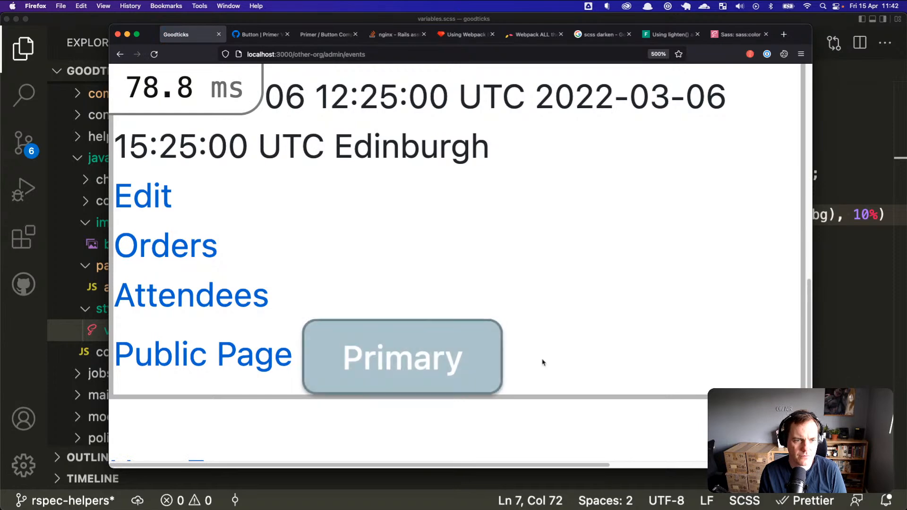
left_click(846, 249)
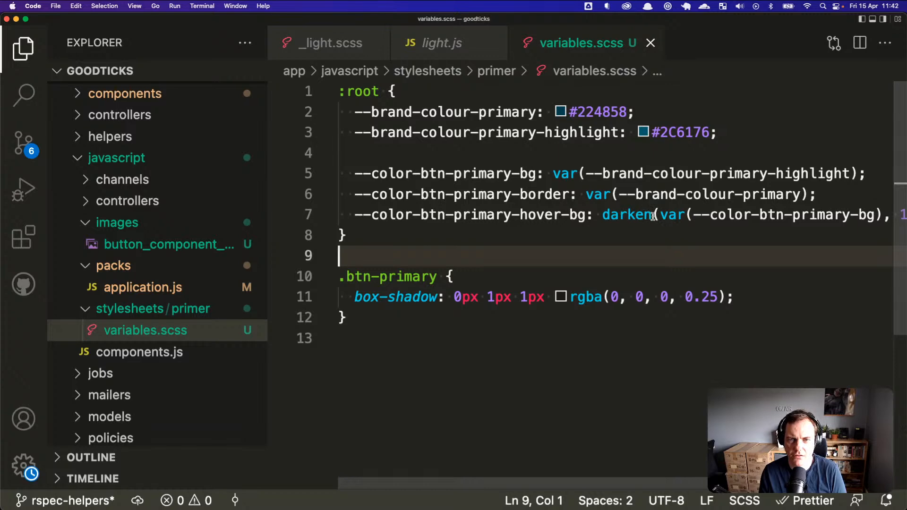
Step: Strip var() so line 7 reads darken(--color-btn-primary-bg, 10%), and save
left_click(693, 215)
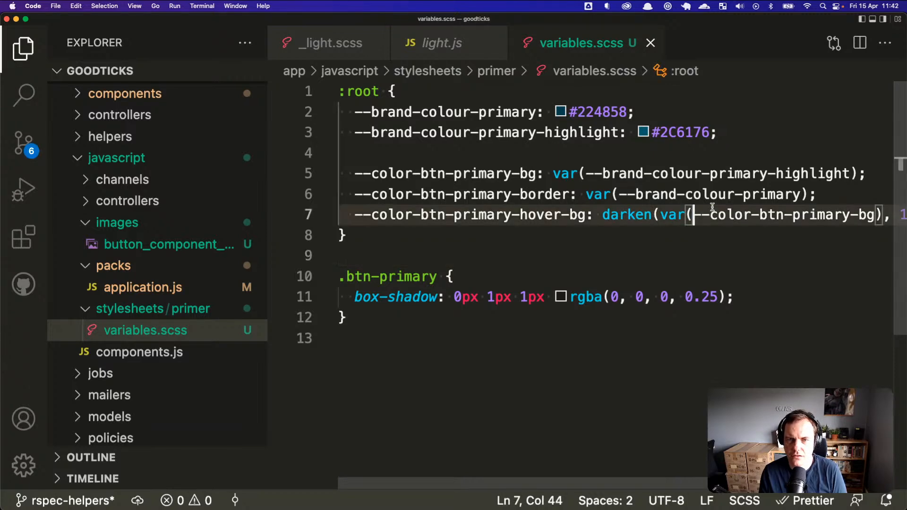
key("BackSpace")
key("BackSpace")
key("BackSpace")
key("BackSpace")
key("alt+Right")
key("alt+Right")
key("alt+Right")
key("alt+Right")
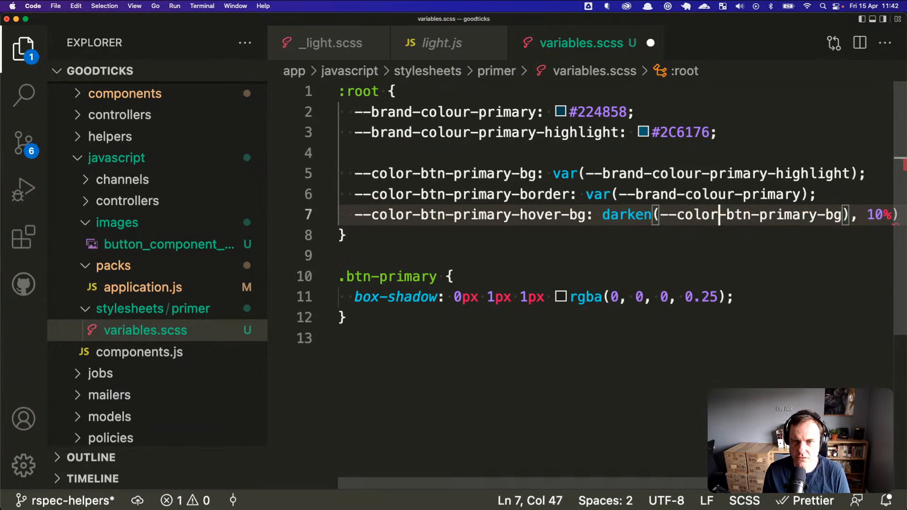
key("Delete")
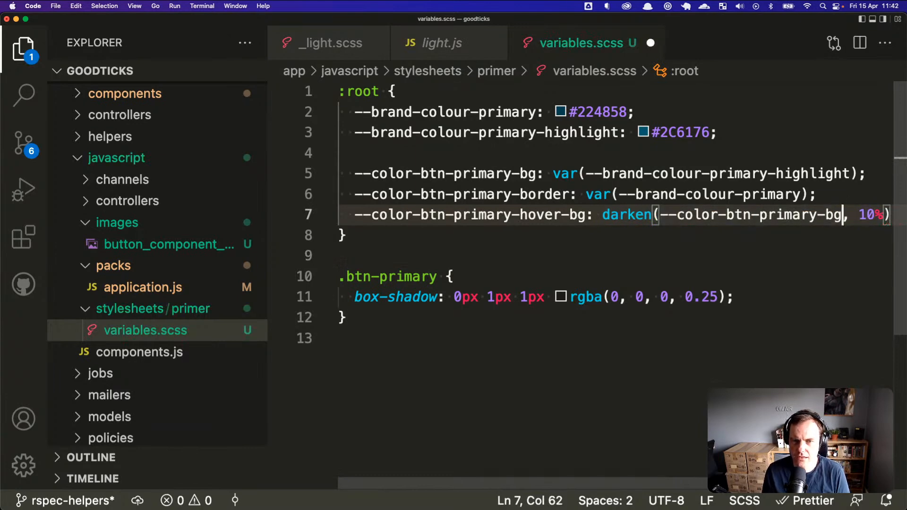
key("super+s")
Step: Reload the page in Firefox and inspect the Primary button element
key("super+Tab")
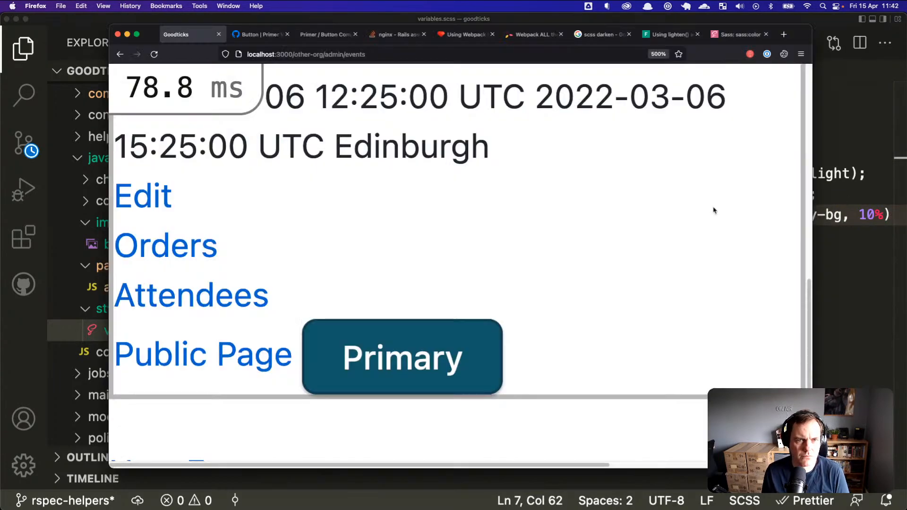
key("super+Tab")
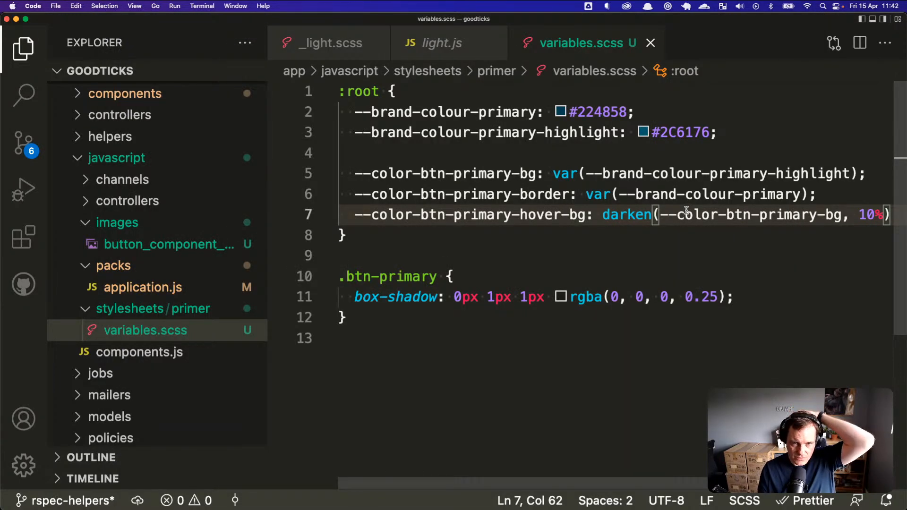
key("super+Tab")
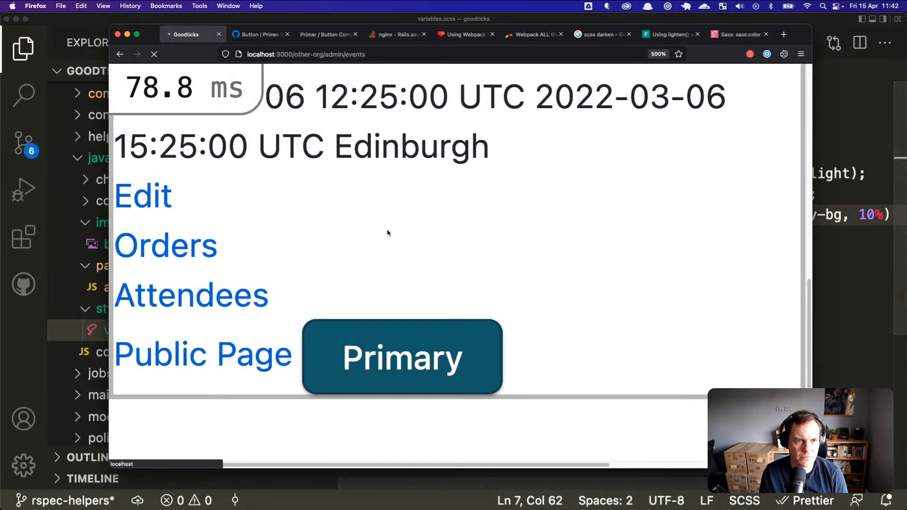
right_click(444, 351)
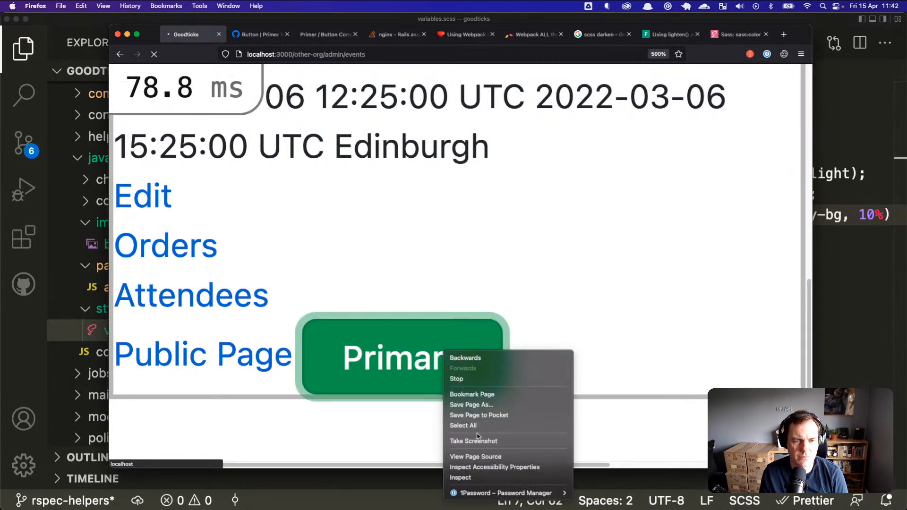
left_click(477, 477)
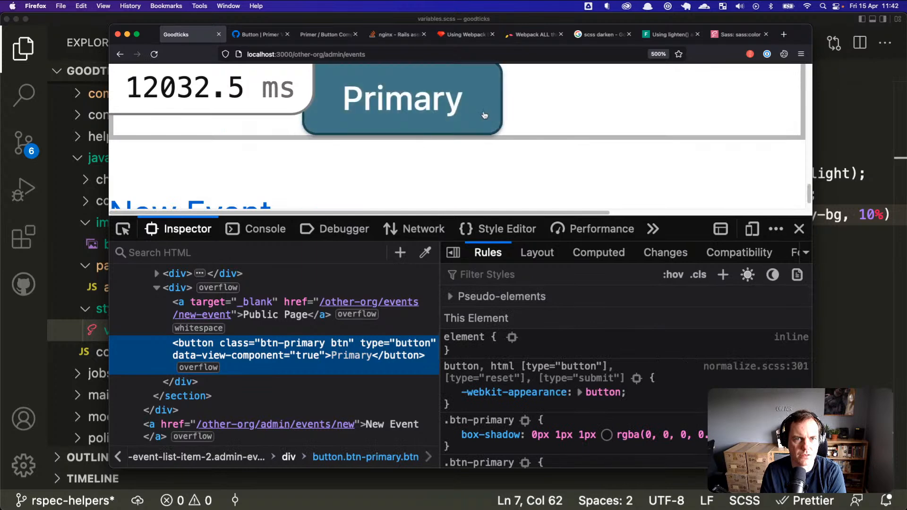
right_click(506, 114)
Step: Select the button element, force :hover, and reveal its background-color variable value
left_click(500, 232)
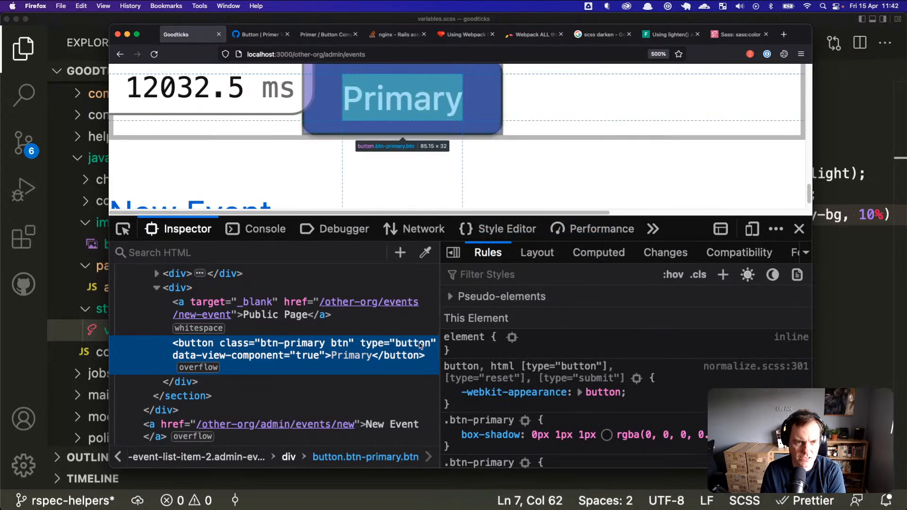
left_click(672, 275)
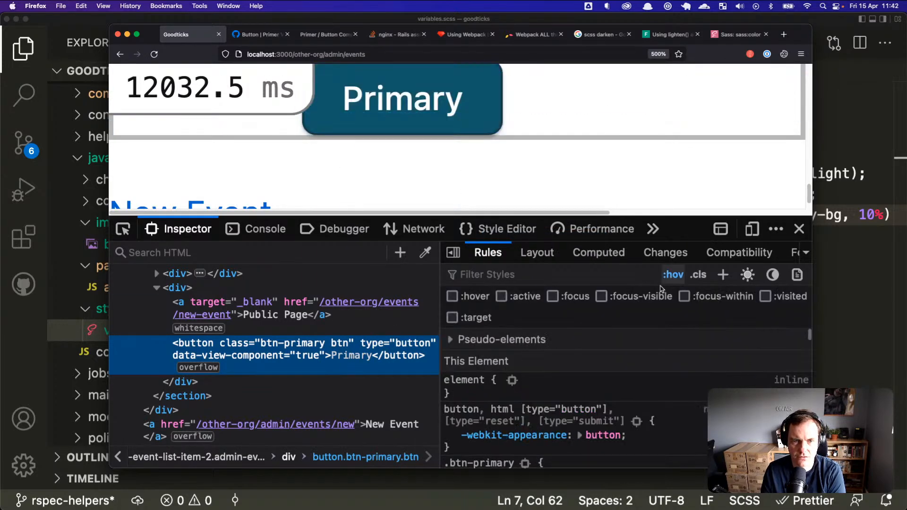
scroll(523, 373, "down", 2)
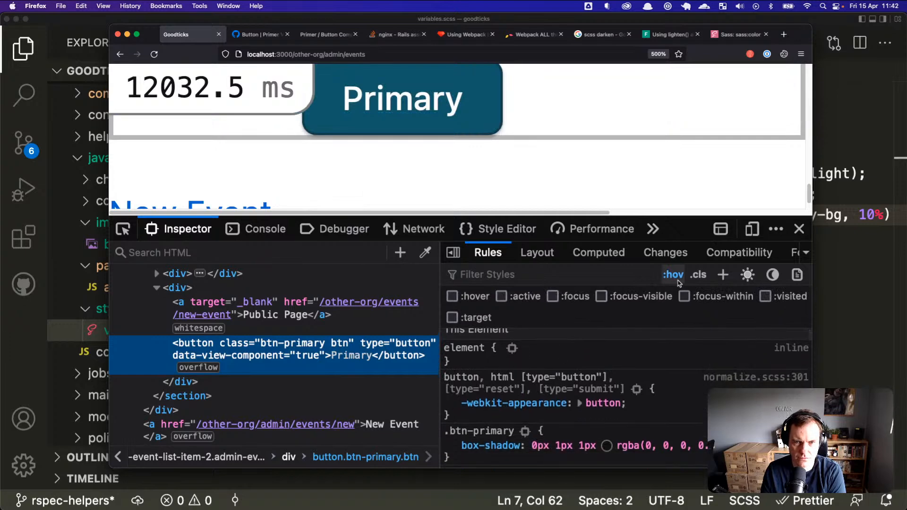
left_click(452, 296)
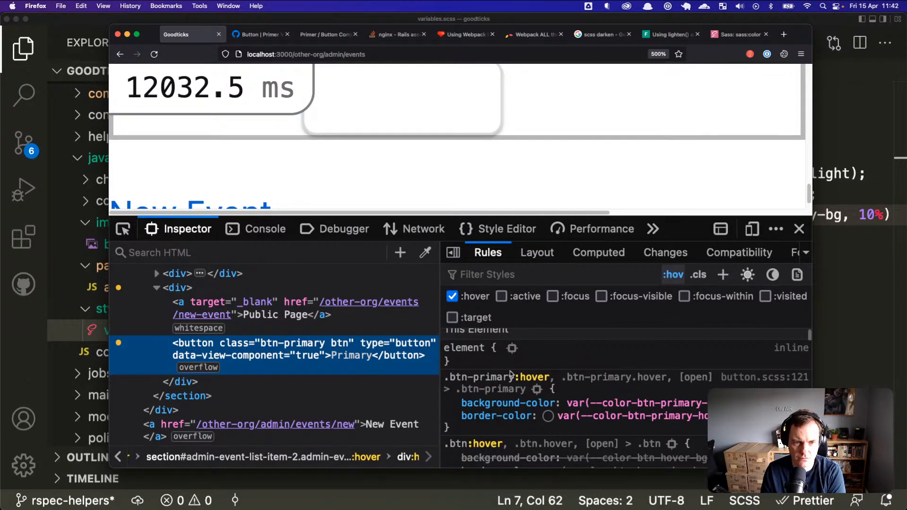
scroll(517, 384, "down", 1)
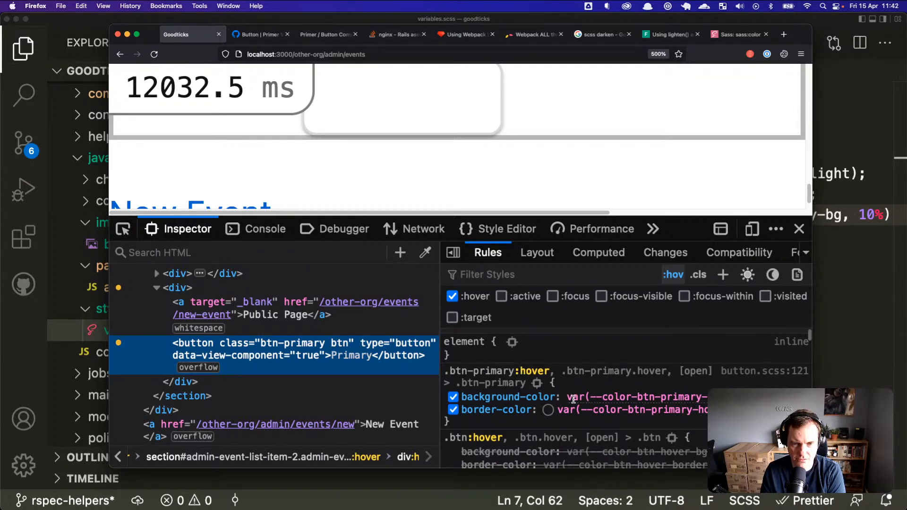
mouse_move(593, 399)
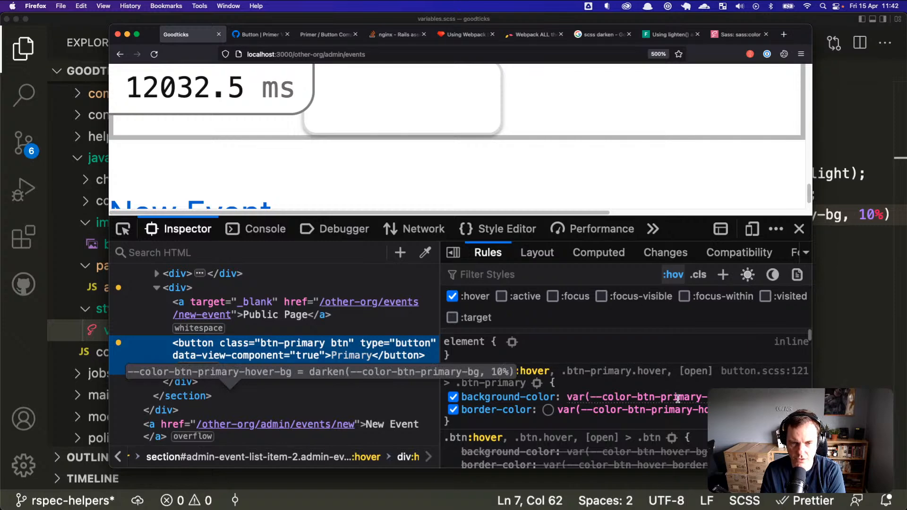
mouse_move(696, 405)
Step: Compare the literal darken(--color-btn-primary-bg, 10%) hover value against variables.scss
left_click(864, 299)
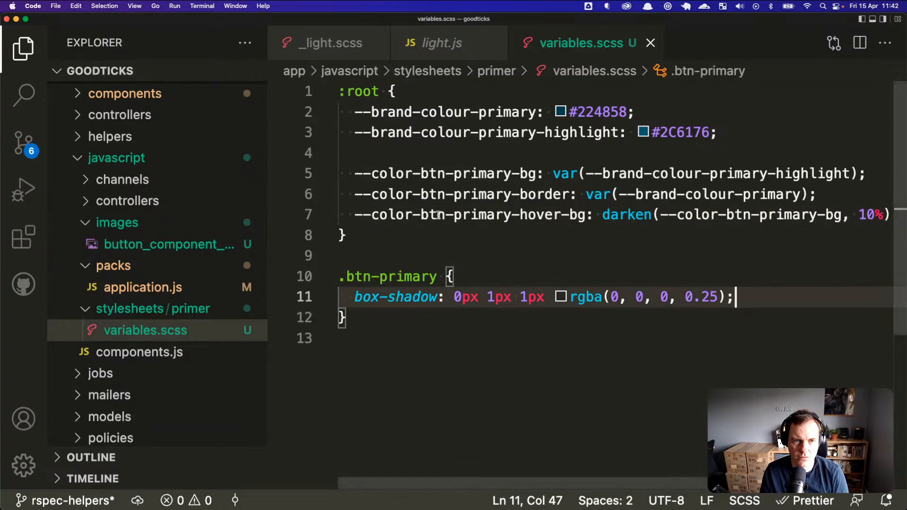
key("super+Tab")
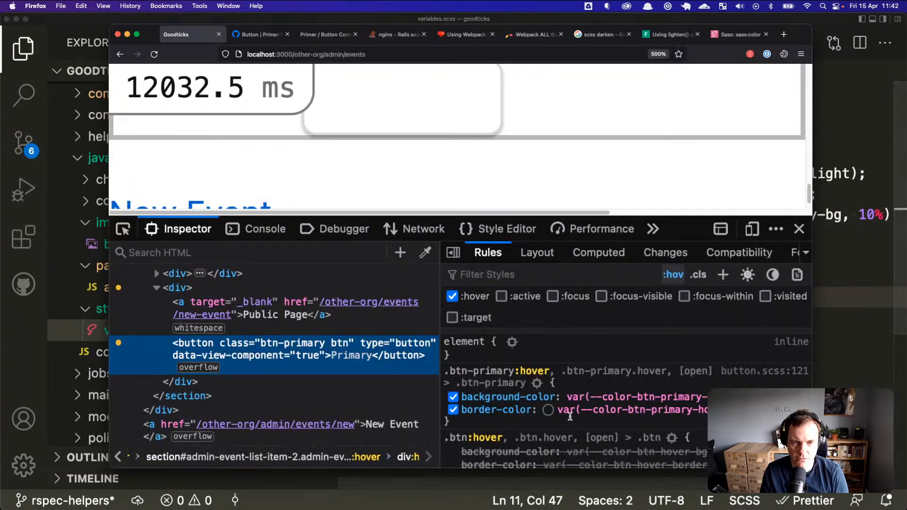
mouse_move(638, 397)
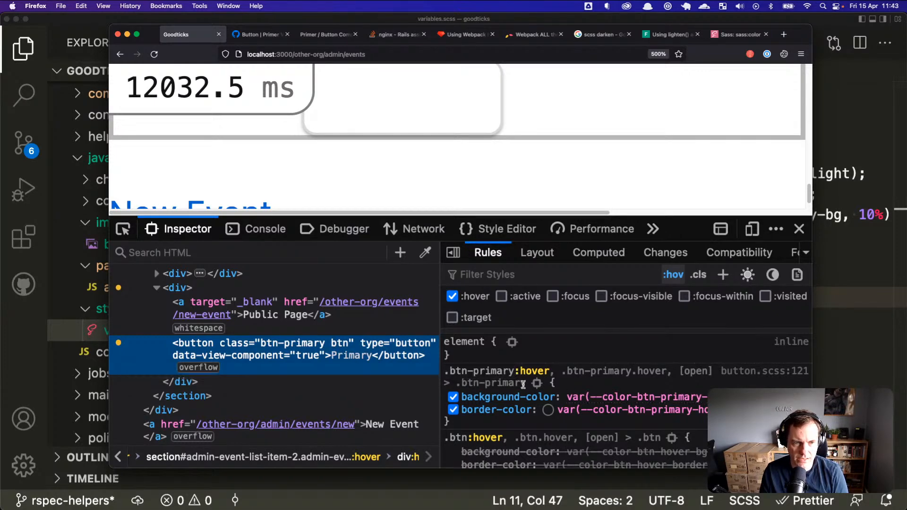
key("super+Tab")
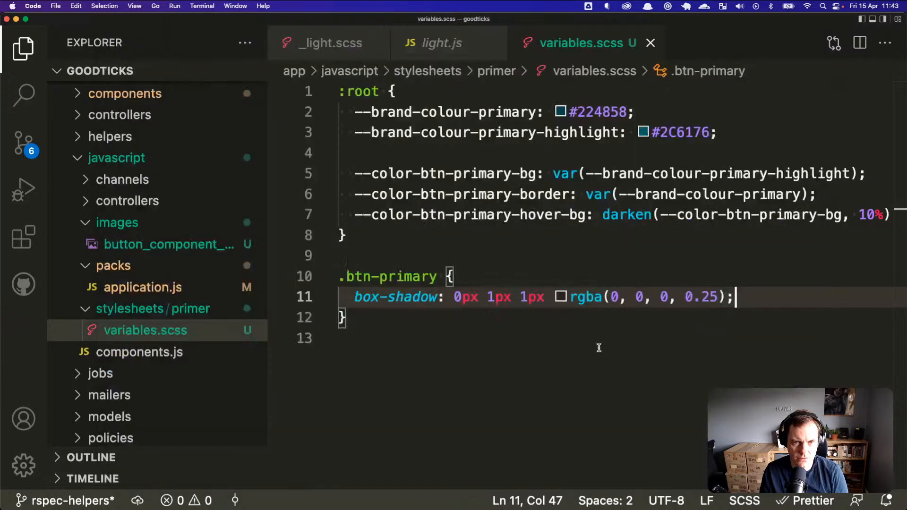
key("super+Tab")
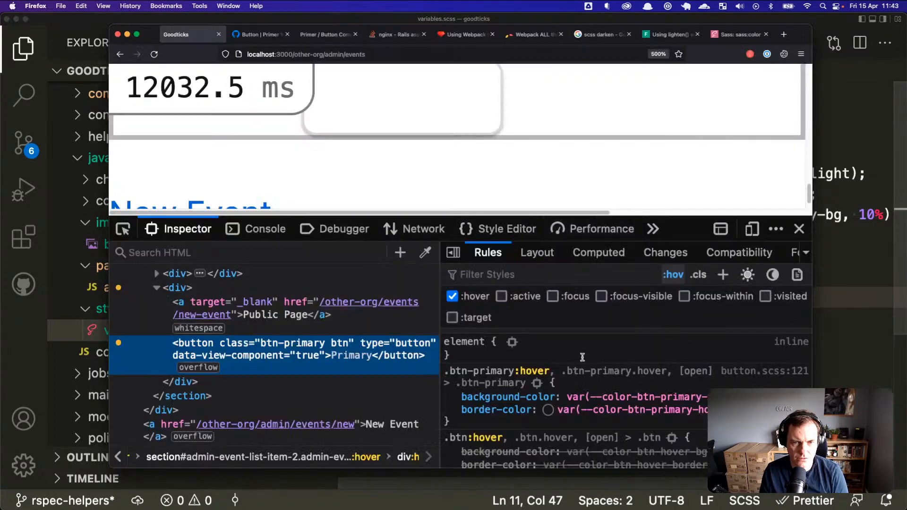
key("super+Tab")
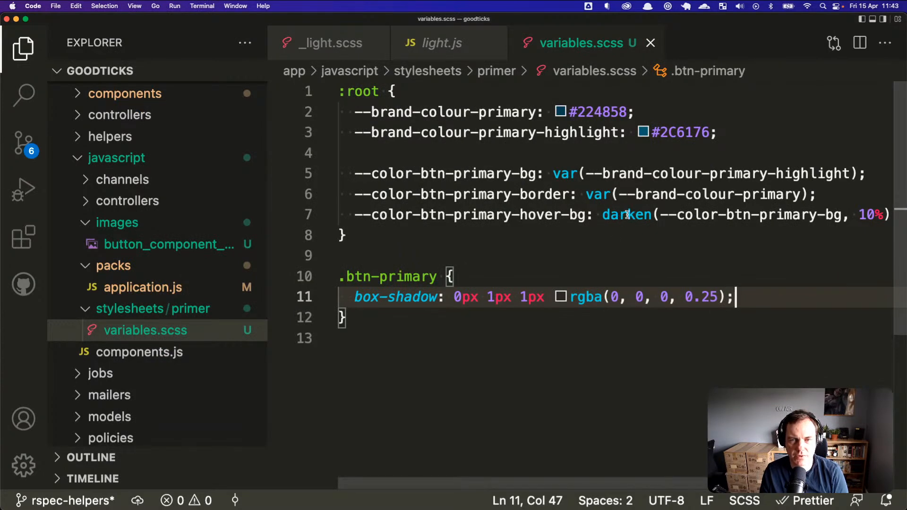
key("super+Tab")
mouse_move(670, 394)
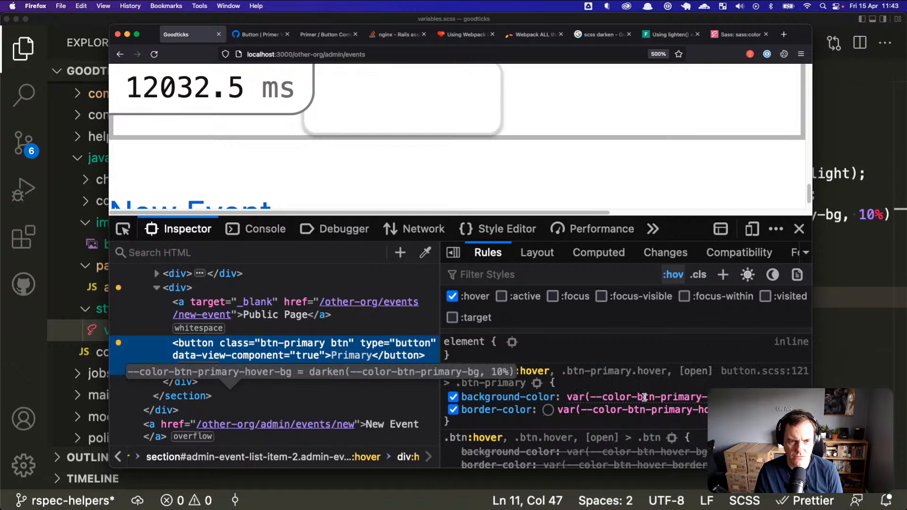
Step: Replace the variable inside darken() on line 7 with the copied #224858
left_click(825, 215)
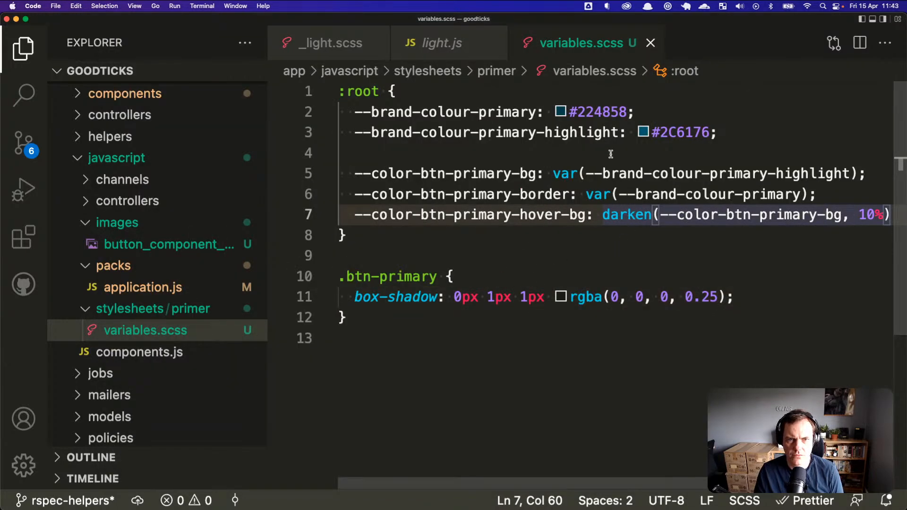
left_click_drag(569, 112, 627, 112)
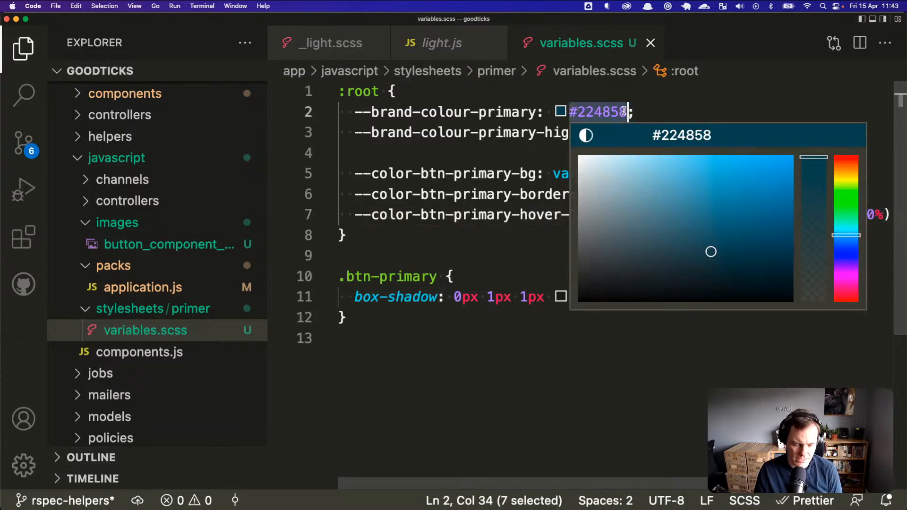
key("super+c")
left_click(769, 160)
left_click_drag(842, 215, 662, 215)
key("super+v")
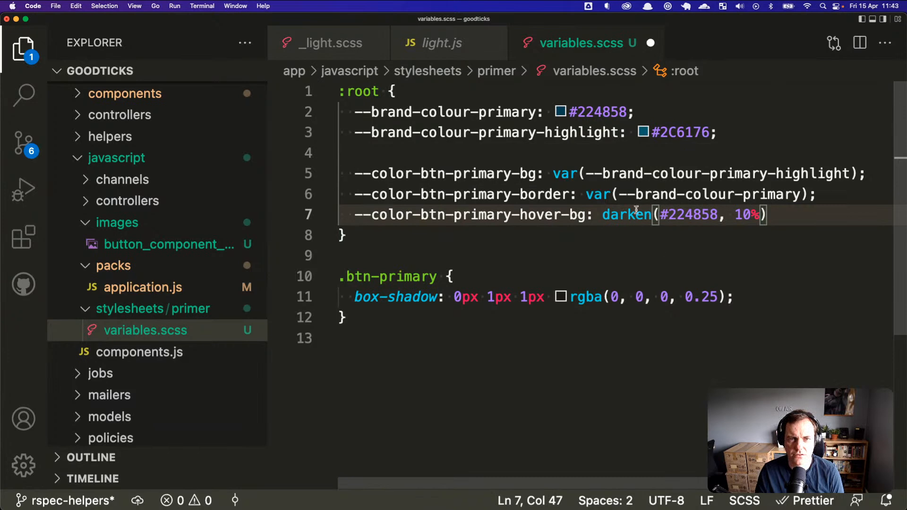
Step: Swap those digits for 2C6176 so line 7 reads darken(#2C6176, 10%), and save
left_click_drag(660, 132, 708, 133)
key("super+c")
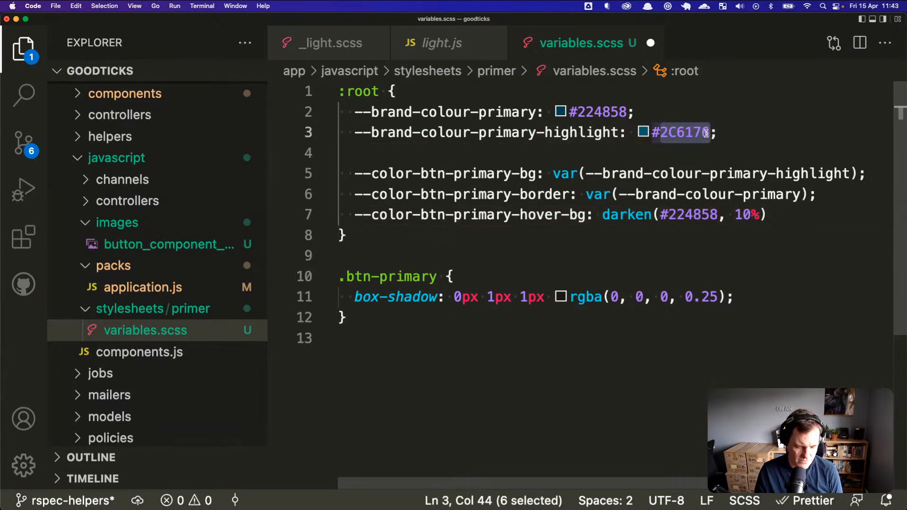
double_click(686, 214)
key("super+v")
key("super+s")
key("super+Tab")
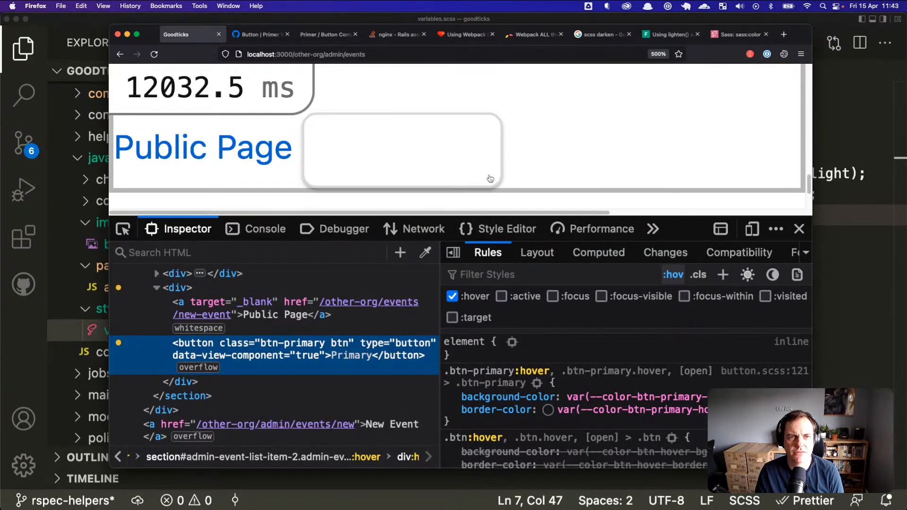
Step: Reload, force :hover on the inspected Primary button, and confirm darken(#2C6176, 10%)
left_click(155, 54)
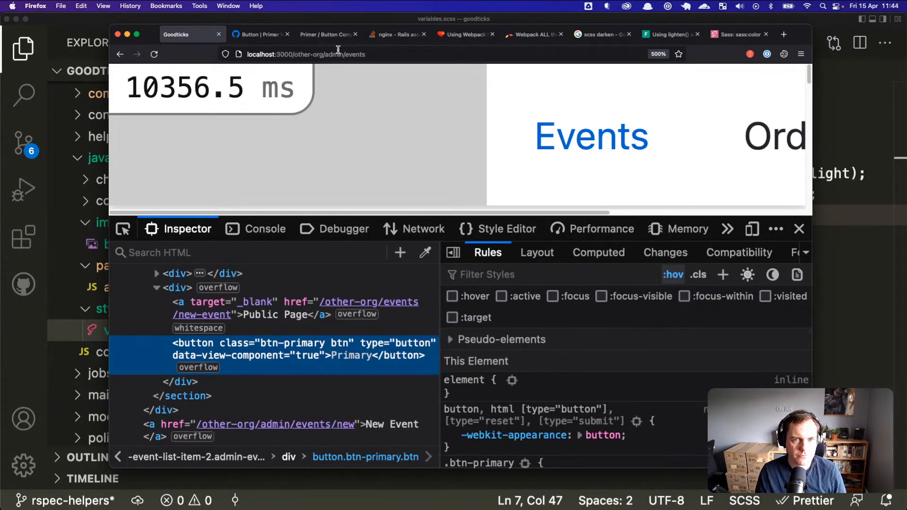
scroll(368, 145, "down", 5)
scroll(368, 145, "up", 2)
right_click(463, 163)
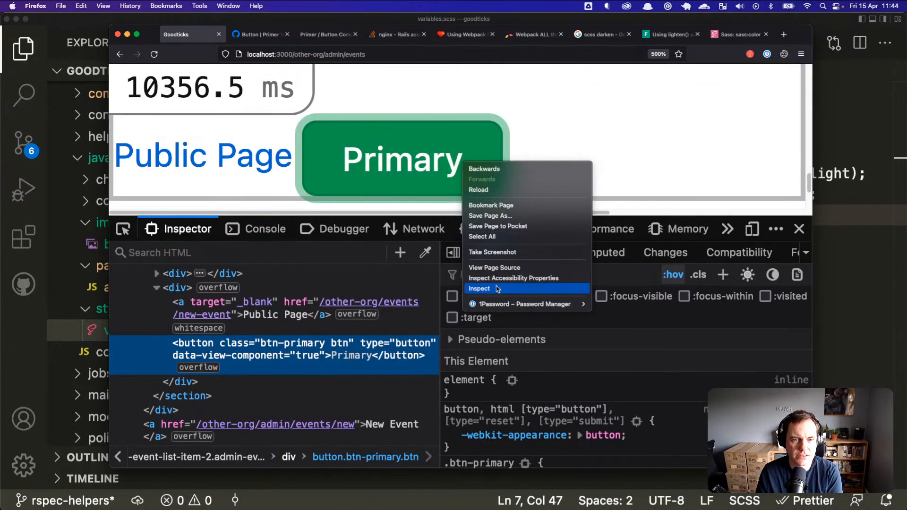
left_click(501, 289)
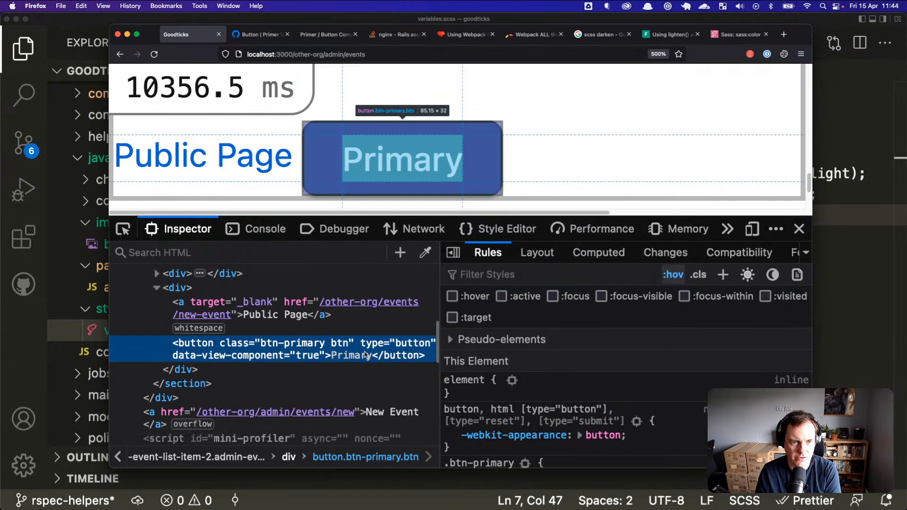
left_click(452, 296)
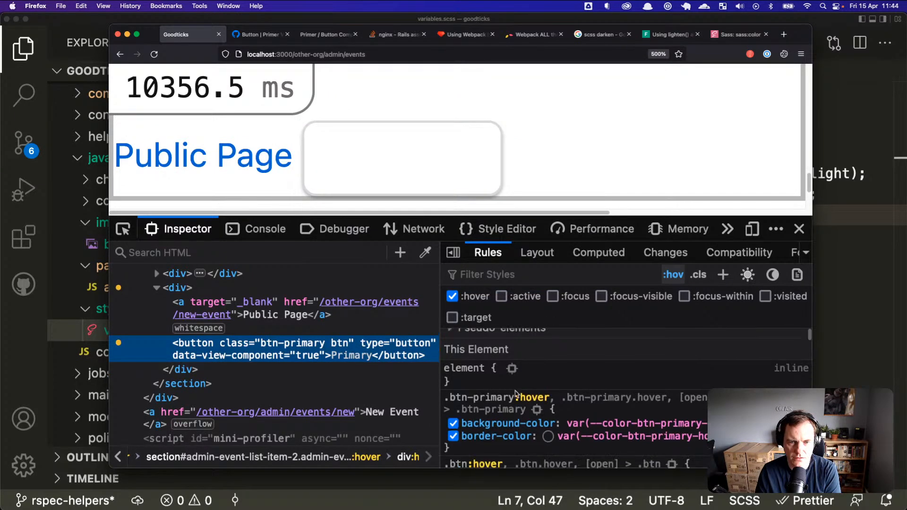
scroll(516, 394, "down", 1)
mouse_move(638, 410)
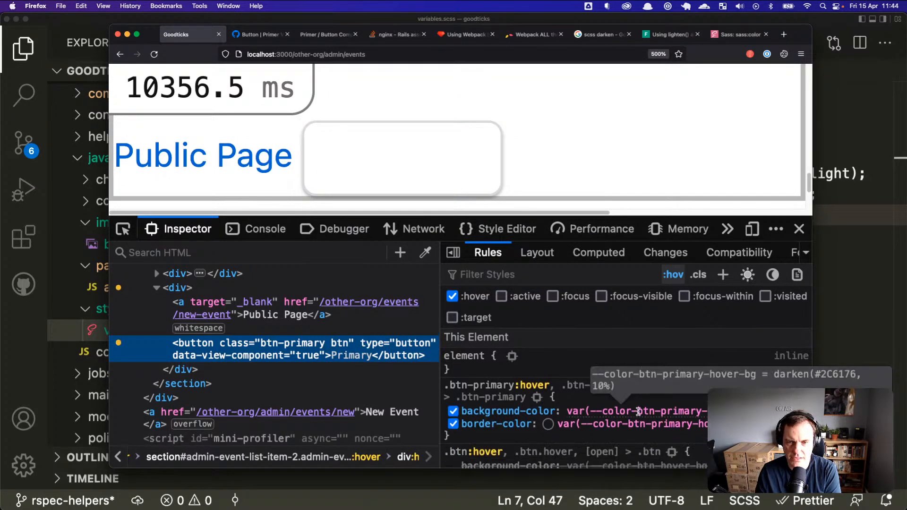
key("super+Tab")
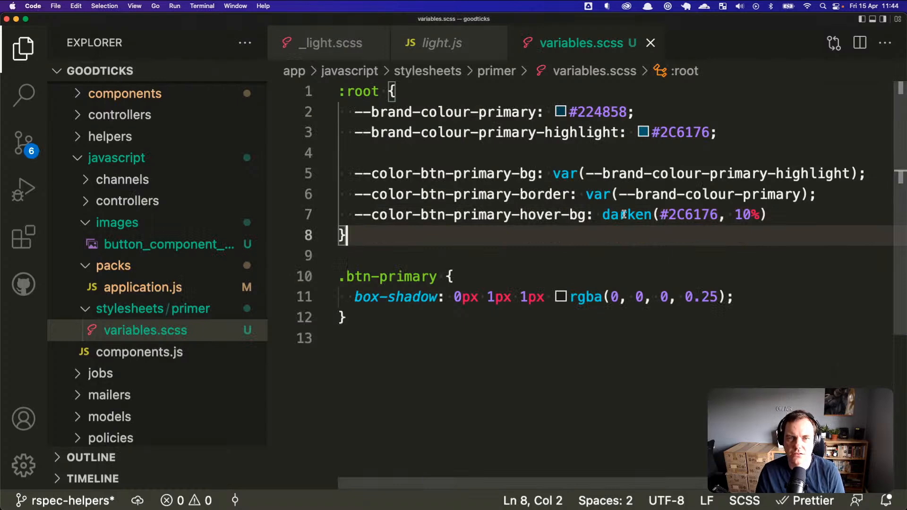
Step: Add a semicolon after darken(#2C6176, 10%) on line 7
left_click(774, 218)
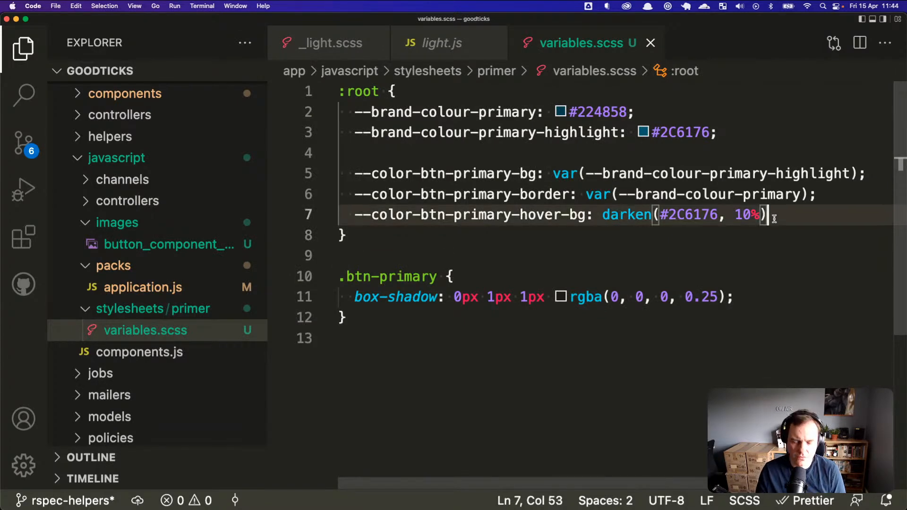
type(";")
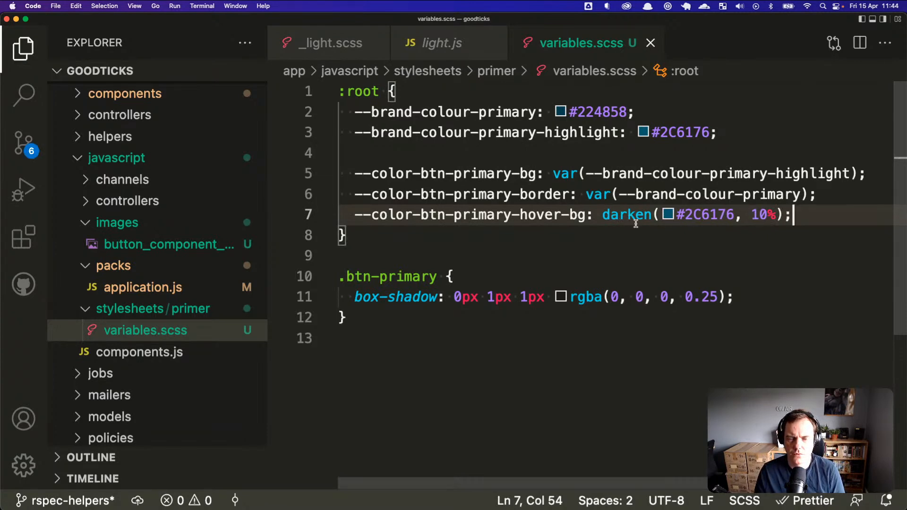
key("super+Tab")
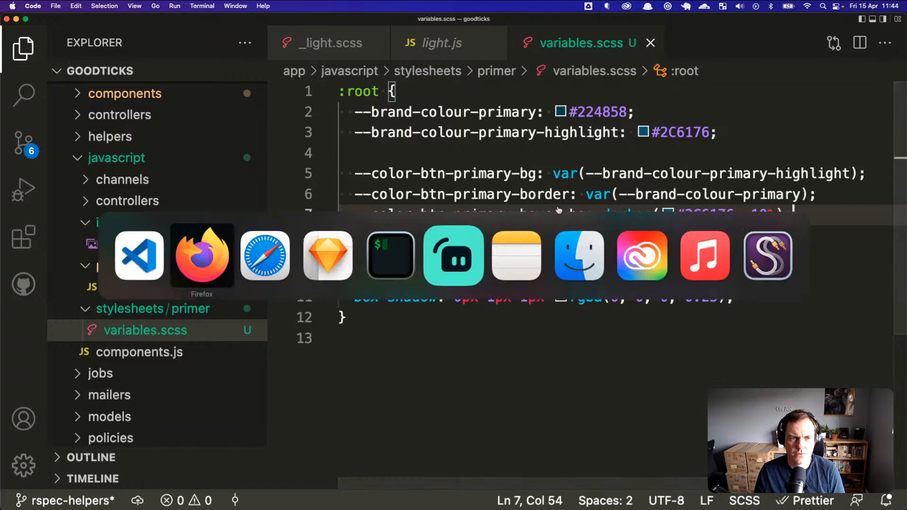
key("super+Tab")
key("super+Tab")
key("super+Tab")
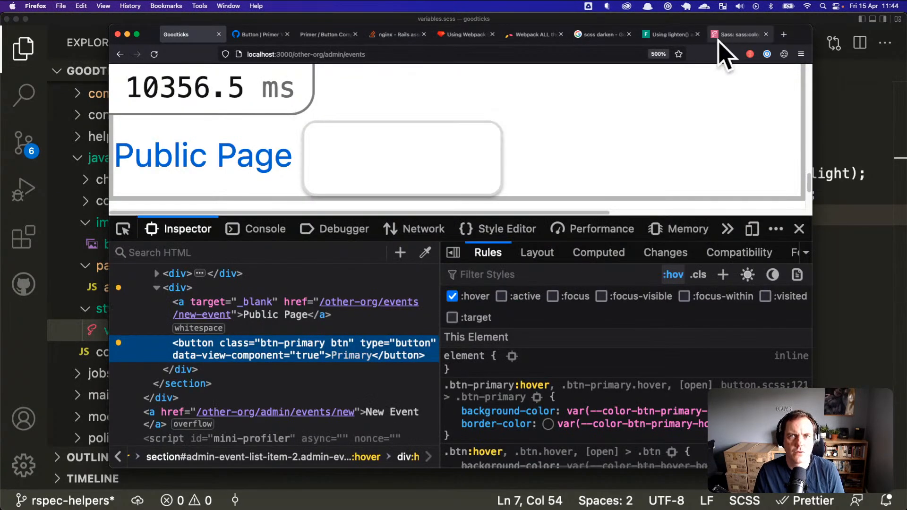
Step: Open the sass:color docs and follow the color.adjust reference link
left_click(719, 37)
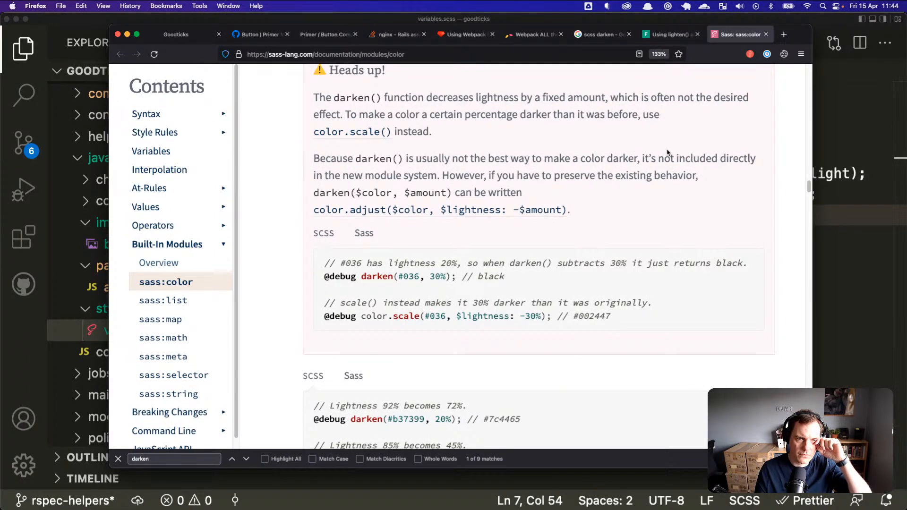
scroll(668, 152, "up", 2)
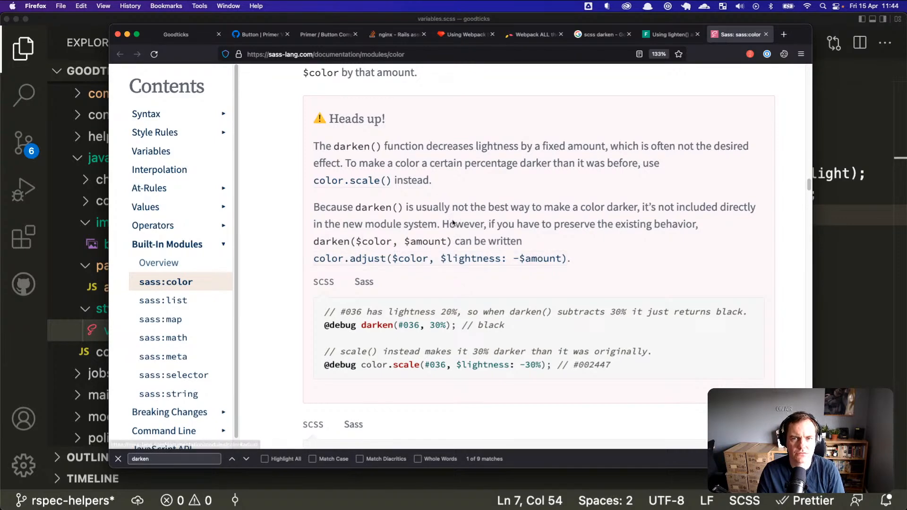
left_click(379, 261)
left_click(187, 281)
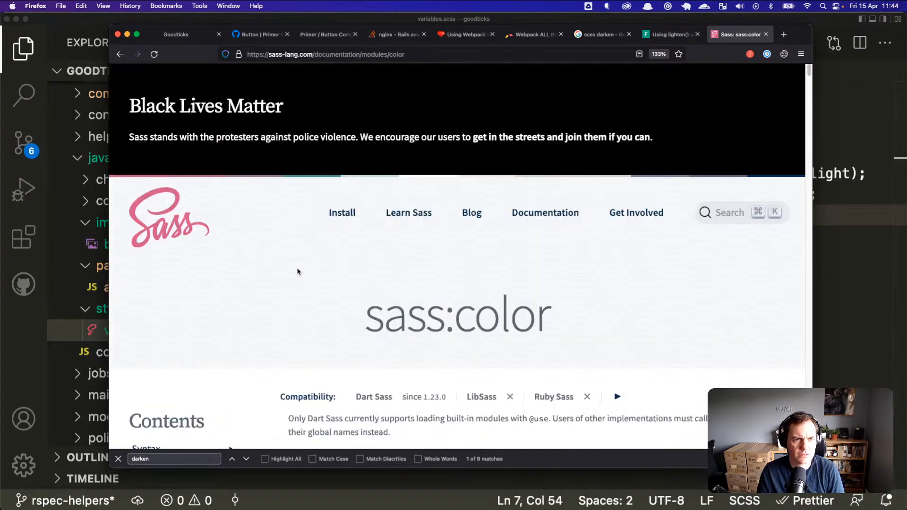
scroll(302, 255, "down", 5)
left_click_drag(356, 199, 292, 199)
scroll(377, 255, "down", 1)
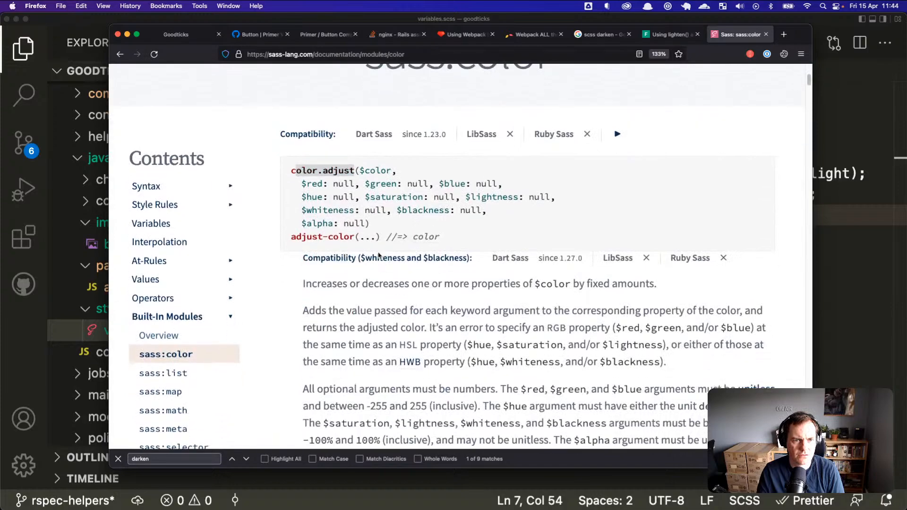
left_click(341, 238)
Step: Return to the darken() Heads up note and select color.adjust($color, $lightness: -$amount)
scroll(338, 175, "down", 10)
scroll(367, 274, "up", 3)
scroll(407, 271, "down", 3)
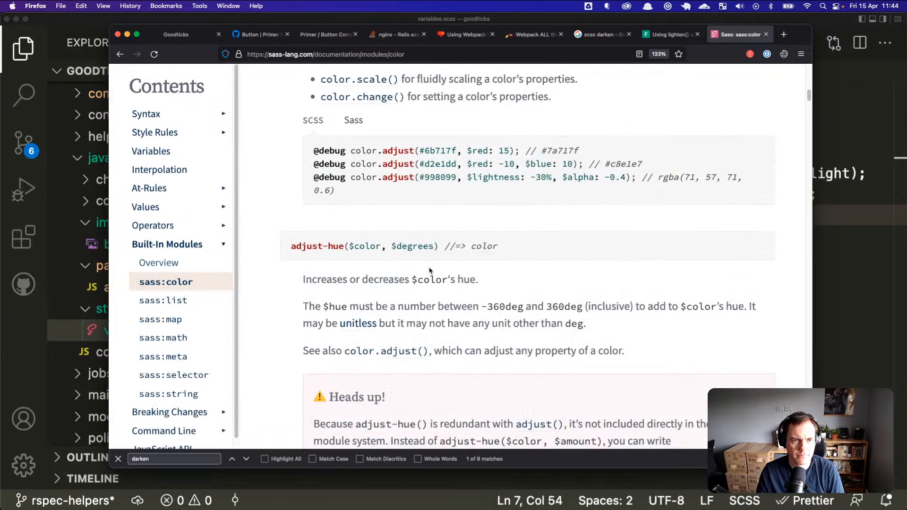
scroll(430, 270, "down", 8)
scroll(429, 271, "down", 15)
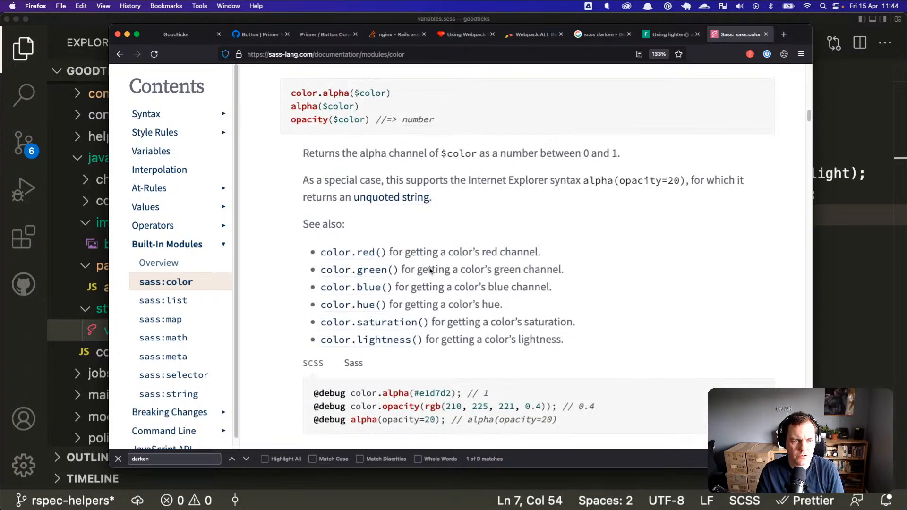
scroll(430, 271, "down", 4)
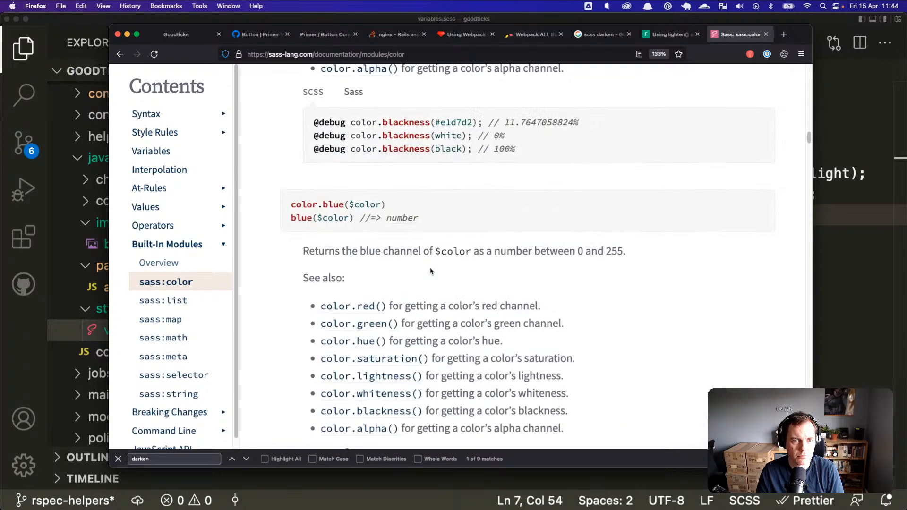
left_click(121, 55)
left_click(121, 55)
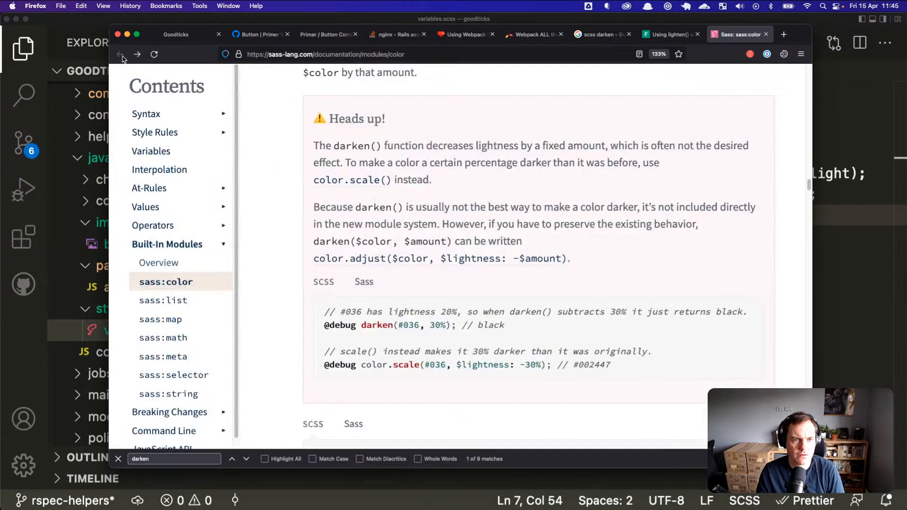
left_click_drag(376, 260, 571, 259)
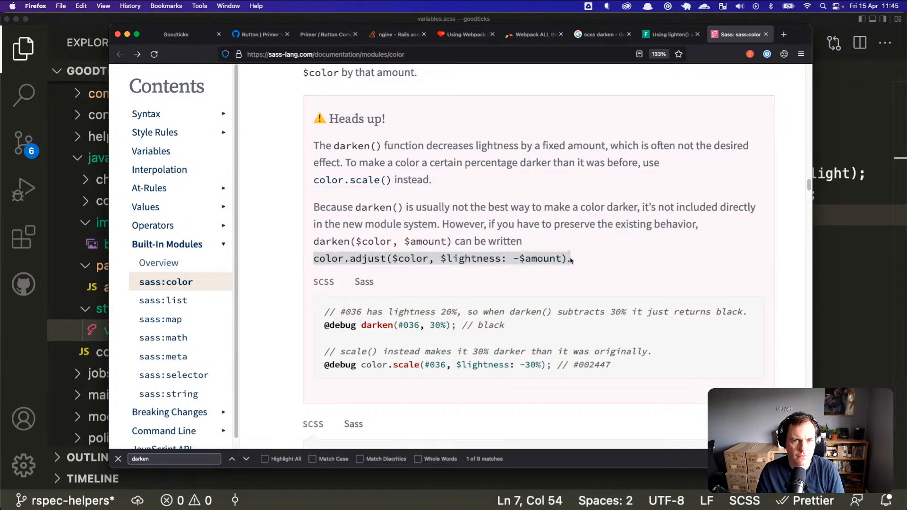
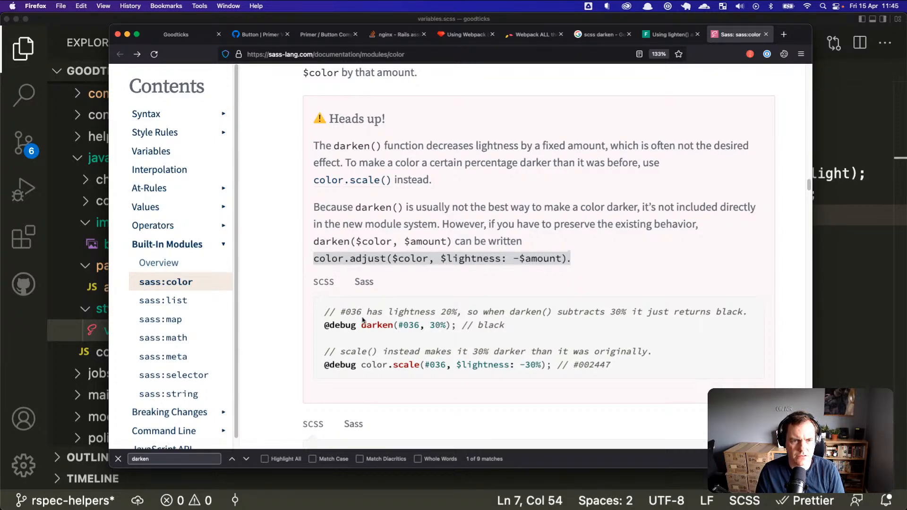
Step: Copy the color.scale(#036, $lightness: -30%) example from the Sass color docs
left_click_drag(363, 366, 551, 369)
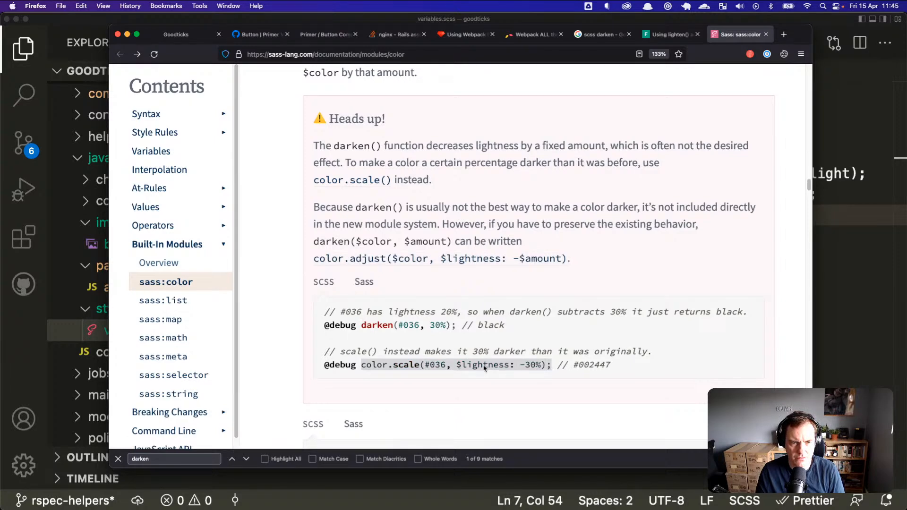
scroll(488, 368, "down", 3)
scroll(494, 369, "up", 2)
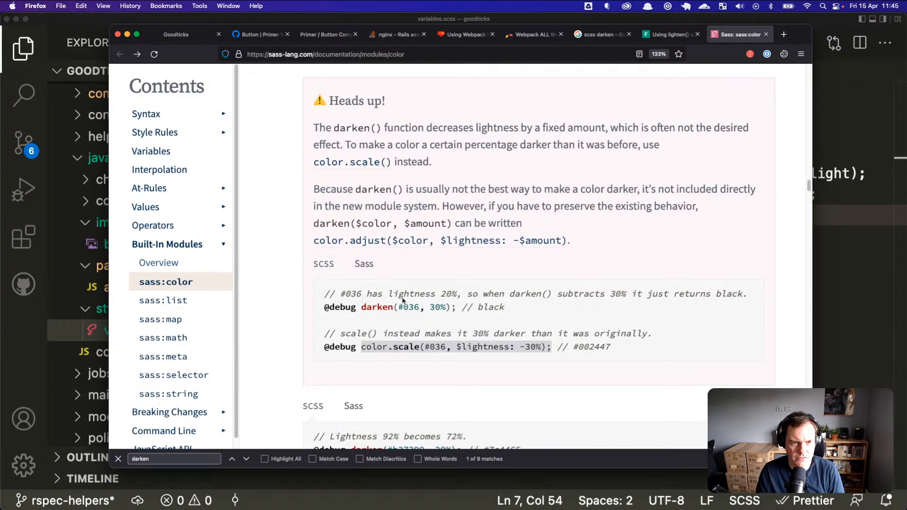
right_click(407, 357)
left_click(415, 355)
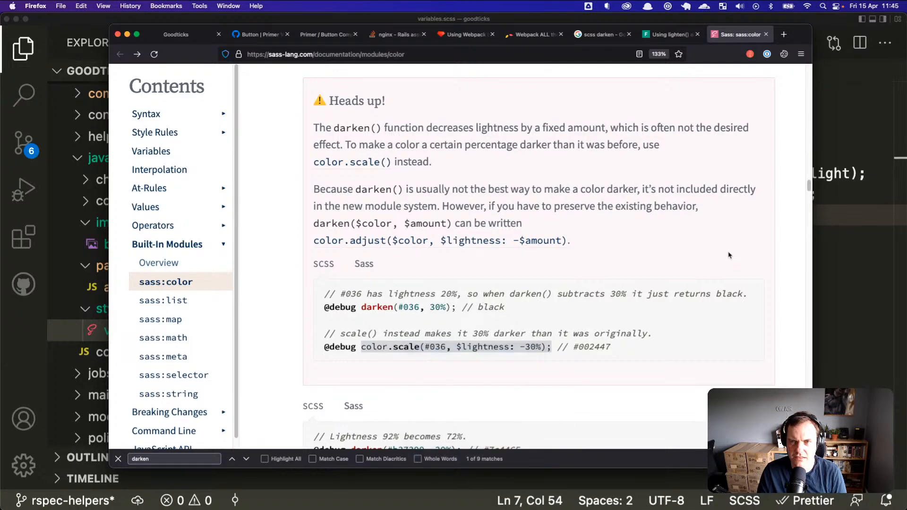
Step: Back in VS Code, put the caret on the hover background line just after darken's d
key("super+Tab")
left_click(583, 236)
left_click(610, 216)
Step: Replace darken(#2C6176, 10%) on line 7 with the pasted color.scale(#036, $lightness: -30%)
left_click_drag(649, 218, 780, 215)
key("BackSpace")
key("BackSpace")
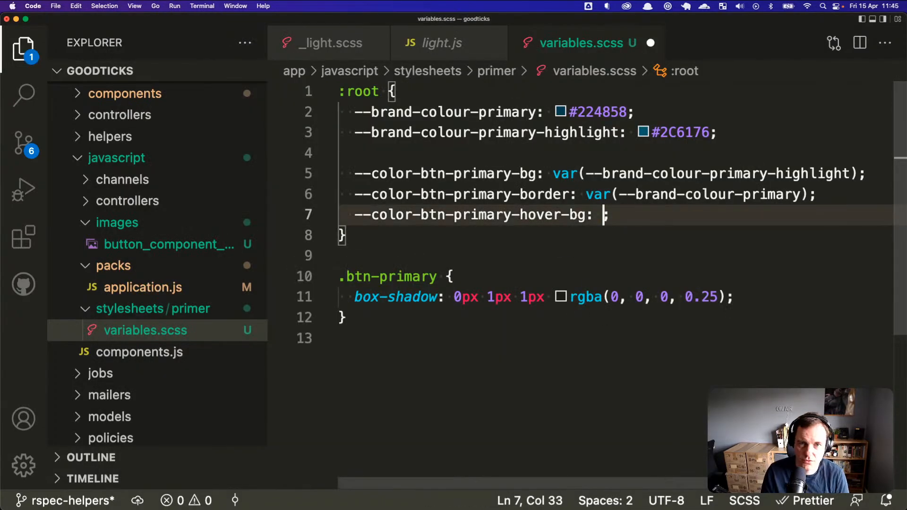
key("super+v")
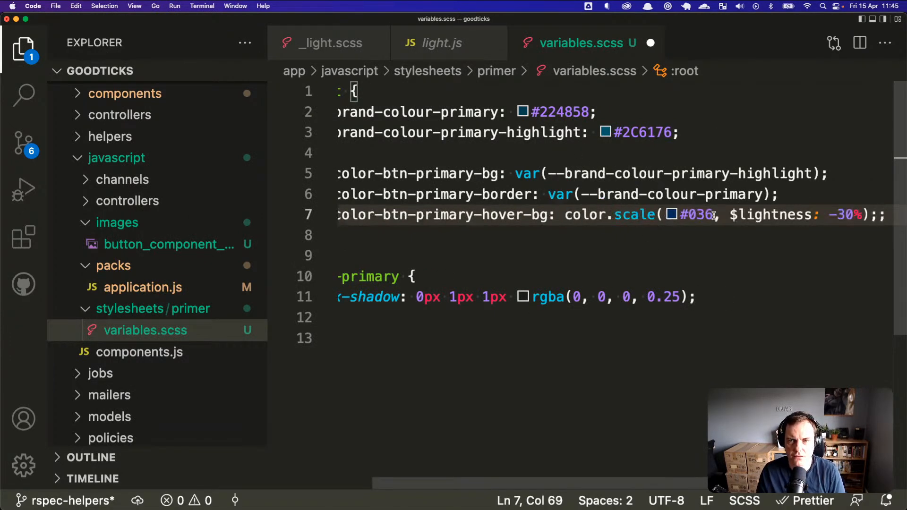
left_click(753, 214)
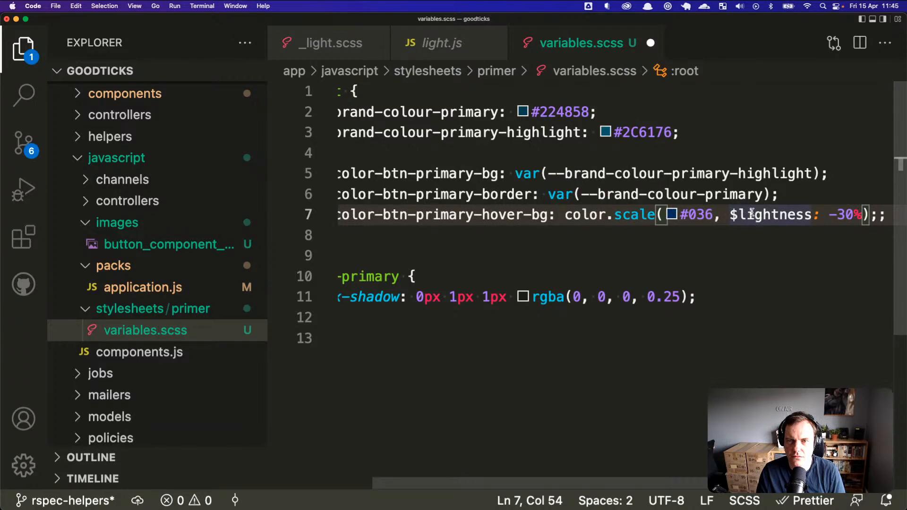
key("super+Tab")
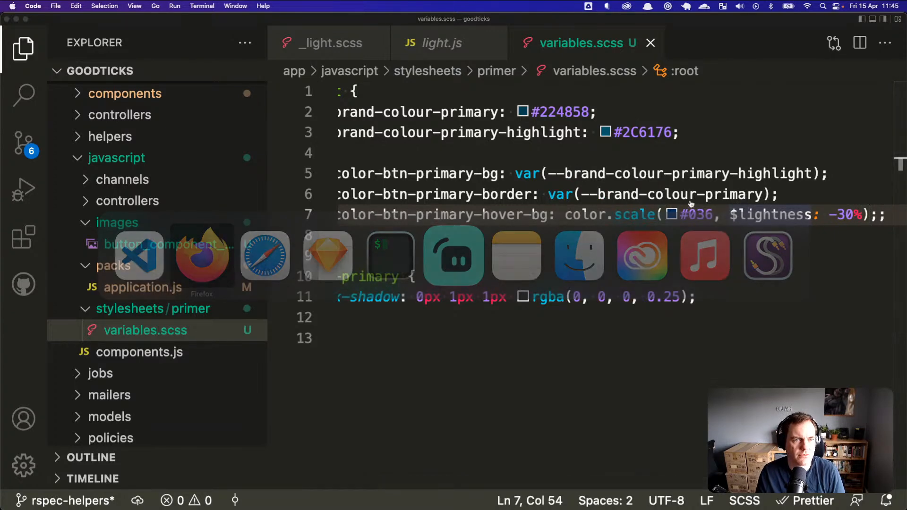
key("super+Tab")
key("Tab")
key("super+shift+Tab")
key("super+shift+Tab")
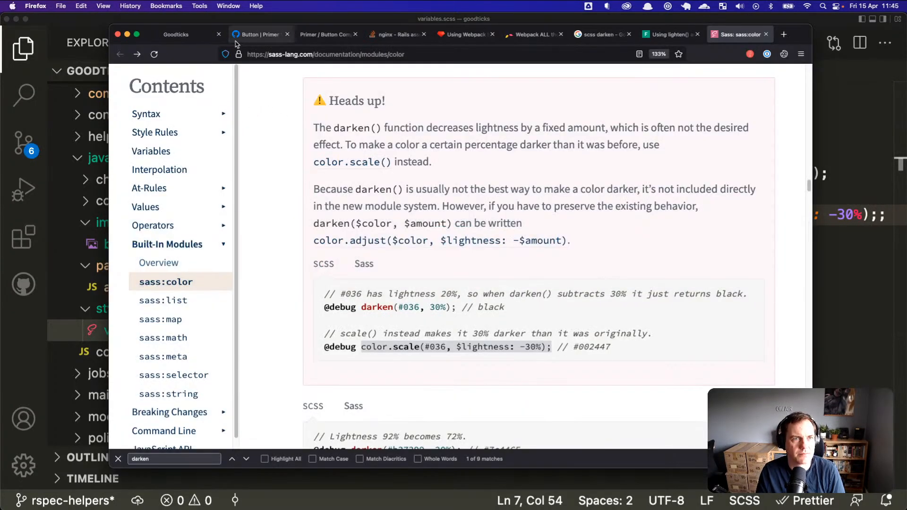
Step: Reload the Goodticks events page and scroll down to check the Primary button's hover colour
left_click(180, 35)
key("super+r")
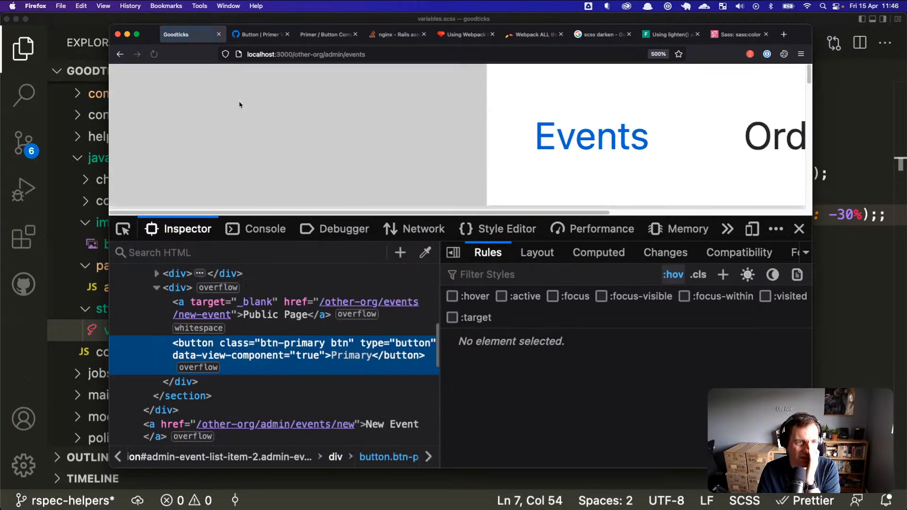
scroll(310, 140, "down", 5)
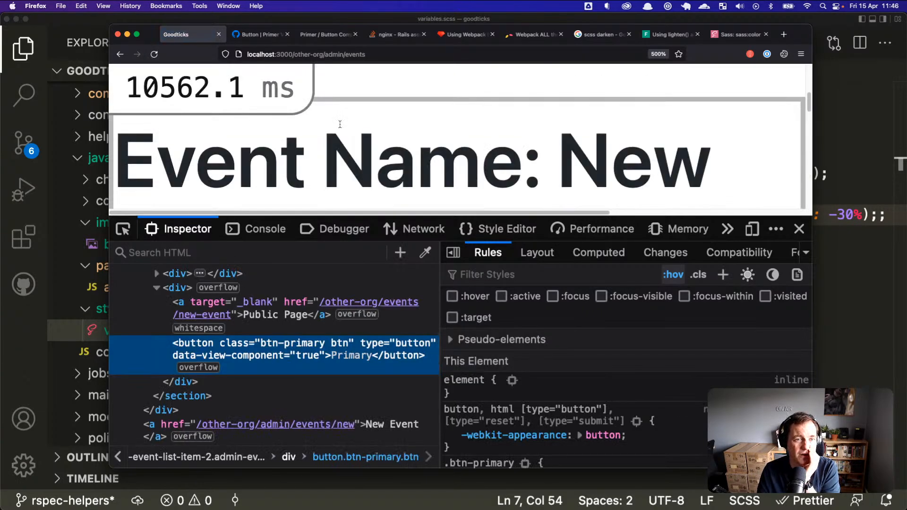
scroll(366, 137, "down", 5)
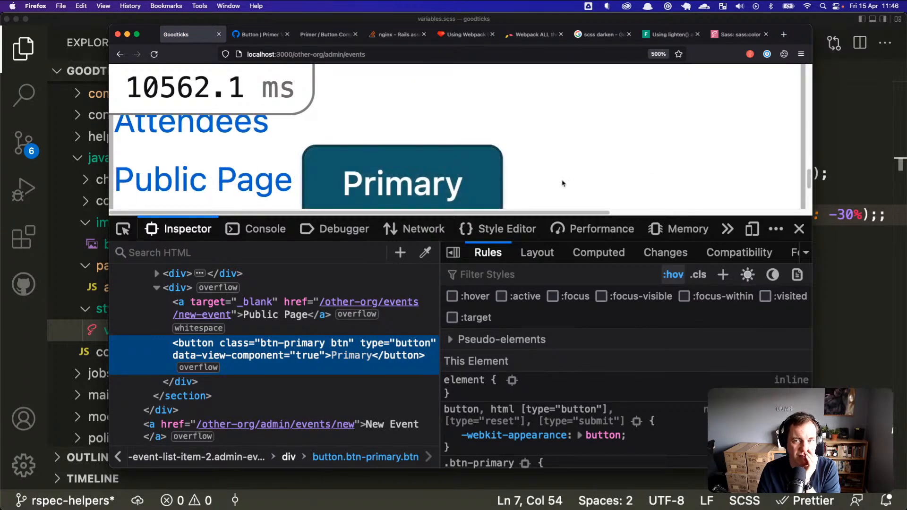
key("super+Tab")
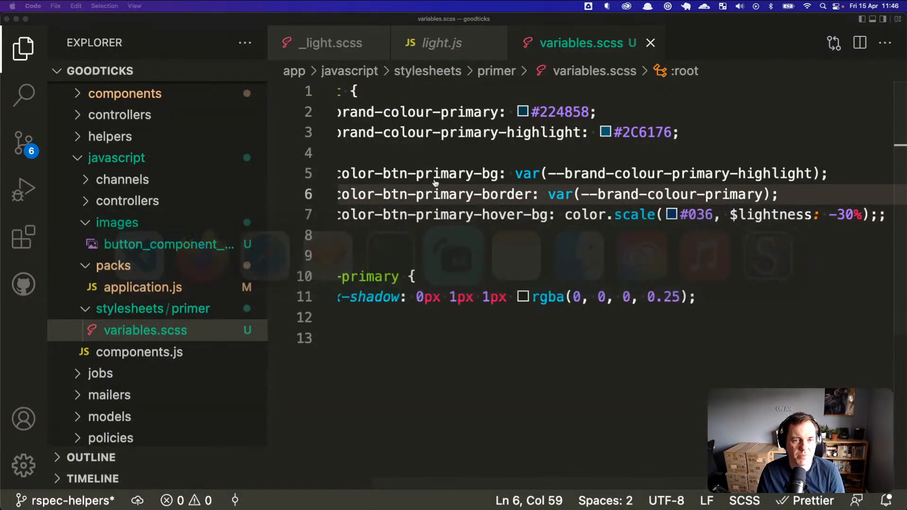
Step: Find the --color-btn-primary-hover-bg line (line 7) in variables.scss
left_click(381, 255)
left_click(503, 206)
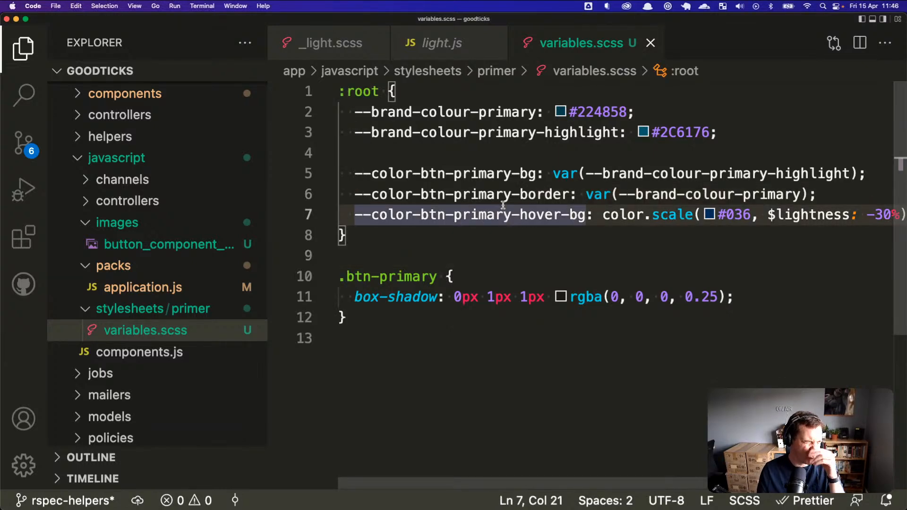
left_click(569, 215)
key("Home")
key("shift+End")
key("Escape")
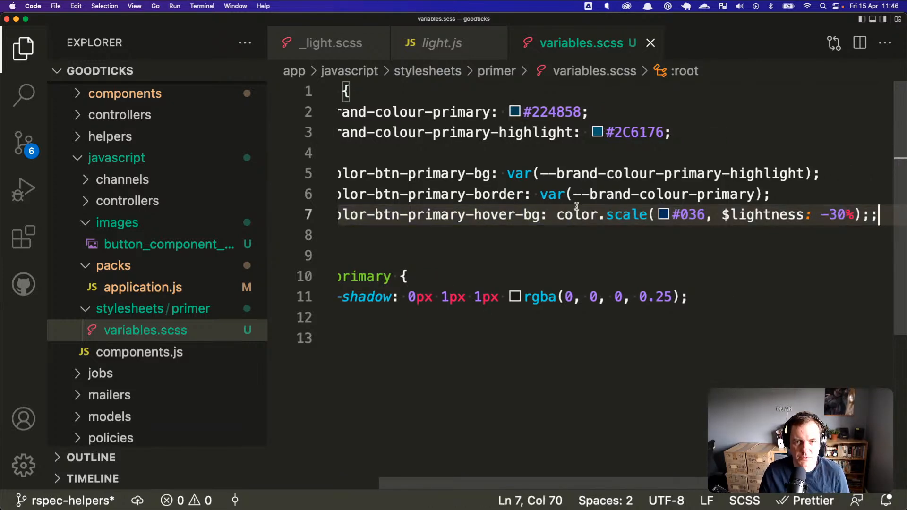
Step: Cut color.scale(#036, $lightness: -30%) from line 7, keeping the trailing semicolon
left_click(558, 215)
key("shift+End")
key("shift+Left")
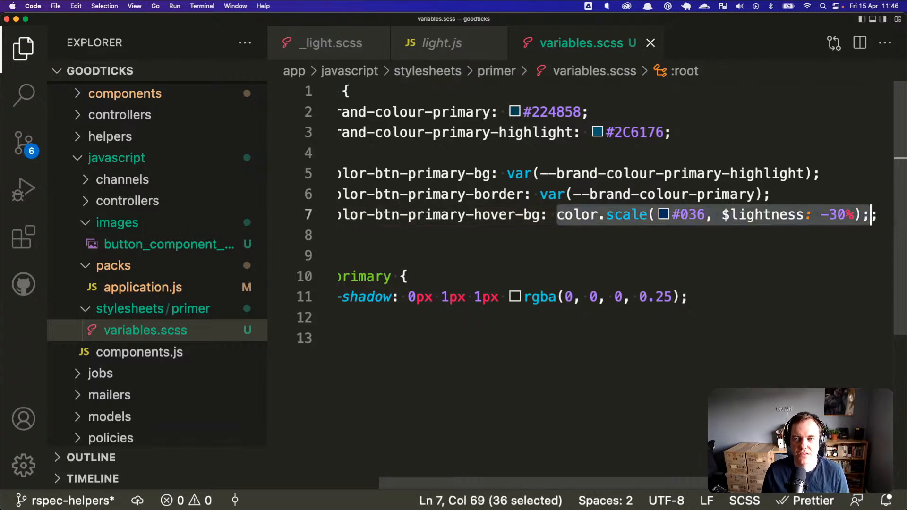
key("super+x")
key("super+Left")
key("Right")
key("super+Right")
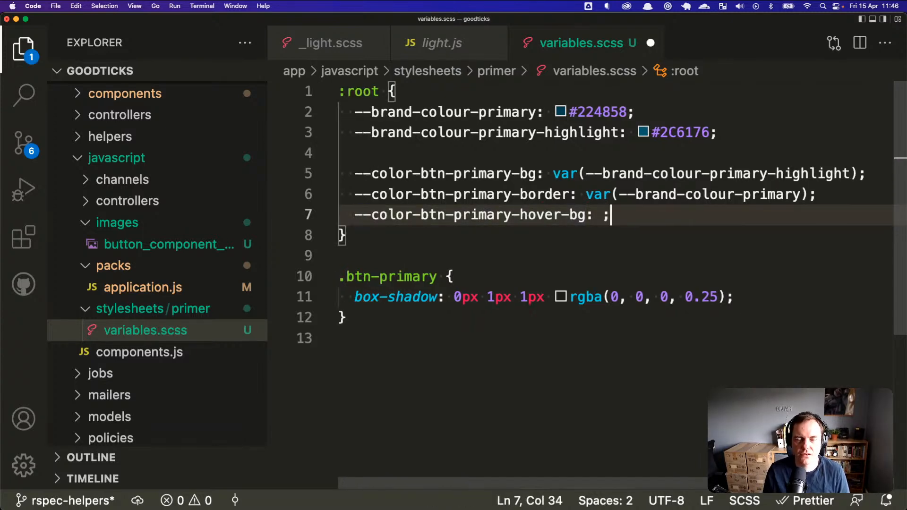
key("super+Tab")
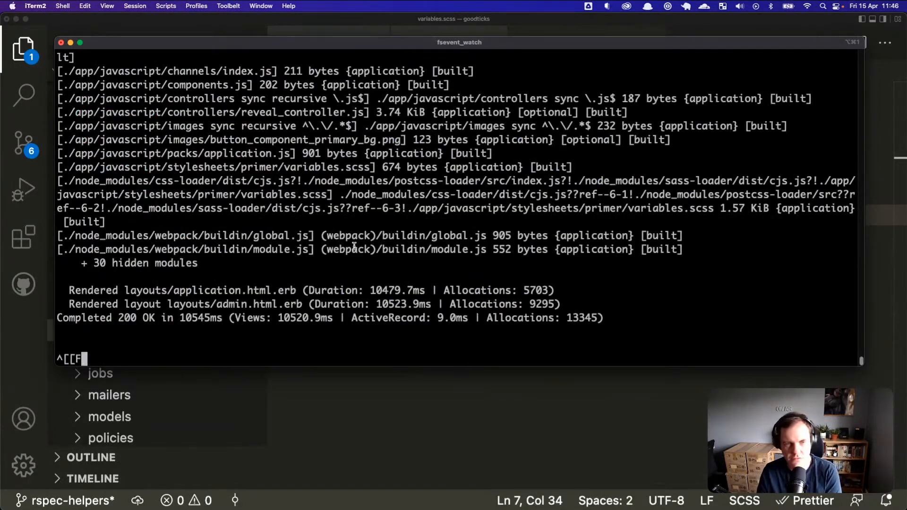
Step: Scroll through the webpack build log down to the Completed 200 OK output
scroll(354, 246, "up", 5)
scroll(355, 248, "up", 6)
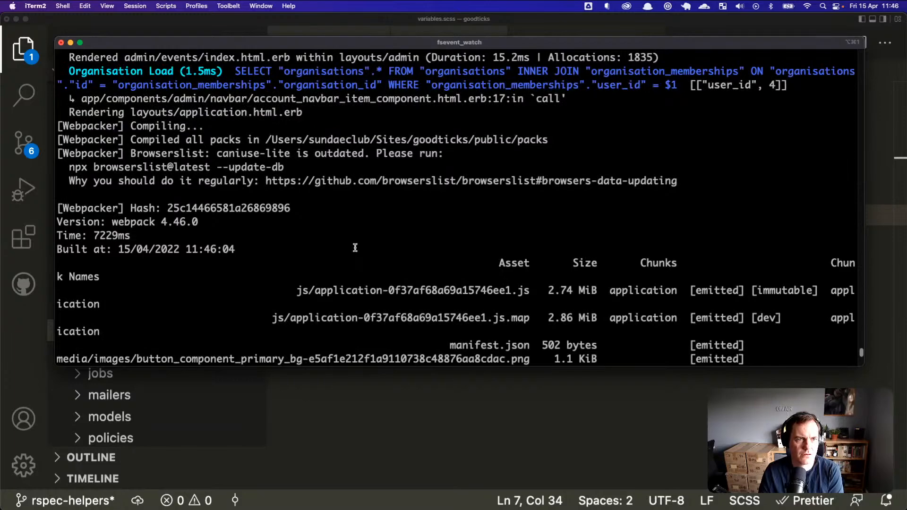
scroll(355, 247, "up", 5)
scroll(356, 247, "down", 8)
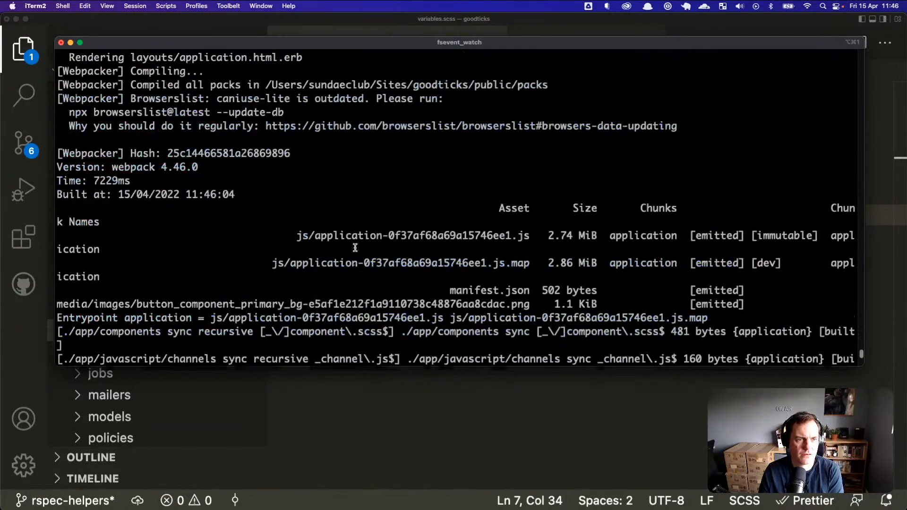
scroll(356, 247, "down", 3)
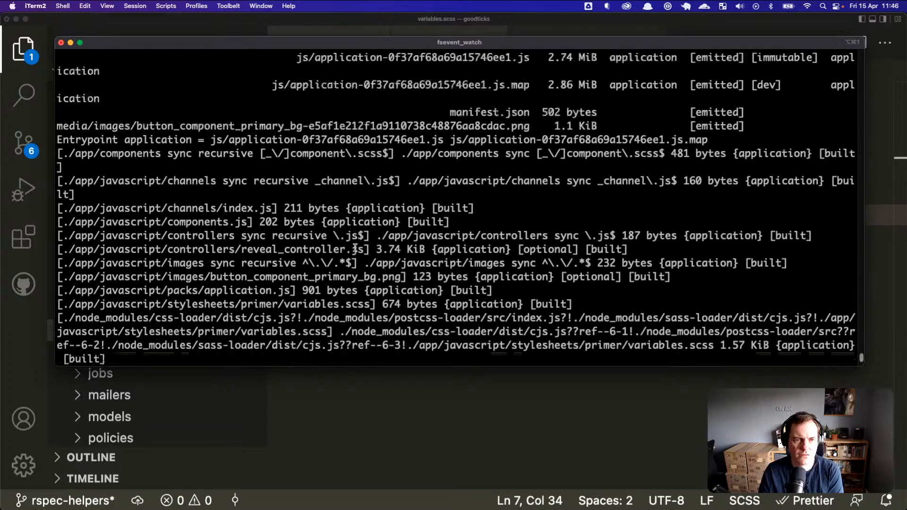
key("End")
scroll(355, 248, "up", 7)
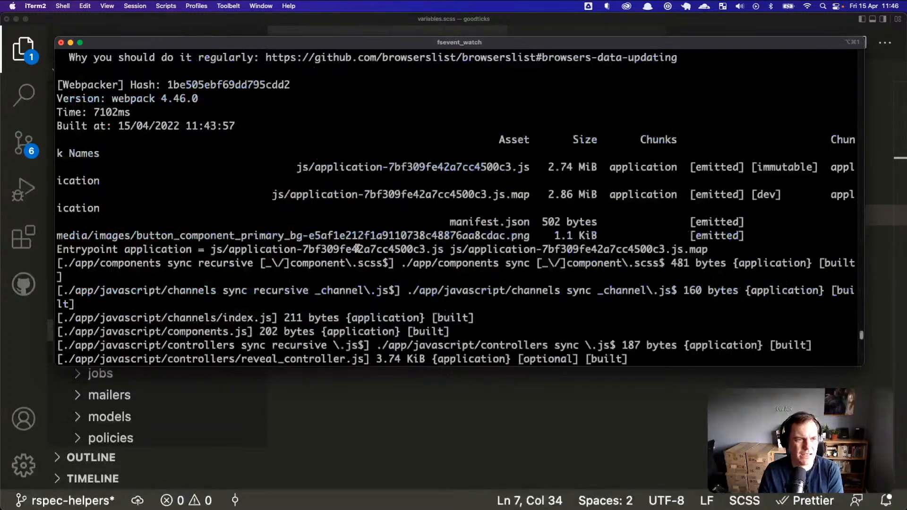
scroll(359, 247, "down", 2)
scroll(358, 248, "down", 6)
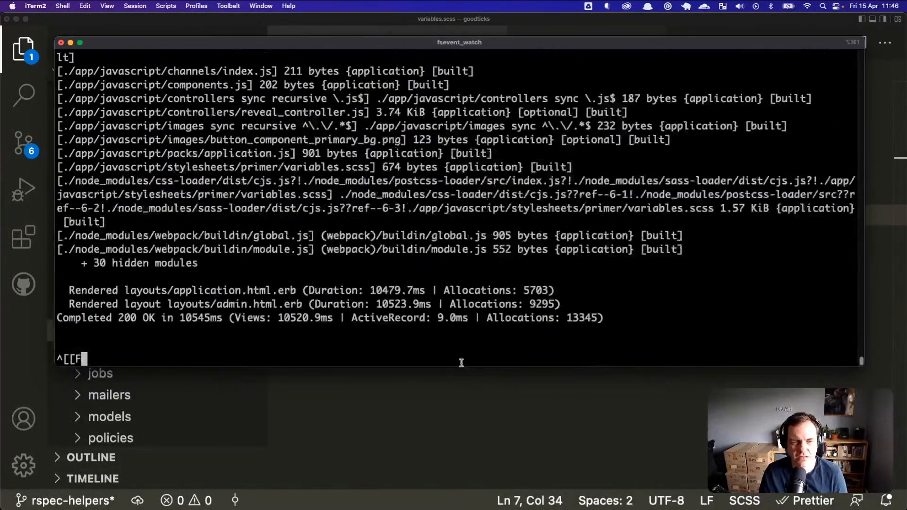
Step: Bring the Sketch Admin UI design showing the Save Event button to the front
key("super+Tab")
key("super+Tab")
left_click(423, 268)
key("super+Tab")
left_click(429, 260)
Step: Open the ButtonComponent/Primary symbol source from the Save Event button and select it
left_click(520, 328)
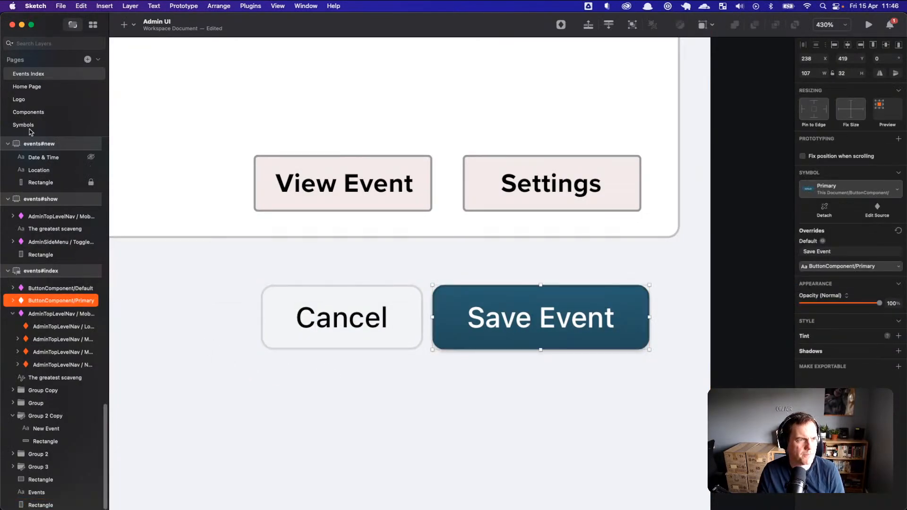
double_click(463, 289)
left_click(506, 238)
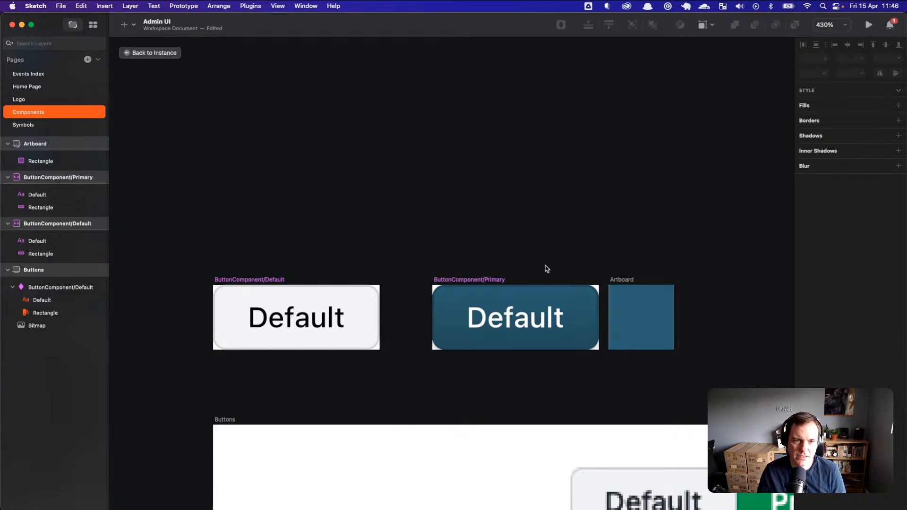
left_click(490, 282)
scroll(496, 214, "down", 3)
scroll(496, 214, "right", 4)
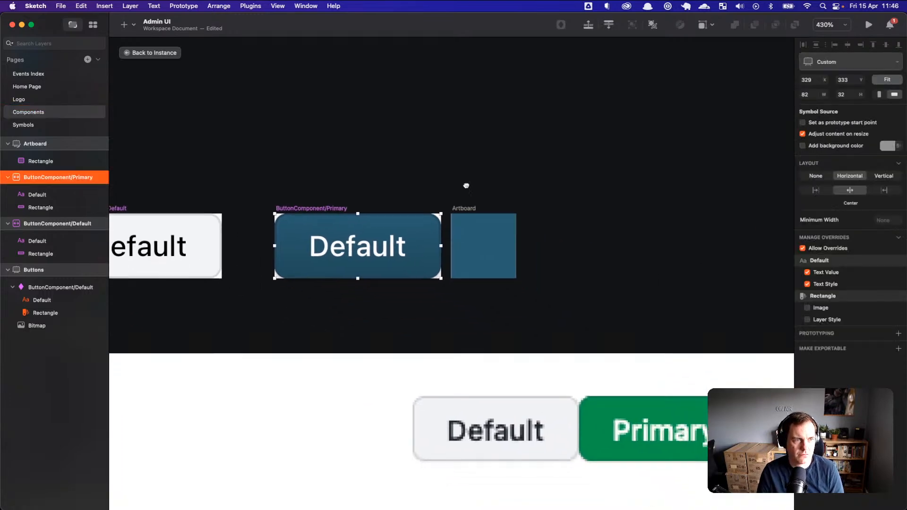
left_click(497, 233)
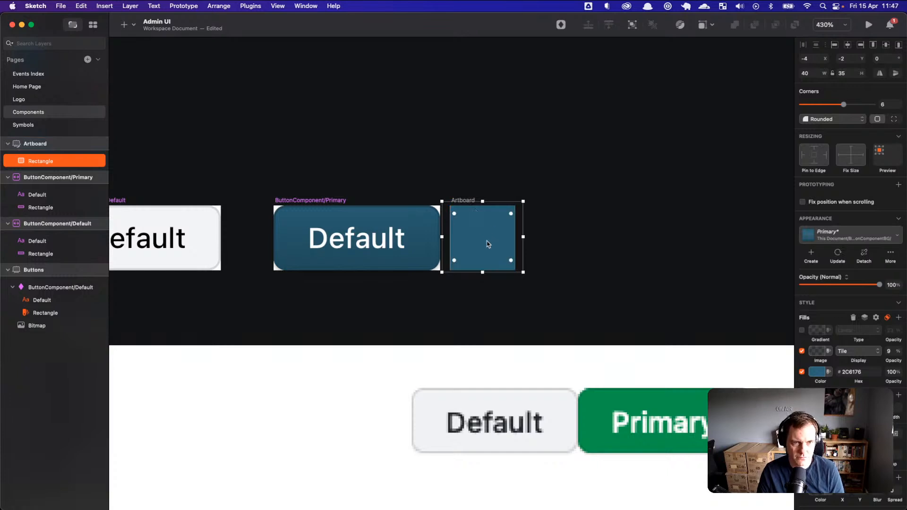
left_click(347, 199)
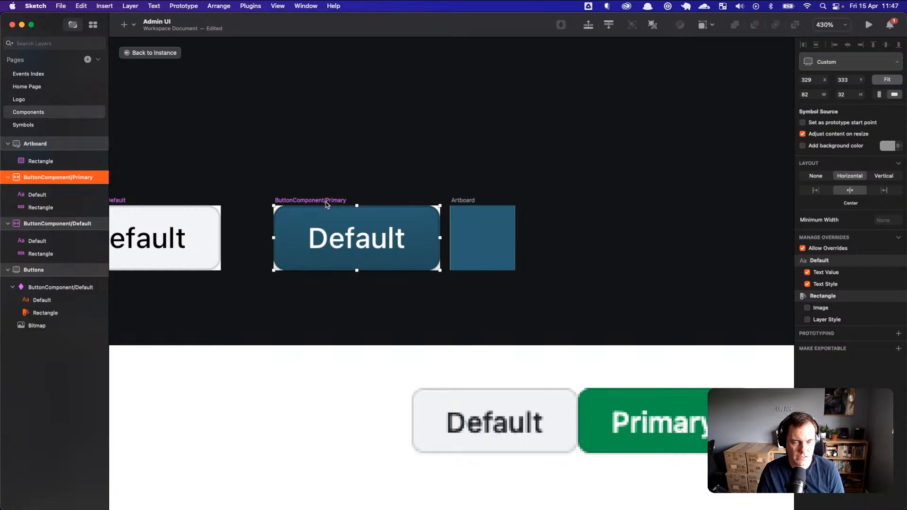
Step: Duplicate the symbol as ButtonComponent/Primary-Hover and move it 80 units left
key("super+d")
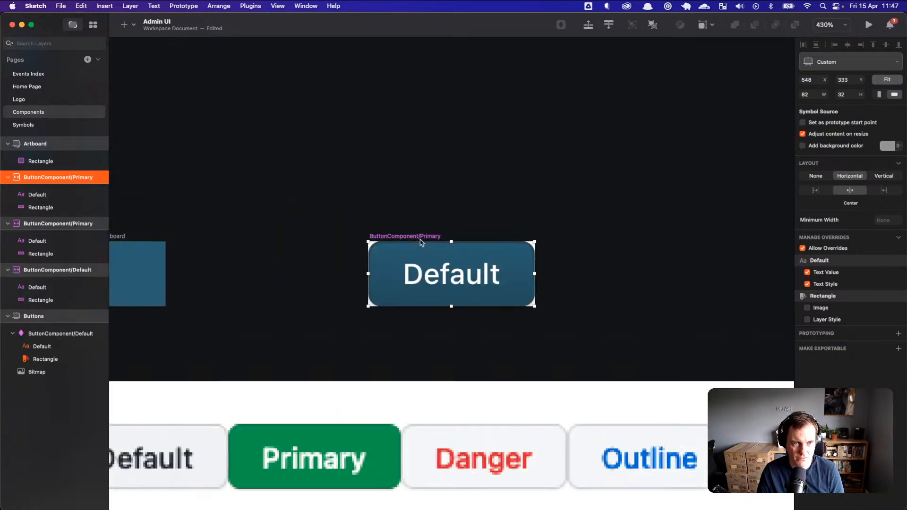
double_click(91, 177)
left_click(100, 176)
type("-Hover")
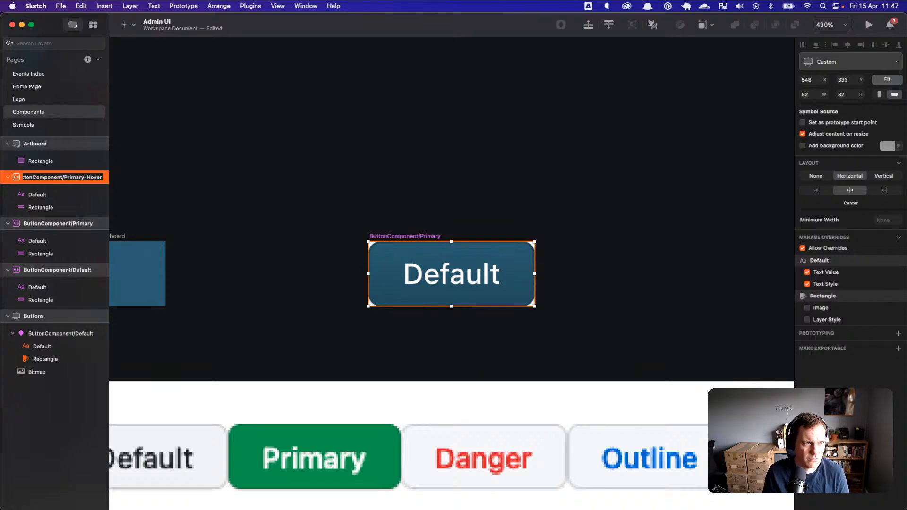
key("Return")
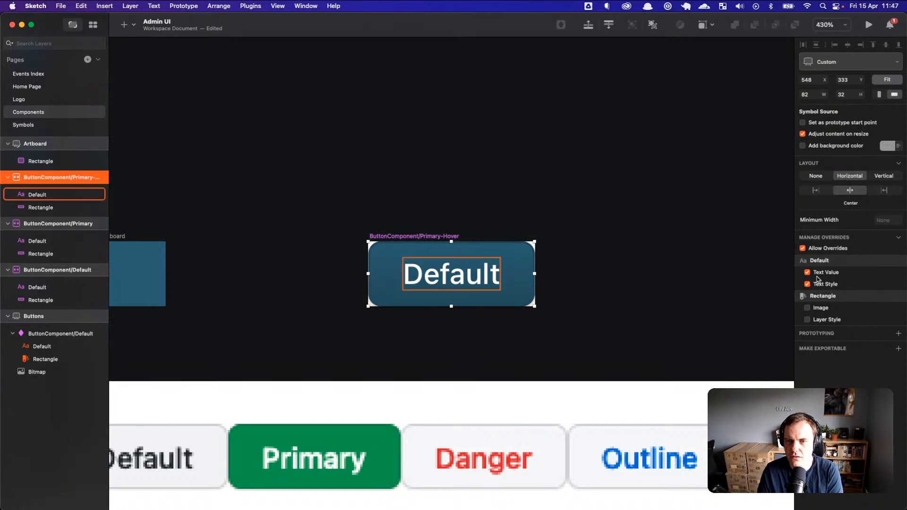
left_click_drag(401, 245, 239, 245)
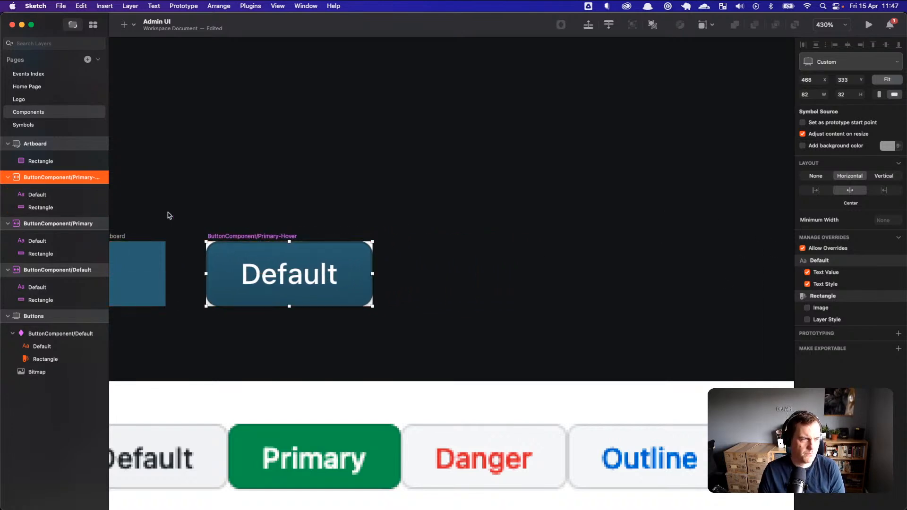
Step: Open the Primary-Hover background rectangle's fill and copy its hex 224D5E
left_click(52, 208)
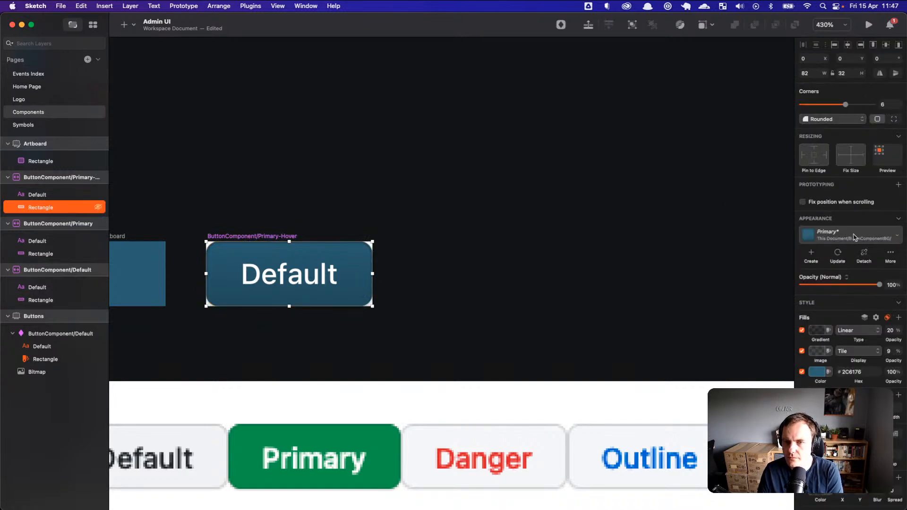
scroll(477, 245, "left", 5)
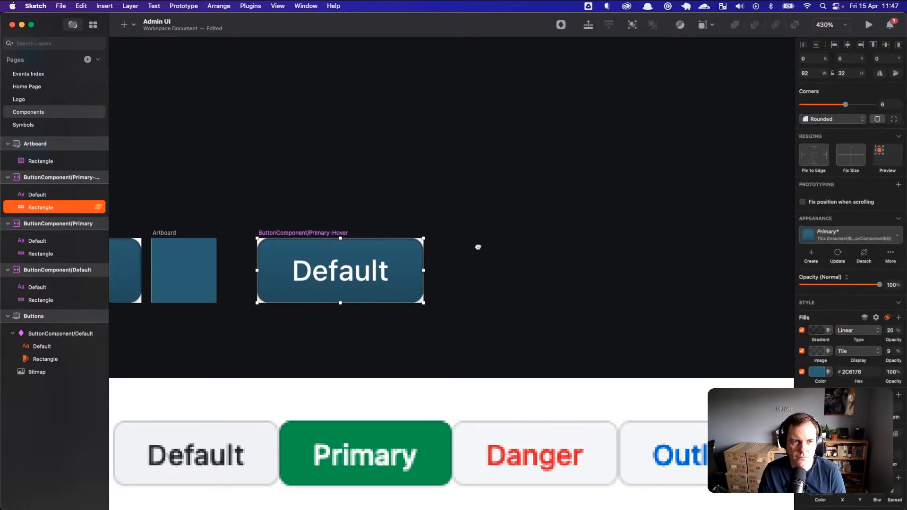
left_click(179, 243)
left_click(179, 242)
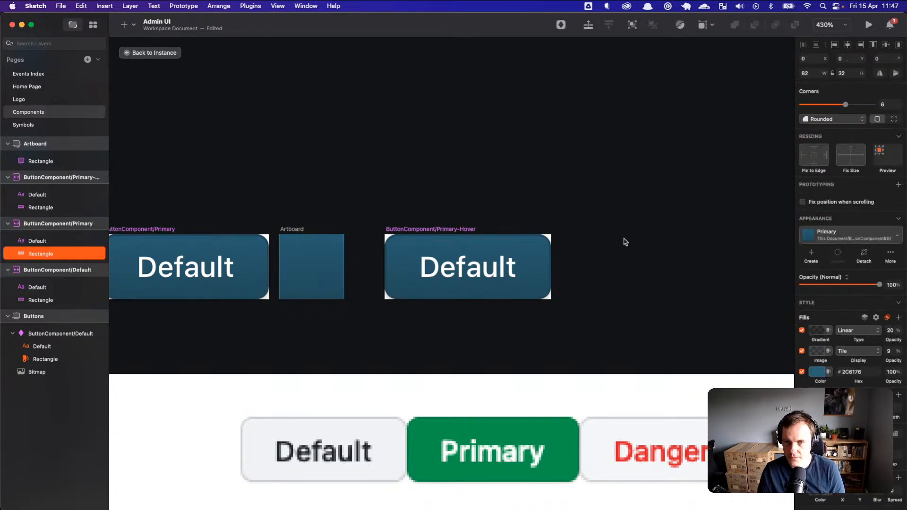
left_click(441, 242)
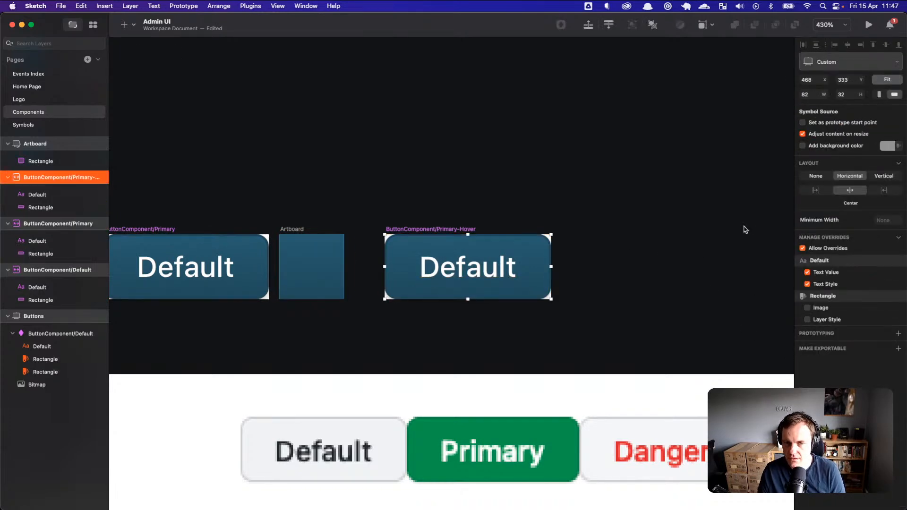
left_click(527, 252)
double_click(526, 252)
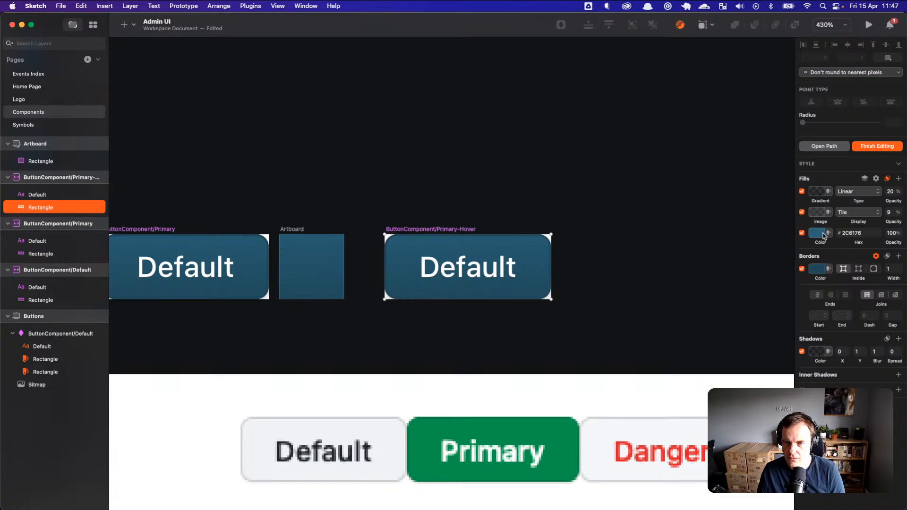
left_click(844, 233)
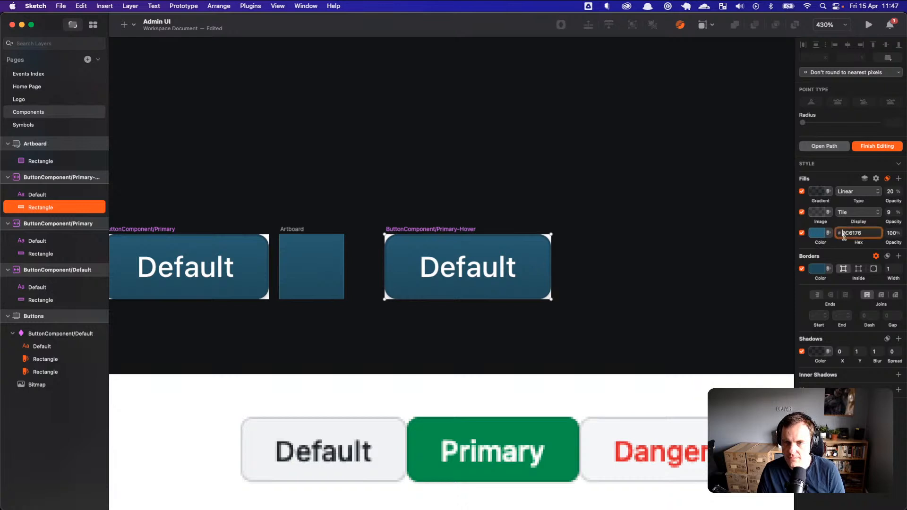
left_click(820, 233)
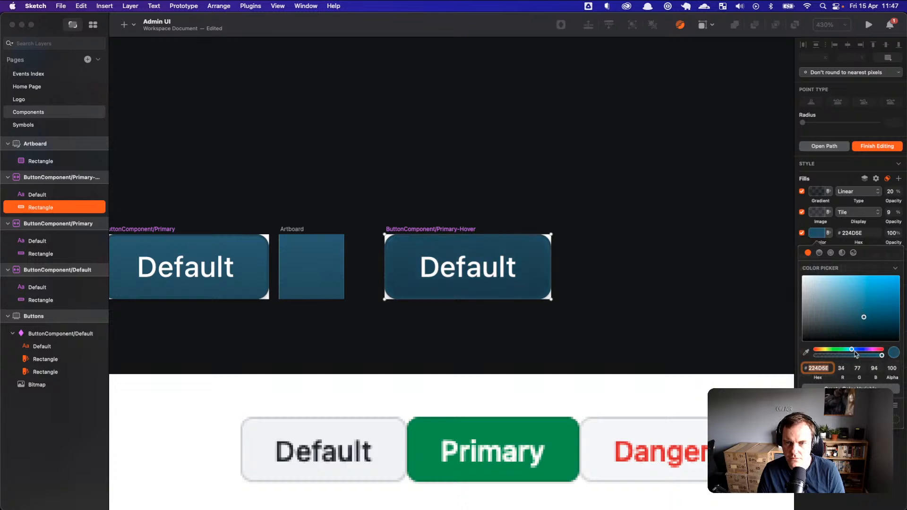
Step: Paste #224D5E as the --color-btn-primary-hover-bg value on line 7
key("super+Tab")
key("super+Tab")
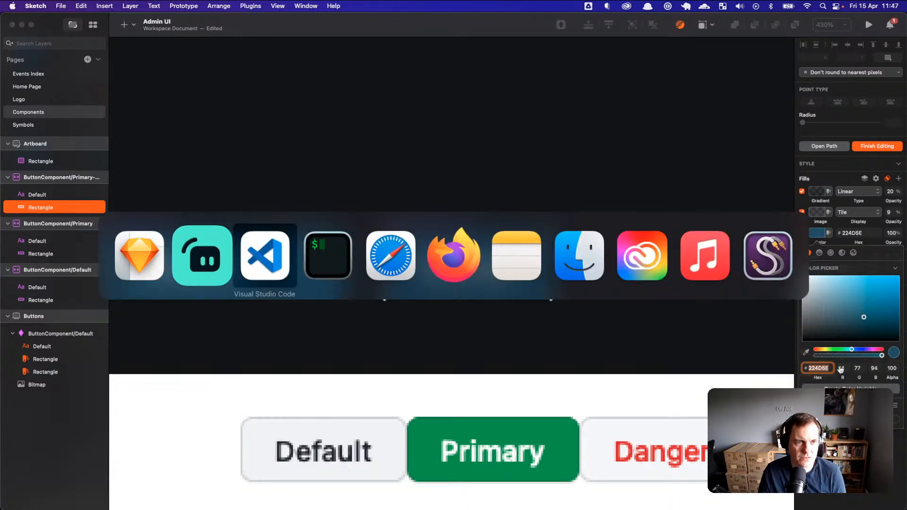
left_click(601, 216)
type("#;")
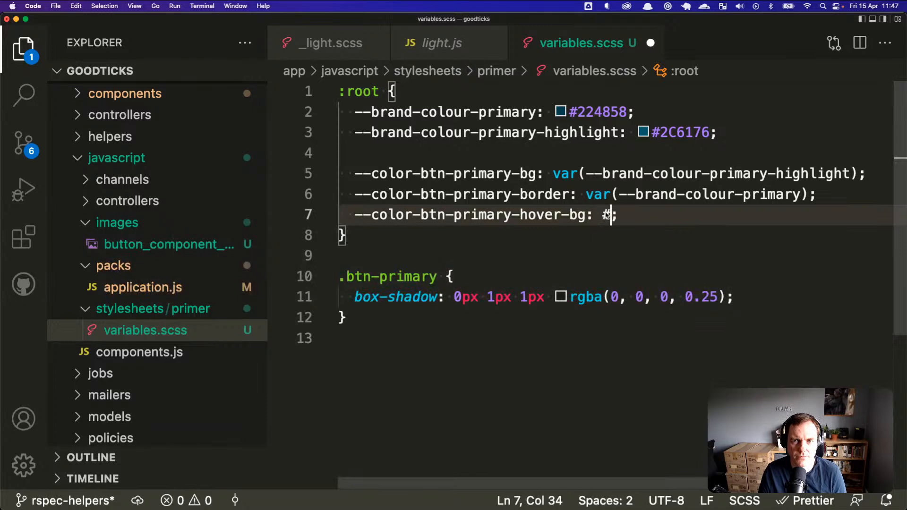
type("224D5E")
Step: Save variables.scss and reload the Goodticks events page in Firefox
key("super+s")
key("super+Tab")
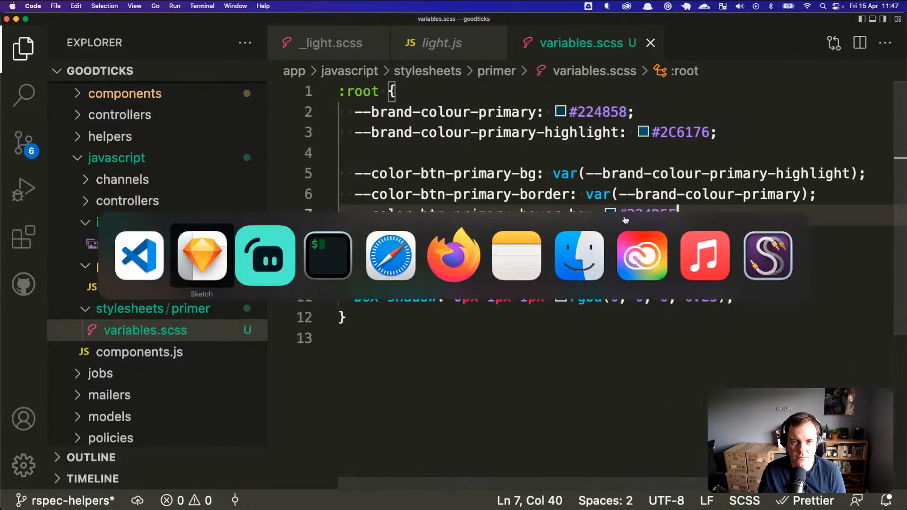
key("Escape")
key("super+Tab")
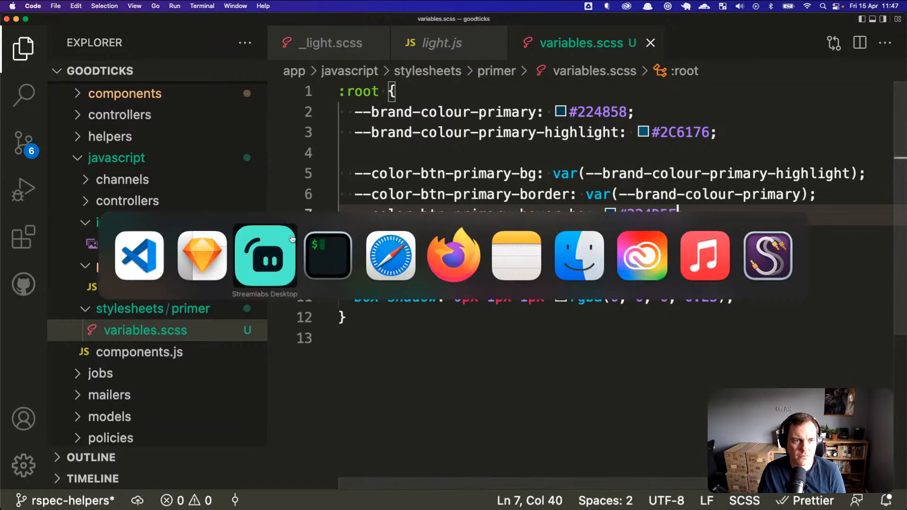
left_click(421, 251)
key("super+Tab")
left_click(452, 255)
key("super+r")
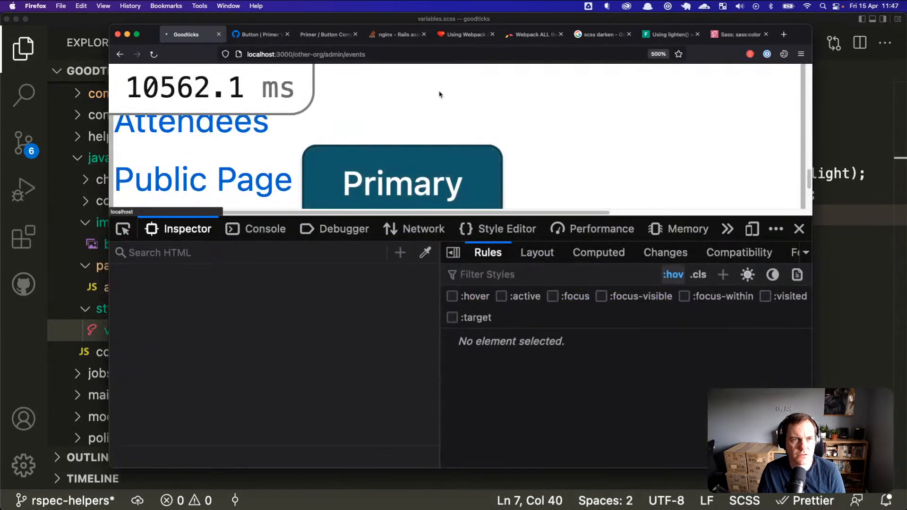
Step: Return to Firefox and preview the Primary button's new #224D5E hover colour
left_click(870, 127)
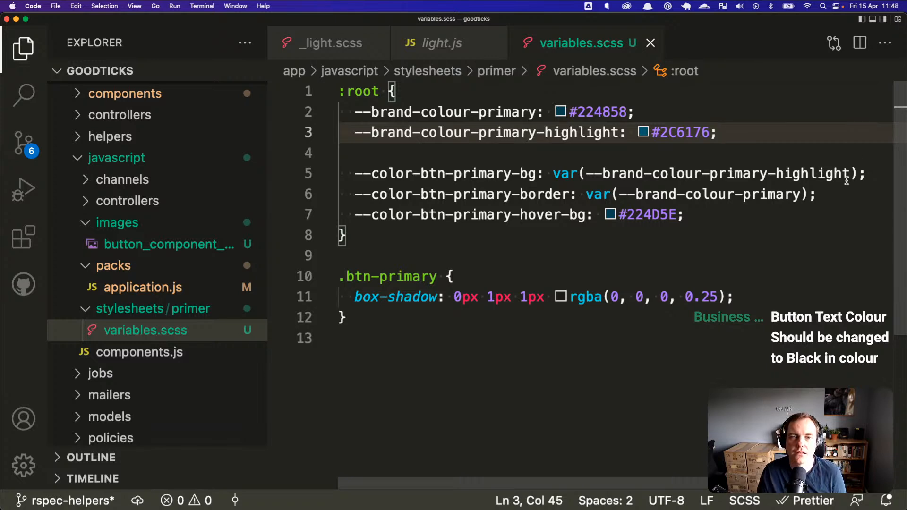
key("super+Tab")
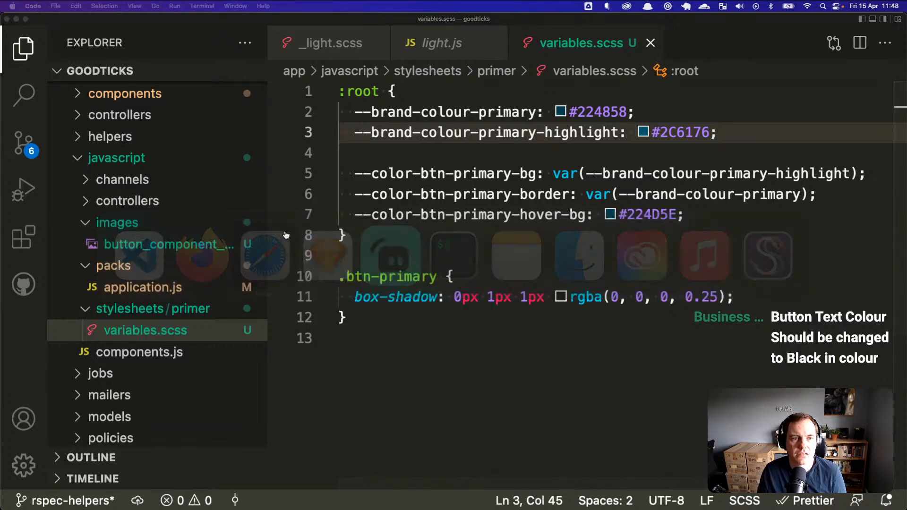
key("super+Tab")
left_click(286, 246)
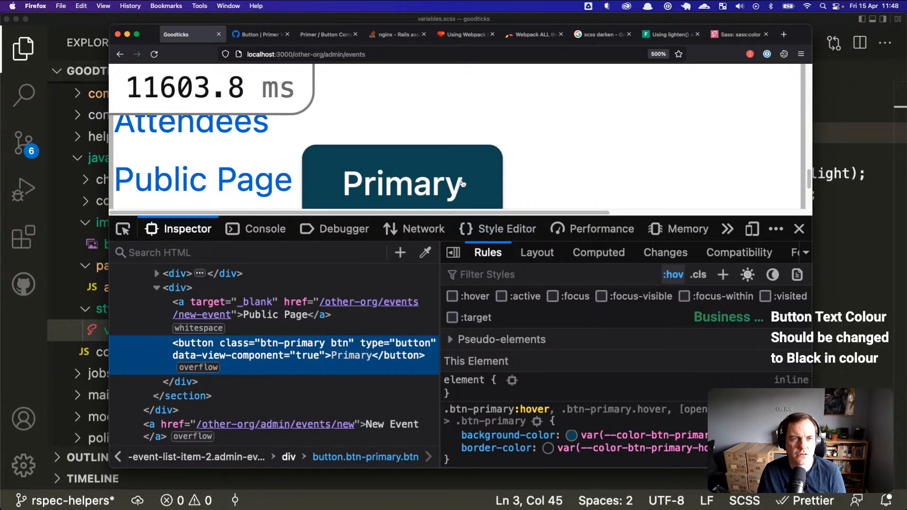
scroll(471, 186, "down", 1)
key("super+Tab")
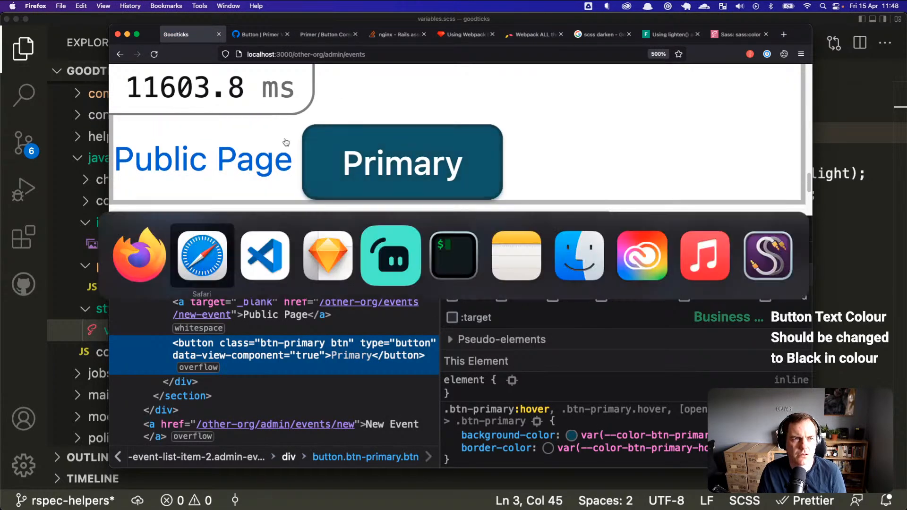
left_click(305, 254)
scroll(355, 330, "left", 5)
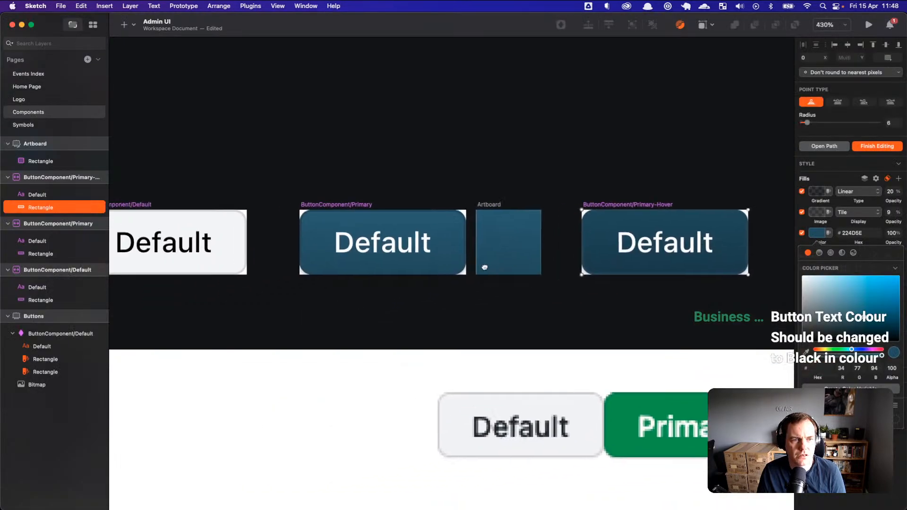
scroll(240, 248, "down", 2)
scroll(238, 250, "up", 4)
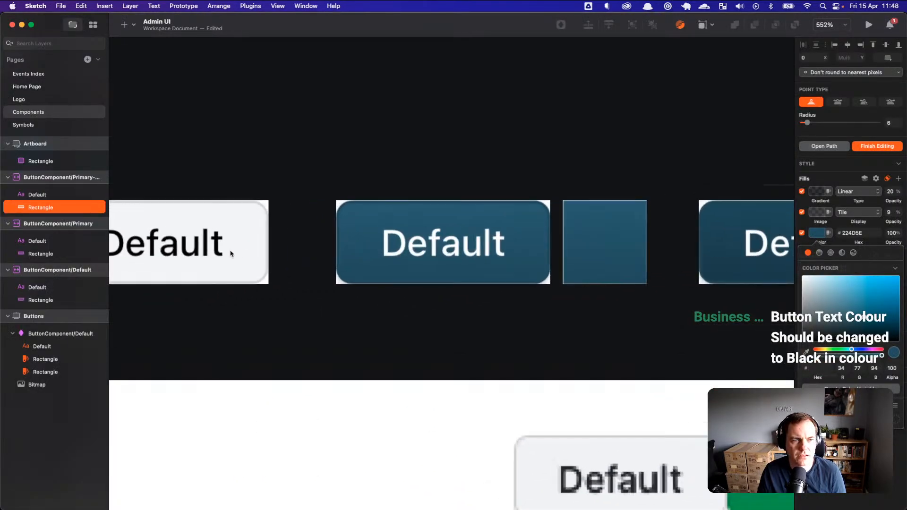
scroll(257, 249, "left", 2)
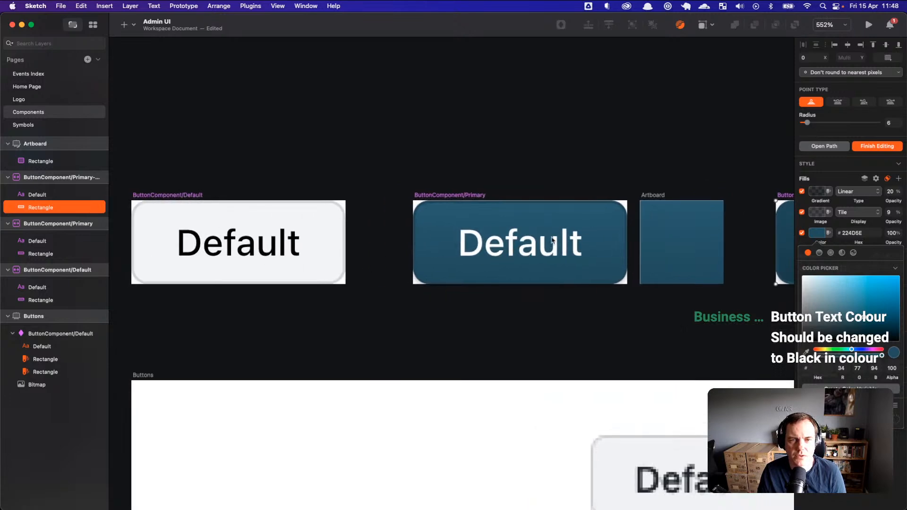
scroll(580, 282, "right", 10)
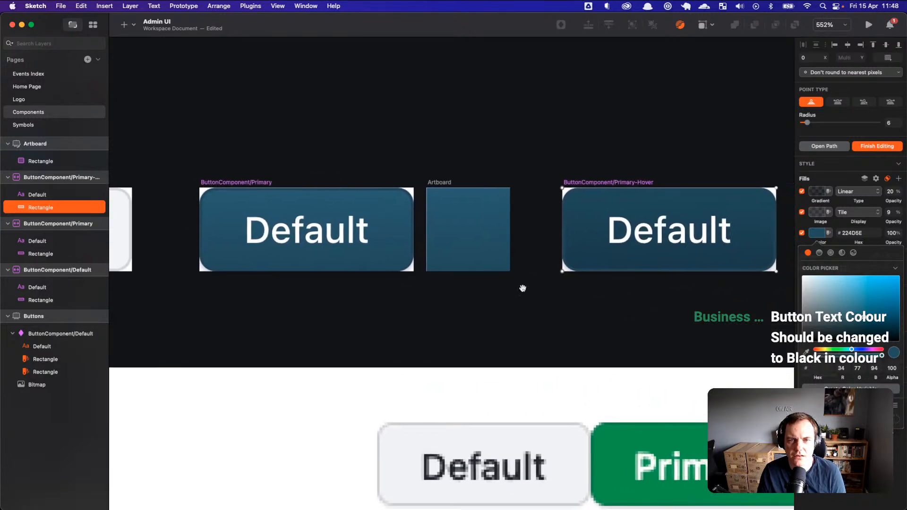
key("super+Tab")
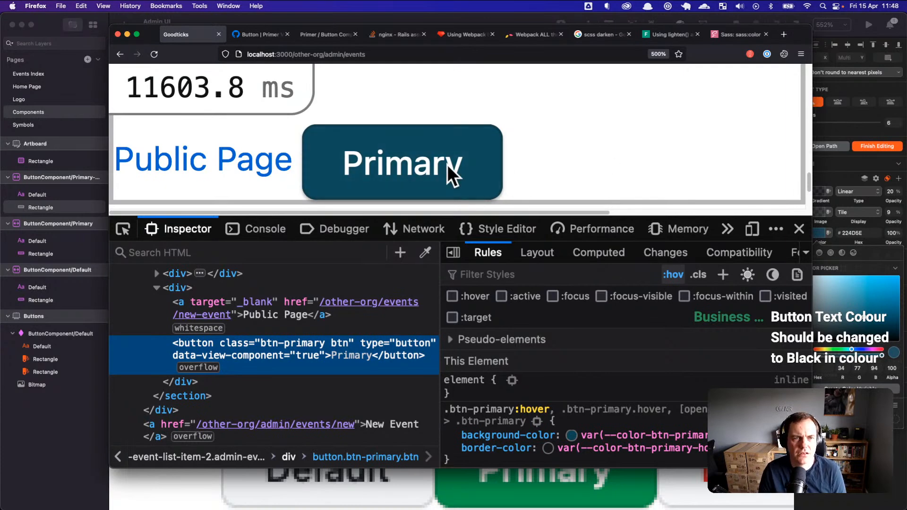
key("super+Tab")
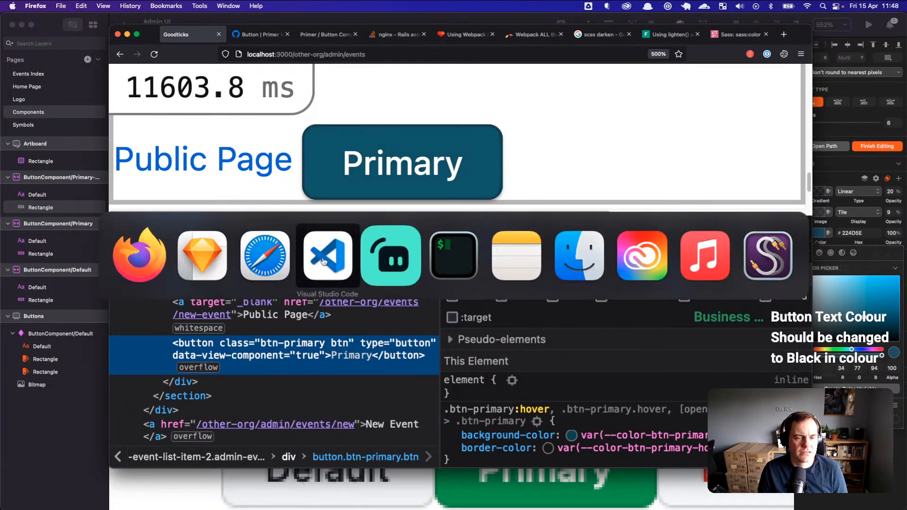
key("Escape")
right_click(463, 163)
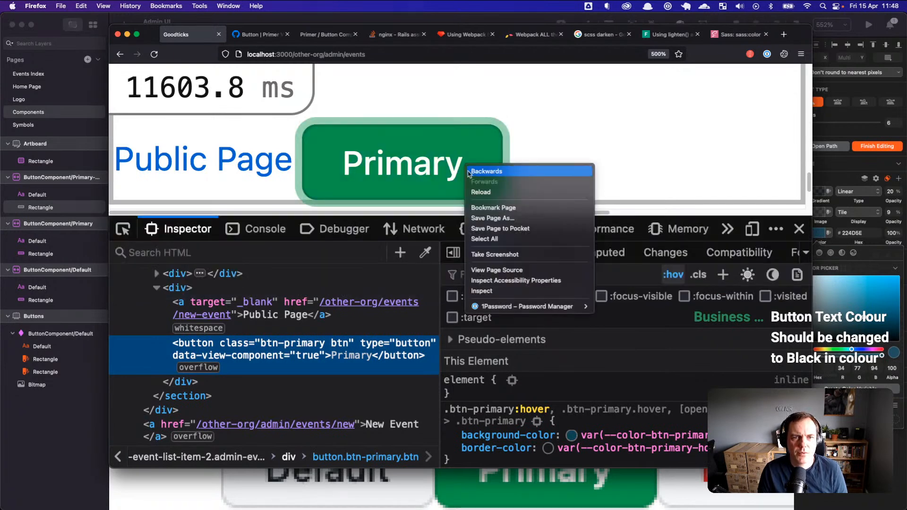
left_click(505, 290)
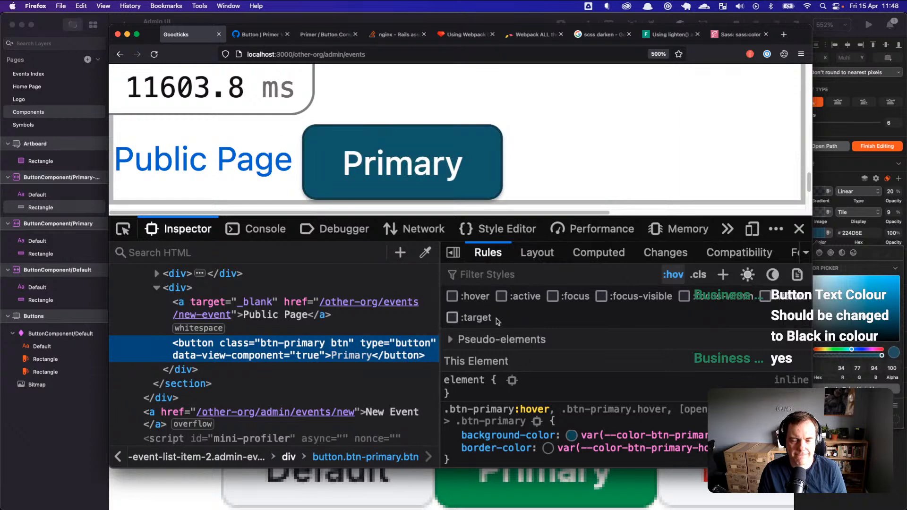
Step: Search Google for 'css gradient creator' and open the cssgradient.io result
left_click(783, 36)
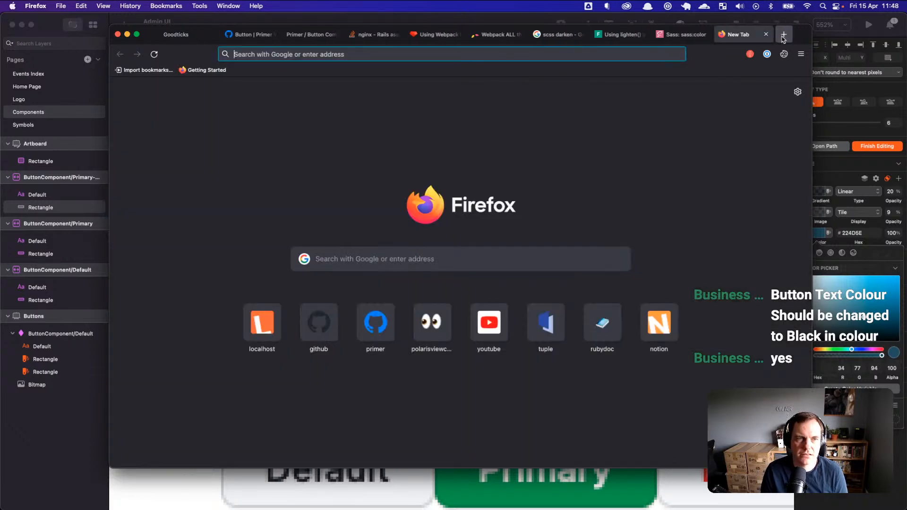
type("css gradie")
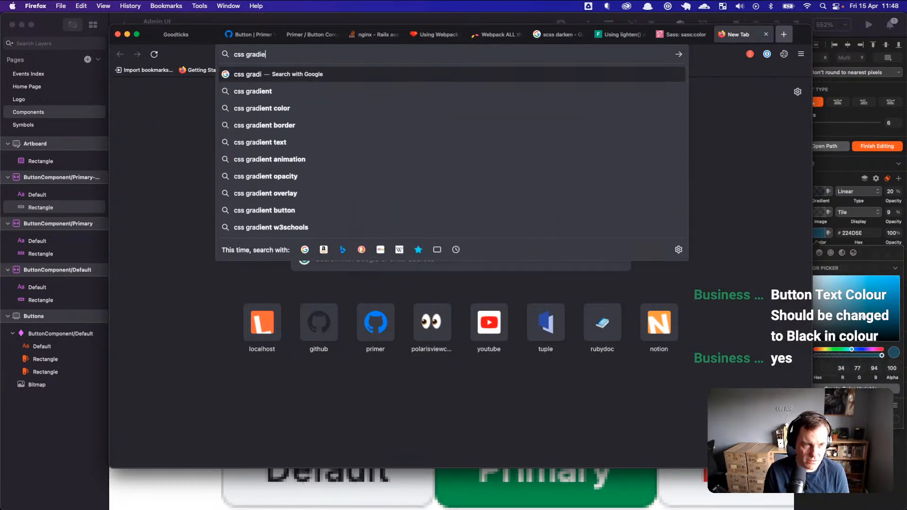
type("nt creator")
key("Return")
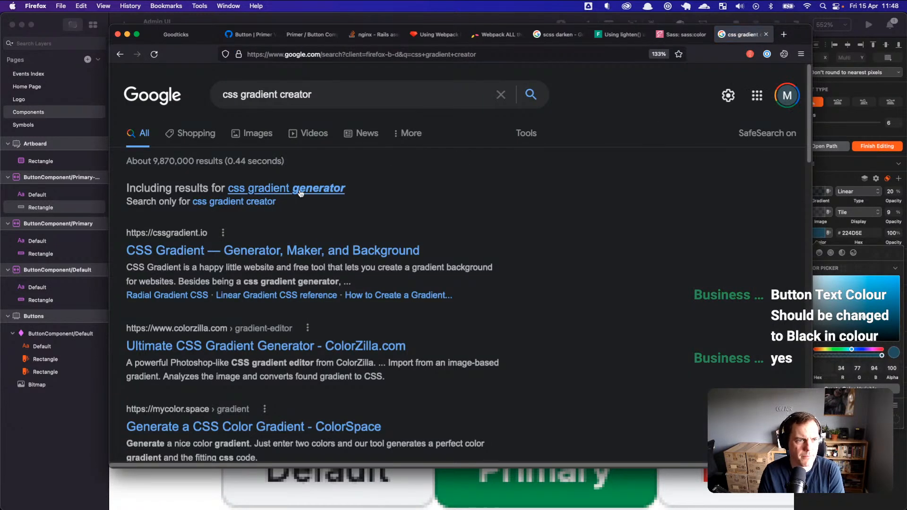
left_click(311, 255)
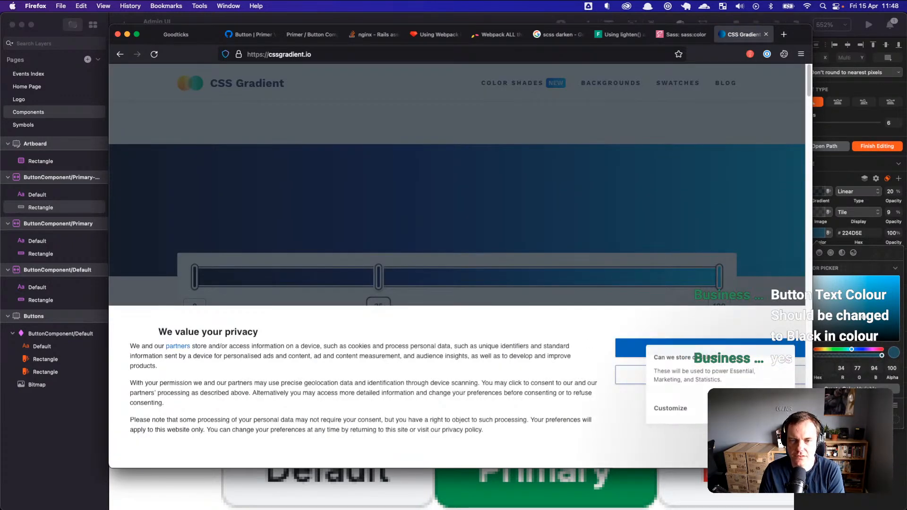
Step: Accept cookies, remove the middle stop, make the end stop black and the start fully transparent
left_click(703, 351)
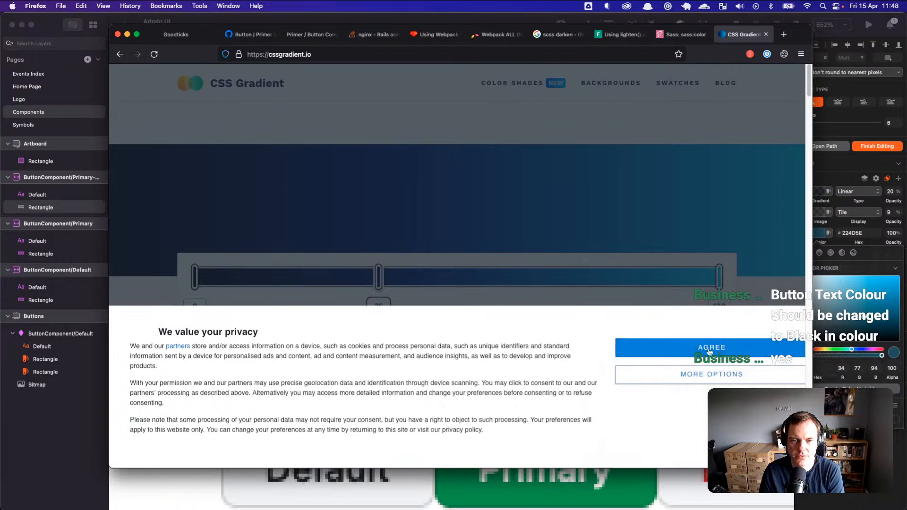
left_click_drag(206, 338, 187, 321)
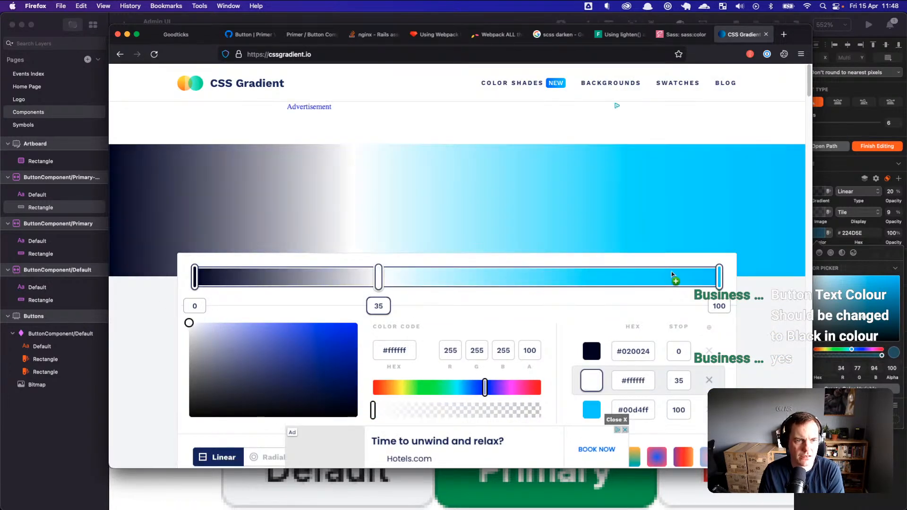
left_click_drag(198, 409, 178, 422)
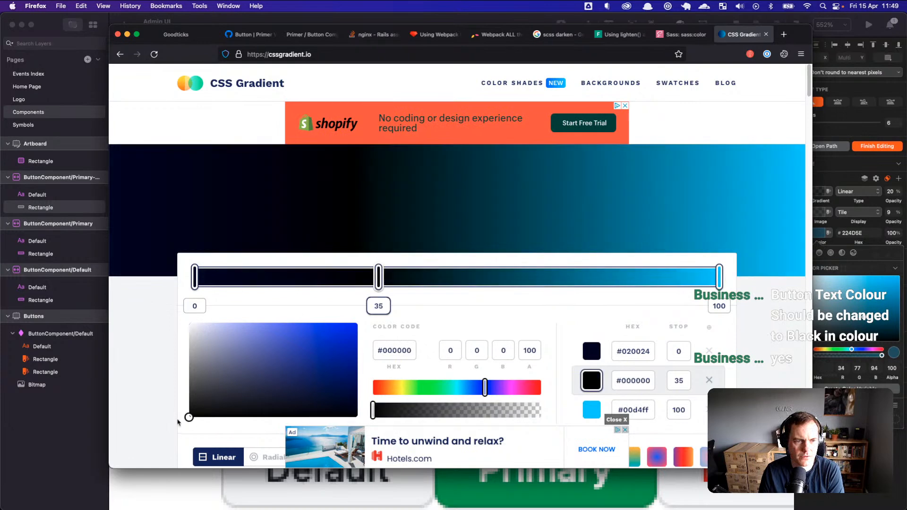
left_click_drag(380, 280, 407, 391)
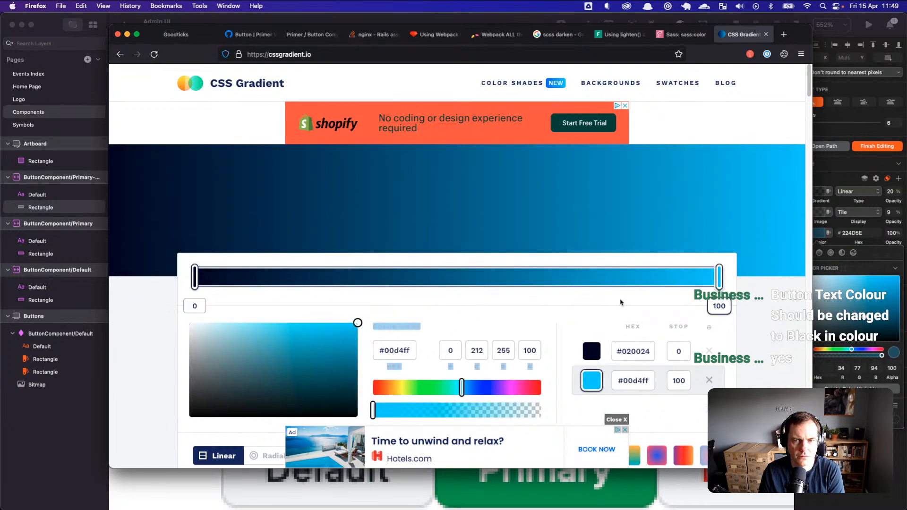
left_click_drag(192, 411, 125, 466)
left_click(195, 277)
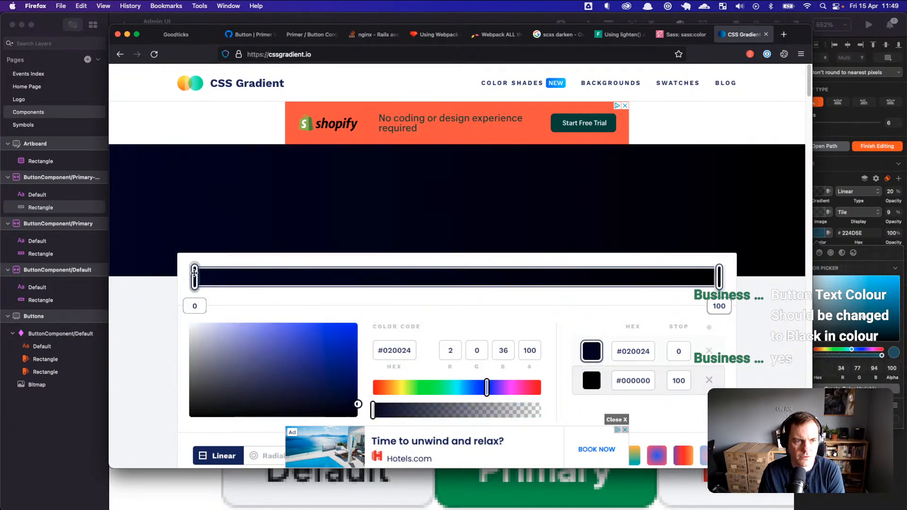
left_click_drag(373, 410, 558, 424)
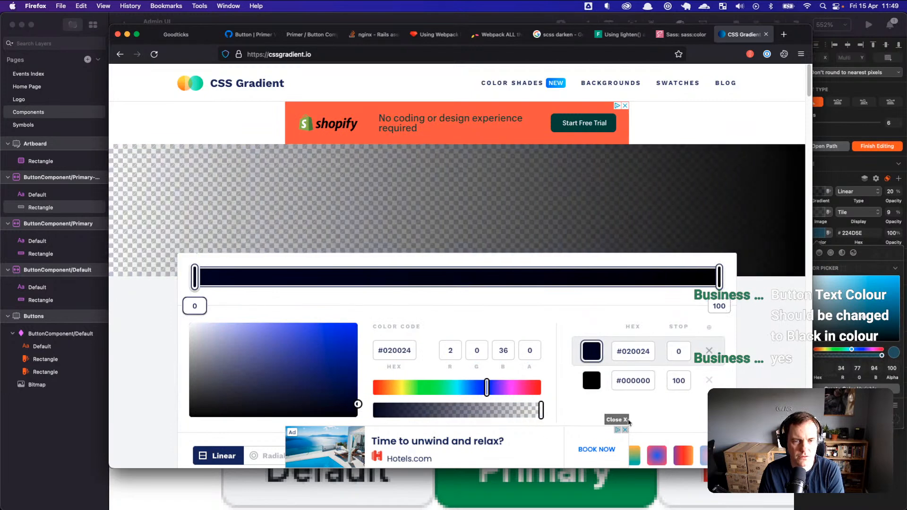
Step: Set the gradient angle to 180° and make the black end stop nearly transparent
scroll(633, 354, "down", 3)
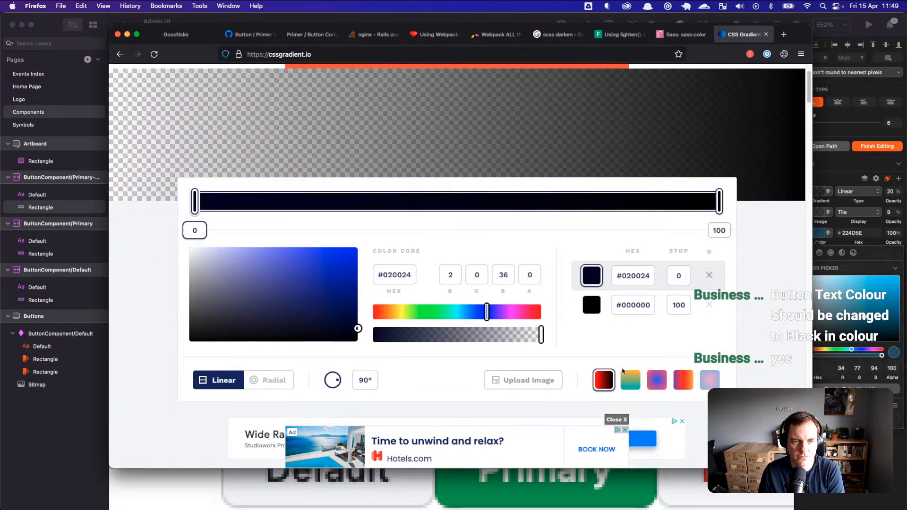
left_click_drag(336, 381, 333, 387)
left_click(363, 381)
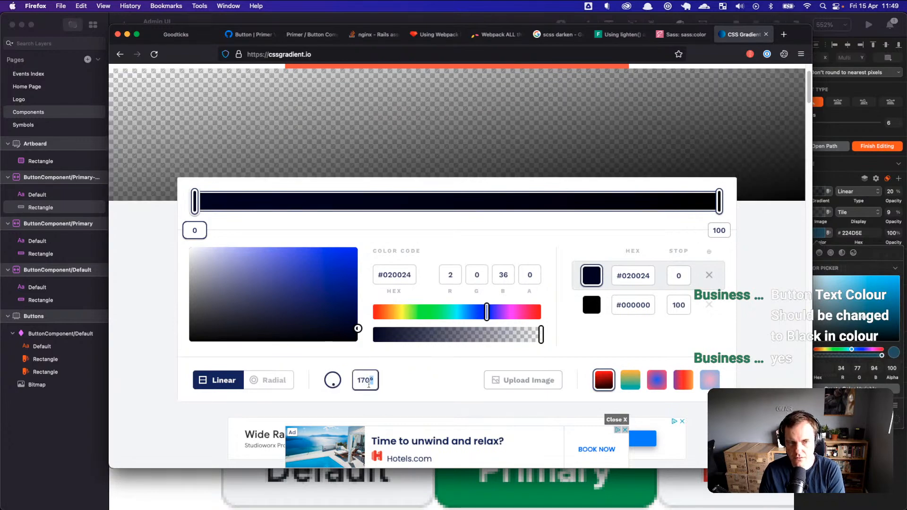
type("08")
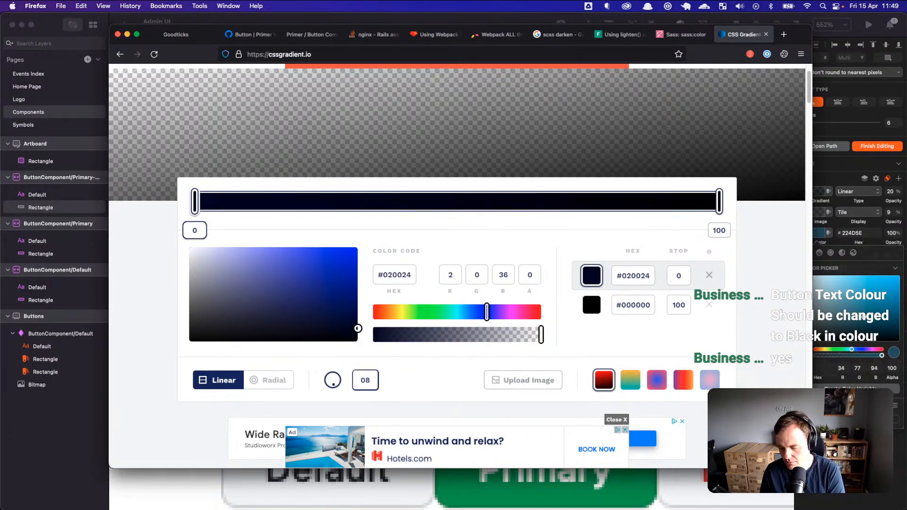
type("180")
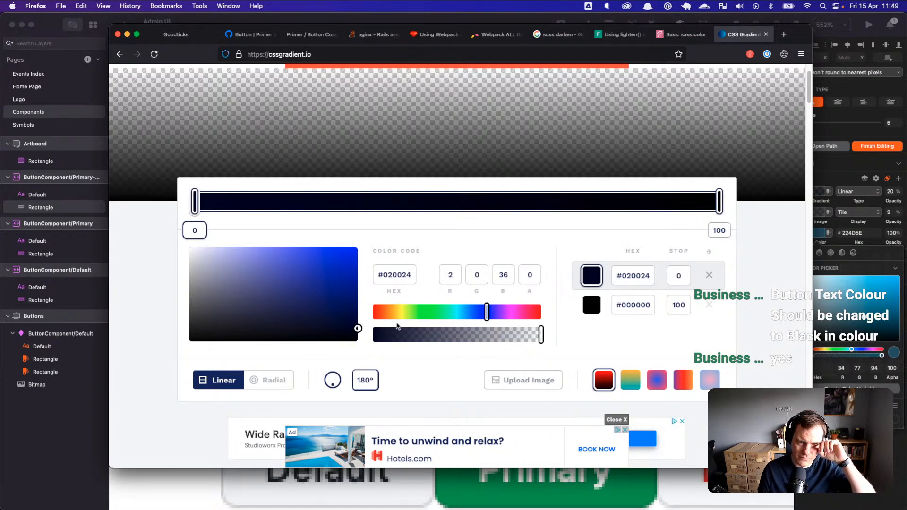
mouse_move(194, 202)
left_mouse_down()
mouse_move(350, 202)
mouse_move(176, 201)
mouse_move(355, 203)
mouse_move(183, 204)
left_mouse_up()
mouse_move(722, 202)
left_mouse_down()
mouse_move(660, 201)
mouse_move(721, 204)
left_mouse_up()
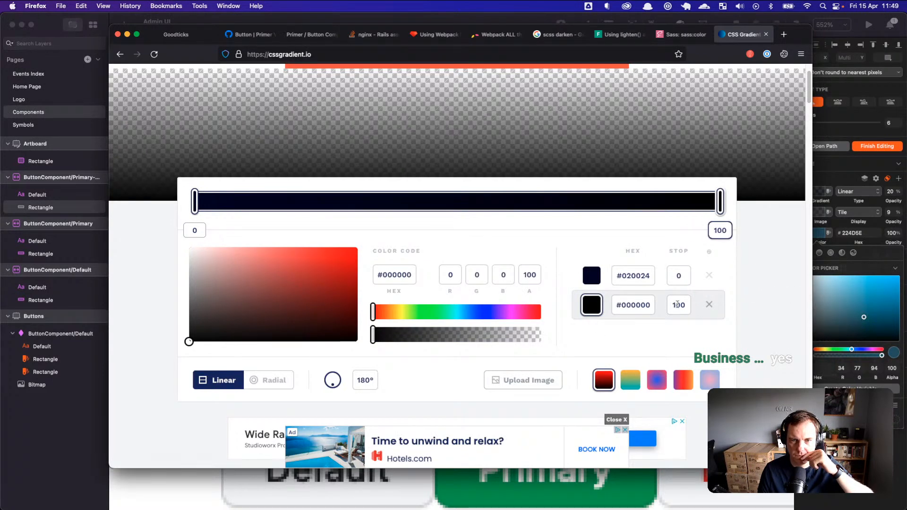
left_click_drag(378, 339, 534, 338)
Step: Copy the generated linear-gradient(180deg, …) background CSS line
scroll(543, 343, "down", 5)
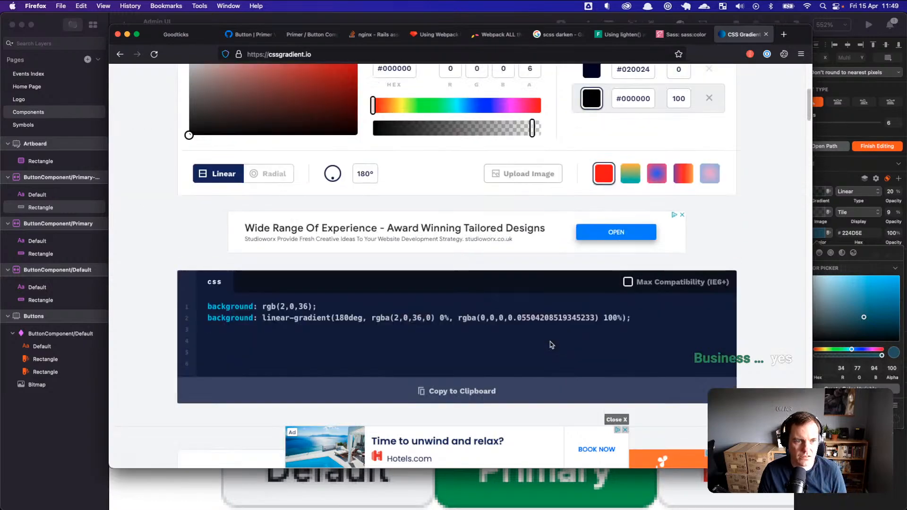
left_click_drag(629, 298, 211, 299)
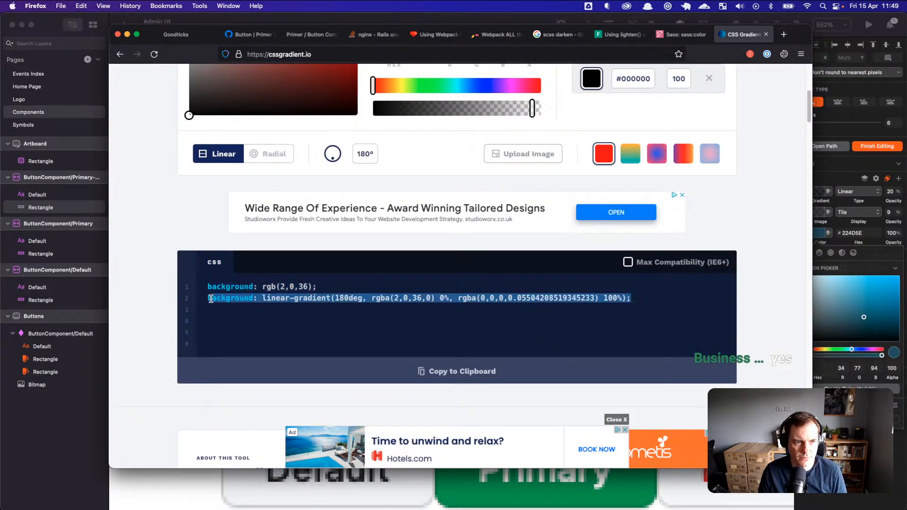
key("super+c")
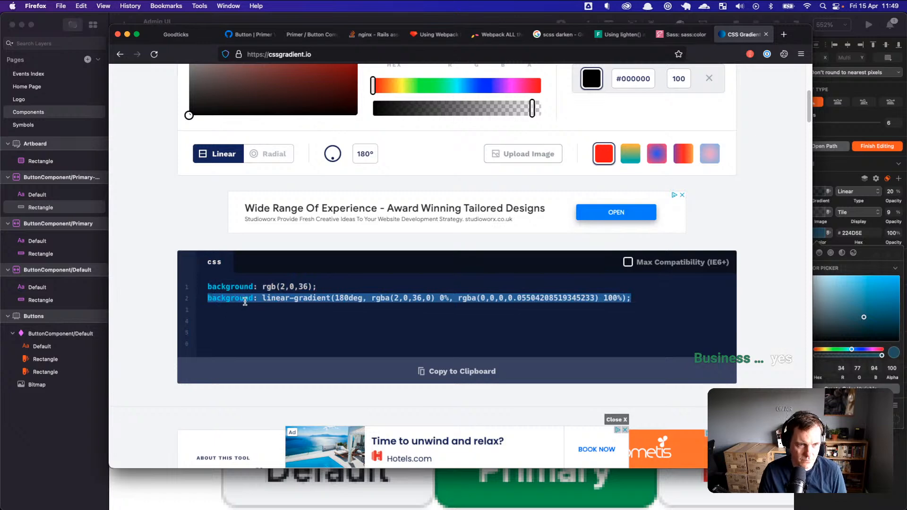
key("super+Tab")
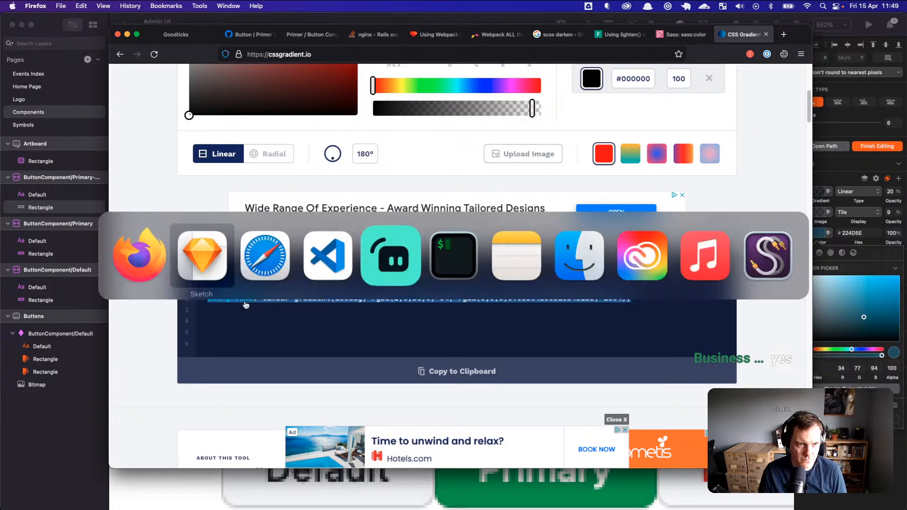
Step: Paste the gradient background on a new line after the box-shadow in .btn-primary
left_click(333, 259)
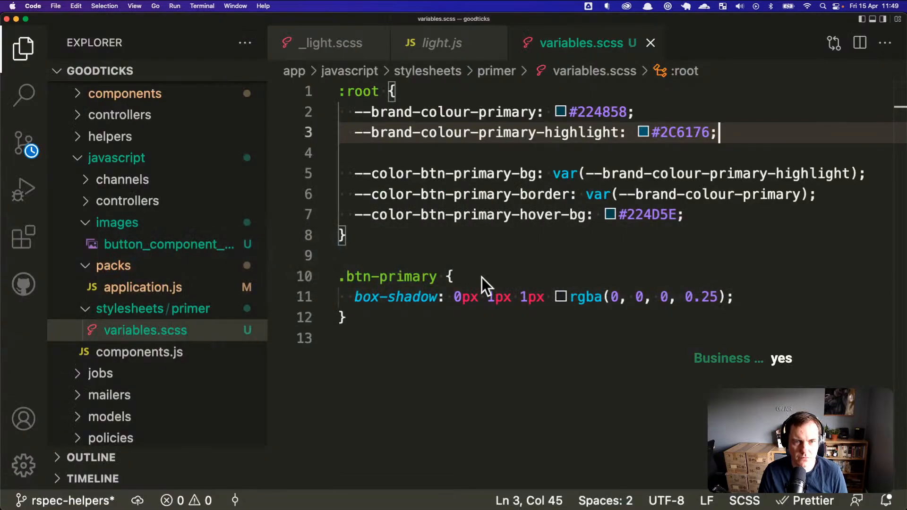
left_click(489, 301)
key("super+Right")
key("Return")
key("super+v")
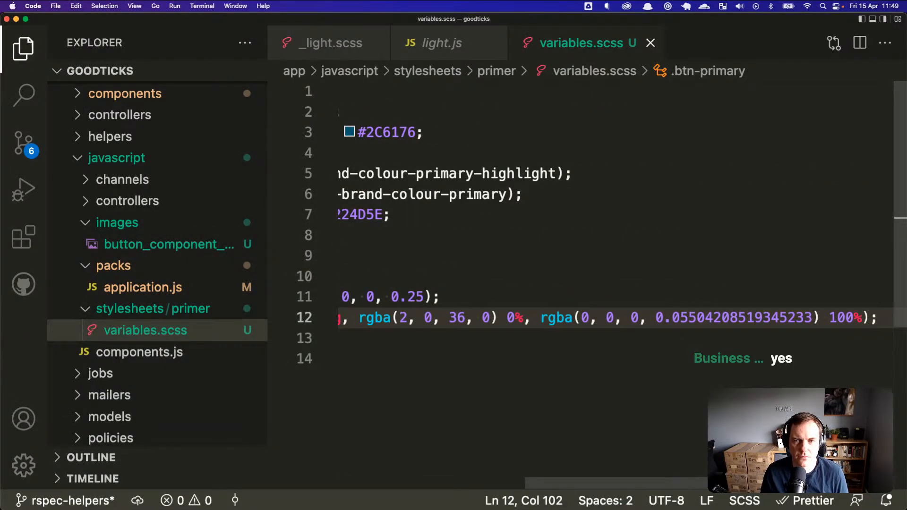
key("super+Left")
Step: Reload the Goodticks page in Firefox and inspect the Primary button's styles
key("super+Tab")
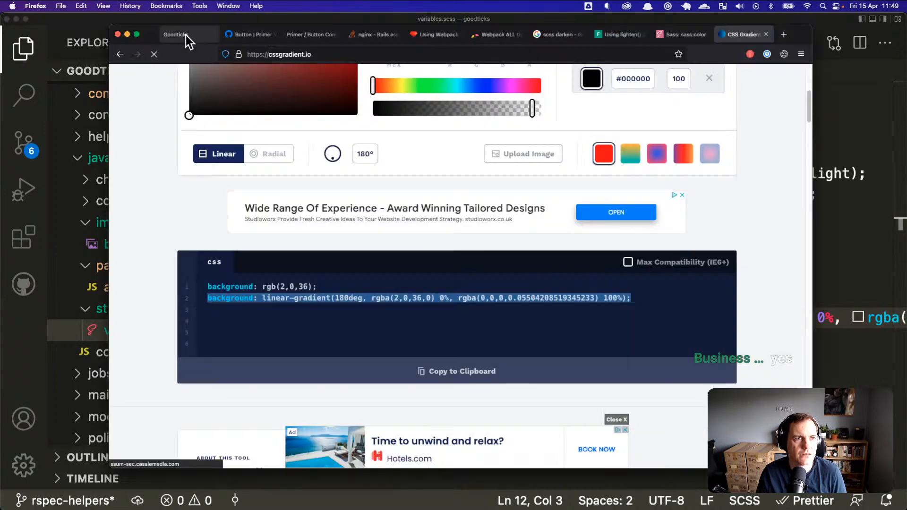
left_click(186, 35)
left_click(155, 54)
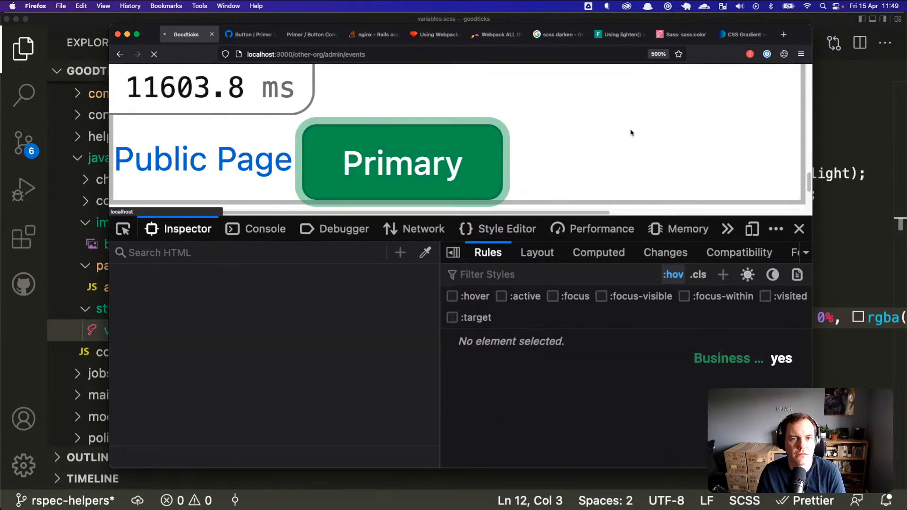
left_click(835, 204)
left_click(751, 215)
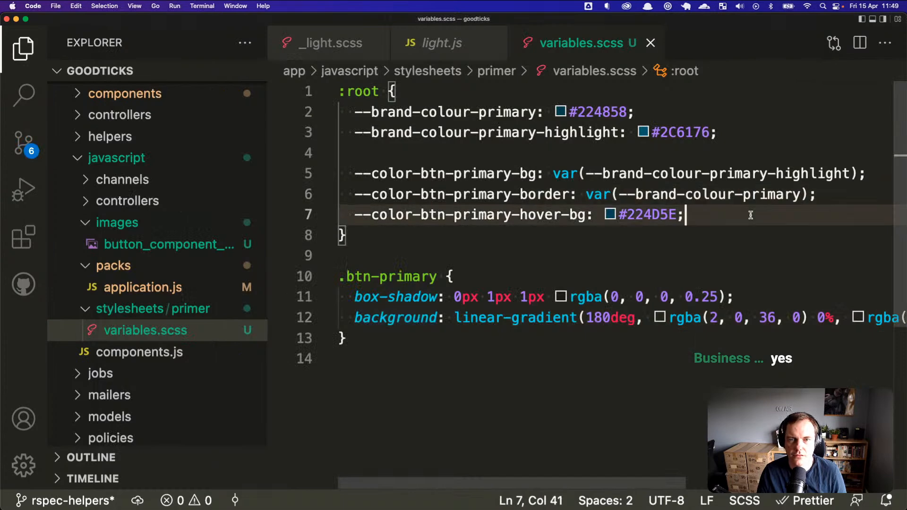
key("super+Tab")
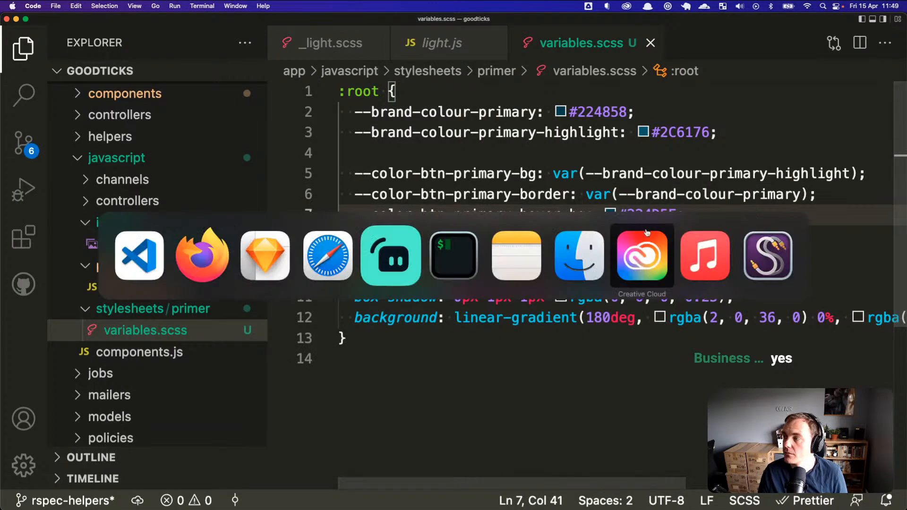
left_click(202, 255)
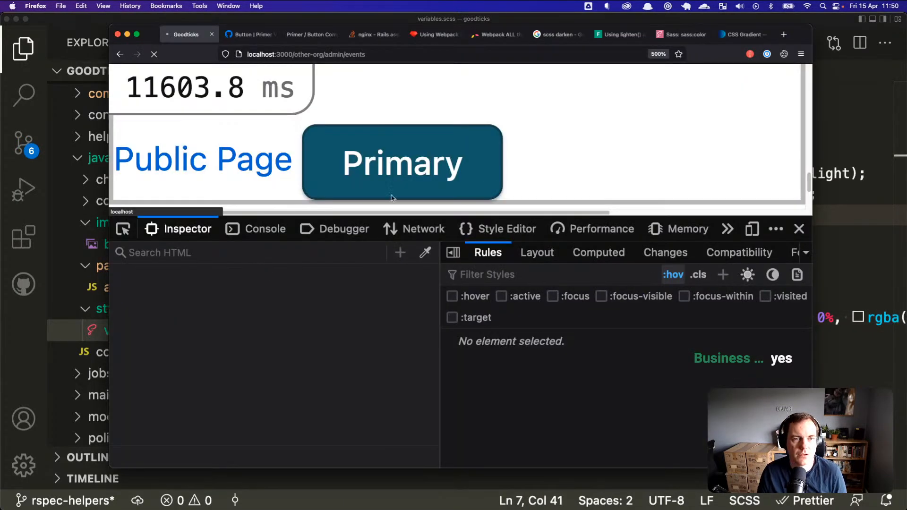
right_click(439, 170)
left_click(480, 291)
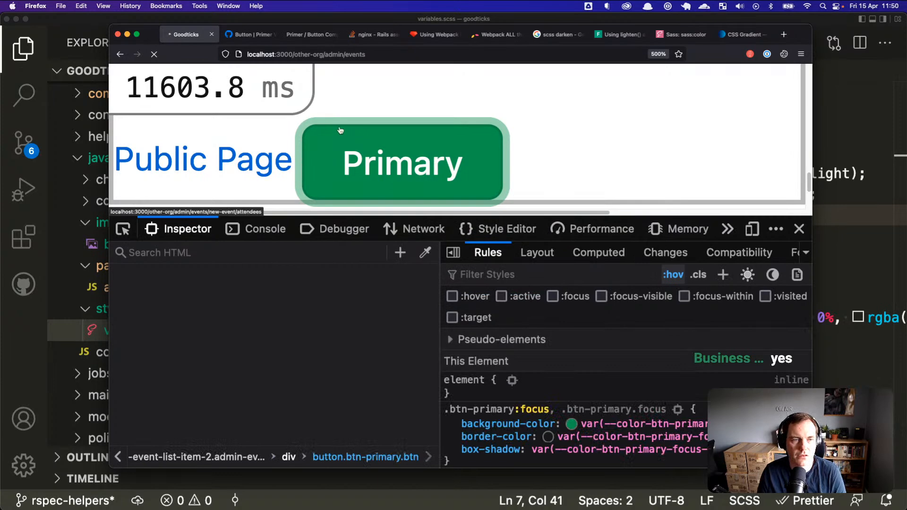
key("super+Tab")
key("super+Tab")
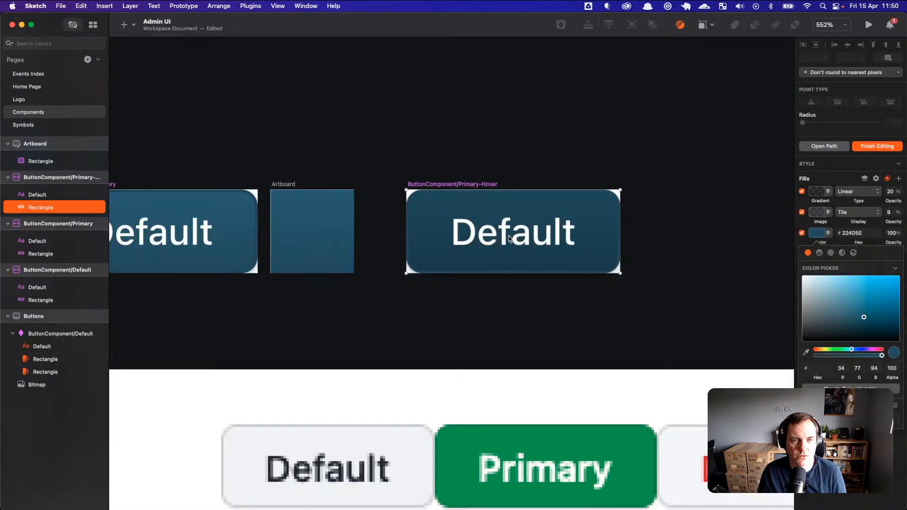
key("Escape")
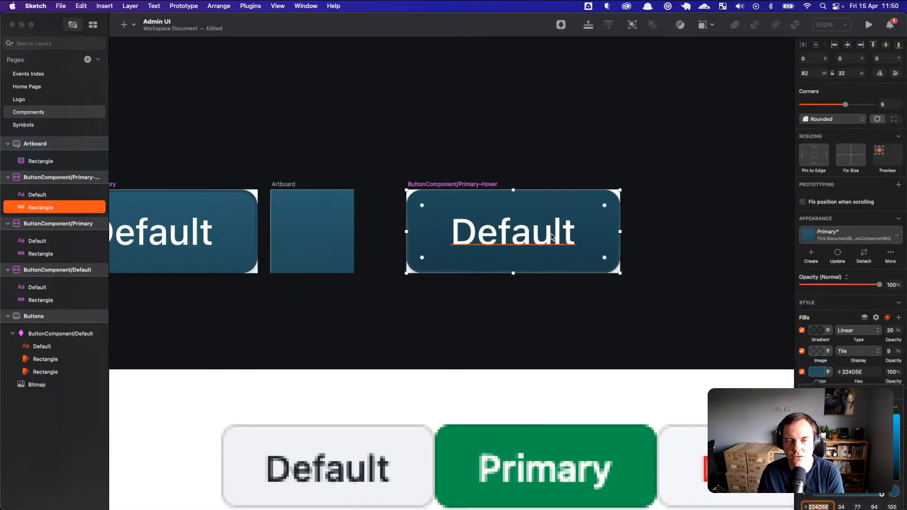
left_click(552, 236)
key("Return")
key("Escape")
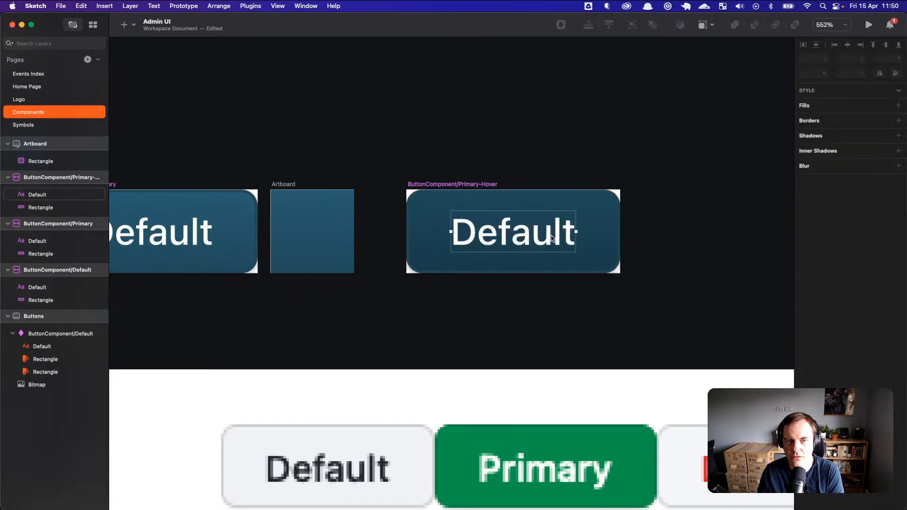
left_click(888, 285)
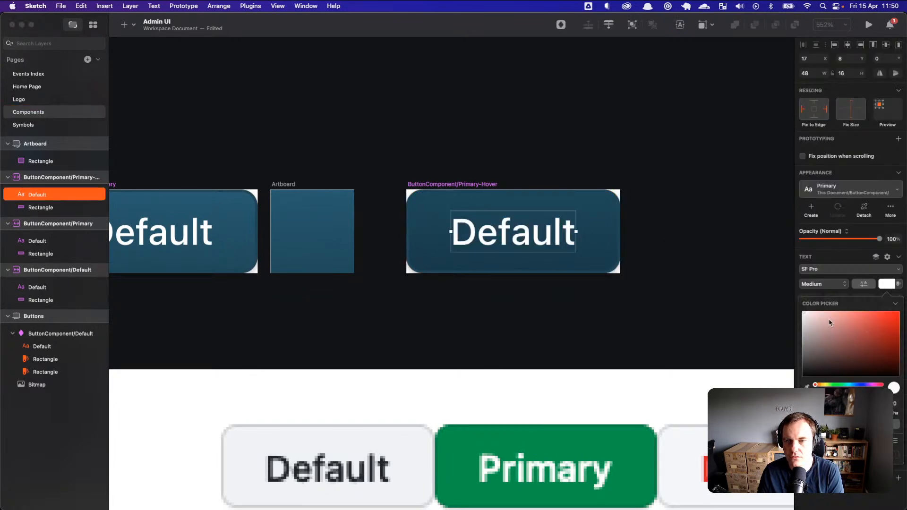
left_click_drag(809, 360, 803, 376)
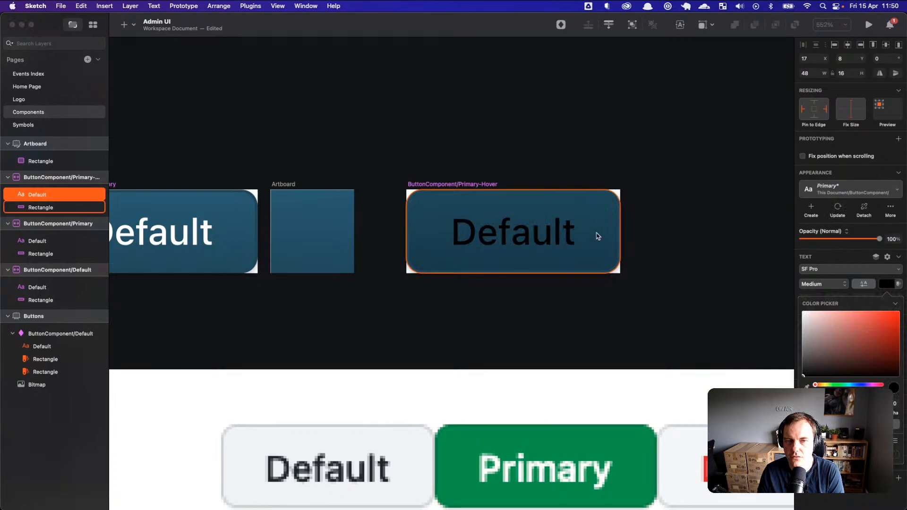
left_click(562, 248)
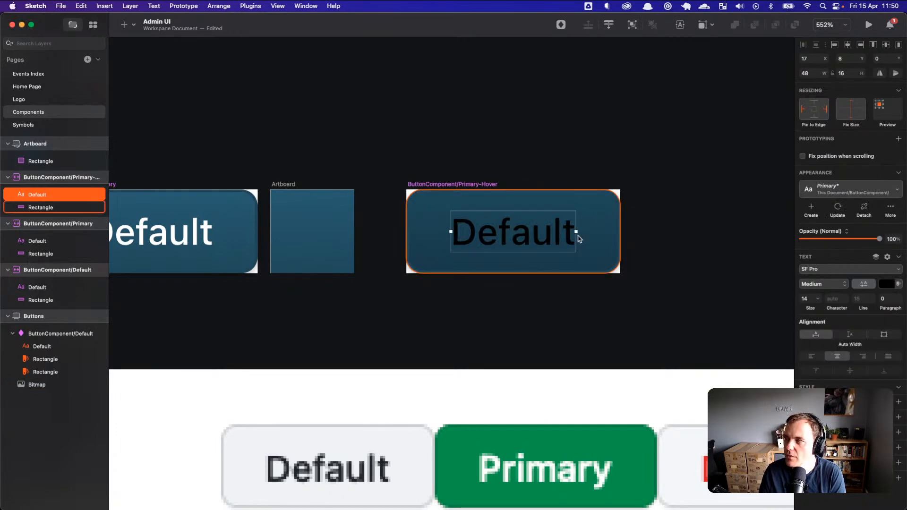
left_click(664, 237)
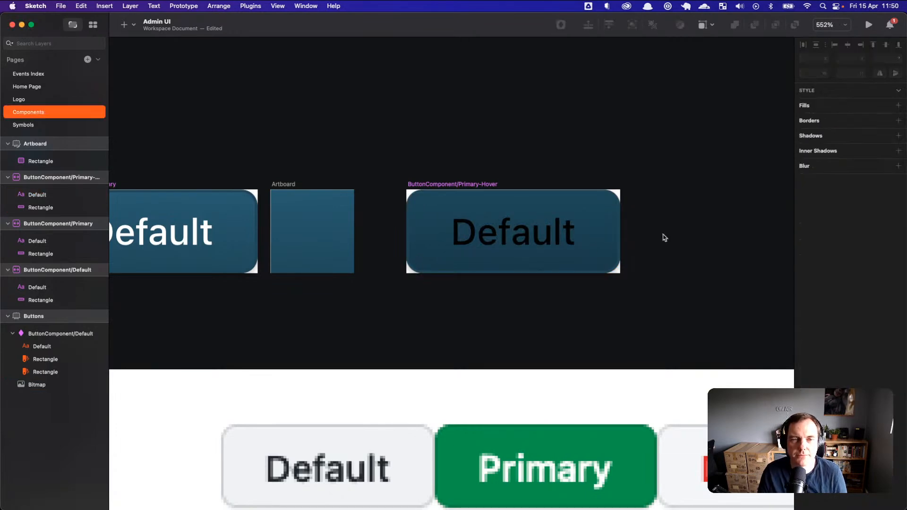
key("super+z")
left_click(497, 304)
left_click_drag(467, 297, 577, 263)
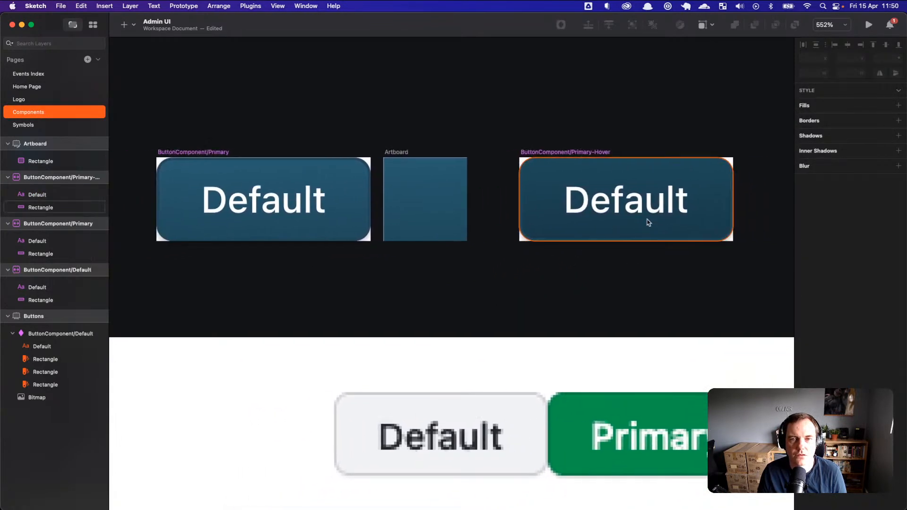
scroll(671, 225, "down", 2)
scroll(671, 226, "up", 5)
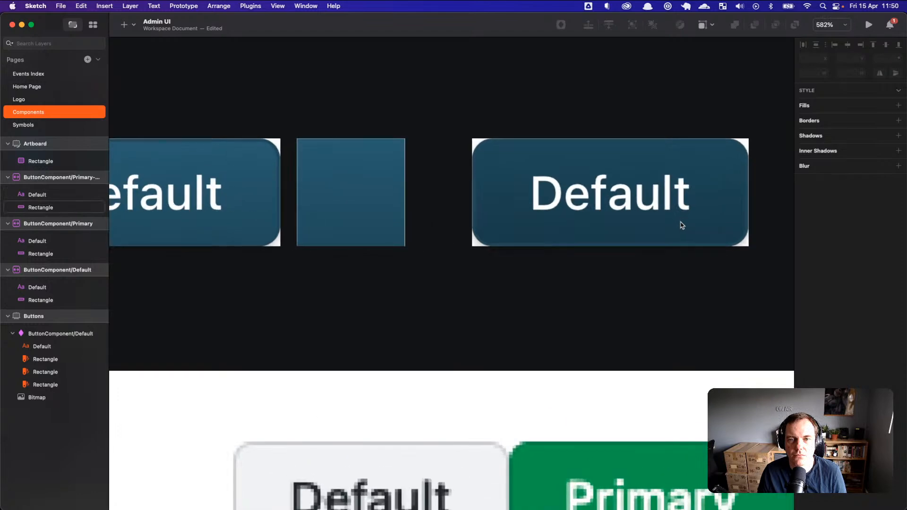
key("super+Tab")
Step: Switch from VS Code to Firefox, showing the Goodticks page with DevTools open
left_click(265, 255)
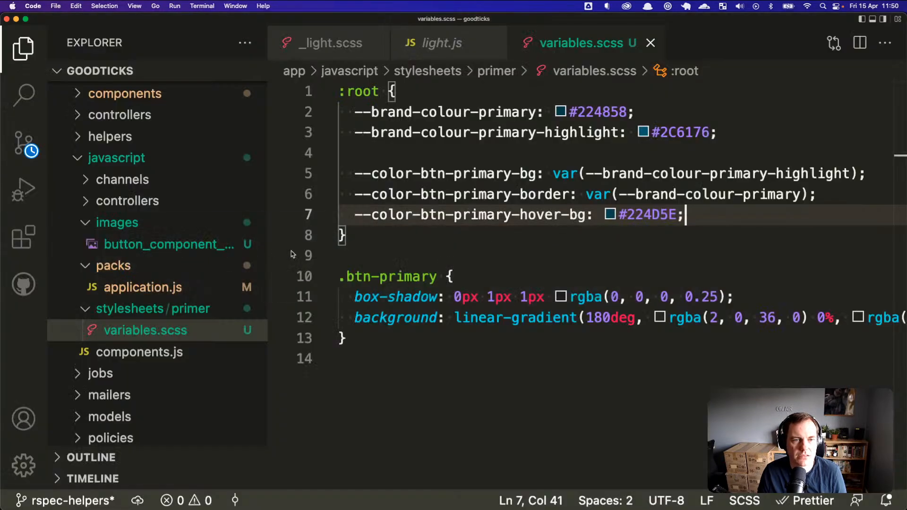
key("super+Tab")
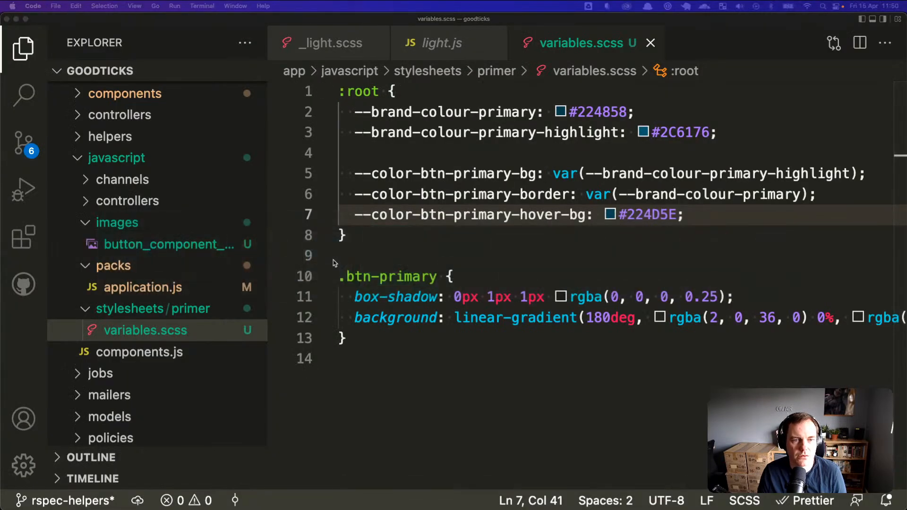
key("super+Tab")
key("Tab")
key("Tab")
scroll(414, 151, "down", 10)
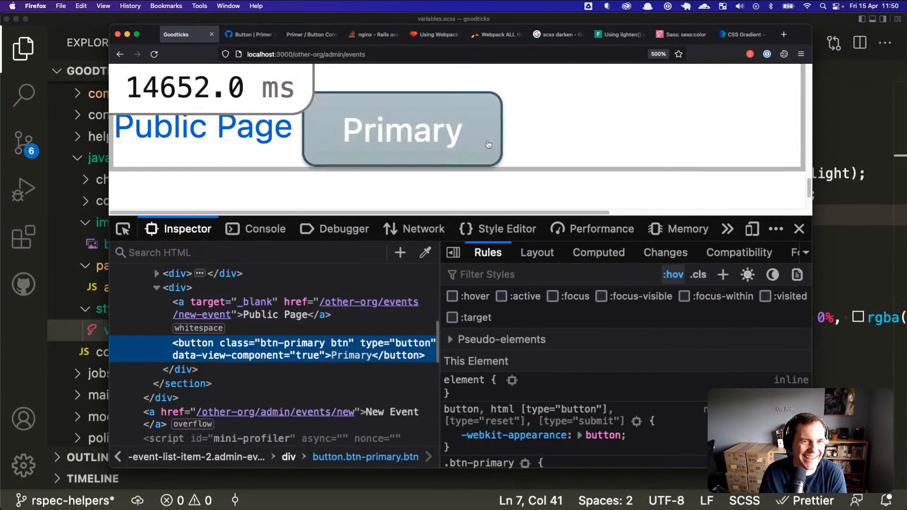
left_click(731, 41)
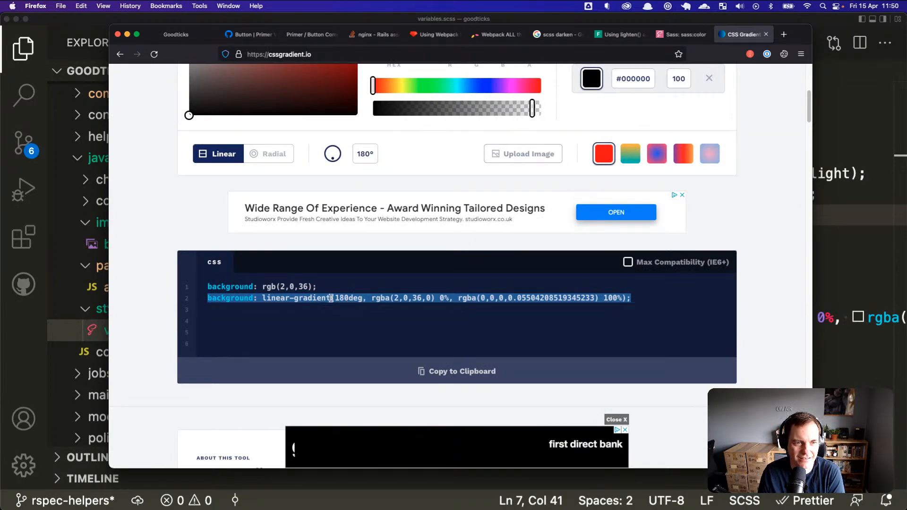
scroll(395, 349, "down", 5)
scroll(425, 307, "up", 10)
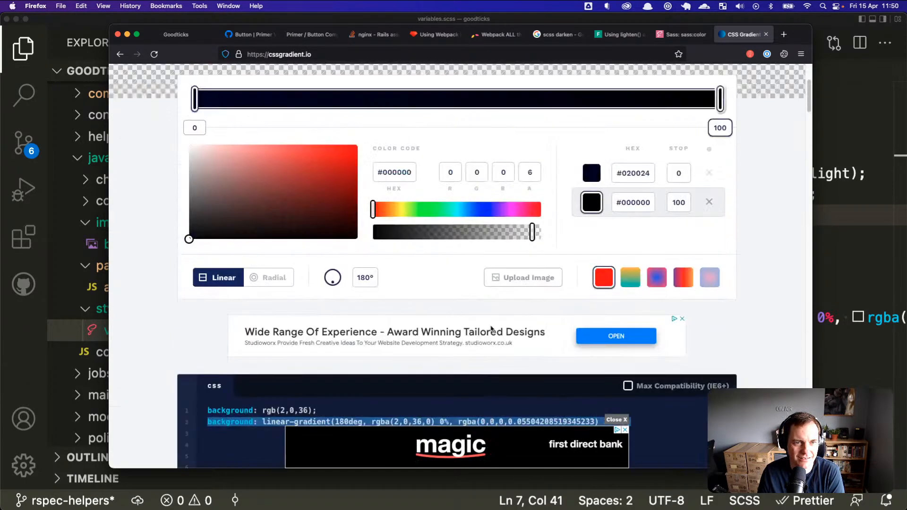
scroll(564, 259, "down", 3)
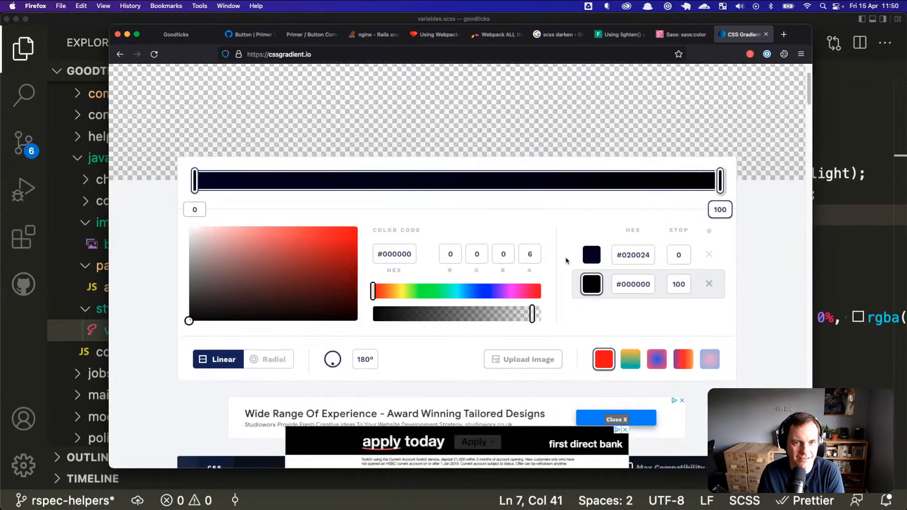
scroll(566, 263, "down", 2)
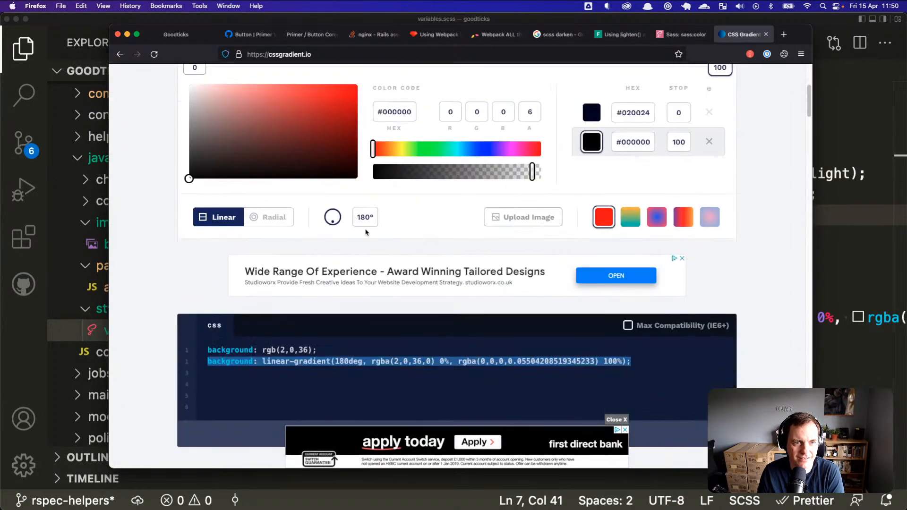
scroll(454, 265, "down", 3)
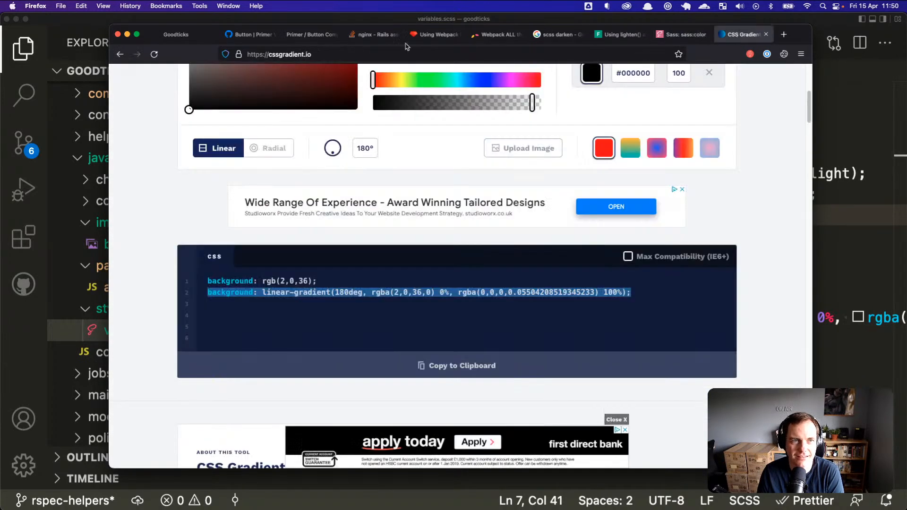
left_click(180, 34)
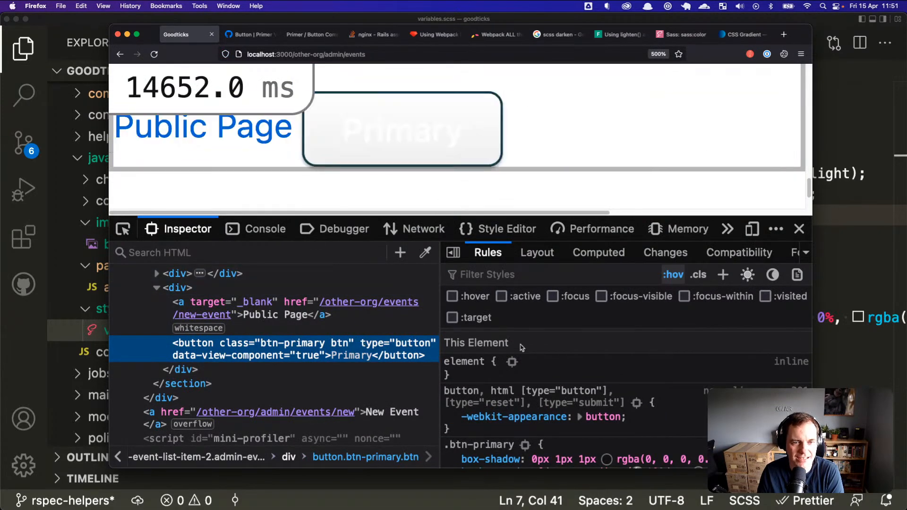
Step: Toggle the .btn-primary box-shadow and gradient background off and back on to compare
scroll(467, 384, "down", 5)
left_click(453, 386)
left_click(454, 386)
left_click(454, 398)
left_click(453, 398)
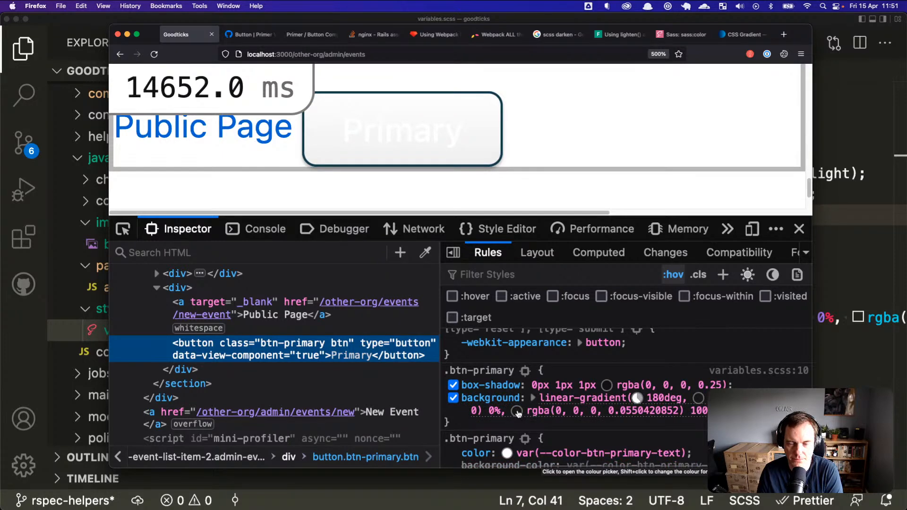
Step: Select the current hex colour code on the CSS Gradient page, then return to the Goodticks inspector
scroll(552, 398, "up", 1)
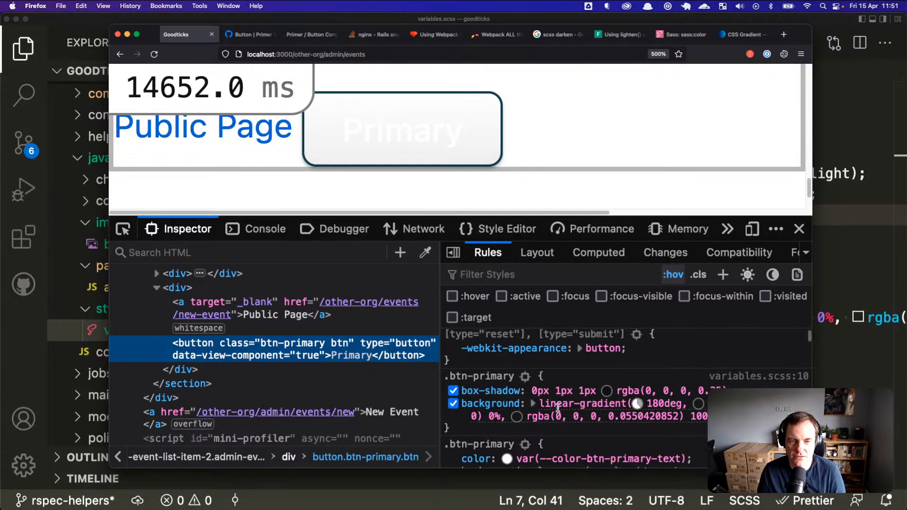
scroll(558, 409, "up", 1)
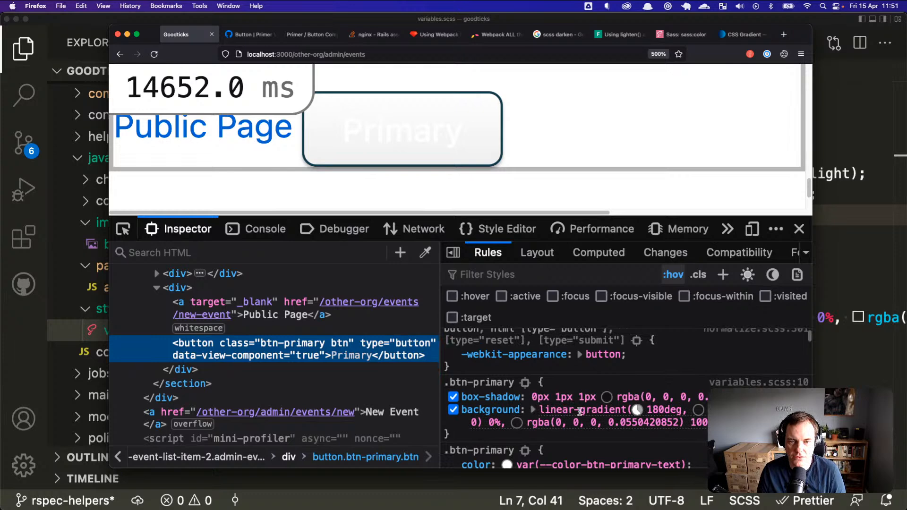
left_click(742, 34)
left_click(296, 280)
scroll(297, 280, "up", 5)
double_click(398, 189)
scroll(409, 190, "up", 3)
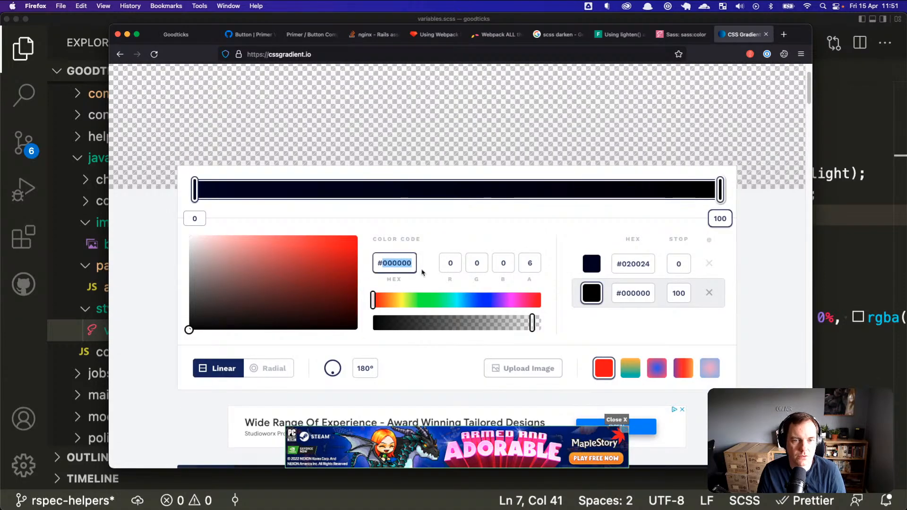
left_click(182, 37)
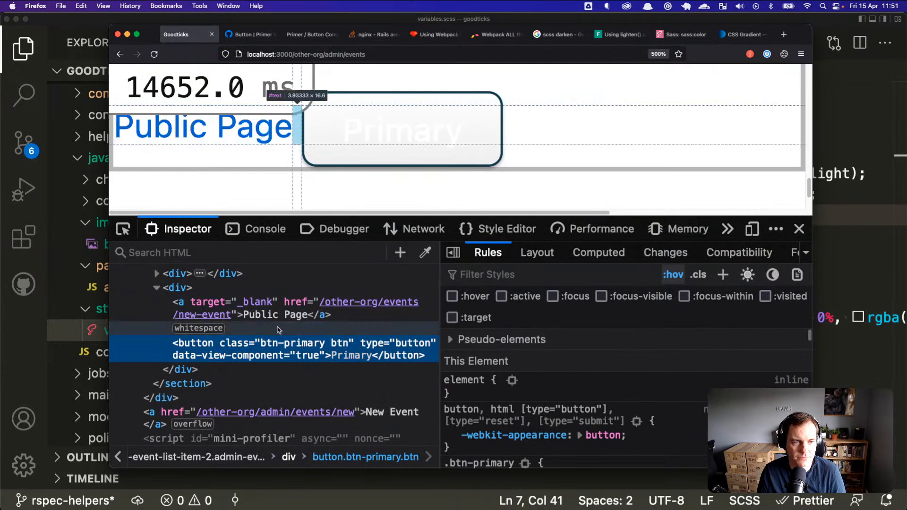
Step: Toggle the .btn-primary text colour off and on, then return to variables.scss in VS Code
scroll(472, 392, "down", 3)
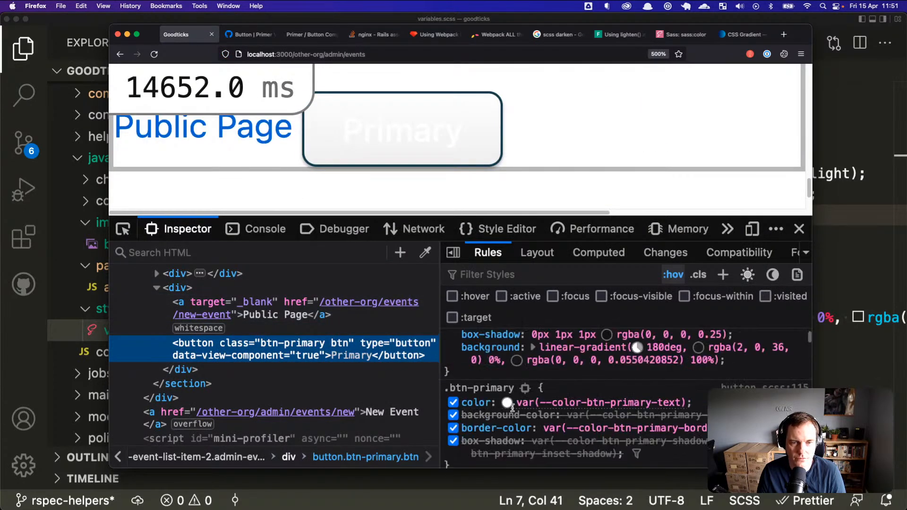
left_click(453, 403)
left_click(453, 403)
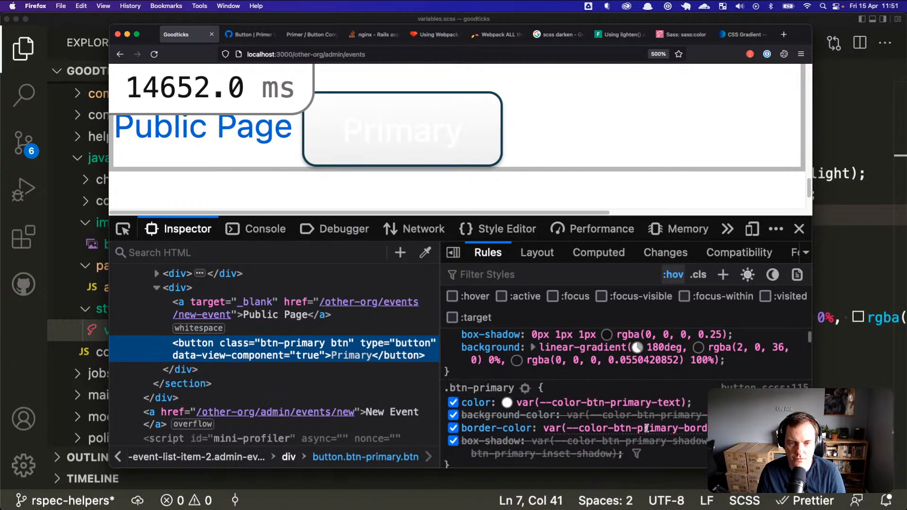
right_click(651, 413)
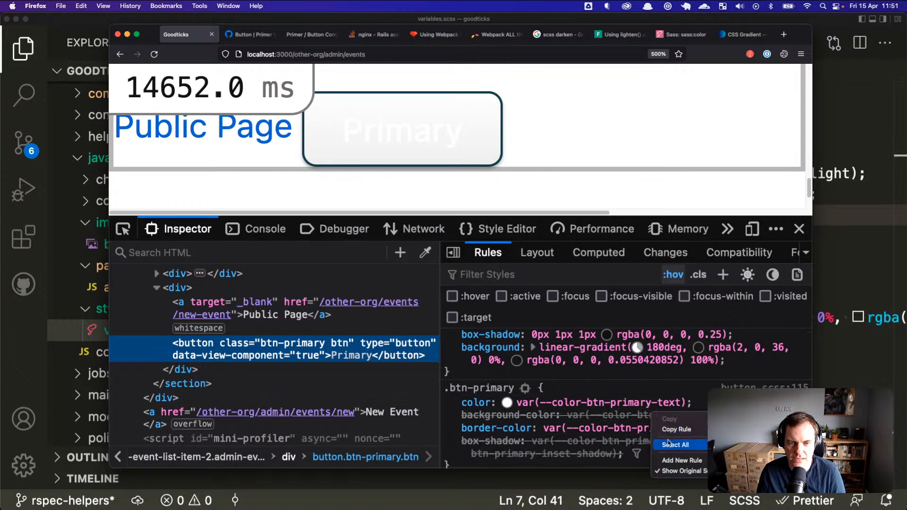
left_click(631, 439)
mouse_move(635, 428)
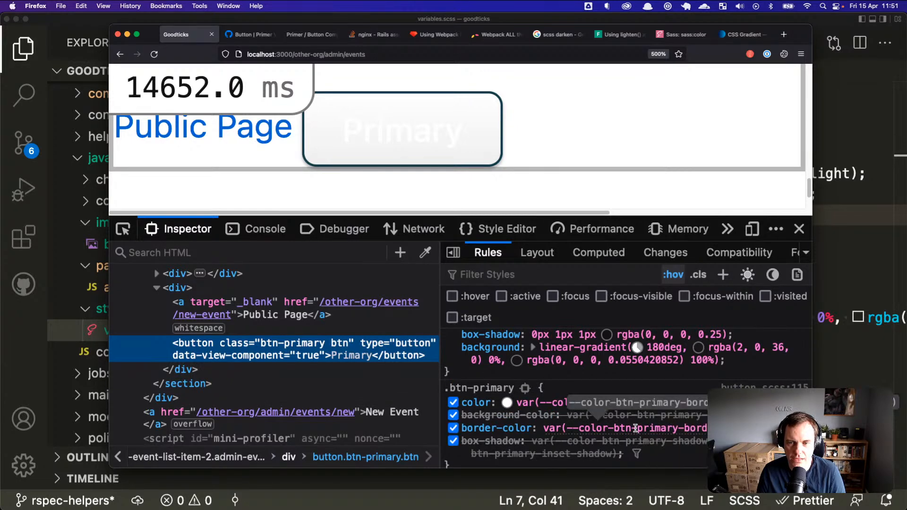
left_click(851, 247)
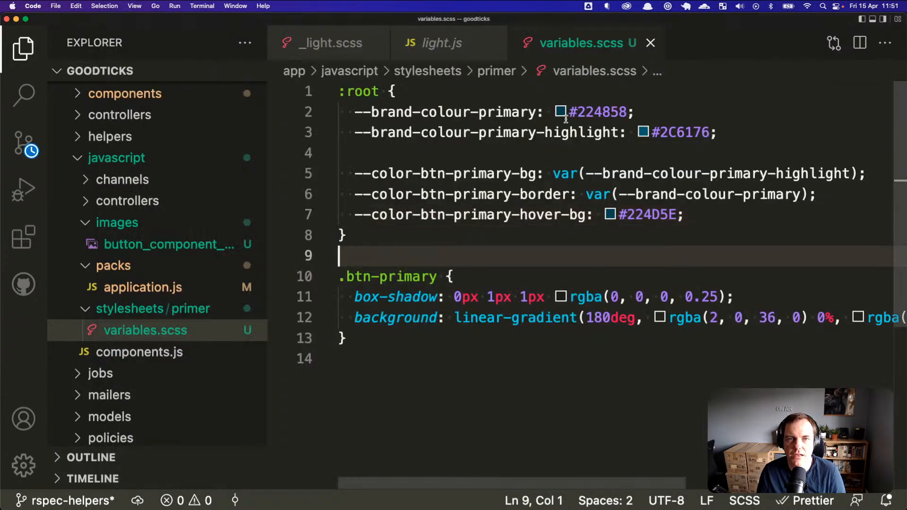
Step: Copy brand colour 224858 from VS Code and apply #224858 to the gradient's end stop
double_click(582, 112)
key("super+c")
key("super+Tab")
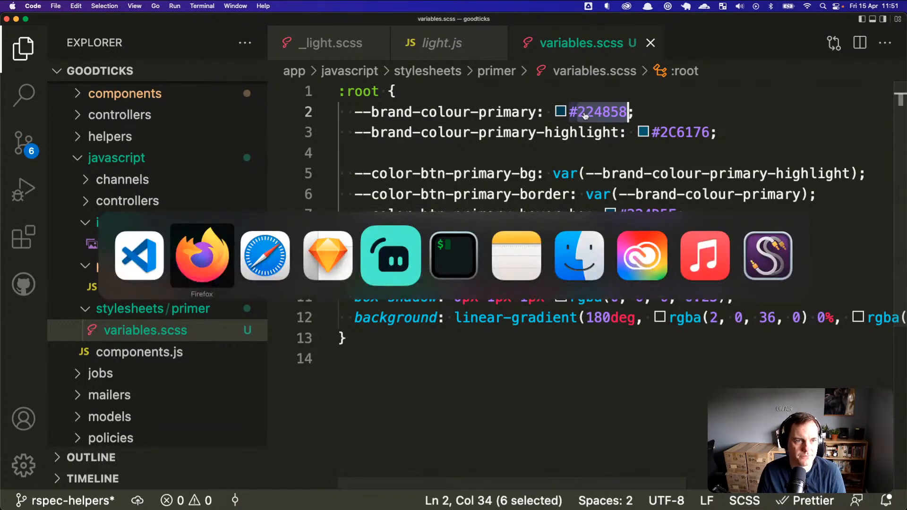
key("super+Tab")
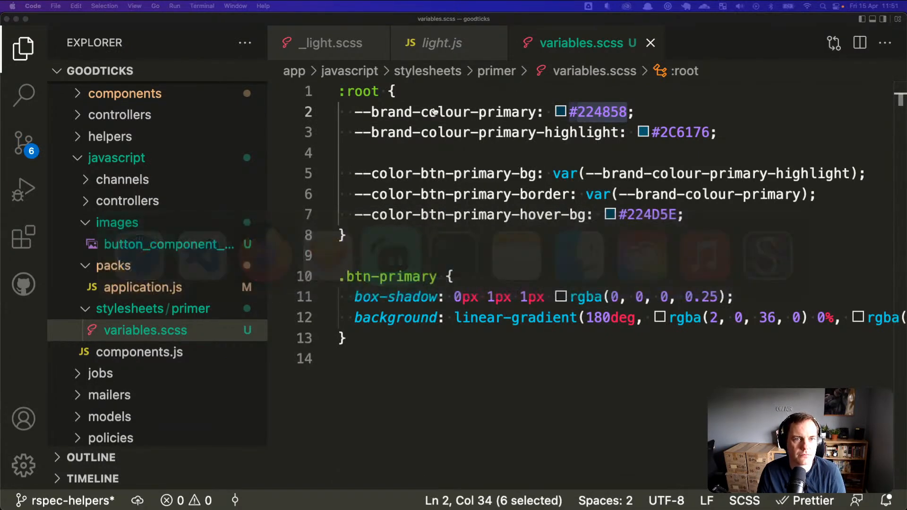
key("super+9")
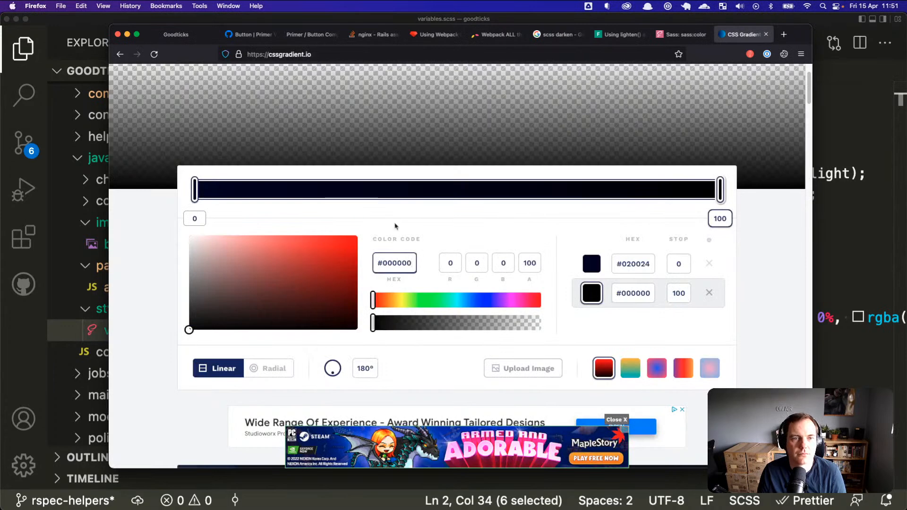
key("super+v")
key("Return")
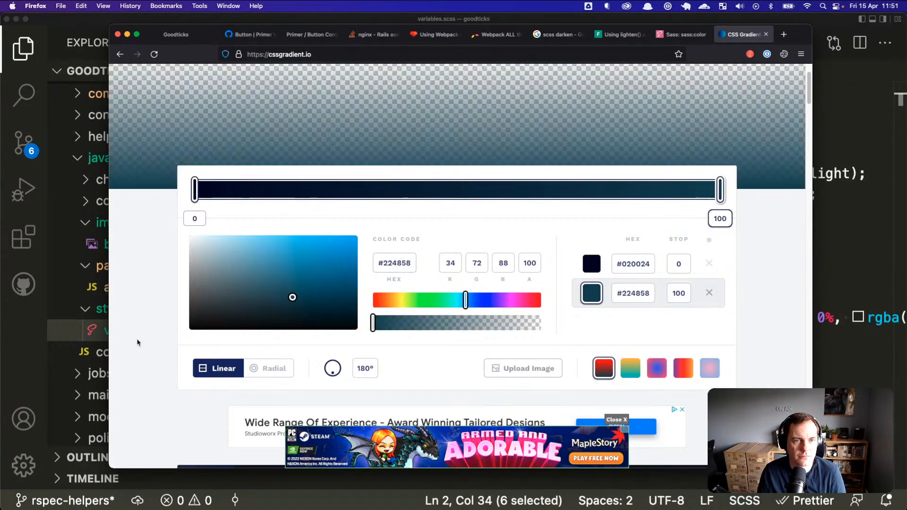
scroll(354, 325, "up", 1)
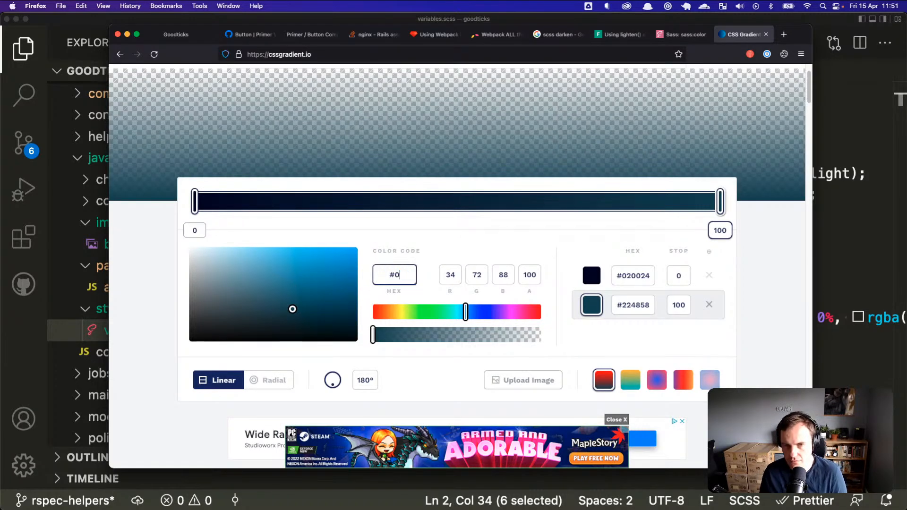
Step: Set both gradient colour stops to black #000000
key("Return")
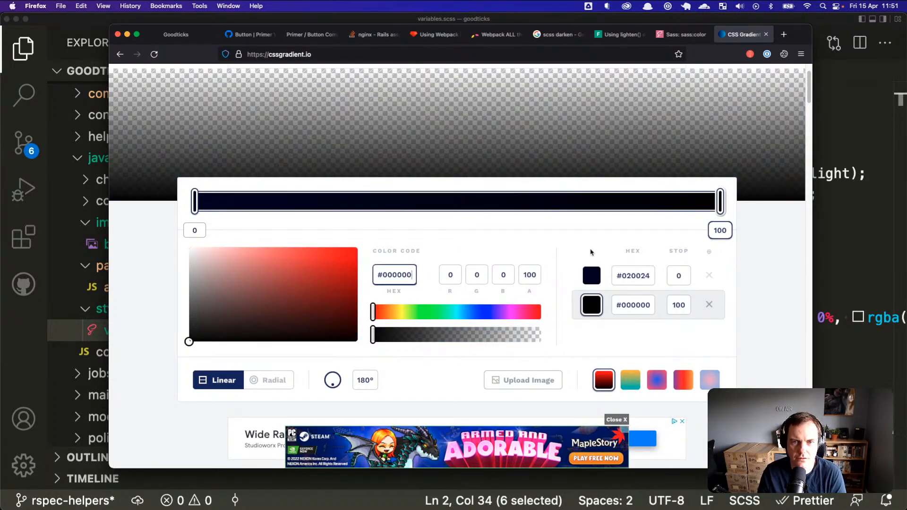
left_click(592, 275)
left_click(633, 275)
type("00000")
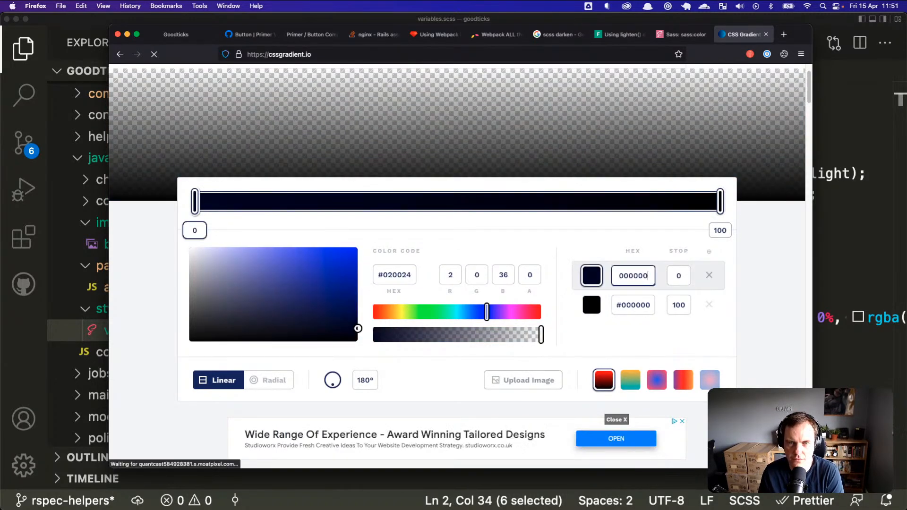
type("0")
key("Return")
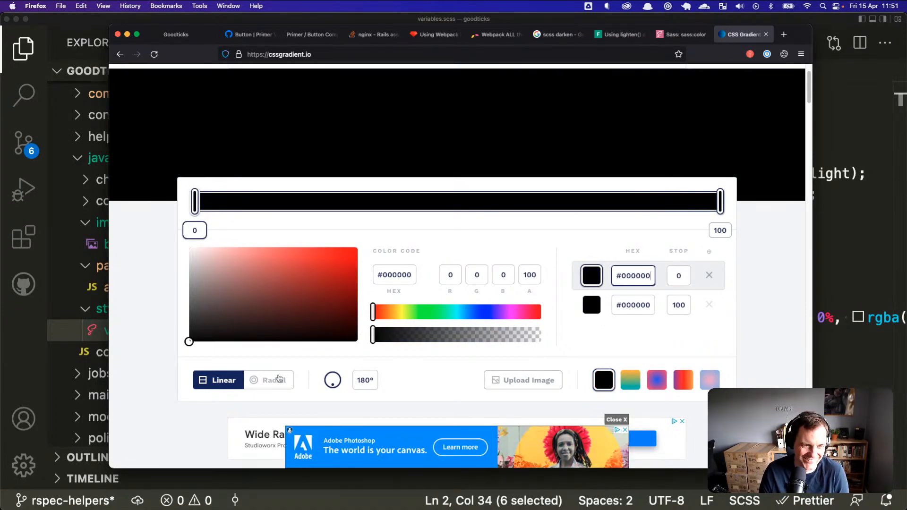
left_click(430, 374)
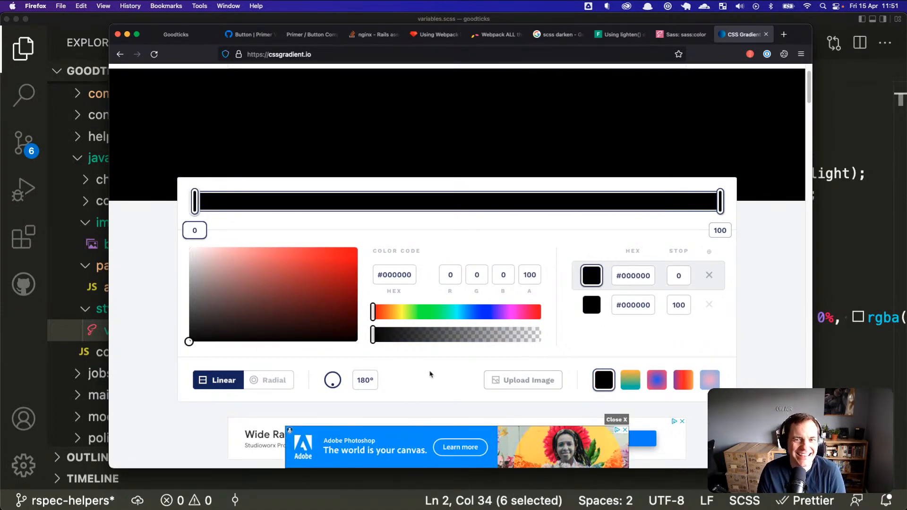
Step: Go back and forward to reload the CSS Gradient page
left_click(121, 55)
left_click(137, 55)
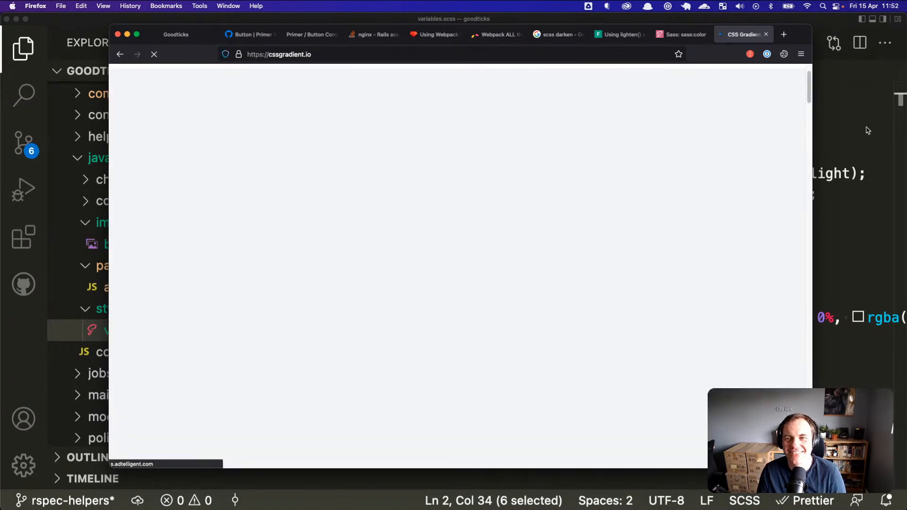
left_click(867, 131)
Step: Delete the linear-gradient background line and its leftover empty line from .btn-primary in variables.scss
left_click(538, 313)
key("super+Left")
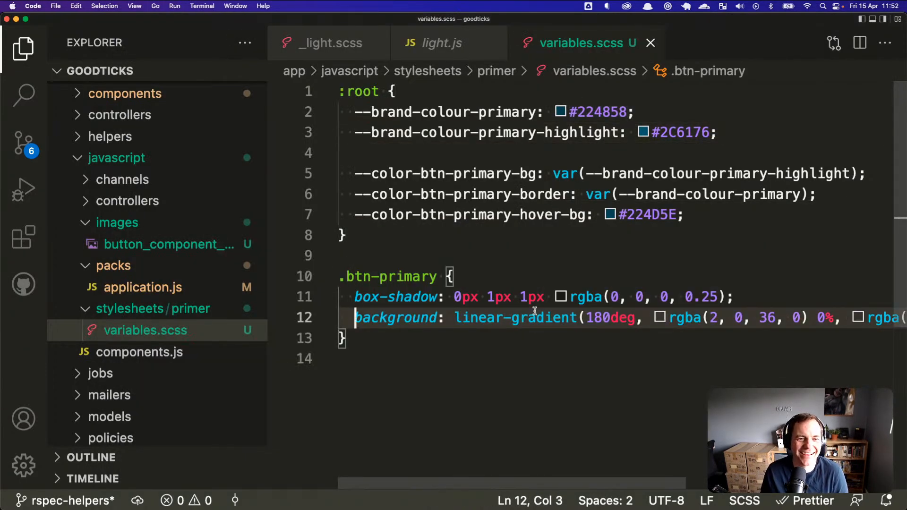
key("super+shift+Right")
key("super+Left")
key("super+shift+Right")
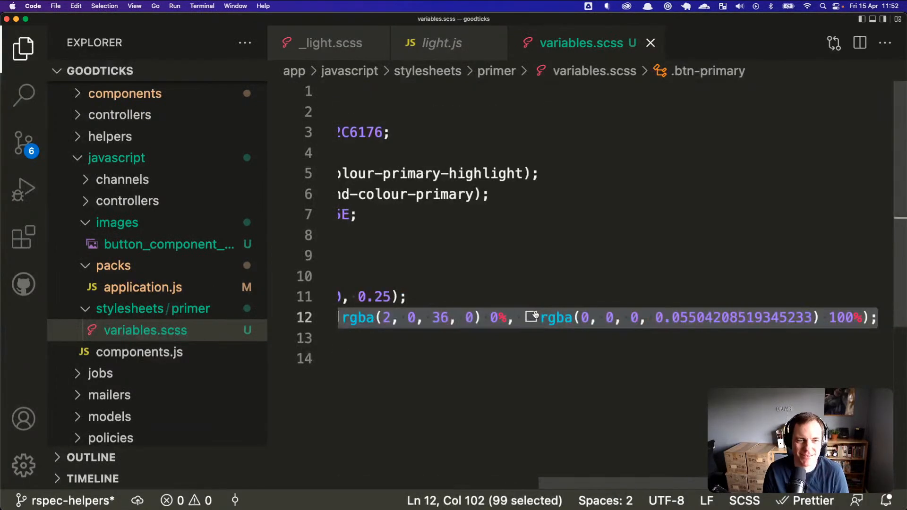
key("super+Left")
key("super+shift+Right")
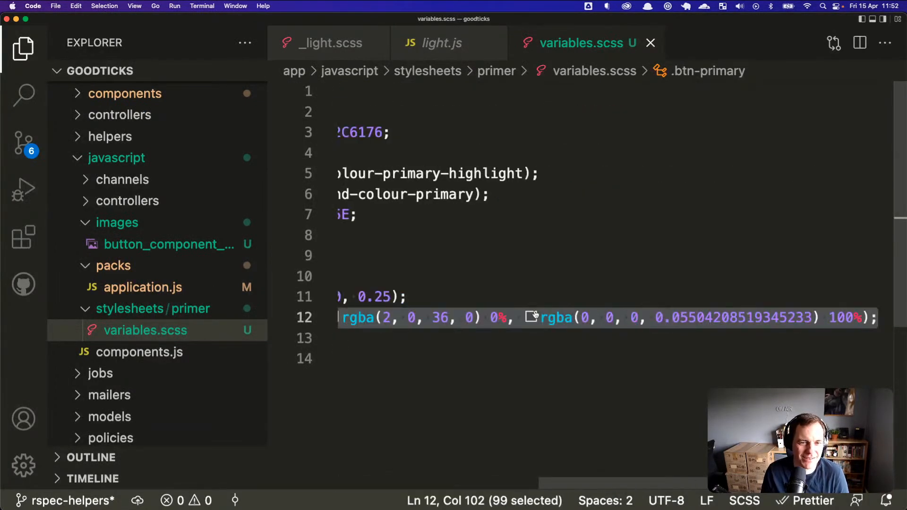
key("BackSpace")
key("super+shift+Left")
key("BackSpace")
key("BackSpace")
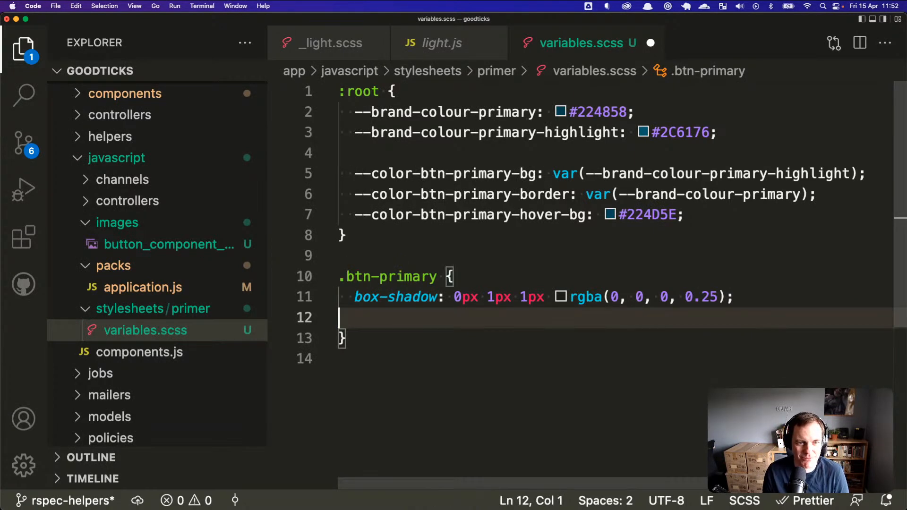
key("super+Tab")
key("super+Tab")
key("super+Tab")
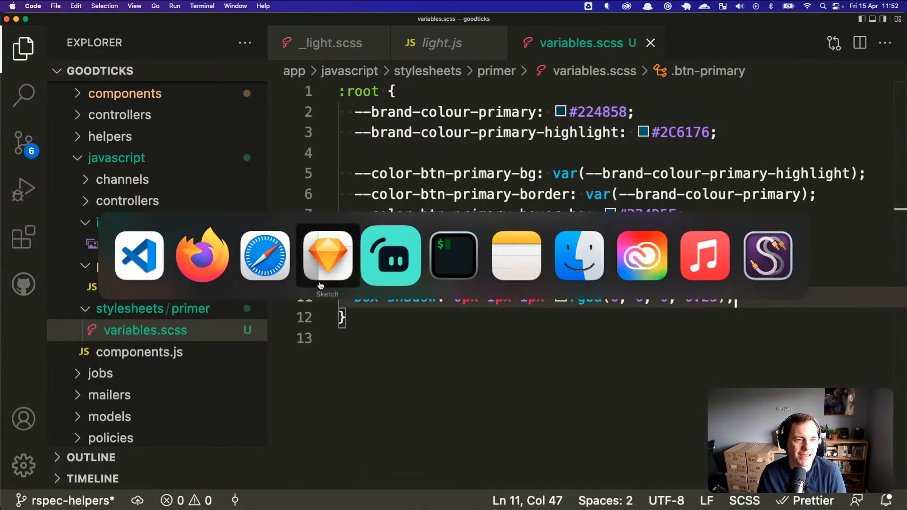
Step: Zoom out and pan around the button components on Sketch's Components page
left_click(326, 257)
scroll(459, 320, "down", 5)
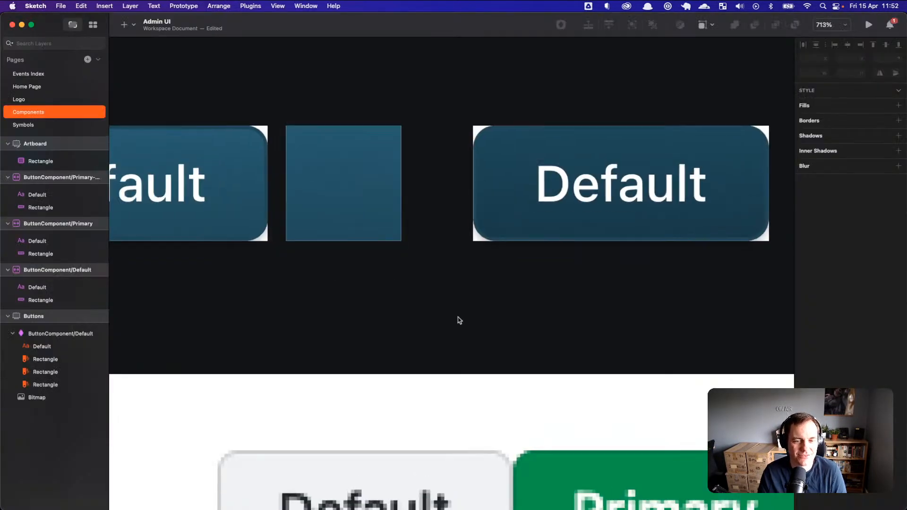
scroll(476, 336, "down", 2)
left_click_drag(369, 310, 430, 301)
scroll(478, 320, "down", 5)
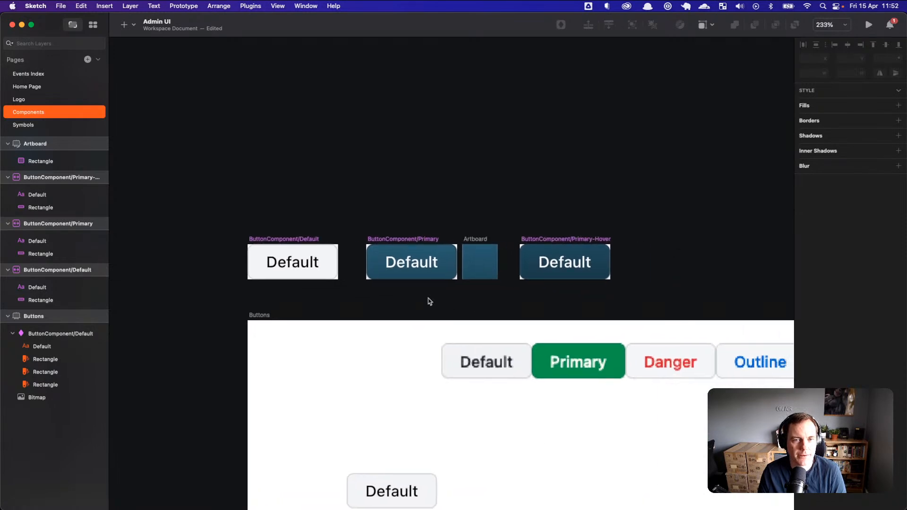
left_click_drag(620, 317, 539, 296)
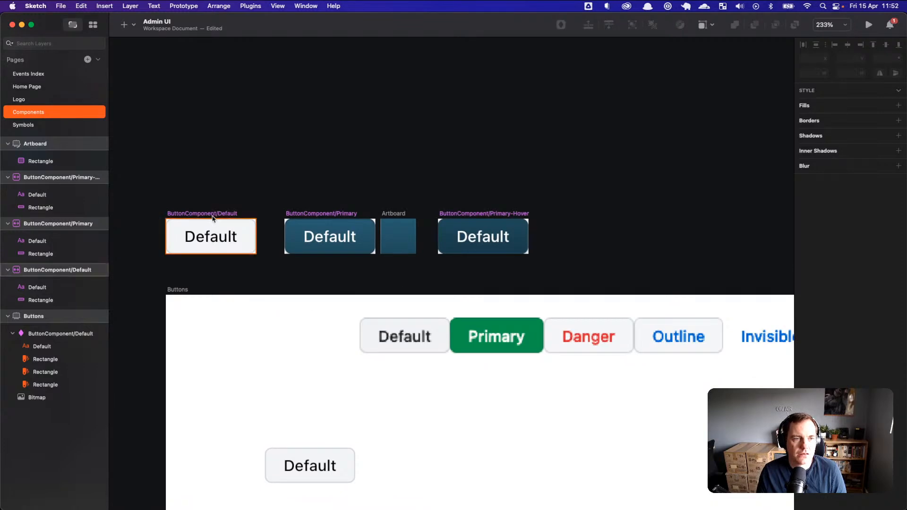
left_click_drag(457, 293, 342, 282)
left_click_drag(400, 381, 491, 315)
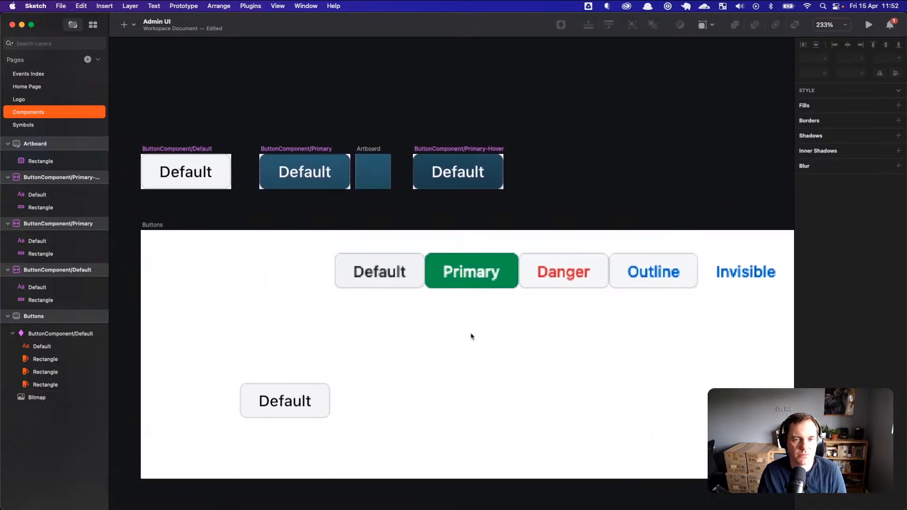
scroll(453, 330, "left", 5)
scroll(453, 329, "up", 2)
Step: Open the Events Index page and scroll through its Mobile Nav, events#index and events#show screens
left_click(28, 74)
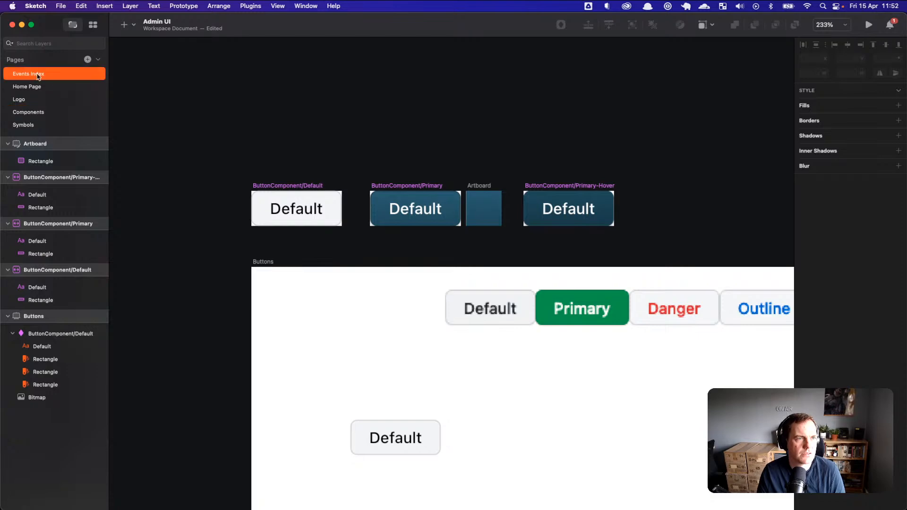
scroll(505, 360, "down", 10)
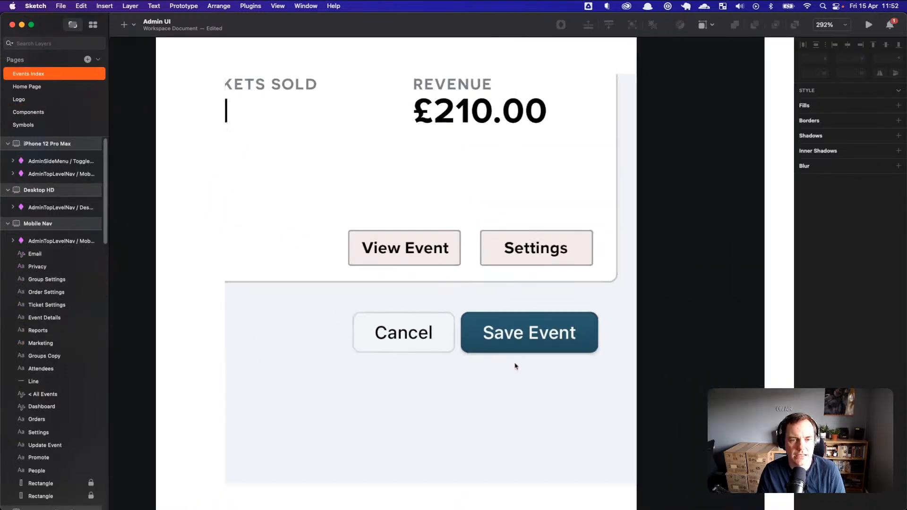
scroll(556, 391, "down", 2)
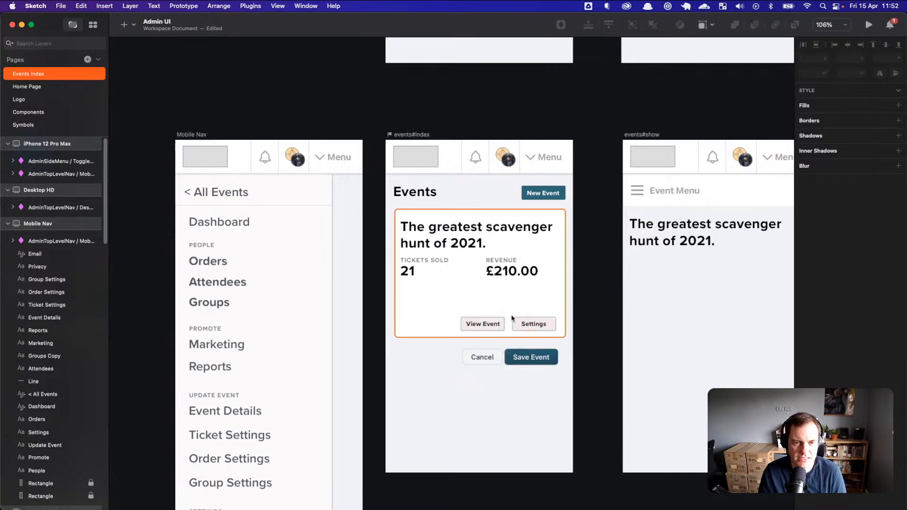
scroll(529, 326, "up", 3)
scroll(528, 330, "up", 2)
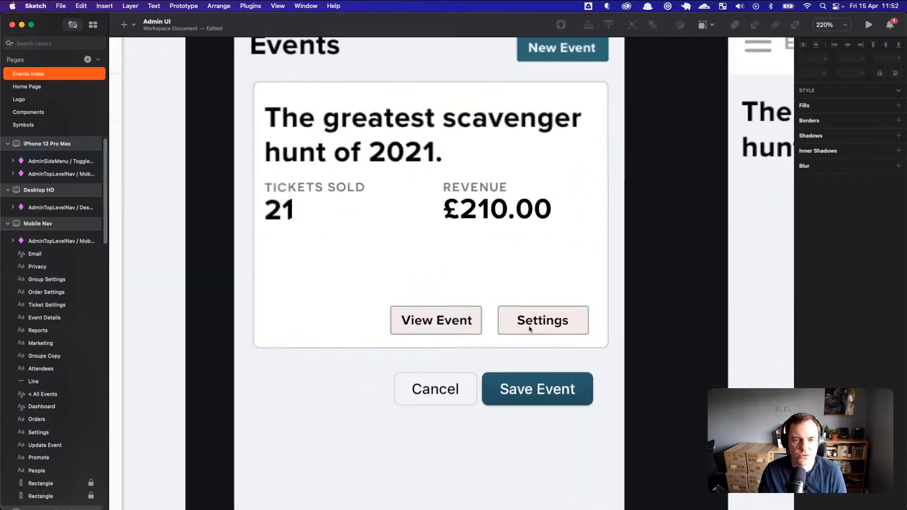
scroll(511, 280, "up", 2)
scroll(511, 280, "down", 5)
key("super+Tab")
left_click(263, 256)
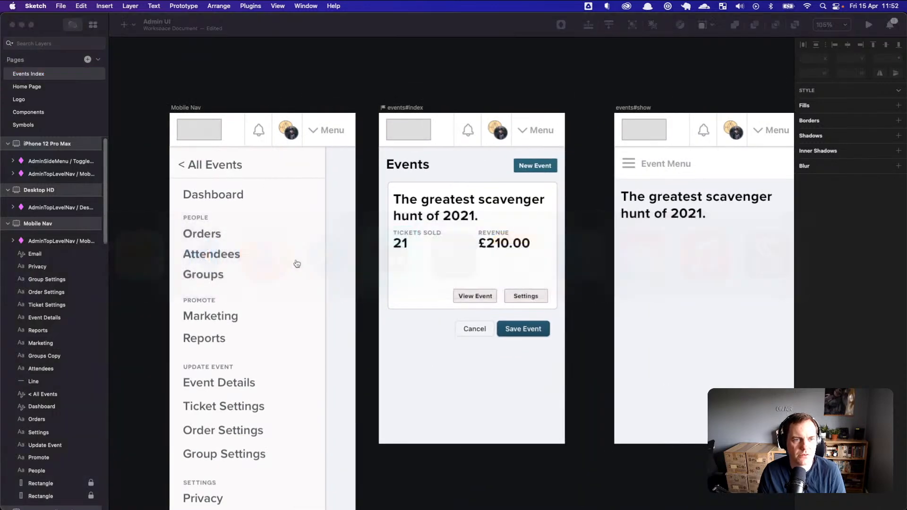
Step: Scroll through the Button | Primer docs' component list in Firefox, then head back toward VS Code
left_click(246, 34)
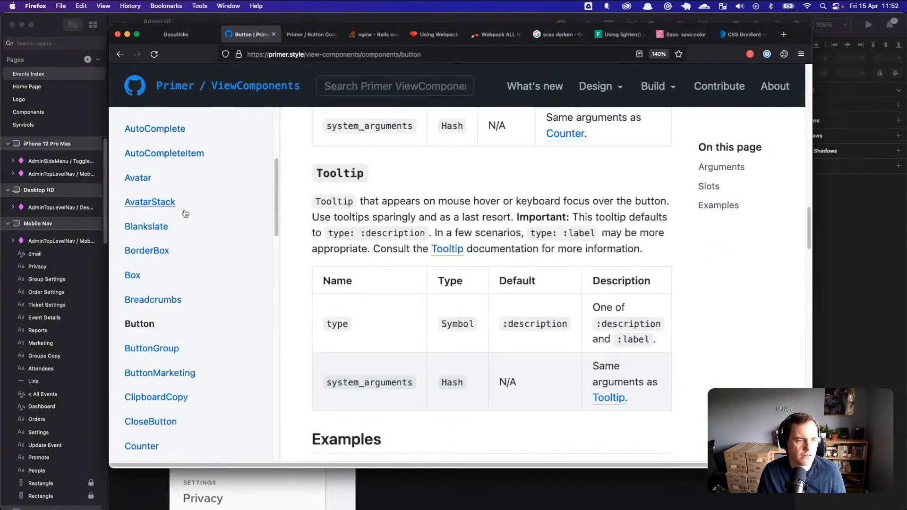
scroll(154, 309, "up", 1)
scroll(155, 307, "down", 5)
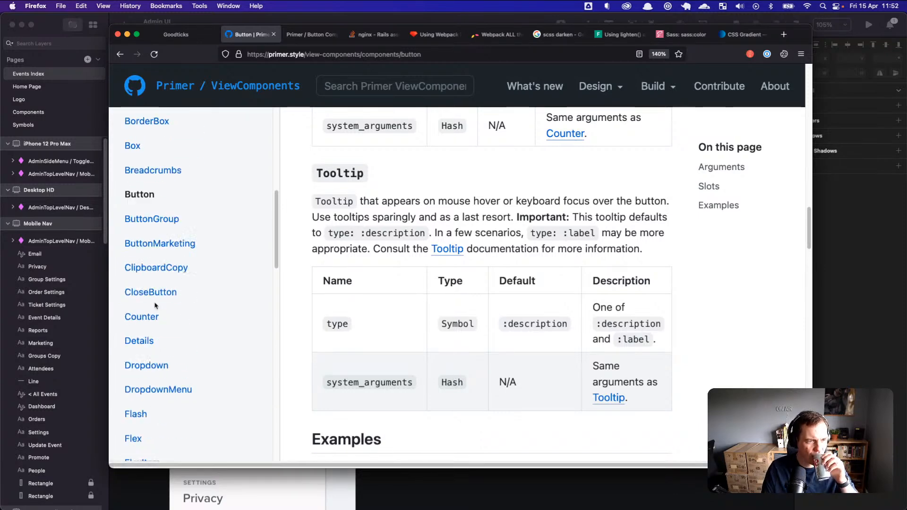
scroll(155, 307, "up", 8)
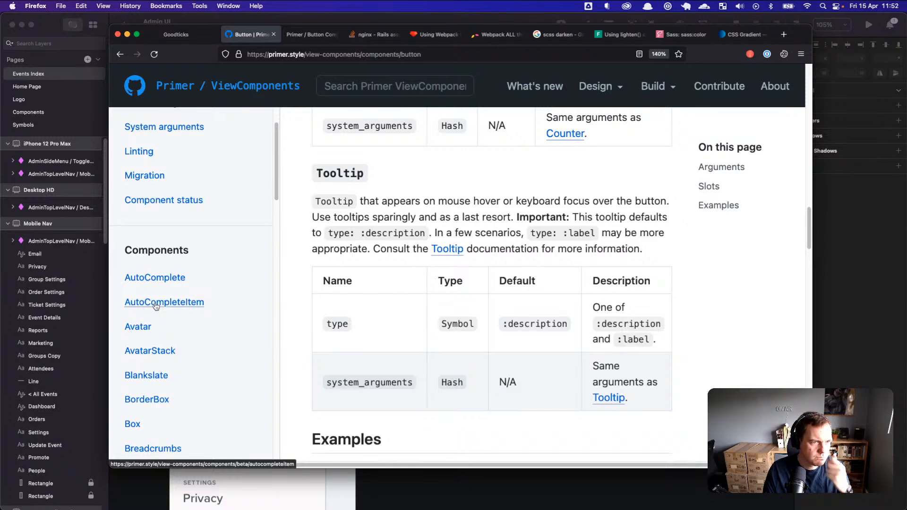
scroll(157, 307, "down", 16)
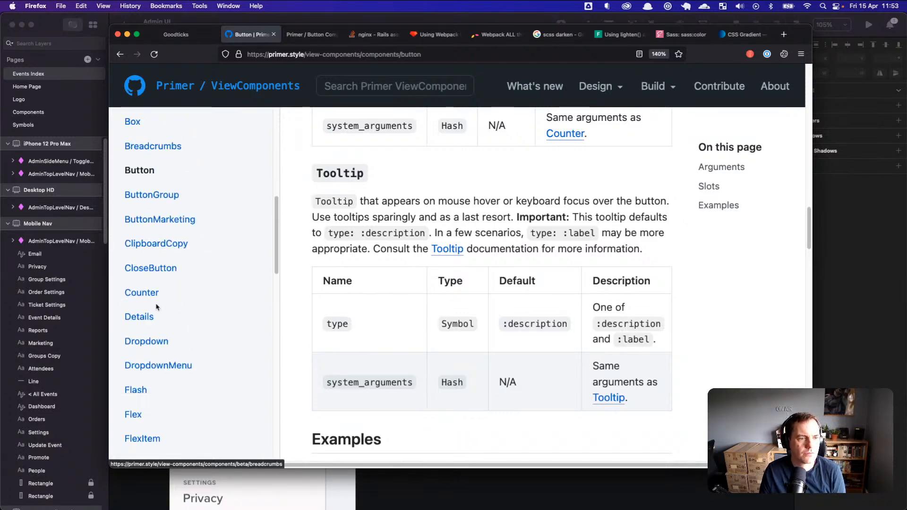
scroll(157, 307, "down", 14)
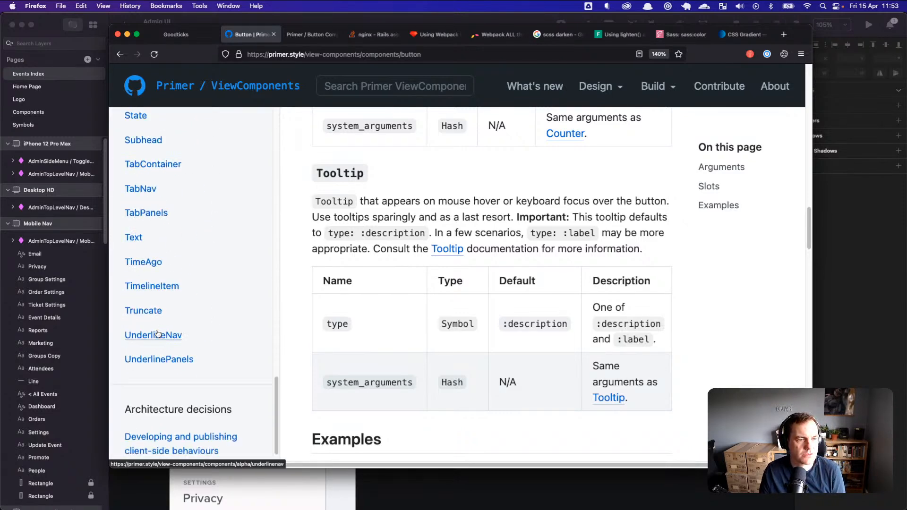
scroll(152, 326, "up", 16)
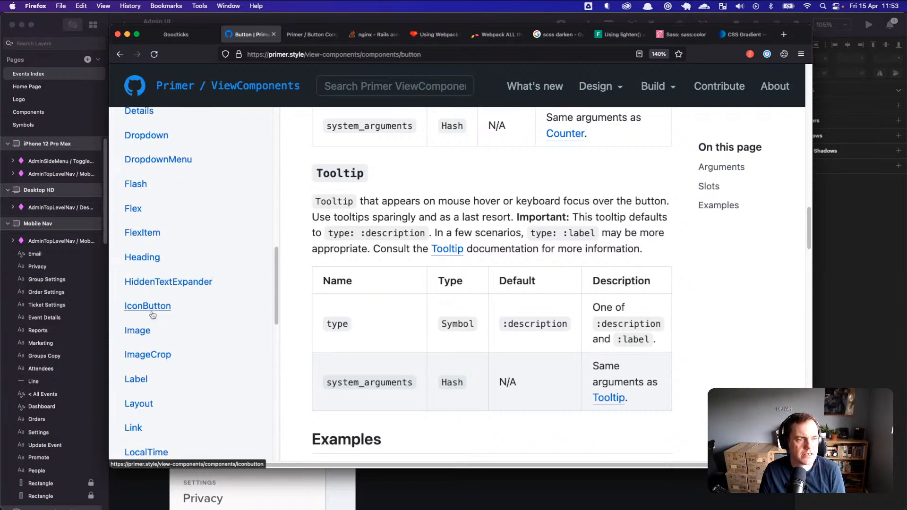
scroll(152, 313, "up", 14)
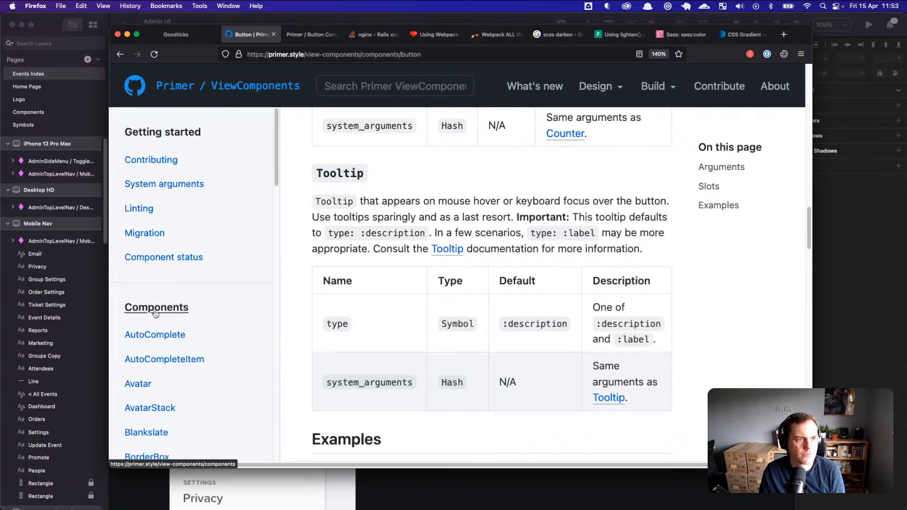
scroll(180, 198, "up", 1)
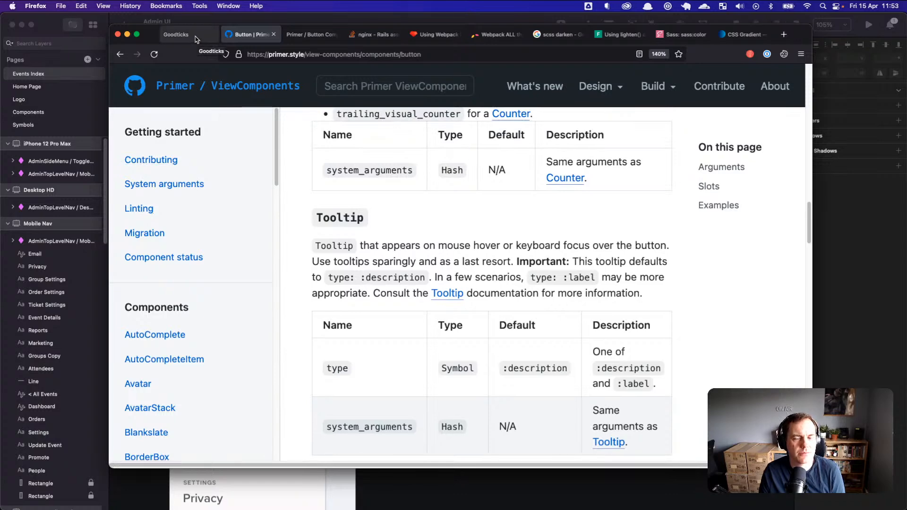
key("super+Tab")
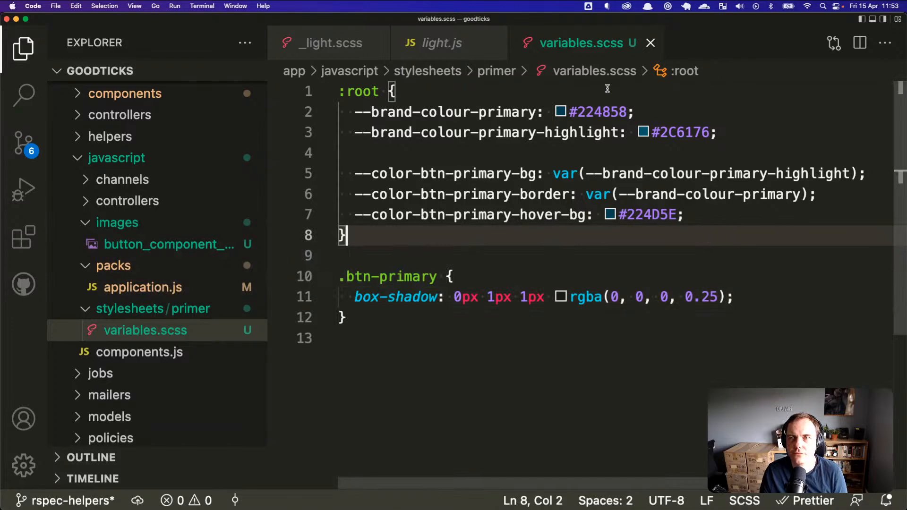
key("super+Tab")
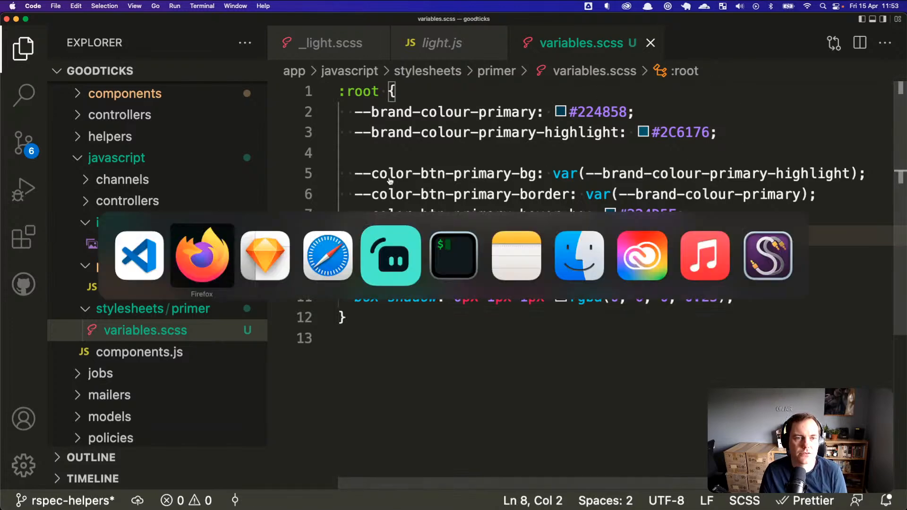
Step: Bring Sketch forward and flip between the Home Page, Logo and Events Index pages
left_click(280, 258)
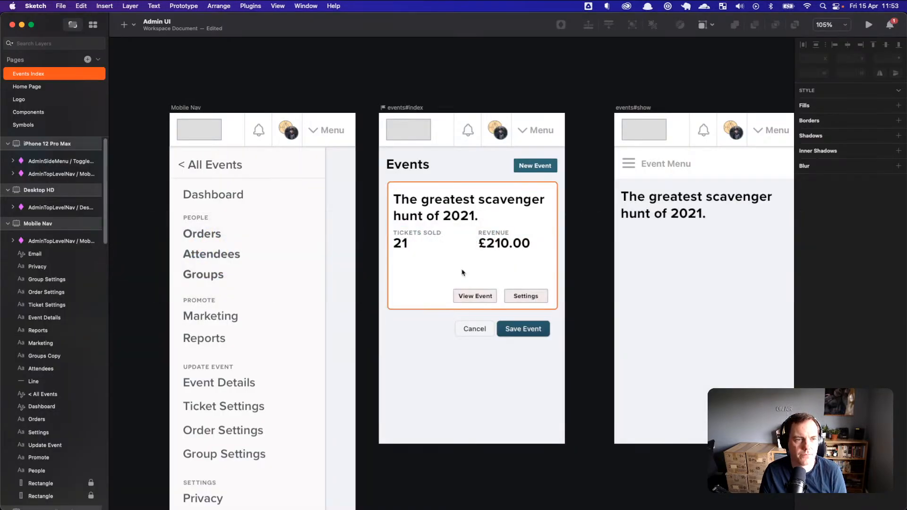
left_click(38, 87)
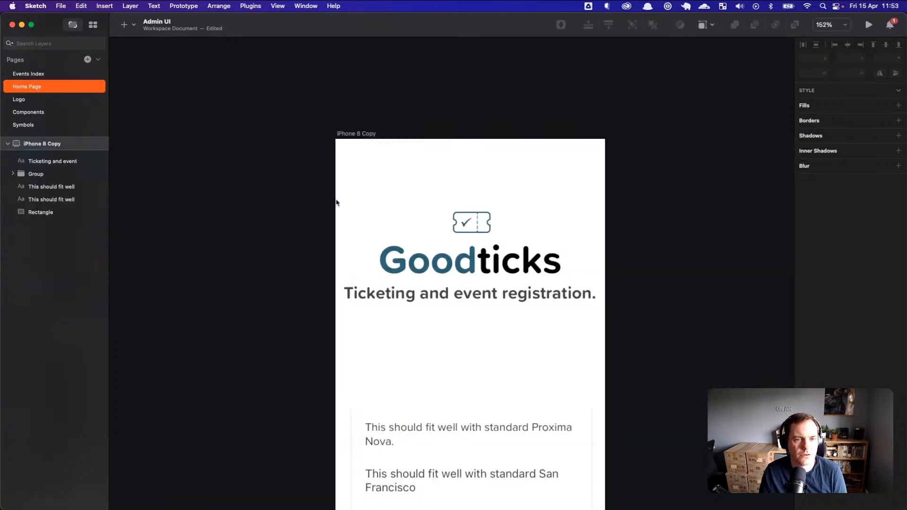
scroll(229, 178, "down", 3)
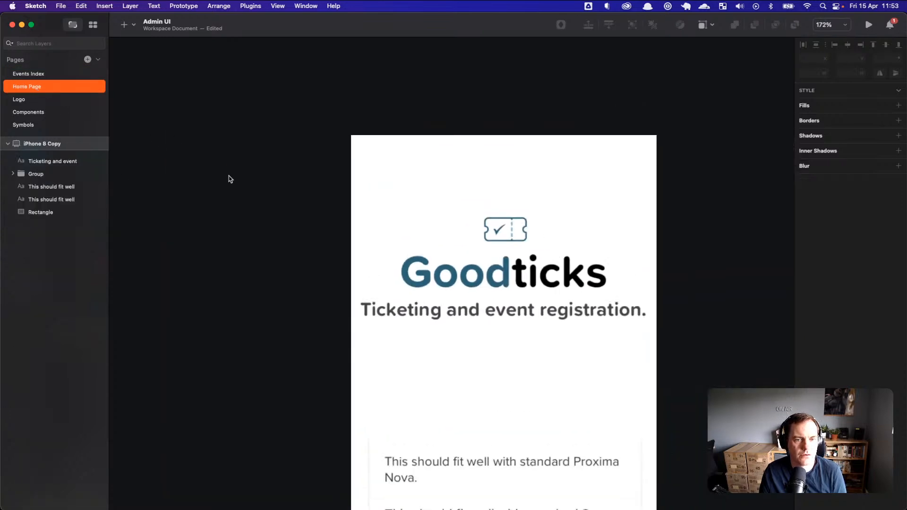
left_click(50, 100)
left_click(52, 87)
scroll(150, 162, "up", 2)
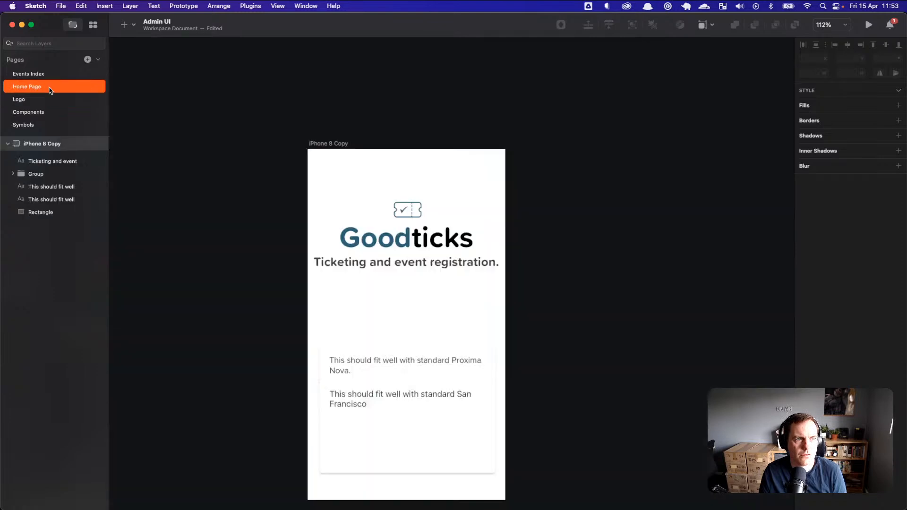
scroll(162, 177, "down", 4)
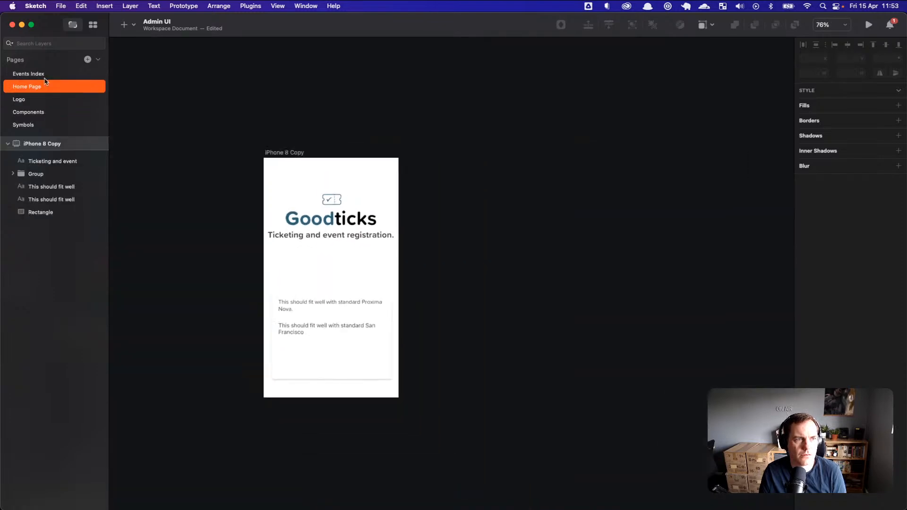
left_click(47, 75)
left_click(35, 92)
Step: Step through the Components, Logo and Symbols pages, finishing on the Home Page
scroll(193, 168, "down", 2)
left_click(58, 111)
left_click(56, 103)
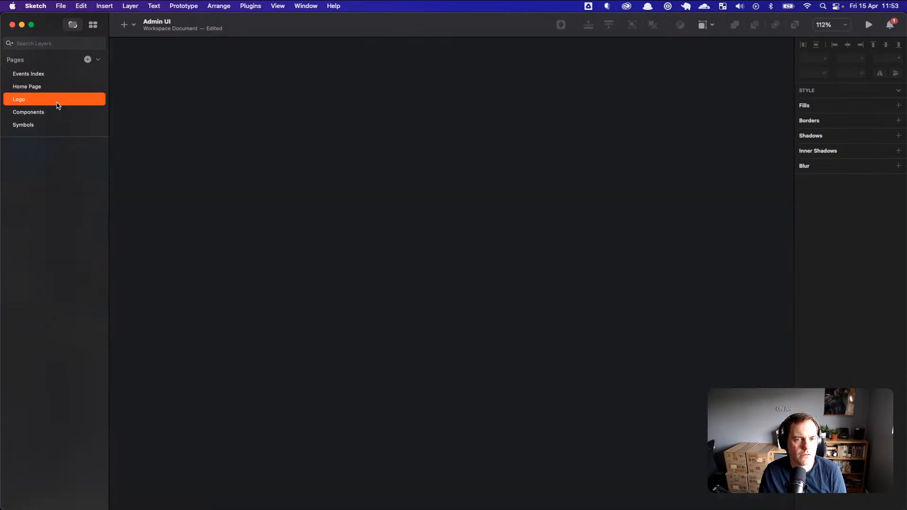
left_click(43, 124)
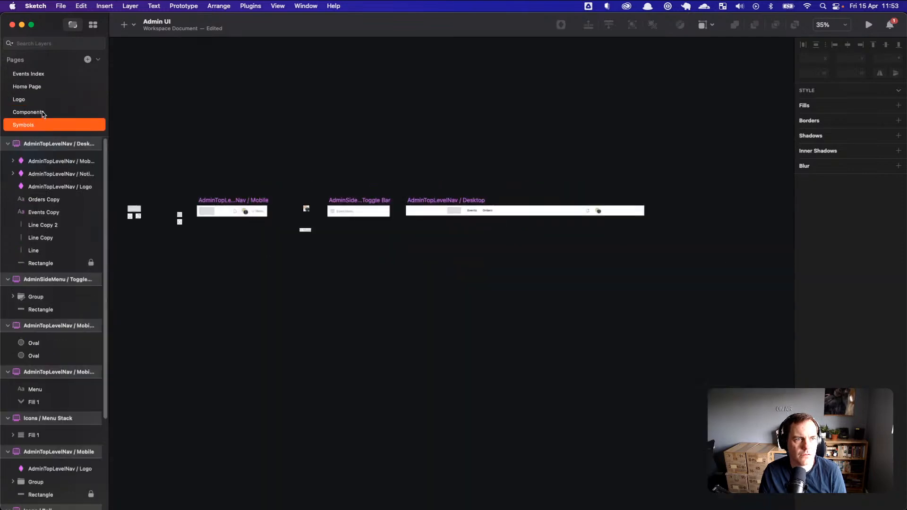
left_click(42, 113)
left_click(42, 101)
left_click(43, 88)
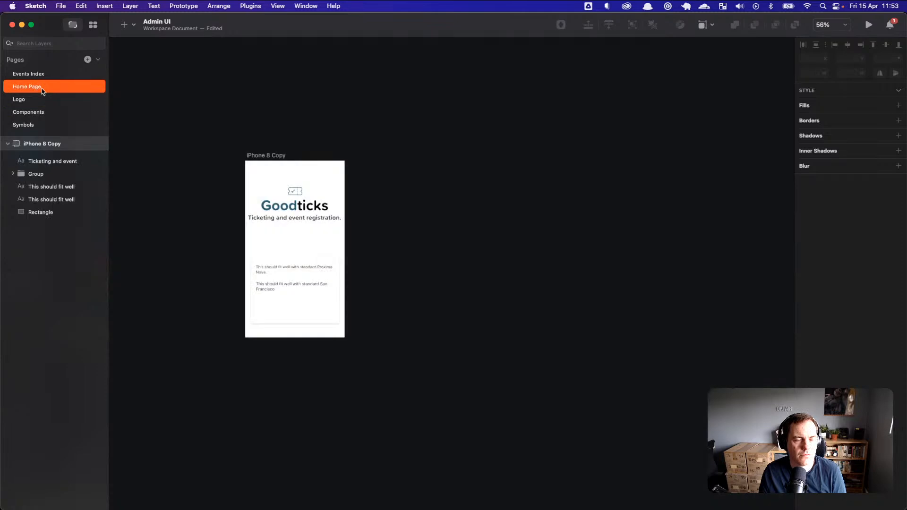
scroll(153, 160, "down", 1)
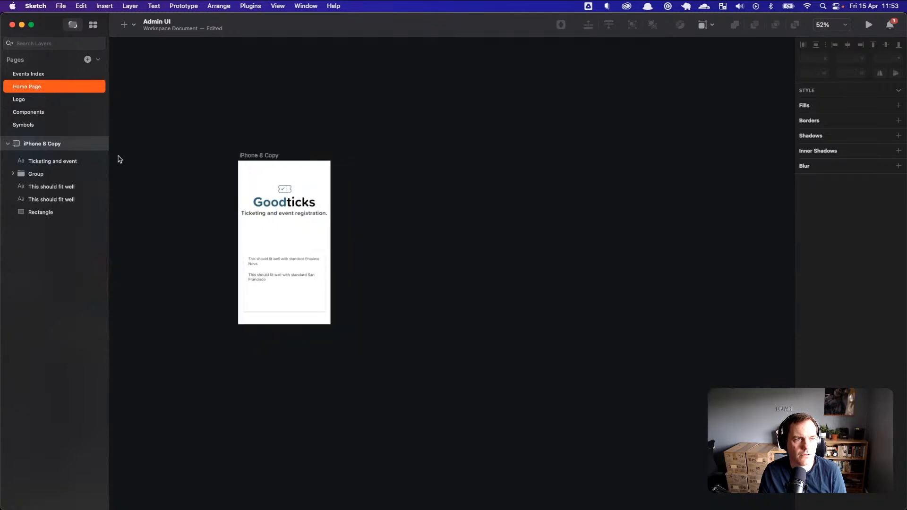
Step: Add a 1440×1024 Desktop HD artboard from the Responsive Web presets with the Artboard tool
left_click(135, 27)
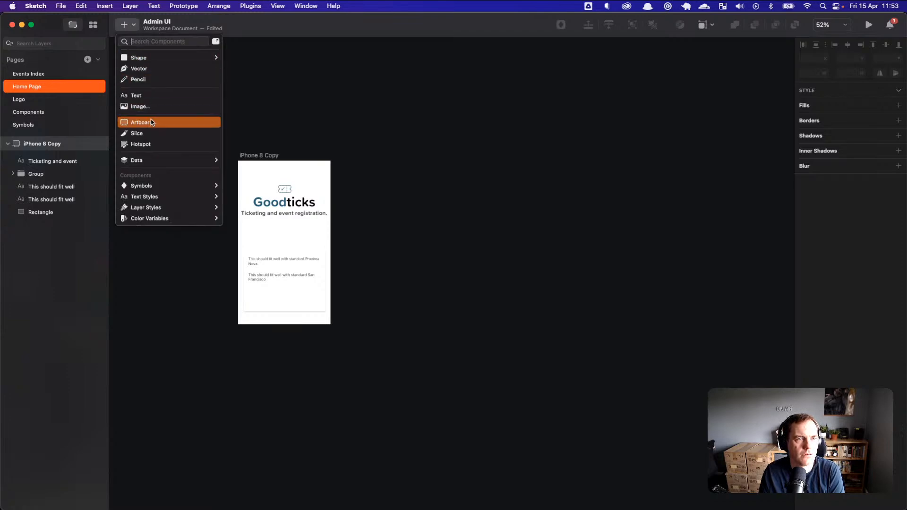
left_click(265, 135)
key("a")
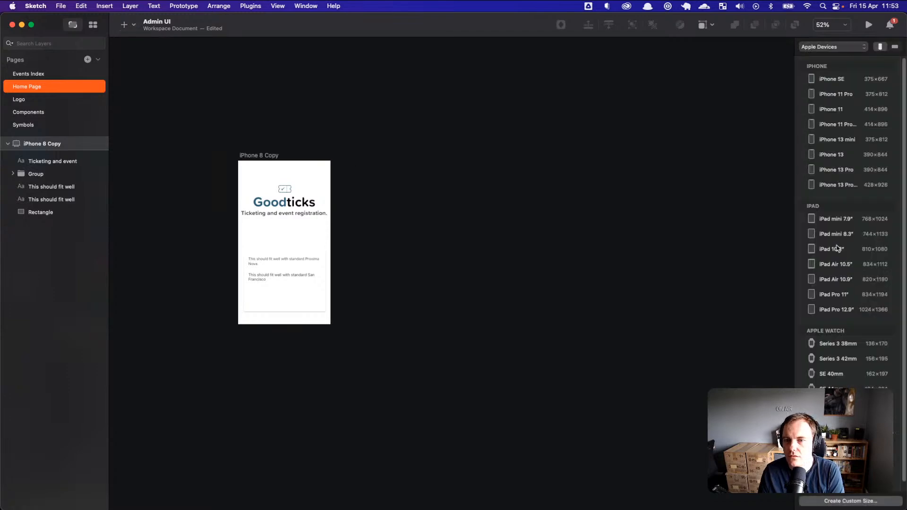
scroll(837, 249, "down", 1)
scroll(837, 330, "up", 1)
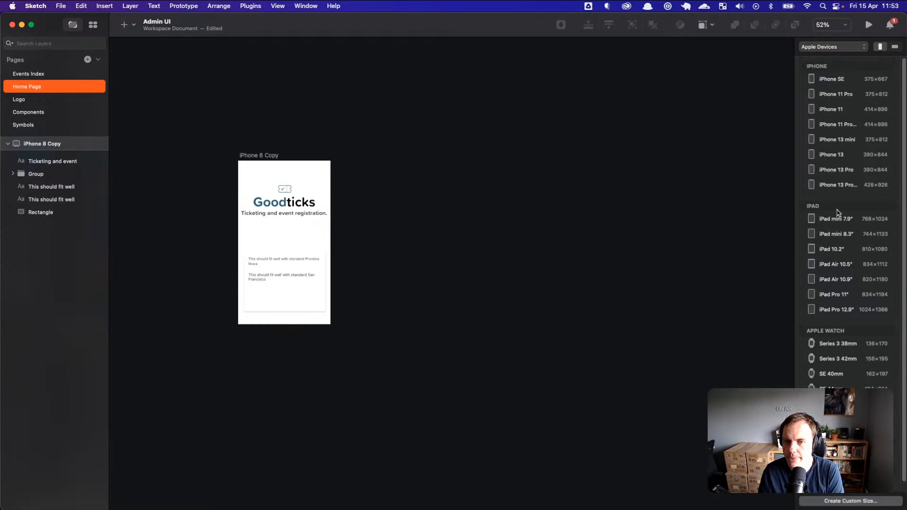
scroll(827, 305, "down", 1)
scroll(829, 352, "up", 1)
left_click(832, 46)
left_click(847, 68)
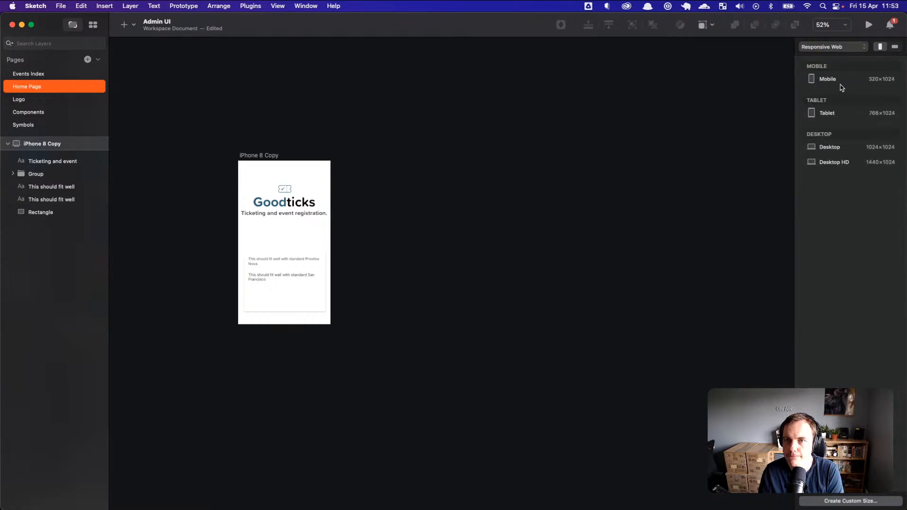
left_click(832, 163)
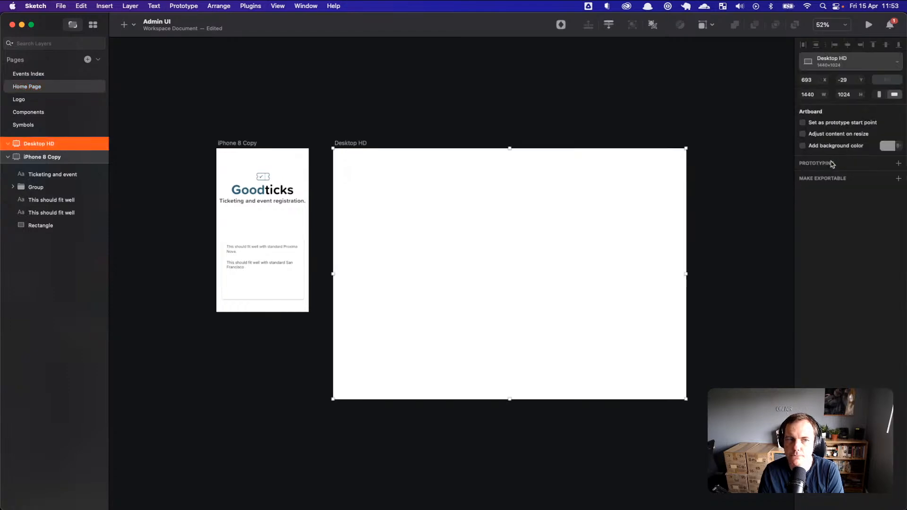
key("w")
key("Escape")
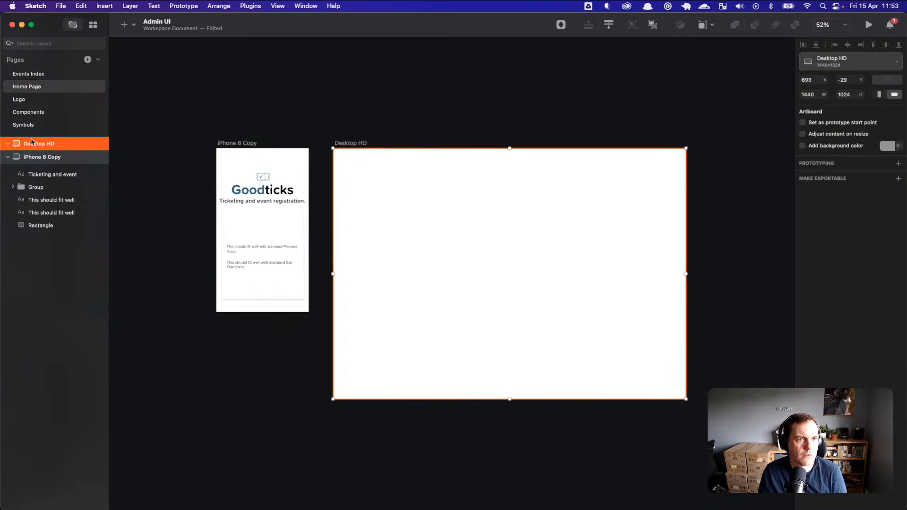
Step: Return to the Home Page and select the Goodticks logo group on the mobile screen
left_click(32, 76)
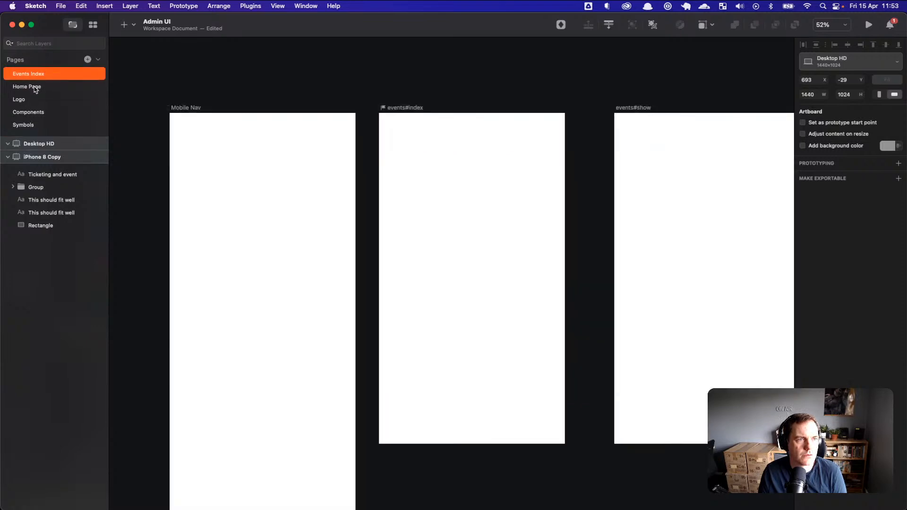
left_click(33, 86)
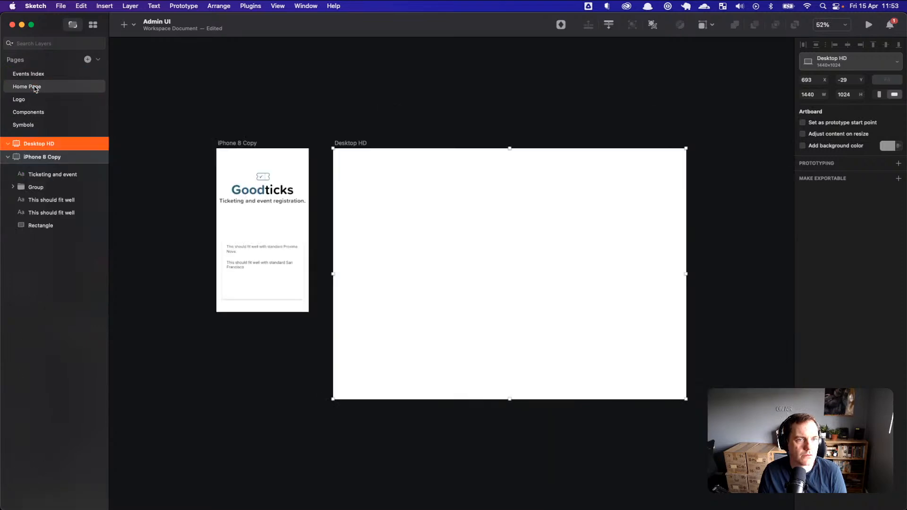
double_click(268, 191)
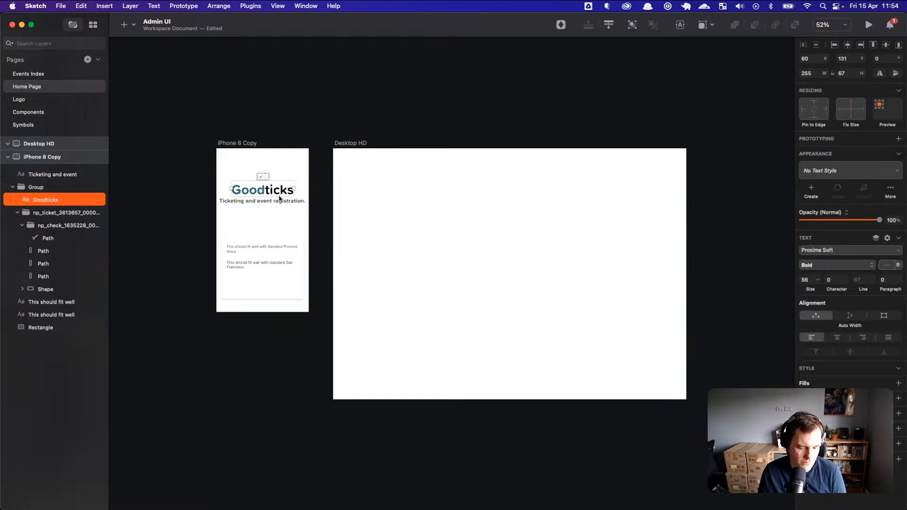
left_click(311, 182)
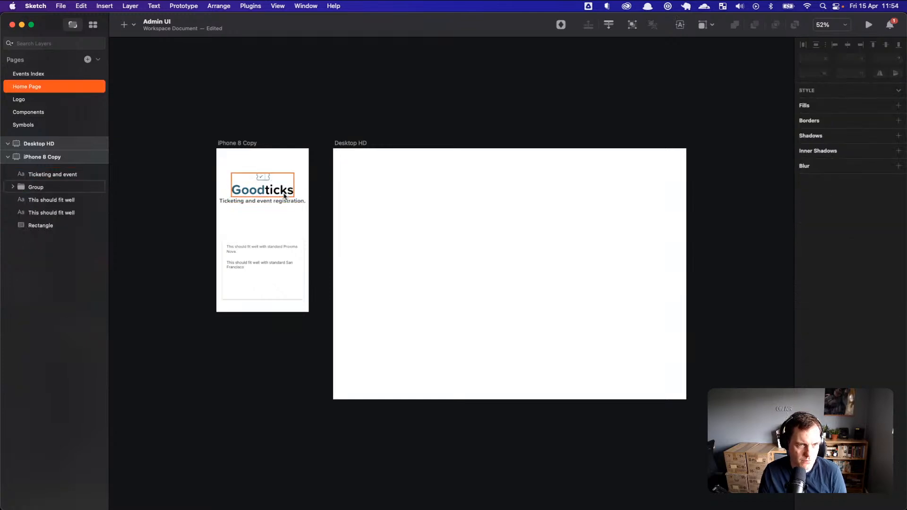
left_click(284, 194)
Step: Copy the Goodticks logo group onto Desktop HD and centre it horizontally
double_click(277, 190)
left_click(265, 178)
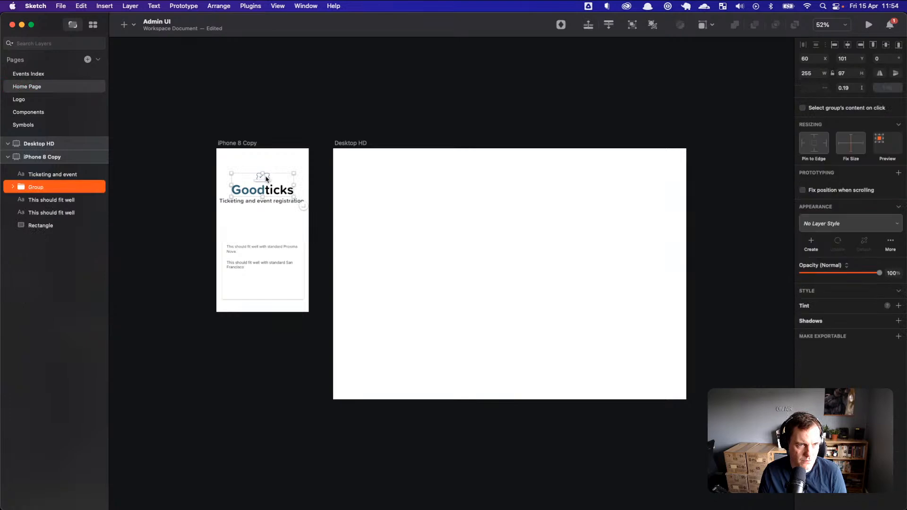
left_click(286, 170)
left_click(279, 190)
key("super+c")
key("super+v")
left_click_drag(272, 189, 518, 212)
key("Escape")
left_click(477, 198)
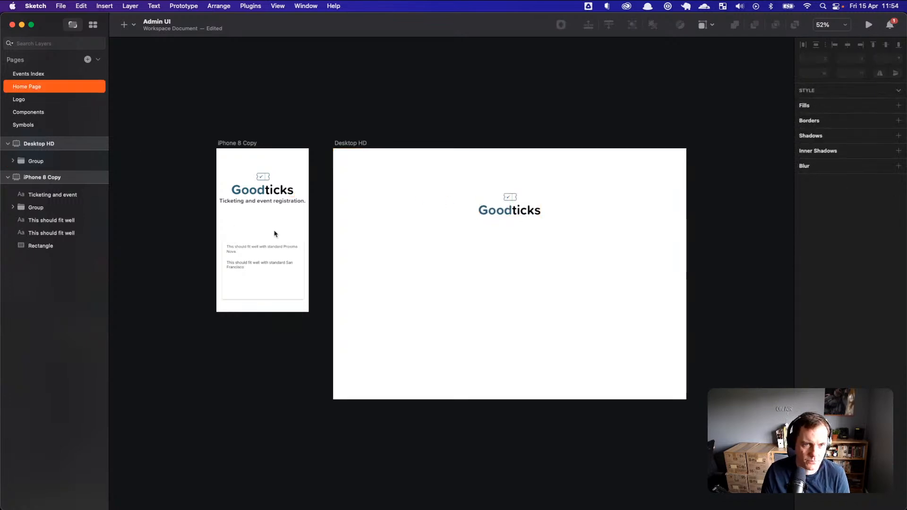
Step: Draw a wide grey #D8D8D8 rectangle across Desktop HD's top and place it behind the logo
key("r")
mouse_move(333, 162)
left_mouse_down()
mouse_move(625, 229)
mouse_move(690, 269)
mouse_move(689, 279)
left_mouse_up()
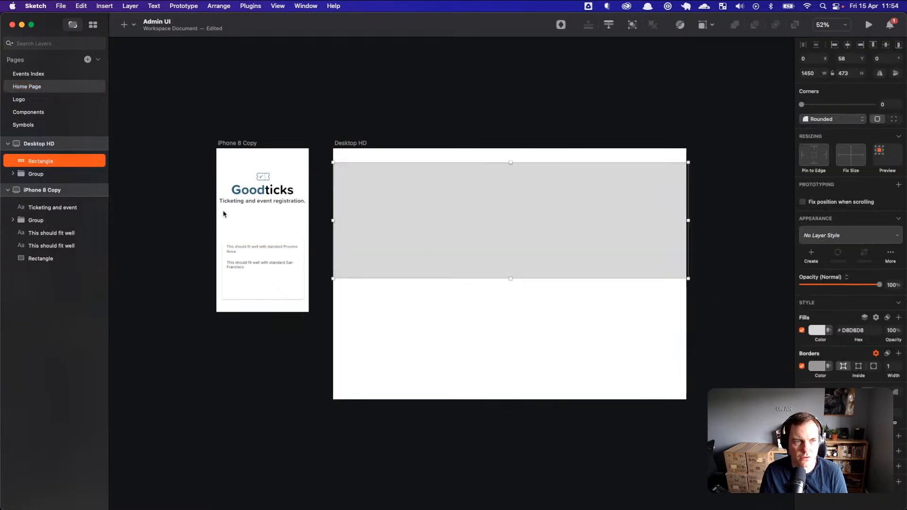
left_click_drag(77, 168, 77, 179)
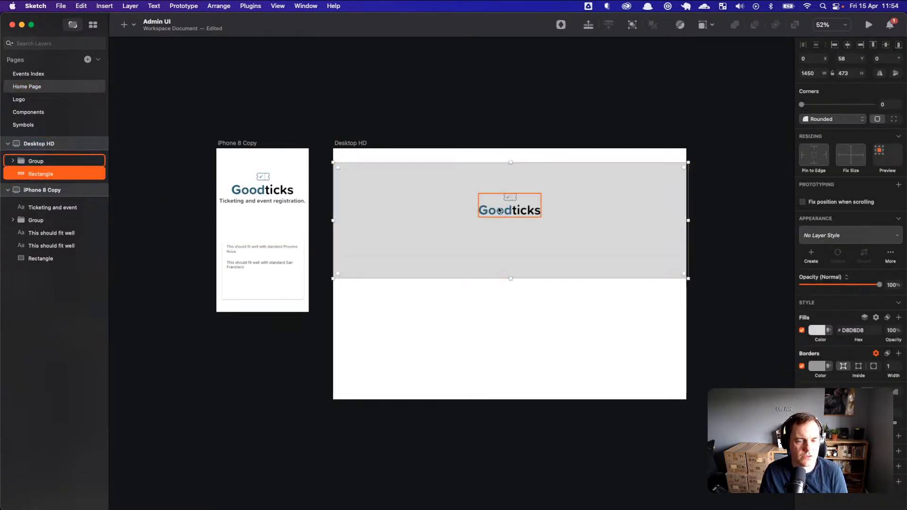
left_click(529, 212)
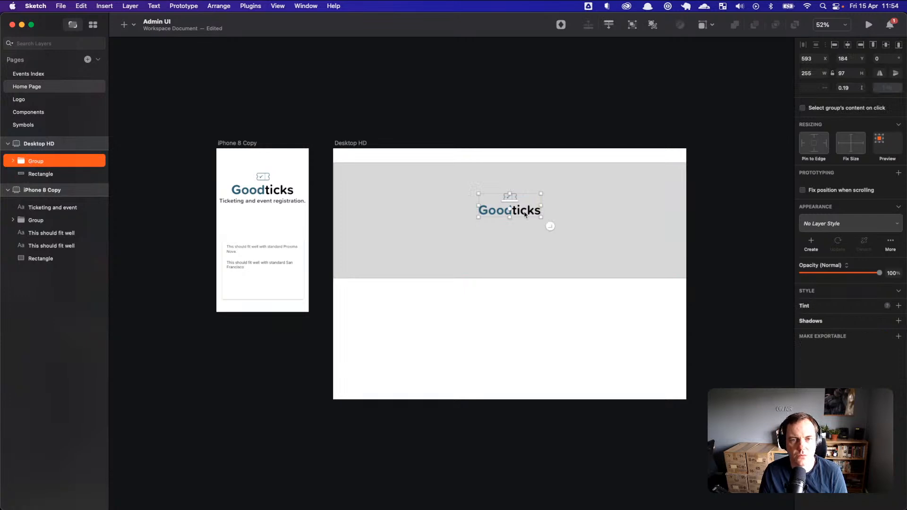
left_click(589, 237)
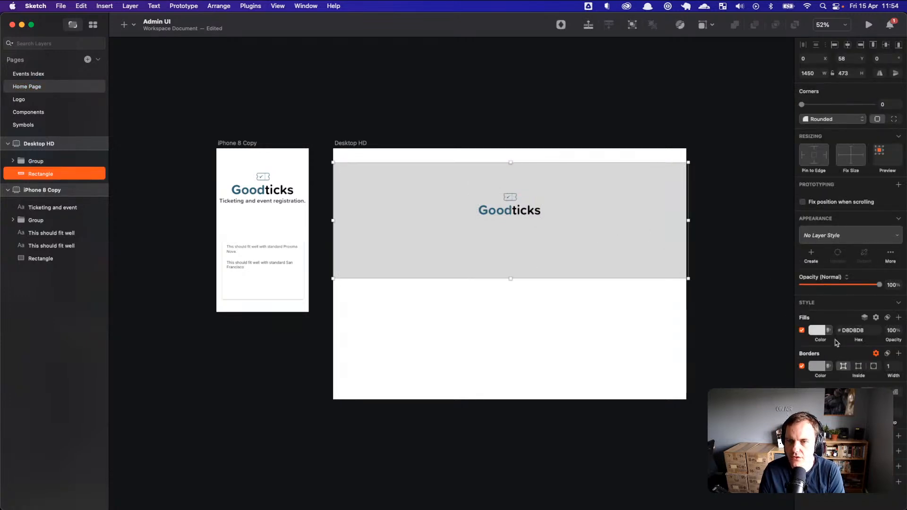
Step: Check the Goodticks text and nudge the logo slightly lower within the grey header band
left_click(546, 223)
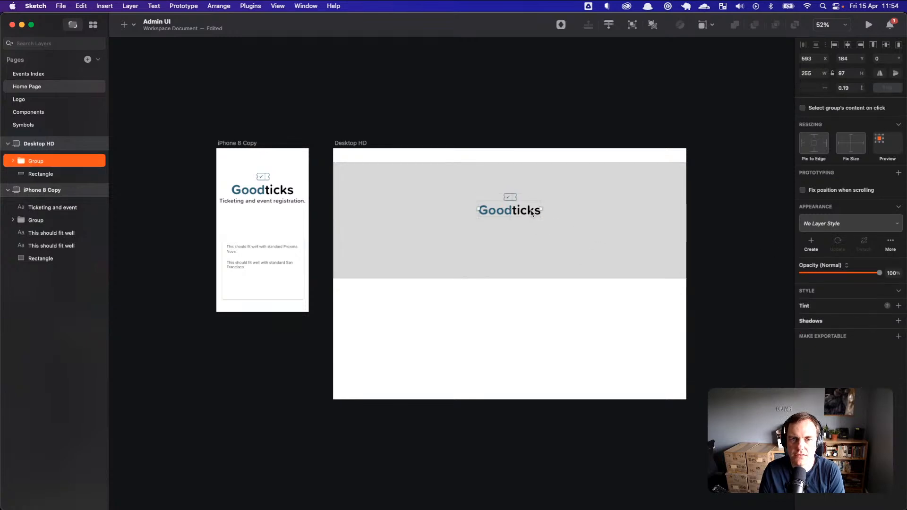
left_click(532, 213)
double_click(523, 212)
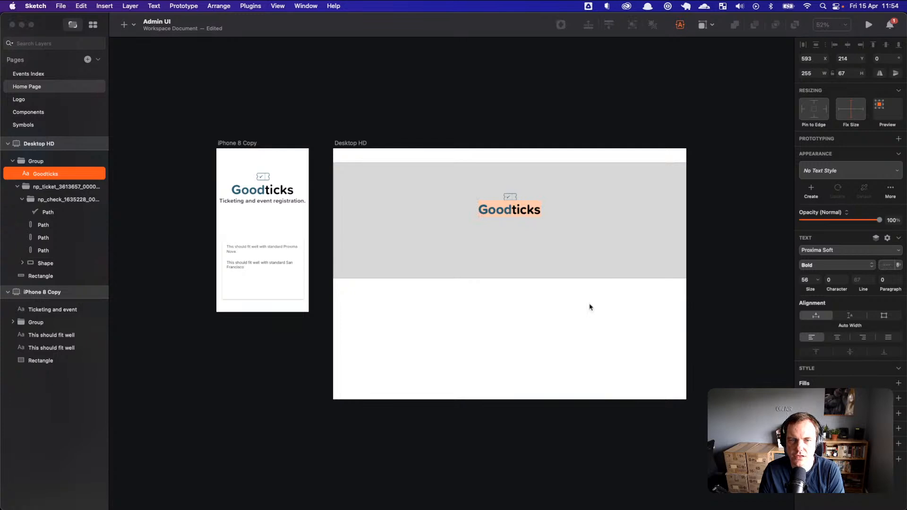
left_click(523, 268)
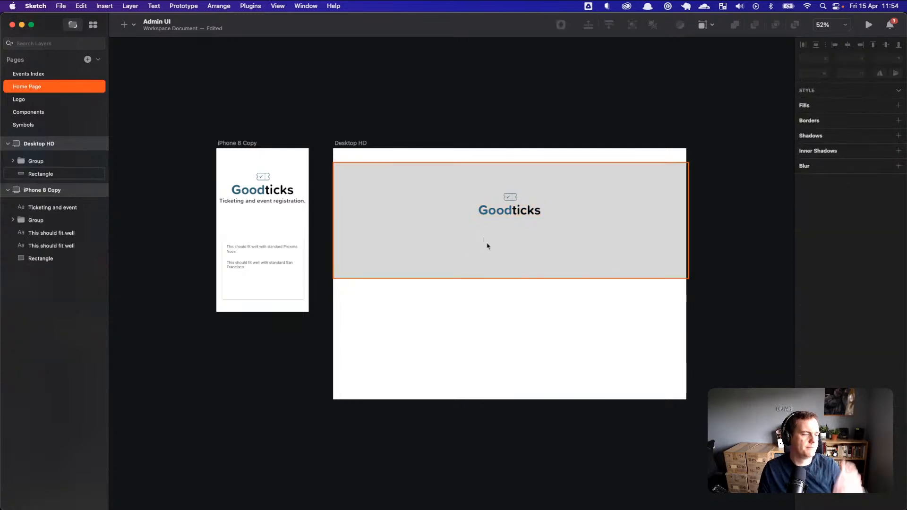
left_click(507, 245)
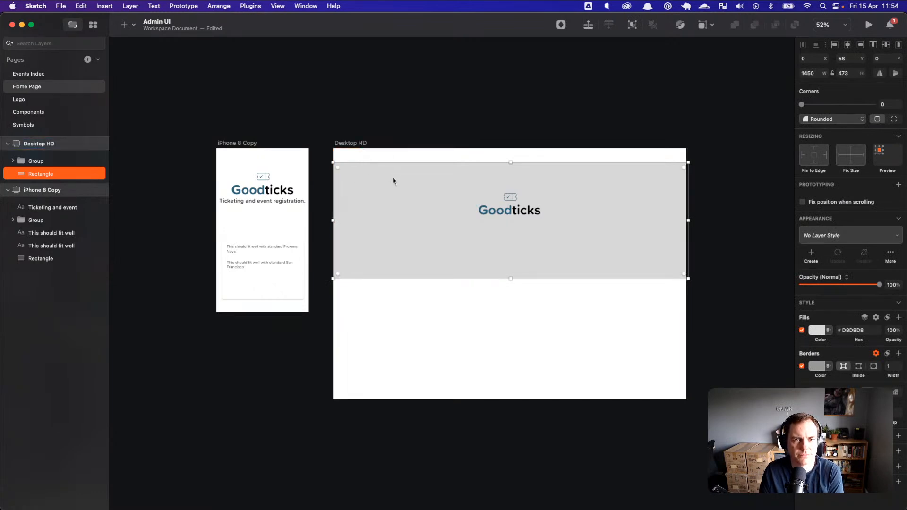
left_click_drag(511, 211, 512, 214)
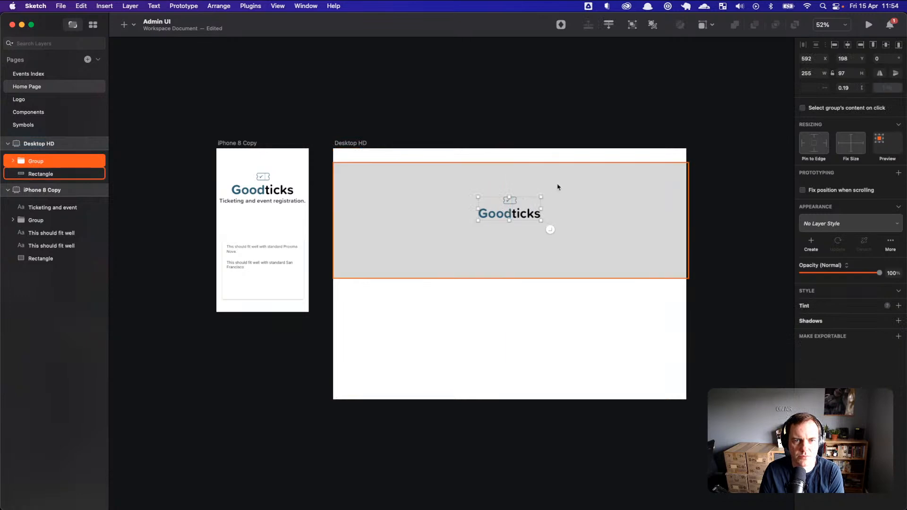
left_click(573, 194)
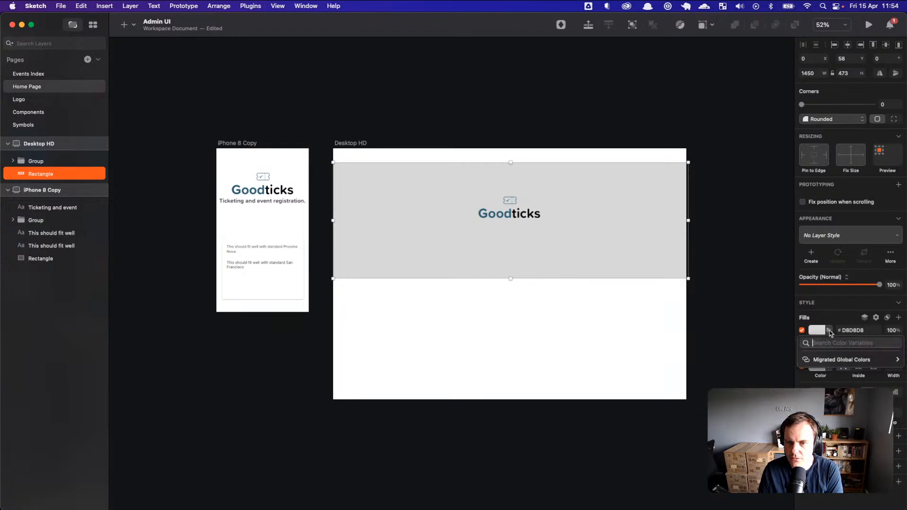
left_click(864, 320)
mouse_move(846, 355)
left_click(798, 363)
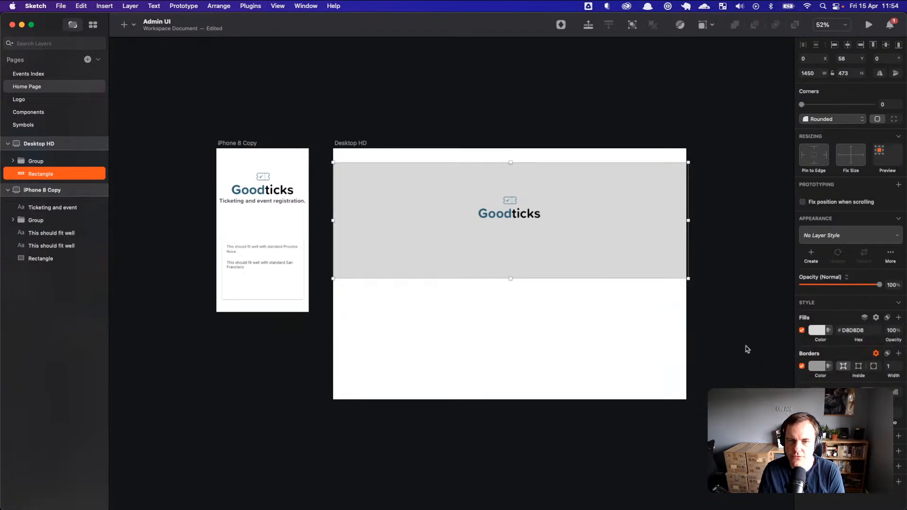
type("crowd")
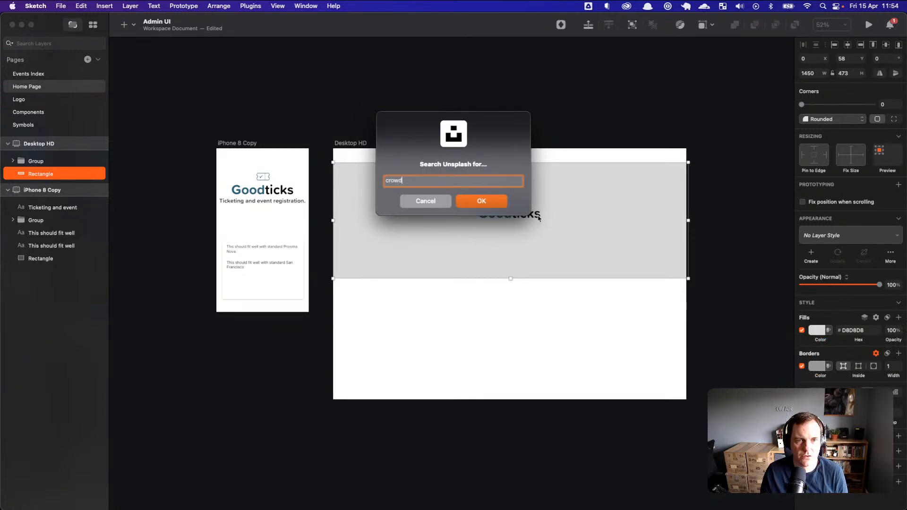
key("Return")
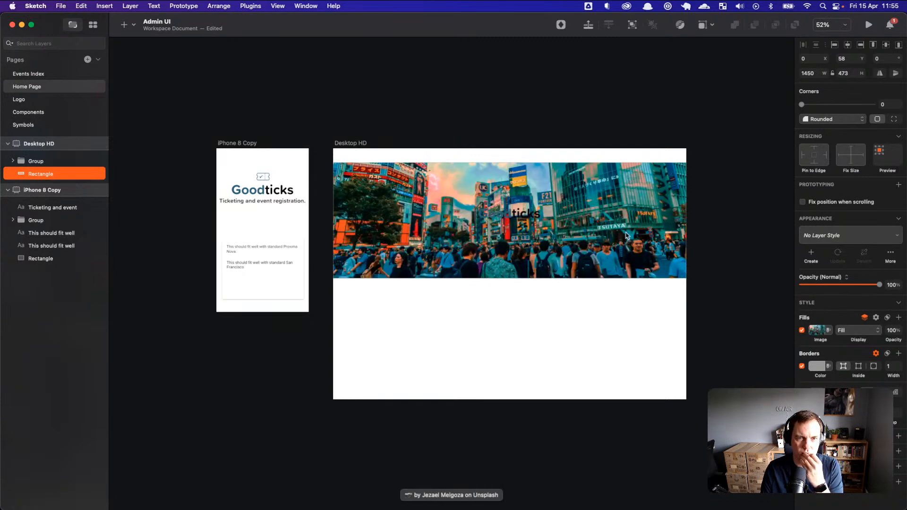
left_click_drag(625, 239, 627, 260)
left_click(822, 330)
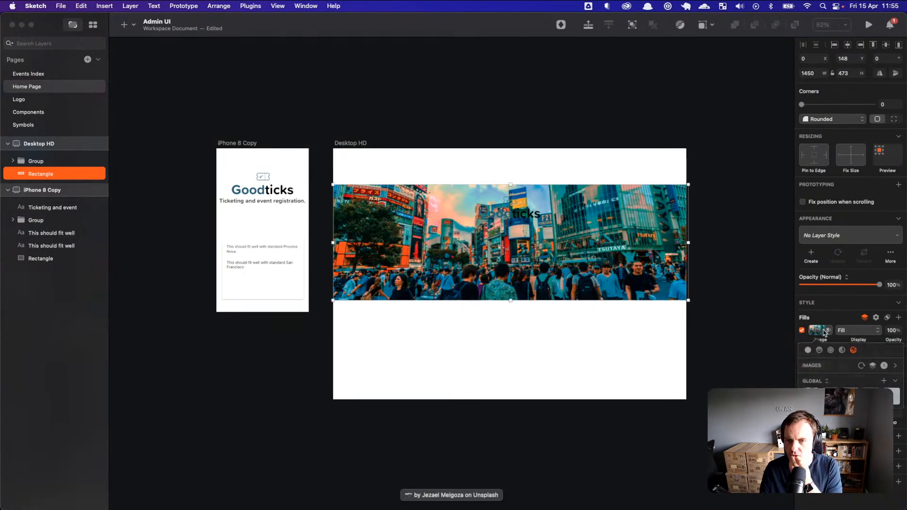
left_click(862, 366)
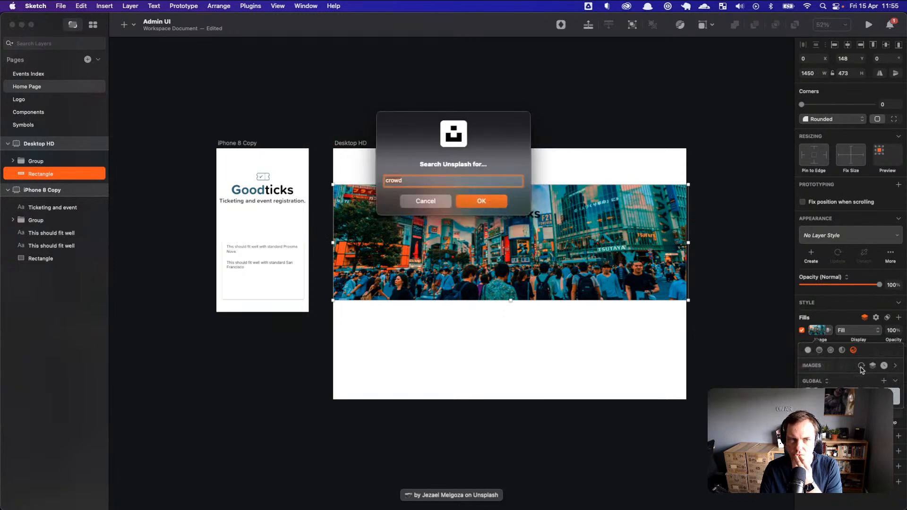
left_click(480, 201)
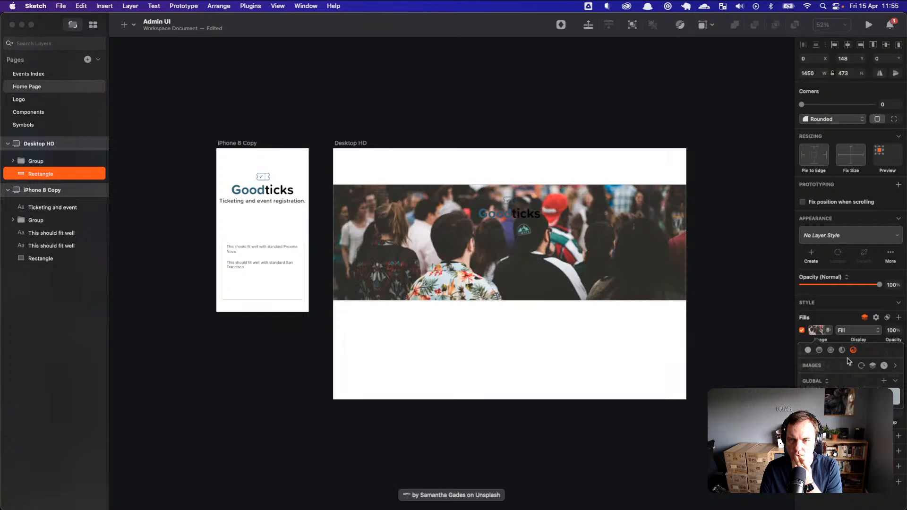
left_click(862, 367)
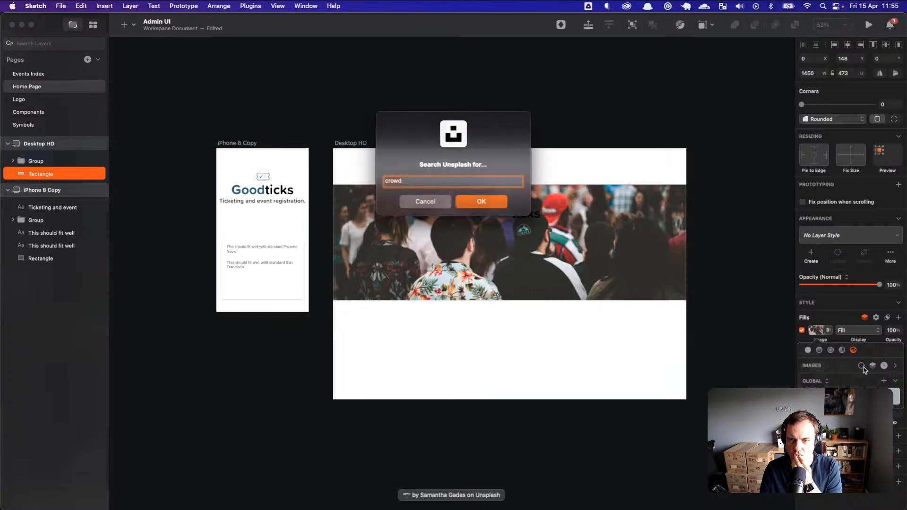
left_click(494, 205)
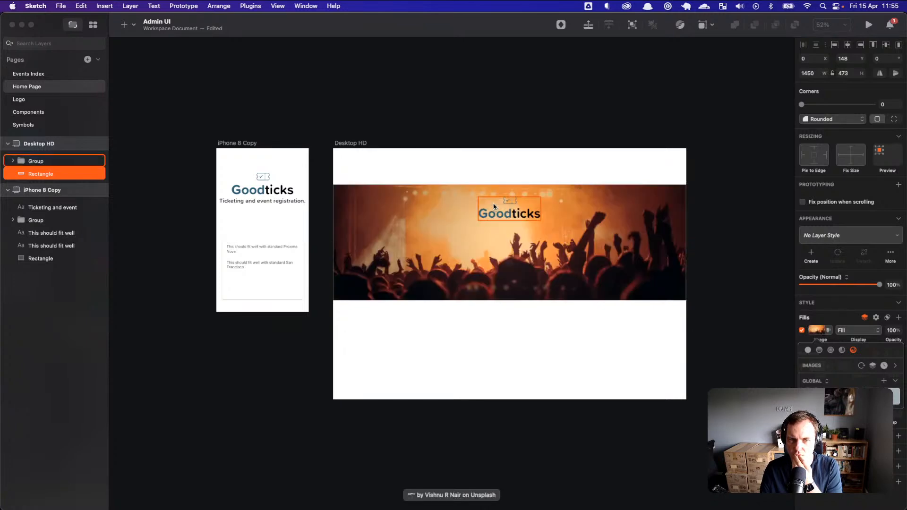
left_click(561, 318)
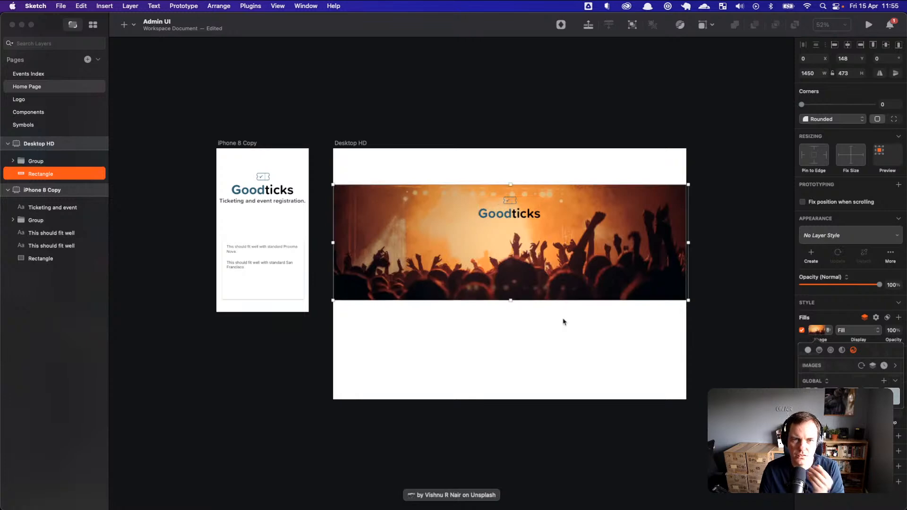
left_click_drag(610, 240, 608, 226)
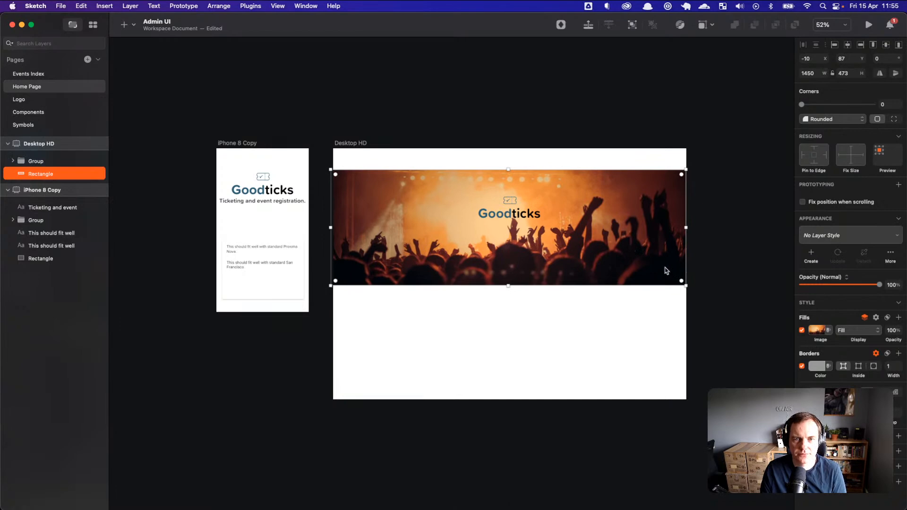
mouse_move(506, 285)
left_mouse_down()
mouse_move(507, 303)
mouse_move(518, 294)
left_mouse_up()
left_click_drag(556, 269, 557, 264)
scroll(530, 272, "up", 5)
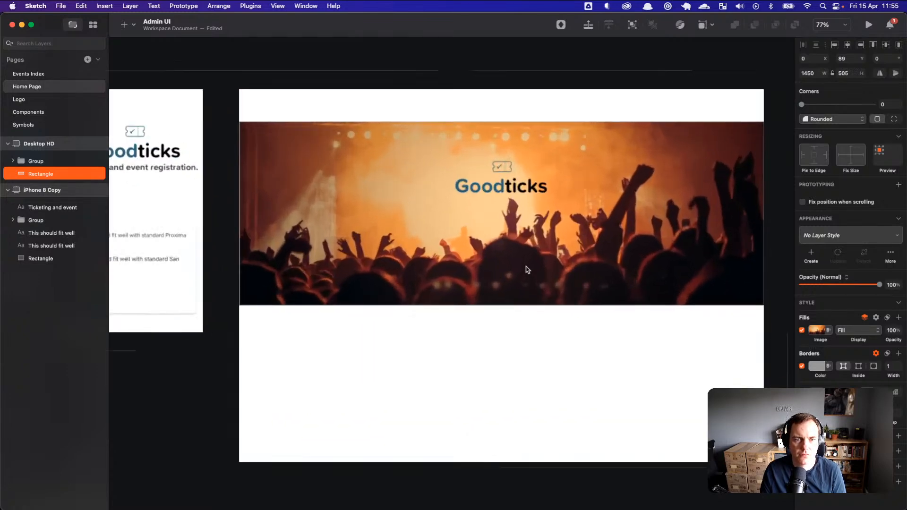
Step: Load the Goodticks home page at localhost:3000 in Firefox and enlarge the window
key("super+Tab")
key("super+Tab")
key("super+Tab")
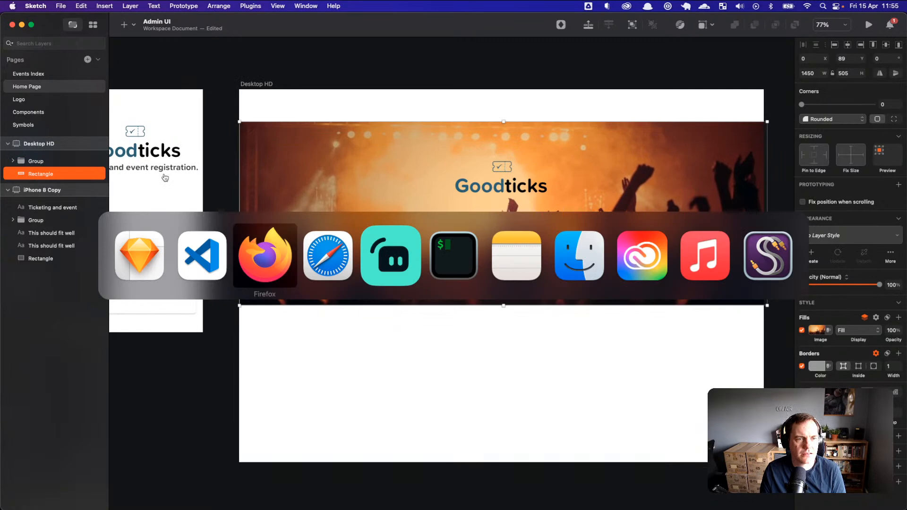
key("super+Tab")
key("super+Tab")
key("super+Tab")
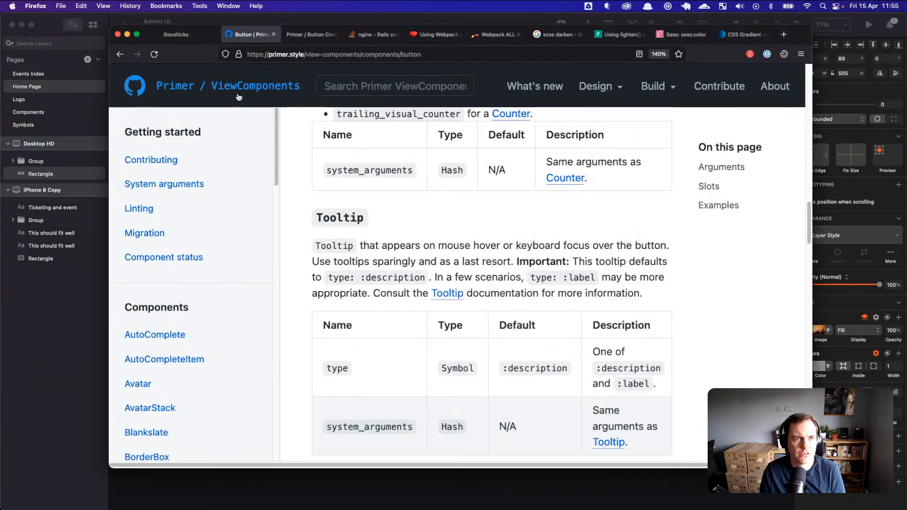
left_click(197, 39)
left_click_drag(295, 54, 419, 62)
key("BackSpace")
key("Return")
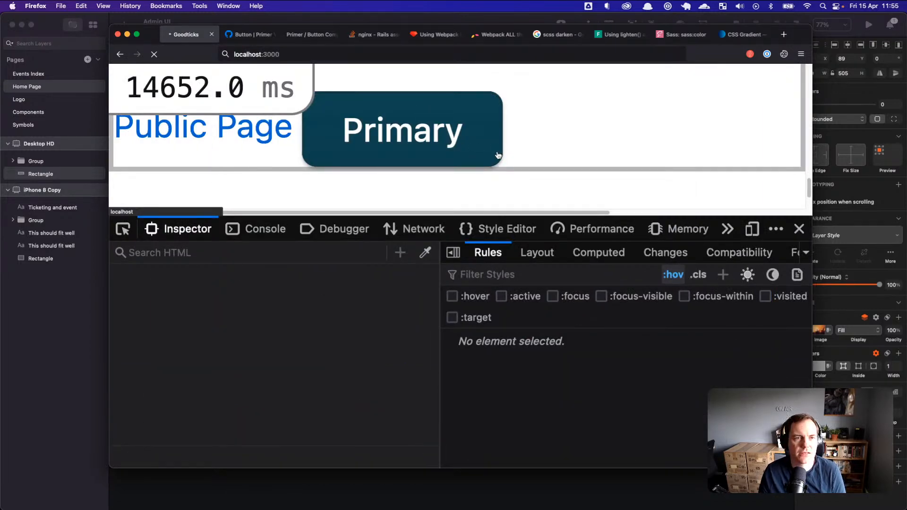
left_click_drag(810, 27, 842, 27)
Step: Scroll to the hero and highlight the headline ending 'team events.'
key("super+Tab")
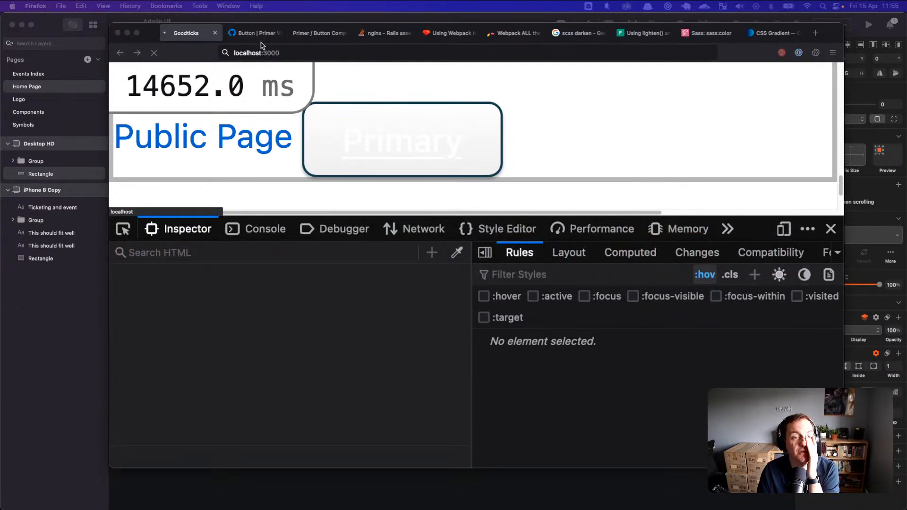
scroll(344, 146, "down", 8)
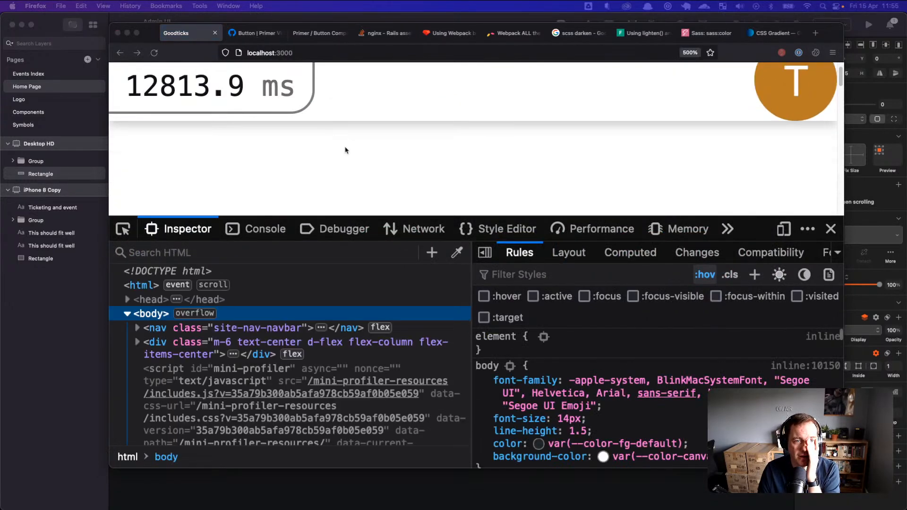
scroll(358, 154, "down", 3)
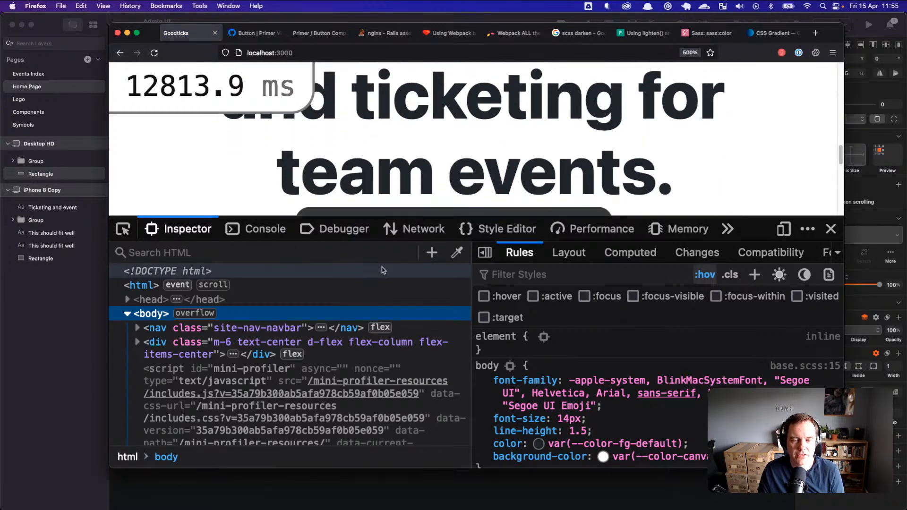
key("super+Tab")
key("super+Tab")
key("super+Tab")
key("Escape")
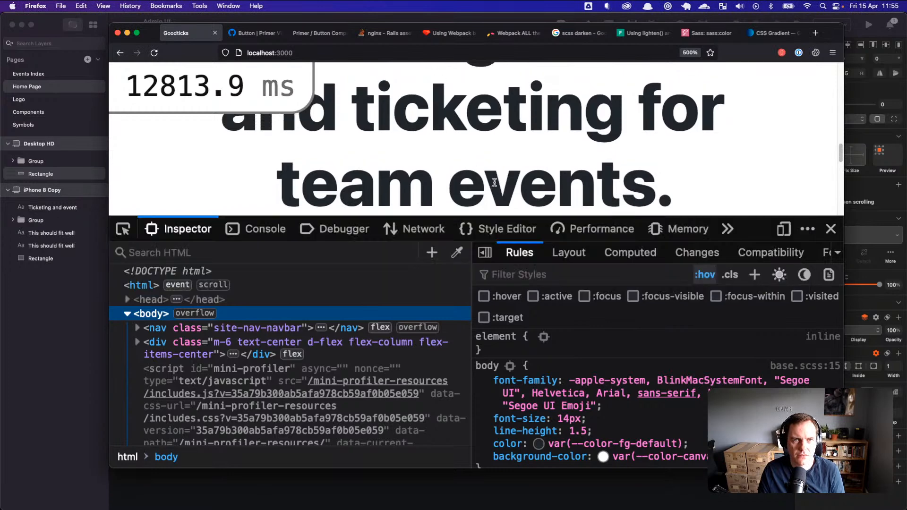
scroll(274, 158, "up", 3)
left_click_drag(275, 158, 416, 222)
left_click(277, 152)
left_click_drag(209, 129, 653, 195)
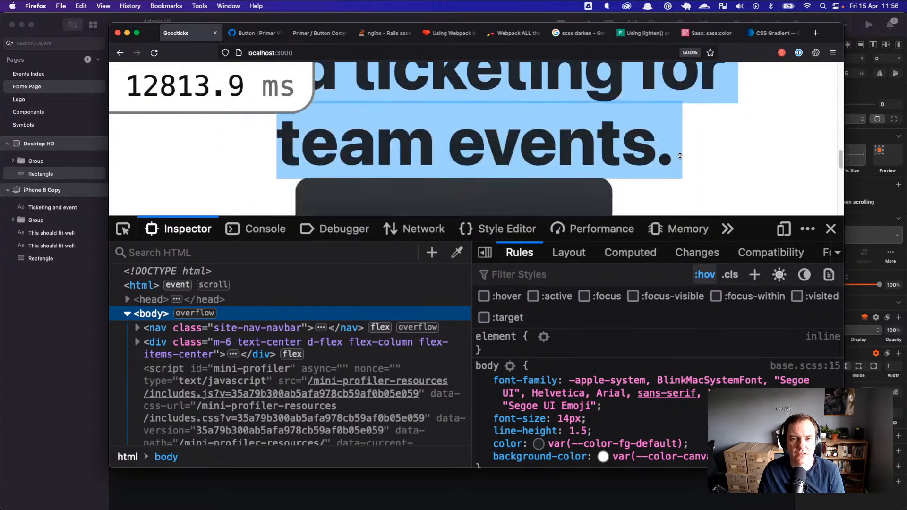
key("super+Tab")
key("super+Tab")
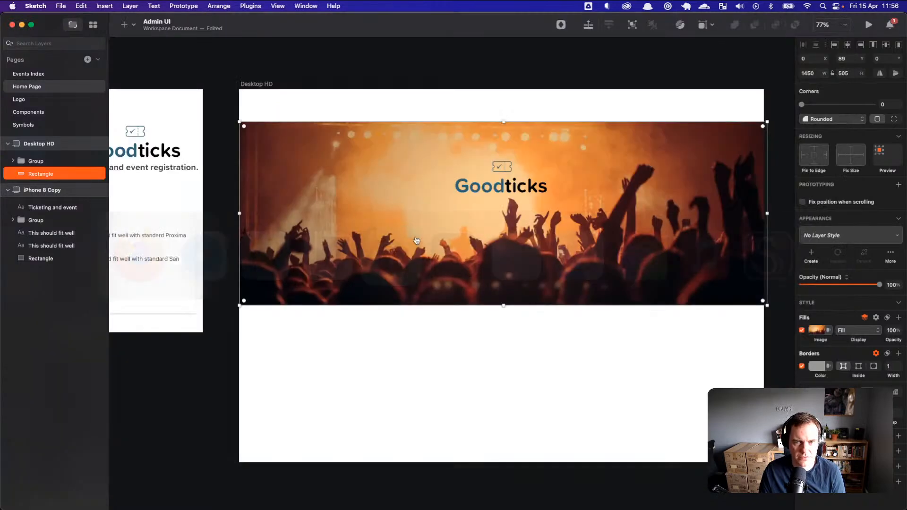
Step: Fill the hero with Unsplash photos searched for 'team', trying two results
left_click(820, 330)
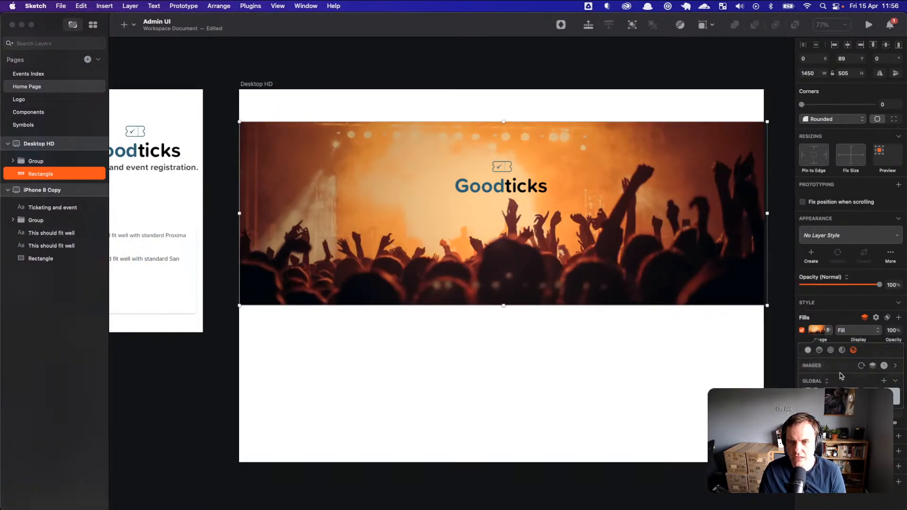
left_click(861, 366)
type("team")
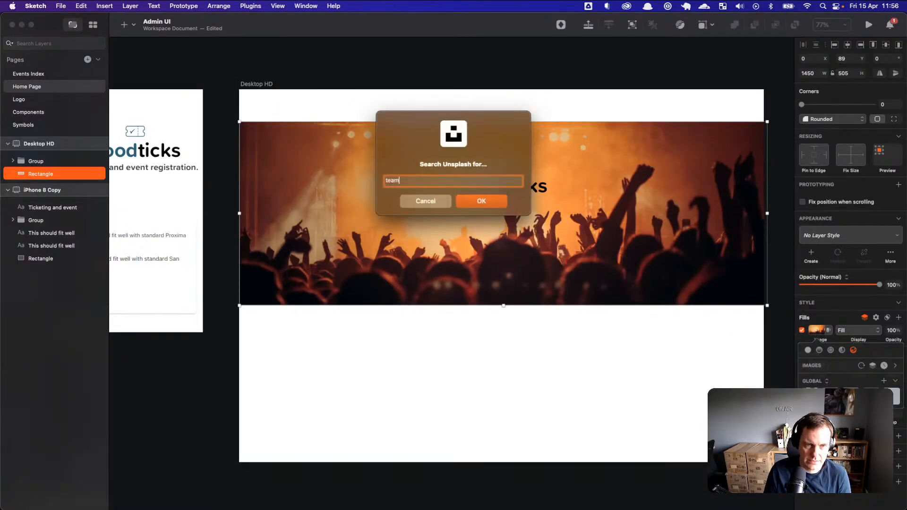
left_click(490, 203)
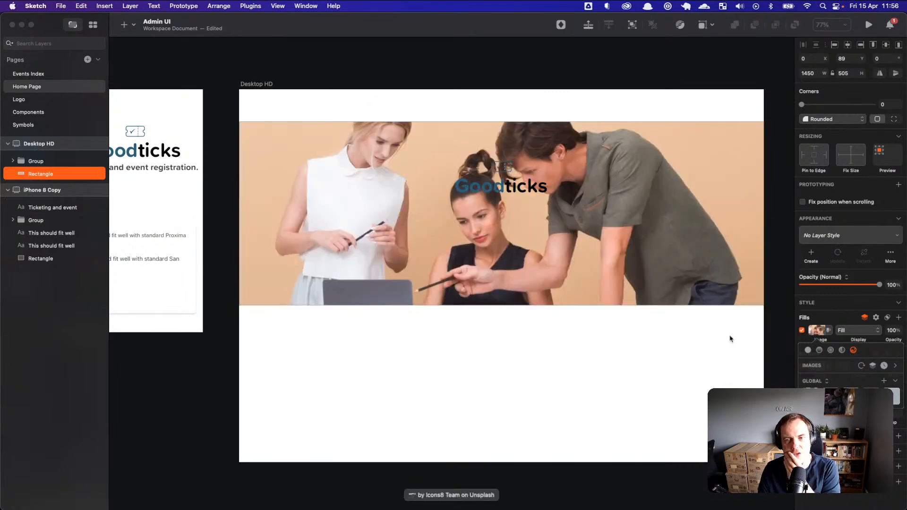
left_click(861, 366)
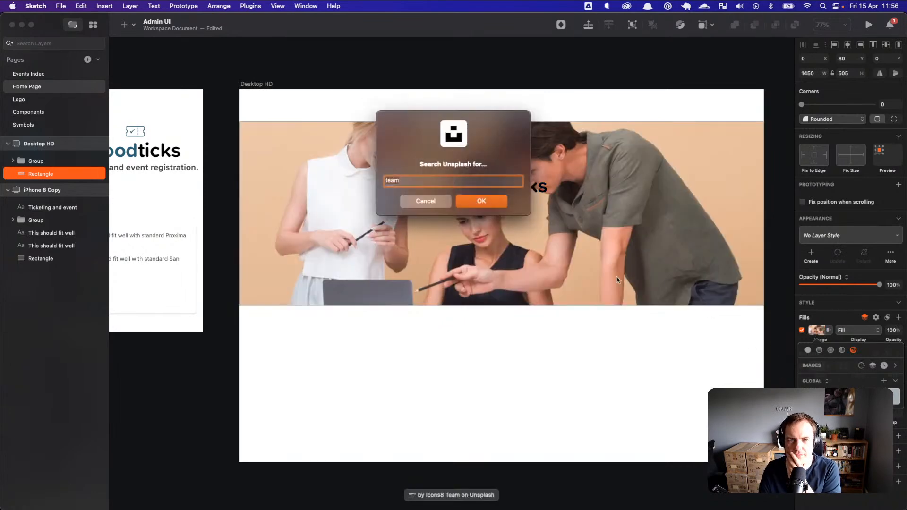
left_click(488, 202)
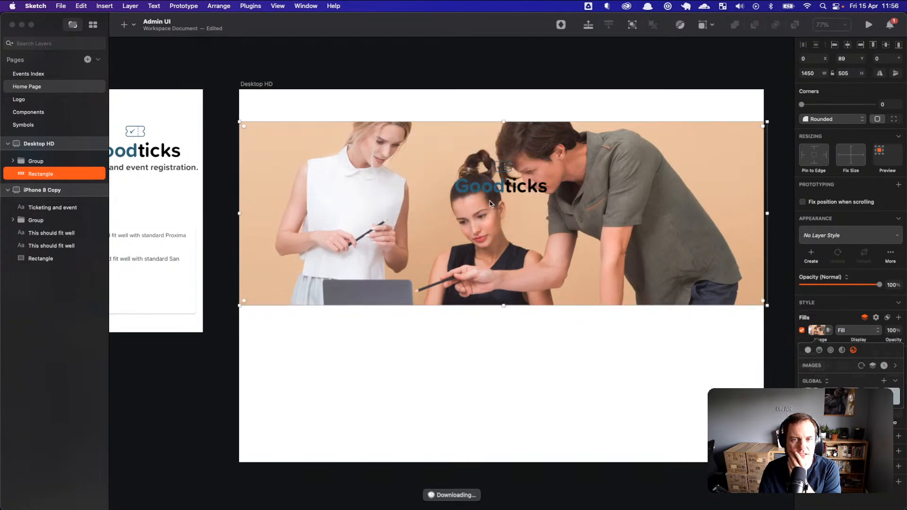
Step: Search Unsplash for 'team sport' and try two more photos
left_click(861, 366)
left_click(472, 182)
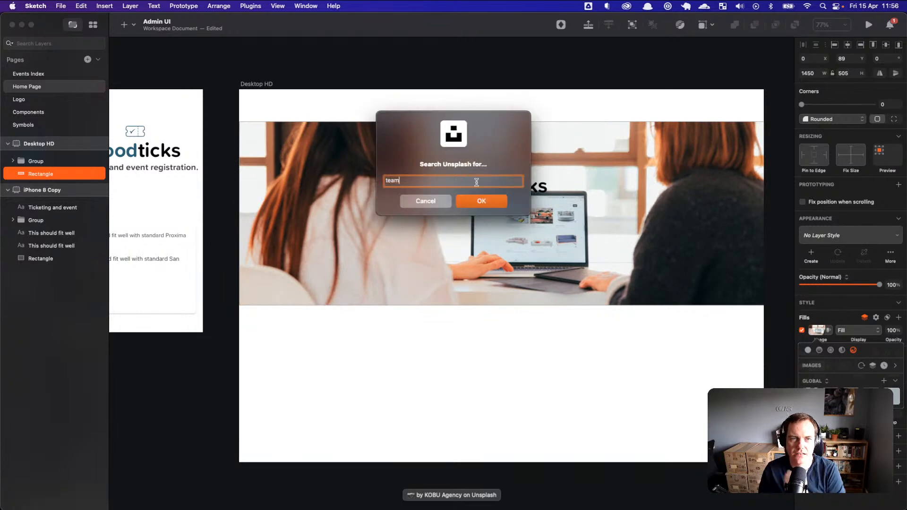
key("Return")
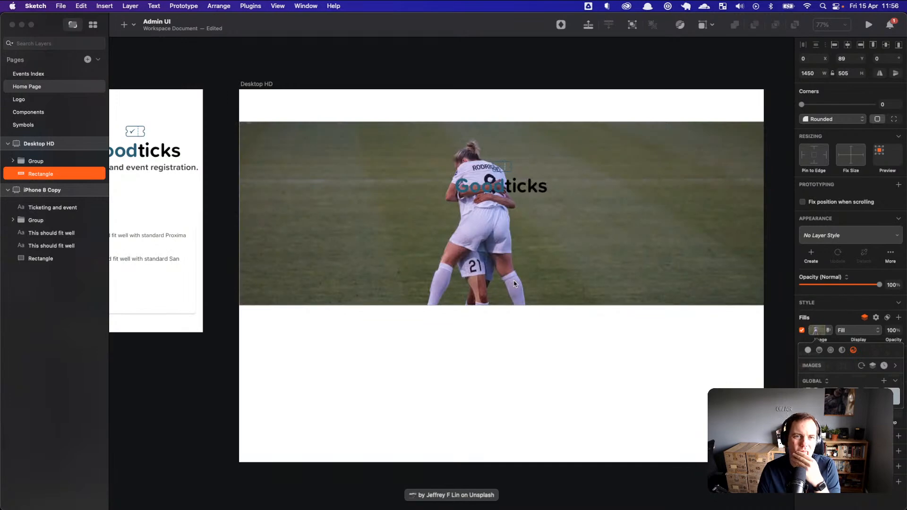
left_click(861, 367)
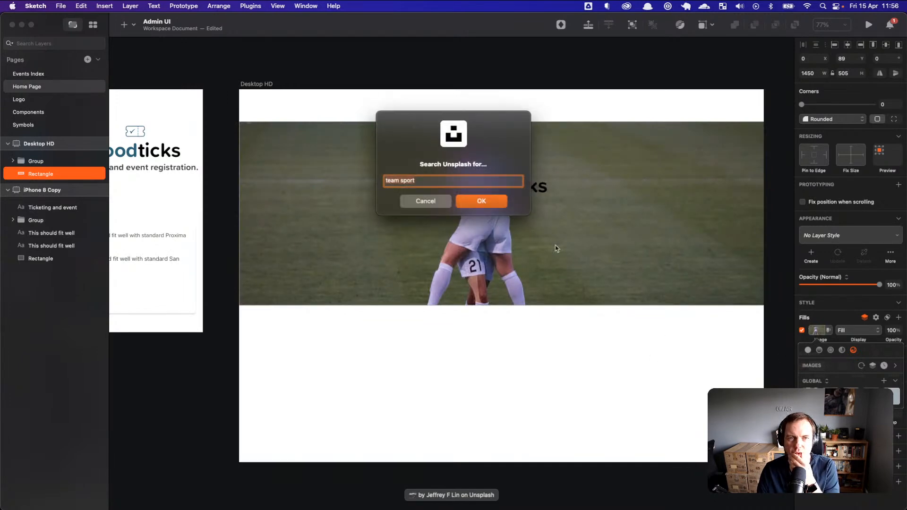
left_click(488, 209)
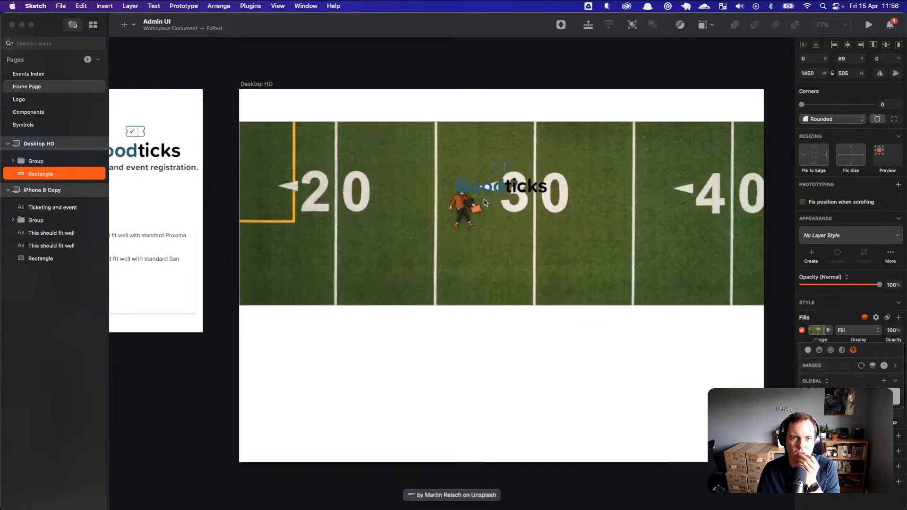
Step: Refine the Unsplash search to 'team sport crowd' and fetch two photos
left_click(861, 365)
left_click(467, 184)
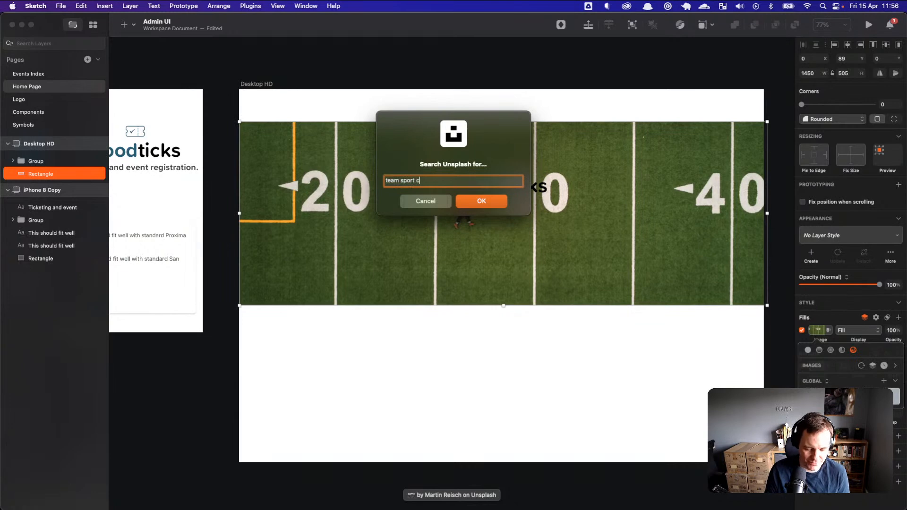
key("Return")
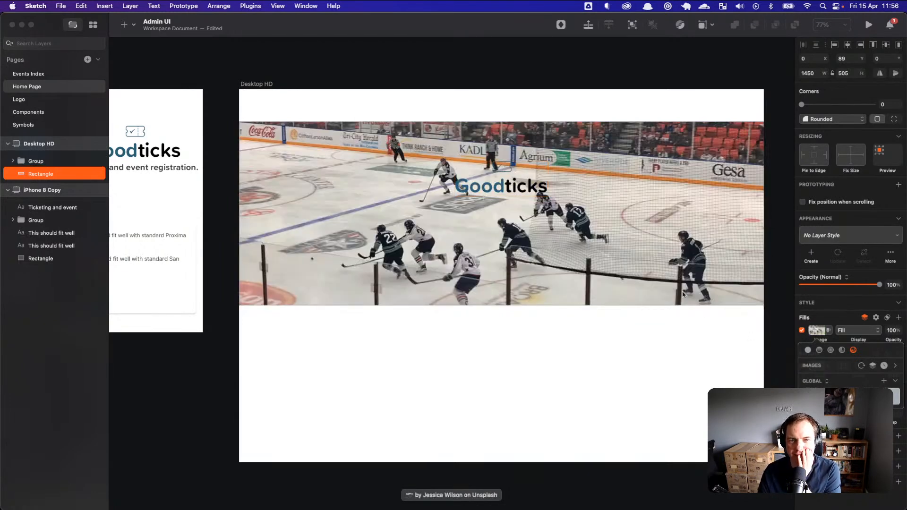
left_click(861, 366)
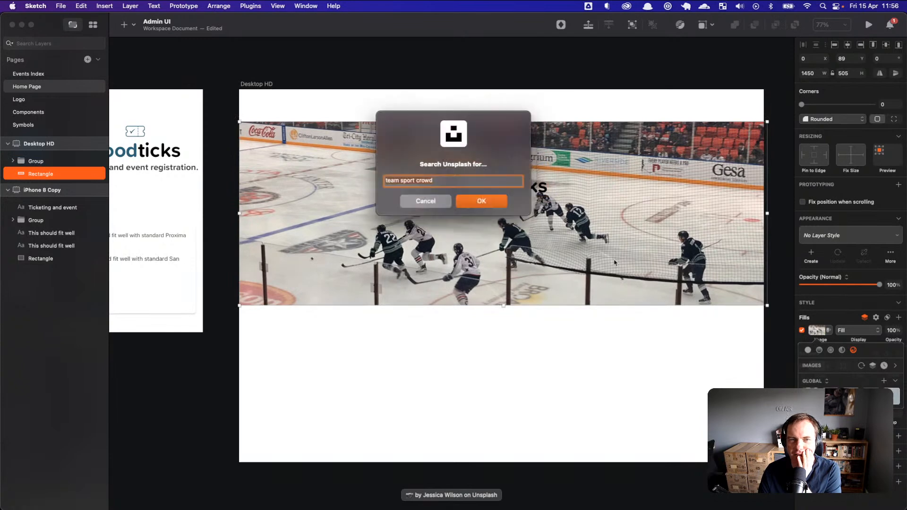
left_click(499, 201)
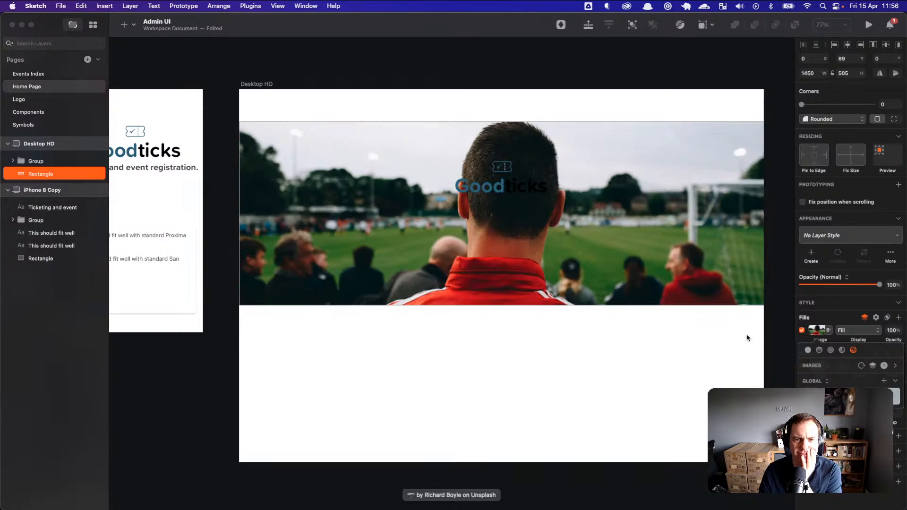
Step: Keep fetching crowd photos until a snowy group photo fills the hero
left_click(845, 368)
left_click(478, 201)
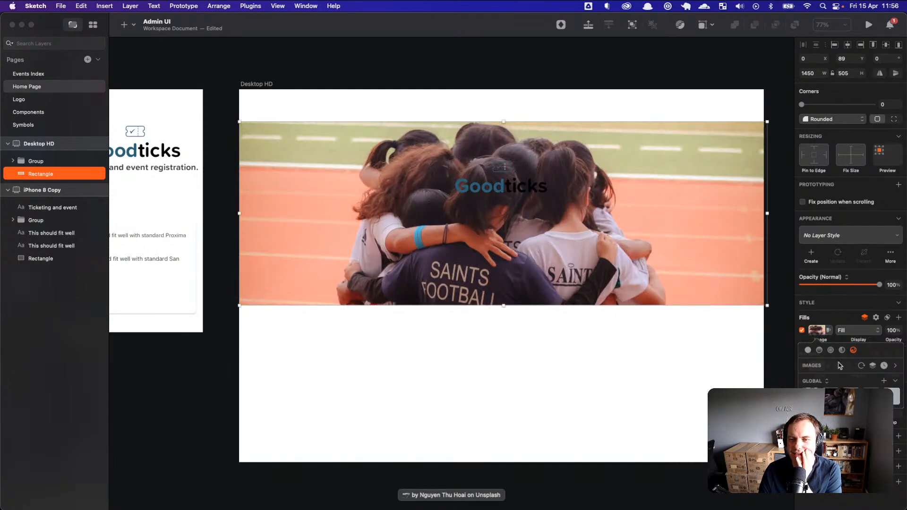
left_click(861, 365)
left_click(478, 203)
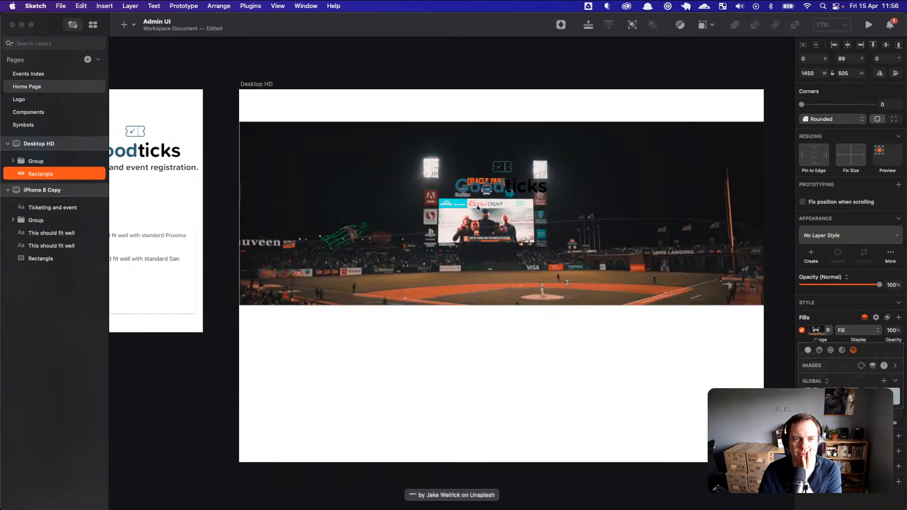
left_click(861, 366)
left_click(491, 200)
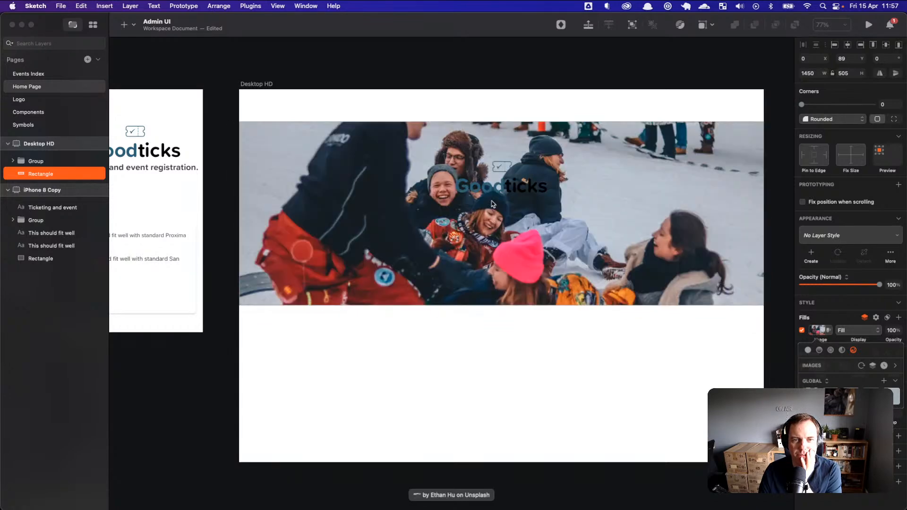
left_click(603, 361)
scroll(587, 372, "up", 2)
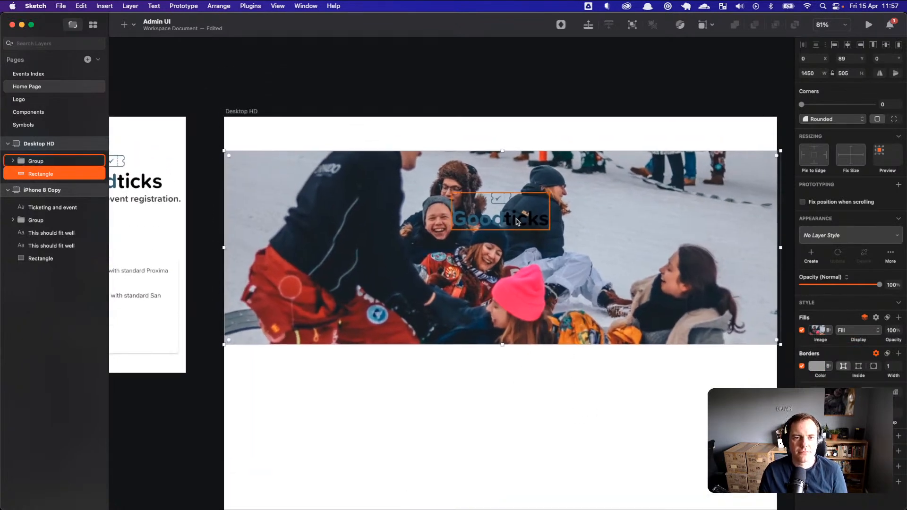
key("super+Tab")
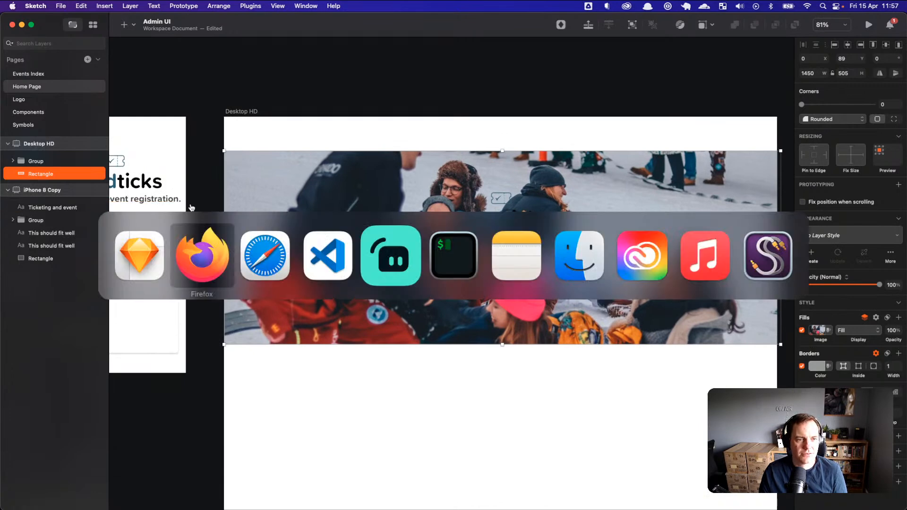
key("super+Tab")
key("super+Tab")
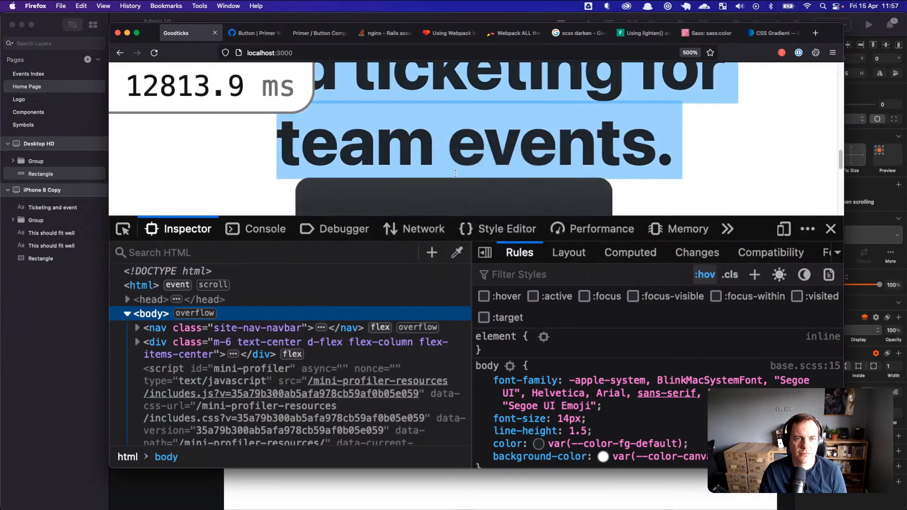
right_click(454, 149)
key("super+Tab")
key("super+Tab")
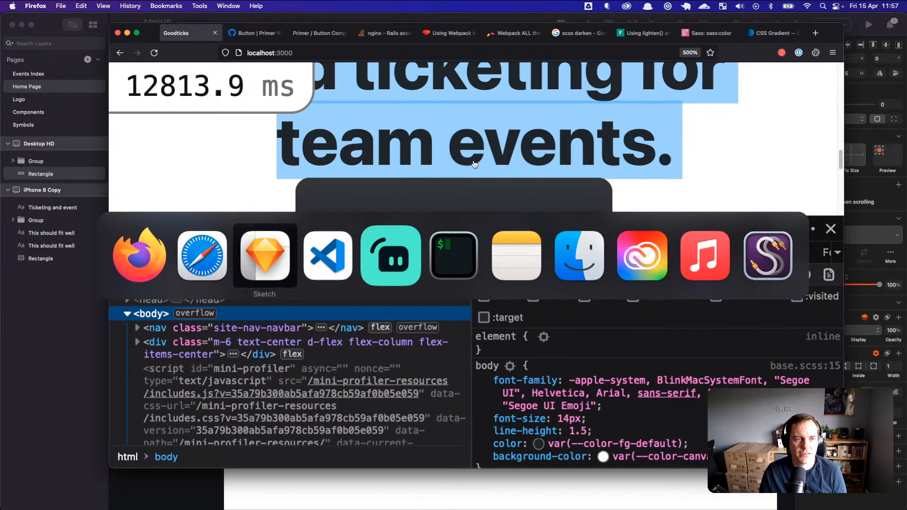
key("t")
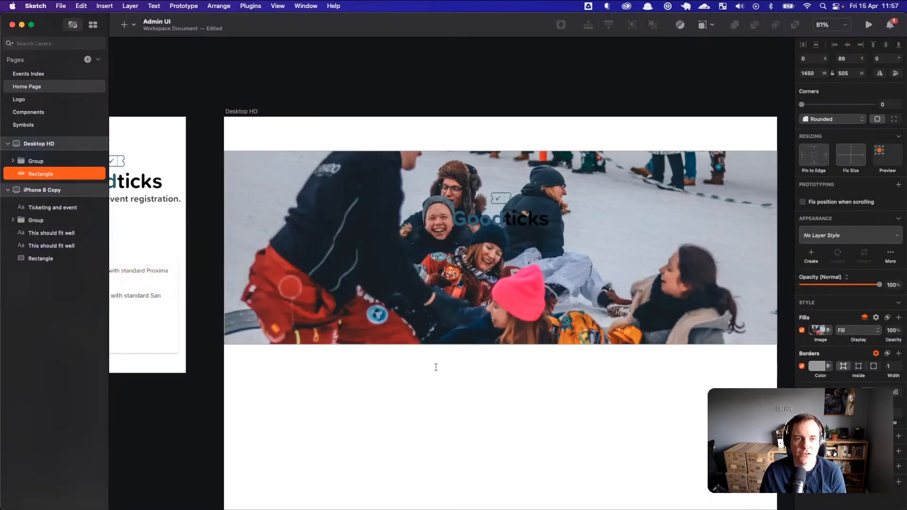
Step: Add a white placeholder text layer on the hero banner
left_click(456, 314)
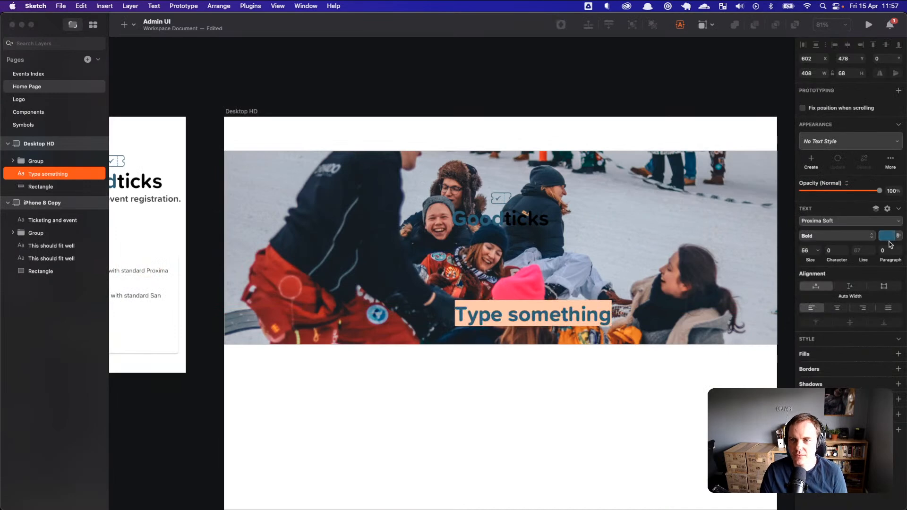
left_click(887, 236)
left_click_drag(827, 286, 788, 259)
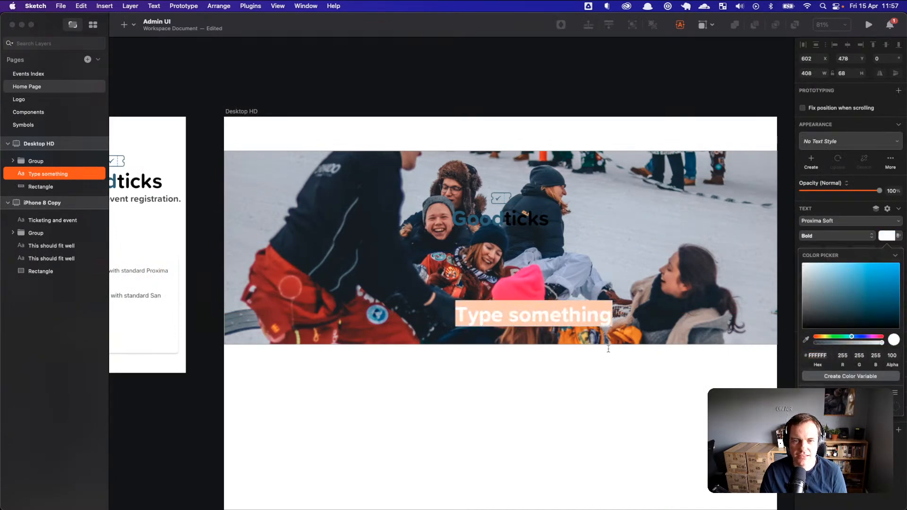
key("Escape")
left_click_drag(576, 324, 495, 296)
Step: Paste 'Event registration and ticketing for team events.' as the text and position it beneath the logo
double_click(488, 284)
key("super+a")
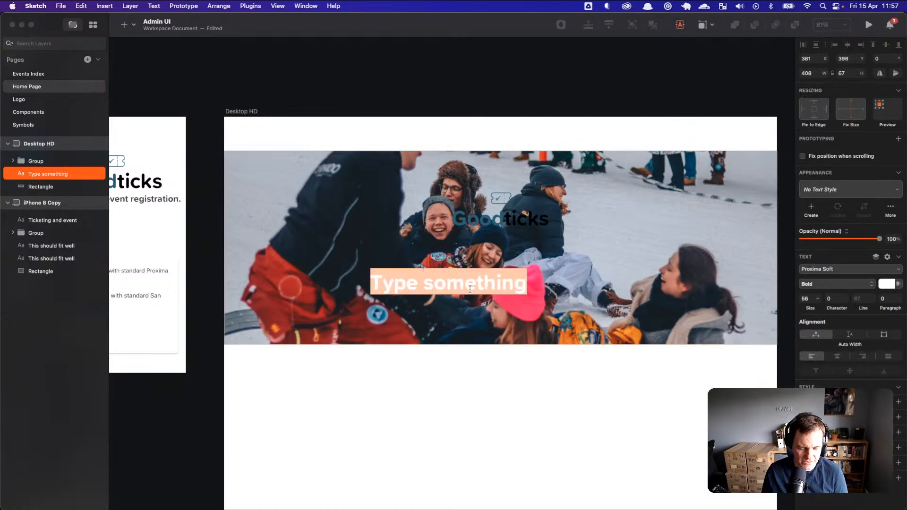
key("super+v")
key("Escape")
key("Escape")
left_click_drag(576, 291, 507, 292)
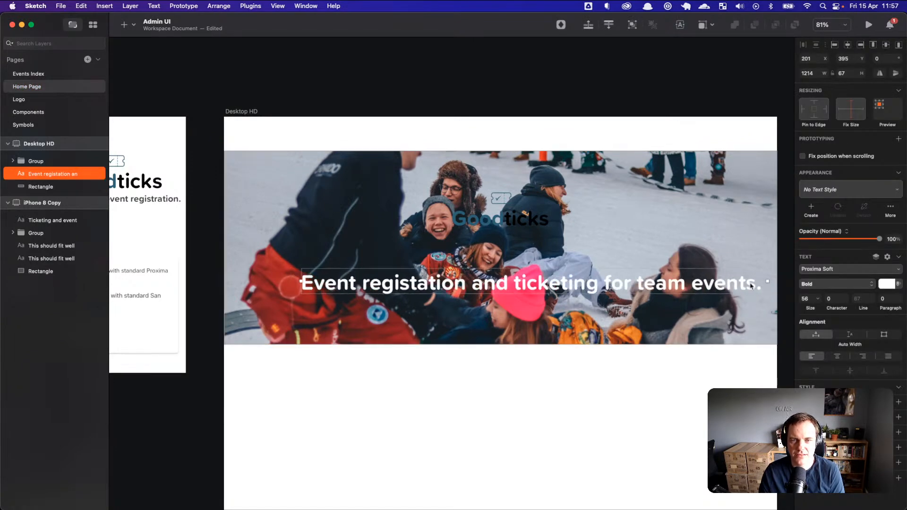
left_click(522, 225)
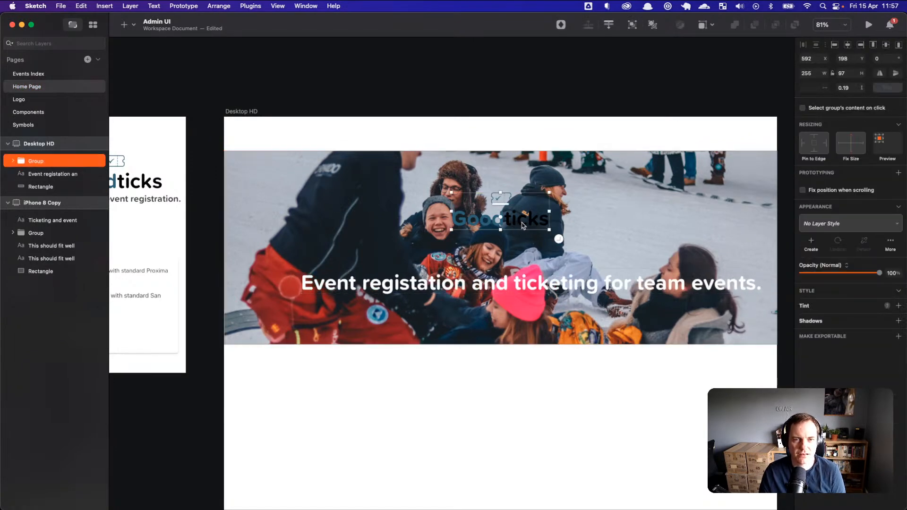
left_click_drag(522, 225, 515, 236)
left_click_drag(514, 276, 487, 300)
Step: Wrap the headline to two lines, centre-align it, and fix the misspelled word
left_click_drag(730, 301, 647, 301)
left_click(836, 356)
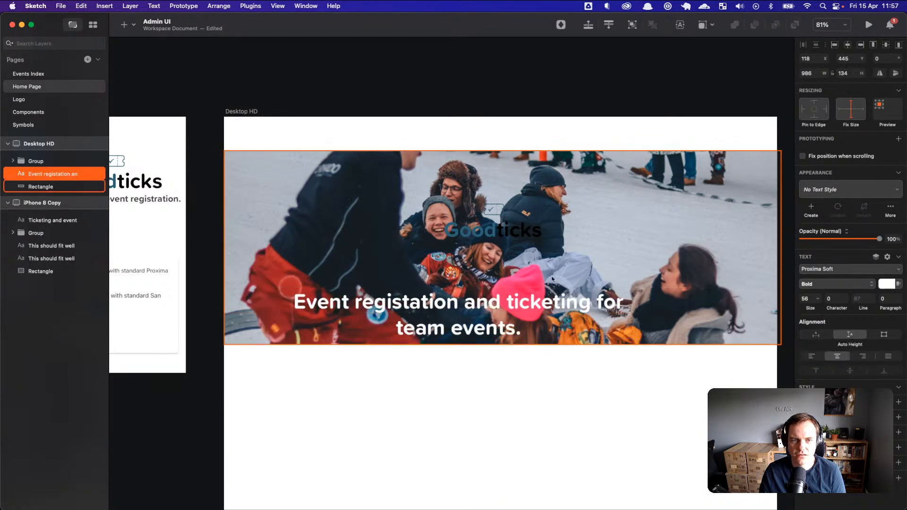
left_click_drag(520, 320, 554, 305)
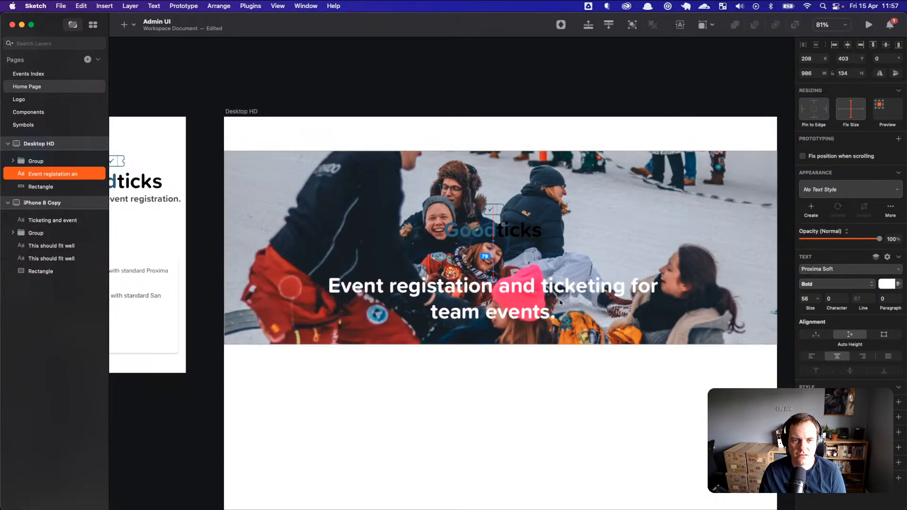
double_click(446, 288)
left_click(451, 286)
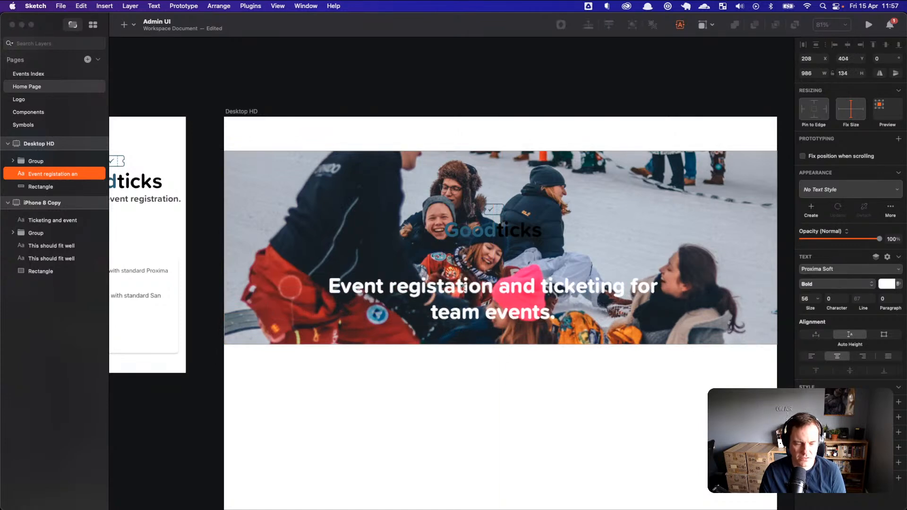
type("r")
key("Escape")
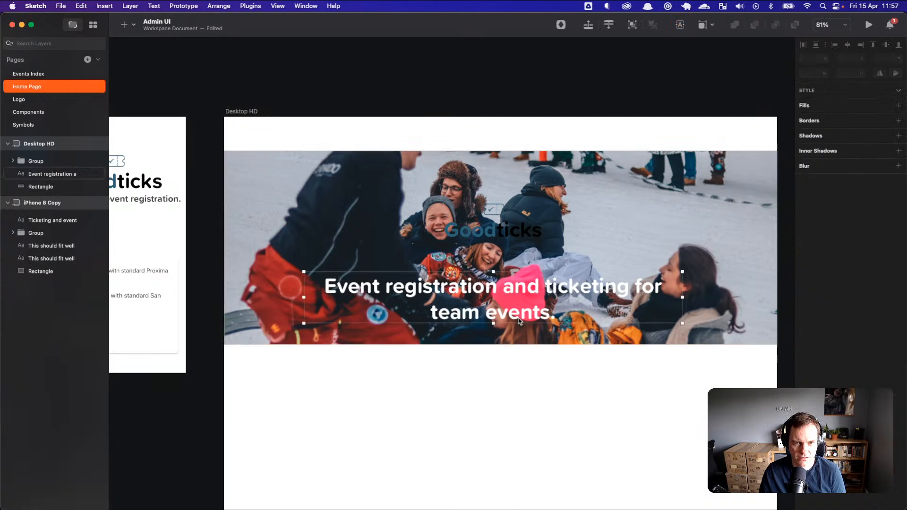
Step: Narrow the headline box to 769 wide with line height 60 and nudge it into place
left_click_drag(682, 297, 577, 293)
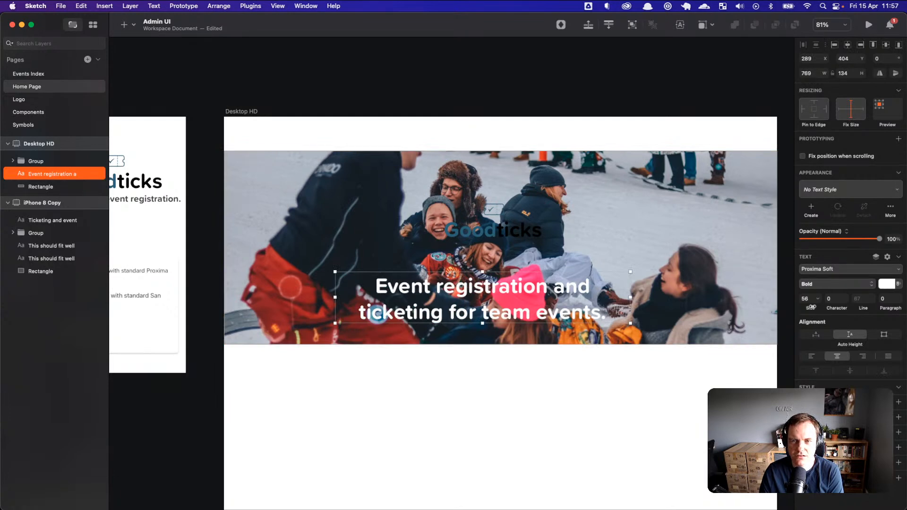
left_click_drag(863, 308, 860, 308)
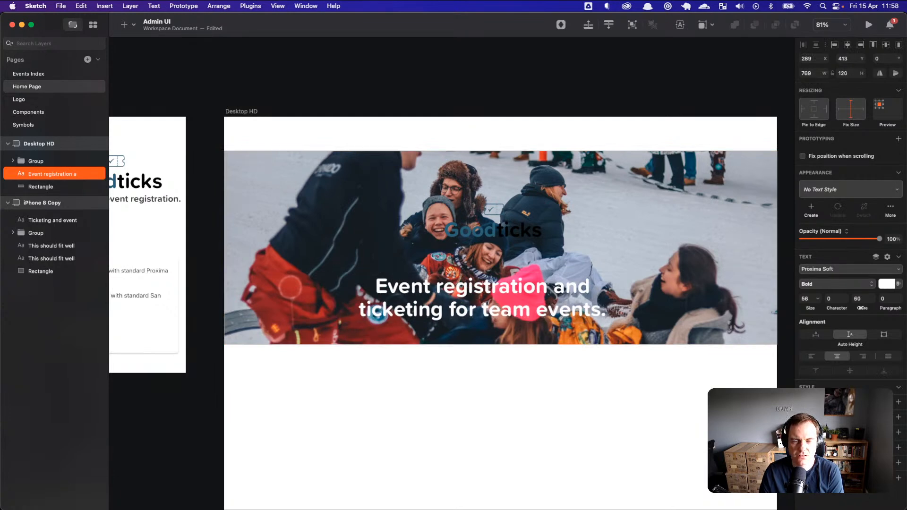
left_click_drag(564, 292, 585, 289)
left_click(579, 378)
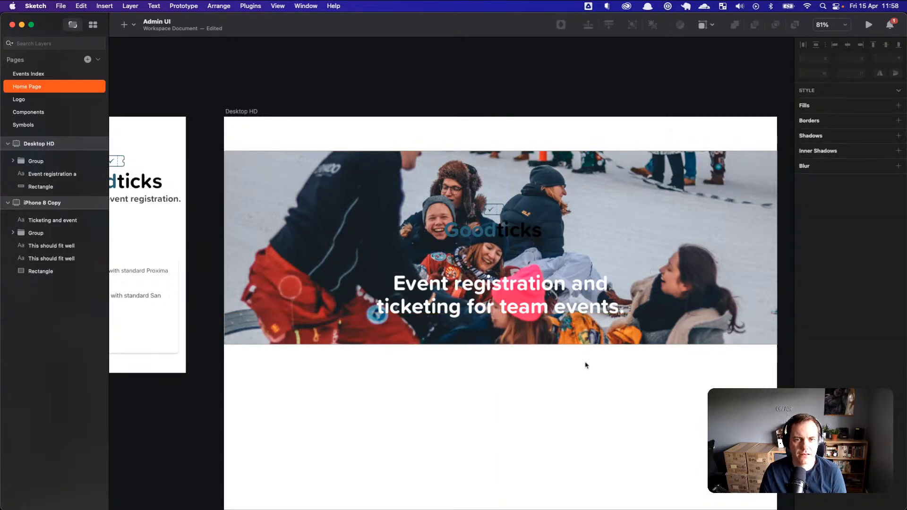
Step: Duplicate the hero photo and fill the copy with solid black at about 42% opacity
left_click(377, 215)
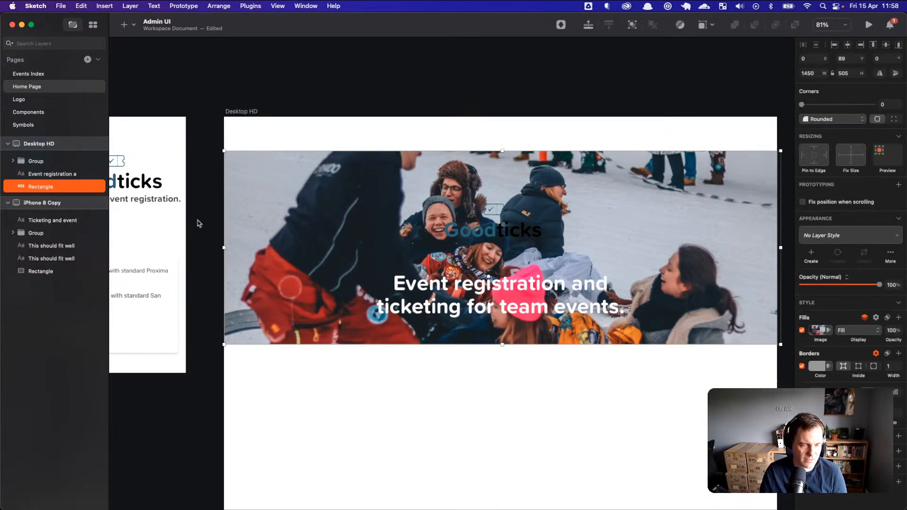
key("super+d")
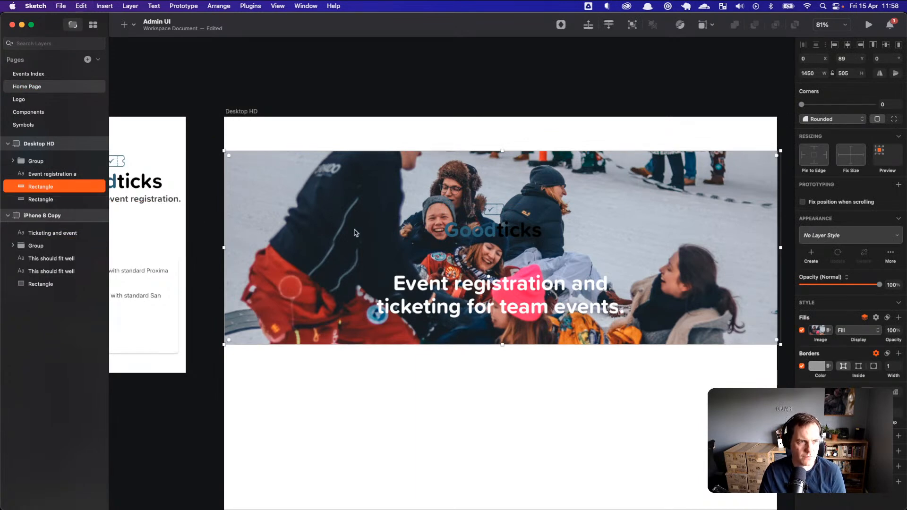
left_click(824, 333)
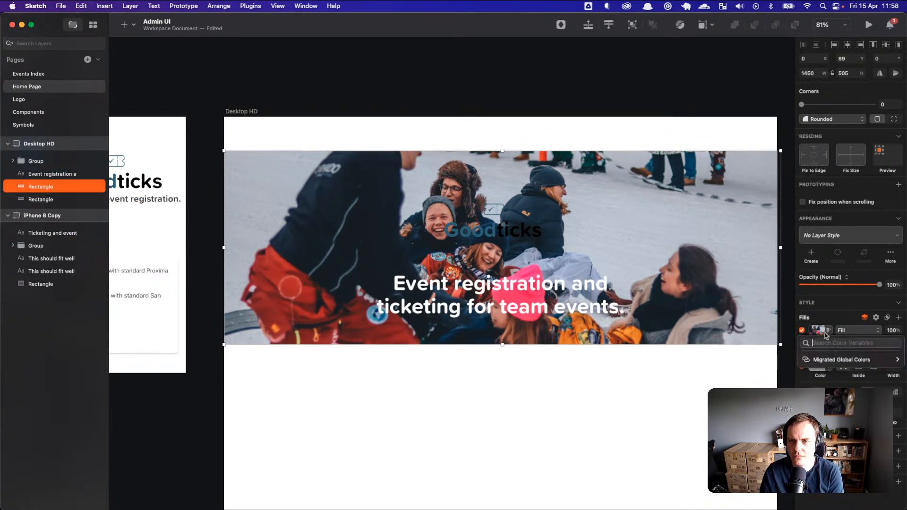
left_click(825, 328)
left_click(818, 332)
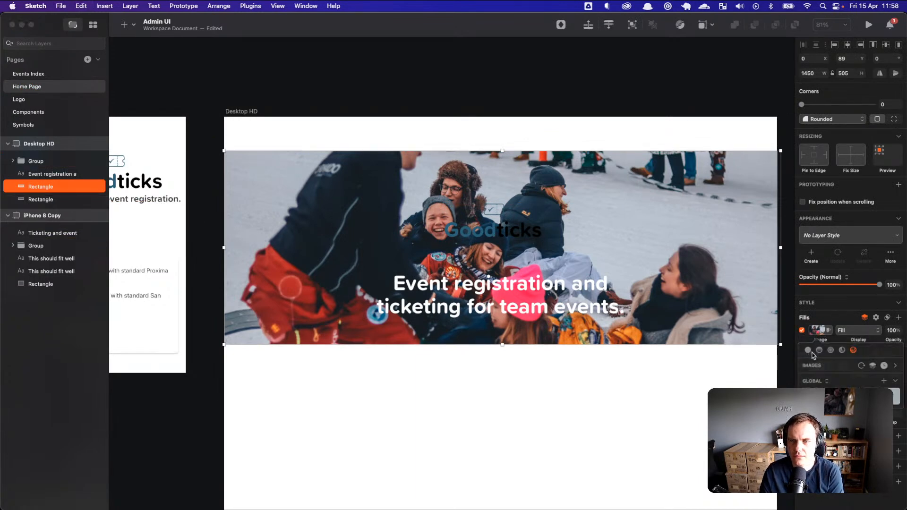
left_click(808, 350)
left_click_drag(890, 338, 866, 343)
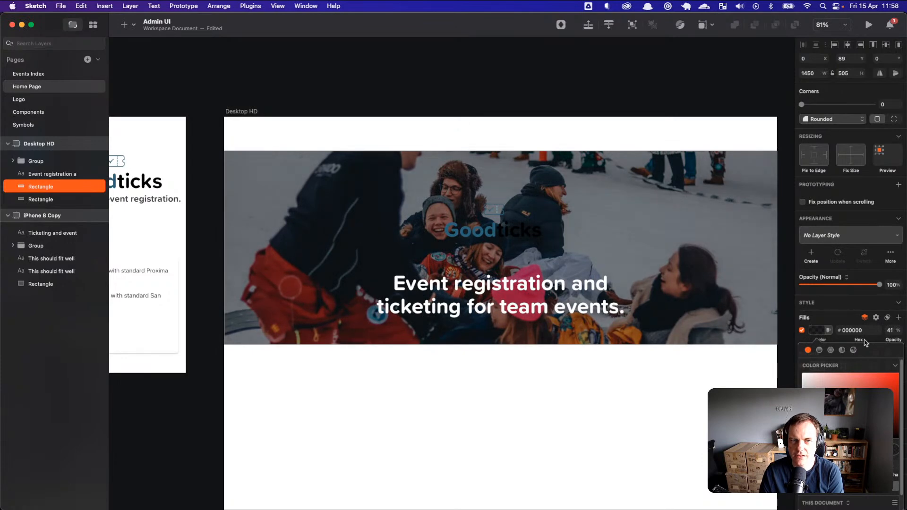
Step: Make the letters 'ticks' in the Goodticks logo white (#FFFFFF)
left_click(543, 237)
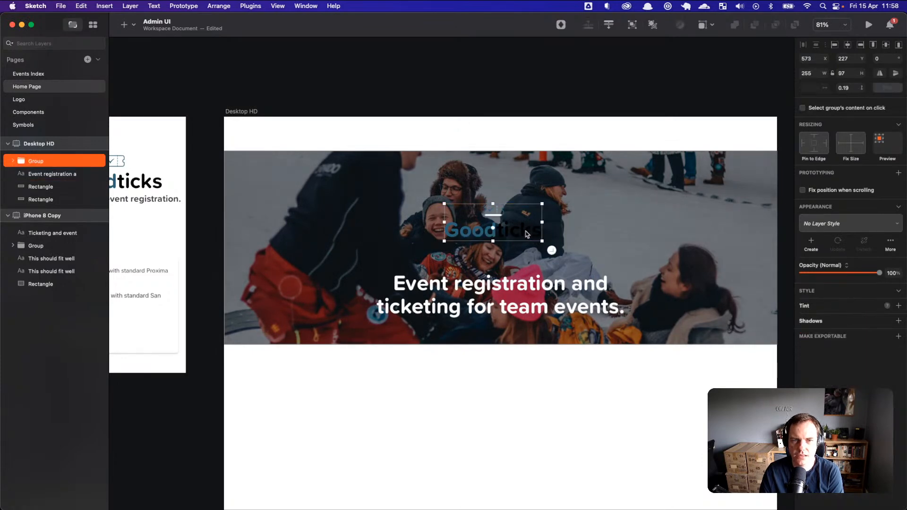
double_click(528, 235)
double_click(513, 229)
left_click_drag(496, 229, 617, 278)
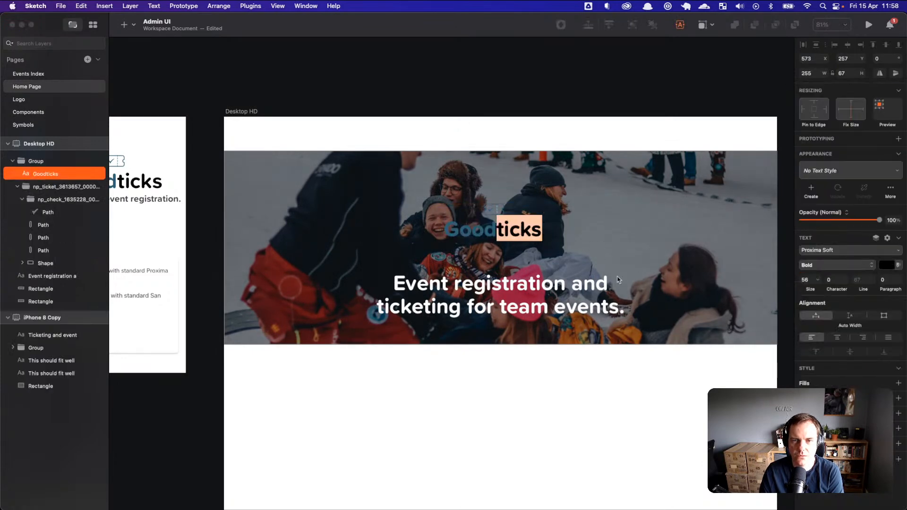
left_click(888, 266)
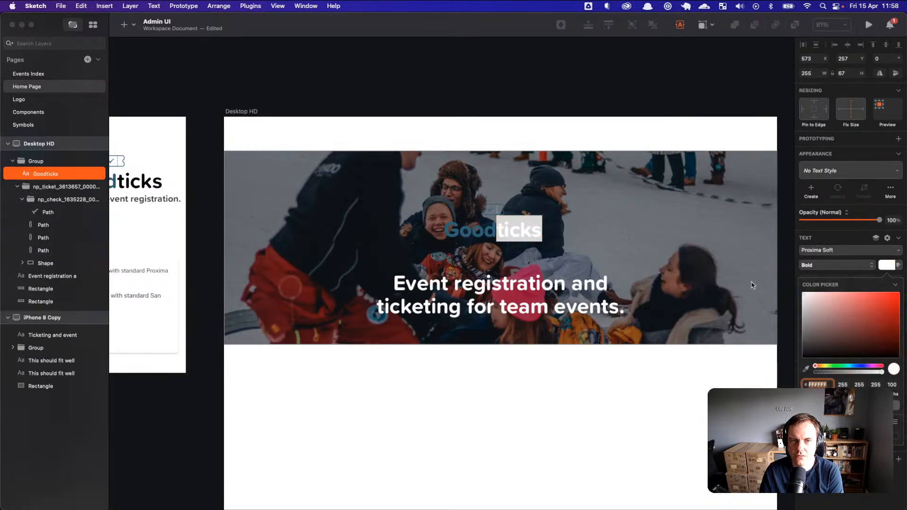
key("Return")
key("Escape")
key("Escape")
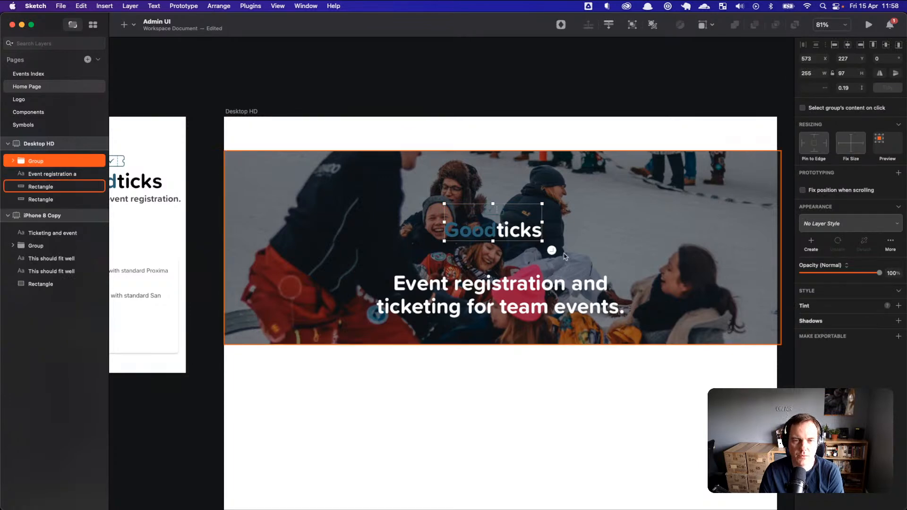
Step: Move the logo lower and the headline up closer to it
left_click(553, 224)
left_click_drag(523, 226, 528, 246)
left_click(501, 294)
left_click_drag(502, 294, 502, 281)
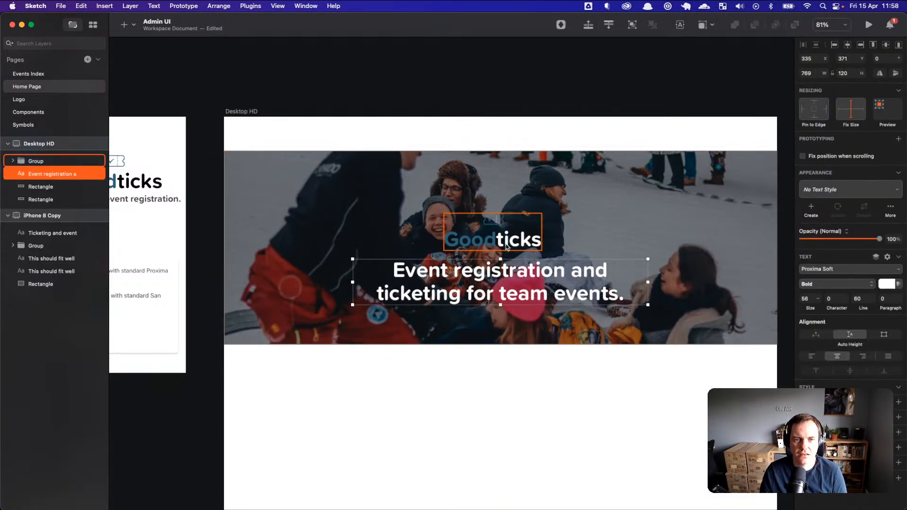
Step: Set the headline typeface to Proxima Nova
left_click(823, 271)
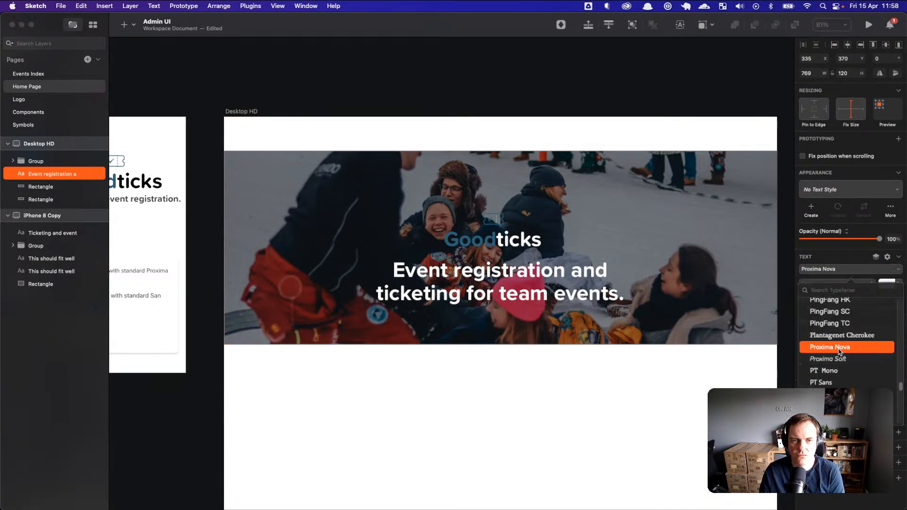
left_click(858, 267)
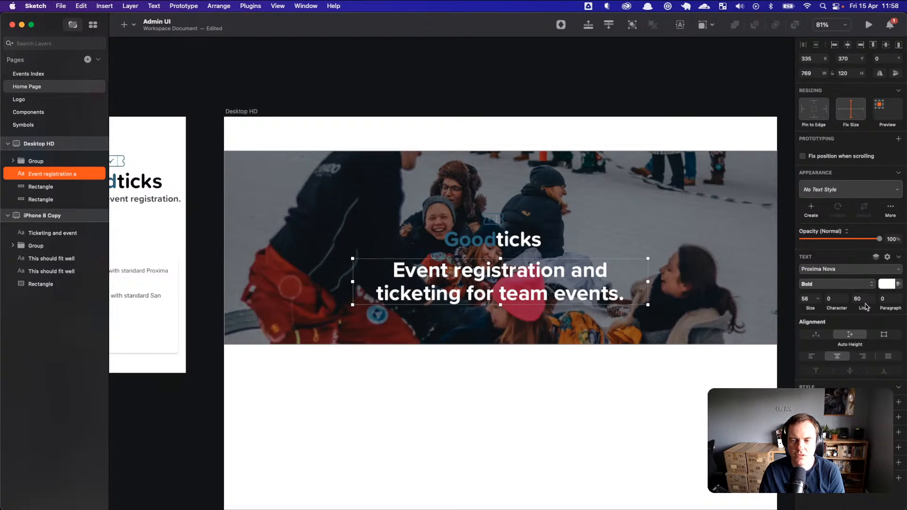
key("super+0")
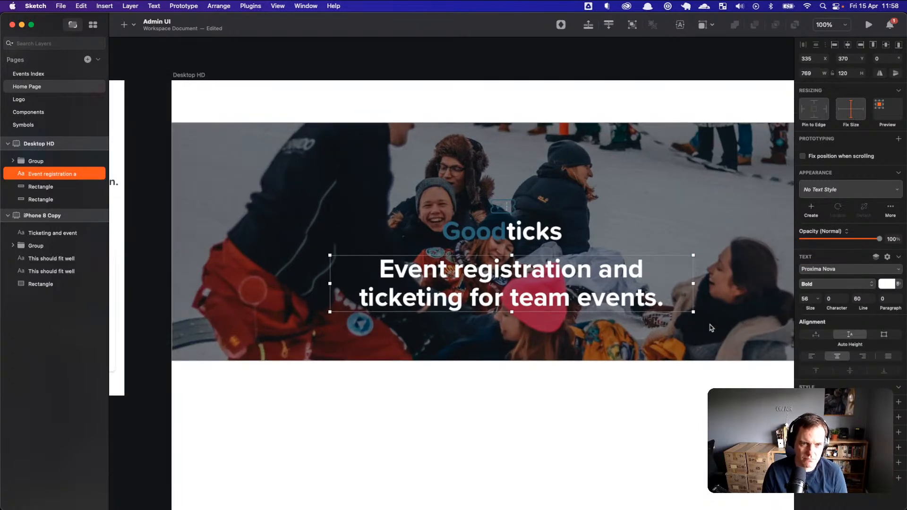
Step: Lower the black overlay's fill opacity from 42% to 38% and shift it slightly left
left_click(642, 362)
scroll(613, 415, "right", 3)
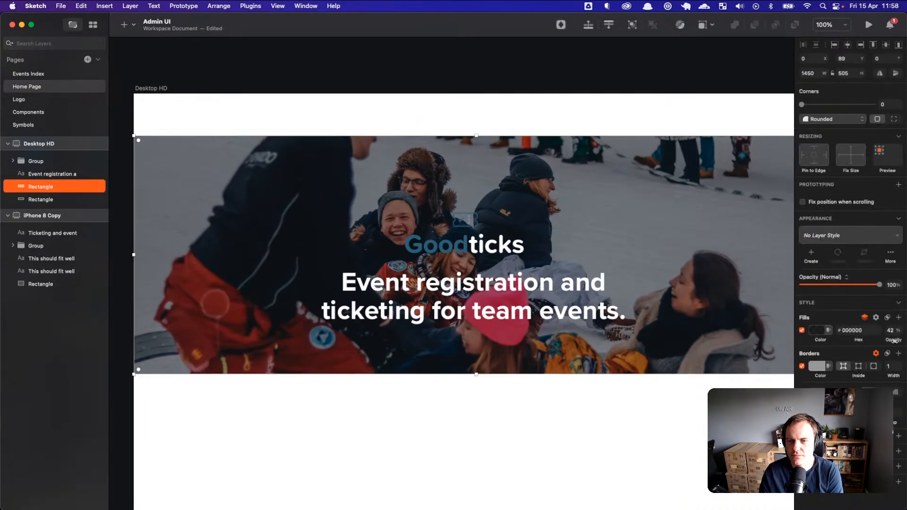
mouse_move(895, 340)
left_mouse_down()
mouse_move(903, 339)
mouse_move(889, 340)
left_mouse_up()
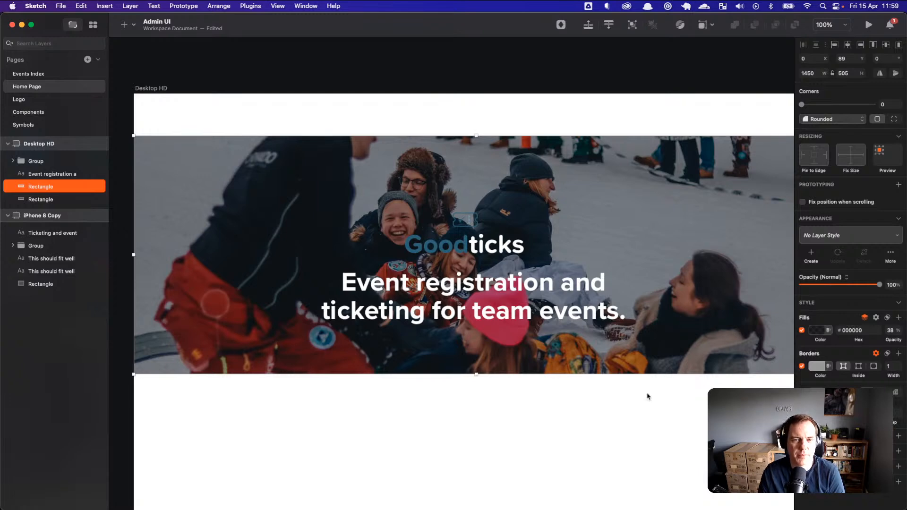
mouse_move(690, 350)
left_mouse_down()
mouse_move(681, 427)
mouse_move(665, 331)
mouse_move(677, 341)
left_mouse_up()
left_click(605, 416)
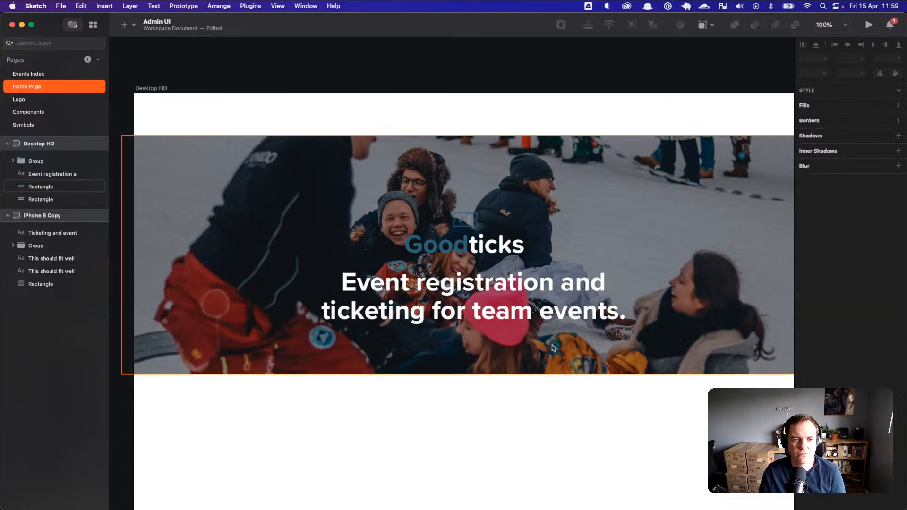
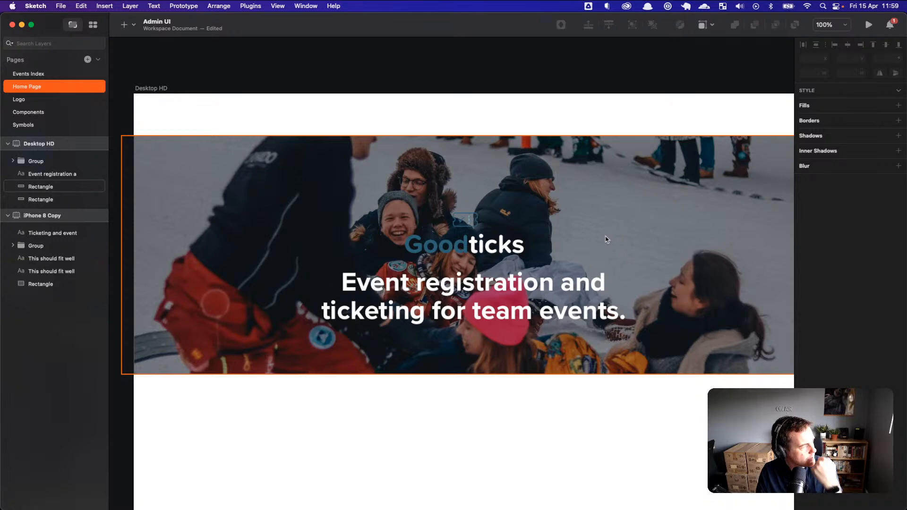
Step: Shift the dark overlay right and move the photo down and right, below the hero text
left_click(668, 256)
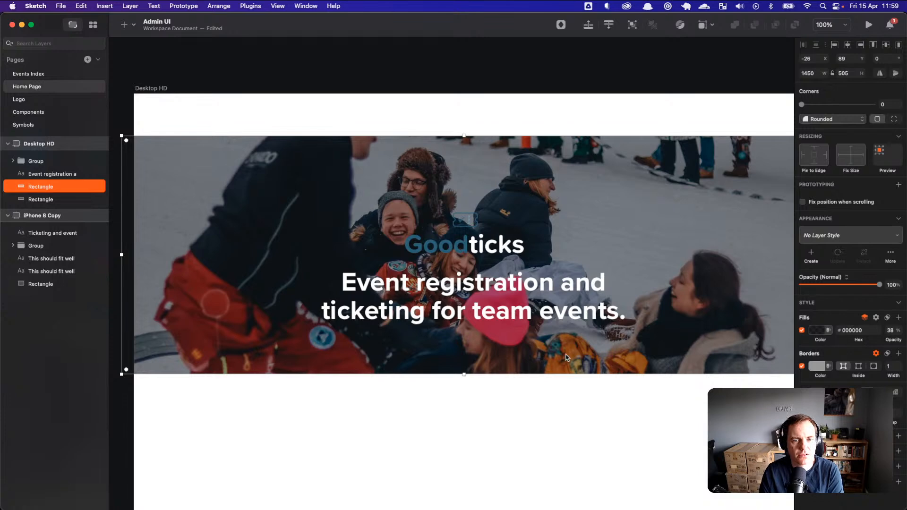
left_click_drag(560, 355, 639, 354)
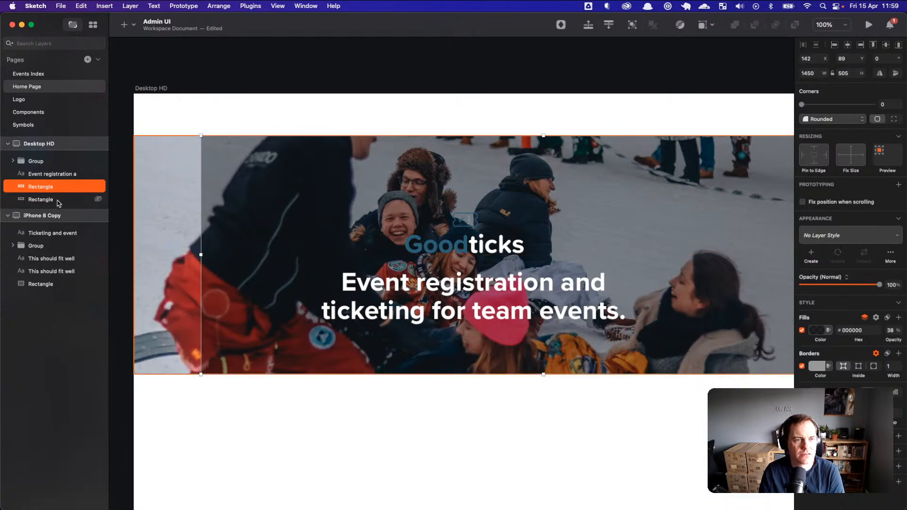
left_click_drag(214, 155, 441, 474)
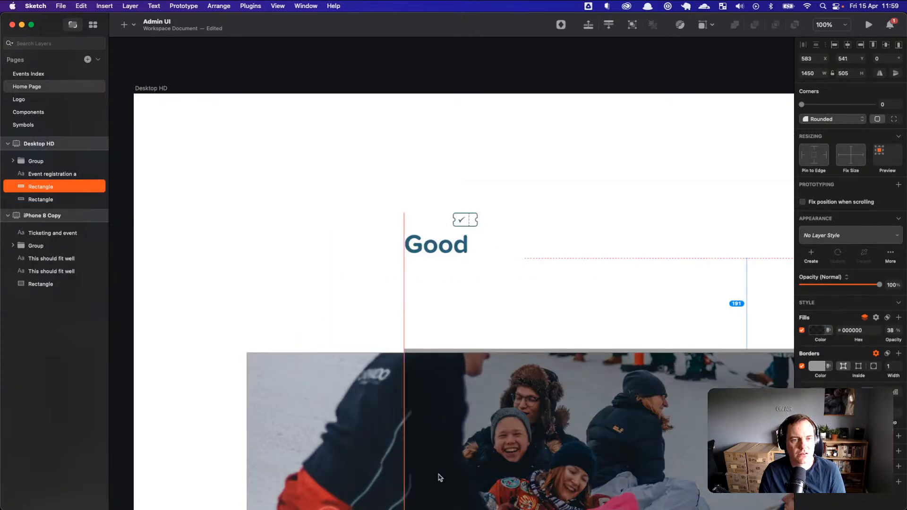
Step: Make the tagline text black and set it in Proxima Soft
left_click(523, 319)
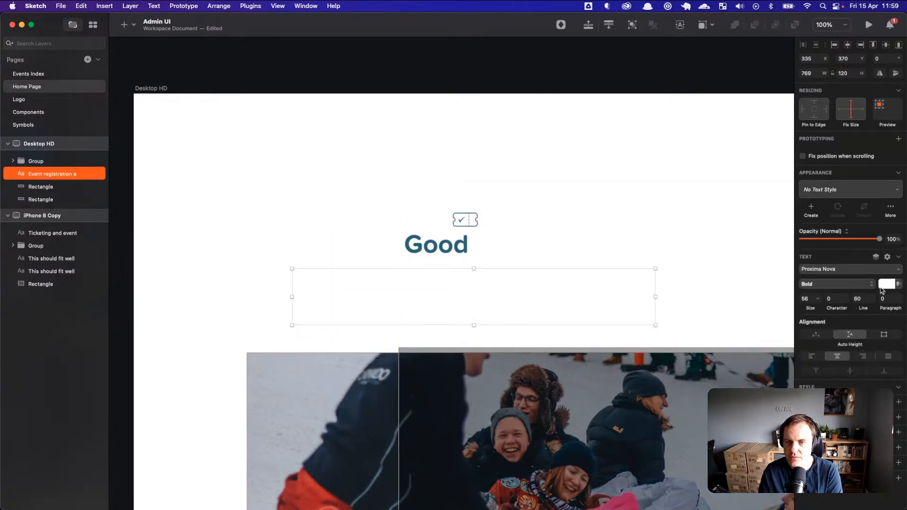
left_click(885, 285)
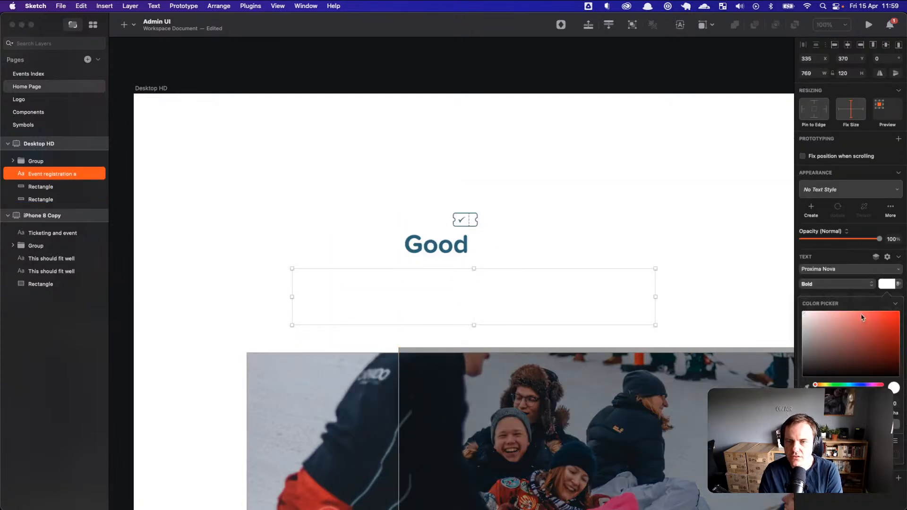
left_click(710, 279)
left_click(601, 279)
left_click(842, 272)
scroll(826, 358, "down", 1)
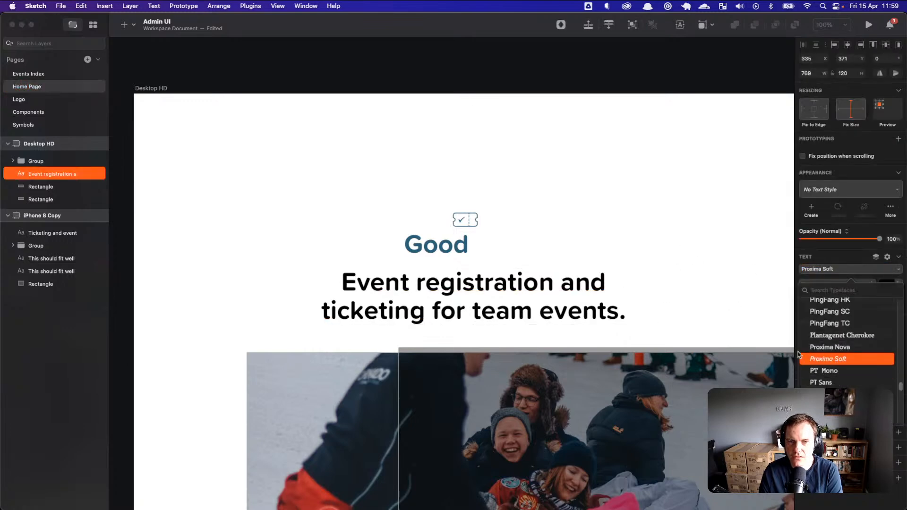
left_click(822, 359)
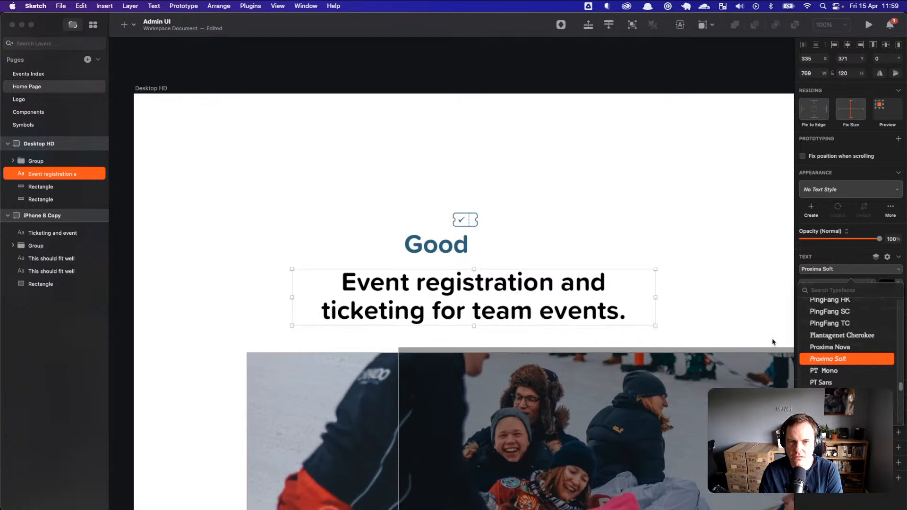
Step: Tighten the tagline line height to 56 and reduce its font size to 25
left_click(693, 285)
left_click(615, 292)
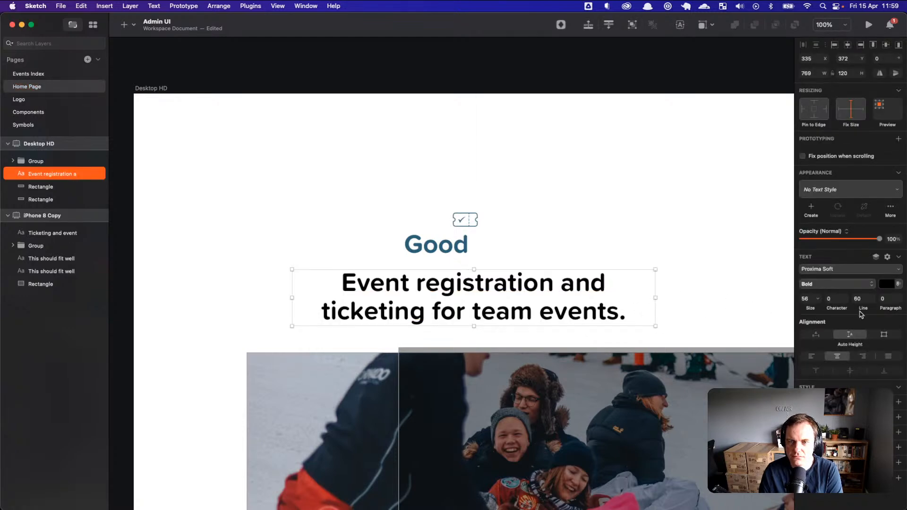
left_click_drag(863, 309, 799, 306)
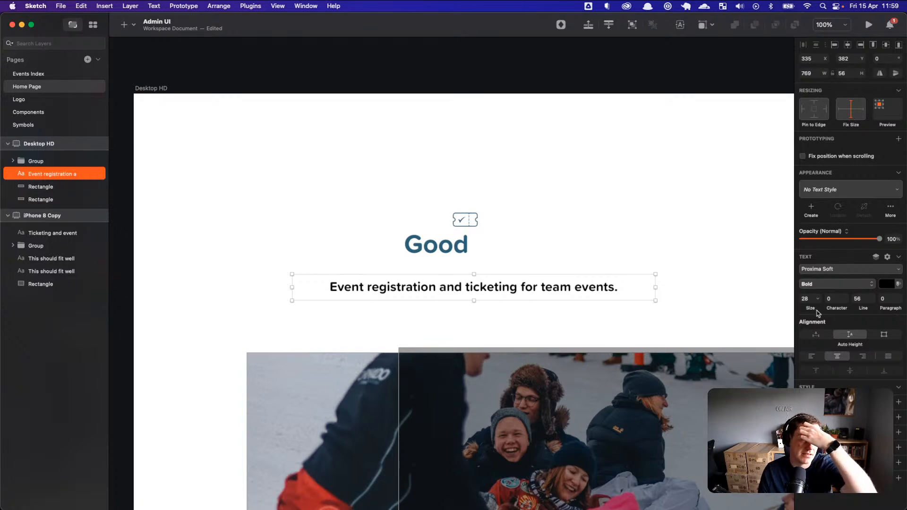
left_click(707, 249)
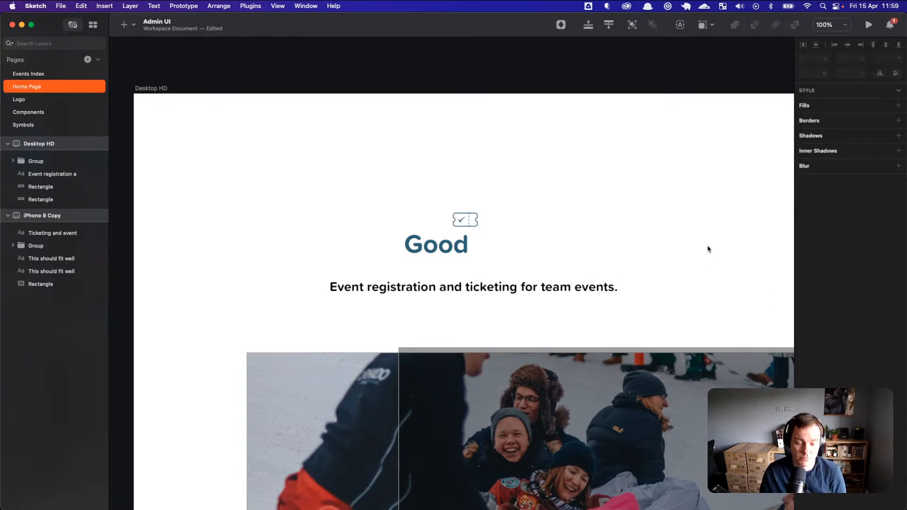
left_click(607, 286)
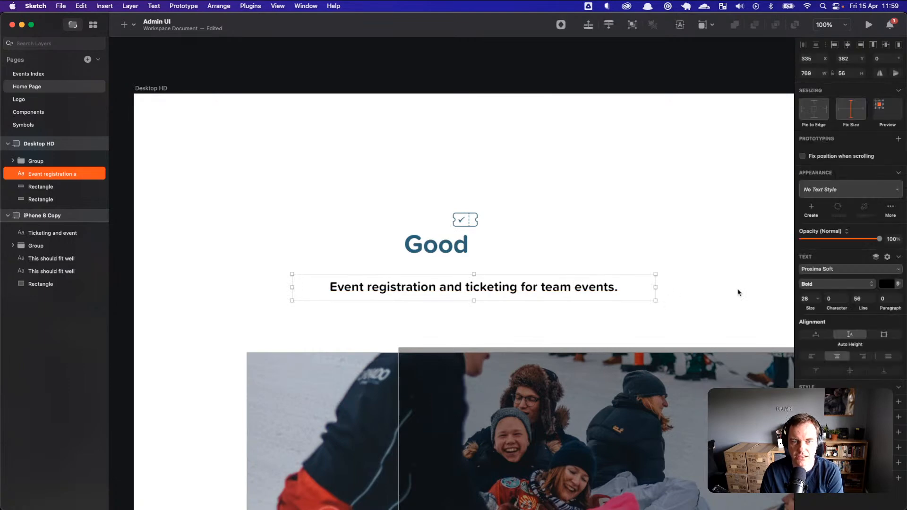
left_click_drag(811, 307, 810, 307)
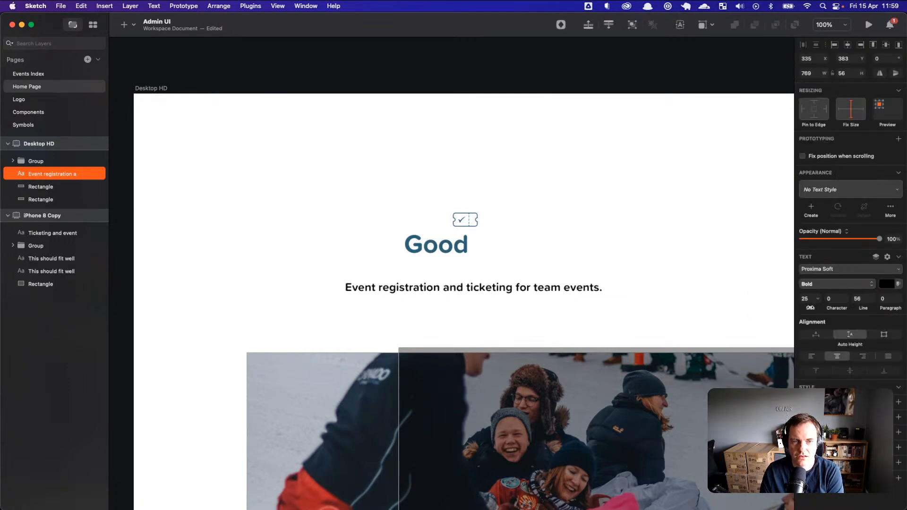
left_click(685, 297)
left_click(494, 246)
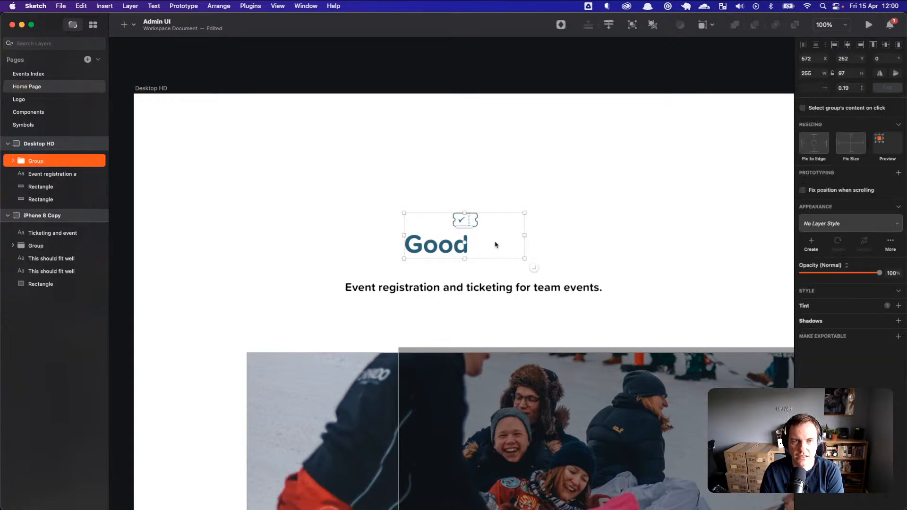
Step: Colour the letters 'ticks' in the Goodticks logo grey #888888
left_click(490, 245)
double_click(490, 246)
left_click_drag(469, 244, 526, 245)
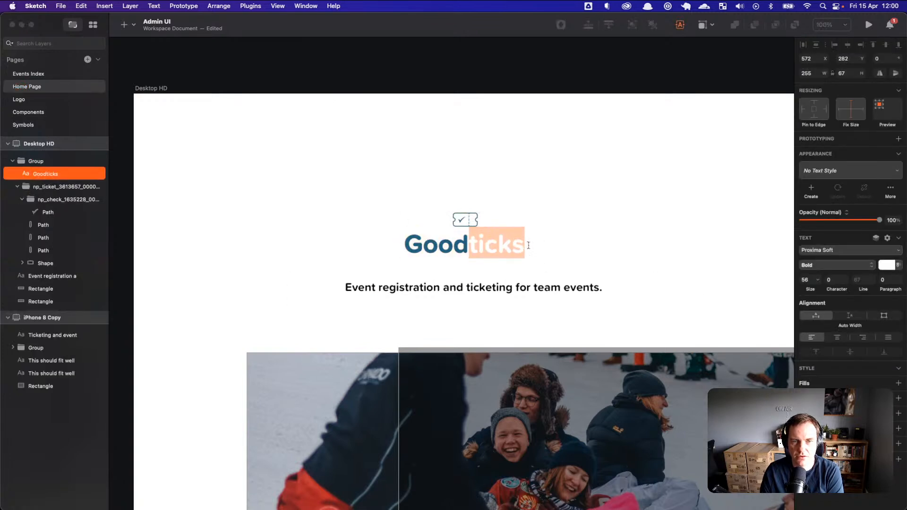
left_click(882, 266)
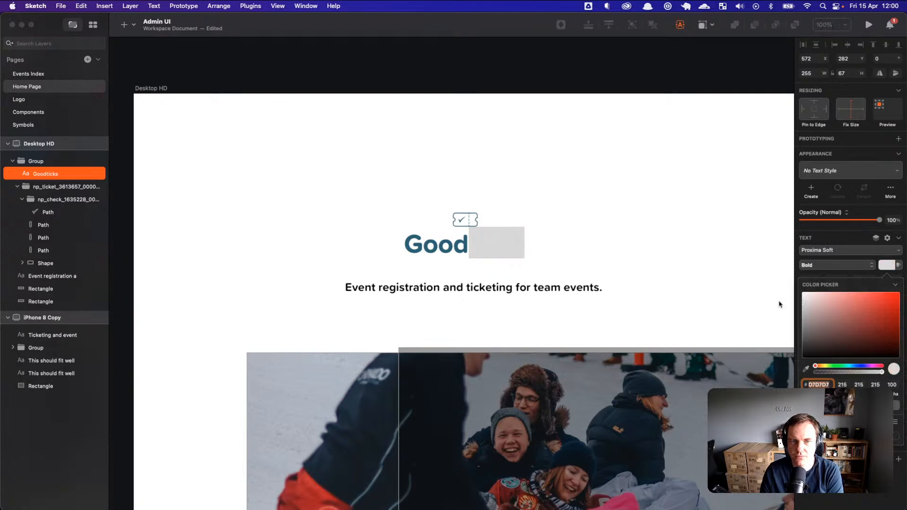
type("888888")
key("Return")
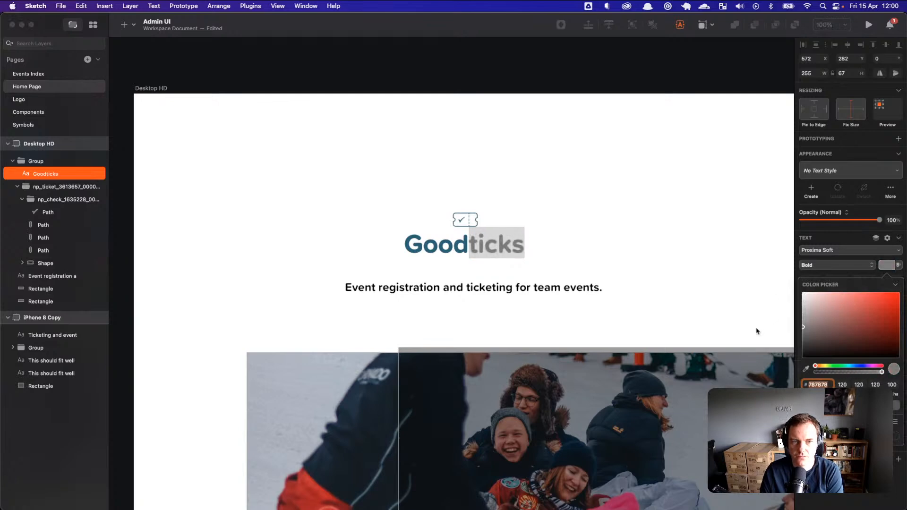
left_click(648, 272)
Step: Move the tagline up under the logo and left-align it
left_click(562, 234)
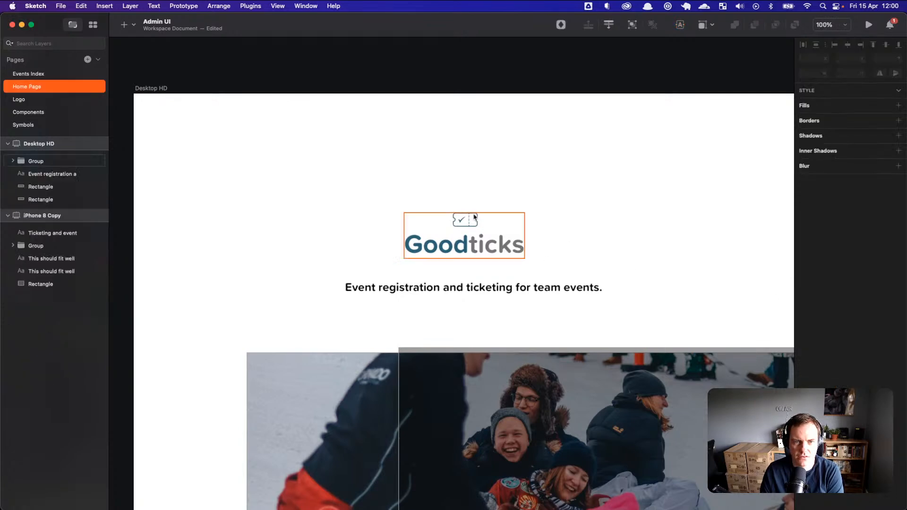
left_click_drag(470, 286, 536, 267)
left_click(809, 359)
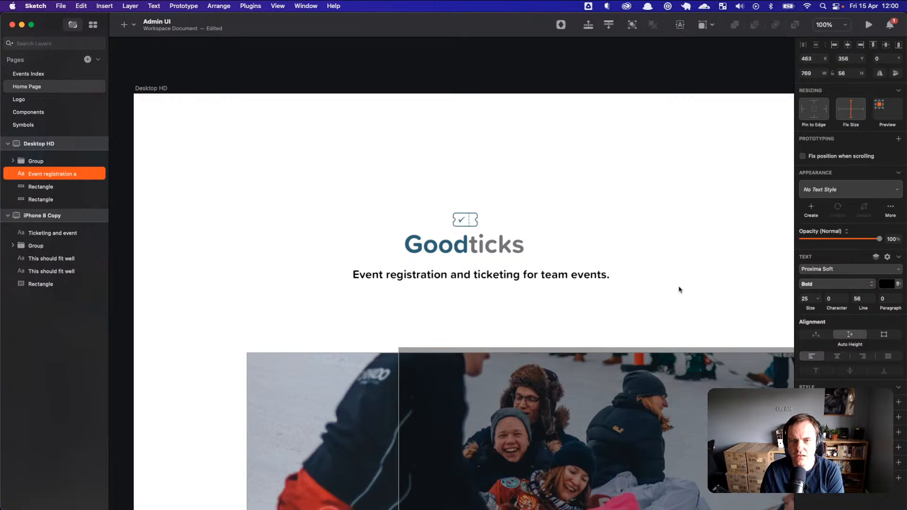
left_click(631, 259)
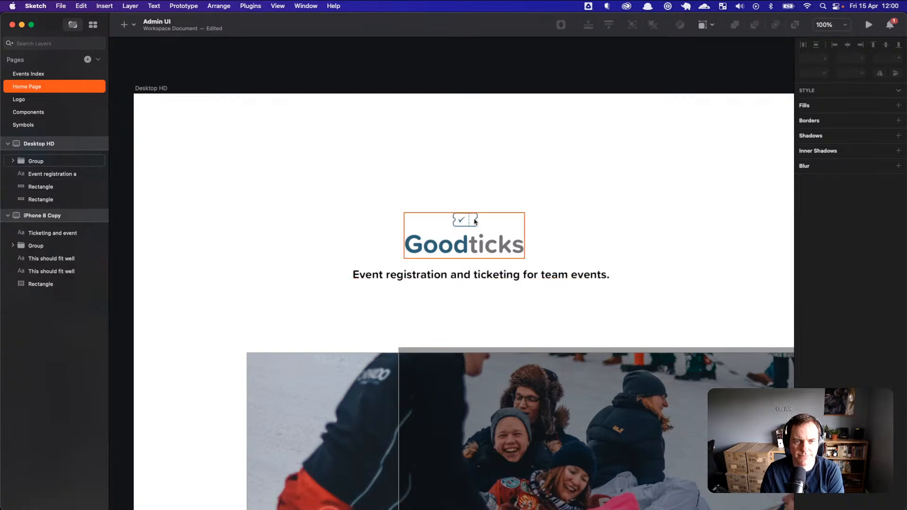
Step: Move the logo to the artboard's top-left, with Goodticks at size 39 beside the ticket icon
left_click_drag(481, 243, 323, 145)
double_click(322, 145)
double_click(322, 145)
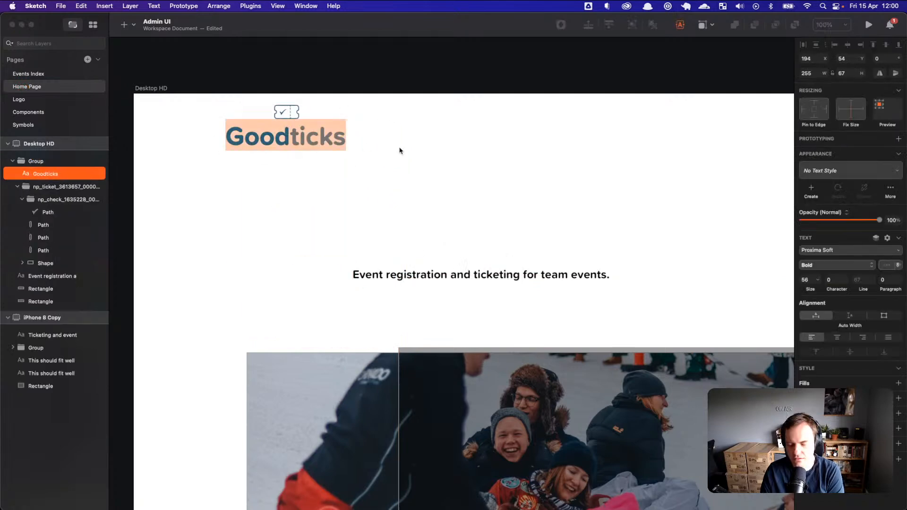
key("BackSpace")
key("super+z")
key("Escape")
key("Escape")
double_click(310, 143)
left_click_drag(310, 143, 388, 122)
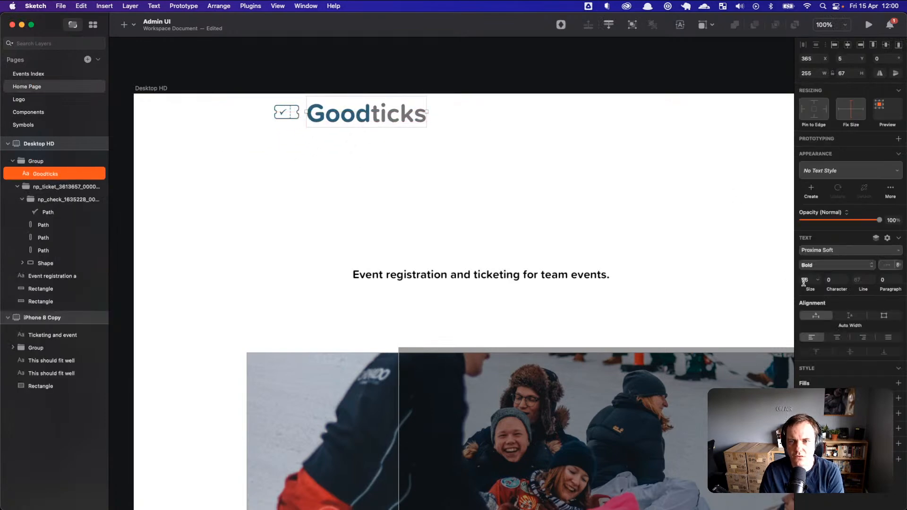
left_click_drag(807, 288, 802, 290)
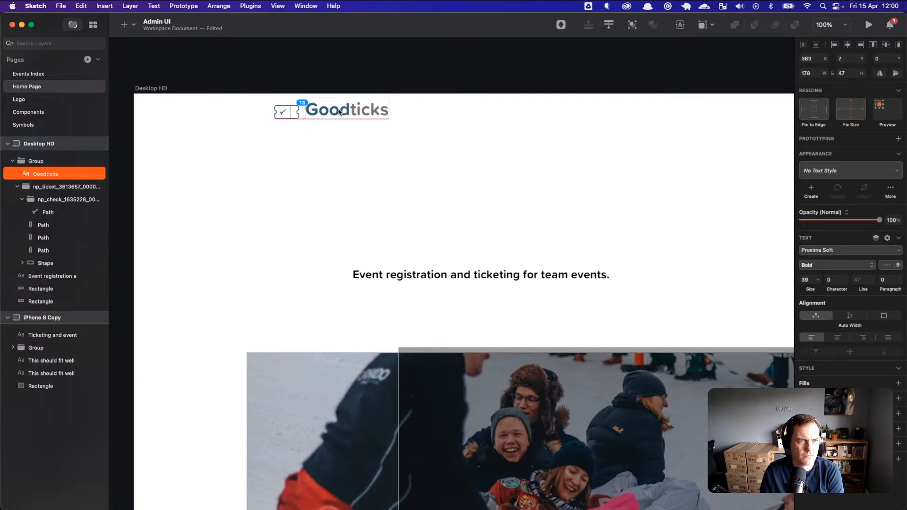
left_click(250, 134)
Step: Shift the logo about 68 px left and move the tagline up and left
left_click(394, 128)
left_click_drag(395, 129, 363, 128)
left_click_drag(489, 272, 467, 252)
Step: Copy the heading text from the live page in the browser
key("super+Tab")
scroll(486, 178, "up", 5)
left_click_drag(633, 193, 360, 70)
key("super+c")
key("super+Tab")
Step: Paste 'Join your team.' as a new text layer at size 75 above the tagline
key("t")
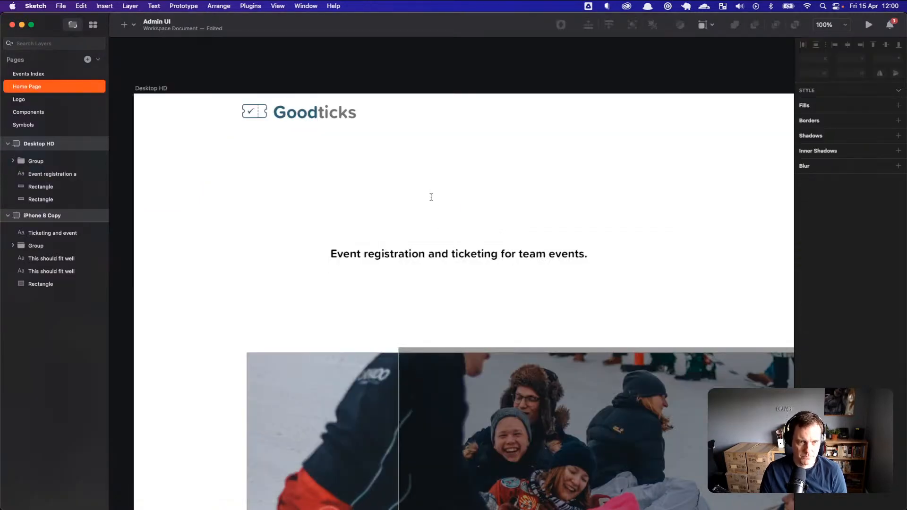
left_click(432, 197)
key("super+v")
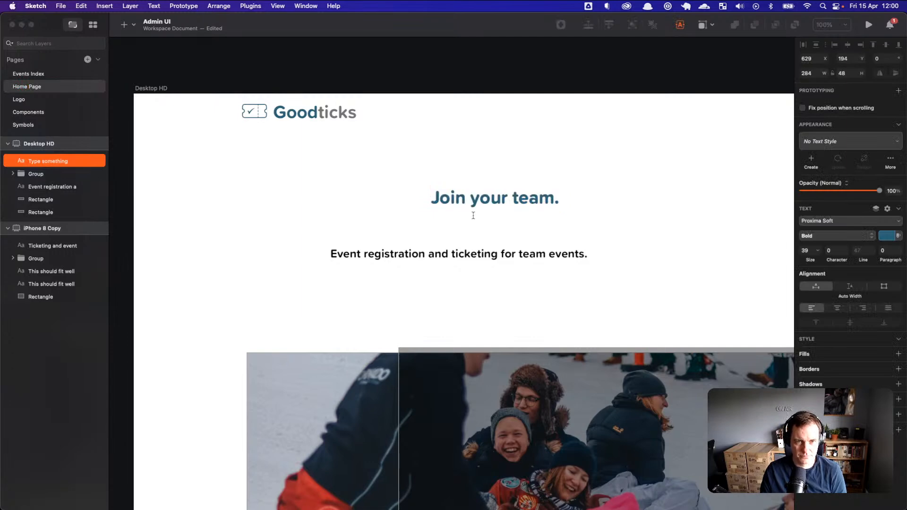
left_click(483, 223)
left_click(486, 199)
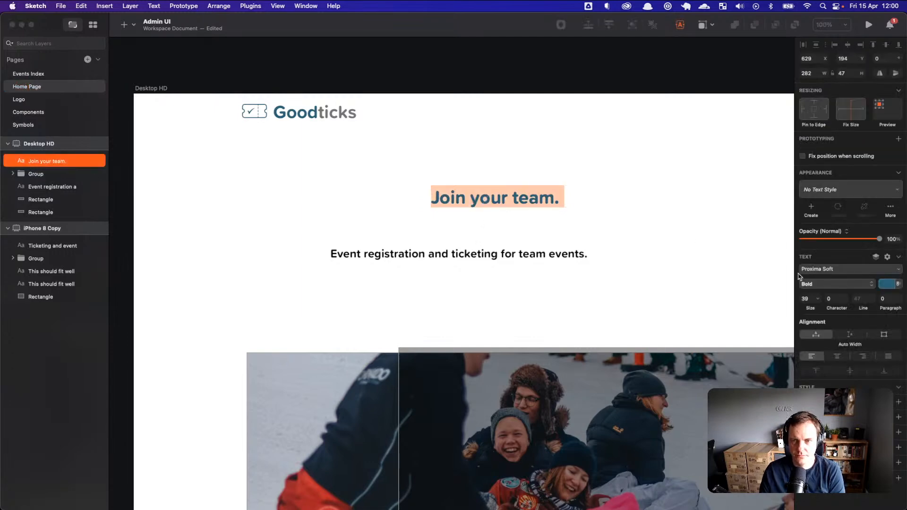
left_click_drag(814, 307, 811, 308)
key("Escape")
left_click_drag(651, 180, 554, 210)
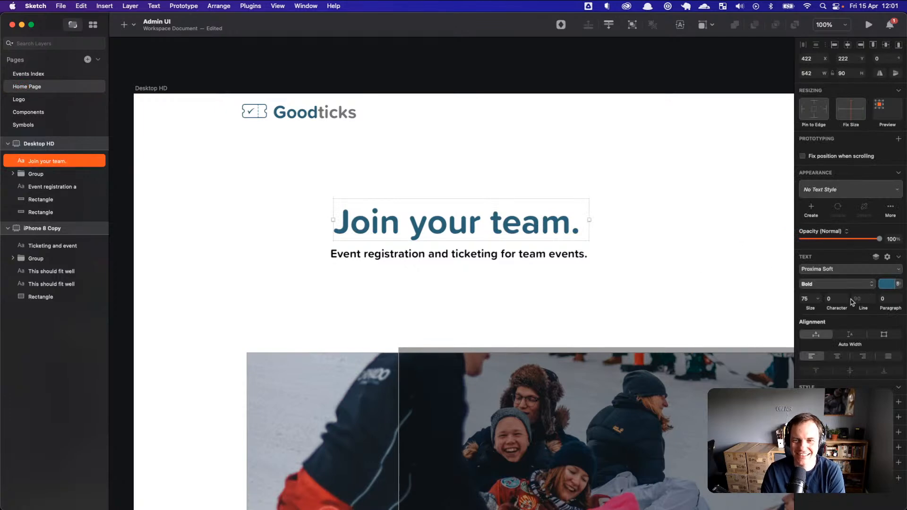
Step: Give the heading -2.4 letter spacing, Black weight and a dark navy colour
left_click_drag(837, 308, 871, 320)
left_click(885, 290)
left_click(869, 268)
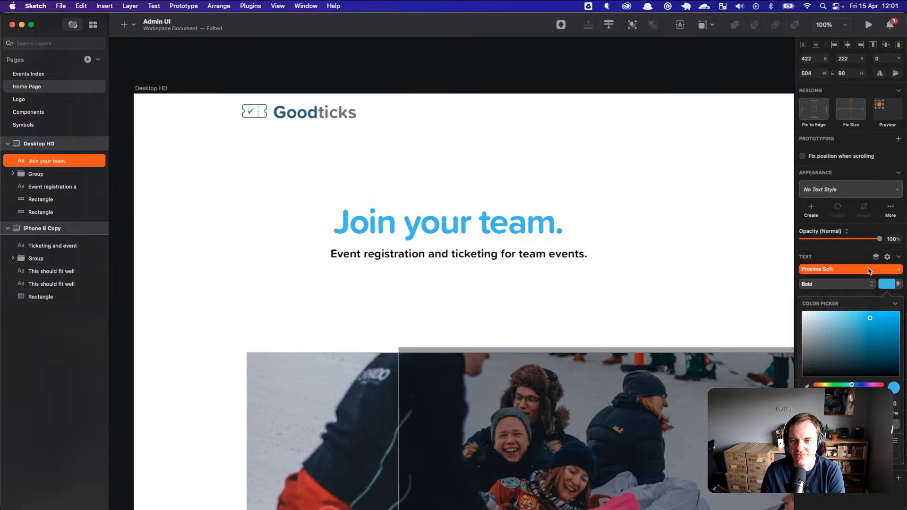
left_click(853, 268)
left_click(845, 283)
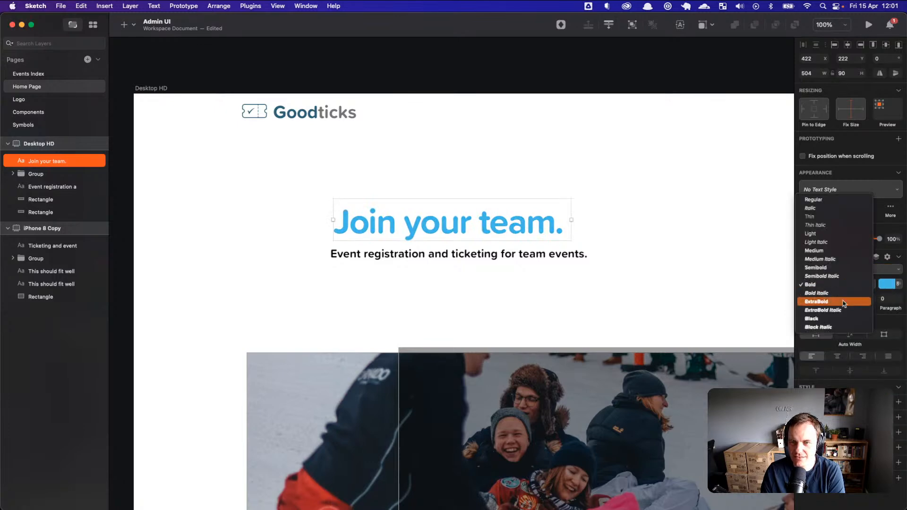
left_click(843, 319)
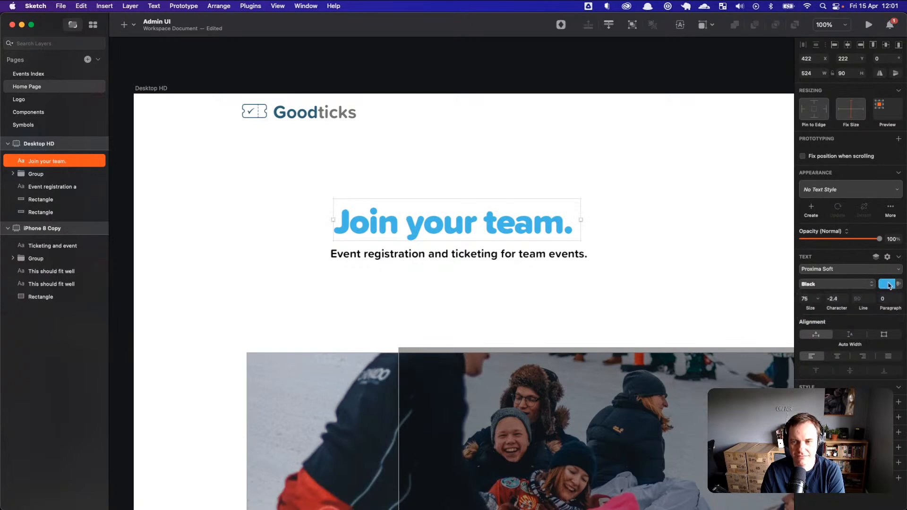
left_click(886, 285)
left_click_drag(853, 350, 874, 358)
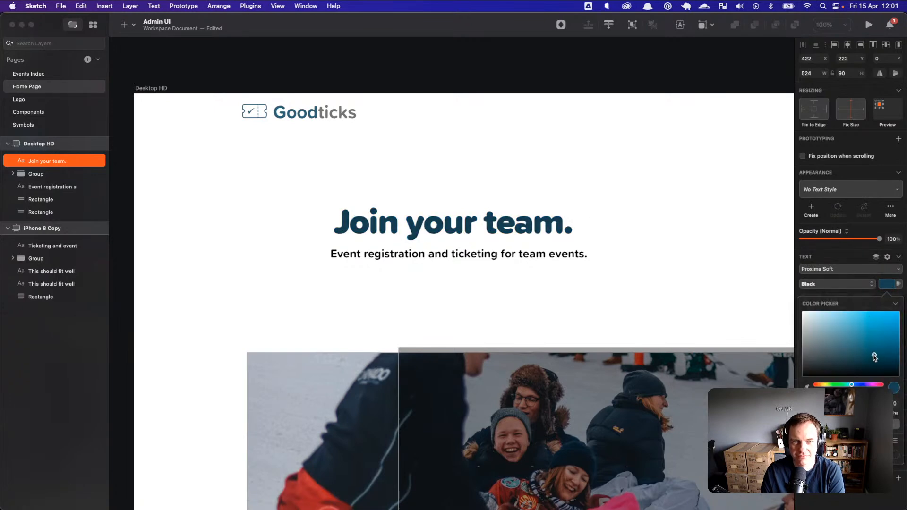
left_click(885, 283)
Step: Shift the heading right and nudge the tagline underneath it
left_click(660, 226)
mouse_move(556, 229)
left_mouse_down()
mouse_move(585, 227)
mouse_move(573, 228)
left_mouse_up()
mouse_move(540, 257)
left_mouse_down()
mouse_move(558, 255)
mouse_move(528, 254)
mouse_move(546, 260)
mouse_move(536, 260)
left_mouse_up()
left_click(522, 236)
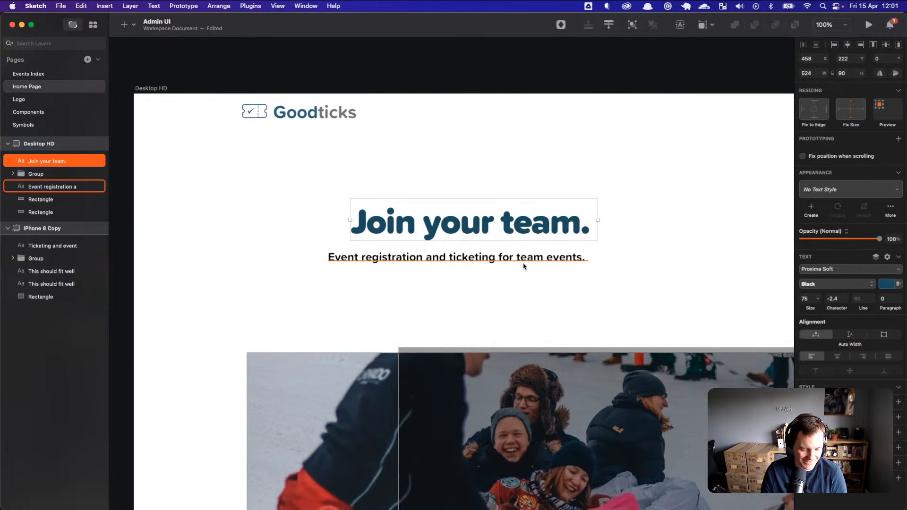
Step: Centre the heading over the subtitle and centre-align the subtitle text beneath it
left_click(525, 260, "shift")
left_click(848, 45)
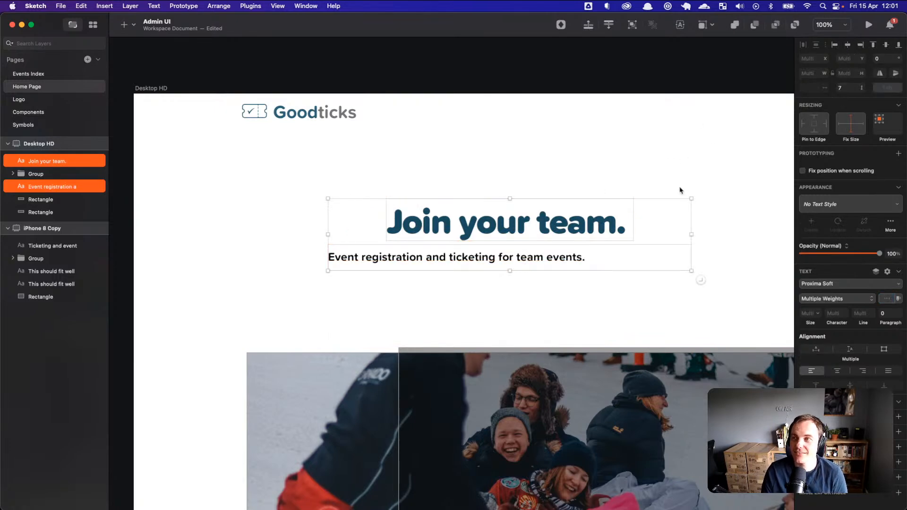
scroll(679, 190, "up", 3)
left_click(529, 310)
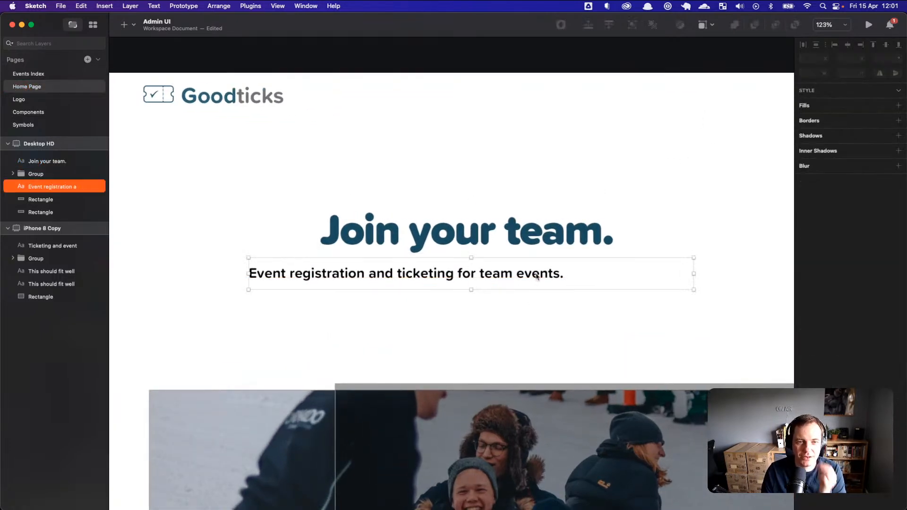
left_click_drag(537, 276, 540, 276)
left_click(837, 356)
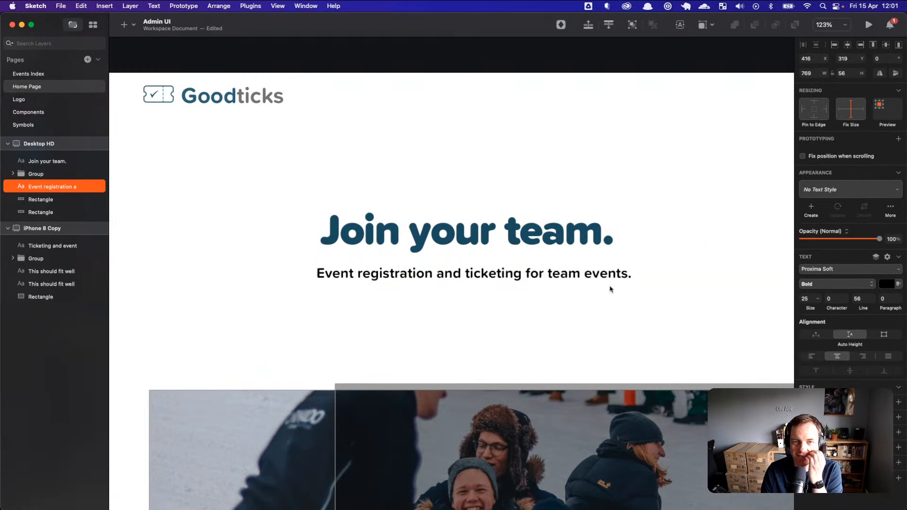
mouse_move(603, 282)
left_mouse_down()
mouse_move(581, 282)
mouse_move(609, 283)
left_mouse_up()
Step: Align the heading with the subtitle and move both about 80 px left
left_click(579, 238, "shift")
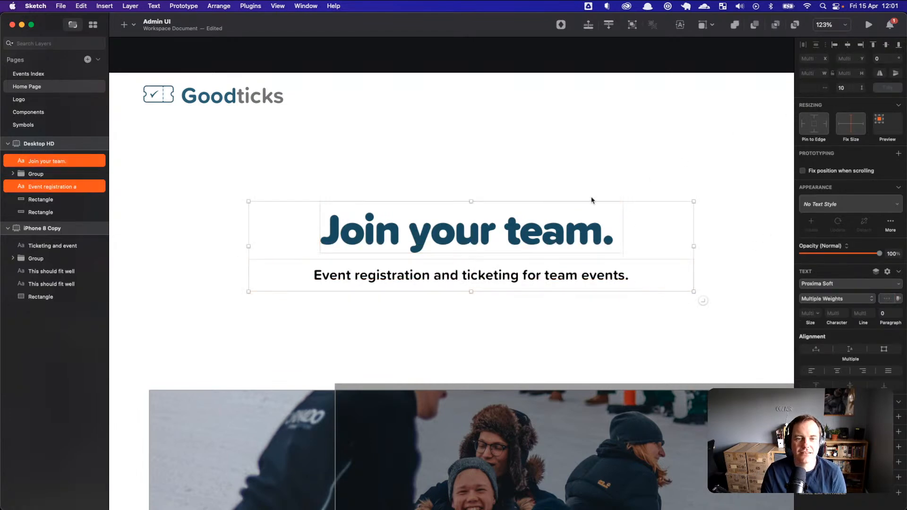
left_click(605, 169)
left_click_drag(578, 236, 571, 236)
left_click(568, 278, "shift")
left_click_drag(571, 278, 533, 278)
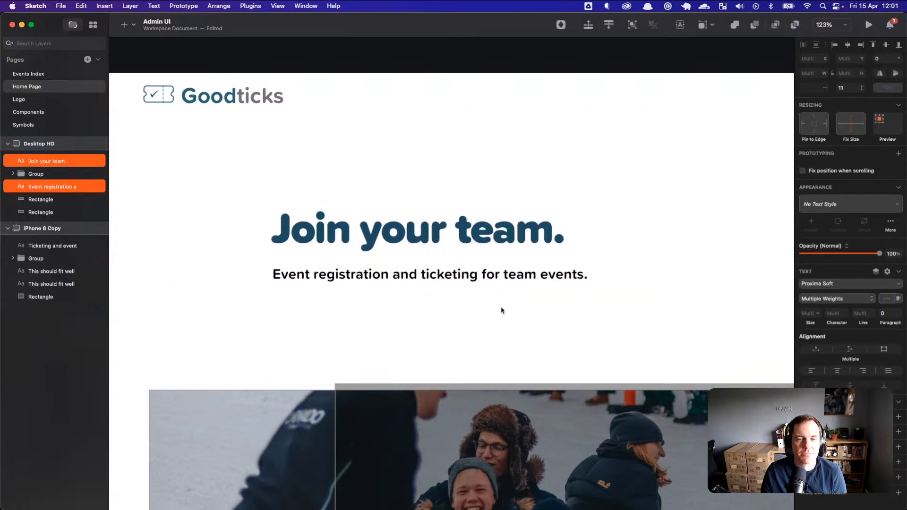
left_click(502, 310)
scroll(462, 286, "down", 5)
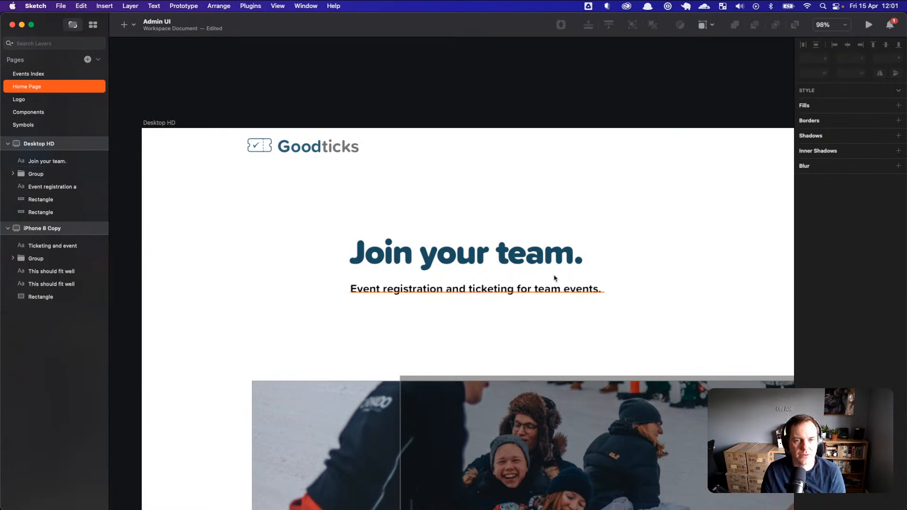
Step: Delete the full stop after 'team' and recentre the heading
left_click(574, 252)
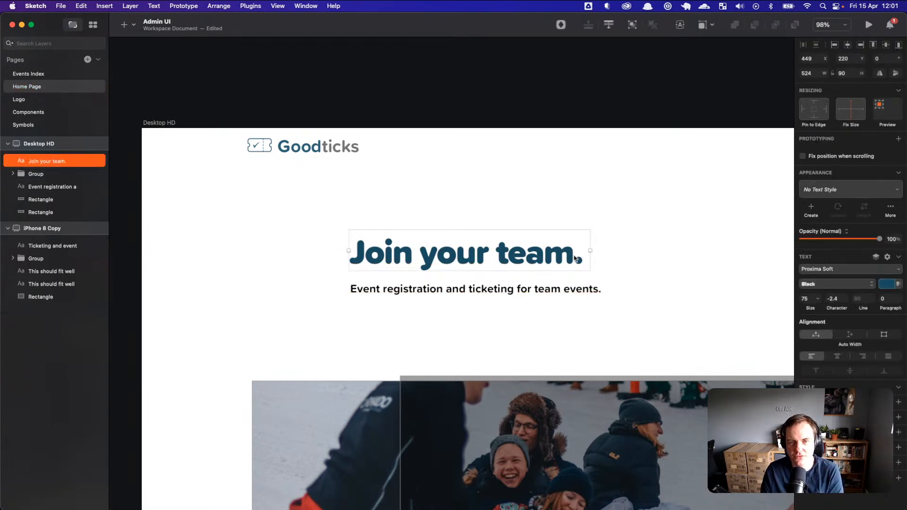
double_click(543, 253)
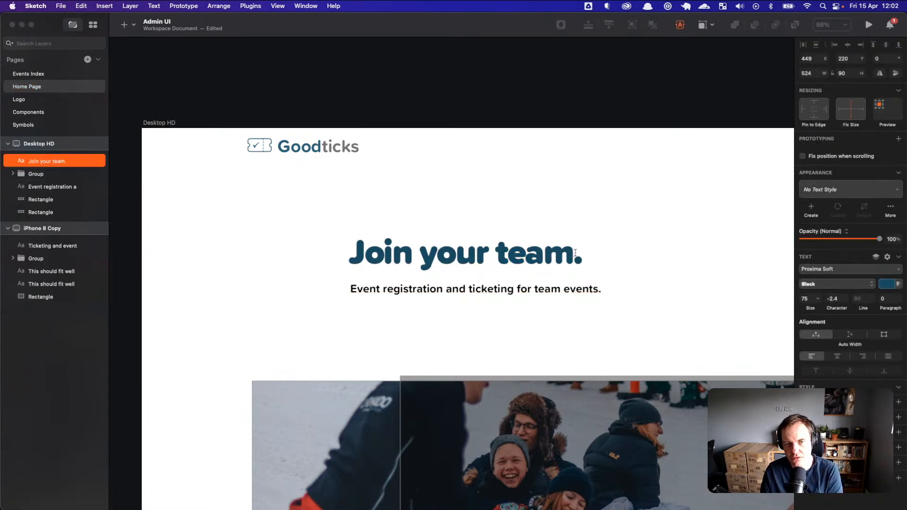
left_click_drag(574, 252, 594, 253)
key("BackSpace")
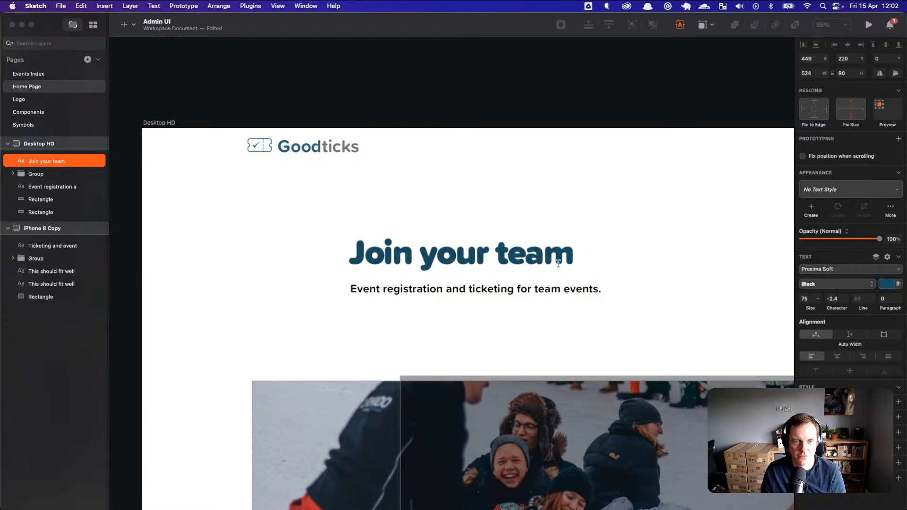
key("Escape")
left_click_drag(535, 254, 548, 259)
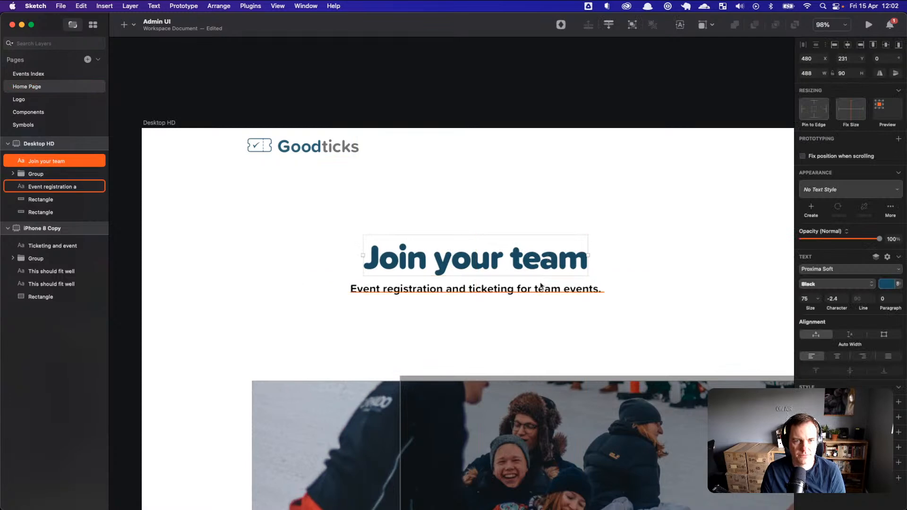
Step: Try ExtraBold and Black weights on the heading, settling on Thin
left_click(542, 289)
left_click(522, 271)
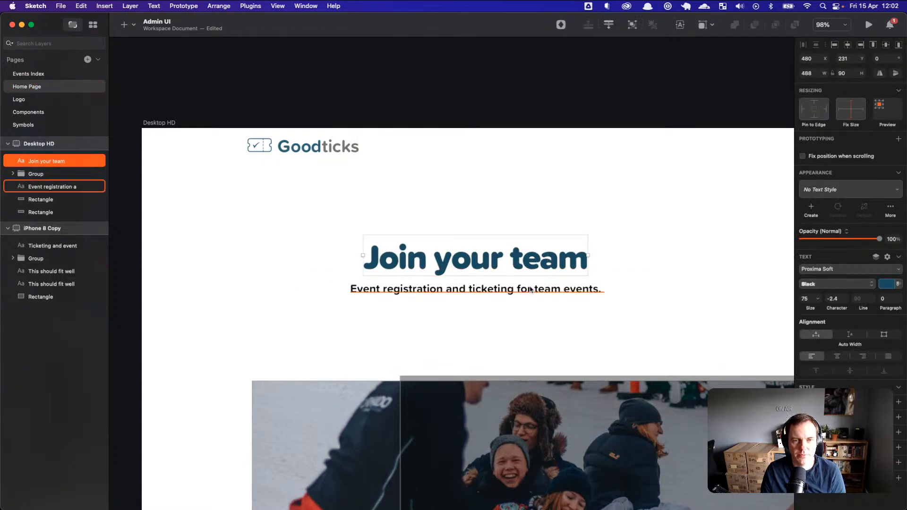
left_click(530, 289, "shift")
left_click(530, 324)
left_click(530, 265)
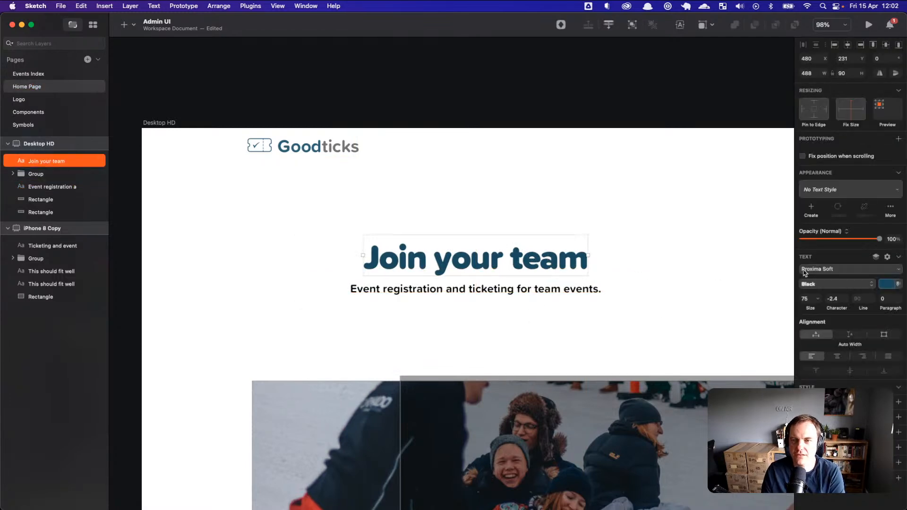
left_click(835, 284)
left_click(835, 271)
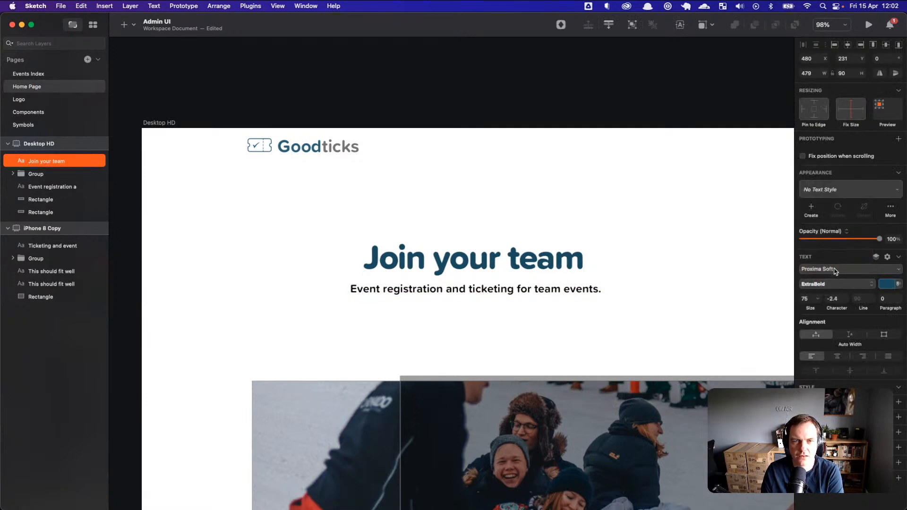
left_click(832, 284)
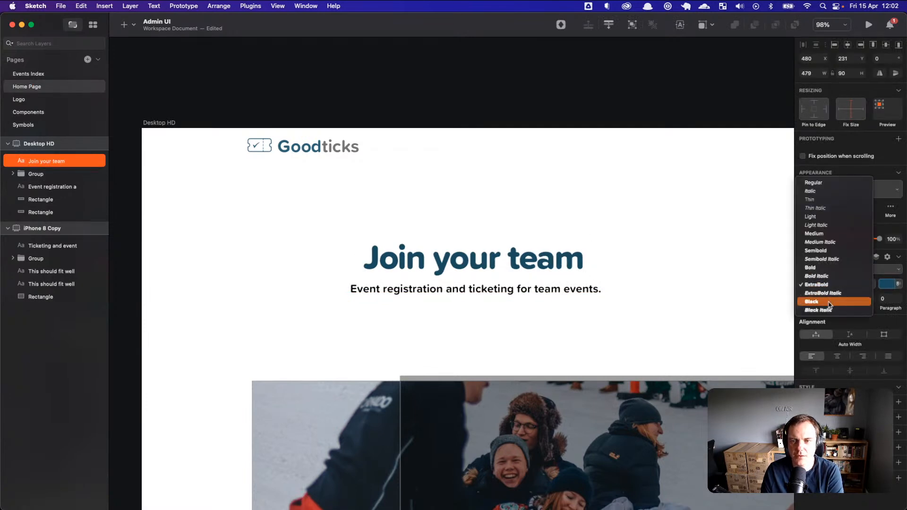
left_click(832, 303)
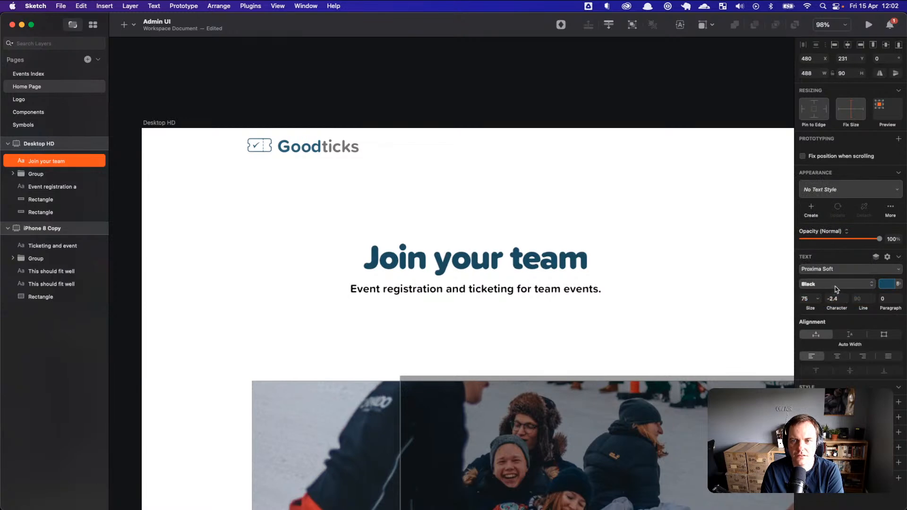
left_click(835, 285)
left_click(832, 183)
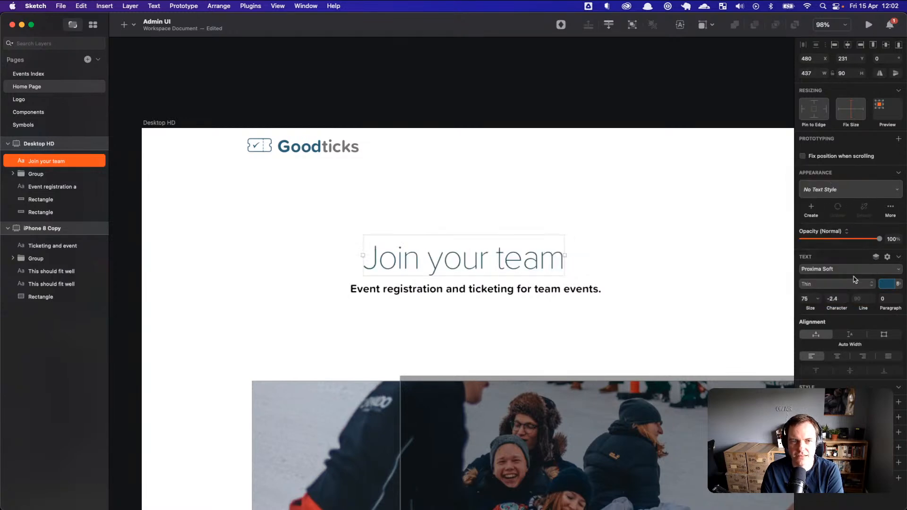
Step: Switch the heading to Light weight and reset its letter spacing to auto
left_click(841, 287)
left_click(839, 300)
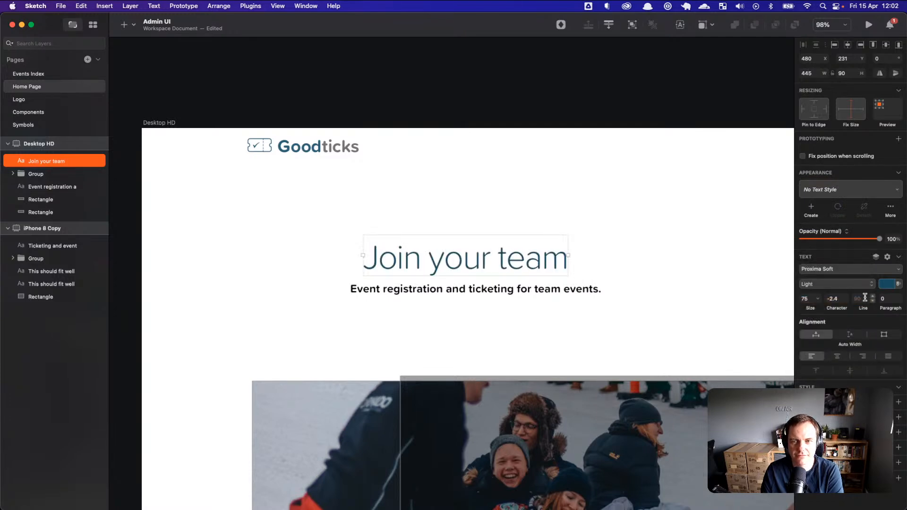
left_click(840, 299)
key("BackSpace")
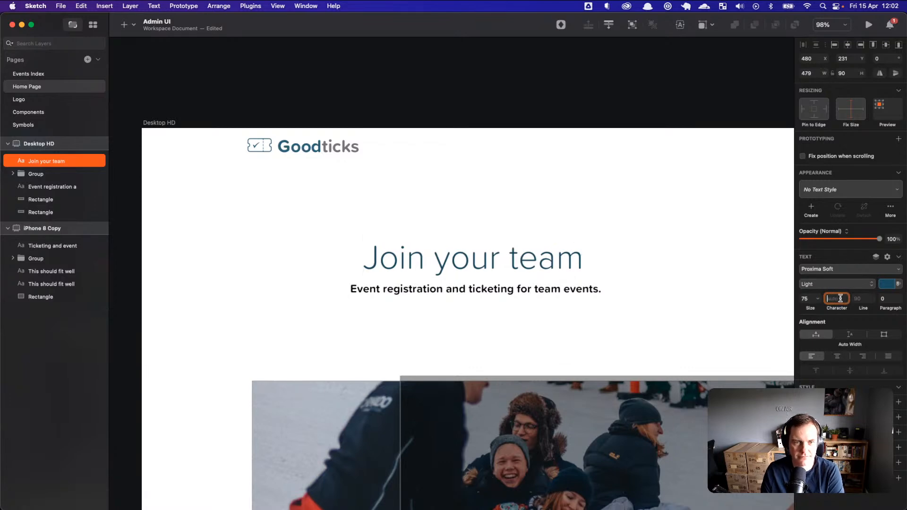
left_click(690, 279)
left_click(577, 258)
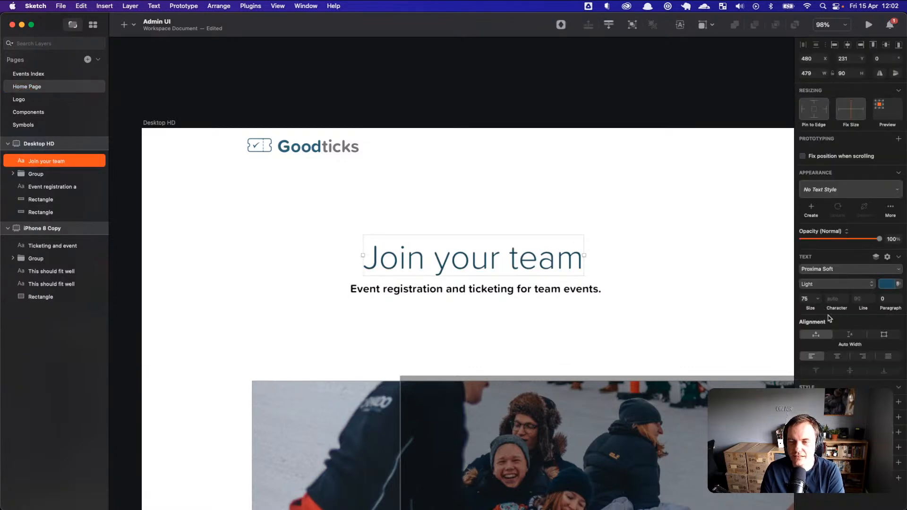
Step: Enlarge the heading to size 109, make it ExtraBold, and recentre it over the subtitle
left_click_drag(810, 308, 822, 308)
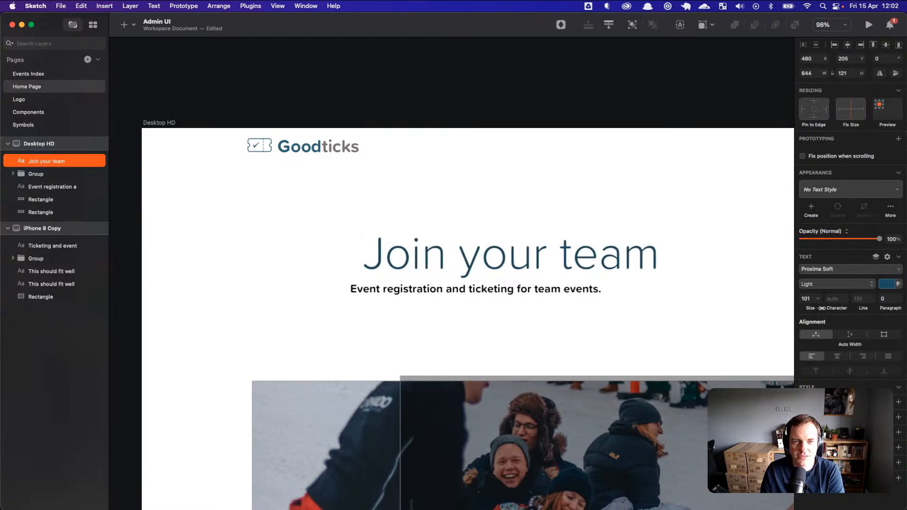
left_click_drag(618, 256, 592, 258)
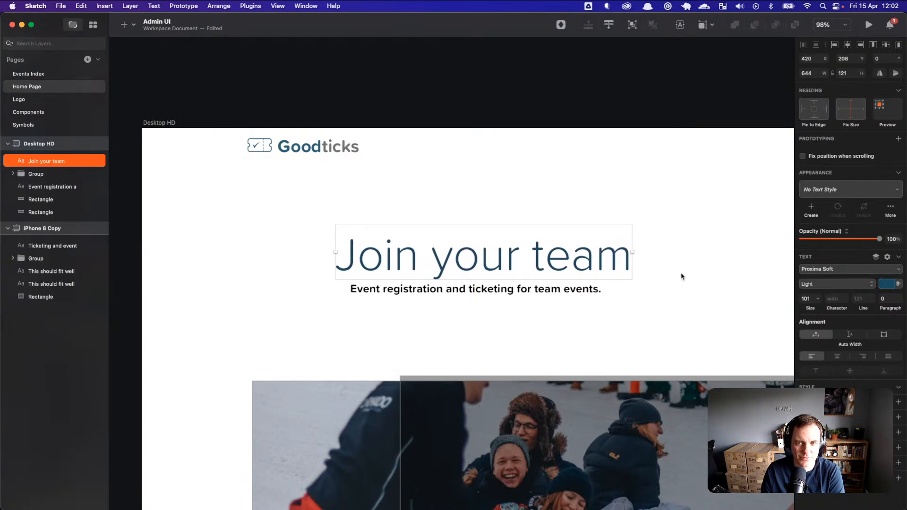
left_click_drag(811, 307, 685, 293)
left_click_drag(597, 261, 585, 262)
left_click(661, 321)
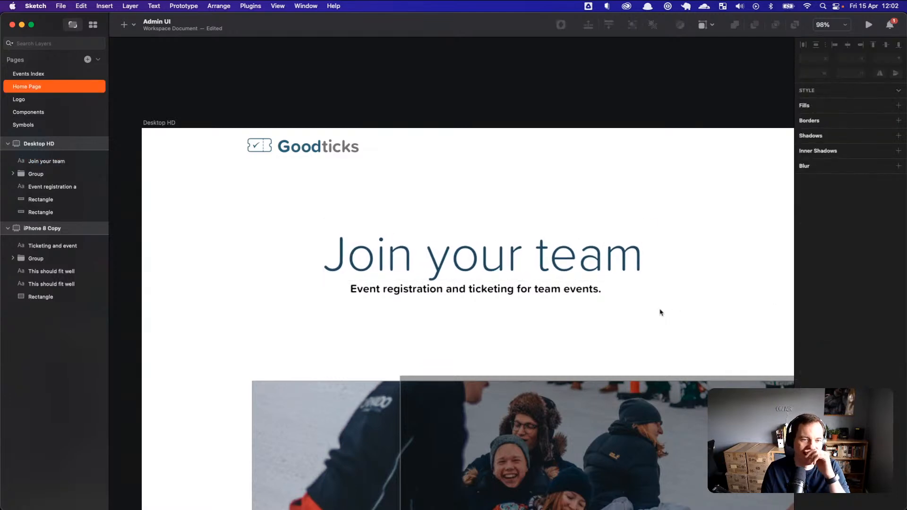
left_click(636, 260)
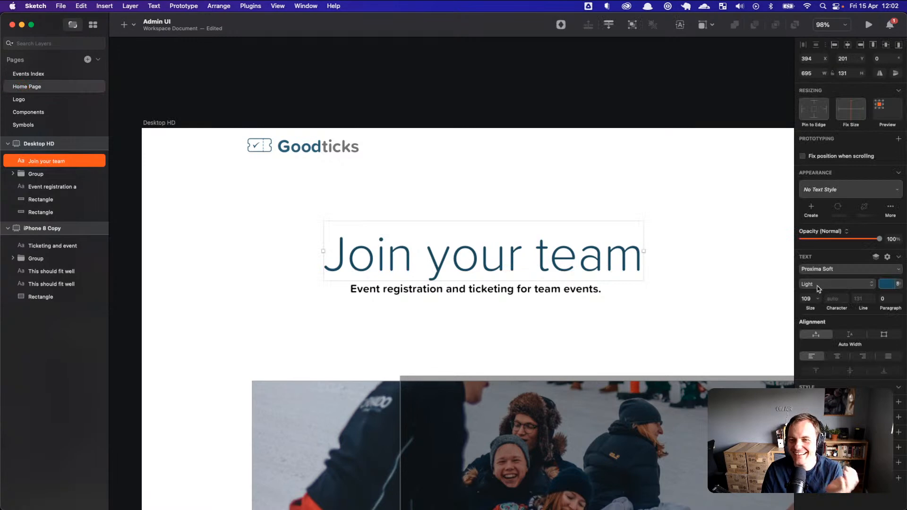
left_click(819, 284)
left_click(822, 352)
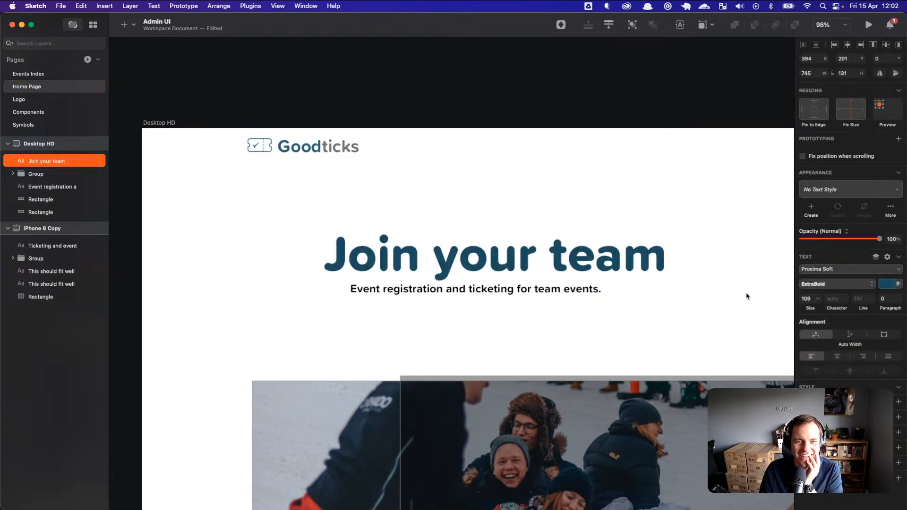
left_click(695, 240)
left_click_drag(643, 265, 638, 264)
Step: Change the heading typeface to SF Pro and shift it left to recentre
left_click(849, 270)
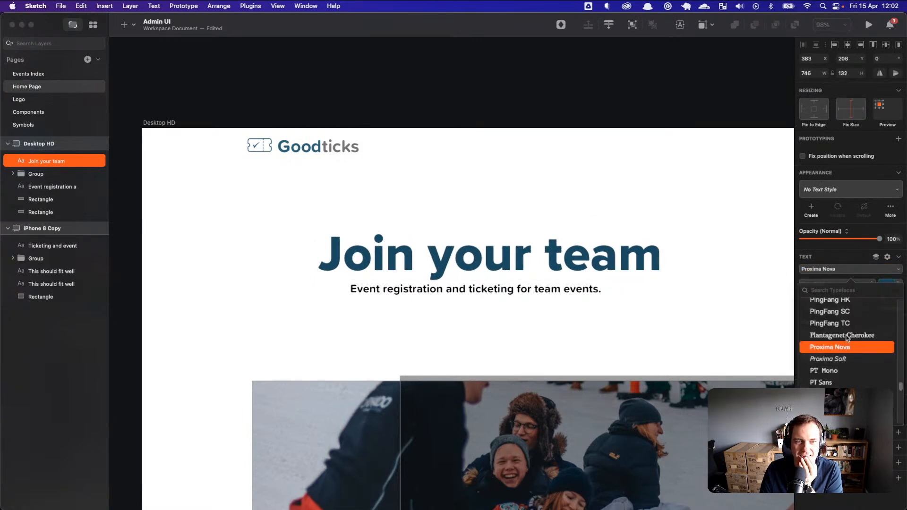
left_click(863, 278)
left_click(864, 274)
scroll(860, 330, "down", 3)
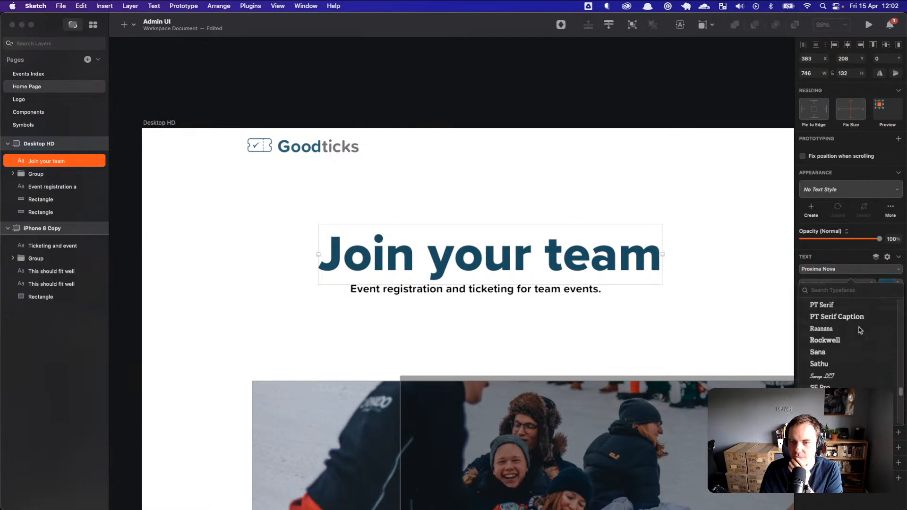
left_click(839, 381)
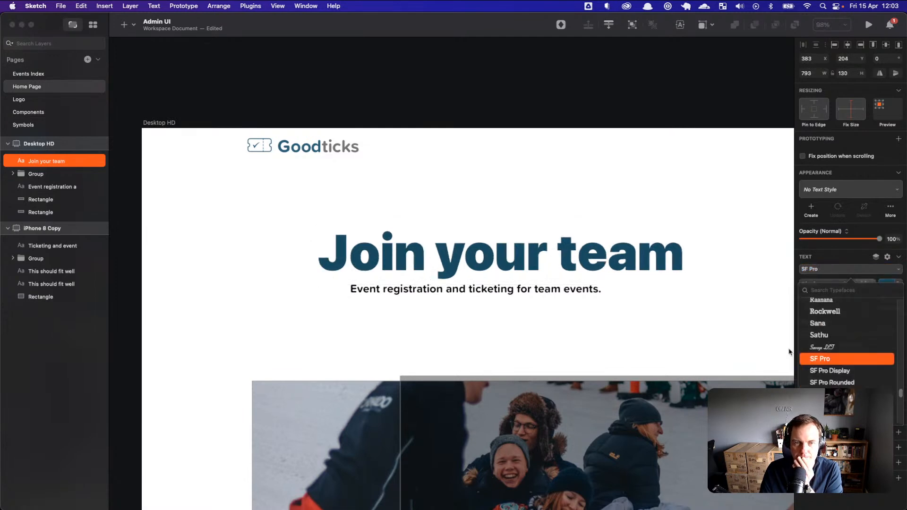
left_click(704, 339)
left_click_drag(640, 265, 625, 265)
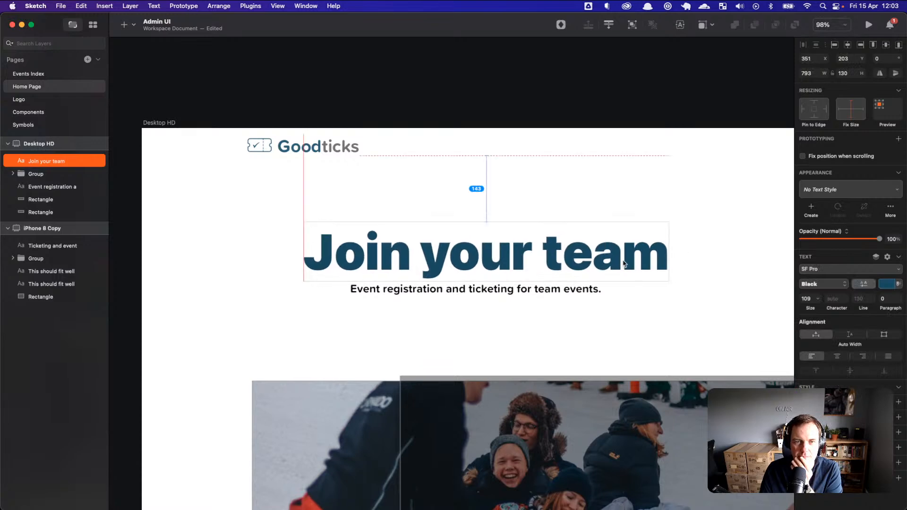
left_click(597, 319)
Step: Adjust the heading's shade of blue and move the subtitle slightly down
left_click(589, 295)
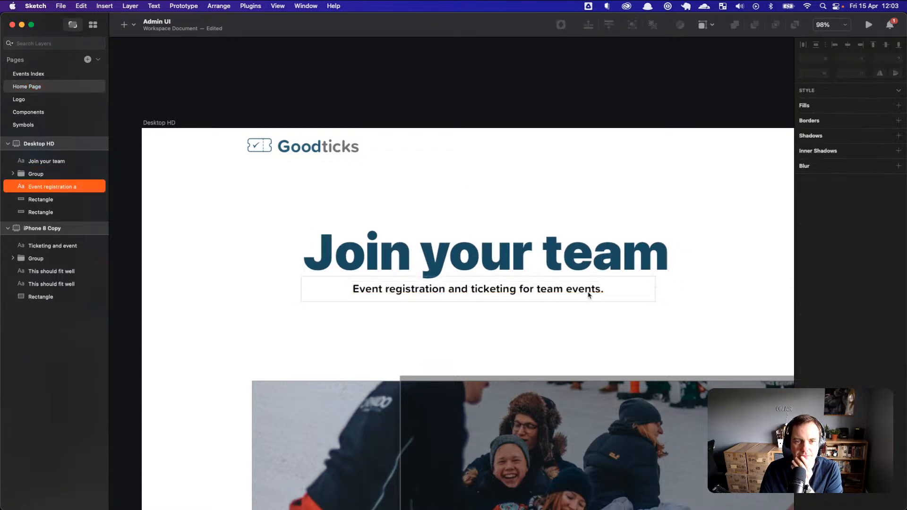
left_click(593, 324)
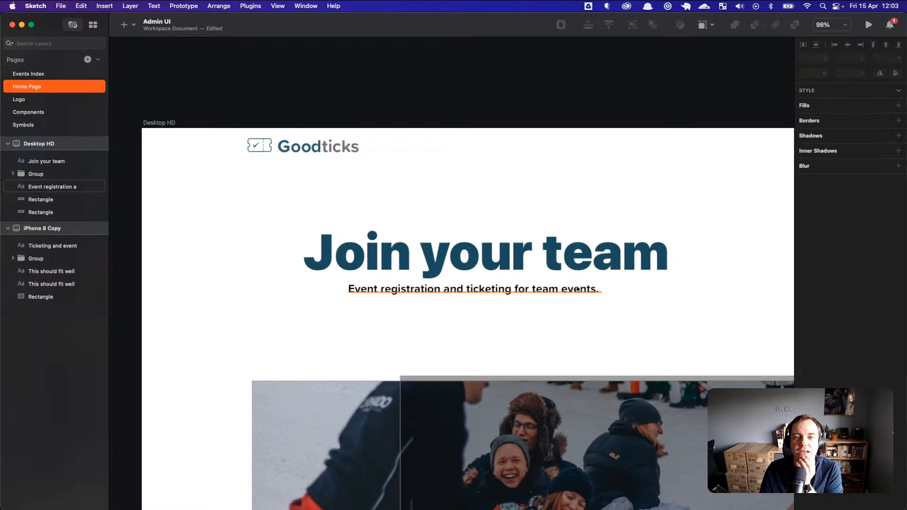
left_click(578, 271)
left_click(887, 284)
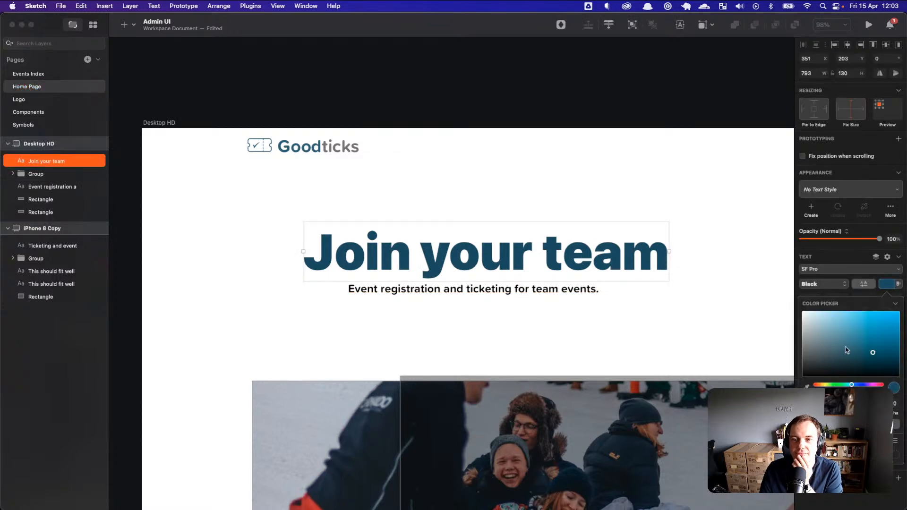
left_click_drag(870, 356, 872, 353)
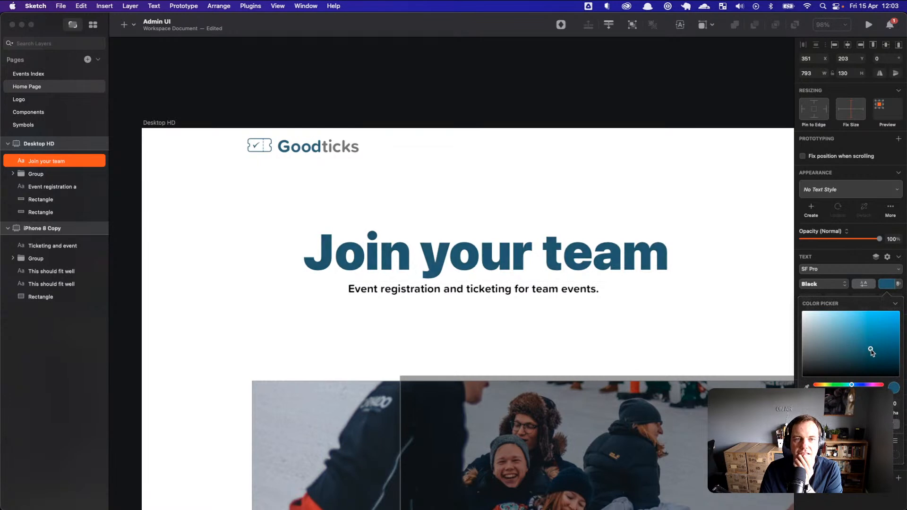
left_click_drag(584, 292, 581, 292)
left_click(544, 323)
scroll(547, 334, "down", 1)
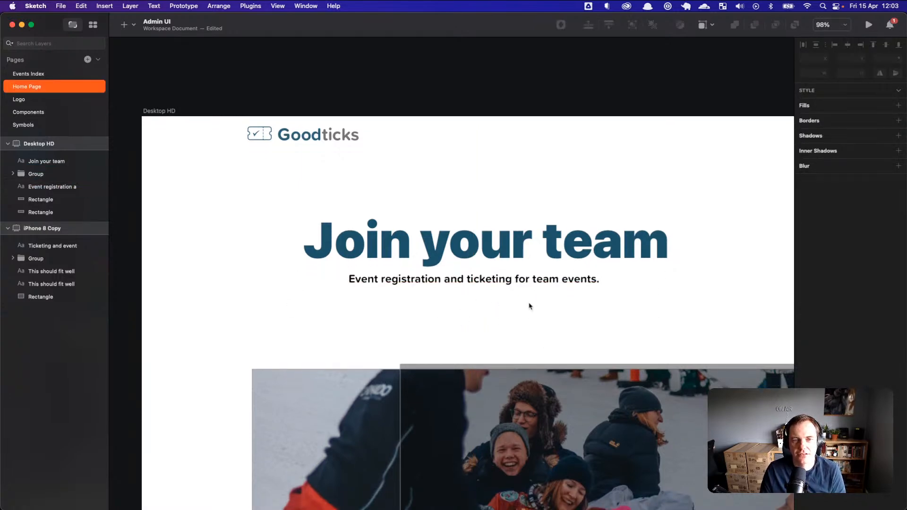
Step: Nudge the dark overlay and the photo down-left into place
scroll(527, 305, "down", 1)
scroll(501, 305, "down", 2)
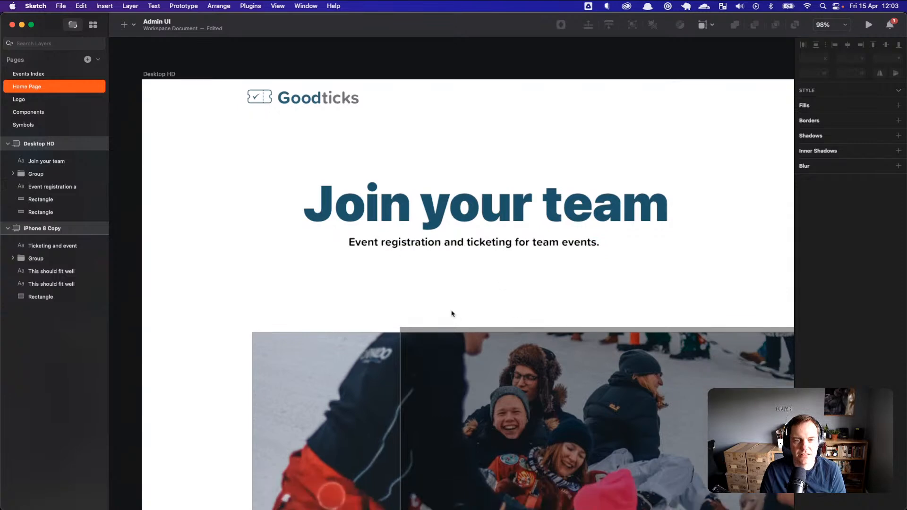
left_click_drag(494, 359, 409, 388)
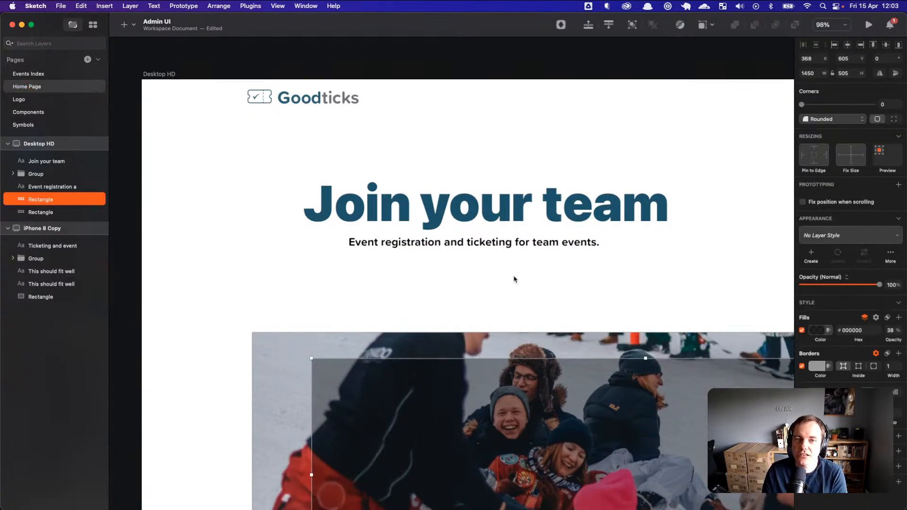
left_click_drag(433, 346, 444, 387)
left_click(444, 296)
left_click(486, 318)
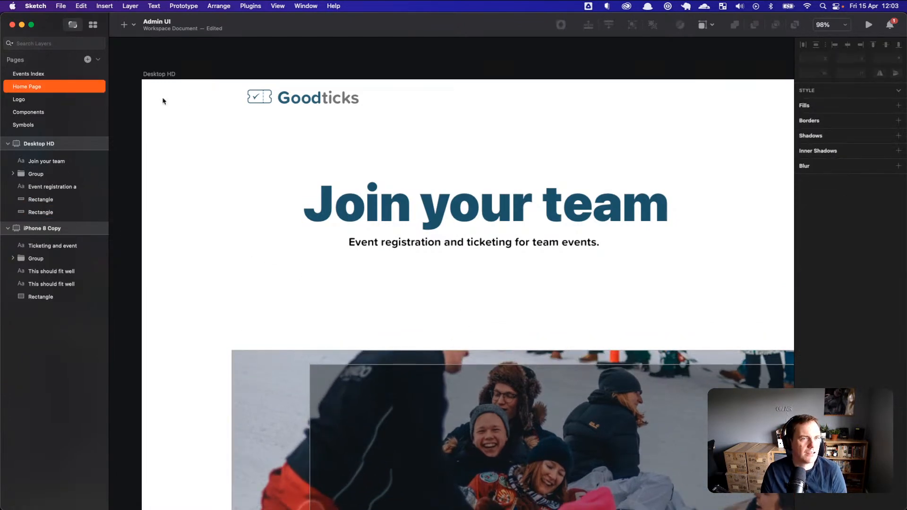
Step: Shrink the Goodticks logo text to size 28 and nudge it up and left
left_click(308, 109)
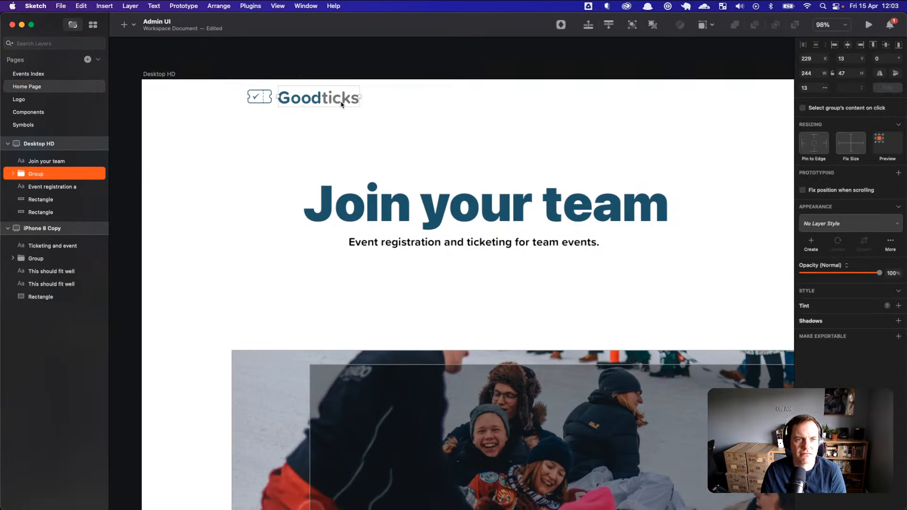
double_click(343, 103)
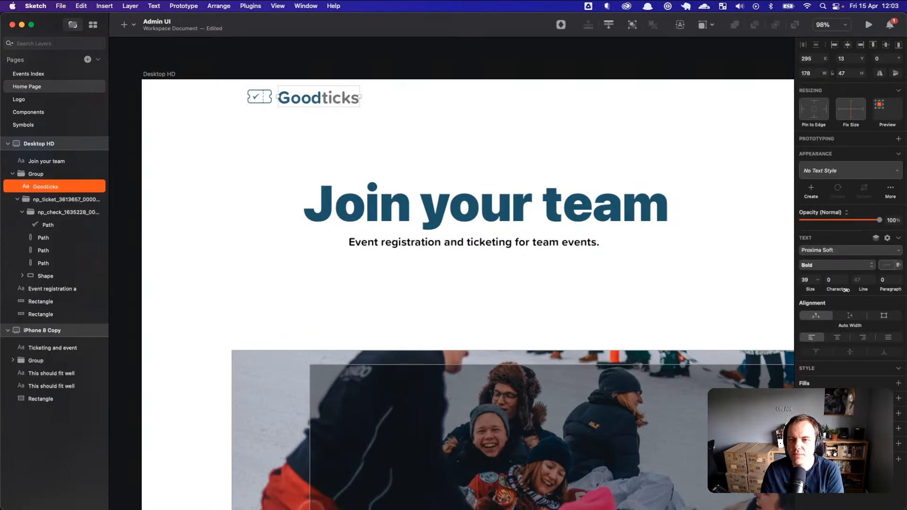
left_click_drag(810, 289, 808, 289)
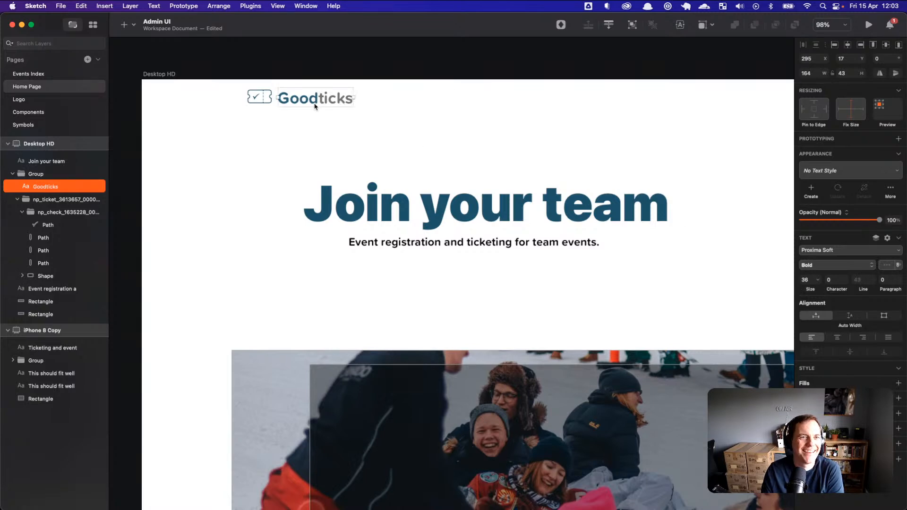
key("Up")
key("Up")
key("Up")
key("Up")
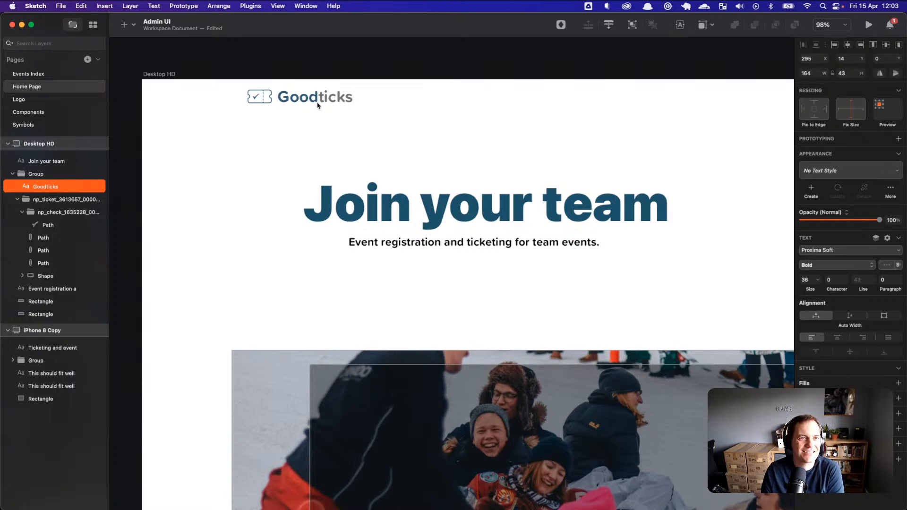
left_click_drag(810, 289, 754, 286)
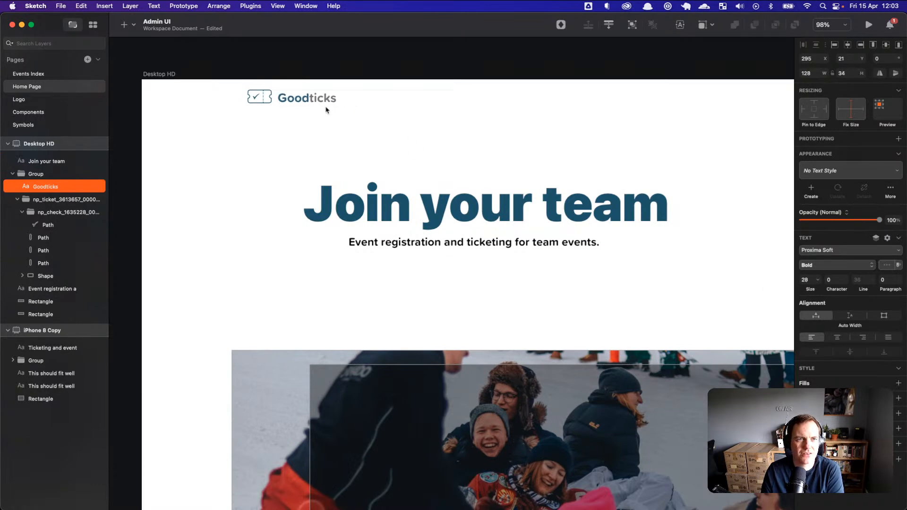
key("Up")
key("Up")
key("Left")
key("Left")
key("Left")
left_click(302, 112)
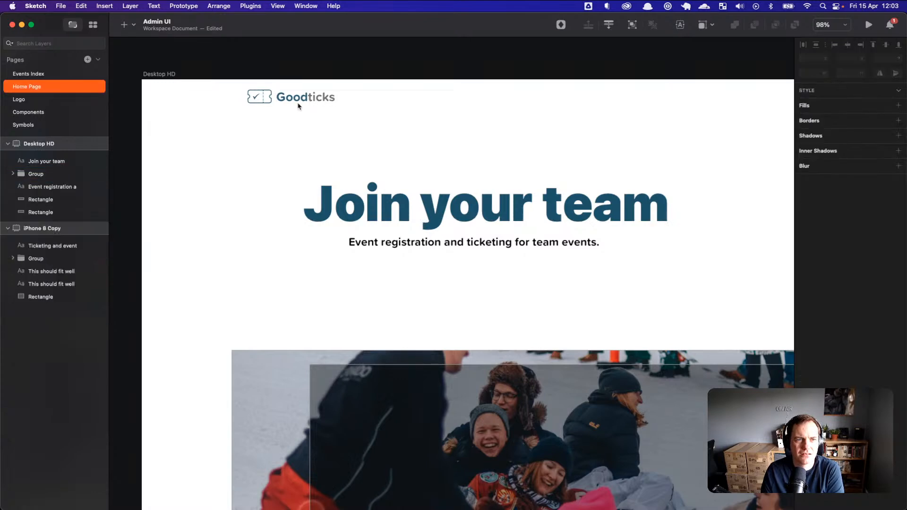
Step: Shrink the ticket icon to 43 wide and nudge the Goodticks word closer beside it
left_click(268, 102)
left_click(268, 102)
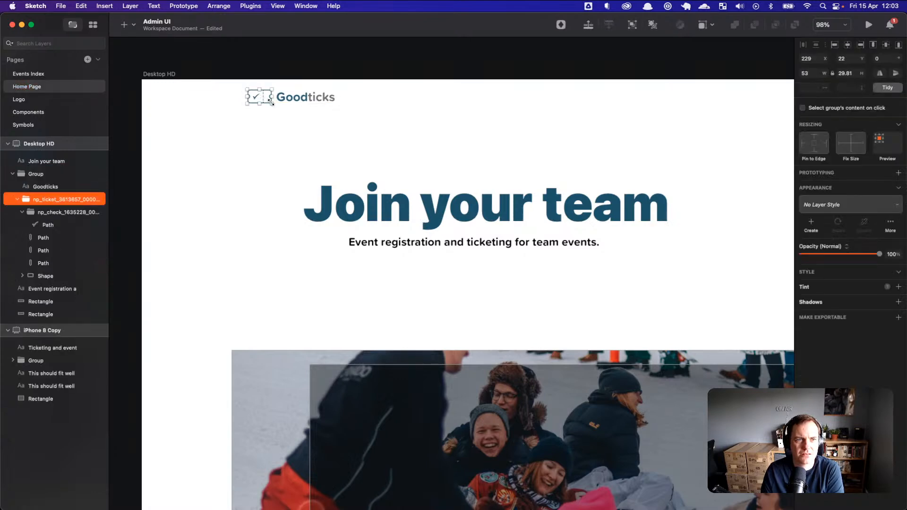
left_click(817, 74)
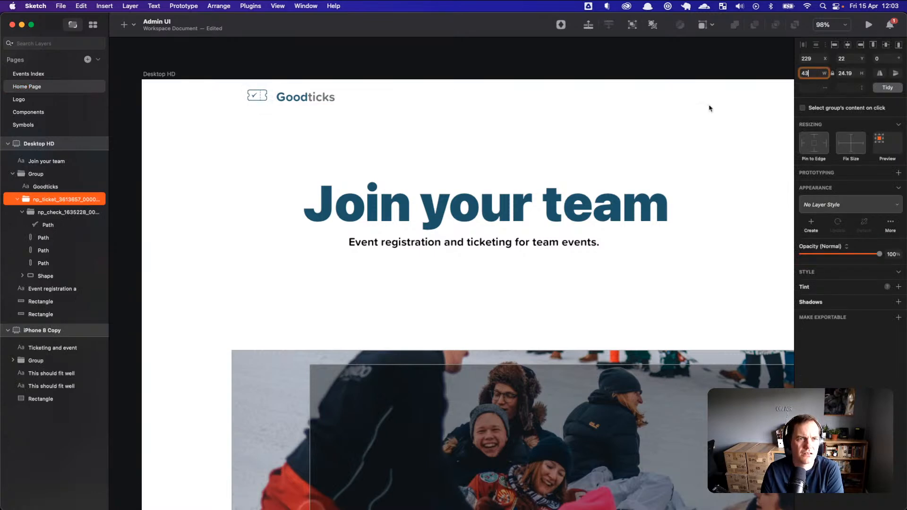
left_click(326, 102)
key("Up")
key("Up")
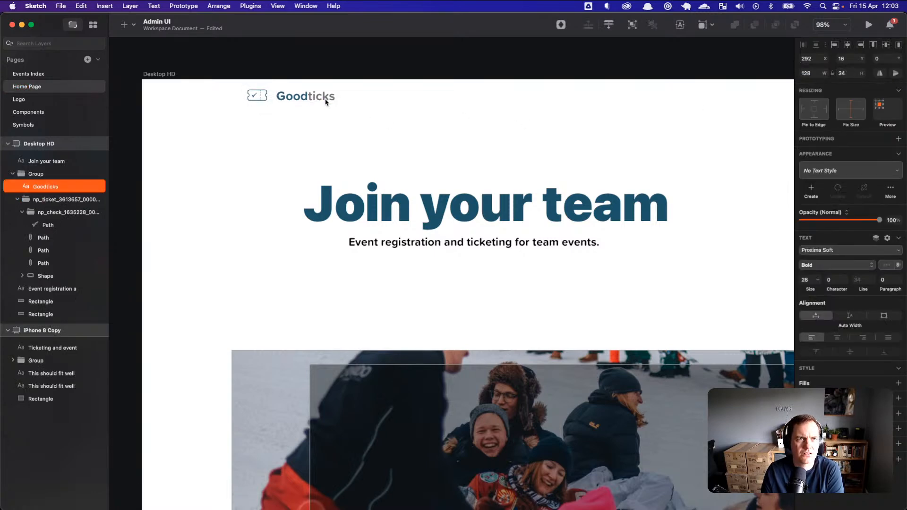
key("Left")
key("Left")
key("Up")
key("Left")
key("Left")
key("Left")
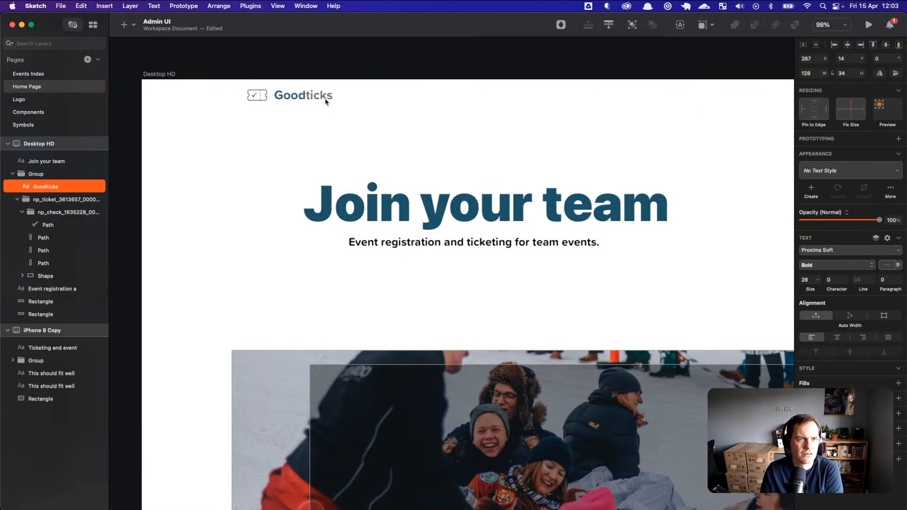
key("Left")
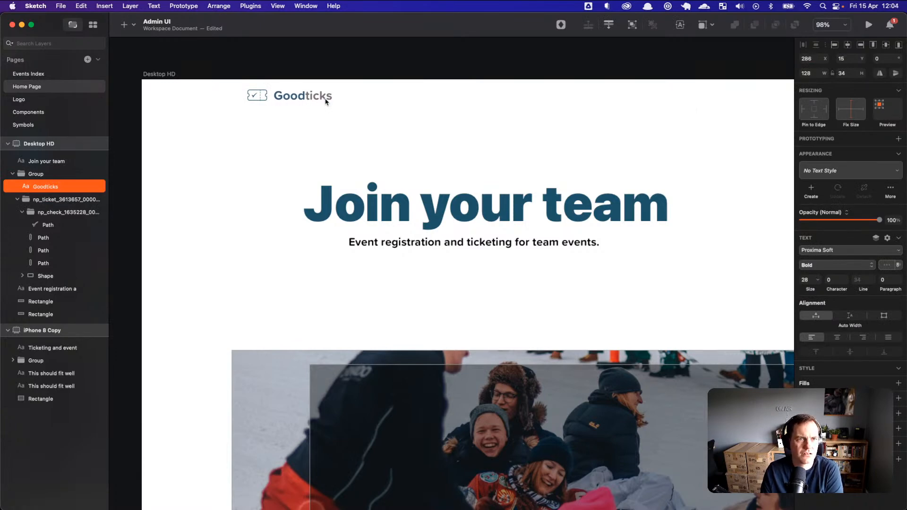
left_click(422, 163)
Step: Group the Join your team heading with its subtitle and shift the group slightly left
left_click(503, 250)
left_click(515, 216, "shift")
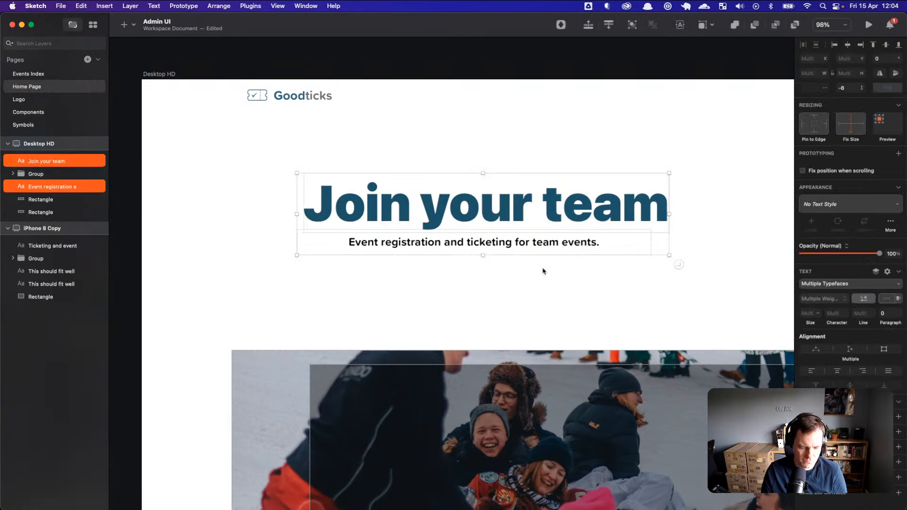
key("super+g")
key("Left")
key("Left")
key("Left")
key("Left")
key("Left")
key("Left")
key("Left")
key("Left")
key("Left")
key("Left")
key("Left")
key("Left")
key("Left")
key("Left")
key("Left")
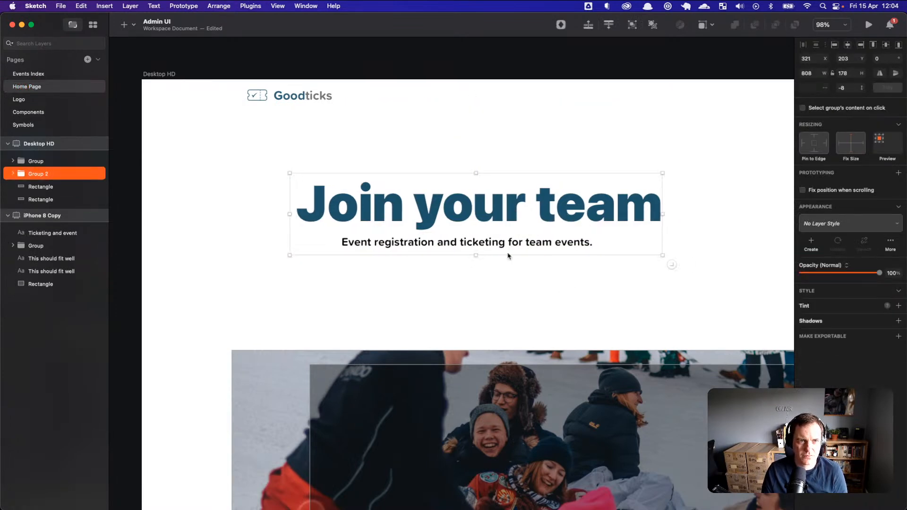
Step: Duplicate the subtitle, move the copy to the top of the page, and set it to Regular weight
double_click(523, 253)
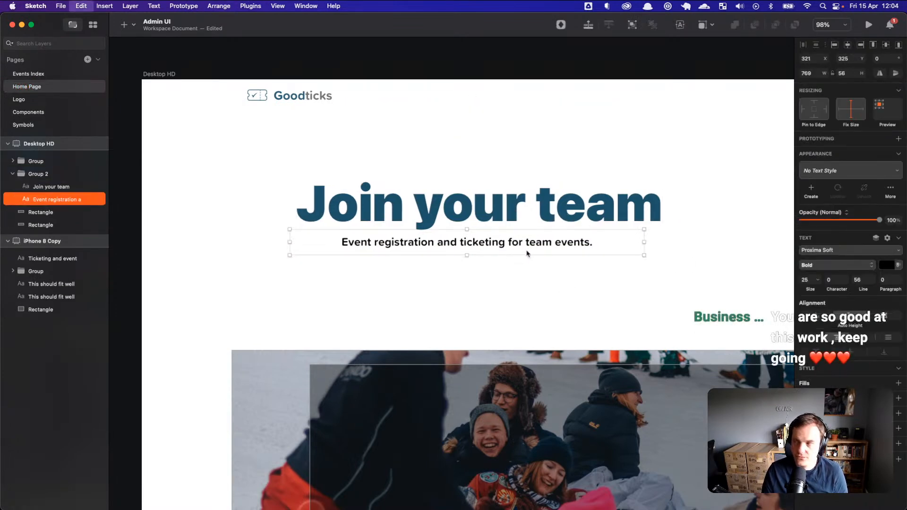
key("super+d")
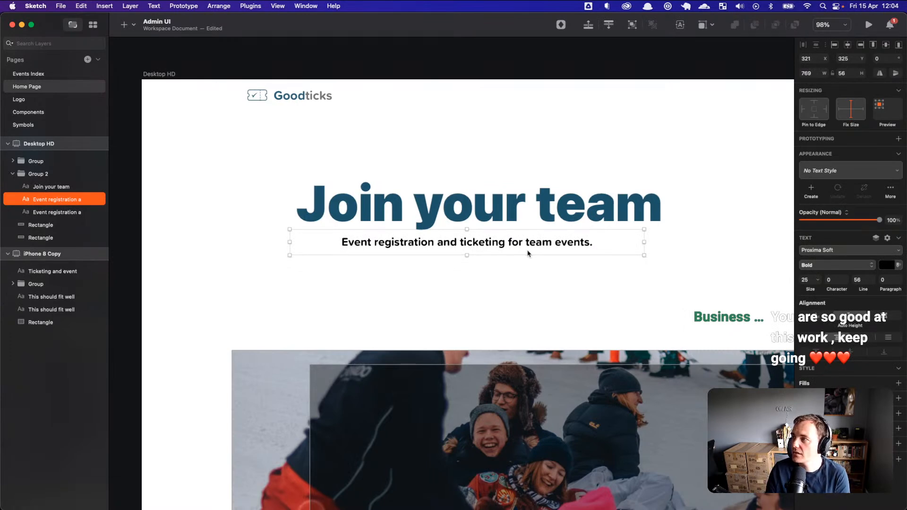
left_click_drag(528, 253, 606, 108)
double_click(604, 107)
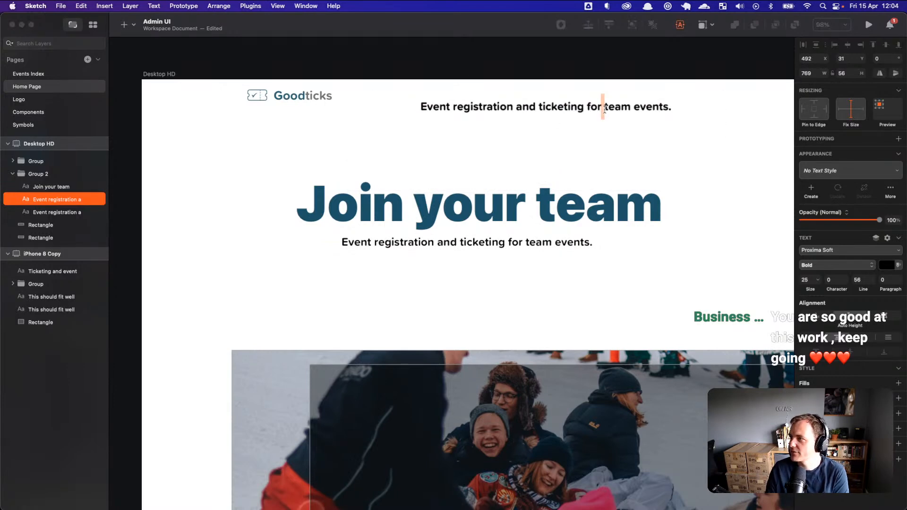
key("super+a")
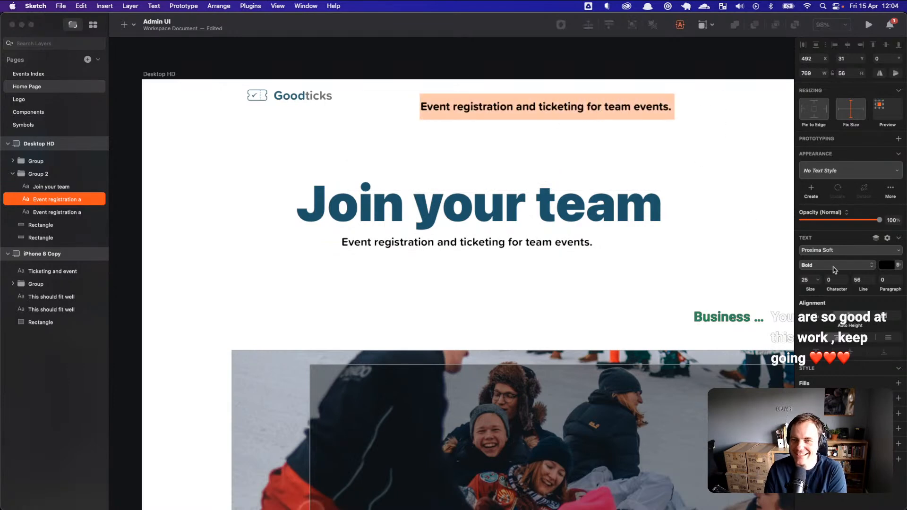
left_click(850, 253)
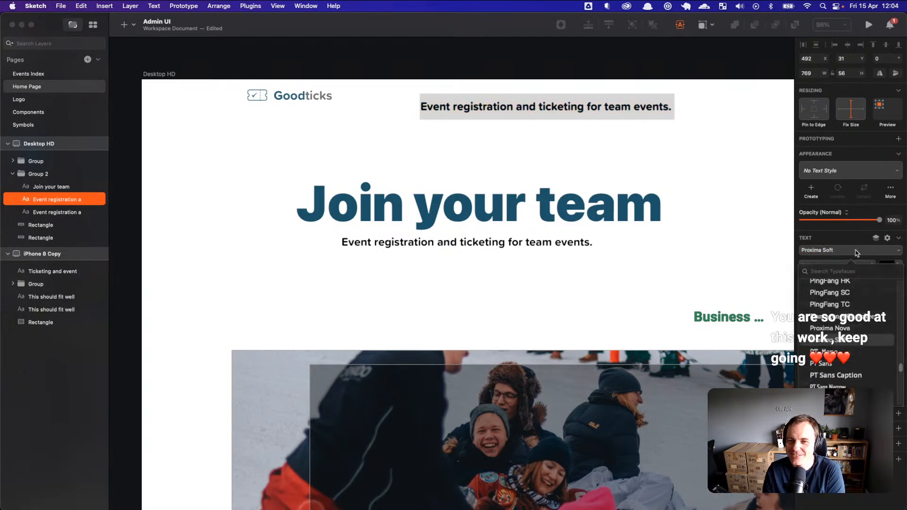
left_click(857, 252)
left_click(850, 266)
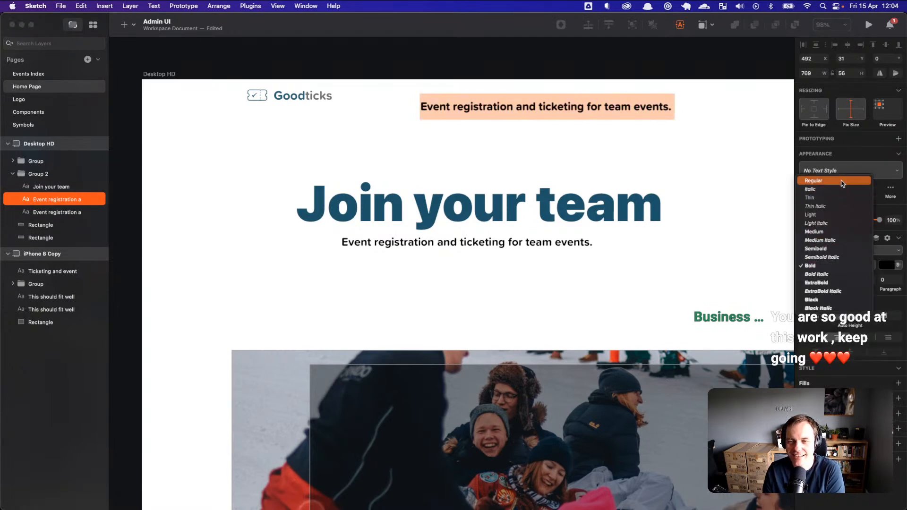
left_click(813, 181)
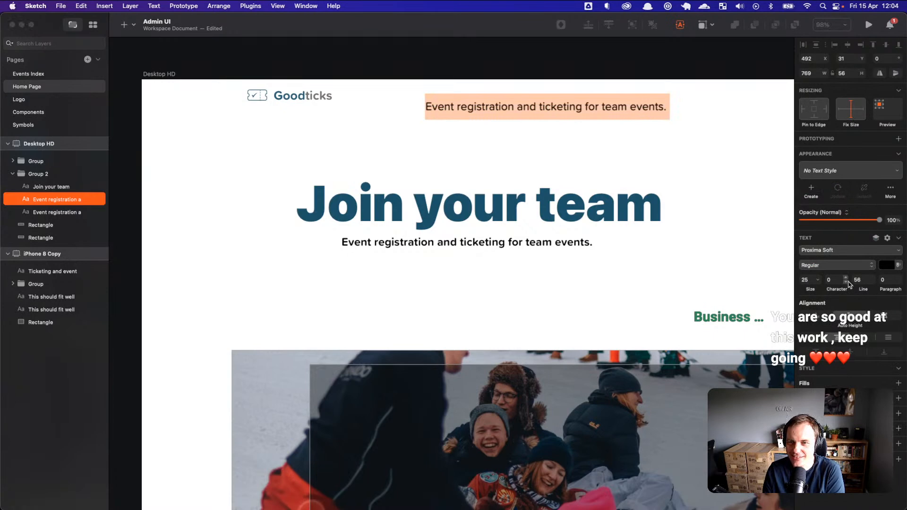
Step: Make the subtitle copy grey at size 20 with default line height
left_click(886, 265)
left_click_drag(828, 314, 795, 330)
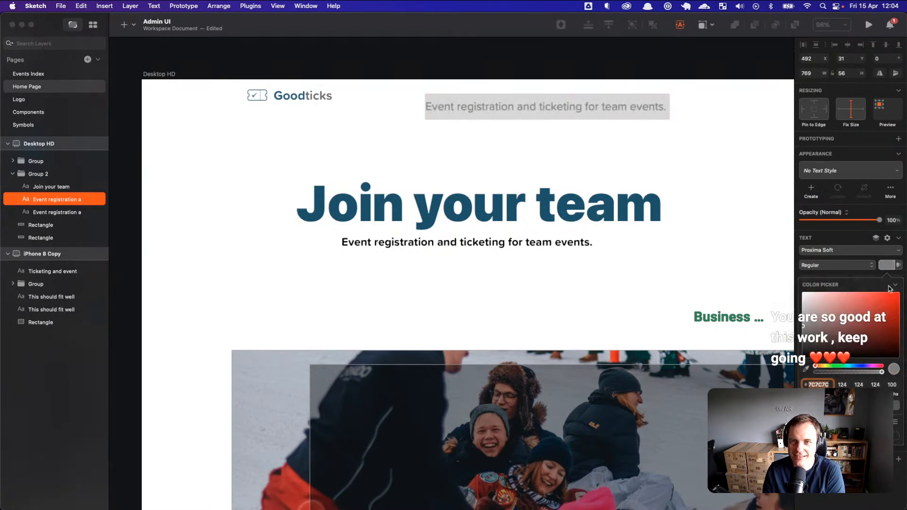
left_click(887, 265)
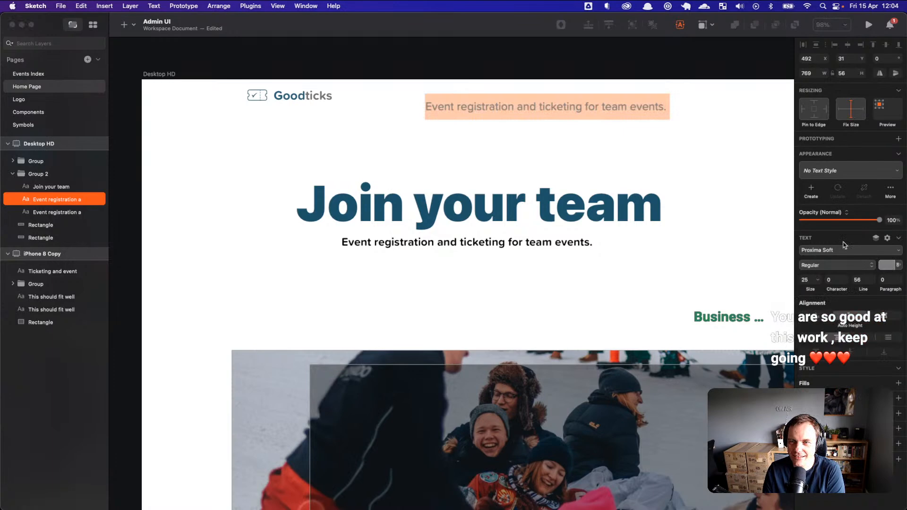
left_click(815, 280)
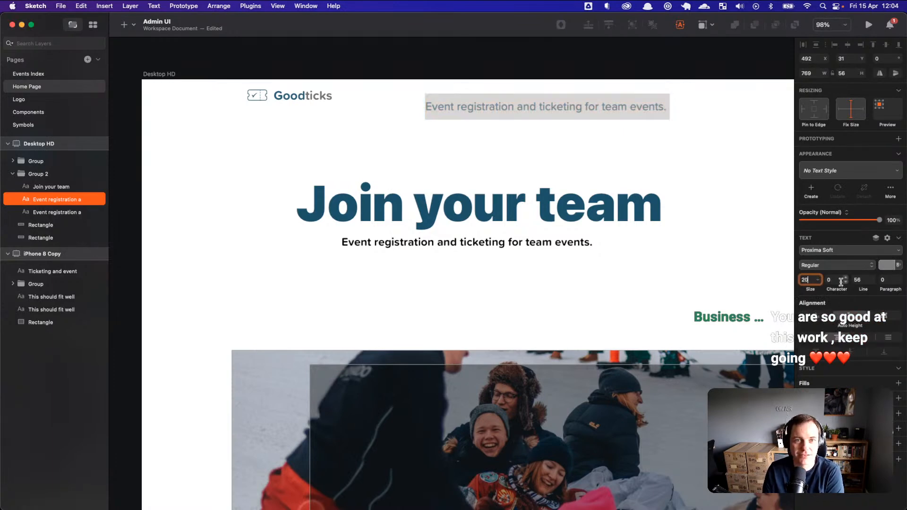
type("20")
key("Return")
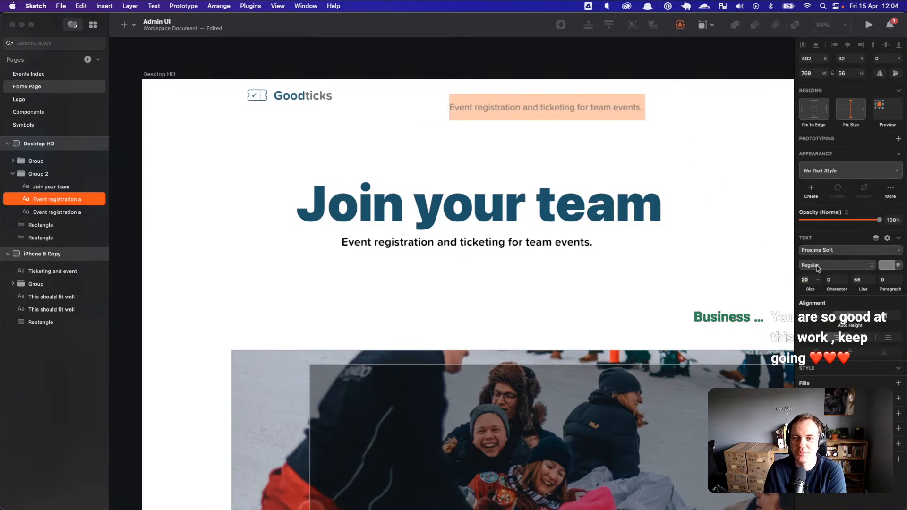
left_click(859, 280)
key("BackSpace")
key("Return")
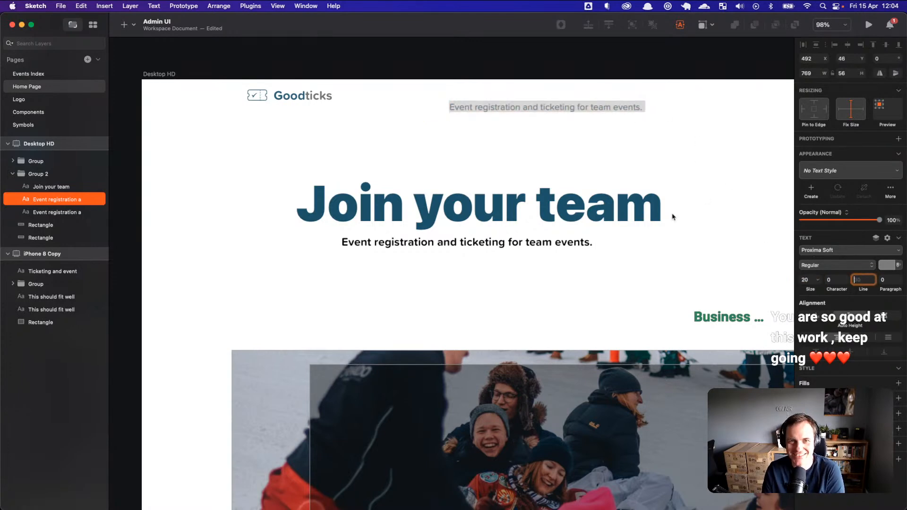
Step: Undo an accidental move of the heading group and expand its layers
left_click(613, 129)
left_click_drag(608, 108, 614, 106)
key("super+z")
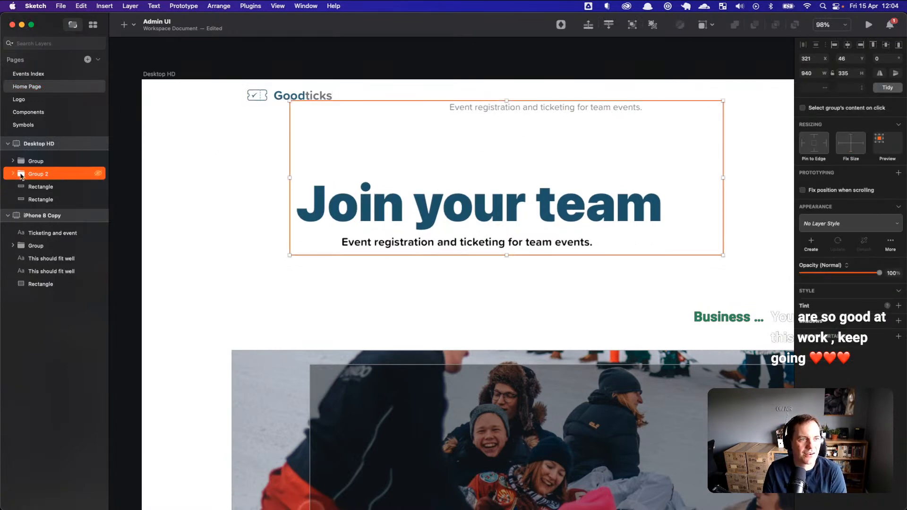
left_click(12, 173)
Step: Move the top subtitle copy out of the heading group in the layers list
left_click(49, 187)
left_click(52, 199)
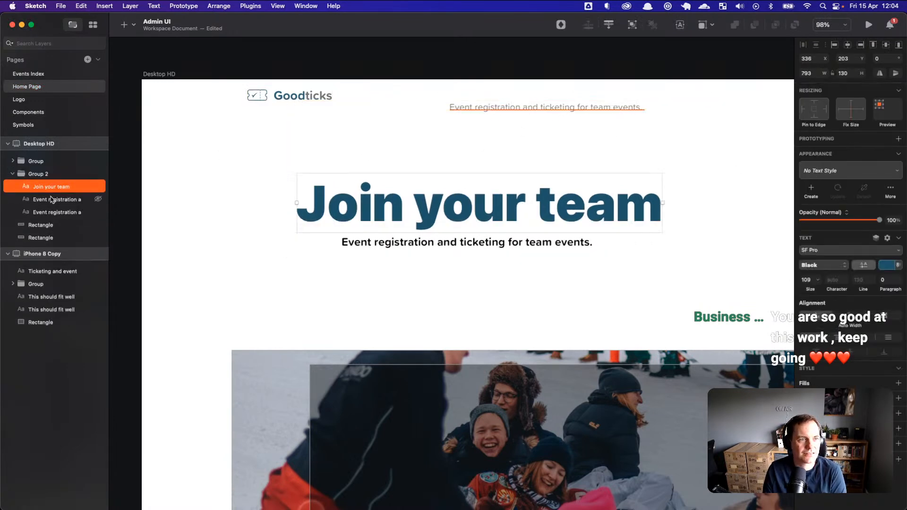
left_click(52, 211)
left_click(54, 201)
left_click_drag(46, 200, 36, 168)
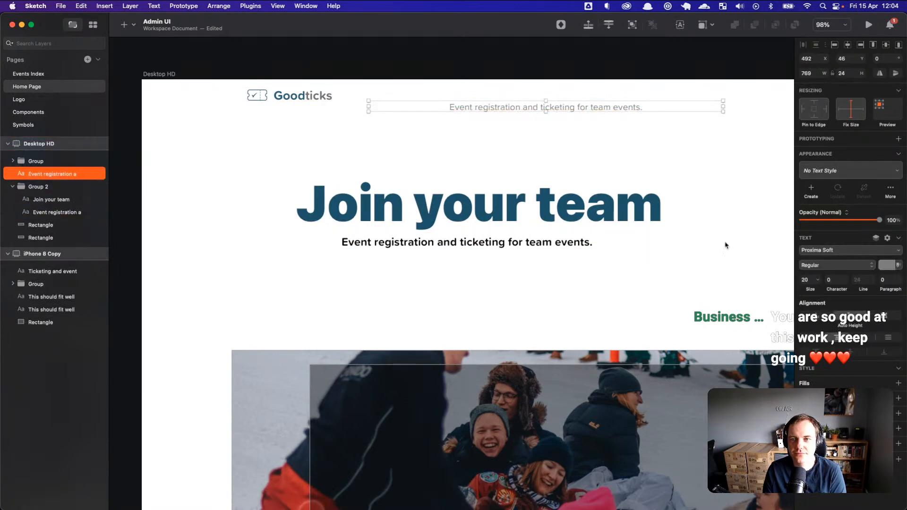
Step: Set the tagline to Auto Width, change it to 'Contact Us', and place it level with the logo
left_click(831, 335)
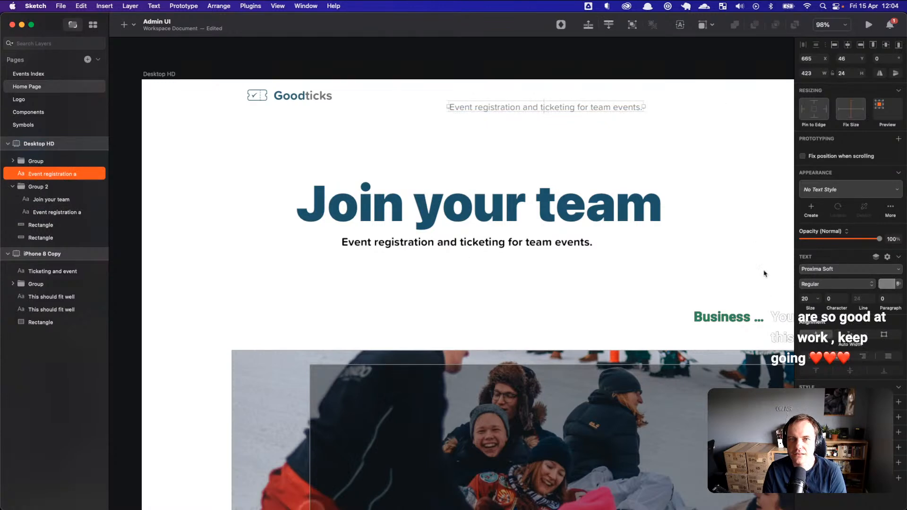
double_click(620, 105)
key("super+a")
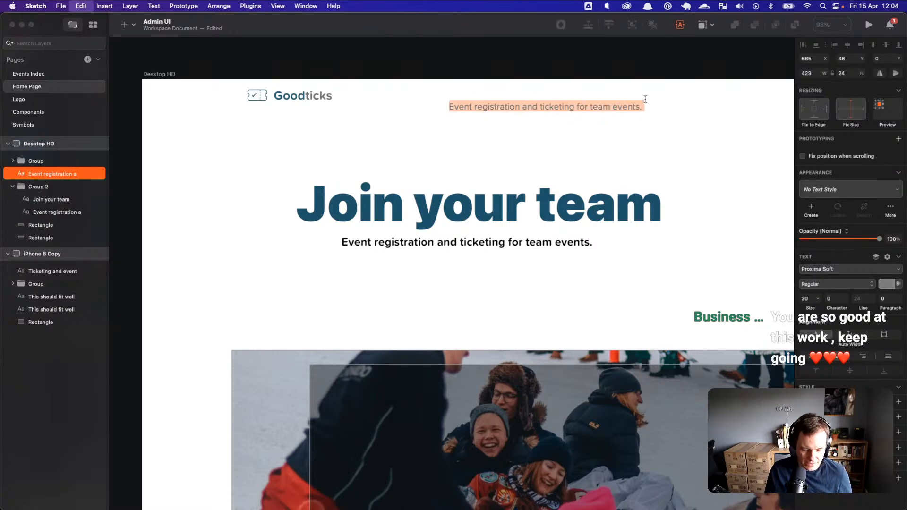
type("Contact")
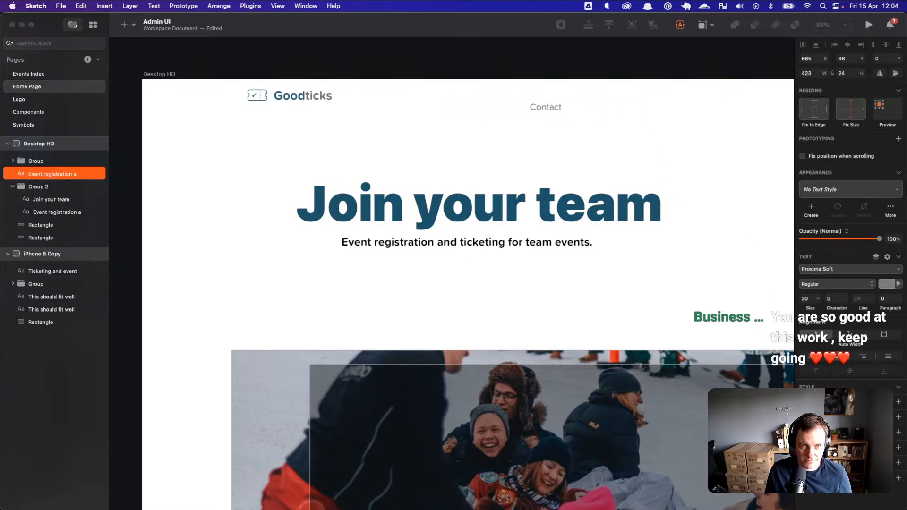
type(" Us")
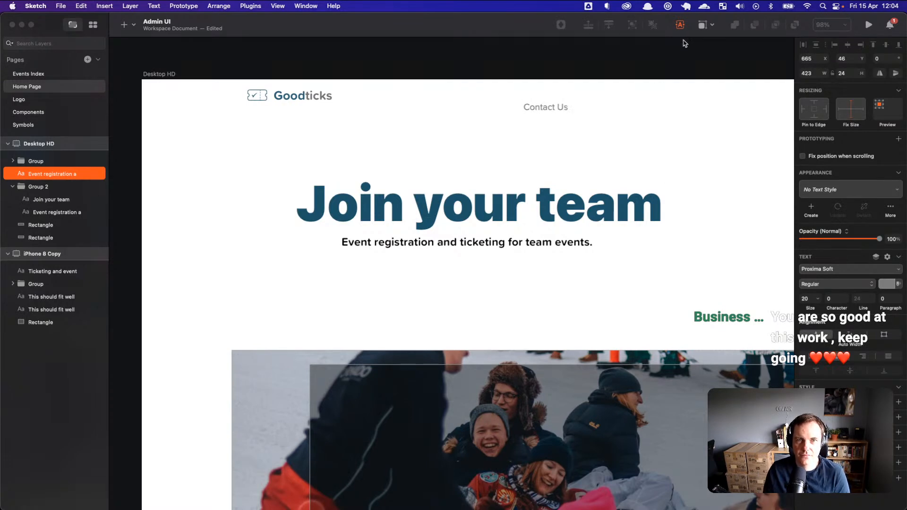
left_click(583, 100)
left_click(565, 108)
left_click_drag(555, 110, 637, 101)
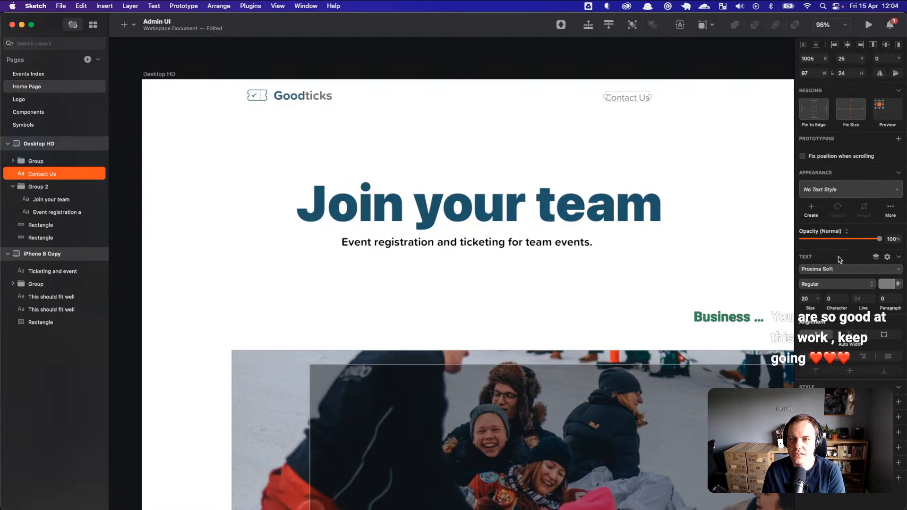
Step: Set Contact Us to Medium weight with 0.8 character spacing
left_click(823, 285)
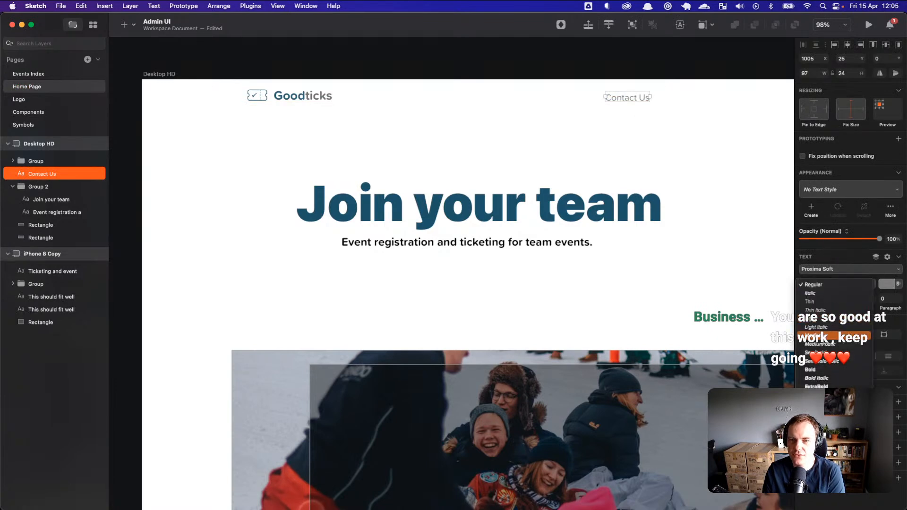
left_click(828, 336)
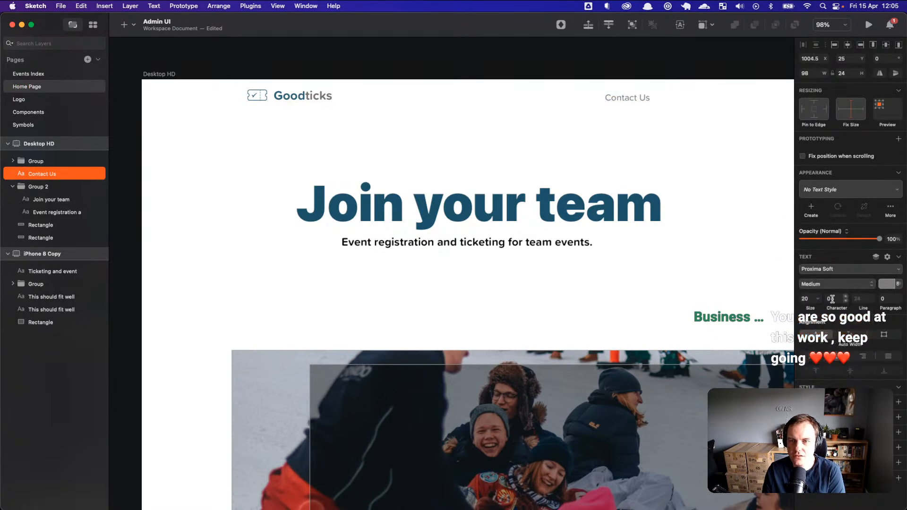
left_click_drag(836, 308, 839, 308)
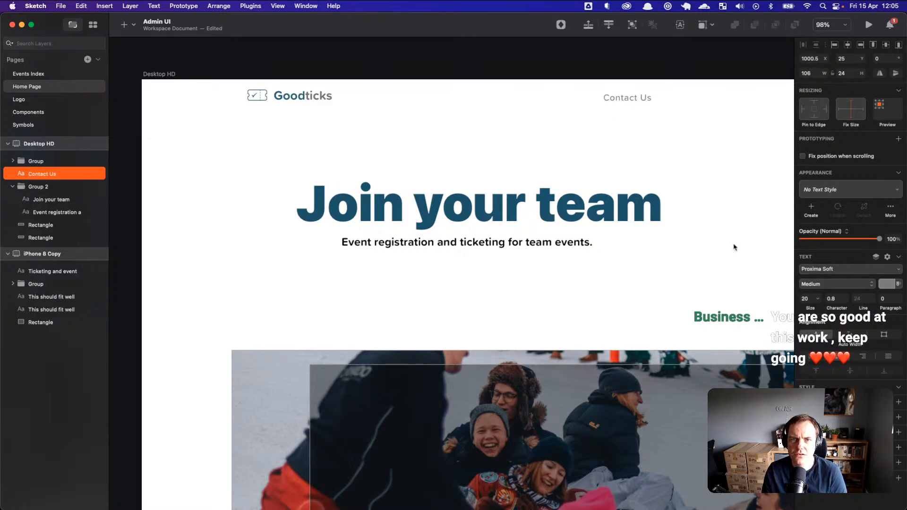
left_click(694, 157)
left_click(644, 102)
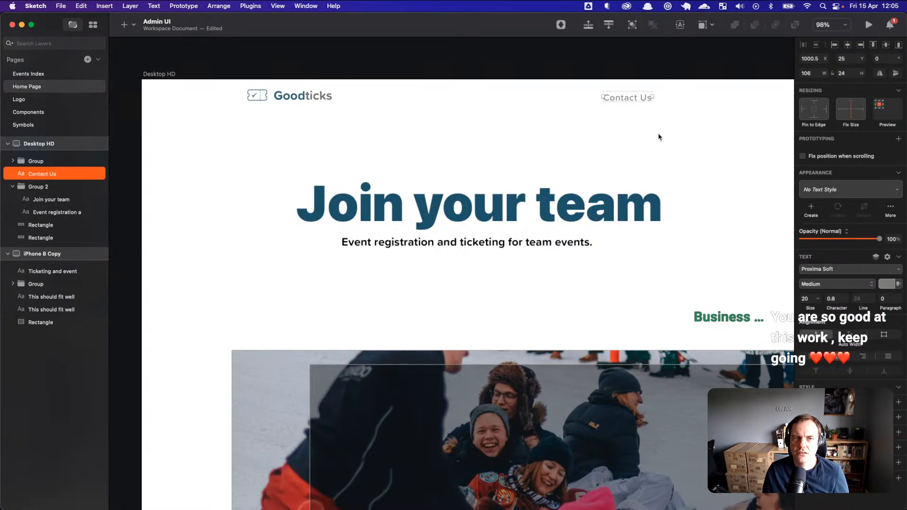
Step: Nudge Contact Us up-right, try Bold and Proxima Nova, then return to Medium weight
scroll(660, 137, "up", 5)
left_click(664, 144)
left_click_drag(666, 121, 669, 116)
left_click(828, 285)
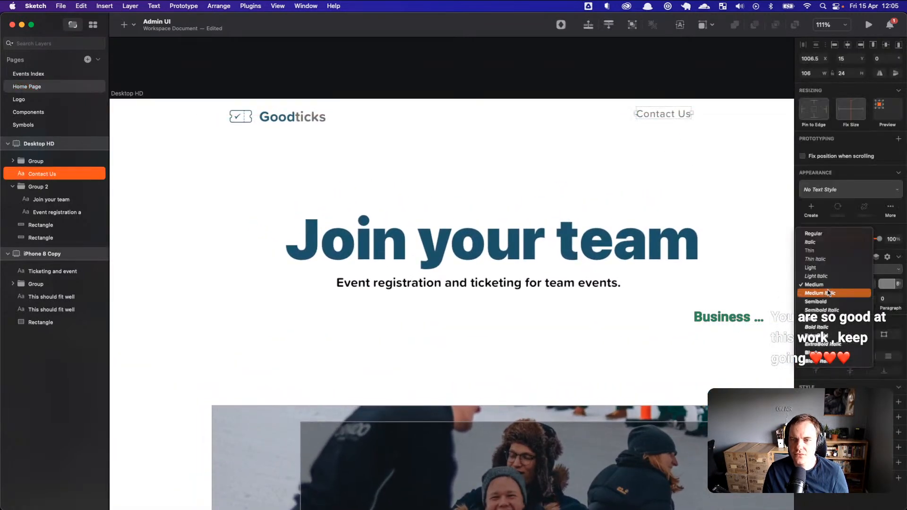
left_click(829, 322)
left_click(670, 126)
left_click(670, 115)
left_click(832, 270)
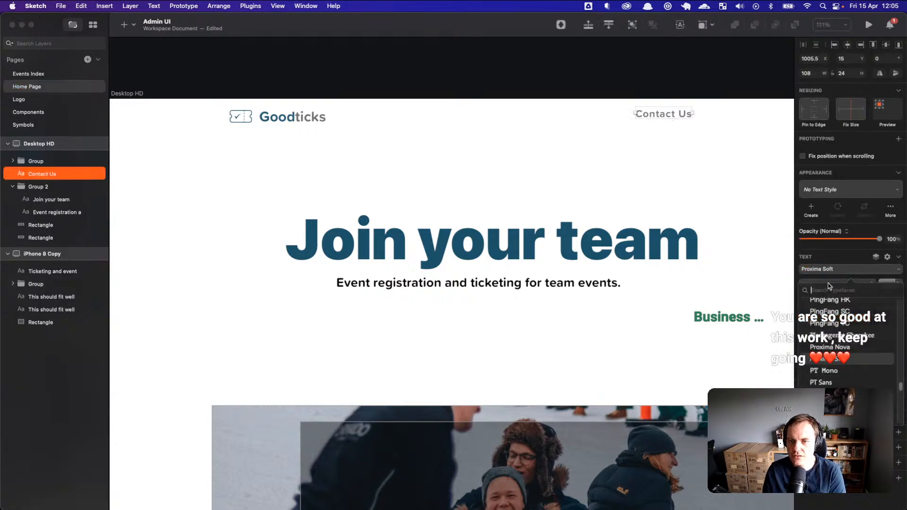
left_click(835, 346)
left_click(695, 163)
left_click(688, 115)
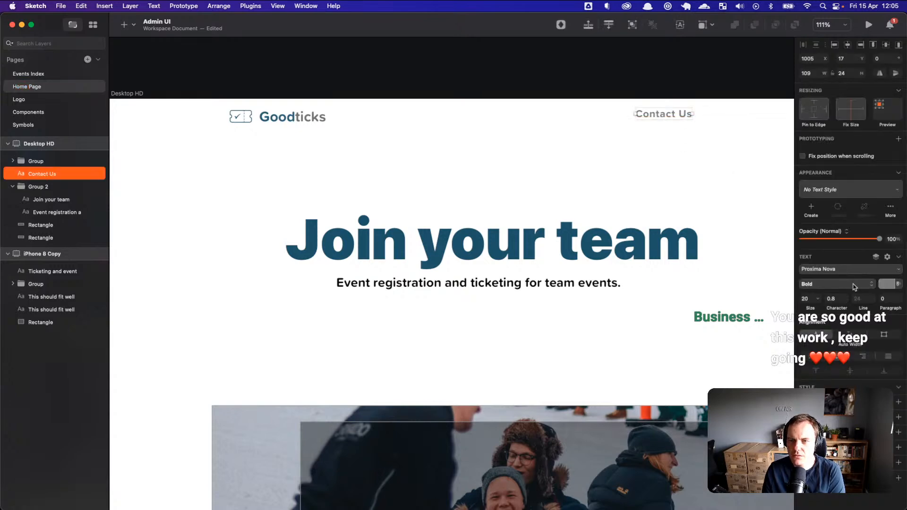
left_click(814, 286)
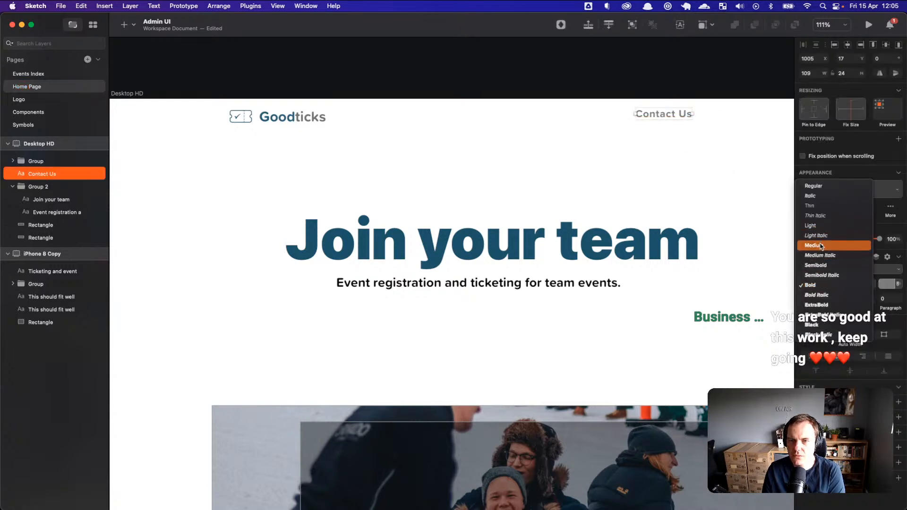
left_click(821, 246)
Step: Set Contact Us to size 15 with 0.4 letter spacing
left_click(834, 297)
key("BackSpace")
left_click(811, 298)
type("17")
key("Down")
key("Down")
key("Down")
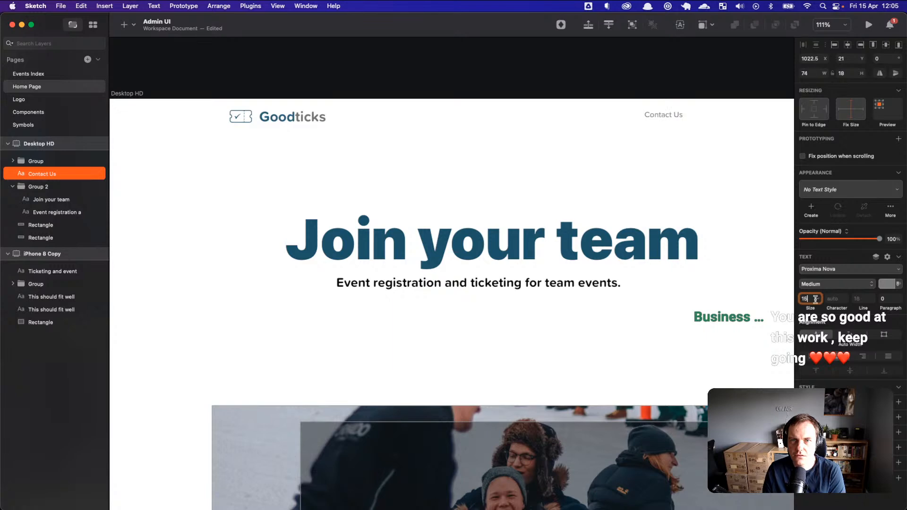
key("Up")
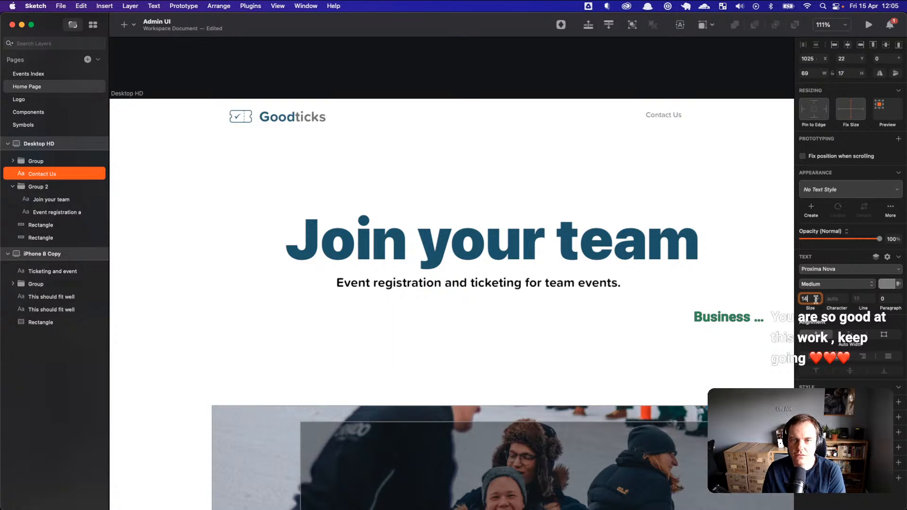
key("Up")
left_click(837, 299)
type("0.1")
key("Up")
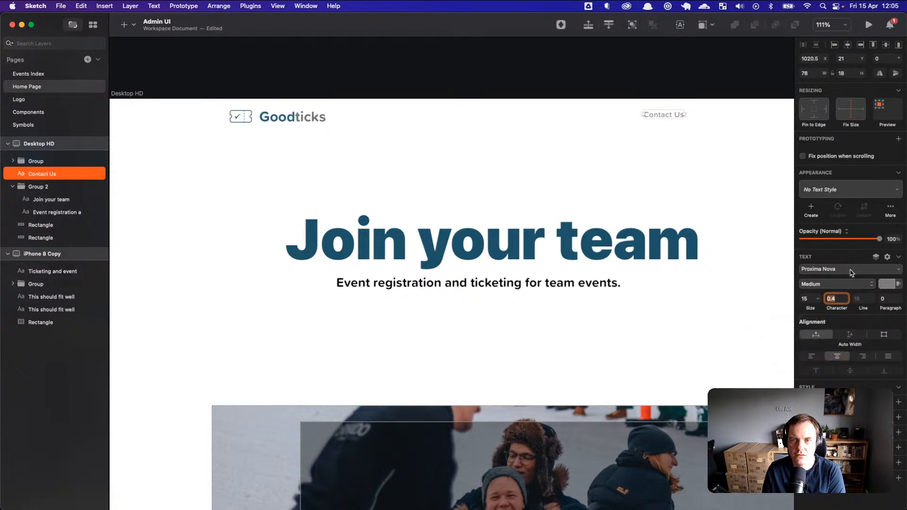
Step: Darken the grey of Contact Us and switch its font to SF Pro
left_click(884, 286)
left_click_drag(803, 344, 796, 349)
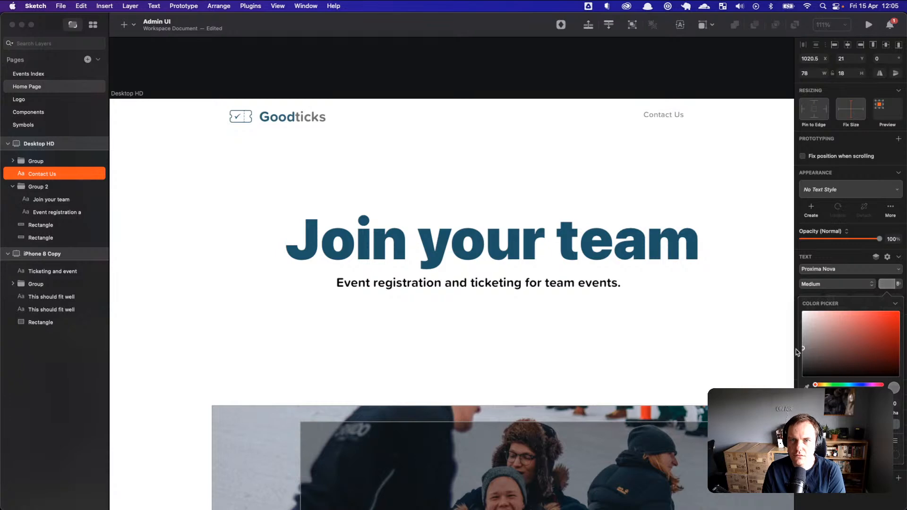
left_click(767, 305)
left_click(677, 118)
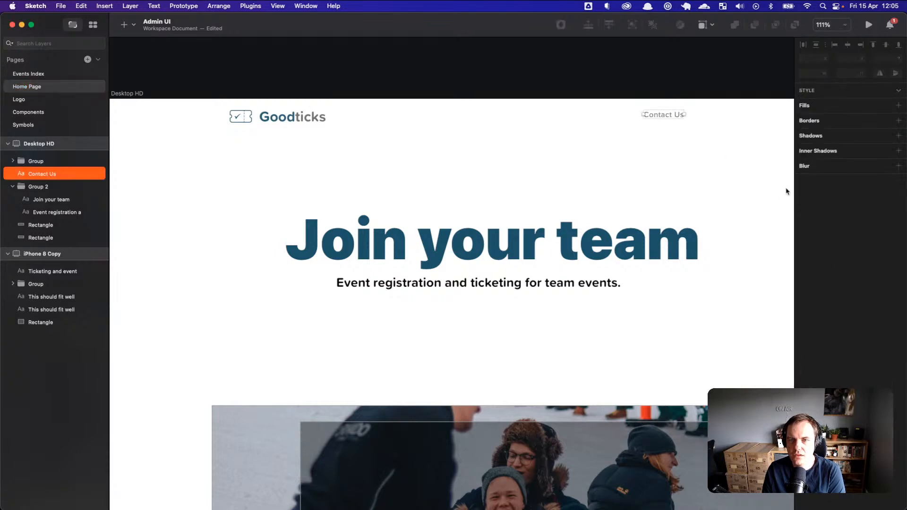
left_click(833, 271)
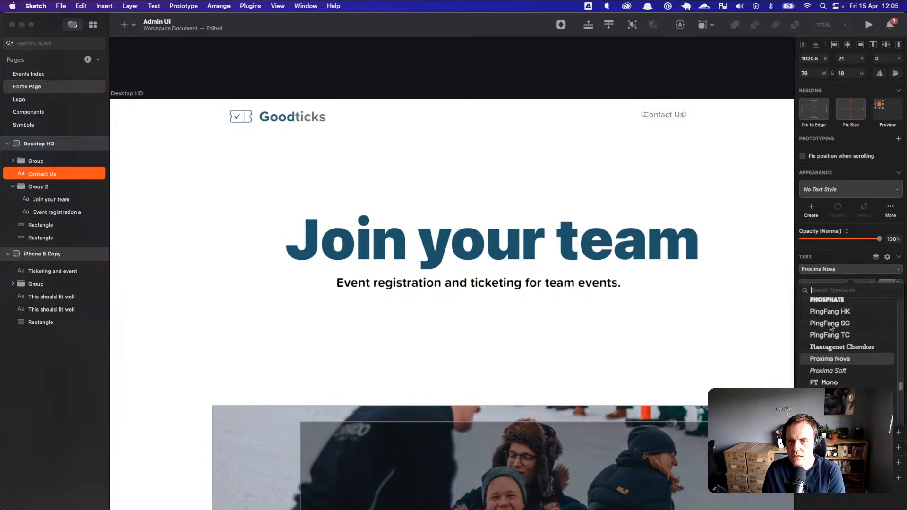
scroll(839, 380, "down", 5)
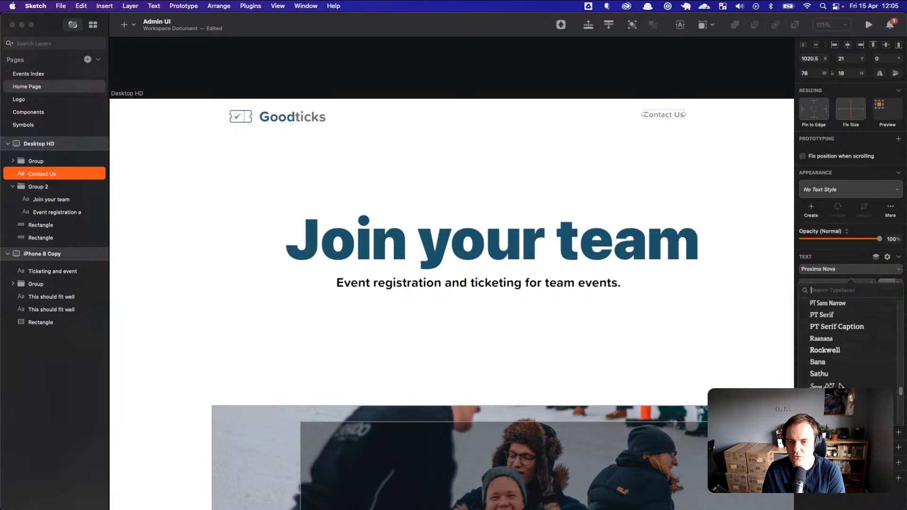
left_click(840, 397)
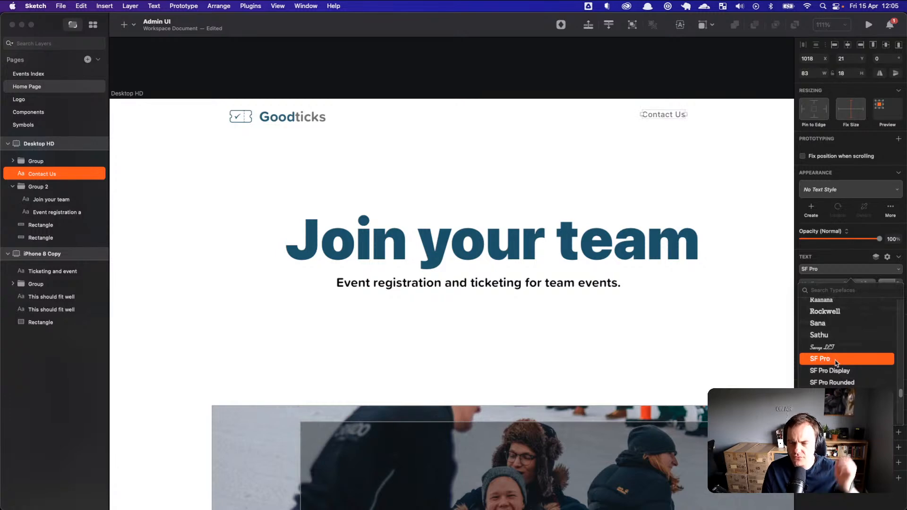
left_click(711, 150)
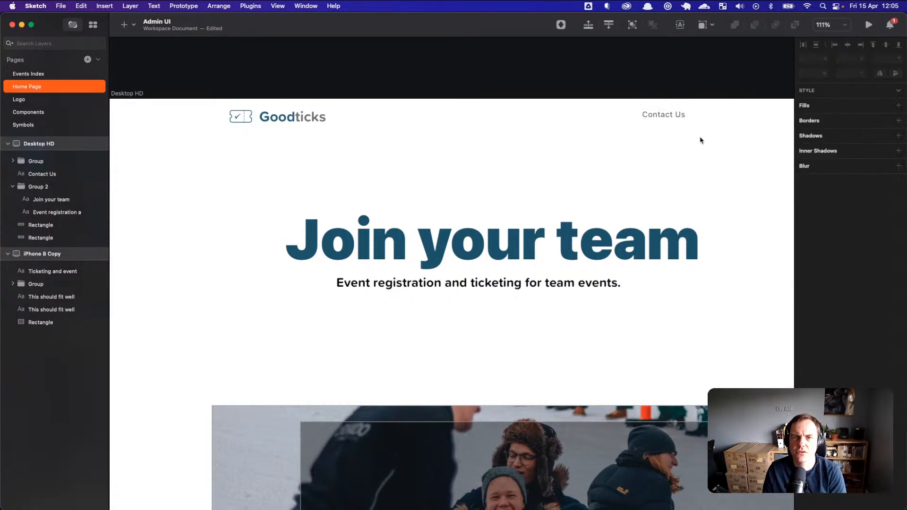
left_click(671, 117)
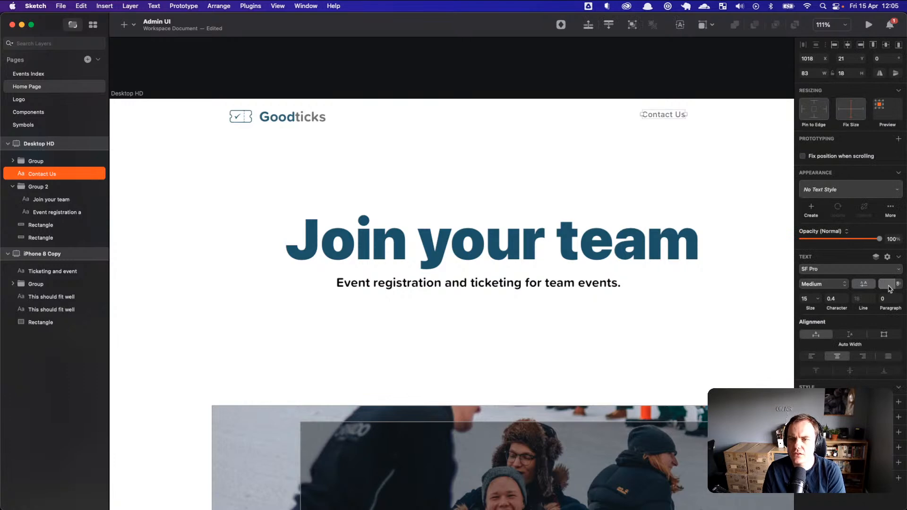
Step: Lighten the grey of Contact Us slightly and move it further right
left_click(886, 283)
left_click(802, 354)
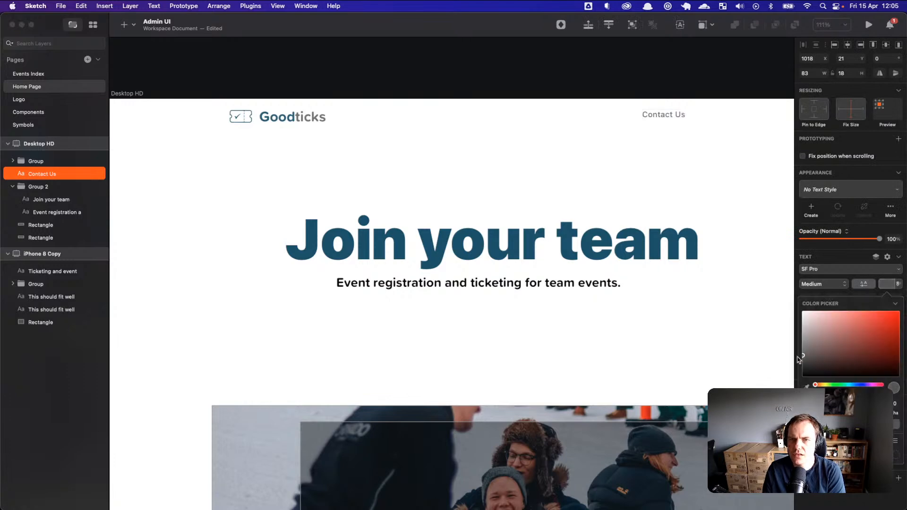
left_click_drag(668, 113, 686, 119)
key("Escape")
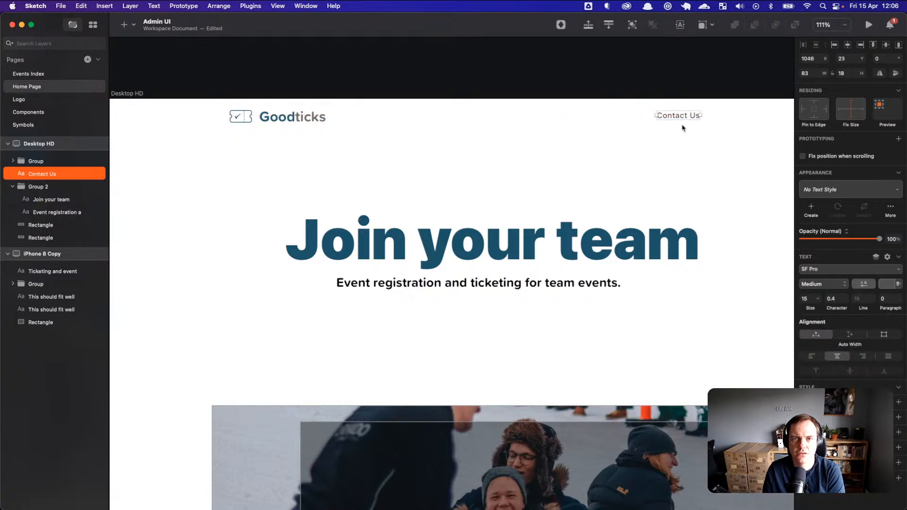
left_click(685, 119)
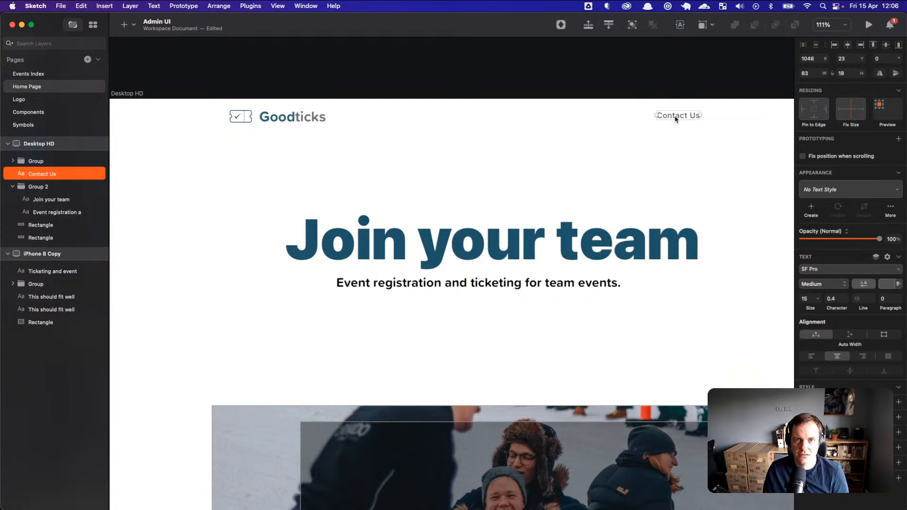
Step: Shorten the 'Contact Us' link to 'Contact'
double_click(685, 115)
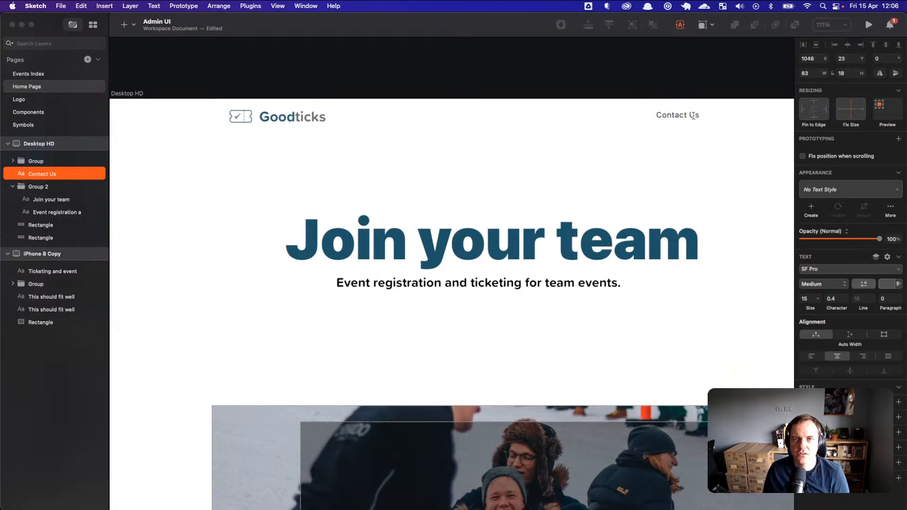
key("BackSpace")
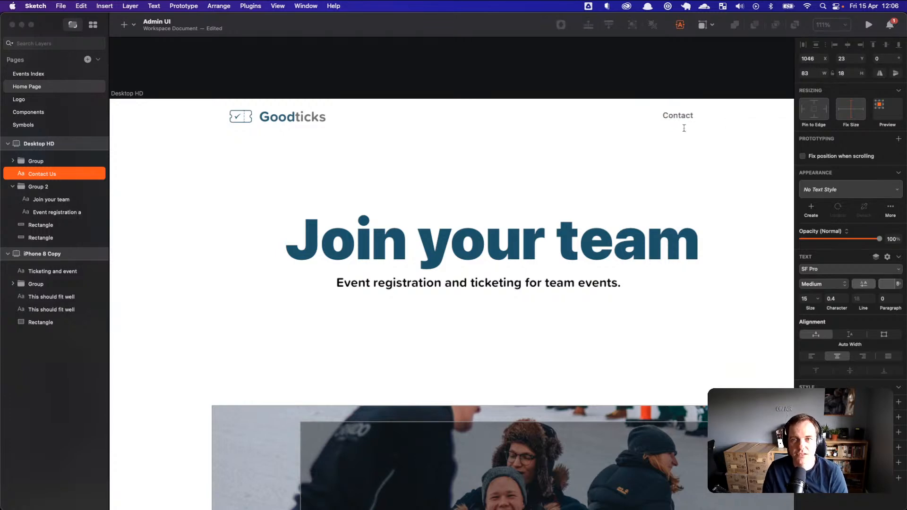
left_click(689, 155)
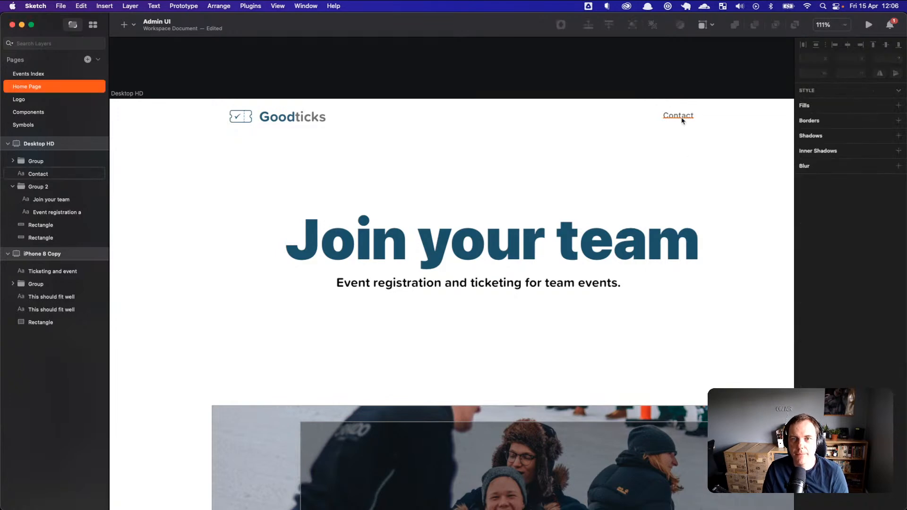
left_click(687, 122)
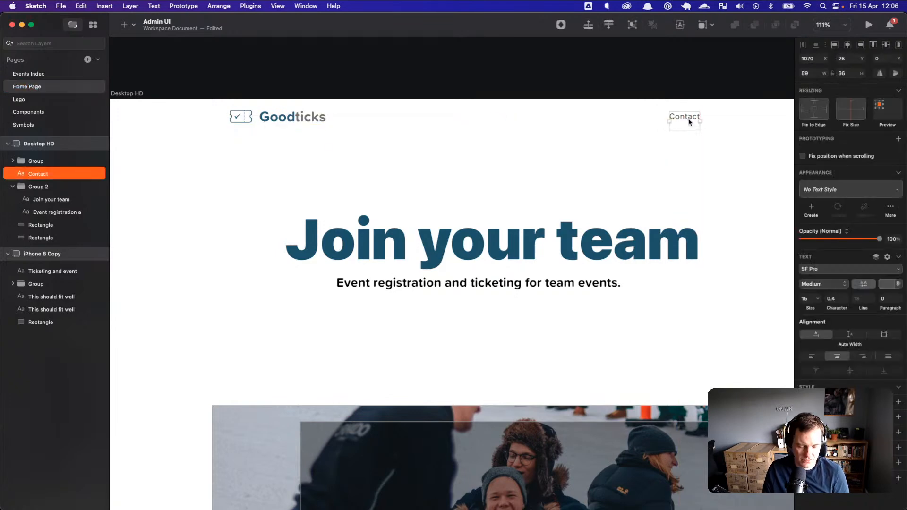
Step: Duplicate Contact to its left, rename the copy 'Pricing', and shift it left
left_click_drag(689, 120, 649, 117)
double_click(649, 117)
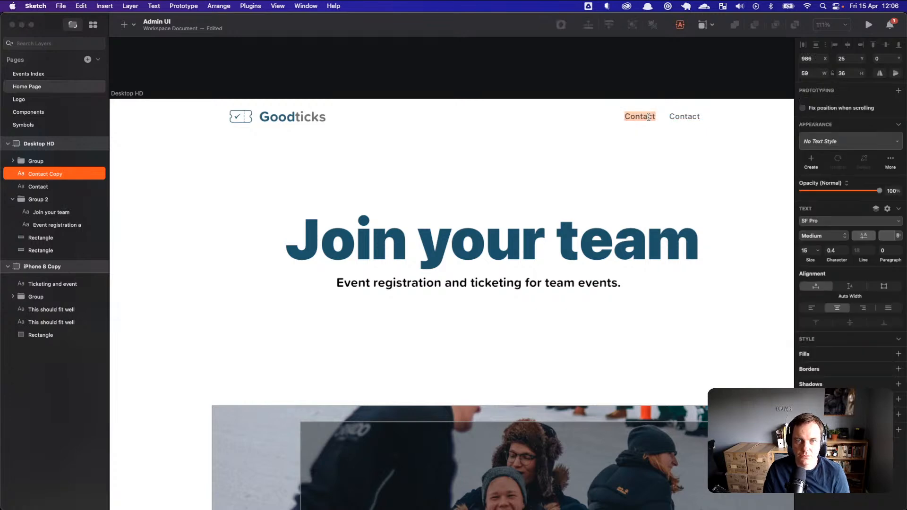
type("Pricing")
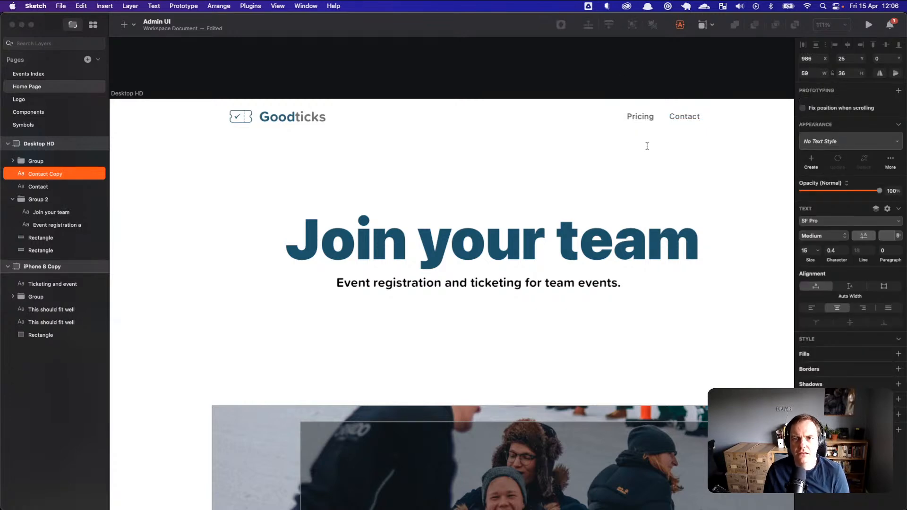
left_click(641, 83)
left_click_drag(644, 119, 628, 119)
key("Escape")
left_click(637, 122)
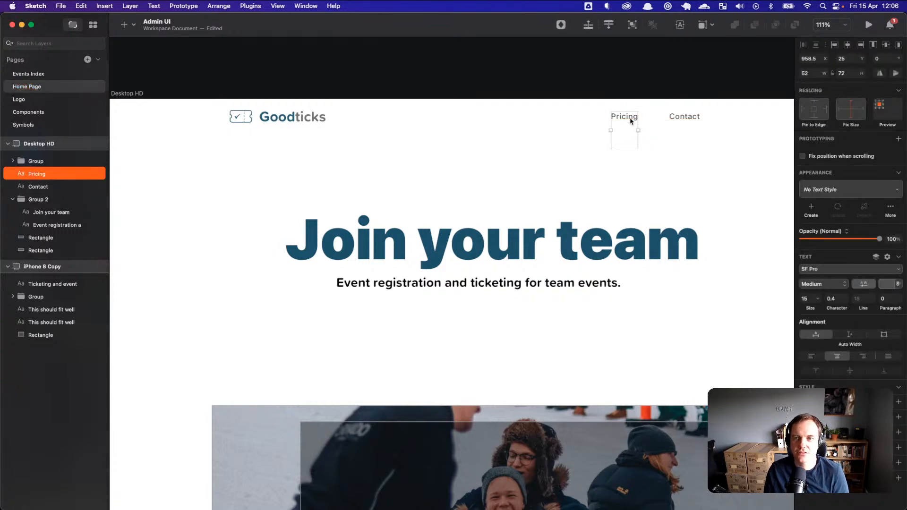
Step: Duplicate Pricing as a 'Blog' link and space Pricing, Blog and Contact evenly
left_click_drag(629, 122, 650, 120)
double_click(648, 117)
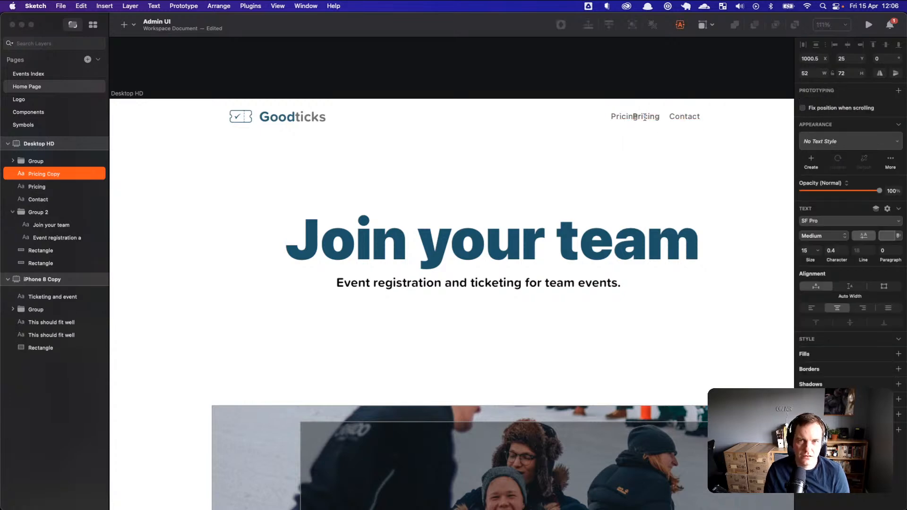
type("V")
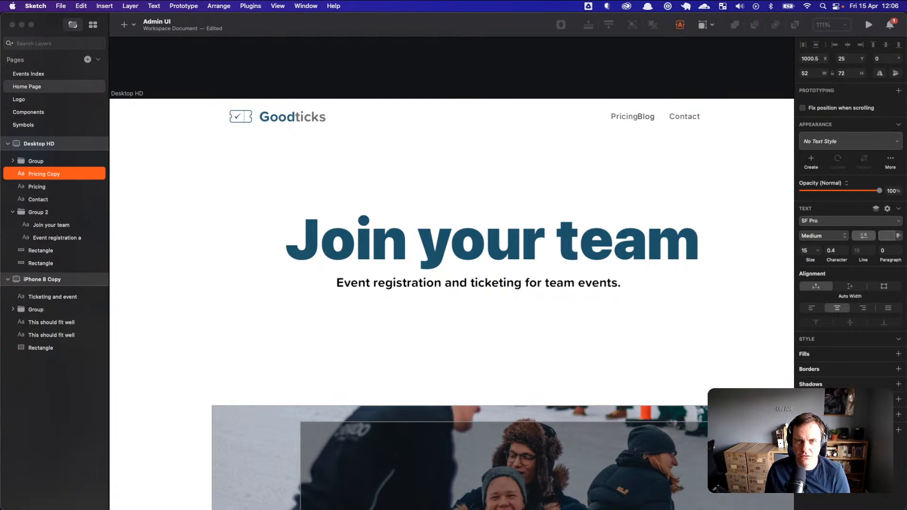
left_click(646, 93)
mouse_move(613, 120)
left_mouse_down()
mouse_move(591, 120)
mouse_move(620, 120)
left_mouse_up()
left_click(648, 119)
left_click(675, 130)
left_click(688, 198)
left_click(561, 283)
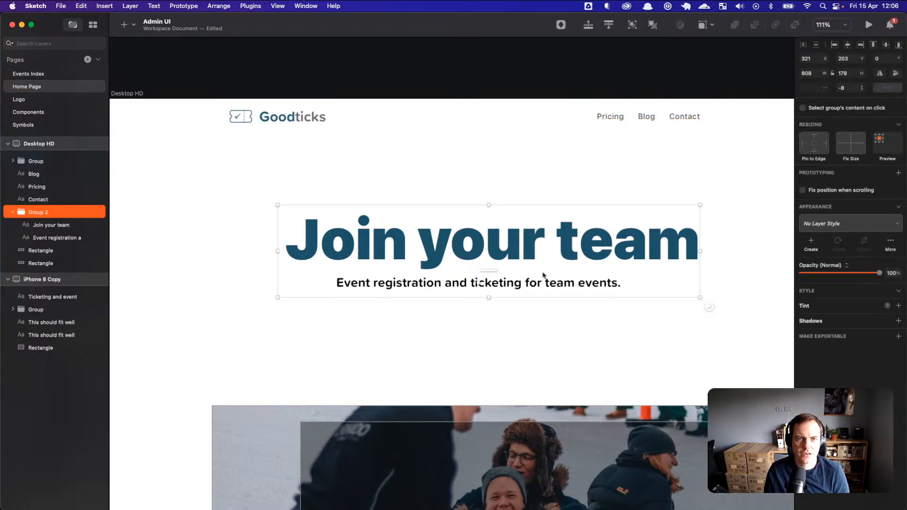
Step: Set the Pricing, Blog and Contact nav links to Regular weight
left_click(685, 116)
left_click(647, 117, "shift")
left_click(614, 118, "shift")
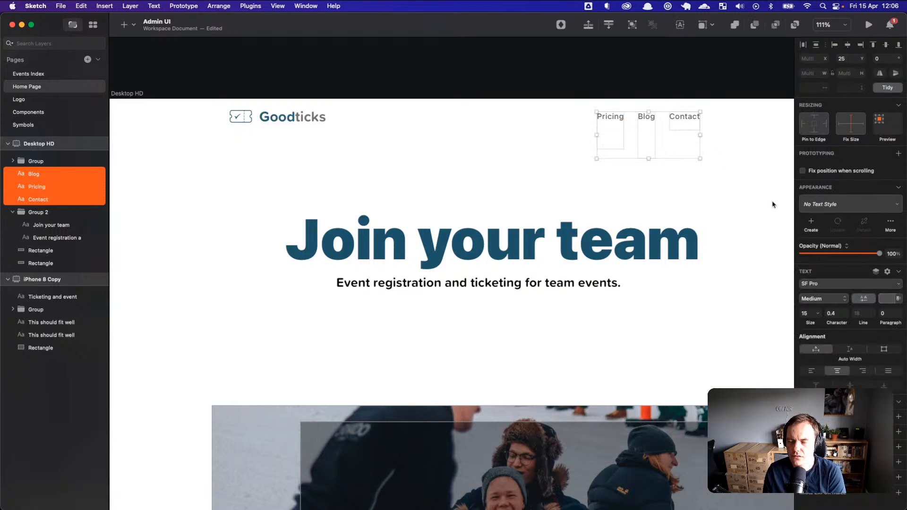
left_click(745, 196)
left_click_drag(720, 103, 594, 160)
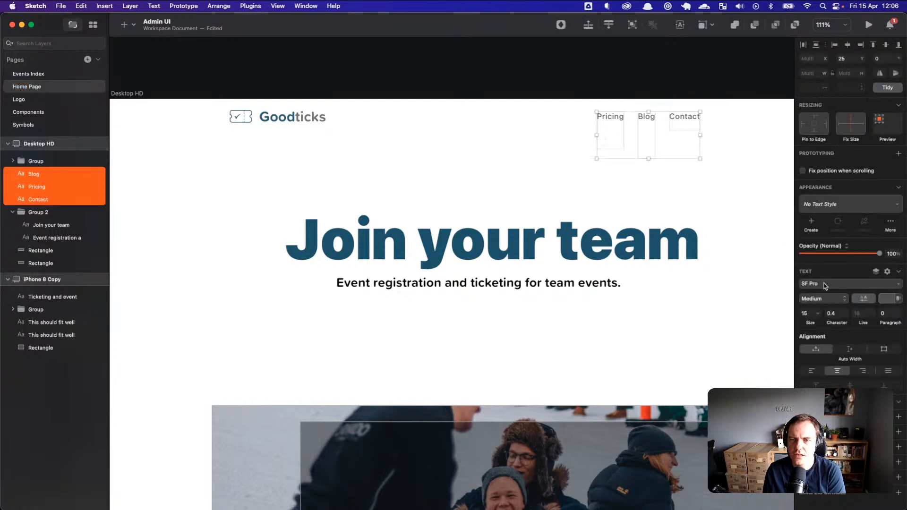
left_click(841, 301)
left_click(833, 225)
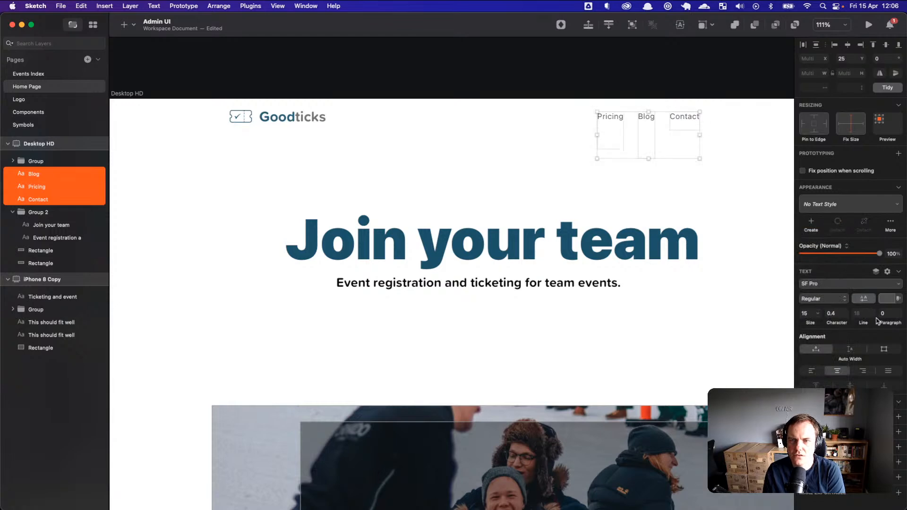
Step: Keep the nav links' line height on auto instead of 17
left_click(873, 316)
left_click(862, 313)
key("BackSpace")
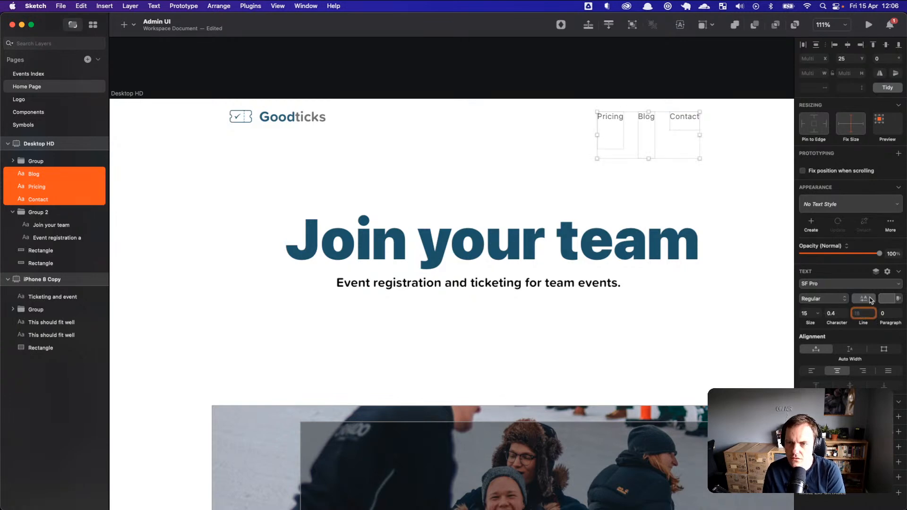
left_click(716, 178)
Step: Check the Blog link's text and variable font options without changing them
left_click(654, 121)
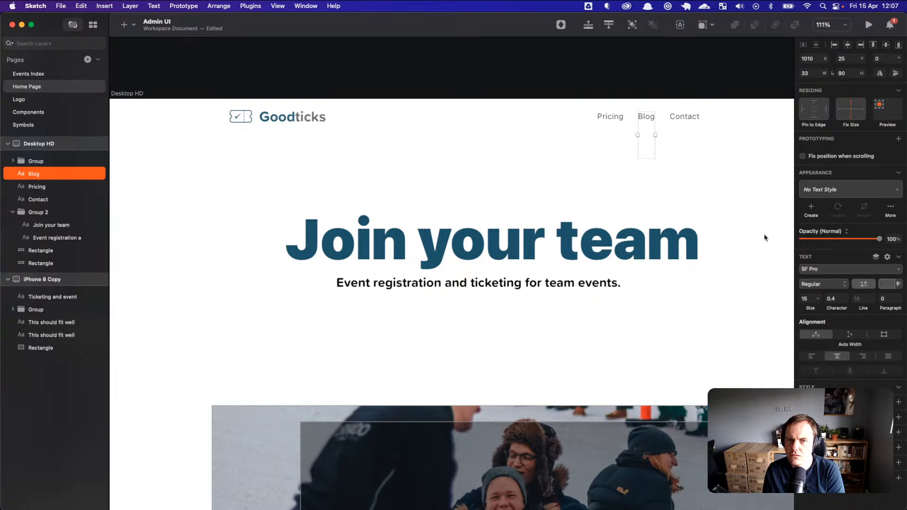
double_click(648, 125)
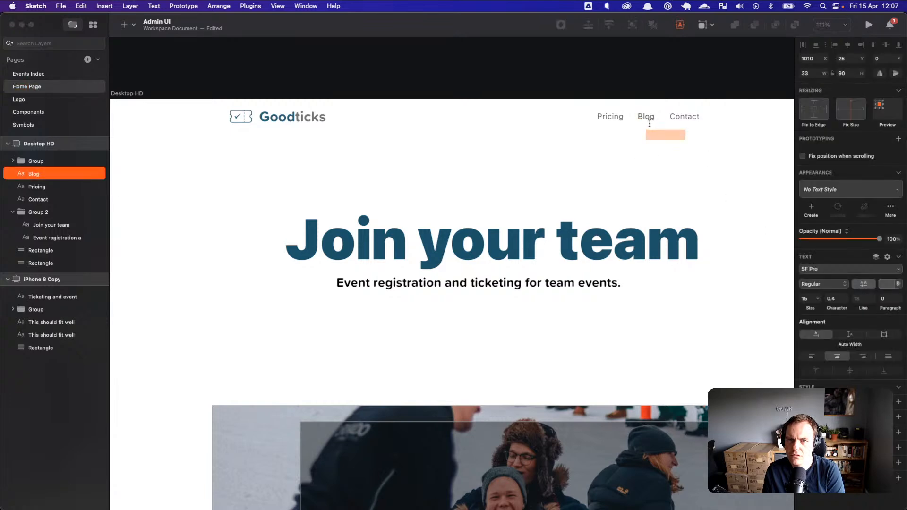
triple_click(647, 118)
left_click(648, 116)
left_click(647, 137)
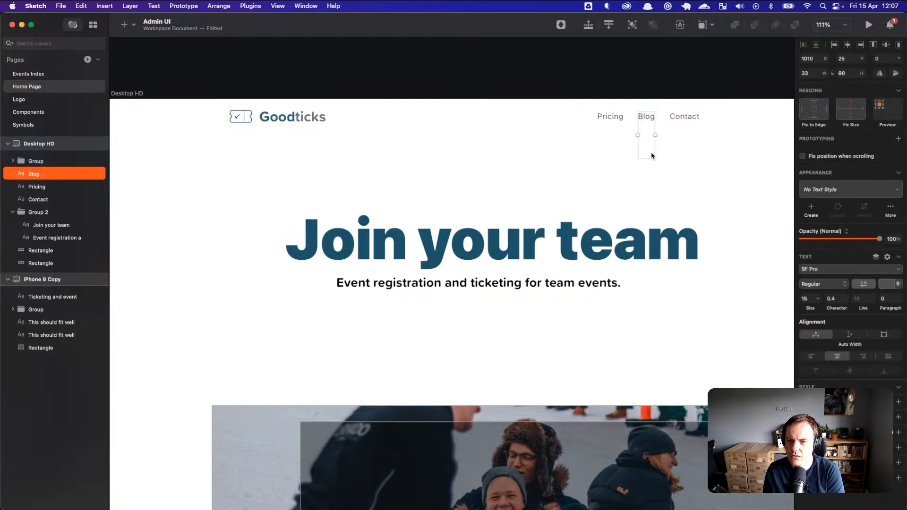
left_click(864, 285)
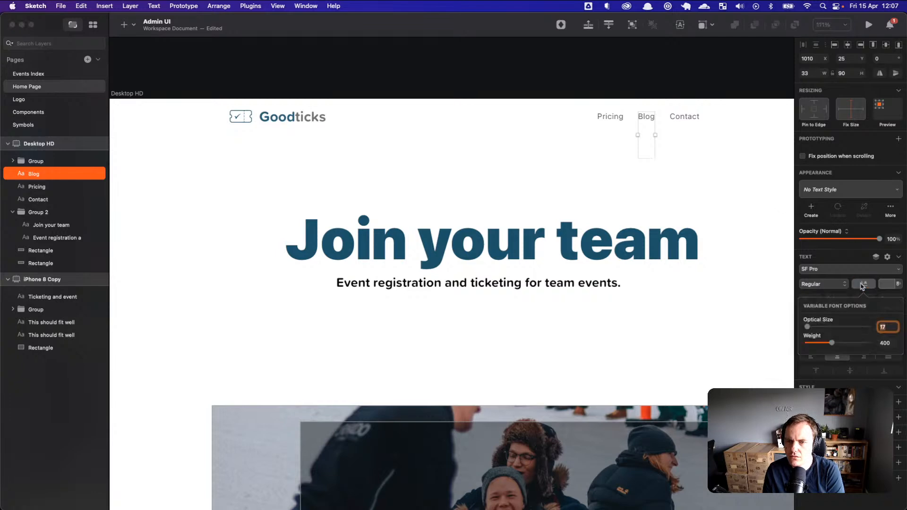
left_click(863, 285)
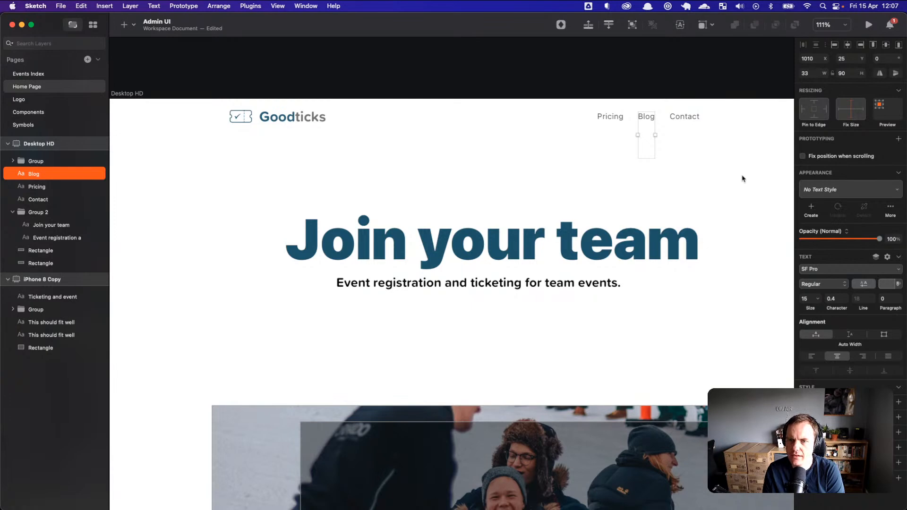
Step: Reselect and inspect the Pricing, Blog and Contact links, leaving them unchanged
left_click(725, 150)
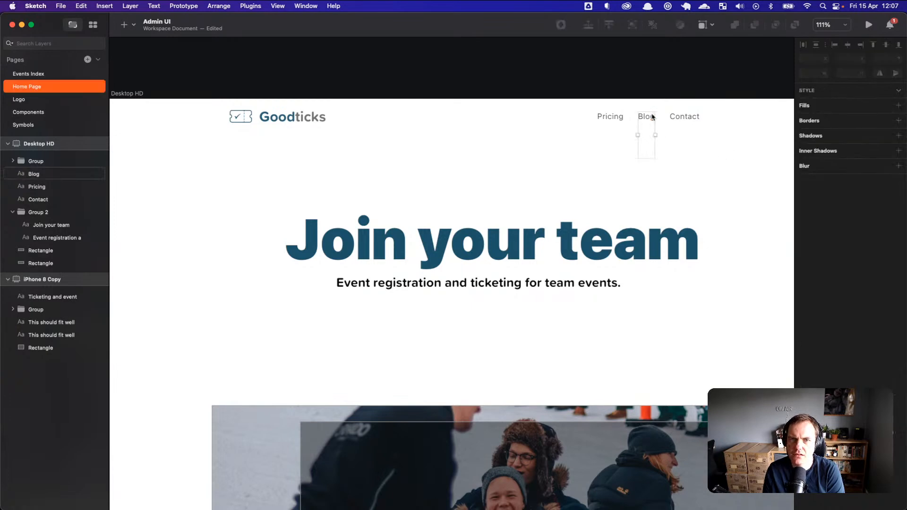
left_click(653, 117)
left_click(618, 119)
left_click(694, 118)
double_click(690, 121)
left_click(684, 121)
left_click(702, 114)
left_click(684, 116)
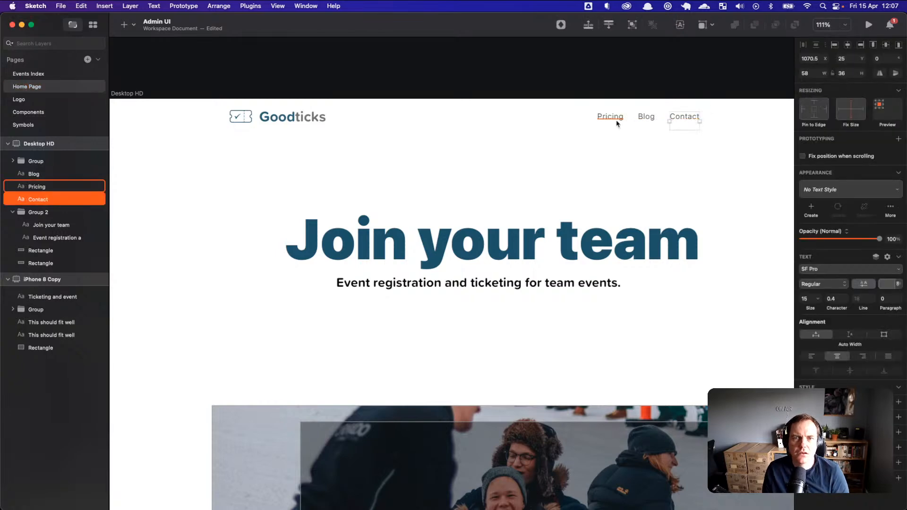
left_click(609, 117)
left_click(646, 116, "shift")
left_click(706, 179)
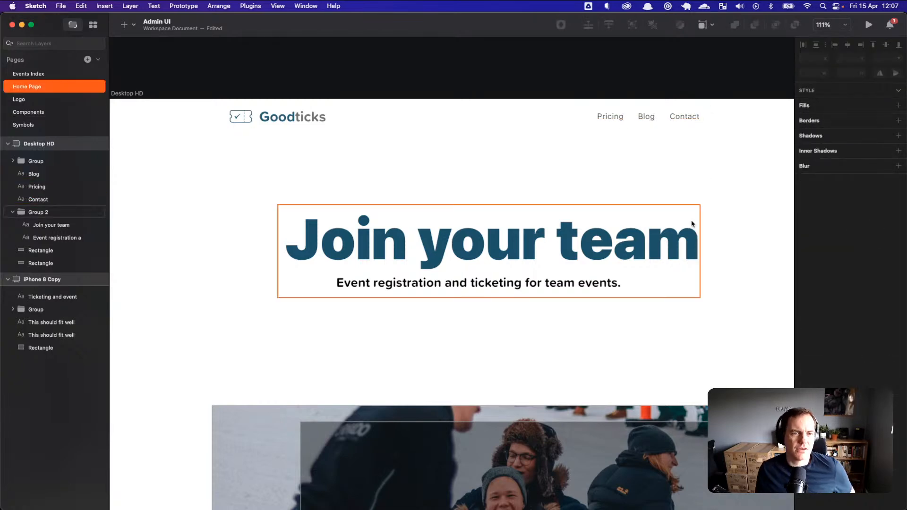
Step: Delete the old photo rectangle and the grey rectangle from the artboard
scroll(648, 308, "down", 3)
left_click(609, 348)
left_click_drag(610, 348, 553, 281)
key("Delete")
left_click_drag(584, 374, 508, 320)
key("Delete")
left_click(493, 321)
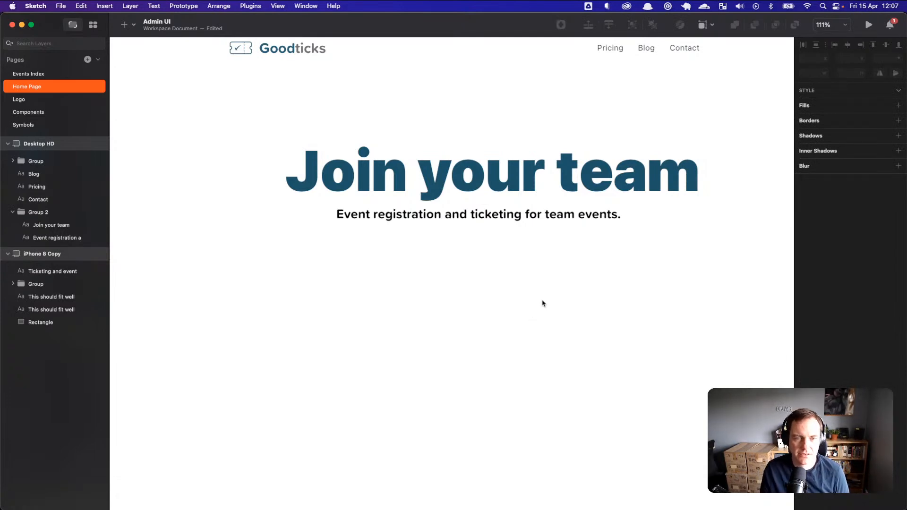
scroll(546, 305, "down", 5)
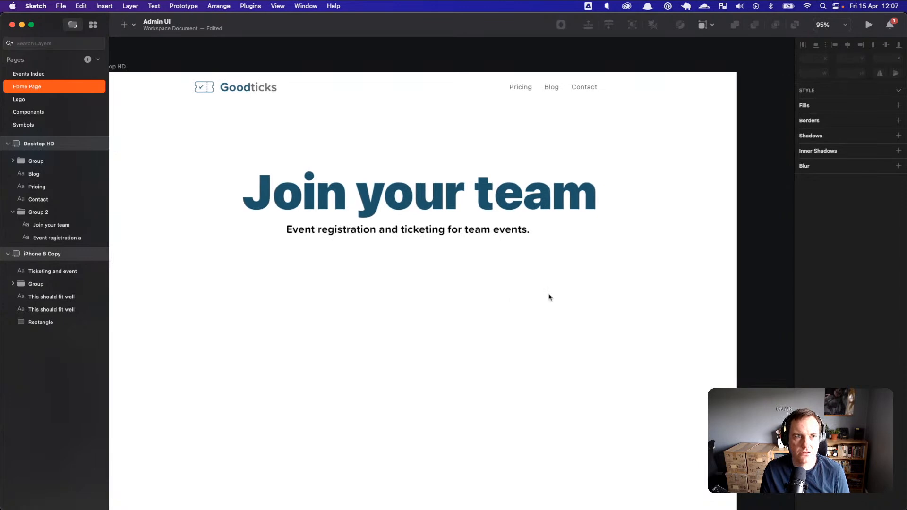
scroll(561, 253, "left", 3)
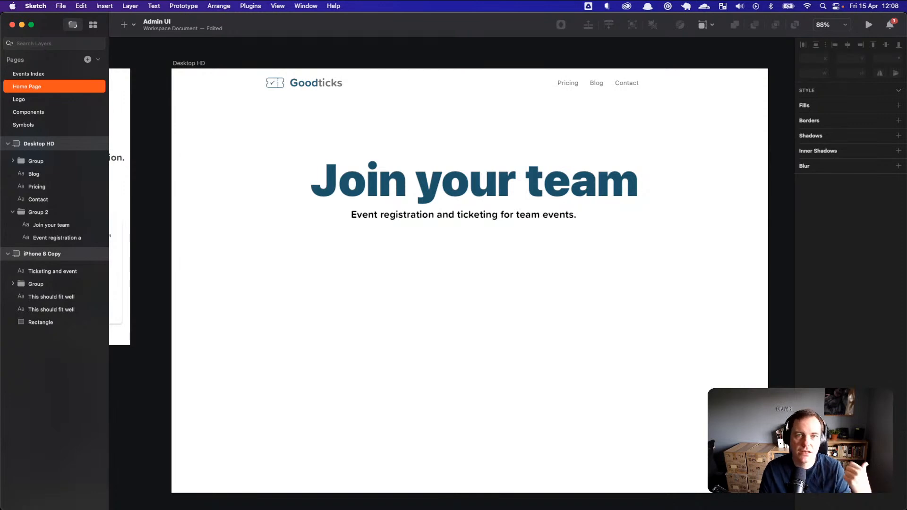
Step: Paste the photo below the heading, with a 432×361 grey rectangle offset behind it
key("super+v")
key("super+v")
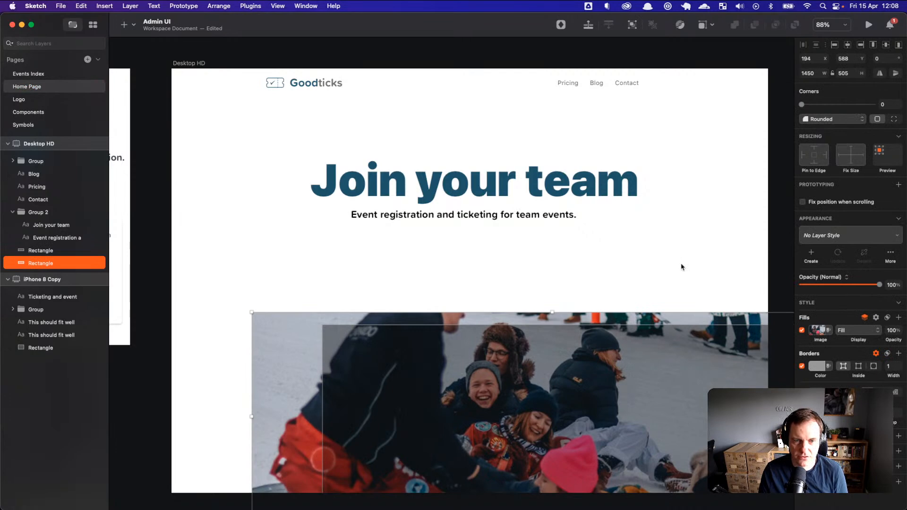
left_click(682, 267)
left_click_drag(265, 313, 635, 295)
left_click_drag(687, 327, 321, 281)
left_click_drag(395, 369, 369, 310)
left_click_drag(630, 384, 491, 382)
left_click_drag(757, 472, 333, 408)
left_click_drag(273, 342, 449, 383)
left_click_drag(316, 382, 303, 381)
left_click_drag(402, 356, 359, 330)
left_click_drag(462, 428, 456, 416)
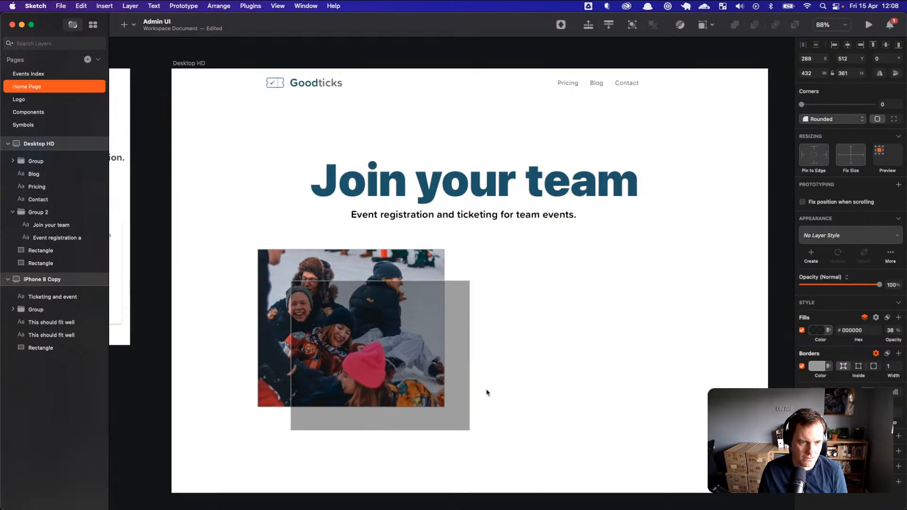
Step: Duplicate the grey rectangle as a 78×72 square at the photo's top-right
key("super+d")
left_click_drag(458, 325, 530, 299)
left_click_drag(555, 402, 429, 298)
mouse_move(448, 290)
left_mouse_down()
mouse_move(446, 443)
mouse_move(411, 423)
mouse_move(446, 414)
mouse_move(350, 344)
mouse_move(380, 349)
mouse_move(448, 288)
left_mouse_up()
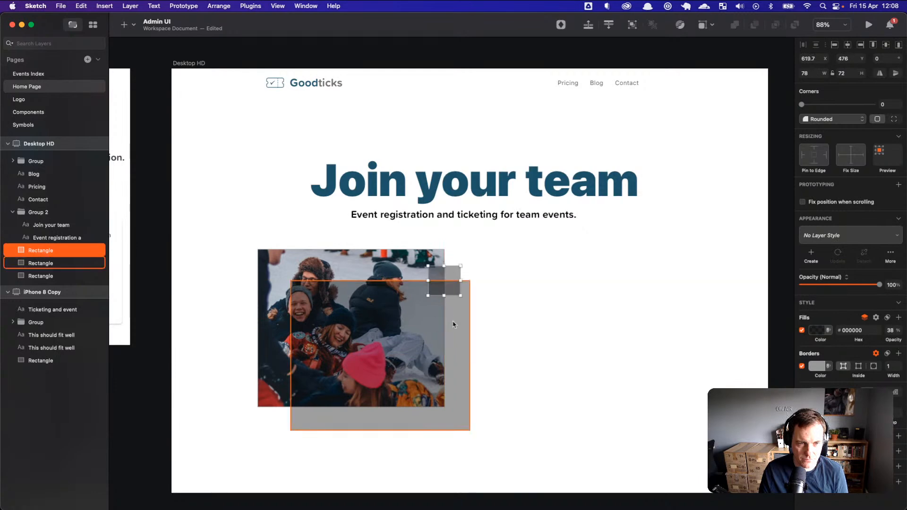
Step: Start a caption text layer on the photo and set its fill to white
left_click(456, 321)
left_click(487, 388)
key("t")
left_click(435, 375)
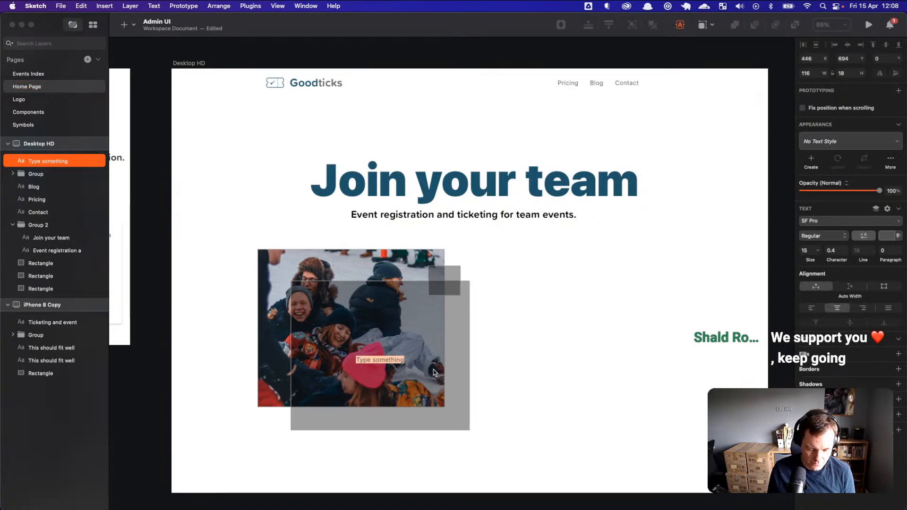
key("BackSpace")
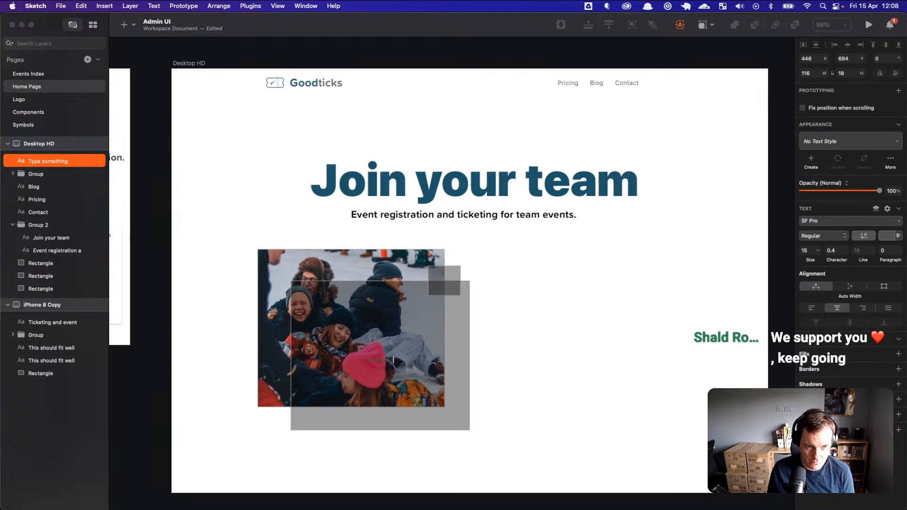
type("Orgainsa")
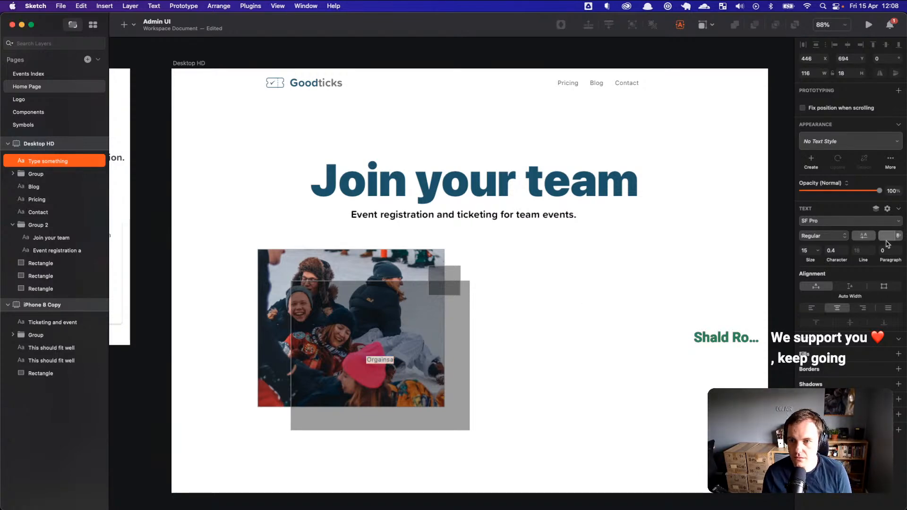
left_click(887, 235)
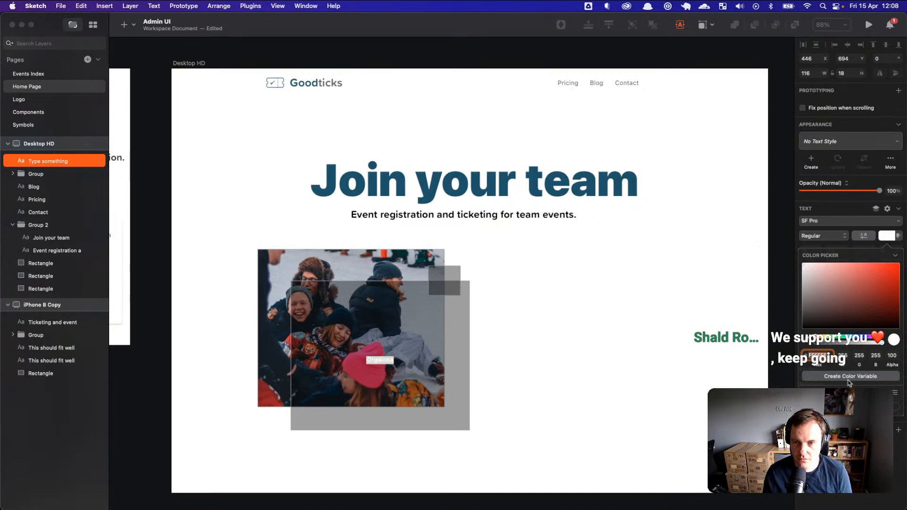
left_click(886, 237)
Step: Make the caption read 'Organise team events and sell yout tickets.'
double_click(384, 357)
type("Organ")
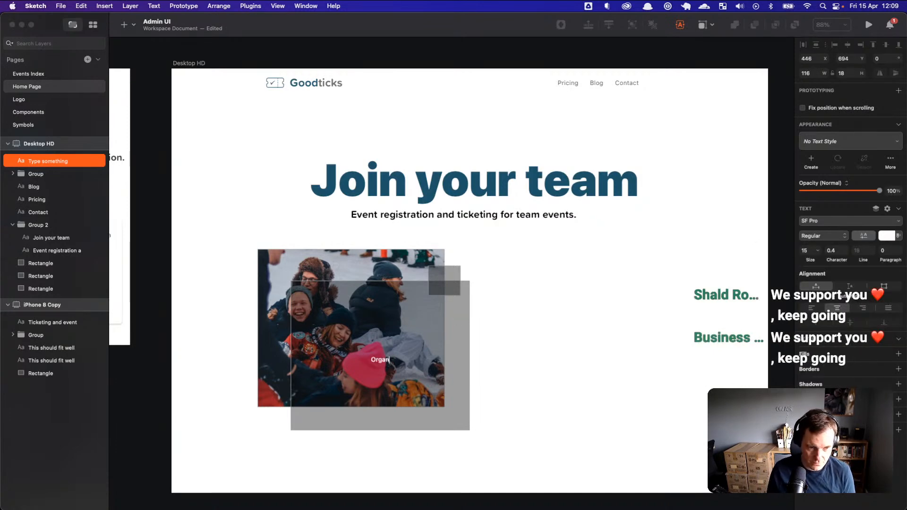
type("ise team events")
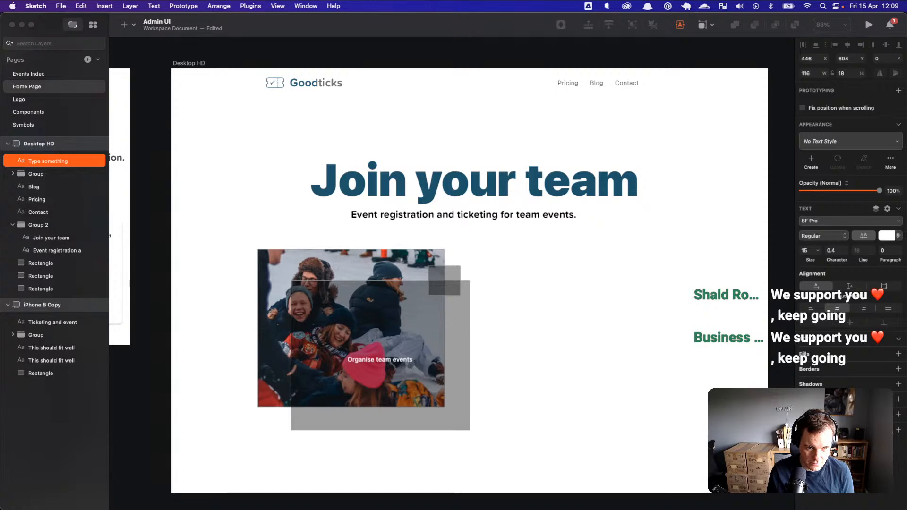
key("super+a")
key("Right")
type("and sell yout tickets.")
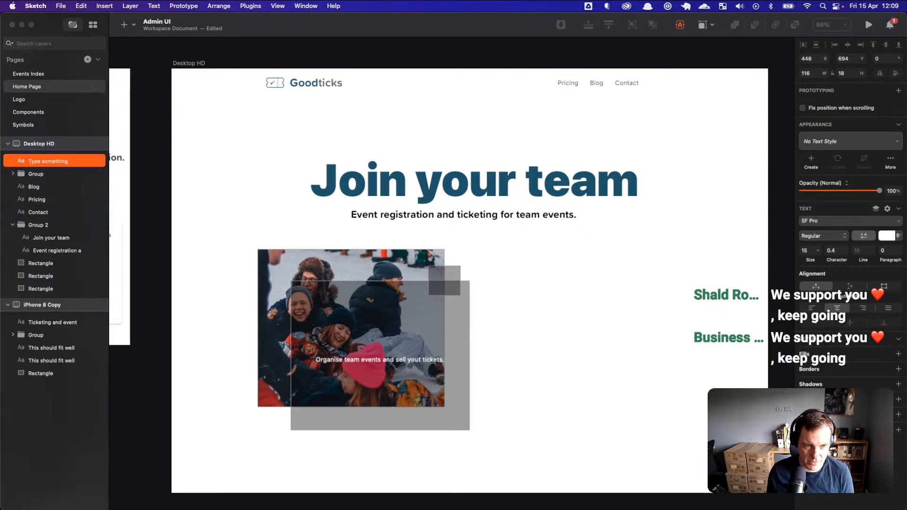
key("Escape")
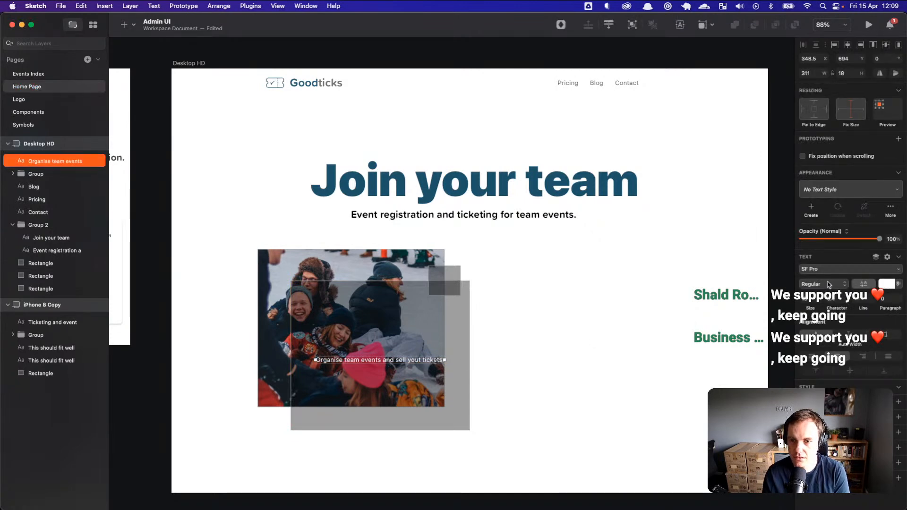
Step: Set the caption to Proxima Soft Bold at a larger size
left_click(831, 286)
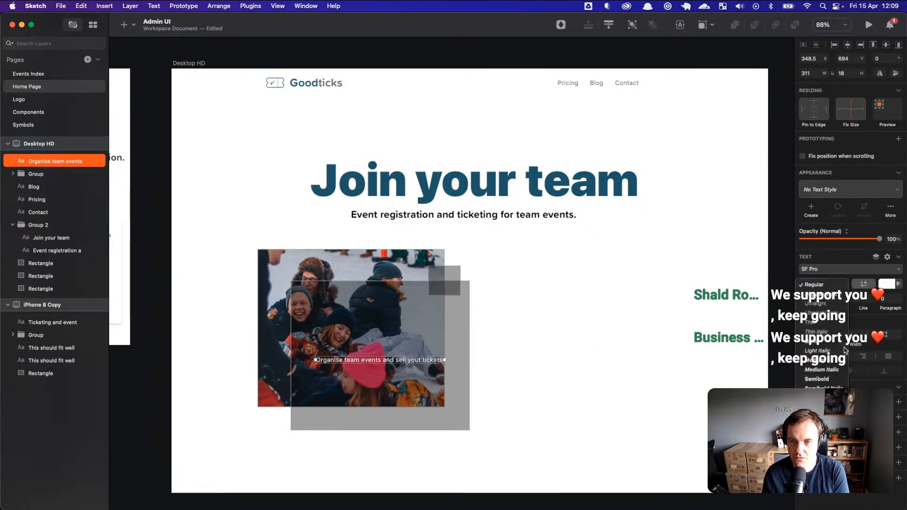
left_click(814, 302)
left_click_drag(810, 307, 814, 307)
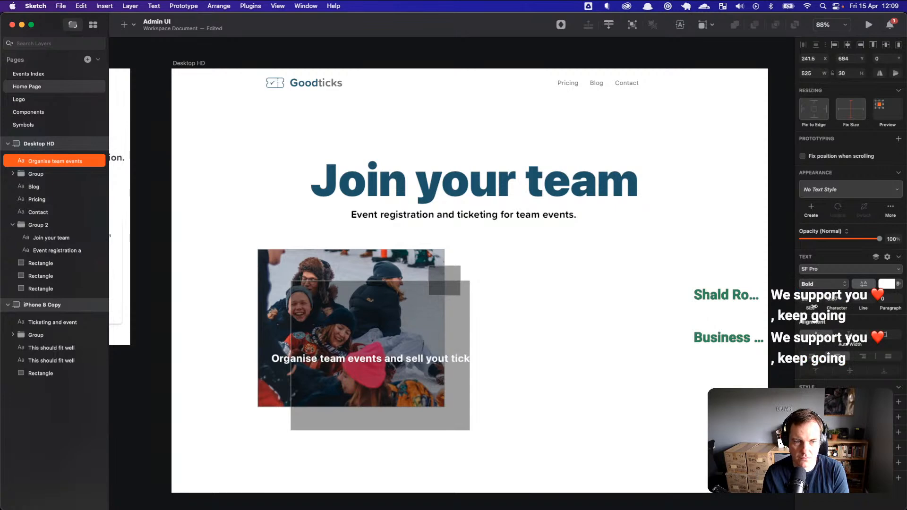
left_click(828, 272)
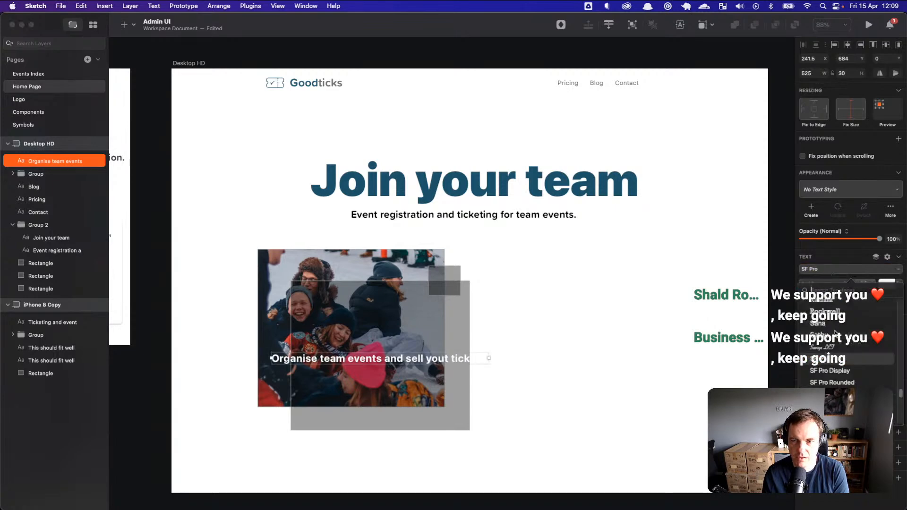
scroll(847, 365, "up", 5)
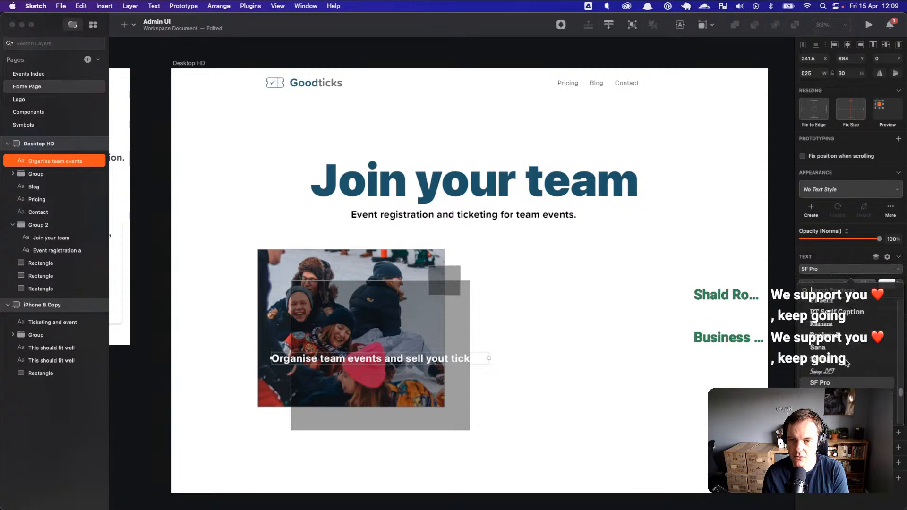
scroll(847, 362, "up", 3)
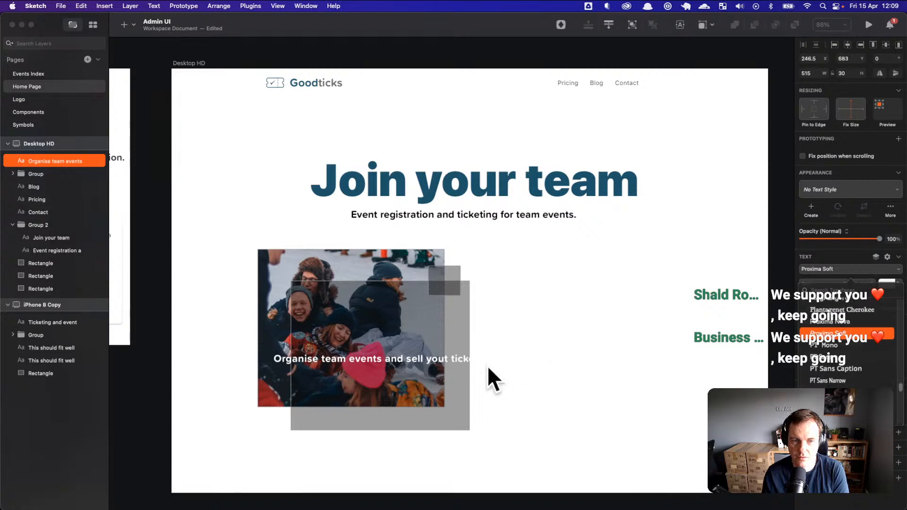
left_click(454, 362)
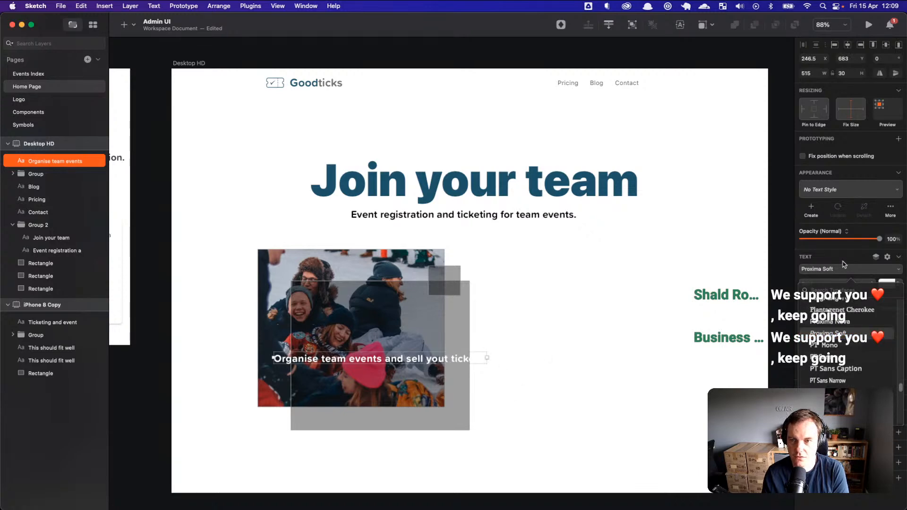
Step: Left-align the caption, wrap it onto two lines, and correct 'yout' to 'your'
left_click(813, 356)
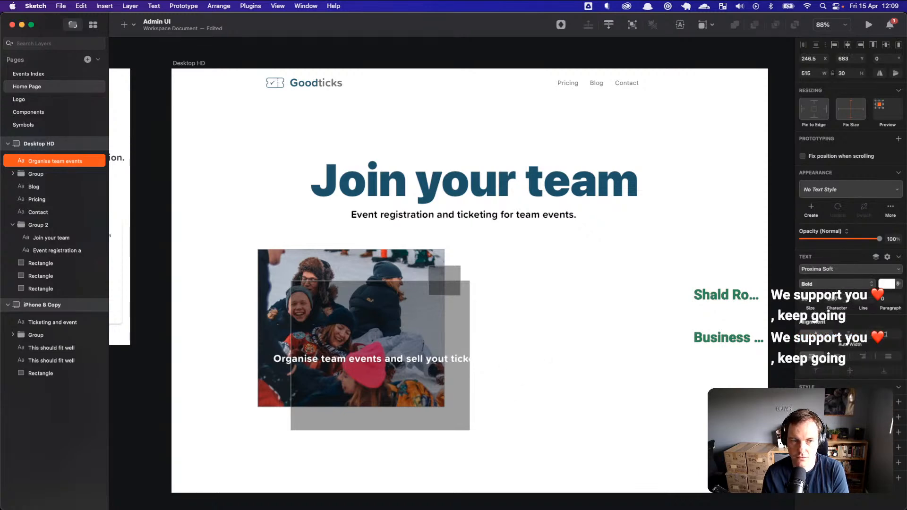
left_click(501, 360)
left_click(480, 359)
left_click_drag(486, 359, 412, 360)
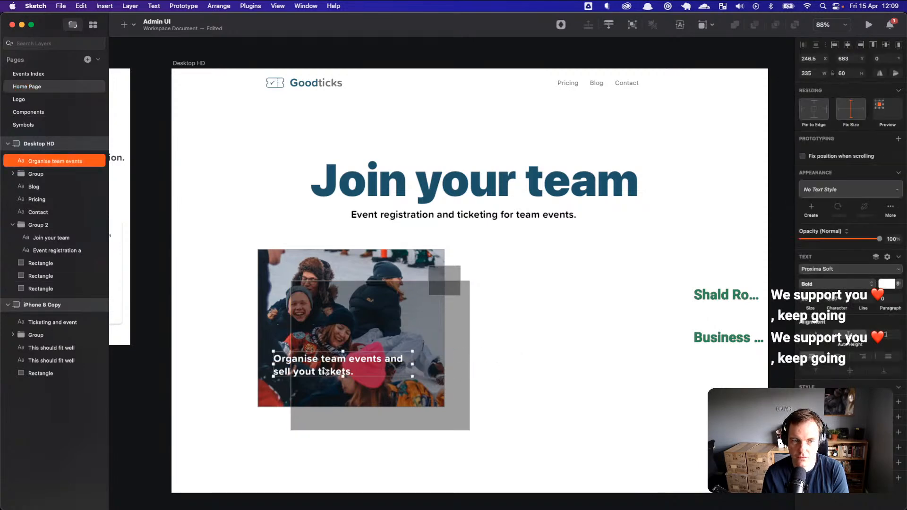
double_click(314, 371)
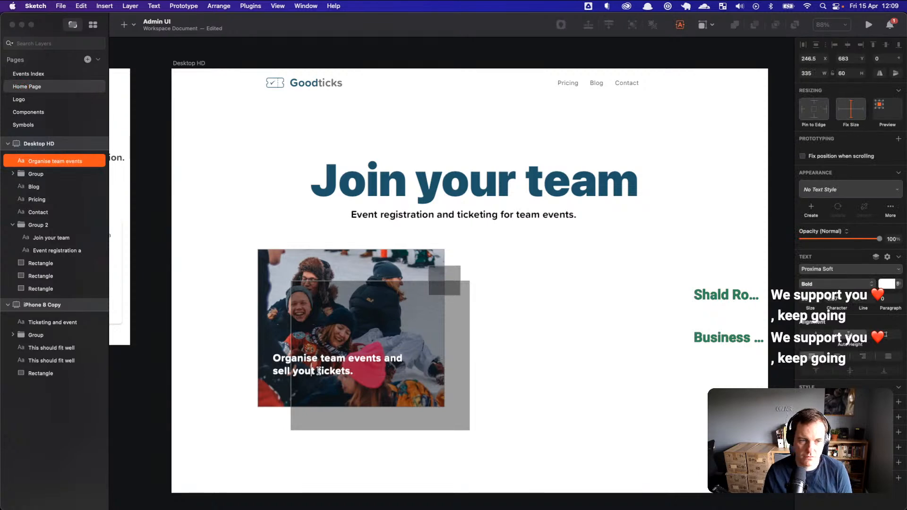
key("BackSpace")
type("r")
left_click(550, 363)
Step: Enlarge the caption further and position it over the photo's bottom-left
left_click_drag(380, 363, 407, 378)
left_click_drag(813, 309, 819, 309)
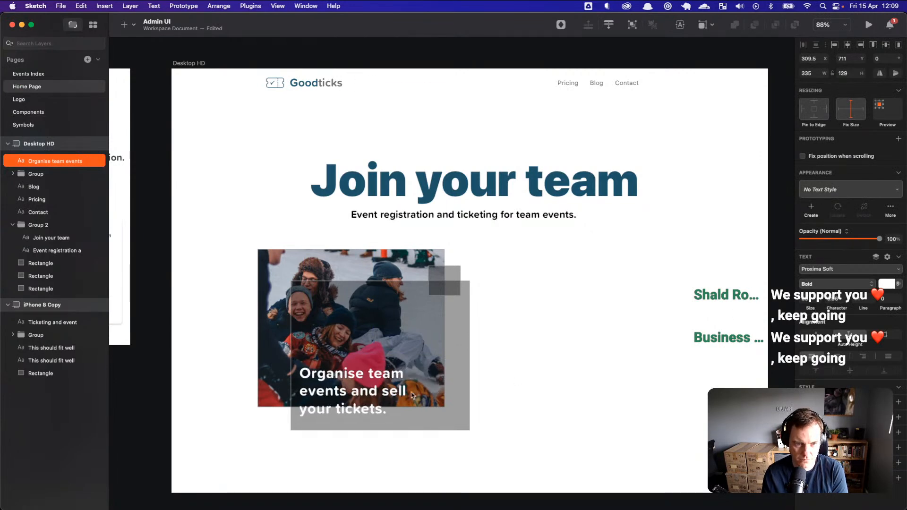
left_click_drag(439, 387, 464, 387)
left_click_drag(400, 388, 371, 388)
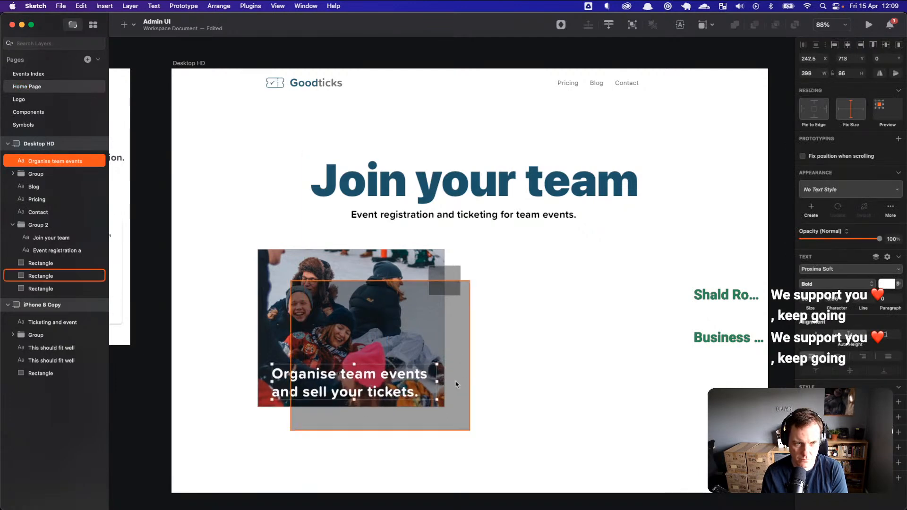
Step: Remove the border from the large grey square behind the photo
left_click(491, 381)
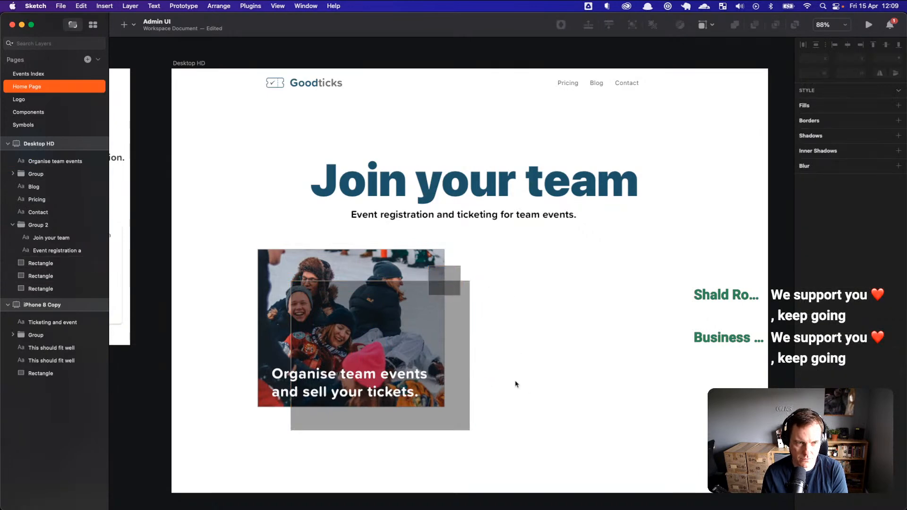
left_click(463, 337)
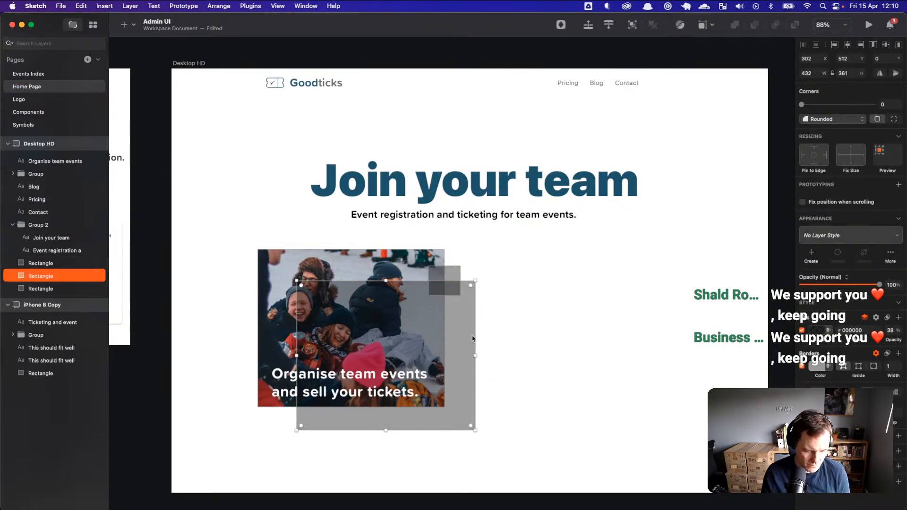
left_click(801, 367)
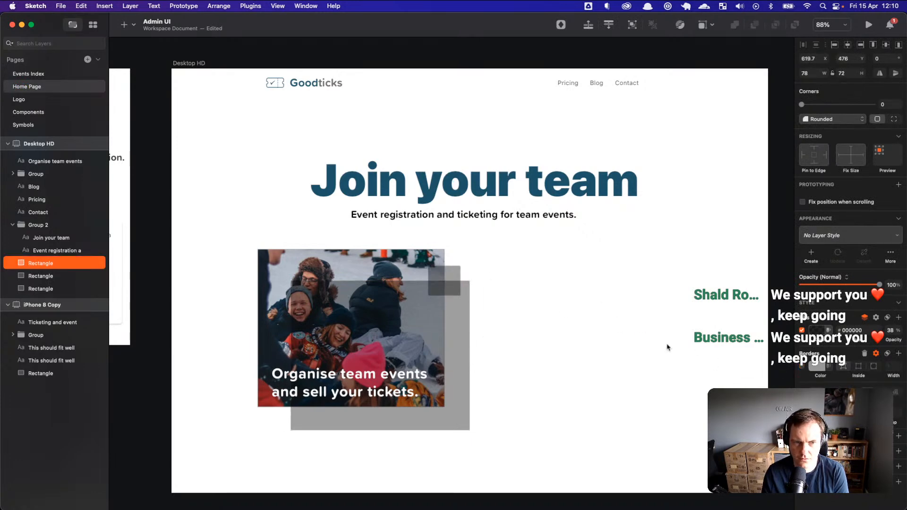
left_click(529, 338)
Step: Group the caption, photo and squares as Group 3 at their original size
left_click_drag(538, 449, 228, 232)
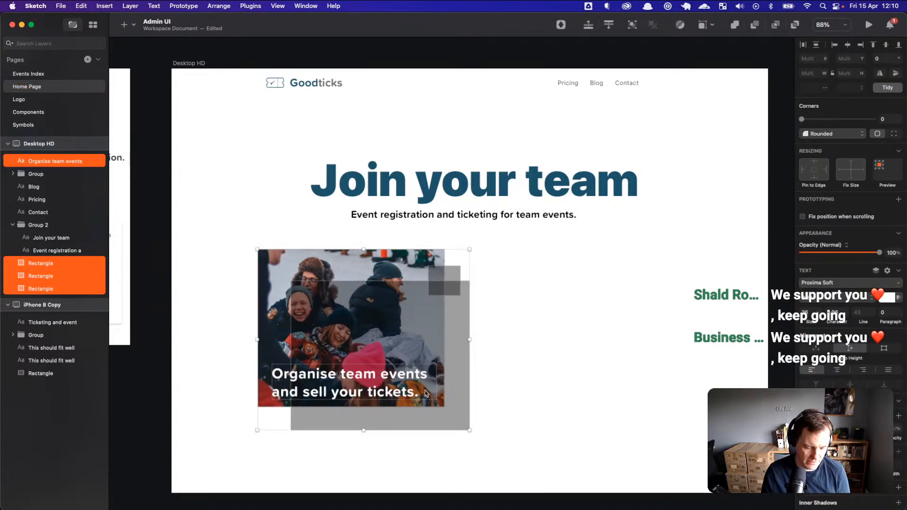
left_click(520, 402)
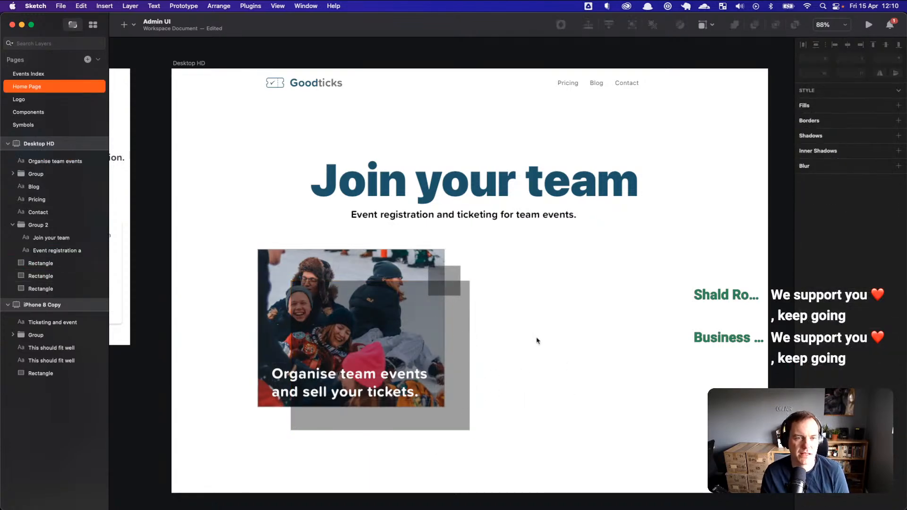
left_click_drag(532, 443, 231, 234)
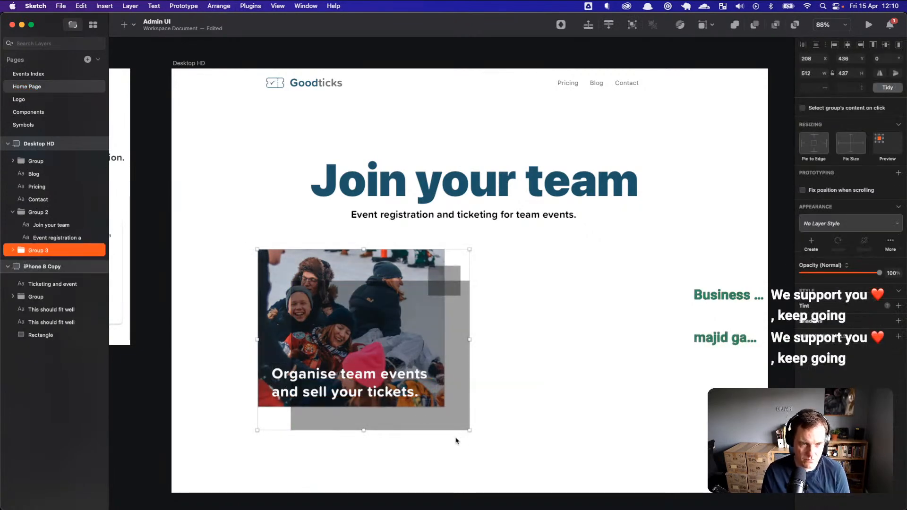
key("super+g")
left_click_drag(469, 430, 438, 465)
key("super+z")
key("super+z")
left_click(484, 432)
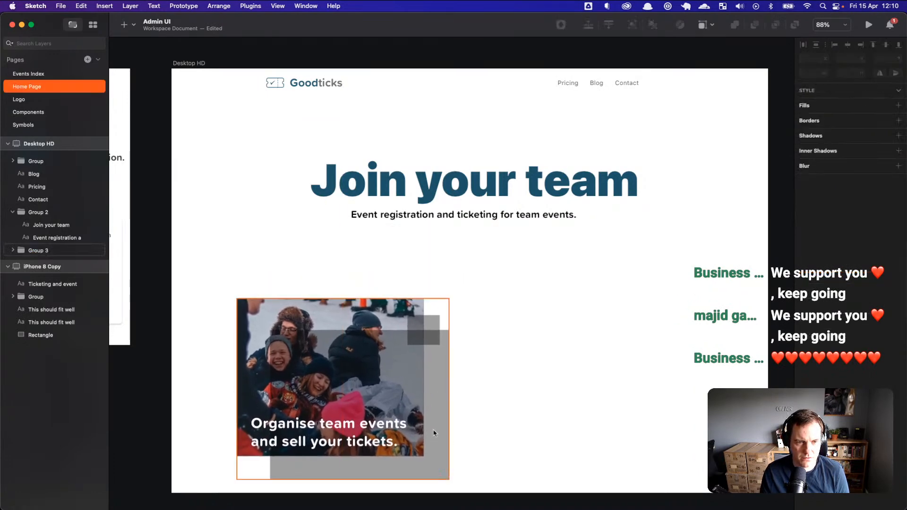
scroll(431, 431, "down", 3)
left_click(431, 289)
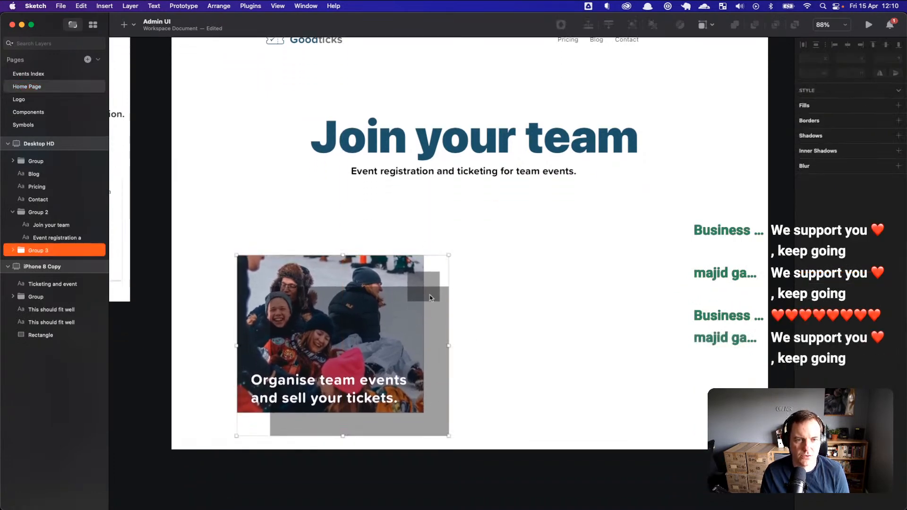
Step: Change the small corner square's fill from dark grey to a muted light blue (58A5BE)
left_click(431, 286)
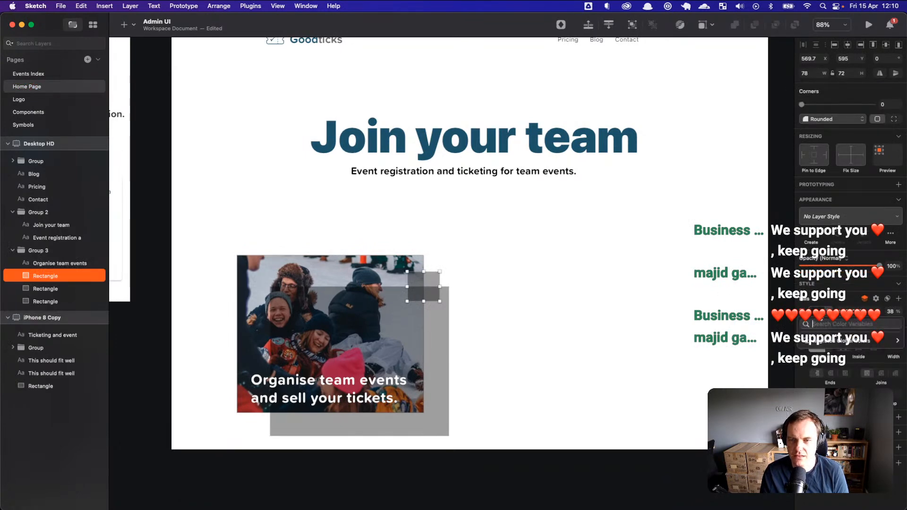
left_click(824, 313)
left_click(833, 372)
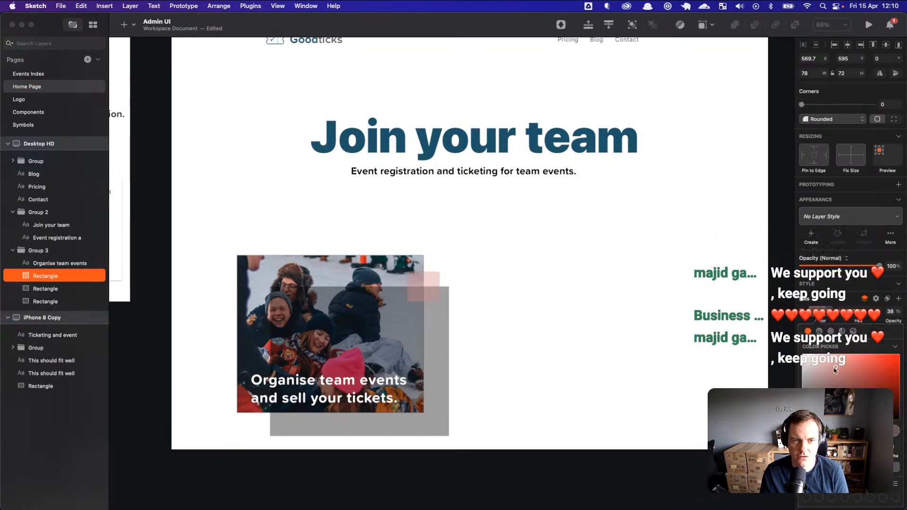
left_click_drag(828, 427, 853, 427)
mouse_move(863, 427)
left_mouse_down()
mouse_move(846, 427)
mouse_move(868, 427)
left_mouse_up()
left_click_drag(833, 371, 873, 366)
left_click_drag(868, 427, 856, 427)
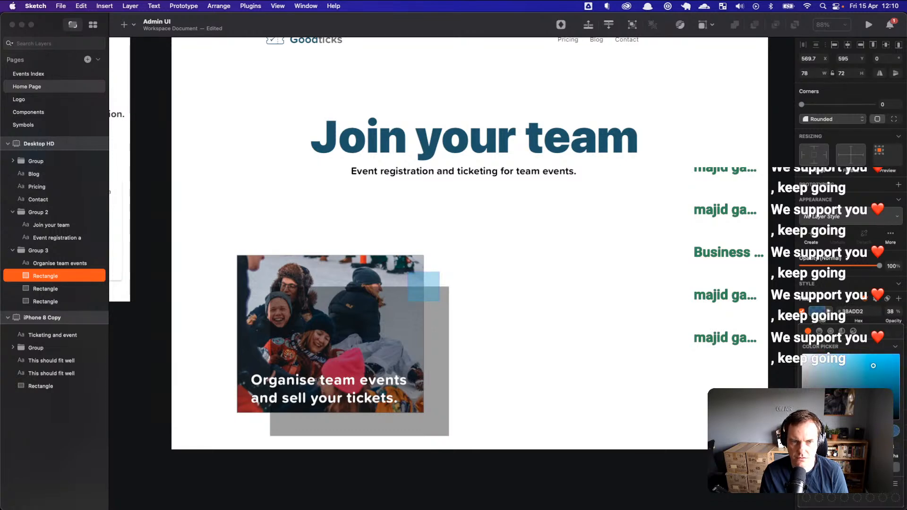
left_click_drag(873, 366, 855, 379)
left_click(520, 335)
scroll(576, 339, "up", 2)
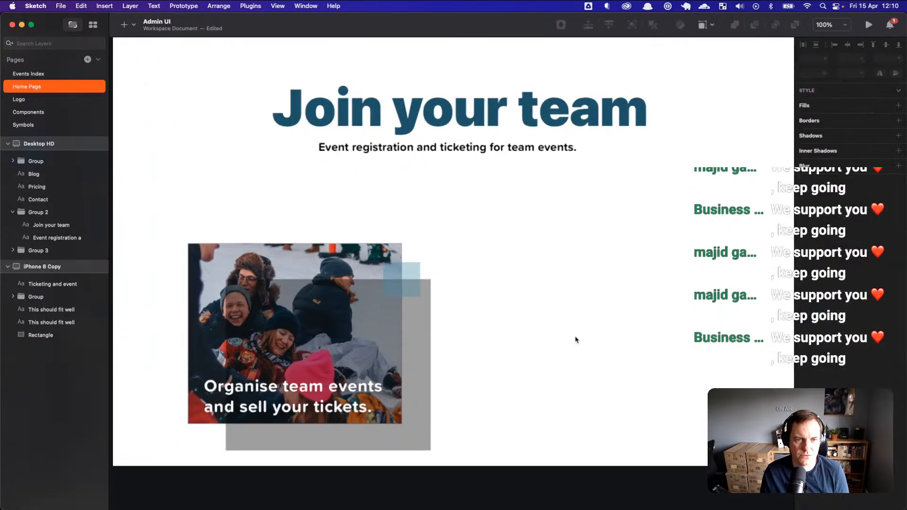
scroll(576, 339, "down", 3)
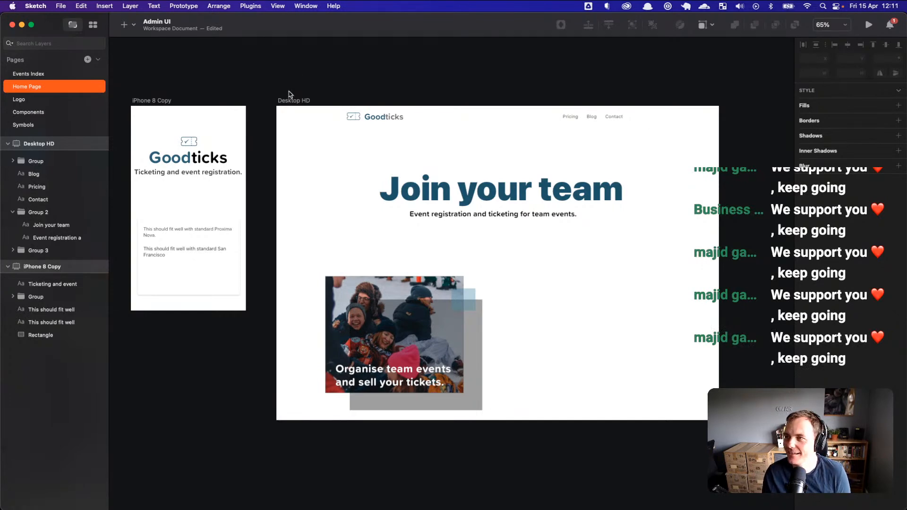
Step: Save the landing page design with Cmd+S and switch from Sketch to another application
key("super+s")
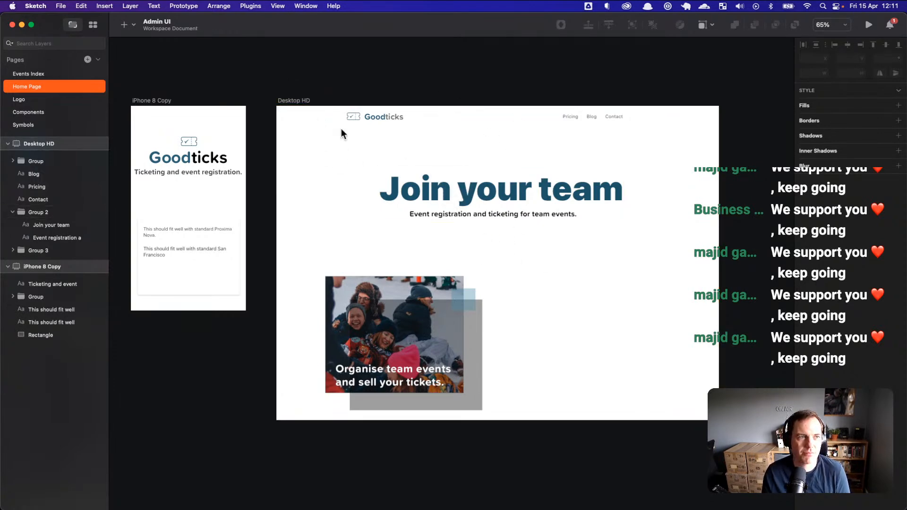
left_click_drag(308, 102, 306, 103)
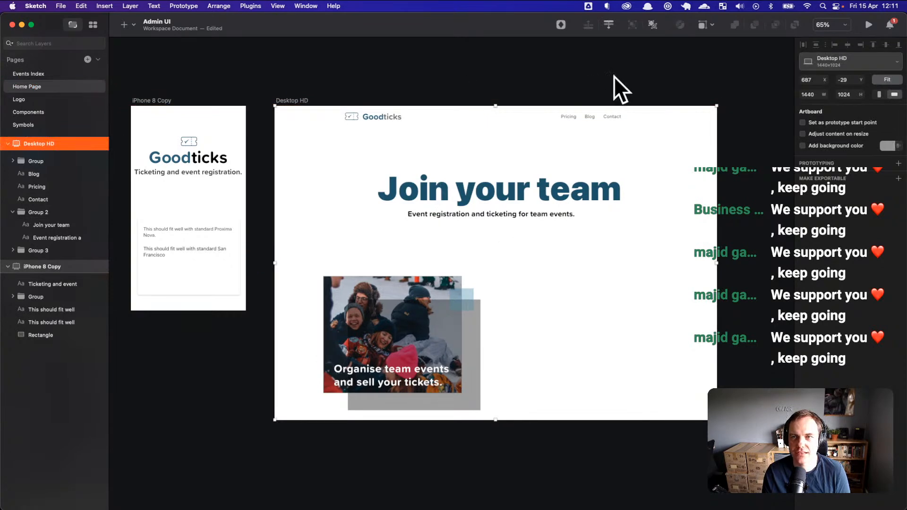
key("super+Tab")
key("super+Tab")
key("super+shift+Tab")
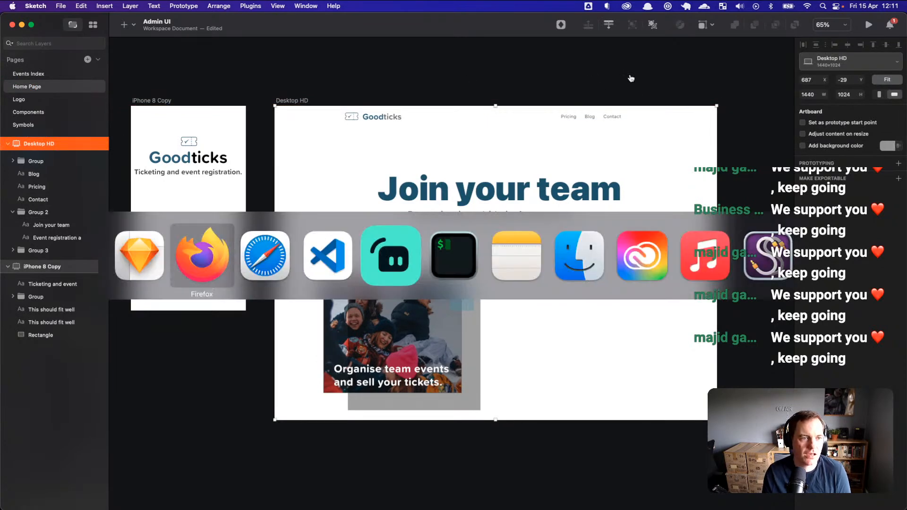
key("super+Tab")
key("super+Tab")
key("super+shift+Tab")
key("super+shift+Tab")
key("super+shift+Tab")
key("super+Tab")
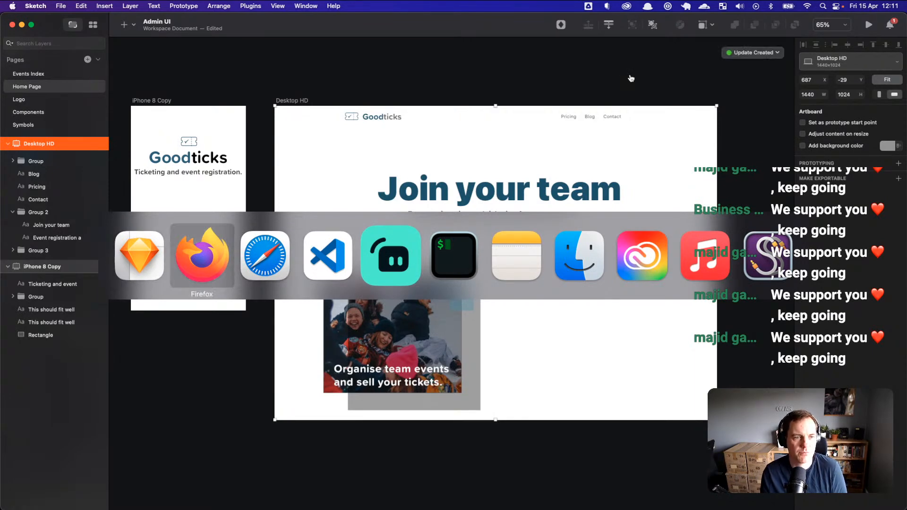
key("super+shift+Tab")
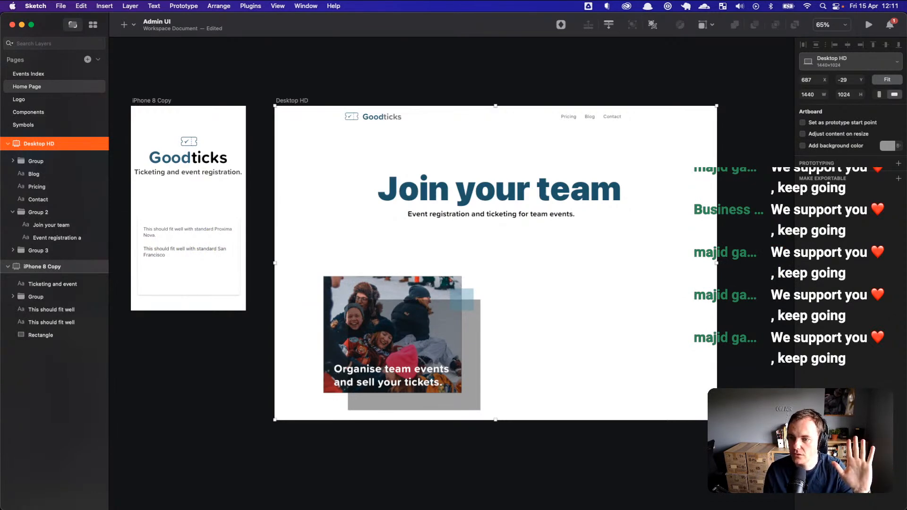
key("super+Tab")
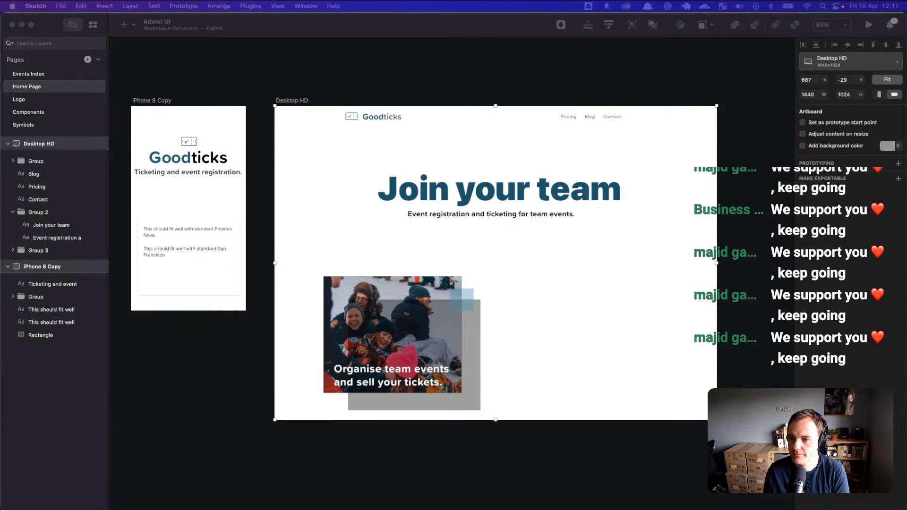